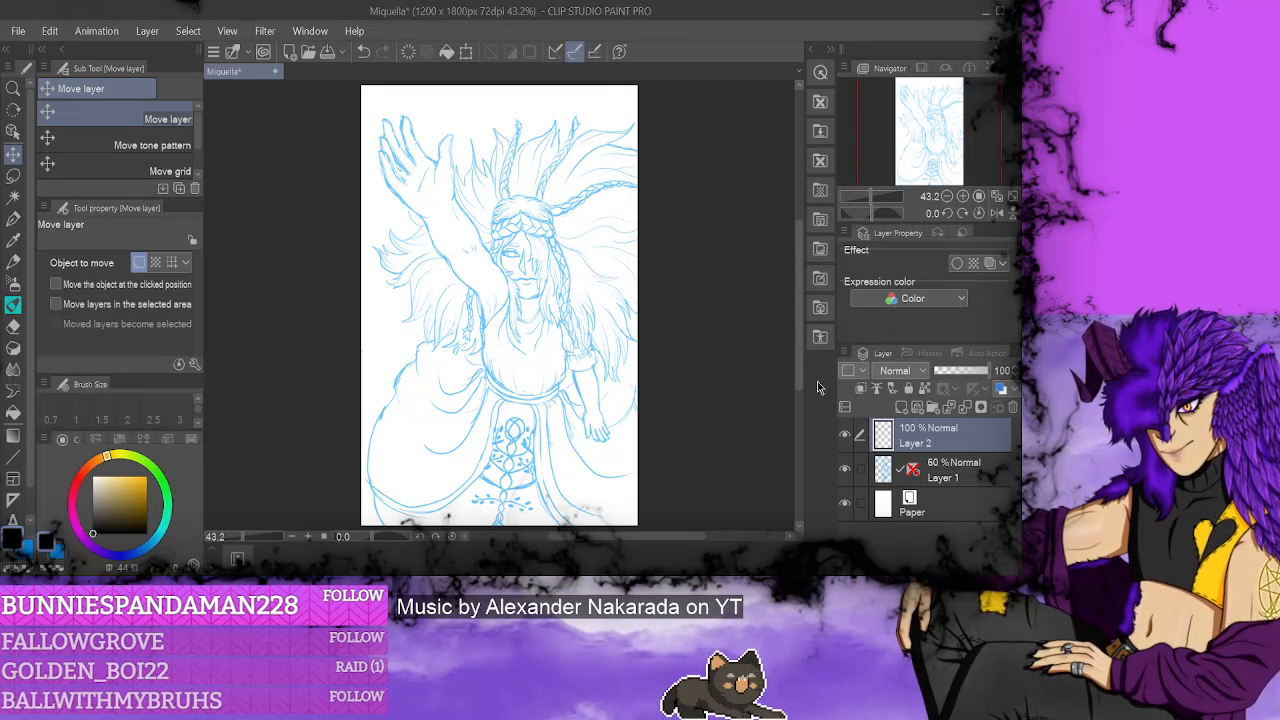
# - Ink the scalloped outline around the top of the figure's head on Layer 2 with a black G-pen at size 6
pyautogui.hotkey('alt', '[')
pyautogui.click(48, 546)
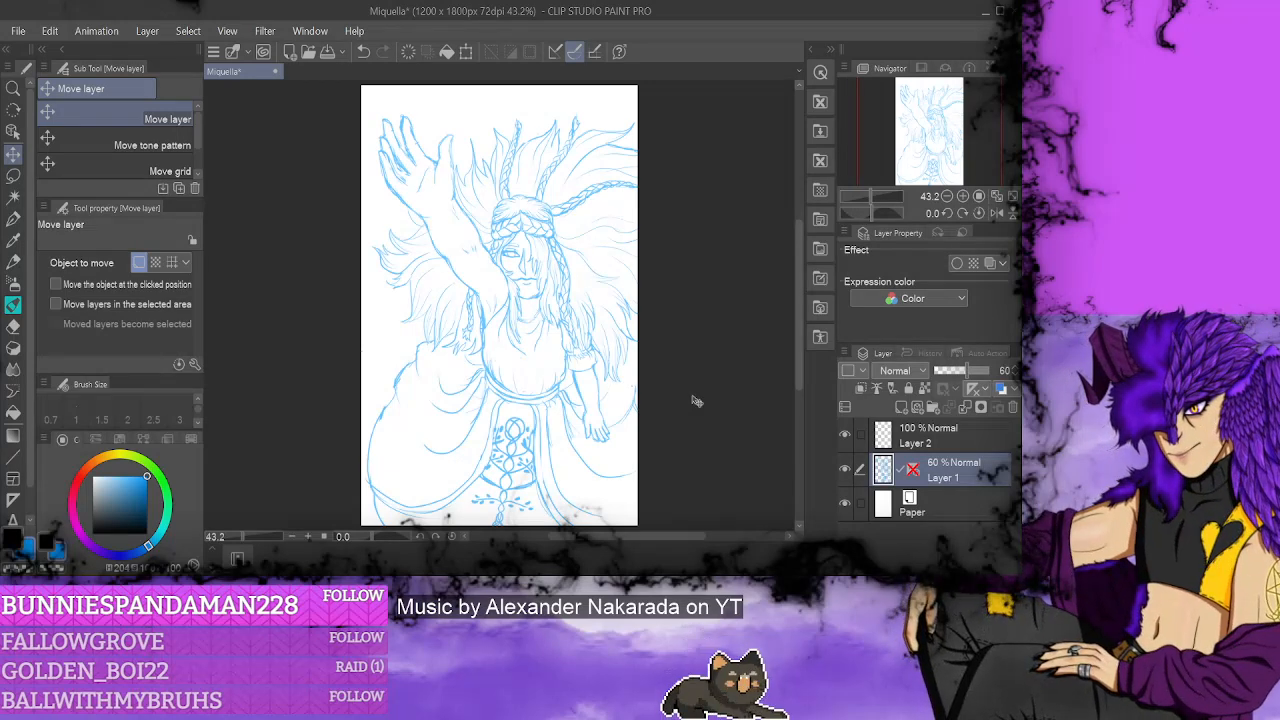
pyautogui.click(13, 222)
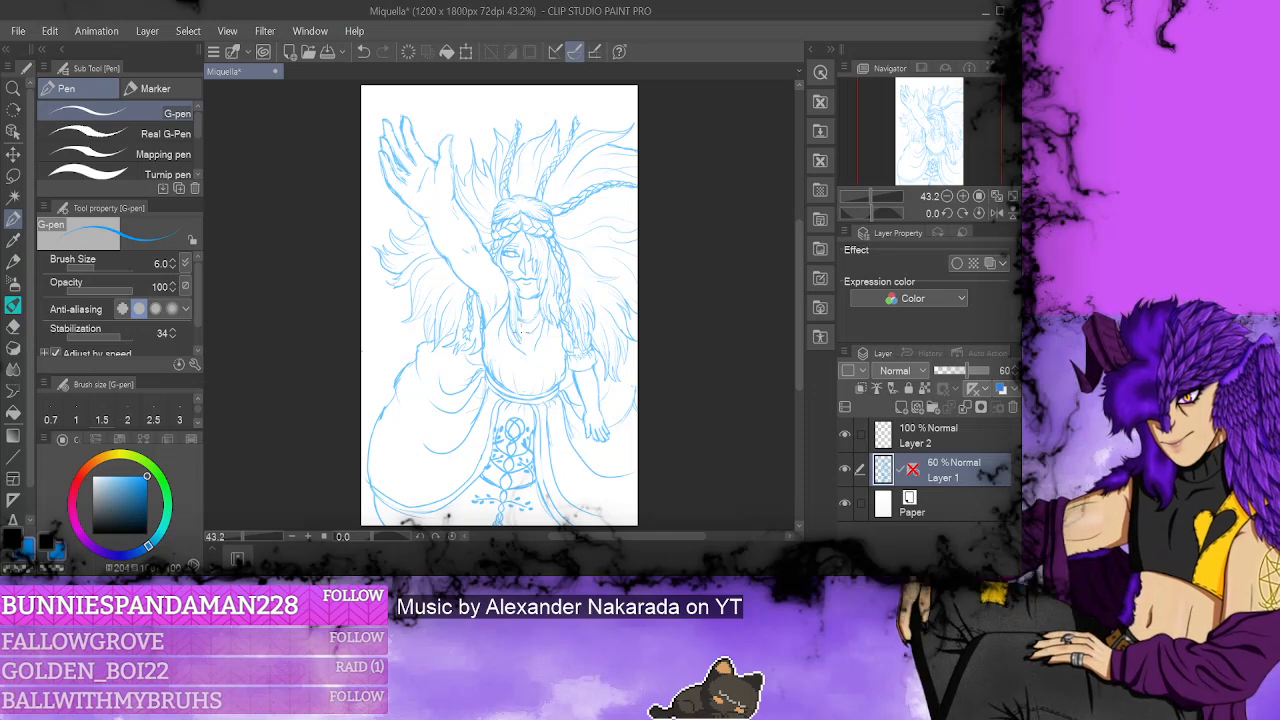
pyautogui.click(930, 435)
pyautogui.click(46, 545)
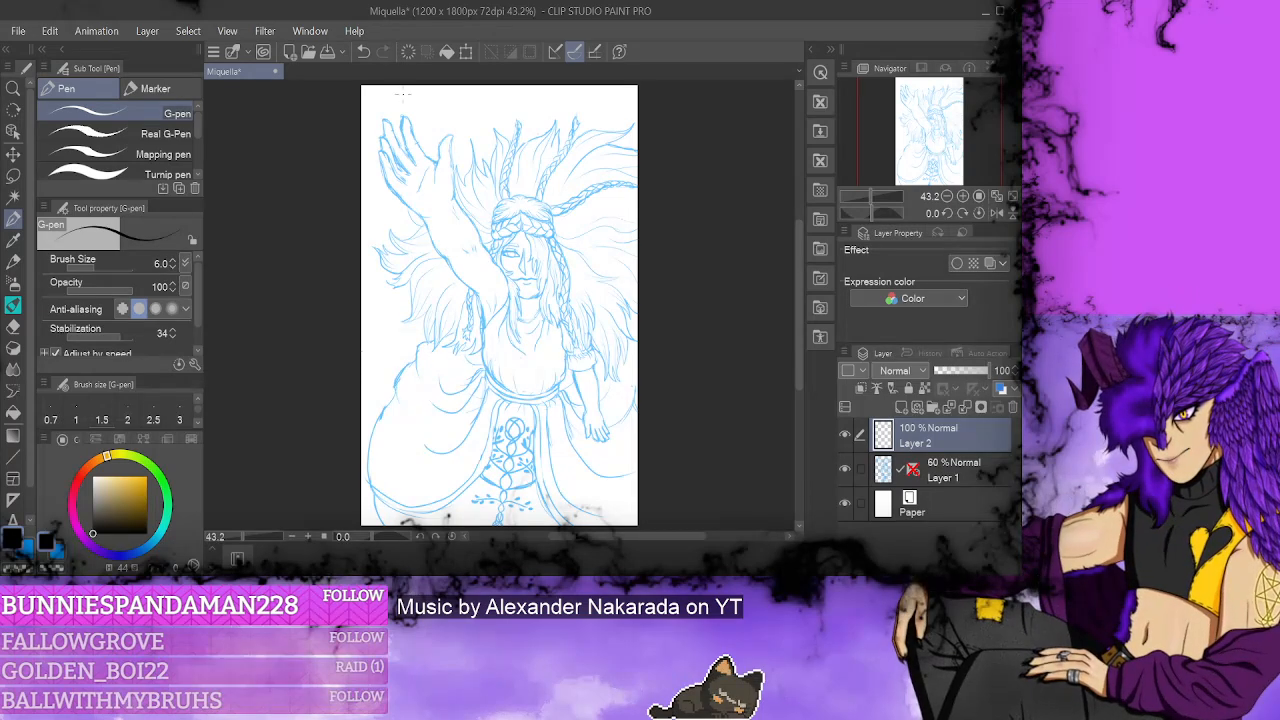
pyautogui.scroll(4, 400, 94)
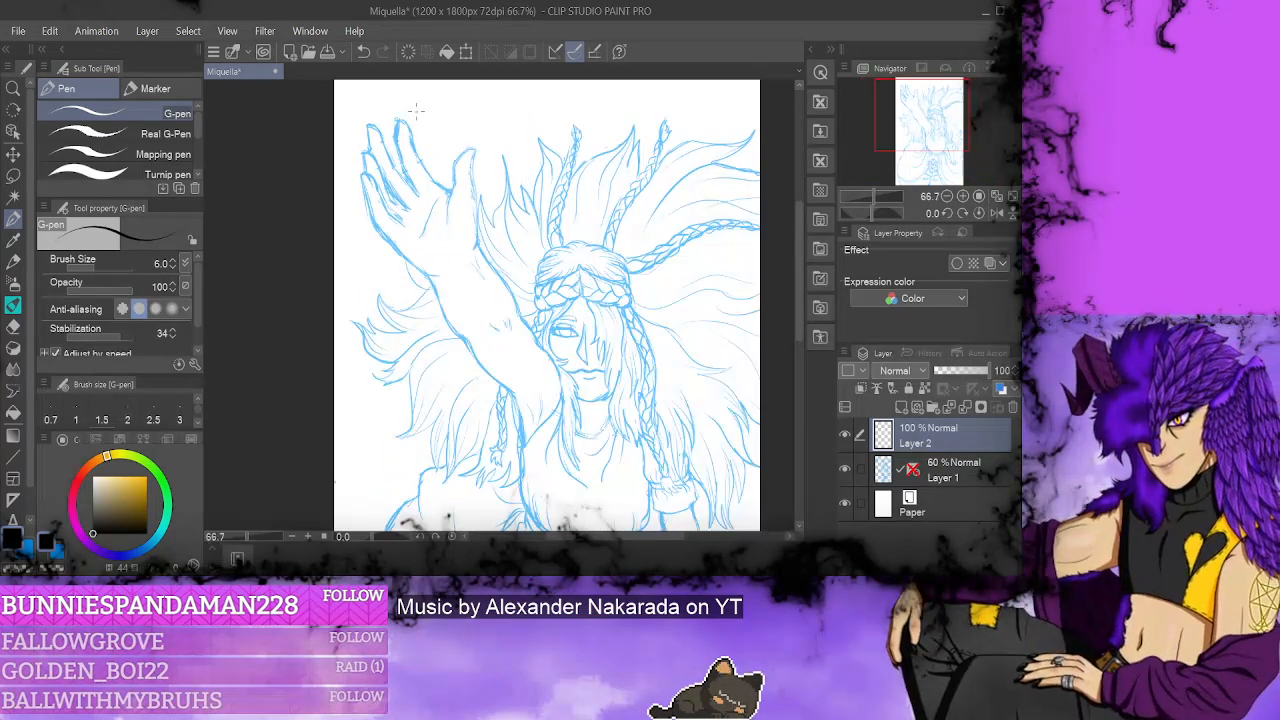
pyautogui.scroll(1, 415, 111)
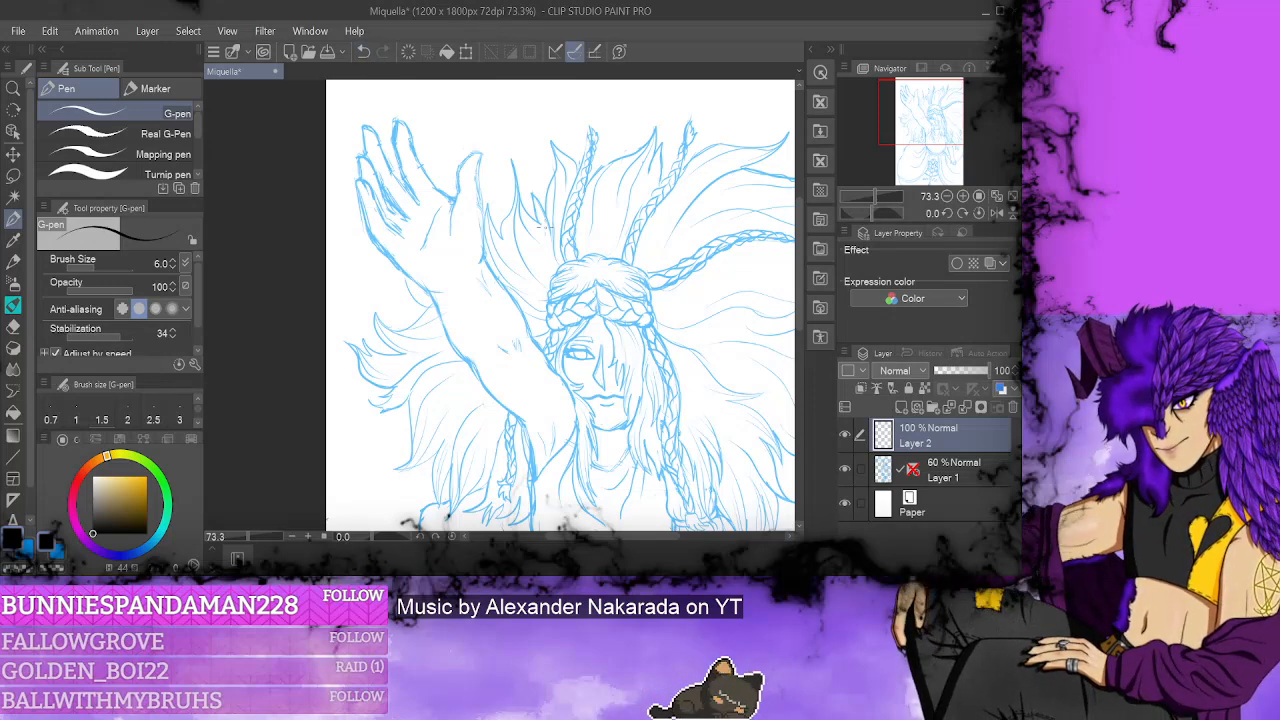
pyautogui.scroll(2, 412, 124)
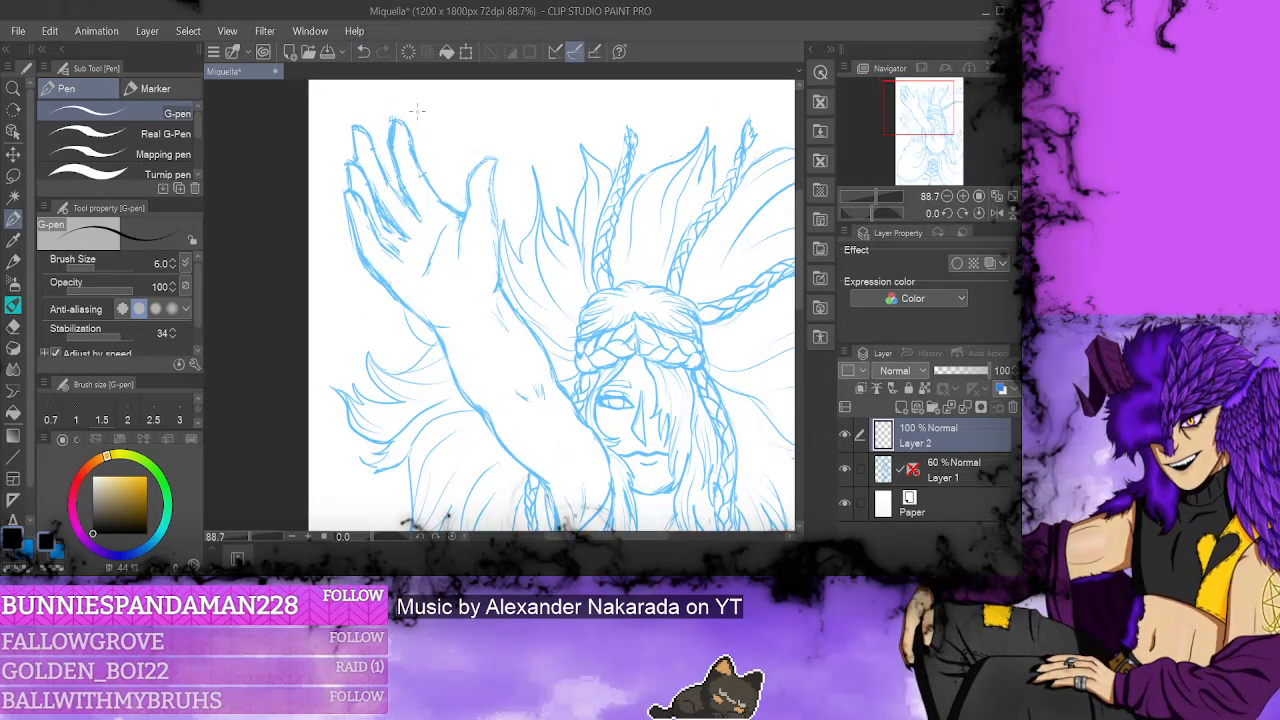
pyautogui.scroll(1, 797, 230)
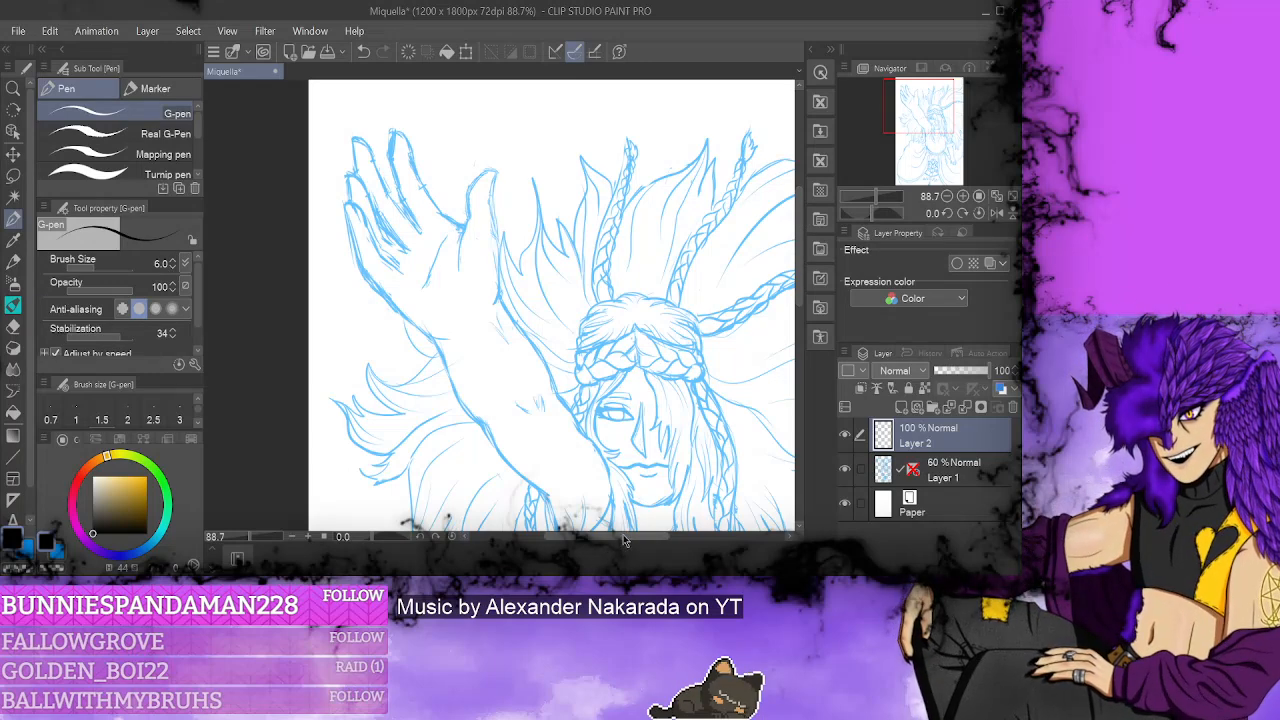
pyautogui.hscroll(2, 629, 538)
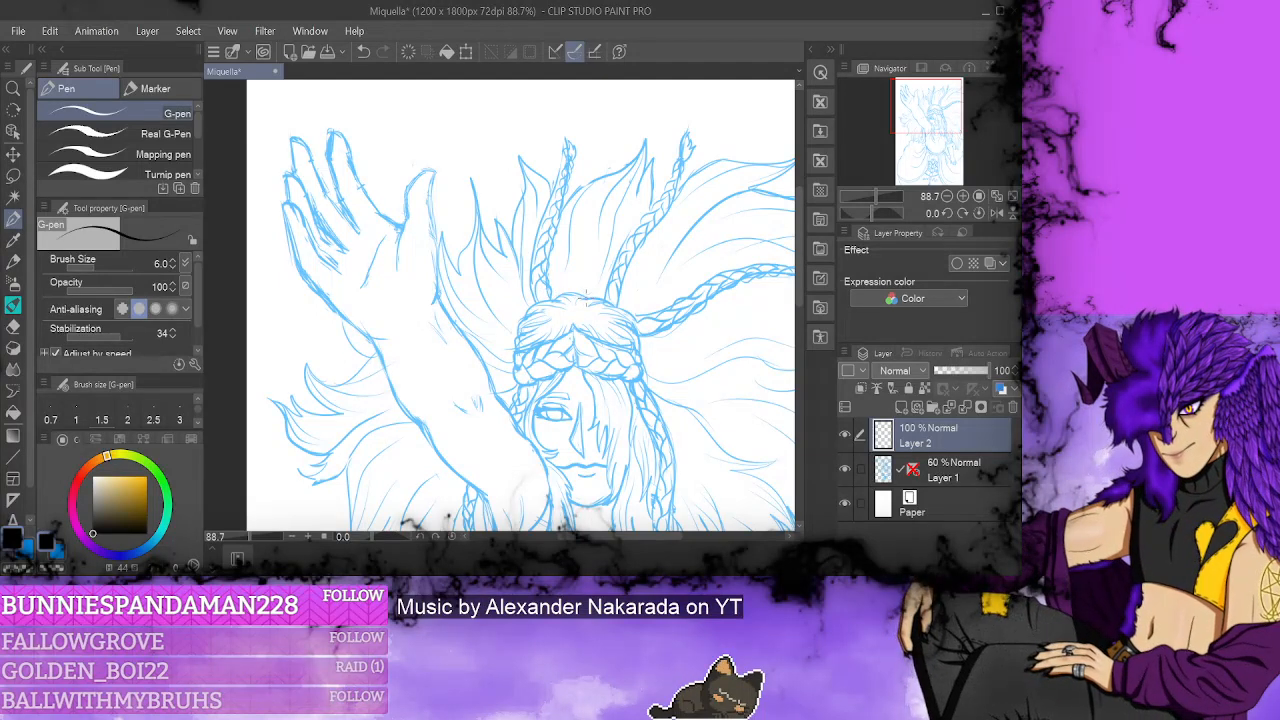
pyautogui.moveTo(588, 298)
pyautogui.mouseDown()
pyautogui.moveTo(534, 304)
pyautogui.moveTo(514, 350)
pyautogui.mouseUp()
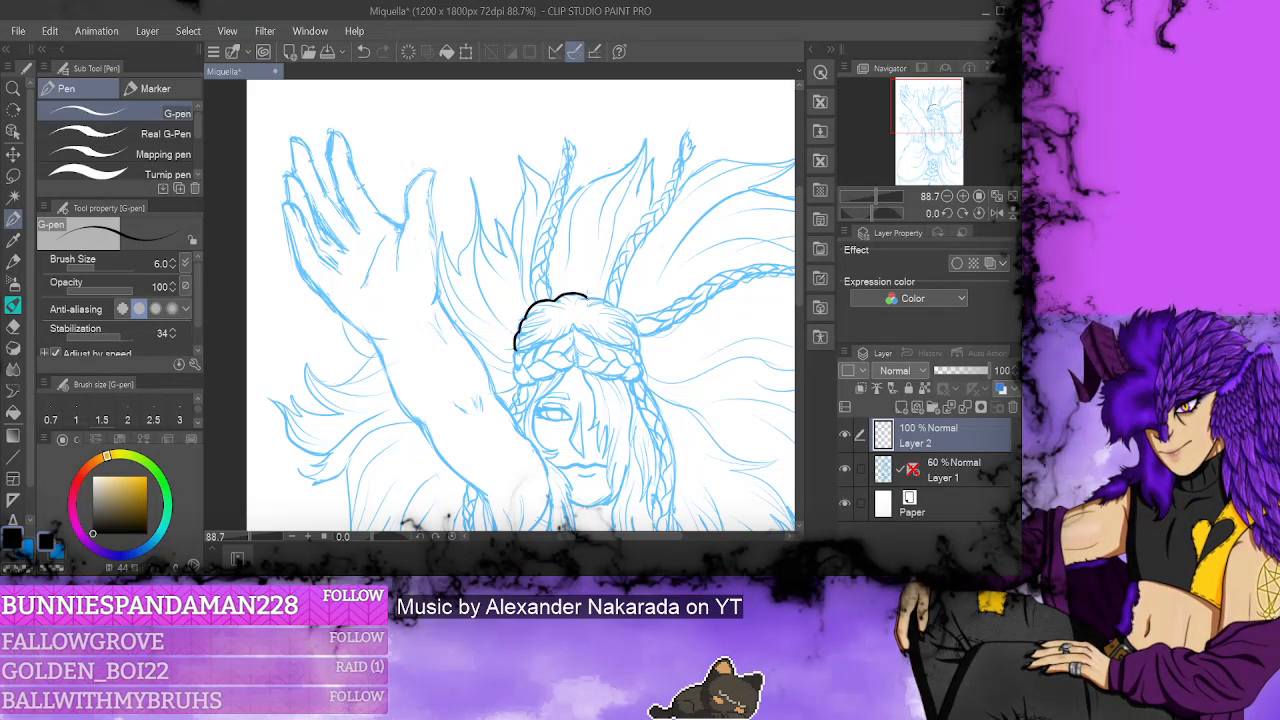
pyautogui.moveTo(586, 295)
pyautogui.mouseDown()
pyautogui.moveTo(628, 312)
pyautogui.moveTo(641, 354)
pyautogui.mouseUp()
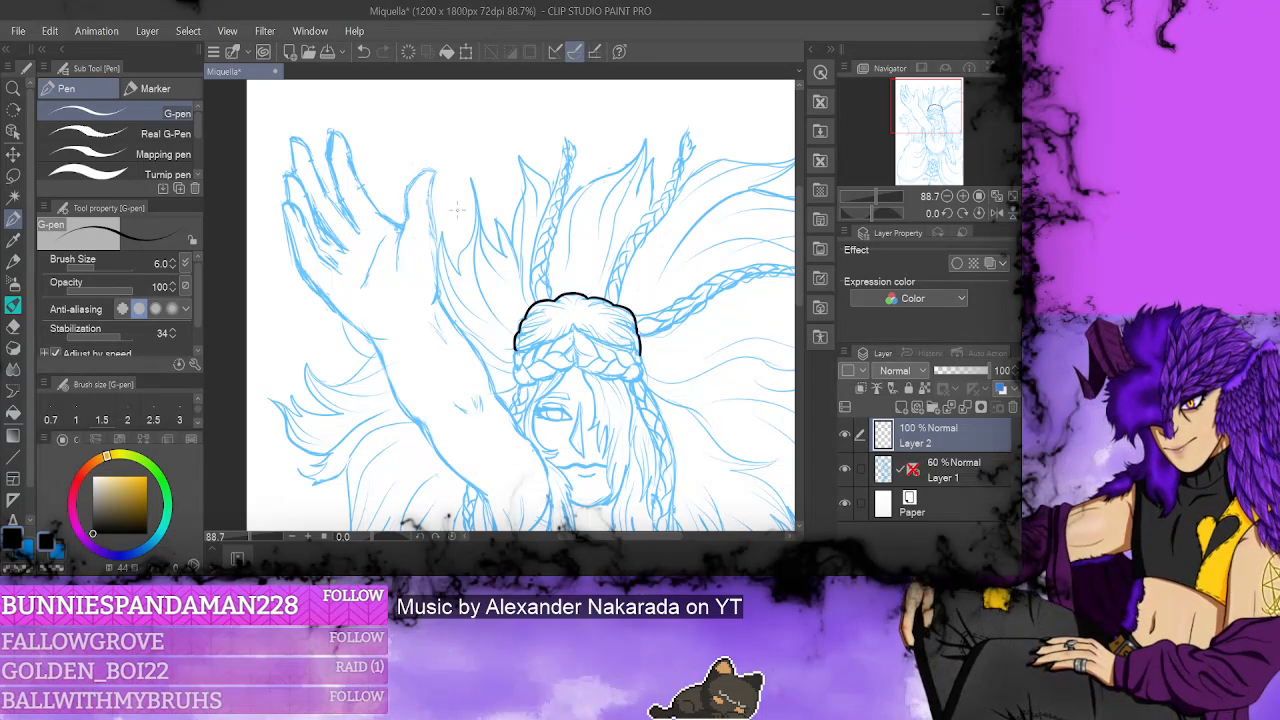
# - Ink the braid strands across the forehead from the central peak to the end nearest the raised arm
pyautogui.moveTo(576, 326)
pyautogui.mouseDown()
pyautogui.moveTo(548, 353)
pyautogui.moveTo(566, 341)
pyautogui.moveTo(571, 360)
pyautogui.mouseUp()
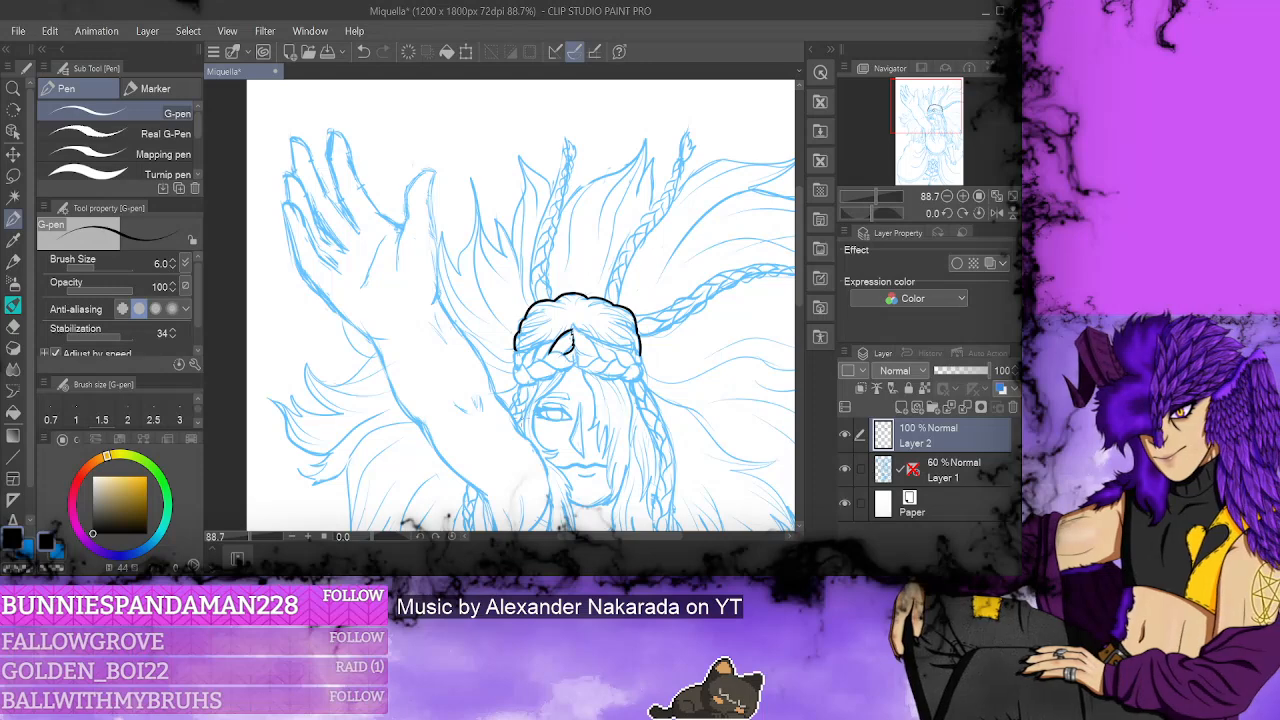
pyautogui.moveTo(374, 541); pyautogui.dragTo(361, 543)
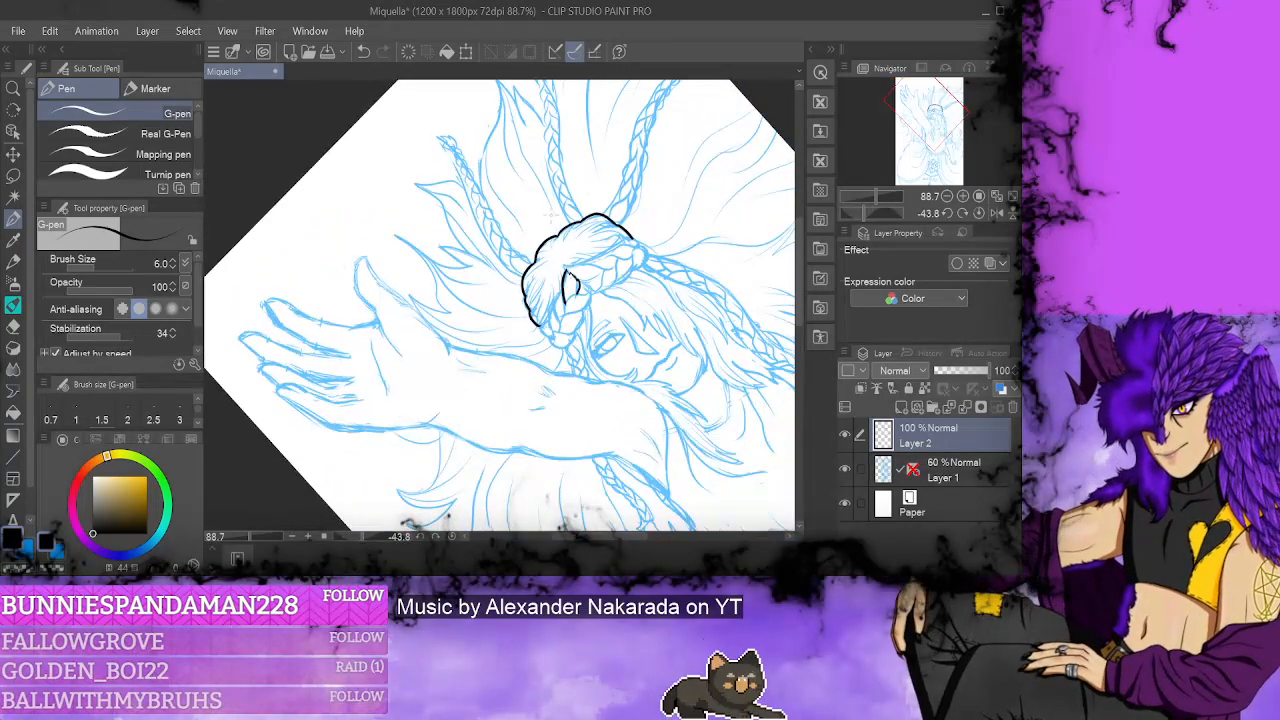
pyautogui.scroll(-3, 800, 250)
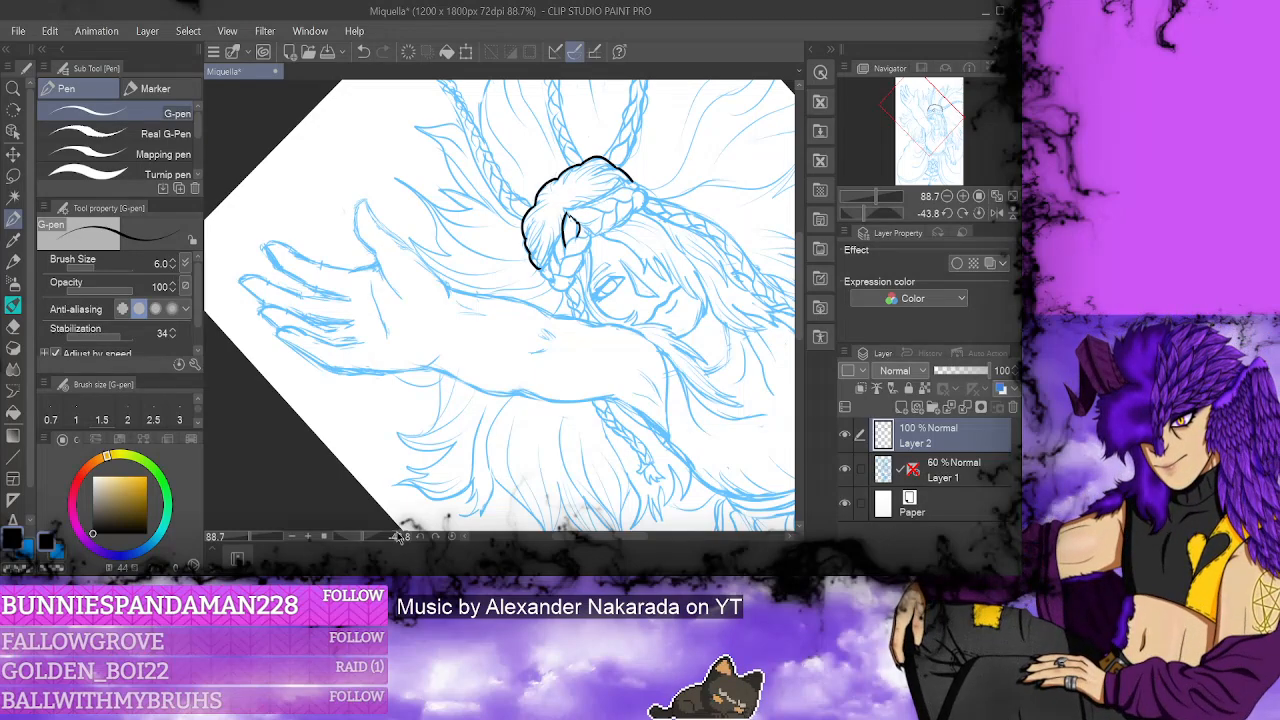
pyautogui.moveTo(650, 305); pyautogui.dragTo(568, 171)
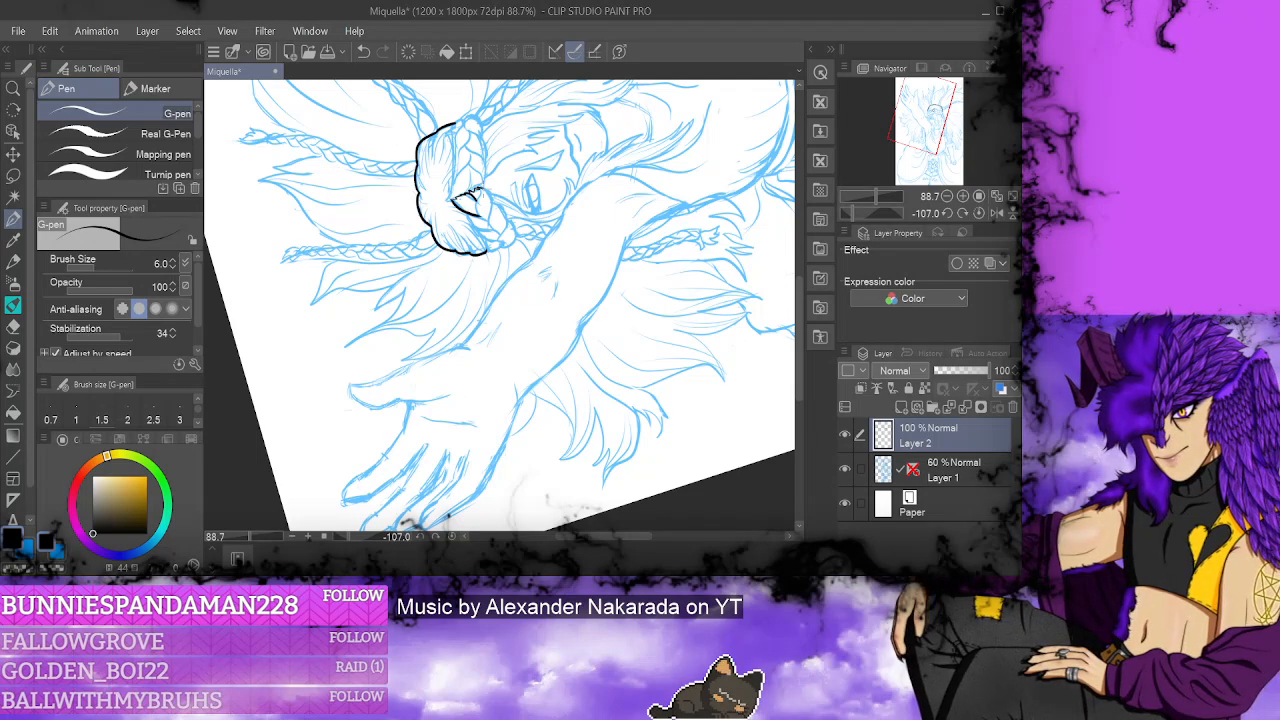
pyautogui.moveTo(476, 186)
pyautogui.mouseDown()
pyautogui.moveTo(492, 196)
pyautogui.moveTo(486, 212)
pyautogui.mouseUp()
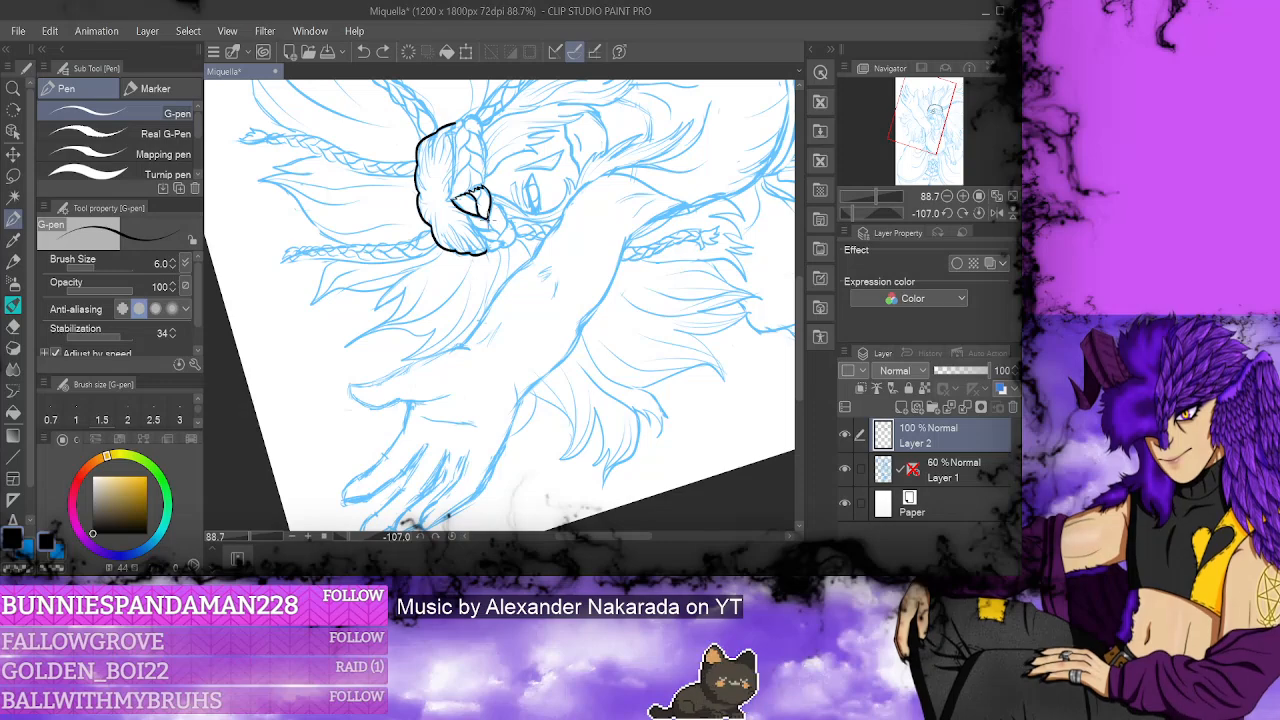
pyautogui.moveTo(405, 540); pyautogui.dragTo(320, 539)
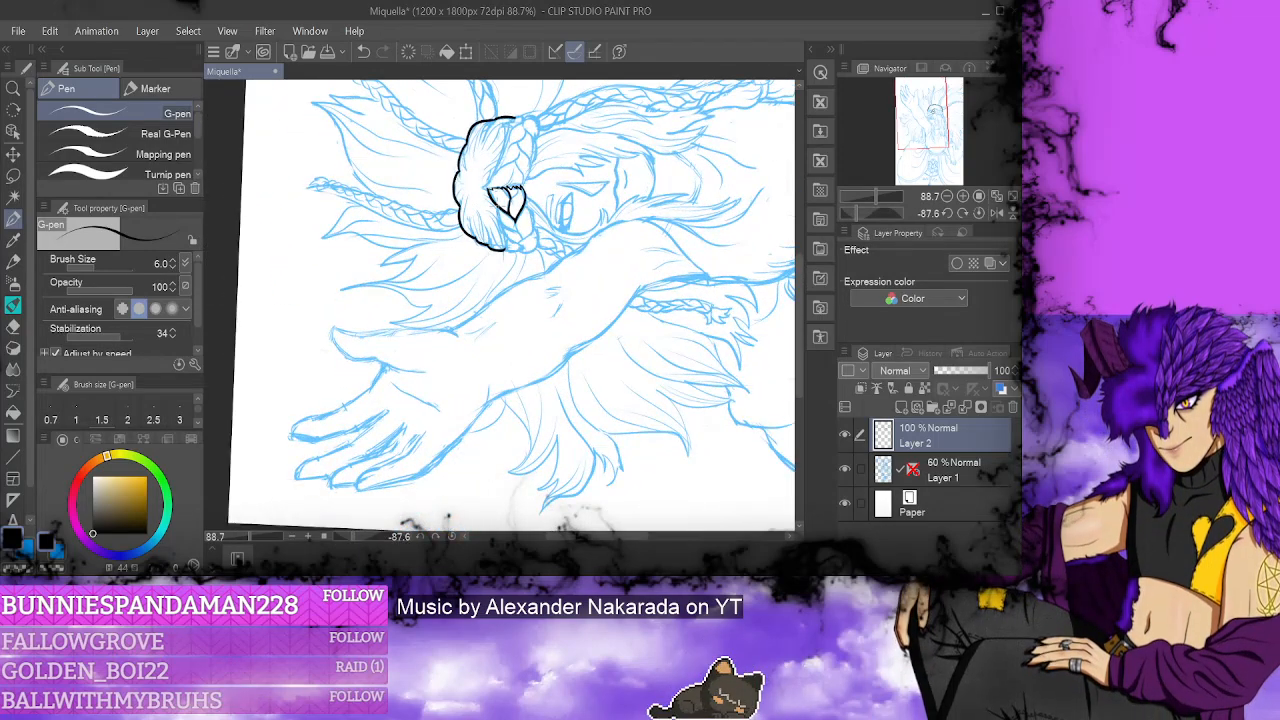
pyautogui.moveTo(500, 198)
pyautogui.mouseDown()
pyautogui.moveTo(508, 238)
pyautogui.moveTo(530, 232)
pyautogui.moveTo(512, 240)
pyautogui.moveTo(518, 250)
pyautogui.moveTo(544, 230)
pyautogui.moveTo(540, 250)
pyautogui.moveTo(520, 252)
pyautogui.mouseUp()
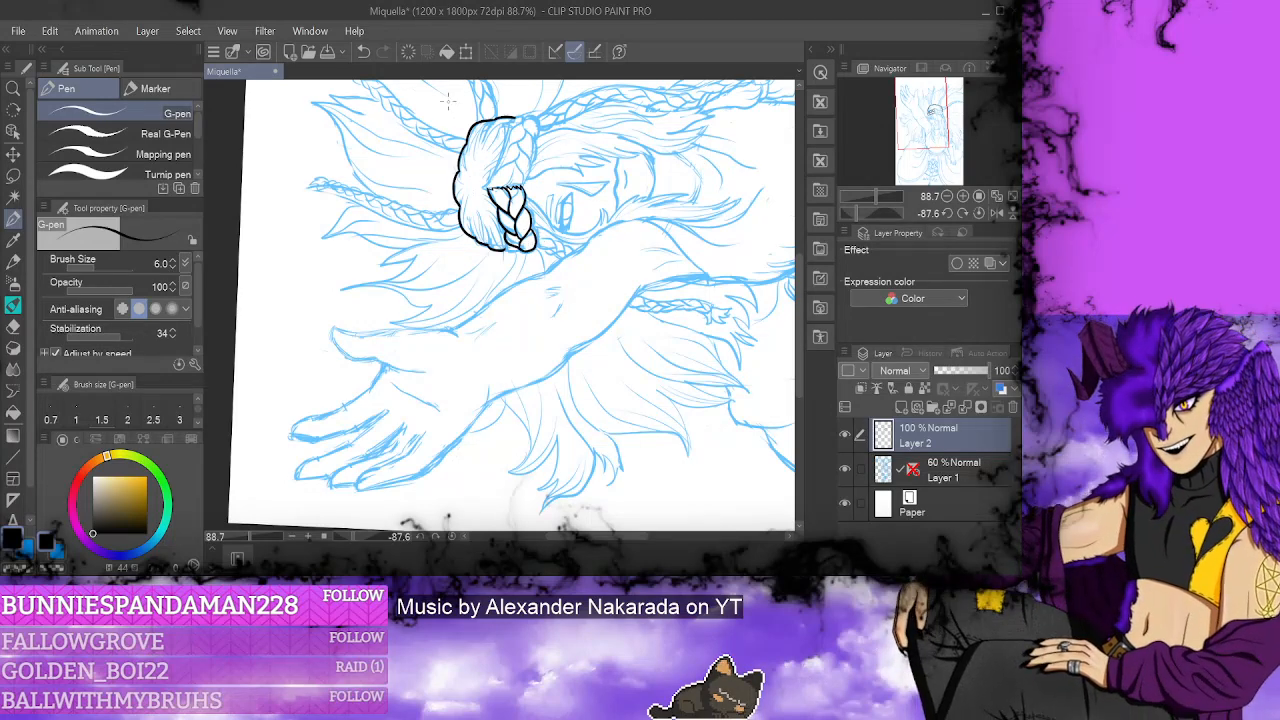
pyautogui.hotkey('ctrl', 'z')
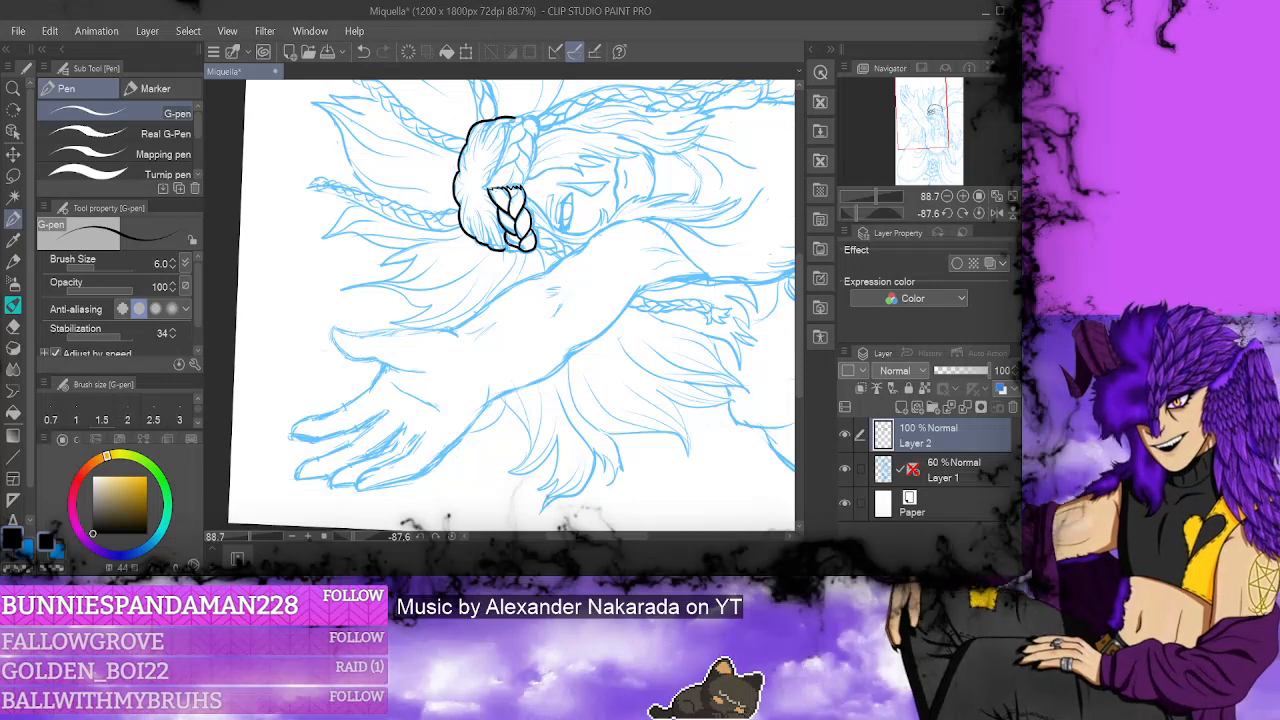
pyautogui.moveTo(505, 240); pyautogui.dragTo(507, 260)
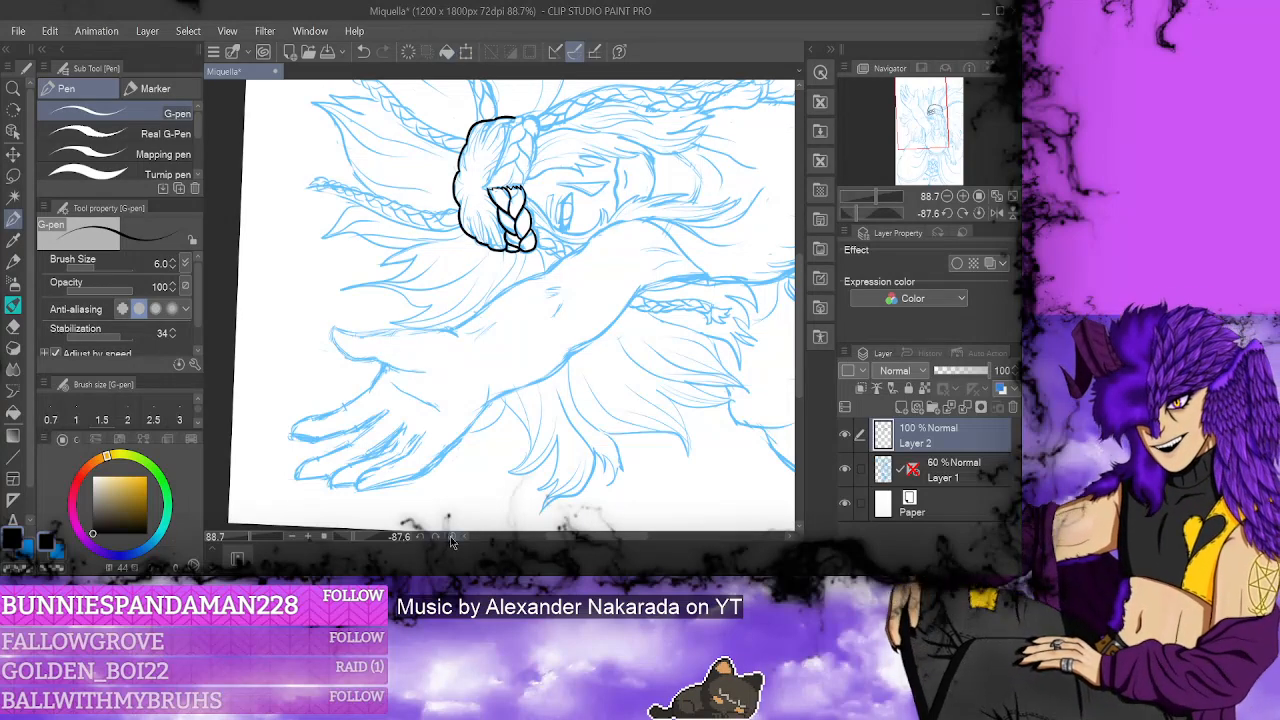
# - Ink the other half of the forehead braid from the central peak to the end farther from the raised arm
pyautogui.click(452, 540)
pyautogui.click(378, 539)
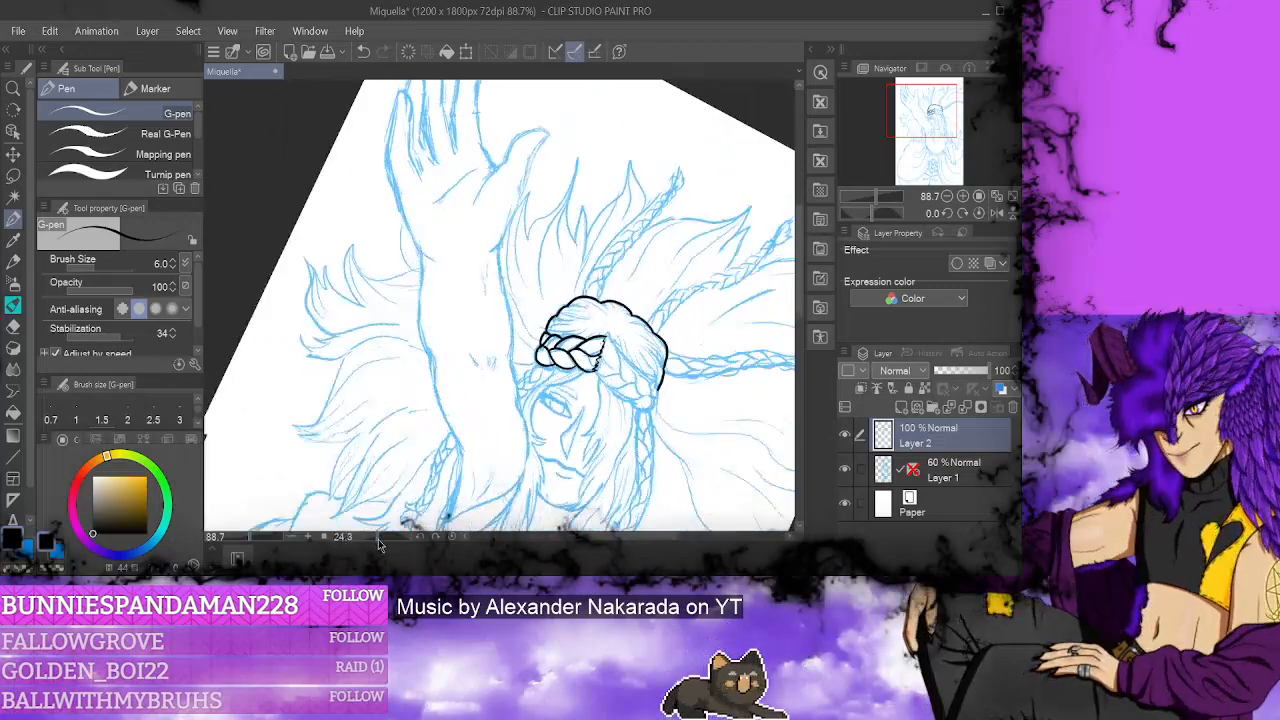
pyautogui.moveTo(378, 539); pyautogui.dragTo(420, 539)
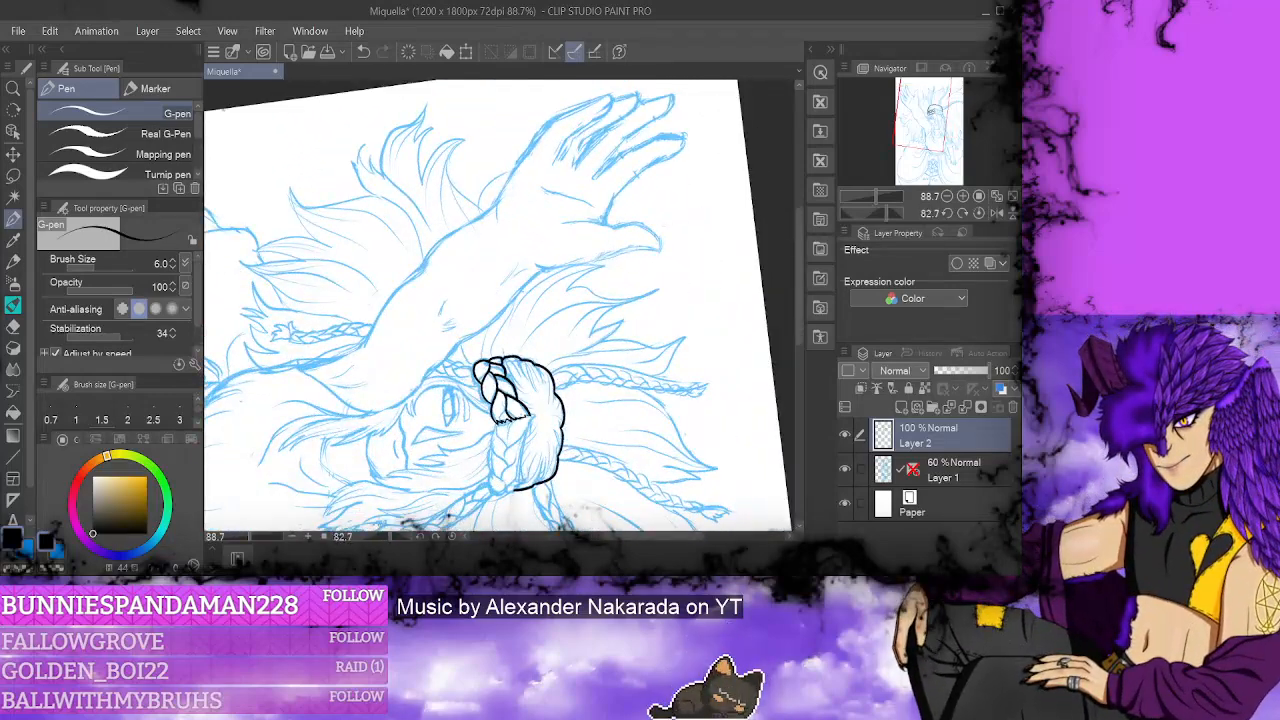
pyautogui.scroll(-5, 798, 316)
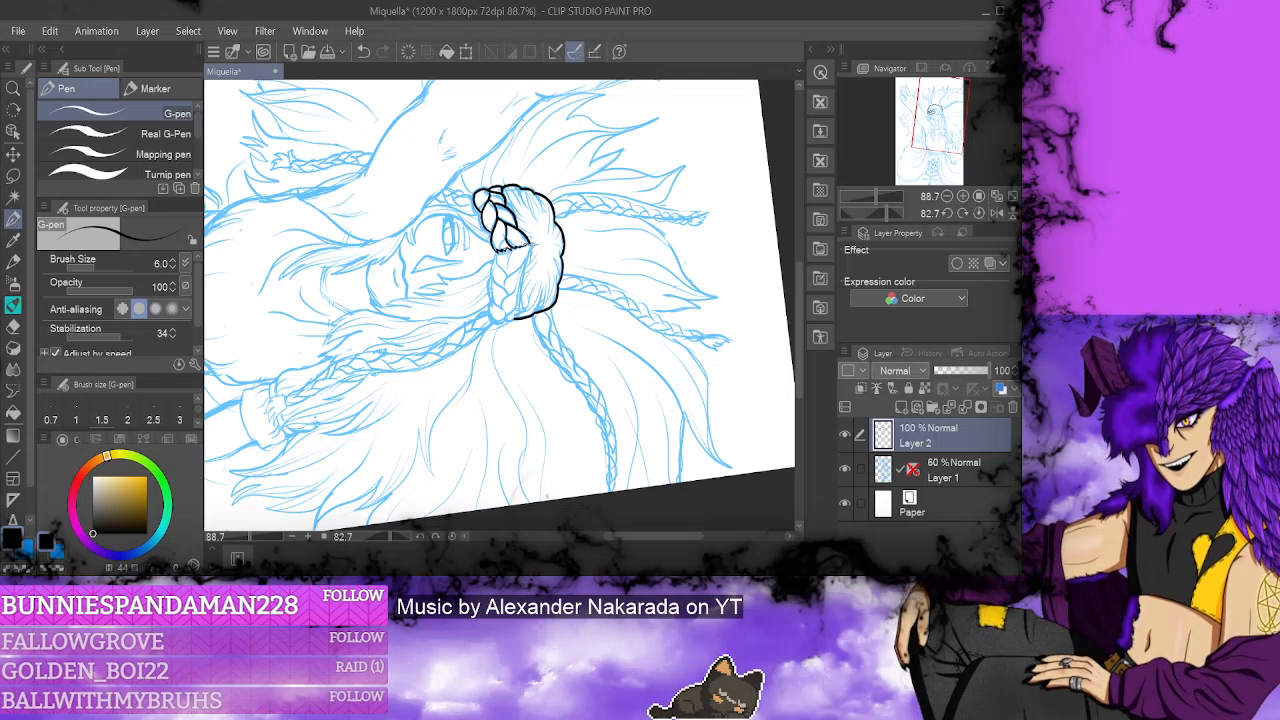
pyautogui.moveTo(538, 243)
pyautogui.mouseDown()
pyautogui.moveTo(506, 285)
pyautogui.moveTo(512, 259)
pyautogui.mouseUp()
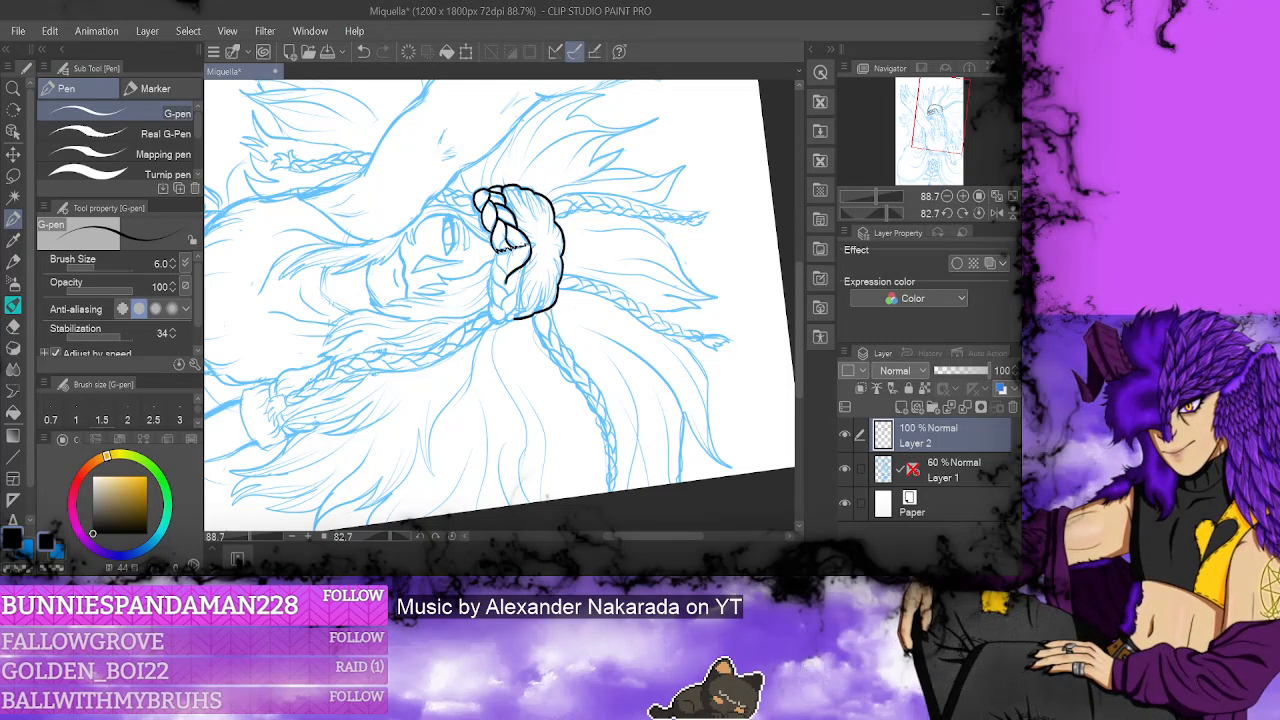
pyautogui.moveTo(518, 248); pyautogui.dragTo(502, 282)
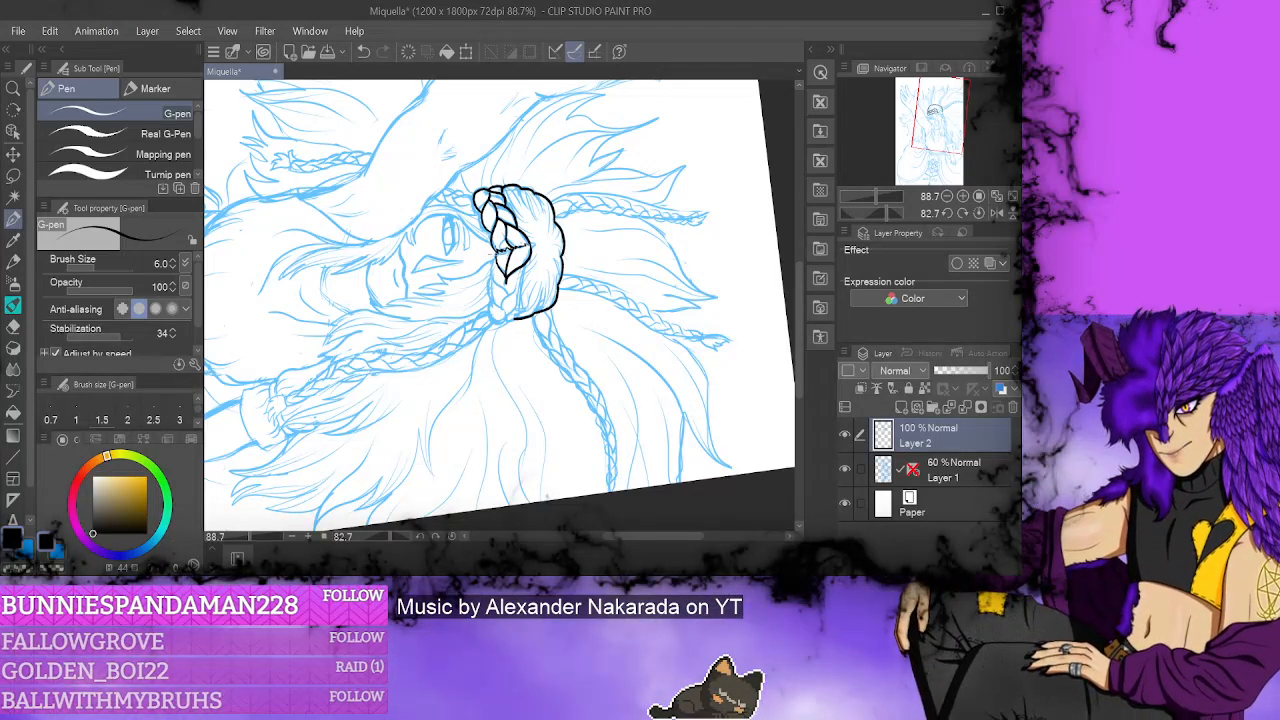
pyautogui.moveTo(500, 250)
pyautogui.mouseDown()
pyautogui.moveTo(488, 284)
pyautogui.moveTo(508, 298)
pyautogui.moveTo(516, 278)
pyautogui.moveTo(500, 310)
pyautogui.moveTo(513, 284)
pyautogui.moveTo(505, 308)
pyautogui.moveTo(488, 284)
pyautogui.moveTo(512, 316)
pyautogui.moveTo(518, 306)
pyautogui.moveTo(500, 320)
pyautogui.moveTo(488, 304)
pyautogui.moveTo(488, 322)
pyautogui.moveTo(514, 322)
pyautogui.moveTo(498, 330)
pyautogui.mouseUp()
pyautogui.hotkey('ctrl', 'z')
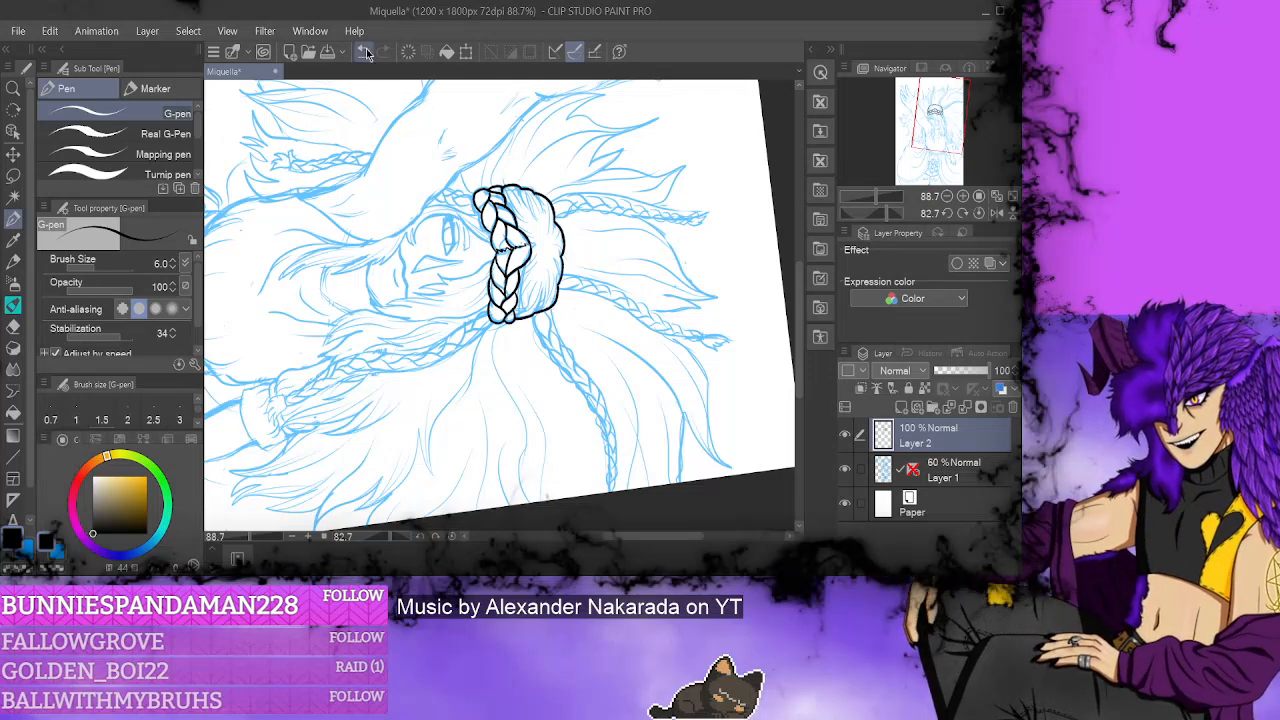
pyautogui.moveTo(518, 312); pyautogui.dragTo(510, 328)
pyautogui.moveTo(512, 320); pyautogui.dragTo(494, 326)
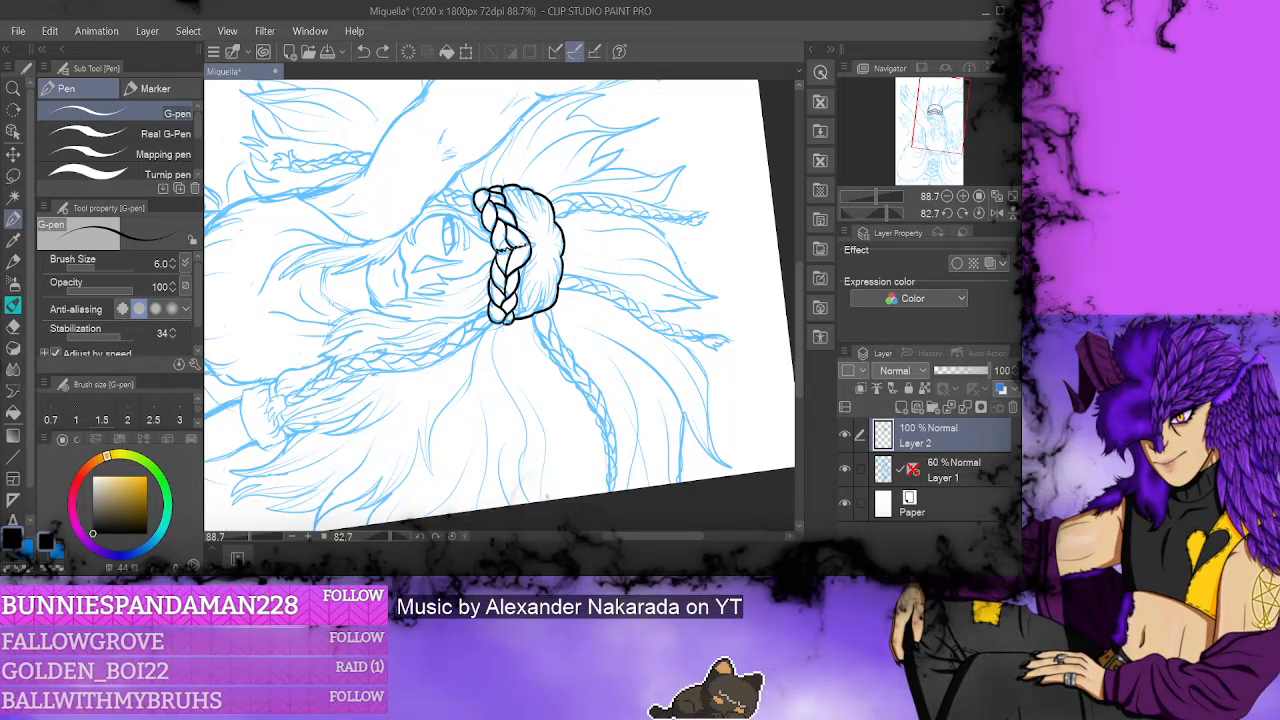
pyautogui.click(448, 537)
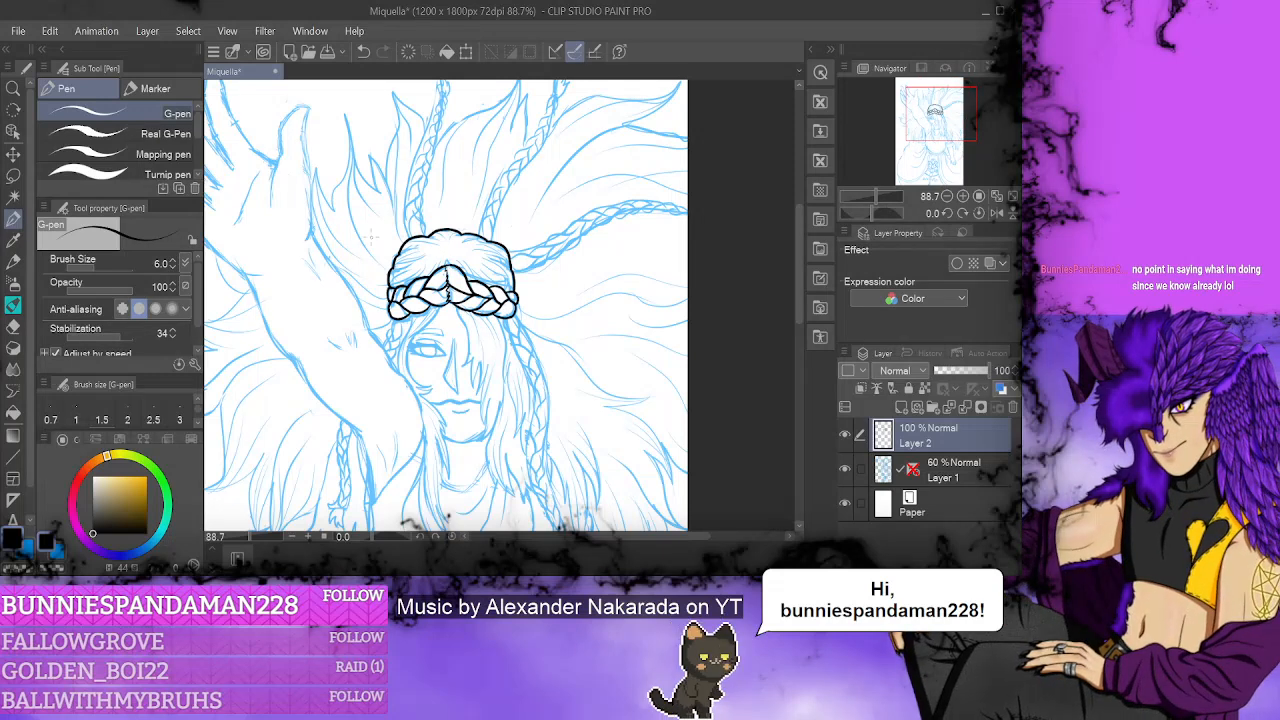
# - Clean up the meeting point of the two braid halves with the hard eraser and re-ink its peak with the G-pen
pyautogui.press('e')
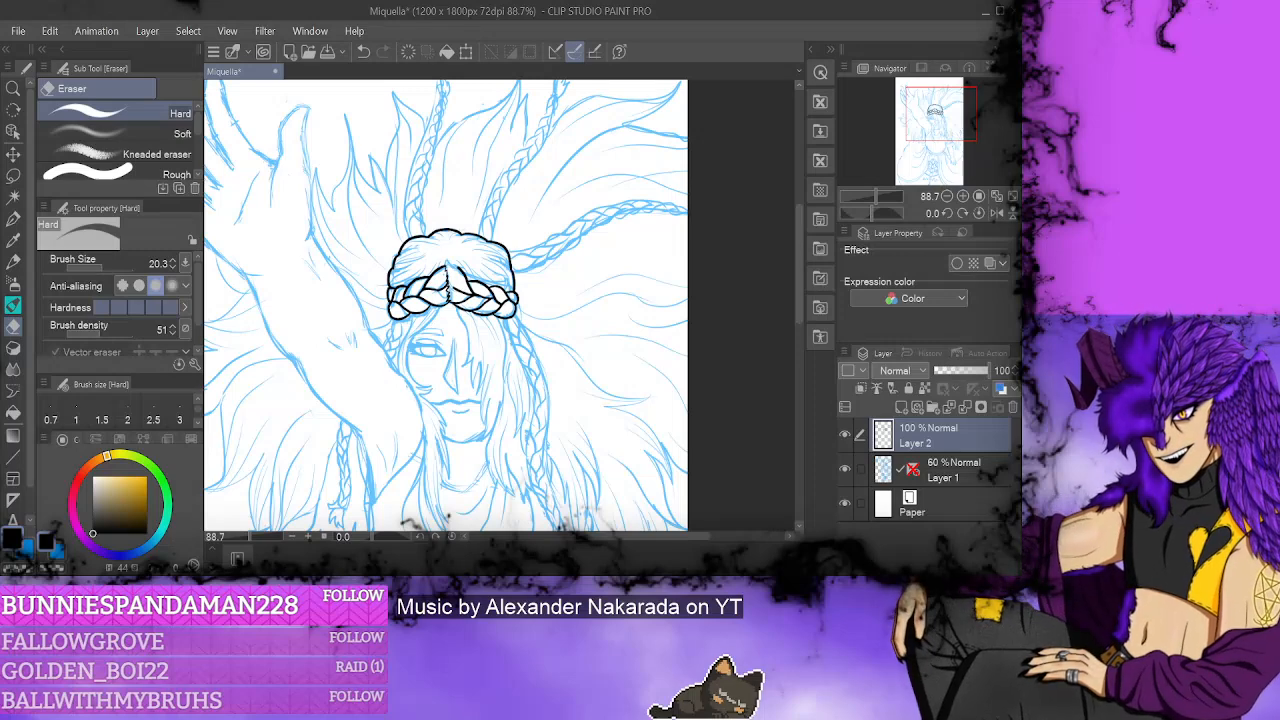
pyautogui.click(14, 219)
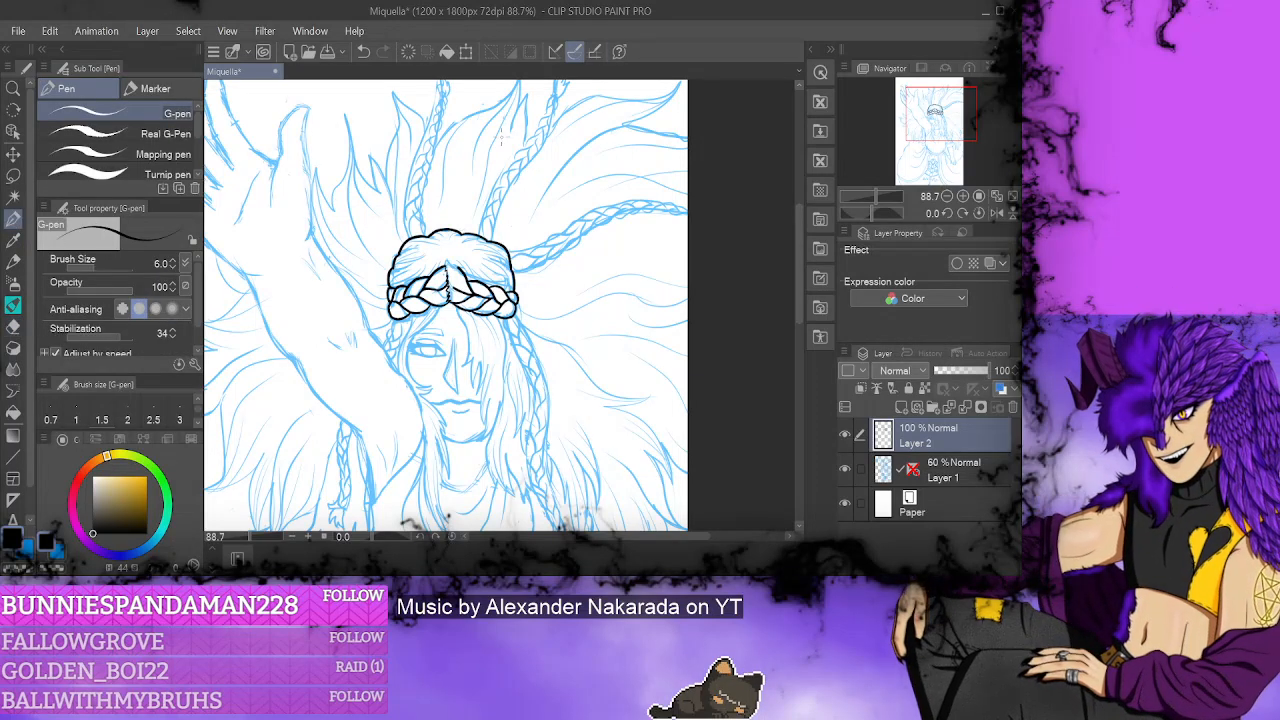
pyautogui.moveTo(378, 546); pyautogui.dragTo(402, 548)
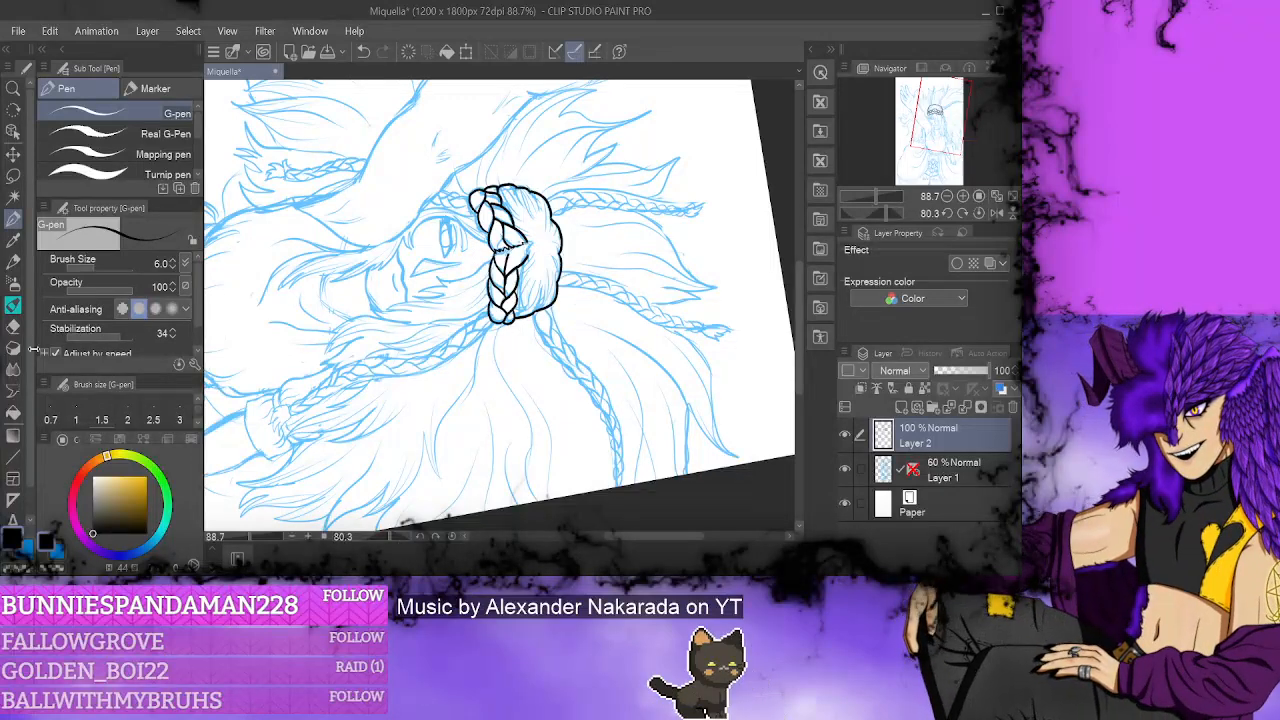
pyautogui.press('e')
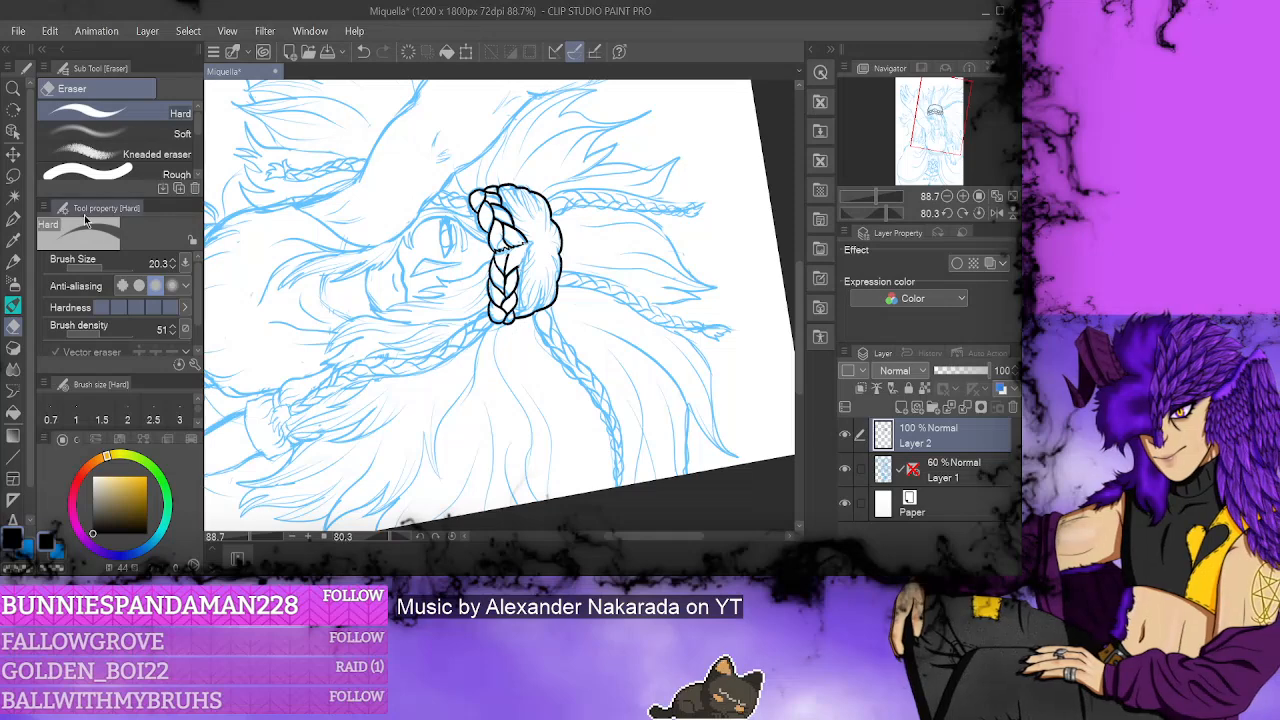
pyautogui.click(14, 218)
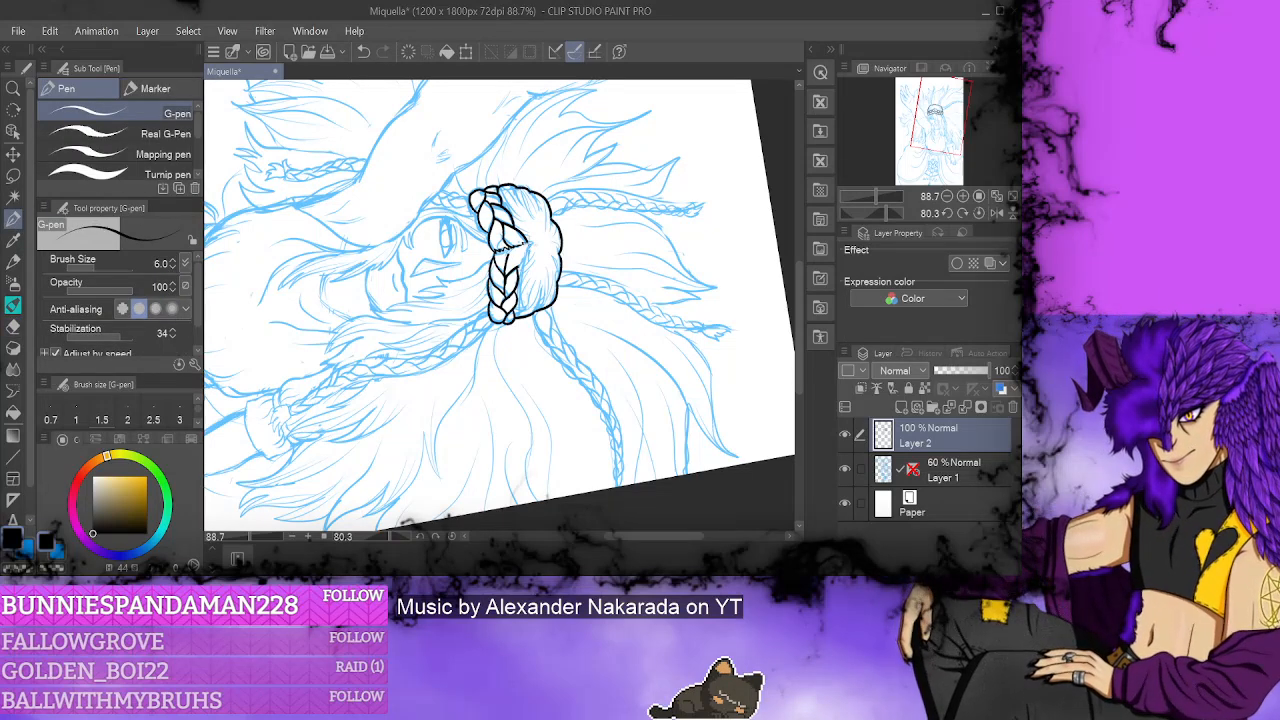
pyautogui.moveTo(536, 234); pyautogui.dragTo(506, 272)
pyautogui.click(452, 536)
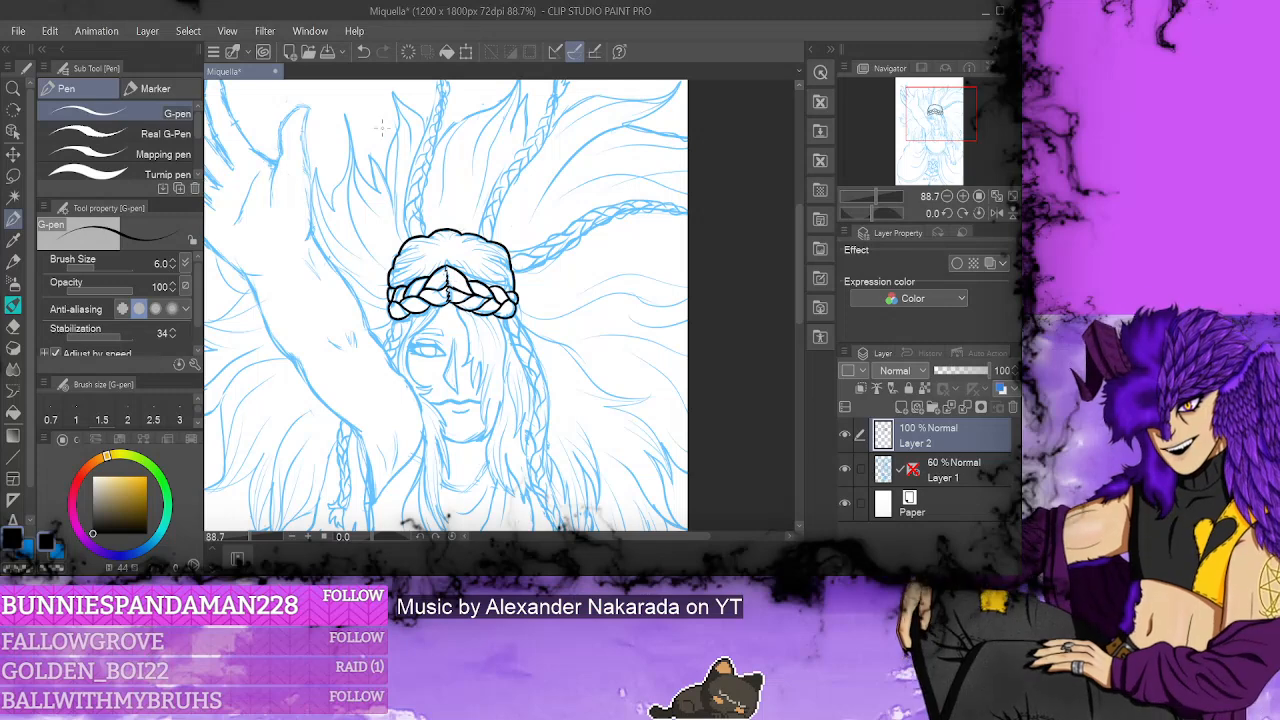
pyautogui.click(363, 51)
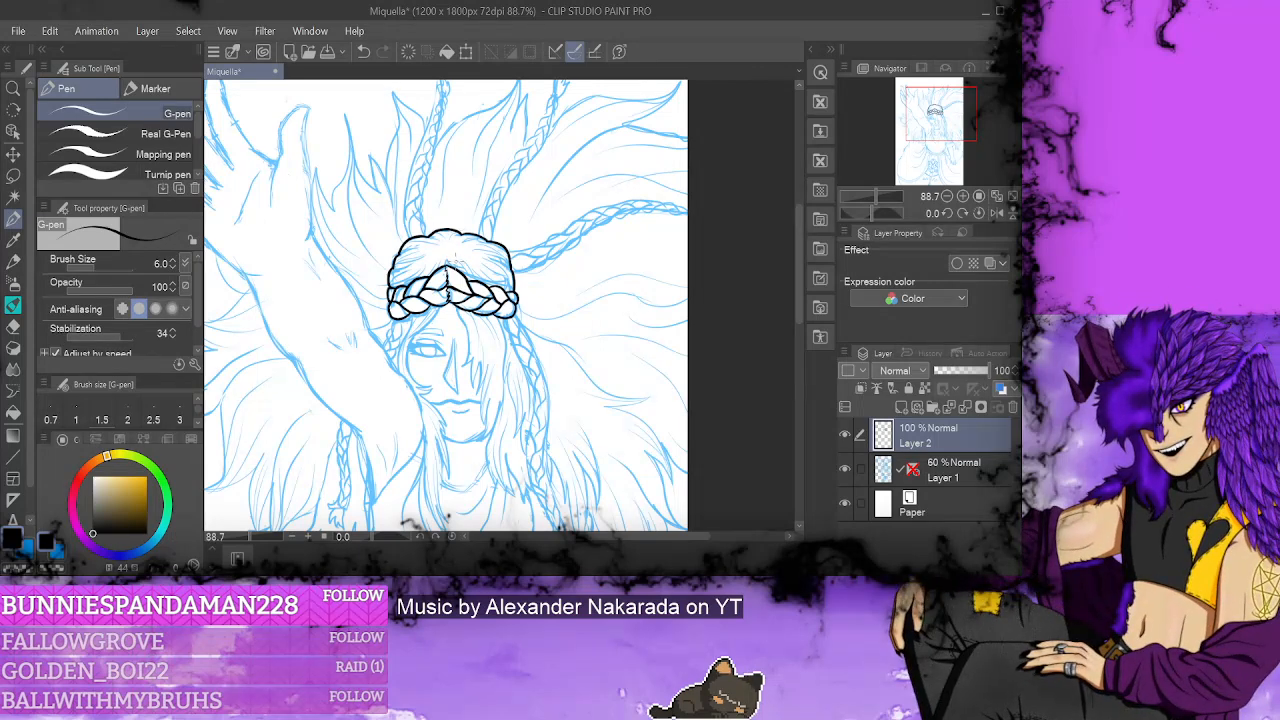
pyautogui.moveTo(456, 260)
pyautogui.mouseDown()
pyautogui.moveTo(485, 282)
pyautogui.moveTo(446, 275)
pyautogui.mouseUp()
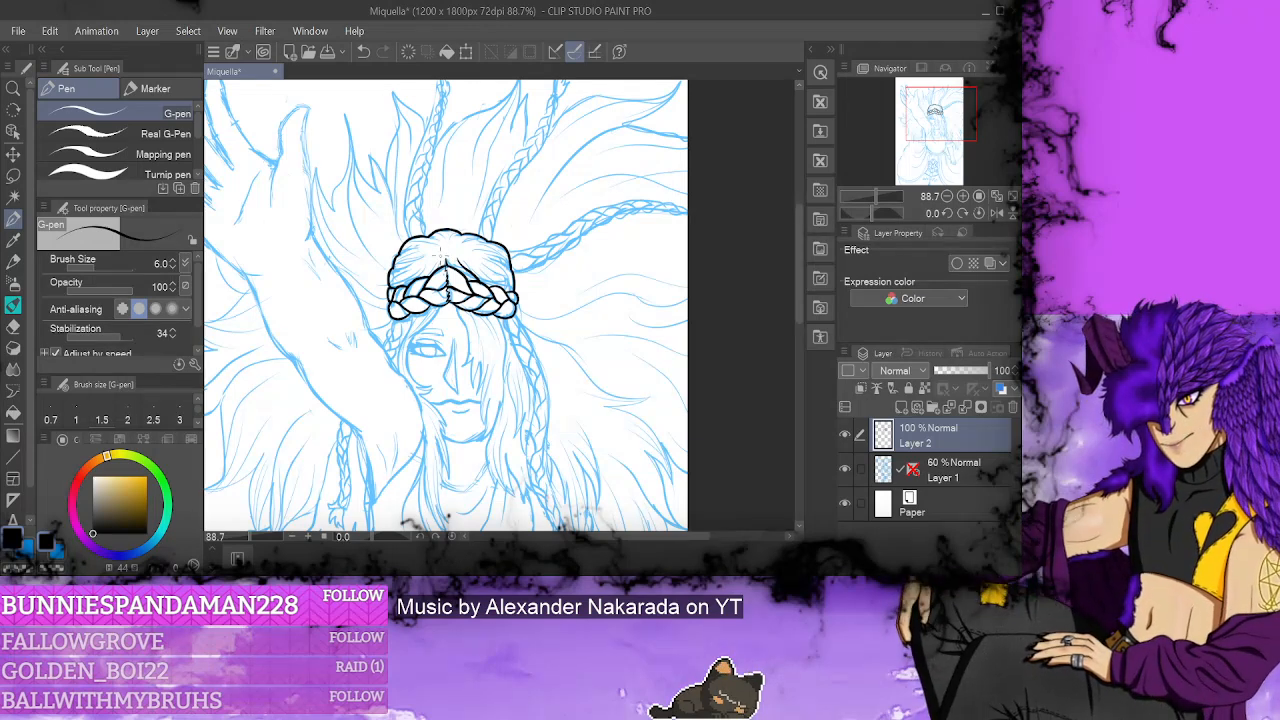
# - Ink short tapering hair strands across the crown between the forehead braid and the scalloped head outline, replacing unsatisfactory strokes
pyautogui.moveTo(444, 255); pyautogui.dragTo(439, 273)
pyautogui.click(363, 51)
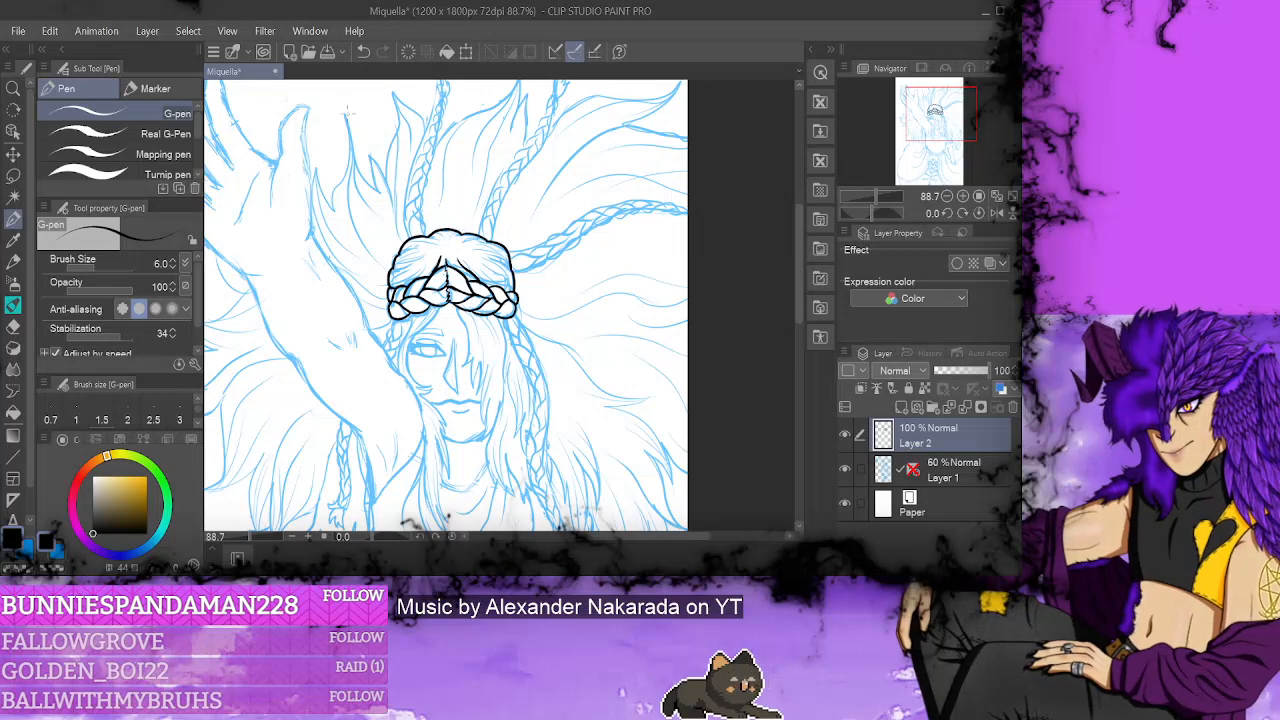
pyautogui.moveTo(431, 264)
pyautogui.mouseDown()
pyautogui.moveTo(419, 279)
pyautogui.moveTo(387, 276)
pyautogui.moveTo(416, 254)
pyautogui.moveTo(392, 256)
pyautogui.mouseUp()
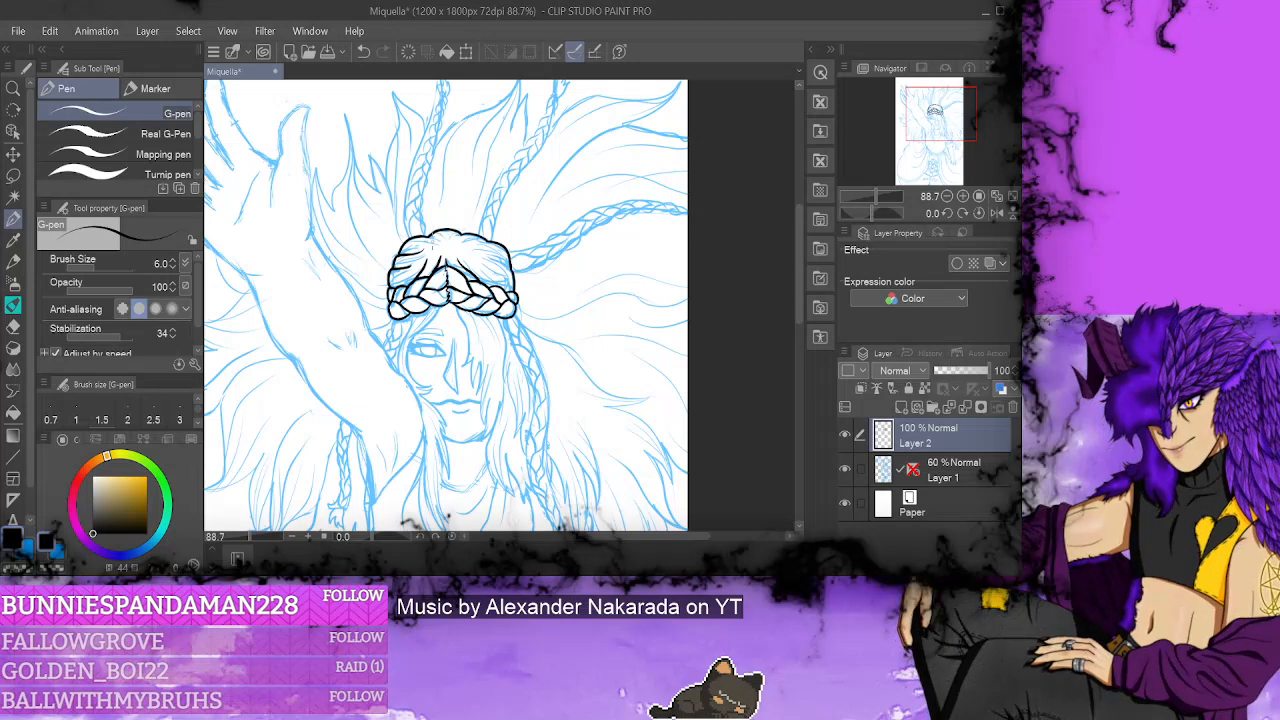
pyautogui.click(13, 327)
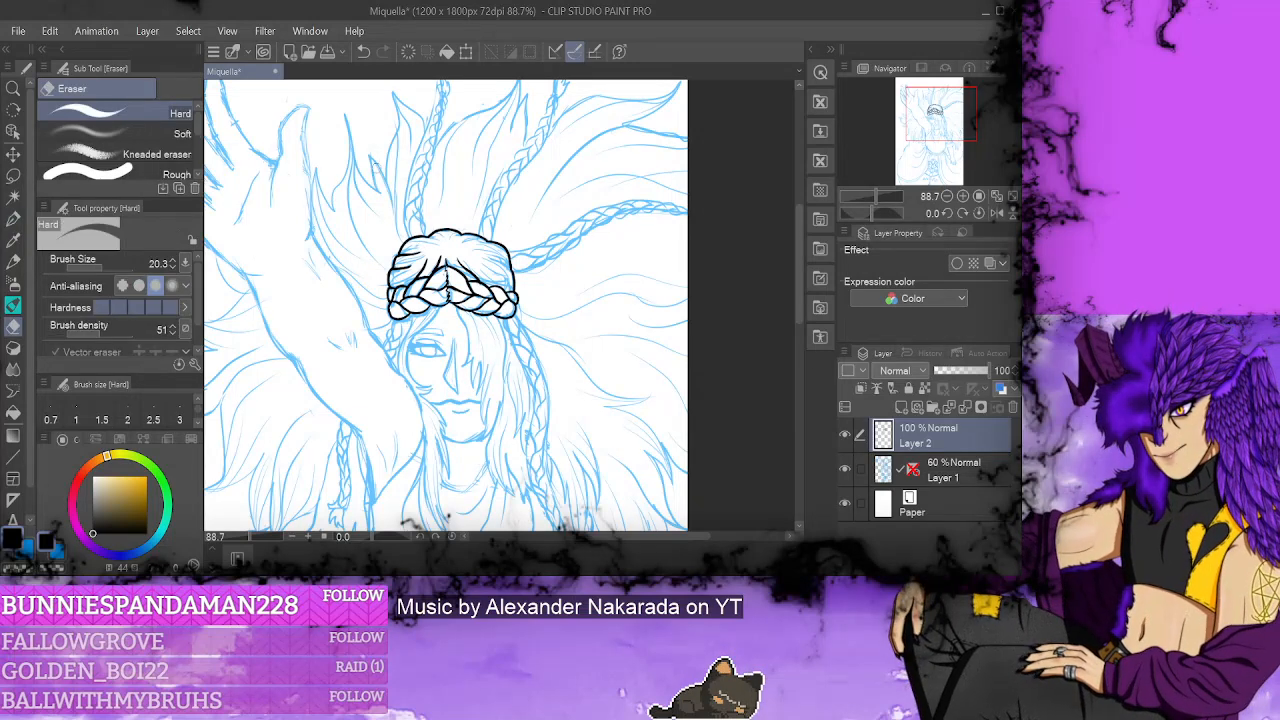
pyautogui.click(14, 219)
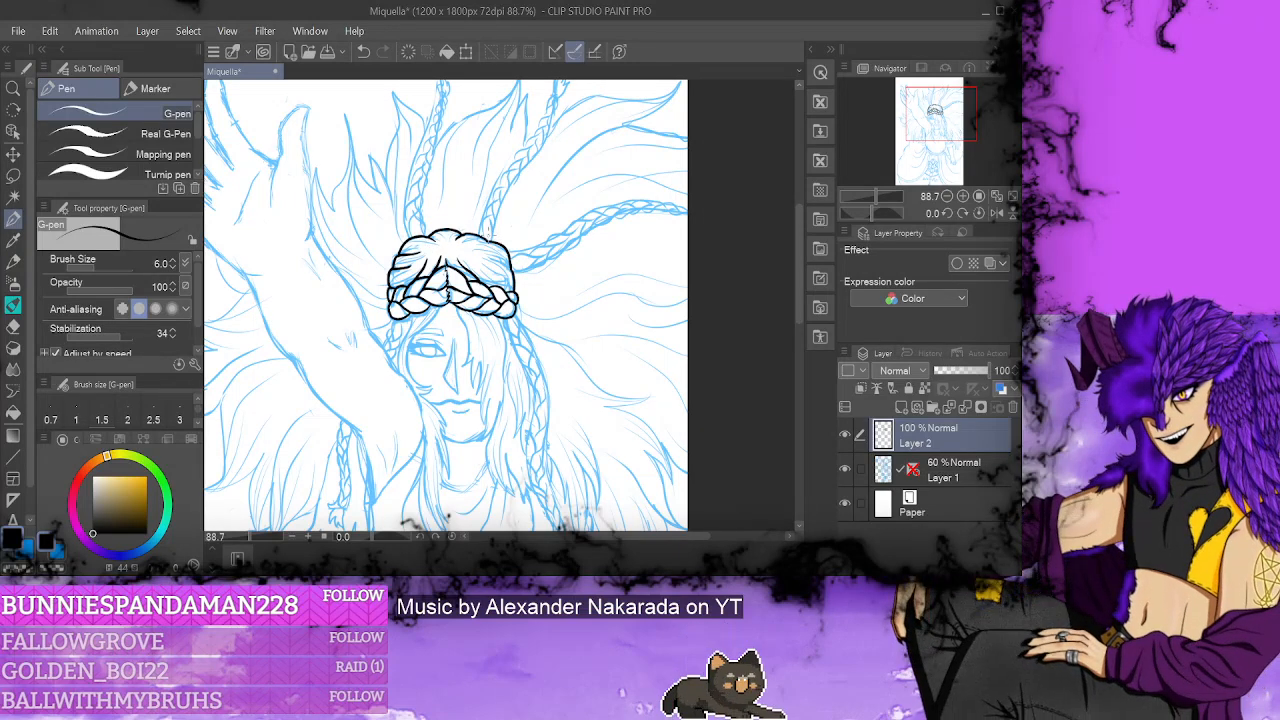
pyautogui.click(363, 52)
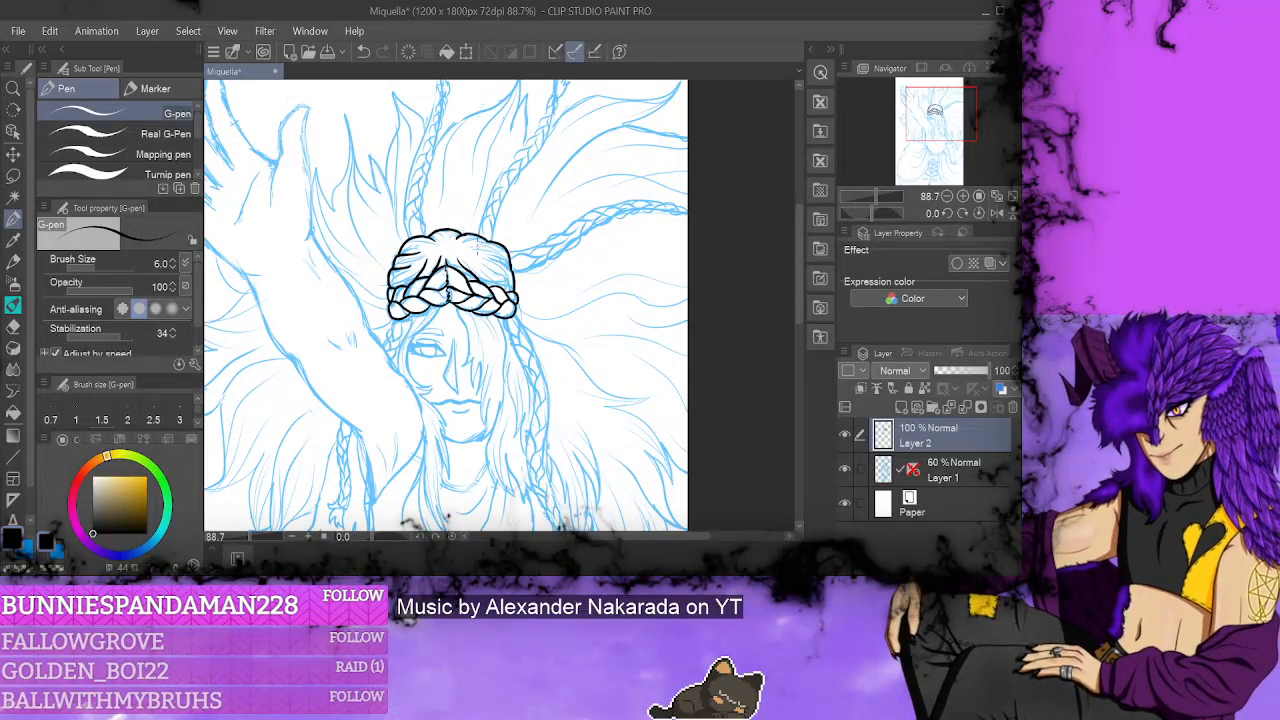
pyautogui.moveTo(478, 236); pyautogui.dragTo(503, 286)
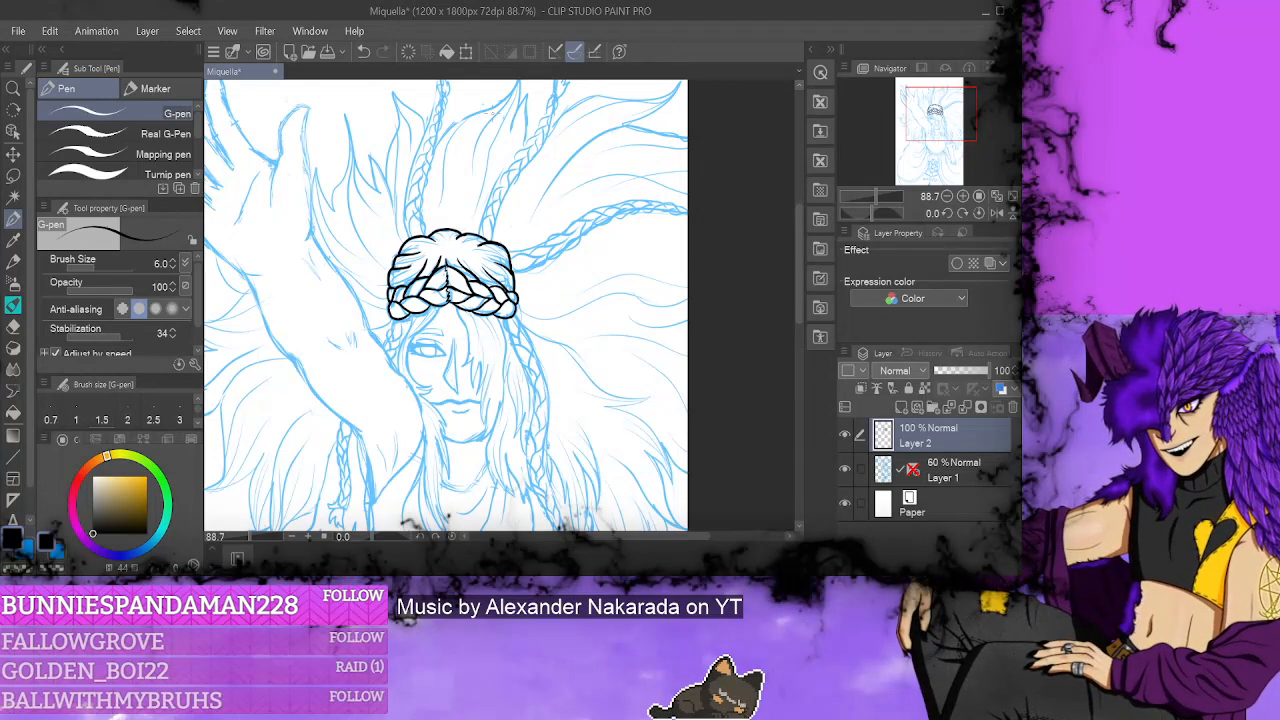
# - Ink the upper links of the braid hanging beside the face on the side away from the raised arm, reworking the lower links
pyautogui.moveTo(376, 536); pyautogui.dragTo(376, 542)
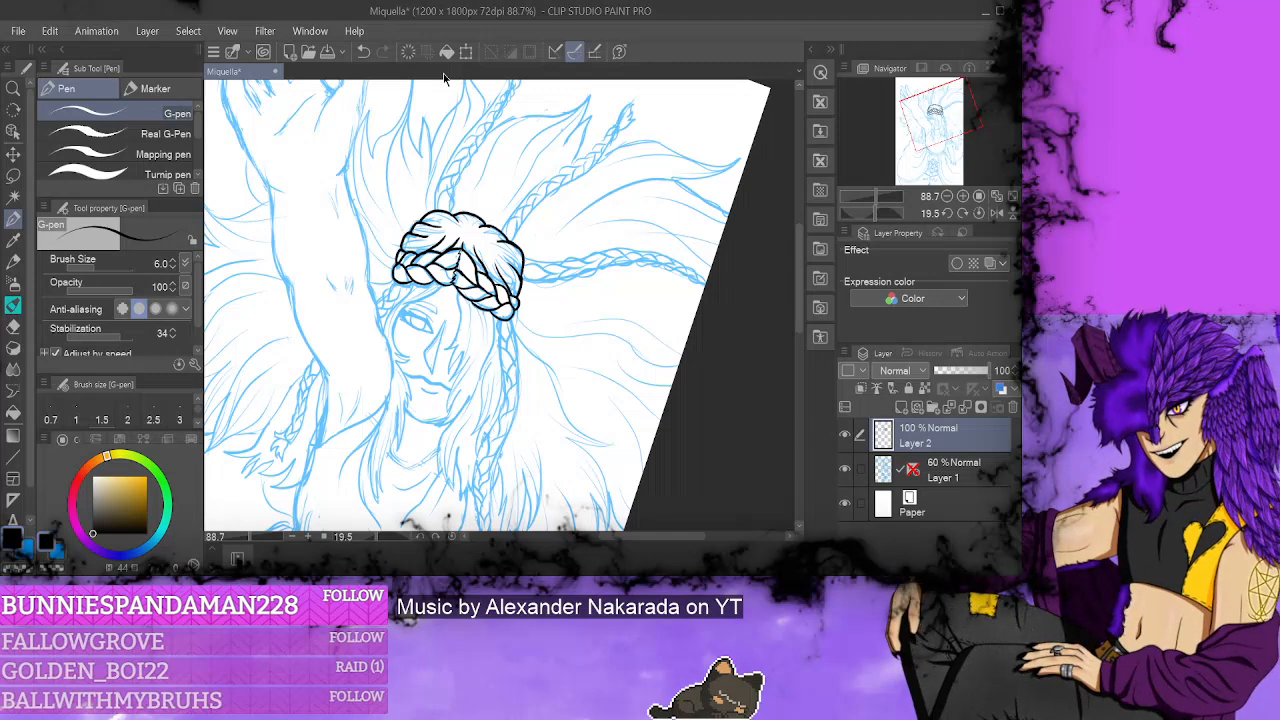
pyautogui.scroll(-5, 796, 280)
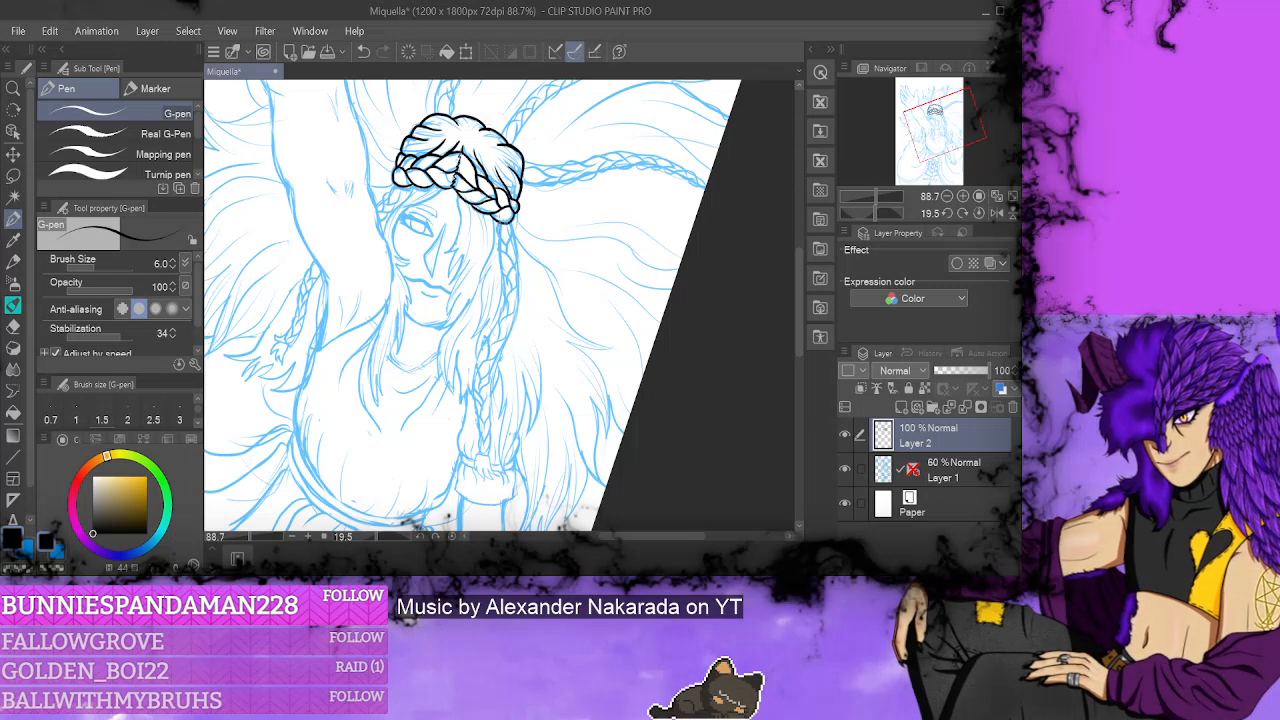
pyautogui.moveTo(502, 214)
pyautogui.mouseDown()
pyautogui.moveTo(498, 246)
pyautogui.moveTo(514, 295)
pyautogui.mouseUp()
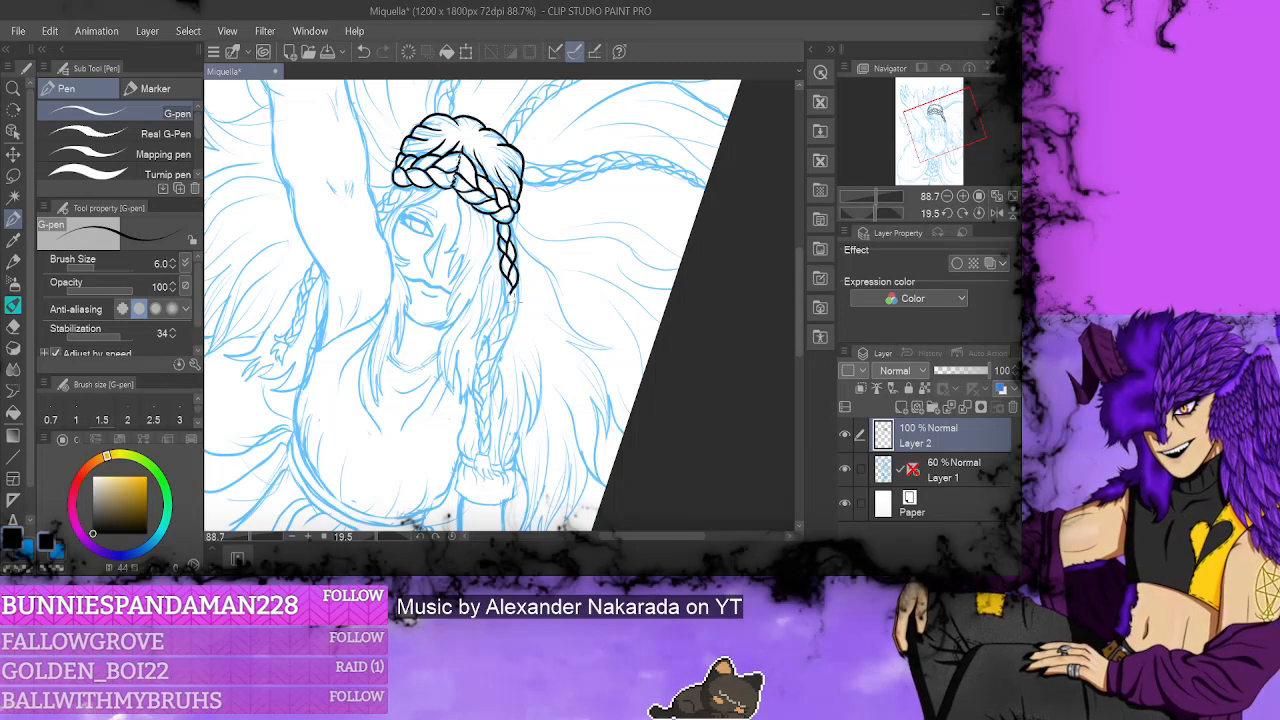
pyautogui.click(365, 58)
pyautogui.click(365, 58)
pyautogui.click(365, 60)
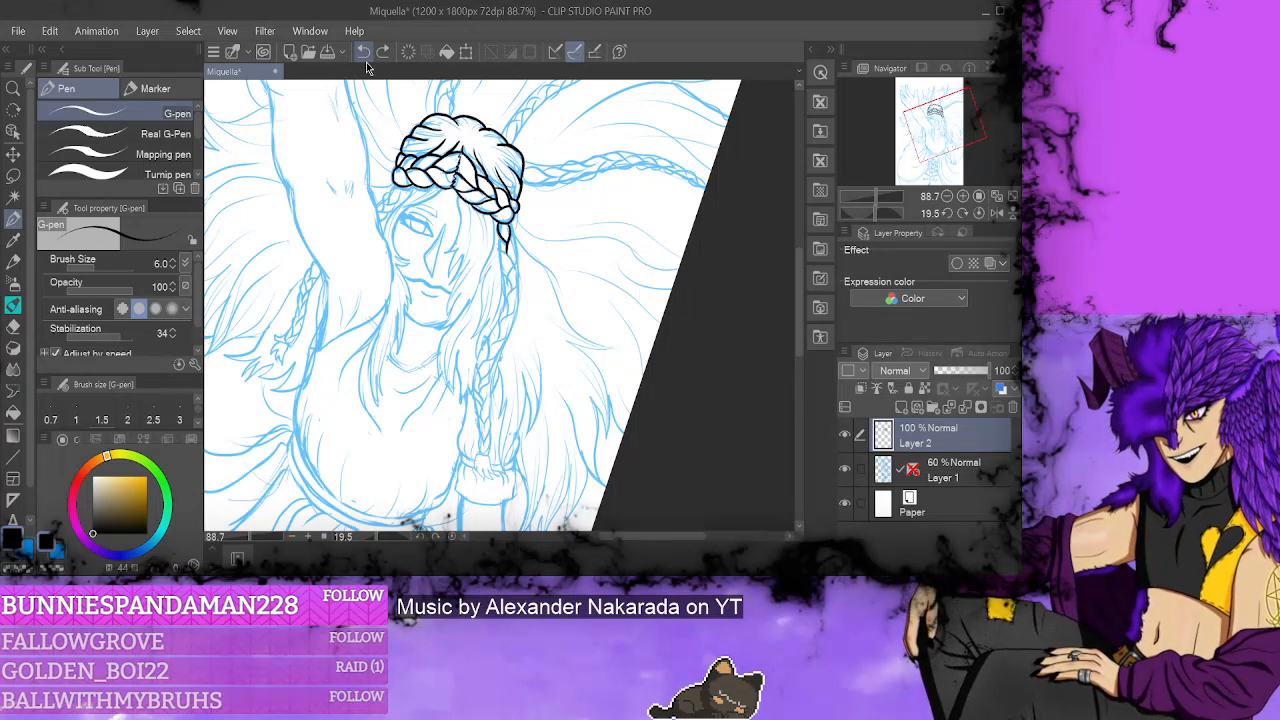
pyautogui.click(361, 55)
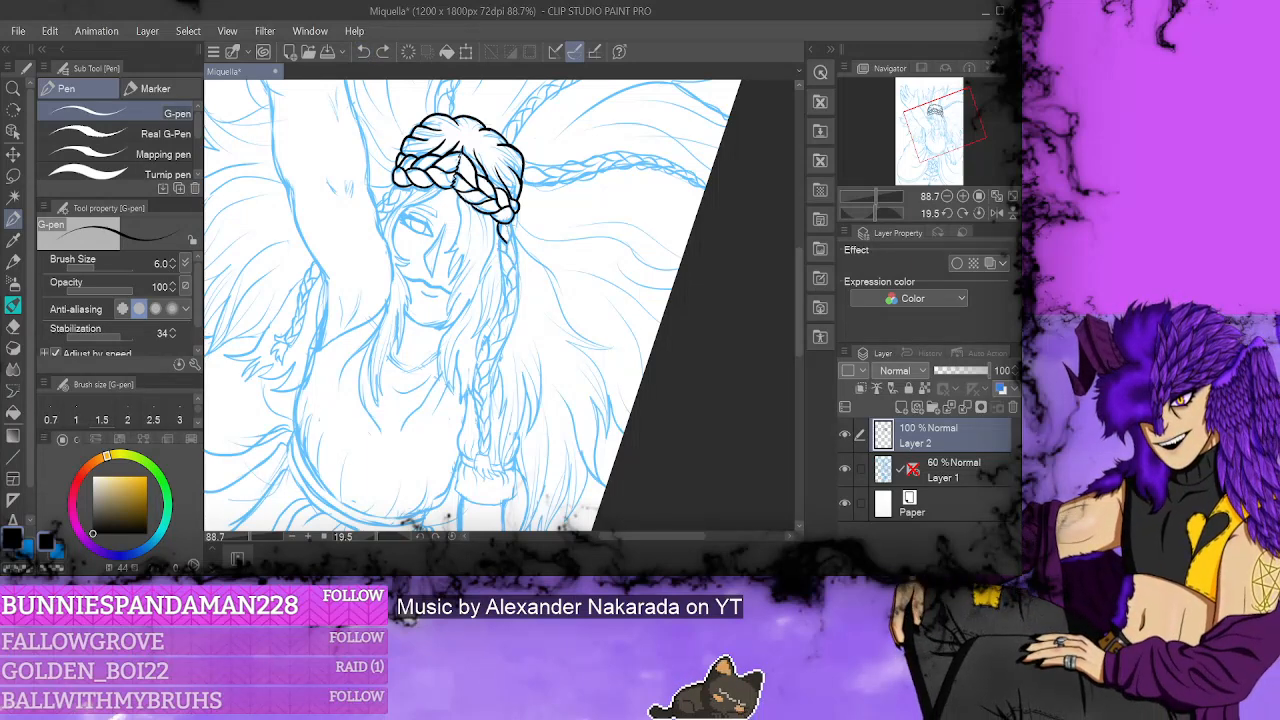
pyautogui.hotkey('ctrl', 'y')
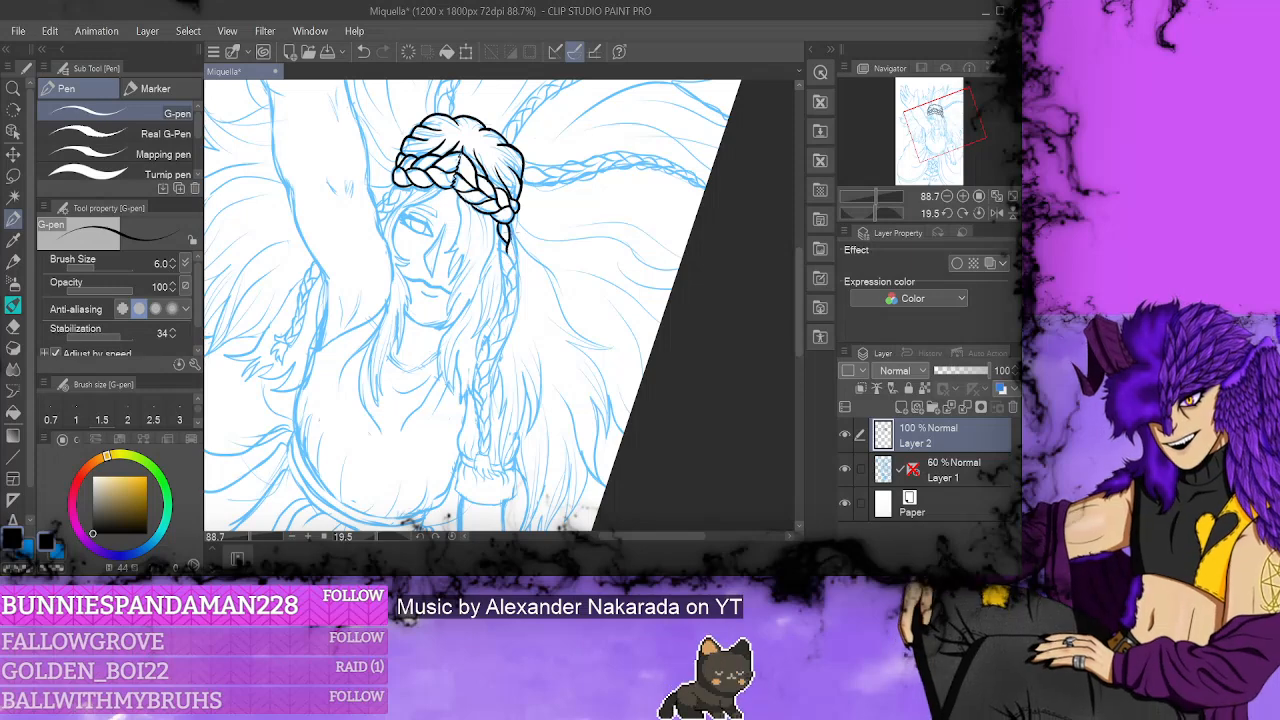
pyautogui.hotkey('ctrl', 'y')
pyautogui.hotkey('ctrl', 'y')
pyautogui.hotkey('ctrl', 'y')
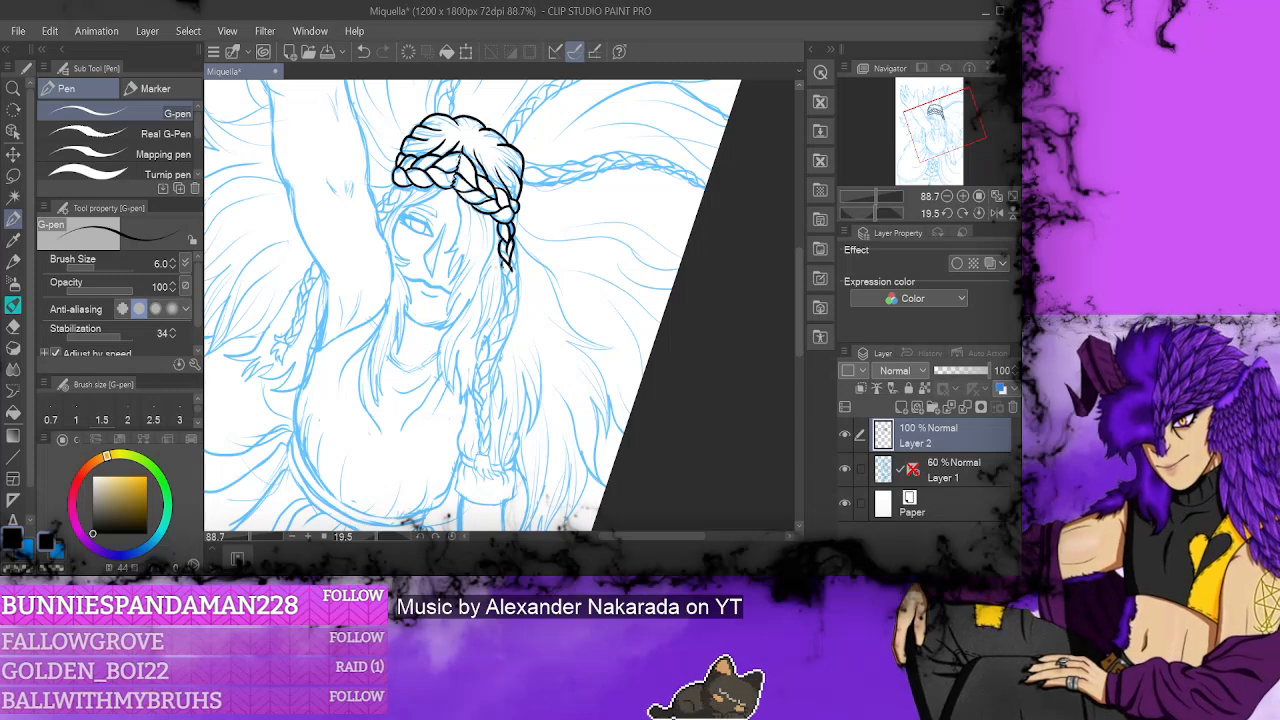
# - Extend the hanging side braid to about mouth level, undoing and redrawing its last links
pyautogui.moveTo(505, 260); pyautogui.dragTo(508, 316)
pyautogui.click(363, 51)
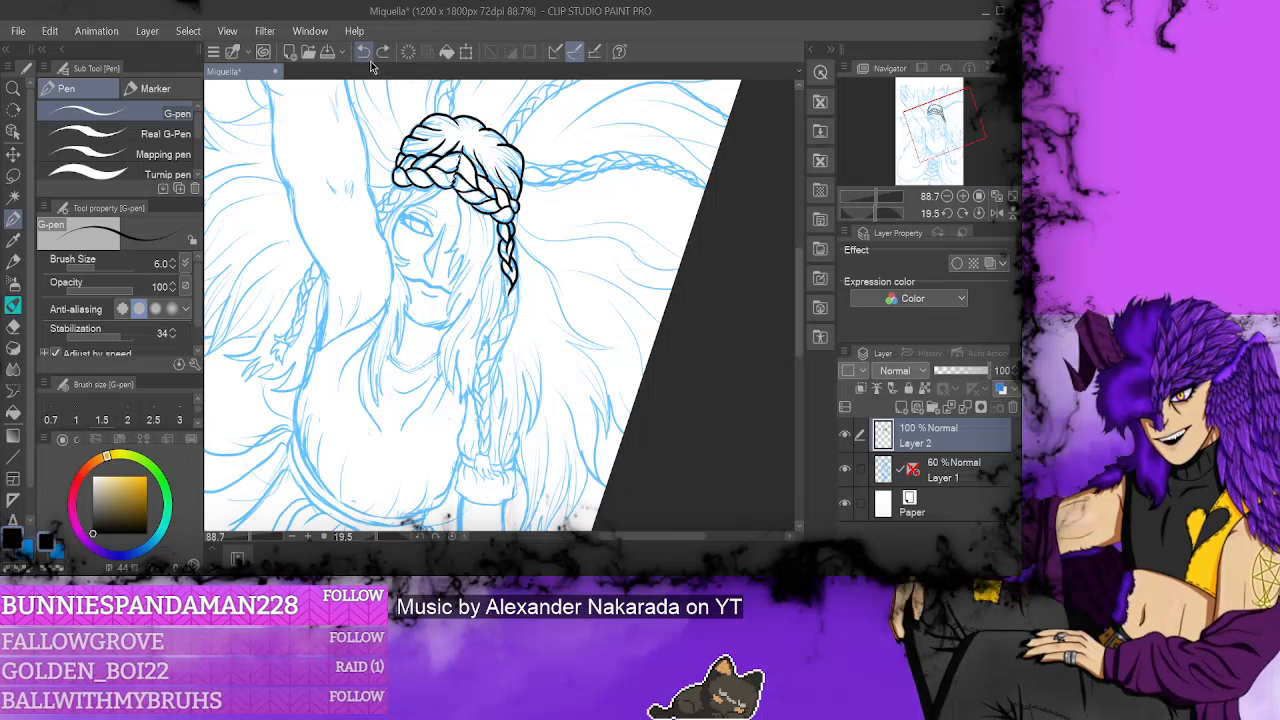
pyautogui.hotkey('ctrl', 'z')
pyautogui.moveTo(500, 268)
pyautogui.mouseDown()
pyautogui.moveTo(508, 308)
pyautogui.moveTo(512, 296)
pyautogui.mouseUp()
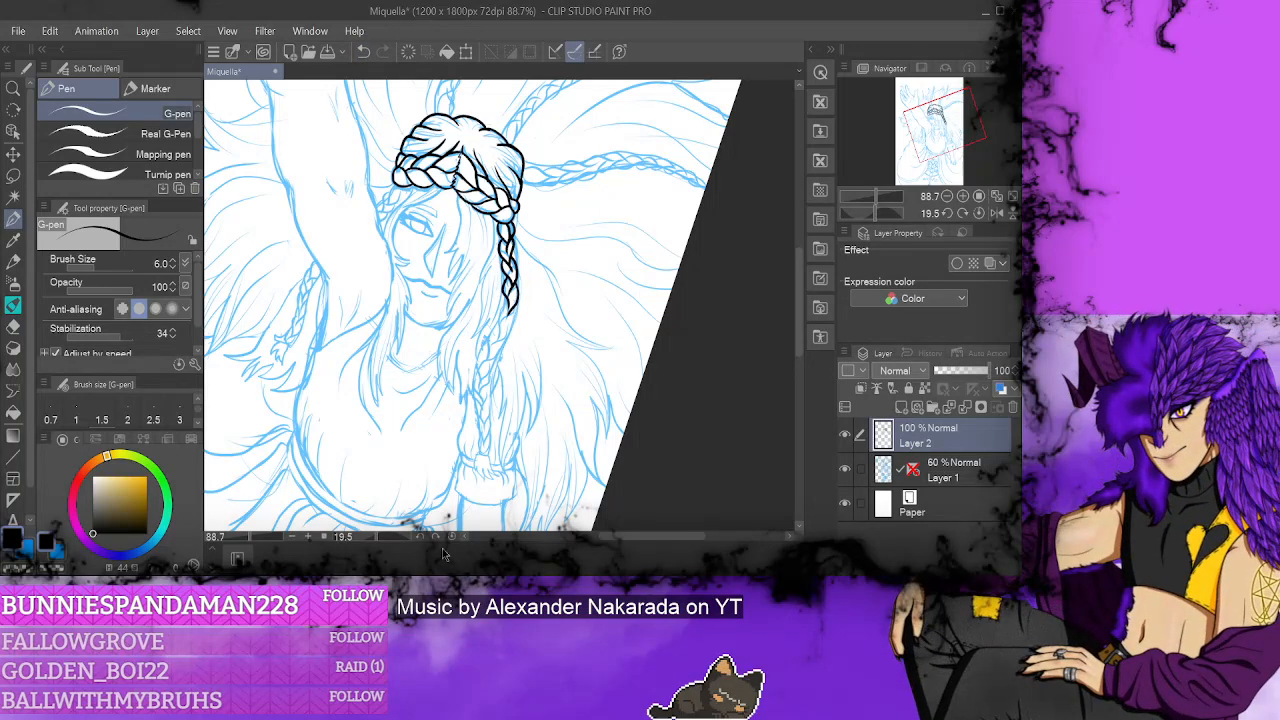
# - Ink the side braid's links from mouth level down past the shoulder, stopping just above the upper-arm band
pyautogui.moveTo(380, 537); pyautogui.dragTo(368, 538)
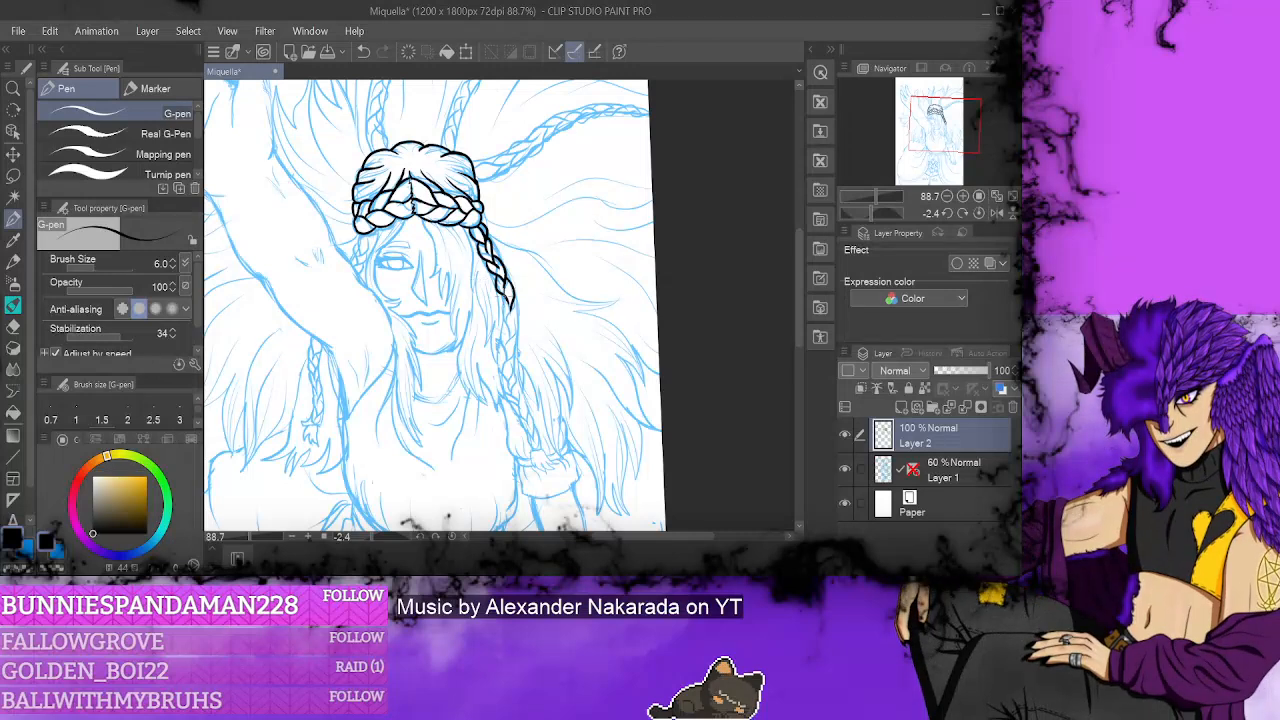
pyautogui.moveTo(496, 290)
pyautogui.mouseDown()
pyautogui.moveTo(516, 326)
pyautogui.moveTo(510, 344)
pyautogui.moveTo(502, 328)
pyautogui.moveTo(506, 352)
pyautogui.moveTo(512, 334)
pyautogui.moveTo(498, 362)
pyautogui.mouseUp()
pyautogui.moveTo(508, 358)
pyautogui.mouseDown()
pyautogui.moveTo(518, 408)
pyautogui.moveTo(507, 400)
pyautogui.moveTo(524, 419)
pyautogui.mouseUp()
pyautogui.click(363, 51)
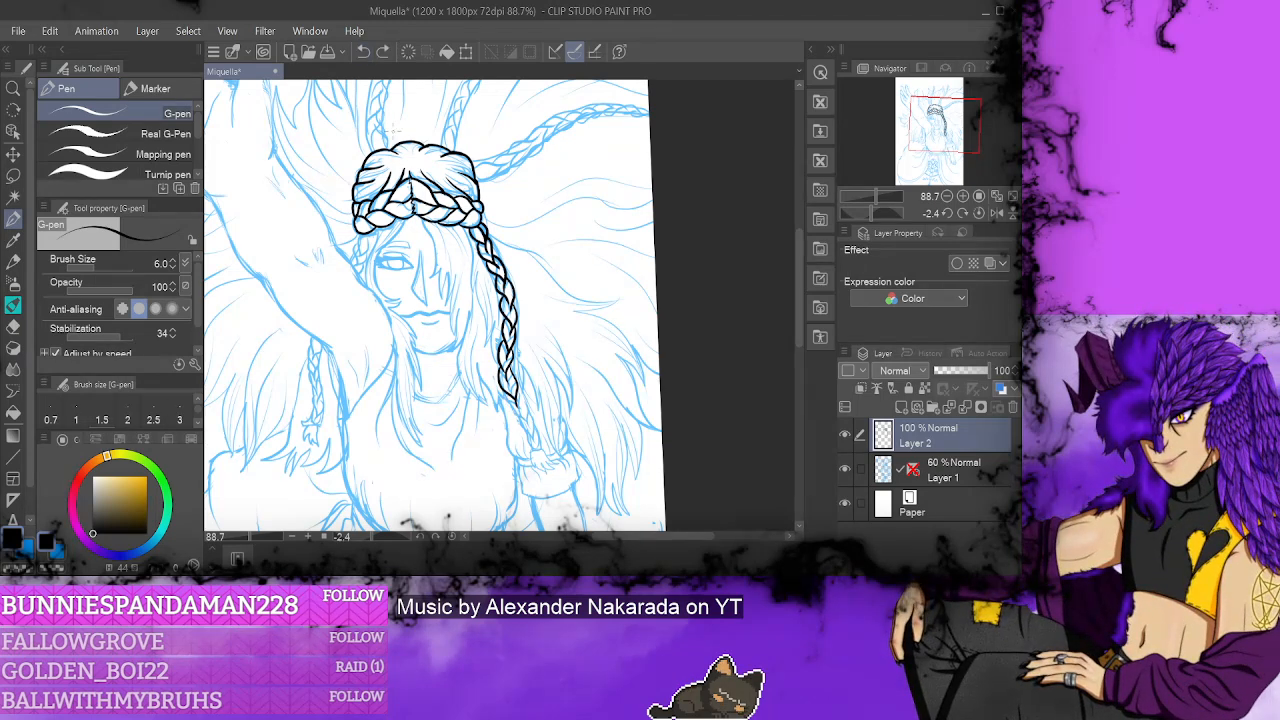
pyautogui.moveTo(508, 398); pyautogui.dragTo(518, 414)
pyautogui.moveTo(516, 410); pyautogui.dragTo(525, 426)
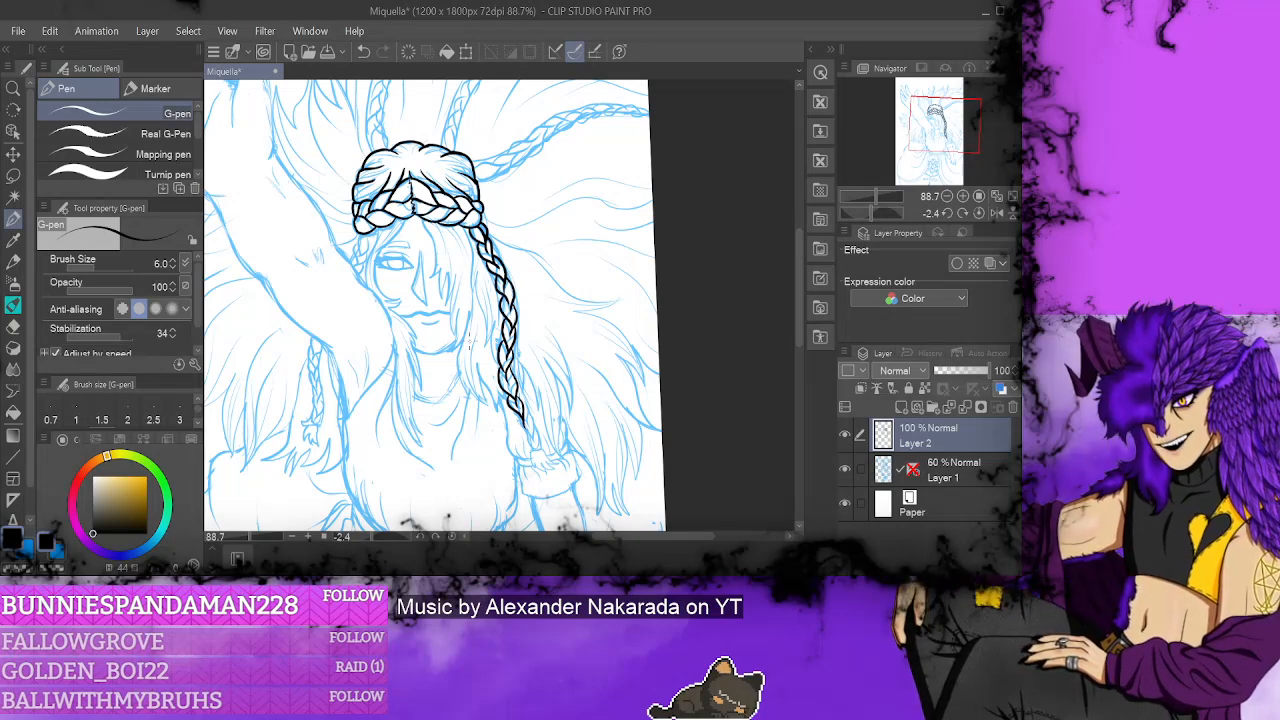
# - Finish the lower end of the side braid with its last links and a frayed tuft over the upper-arm band
pyautogui.moveTo(508, 412); pyautogui.dragTo(542, 456)
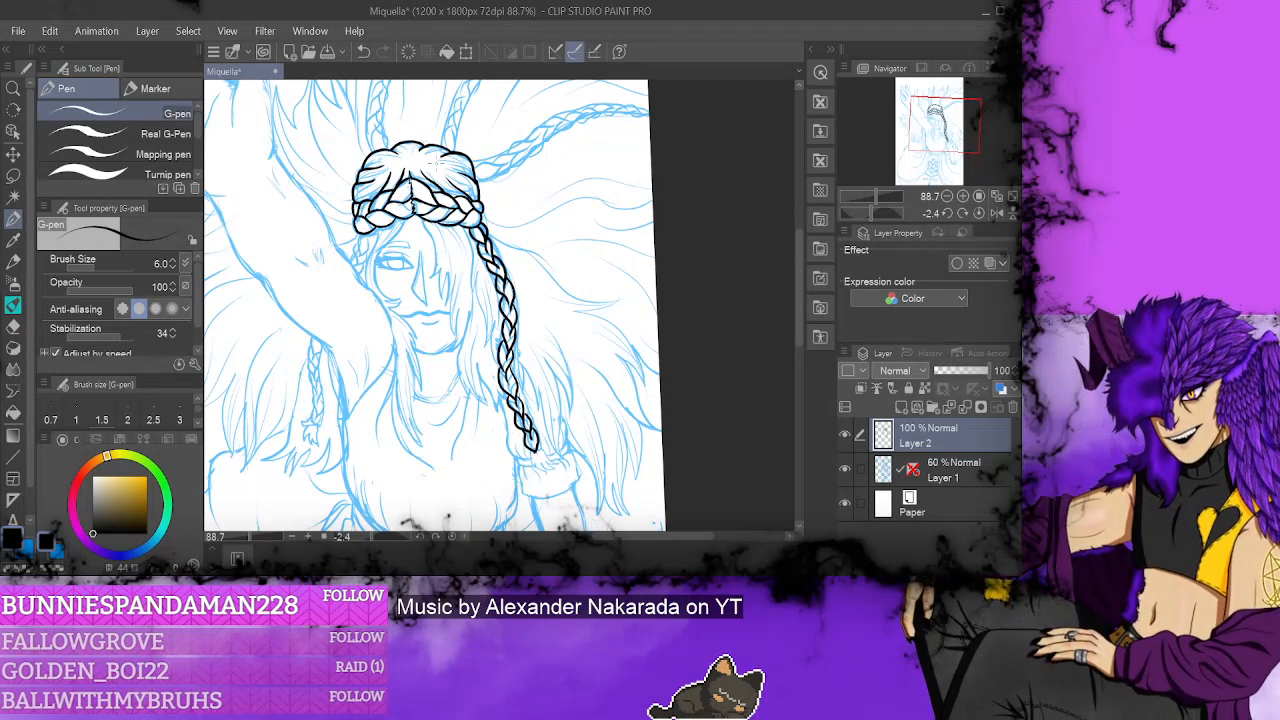
pyautogui.click(363, 51)
pyautogui.click(363, 51)
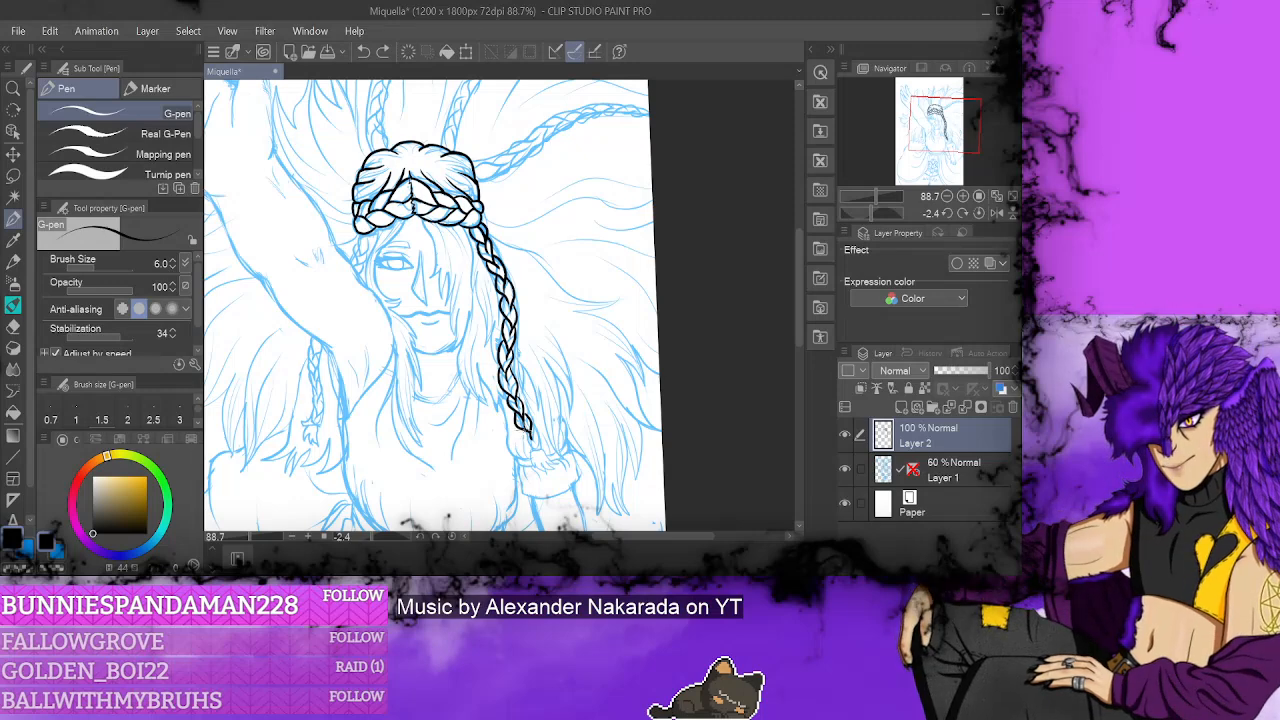
pyautogui.moveTo(520, 424)
pyautogui.mouseDown()
pyautogui.moveTo(546, 450)
pyautogui.moveTo(534, 438)
pyautogui.moveTo(536, 480)
pyautogui.moveTo(562, 460)
pyautogui.moveTo(530, 458)
pyautogui.mouseUp()
pyautogui.hotkey('ctrl', 'z')
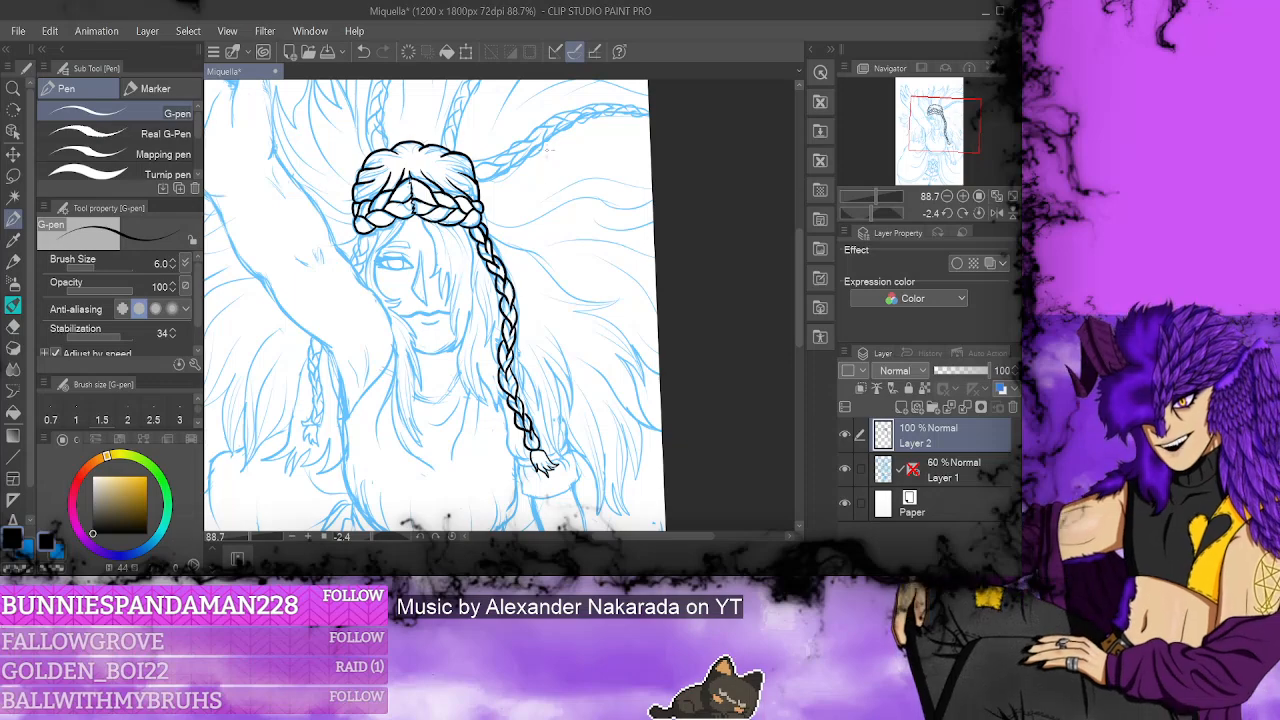
# - Ink the short visible braid section from the forehead braid's other end down to the raised arm
pyautogui.moveTo(332, 137); pyautogui.dragTo(437, 137)
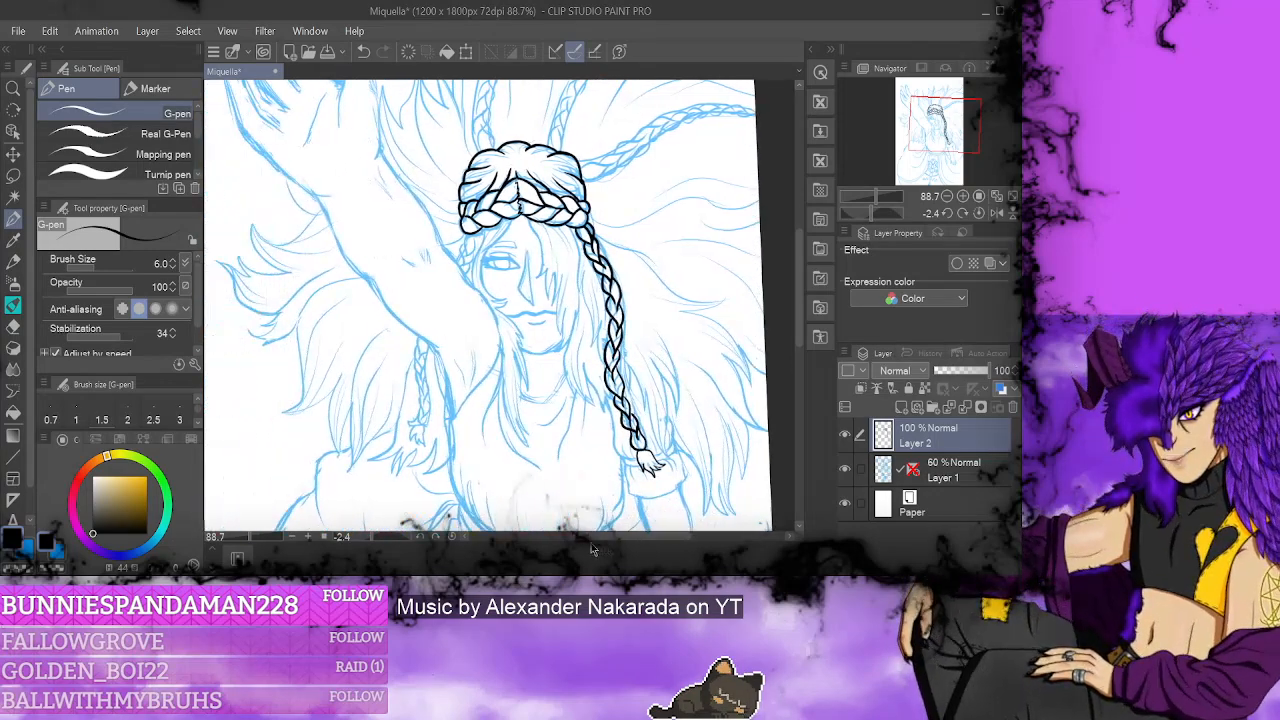
pyautogui.click(366, 541)
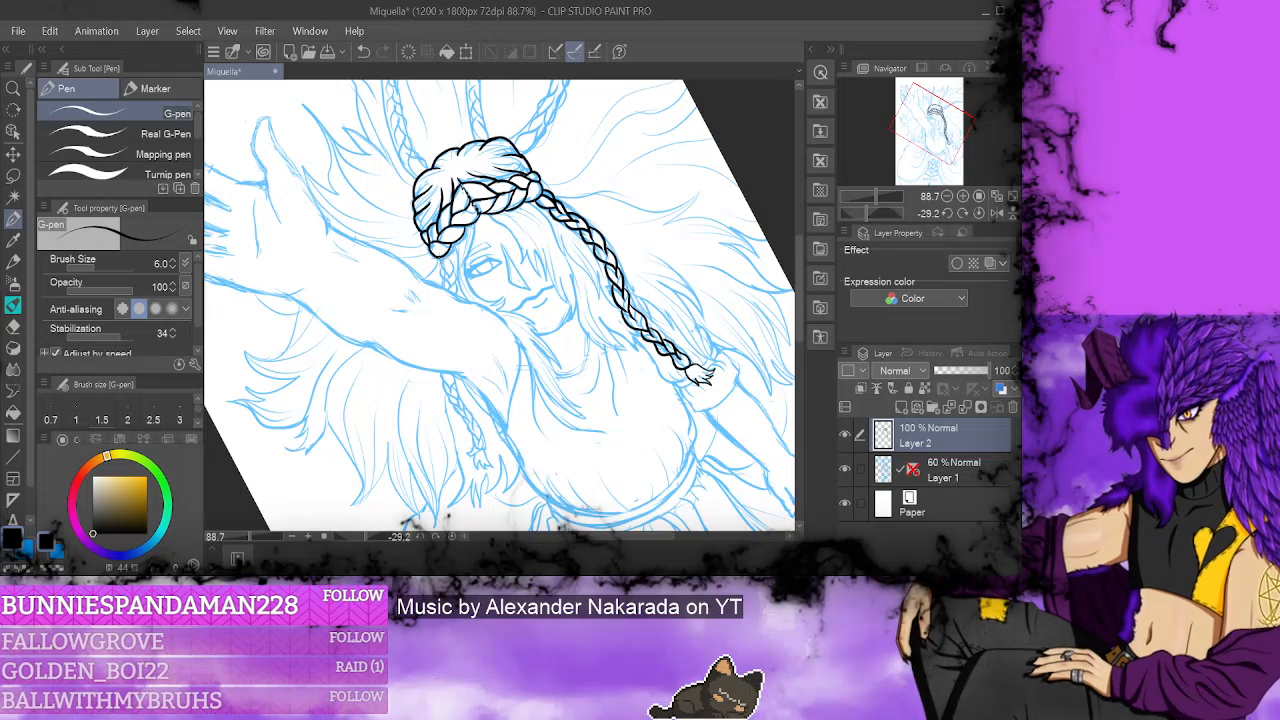
pyautogui.moveTo(432, 254)
pyautogui.mouseDown()
pyautogui.moveTo(450, 277)
pyautogui.moveTo(456, 264)
pyautogui.moveTo(438, 287)
pyautogui.moveTo(436, 272)
pyautogui.moveTo(449, 288)
pyautogui.moveTo(437, 289)
pyautogui.mouseUp()
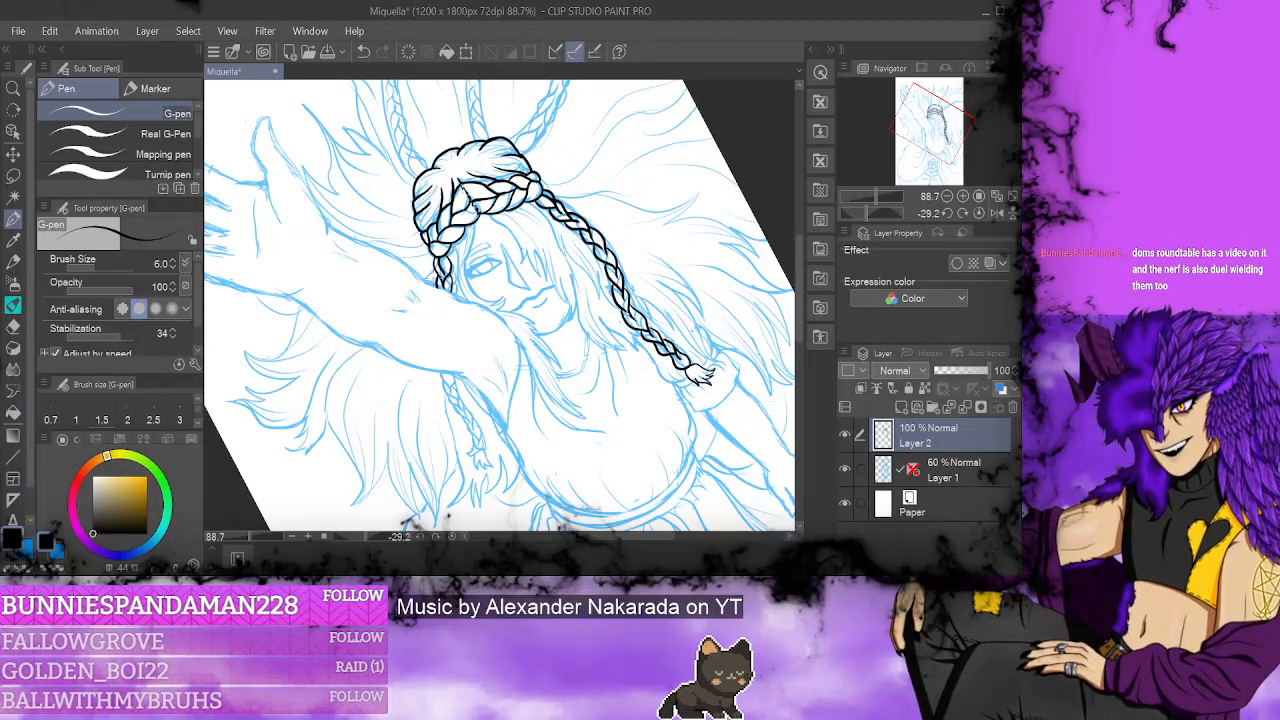
# - Turn the canvas upside down and ink the first links of the flying crown braid nearest the raised arm
pyautogui.moveTo(715, 135); pyautogui.dragTo(715, 263)
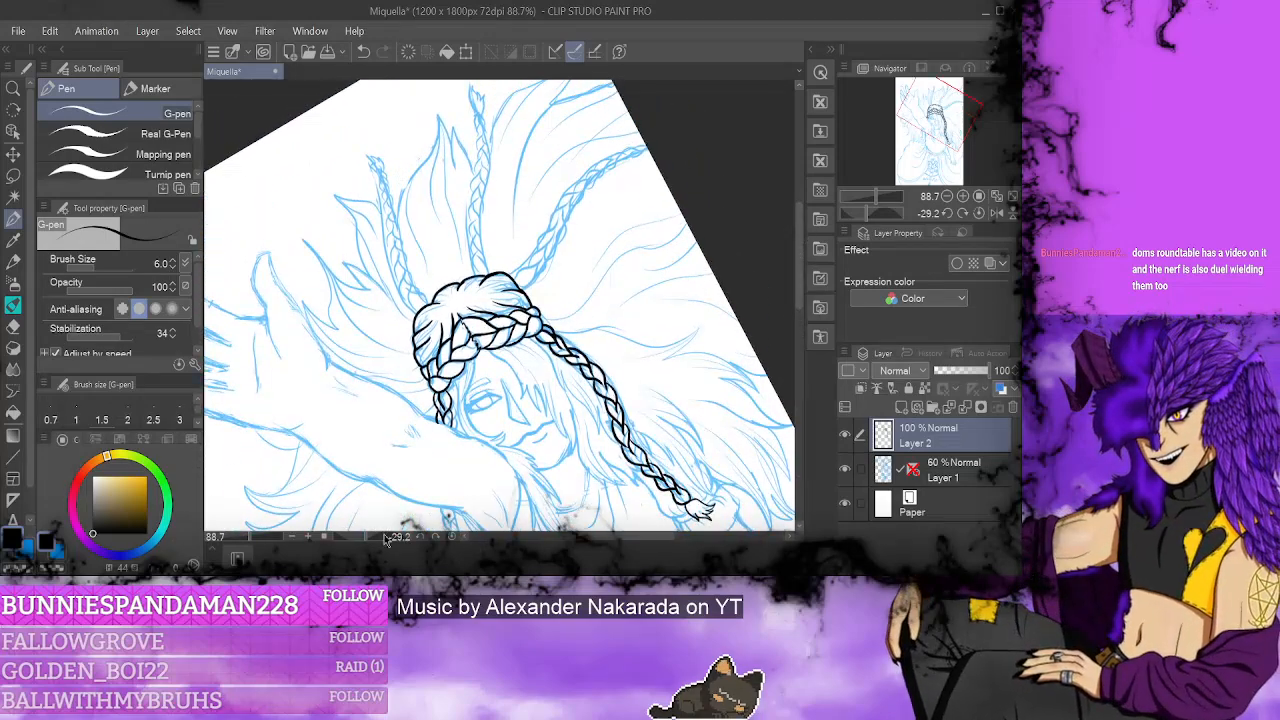
pyautogui.moveTo(387, 540); pyautogui.dragTo(335, 539)
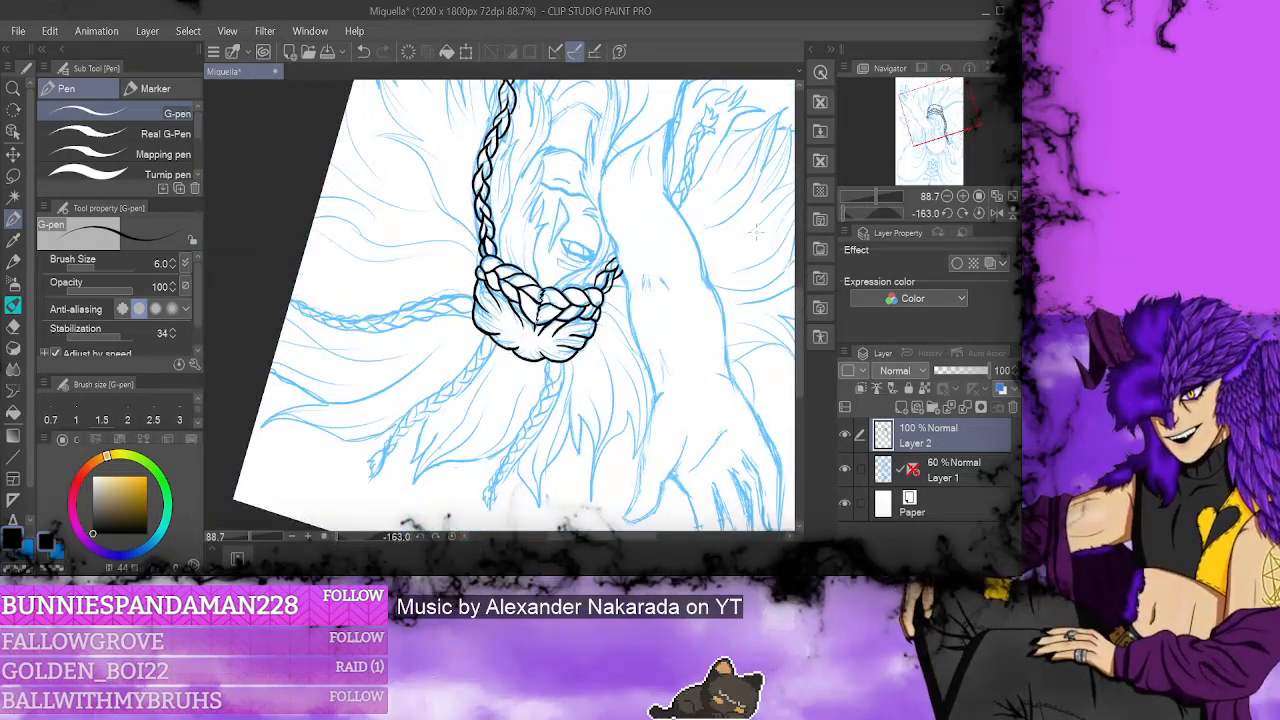
pyautogui.scroll(-2, 787, 316)
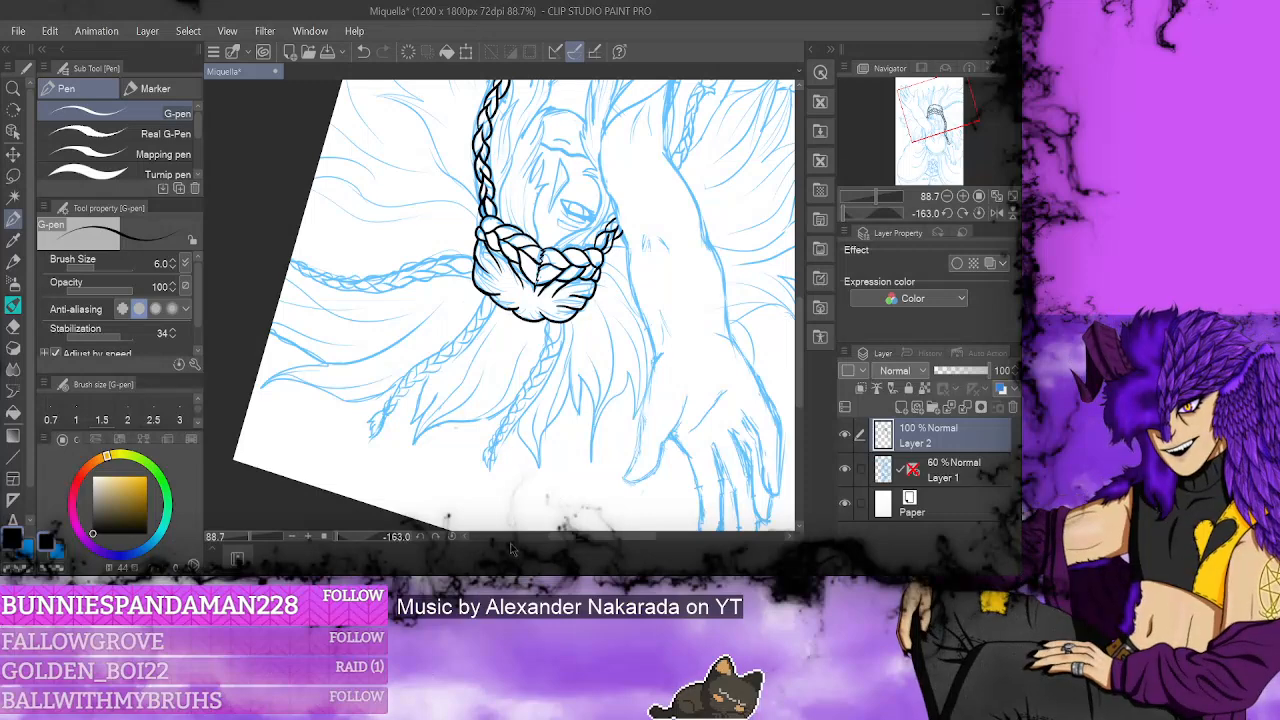
pyautogui.hscroll(-1, 470, 545)
pyautogui.moveTo(340, 540); pyautogui.dragTo(324, 519)
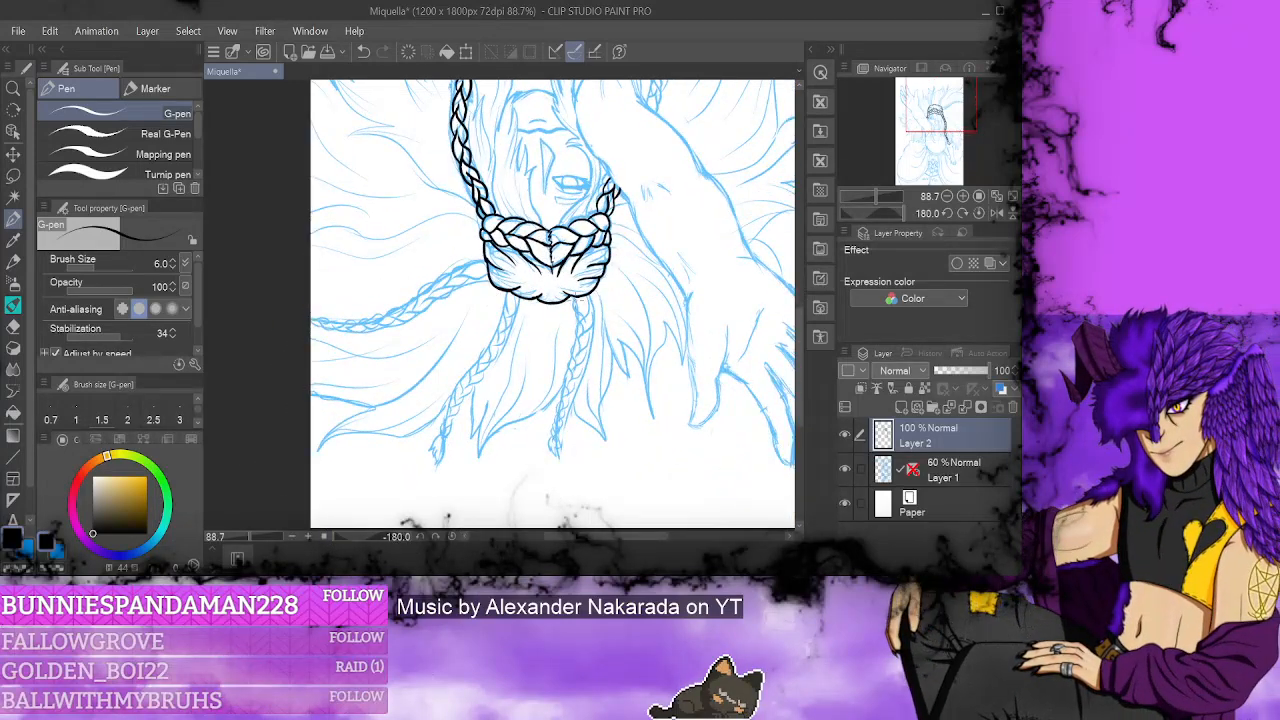
pyautogui.moveTo(568, 298)
pyautogui.mouseDown()
pyautogui.moveTo(585, 306)
pyautogui.moveTo(580, 320)
pyautogui.mouseUp()
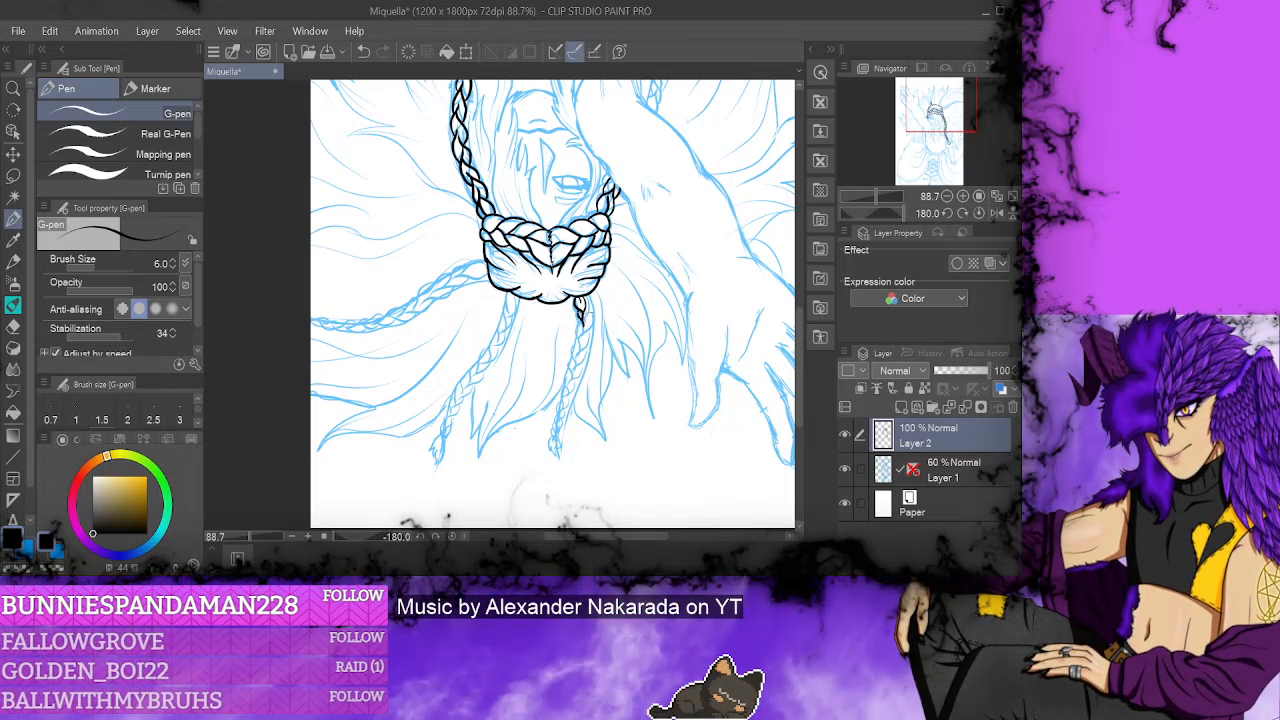
pyautogui.moveTo(579, 312)
pyautogui.mouseDown()
pyautogui.moveTo(590, 338)
pyautogui.moveTo(577, 352)
pyautogui.mouseUp()
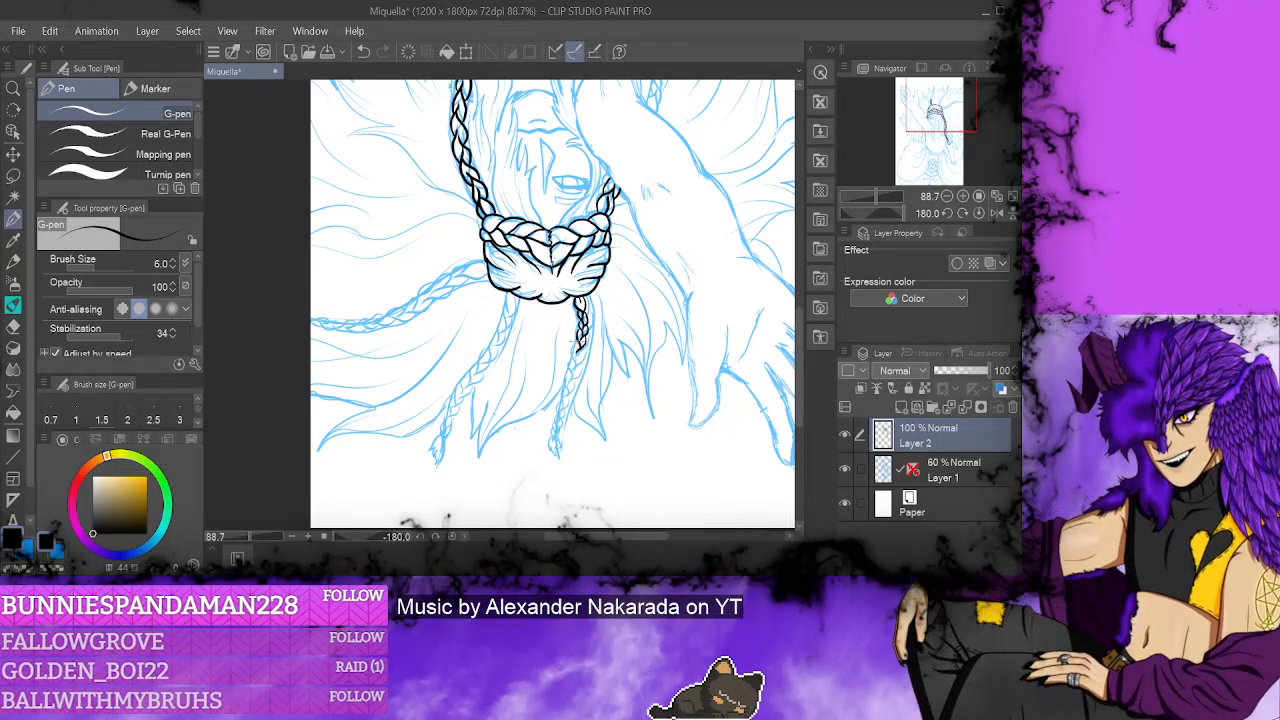
# - Complete the crown braid nearest the raised arm down to its tip, redrawing the last link and adding a frayed tuft
pyautogui.moveTo(583, 342); pyautogui.dragTo(551, 417)
pyautogui.moveTo(558, 408); pyautogui.dragTo(551, 428)
pyautogui.moveTo(556, 416); pyautogui.dragTo(552, 434)
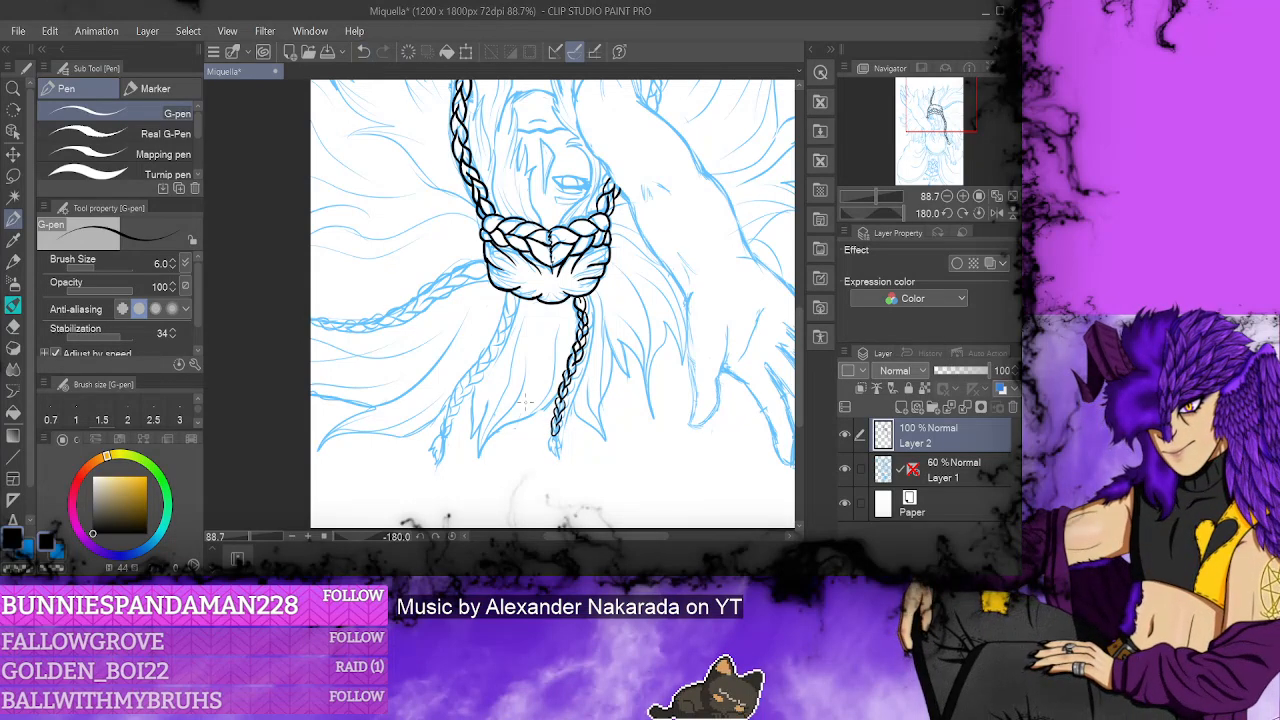
pyautogui.click(364, 51)
pyautogui.moveTo(560, 418); pyautogui.dragTo(545, 434)
pyautogui.moveTo(558, 428)
pyautogui.mouseDown()
pyautogui.moveTo(546, 446)
pyautogui.moveTo(556, 452)
pyautogui.mouseUp()
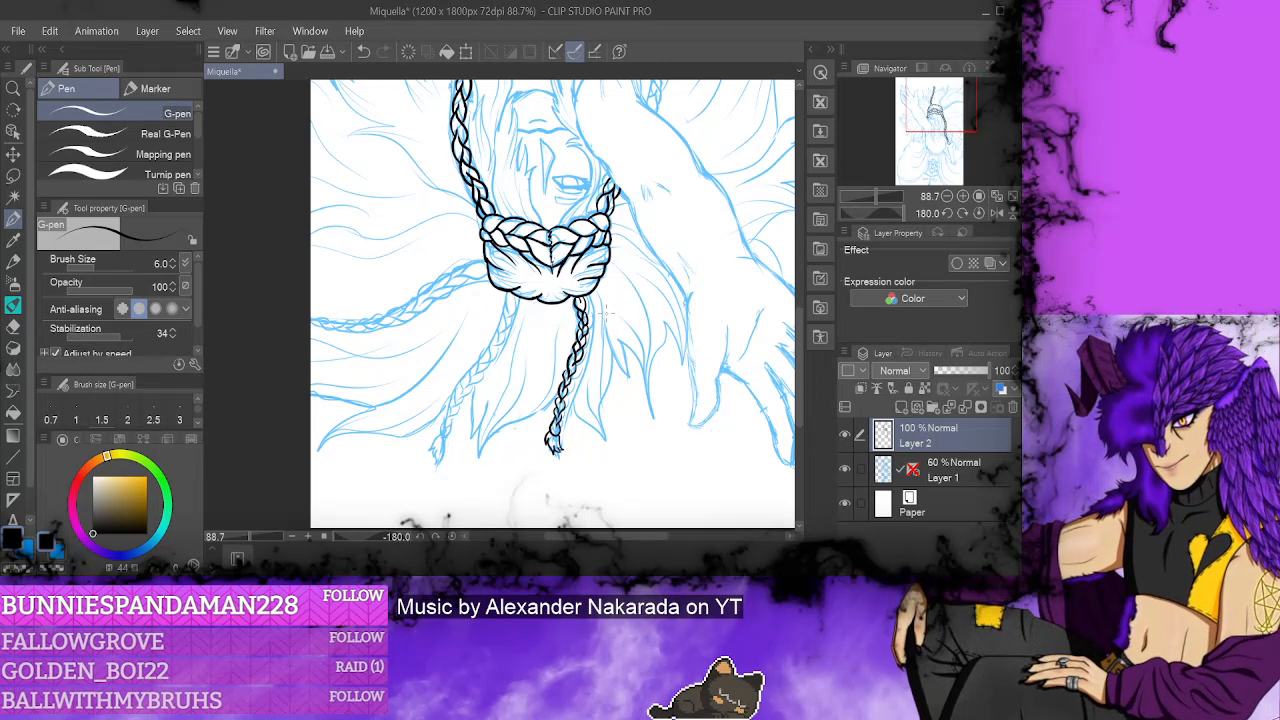
# - Ink the middle flying crown braid from the crown down its chain of links to a frayed tuft at the tip
pyautogui.moveTo(800, 330)
pyautogui.mouseDown()
pyautogui.moveTo(800, 315)
pyautogui.moveTo(800, 340)
pyautogui.mouseUp()
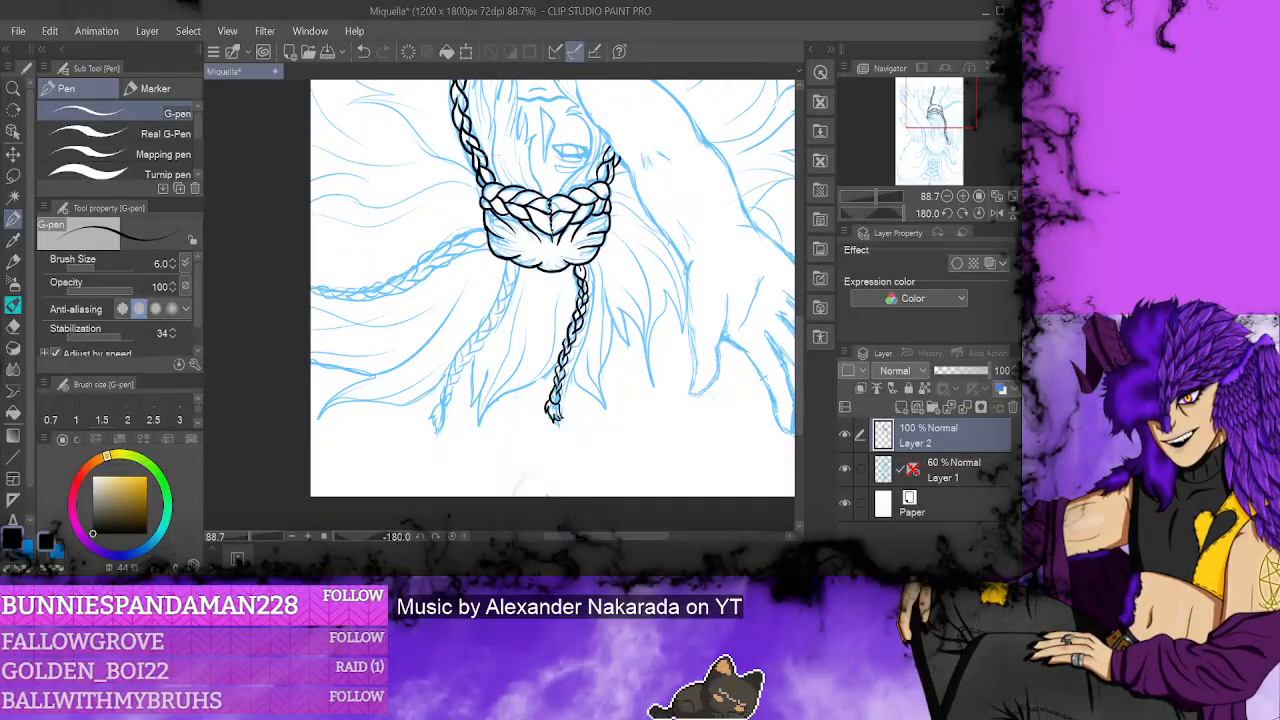
pyautogui.moveTo(338, 541); pyautogui.dragTo(404, 545)
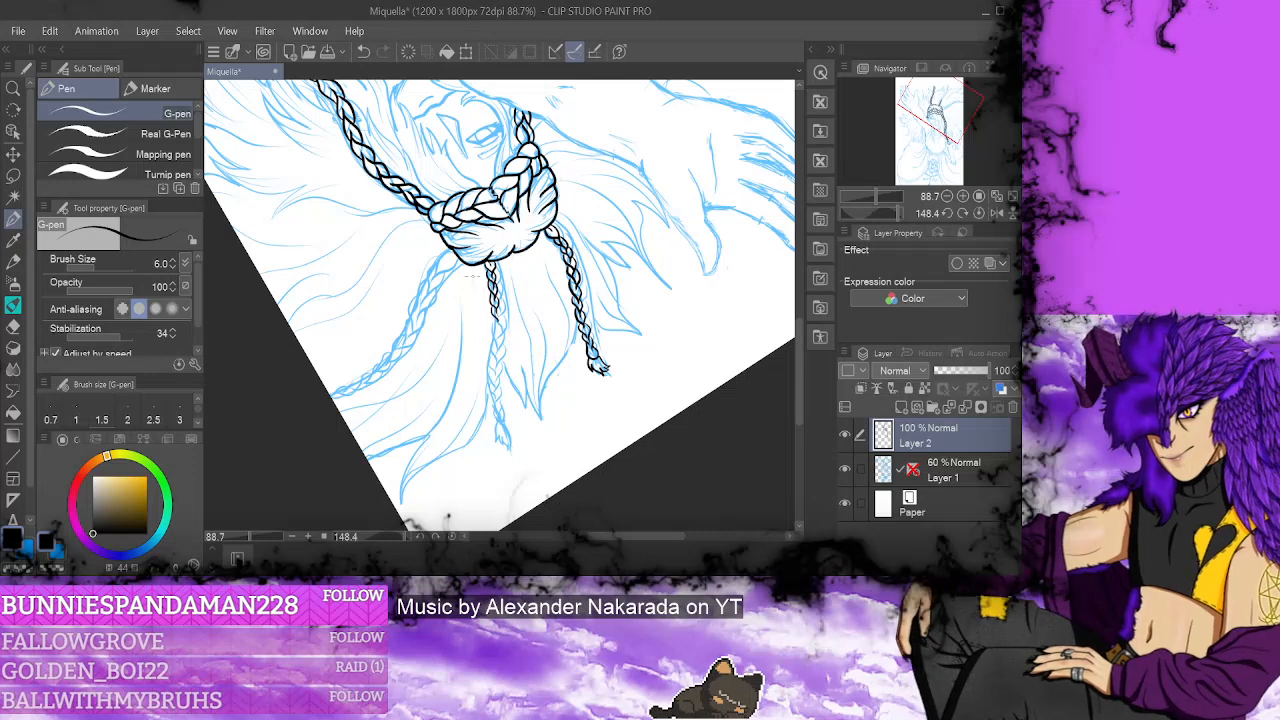
pyautogui.moveTo(503, 310)
pyautogui.mouseDown()
pyautogui.moveTo(504, 343)
pyautogui.moveTo(487, 352)
pyautogui.mouseUp()
pyautogui.moveTo(490, 347); pyautogui.dragTo(490, 362)
pyautogui.moveTo(494, 358); pyautogui.dragTo(479, 368)
pyautogui.moveTo(490, 365); pyautogui.dragTo(494, 398)
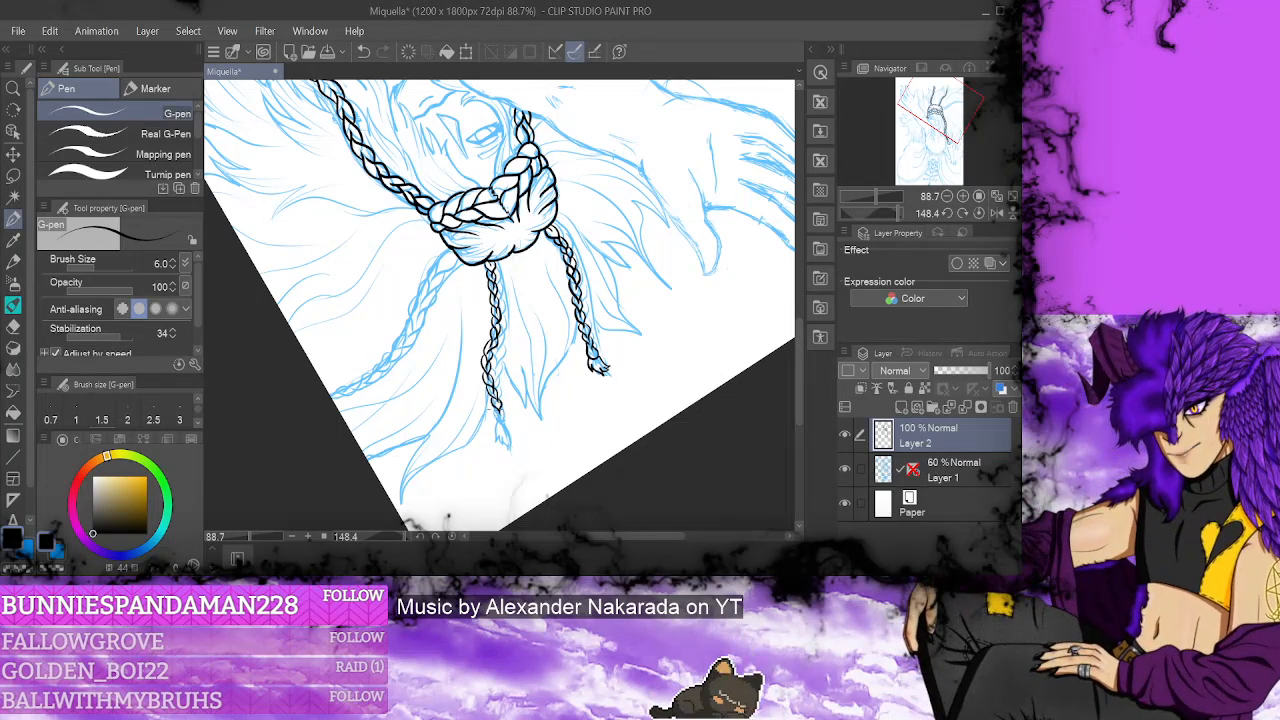
pyautogui.moveTo(490, 402); pyautogui.dragTo(502, 422)
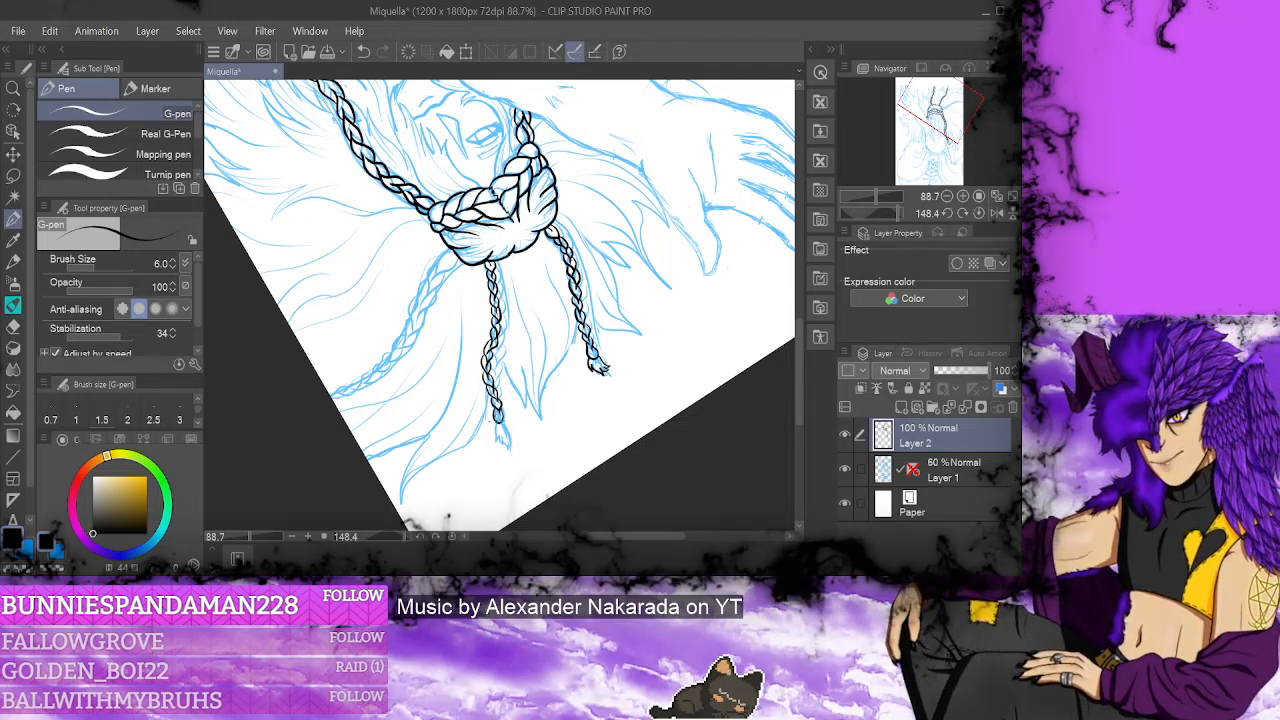
pyautogui.moveTo(488, 422); pyautogui.dragTo(500, 448)
pyautogui.moveTo(494, 442)
pyautogui.mouseDown()
pyautogui.moveTo(512, 456)
pyautogui.moveTo(506, 440)
pyautogui.mouseUp()
pyautogui.moveTo(508, 416); pyautogui.dragTo(502, 438)
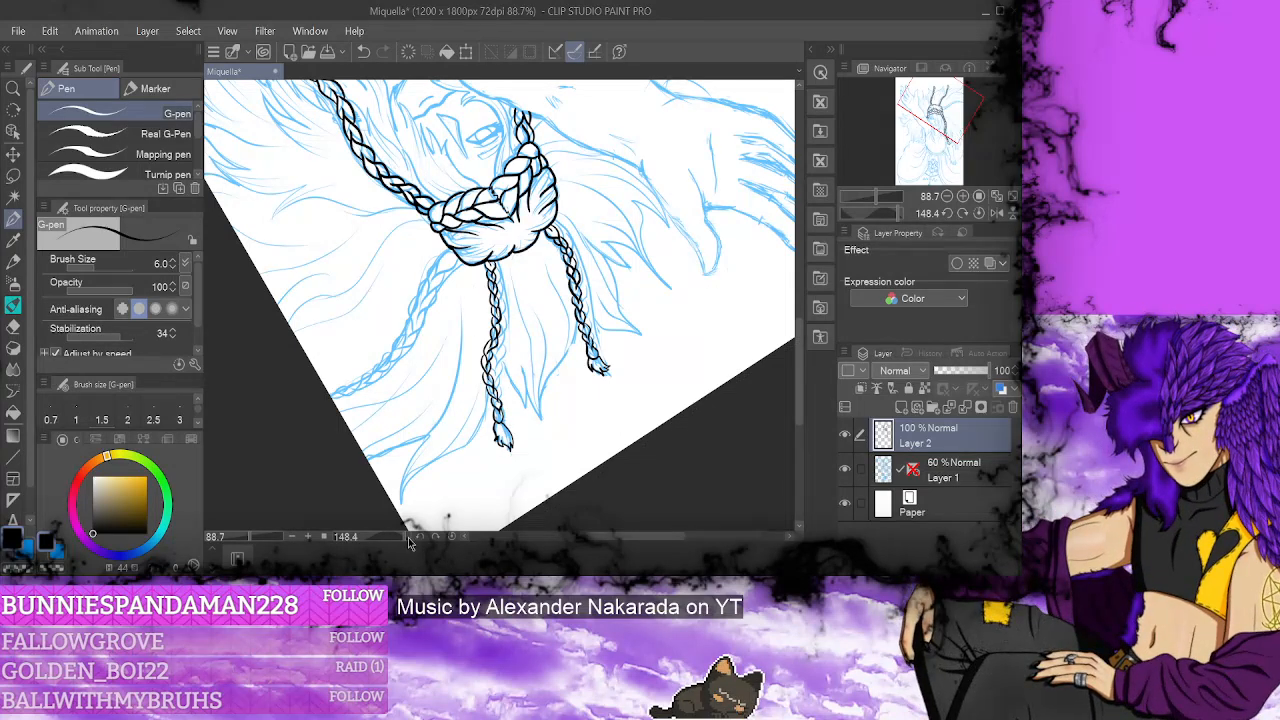
# - Ink the third flying crown braid from the crown to the canvas edge, and return the canvas to 0 degrees rotation
pyautogui.moveTo(408, 537); pyautogui.dragTo(394, 522)
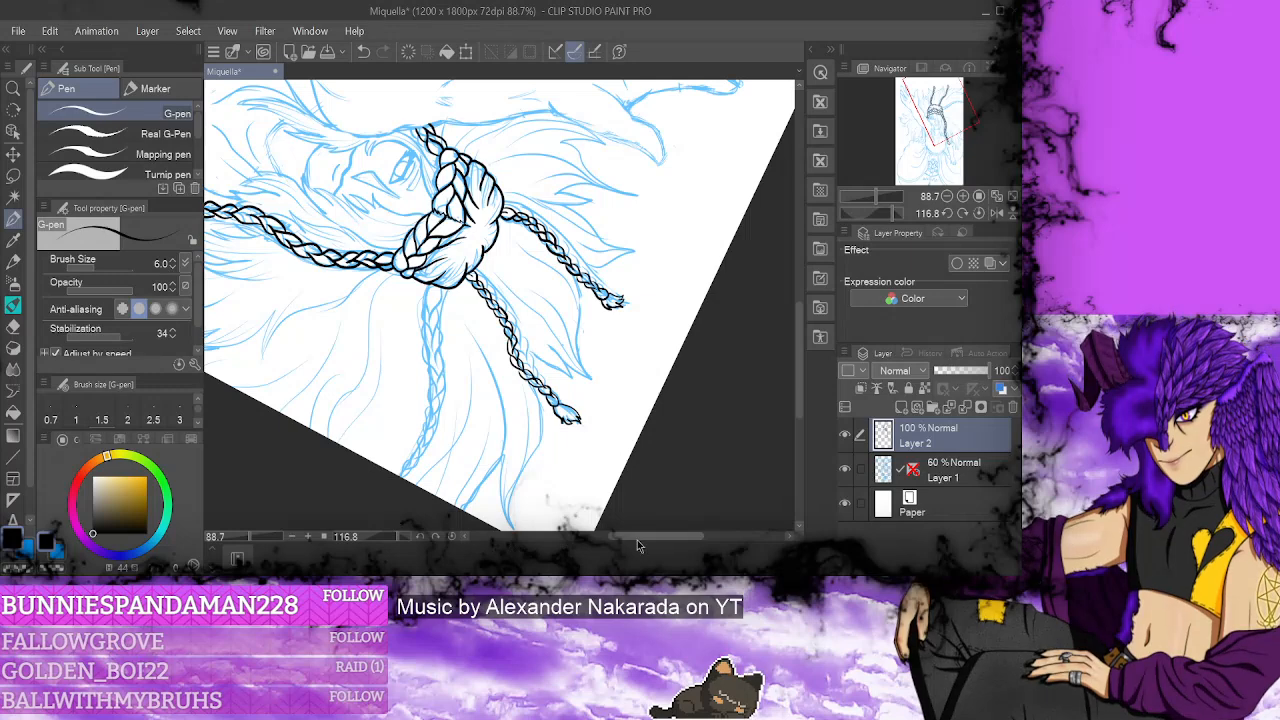
pyautogui.moveTo(637, 538); pyautogui.dragTo(614, 517)
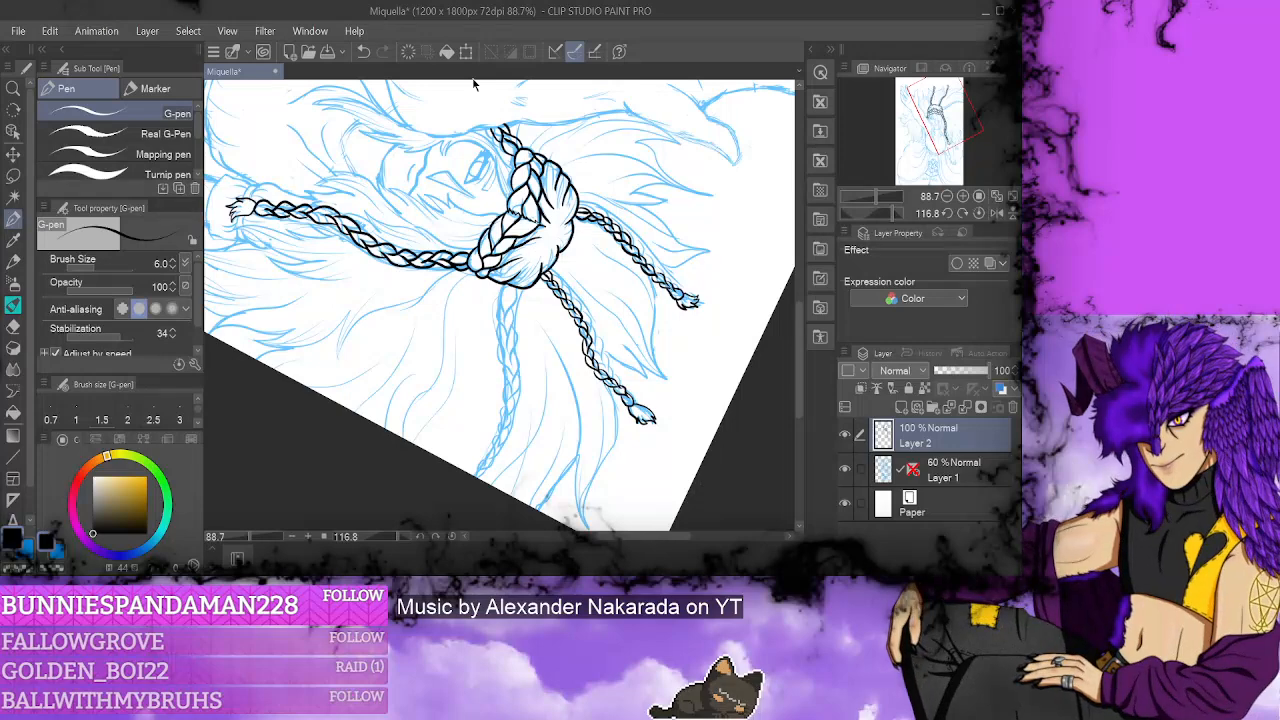
pyautogui.moveTo(403, 540); pyautogui.dragTo(388, 540)
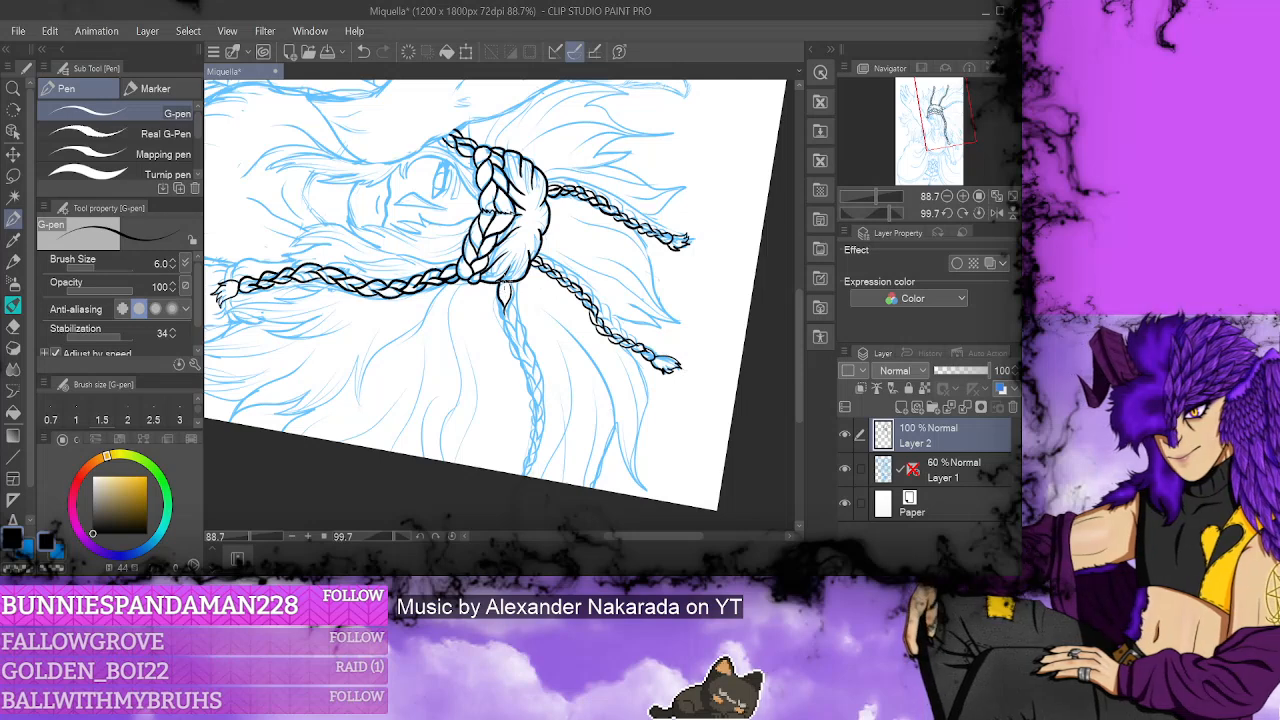
pyautogui.moveTo(505, 282)
pyautogui.mouseDown()
pyautogui.moveTo(505, 322)
pyautogui.moveTo(535, 369)
pyautogui.mouseUp()
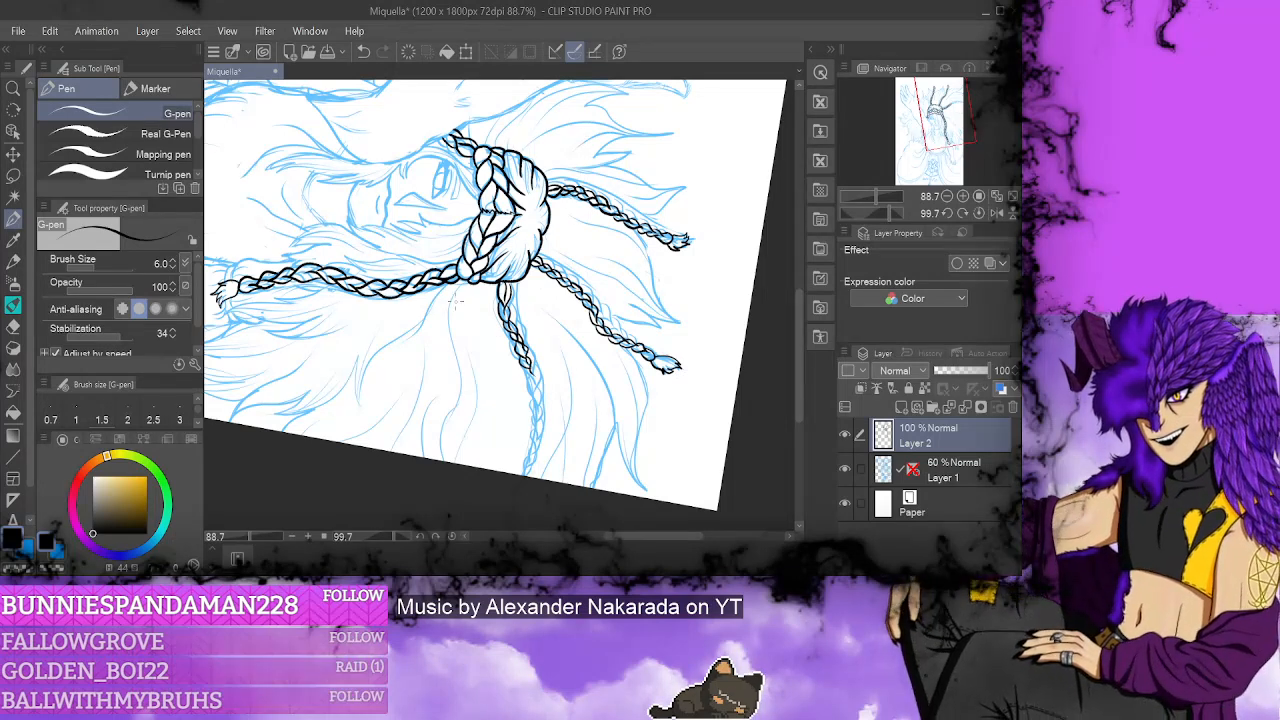
pyautogui.moveTo(522, 362); pyautogui.dragTo(538, 396)
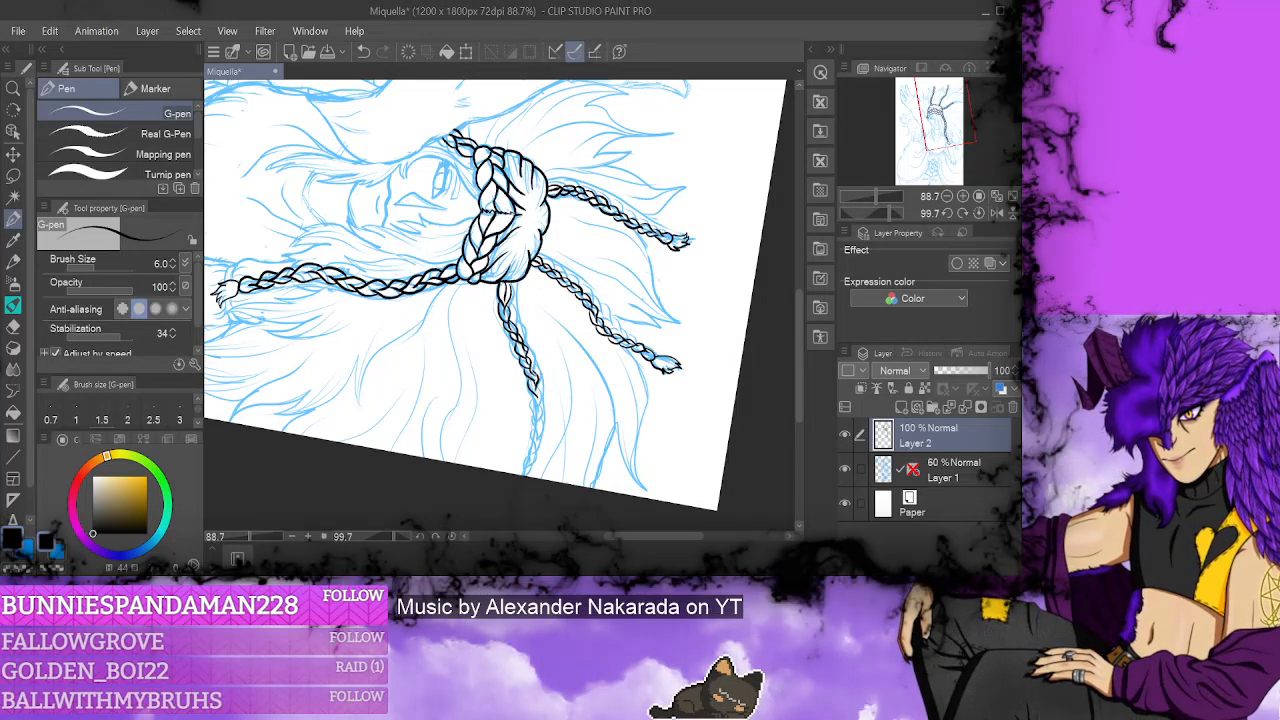
pyautogui.moveTo(538, 386); pyautogui.dragTo(538, 428)
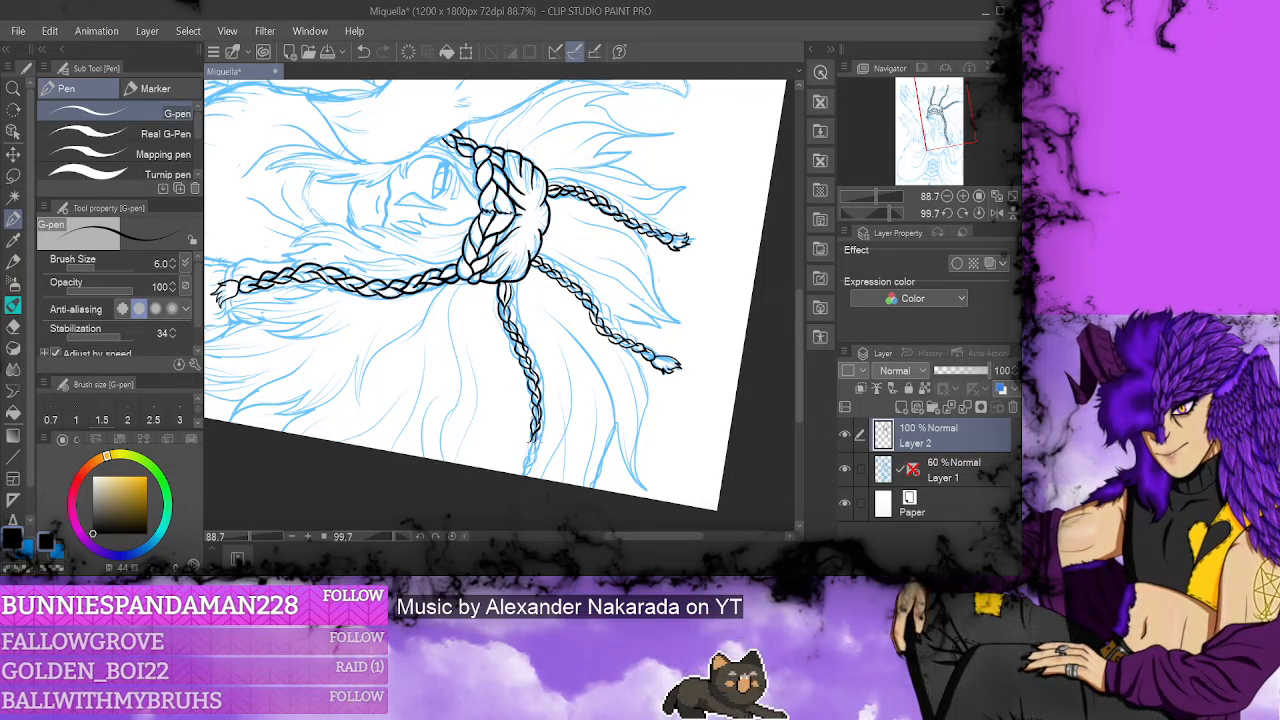
pyautogui.moveTo(533, 432); pyautogui.dragTo(520, 484)
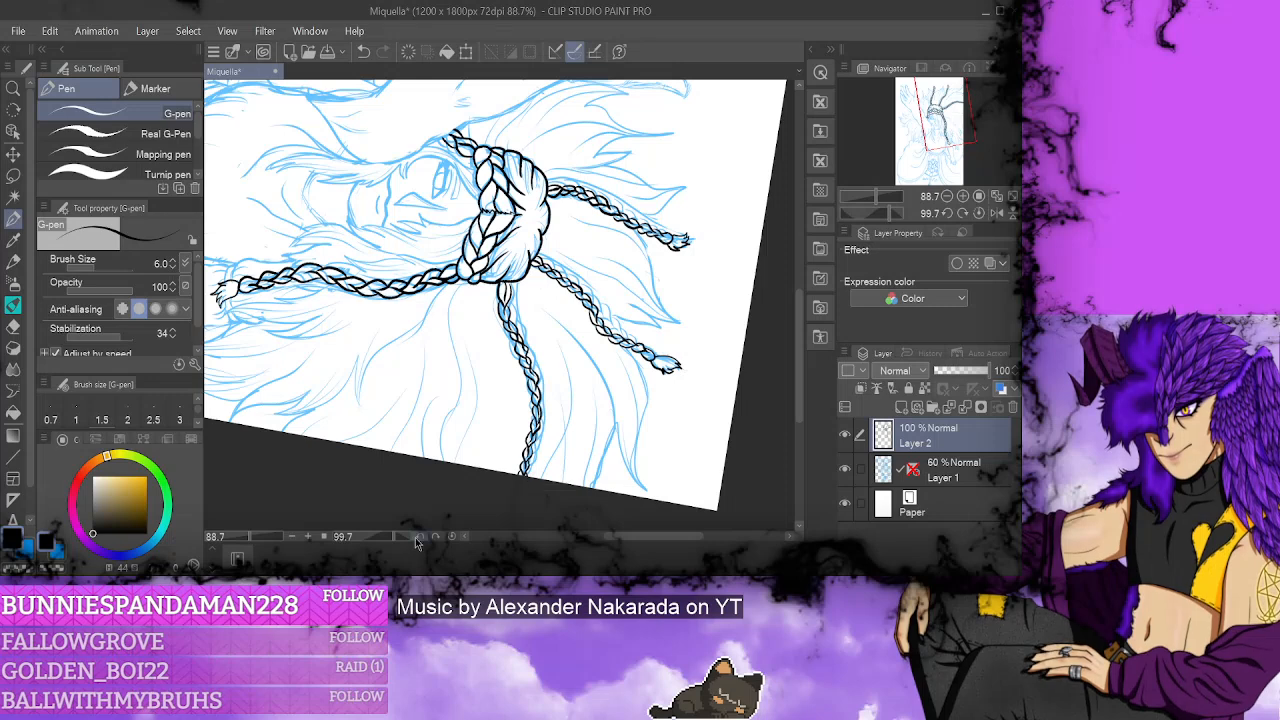
pyautogui.click(417, 537)
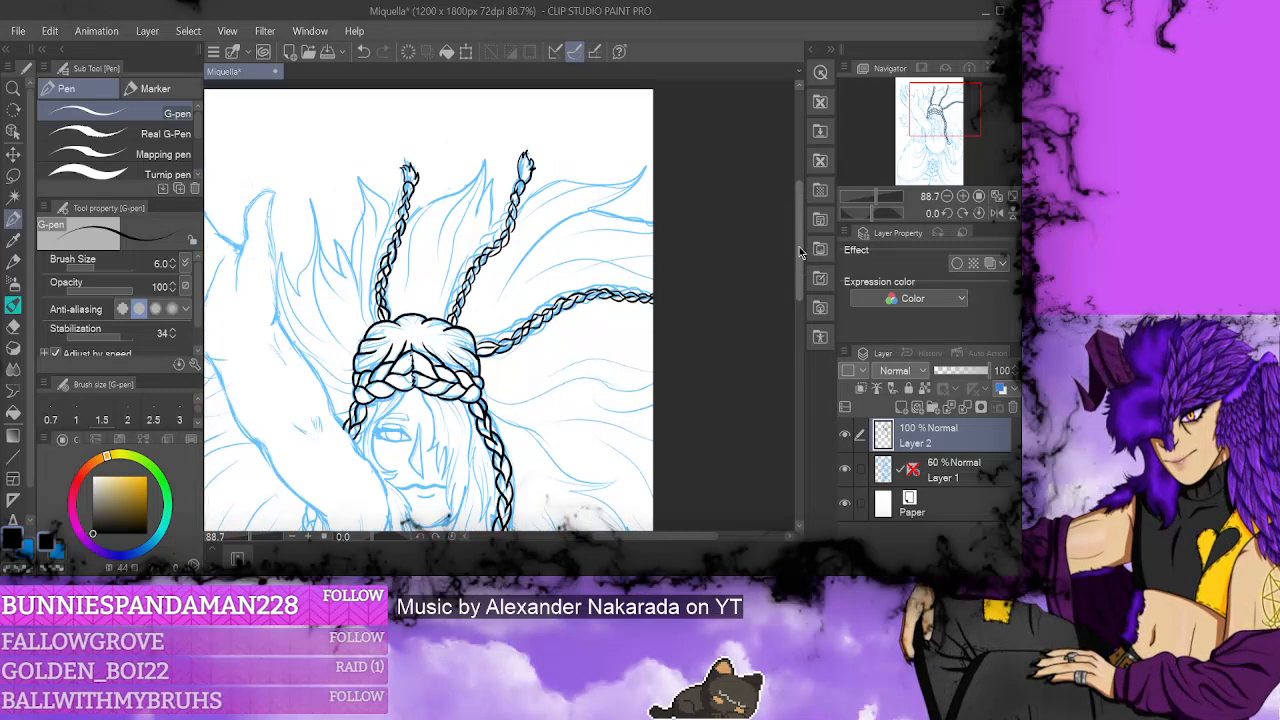
# - Lasso the two upright crown braids, stretch them taller with Free Transform and clear the selection
pyautogui.scroll(2, 684, 237)
pyautogui.click(13, 174)
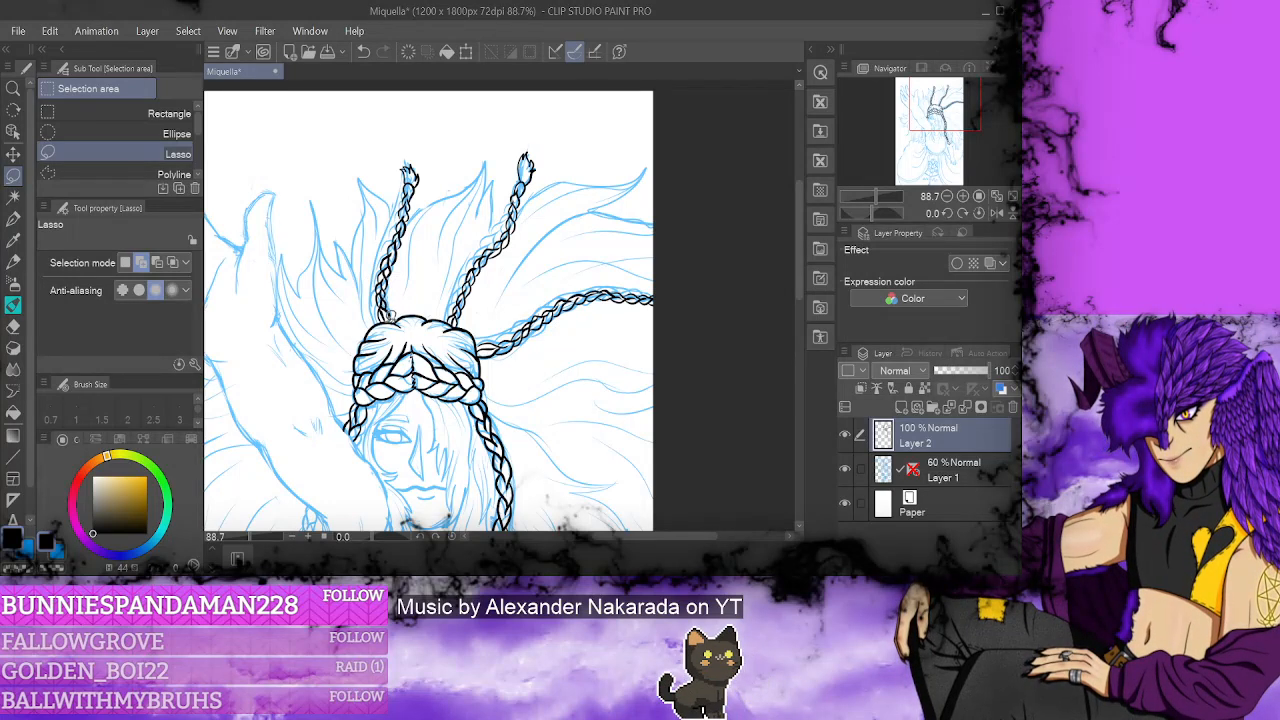
pyautogui.moveTo(381, 313)
pyautogui.mouseDown()
pyautogui.moveTo(364, 232)
pyautogui.moveTo(429, 136)
pyautogui.moveTo(427, 255)
pyautogui.moveTo(449, 312)
pyautogui.moveTo(438, 296)
pyautogui.mouseUp()
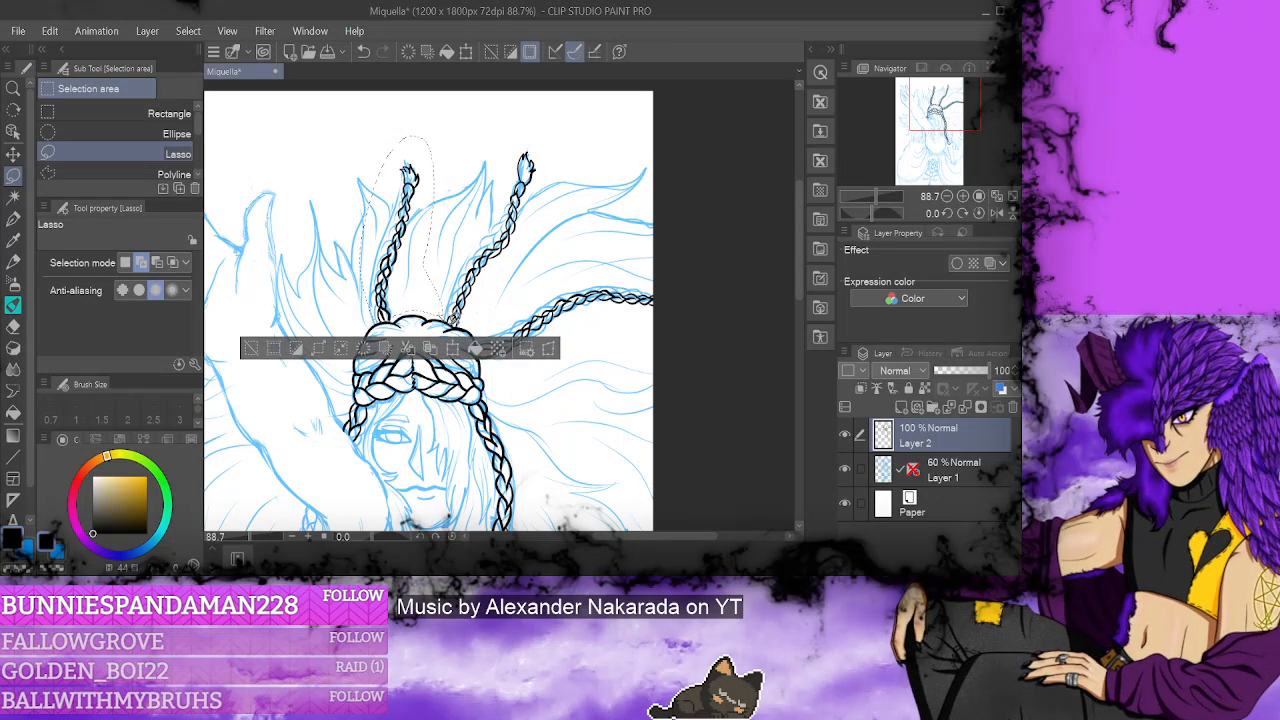
pyautogui.moveTo(501, 268)
pyautogui.mouseDown()
pyautogui.moveTo(571, 163)
pyautogui.moveTo(490, 160)
pyautogui.moveTo(500, 262)
pyautogui.mouseUp()
pyautogui.click(587, 353)
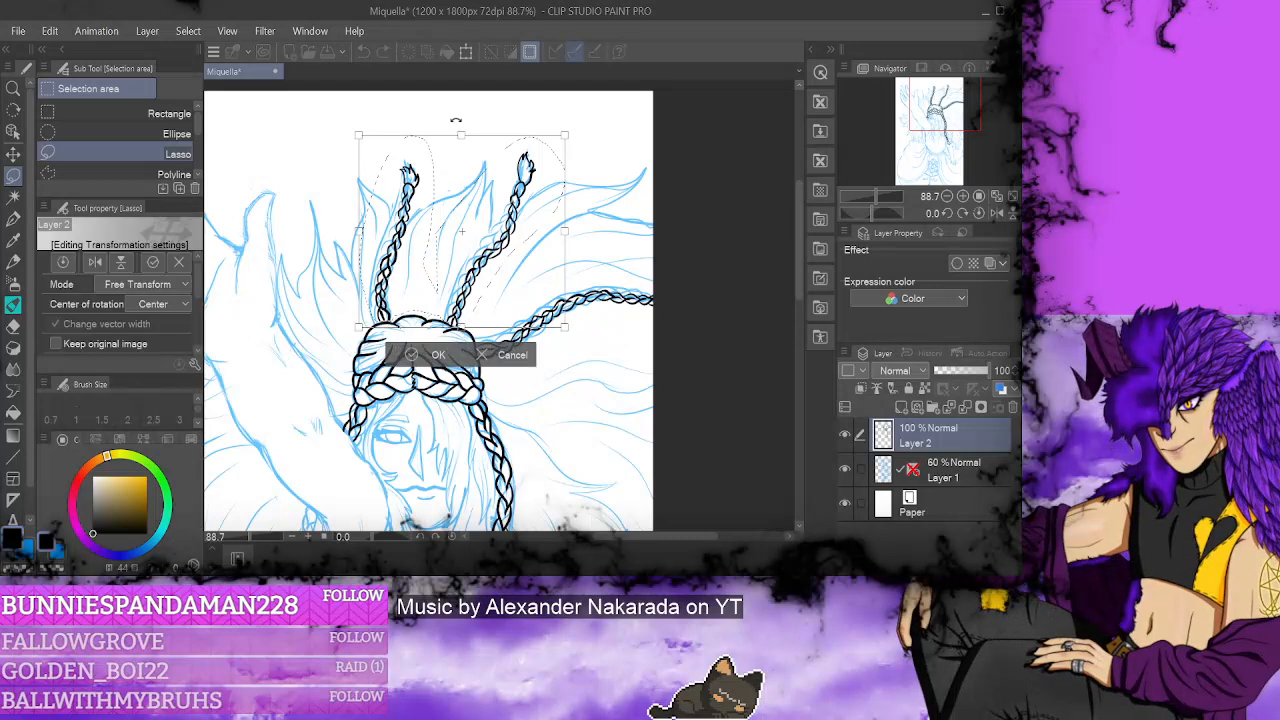
pyautogui.moveTo(465, 112); pyautogui.dragTo(465, 104)
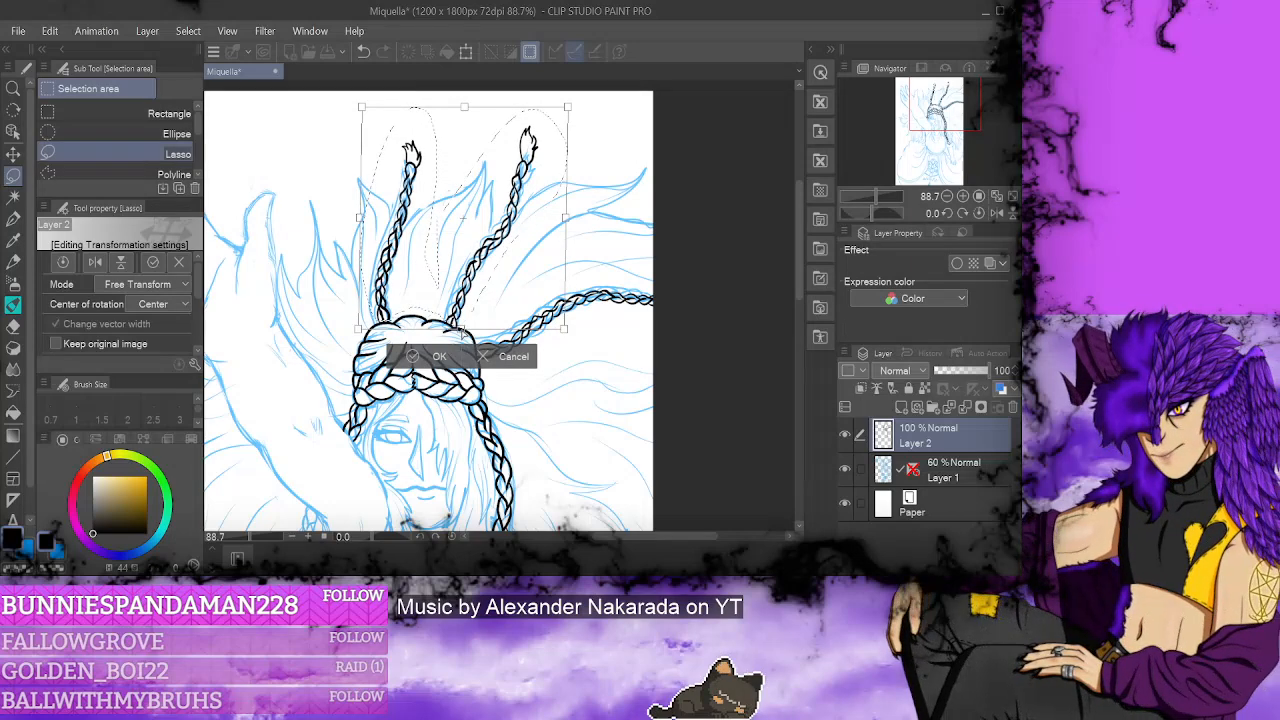
pyautogui.click(432, 356)
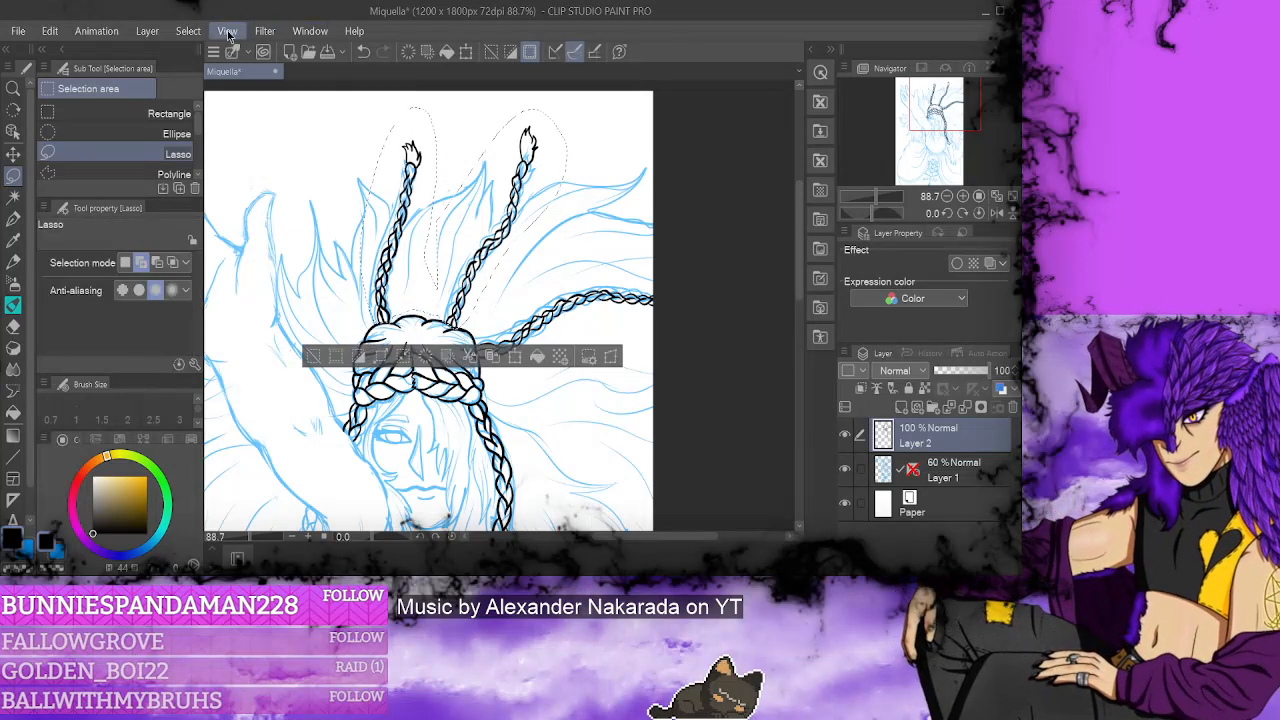
pyautogui.hotkey('ctrl', 'd')
pyautogui.hscroll(-3, 631, 538)
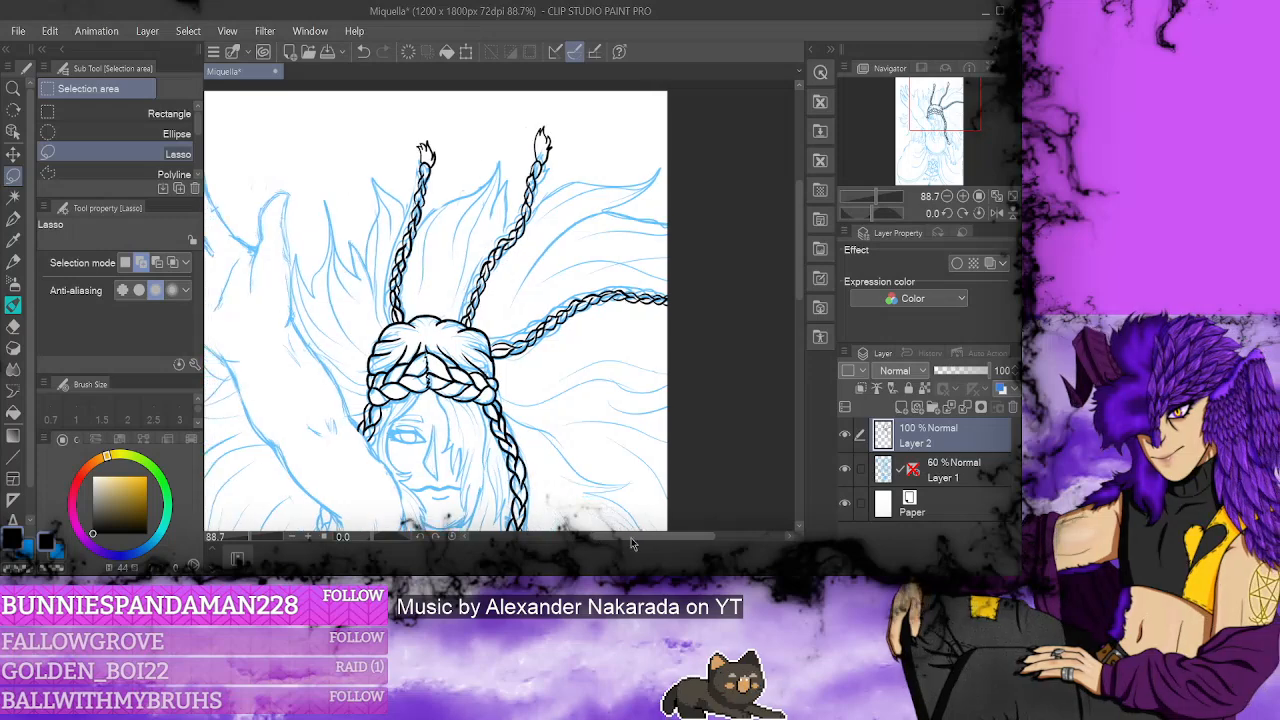
# - Ink the outlines of the raised hand's index and middle fingers with the G-pen
pyautogui.press('p')
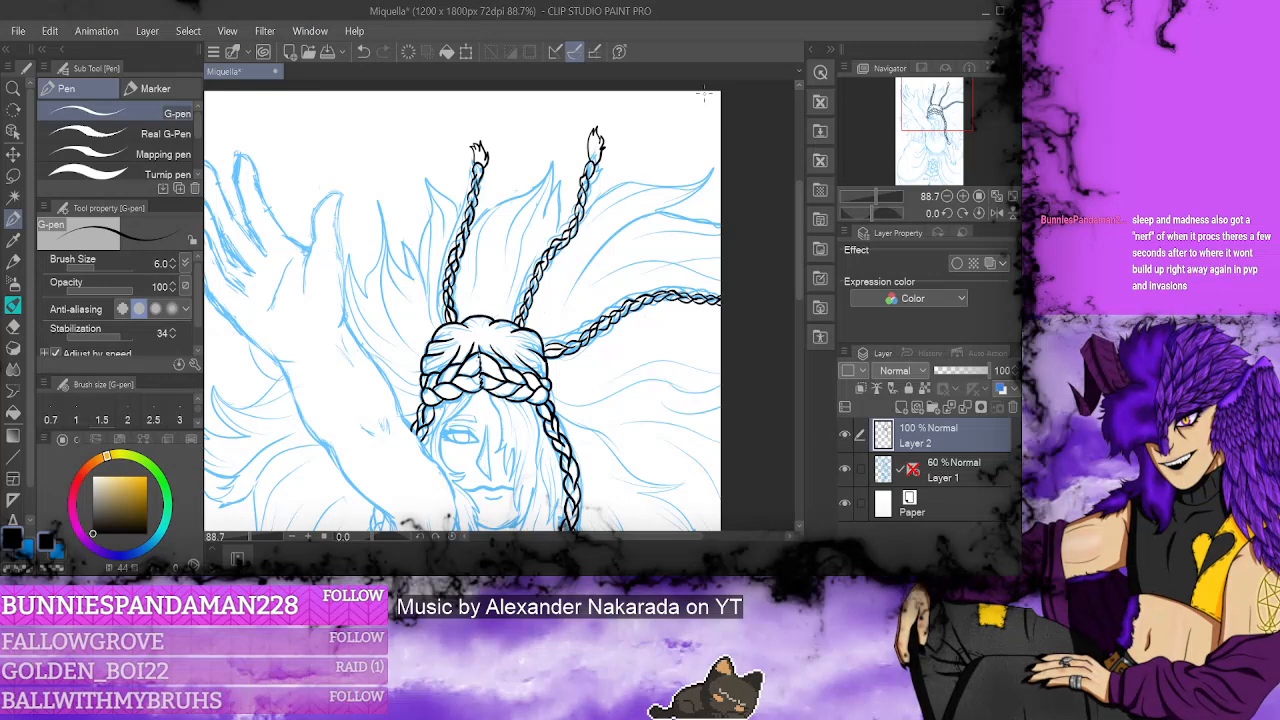
pyautogui.hscroll(-3, 623, 108)
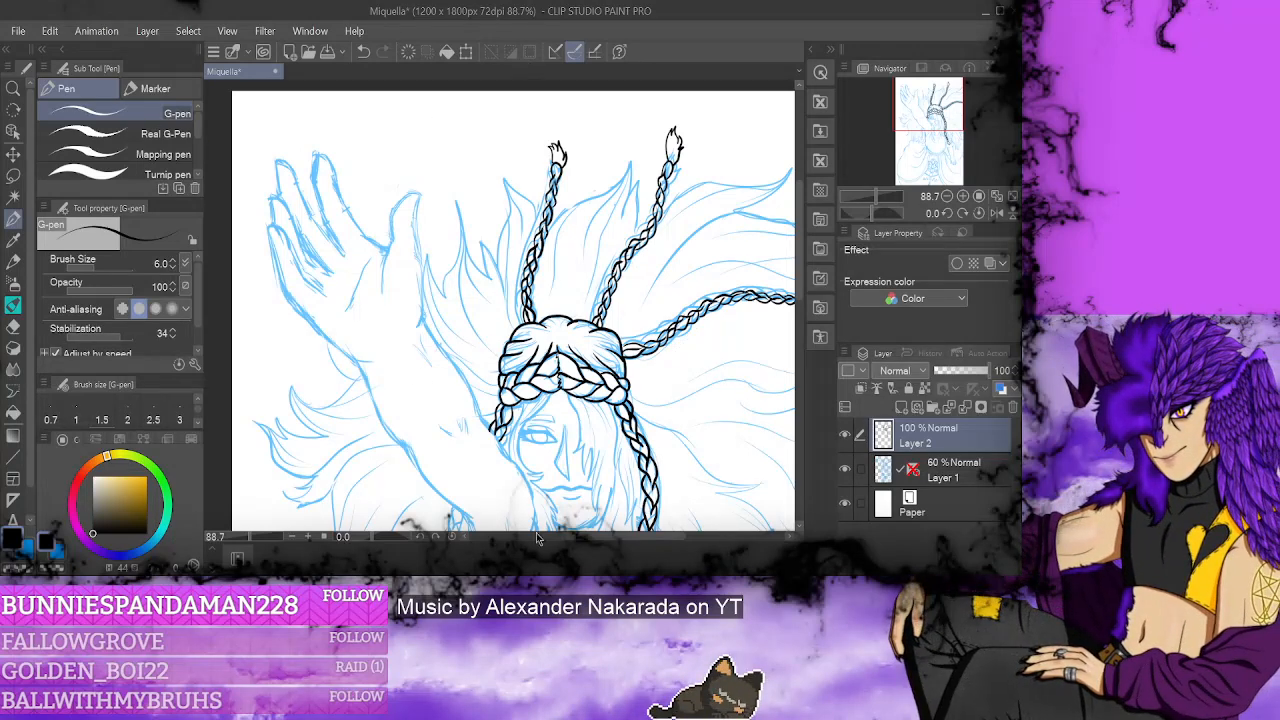
pyautogui.moveTo(600, 537); pyautogui.dragTo(577, 543)
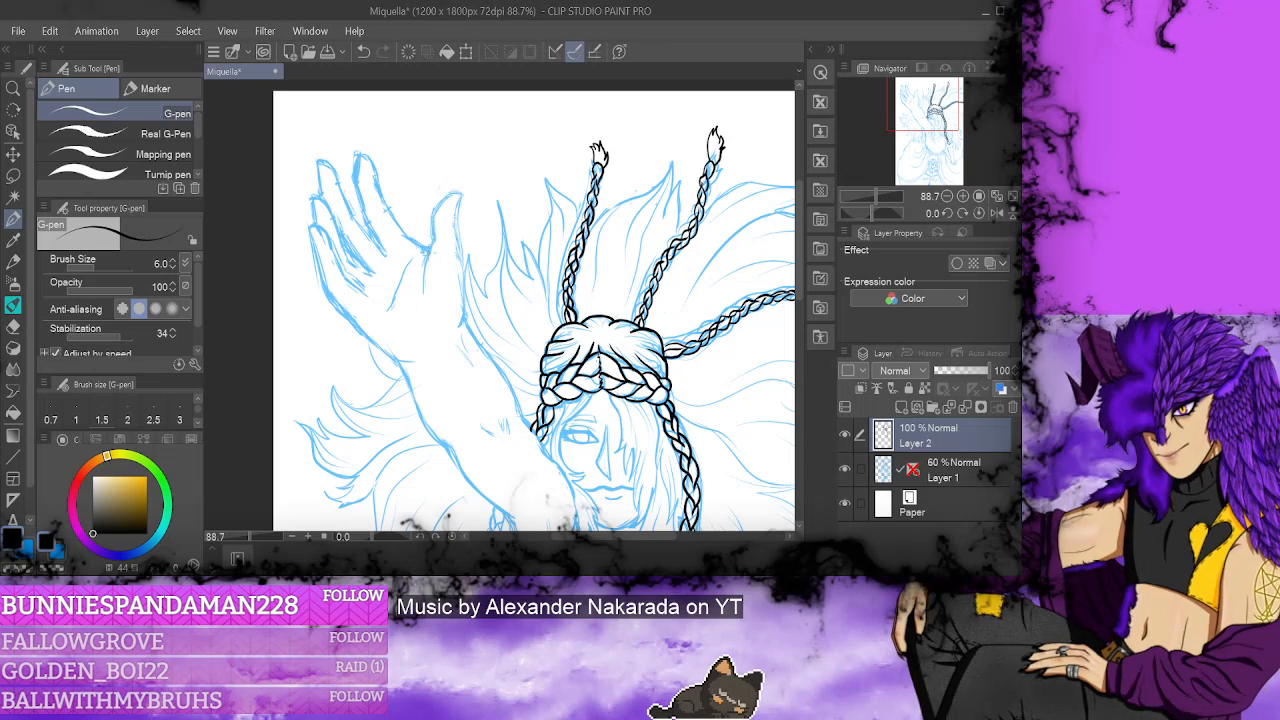
pyautogui.moveTo(430, 253)
pyautogui.mouseDown()
pyautogui.moveTo(385, 205)
pyautogui.moveTo(366, 152)
pyautogui.moveTo(355, 176)
pyautogui.moveTo(386, 254)
pyautogui.mouseUp()
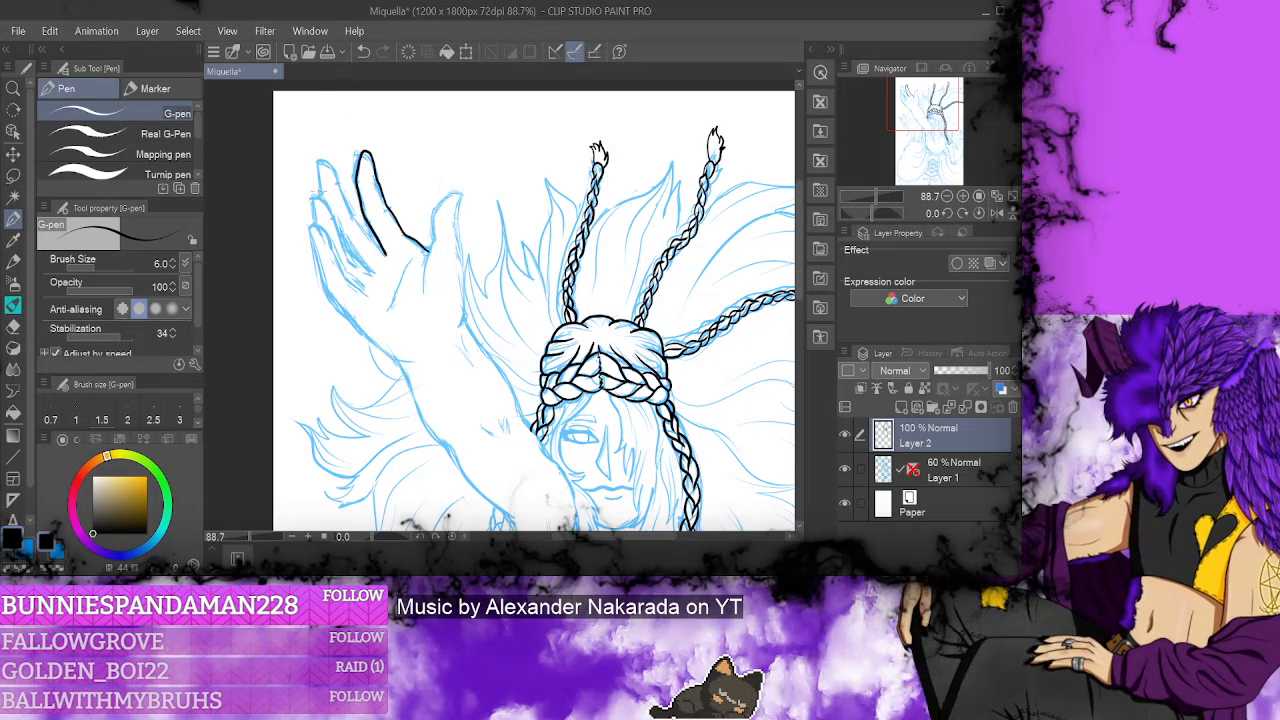
pyautogui.click(13, 327)
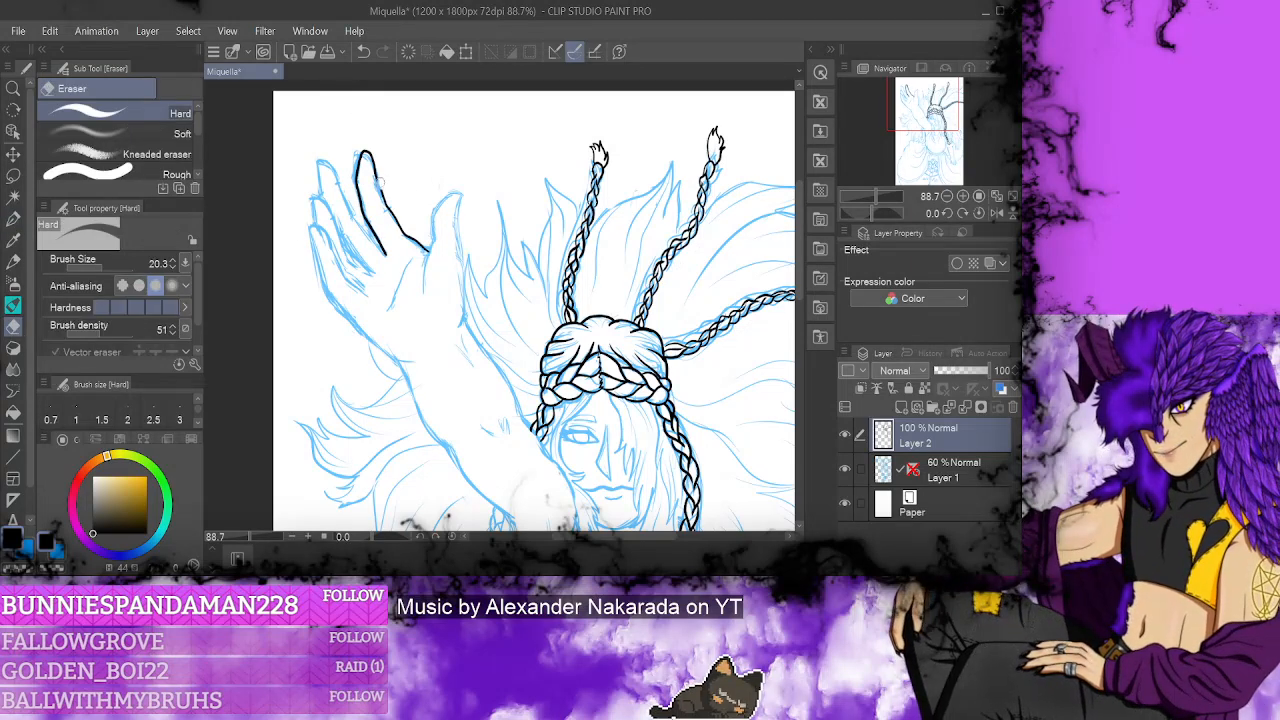
pyautogui.press('p')
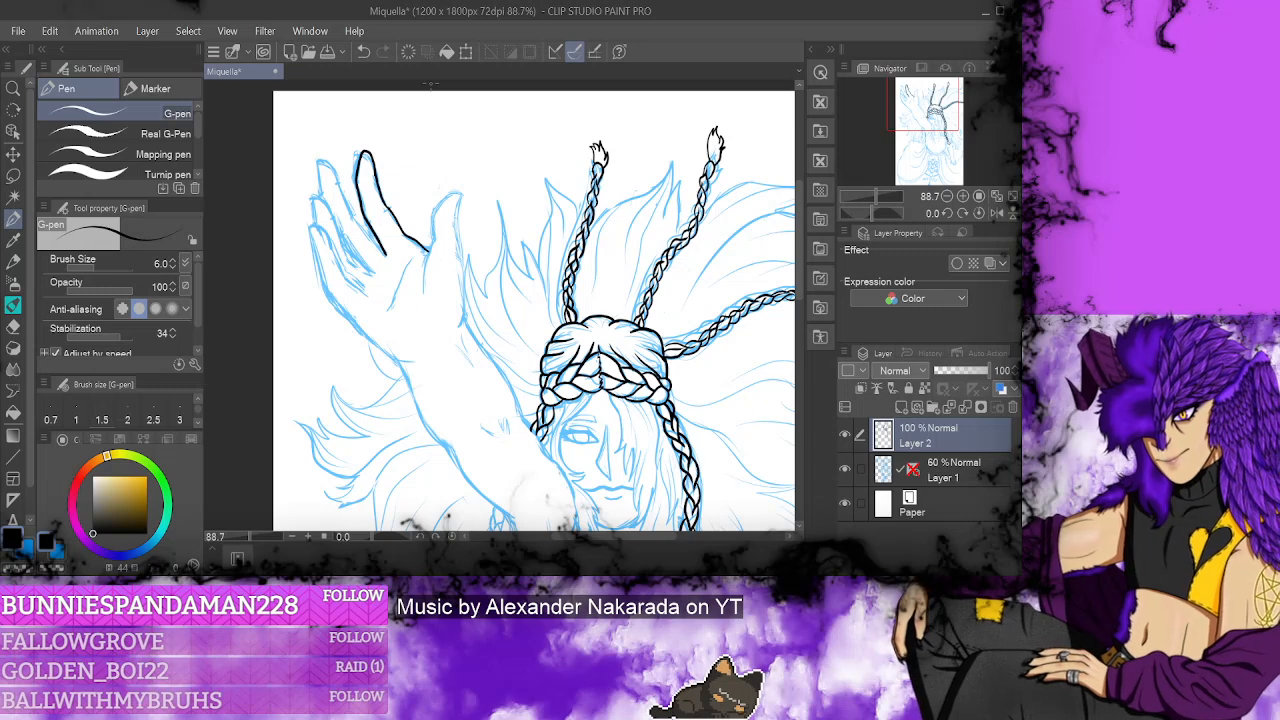
pyautogui.moveTo(380, 244)
pyautogui.mouseDown()
pyautogui.moveTo(392, 261)
pyautogui.moveTo(357, 220)
pyautogui.moveTo(392, 262)
pyautogui.mouseUp()
pyautogui.click(363, 52)
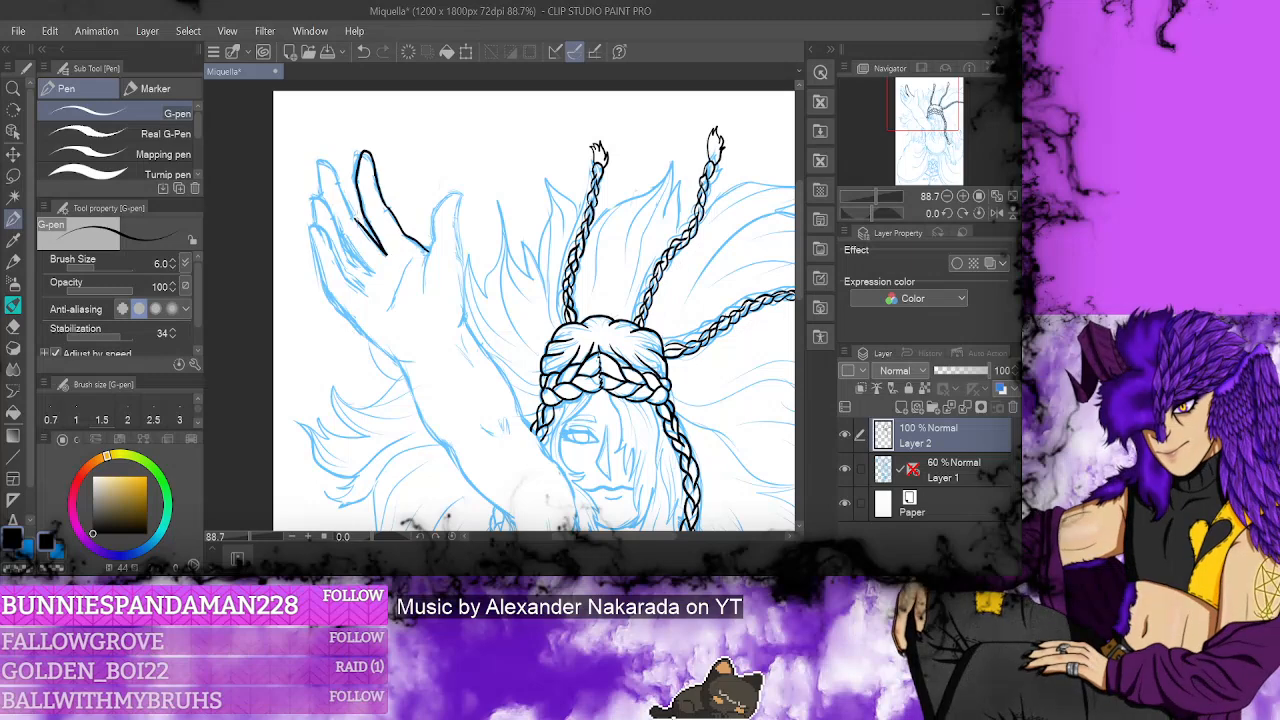
pyautogui.moveTo(347, 205)
pyautogui.mouseDown()
pyautogui.moveTo(355, 227)
pyautogui.moveTo(322, 153)
pyautogui.moveTo(314, 170)
pyautogui.mouseUp()
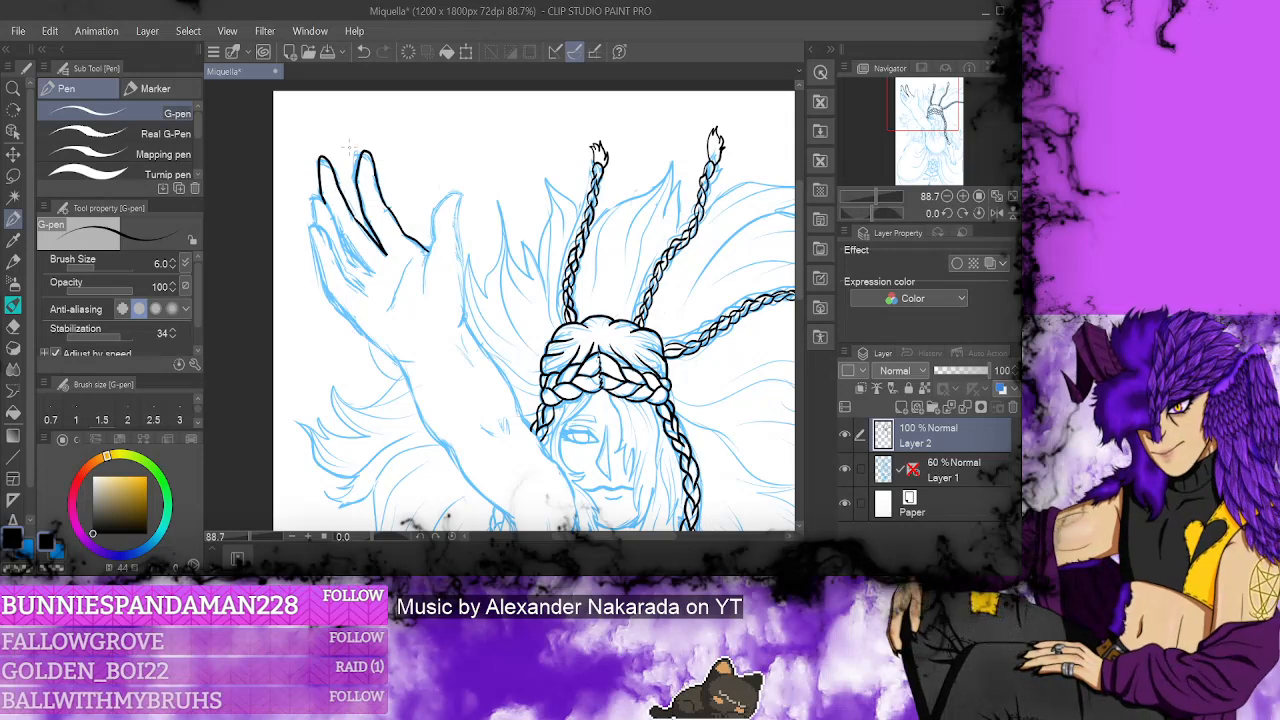
# - Erase the tip of the index finger's outline and redraw it as a cleaner rounded curve
pyautogui.press('e')
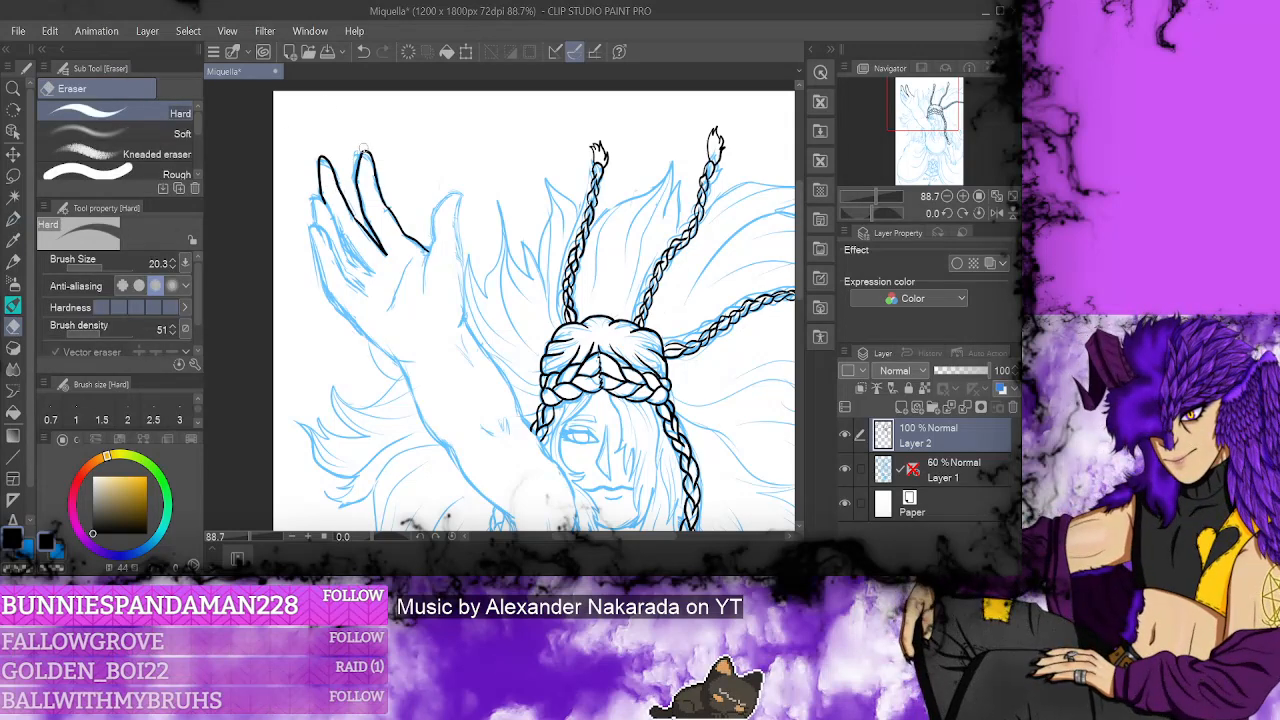
pyautogui.press('p')
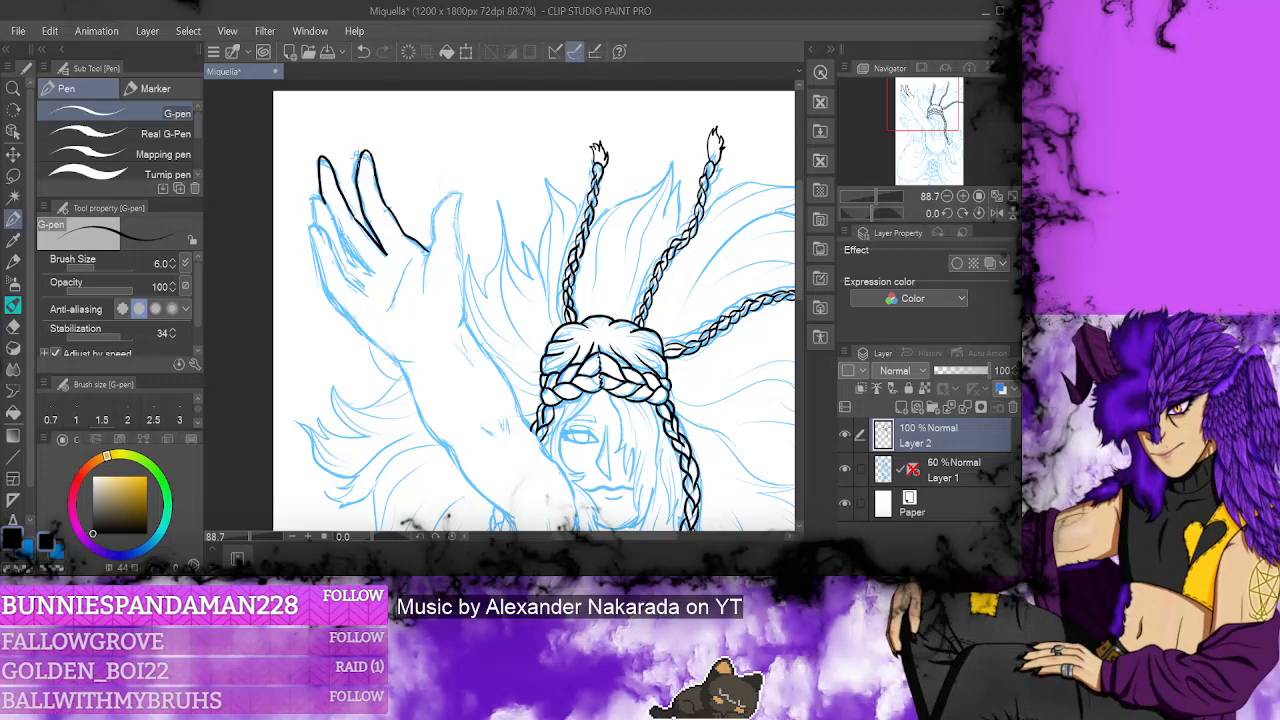
pyautogui.hotkey('ctrl', 'z')
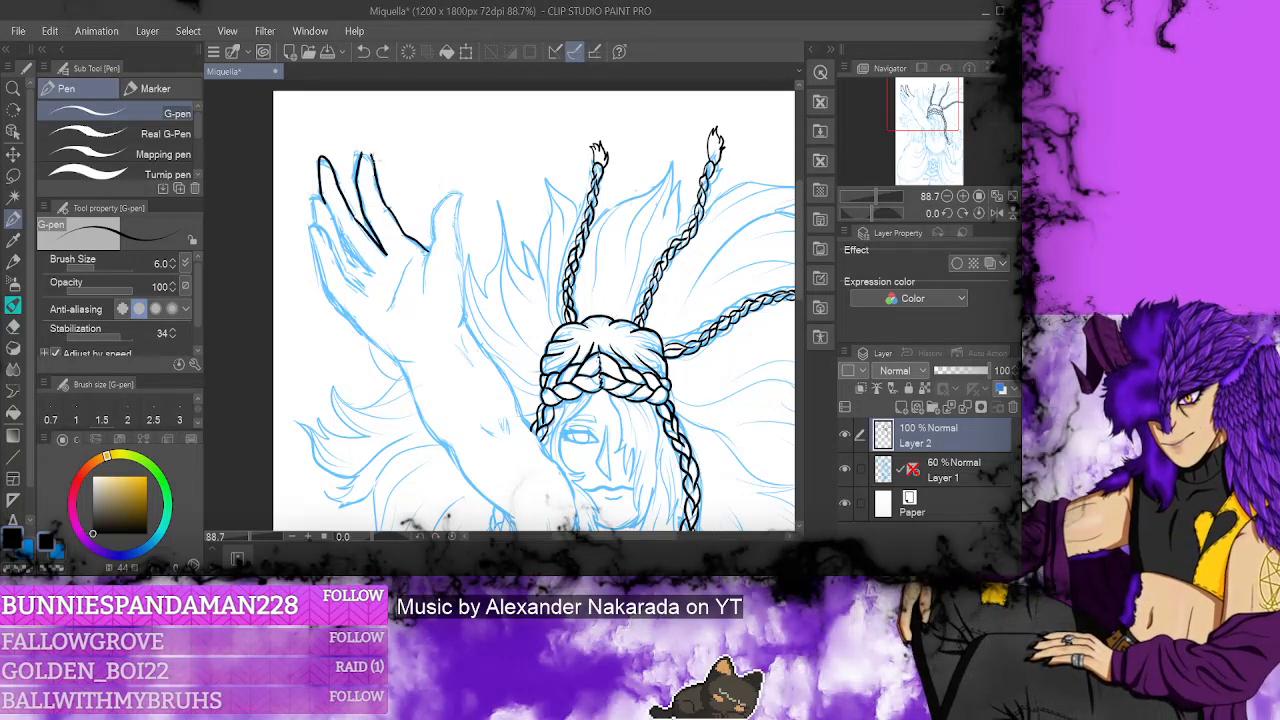
pyautogui.moveTo(358, 158)
pyautogui.mouseDown()
pyautogui.moveTo(366, 147)
pyautogui.moveTo(376, 164)
pyautogui.mouseUp()
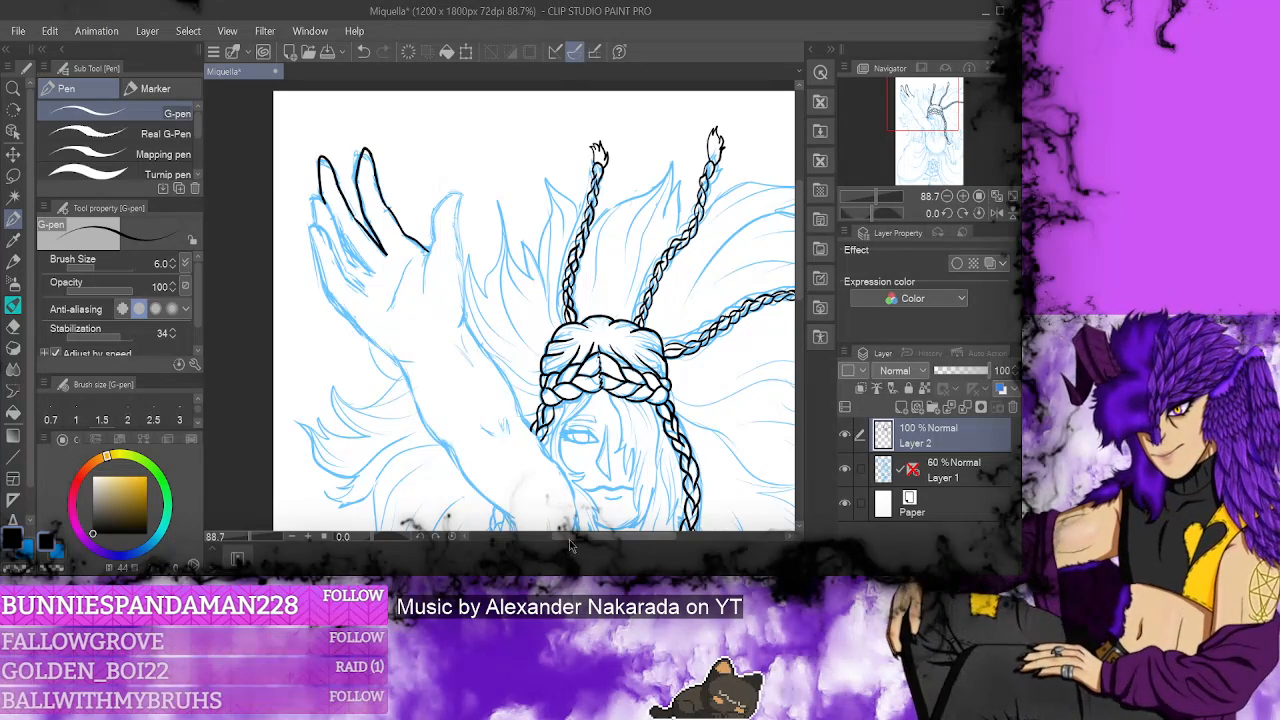
# - Ink the raised hand's ring and little fingers and continue the outer edge of the palm down to the wrist
pyautogui.hscroll(-2, 534, 310)
pyautogui.moveTo(389, 229); pyautogui.dragTo(402, 254)
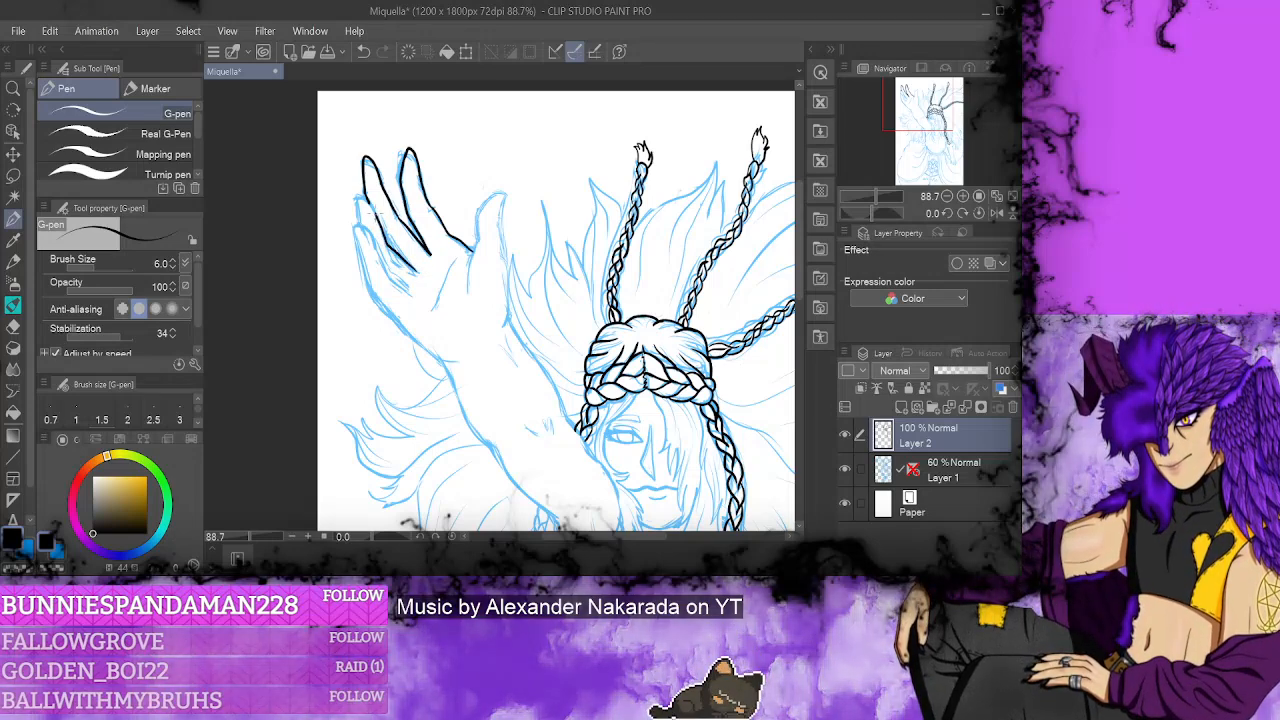
pyautogui.moveTo(366, 189)
pyautogui.mouseDown()
pyautogui.moveTo(350, 200)
pyautogui.moveTo(358, 220)
pyautogui.mouseUp()
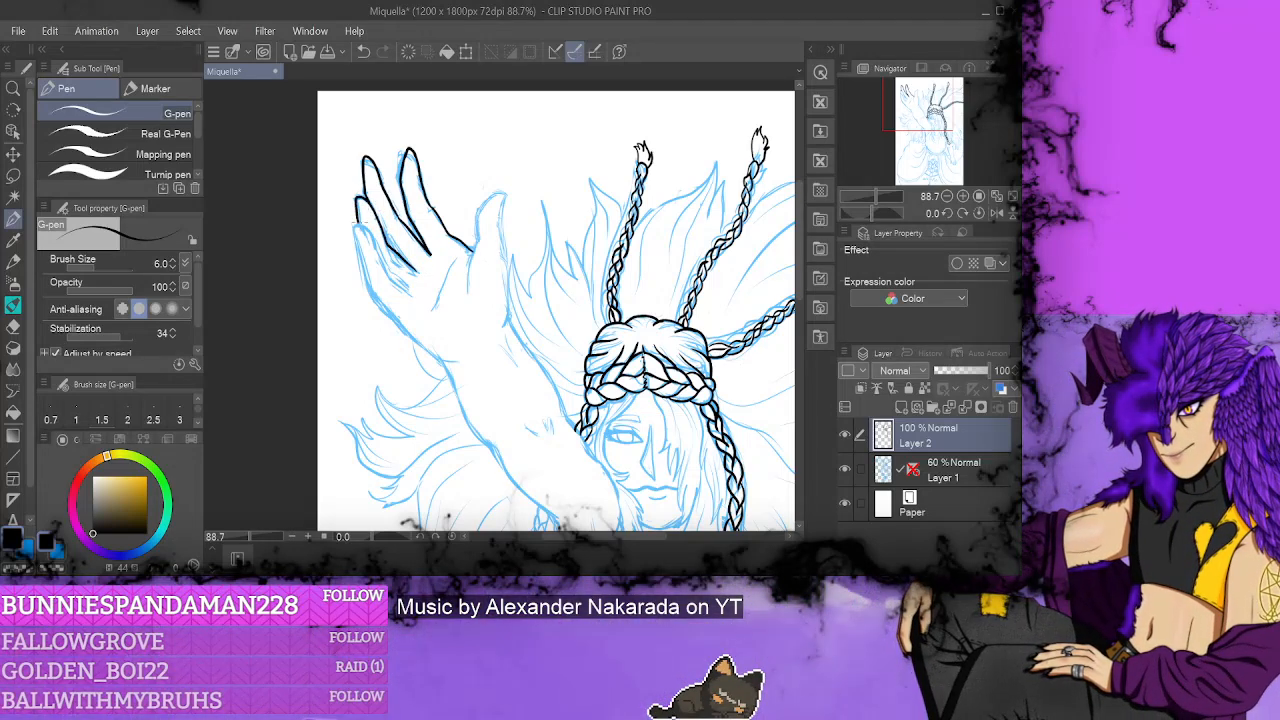
pyautogui.moveTo(406, 291)
pyautogui.mouseDown()
pyautogui.moveTo(364, 195)
pyautogui.moveTo(349, 225)
pyautogui.moveTo(368, 295)
pyautogui.moveTo(470, 370)
pyautogui.mouseUp()
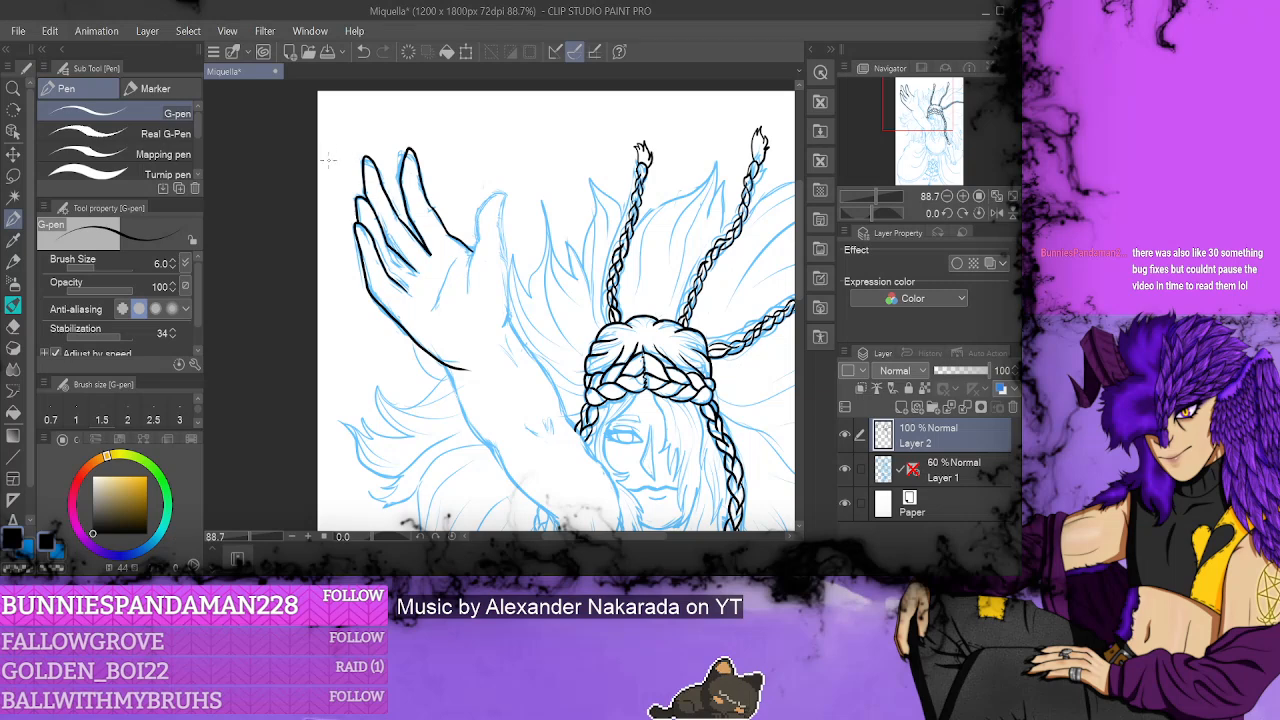
# - Erase the overshooting end of the palm outline at the wrist and redraw it as a shorter curve
pyautogui.press('e')
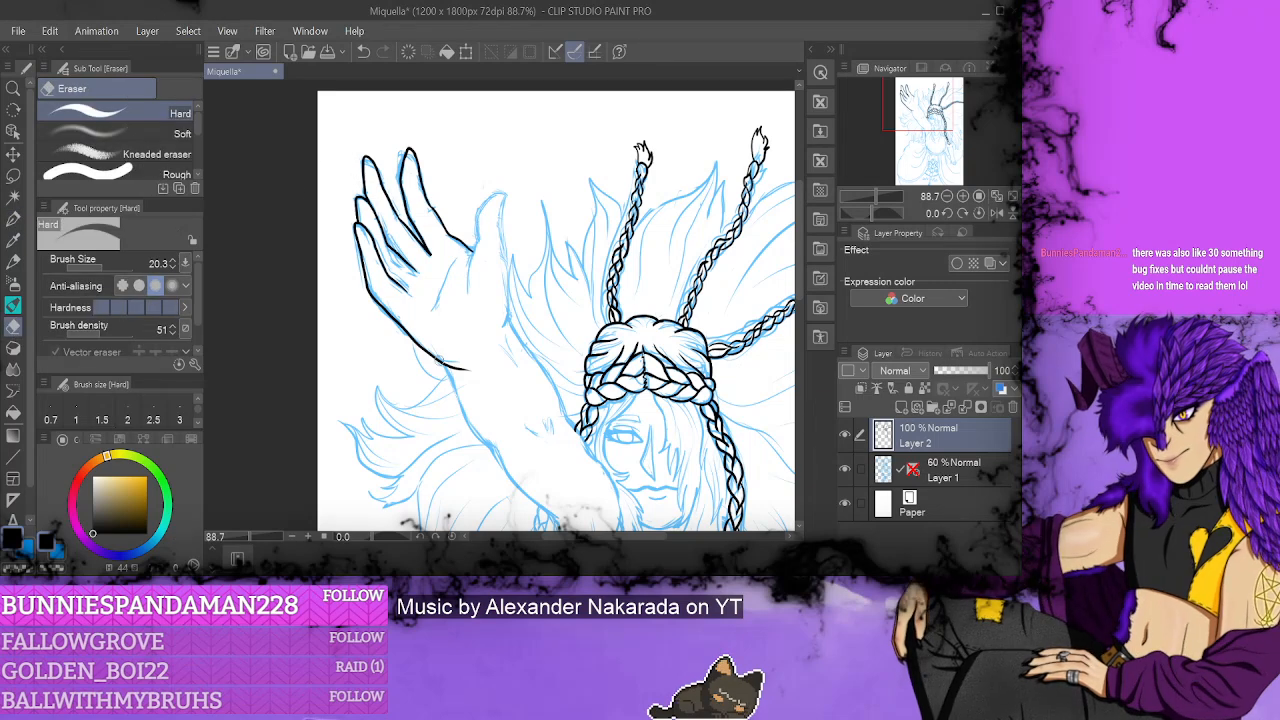
pyautogui.moveTo(440, 358)
pyautogui.mouseDown()
pyautogui.moveTo(462, 364)
pyautogui.moveTo(450, 370)
pyautogui.mouseUp()
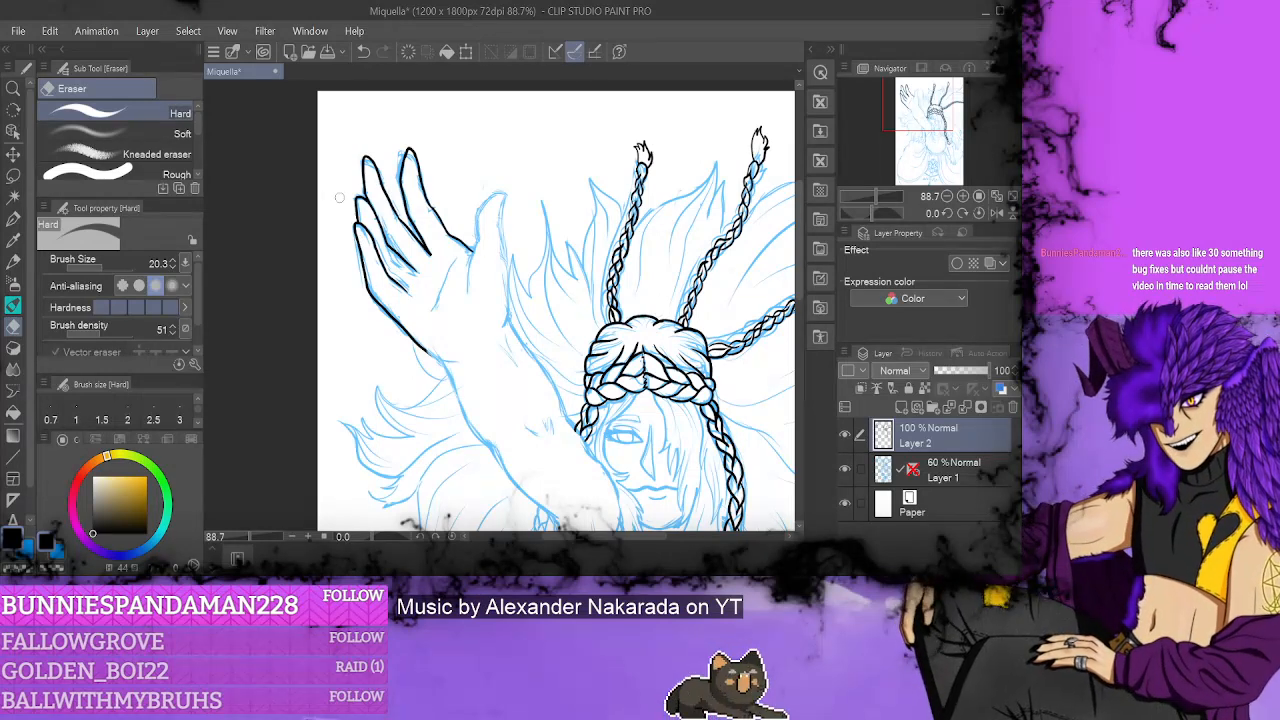
pyautogui.moveTo(432, 352); pyautogui.dragTo(425, 343)
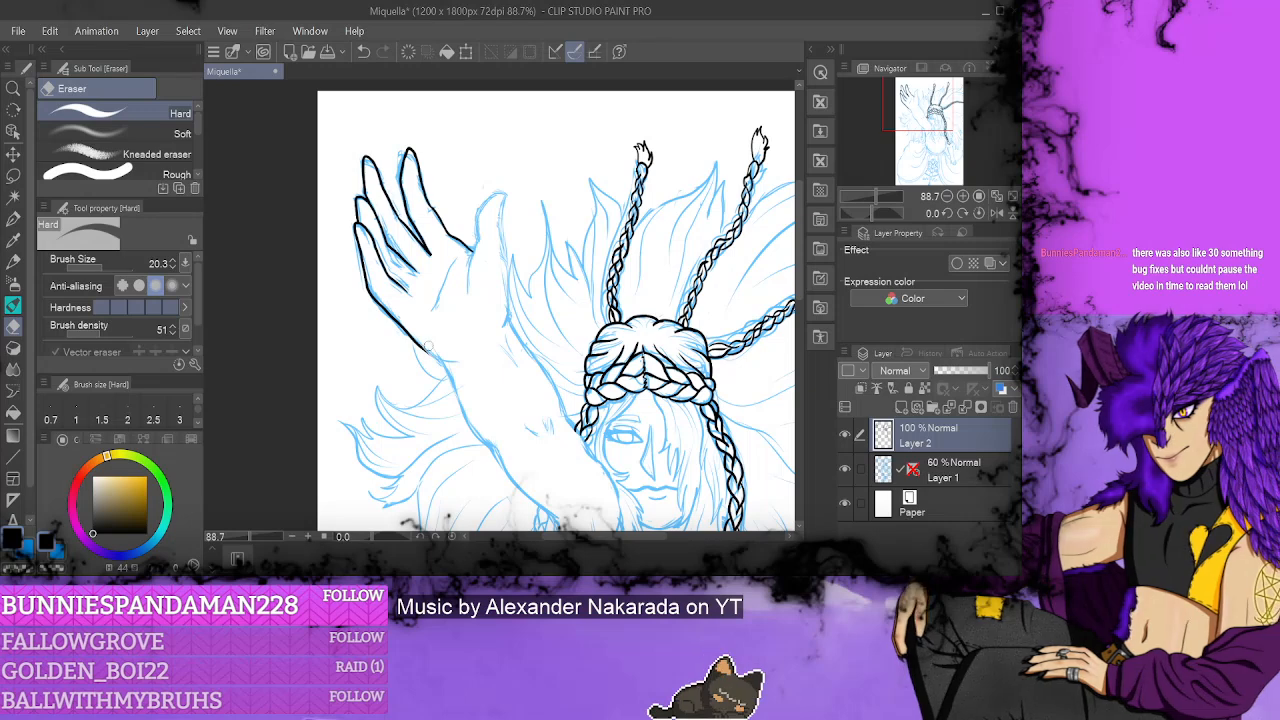
pyautogui.press('p')
pyautogui.moveTo(462, 358); pyautogui.dragTo(428, 350)
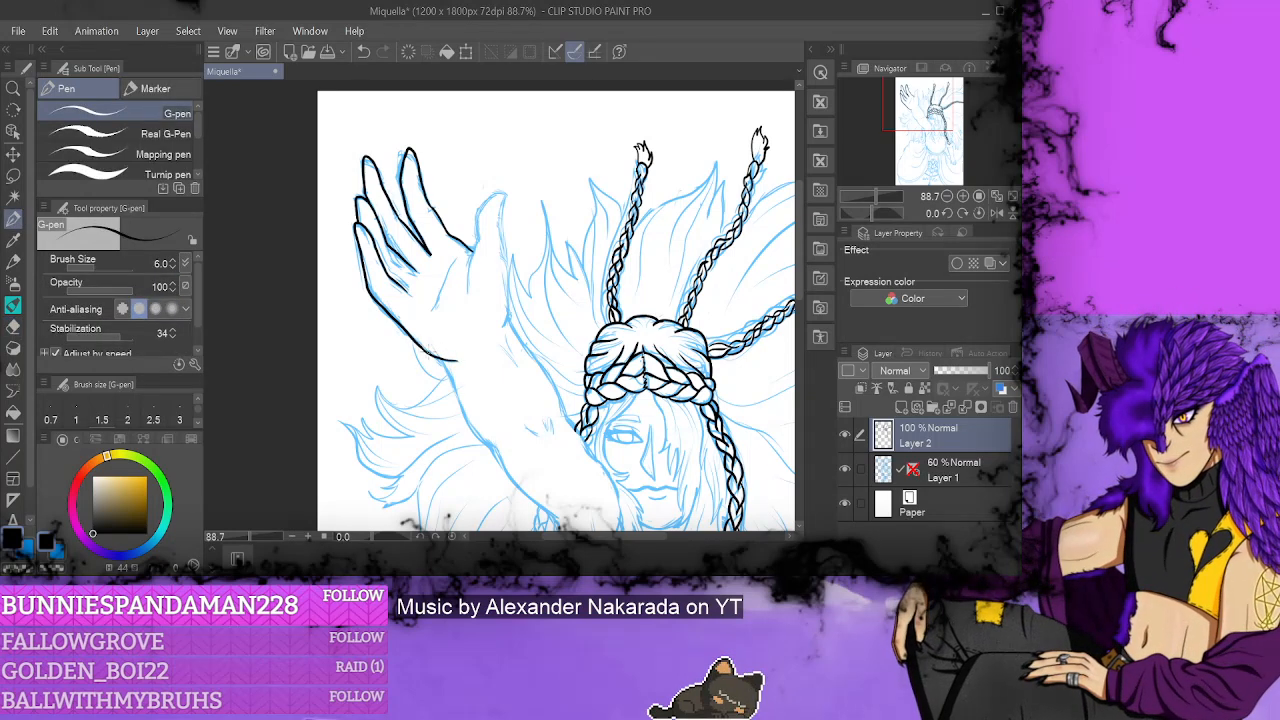
pyautogui.click(363, 51)
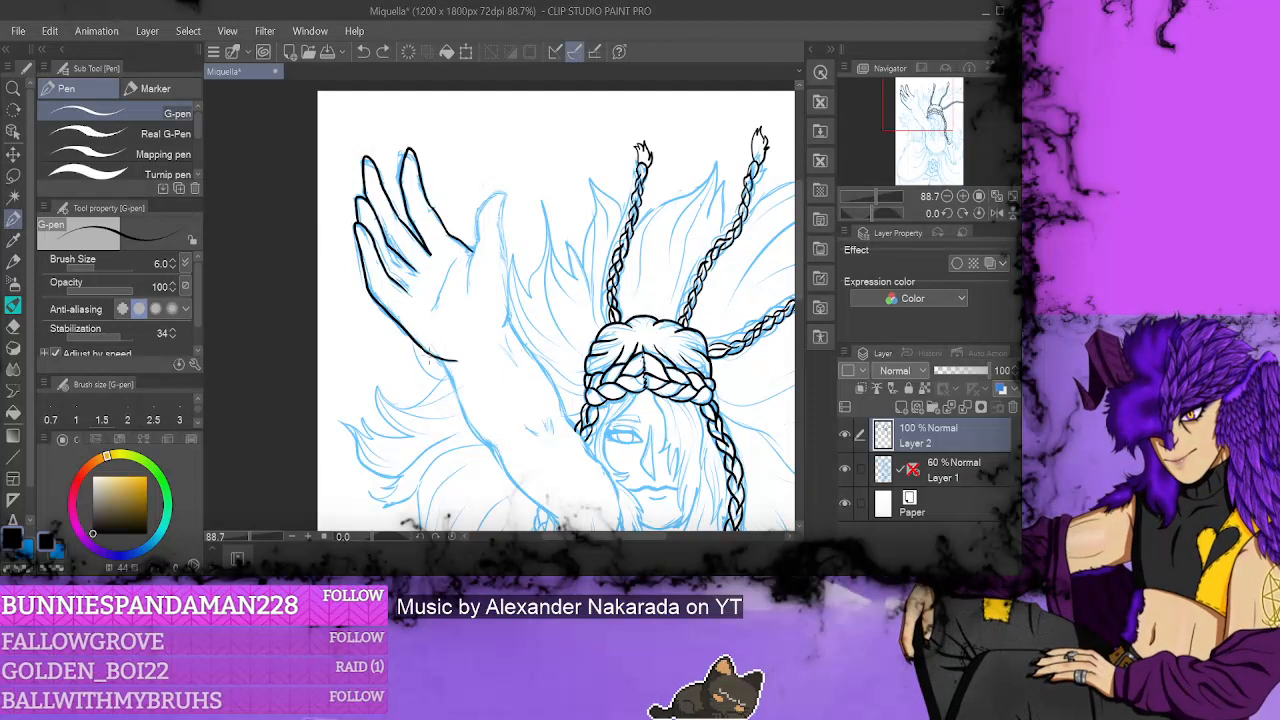
pyautogui.moveTo(430, 352); pyautogui.dragTo(416, 338)
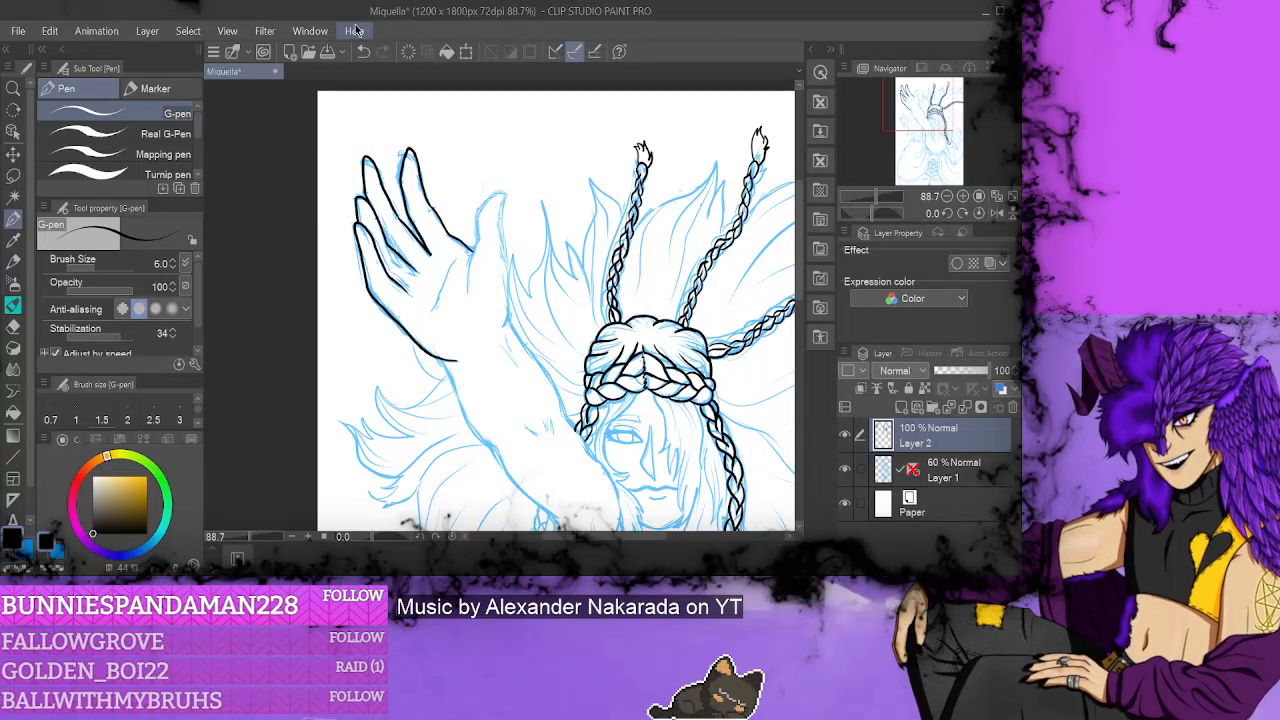
# - Ink the raised hand's thumb outline and the creases at its base and across the palm
pyautogui.moveTo(470, 298); pyautogui.dragTo(480, 242)
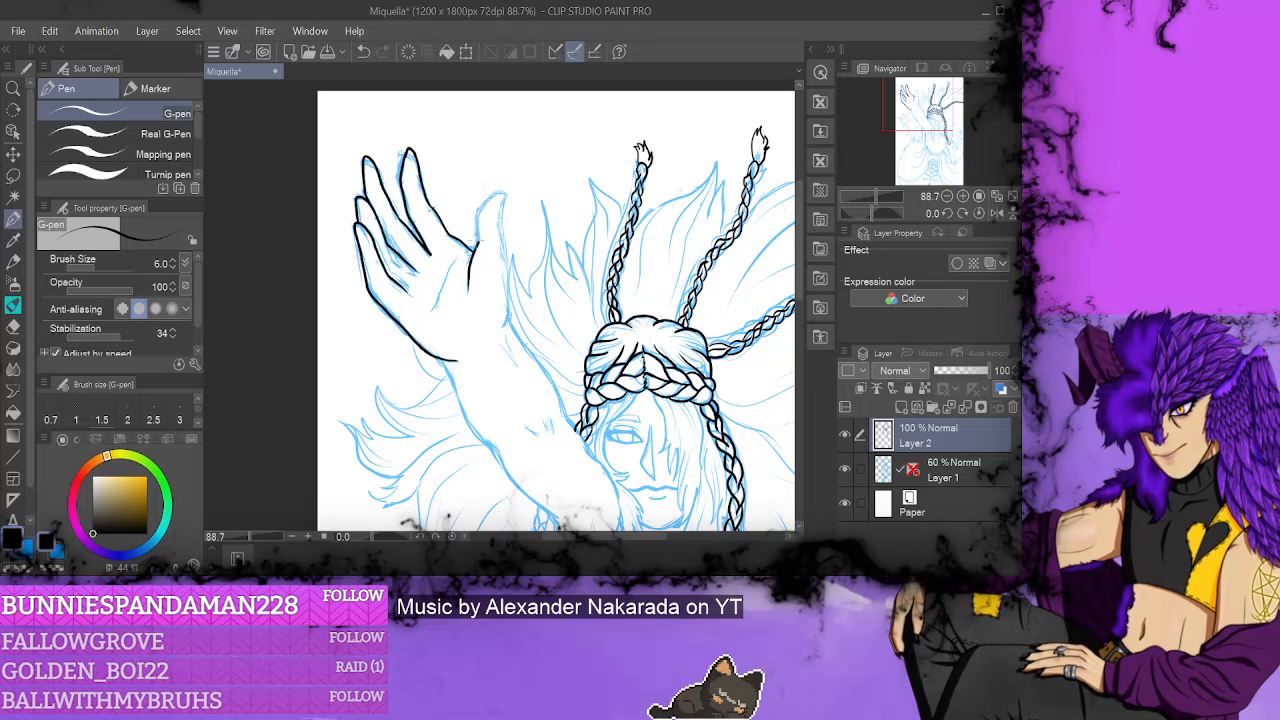
pyautogui.moveTo(482, 205)
pyautogui.mouseDown()
pyautogui.moveTo(499, 193)
pyautogui.moveTo(508, 310)
pyautogui.moveTo(492, 333)
pyautogui.mouseUp()
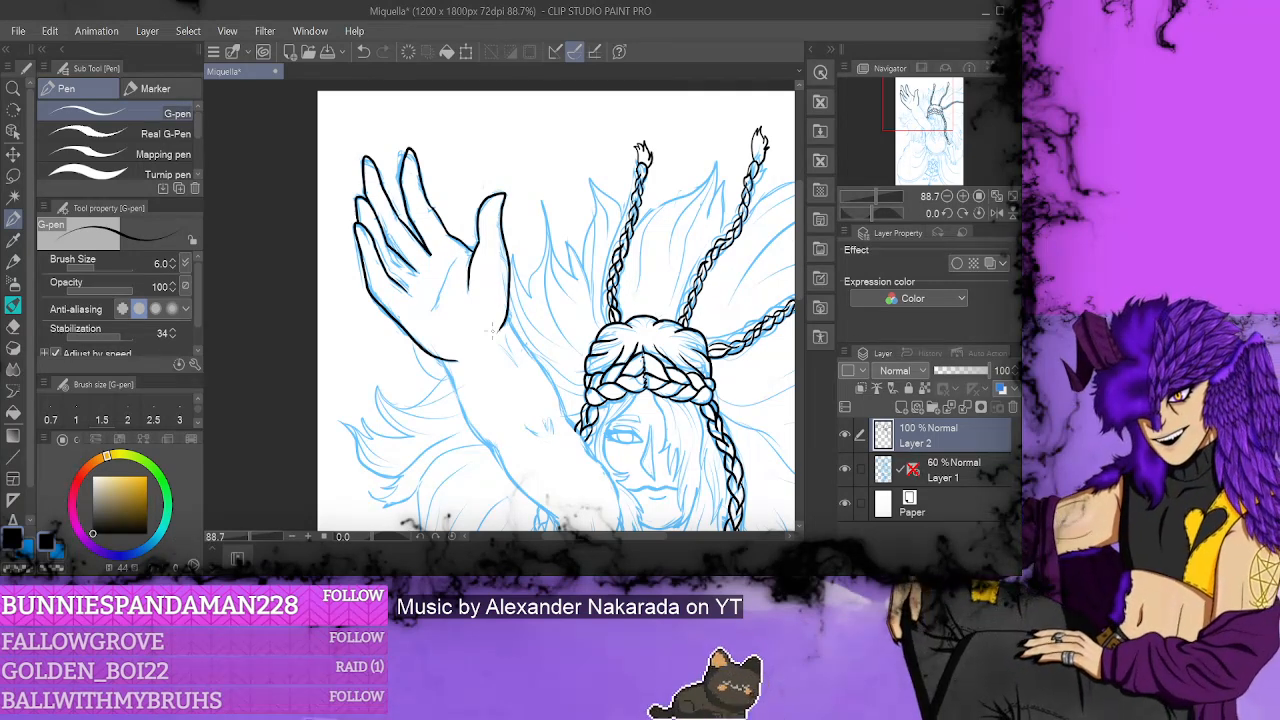
pyautogui.moveTo(455, 258); pyautogui.dragTo(435, 315)
pyautogui.click(363, 51)
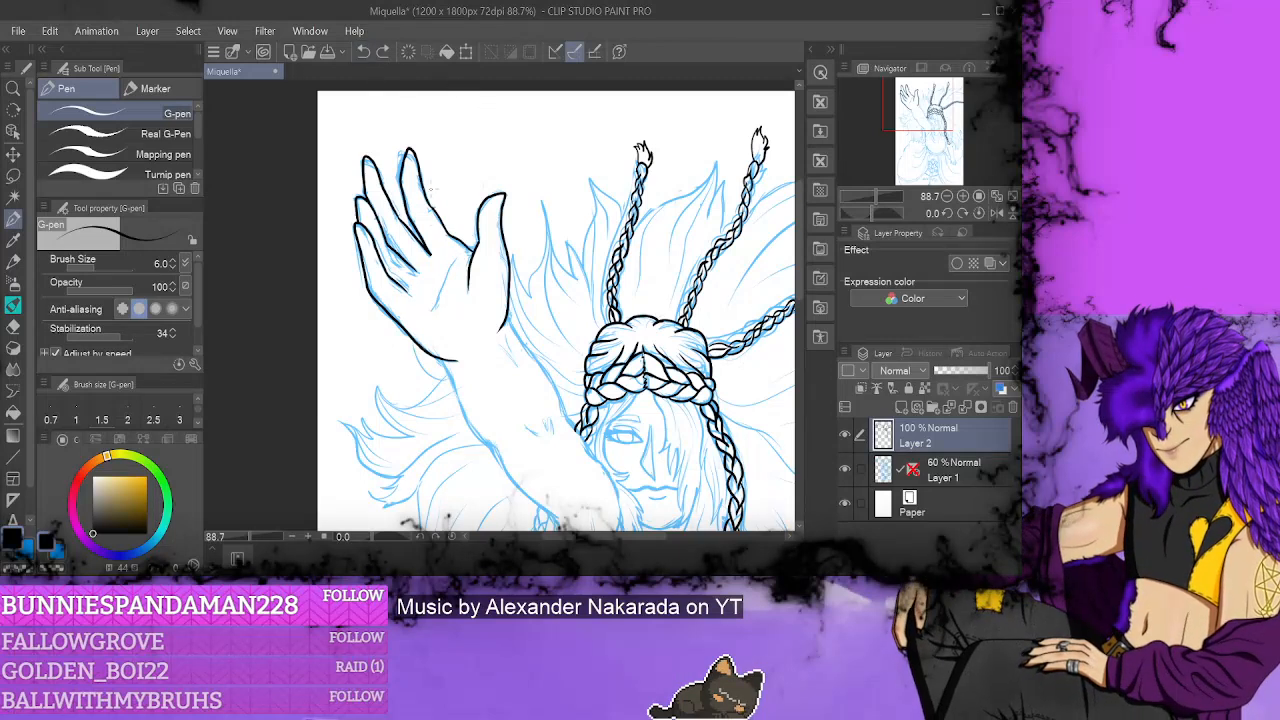
pyautogui.moveTo(455, 258); pyautogui.dragTo(424, 306)
# - Ink both edges of the raised arm from the wrist past the elbow to the upper arm beside the face
pyautogui.scroll(-2, 640, 213)
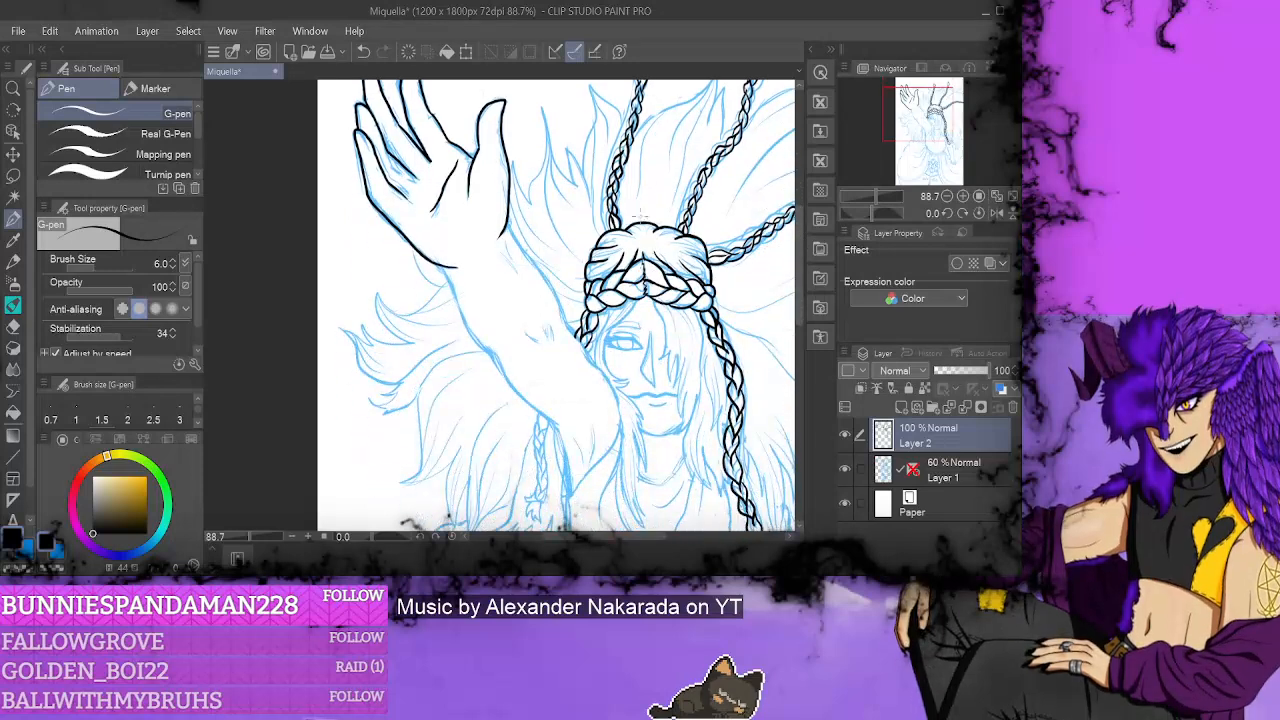
pyautogui.moveTo(440, 264)
pyautogui.mouseDown()
pyautogui.moveTo(498, 374)
pyautogui.moveTo(566, 456)
pyautogui.mouseUp()
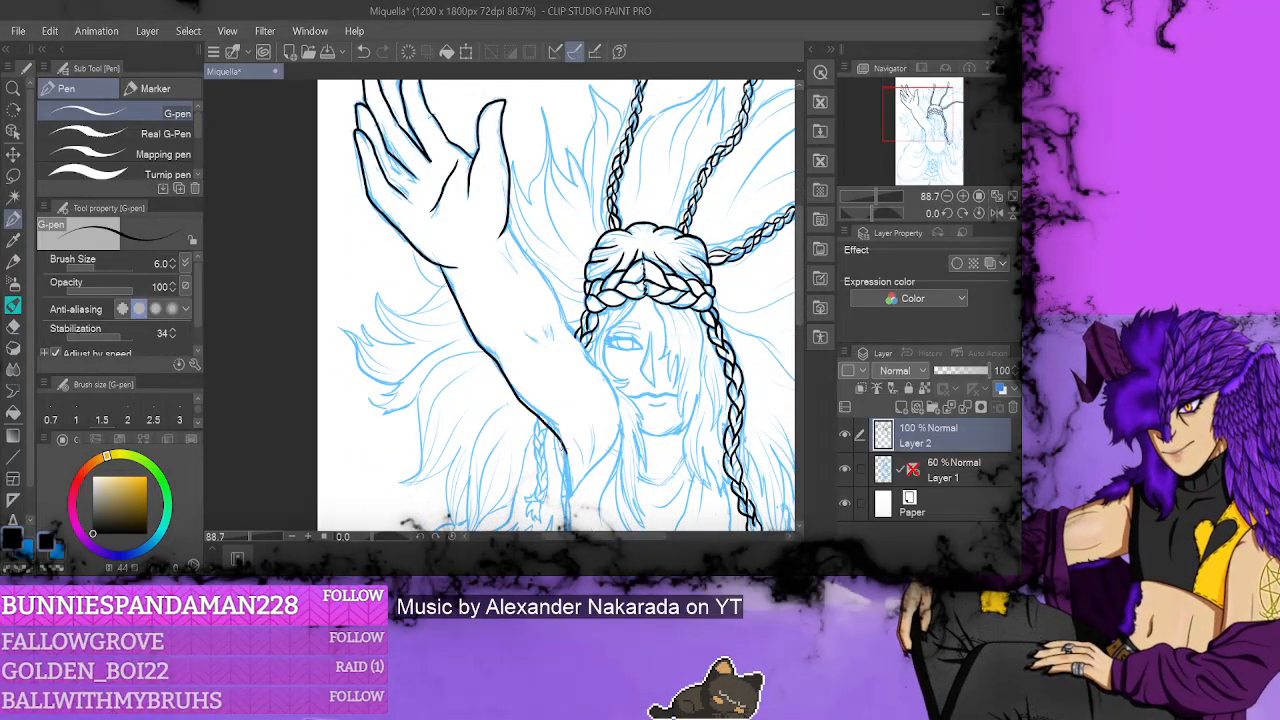
pyautogui.click(363, 51)
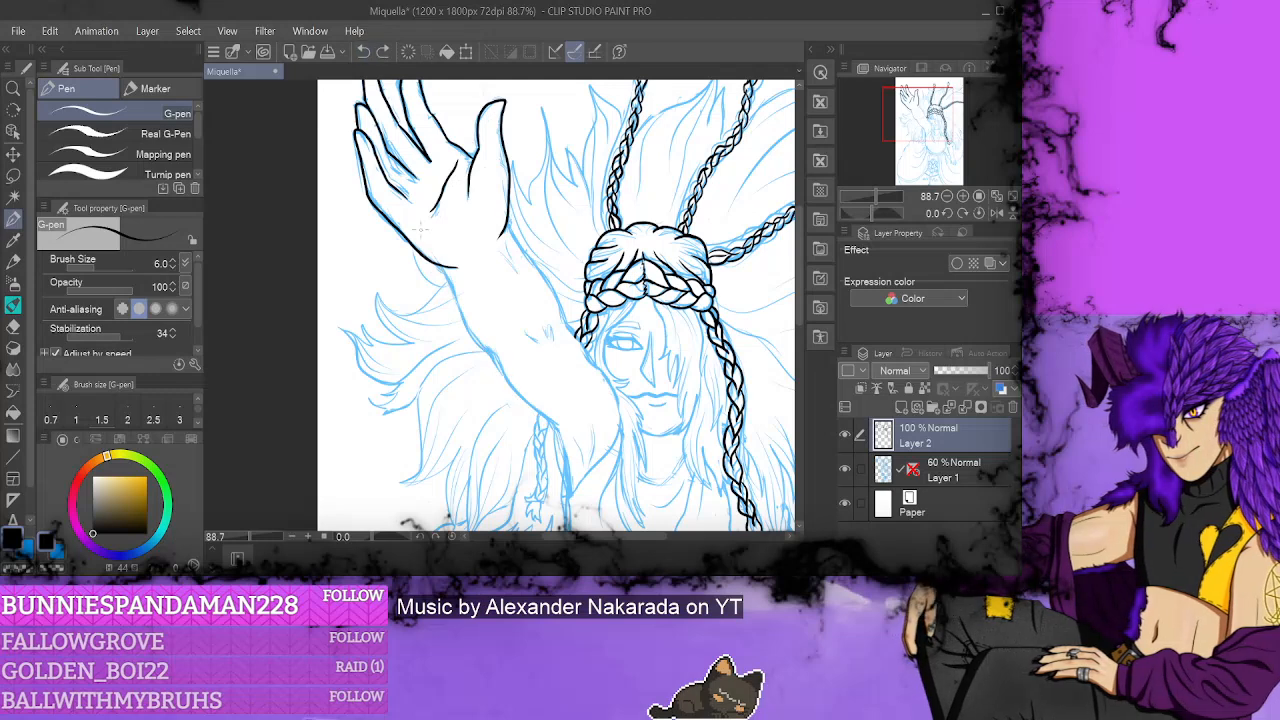
pyautogui.moveTo(446, 270)
pyautogui.mouseDown()
pyautogui.moveTo(474, 340)
pyautogui.moveTo(562, 440)
pyautogui.mouseUp()
pyautogui.moveTo(506, 218); pyautogui.dragTo(596, 362)
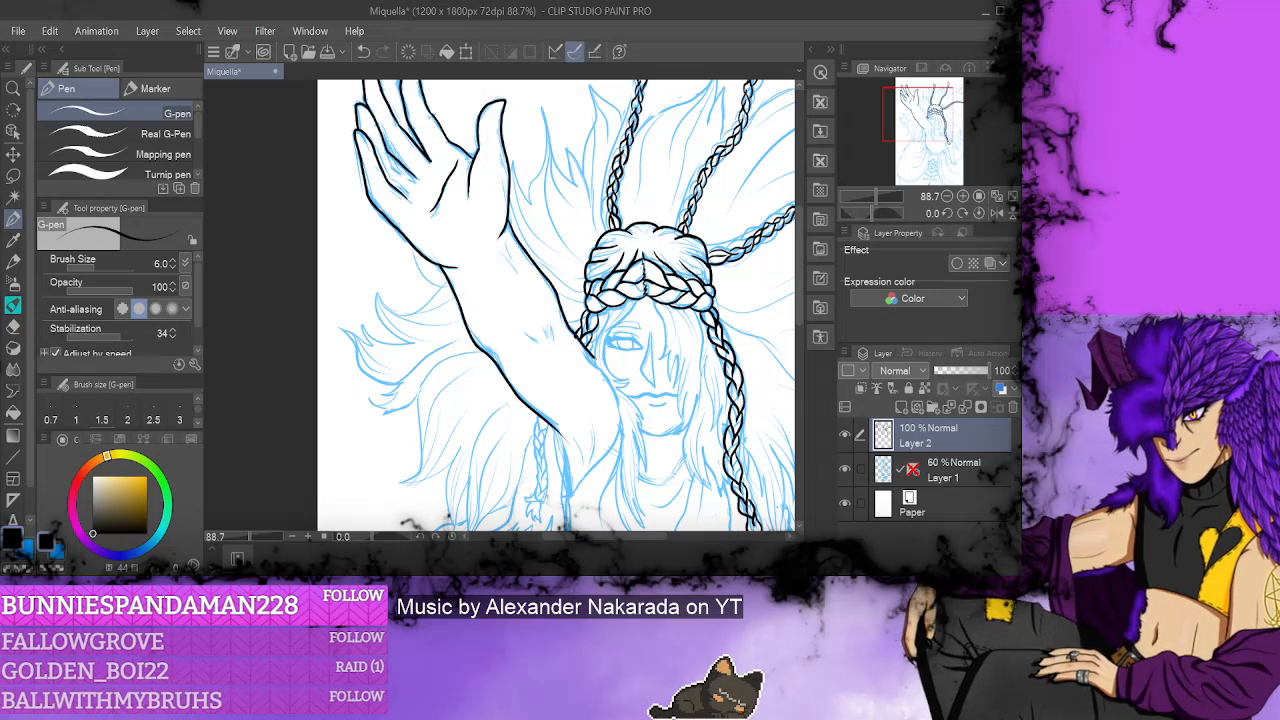
pyautogui.click(363, 51)
pyautogui.moveTo(522, 252); pyautogui.dragTo(618, 404)
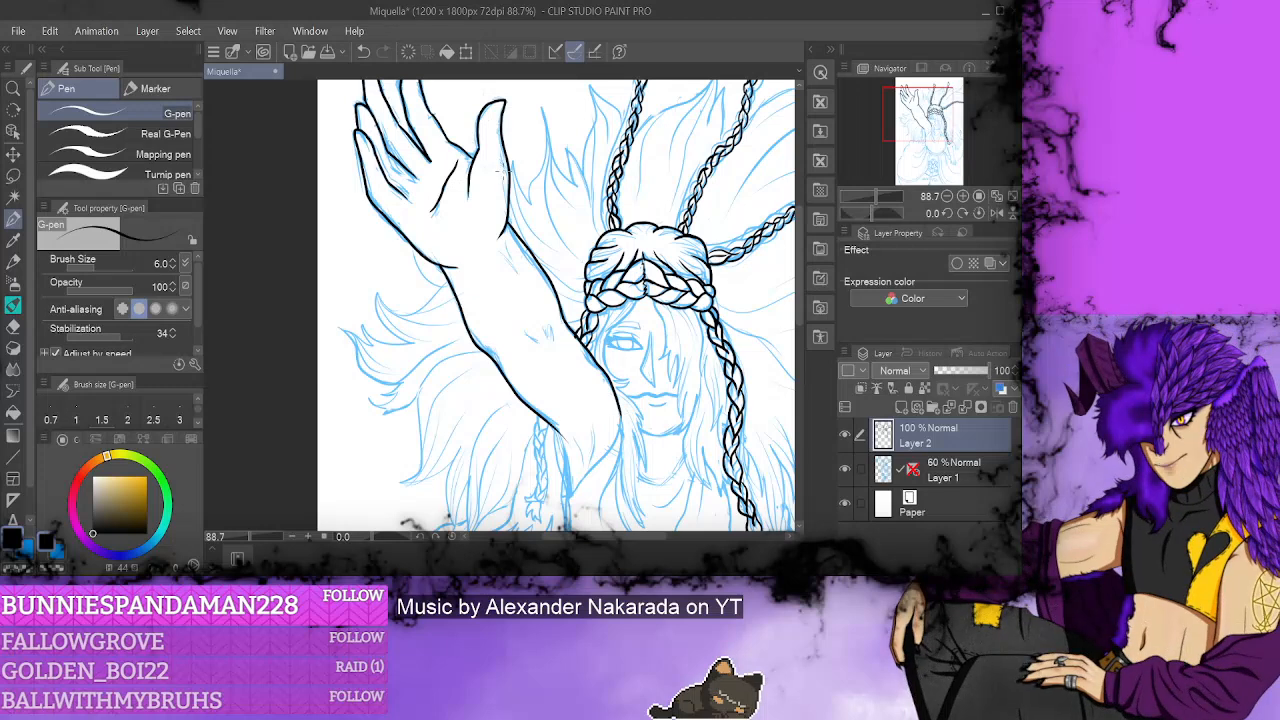
# - Ink the underside of the raised upper arm down to the armpit and add short crease lines inside the arm
pyautogui.press('e')
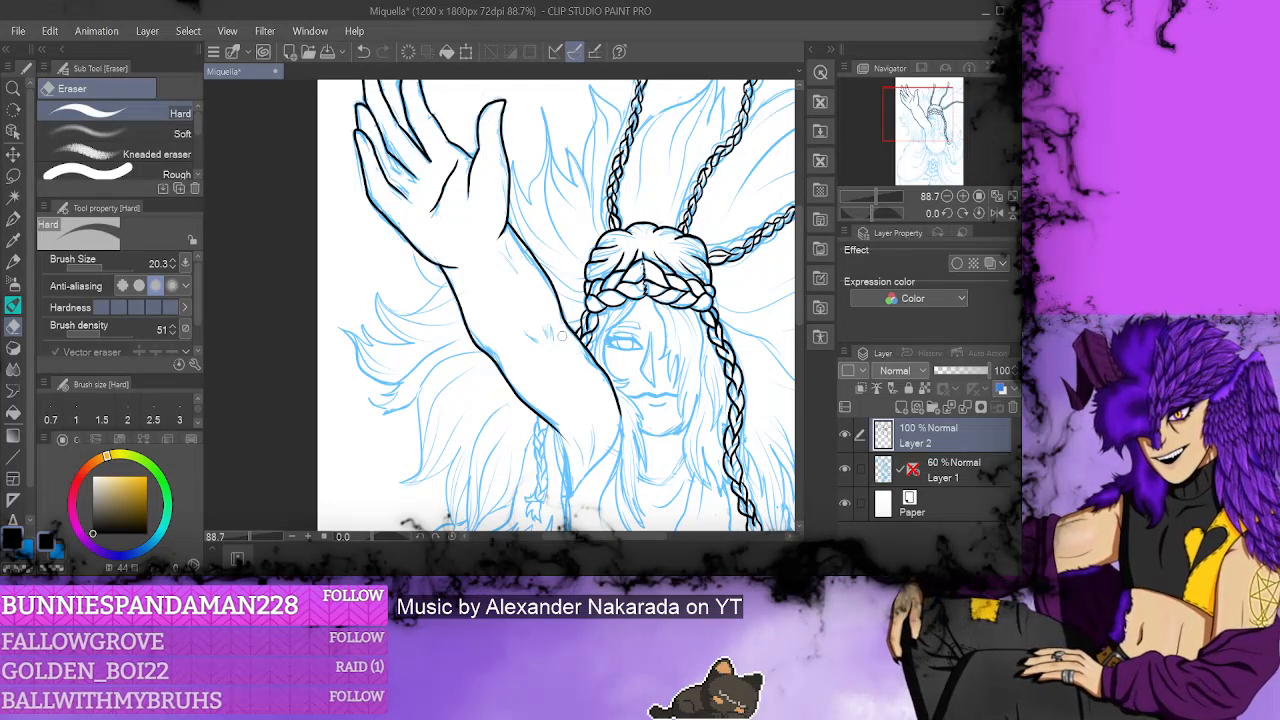
pyautogui.press('p')
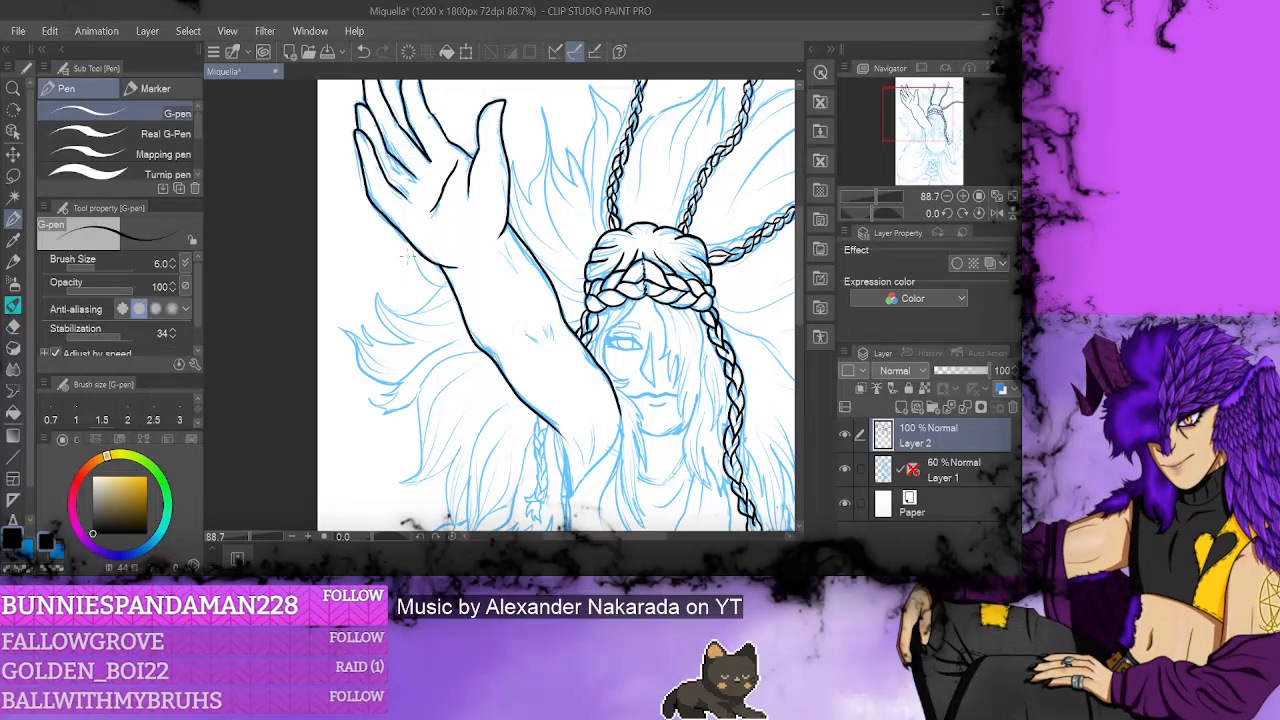
pyautogui.moveTo(800, 256); pyautogui.dragTo(800, 300)
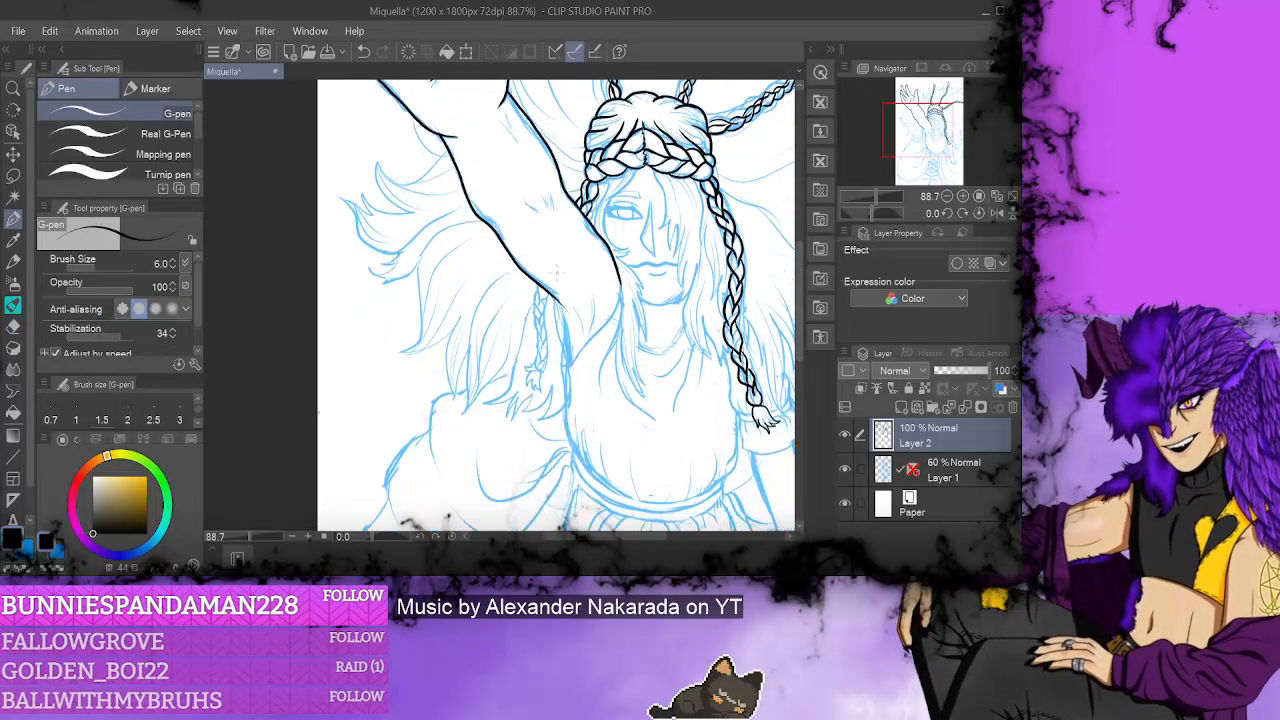
pyautogui.moveTo(543, 292); pyautogui.dragTo(572, 360)
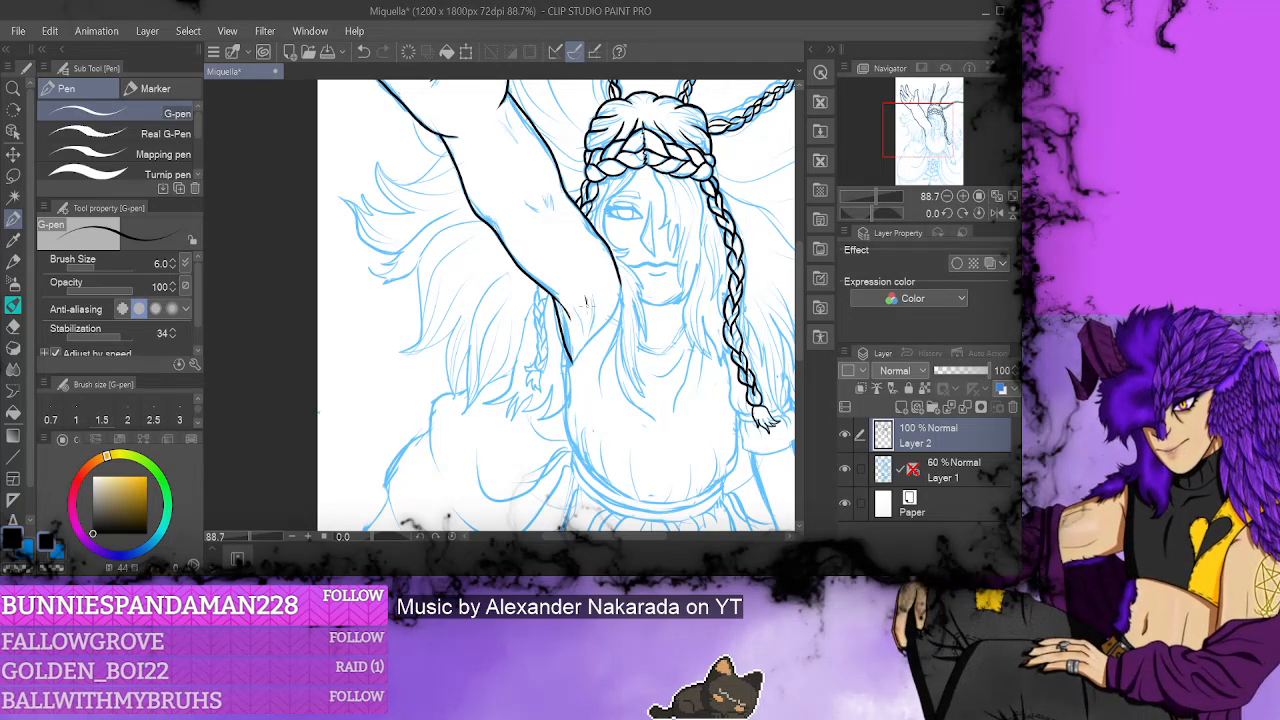
pyautogui.moveTo(585, 305)
pyautogui.mouseDown()
pyautogui.moveTo(592, 340)
pyautogui.moveTo(577, 333)
pyautogui.mouseUp()
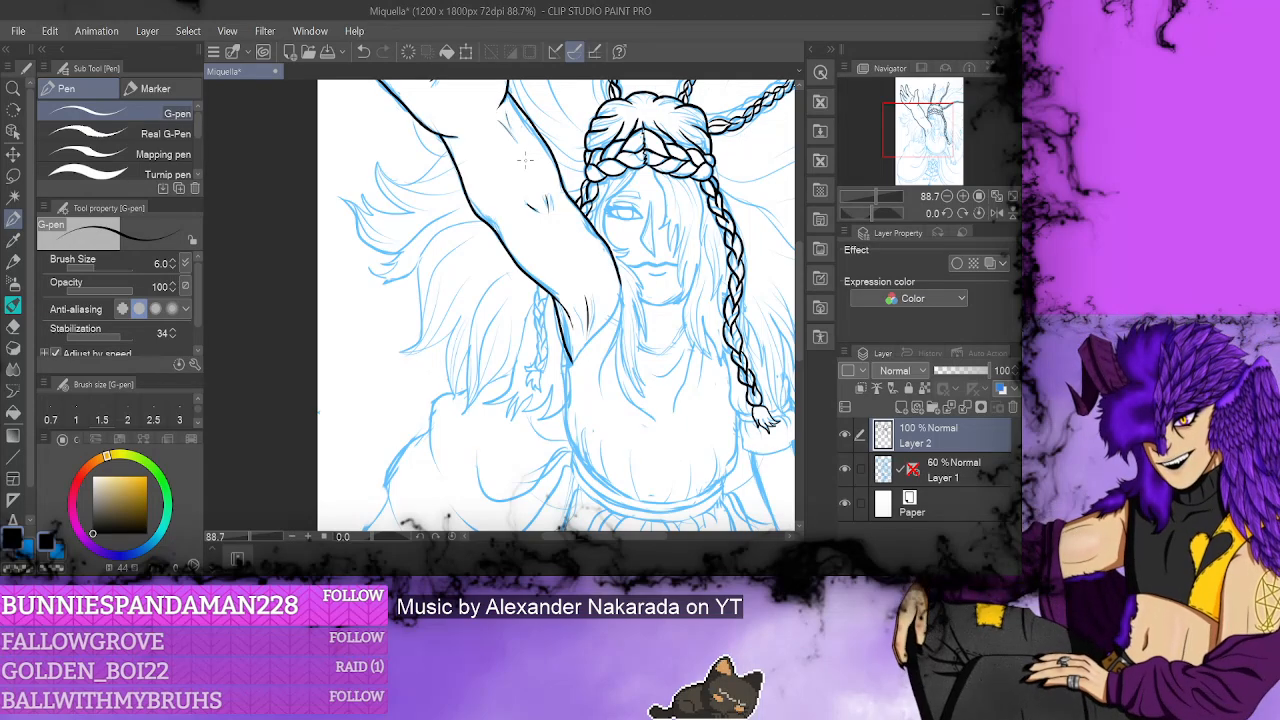
# - Ink the curve closing the raised arm at the shoulder, the side of the top, and its gathered folds along the waist
pyautogui.moveTo(575, 537); pyautogui.dragTo(590, 545)
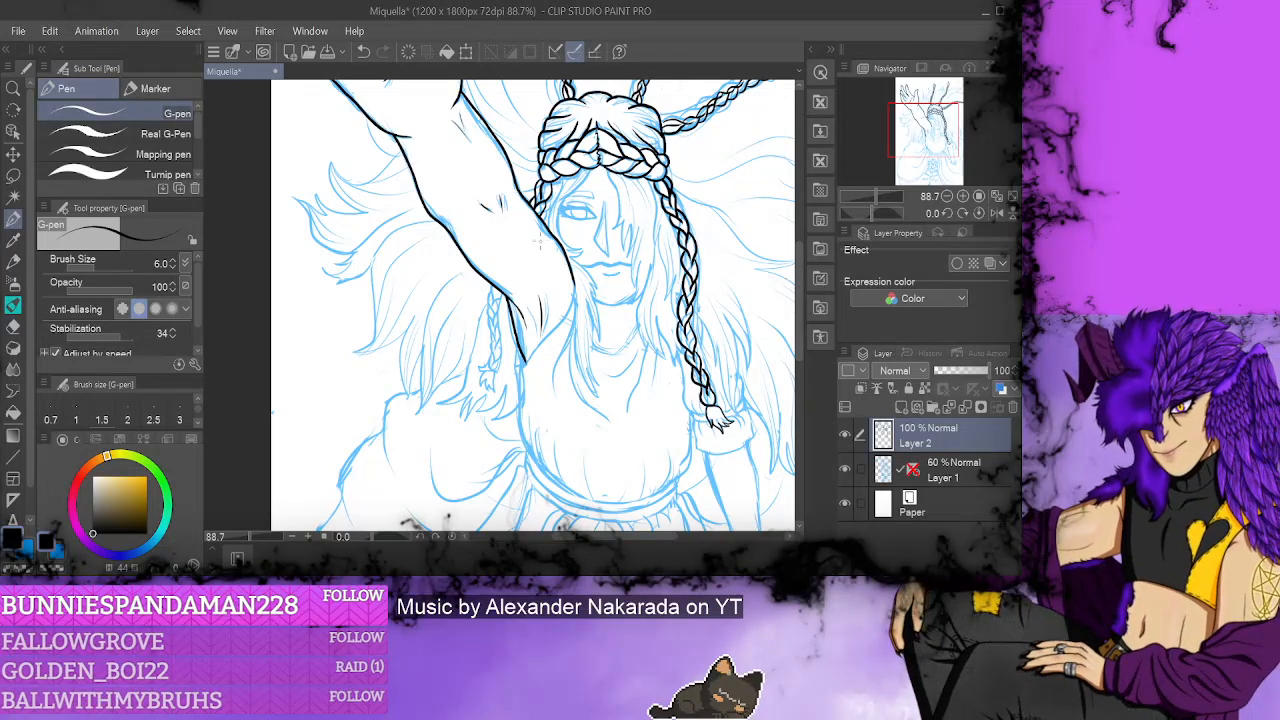
pyautogui.moveTo(573, 283); pyautogui.dragTo(516, 378)
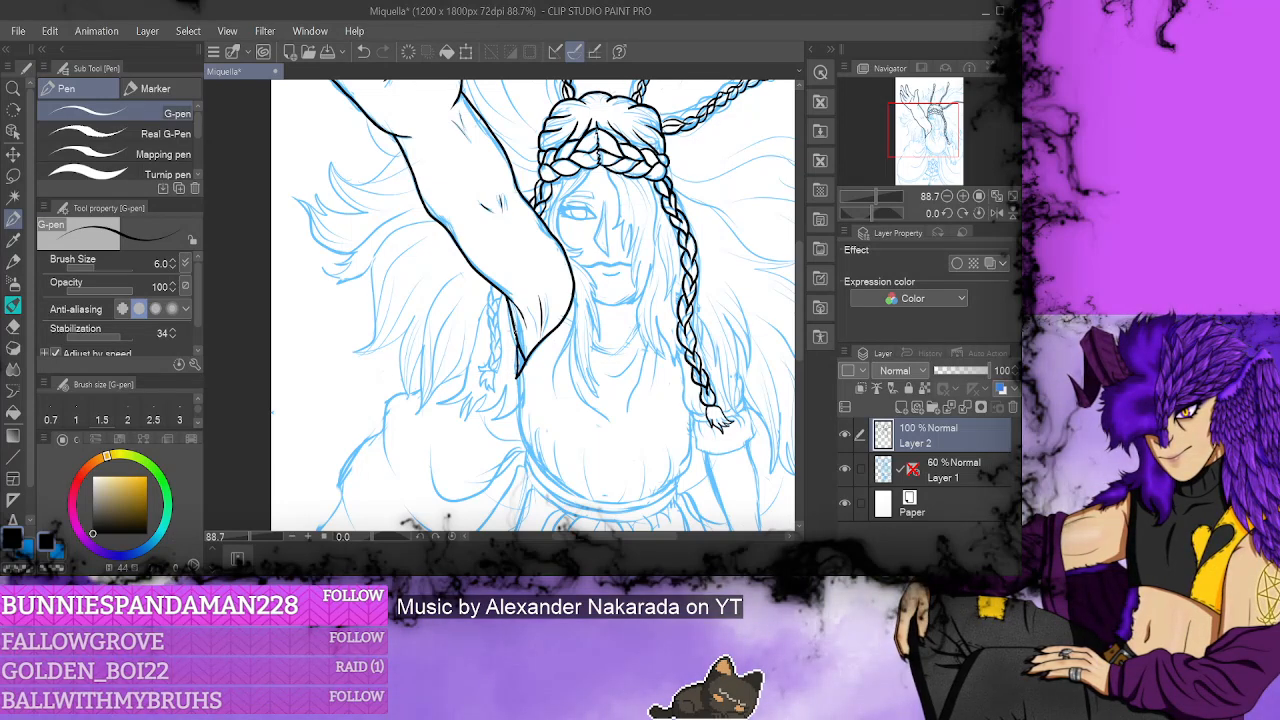
pyautogui.moveTo(516, 378)
pyautogui.mouseDown()
pyautogui.moveTo(517, 421)
pyautogui.moveTo(562, 487)
pyautogui.mouseUp()
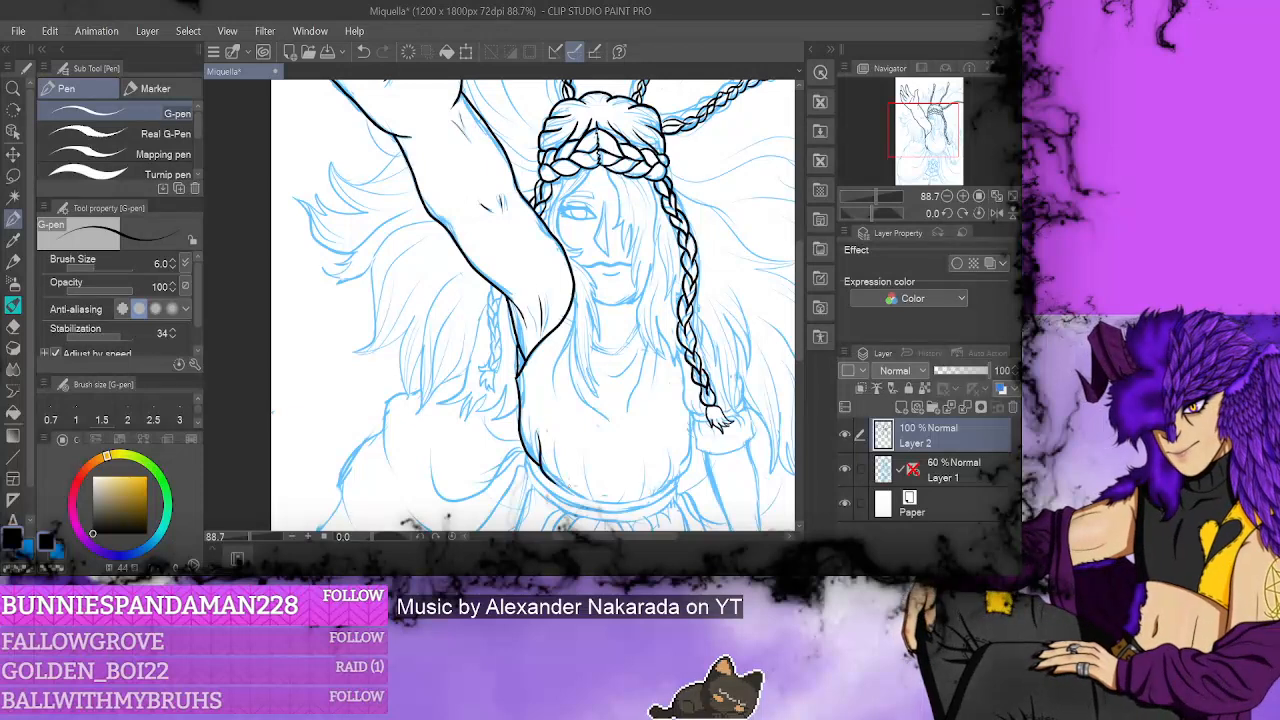
pyautogui.moveTo(555, 442)
pyautogui.mouseDown()
pyautogui.moveTo(568, 492)
pyautogui.moveTo(593, 506)
pyautogui.moveTo(630, 493)
pyautogui.moveTo(638, 506)
pyautogui.mouseUp()
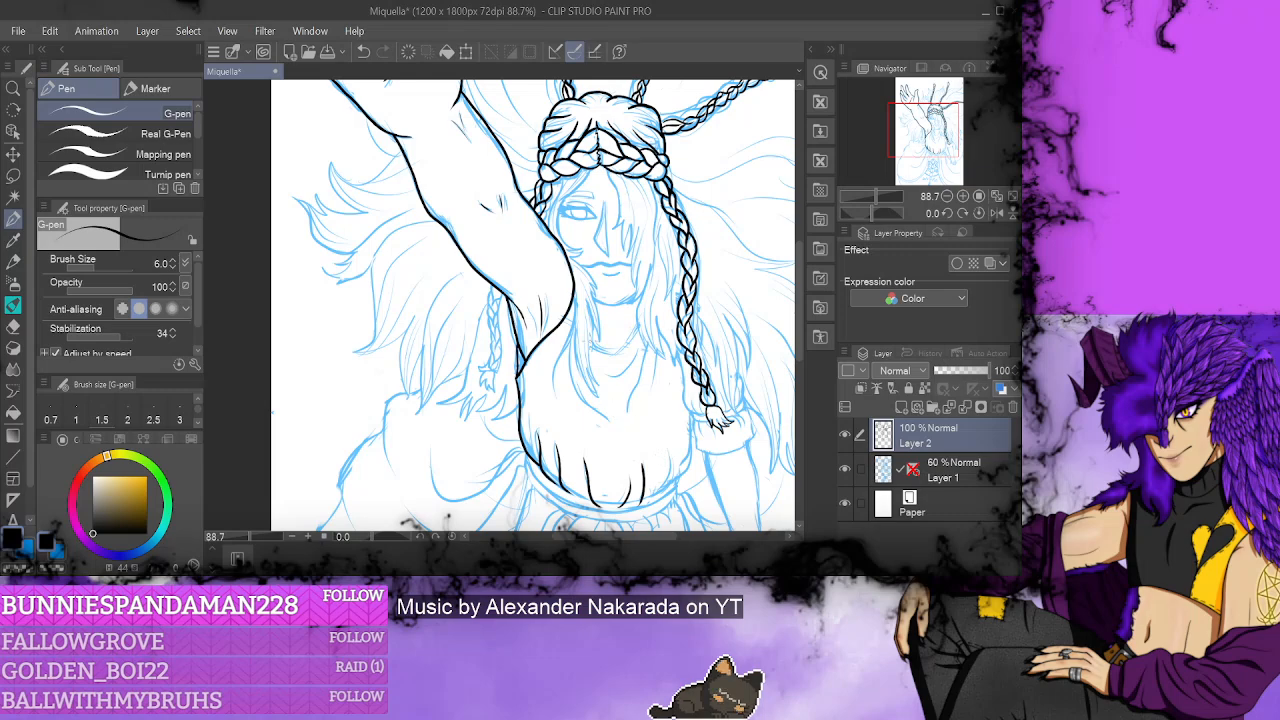
# - Ink the short clothing line beside the lower end of the long hanging braid, redrawing its end near the braid's tip
pyautogui.scroll(-1, 533, 305)
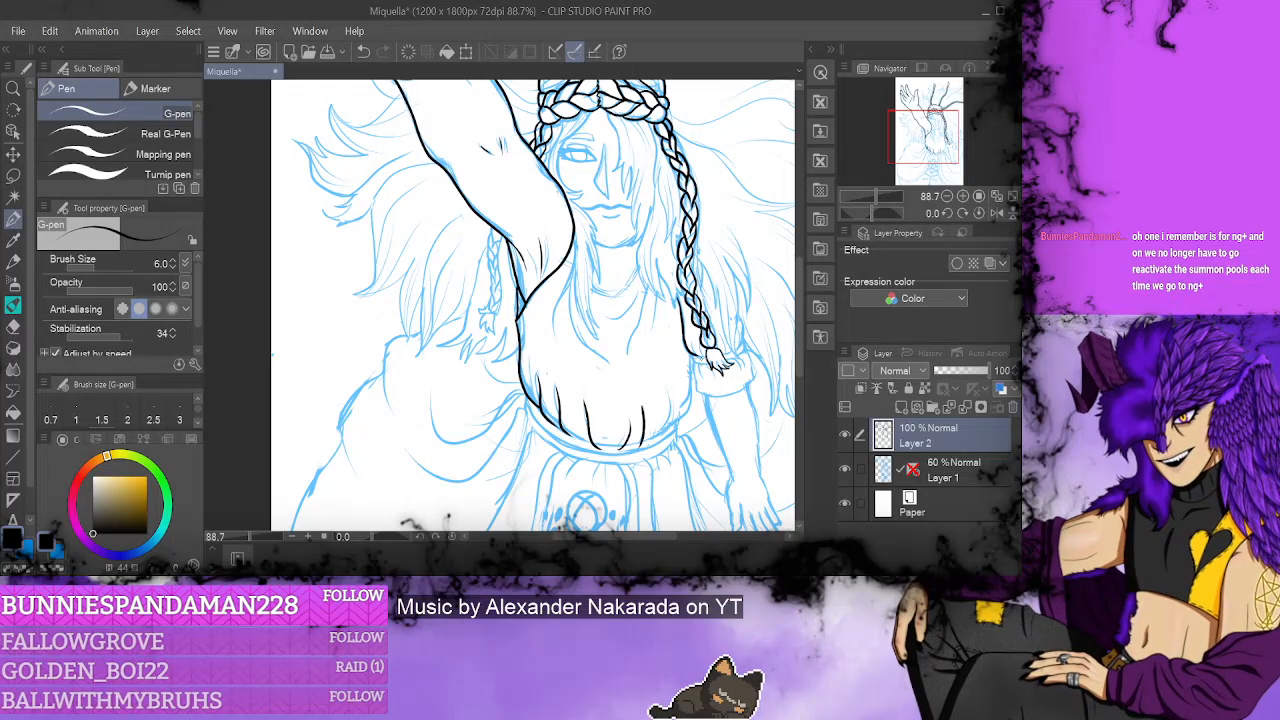
pyautogui.moveTo(686, 344); pyautogui.dragTo(708, 364)
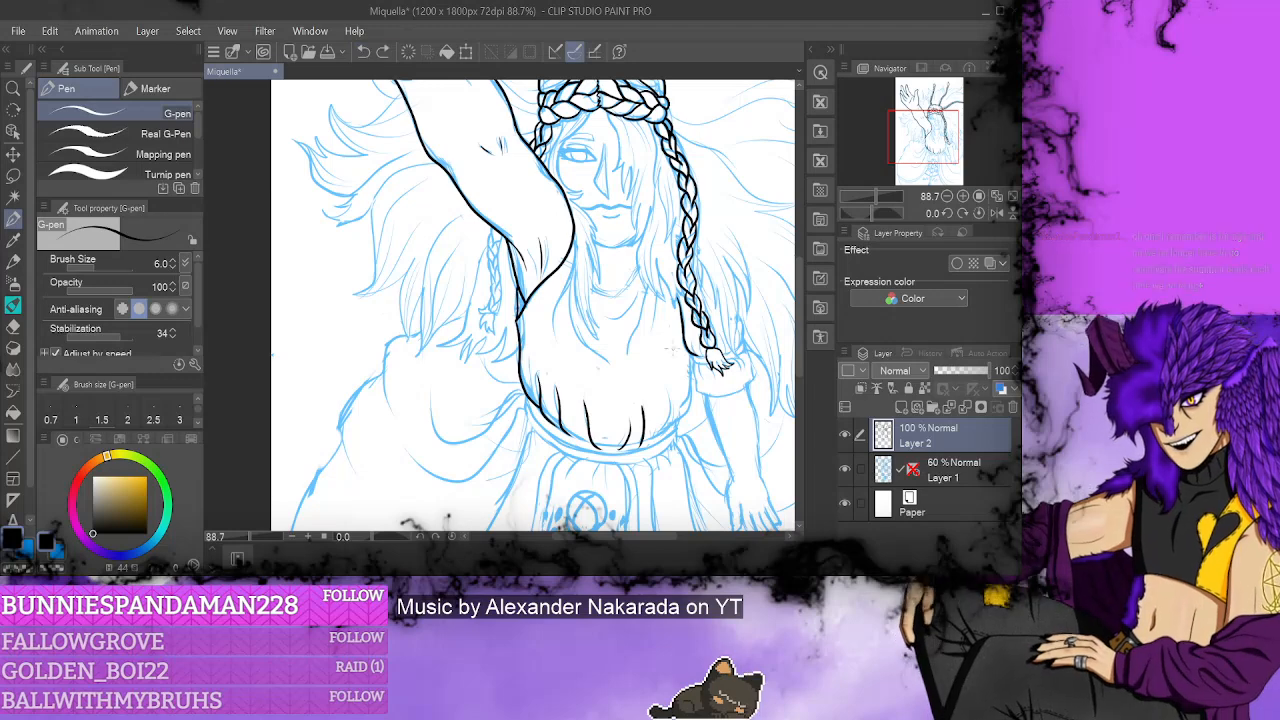
pyautogui.click(382, 51)
pyautogui.click(382, 51)
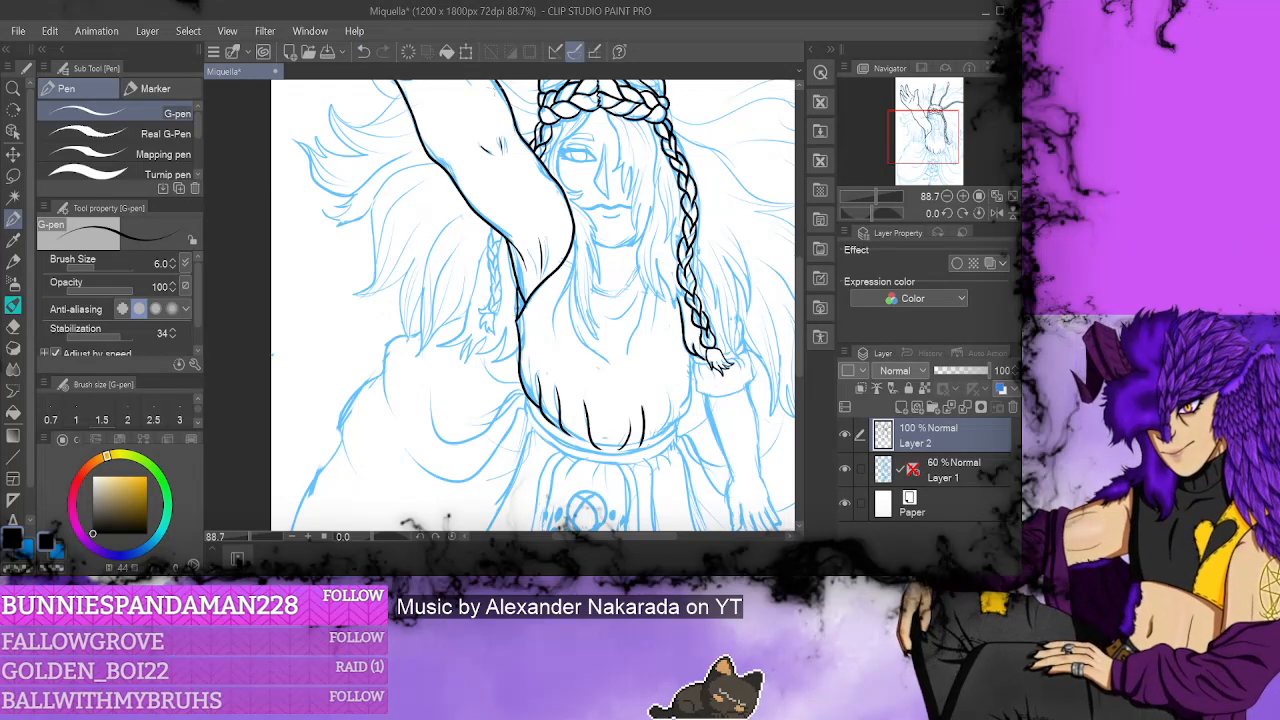
pyautogui.click(363, 51)
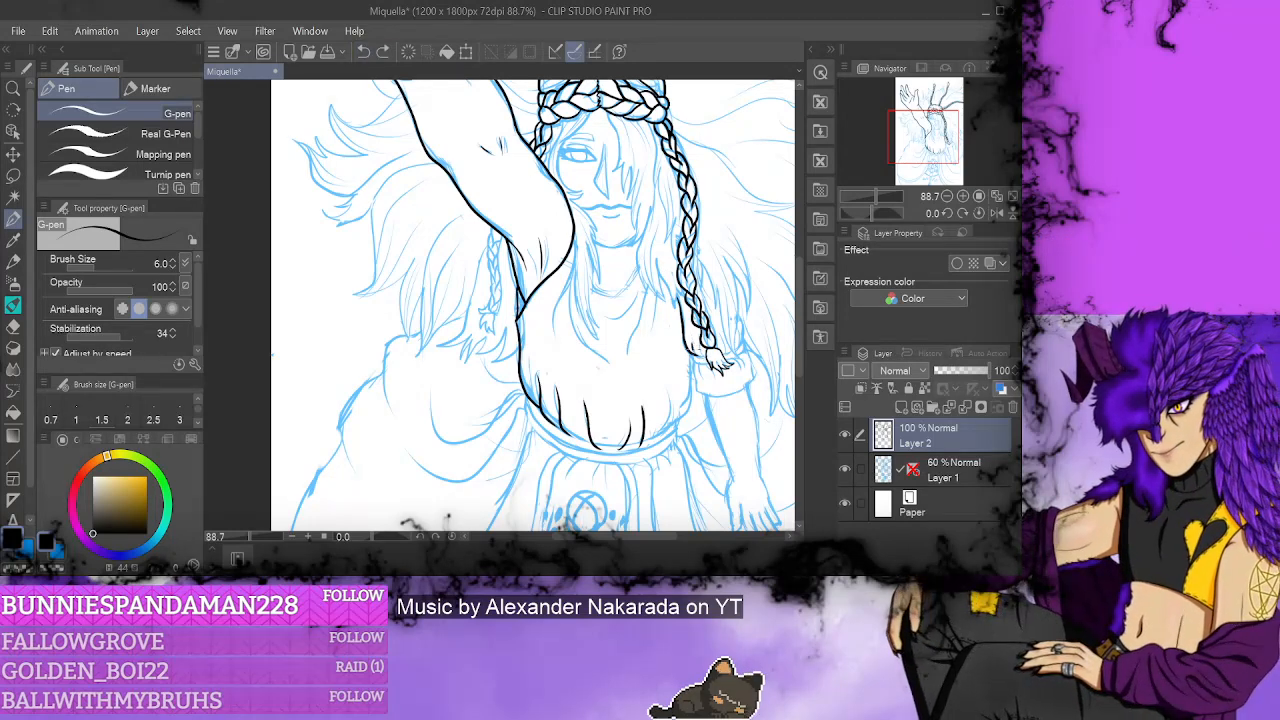
pyautogui.moveTo(692, 350); pyautogui.dragTo(708, 358)
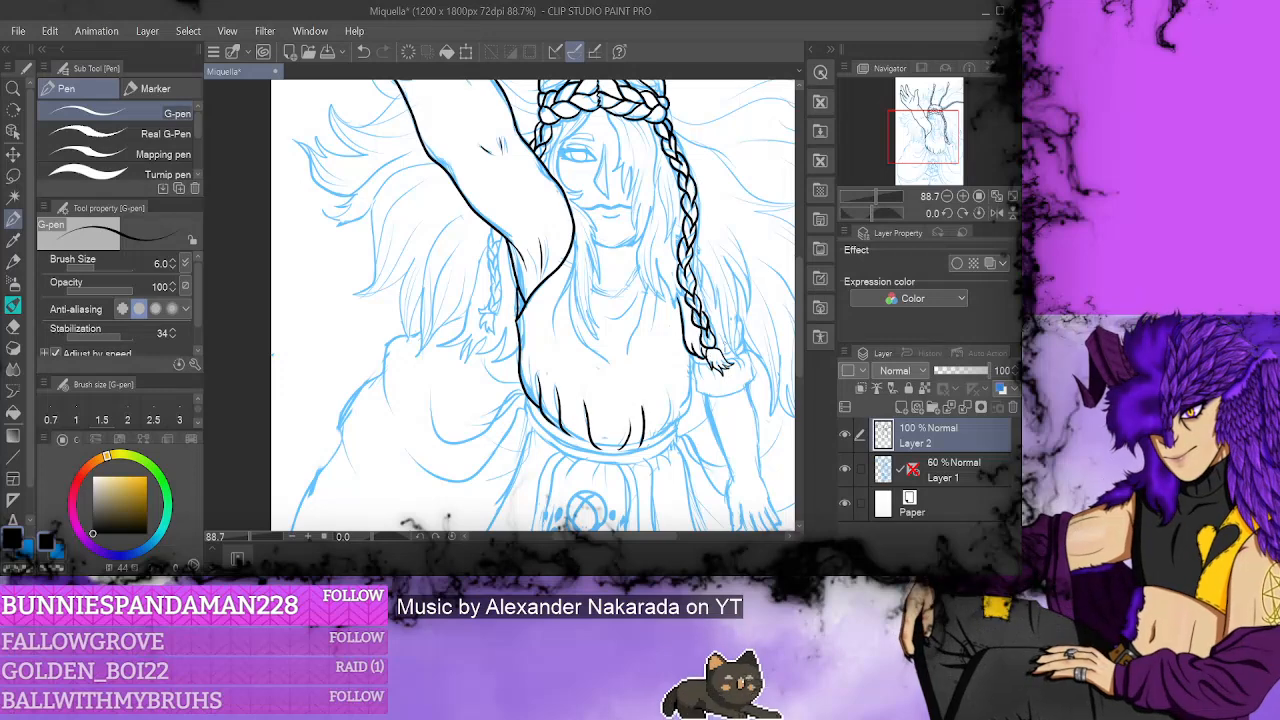
# - Erase the last inked fold line at the waist of the top, on the side nearer the hanging braid
pyautogui.scroll(-1, 800, 278)
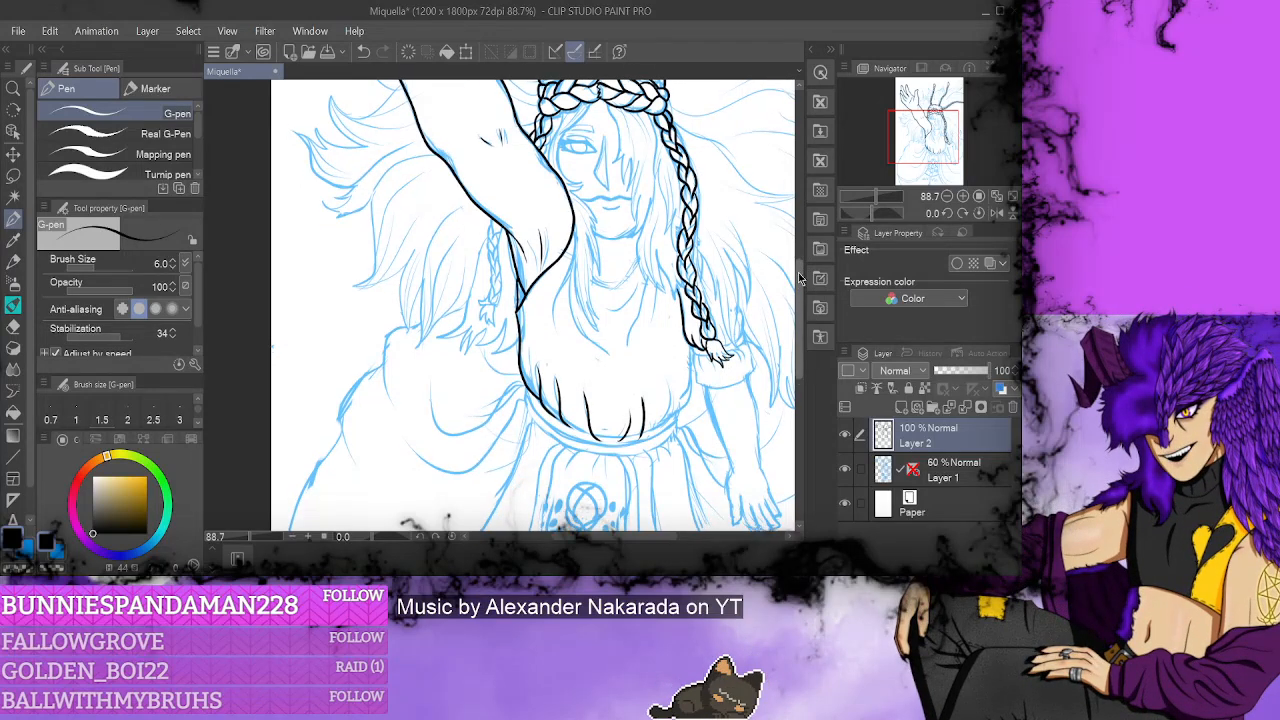
pyautogui.scroll(-1, 800, 278)
pyautogui.moveTo(588, 537); pyautogui.dragTo(613, 537)
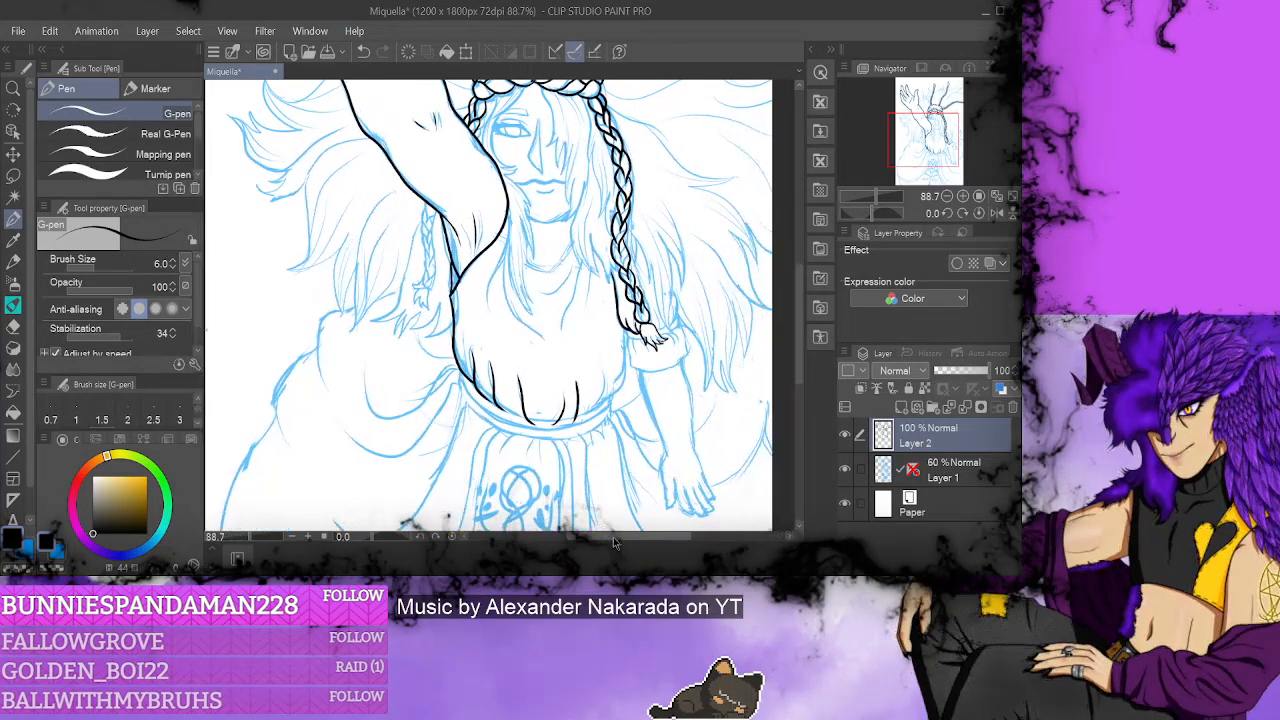
pyautogui.press('e')
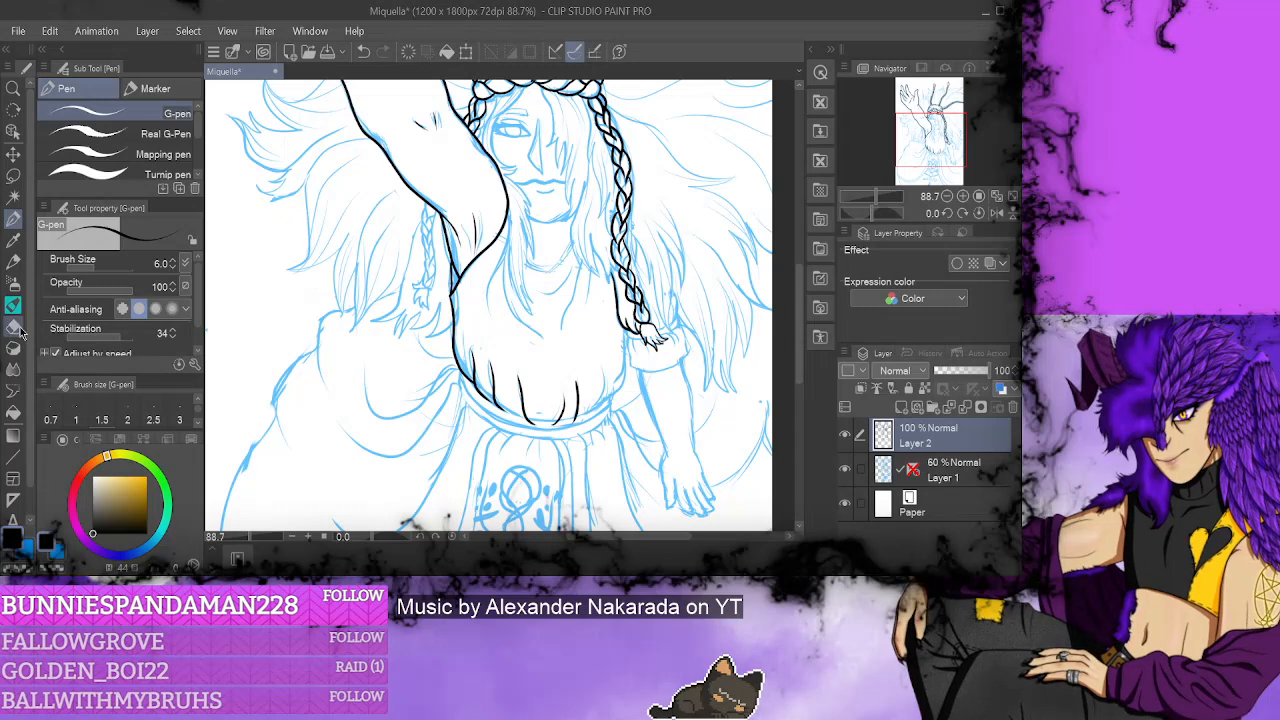
pyautogui.moveTo(582, 374); pyautogui.dragTo(577, 425)
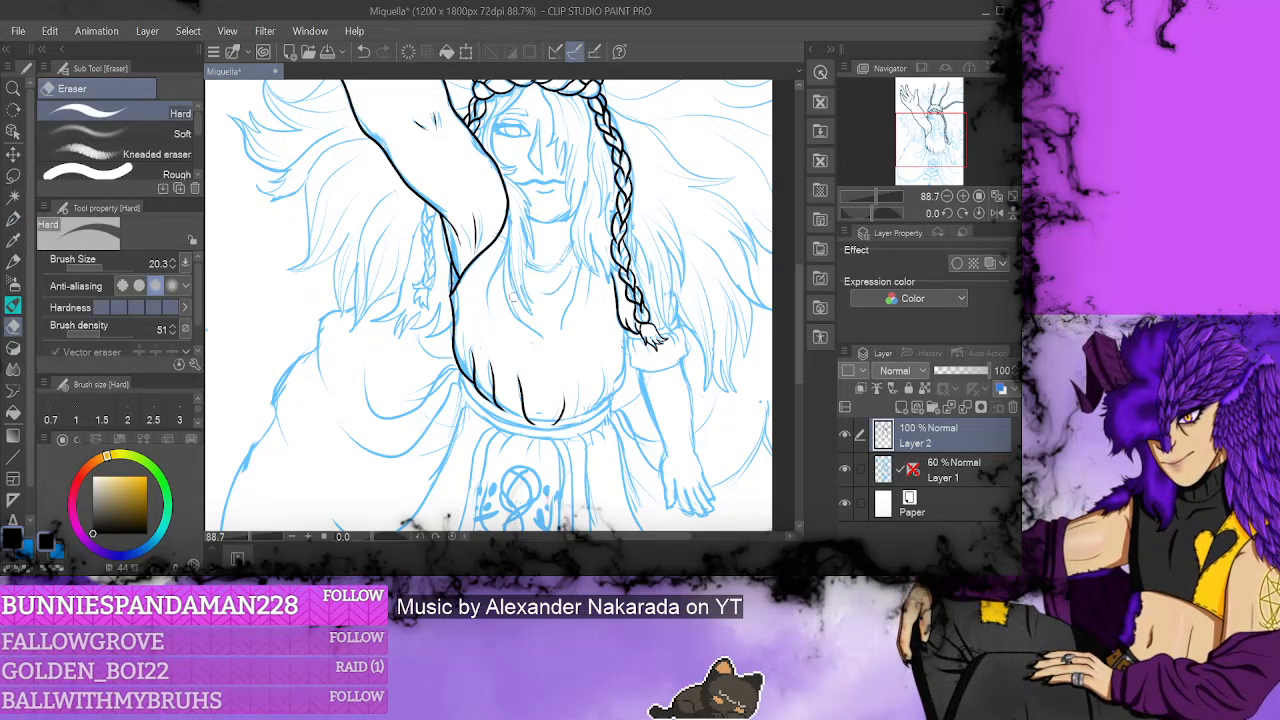
# - Ink the missing gathered fold lines along the waist of the top on the braid side, redrawing the outermost one
pyautogui.click(14, 217)
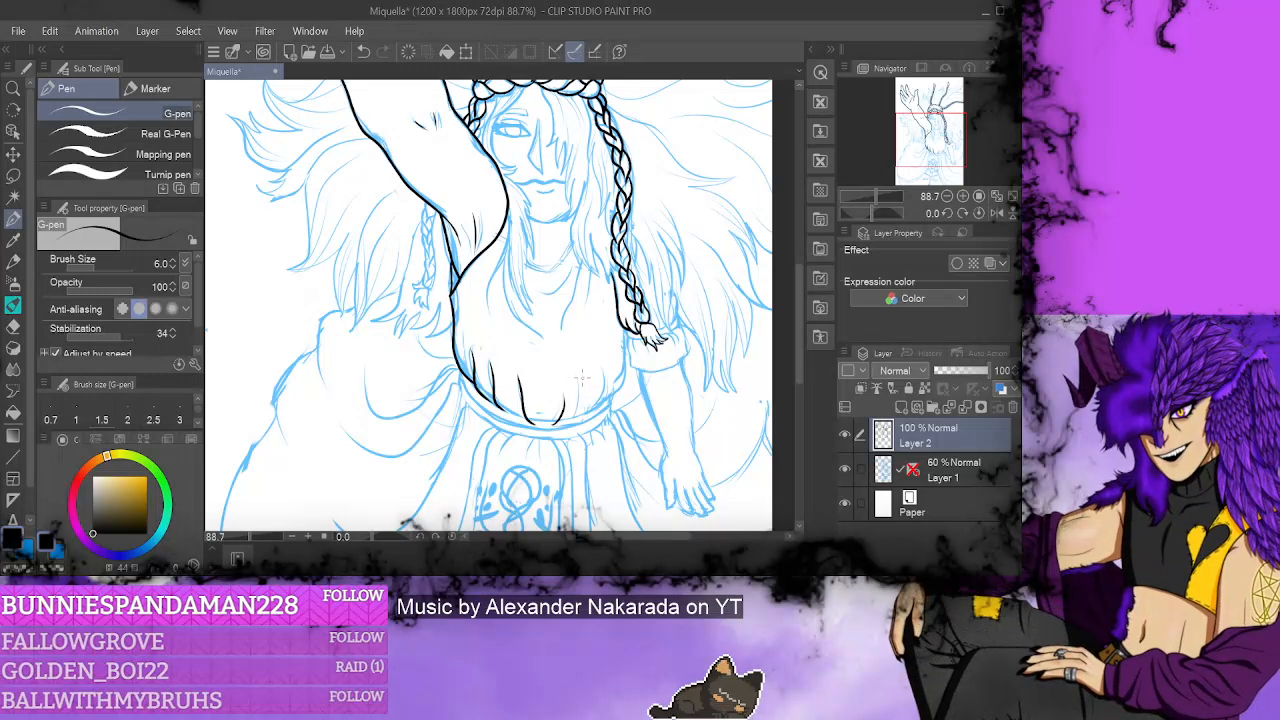
pyautogui.moveTo(584, 390); pyautogui.dragTo(579, 422)
pyautogui.moveTo(606, 368); pyautogui.dragTo(601, 409)
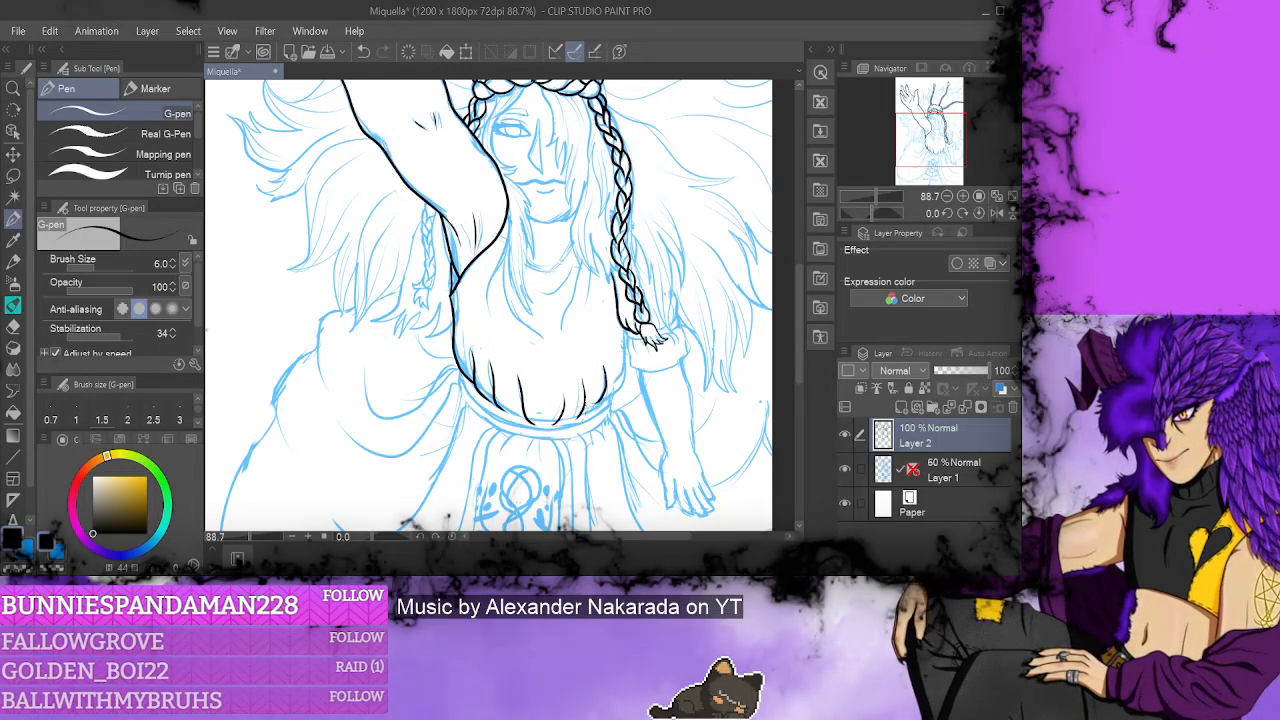
pyautogui.click(363, 51)
pyautogui.moveTo(604, 364); pyautogui.dragTo(598, 408)
# - Ink the side edge of the top below the hanging braid and close its curved lower hem along the waist
pyautogui.moveTo(624, 350)
pyautogui.mouseDown()
pyautogui.moveTo(620, 390)
pyautogui.moveTo(590, 404)
pyautogui.moveTo(520, 300)
pyautogui.moveTo(430, 204)
pyautogui.mouseUp()
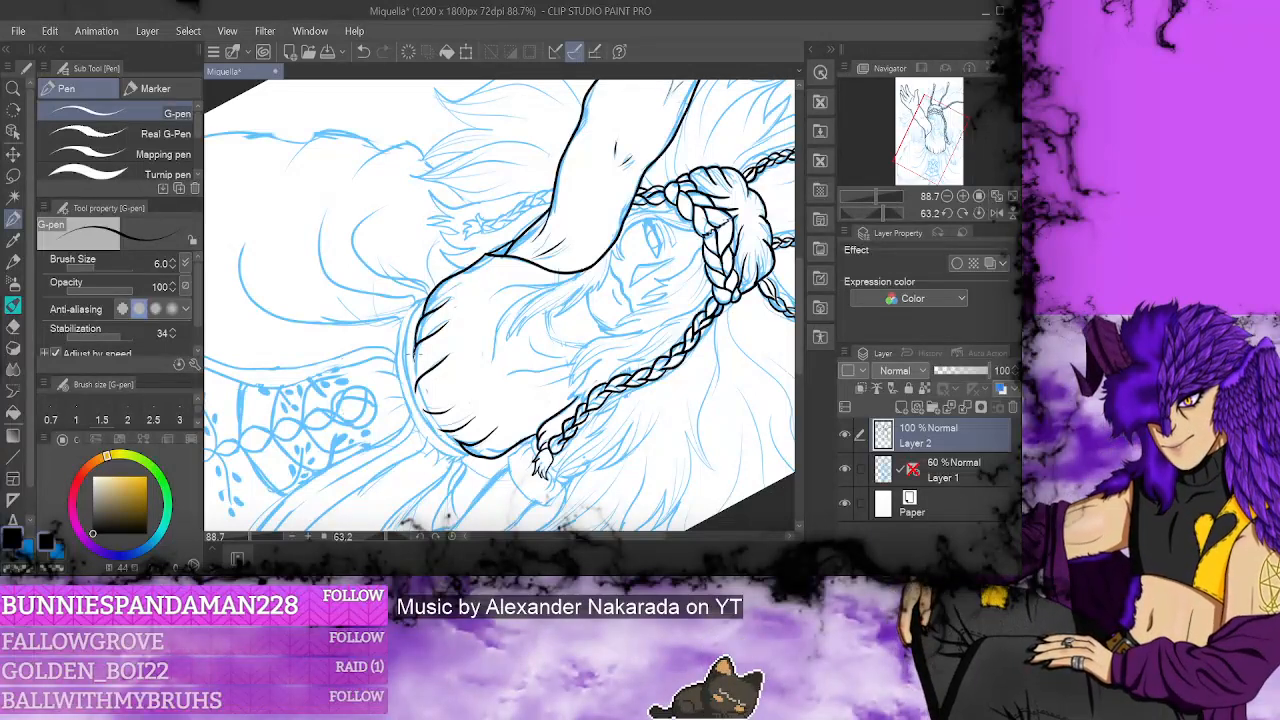
pyautogui.moveTo(416, 348)
pyautogui.mouseDown()
pyautogui.moveTo(413, 380)
pyautogui.moveTo(463, 433)
pyautogui.moveTo(451, 435)
pyautogui.mouseUp()
pyautogui.hotkey('ctrl', 'z')
pyautogui.hotkey('ctrl', 'z')
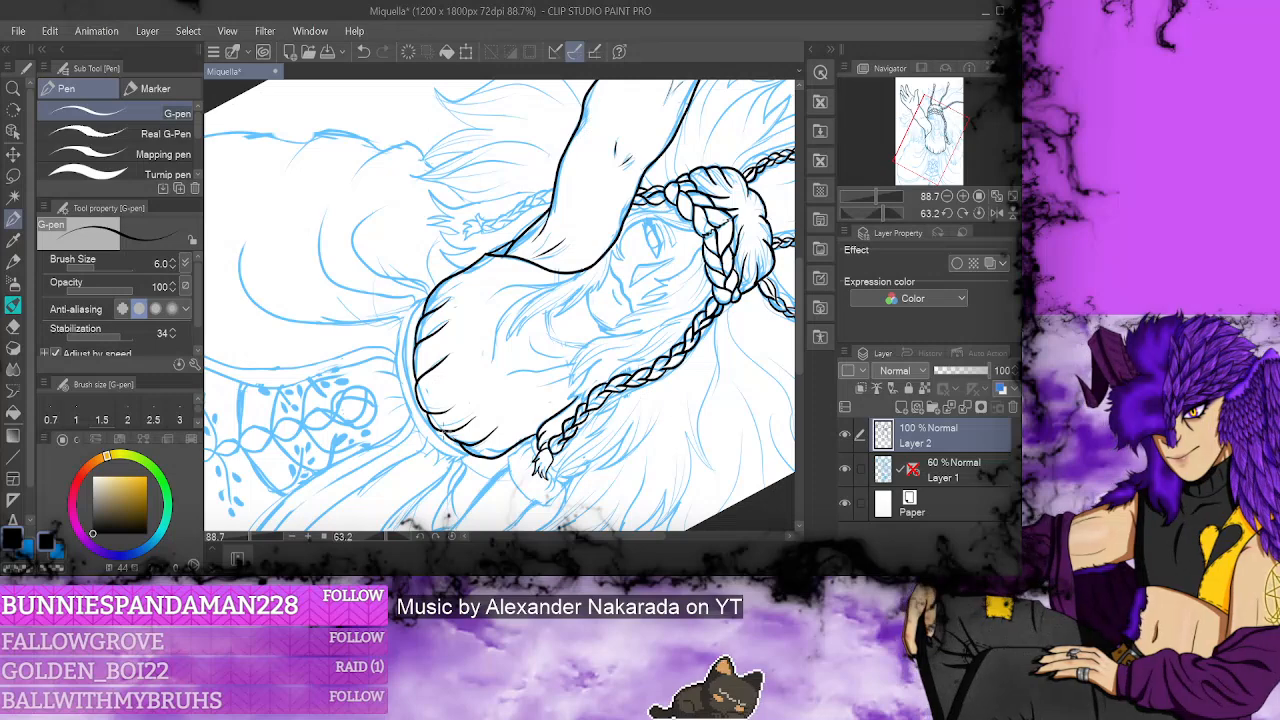
pyautogui.click(436, 536)
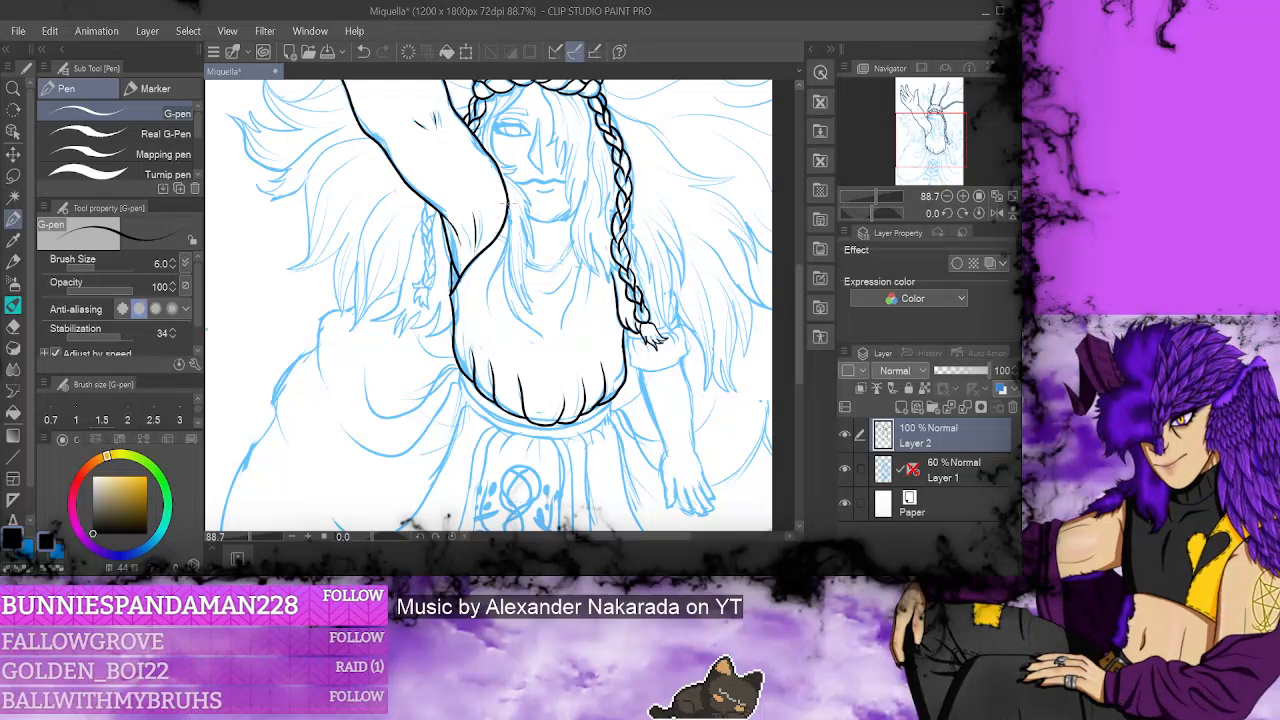
# - Ink the long curve from the raised shoulder onto the chest and the curved fabric folds across the front of the top
pyautogui.moveTo(505, 216); pyautogui.dragTo(488, 312)
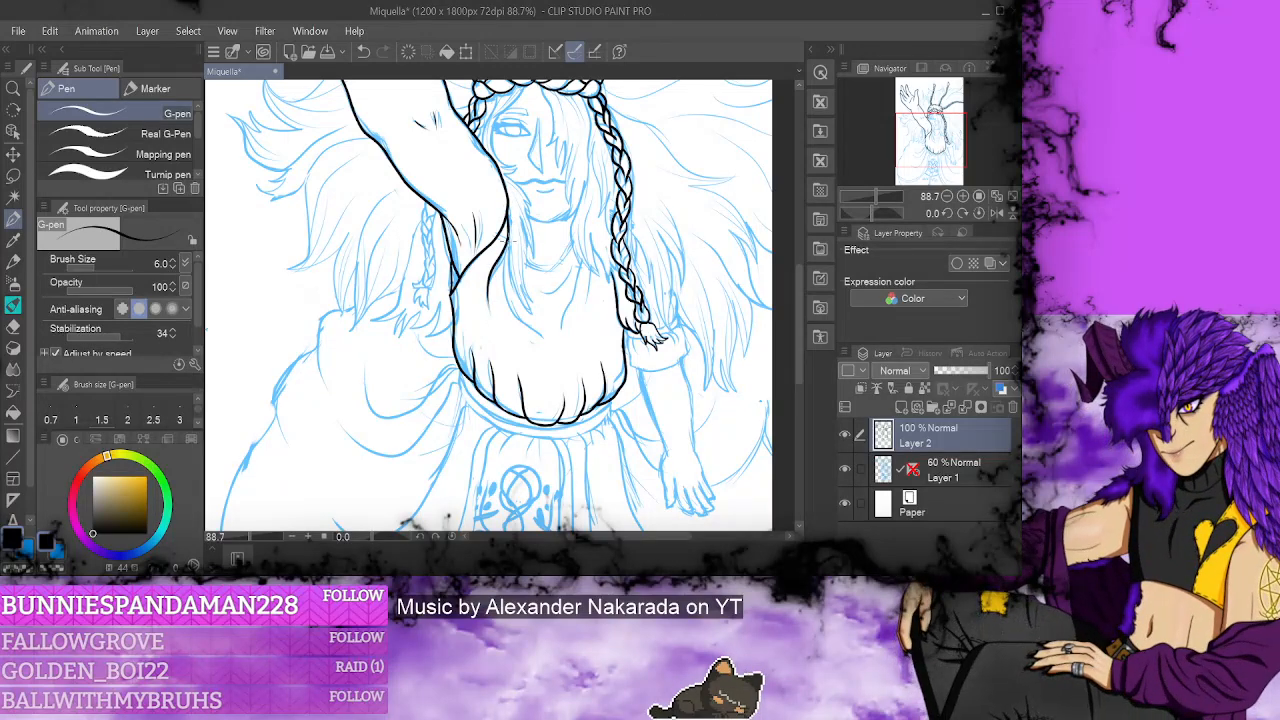
pyautogui.moveTo(515, 241)
pyautogui.mouseDown()
pyautogui.moveTo(532, 328)
pyautogui.moveTo(565, 285)
pyautogui.moveTo(565, 326)
pyautogui.mouseUp()
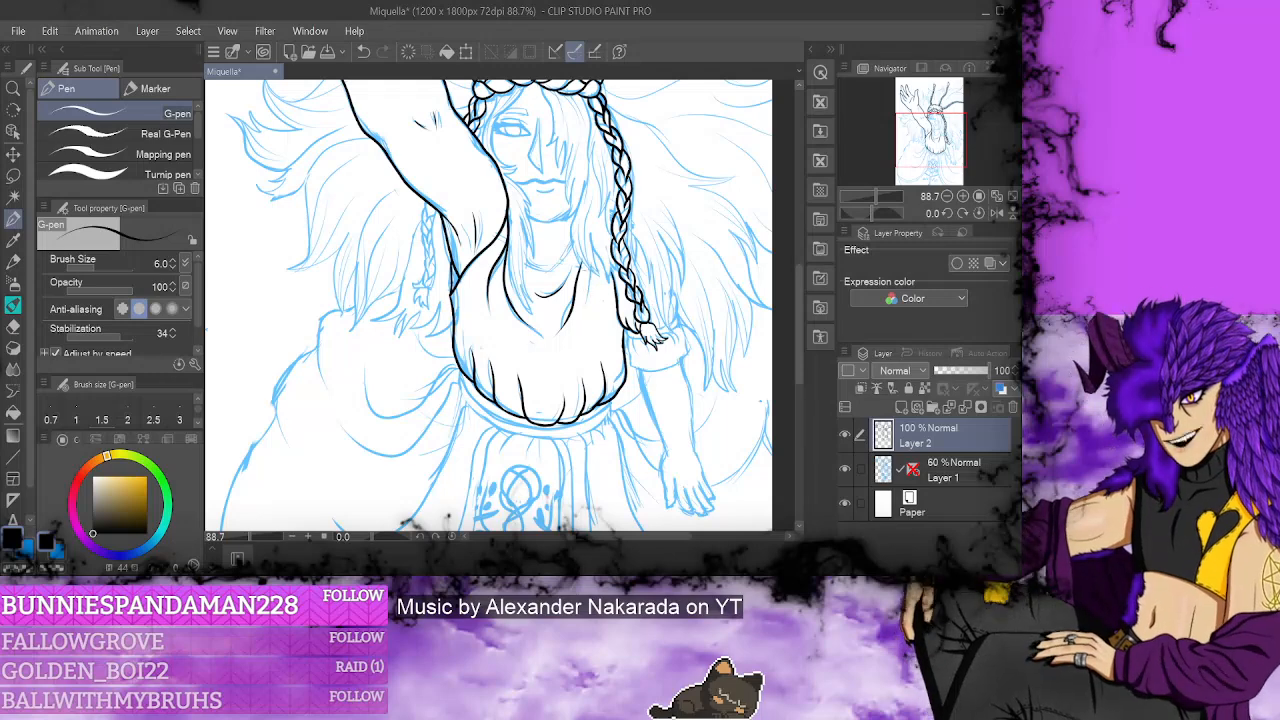
pyautogui.moveTo(598, 268); pyautogui.dragTo(580, 325)
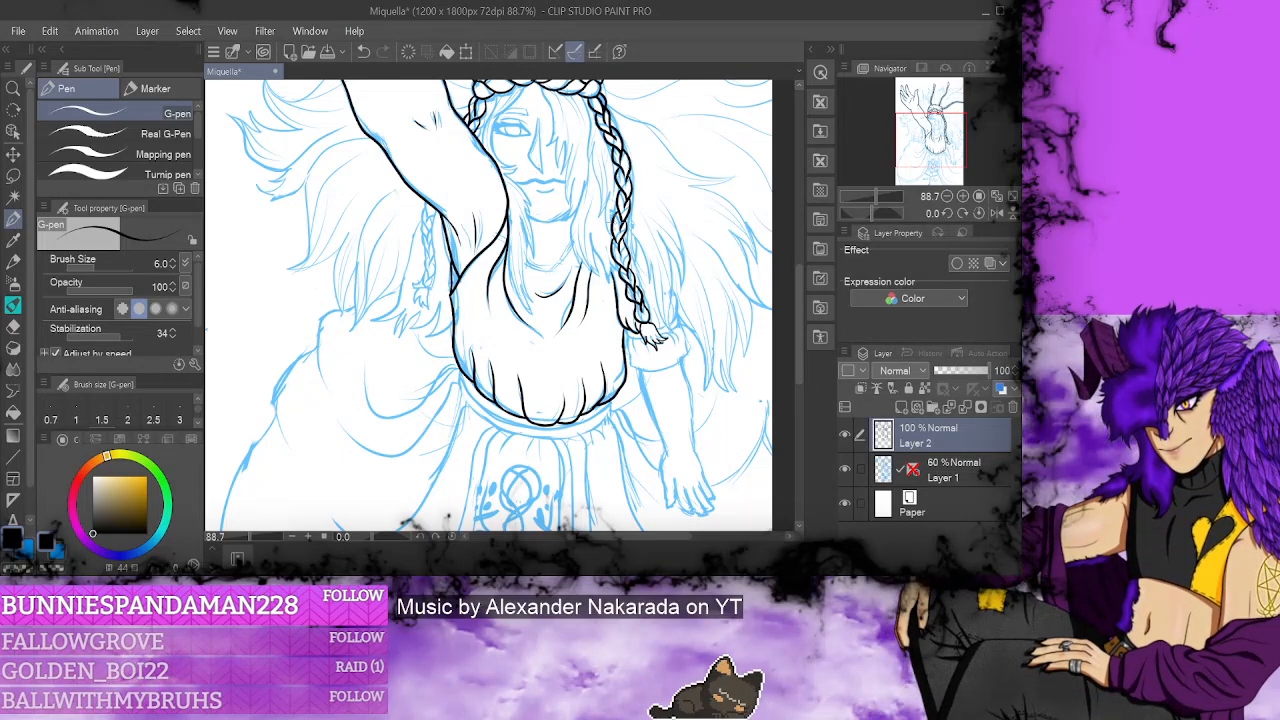
# - Ink the loose hair locks framing and crossing the face, from the braided crown down over the chest
pyautogui.moveTo(796, 290); pyautogui.dragTo(799, 265)
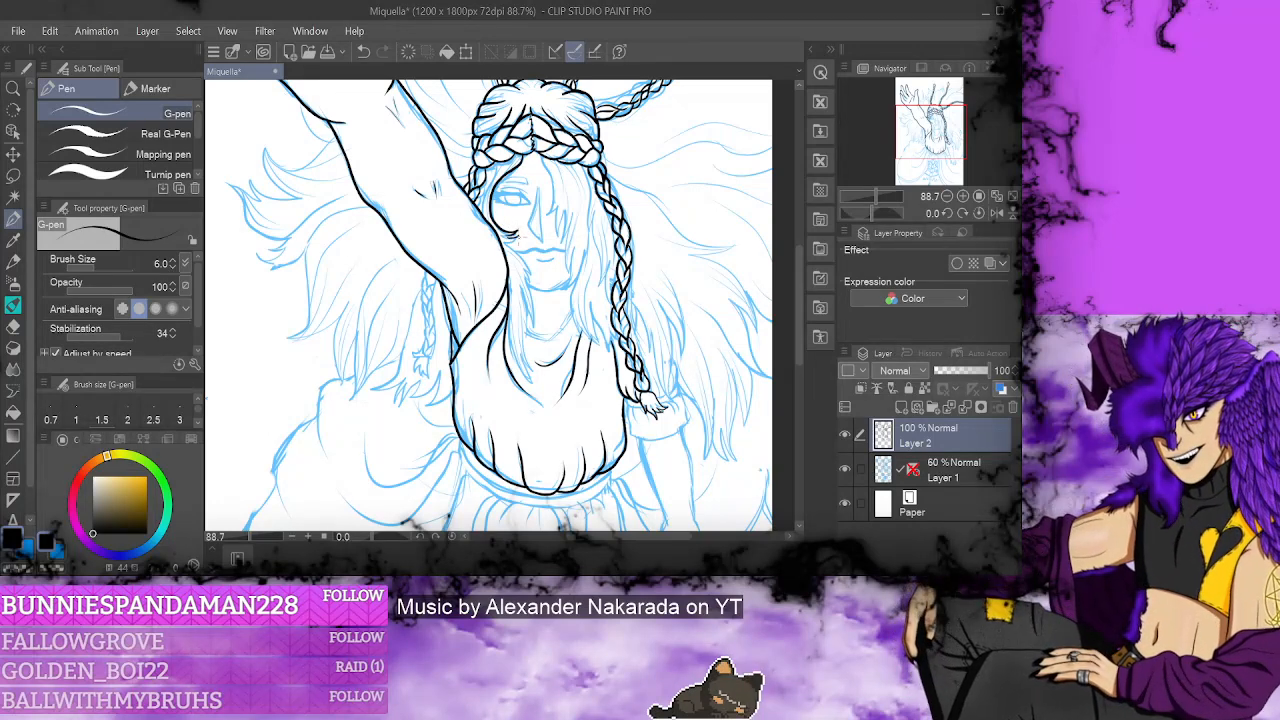
pyautogui.moveTo(512, 246); pyautogui.dragTo(556, 396)
pyautogui.moveTo(530, 340); pyautogui.dragTo(512, 384)
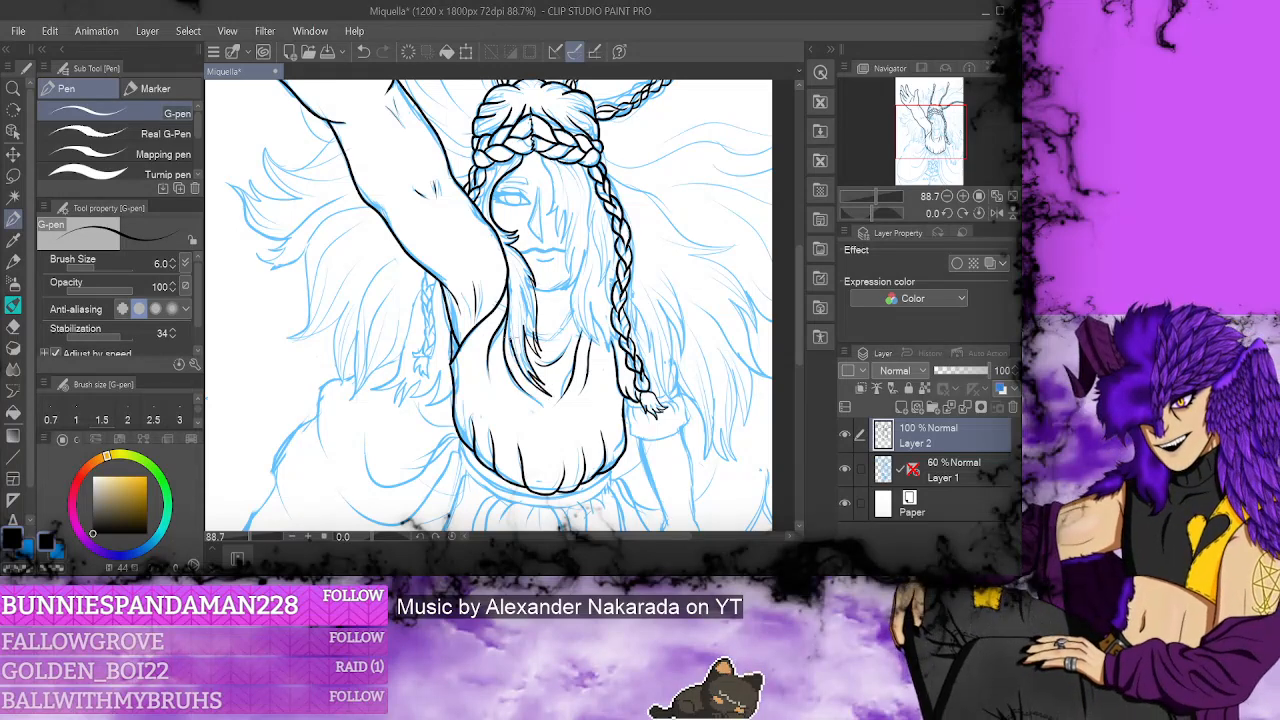
pyautogui.moveTo(514, 310)
pyautogui.mouseDown()
pyautogui.moveTo(508, 344)
pyautogui.moveTo(500, 316)
pyautogui.mouseUp()
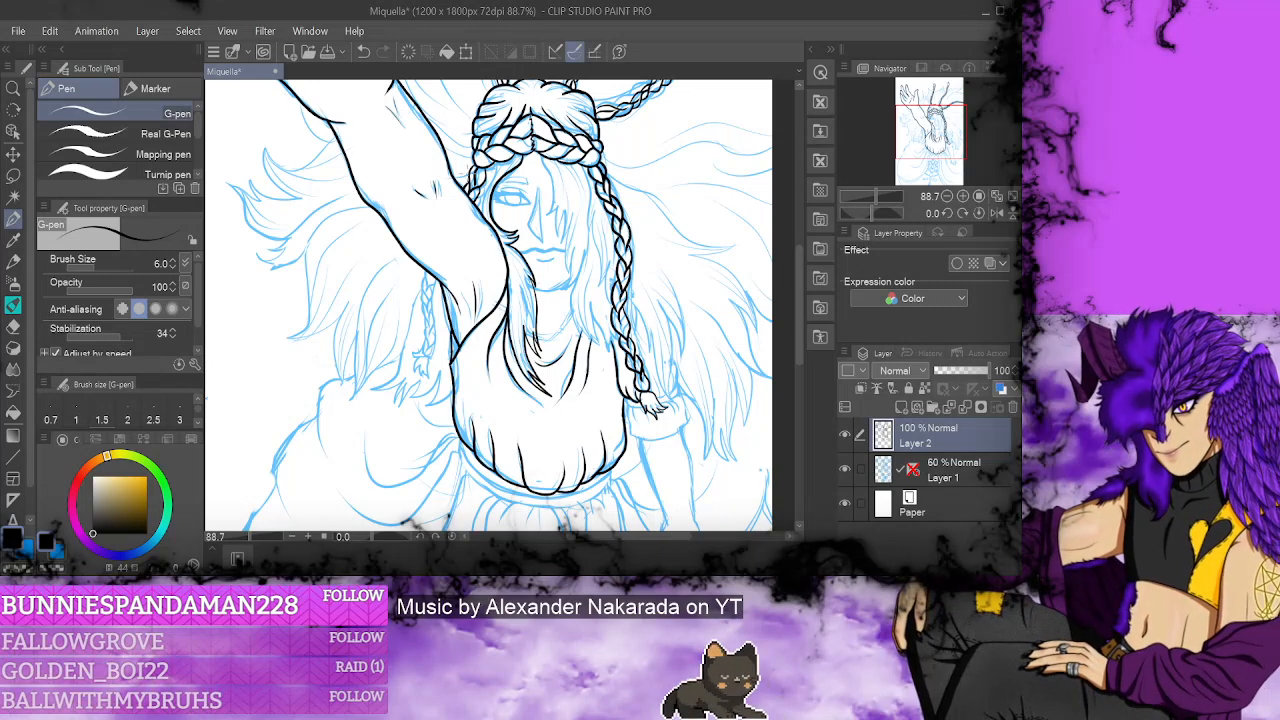
pyautogui.moveTo(498, 232); pyautogui.dragTo(512, 240)
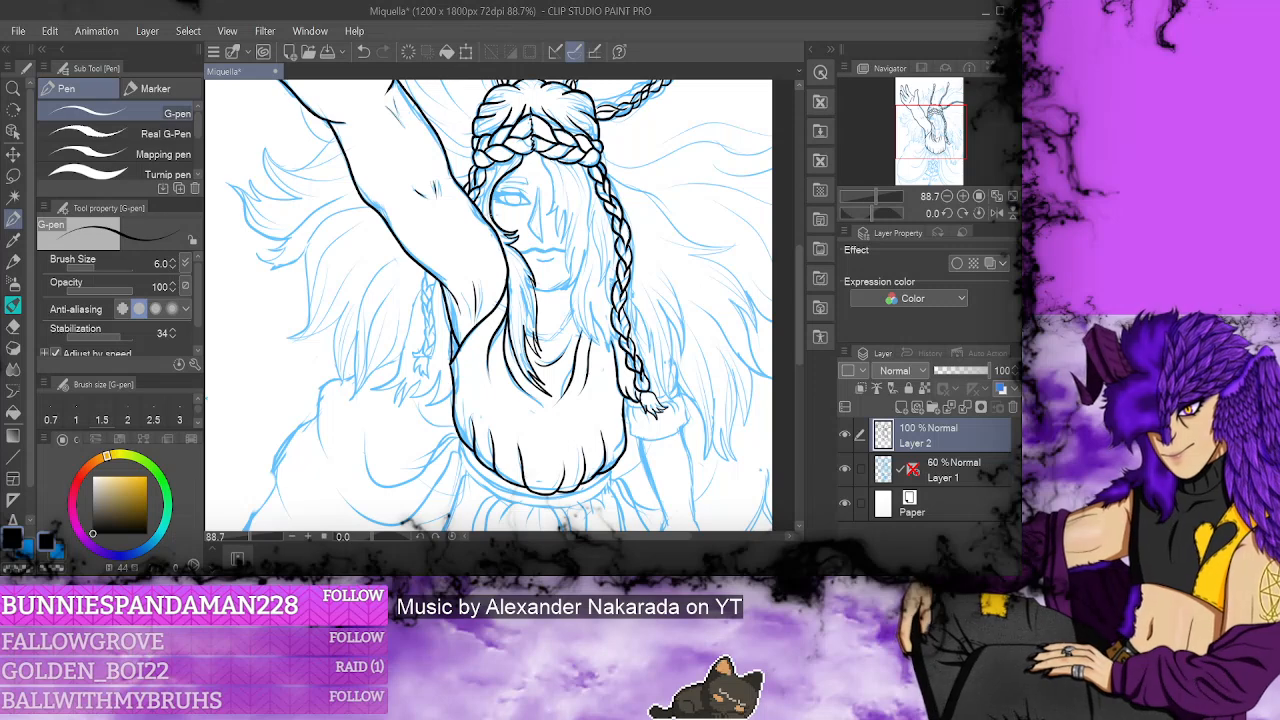
pyautogui.moveTo(504, 233); pyautogui.dragTo(521, 241)
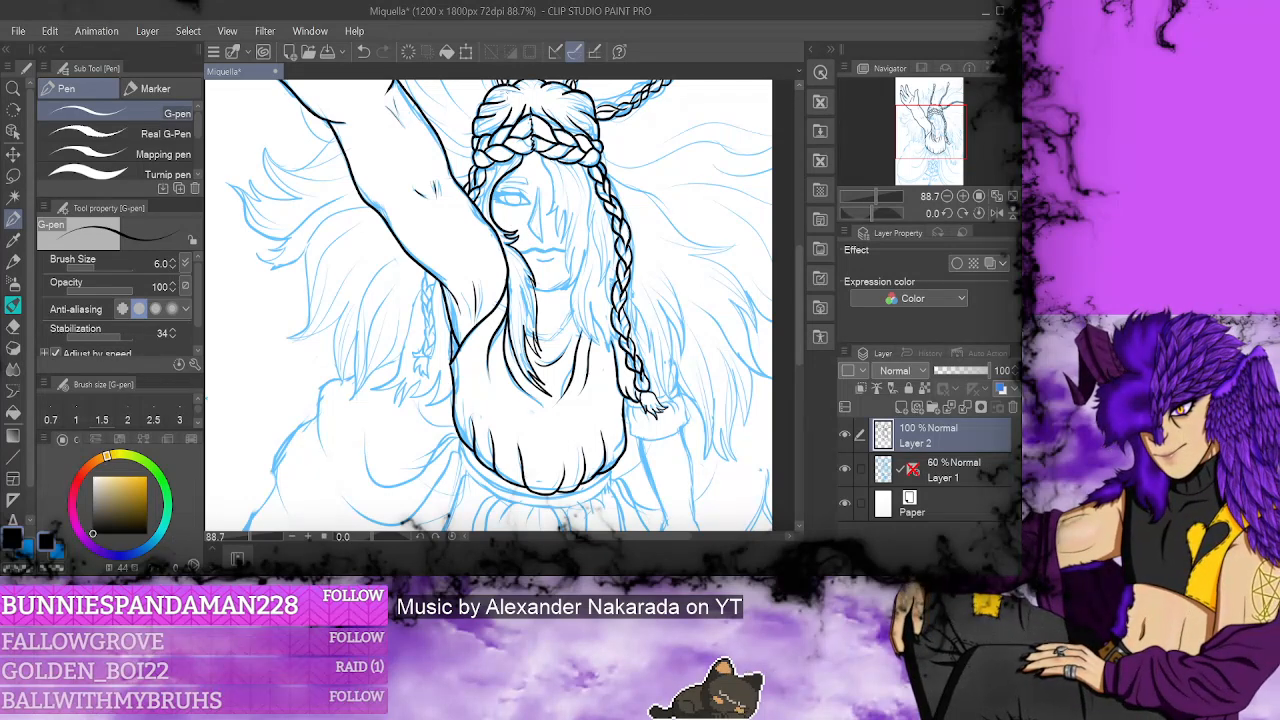
pyautogui.moveTo(540, 155)
pyautogui.mouseDown()
pyautogui.moveTo(560, 212)
pyautogui.moveTo(562, 293)
pyautogui.mouseUp()
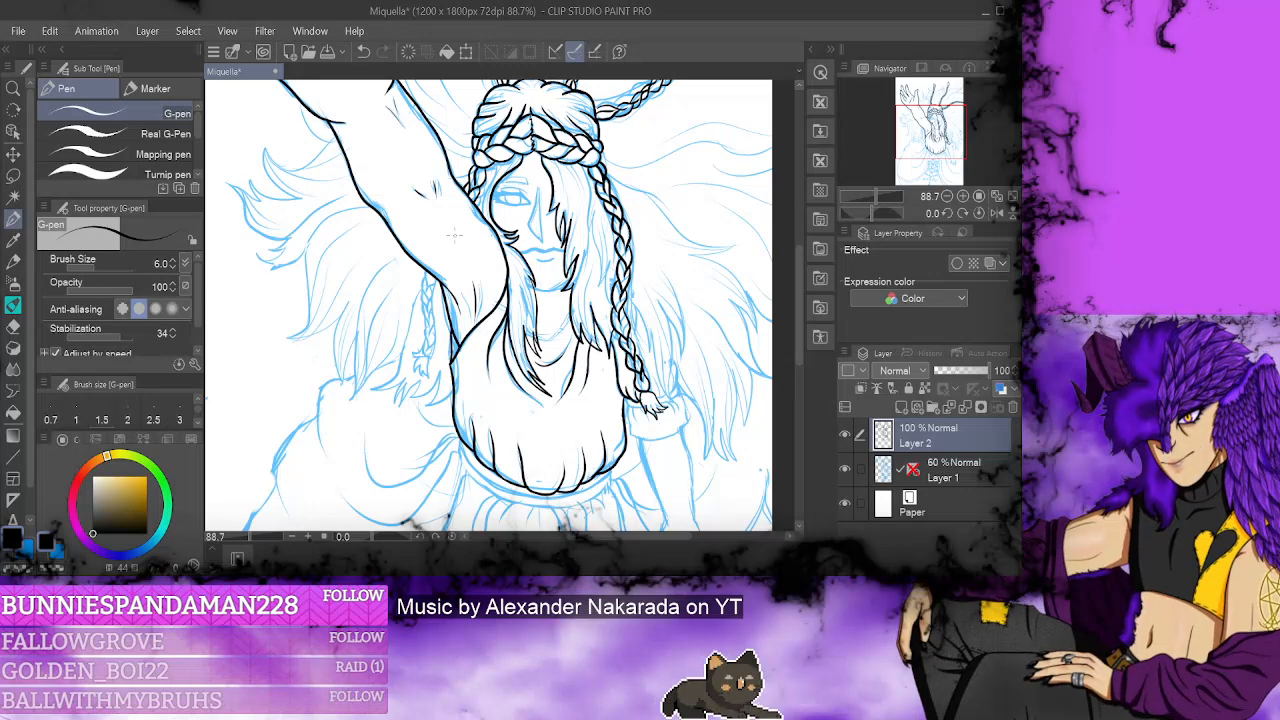
pyautogui.press('e')
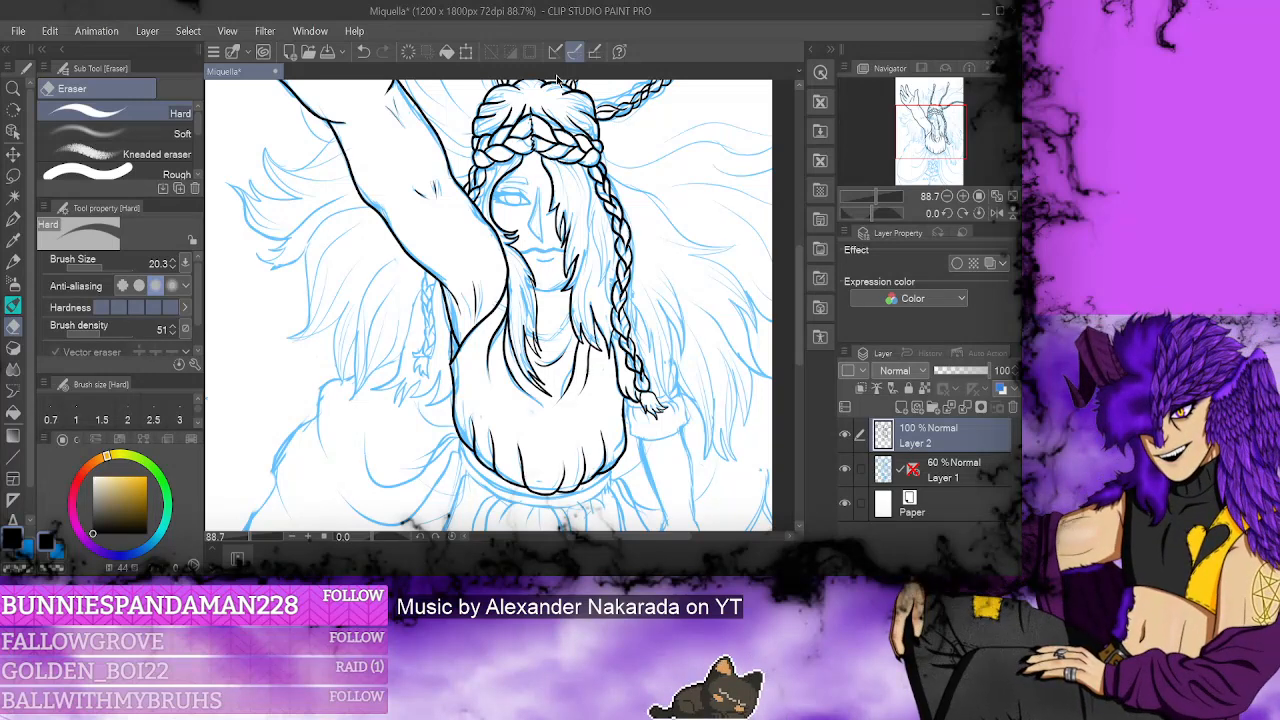
pyautogui.press('p')
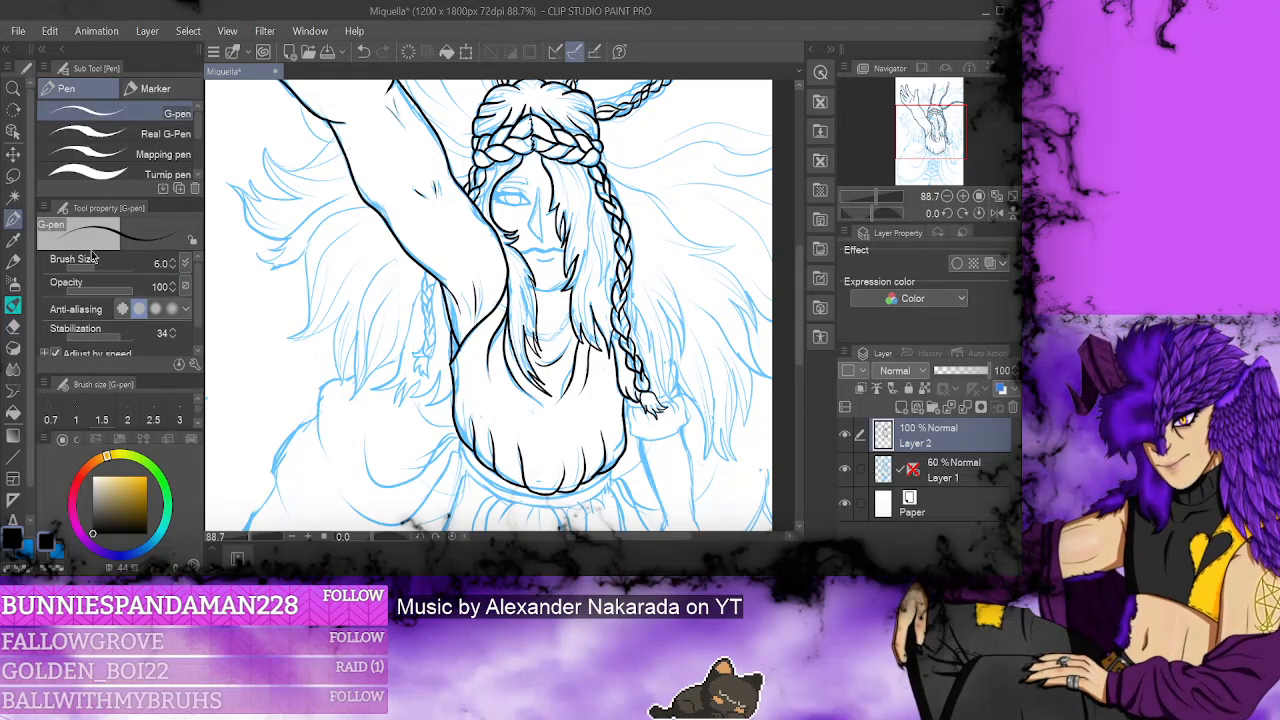
pyautogui.click(13, 326)
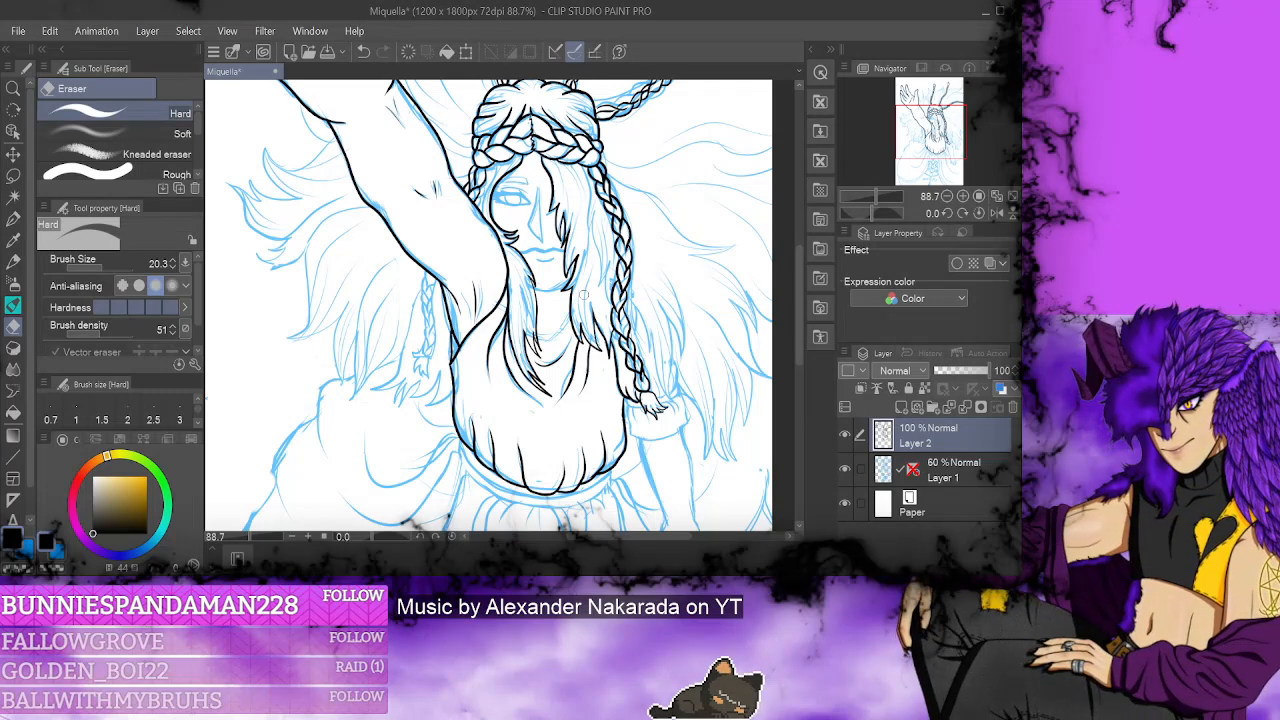
pyautogui.click(16, 220)
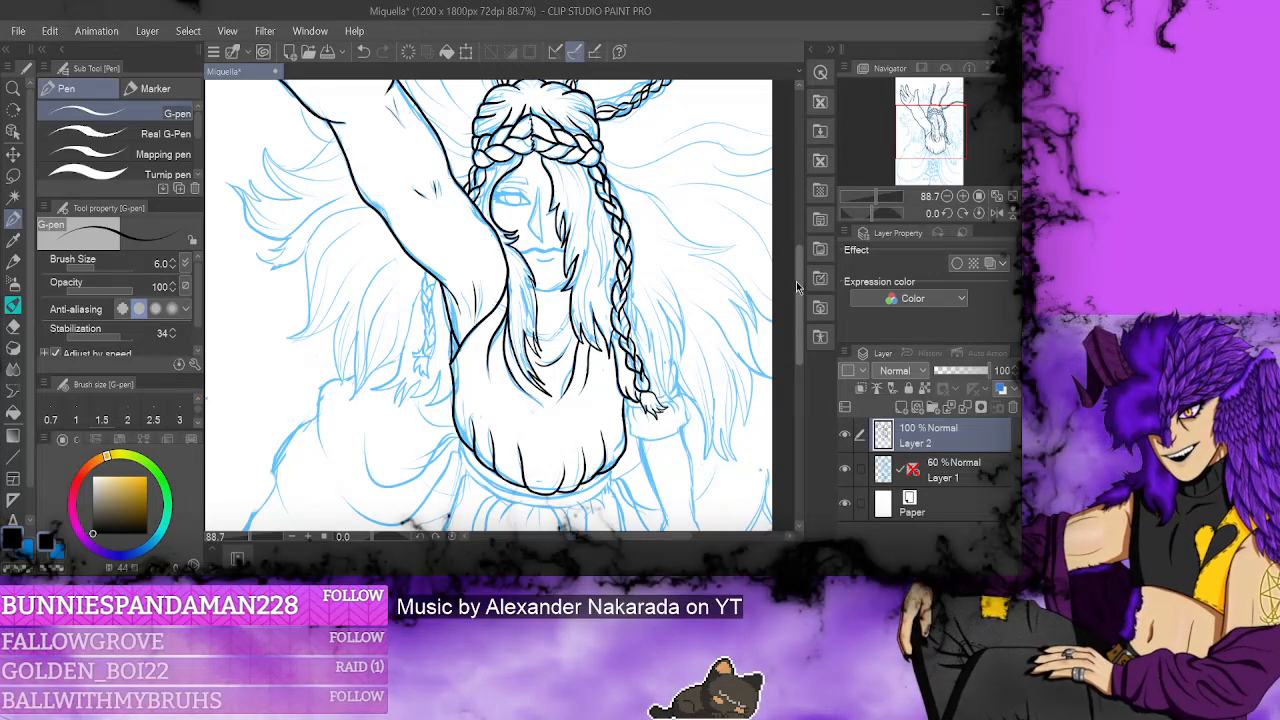
# - Ink the pointed hair strands behind the lower part of the hanging braid, redrawing the outer strands
pyautogui.scroll(2, 798, 279)
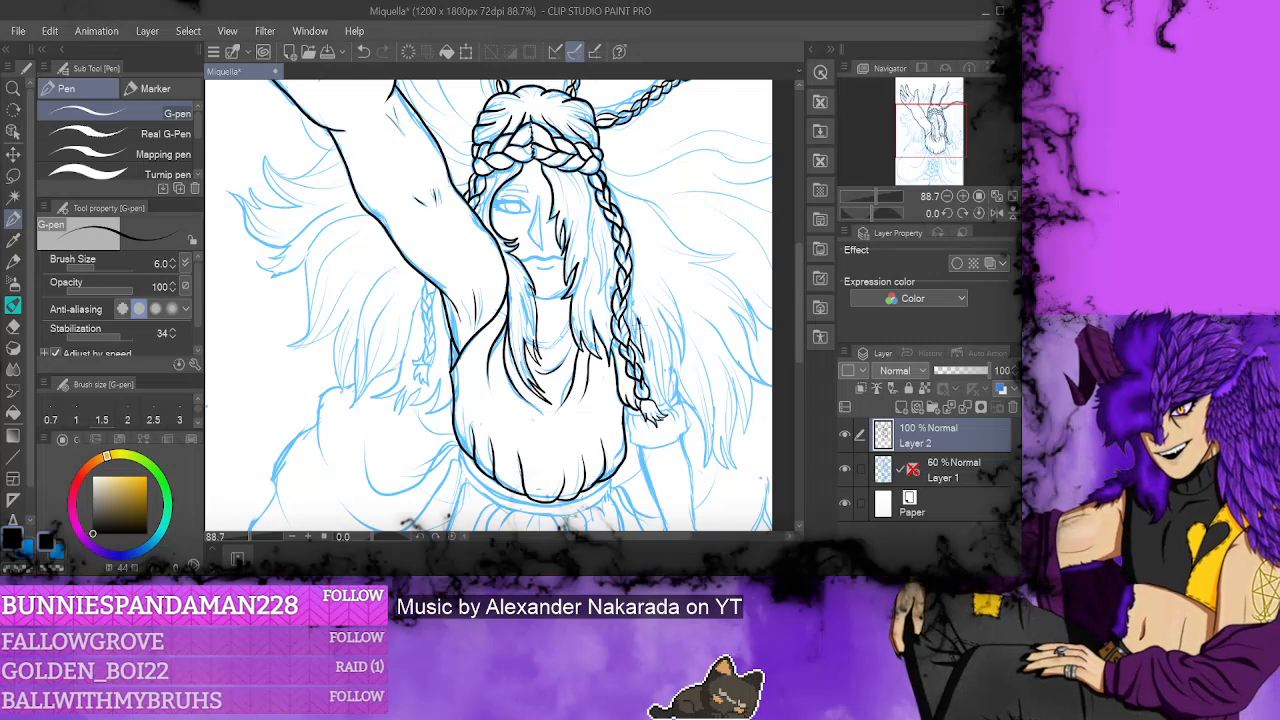
pyautogui.moveTo(640, 326)
pyautogui.mouseDown()
pyautogui.moveTo(660, 394)
pyautogui.moveTo(686, 420)
pyautogui.moveTo(668, 394)
pyautogui.mouseUp()
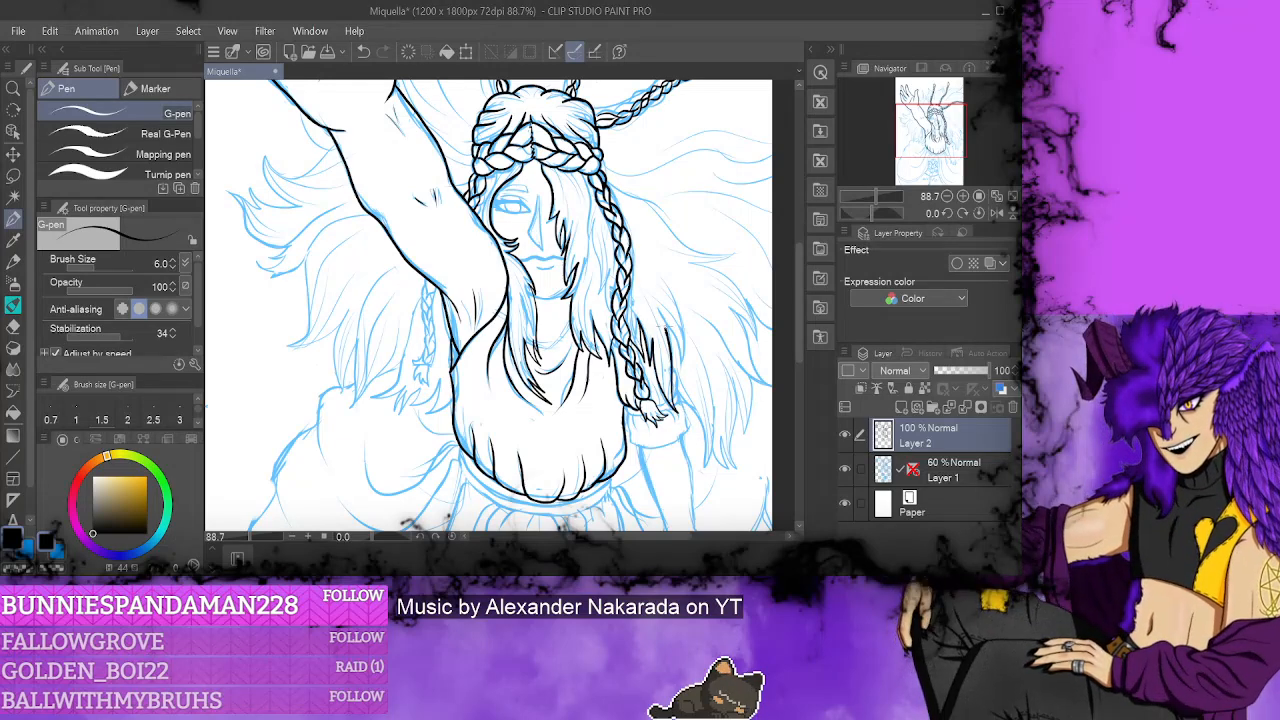
pyautogui.moveTo(662, 318); pyautogui.dragTo(684, 366)
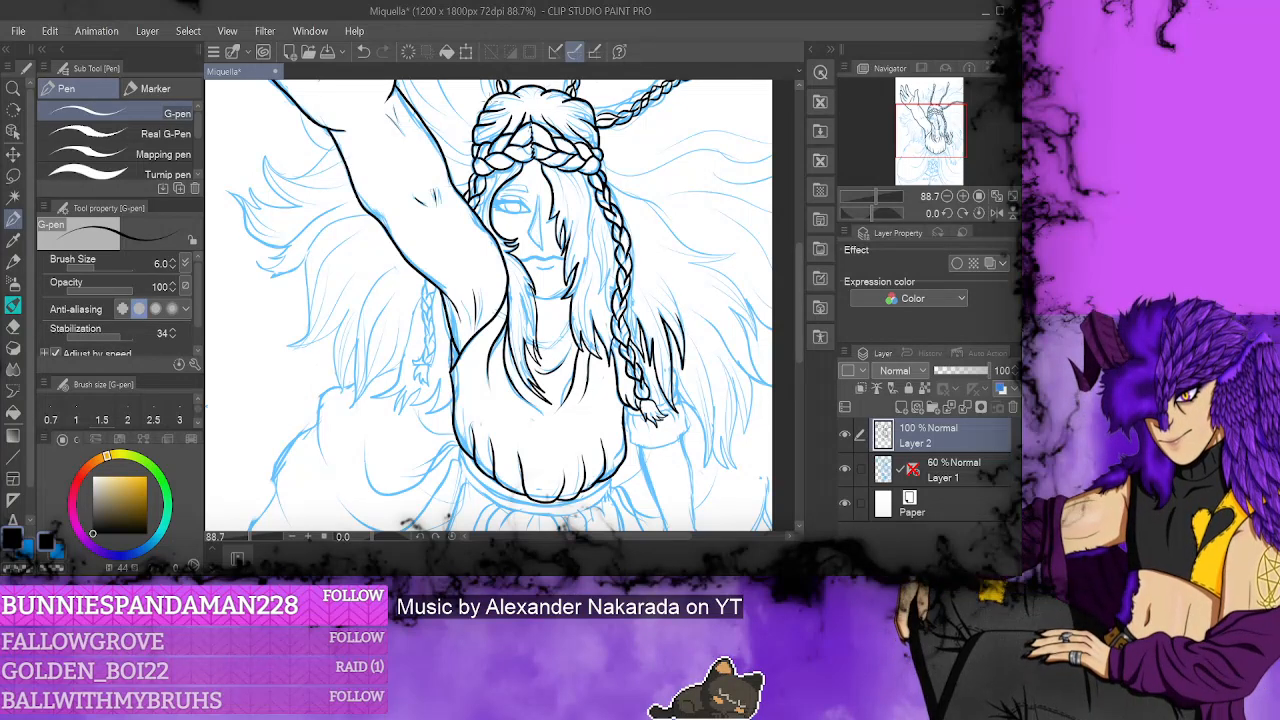
pyautogui.hotkey('ctrl', 'z')
pyautogui.moveTo(662, 318); pyautogui.dragTo(684, 370)
pyautogui.moveTo(668, 280); pyautogui.dragTo(688, 360)
pyautogui.hotkey('ctrl', 'z')
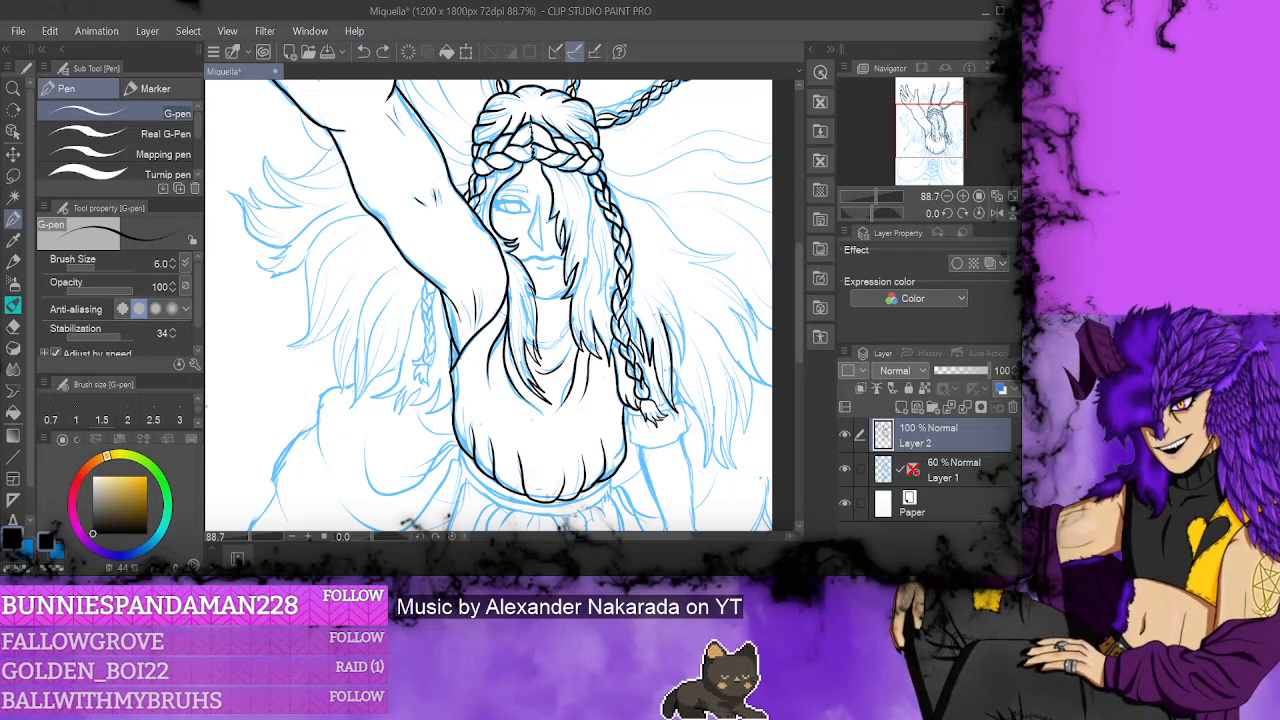
pyautogui.moveTo(662, 318); pyautogui.dragTo(678, 360)
pyautogui.moveTo(666, 278); pyautogui.dragTo(685, 360)
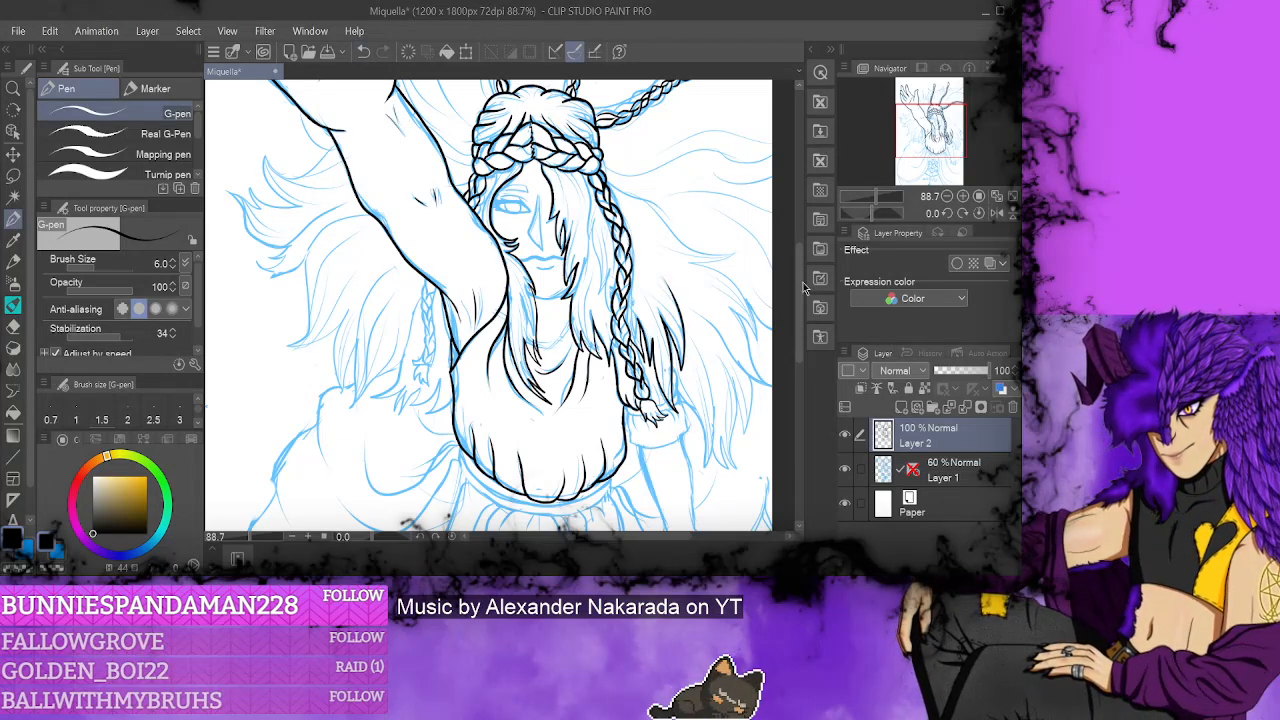
# - Ink the inner hair strand running down to the tip of the hanging braid, undoing and redrawing it
pyautogui.scroll(-3, 801, 292)
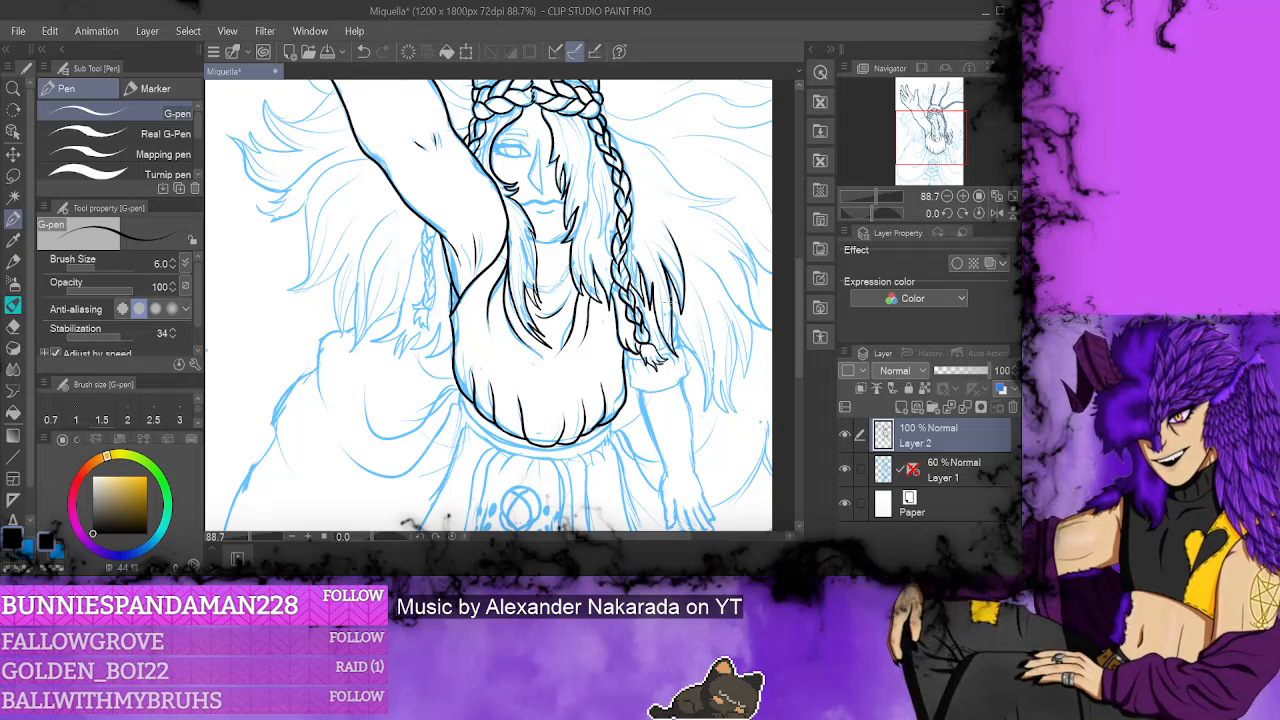
pyautogui.moveTo(668, 296); pyautogui.dragTo(670, 348)
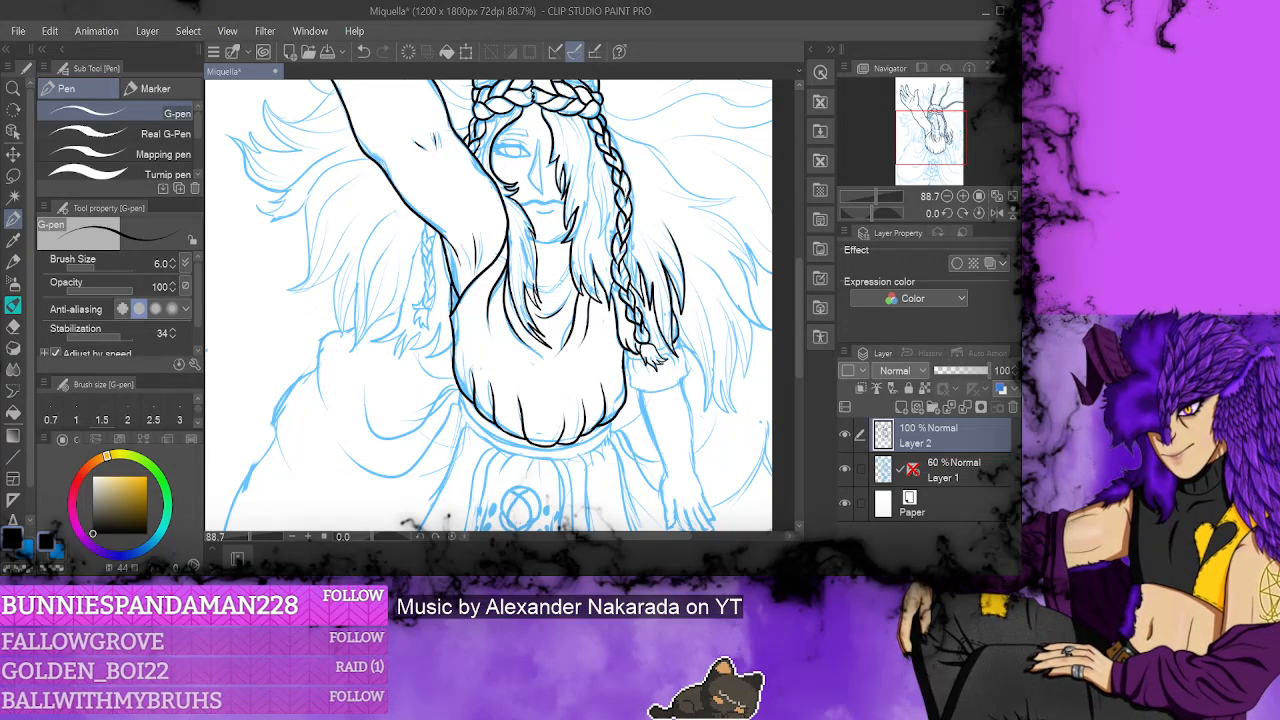
pyautogui.click(363, 51)
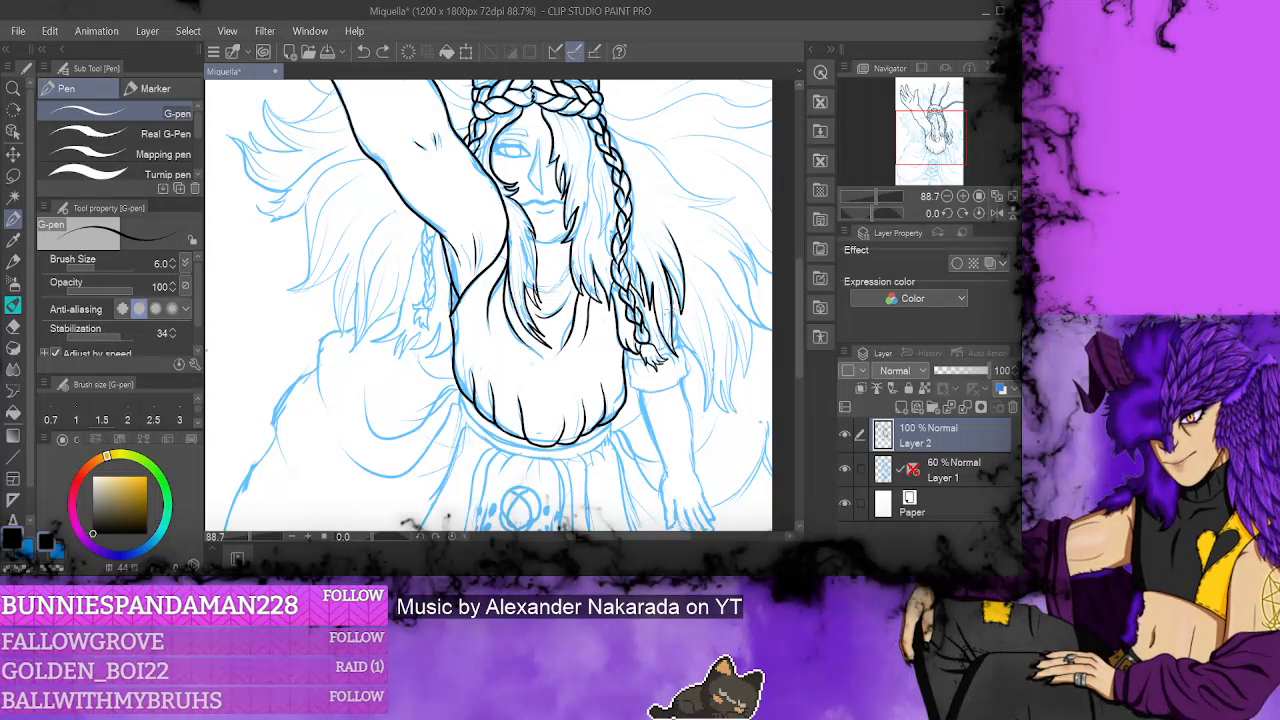
pyautogui.moveTo(672, 304)
pyautogui.mouseDown()
pyautogui.moveTo(678, 336)
pyautogui.moveTo(654, 340)
pyautogui.moveTo(666, 358)
pyautogui.mouseUp()
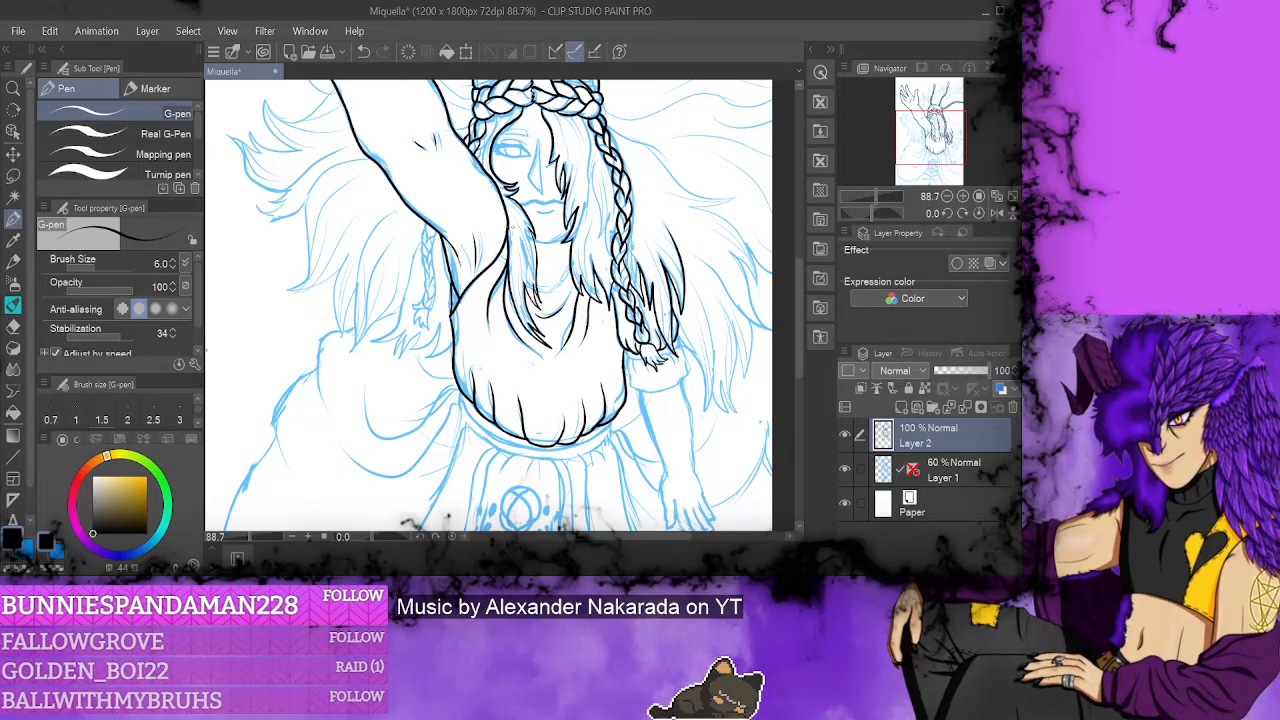
# - Ink the neckline curve of the top between the hair locks and the jaw line under the face, redrawing the jaw stroke
pyautogui.moveTo(544, 278); pyautogui.dragTo(540, 296)
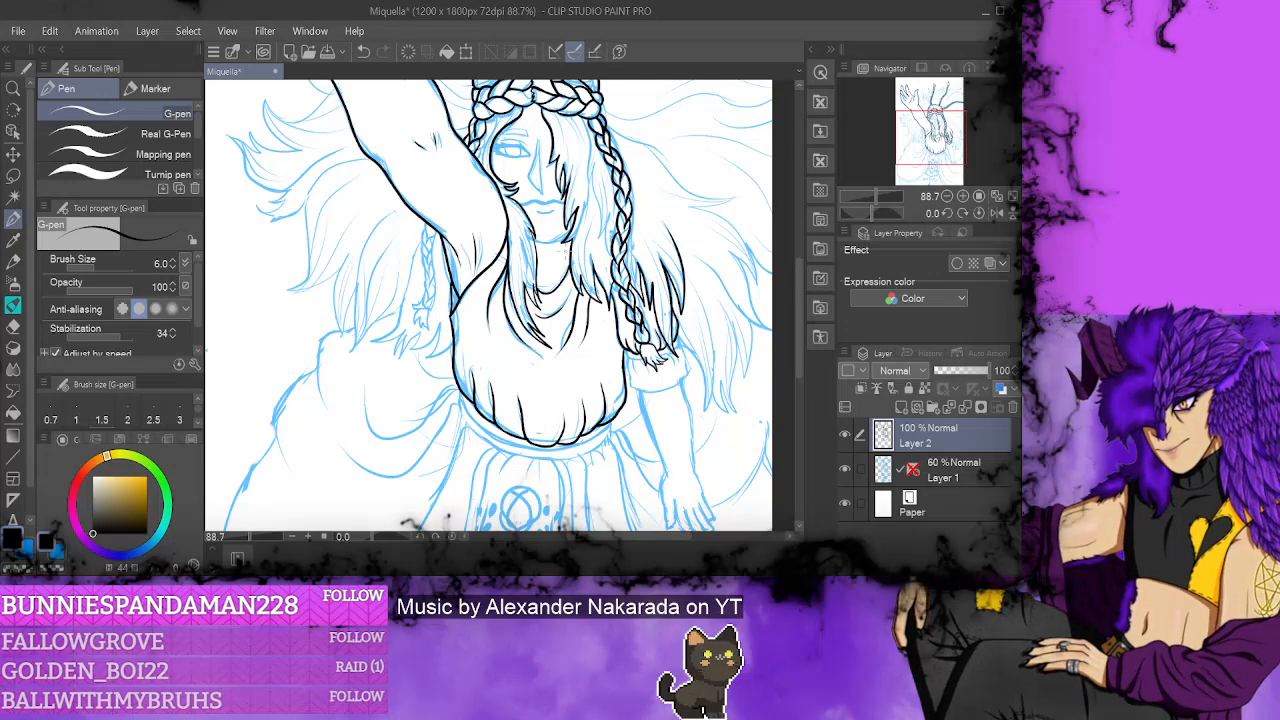
pyautogui.moveTo(576, 234); pyautogui.dragTo(548, 246)
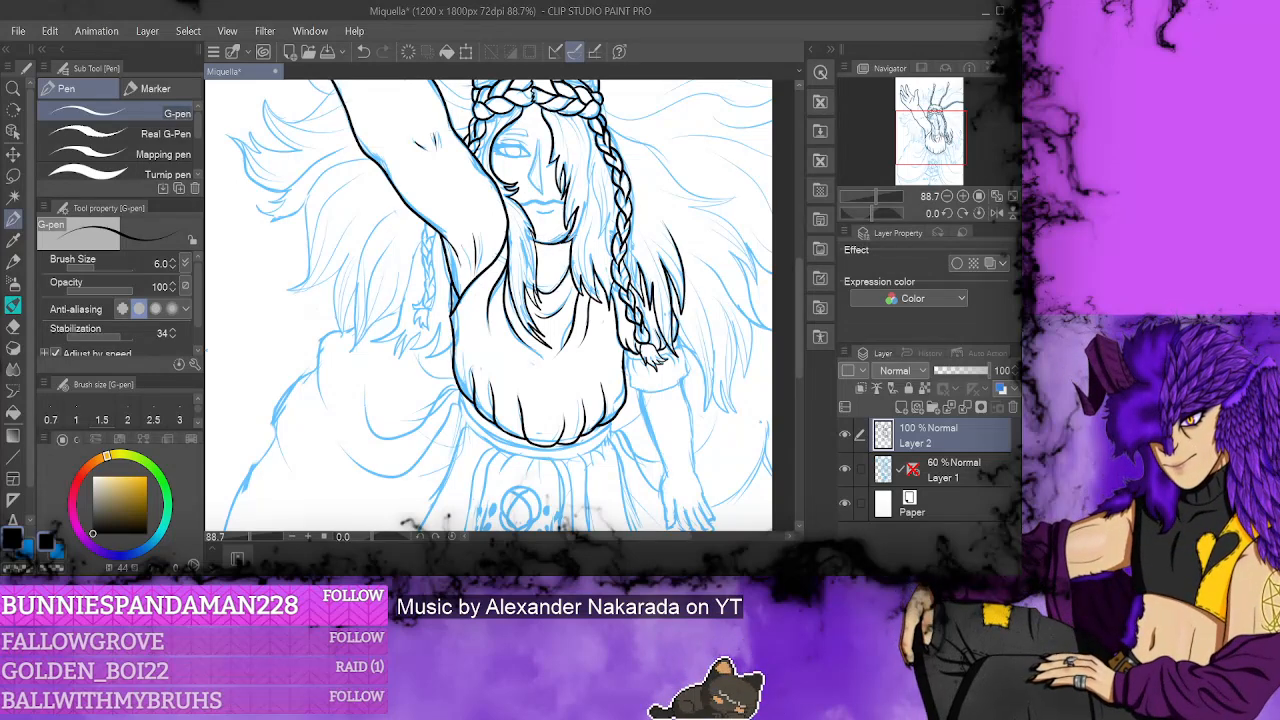
pyautogui.hotkey('ctrl', 'z')
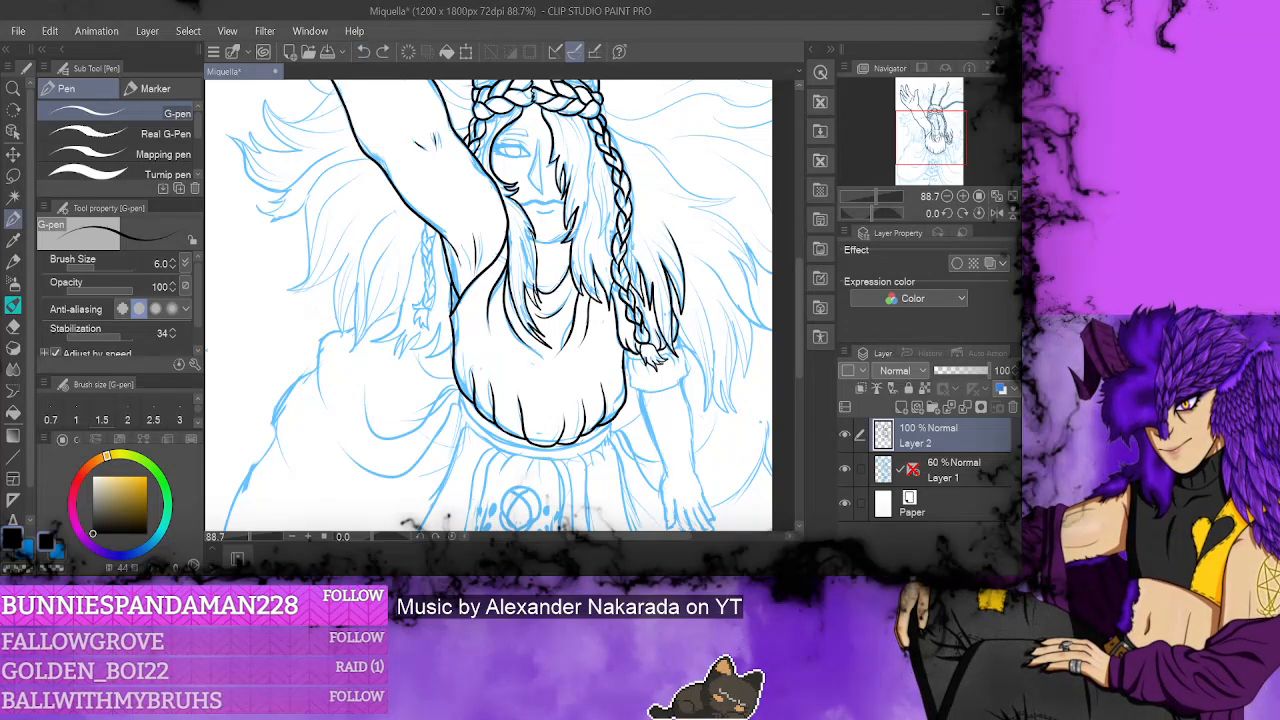
pyautogui.moveTo(574, 228); pyautogui.dragTo(522, 250)
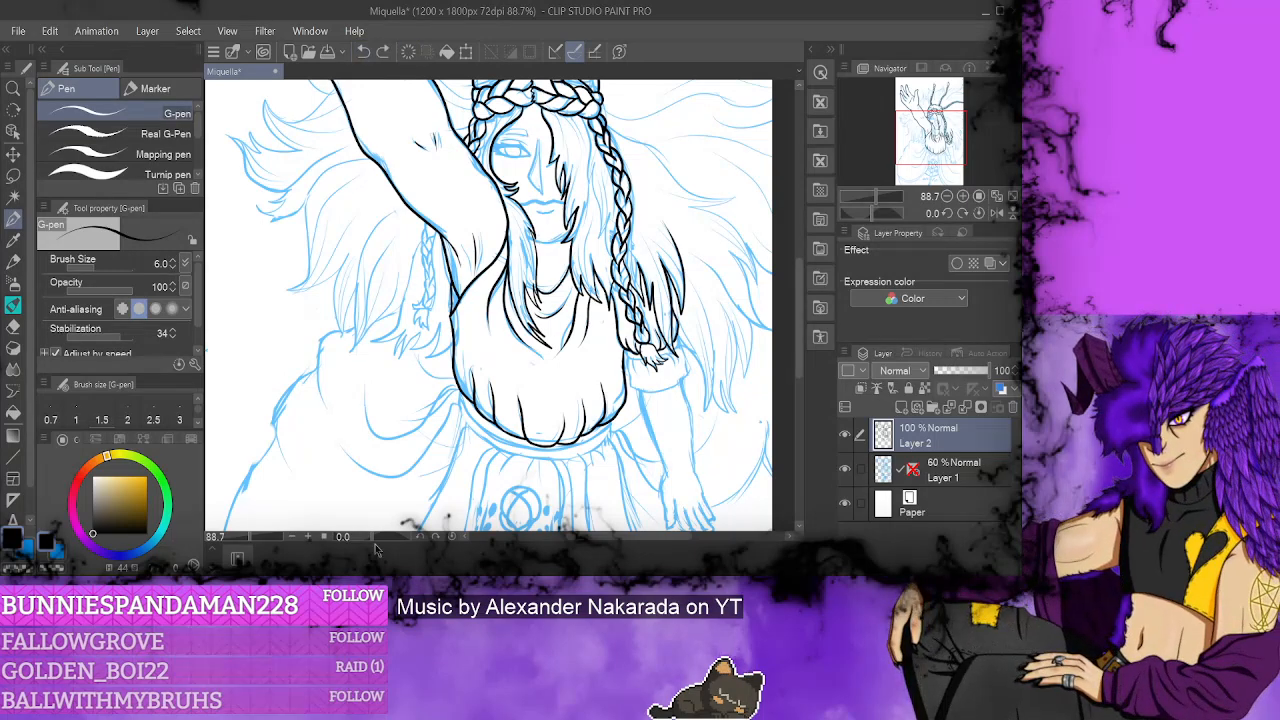
pyautogui.moveTo(376, 545); pyautogui.dragTo(354, 543)
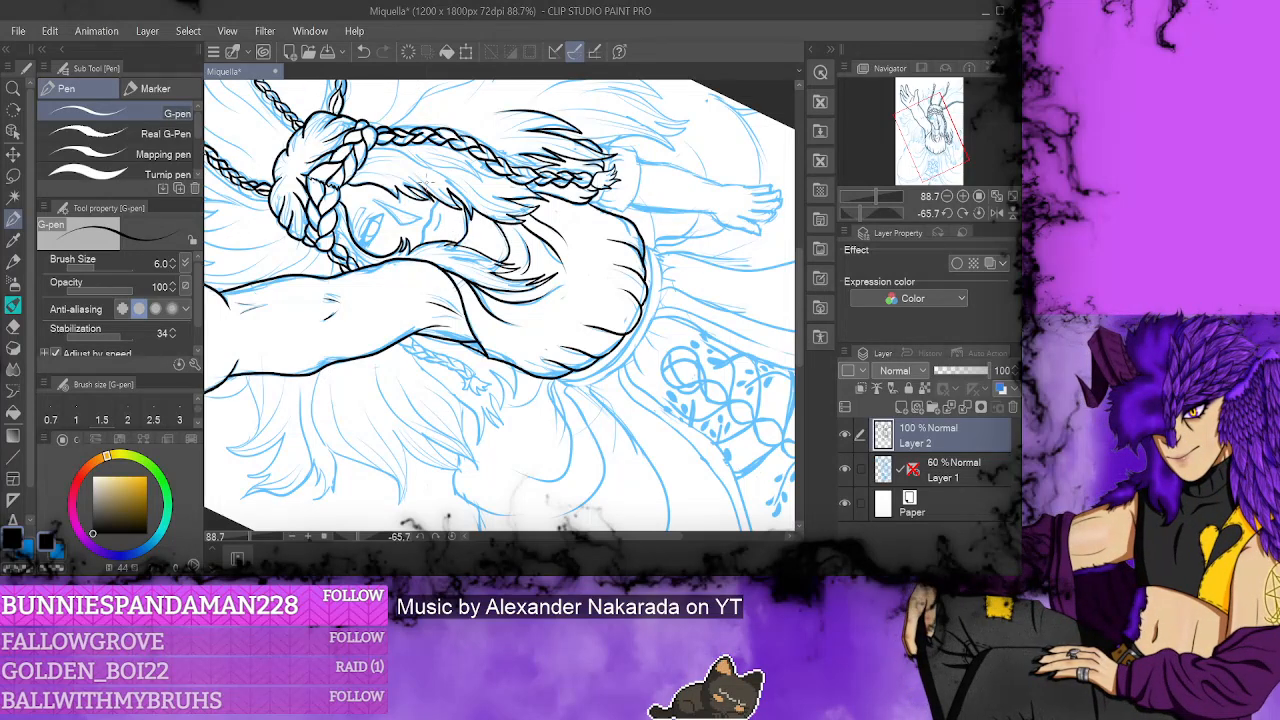
pyautogui.click(452, 536)
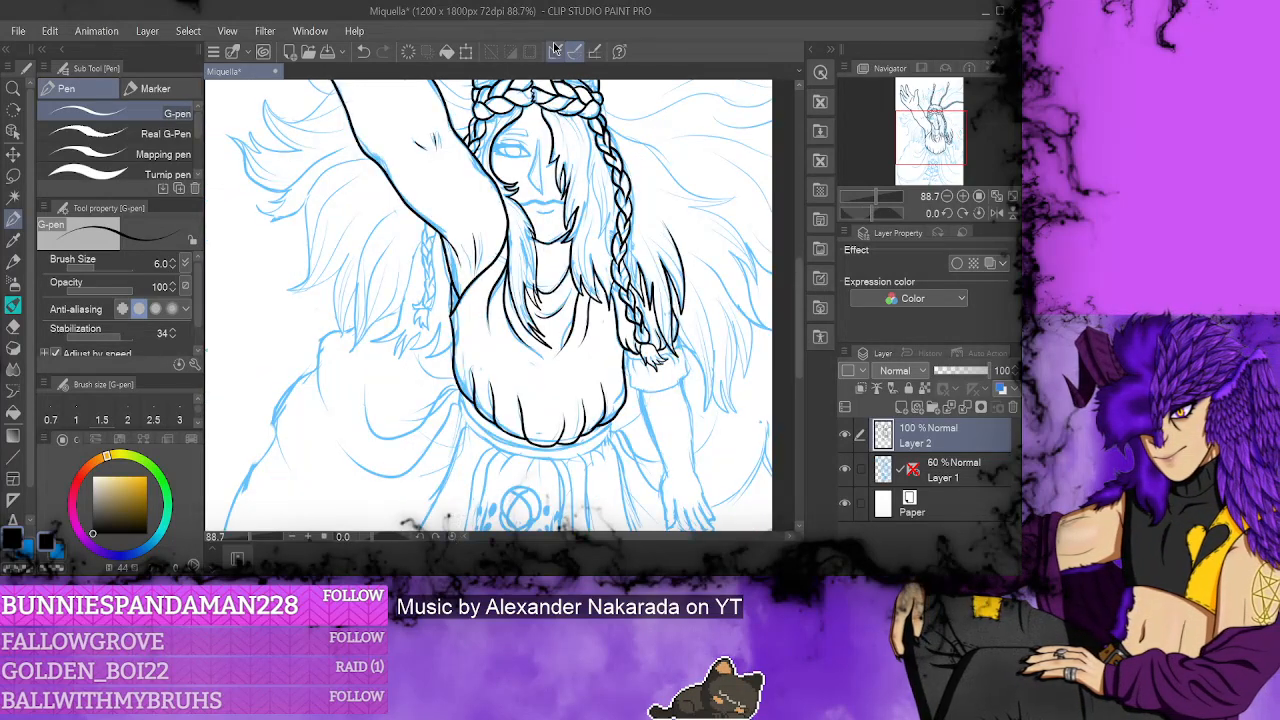
pyautogui.click(13, 327)
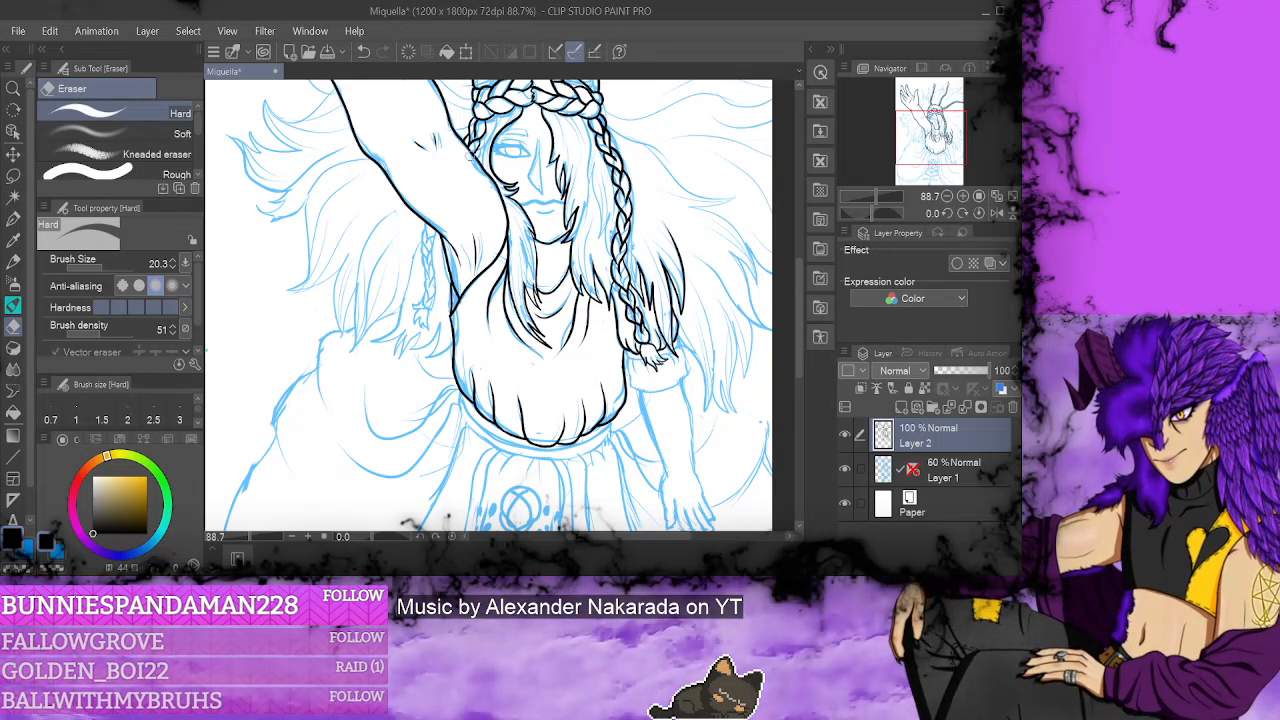
pyautogui.click(15, 222)
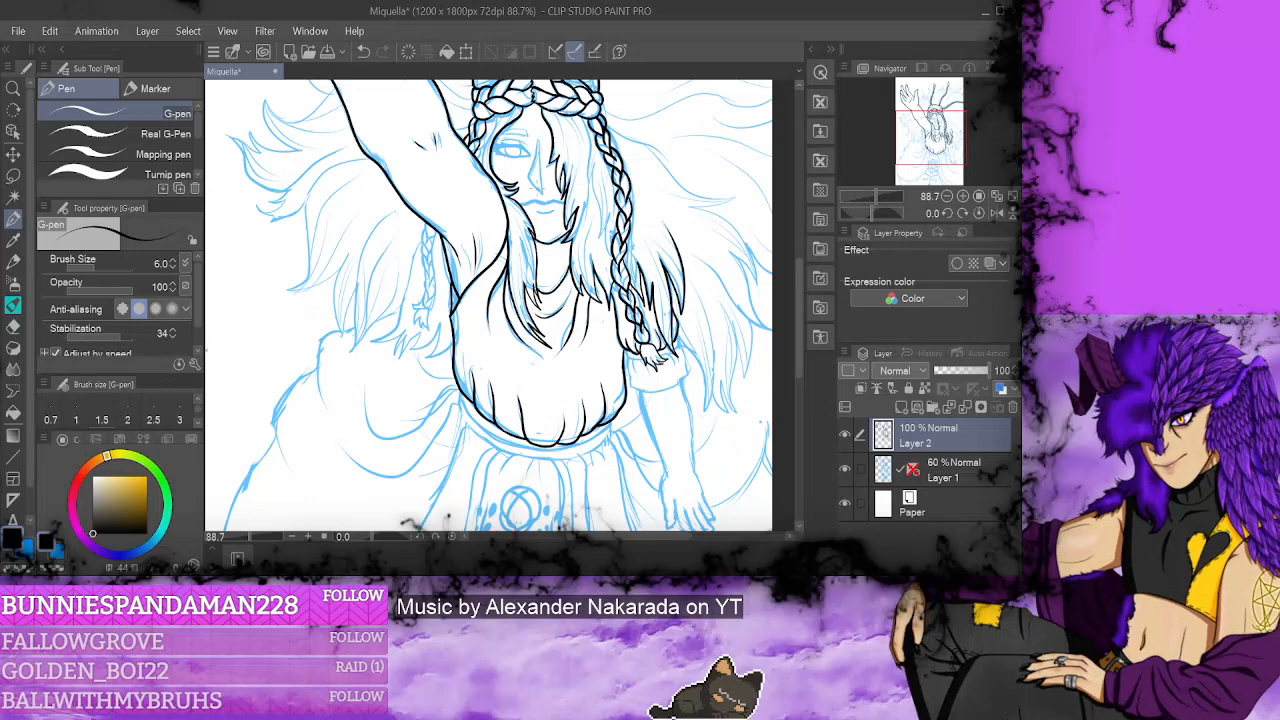
# - Hide the blue sketch layer to check the inked line art on its own, and show the sketch again
pyautogui.click(845, 469)
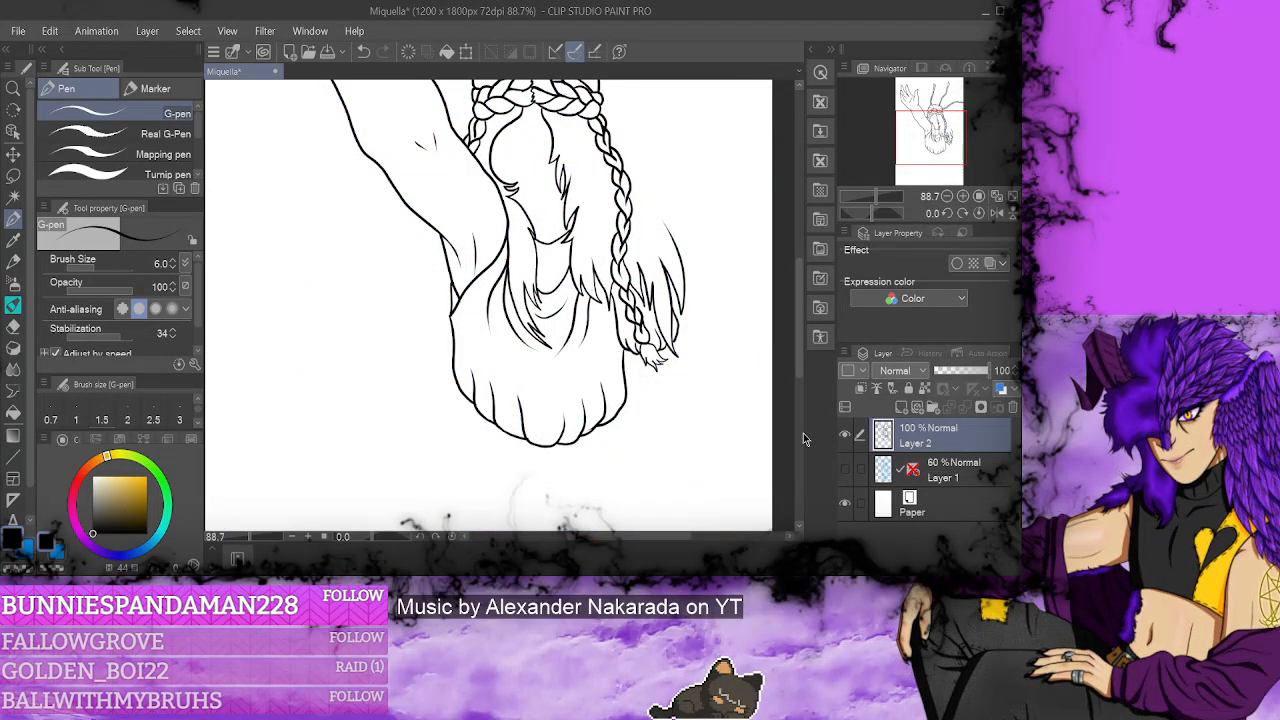
pyautogui.click(13, 327)
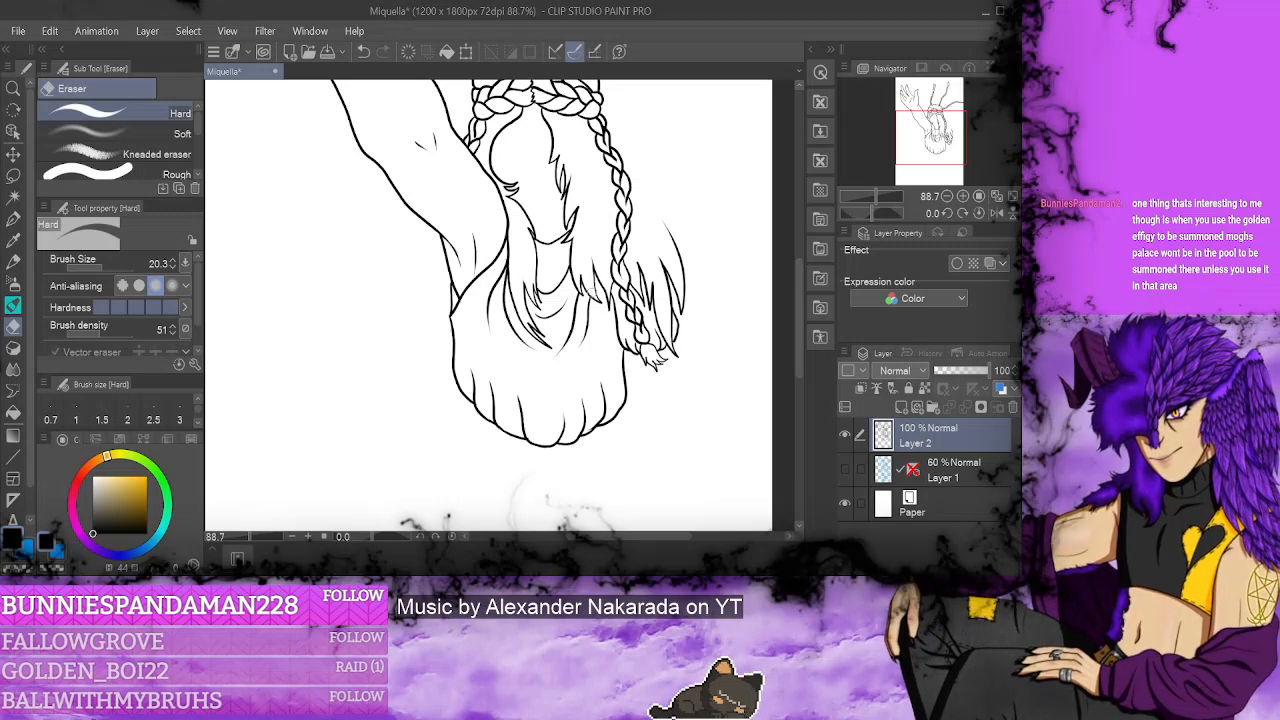
pyautogui.click(13, 219)
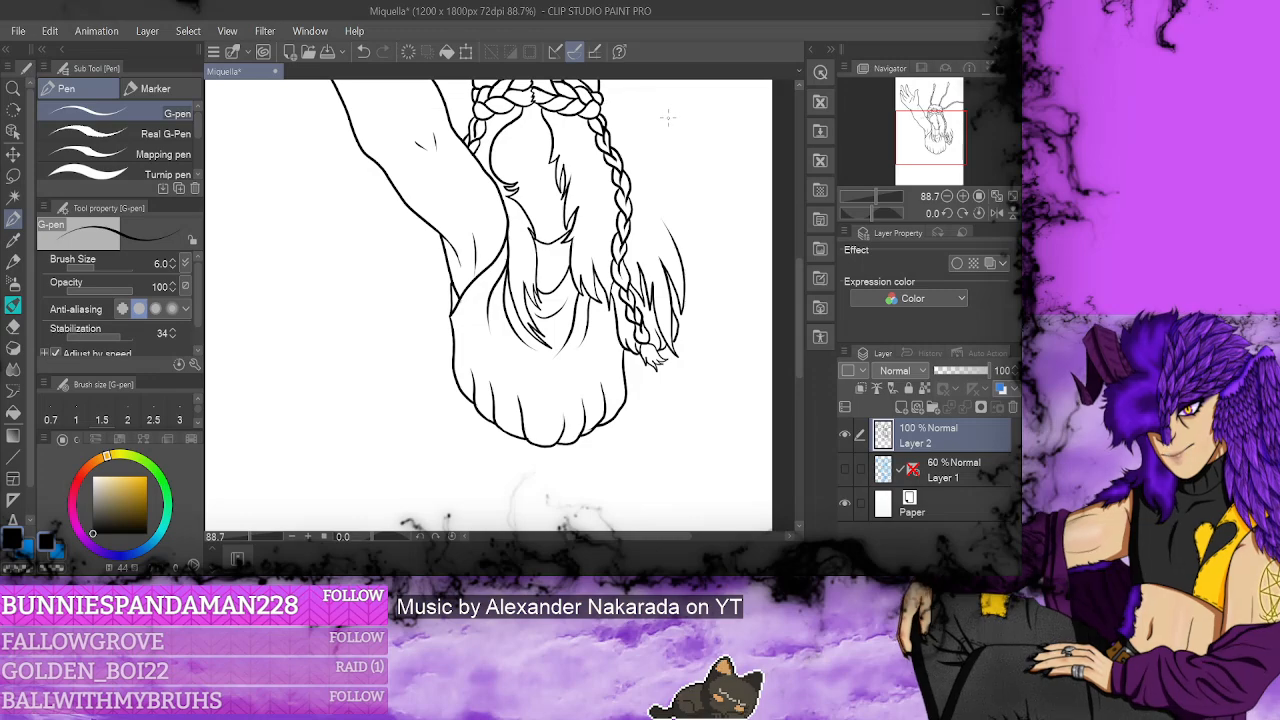
pyautogui.click(845, 468)
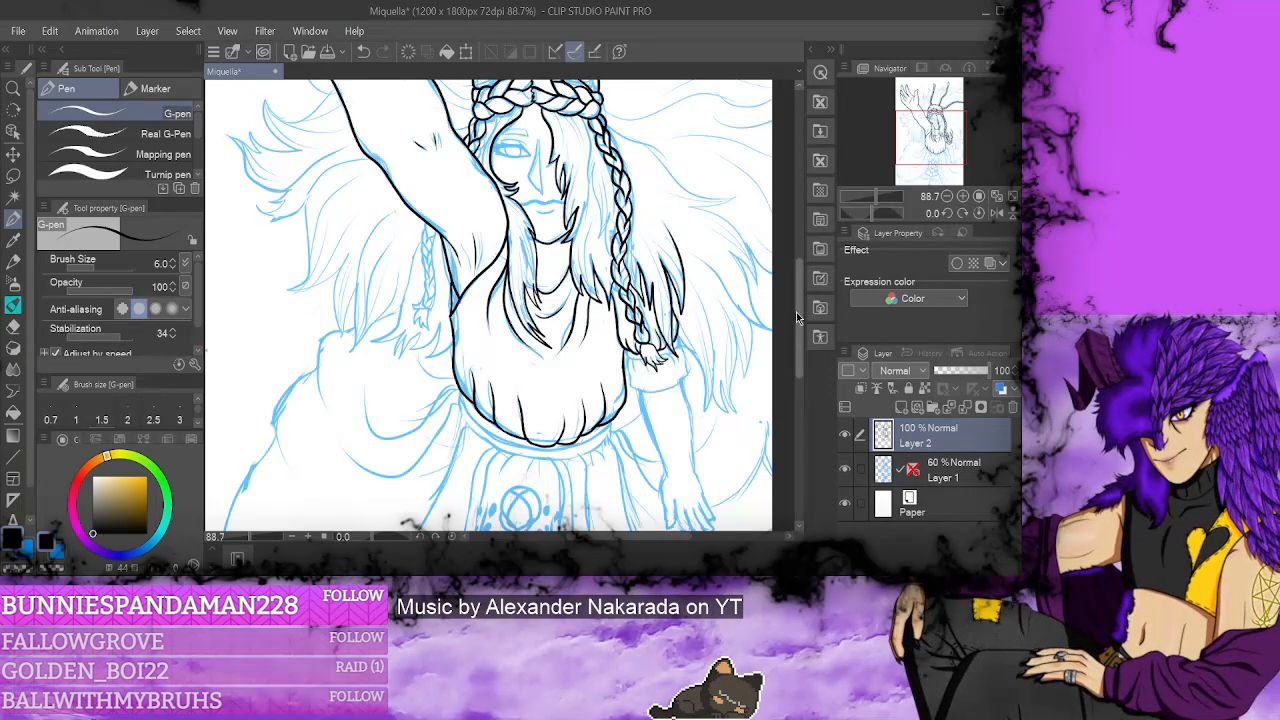
# - Ink the windblown hair mass beside the long hanging braid, from the crown out to the pointed lower tips, erasing stray line ends
pyautogui.moveTo(796, 312); pyautogui.dragTo(797, 270)
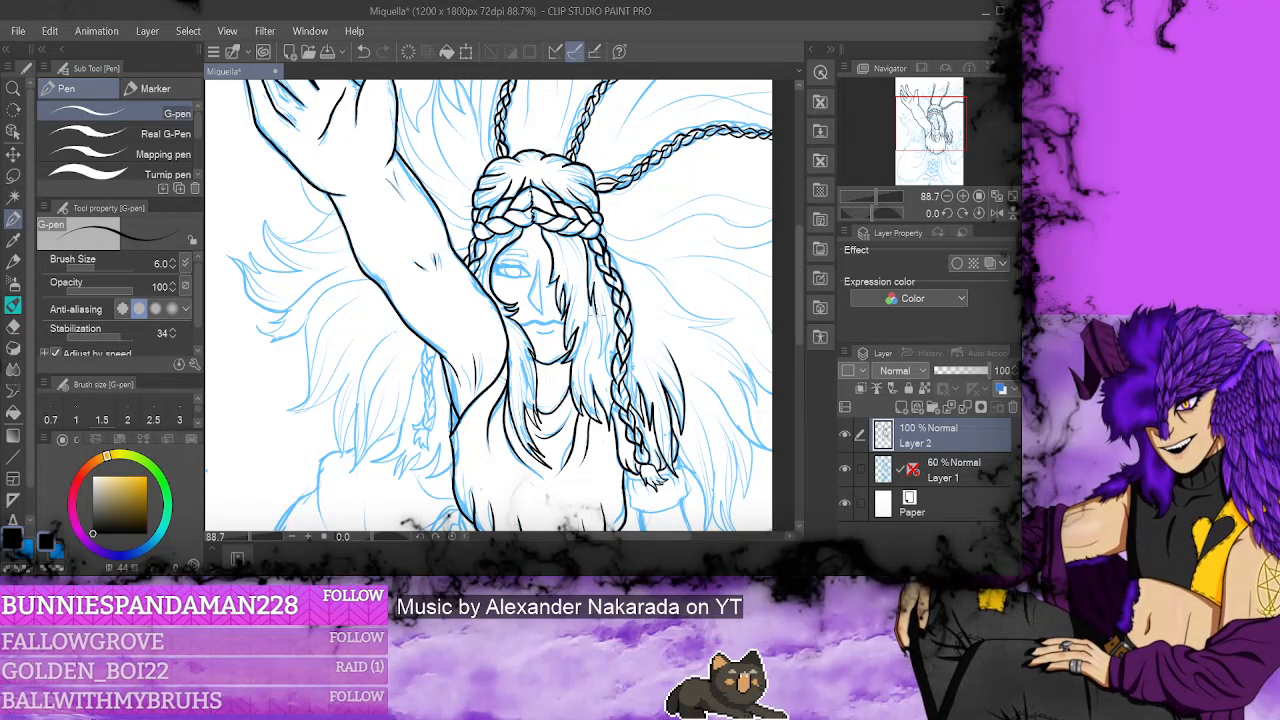
pyautogui.moveTo(607, 334); pyautogui.dragTo(615, 384)
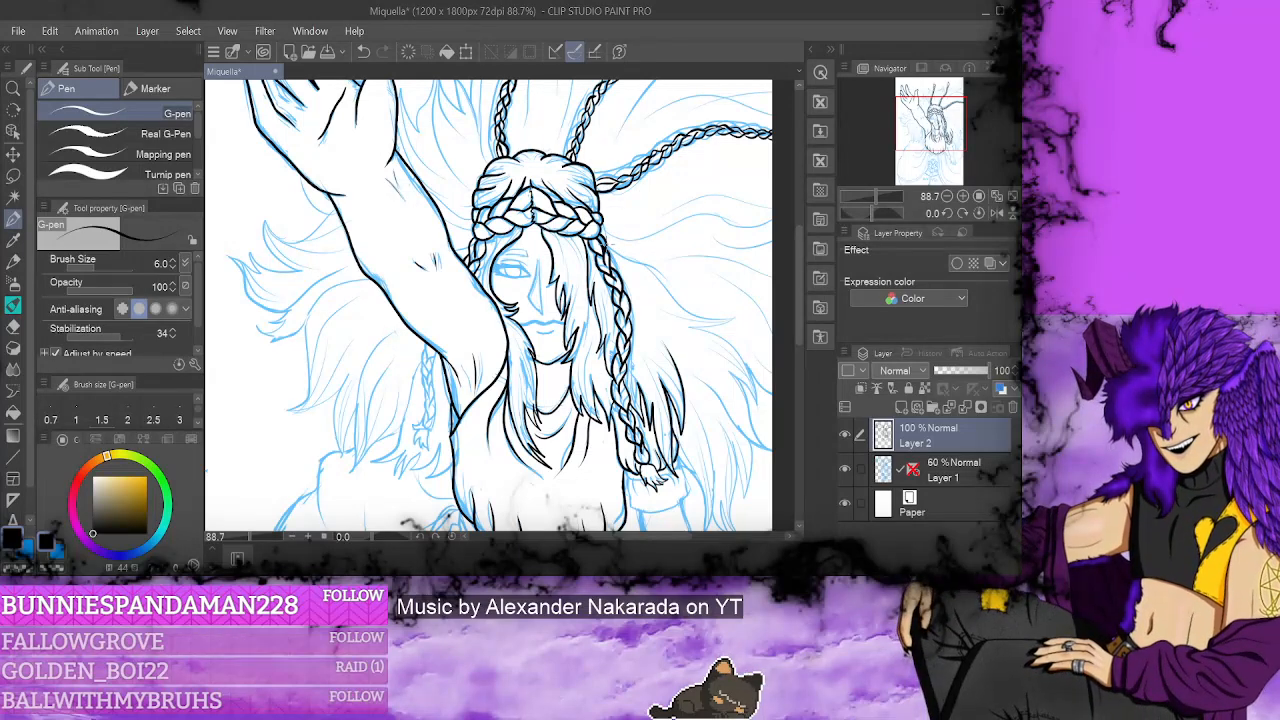
pyautogui.moveTo(606, 244)
pyautogui.mouseDown()
pyautogui.moveTo(668, 294)
pyautogui.moveTo(734, 312)
pyautogui.moveTo(766, 400)
pyautogui.mouseUp()
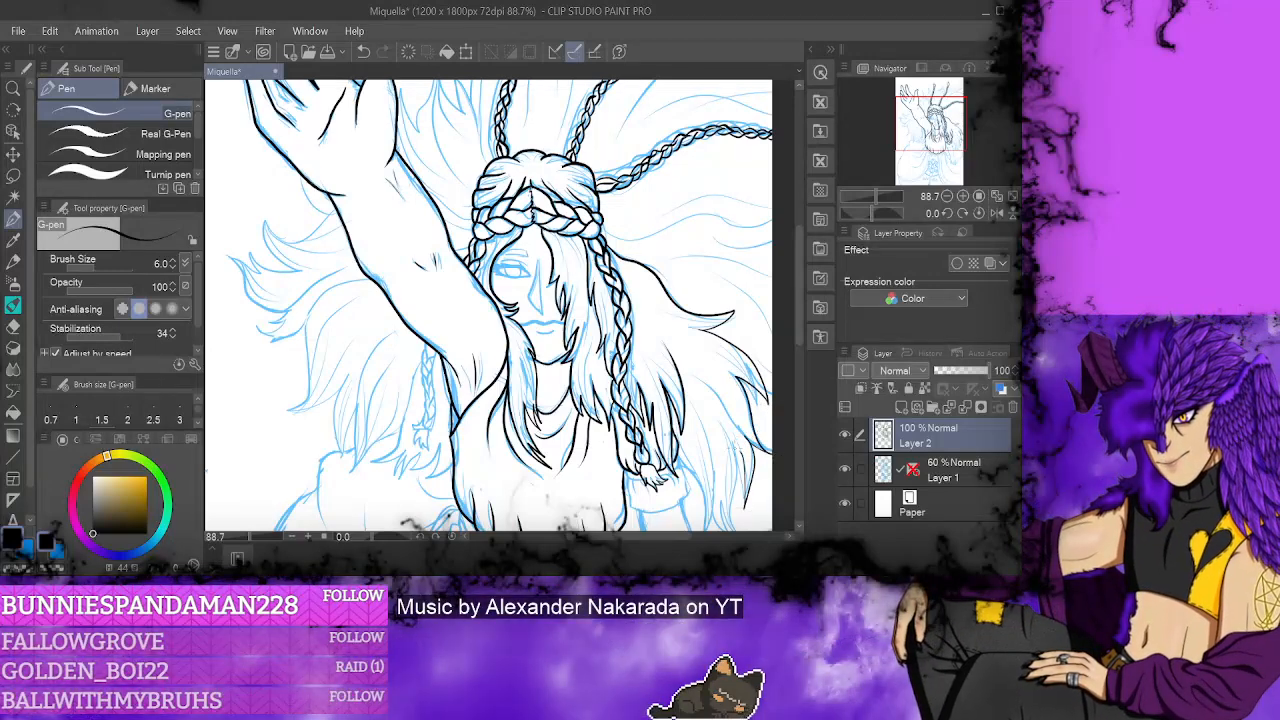
pyautogui.scroll(-2, 800, 327)
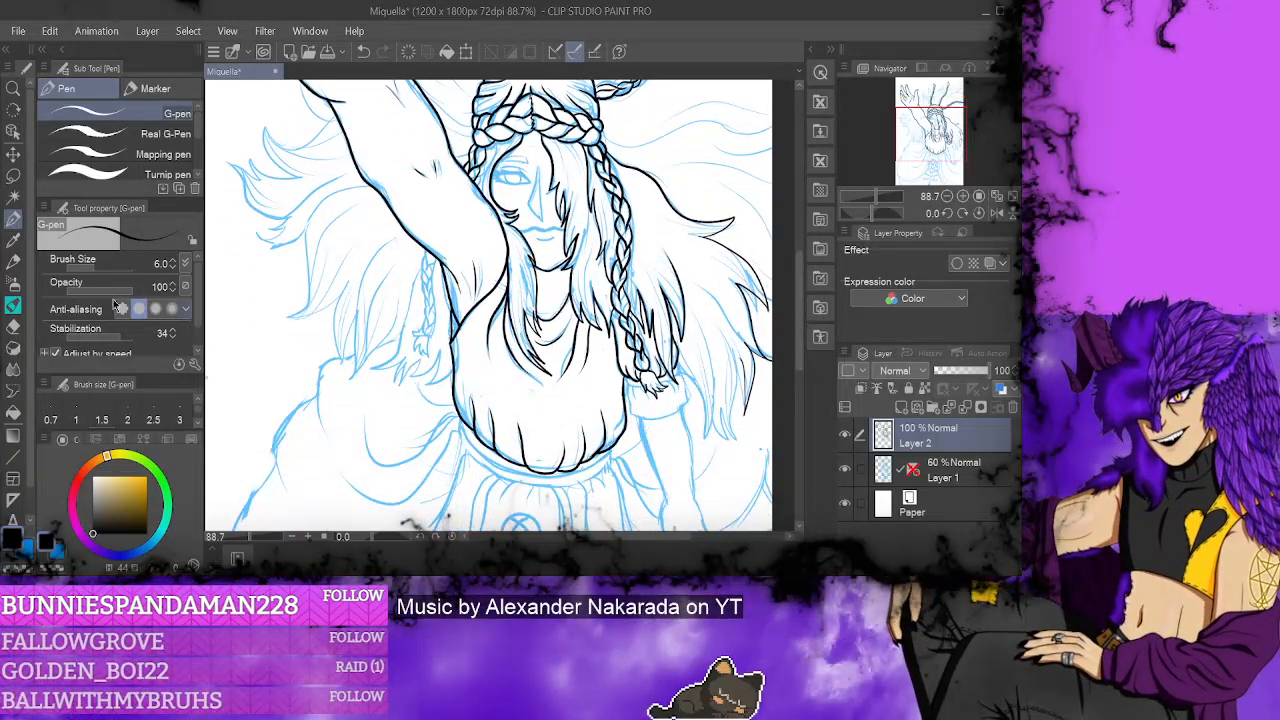
pyautogui.click(14, 326)
pyautogui.moveTo(740, 358)
pyautogui.mouseDown()
pyautogui.moveTo(744, 412)
pyautogui.moveTo(731, 379)
pyautogui.moveTo(746, 404)
pyautogui.moveTo(736, 395)
pyautogui.moveTo(733, 438)
pyautogui.moveTo(710, 446)
pyautogui.mouseUp()
pyautogui.click(14, 218)
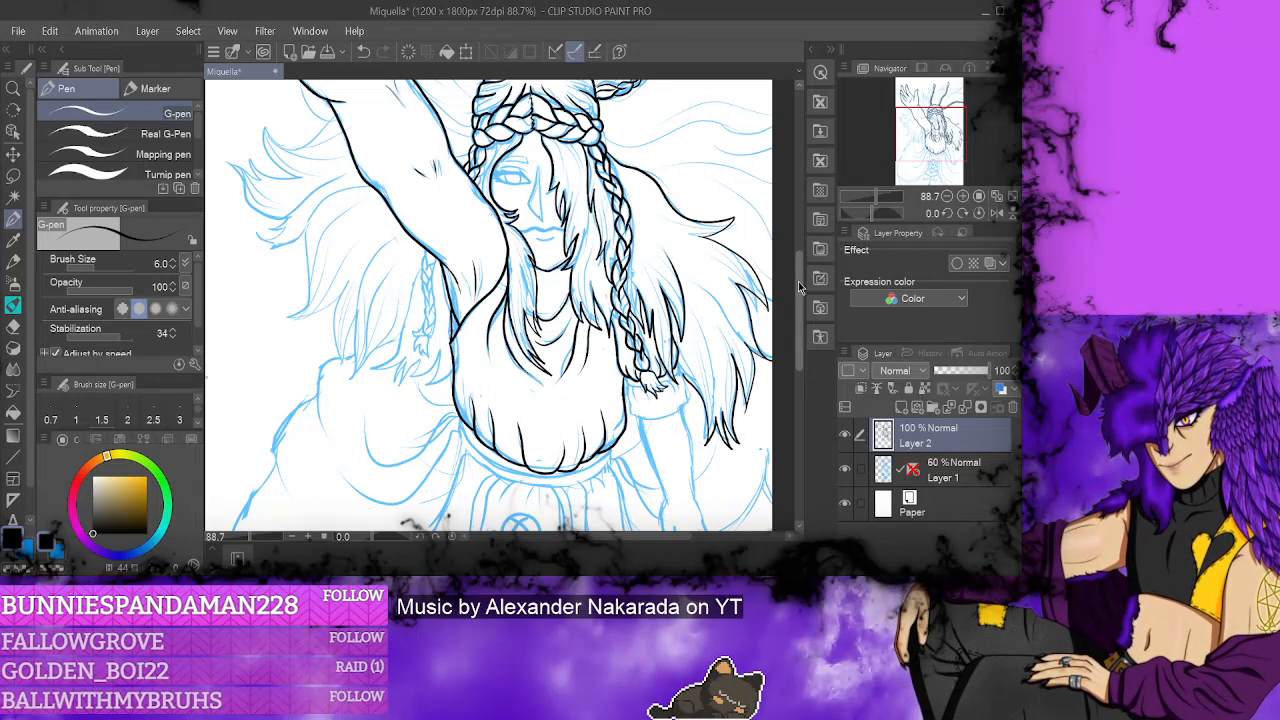
# - Ink the inner edge and tip of the long swept lock above the sideways braid, undoing the stroke for its outer edge
pyautogui.moveTo(798, 281); pyautogui.dragTo(798, 247)
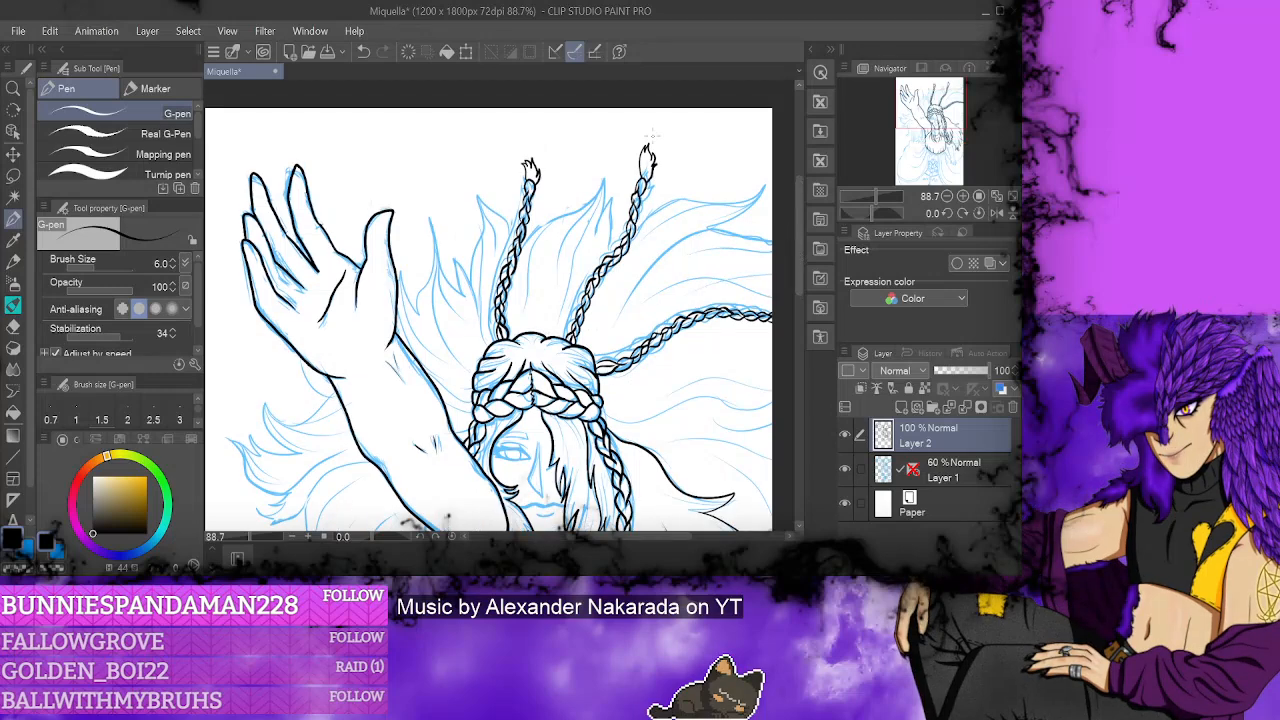
pyautogui.moveTo(766, 190)
pyautogui.mouseDown()
pyautogui.moveTo(752, 216)
pyautogui.moveTo(650, 276)
pyautogui.moveTo(630, 304)
pyautogui.mouseUp()
pyautogui.moveTo(718, 227); pyautogui.dragTo(785, 245)
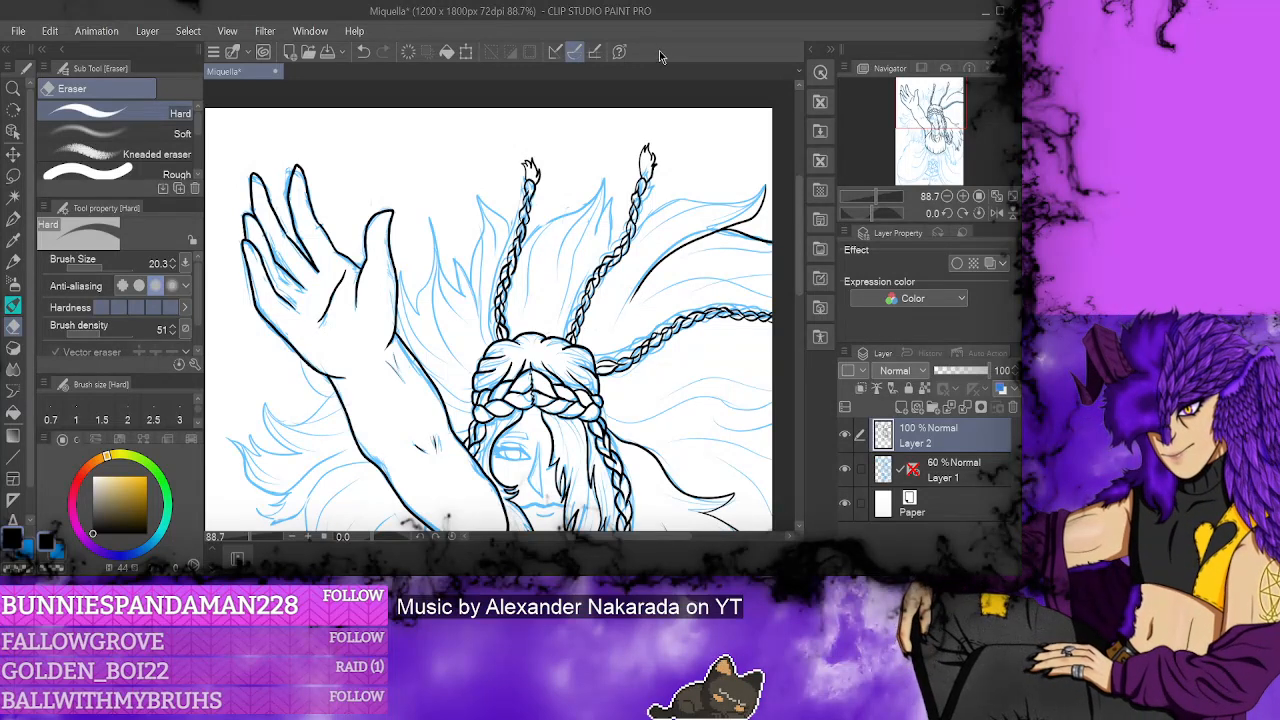
pyautogui.click(14, 218)
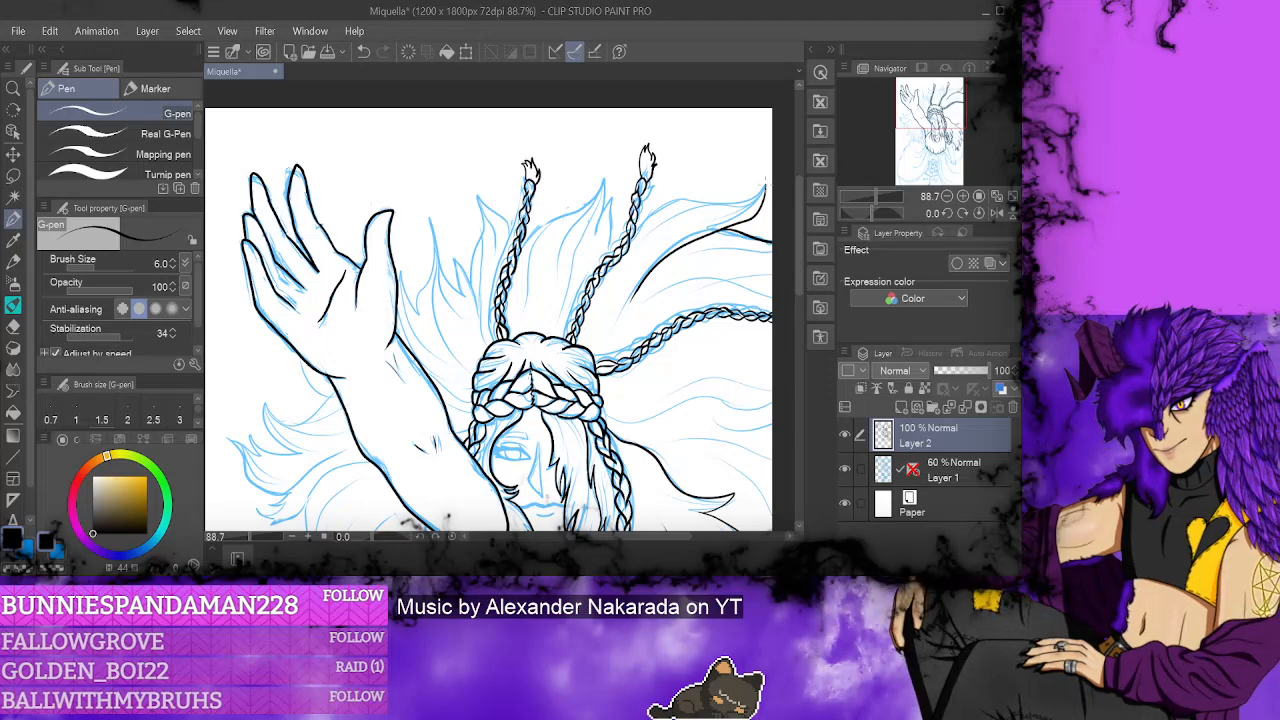
pyautogui.moveTo(764, 190)
pyautogui.mouseDown()
pyautogui.moveTo(702, 192)
pyautogui.moveTo(645, 222)
pyautogui.mouseUp()
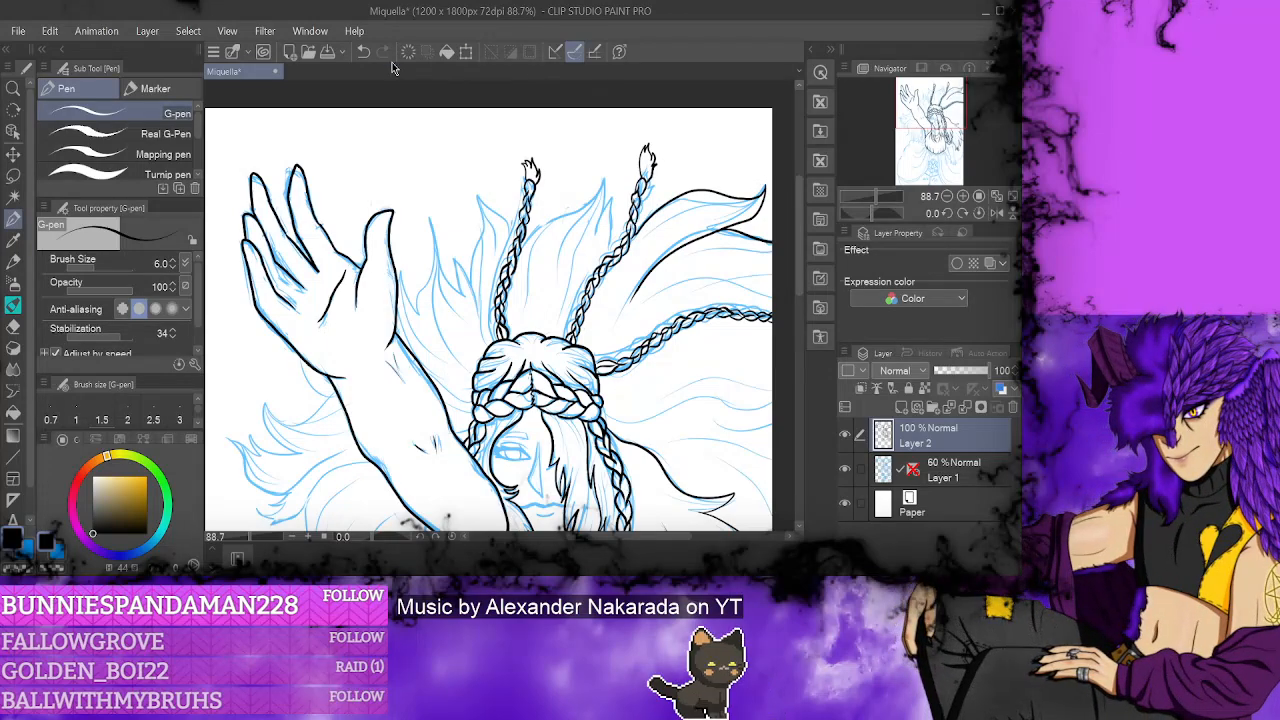
pyautogui.click(363, 51)
# - Rotate the canvas to -73 degrees and ink the outer edge of the long swept lock, redrawing the stroke
pyautogui.moveTo(377, 537); pyautogui.dragTo(352, 535)
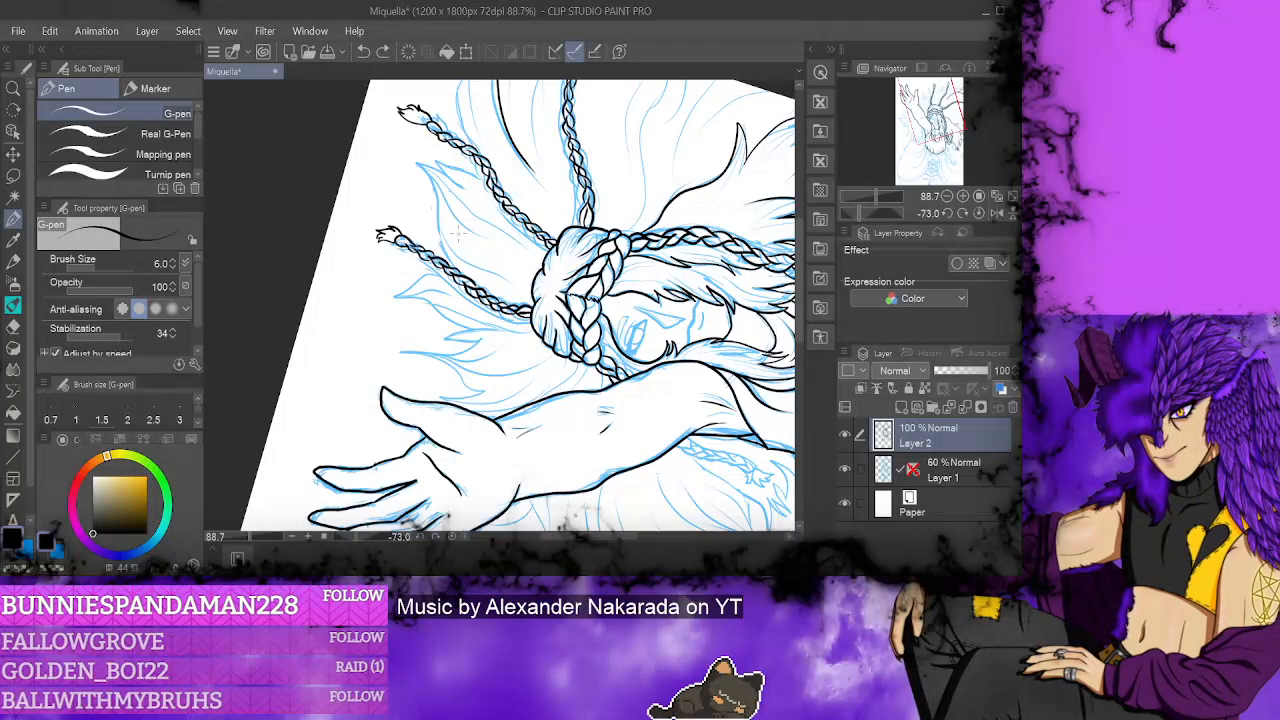
pyautogui.scroll(1, 800, 246)
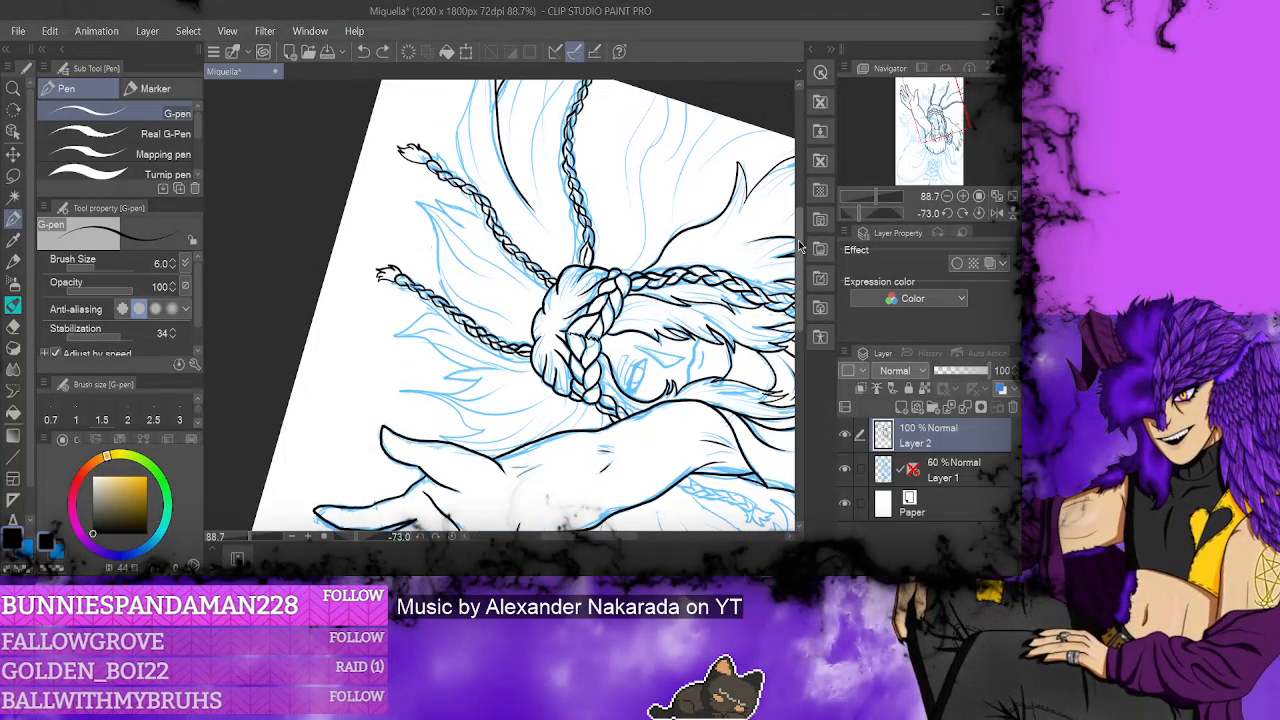
pyautogui.scroll(2, 800, 246)
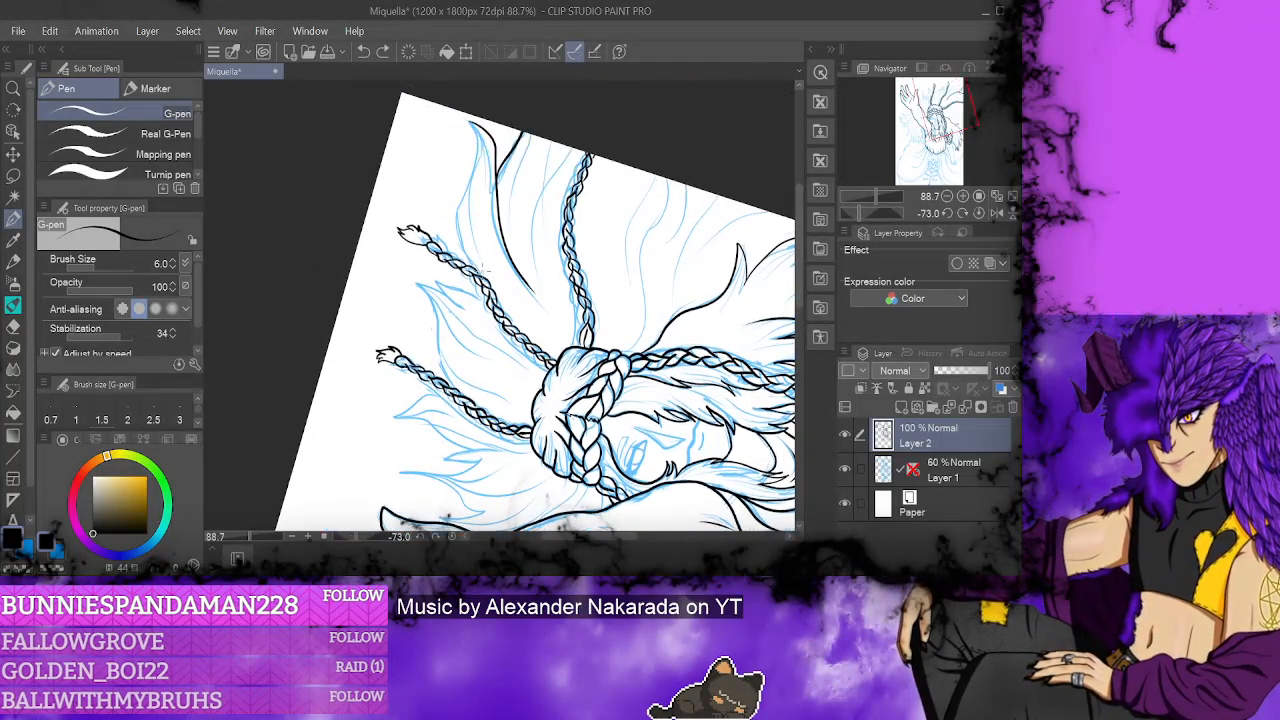
pyautogui.moveTo(478, 272)
pyautogui.mouseDown()
pyautogui.moveTo(466, 106)
pyautogui.moveTo(480, 125)
pyautogui.mouseUp()
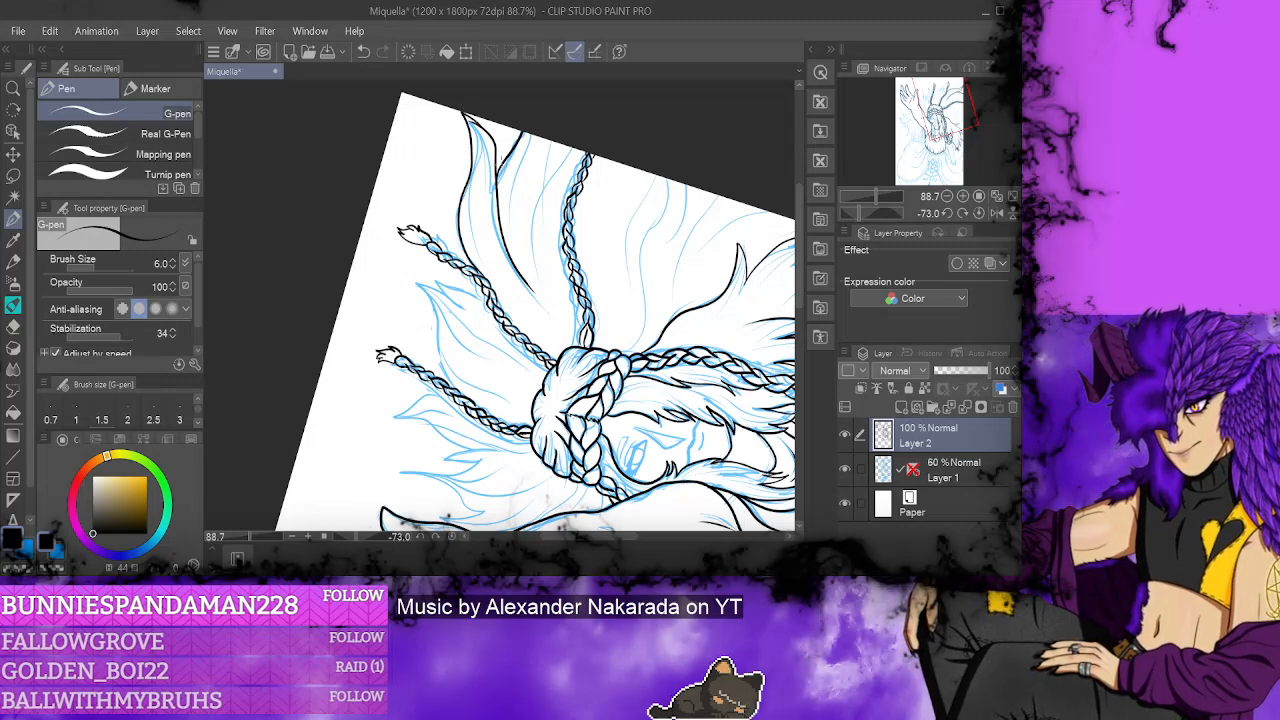
pyautogui.click(363, 51)
pyautogui.moveTo(476, 262)
pyautogui.mouseDown()
pyautogui.moveTo(460, 184)
pyautogui.moveTo(469, 114)
pyautogui.mouseUp()
pyautogui.click(16, 328)
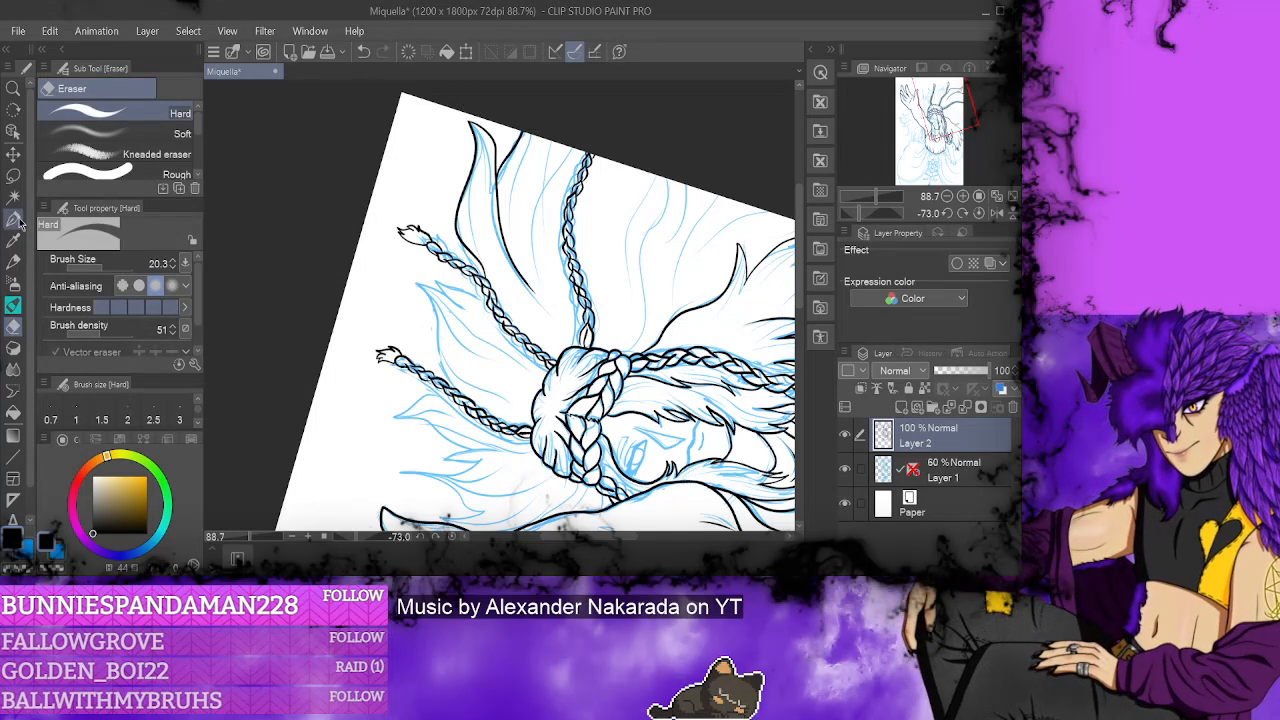
pyautogui.click(16, 222)
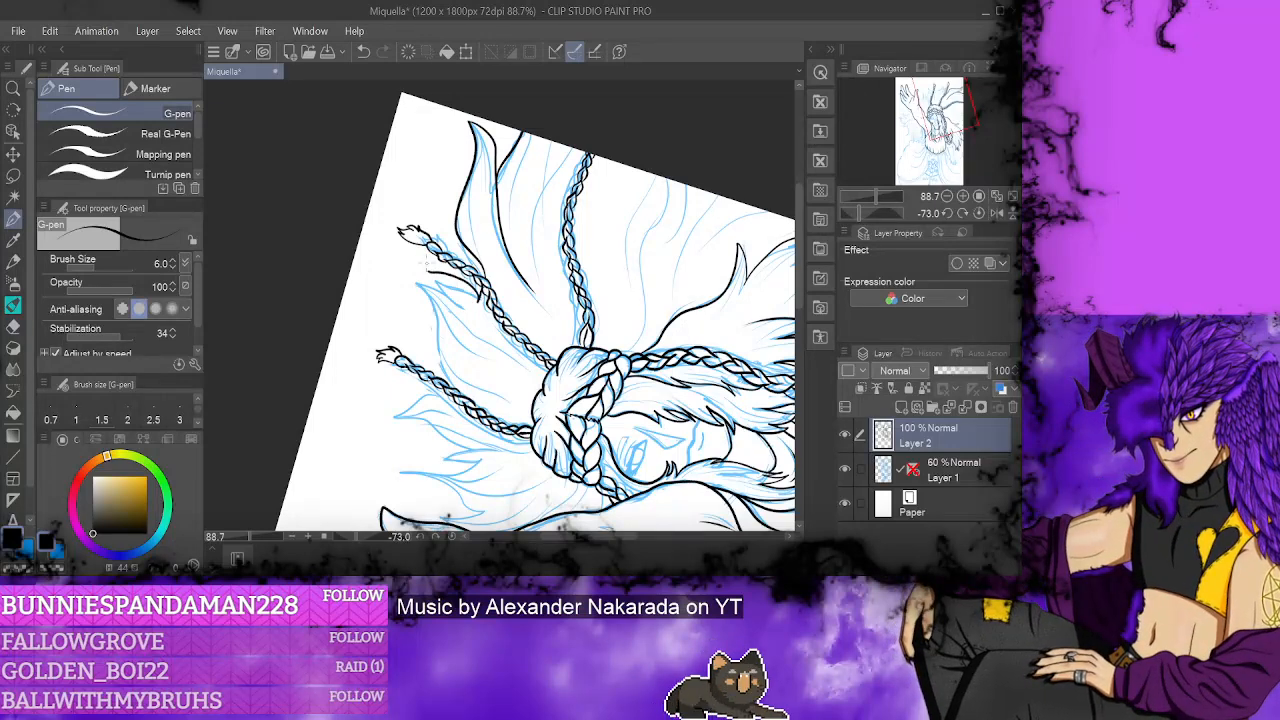
# - Discard the short stroke beside the neighbouring braid and erase the overshooting line at the tip of the long swept lock
pyautogui.click(364, 51)
pyautogui.click(364, 51)
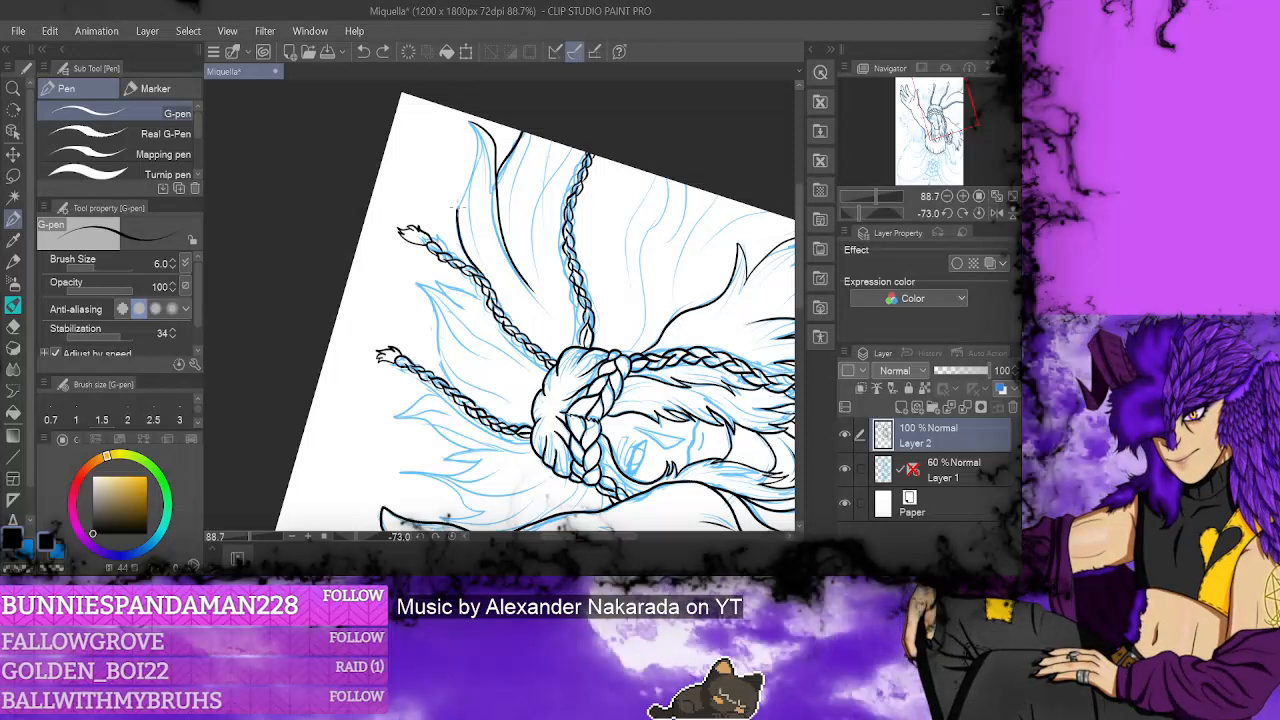
pyautogui.click(383, 51)
pyautogui.click(383, 51)
pyautogui.press('e')
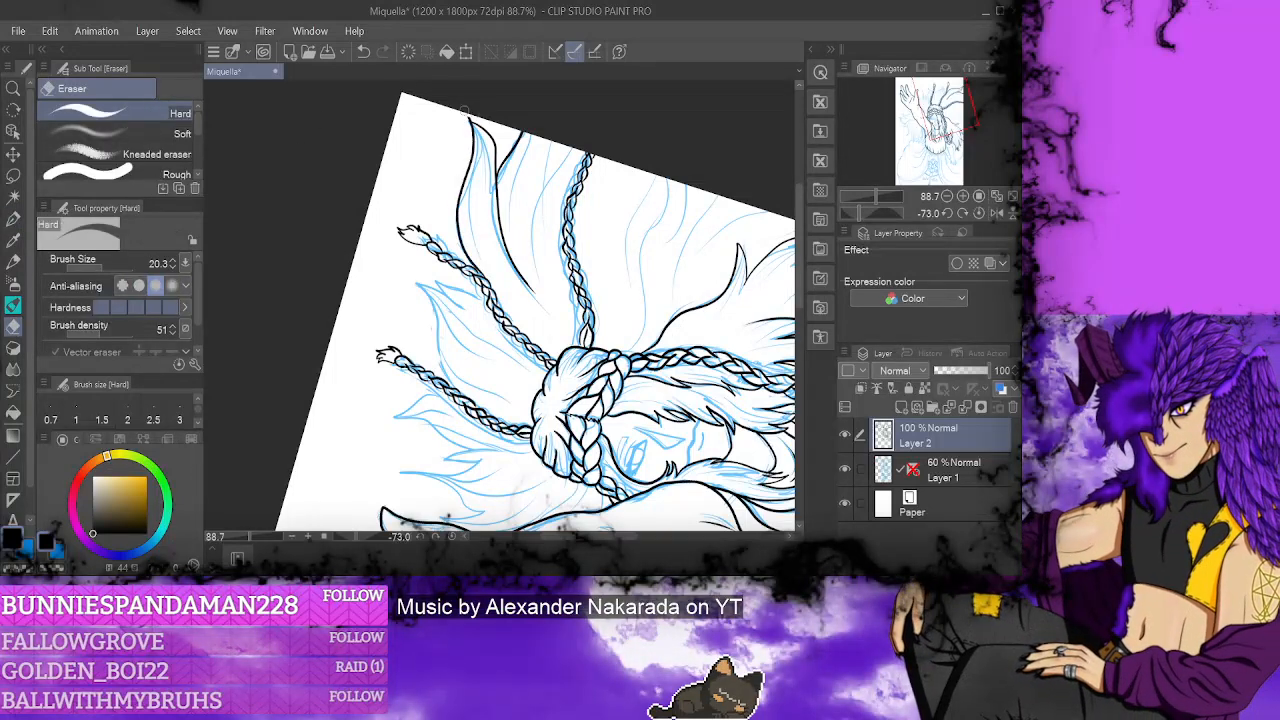
pyautogui.hotkey('ctrl', 'z')
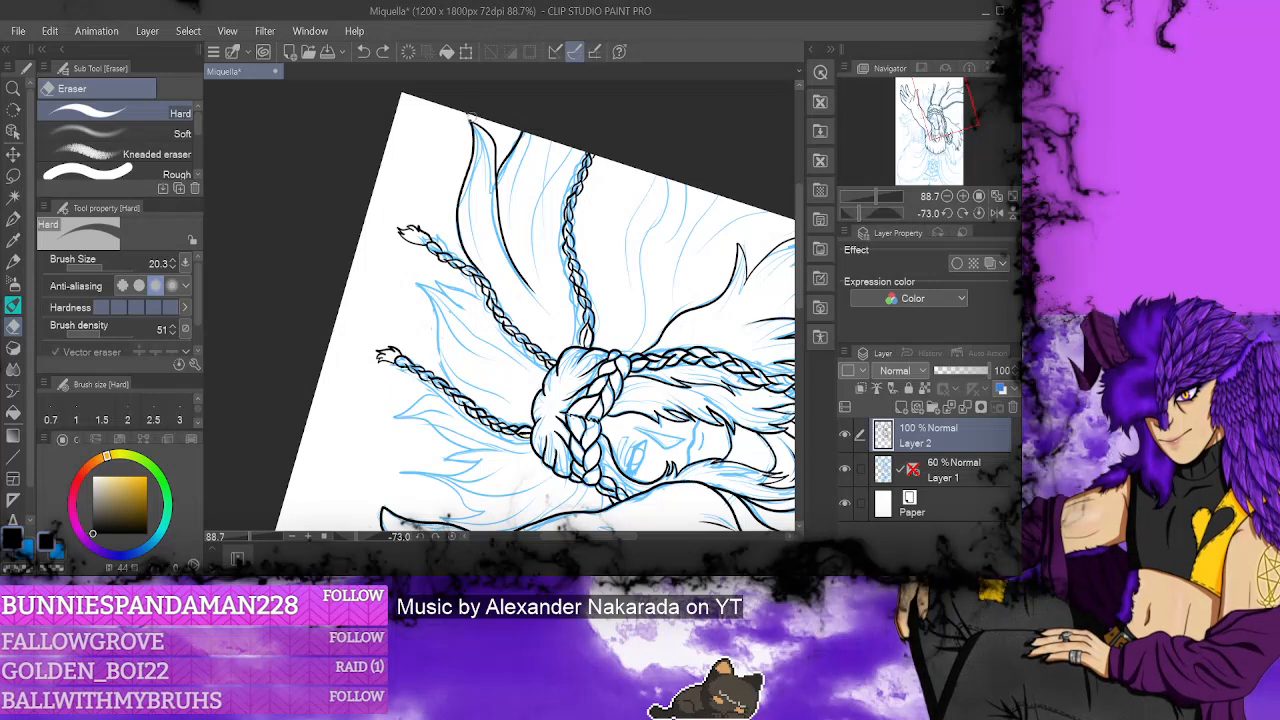
pyautogui.moveTo(476, 116); pyautogui.dragTo(458, 105)
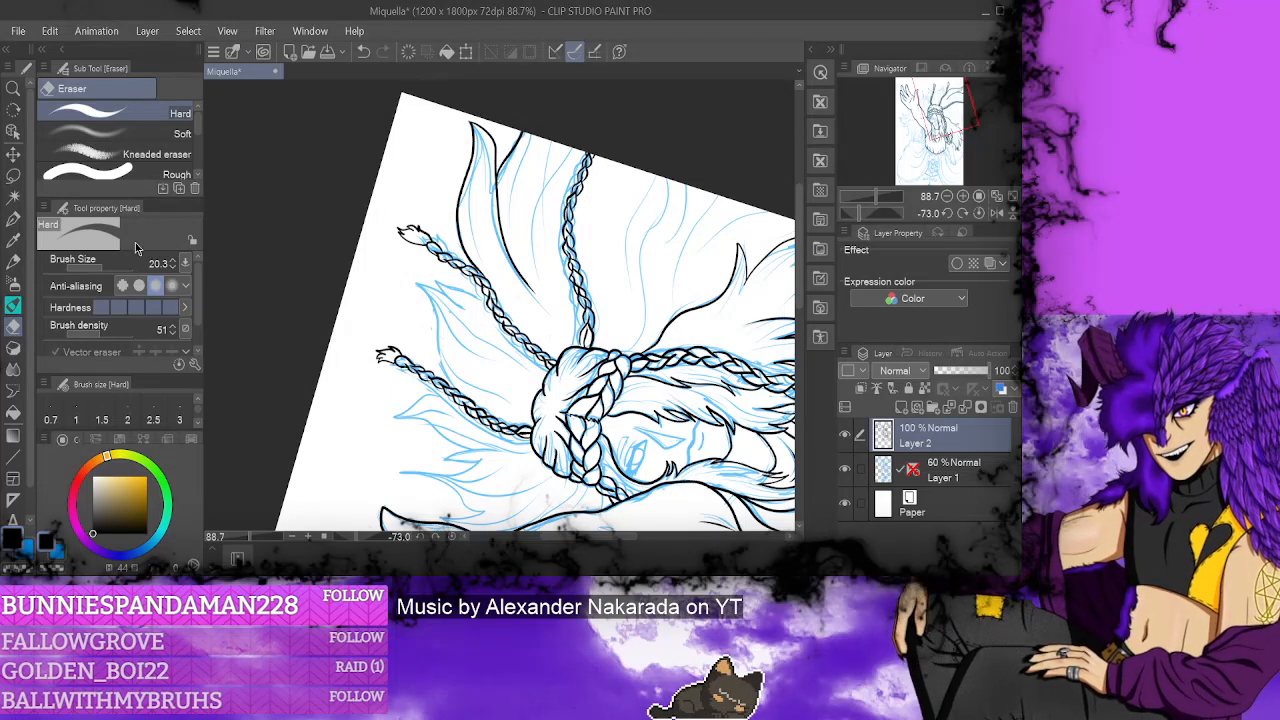
# - Ink the pointed hair lock between the two upright braids, returning the canvas rotation to 0 degrees
pyautogui.press('p')
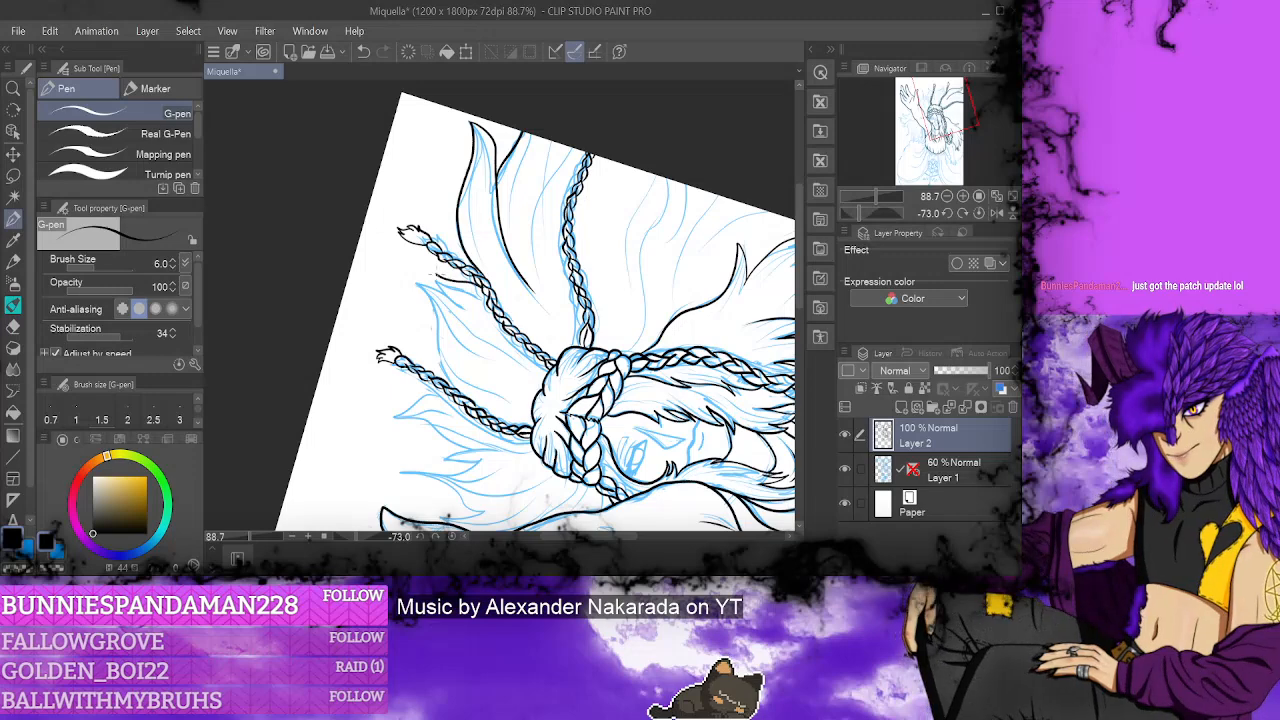
pyautogui.moveTo(436, 274); pyautogui.dragTo(472, 310)
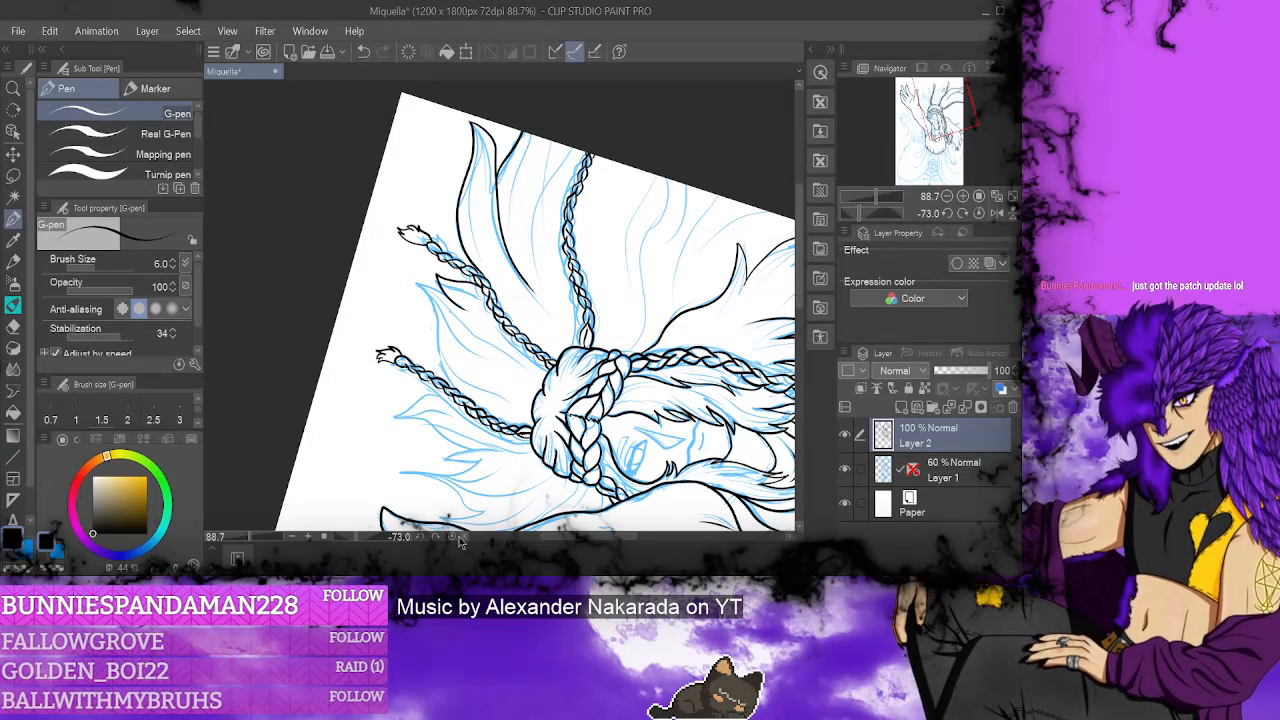
pyautogui.press('@')
pyautogui.moveTo(498, 252)
pyautogui.mouseDown()
pyautogui.moveTo(495, 212)
pyautogui.moveTo(412, 284)
pyautogui.mouseUp()
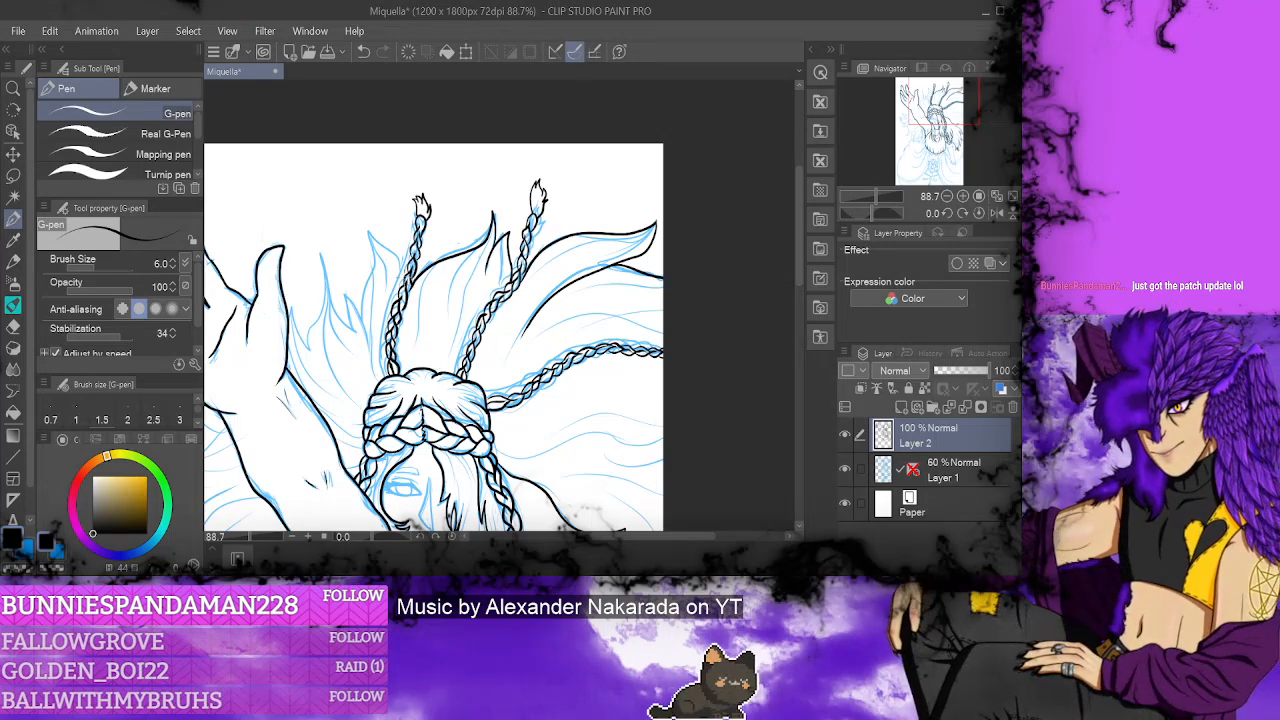
pyautogui.moveTo(405, 288)
pyautogui.mouseDown()
pyautogui.moveTo(367, 215)
pyautogui.moveTo(360, 332)
pyautogui.mouseUp()
pyautogui.click(363, 51)
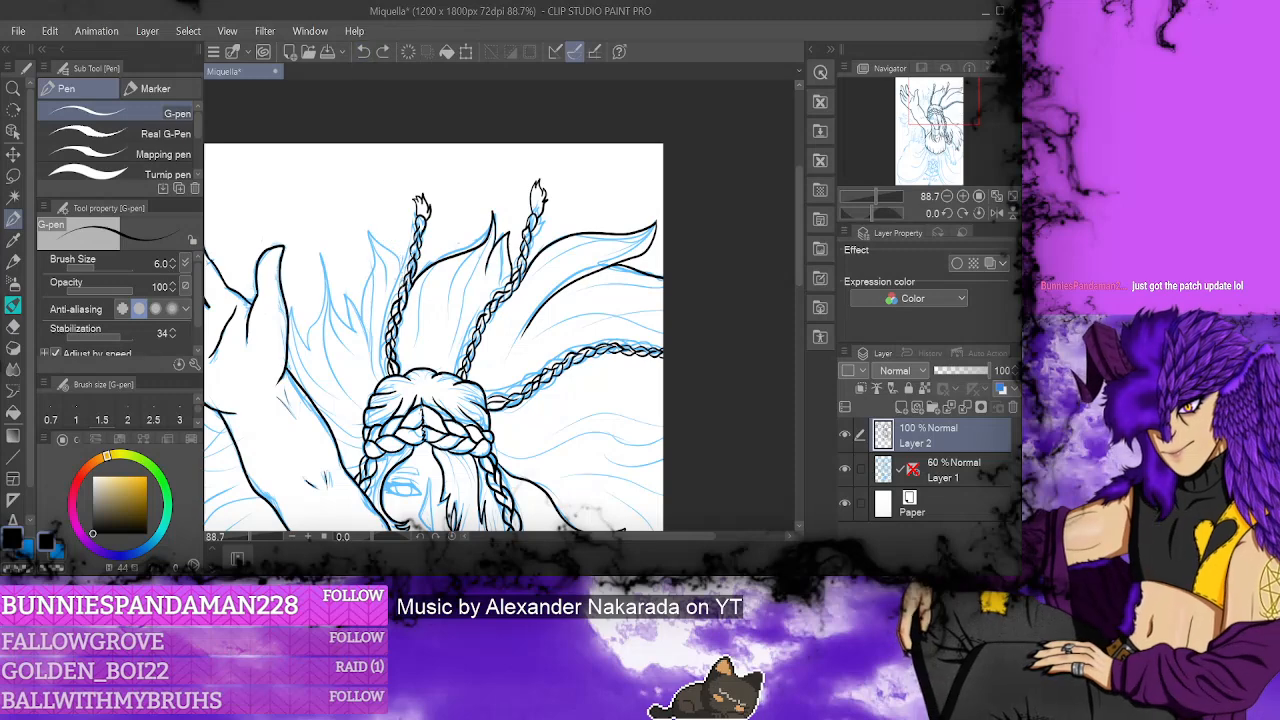
pyautogui.moveTo(410, 276)
pyautogui.mouseDown()
pyautogui.moveTo(376, 238)
pyautogui.moveTo(358, 336)
pyautogui.mouseUp()
pyautogui.click(363, 51)
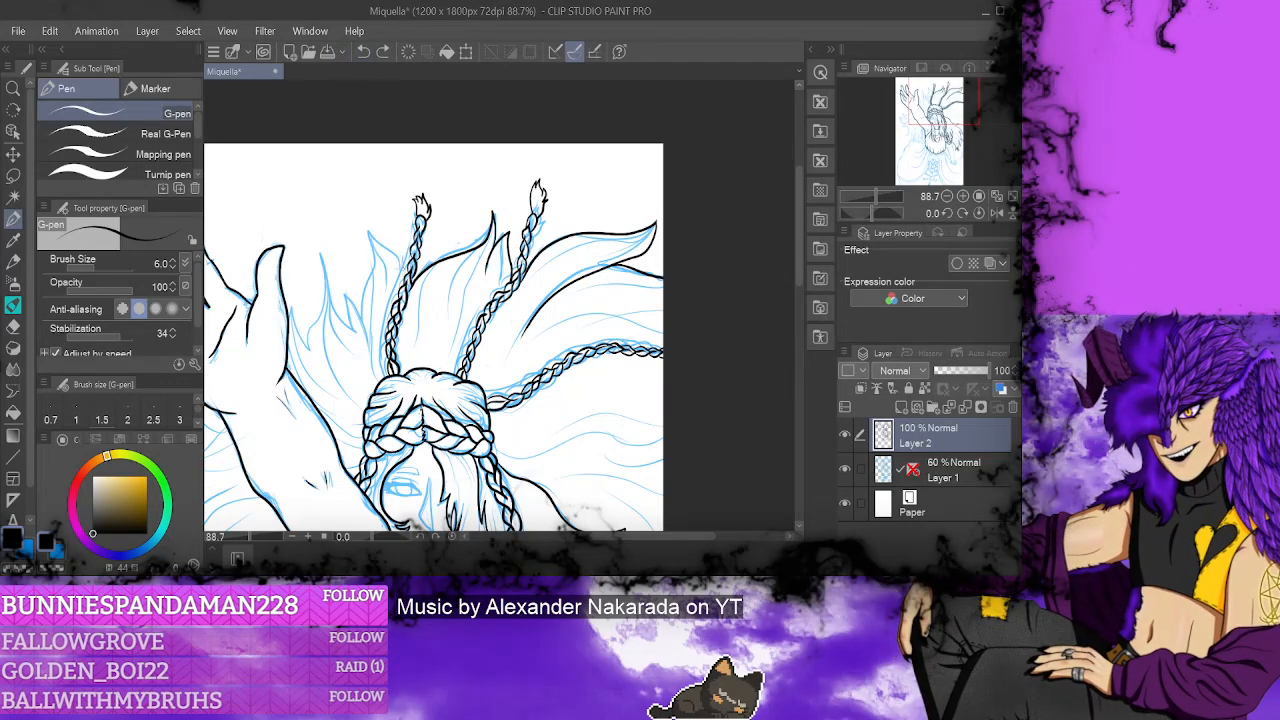
# - Ink the flame-like pointed hair locks between the leftmost upright braid and the thumb of the raised hand
pyautogui.moveTo(368, 222); pyautogui.dragTo(366, 346)
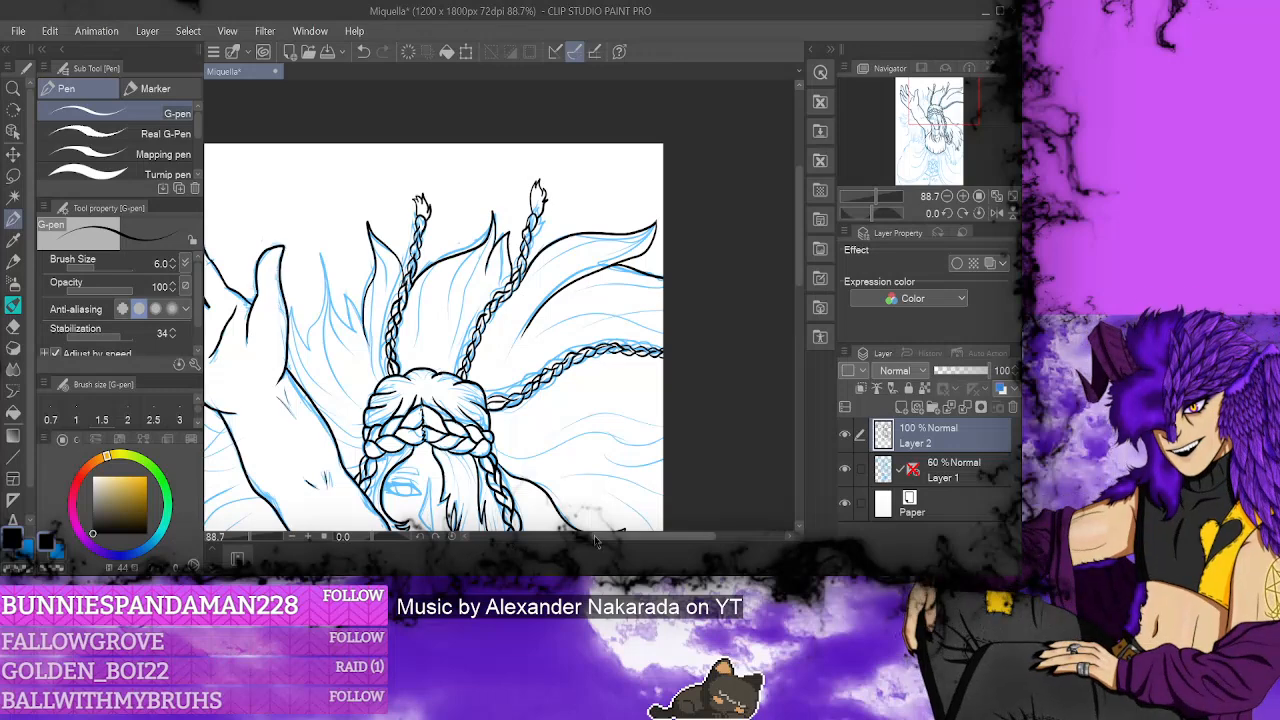
pyautogui.moveTo(613, 537); pyautogui.dragTo(589, 537)
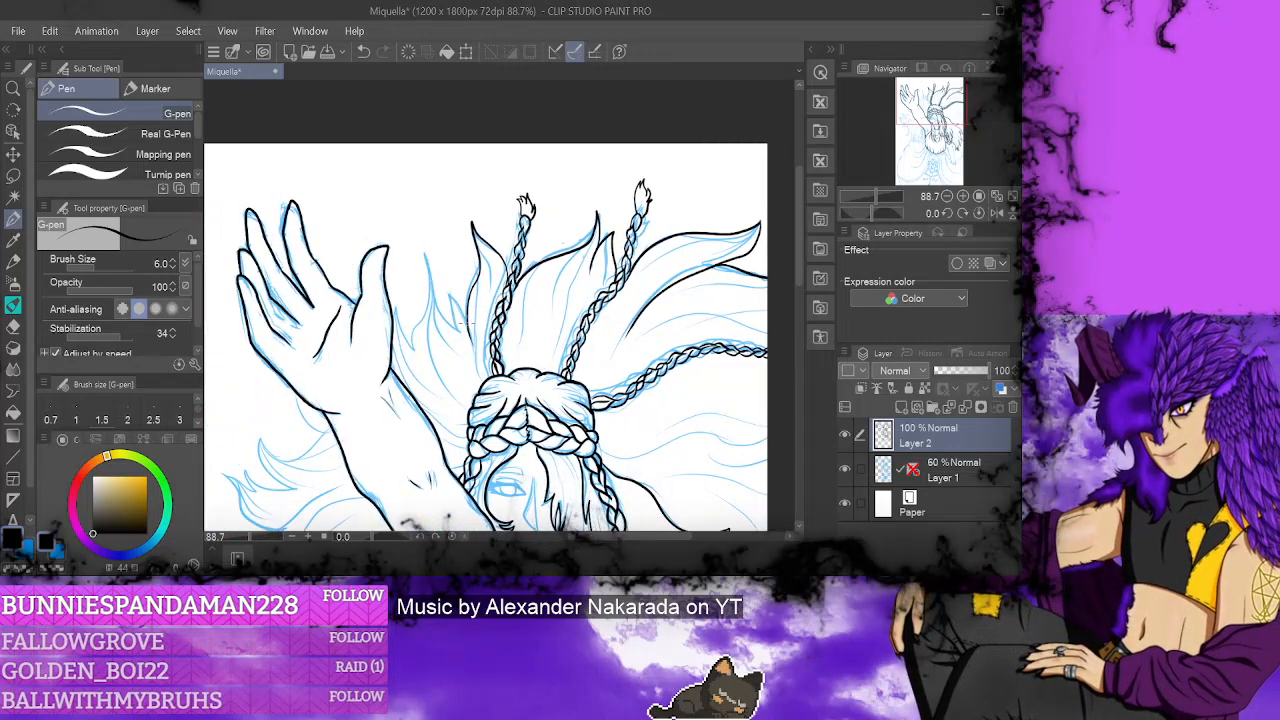
pyautogui.moveTo(452, 330)
pyautogui.mouseDown()
pyautogui.moveTo(416, 258)
pyautogui.moveTo(414, 372)
pyautogui.mouseUp()
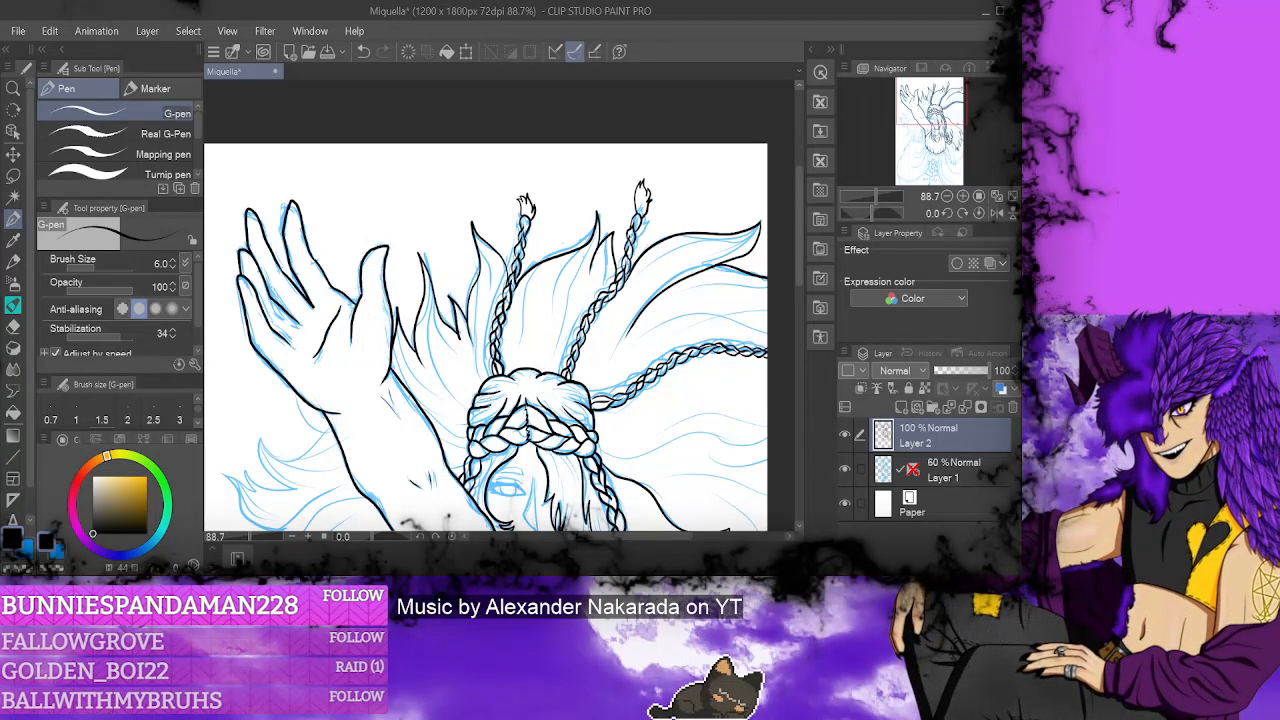
# - Try to ink the flowing hair tips behind the outer side of the raised forearm and undo the strokes
pyautogui.moveTo(630, 536); pyautogui.dragTo(617, 536)
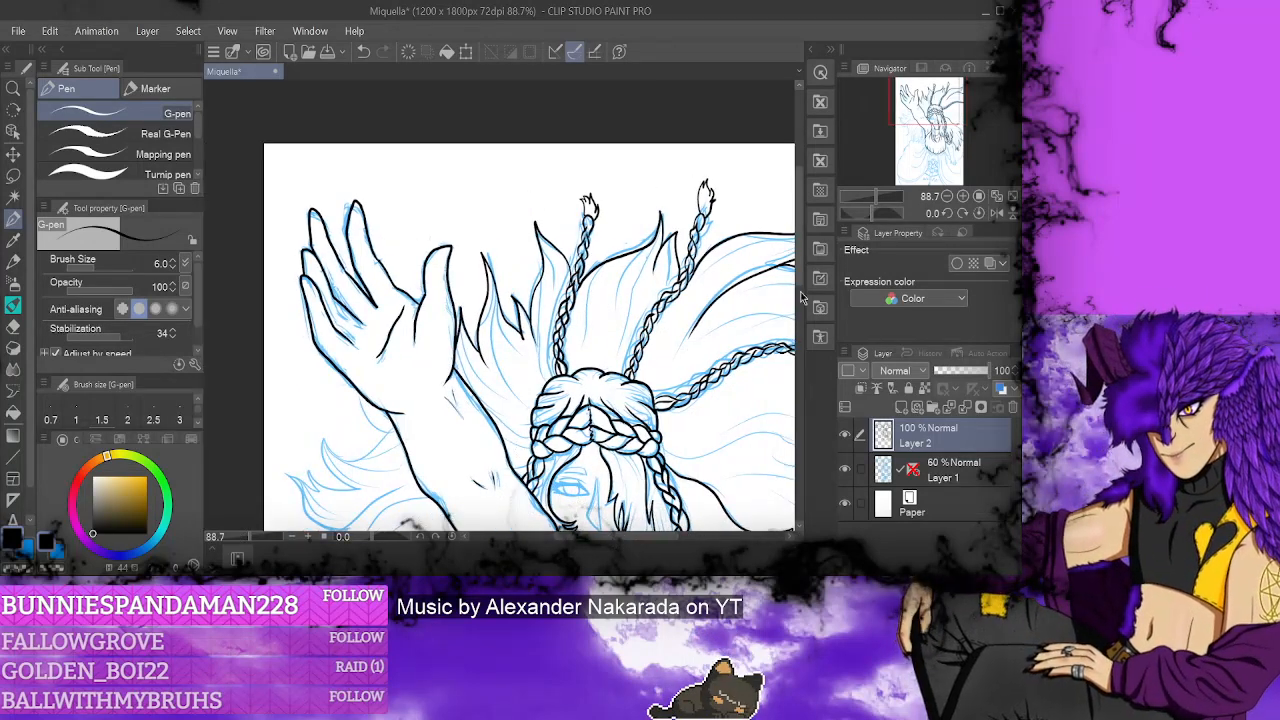
pyautogui.moveTo(800, 297); pyautogui.dragTo(800, 322)
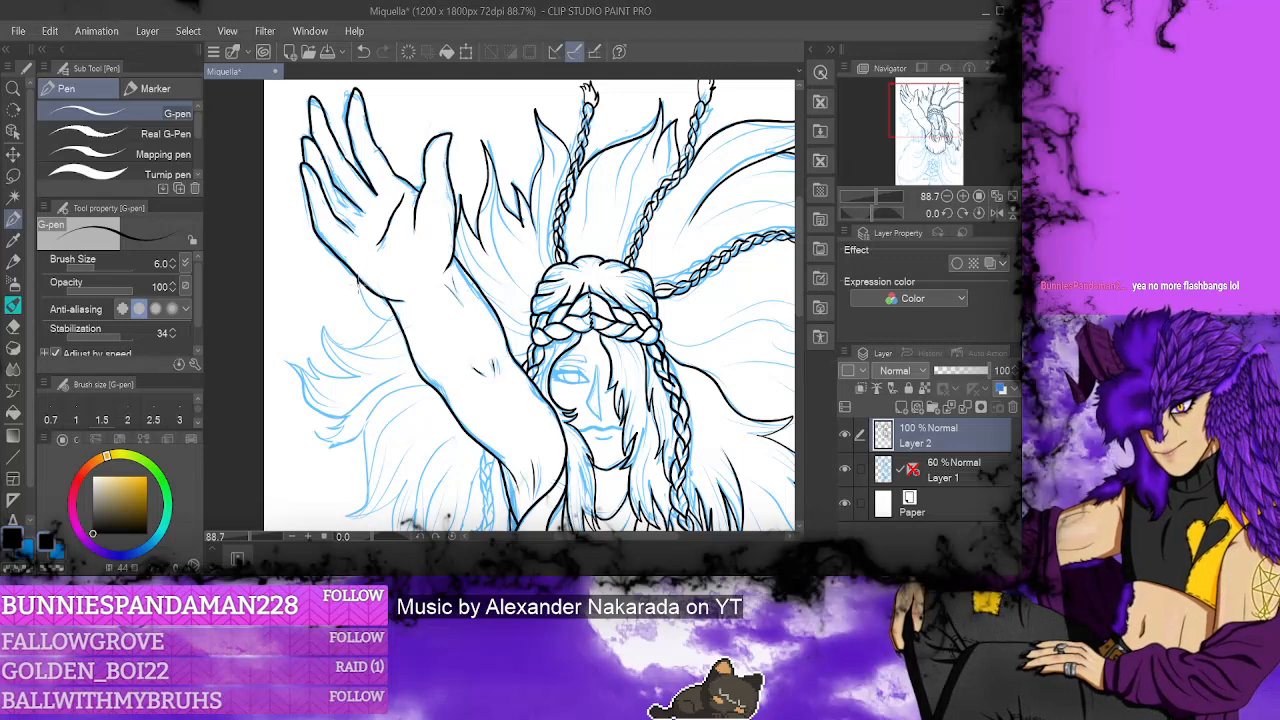
pyautogui.moveTo(390, 322)
pyautogui.mouseDown()
pyautogui.moveTo(396, 331)
pyautogui.moveTo(335, 336)
pyautogui.moveTo(366, 374)
pyautogui.moveTo(346, 420)
pyautogui.moveTo(314, 439)
pyautogui.mouseUp()
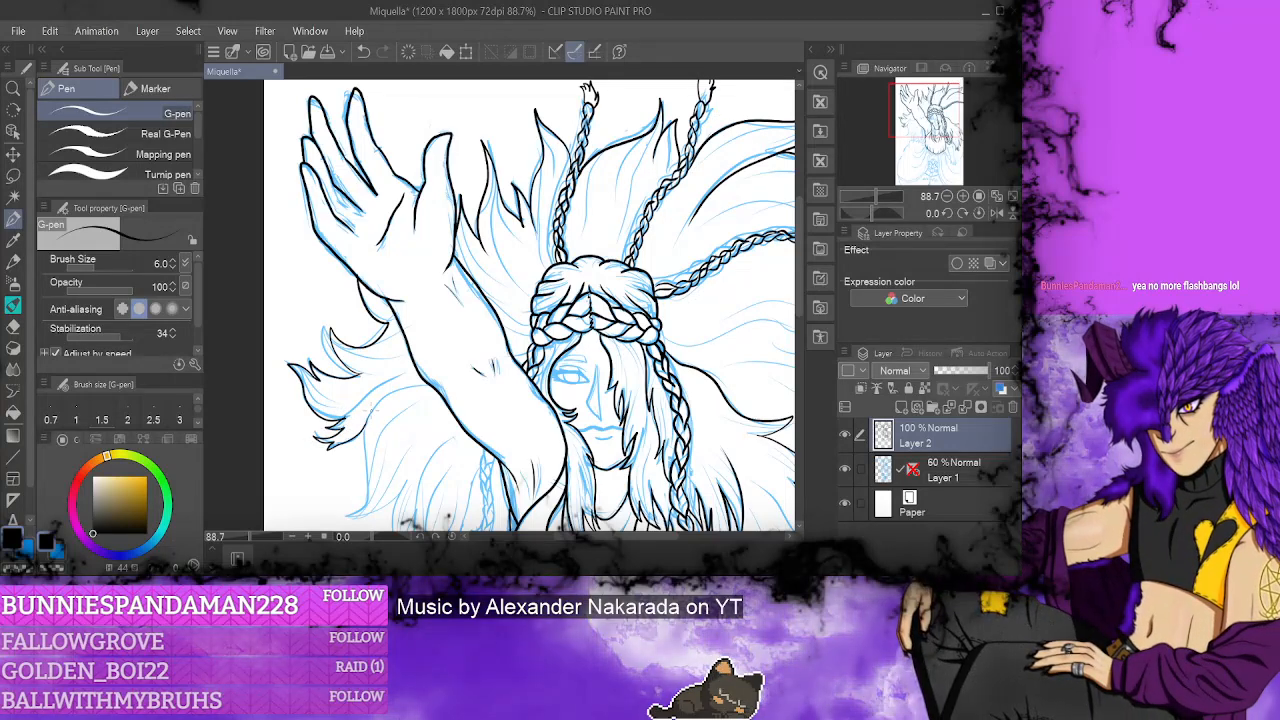
pyautogui.click(364, 52)
pyautogui.click(364, 52)
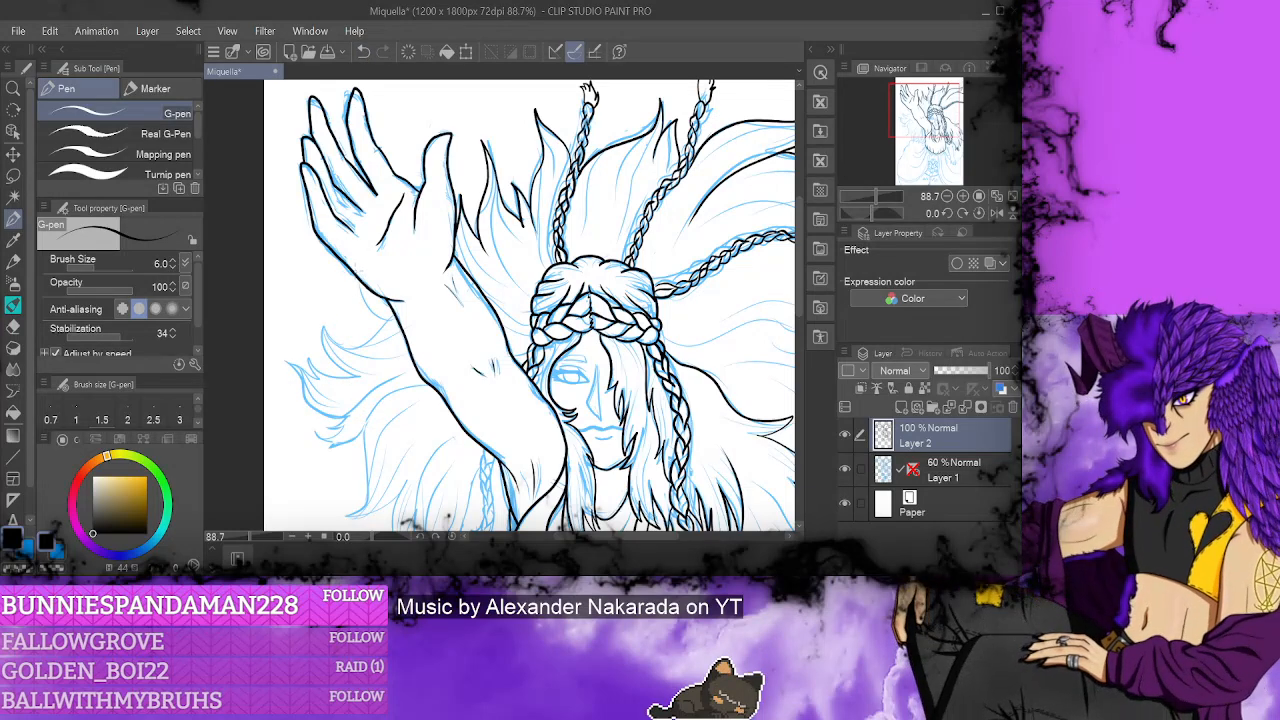
# - Ink the first pointed hair locks behind the outer side of the raised wrist, rotating the canvas to 75.4 degrees
pyautogui.moveTo(390, 322); pyautogui.dragTo(324, 331)
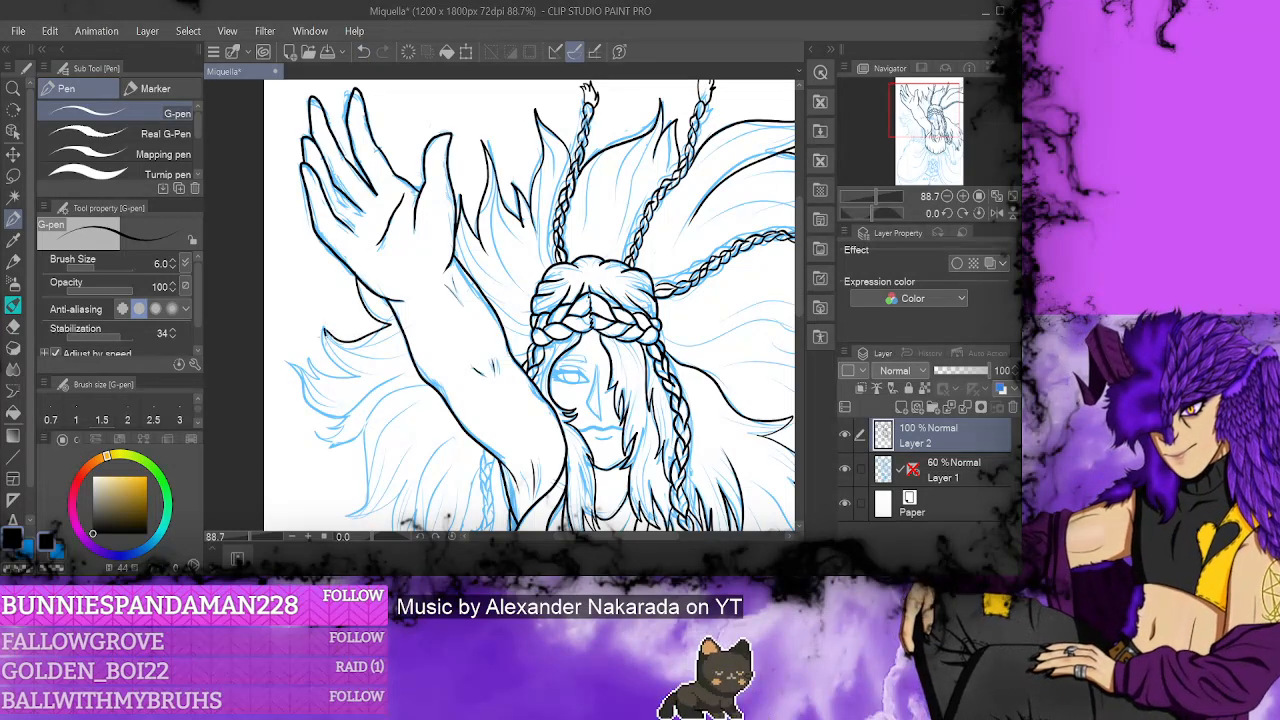
pyautogui.moveTo(370, 540); pyautogui.dragTo(390, 547)
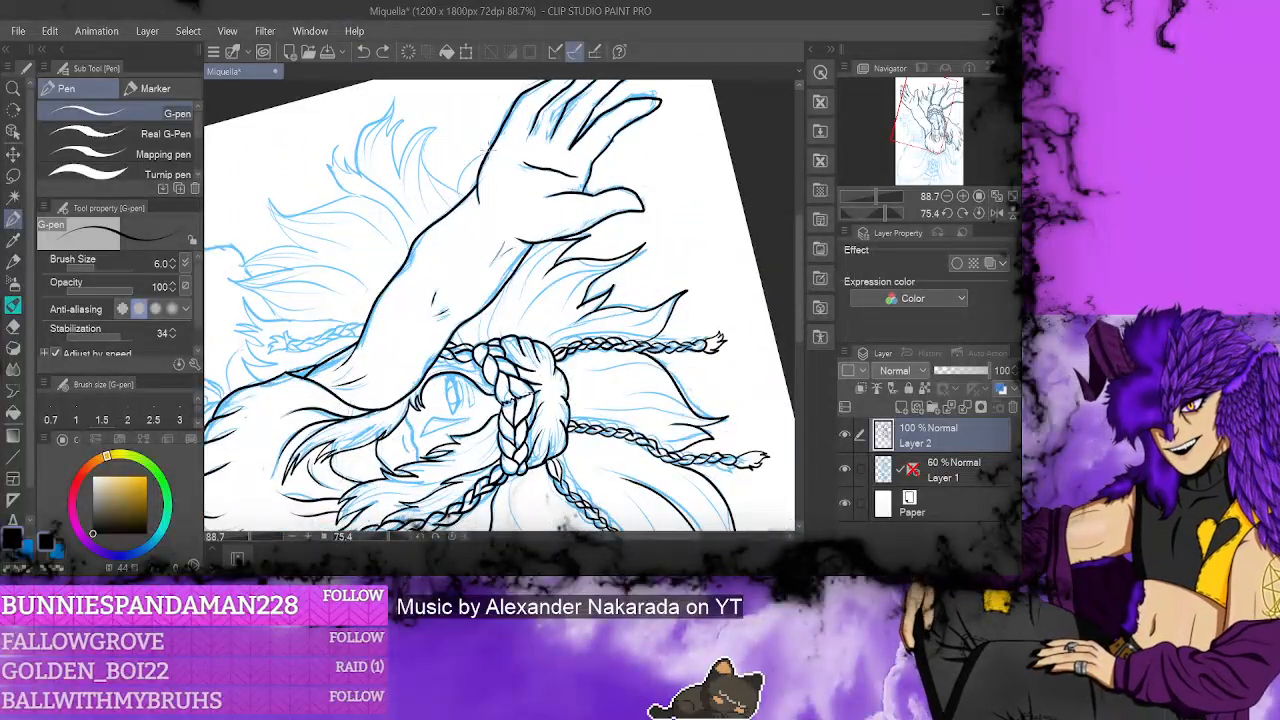
pyautogui.moveTo(490, 148)
pyautogui.mouseDown()
pyautogui.moveTo(454, 200)
pyautogui.moveTo(428, 165)
pyautogui.moveTo(436, 122)
pyautogui.moveTo(396, 190)
pyautogui.moveTo(391, 137)
pyautogui.mouseUp()
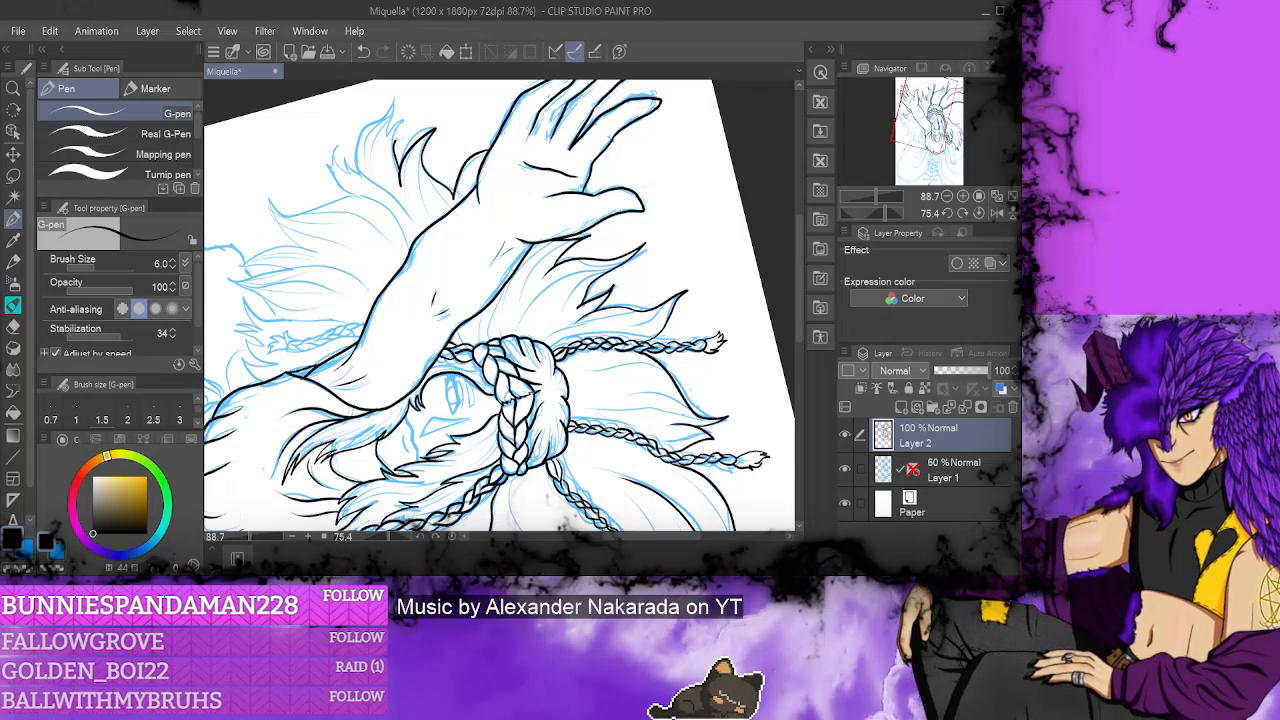
pyautogui.click(362, 51)
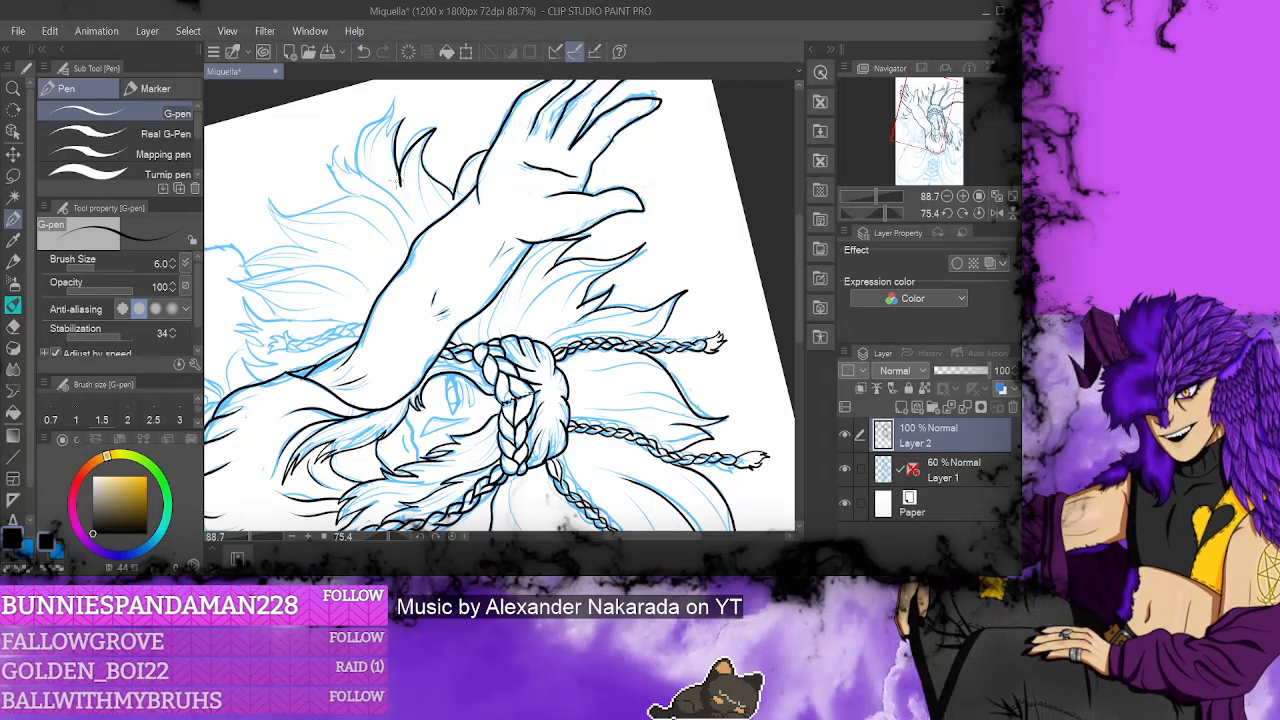
pyautogui.click(14, 327)
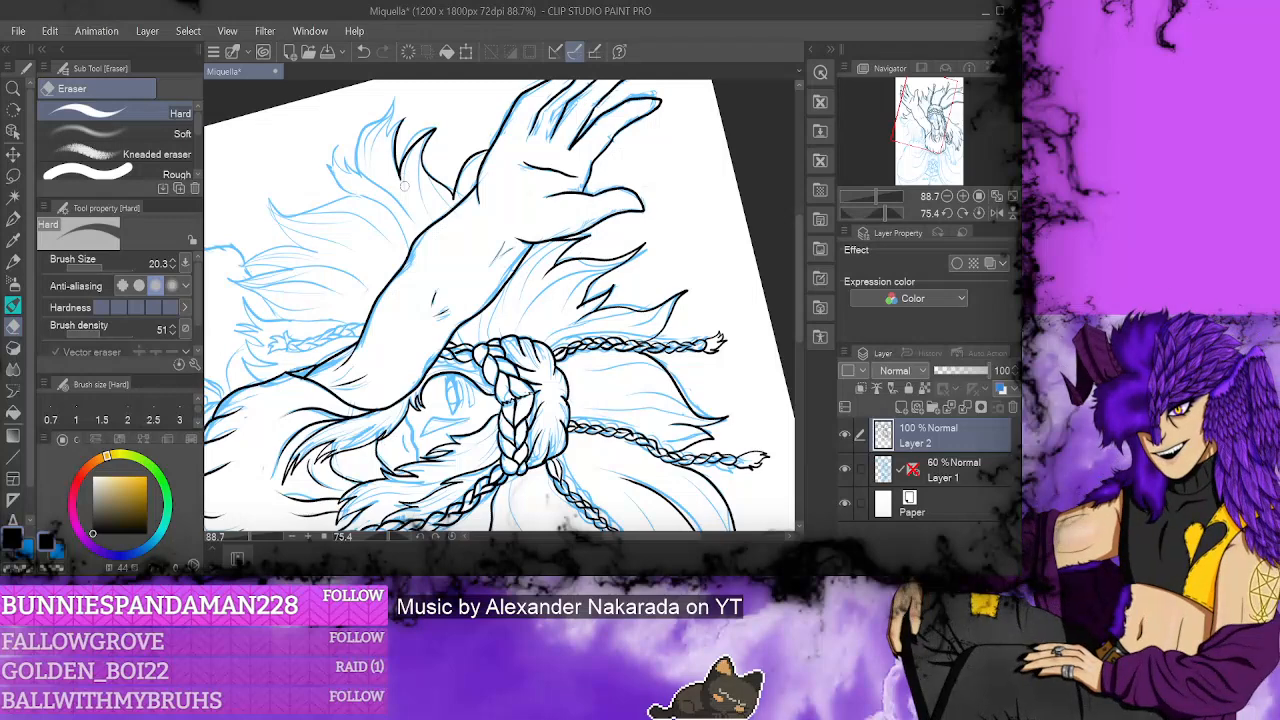
pyautogui.click(13, 218)
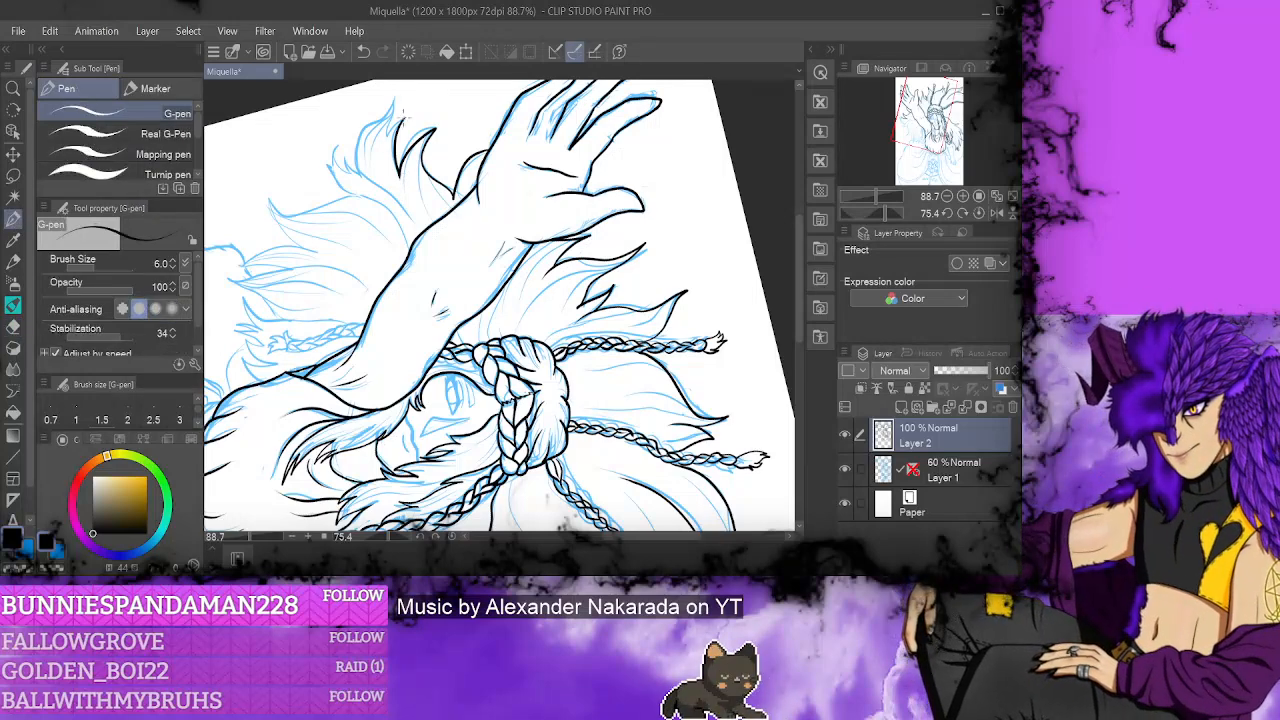
# - Ink the tall curved lock and the small forked tips beside the raised forearm, erasing the doubled line that runs to the arm
pyautogui.moveTo(393, 92)
pyautogui.mouseDown()
pyautogui.moveTo(365, 126)
pyautogui.moveTo(393, 94)
pyautogui.moveTo(374, 178)
pyautogui.mouseUp()
pyautogui.click(363, 51)
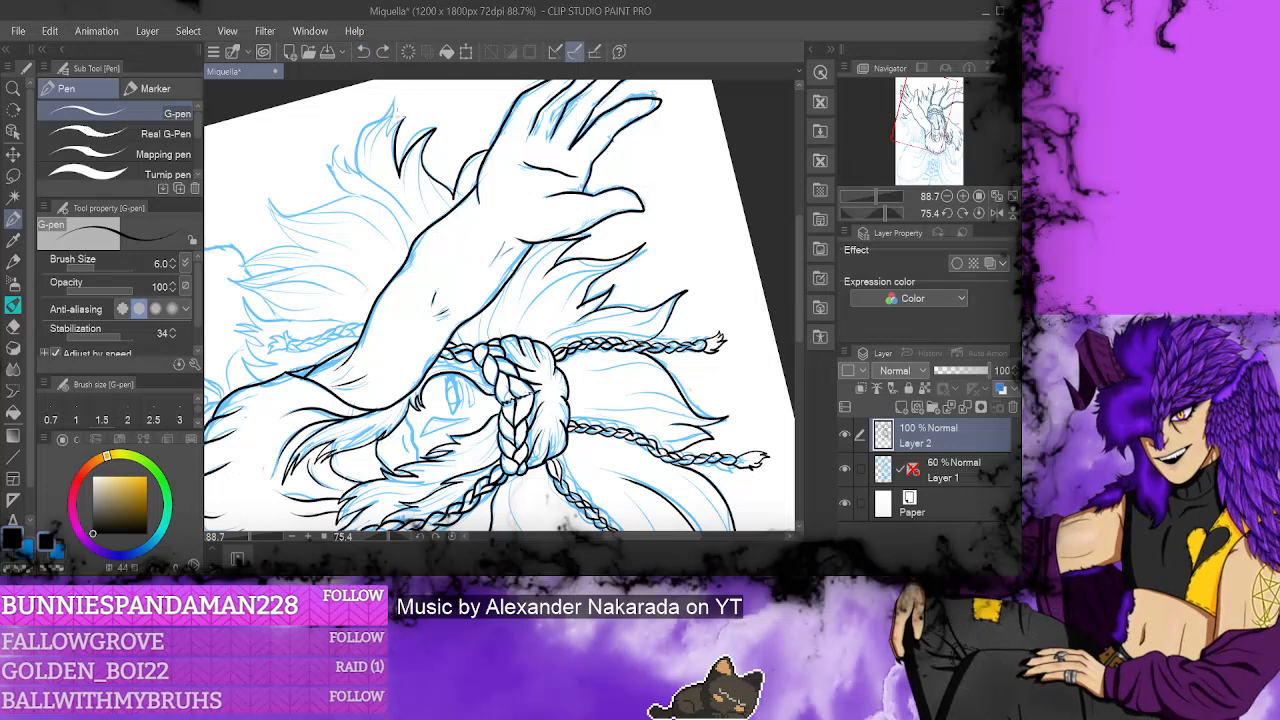
pyautogui.moveTo(393, 95)
pyautogui.mouseDown()
pyautogui.moveTo(368, 130)
pyautogui.moveTo(378, 204)
pyautogui.moveTo(410, 230)
pyautogui.mouseUp()
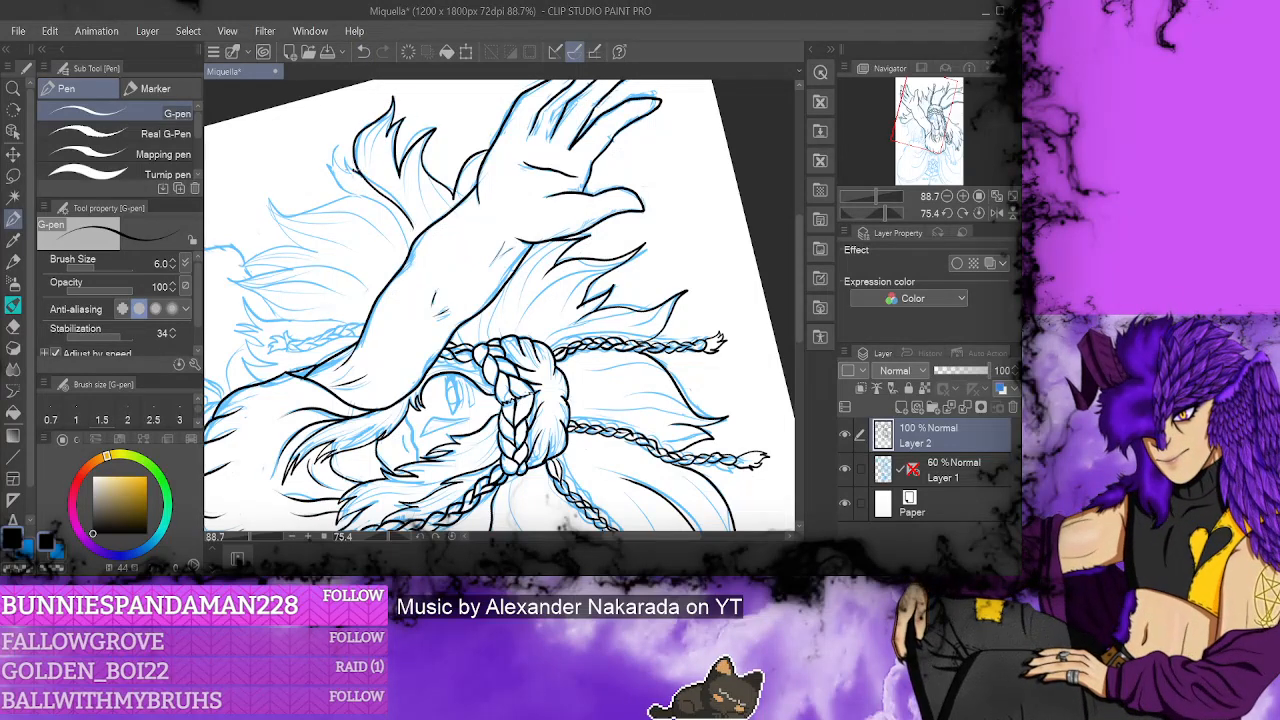
pyautogui.moveTo(352, 158); pyautogui.dragTo(346, 171)
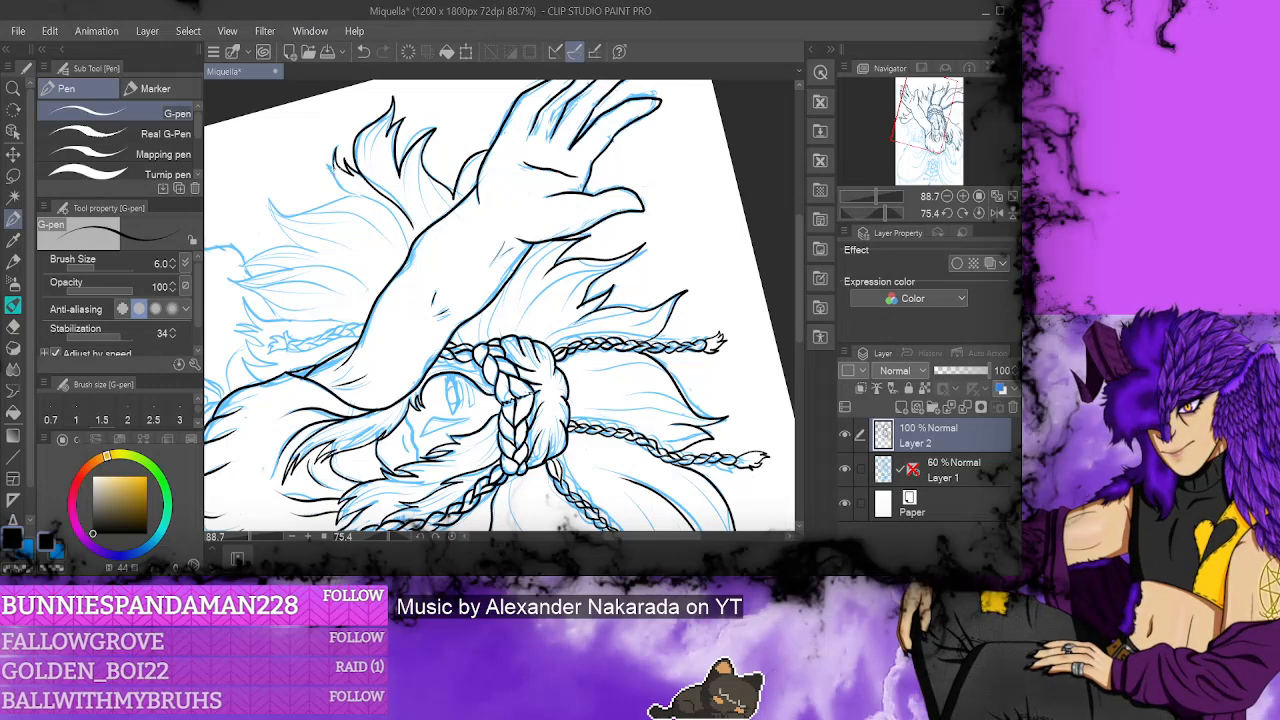
pyautogui.moveTo(358, 201); pyautogui.dragTo(408, 256)
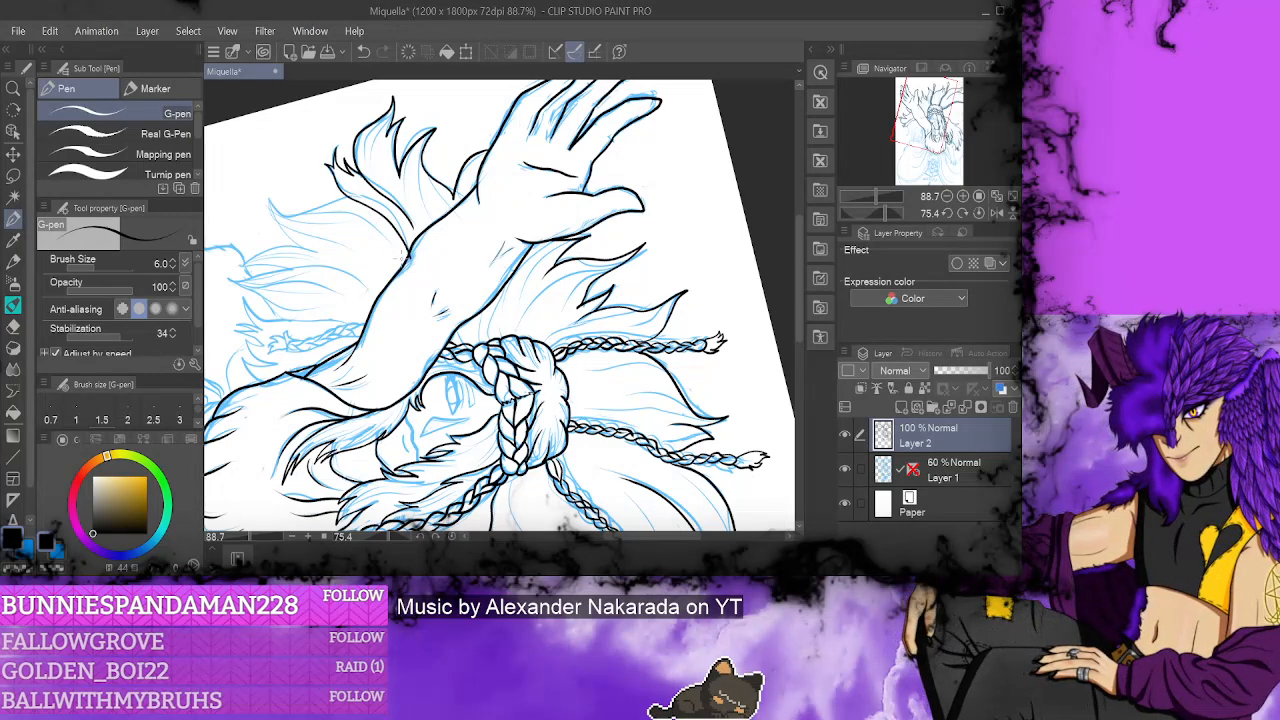
pyautogui.press('e')
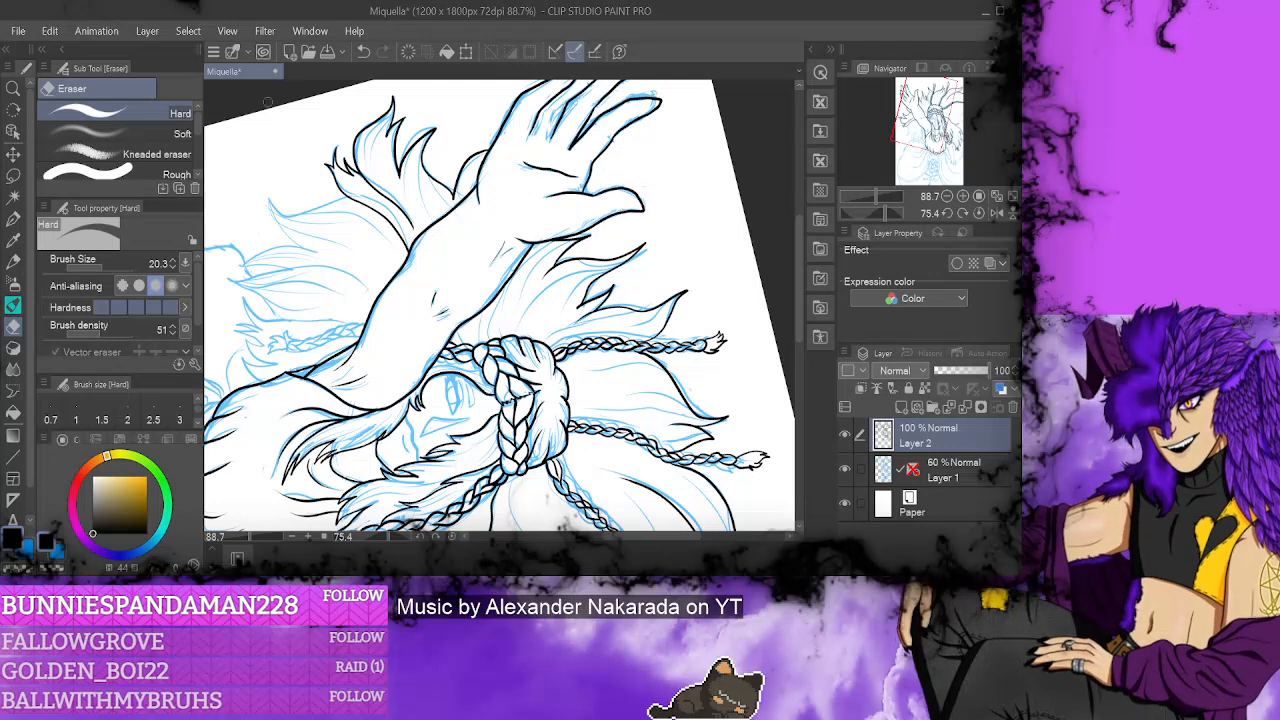
pyautogui.moveTo(364, 186); pyautogui.dragTo(410, 222)
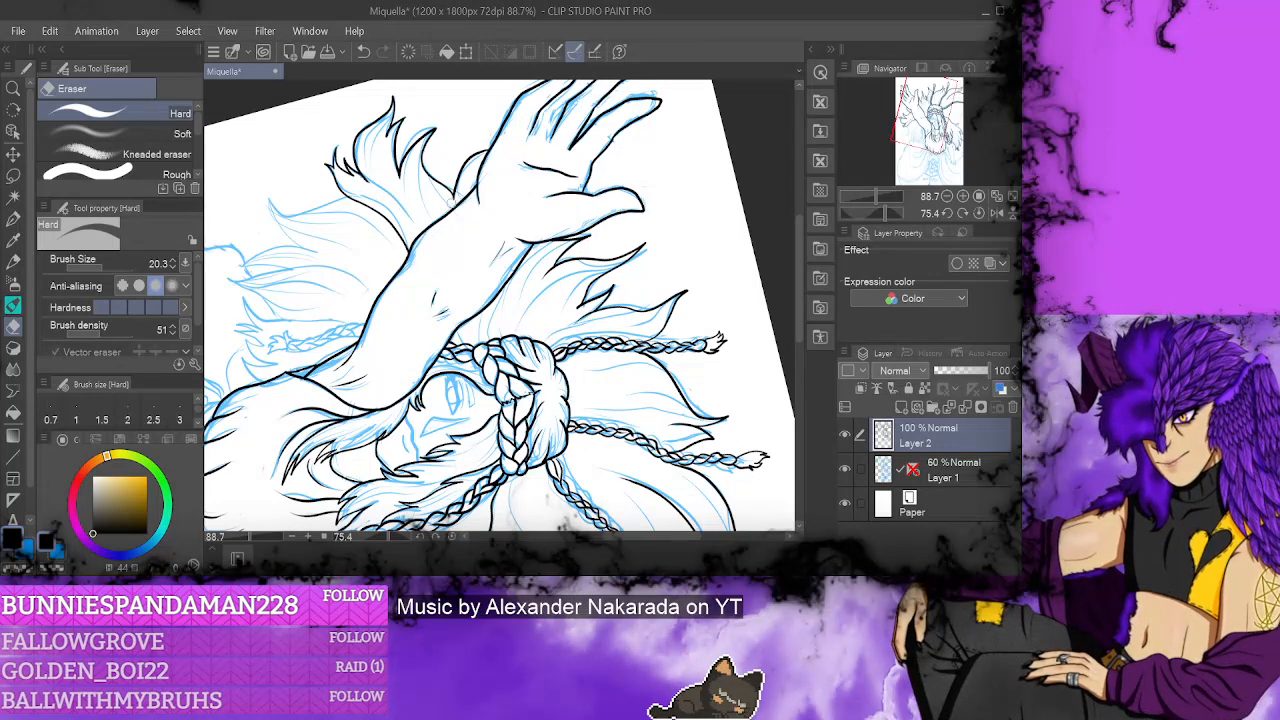
pyautogui.press('p')
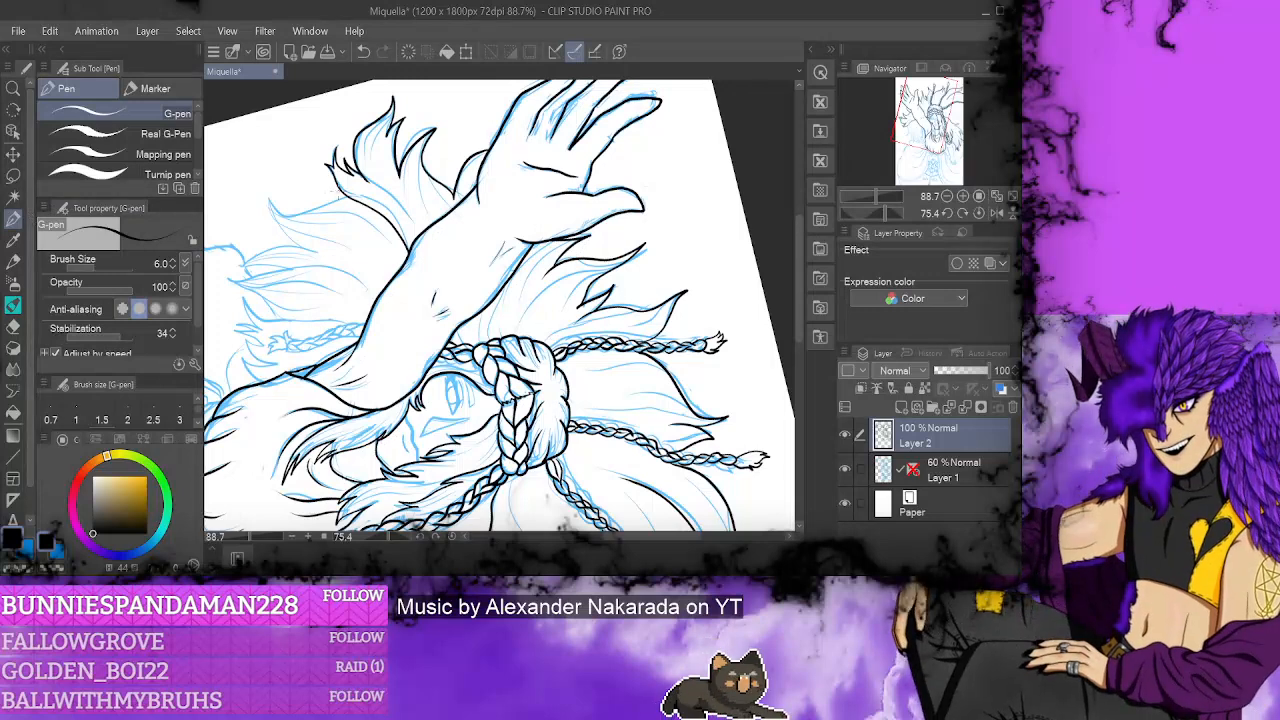
# - Ink the broad pointed locks fanning out behind the forearm towards the elbow, returning the canvas rotation to 0 degrees
pyautogui.moveTo(342, 197)
pyautogui.mouseDown()
pyautogui.moveTo(294, 213)
pyautogui.moveTo(316, 248)
pyautogui.moveTo(242, 264)
pyautogui.moveTo(374, 290)
pyautogui.mouseUp()
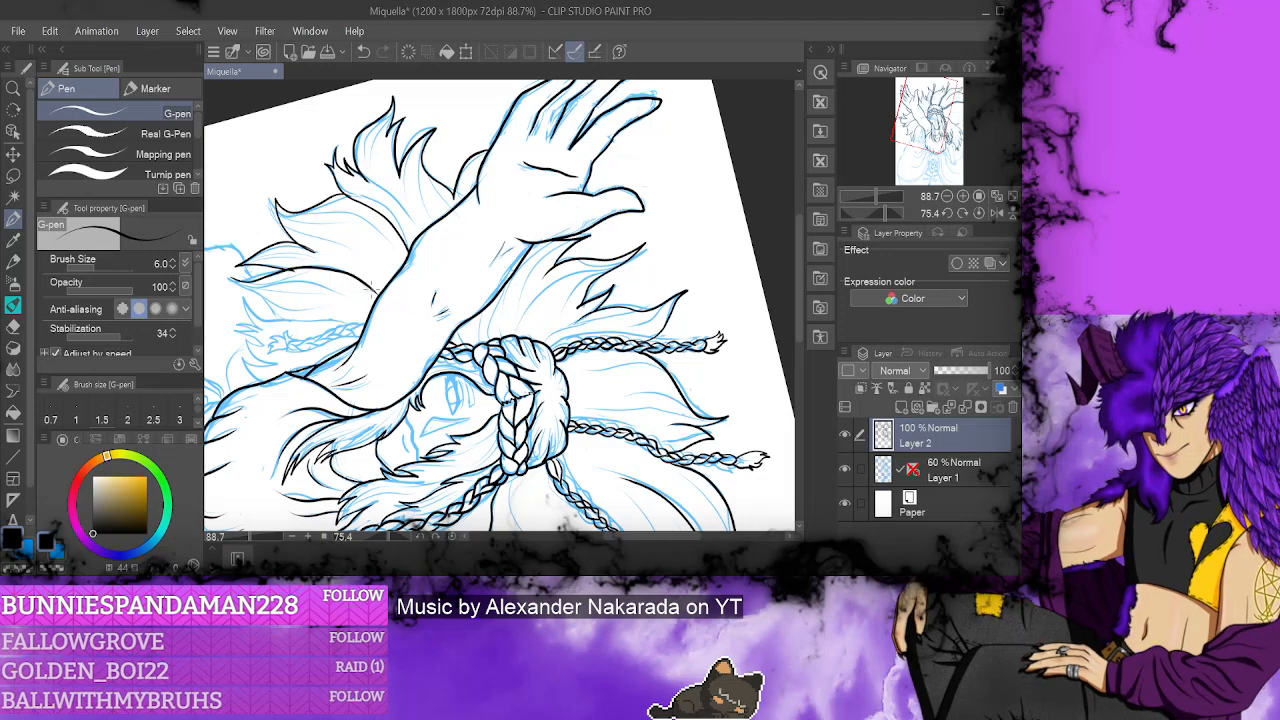
pyautogui.moveTo(236, 282); pyautogui.dragTo(300, 328)
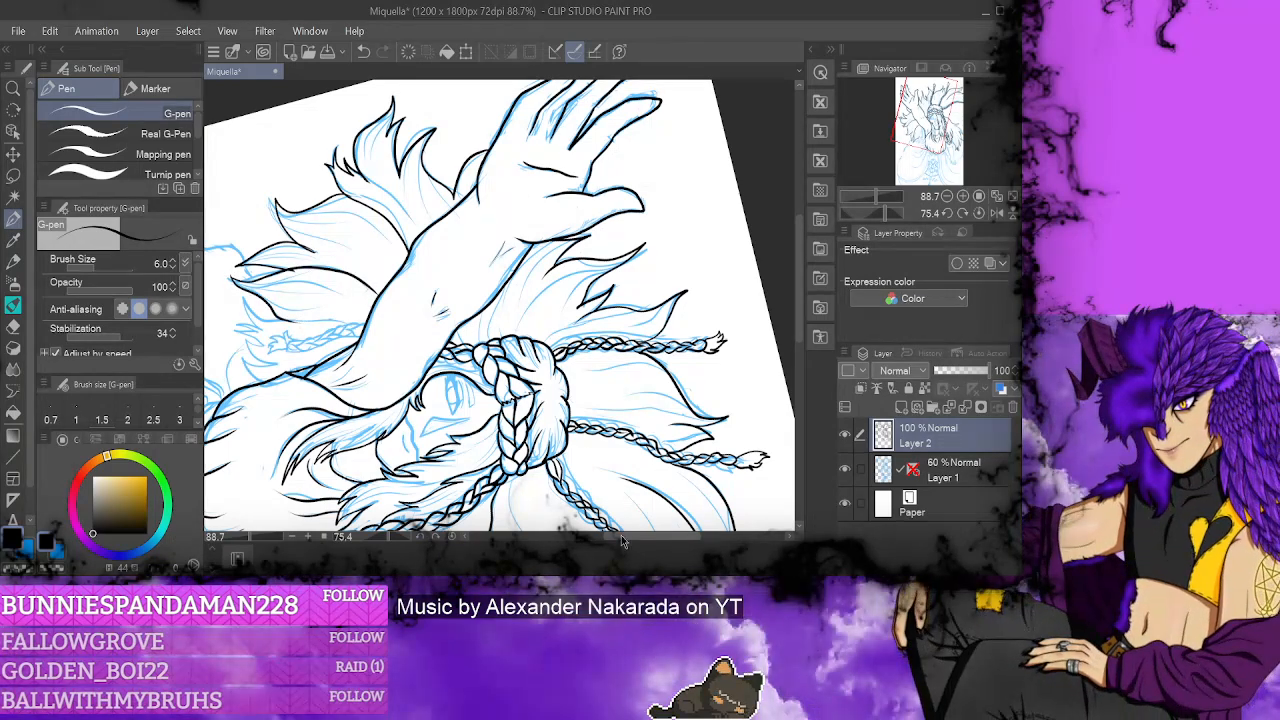
pyautogui.click(453, 537)
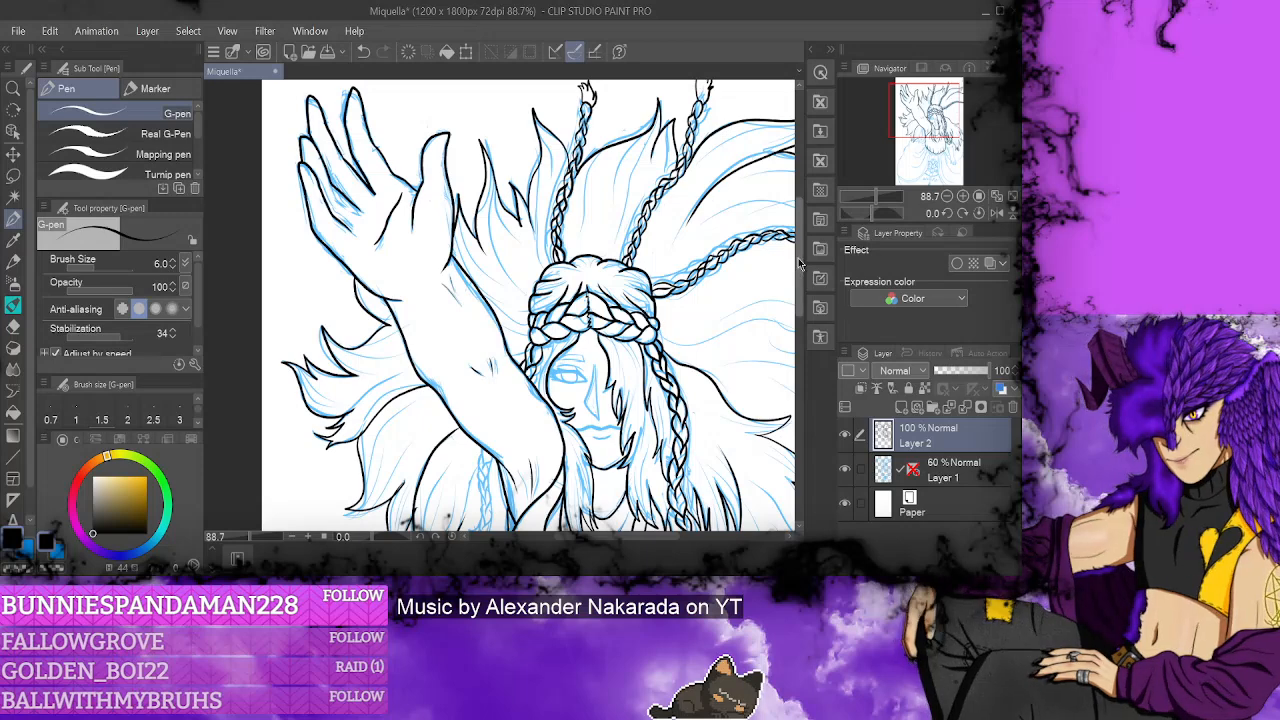
# - Ink the ragged hair tips hanging below the raised arm, between the outer locks and the gathered top
pyautogui.scroll(-5, 528, 305)
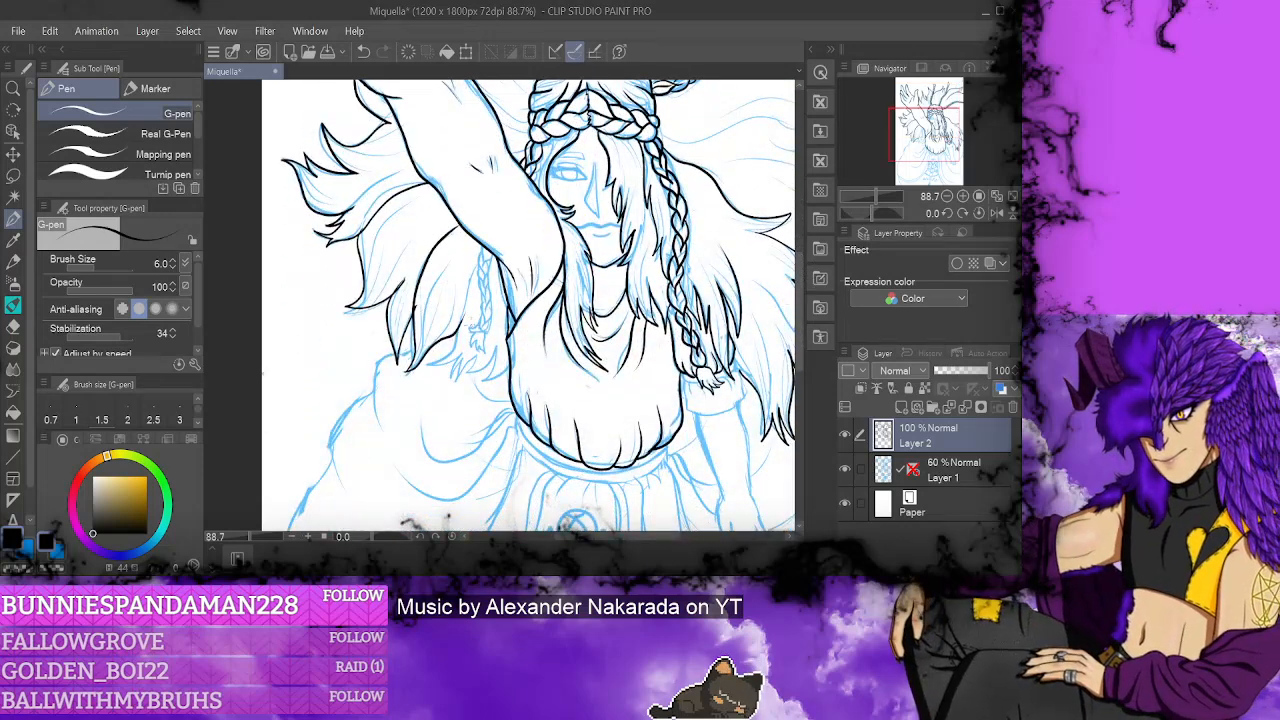
pyautogui.moveTo(459, 329)
pyautogui.mouseDown()
pyautogui.moveTo(425, 367)
pyautogui.moveTo(447, 390)
pyautogui.mouseUp()
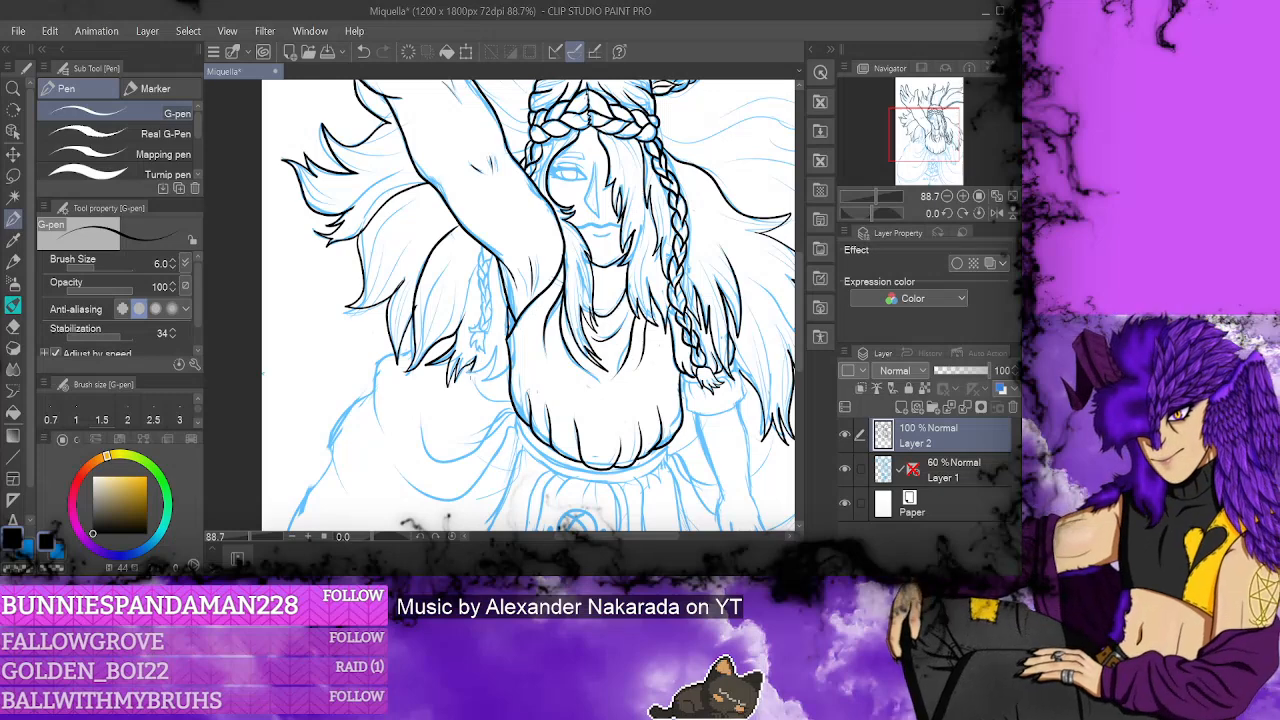
pyautogui.moveTo(492, 352)
pyautogui.mouseDown()
pyautogui.moveTo(463, 378)
pyautogui.moveTo(467, 393)
pyautogui.mouseUp()
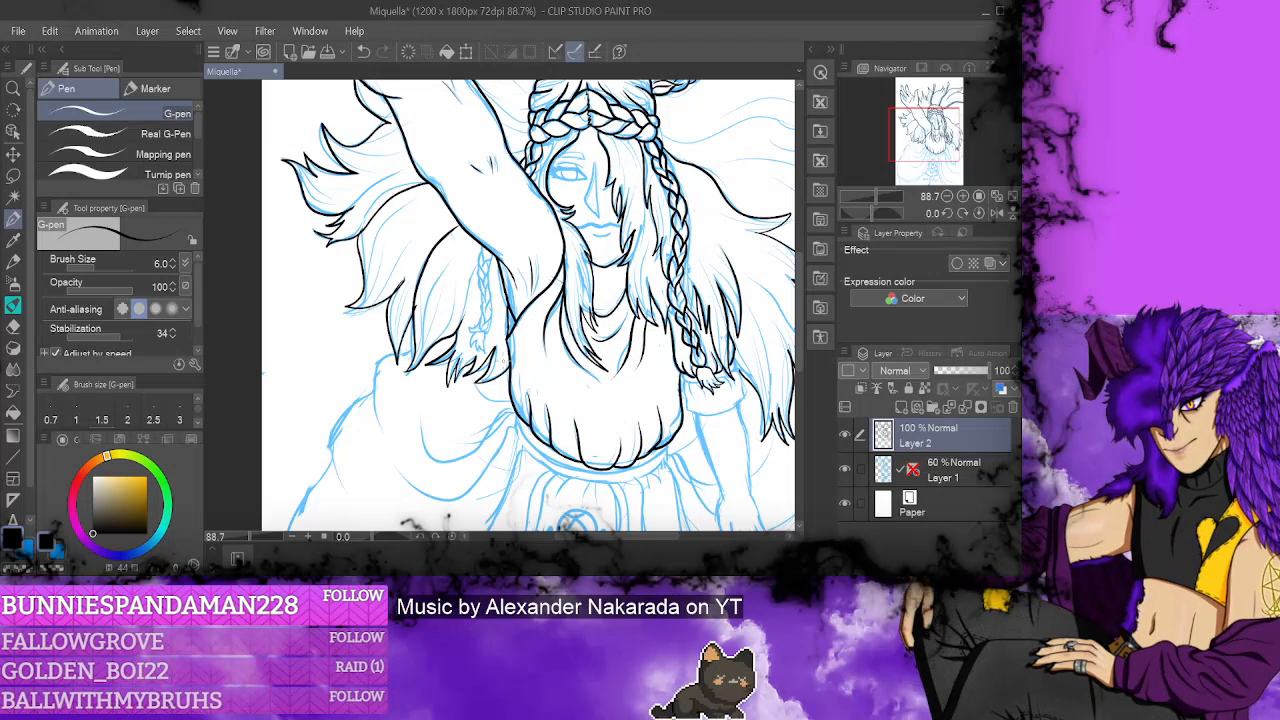
pyautogui.press('e')
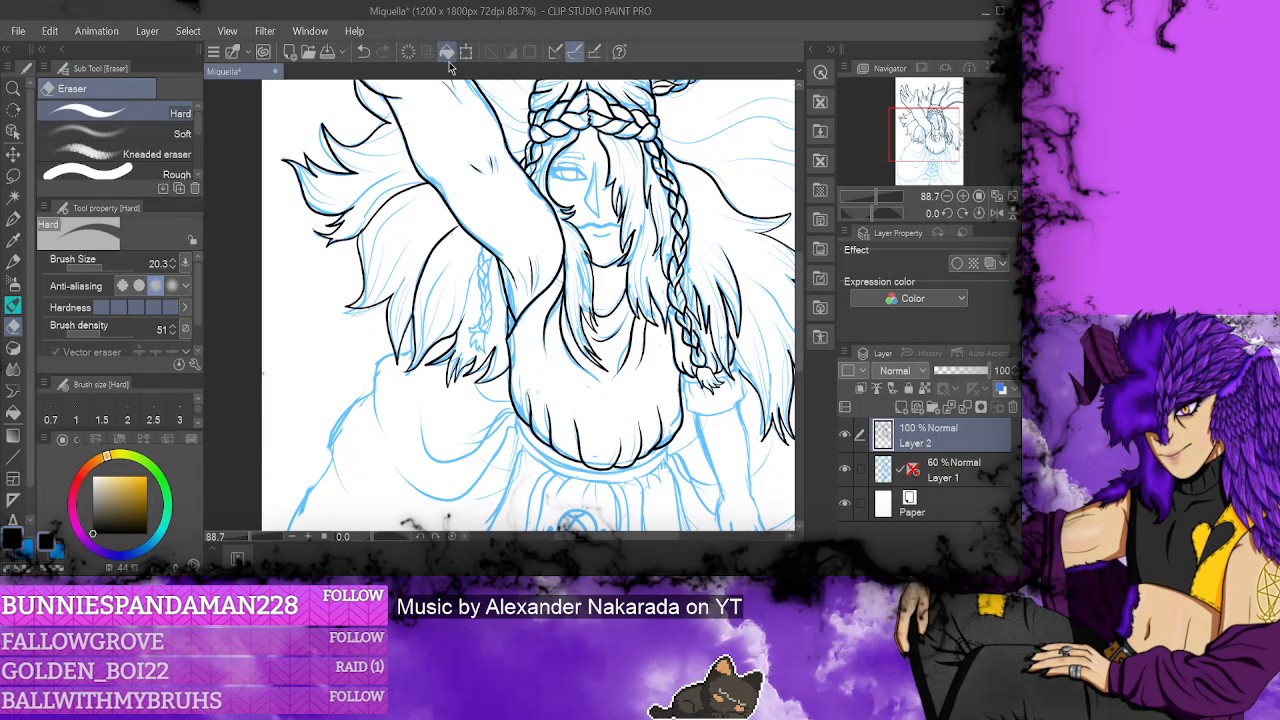
pyautogui.press('p')
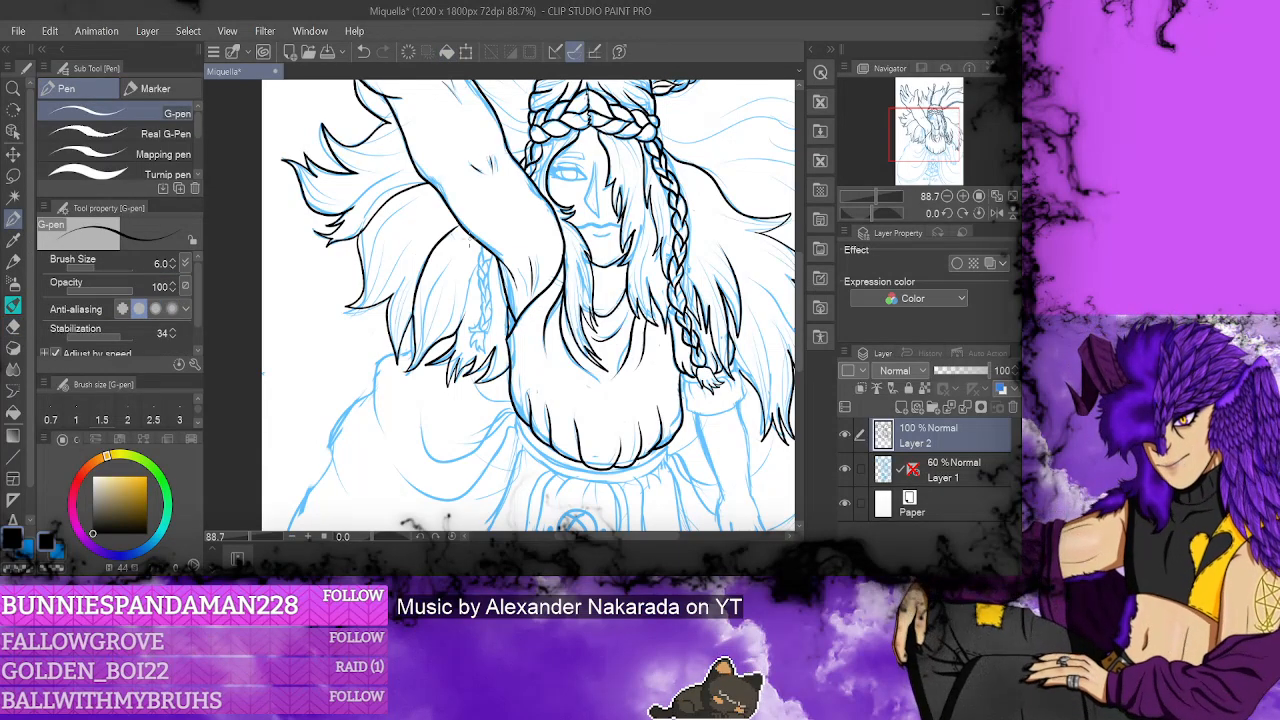
# - Ink the small braid hanging behind the raised arm with the canvas rotated to -46.2 degrees, and reset the rotation to 0
pyautogui.moveTo(381, 541); pyautogui.dragTo(345, 541)
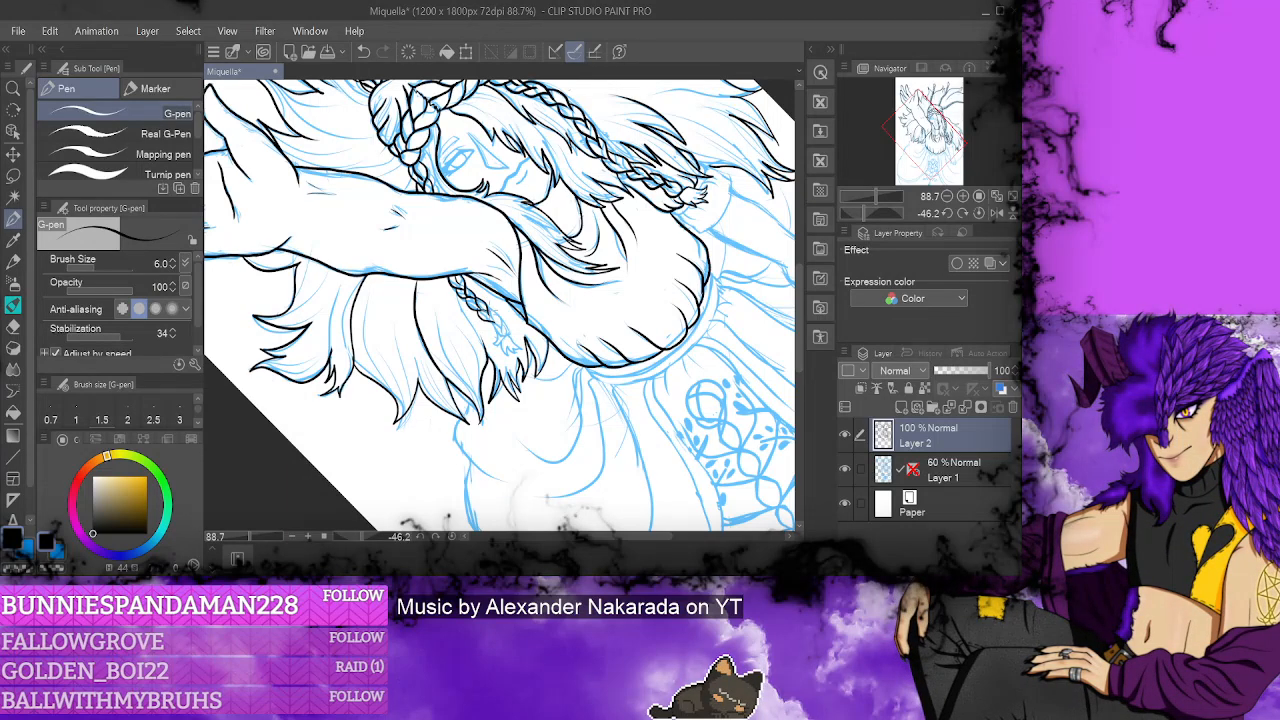
pyautogui.moveTo(488, 310); pyautogui.dragTo(494, 328)
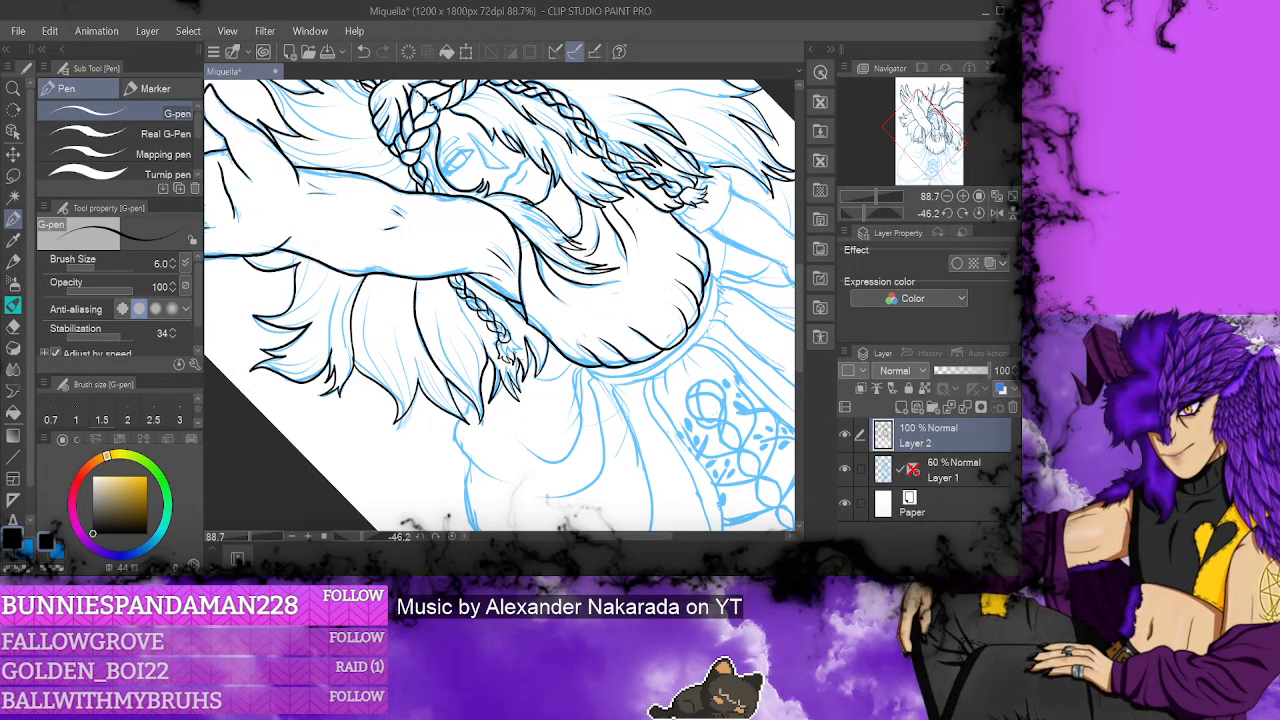
pyautogui.click(452, 536)
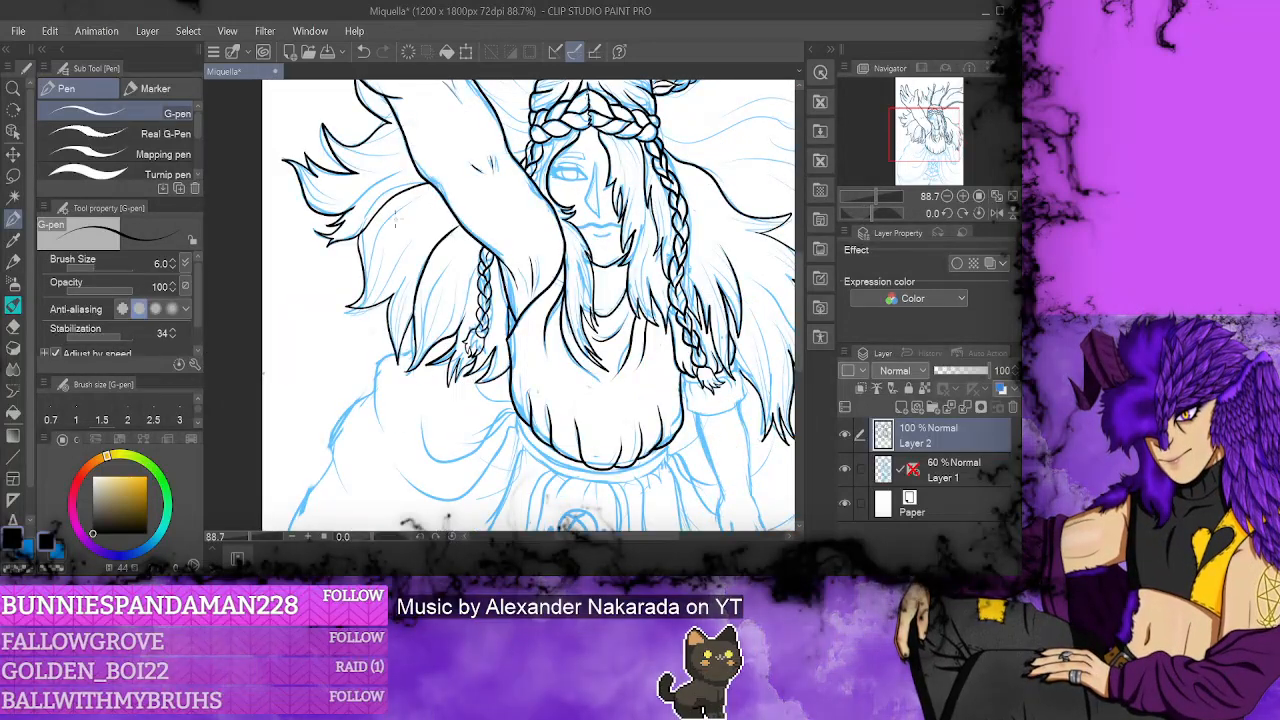
# - Examine the line art on its own at 54% zoom by hiding and showing the sketch on Layer 1
pyautogui.press('e')
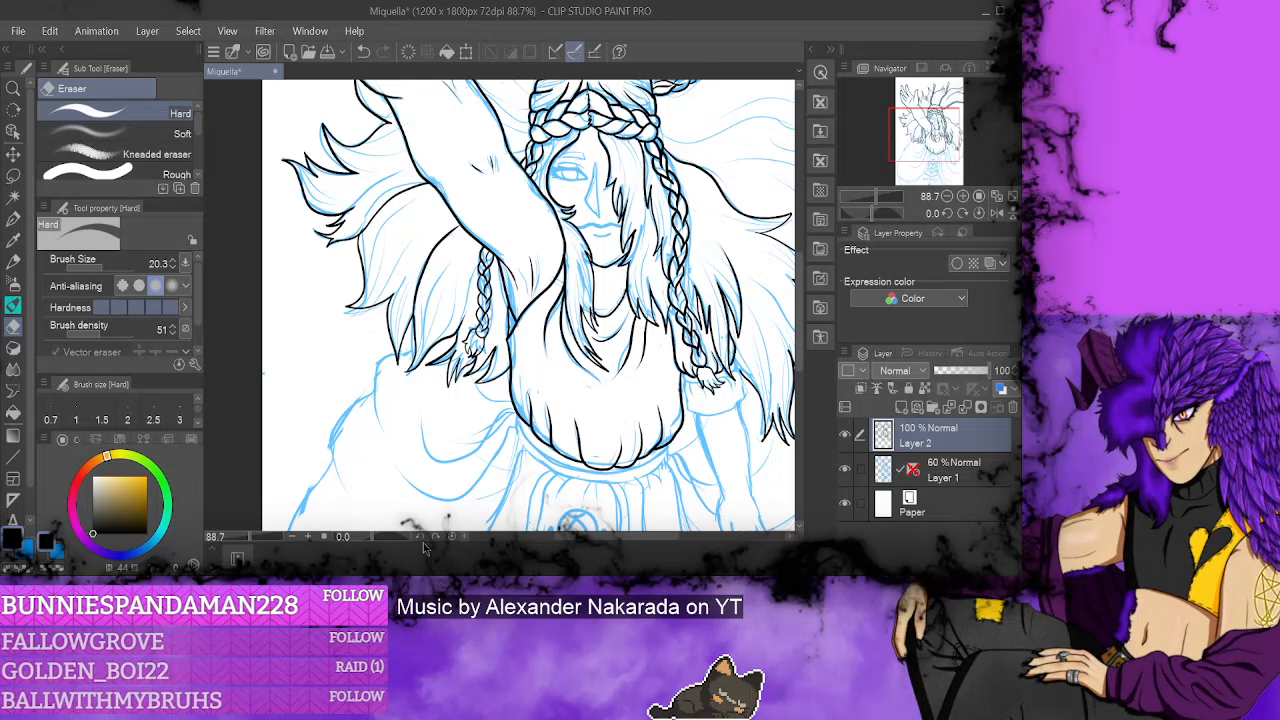
pyautogui.scroll(-4, 448, 506)
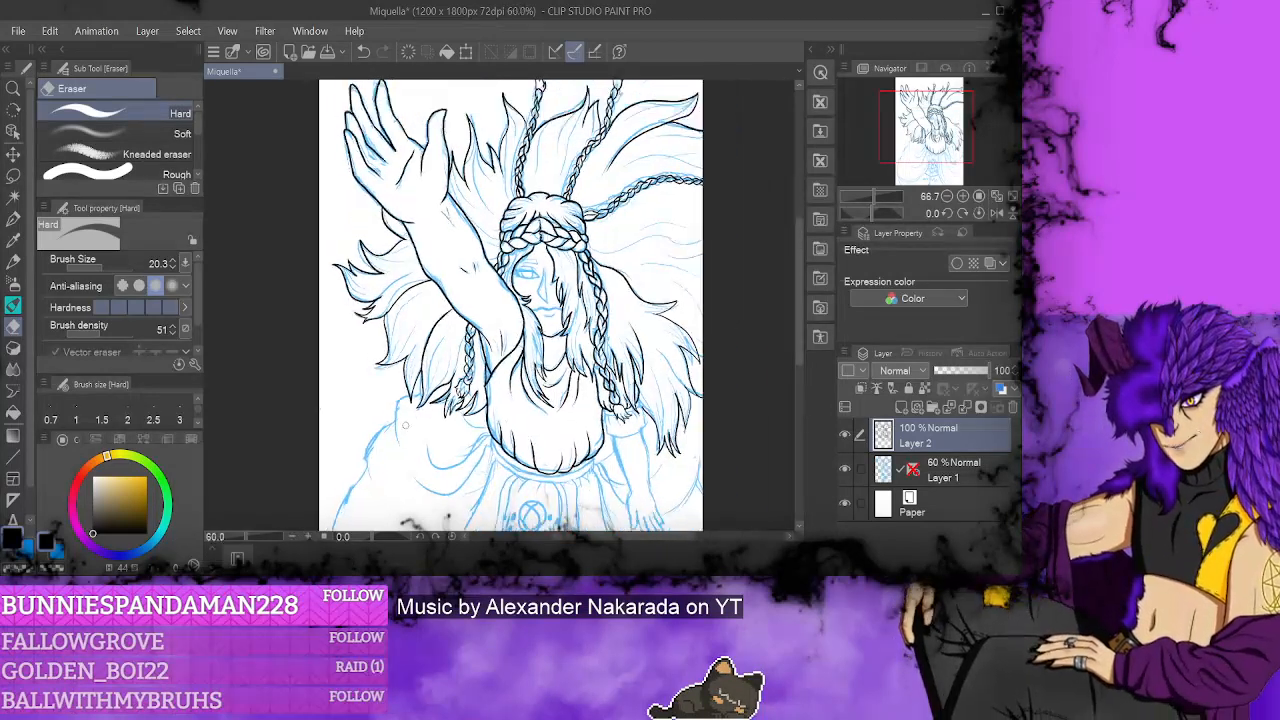
pyautogui.click(844, 470)
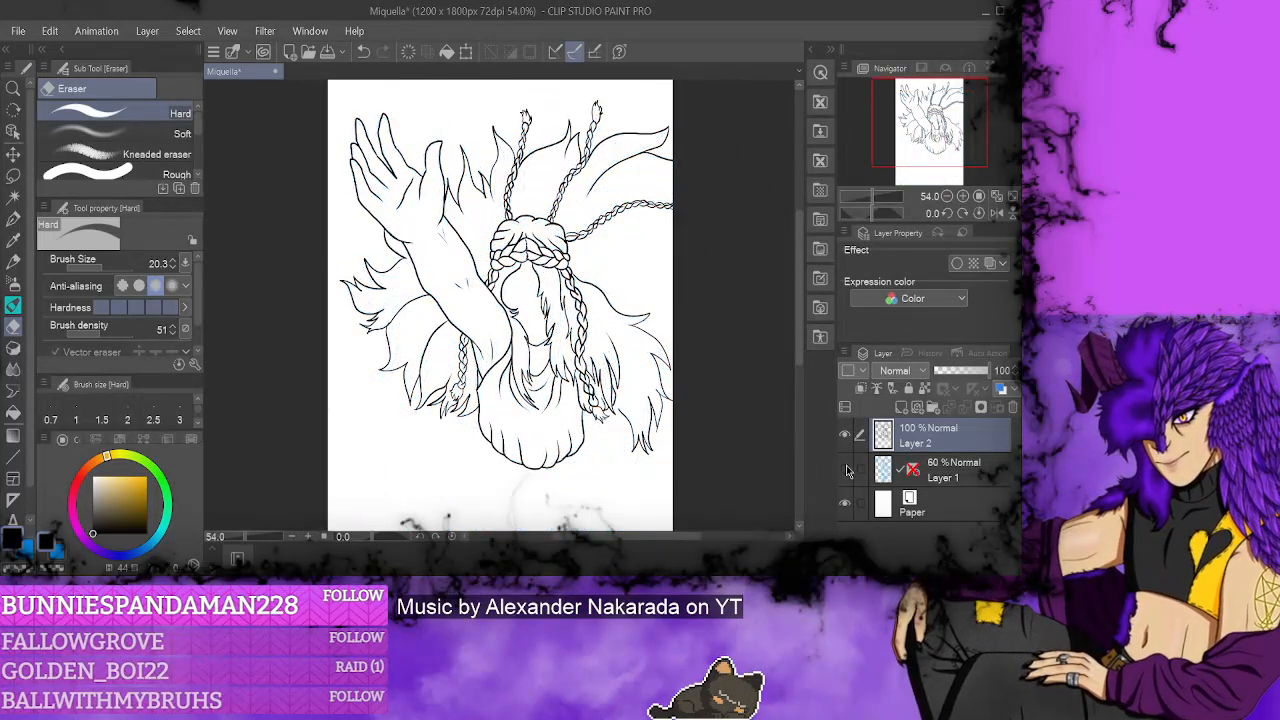
pyautogui.click(844, 470)
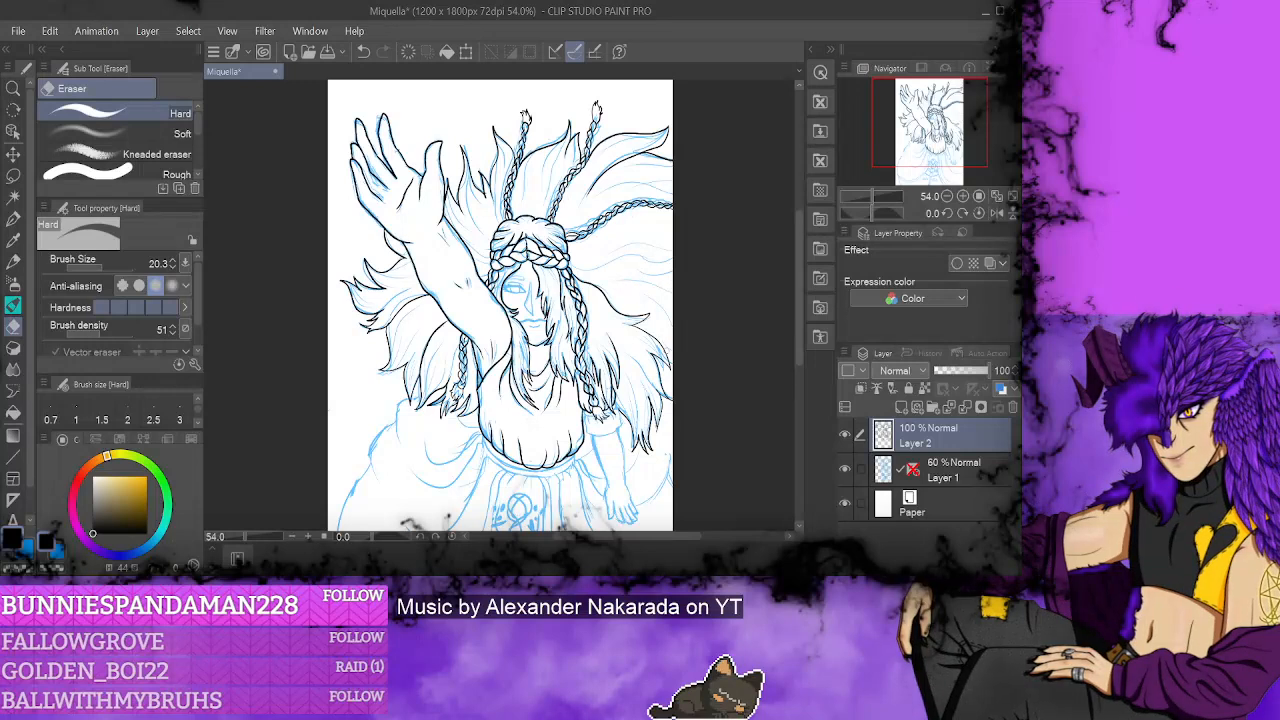
pyautogui.press('p')
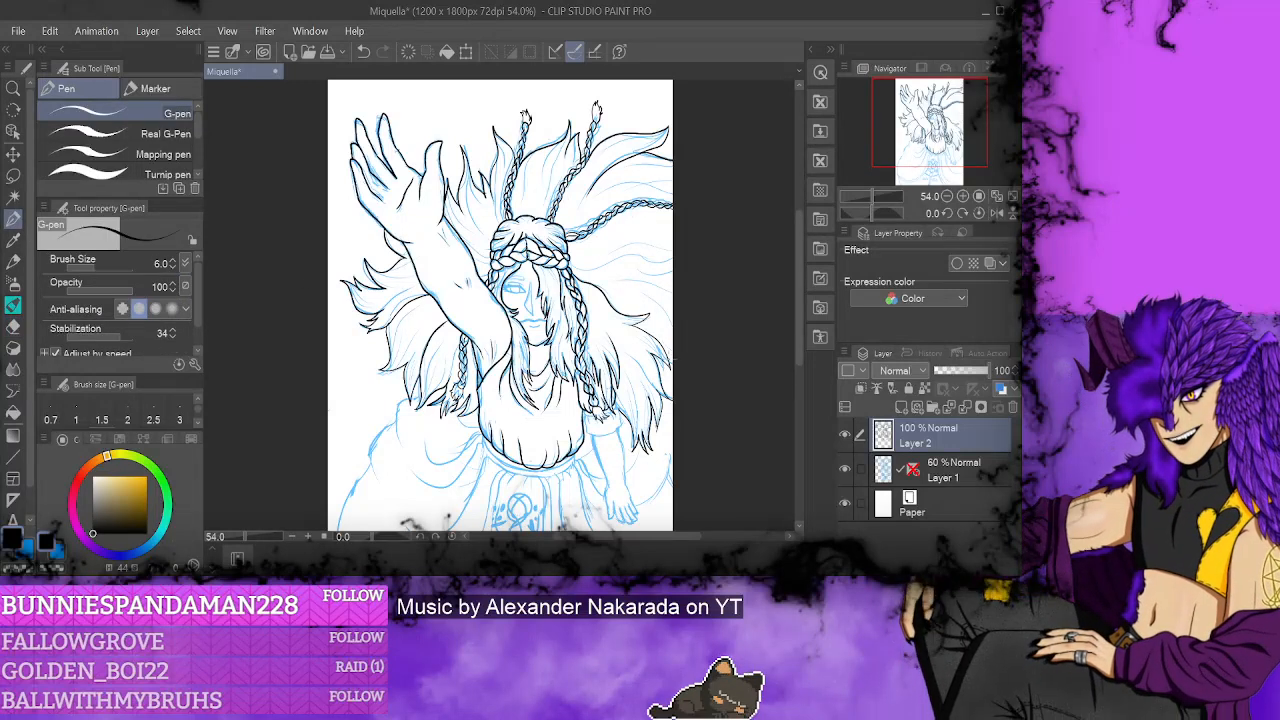
pyautogui.click(845, 470)
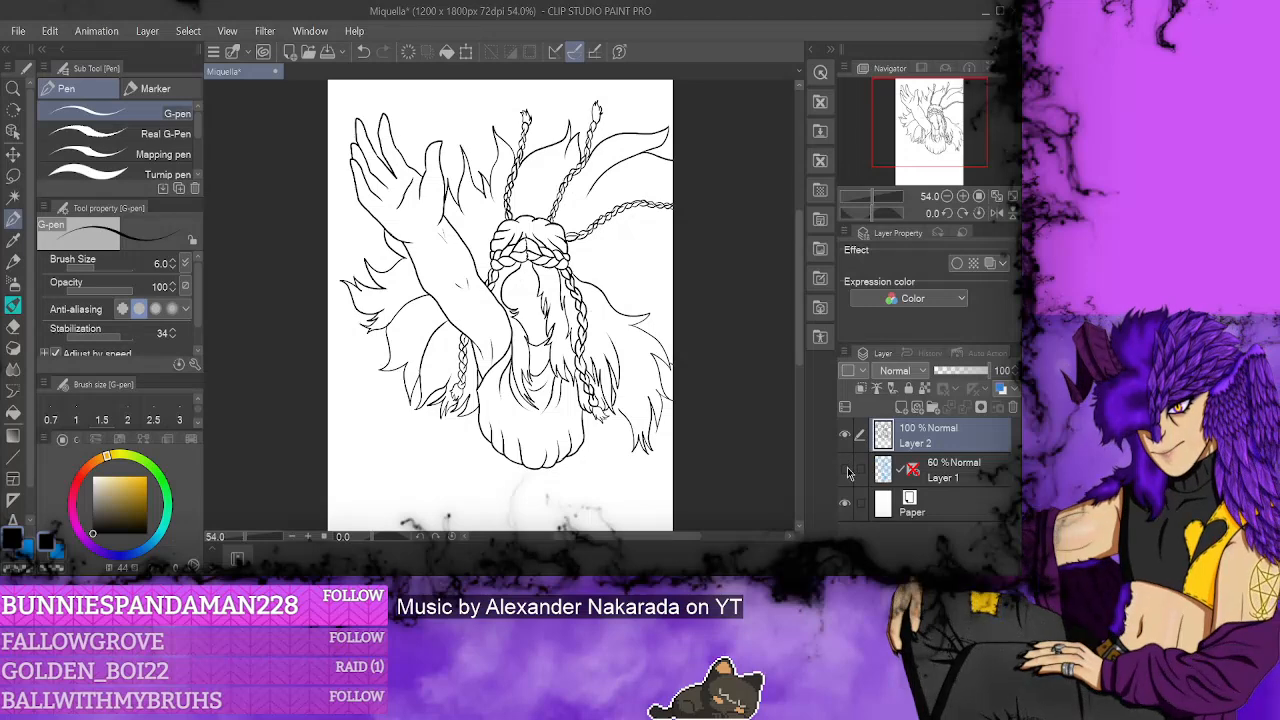
pyautogui.click(845, 470)
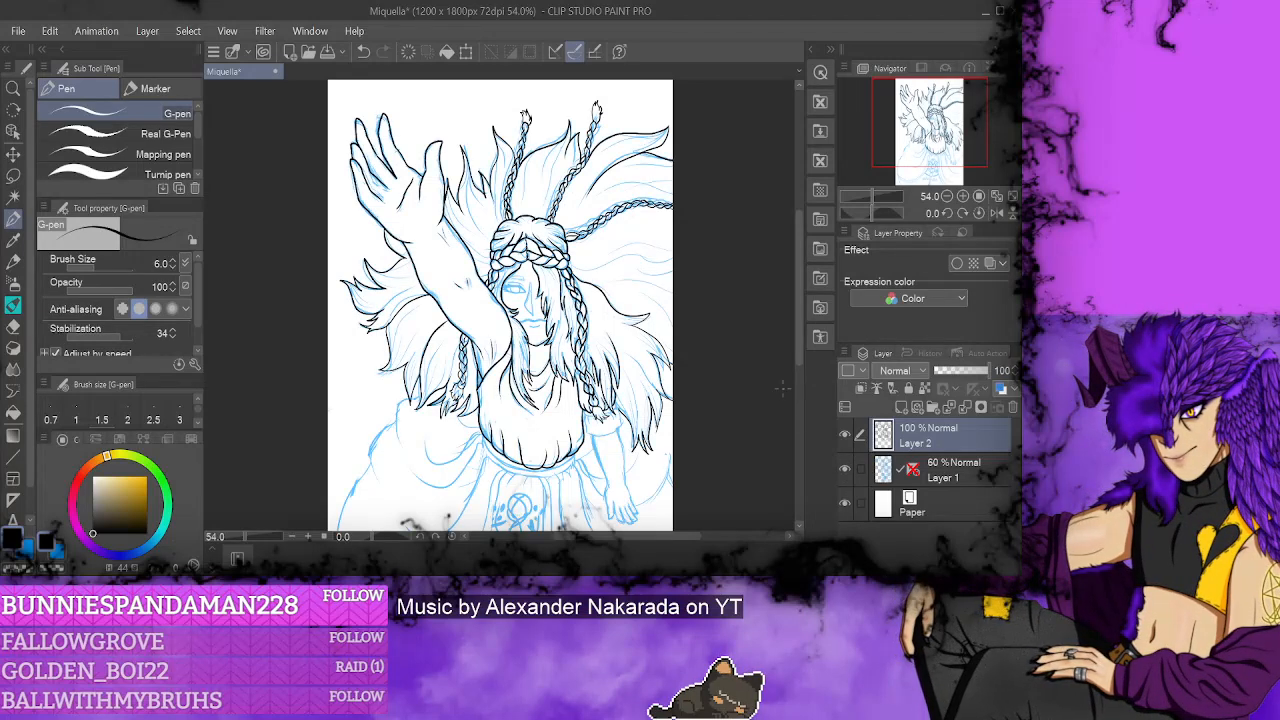
# - Ink the short sleeve's cuff around the lowered arm, just below the long front braid's tassel
pyautogui.scroll(-5, 785, 259)
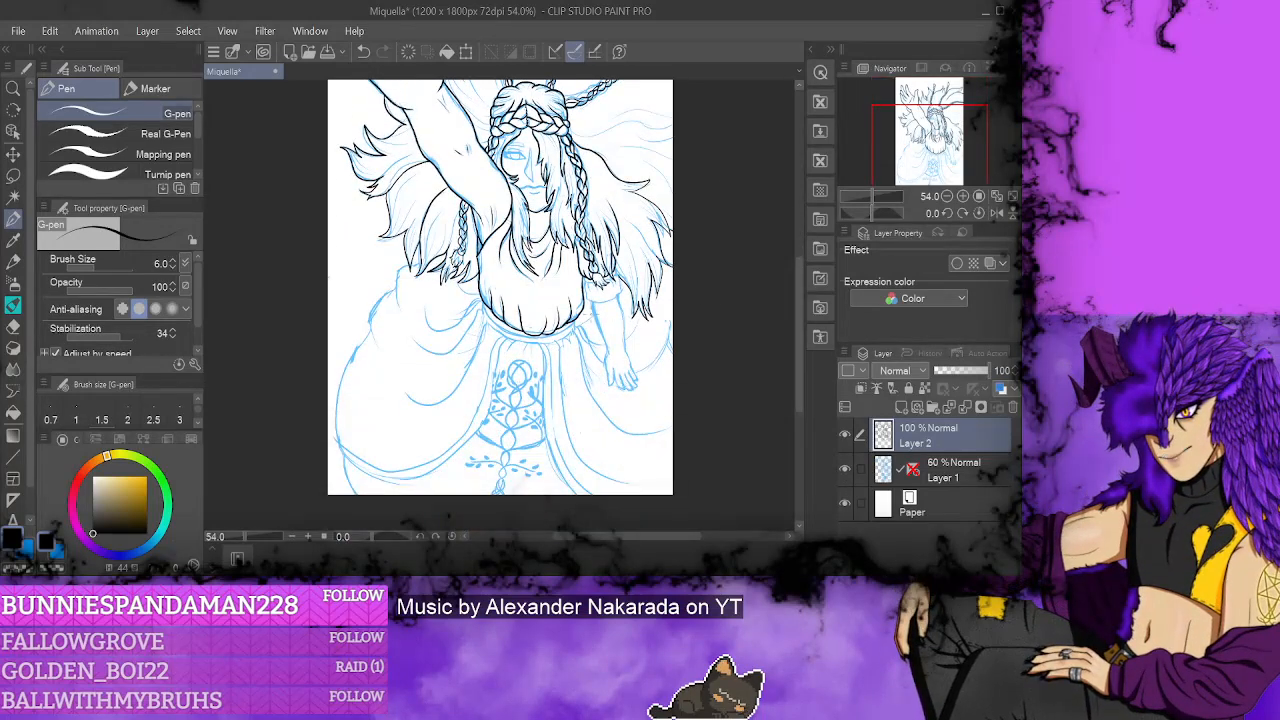
pyautogui.scroll(6, 615, 295)
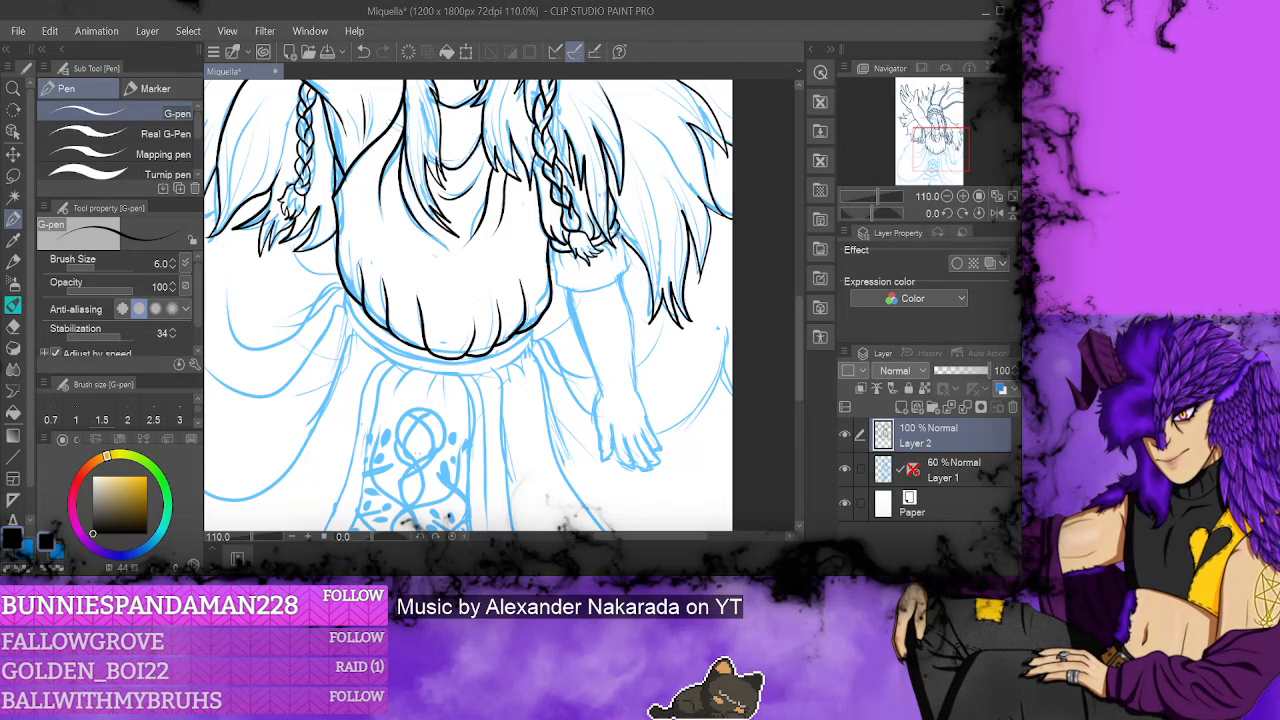
pyautogui.moveTo(630, 258)
pyautogui.mouseDown()
pyautogui.moveTo(627, 285)
pyautogui.moveTo(608, 295)
pyautogui.moveTo(560, 290)
pyautogui.mouseUp()
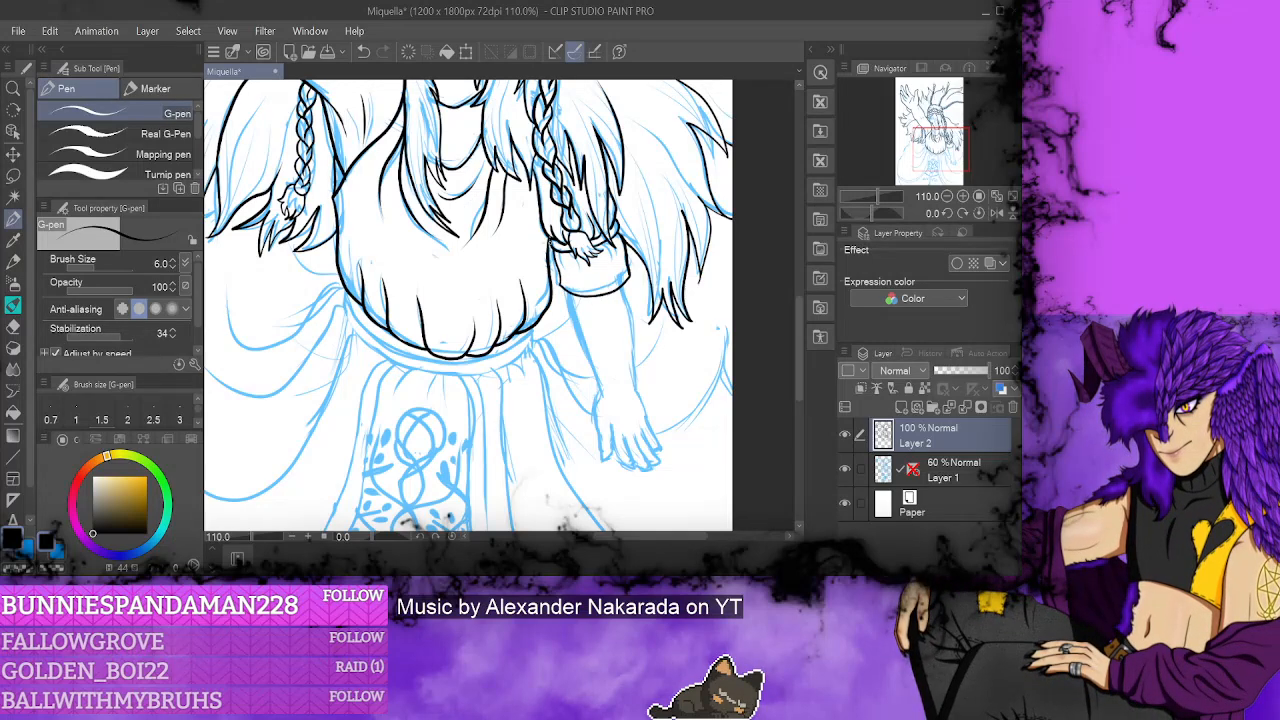
pyautogui.moveTo(565, 249); pyautogui.dragTo(560, 269)
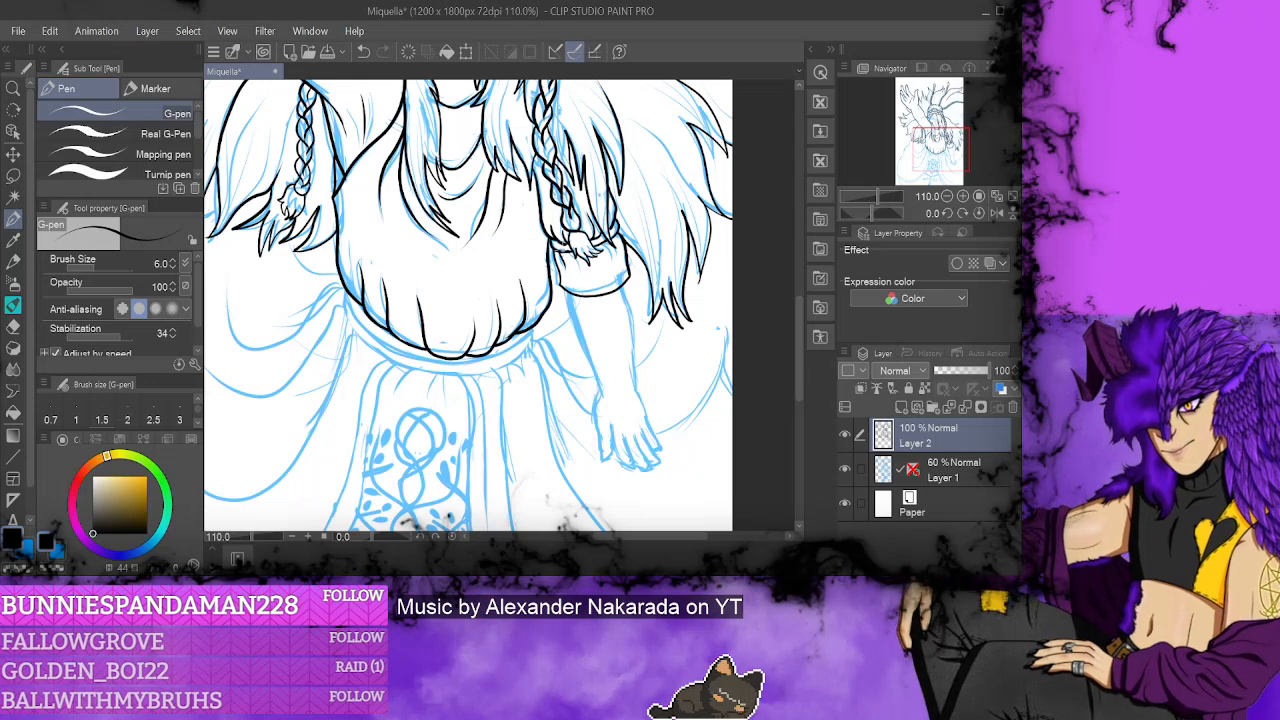
# - Touch up the fold at the sleeve cuff and ink both edges of the lowered forearm from the cuff to the wrist
pyautogui.click(366, 57)
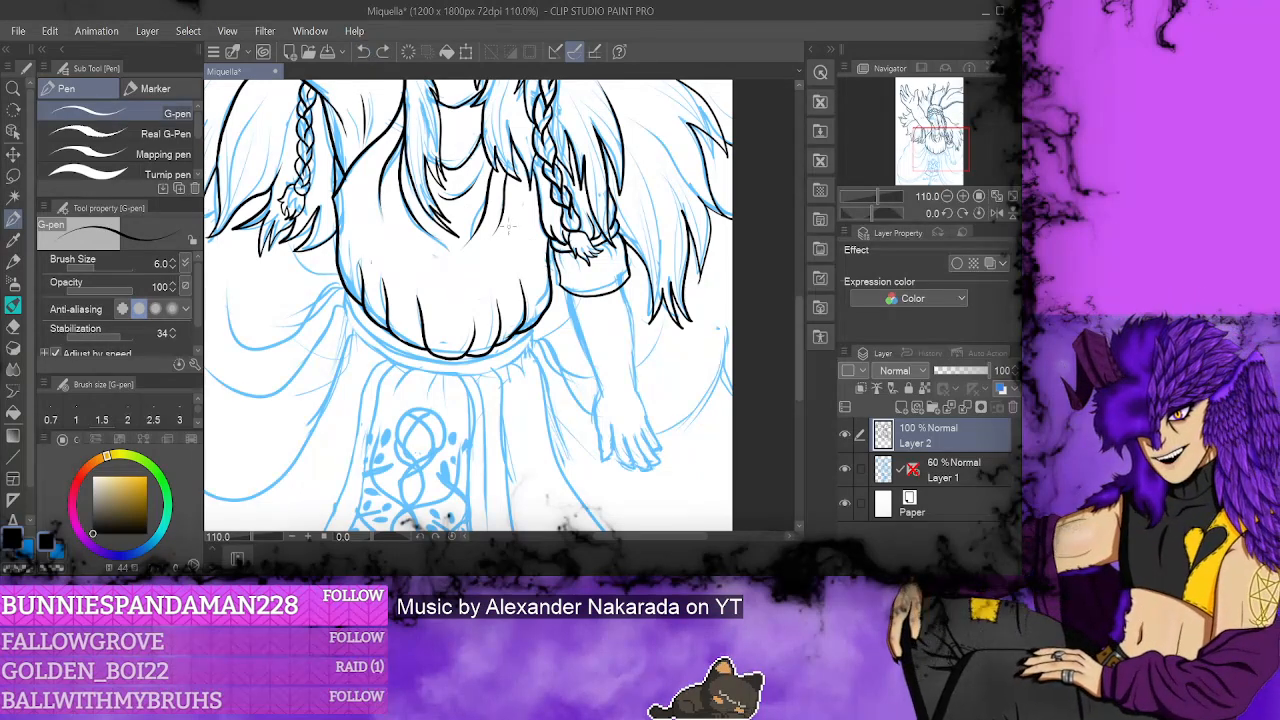
pyautogui.moveTo(563, 250); pyautogui.dragTo(563, 266)
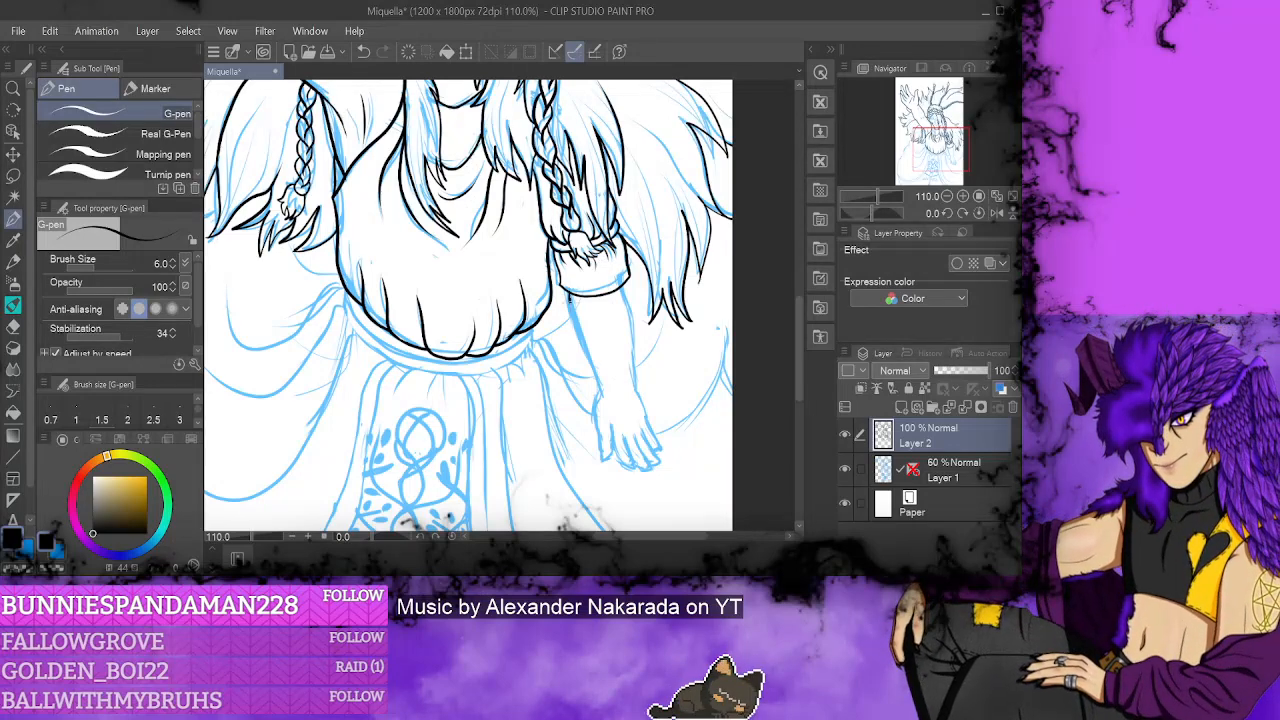
pyautogui.moveTo(569, 297); pyautogui.dragTo(602, 400)
pyautogui.moveTo(616, 283)
pyautogui.mouseDown()
pyautogui.moveTo(634, 392)
pyautogui.moveTo(662, 448)
pyautogui.mouseUp()
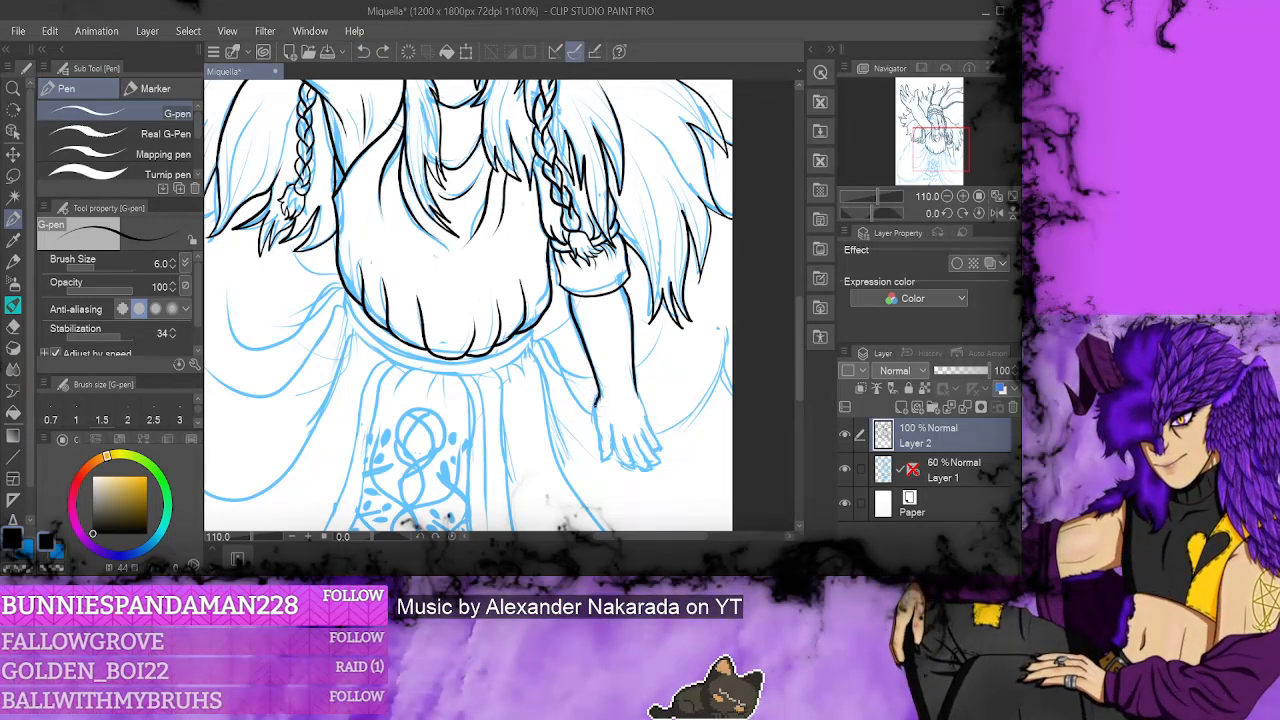
# - Ink the thumb of the lowered hand, from the wrist around its tip and back toward the palm
pyautogui.moveTo(592, 402)
pyautogui.mouseDown()
pyautogui.moveTo(599, 463)
pyautogui.moveTo(605, 427)
pyautogui.mouseUp()
pyautogui.click(363, 52)
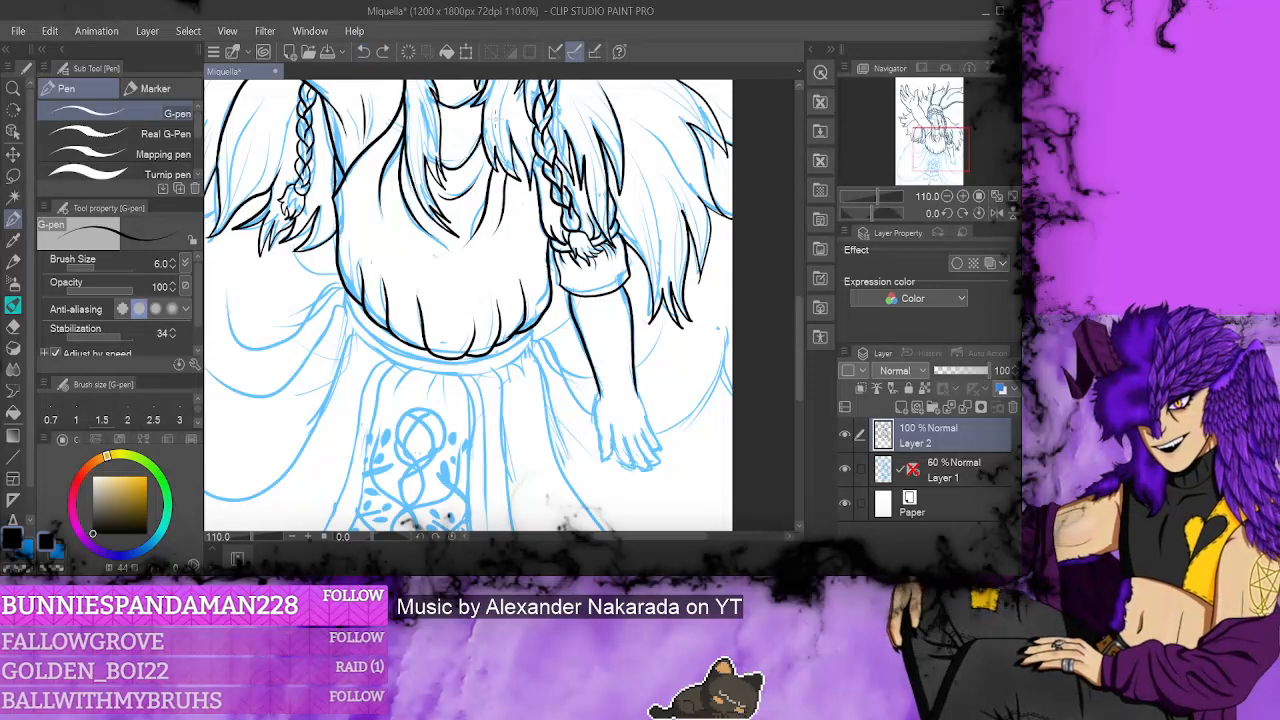
pyautogui.moveTo(598, 390); pyautogui.dragTo(605, 410)
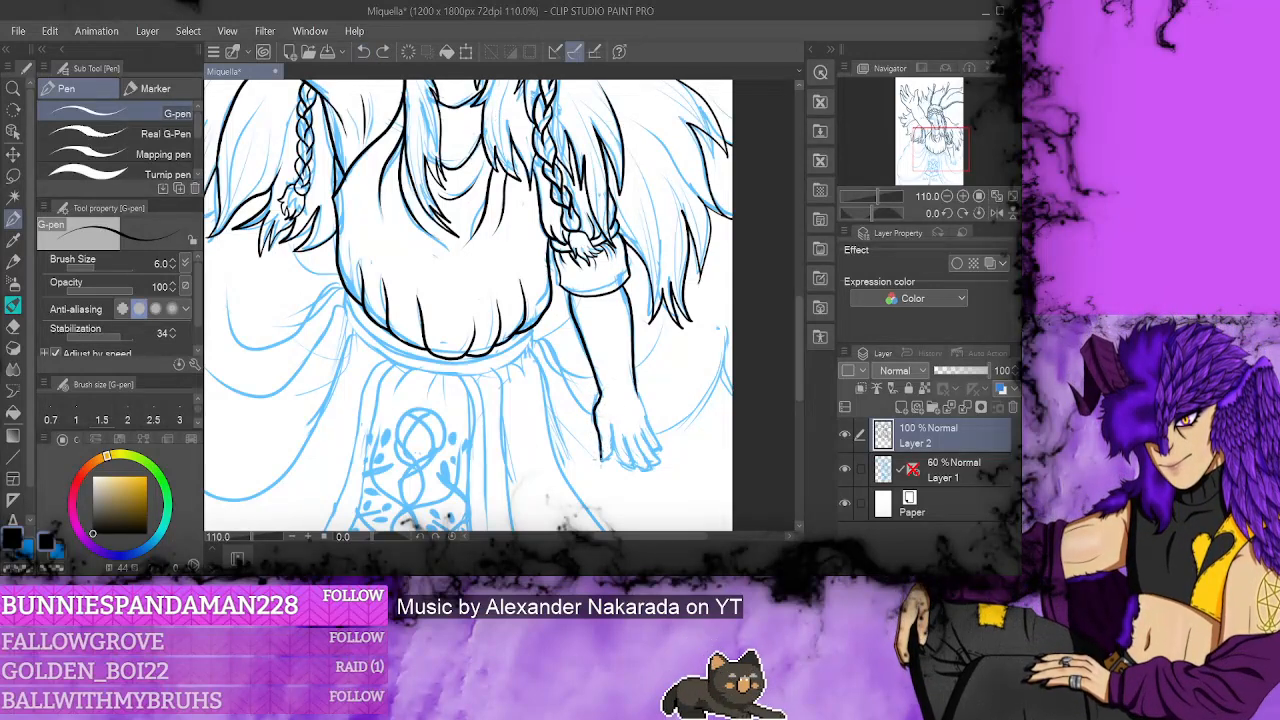
pyautogui.moveTo(603, 449); pyautogui.dragTo(612, 466)
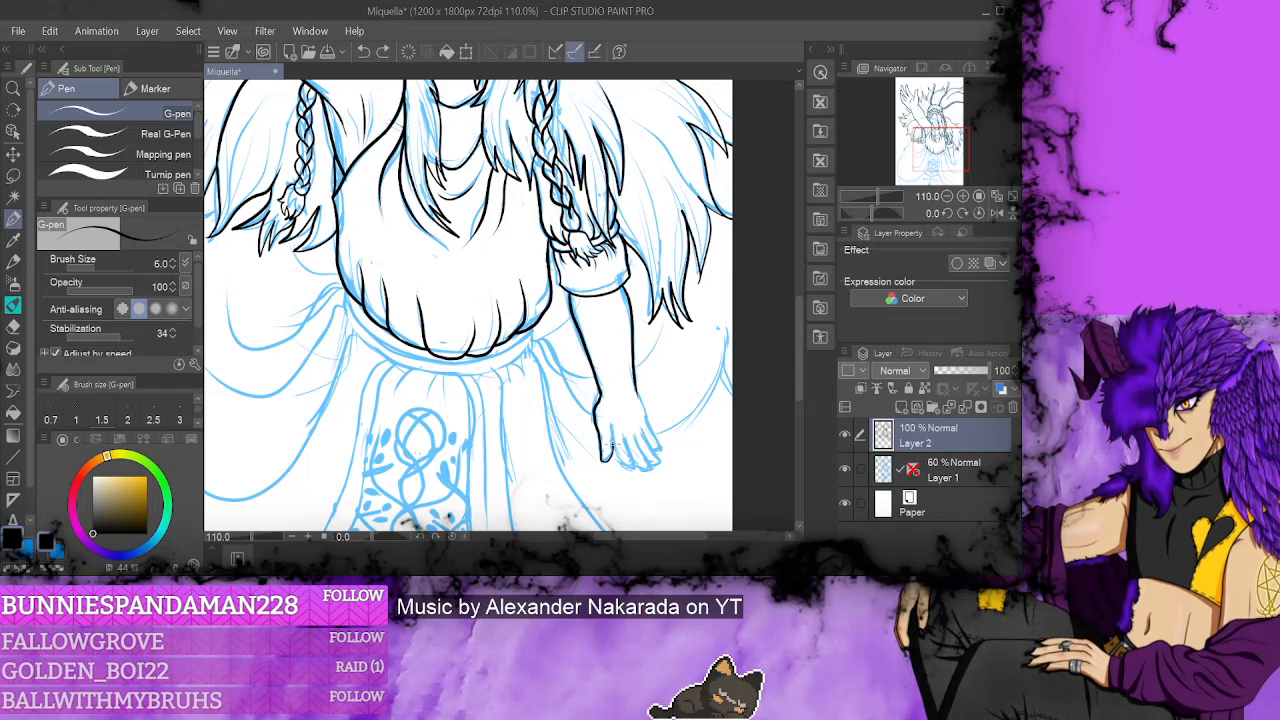
pyautogui.moveTo(606, 429); pyautogui.dragTo(628, 454)
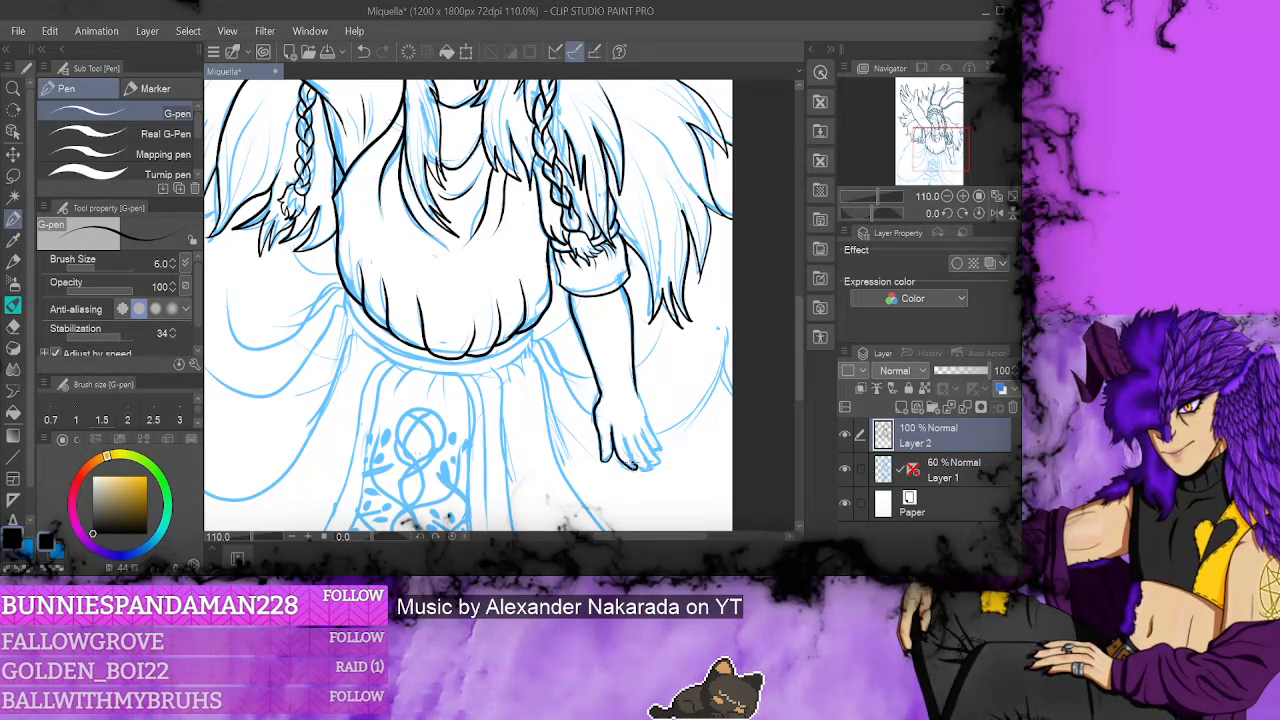
# - Ink the remaining fingers and the outer edge of the lowered hand, redoing strokes that miss the sketch
pyautogui.click(363, 51)
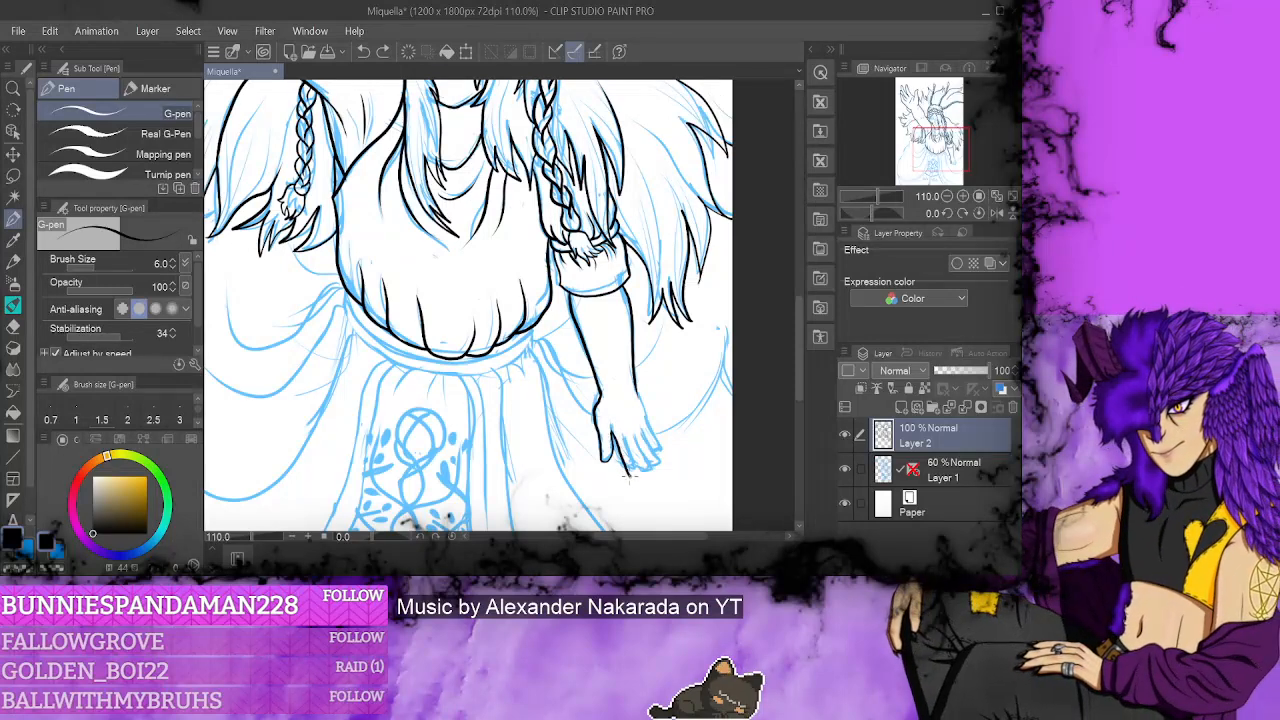
pyautogui.moveTo(630, 476)
pyautogui.mouseDown()
pyautogui.moveTo(622, 432)
pyautogui.moveTo(636, 442)
pyautogui.moveTo(636, 478)
pyautogui.mouseUp()
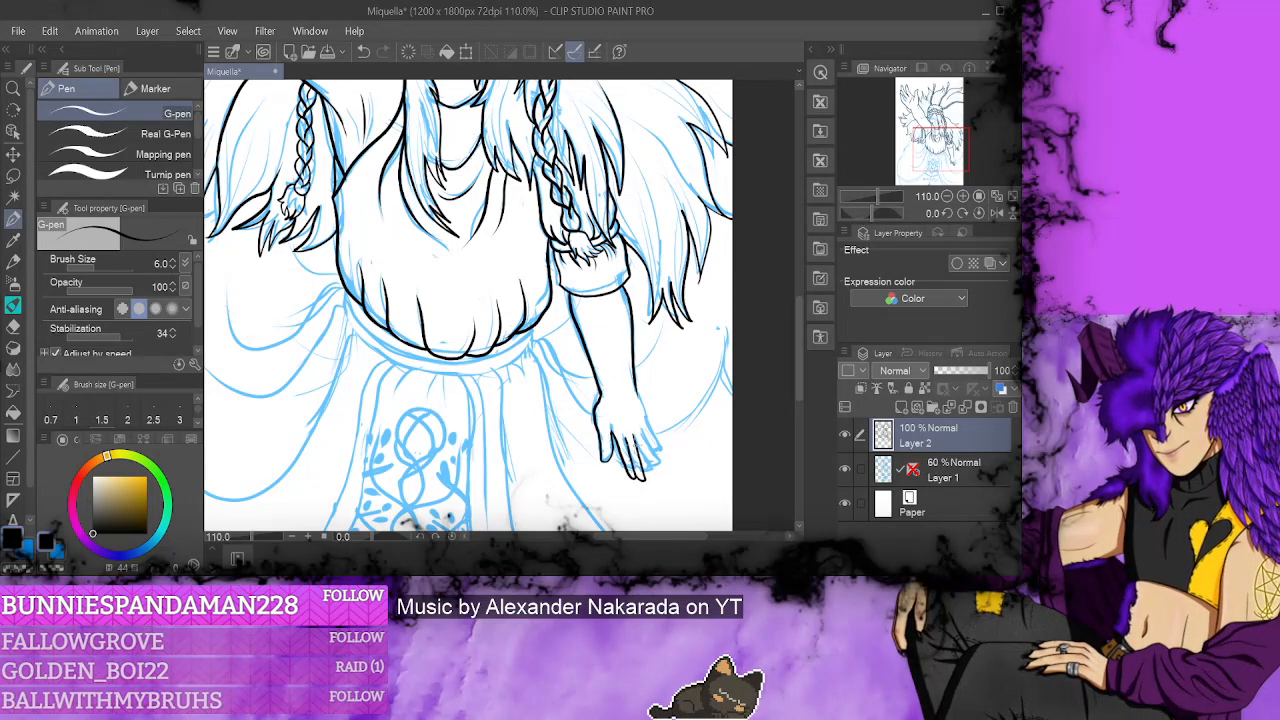
pyautogui.moveTo(645, 433); pyautogui.dragTo(650, 471)
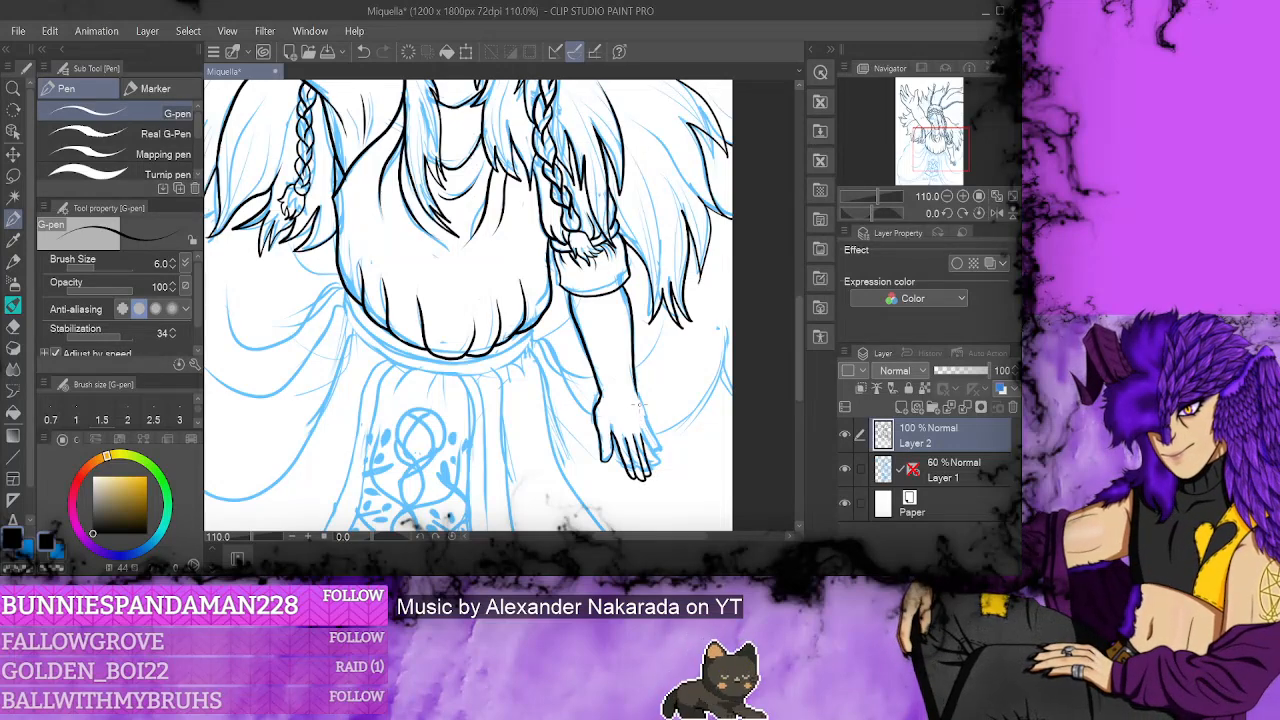
pyautogui.moveTo(632, 398); pyautogui.dragTo(658, 467)
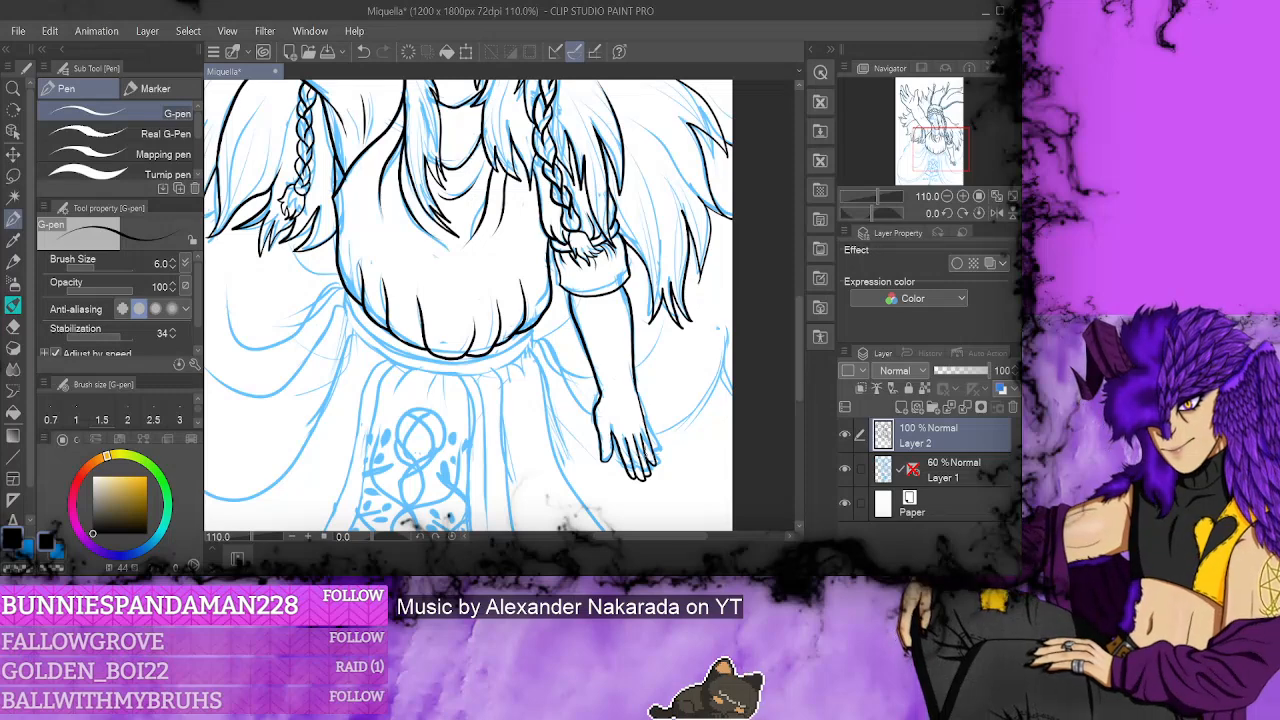
pyautogui.click(363, 51)
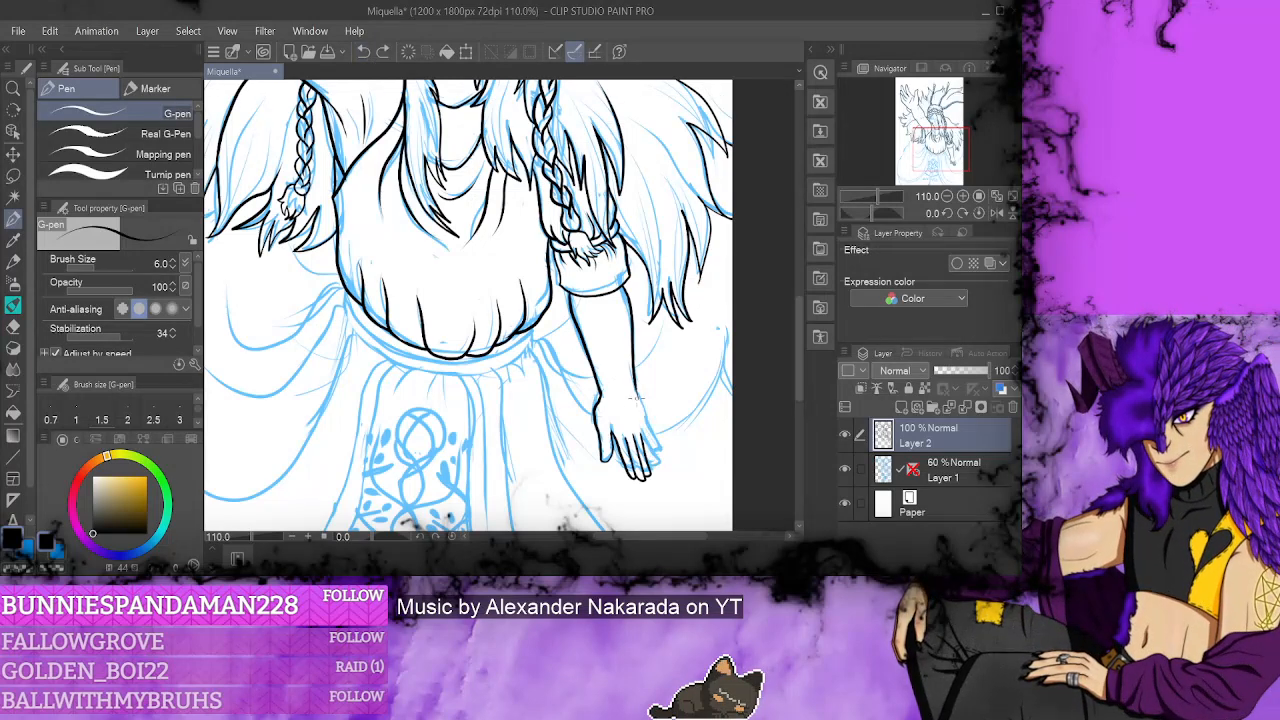
pyautogui.moveTo(634, 383)
pyautogui.mouseDown()
pyautogui.moveTo(646, 476)
pyautogui.moveTo(656, 472)
pyautogui.mouseUp()
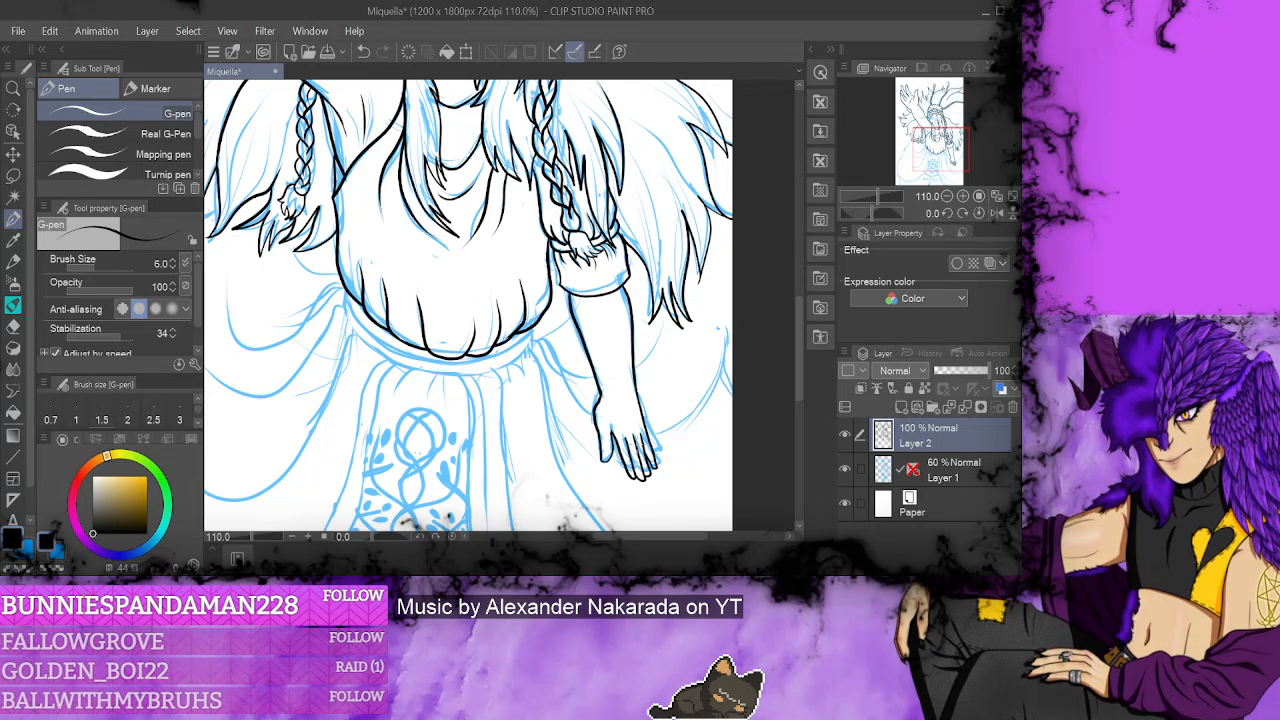
pyautogui.hotkey('ctrl', 'z')
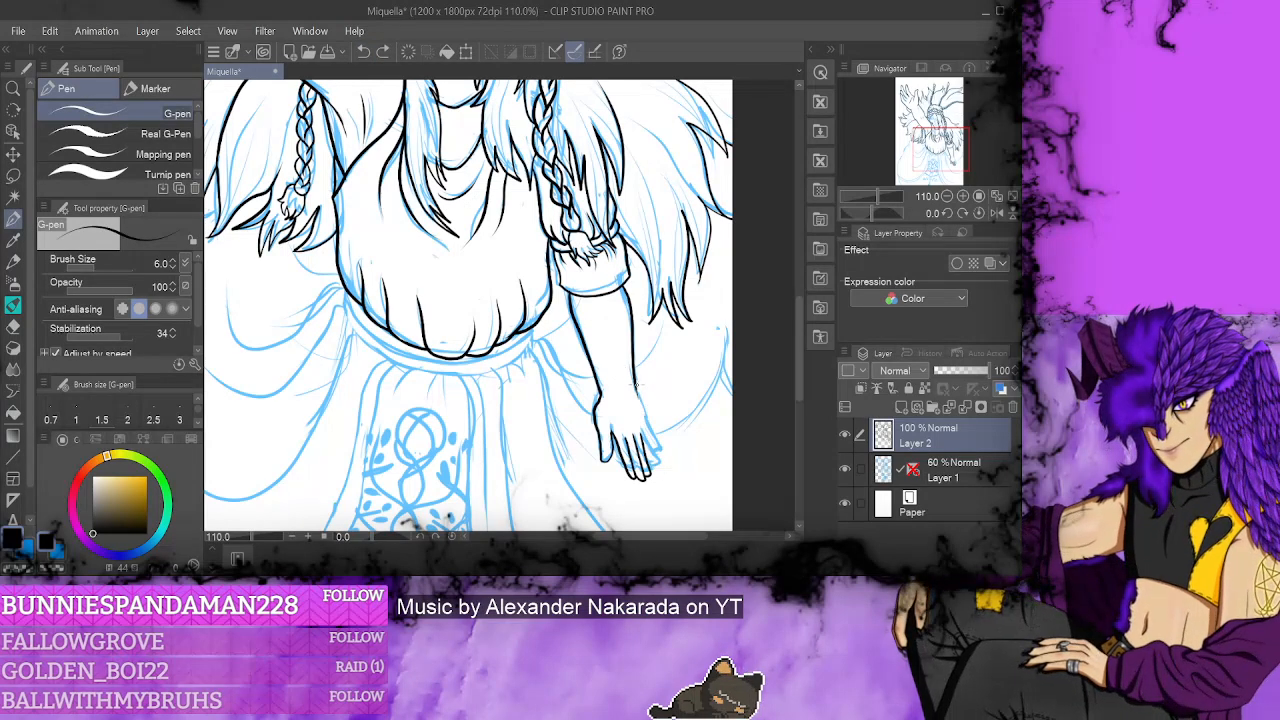
pyautogui.moveTo(634, 383)
pyautogui.mouseDown()
pyautogui.moveTo(657, 462)
pyautogui.moveTo(640, 470)
pyautogui.moveTo(648, 460)
pyautogui.mouseUp()
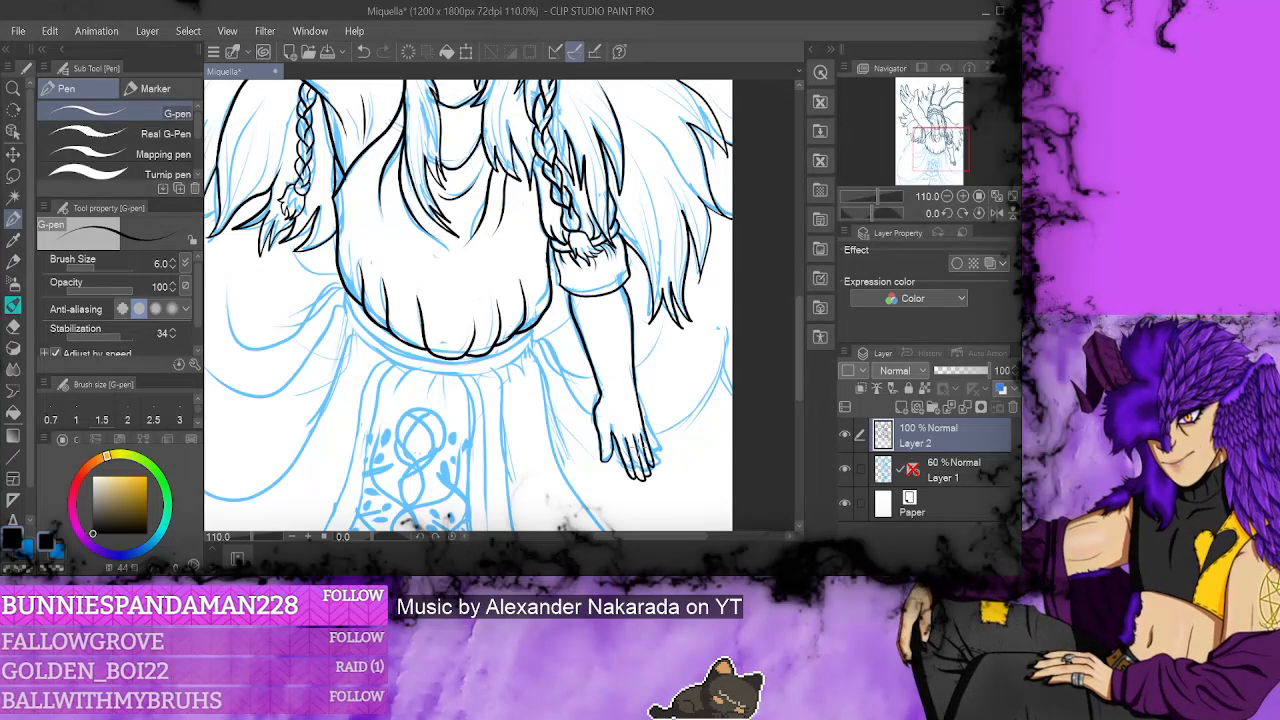
# - Hide the sketch on Layer 1, then lasso the thumb line art, adjust it slightly with Free Transform, and deselect it
pyautogui.click(845, 469)
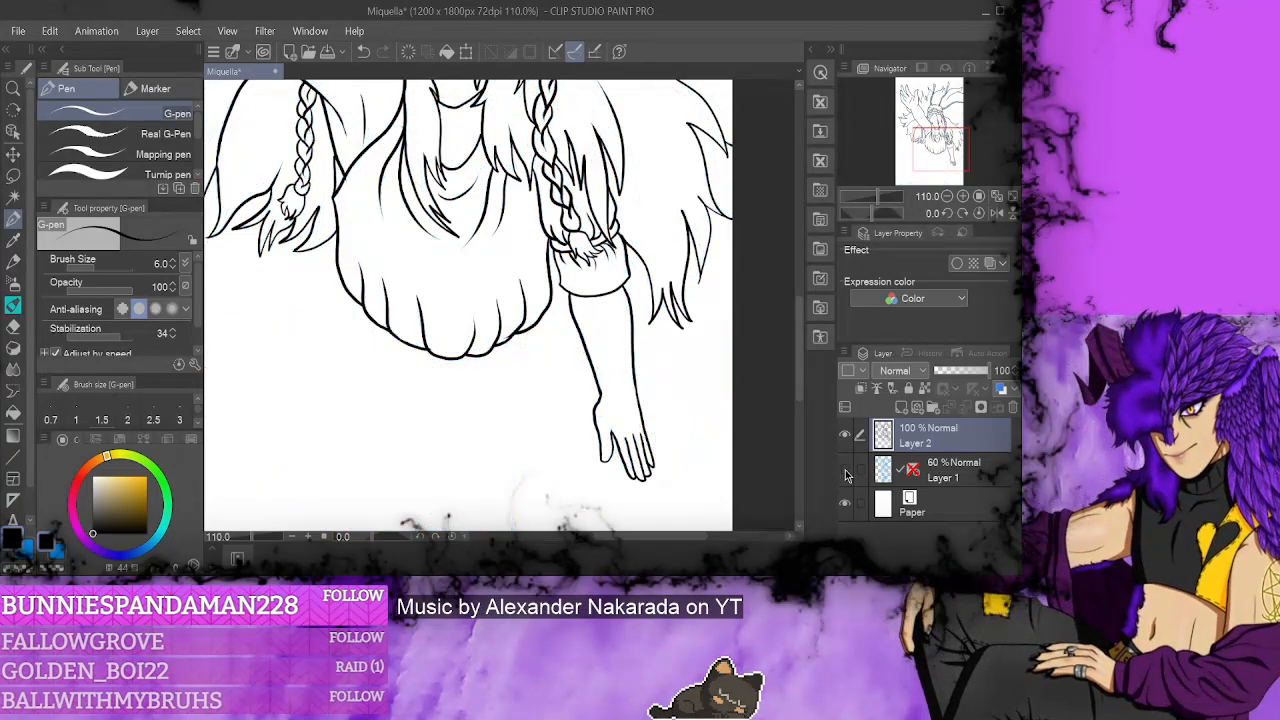
pyautogui.click(13, 175)
pyautogui.moveTo(600, 396)
pyautogui.mouseDown()
pyautogui.moveTo(590, 445)
pyautogui.moveTo(606, 462)
pyautogui.moveTo(620, 436)
pyautogui.moveTo(604, 398)
pyautogui.mouseUp()
pyautogui.click(744, 496)
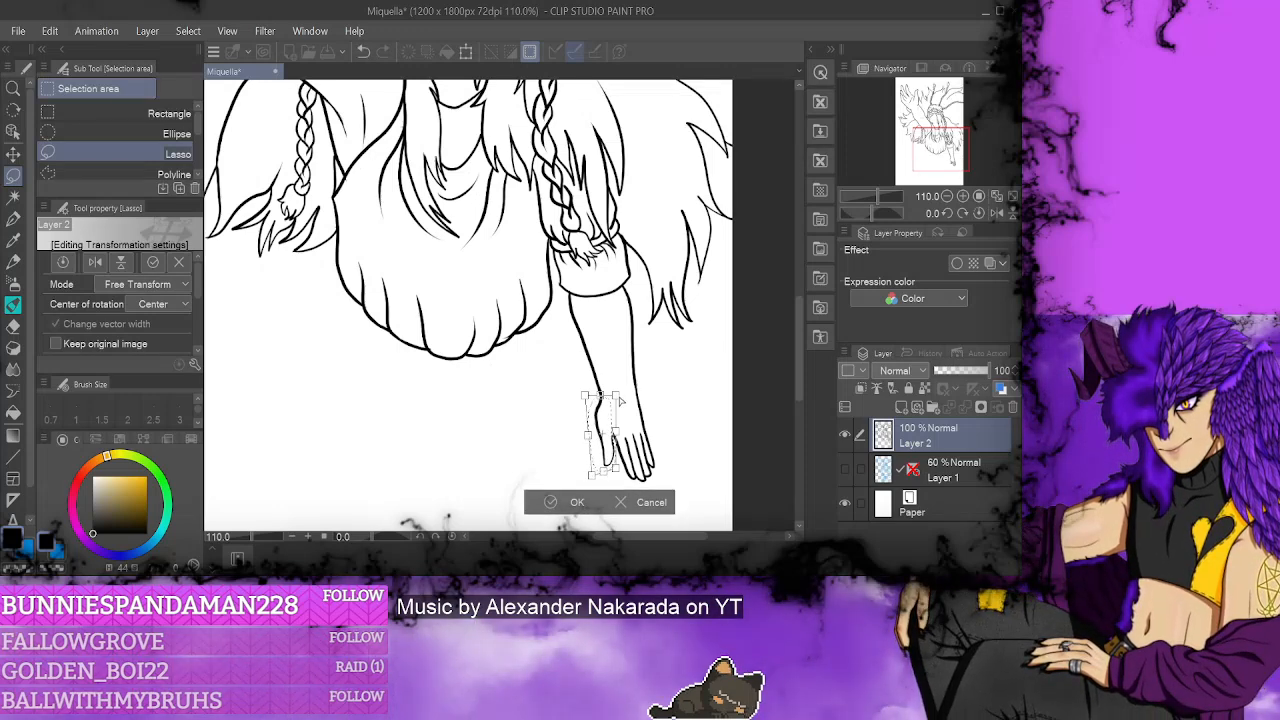
pyautogui.moveTo(618, 395); pyautogui.dragTo(617, 396)
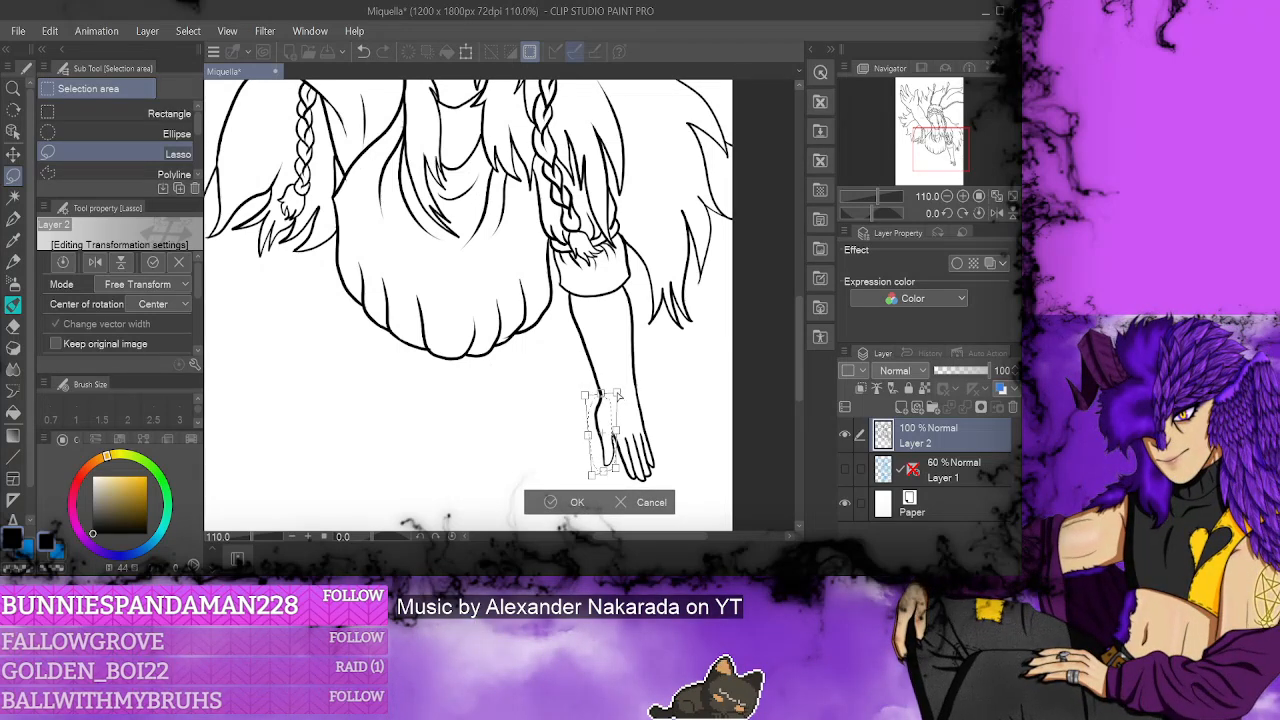
pyautogui.press('Return')
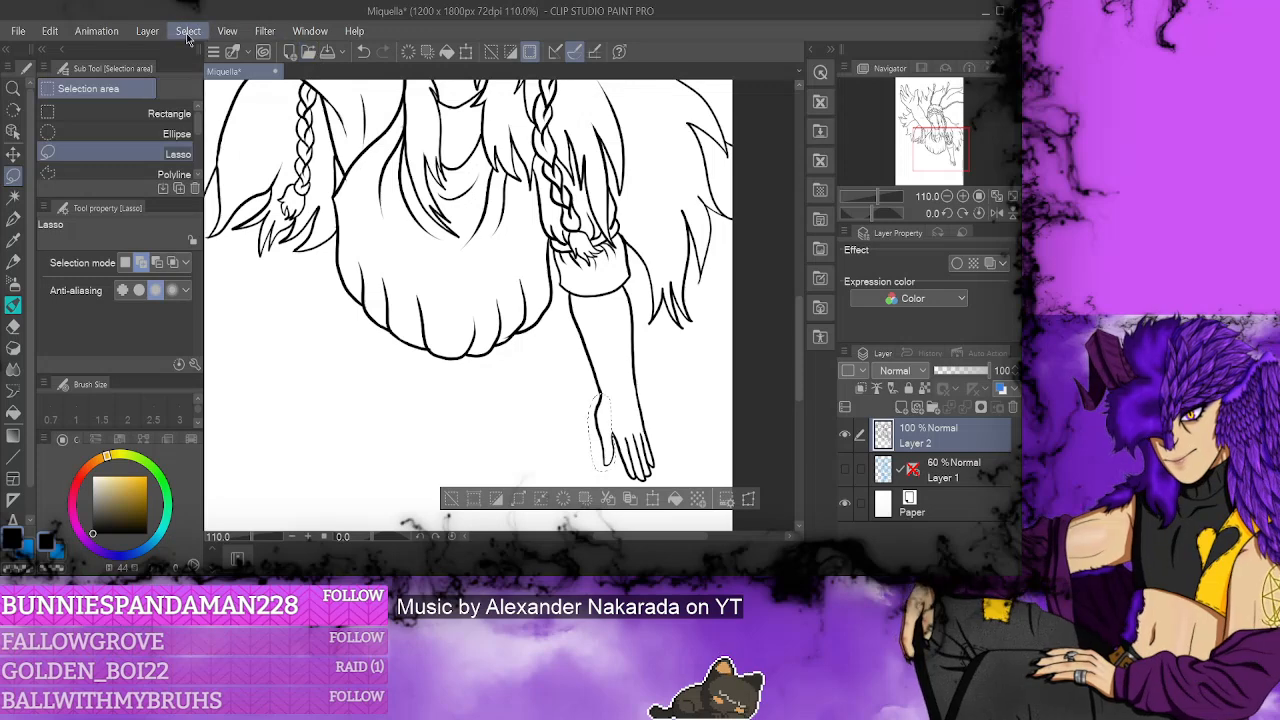
pyautogui.hotkey('ctrl', 'd')
pyautogui.press('e')
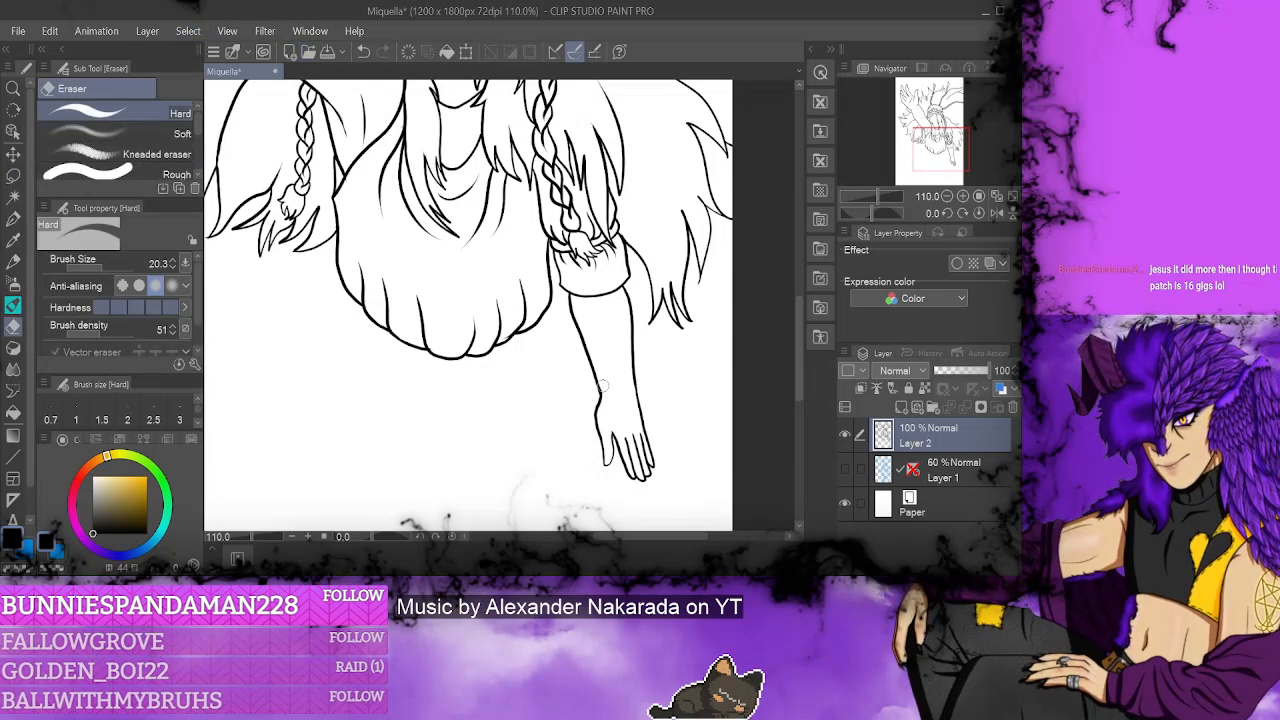
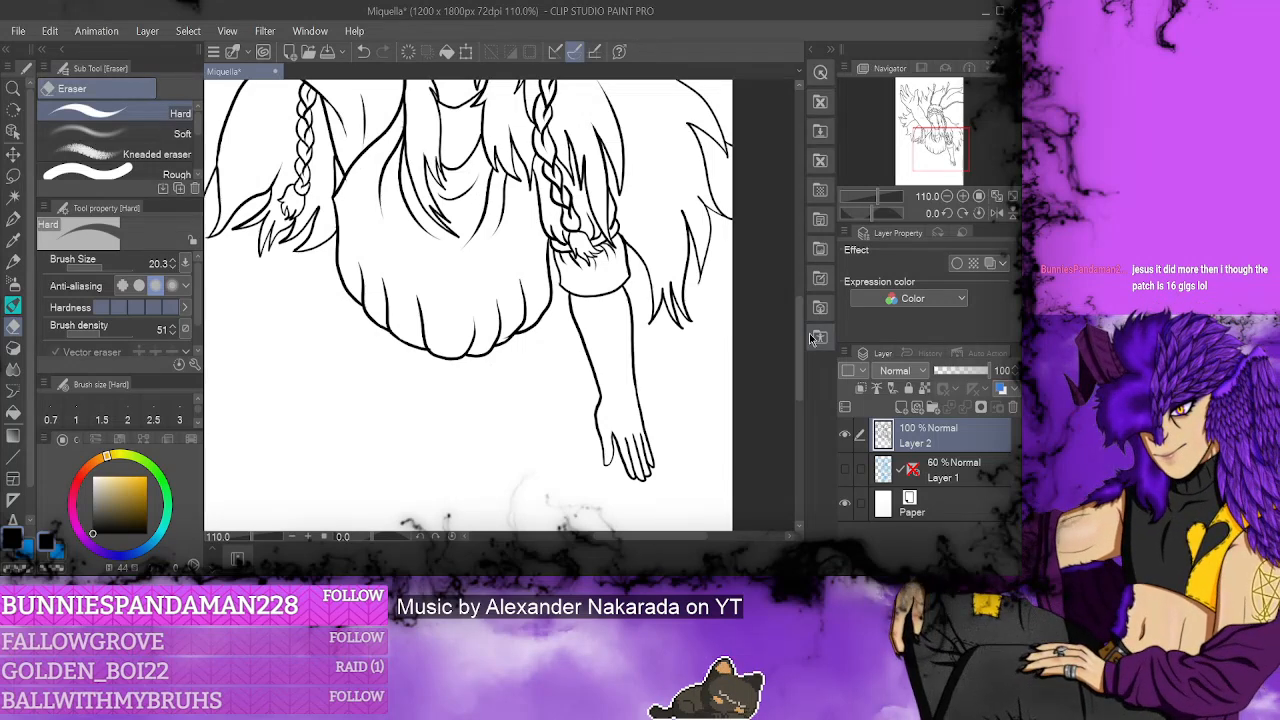
# - Show the sketch on Layer 1 again and ink the waistband's upper line just below the gathered hem of the top
pyautogui.moveTo(799, 372)
pyautogui.mouseDown()
pyautogui.moveTo(801, 233)
pyautogui.moveTo(797, 360)
pyautogui.mouseUp()
pyautogui.click(844, 468)
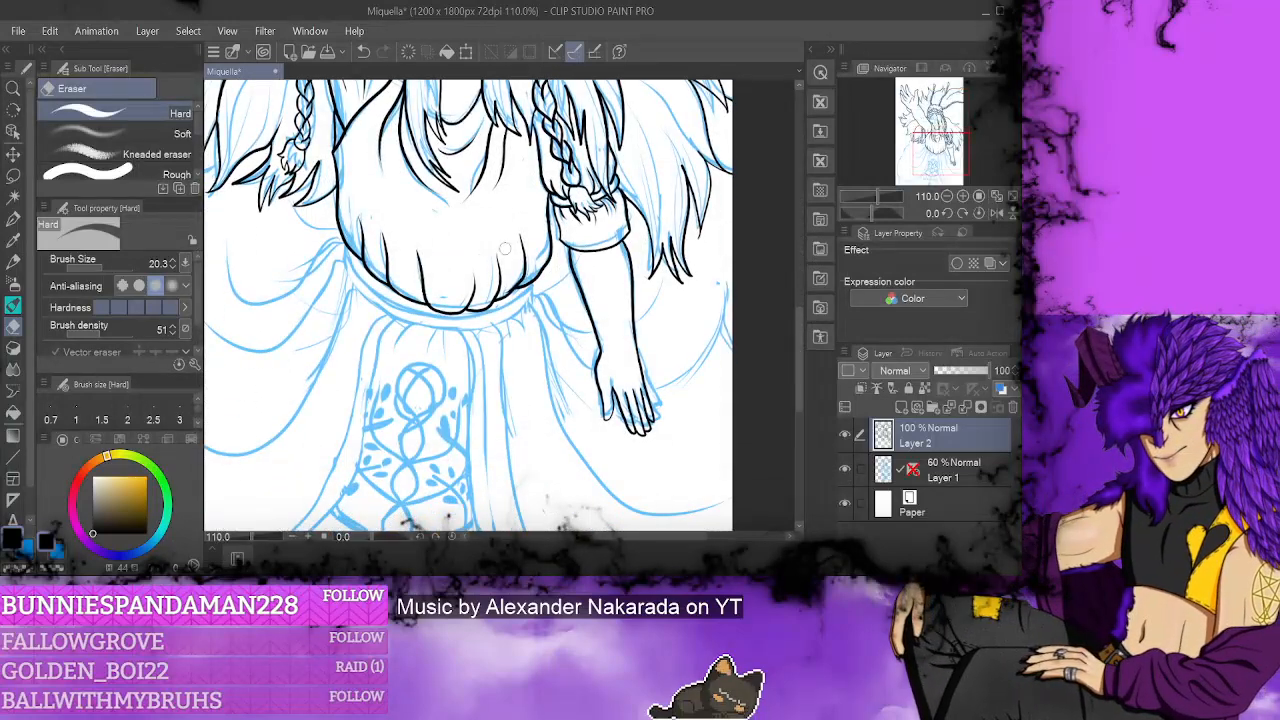
pyautogui.click(13, 218)
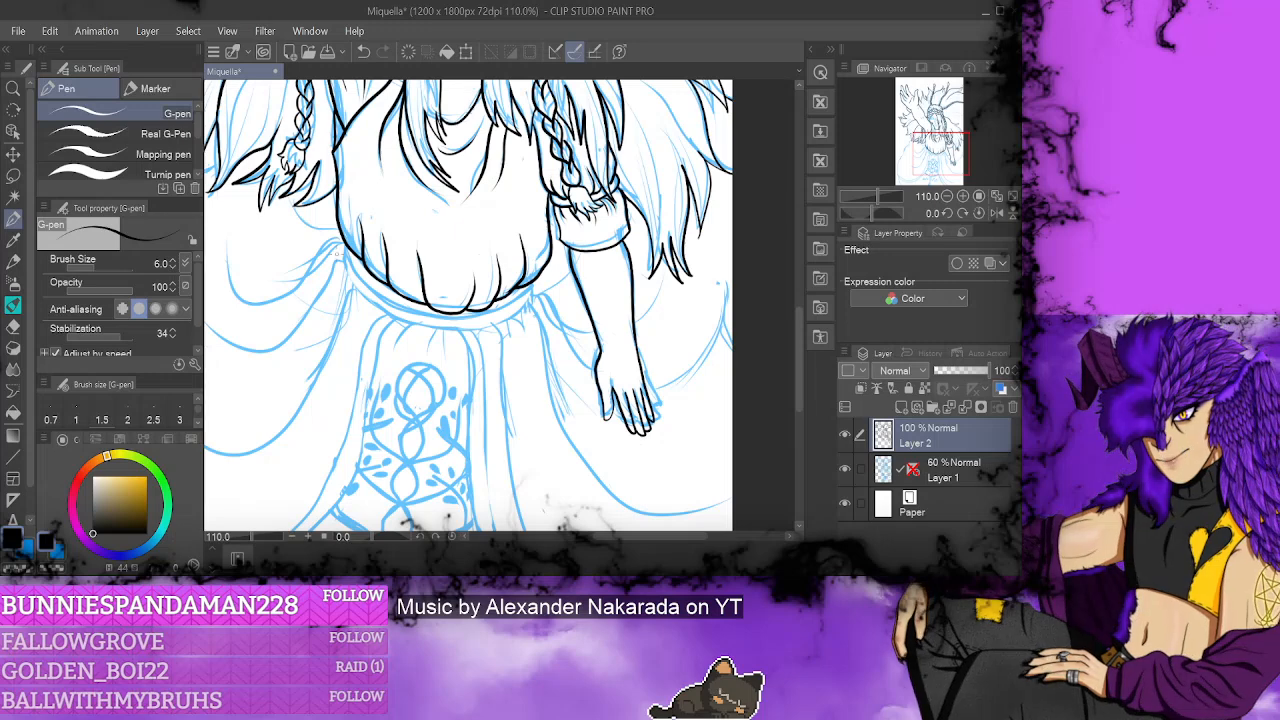
pyautogui.moveTo(338, 242)
pyautogui.mouseDown()
pyautogui.moveTo(352, 272)
pyautogui.moveTo(402, 308)
pyautogui.moveTo(488, 318)
pyautogui.moveTo(526, 290)
pyautogui.mouseUp()
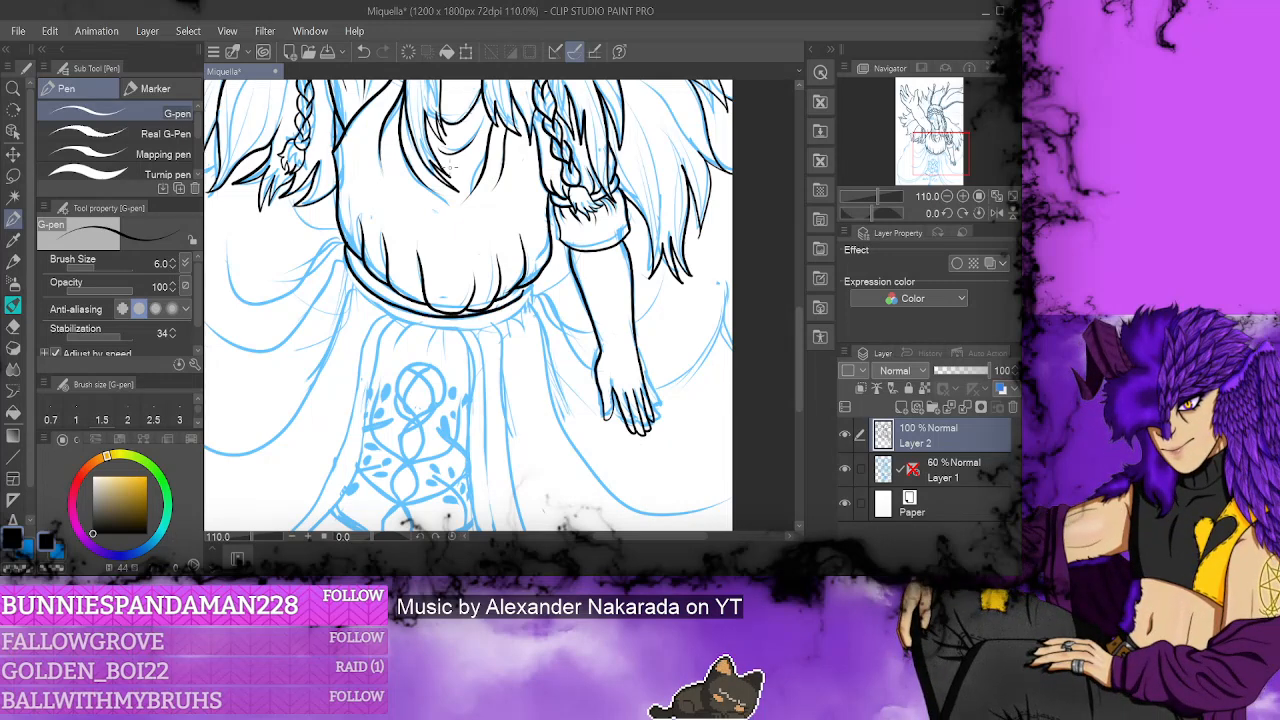
pyautogui.press('e')
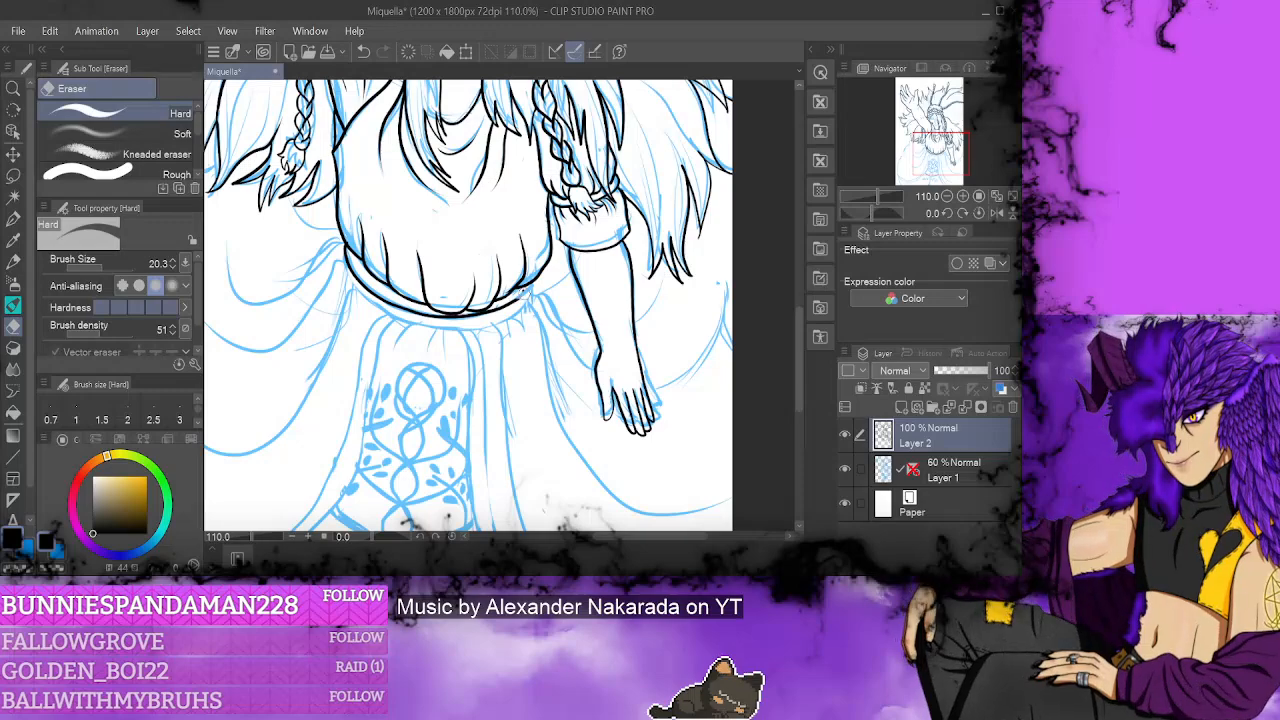
pyautogui.press('p')
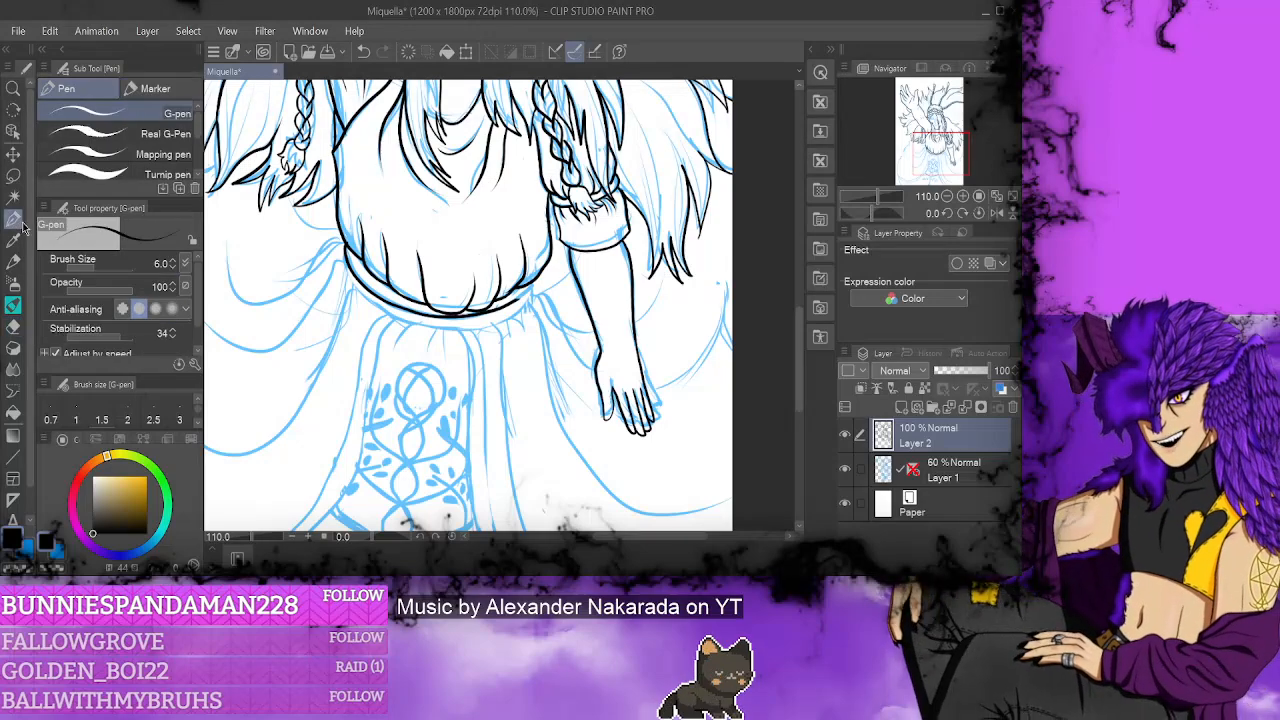
# - Ink the waistband's lower line in one long curve with the canvas rotated to -107 degrees, and reset the rotation to 0
pyautogui.moveTo(420, 268)
pyautogui.mouseDown()
pyautogui.moveTo(472, 274)
pyautogui.moveTo(503, 314)
pyautogui.mouseUp()
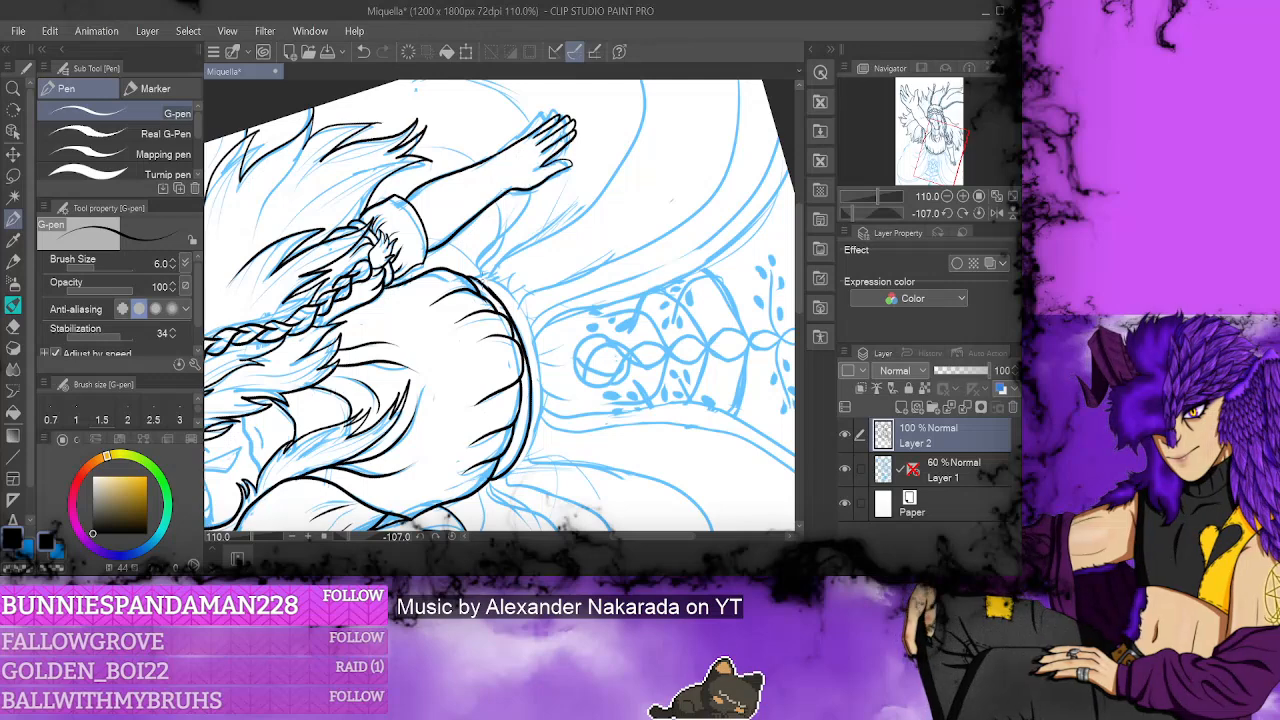
pyautogui.press('e')
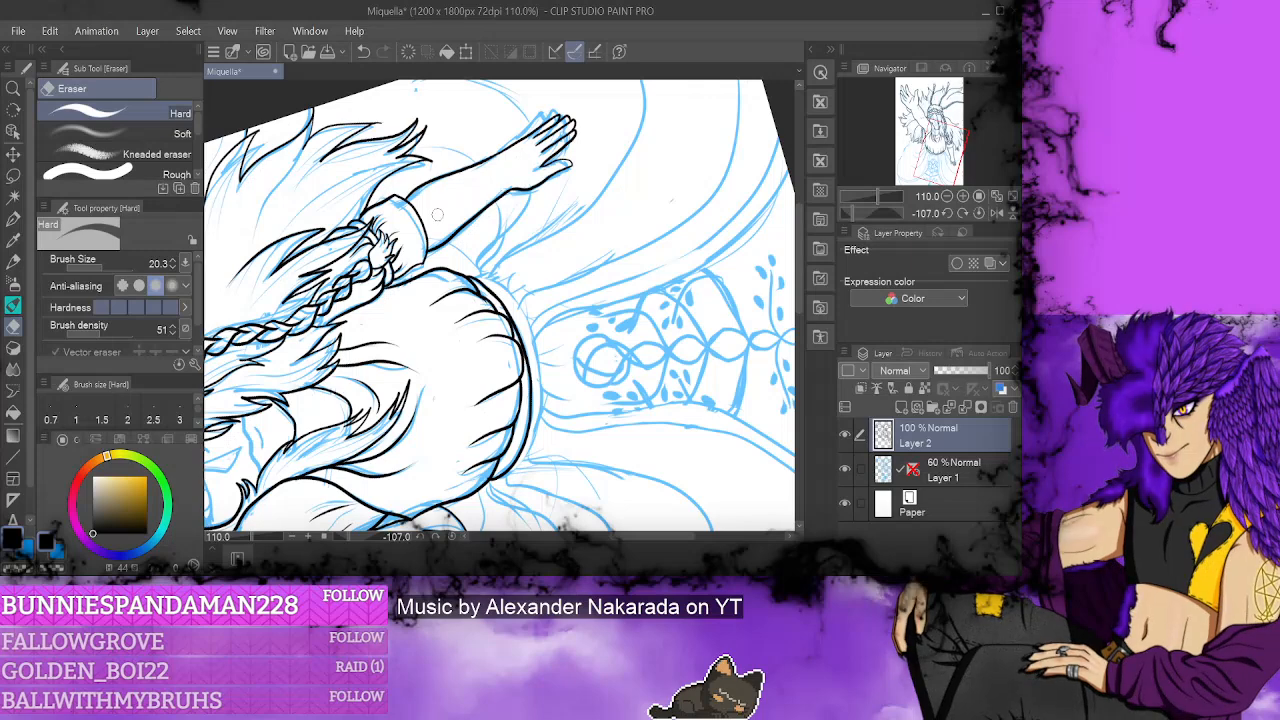
pyautogui.press('p')
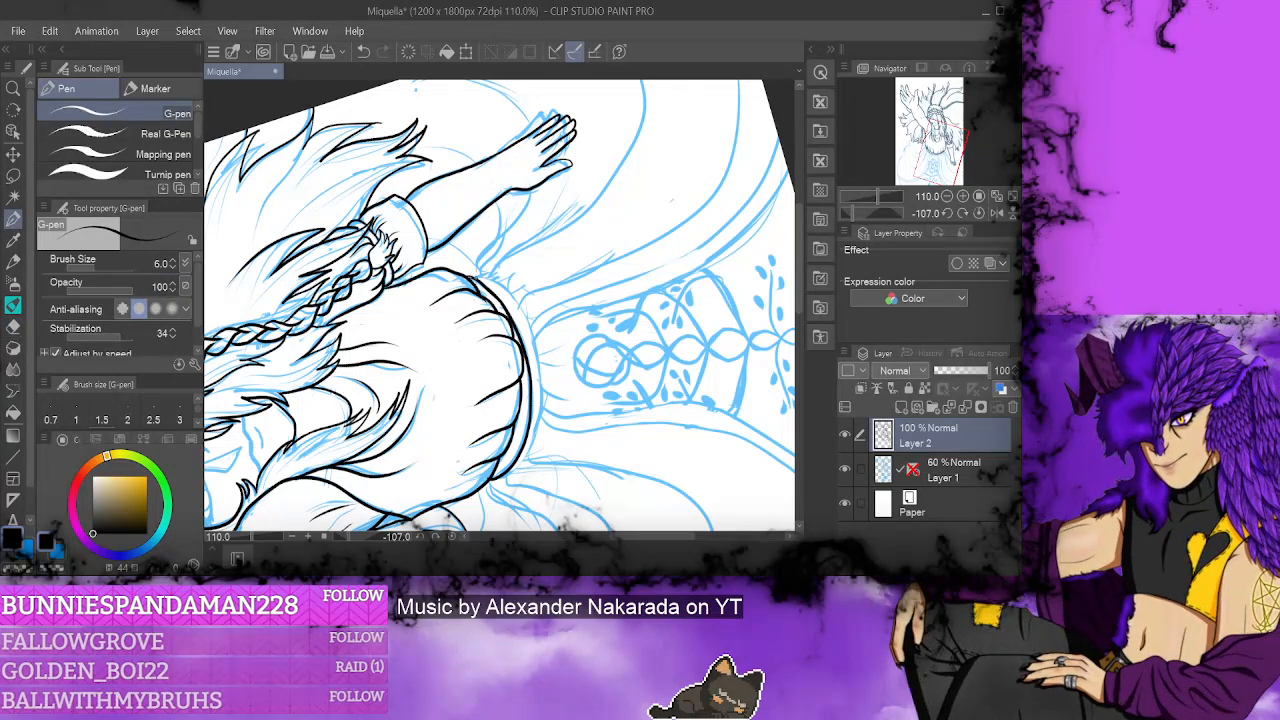
pyautogui.moveTo(498, 288)
pyautogui.mouseDown()
pyautogui.moveTo(526, 316)
pyautogui.moveTo(541, 398)
pyautogui.moveTo(522, 470)
pyautogui.mouseUp()
pyautogui.click(363, 51)
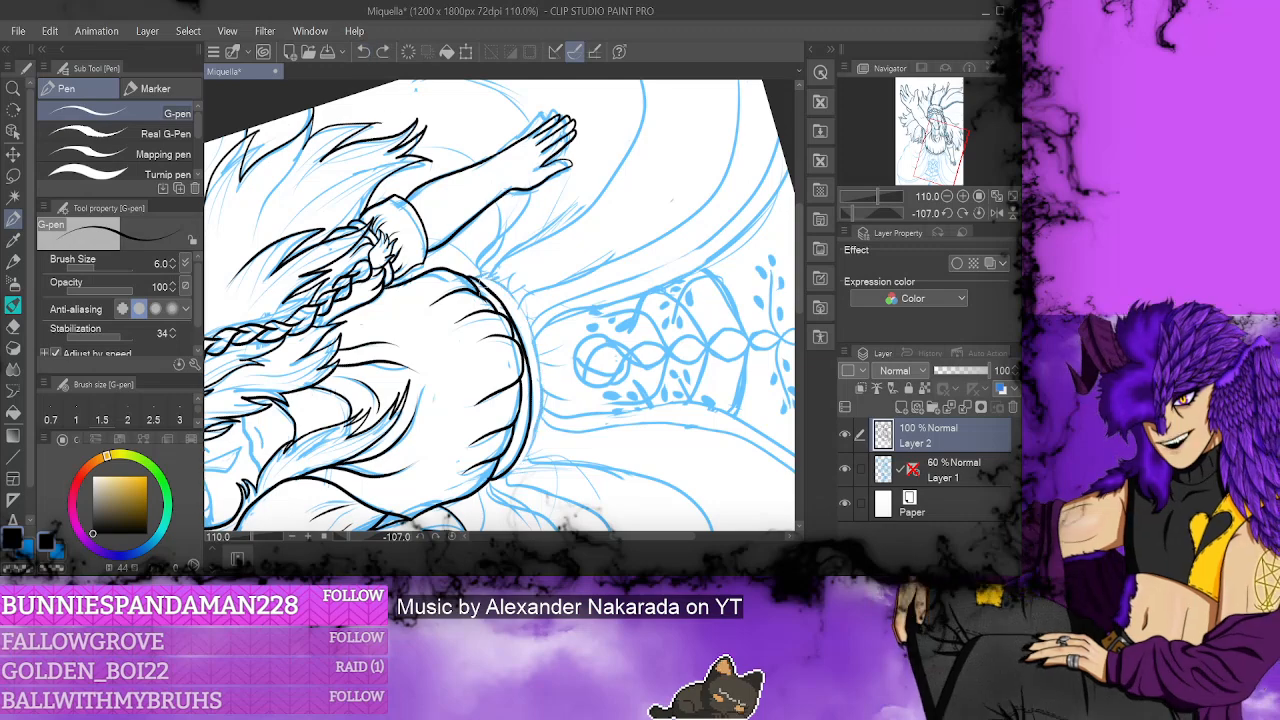
pyautogui.moveTo(482, 278)
pyautogui.mouseDown()
pyautogui.moveTo(529, 336)
pyautogui.moveTo(536, 438)
pyautogui.moveTo(512, 488)
pyautogui.mouseUp()
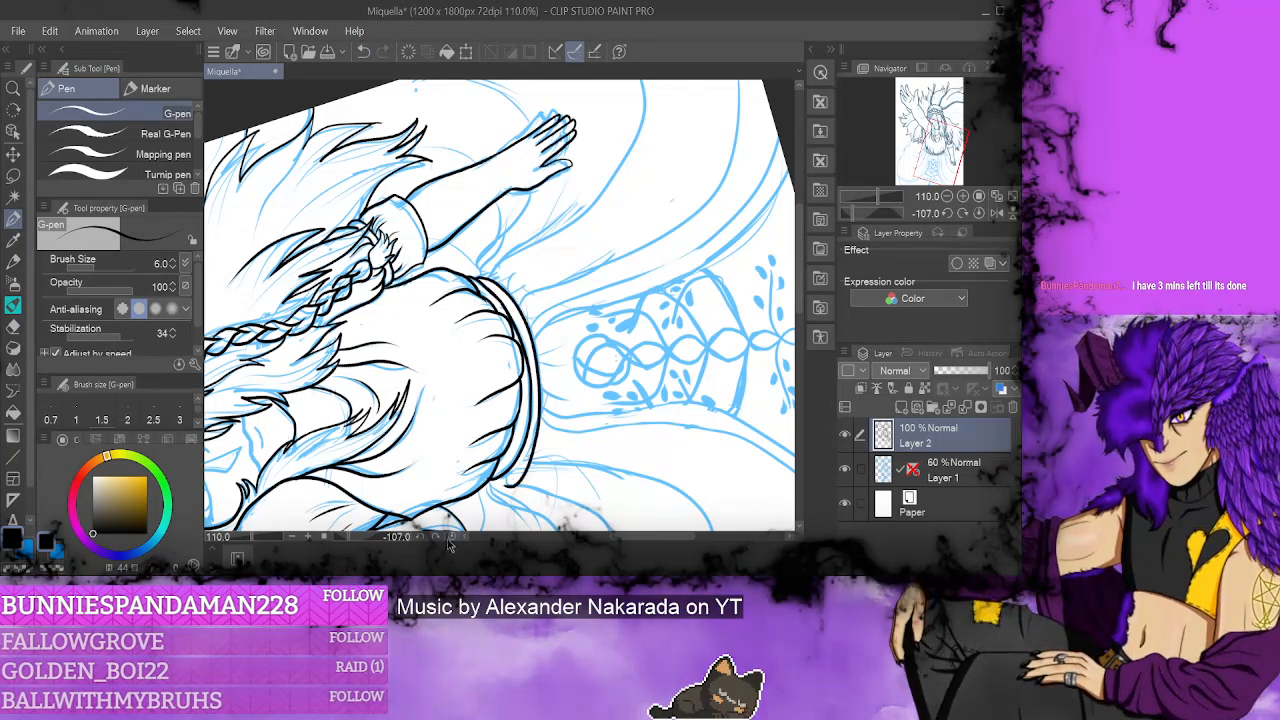
pyautogui.click(419, 537)
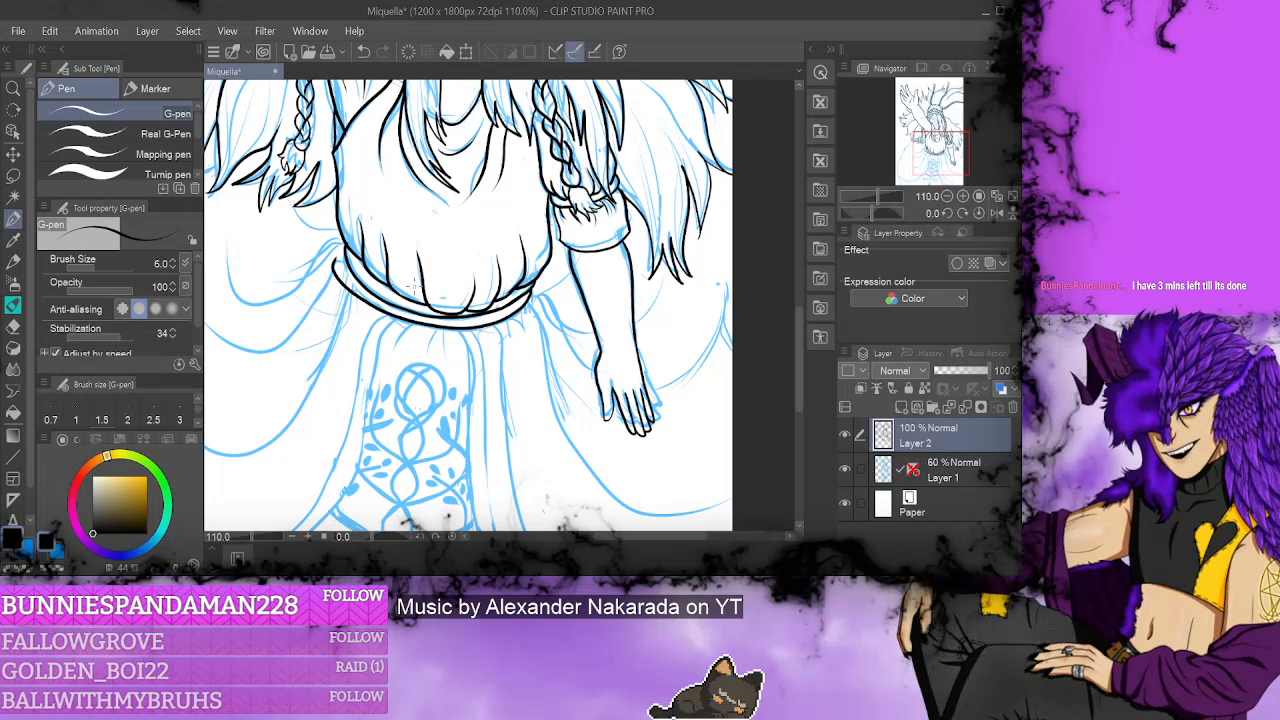
# - Erase the overshooting end of the waistband's lower line beside the top's hem with the Hard eraser
pyautogui.scroll(-2, 797, 325)
pyautogui.press('e')
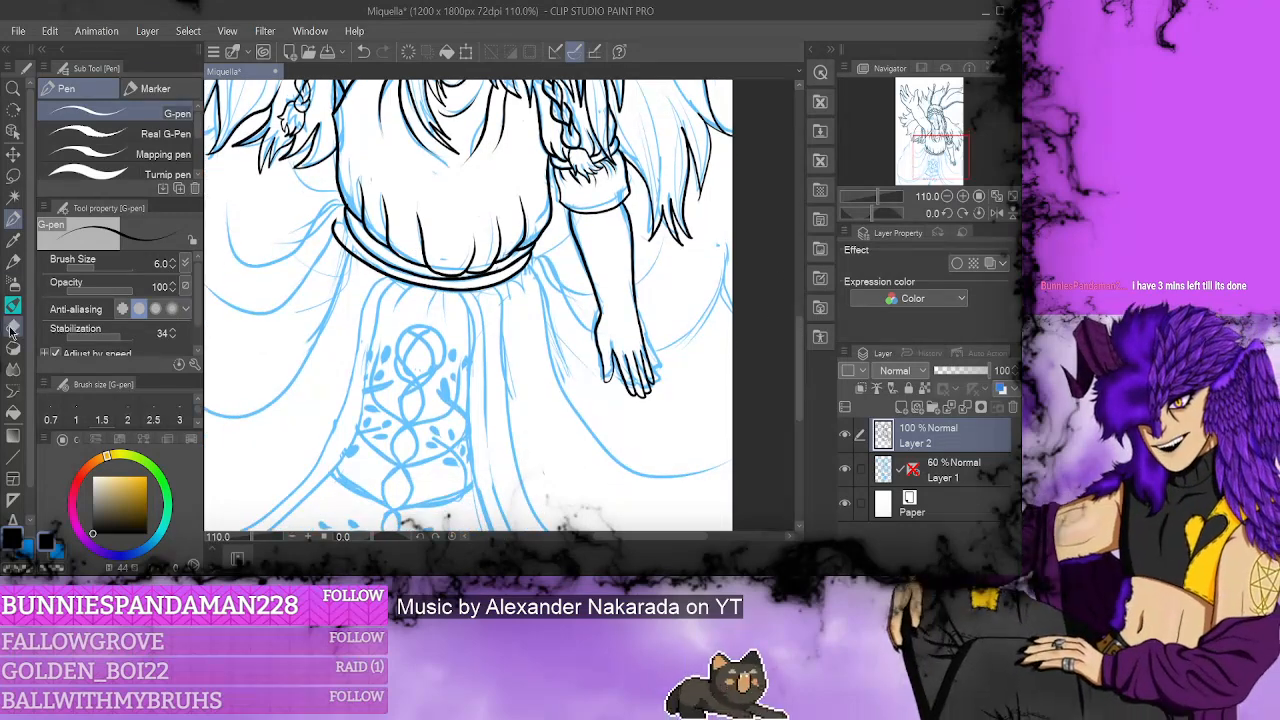
pyautogui.moveTo(330, 218)
pyautogui.mouseDown()
pyautogui.moveTo(358, 268)
pyautogui.moveTo(331, 216)
pyautogui.mouseUp()
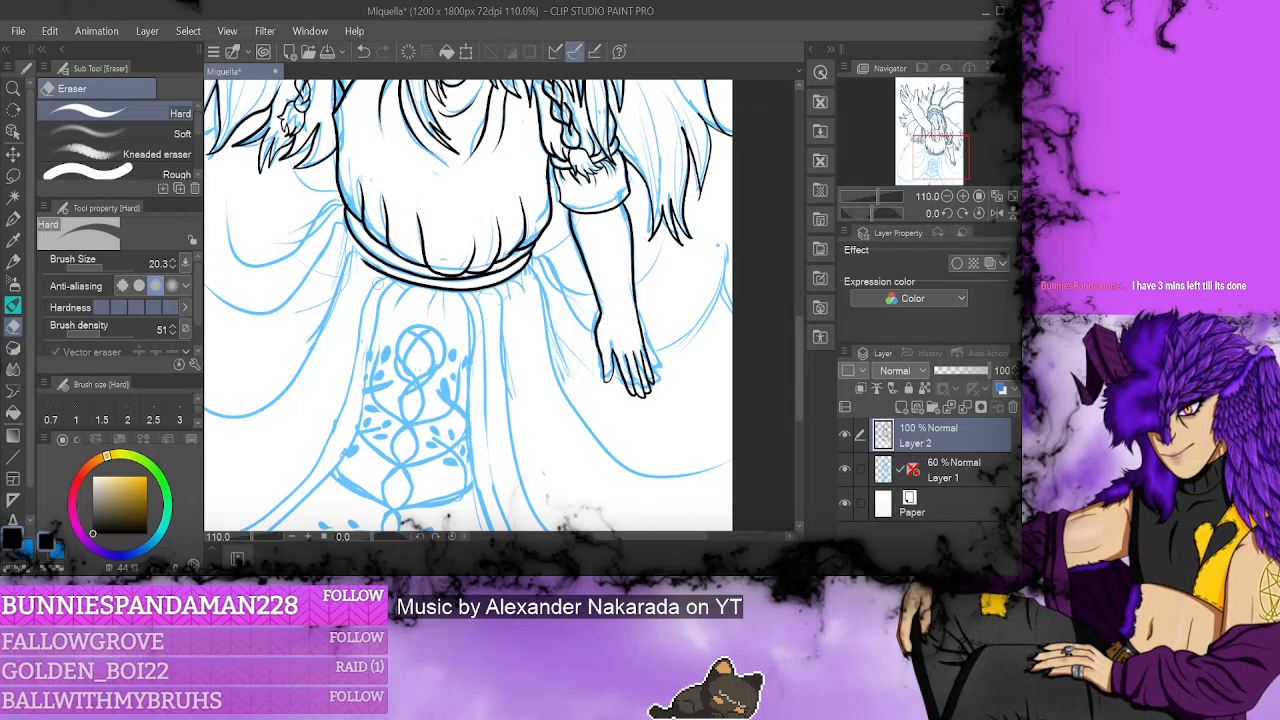
pyautogui.press('w')
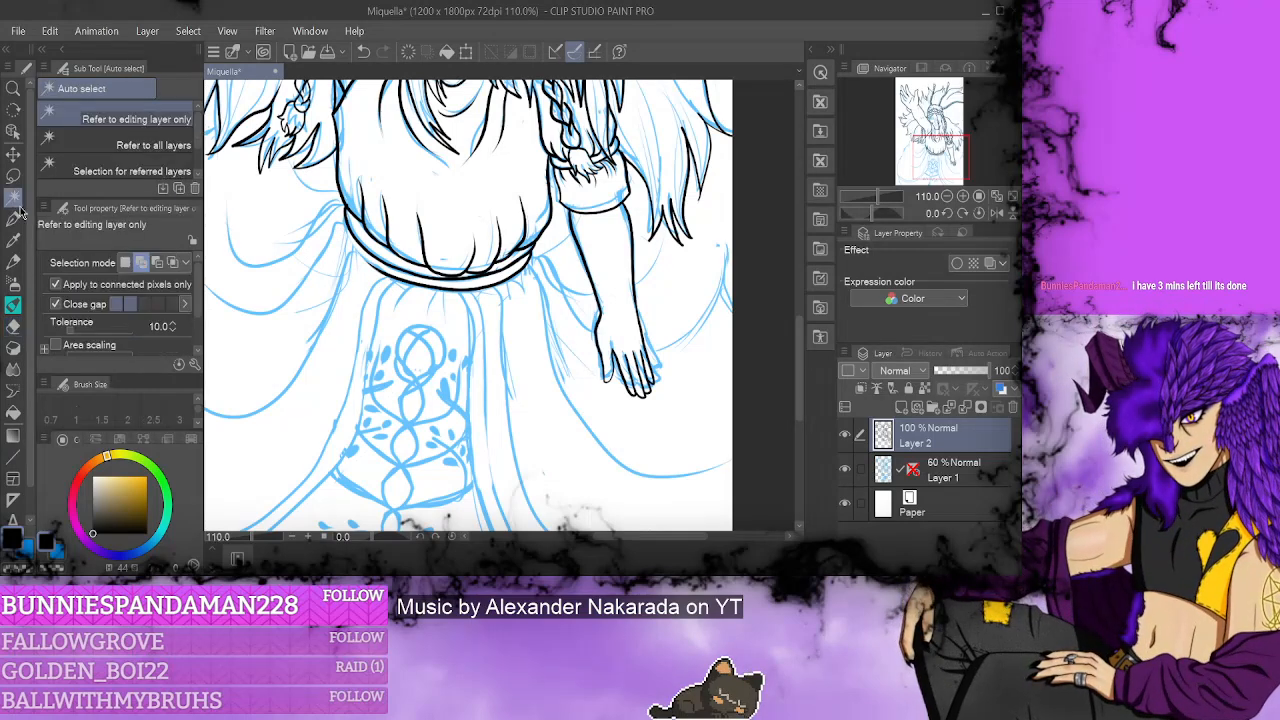
# - Ink the short line closing the waistband's open end beside the gathered hem with the G-pen, redoing the first attempt
pyautogui.click(13, 217)
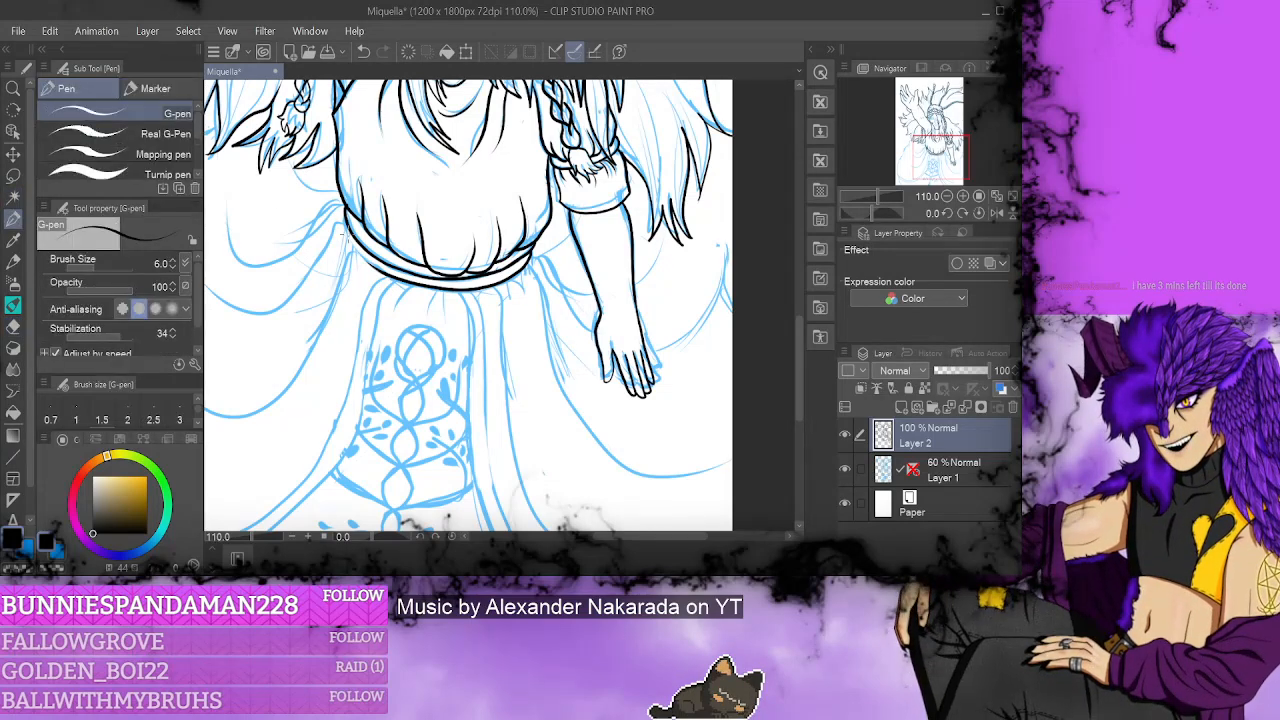
pyautogui.moveTo(344, 222); pyautogui.dragTo(388, 277)
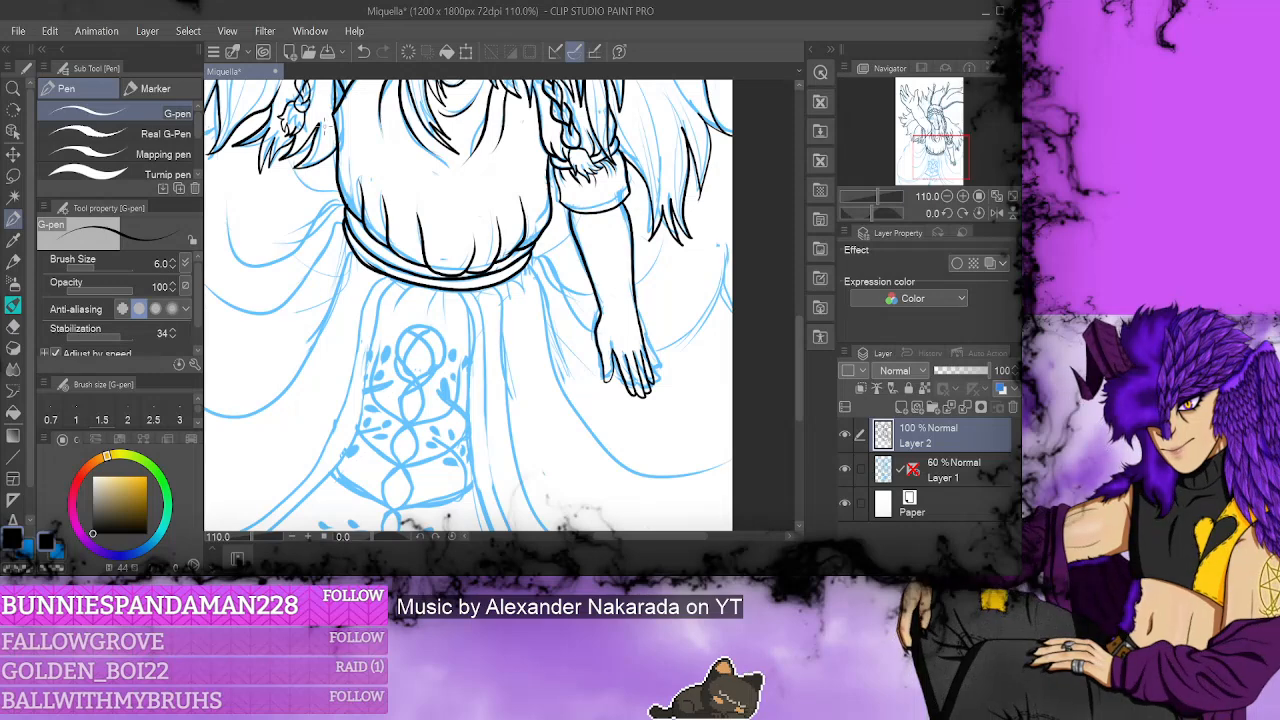
pyautogui.click(364, 52)
pyautogui.moveTo(344, 213); pyautogui.dragTo(364, 261)
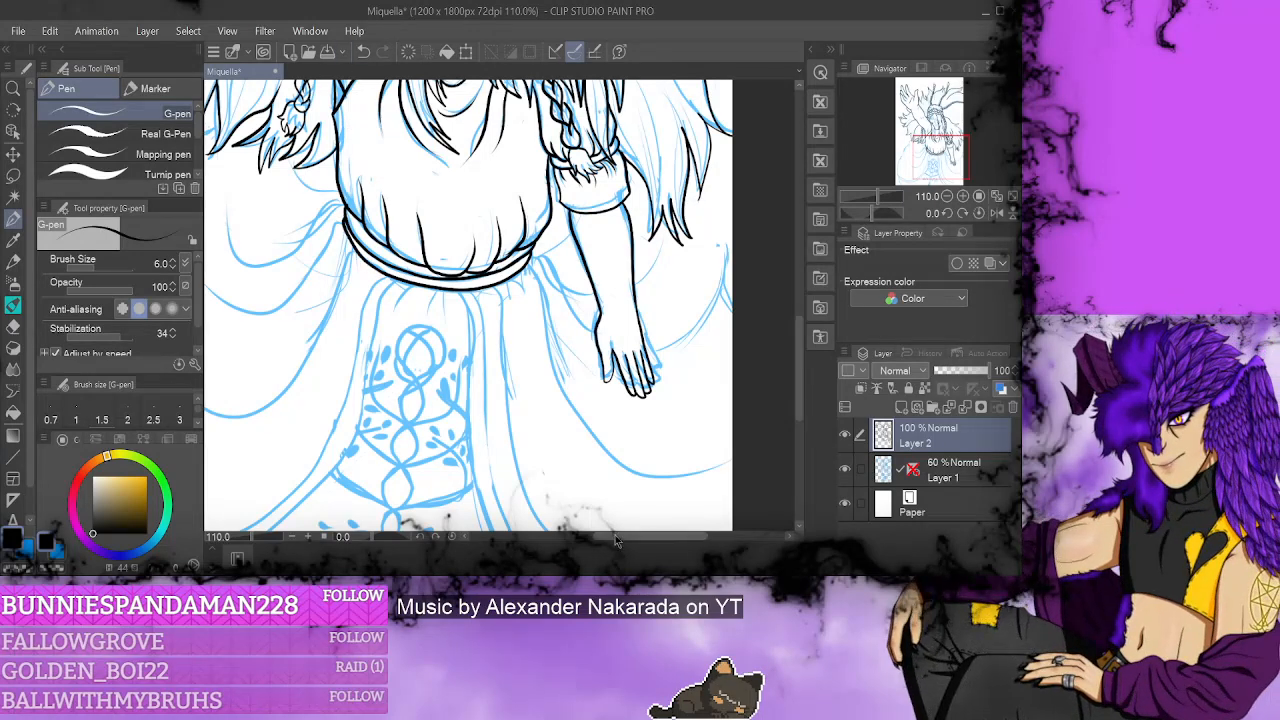
# - Ink the long skirt fold falling from the waistband on the lowered arm's side and the short fold running toward the forearm
pyautogui.hscroll(-2, 617, 535)
pyautogui.moveTo(566, 265)
pyautogui.mouseDown()
pyautogui.moveTo(598, 305)
pyautogui.moveTo(652, 464)
pyautogui.mouseUp()
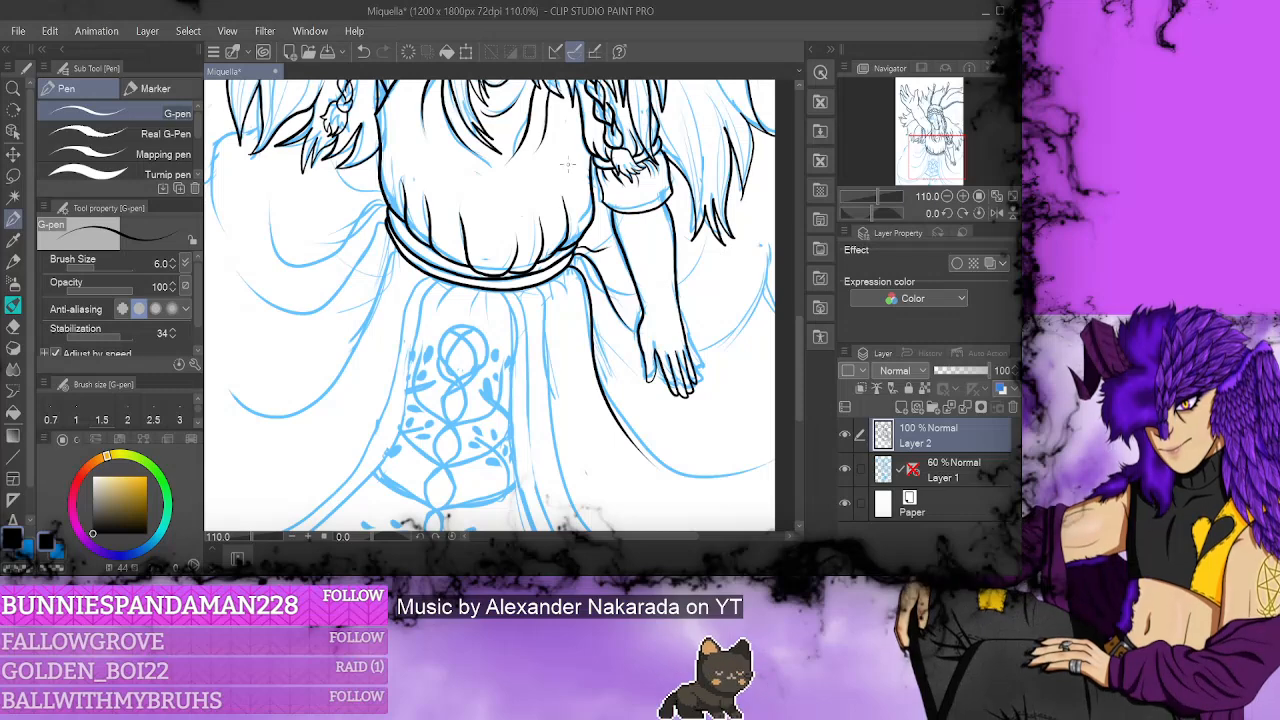
pyautogui.moveTo(584, 252); pyautogui.dragTo(616, 243)
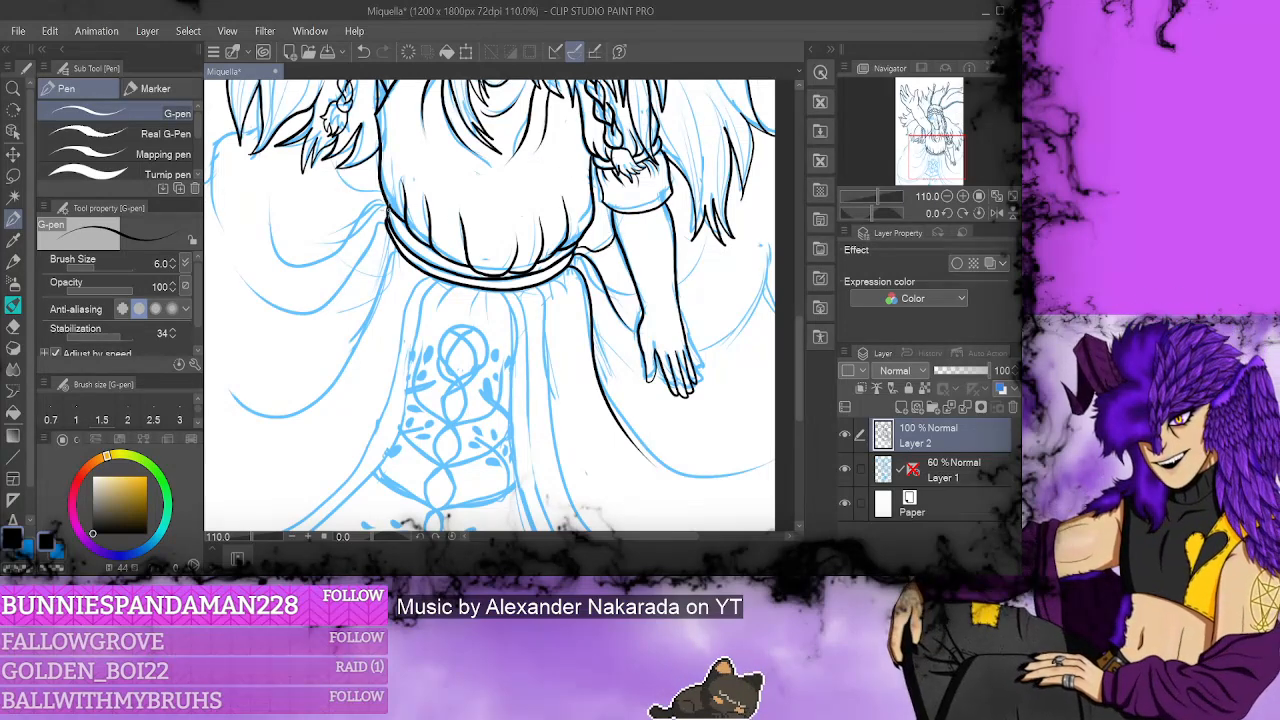
# - Ink the three curved skirt drapes sweeping outward from the waistband on the side opposite the lowered arm
pyautogui.moveTo(386, 206)
pyautogui.mouseDown()
pyautogui.moveTo(335, 242)
pyautogui.moveTo(262, 255)
pyautogui.mouseUp()
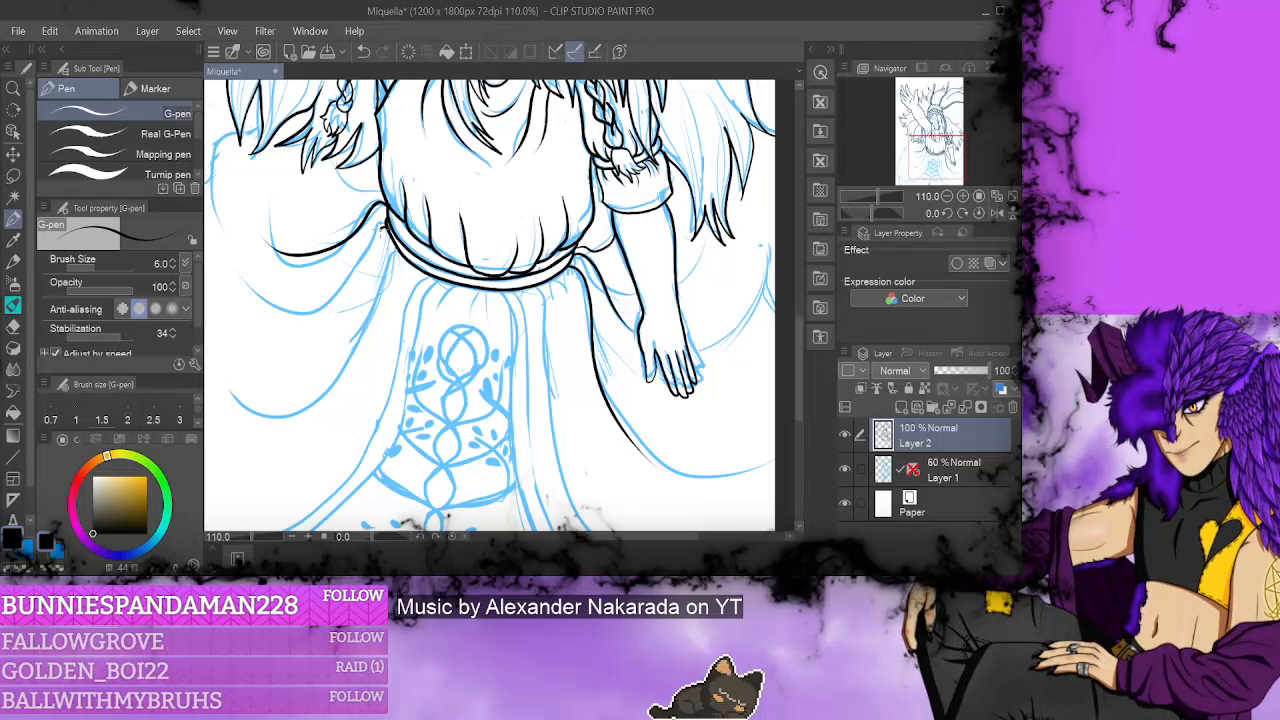
pyautogui.moveTo(384, 225); pyautogui.dragTo(263, 305)
pyautogui.moveTo(395, 254)
pyautogui.mouseDown()
pyautogui.moveTo(298, 412)
pyautogui.moveTo(245, 422)
pyautogui.mouseUp()
# - Ink two long lines from the waistband to the canvas's lower edge along the front panel on the lowered arm's side
pyautogui.scroll(-3, 633, 206)
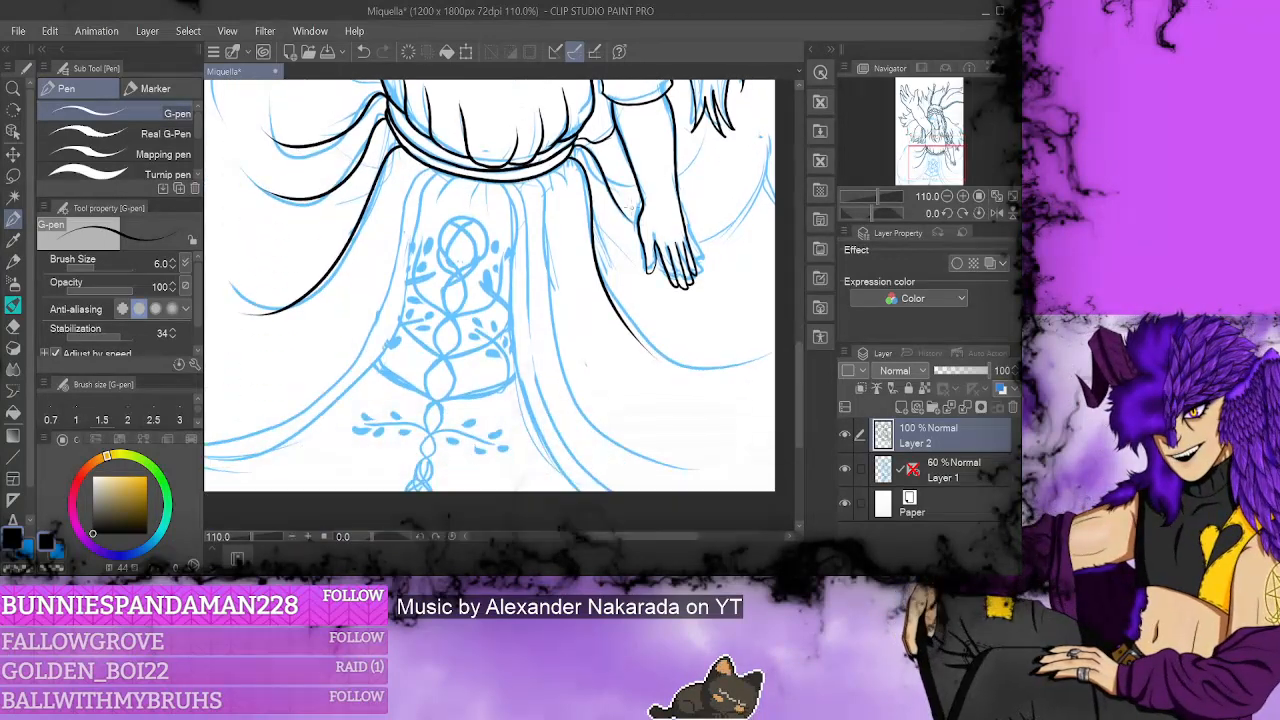
pyautogui.moveTo(532, 172)
pyautogui.mouseDown()
pyautogui.moveTo(558, 270)
pyautogui.moveTo(686, 482)
pyautogui.mouseUp()
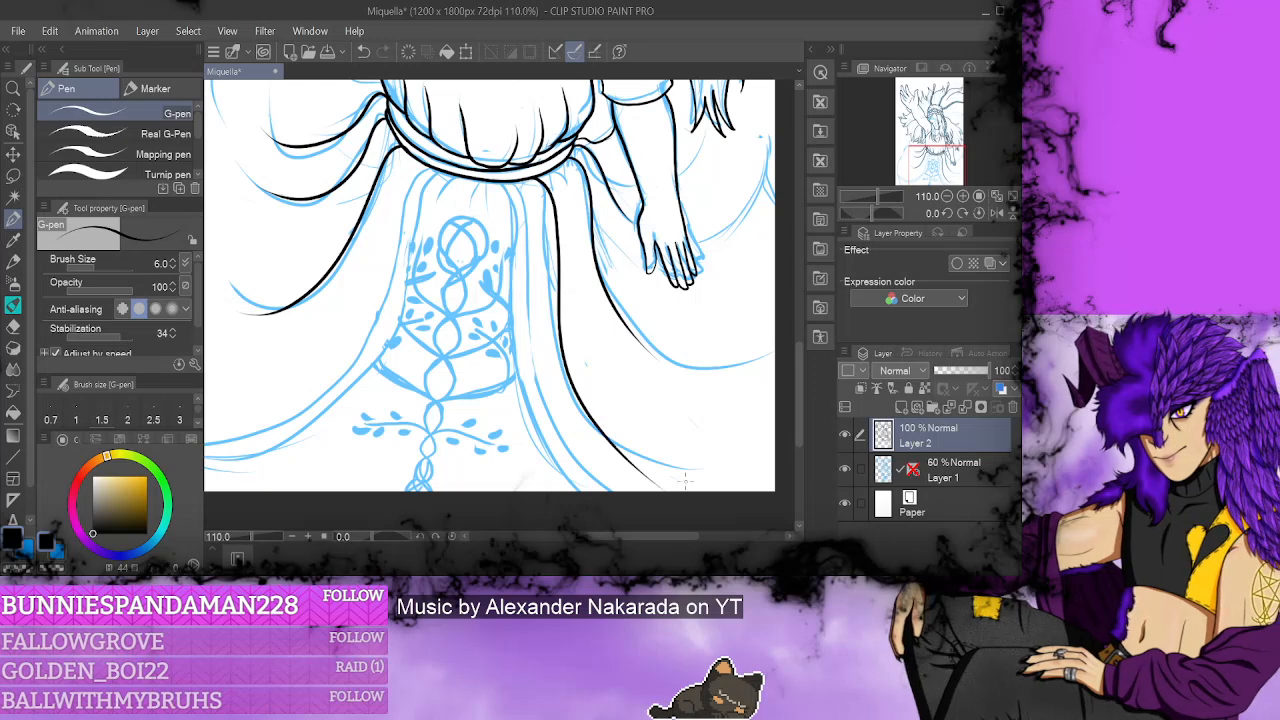
pyautogui.moveTo(495, 180)
pyautogui.mouseDown()
pyautogui.moveTo(527, 341)
pyautogui.moveTo(578, 486)
pyautogui.mouseUp()
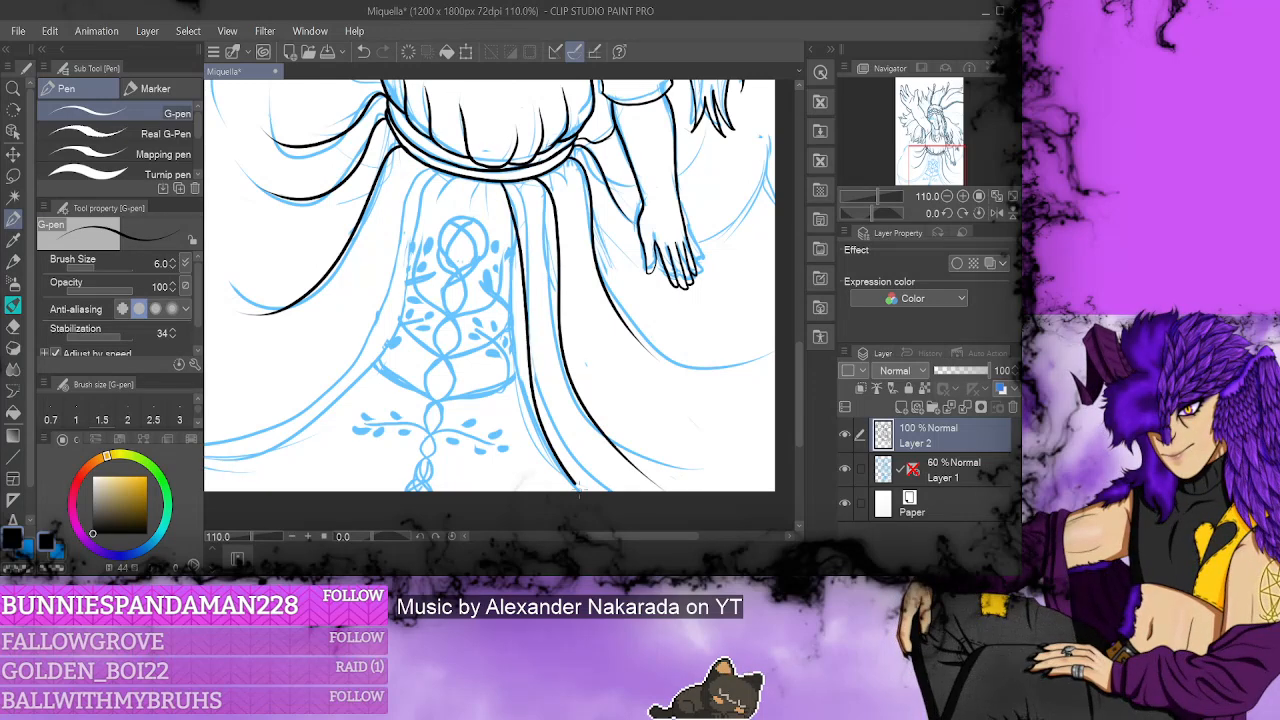
# - Ink the front panel's opposite edge sweeping into the overskirt's hem, and continue up around the overskirt's rounded outer outline
pyautogui.click(505, 540)
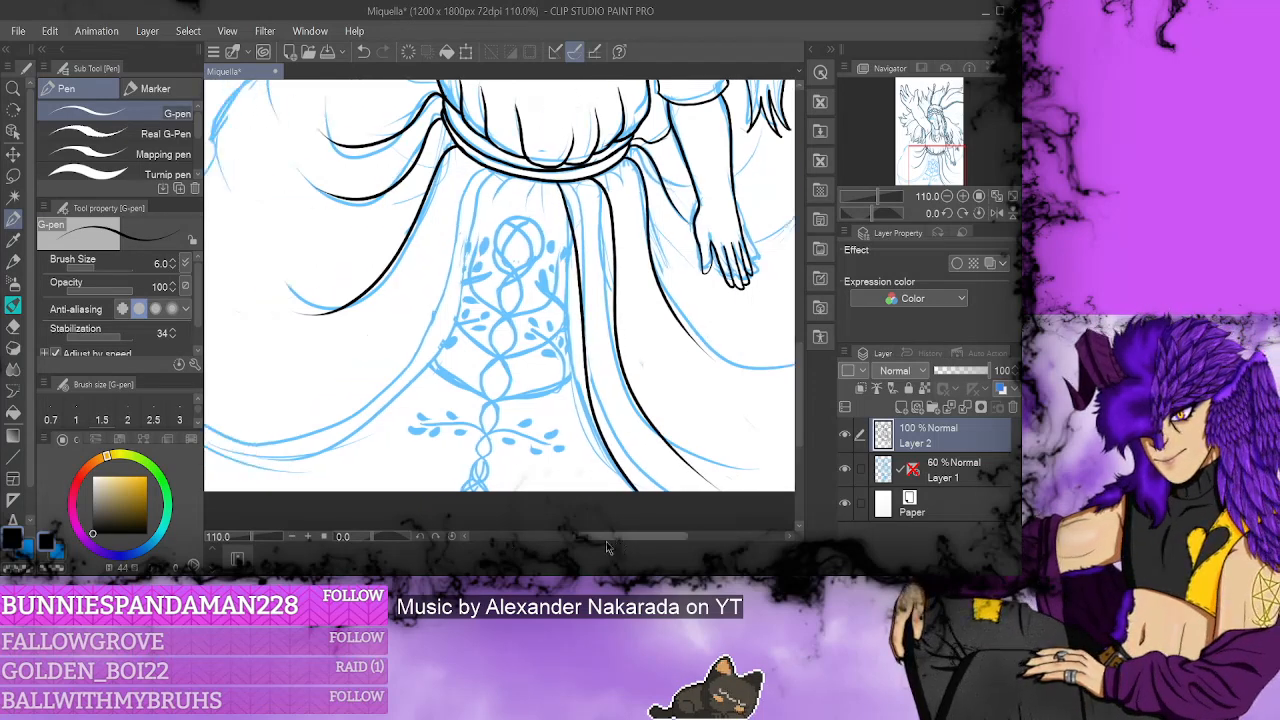
pyautogui.moveTo(548, 182)
pyautogui.mouseDown()
pyautogui.moveTo(524, 330)
pyautogui.moveTo(476, 410)
pyautogui.moveTo(376, 458)
pyautogui.moveTo(254, 446)
pyautogui.moveTo(228, 424)
pyautogui.mouseUp()
pyautogui.moveTo(612, 537); pyautogui.dragTo(580, 537)
pyautogui.moveTo(355, 440)
pyautogui.mouseDown()
pyautogui.moveTo(318, 380)
pyautogui.moveTo(398, 100)
pyautogui.mouseUp()
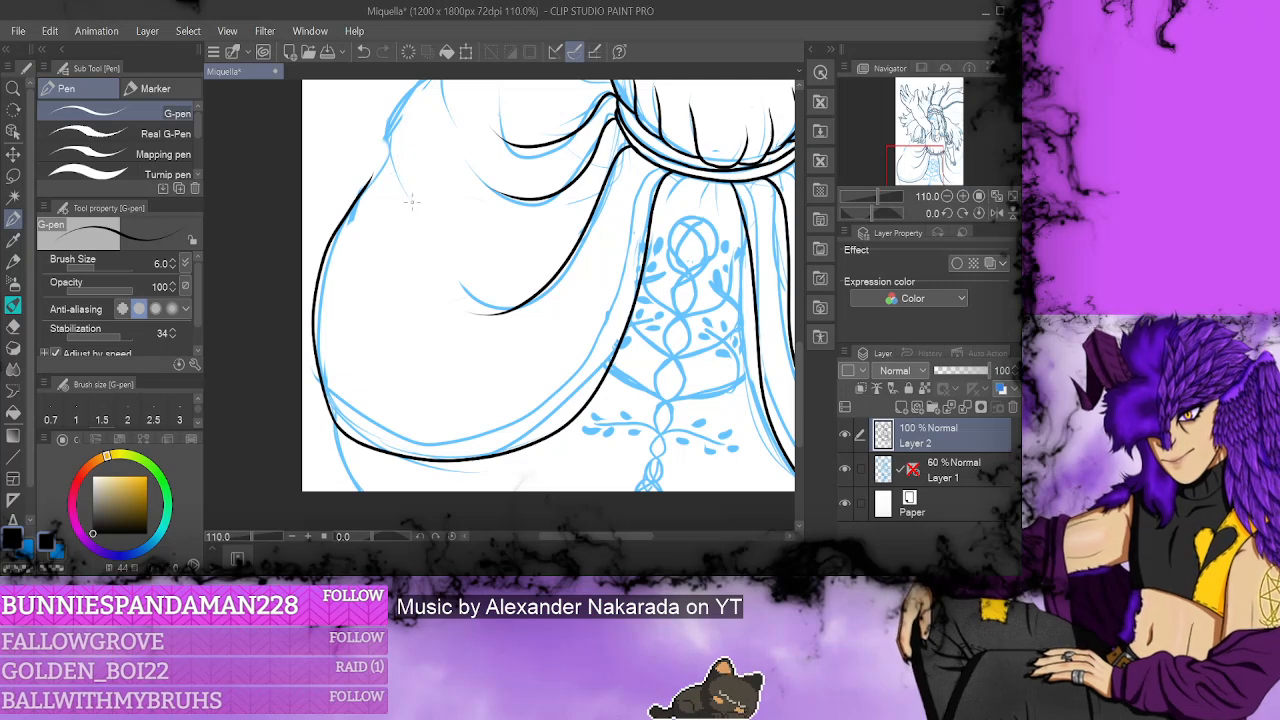
# - Ink the upper overskirt fold joined to the rounded outline, and add the short underskirt line from the hem to the canvas's lower edge
pyautogui.moveTo(404, 195); pyautogui.dragTo(406, 84)
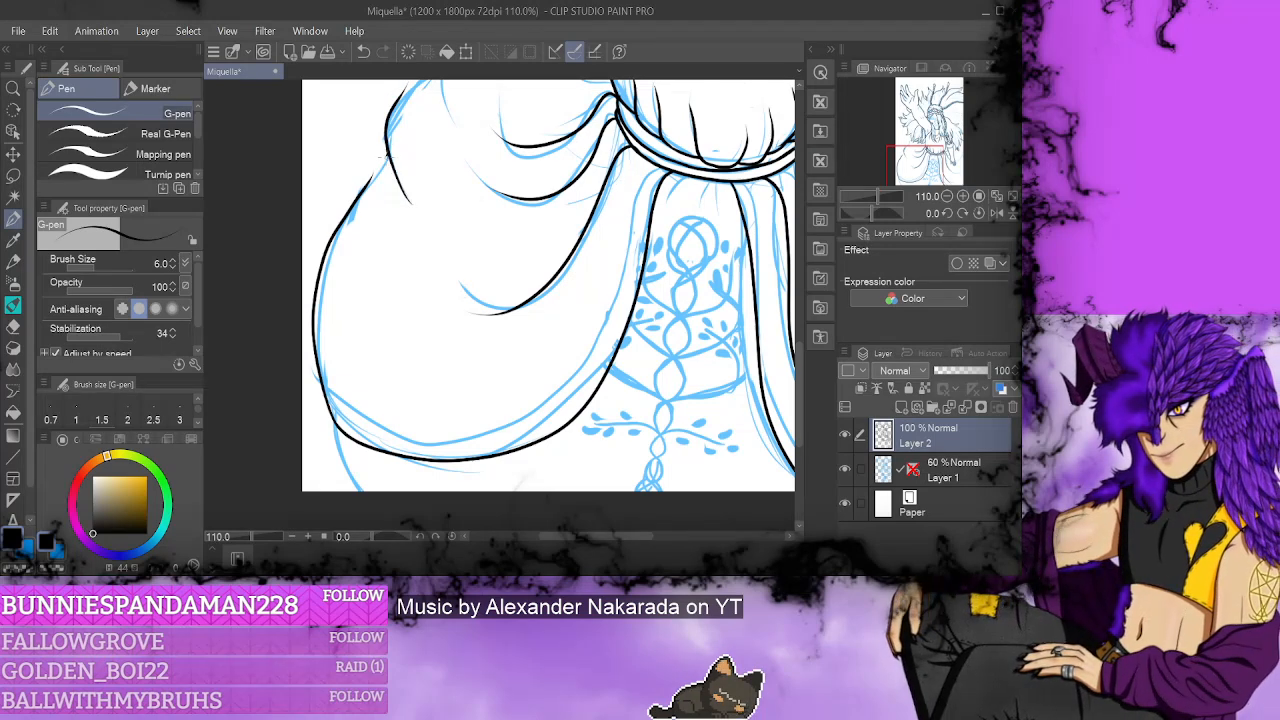
pyautogui.moveTo(388, 157); pyautogui.dragTo(350, 212)
pyautogui.moveTo(535, 527); pyautogui.dragTo(565, 542)
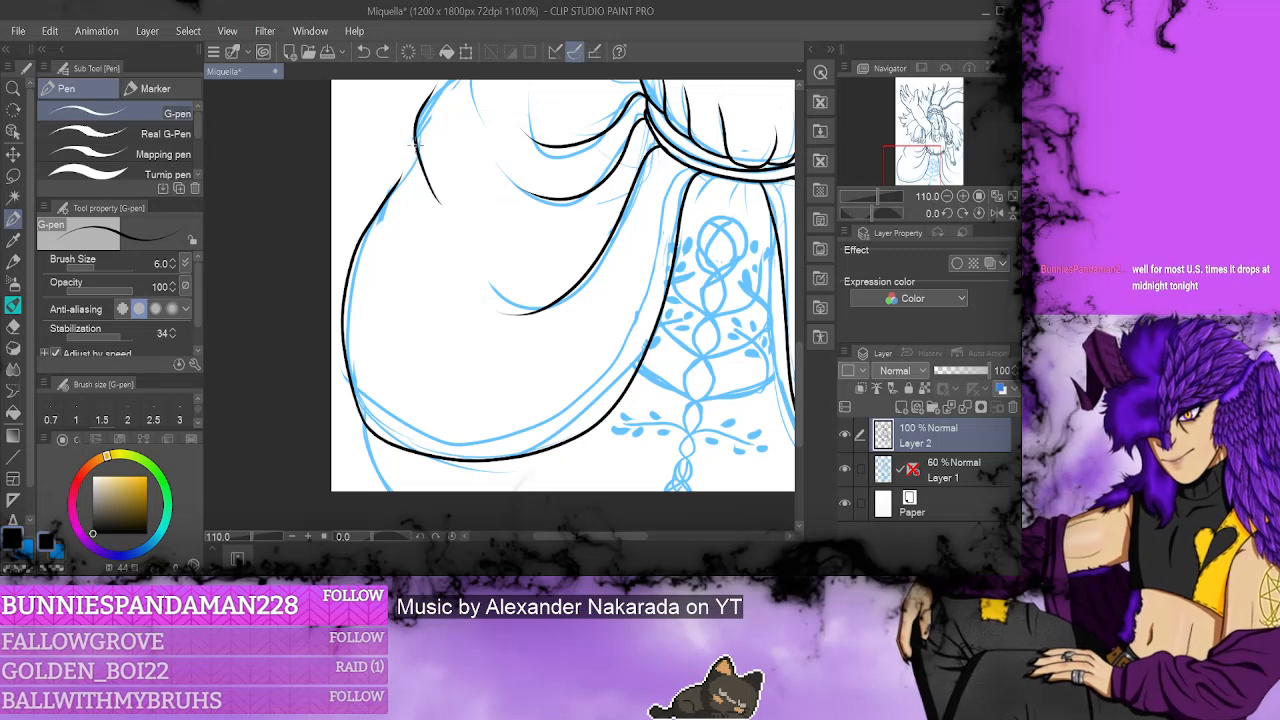
pyautogui.moveTo(419, 145); pyautogui.dragTo(395, 191)
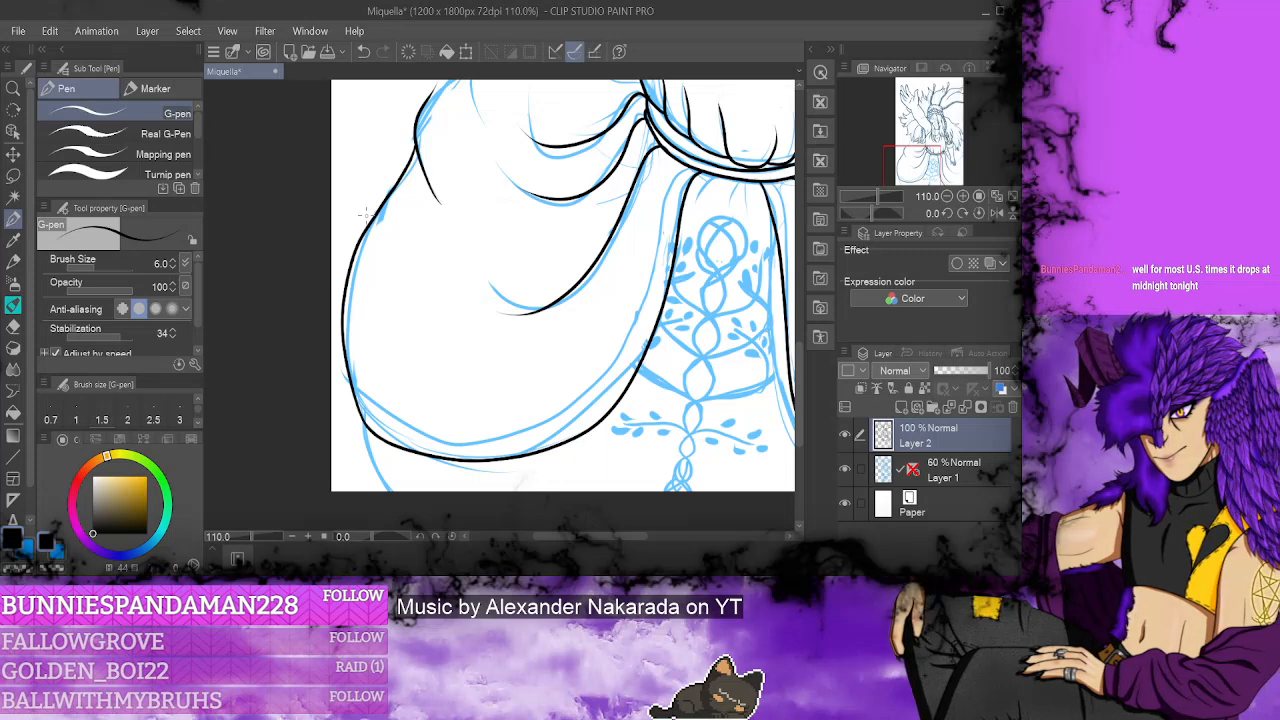
pyautogui.moveTo(805, 320); pyautogui.dragTo(799, 391)
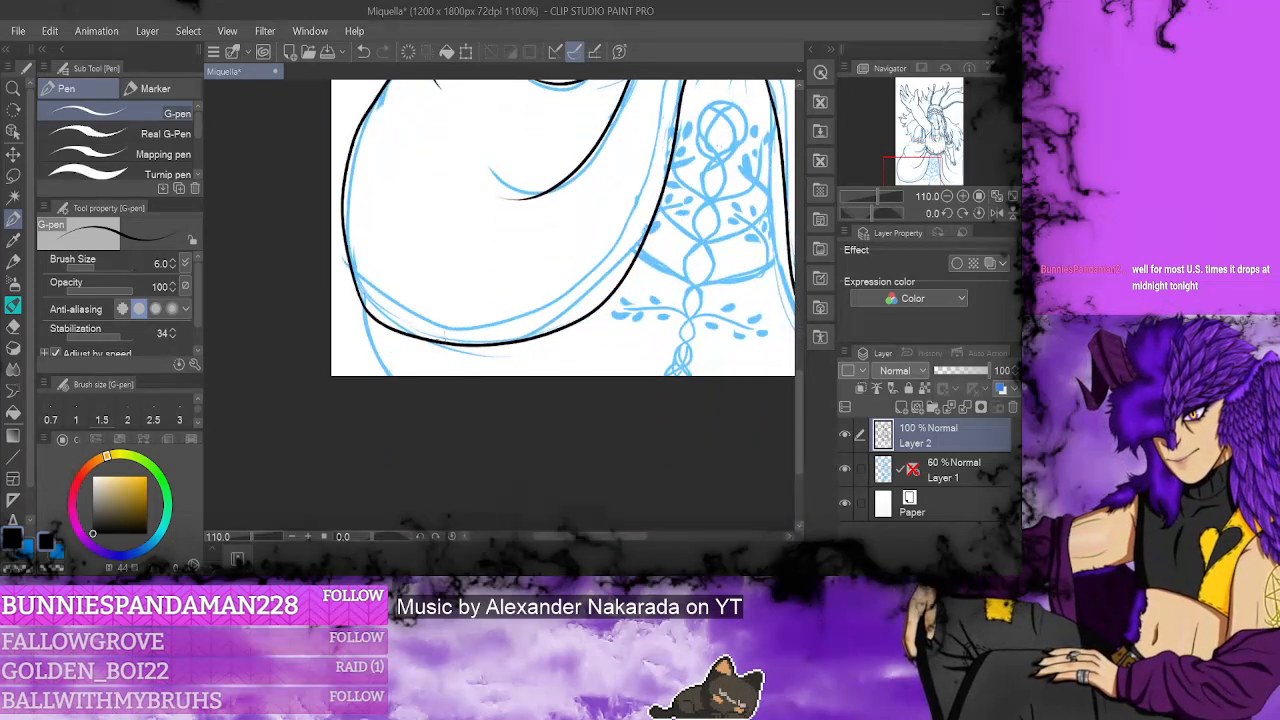
pyautogui.moveTo(368, 313); pyautogui.dragTo(396, 385)
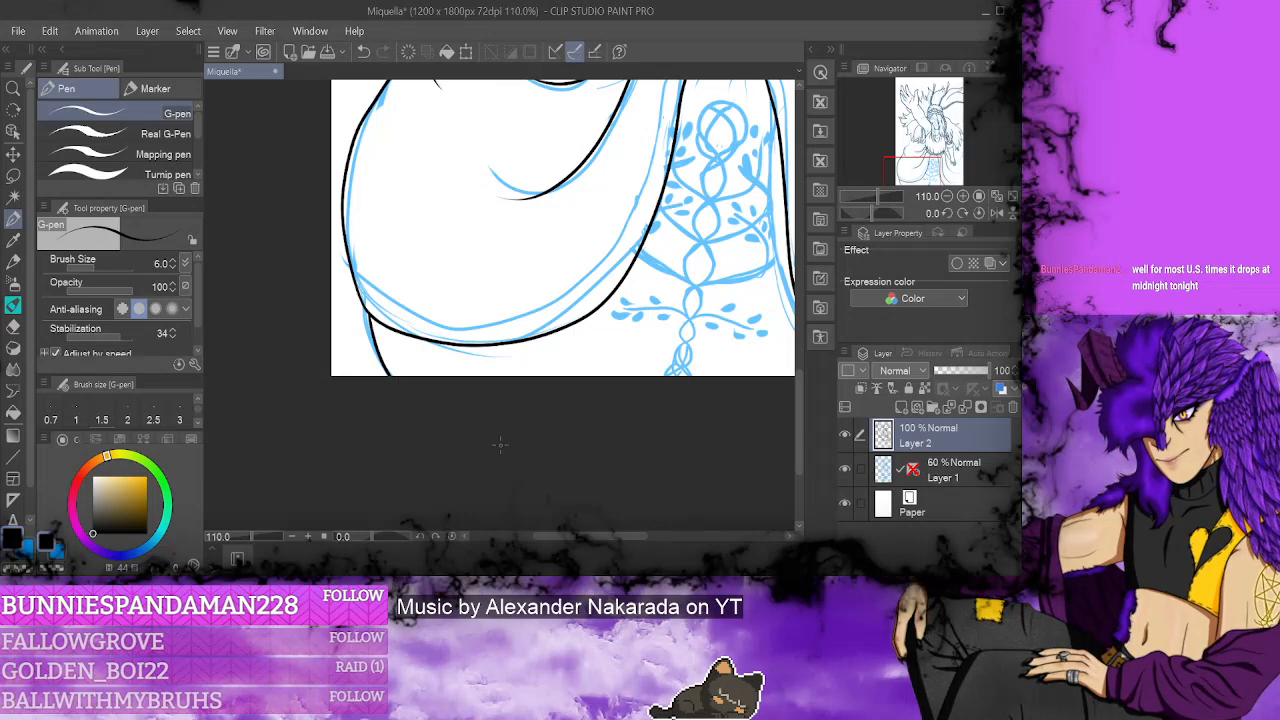
# - Ink the skirt drape lines behind the lowered forearm and from the hand toward the canvas edge
pyautogui.moveTo(630, 536); pyautogui.dragTo(712, 536)
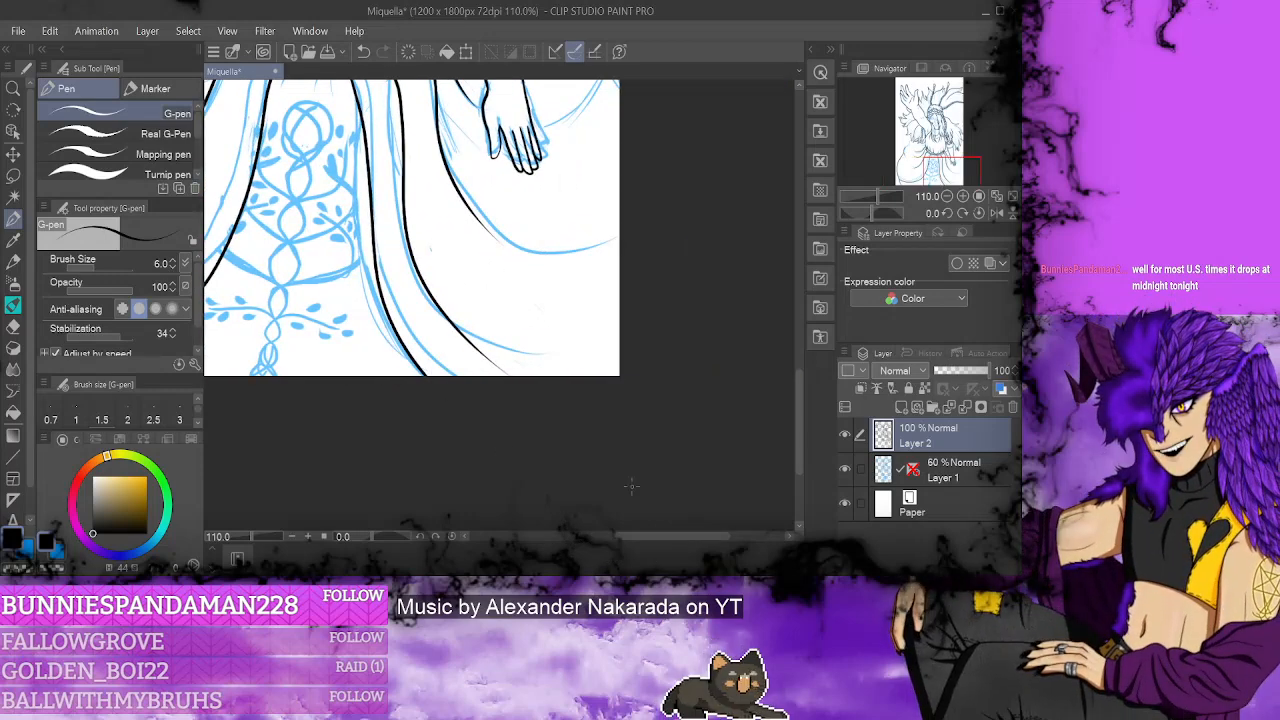
pyautogui.moveTo(797, 406)
pyautogui.mouseDown()
pyautogui.moveTo(801, 317)
pyautogui.moveTo(804, 350)
pyautogui.mouseUp()
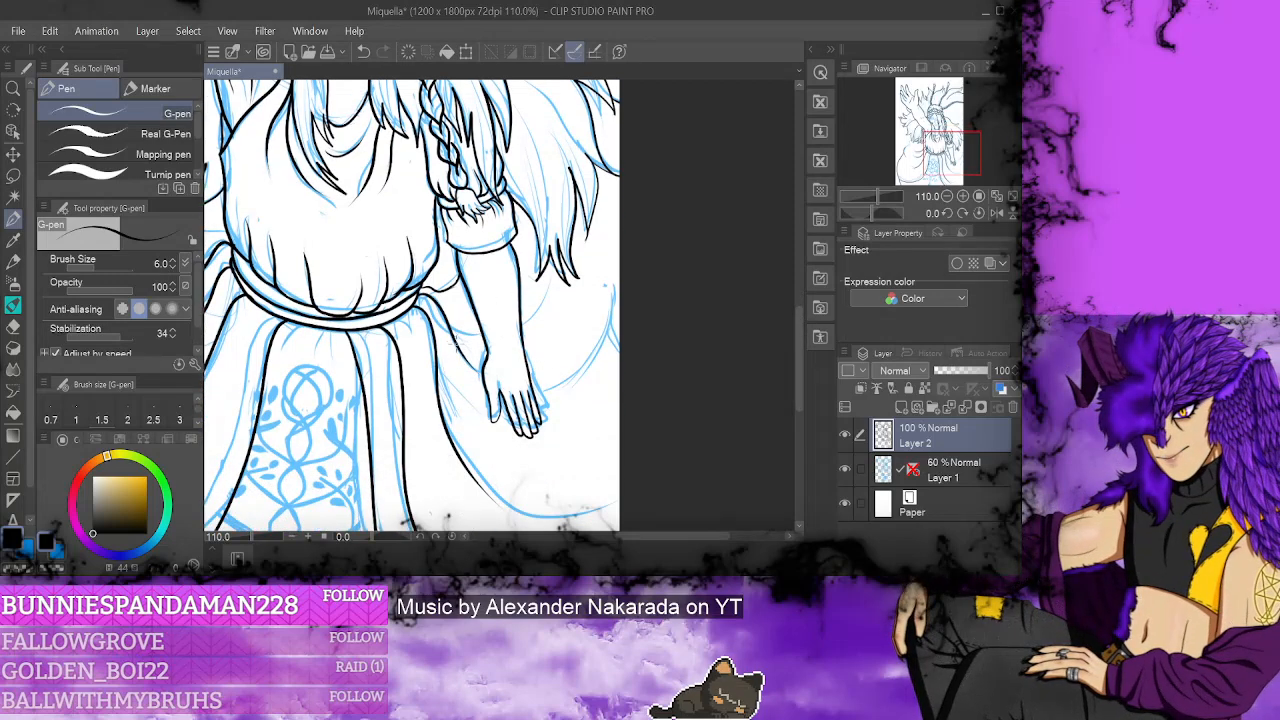
pyautogui.moveTo(460, 352); pyautogui.dragTo(486, 376)
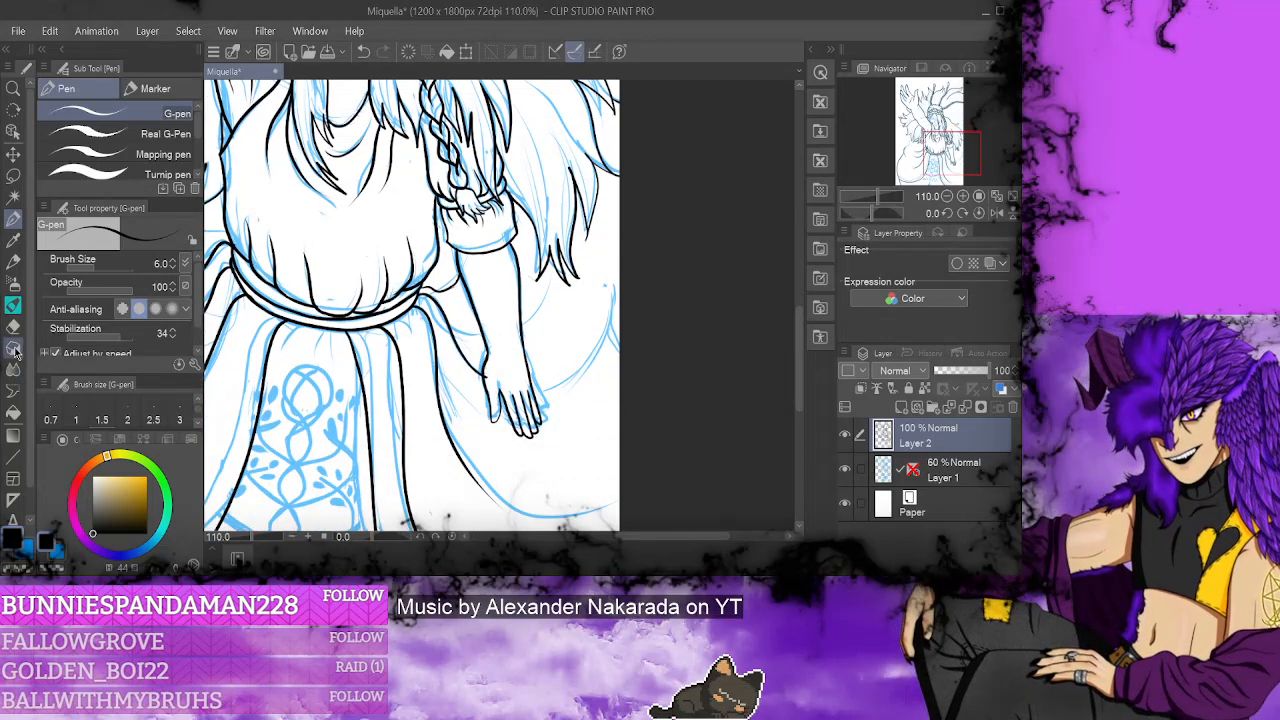
pyautogui.press('e')
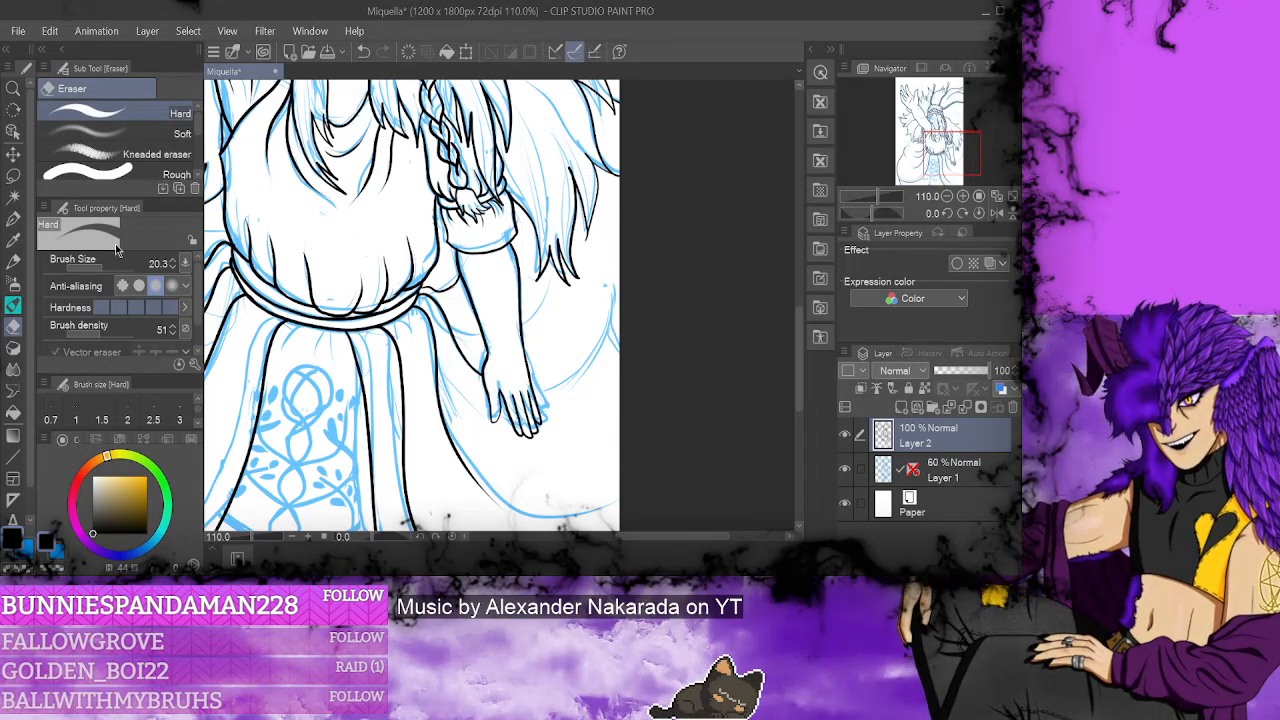
pyautogui.press('p')
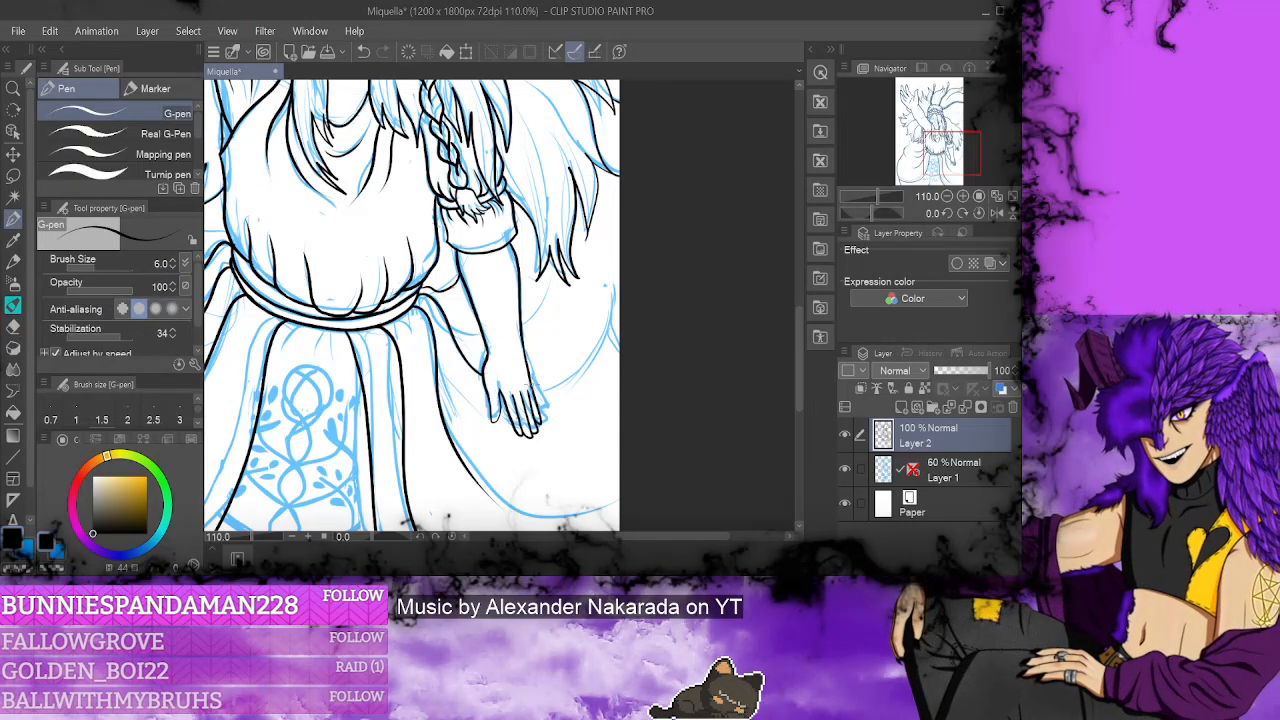
pyautogui.moveTo(534, 383); pyautogui.dragTo(609, 294)
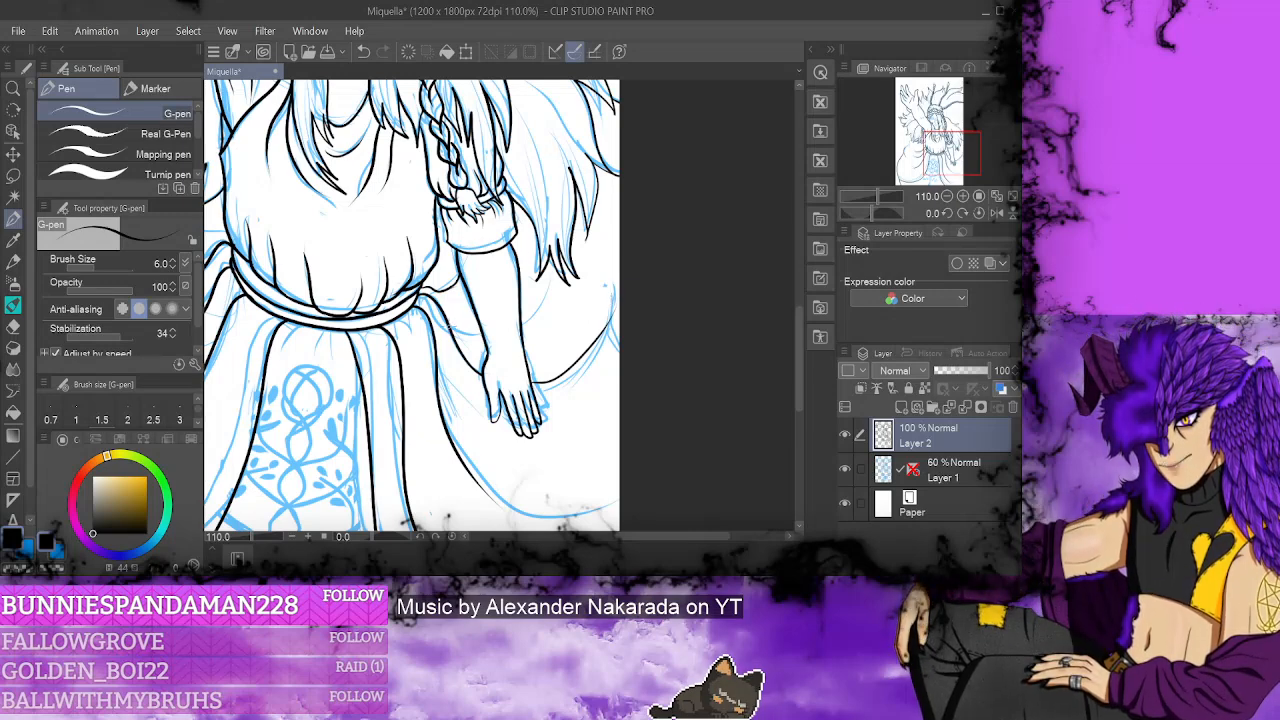
pyautogui.moveTo(441, 325); pyautogui.dragTo(486, 354)
pyautogui.click(363, 51)
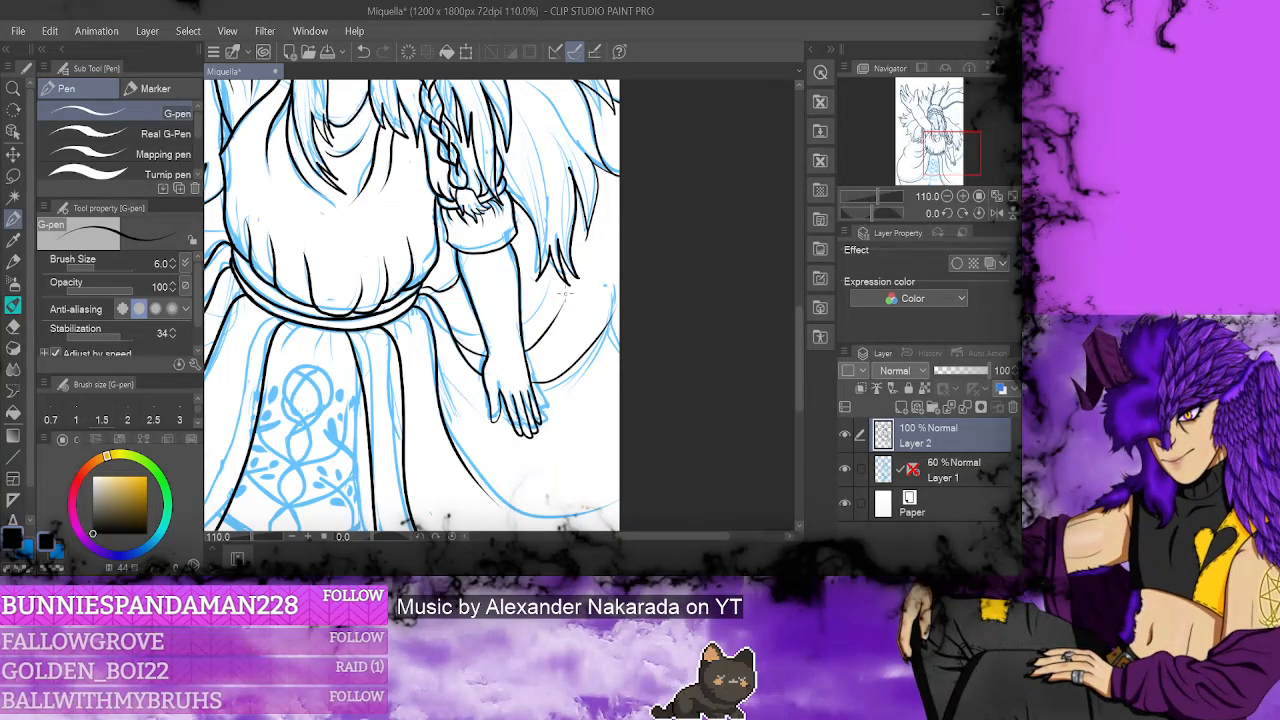
# - Ink the upper overskirt outline beneath the hair tips, with the short fold lines beside the top and where the two puffs meet
pyautogui.moveTo(645, 541); pyautogui.dragTo(631, 540)
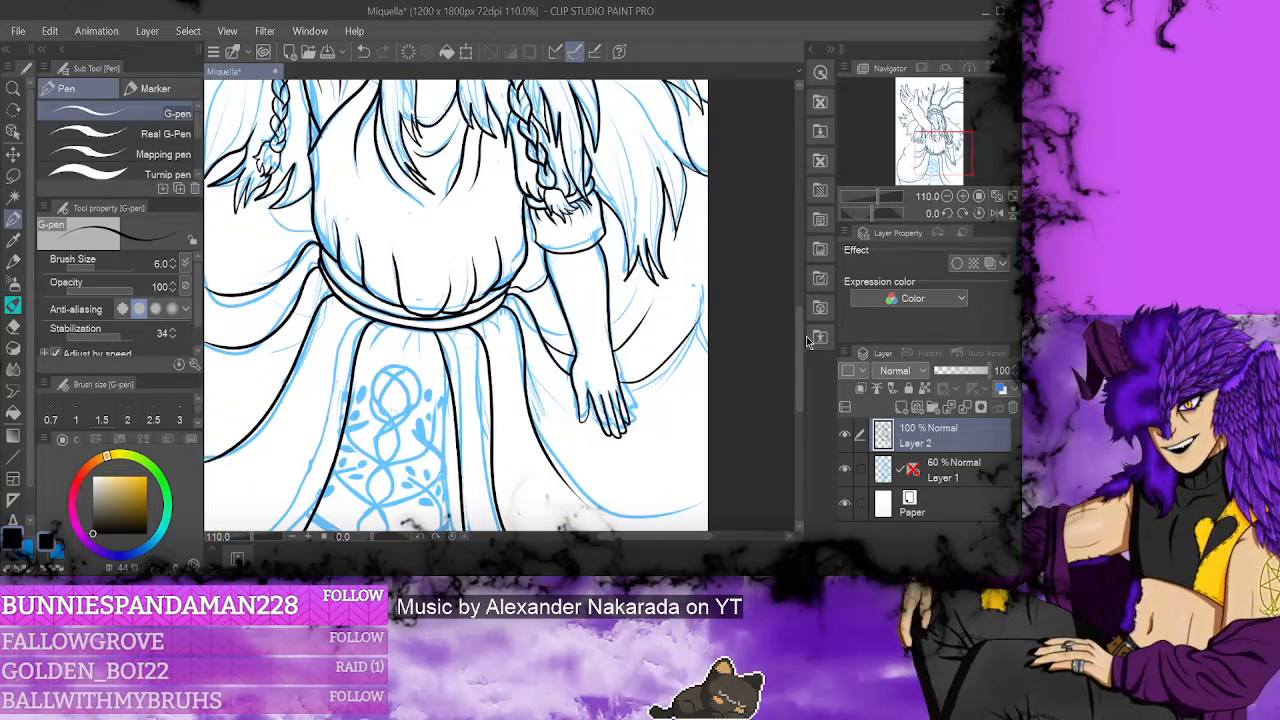
pyautogui.moveTo(806, 336)
pyautogui.mouseDown()
pyautogui.moveTo(799, 304)
pyautogui.moveTo(729, 305)
pyautogui.moveTo(1009, 290)
pyautogui.mouseUp()
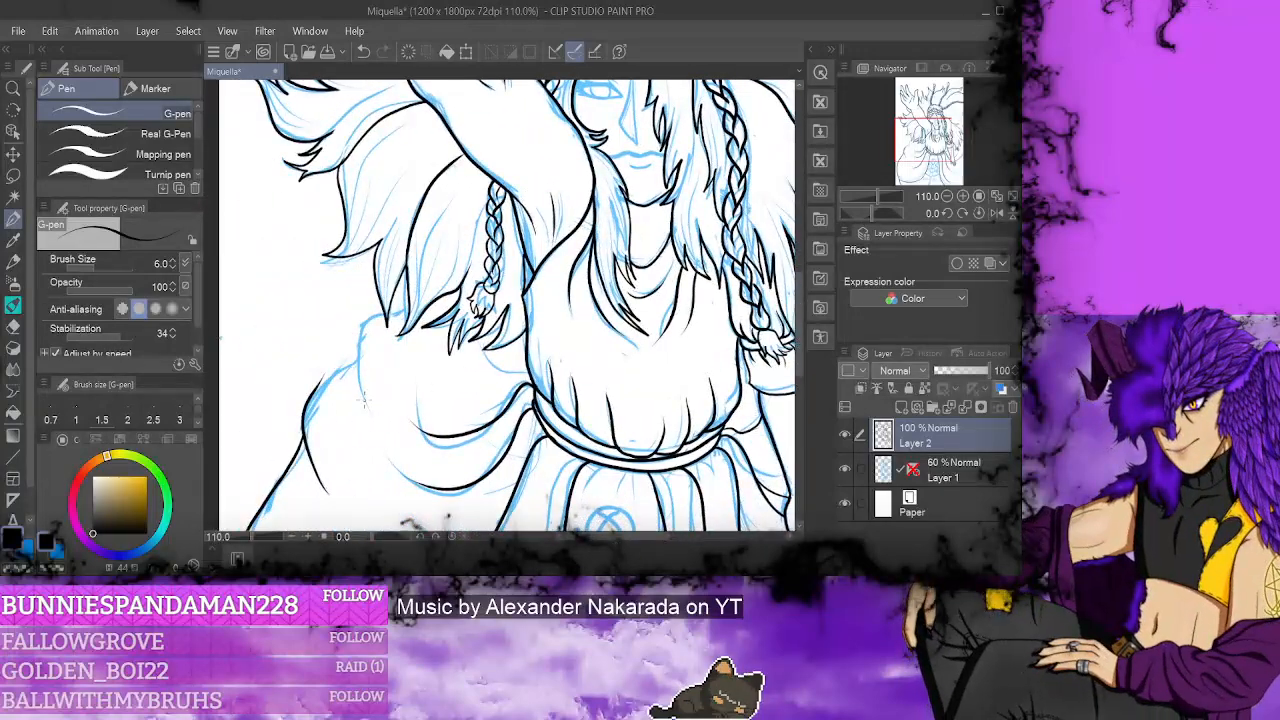
pyautogui.moveTo(362, 402)
pyautogui.mouseDown()
pyautogui.moveTo(350, 335)
pyautogui.moveTo(386, 306)
pyautogui.mouseUp()
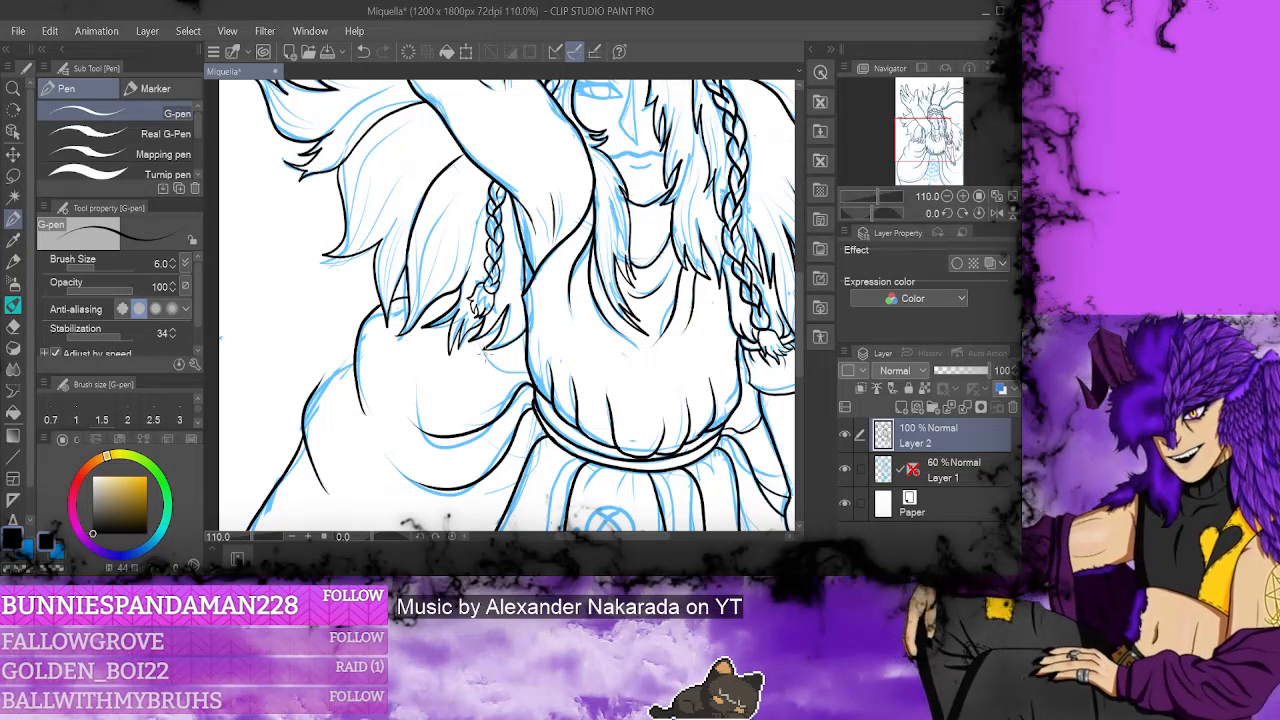
pyautogui.moveTo(478, 346); pyautogui.dragTo(534, 392)
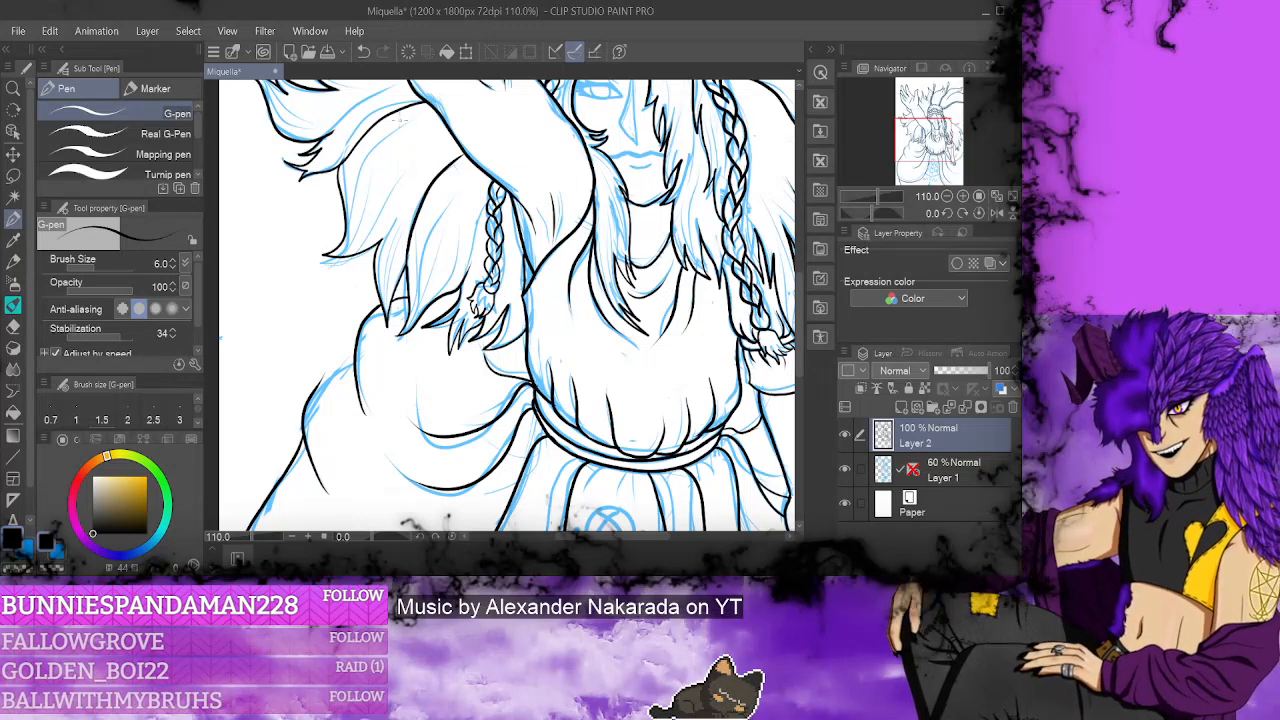
pyautogui.click(363, 51)
pyautogui.moveTo(481, 350); pyautogui.dragTo(520, 368)
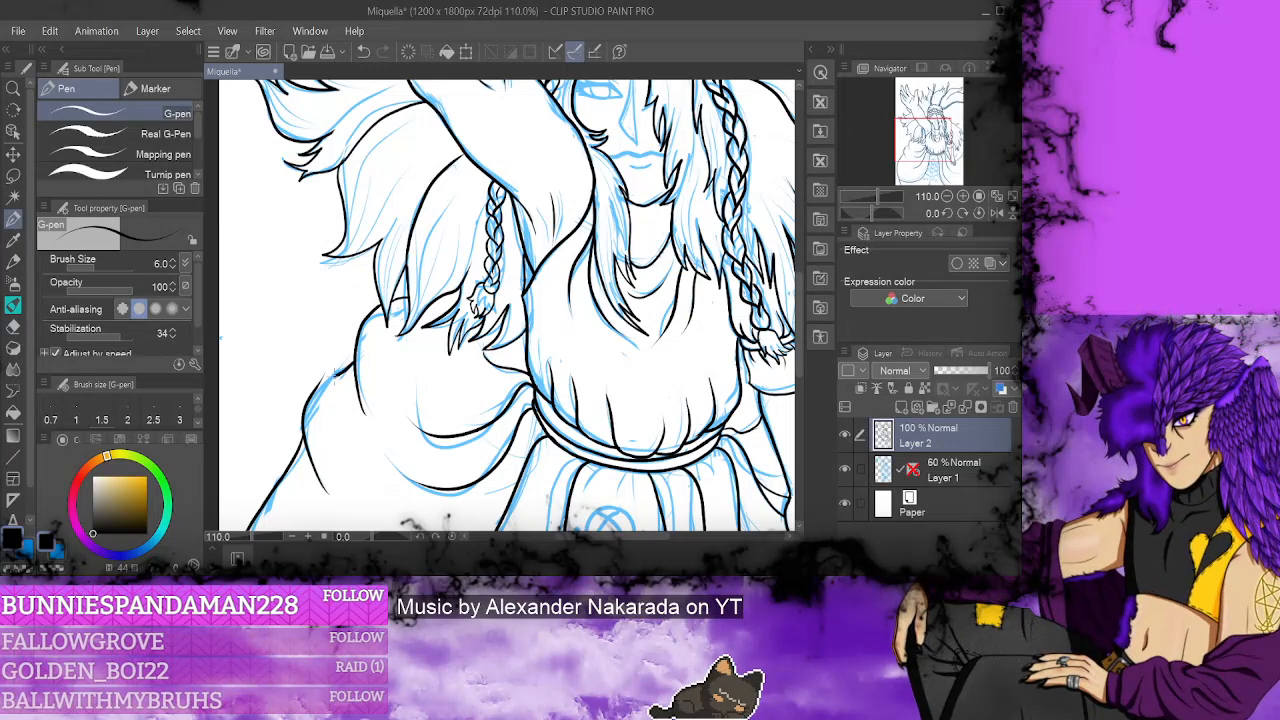
# - Hide the sketch on Layer 1 to check the skirt's line art, and show the sketch again
pyautogui.click(13, 328)
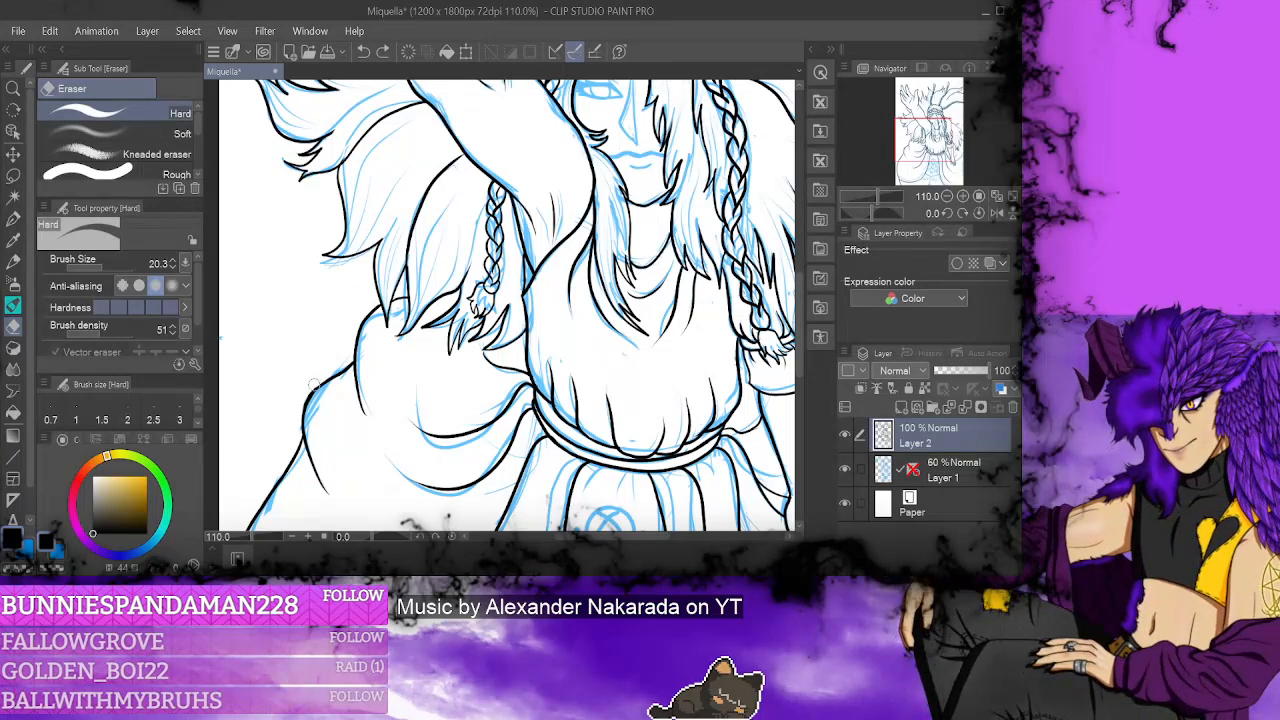
pyautogui.click(845, 468)
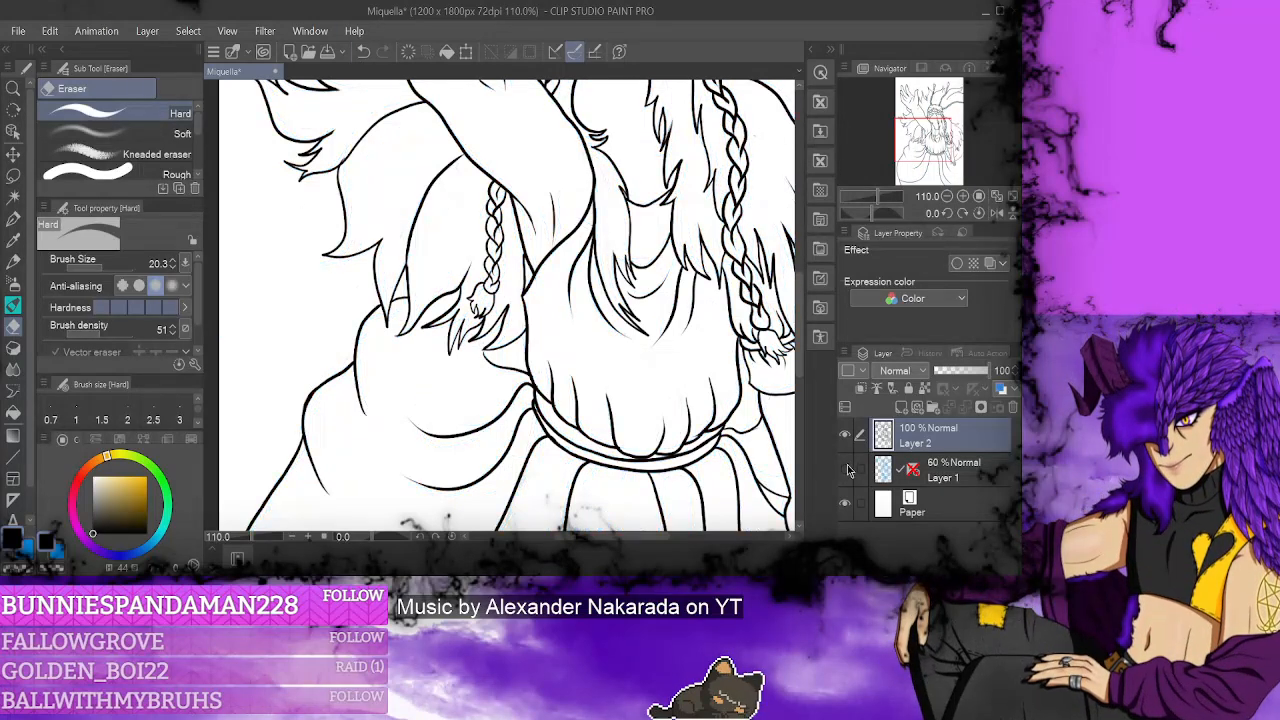
pyautogui.click(846, 469)
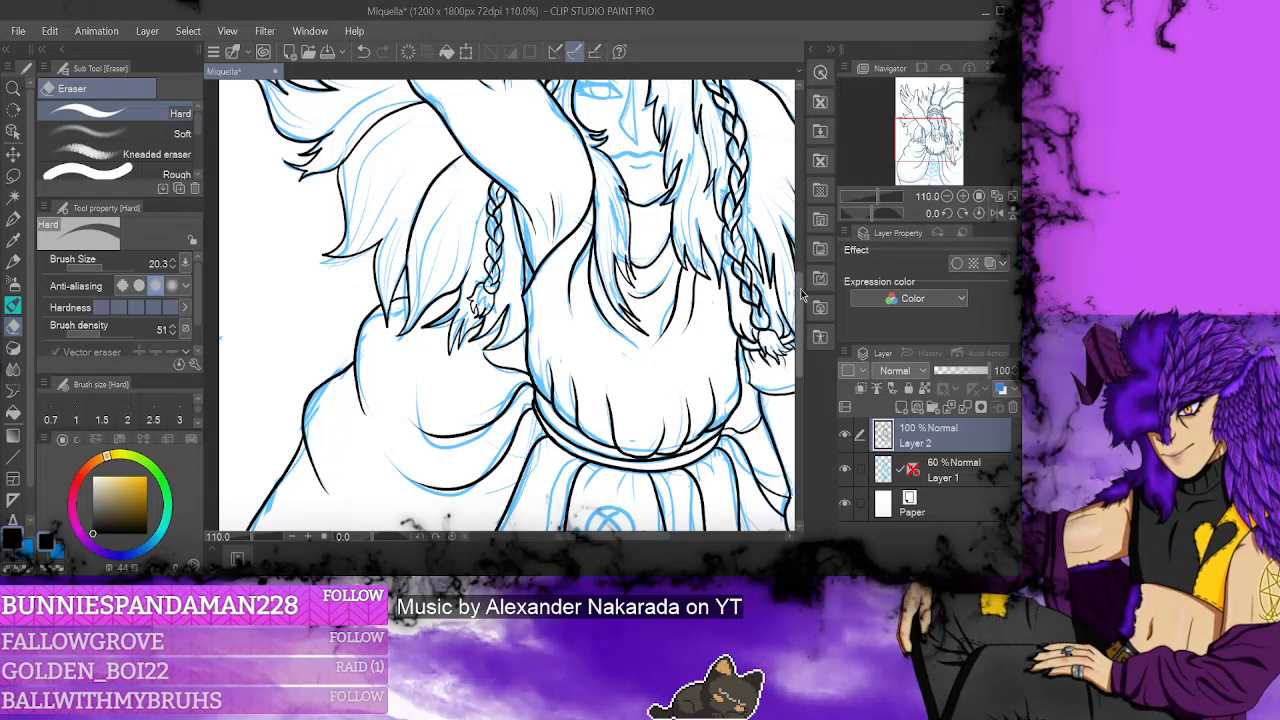
# - Ink a parallel trim line from the waistband to the canvas's lower edge beside the front panel's edge with the G-pen
pyautogui.scroll(-3, 798, 322)
pyautogui.scroll(-5, 798, 330)
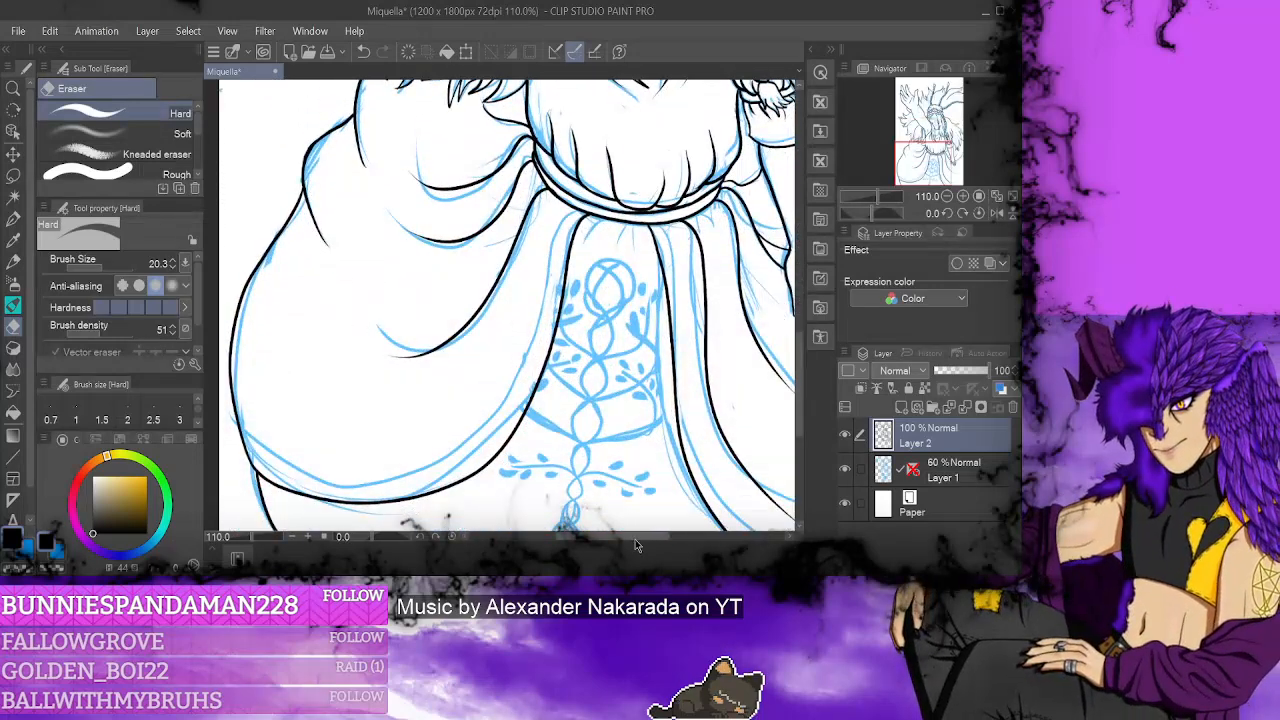
pyautogui.scroll(-2, 660, 470)
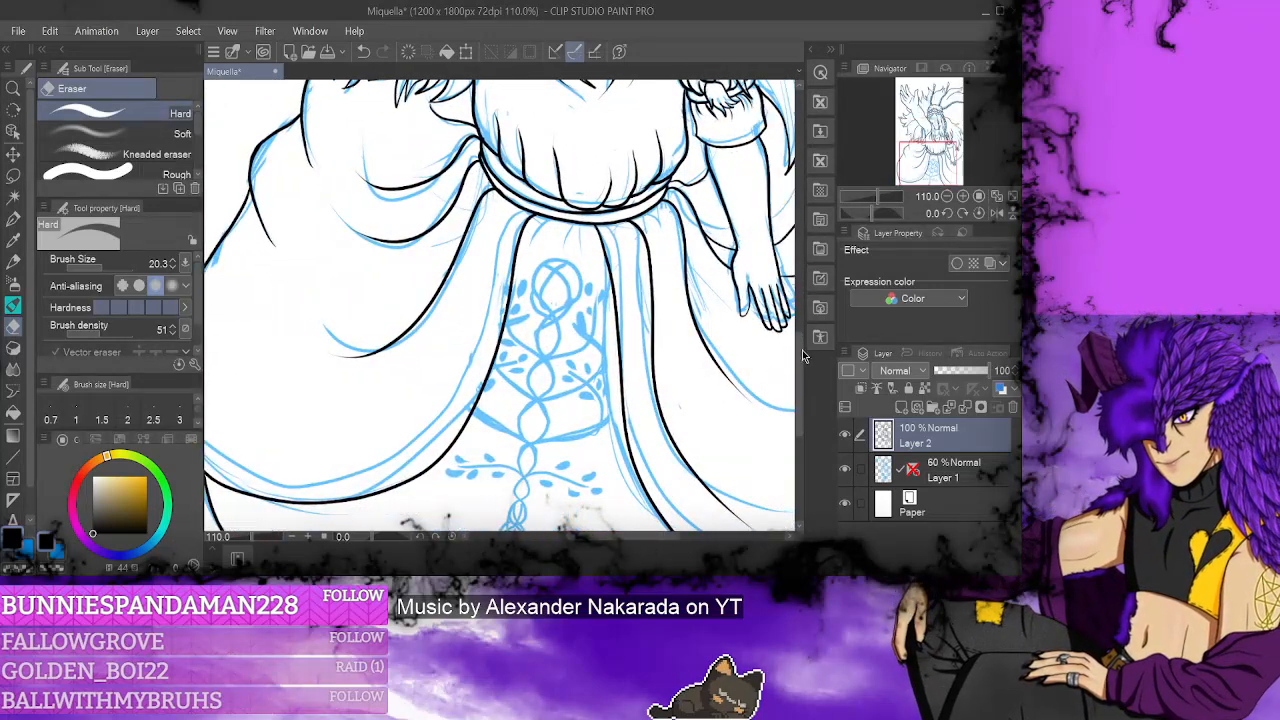
pyautogui.scroll(-2, 801, 356)
pyautogui.press('p')
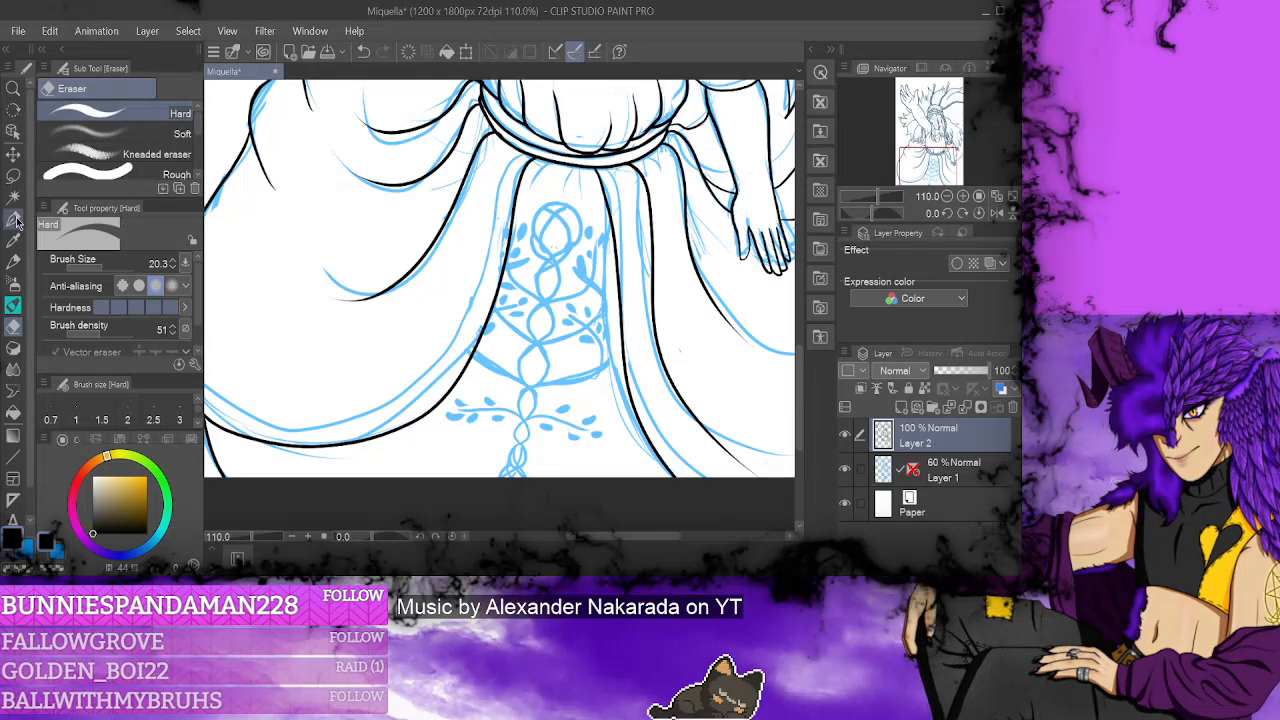
pyautogui.moveTo(603, 166); pyautogui.dragTo(695, 476)
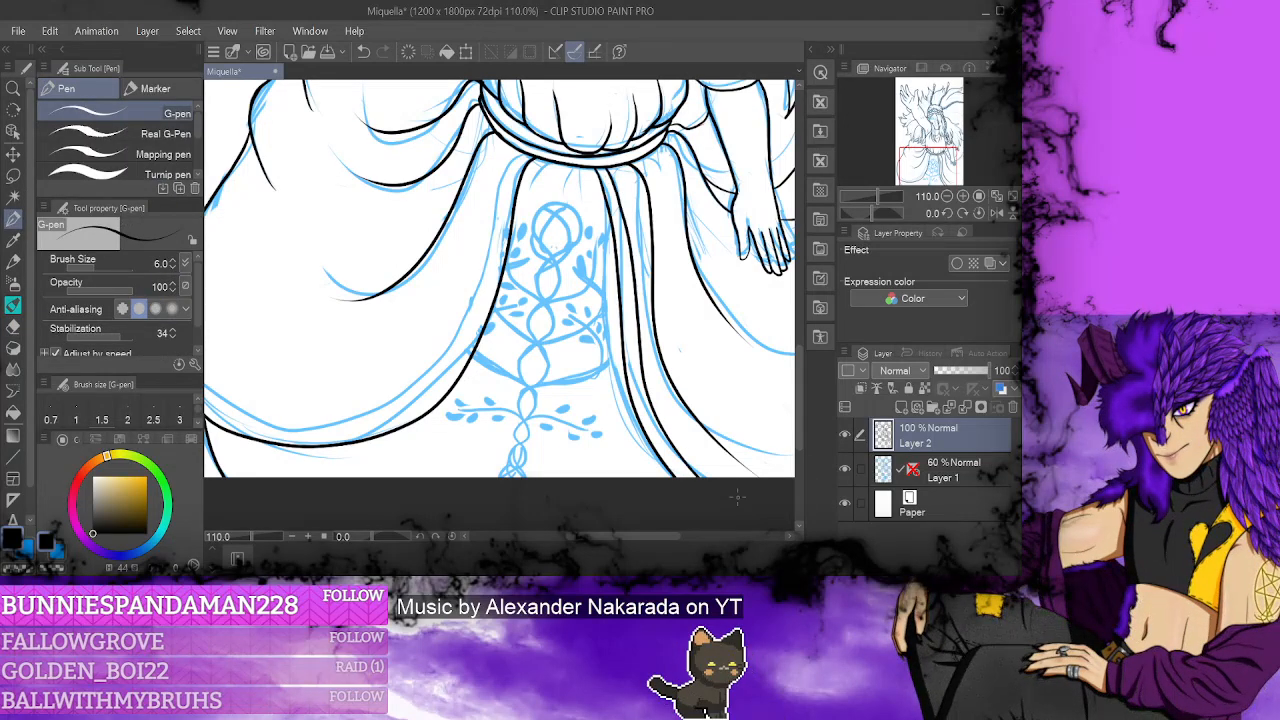
# - Ink a parallel trim line along the edge of the large overskirt drape, from waistband to hem, and erase its overshoot past the hem
pyautogui.moveTo(370, 540); pyautogui.dragTo(350, 540)
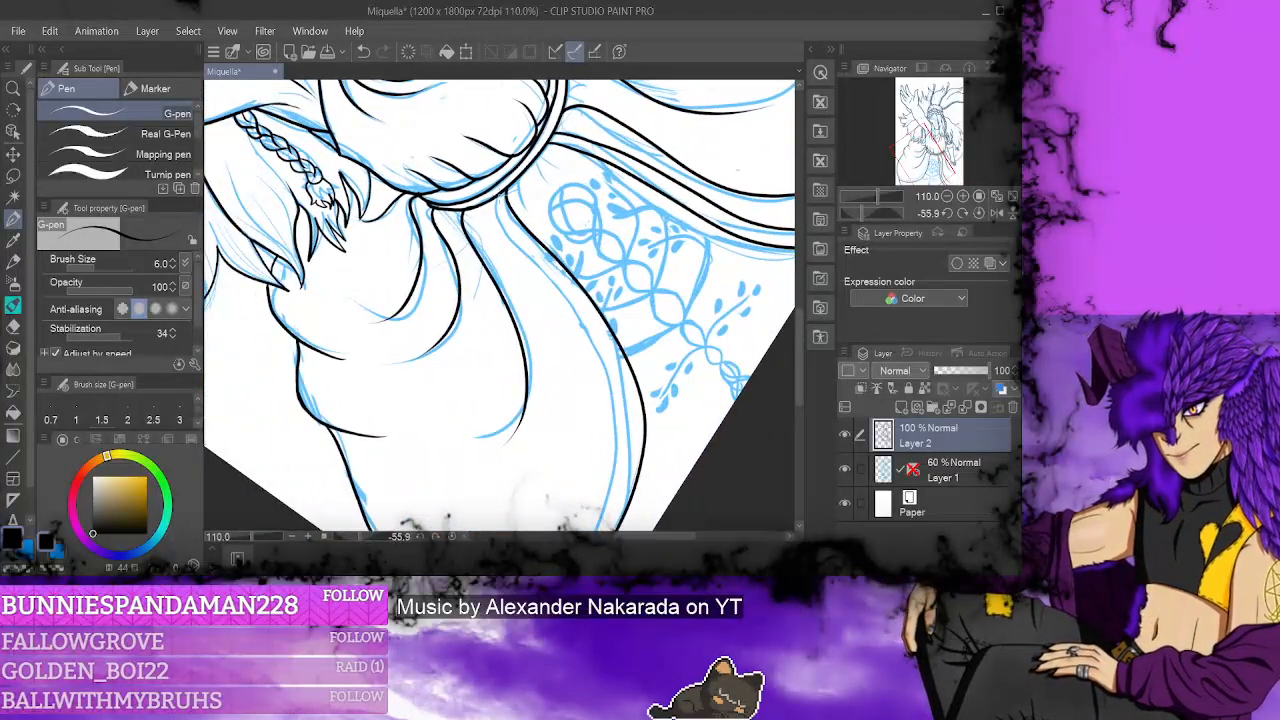
pyautogui.scroll(-3, 500, 300)
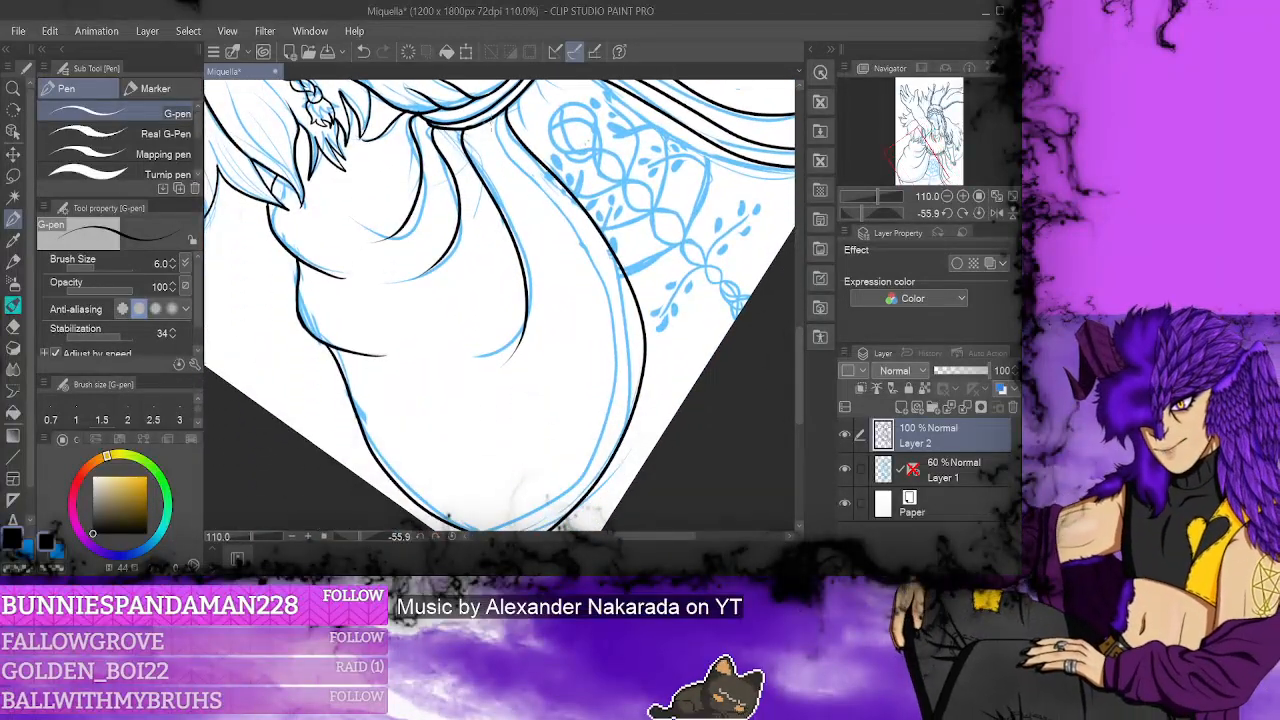
pyautogui.moveTo(498, 114)
pyautogui.mouseDown()
pyautogui.moveTo(526, 178)
pyautogui.moveTo(598, 254)
pyautogui.moveTo(636, 358)
pyautogui.moveTo(545, 498)
pyautogui.mouseUp()
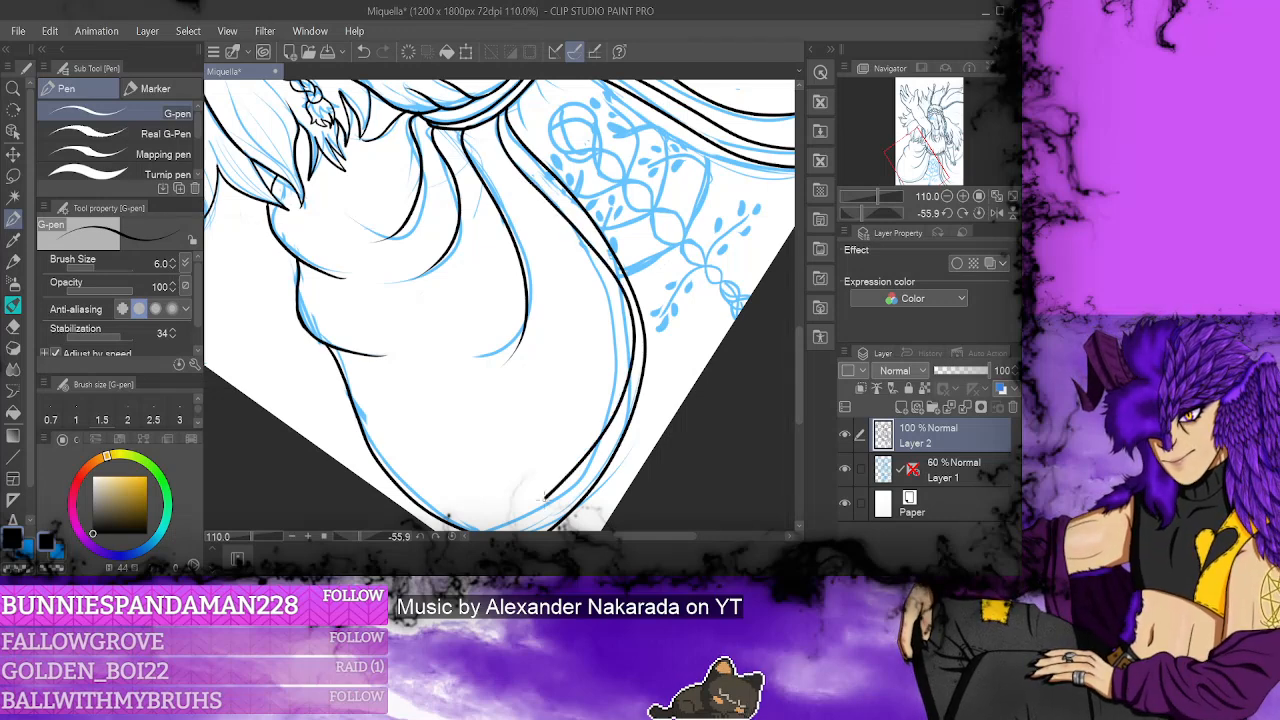
pyautogui.click(363, 51)
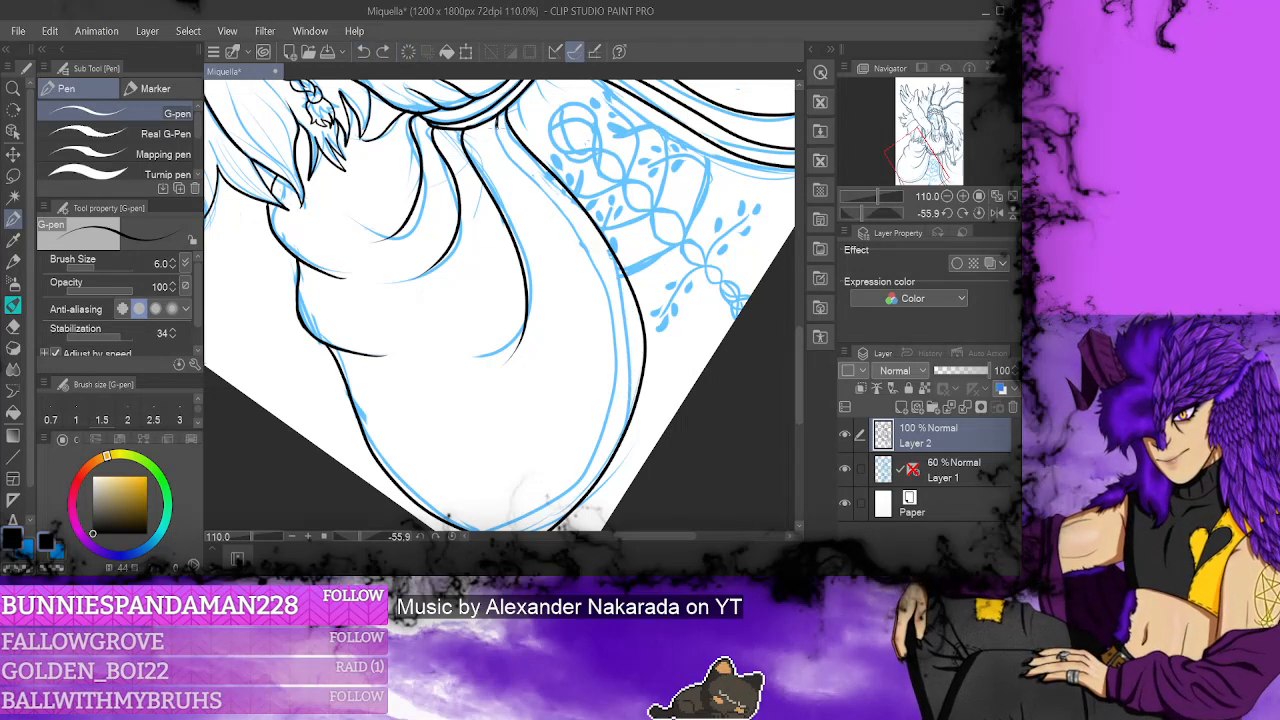
pyautogui.moveTo(498, 126)
pyautogui.mouseDown()
pyautogui.moveTo(616, 290)
pyautogui.moveTo(618, 460)
pyautogui.moveTo(530, 530)
pyautogui.mouseUp()
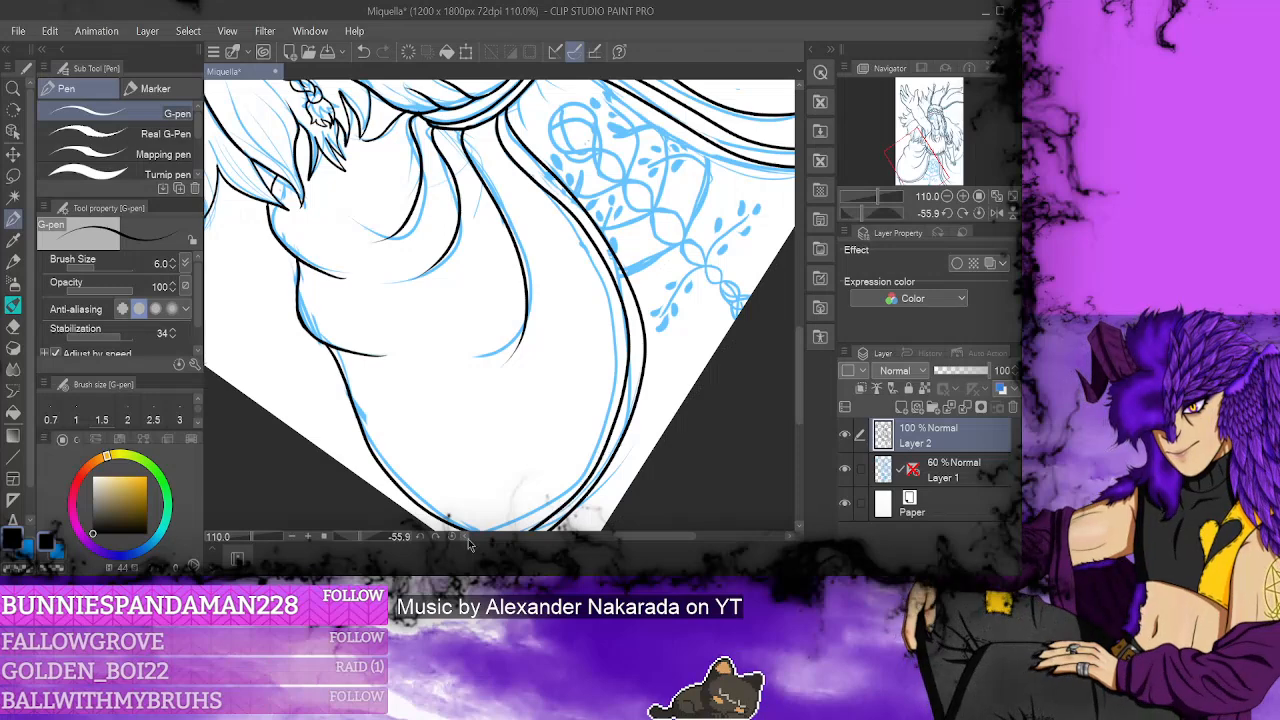
pyautogui.moveTo(799, 349); pyautogui.dragTo(802, 384)
pyautogui.press('e')
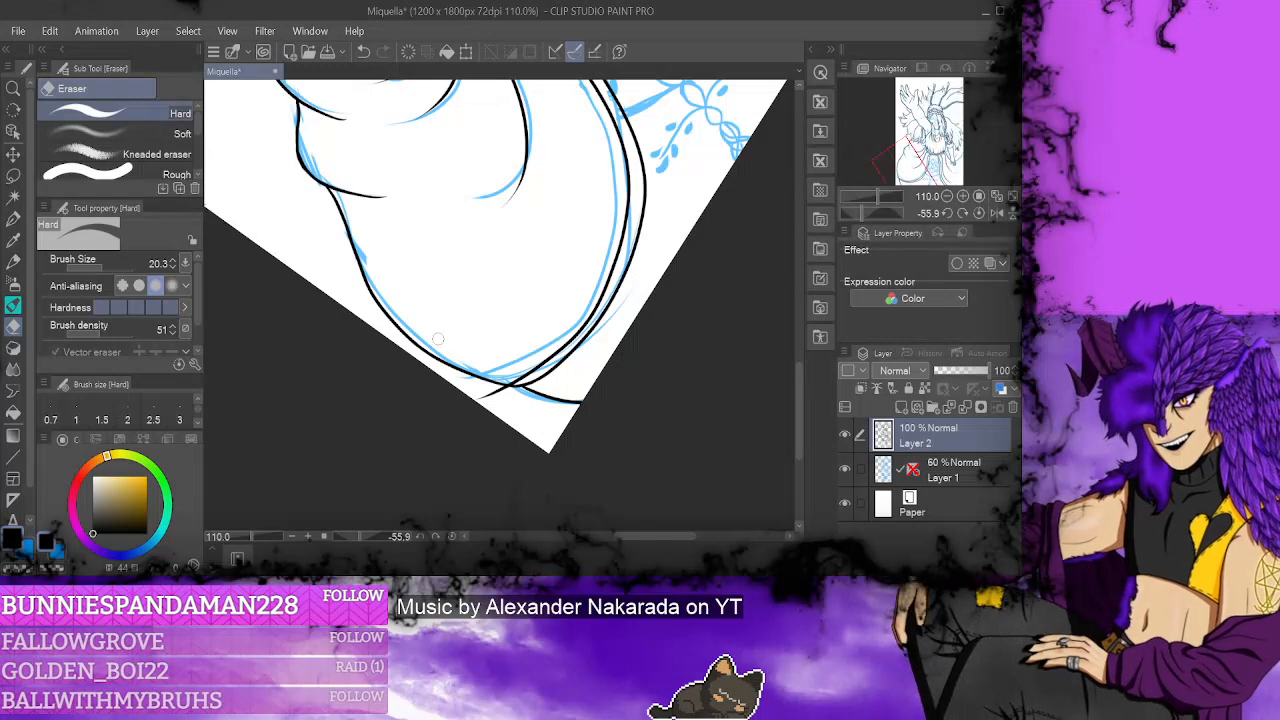
pyautogui.moveTo(490, 390)
pyautogui.mouseDown()
pyautogui.moveTo(473, 400)
pyautogui.moveTo(495, 396)
pyautogui.mouseUp()
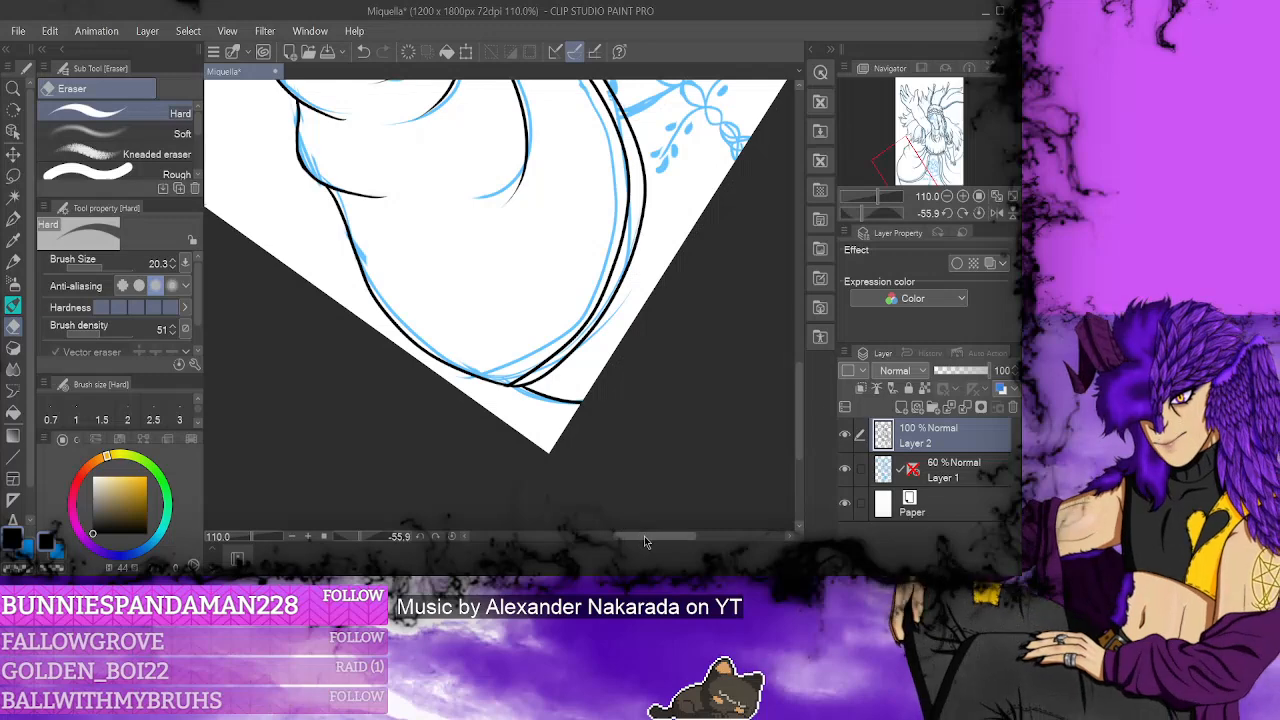
# - Ink the front panel's fold lines with the G-pen, beside the drape's trim, at the canvas's lower edge and just beneath the waistband
pyautogui.moveTo(644, 536); pyautogui.dragTo(664, 536)
pyautogui.press('p')
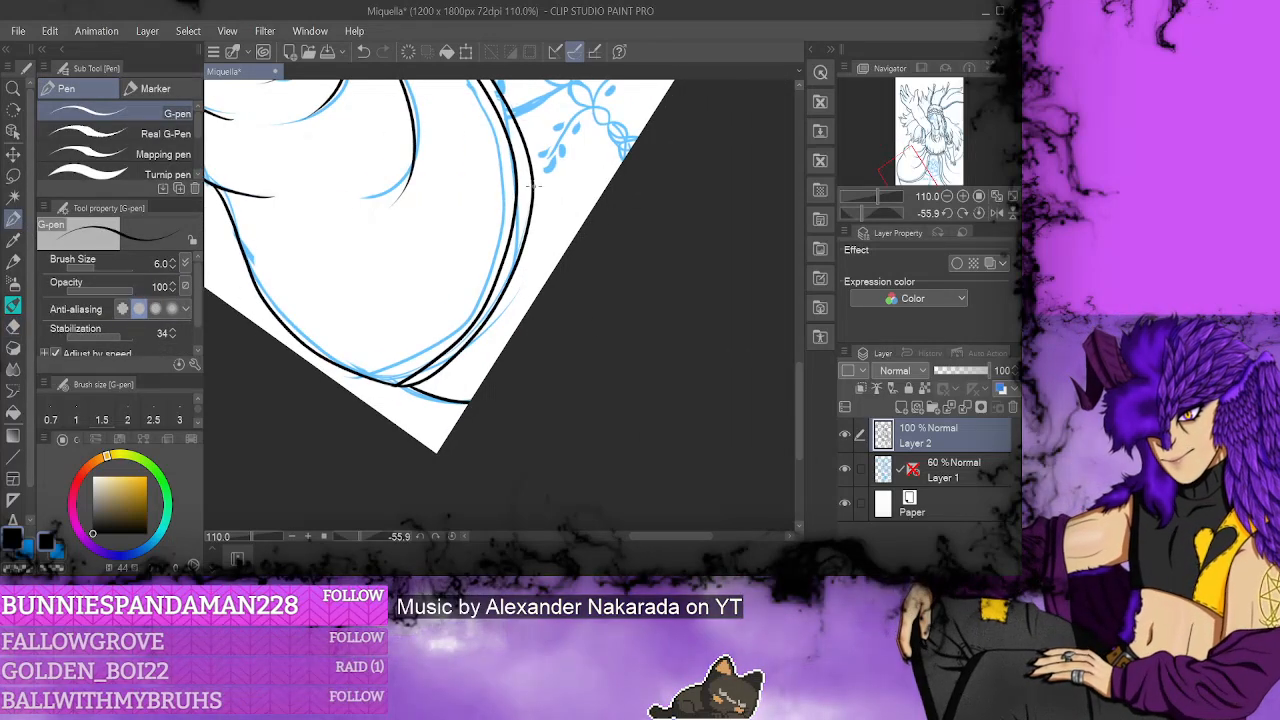
pyautogui.moveTo(533, 172); pyautogui.dragTo(542, 290)
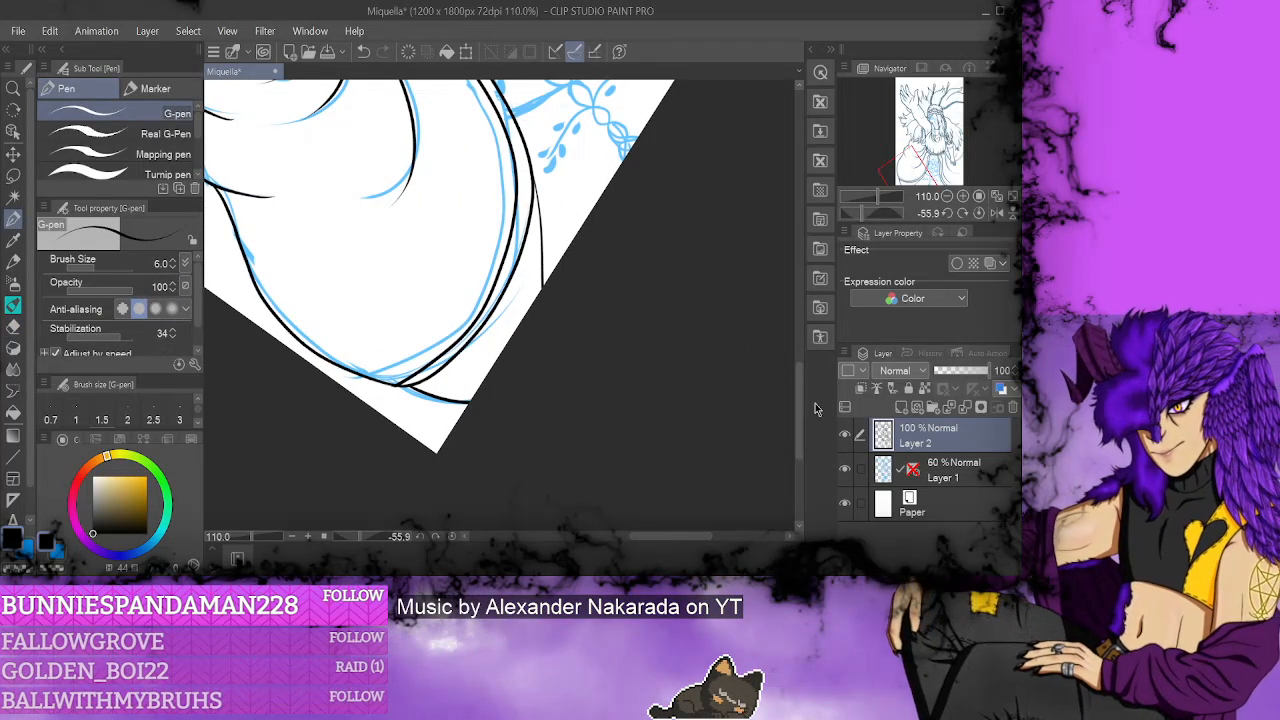
pyautogui.moveTo(800, 445); pyautogui.dragTo(800, 382)
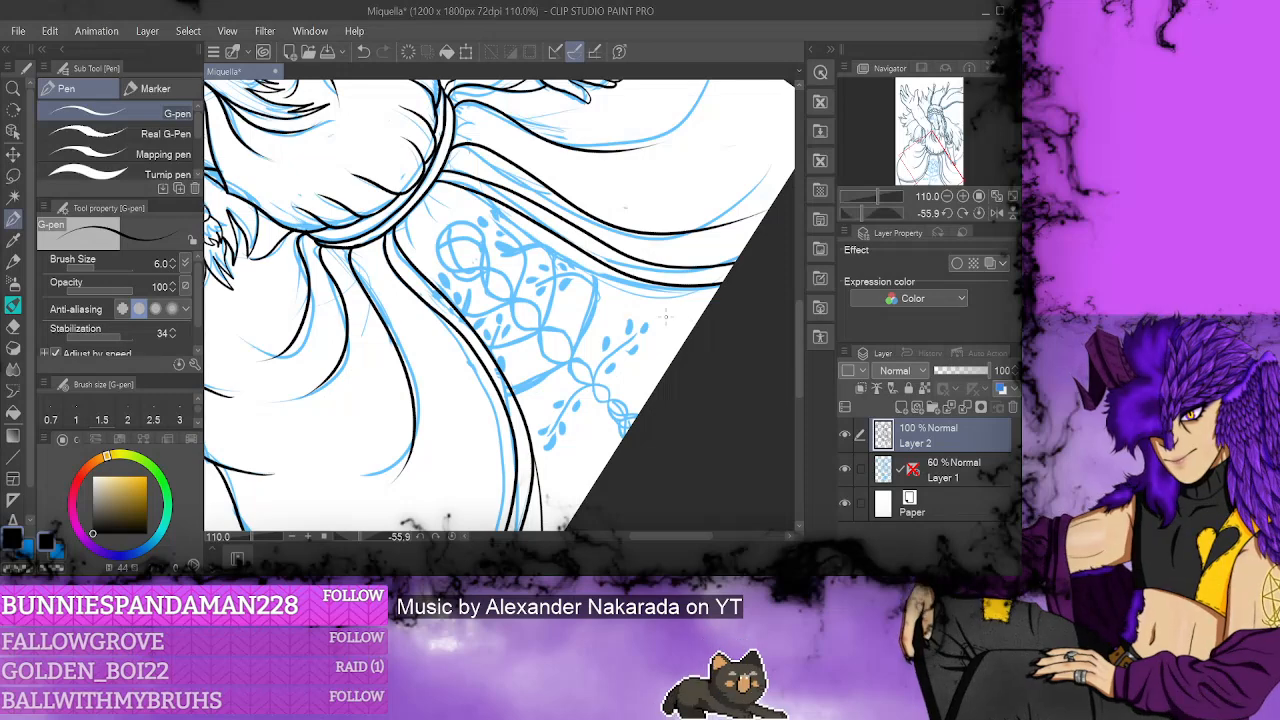
pyautogui.press('@')
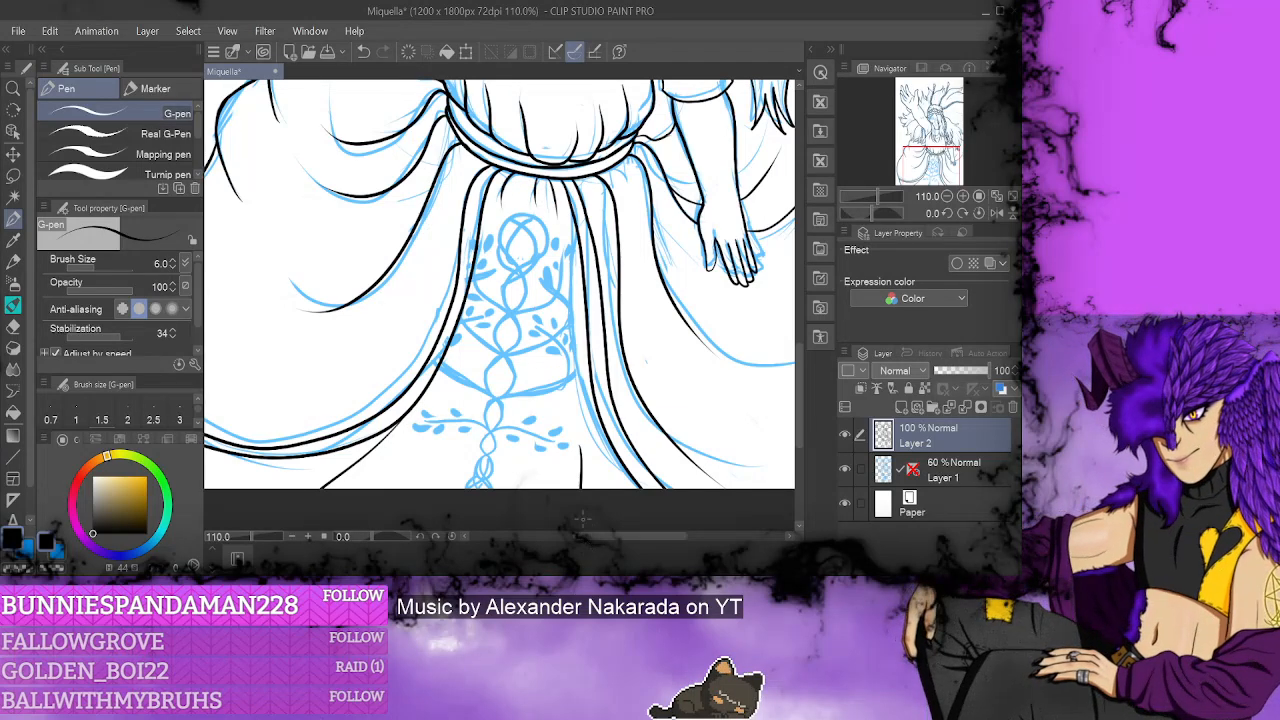
pyautogui.moveTo(800, 372); pyautogui.dragTo(800, 375)
pyautogui.scroll(-1, 800, 375)
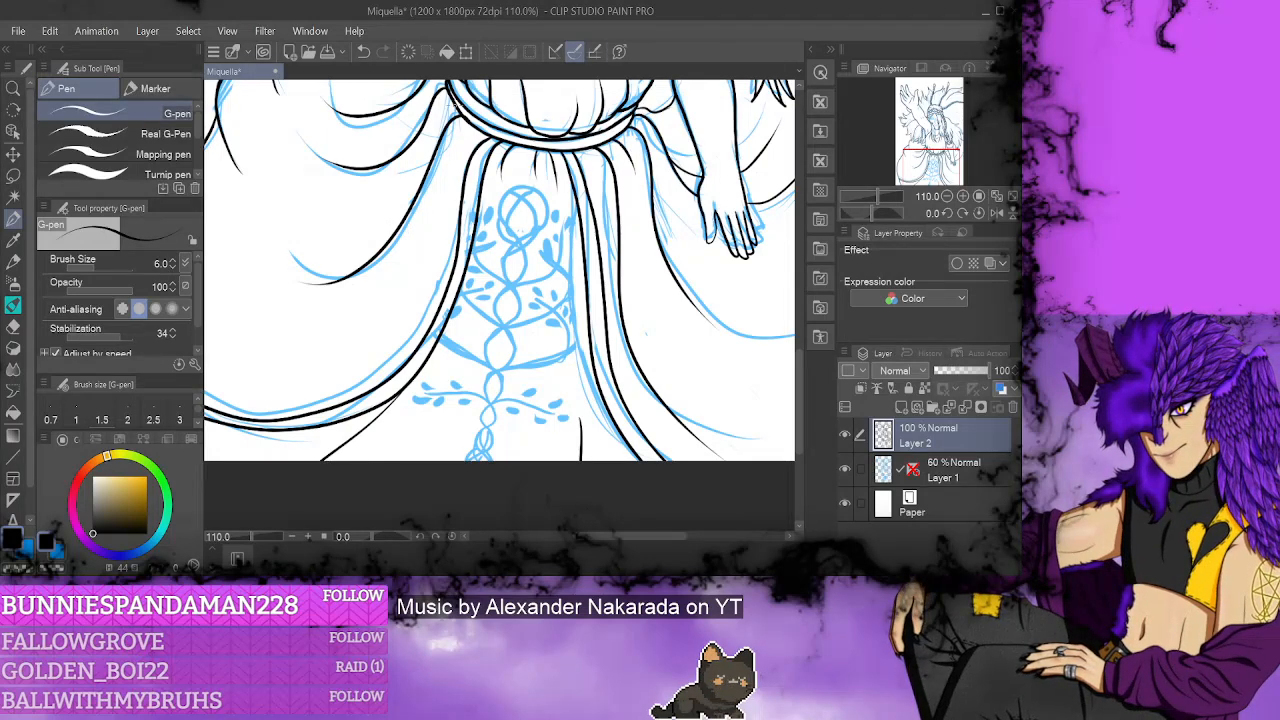
pyautogui.scroll(3, 799, 358)
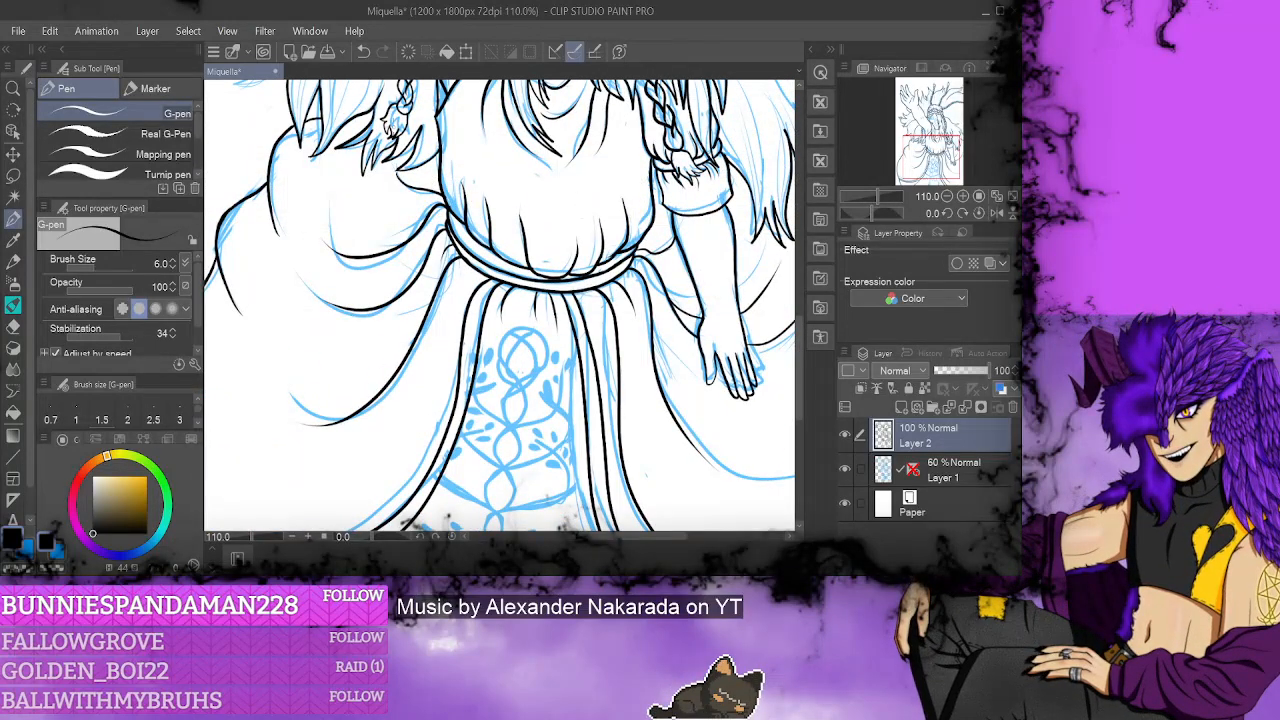
pyautogui.scroll(-5, 801, 365)
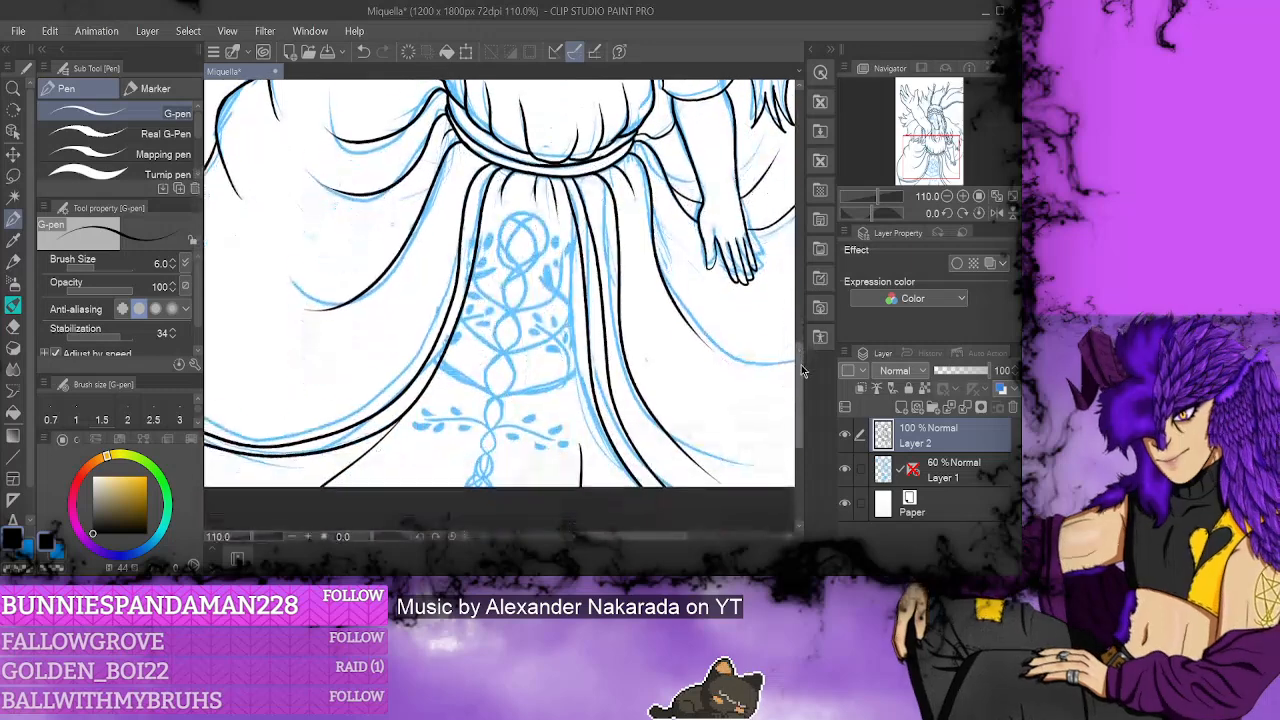
pyautogui.click(369, 539)
pyautogui.moveTo(369, 545); pyautogui.dragTo(366, 527)
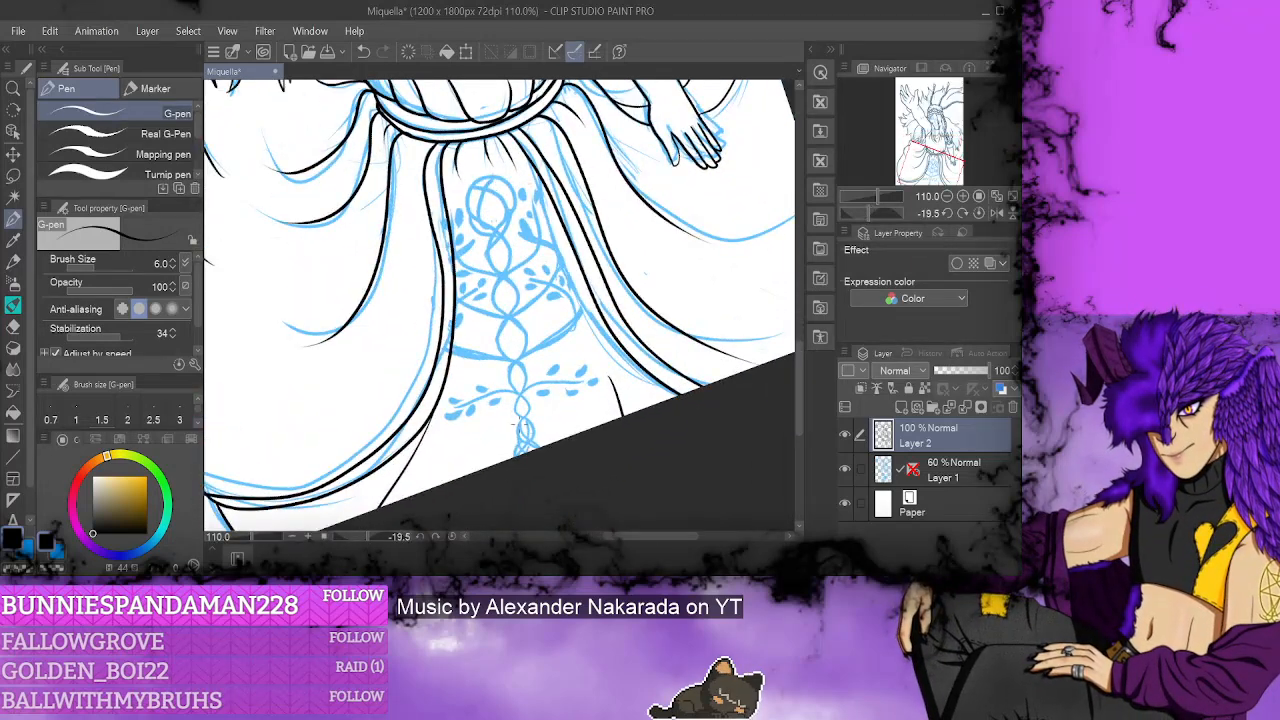
pyautogui.moveTo(540, 455)
pyautogui.mouseDown()
pyautogui.moveTo(512, 370)
pyautogui.moveTo(522, 340)
pyautogui.moveTo(495, 292)
pyautogui.moveTo(506, 255)
pyautogui.moveTo(477, 214)
pyautogui.moveTo(477, 180)
pyautogui.moveTo(511, 200)
pyautogui.moveTo(490, 258)
pyautogui.moveTo(500, 250)
pyautogui.moveTo(514, 300)
pyautogui.moveTo(502, 335)
pyautogui.moveTo(533, 443)
pyautogui.mouseUp()
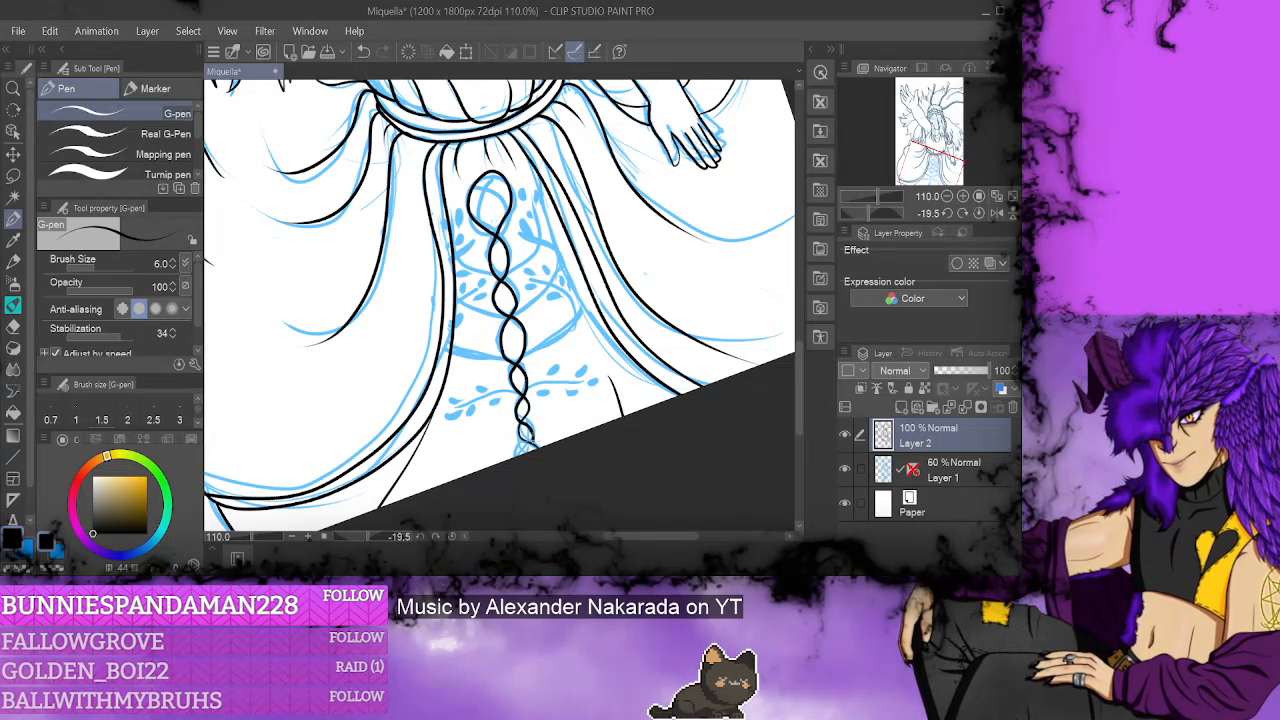
pyautogui.click(365, 52)
pyautogui.click(365, 52)
# - Replace the old symmetry ruler with a 2-line symmetrical ruler on Layer 2, along the centre axis of the front panel's braid pattern
pyautogui.click(918, 472)
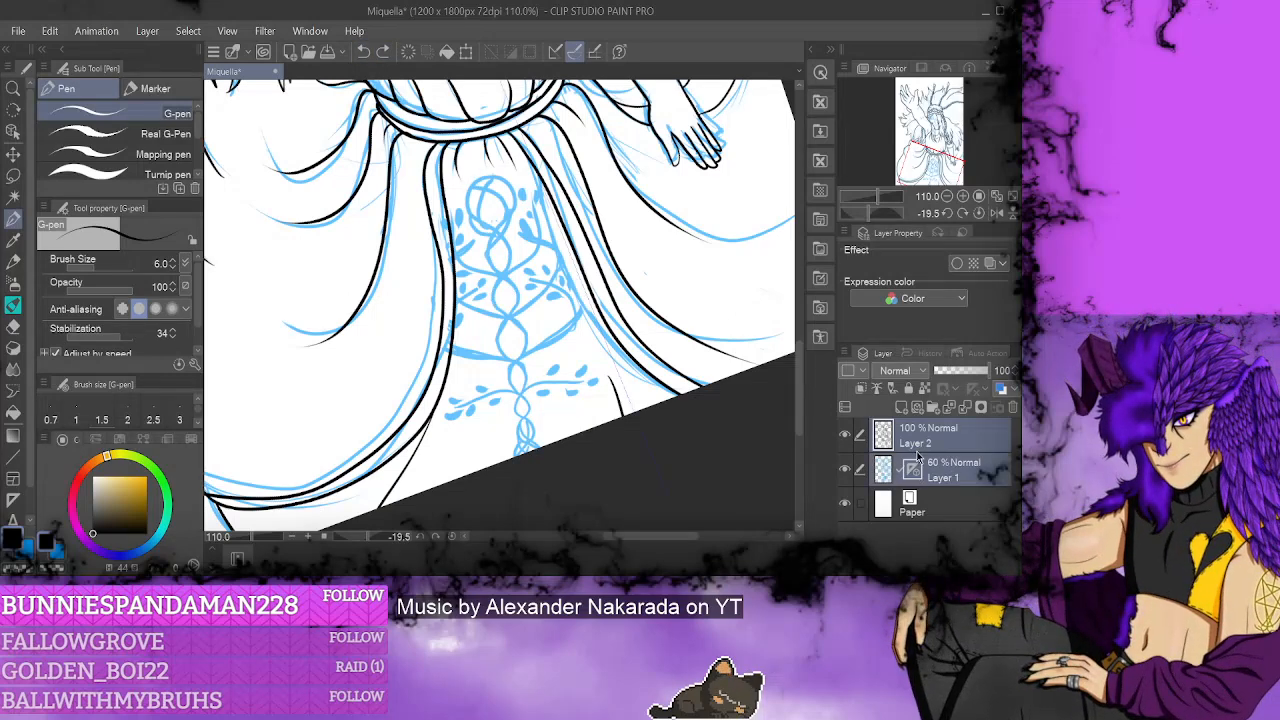
pyautogui.click(934, 445)
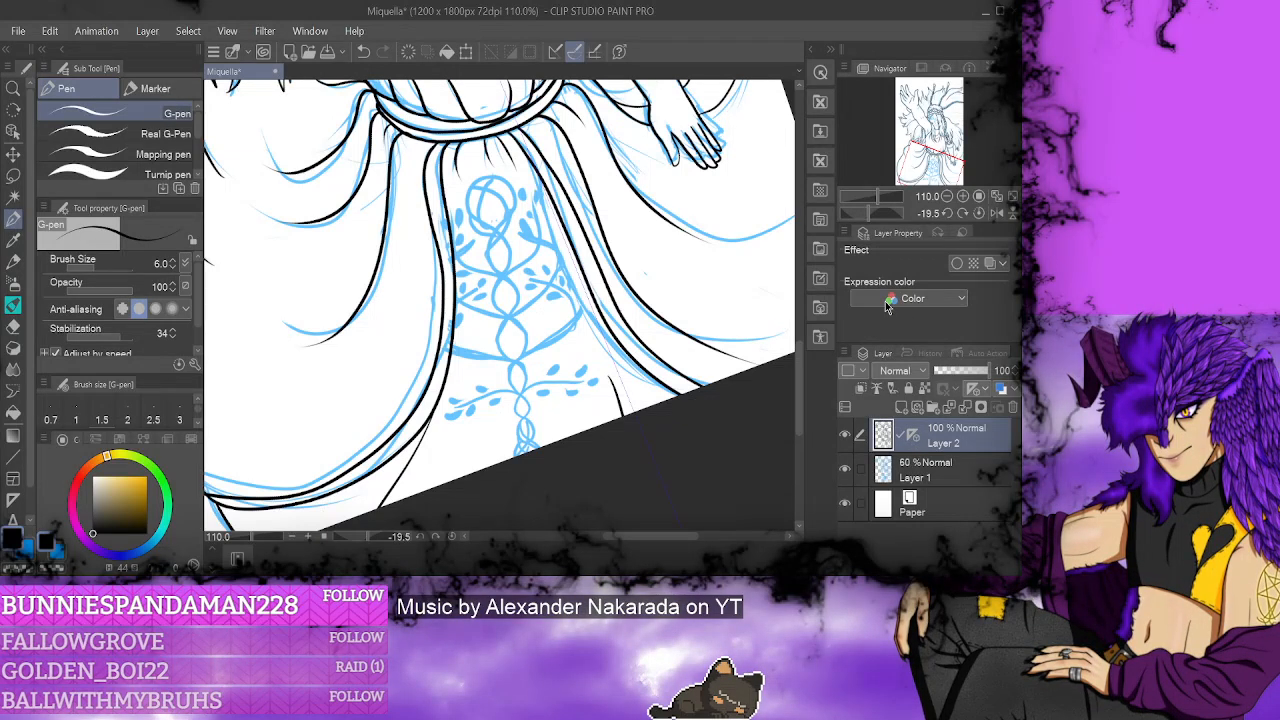
pyautogui.click(13, 499)
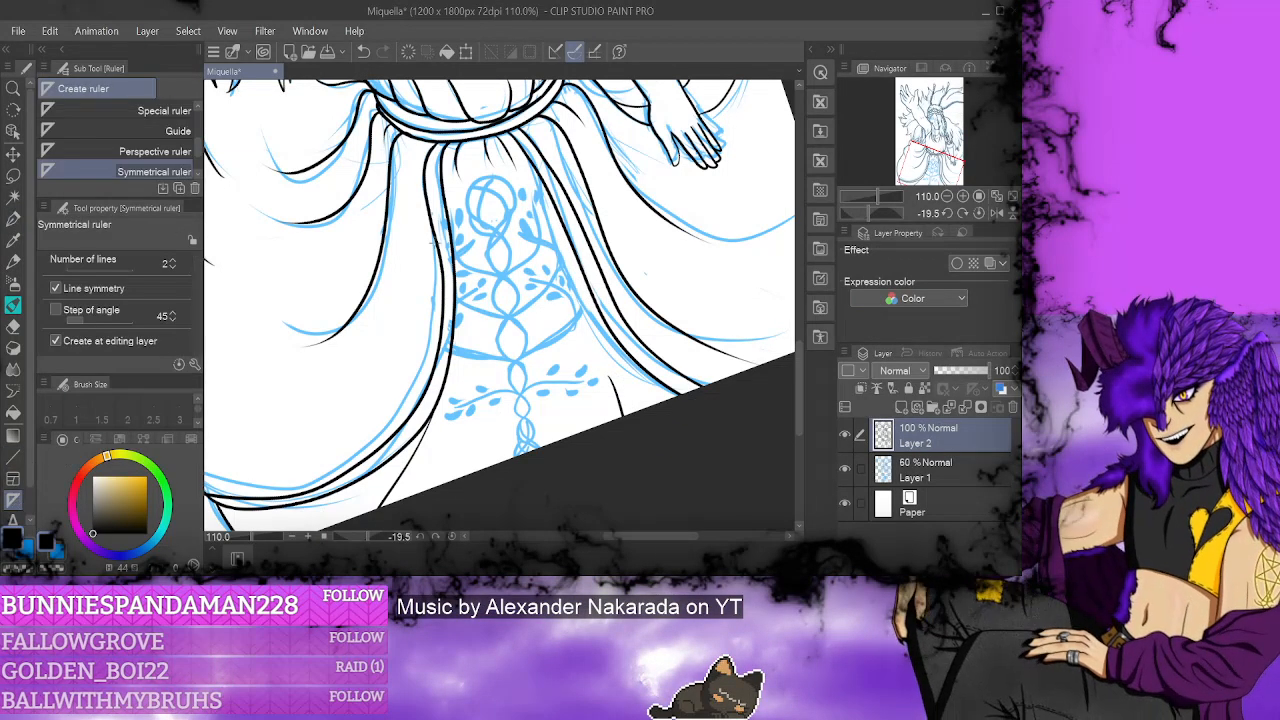
pyautogui.moveTo(487, 168); pyautogui.dragTo(534, 500)
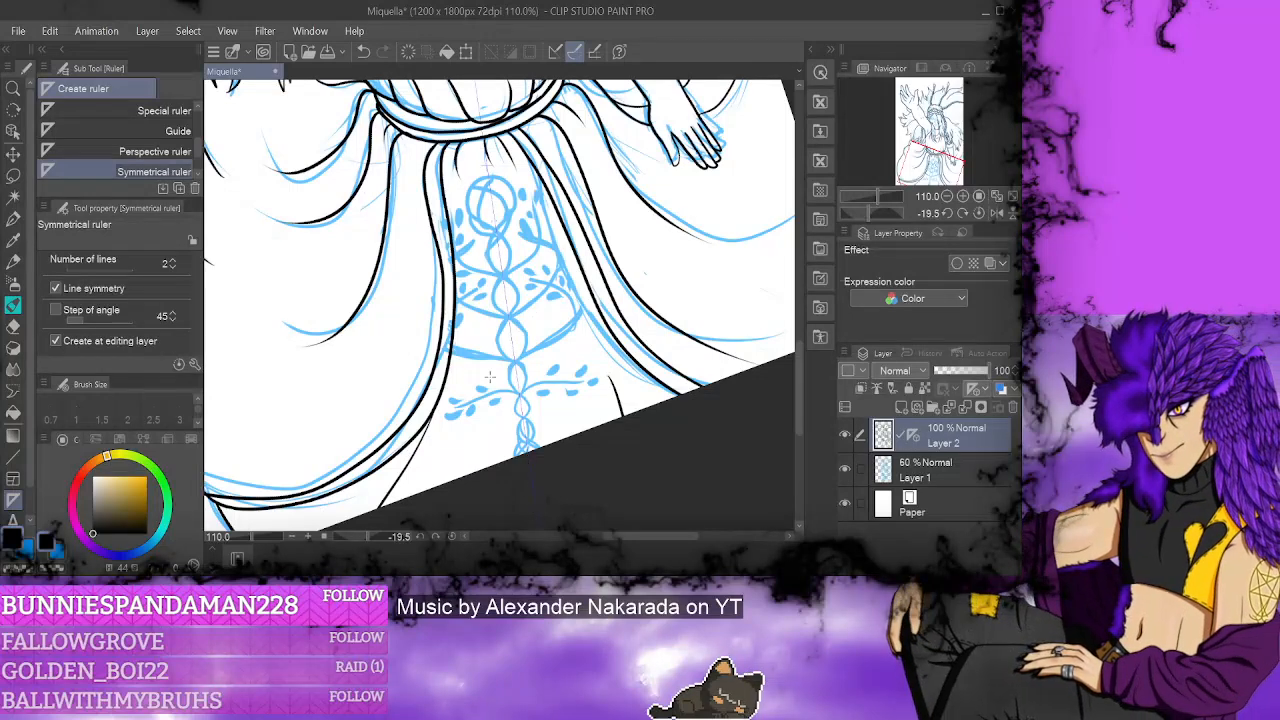
# - Ink the mirrored top loop and twisted chain down the front panel's centre with the G-pen, and try a side vine curve
pyautogui.click(13, 218)
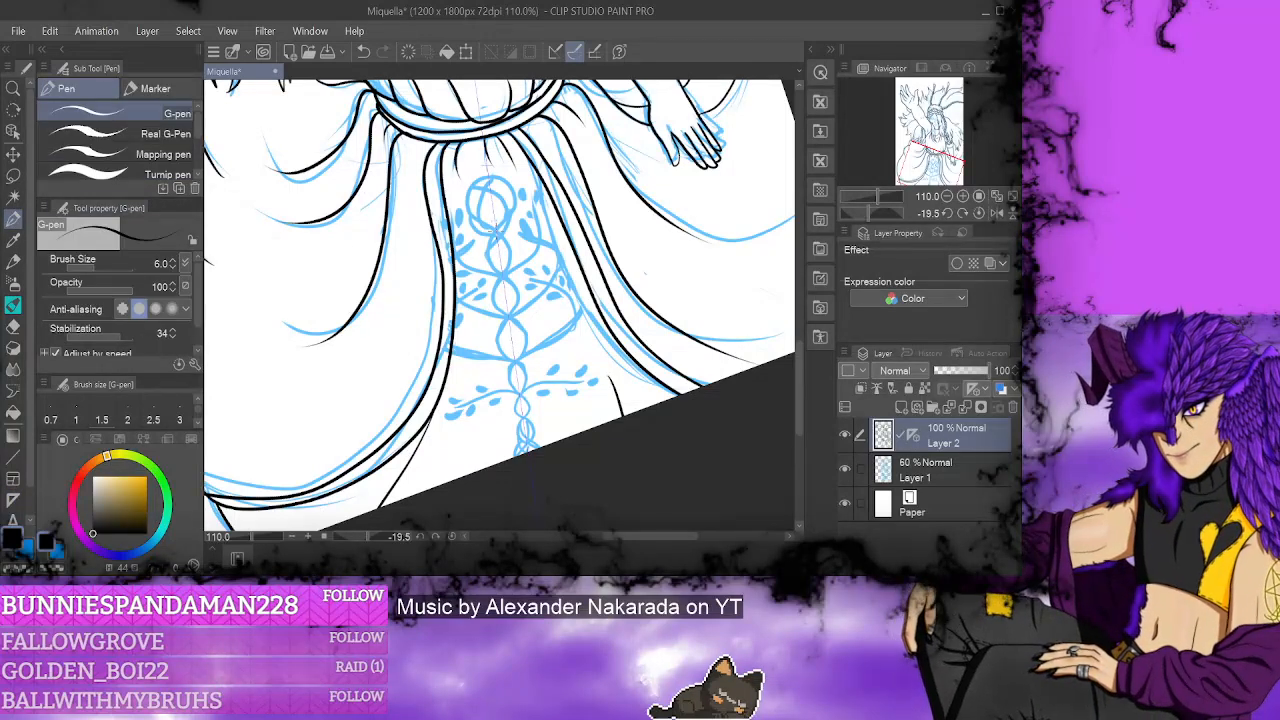
pyautogui.moveTo(495, 234)
pyautogui.mouseDown()
pyautogui.moveTo(468, 214)
pyautogui.moveTo(486, 166)
pyautogui.moveTo(496, 176)
pyautogui.mouseUp()
pyautogui.moveTo(483, 224)
pyautogui.mouseDown()
pyautogui.moveTo(508, 330)
pyautogui.moveTo(524, 345)
pyautogui.moveTo(510, 378)
pyautogui.moveTo(537, 455)
pyautogui.mouseUp()
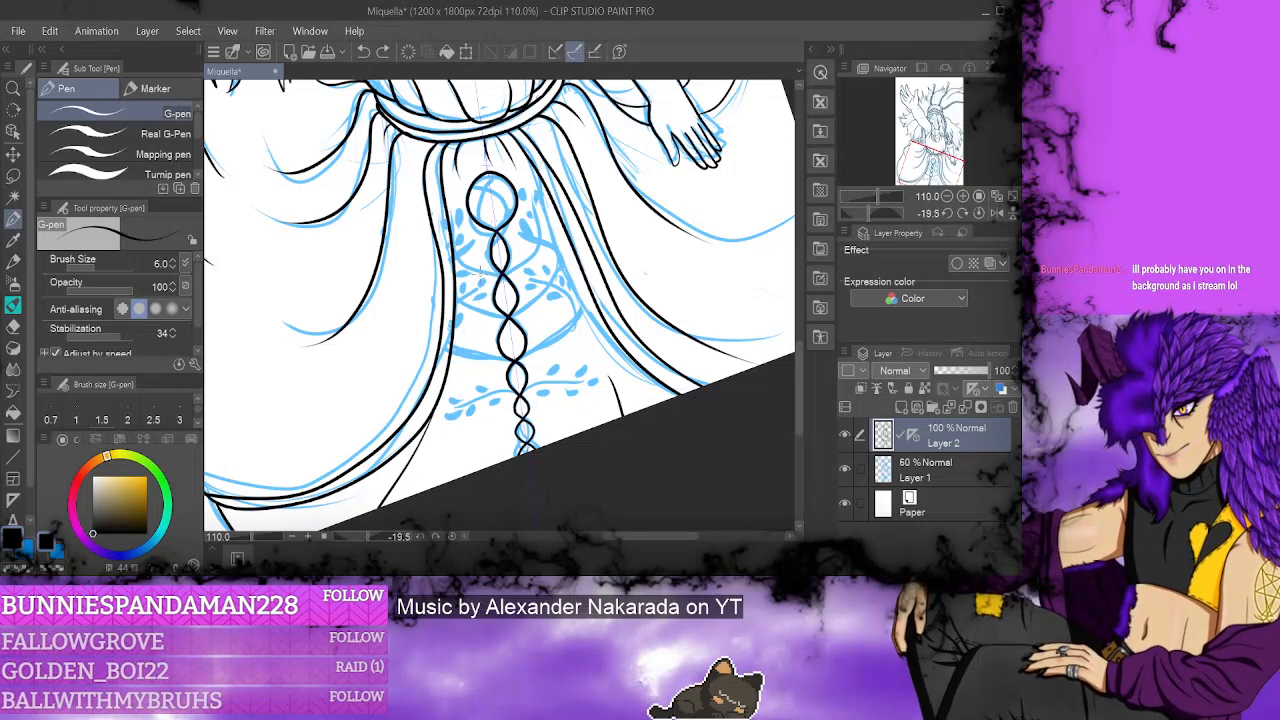
pyautogui.moveTo(505, 273); pyautogui.dragTo(450, 247)
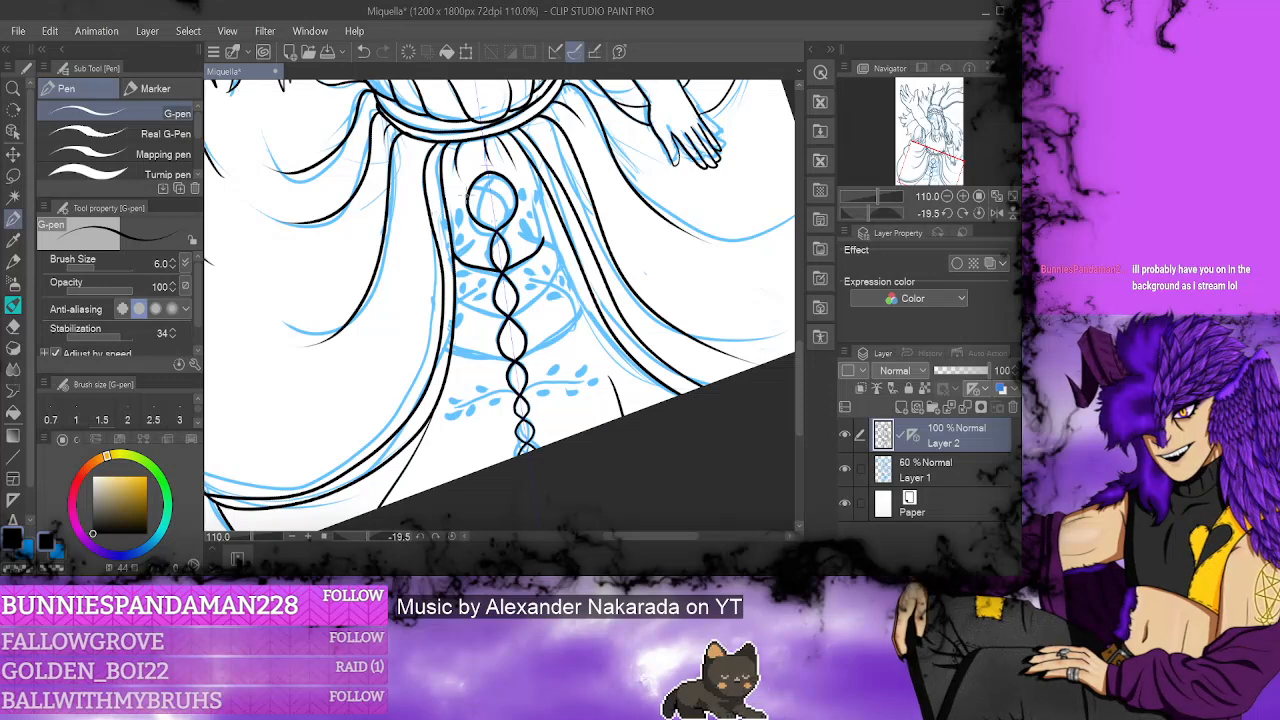
pyautogui.click(364, 52)
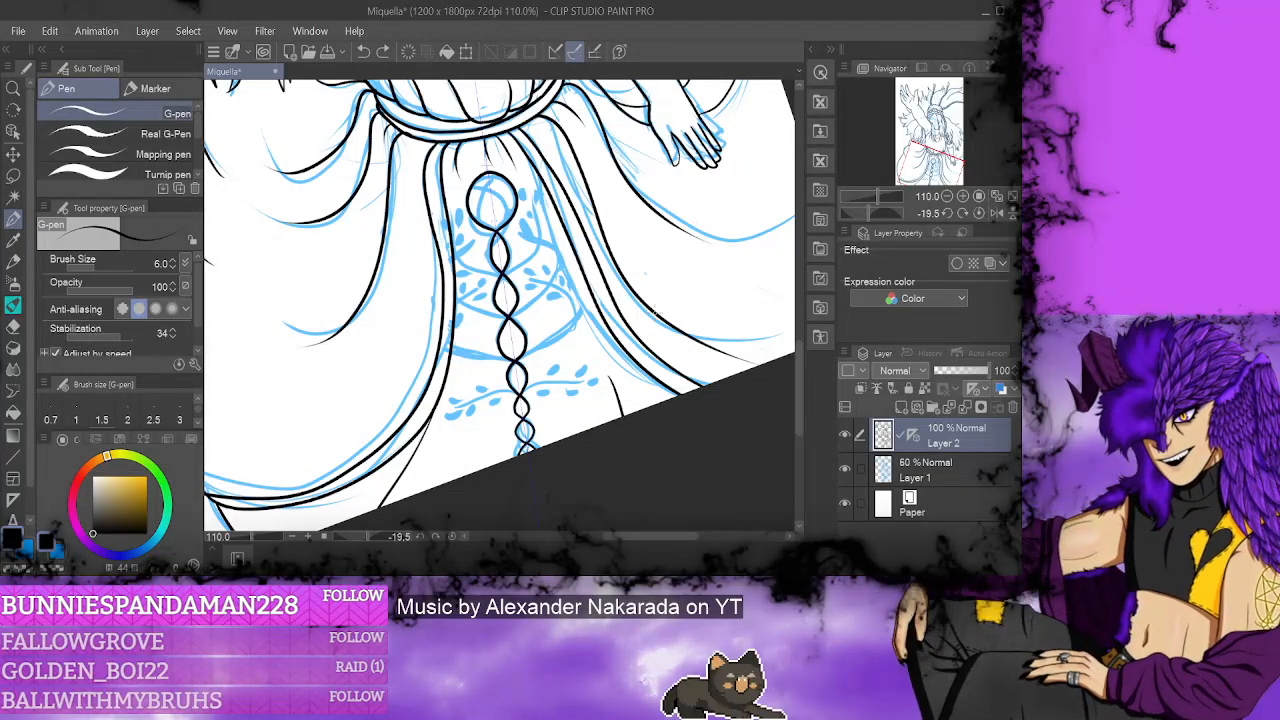
# - Select the front panel's area around the twisted chain on Layer 2 with Auto select, and switch to the Lasso
pyautogui.click(13, 199)
pyautogui.click(518, 245)
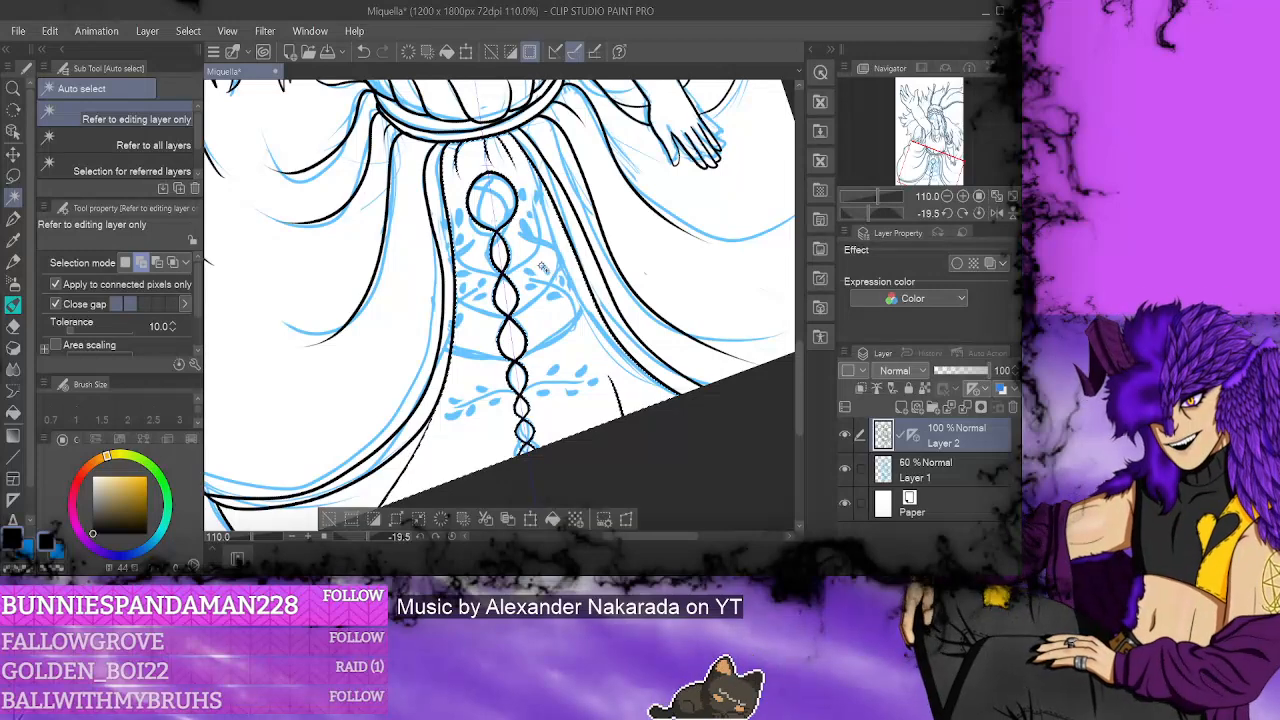
pyautogui.click(14, 177)
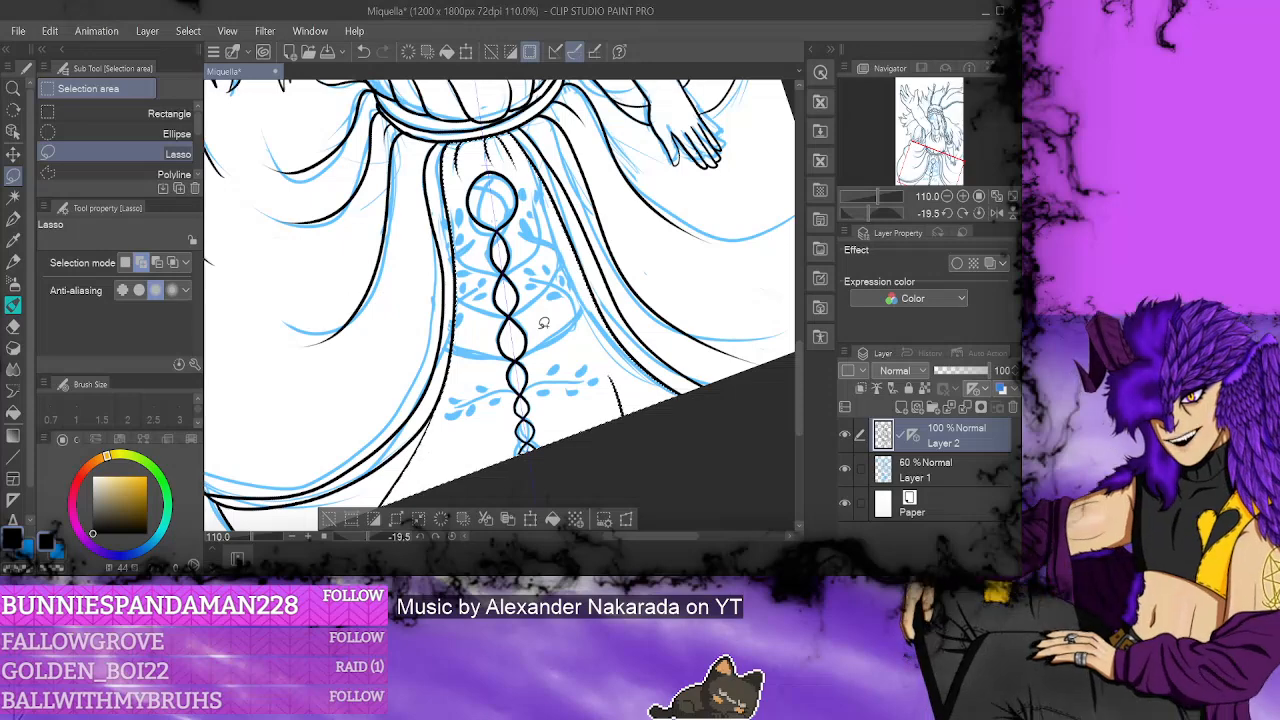
# - Ink the mirrored vine branches beside the chain with the G-pen, and add inner strands to its loops with the symmetry ruler off
pyautogui.press('p')
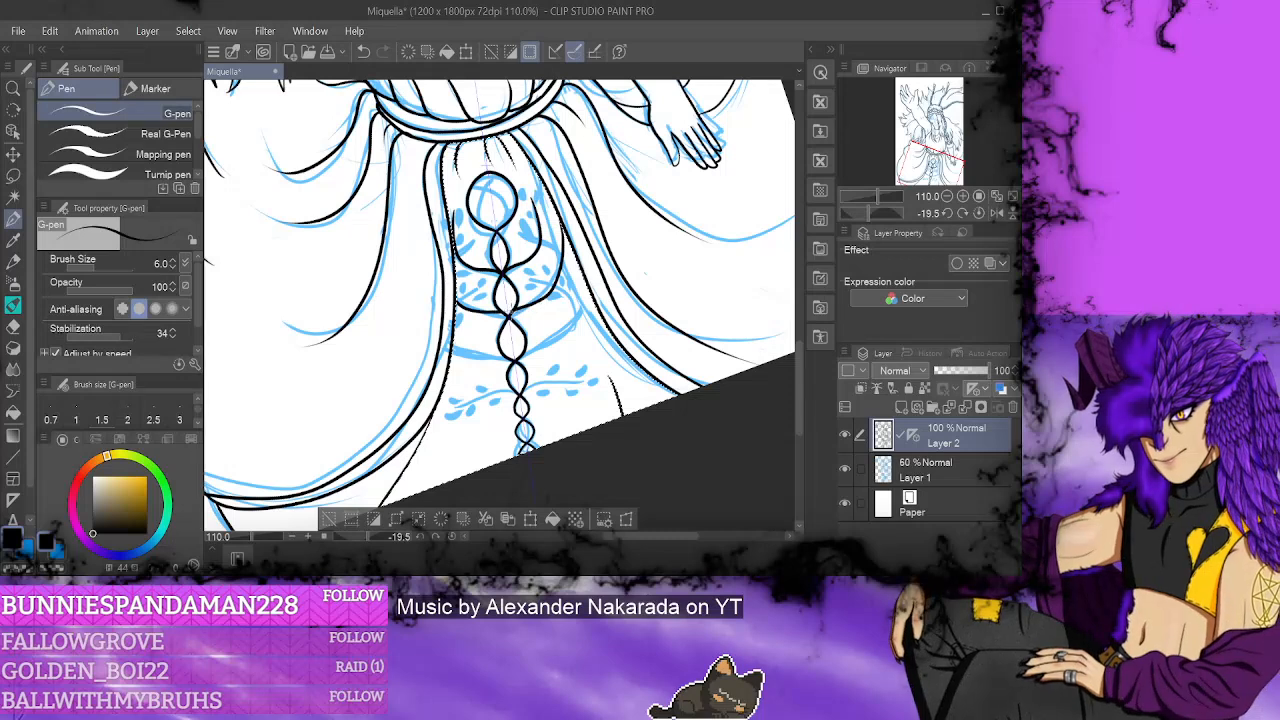
pyautogui.click(363, 52)
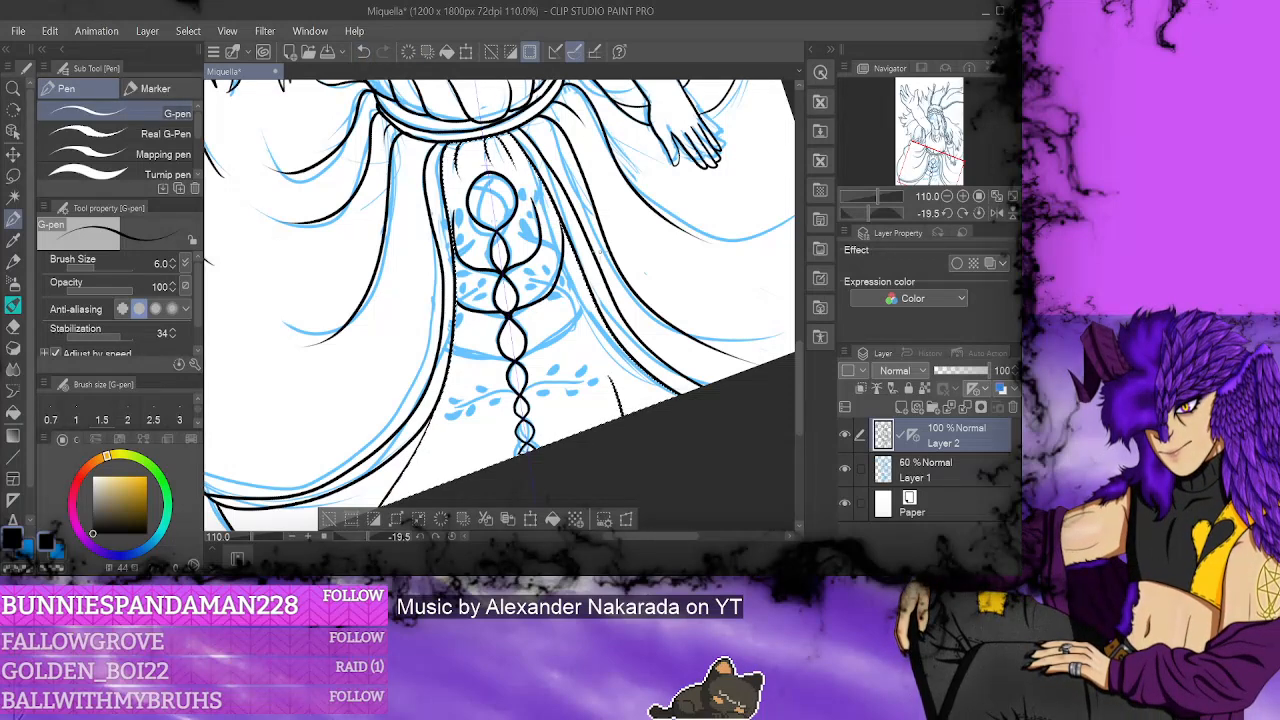
pyautogui.click(383, 52)
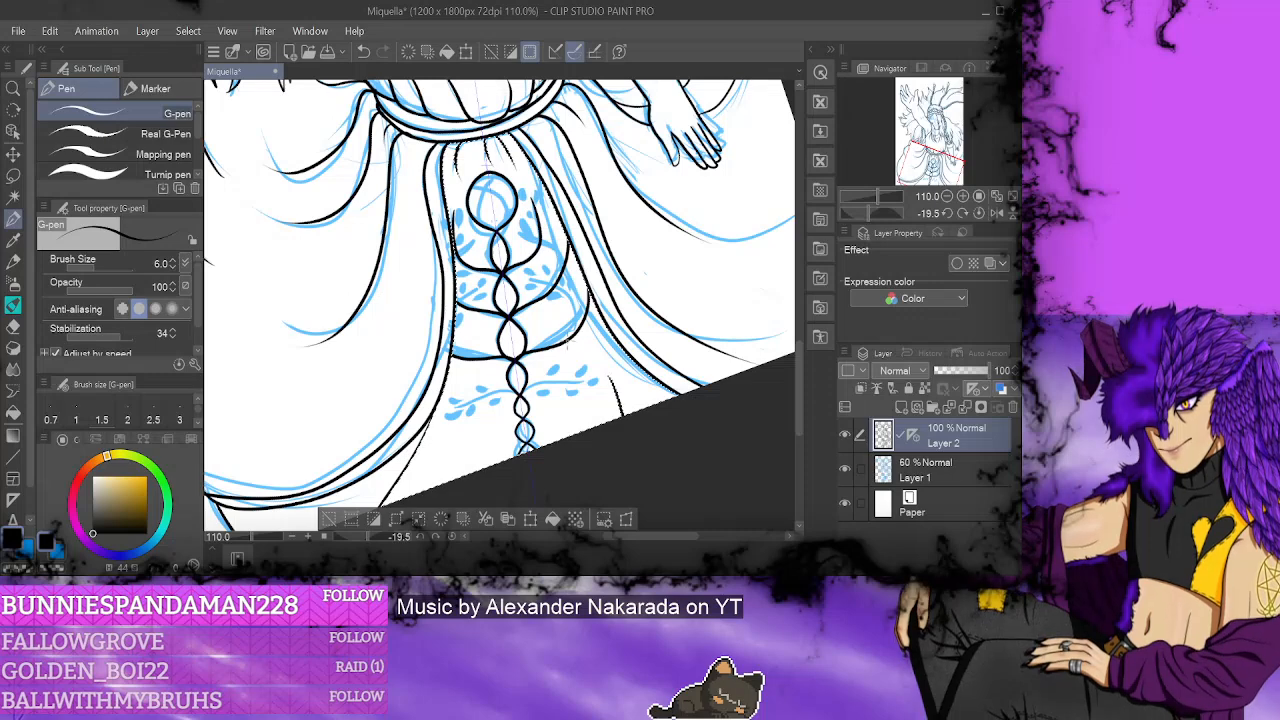
pyautogui.moveTo(548, 282); pyautogui.dragTo(560, 342)
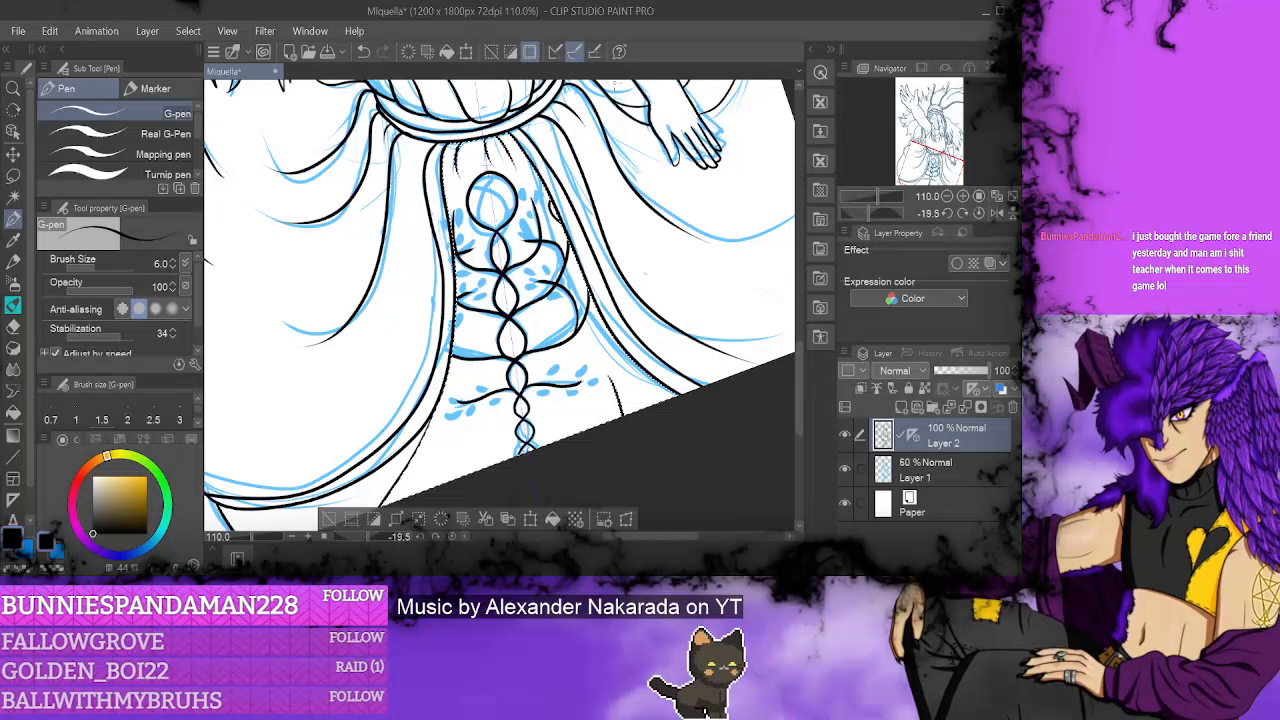
pyautogui.click(915, 443)
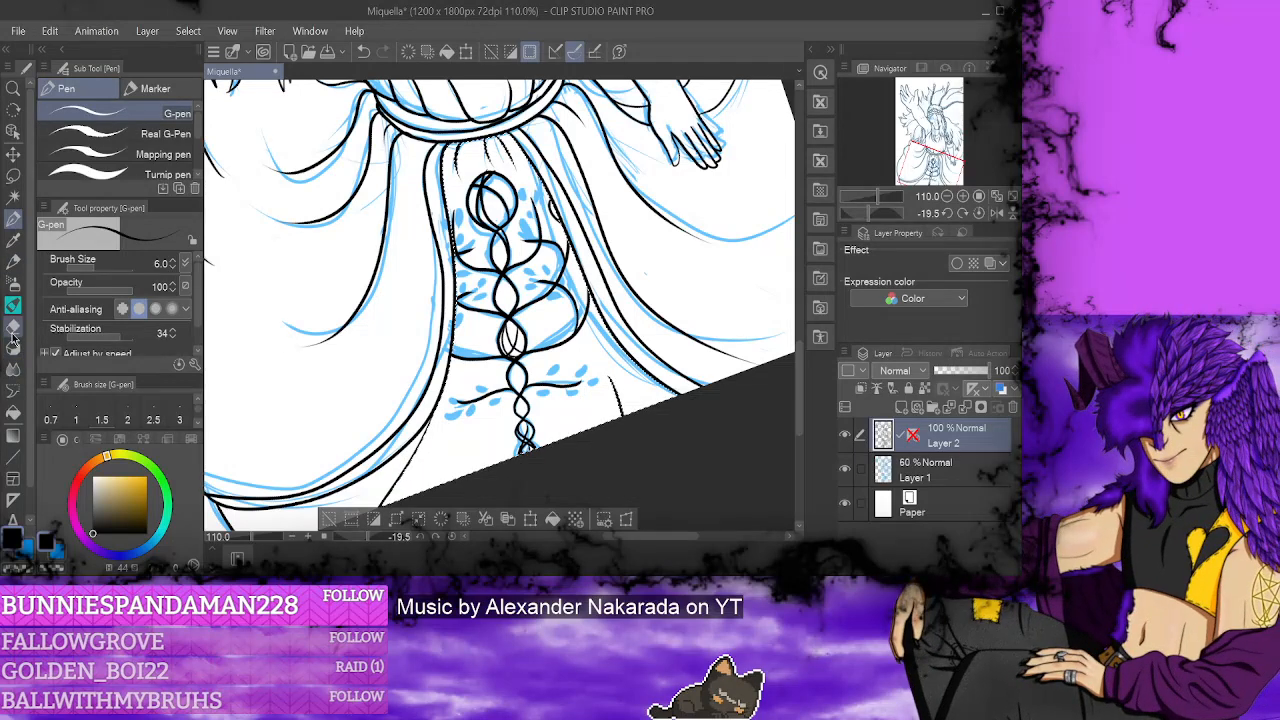
# - Ink the mirrored leaves along the front panel's upper and middle vines with the Turnip pen, with Layer 2's symmetry ruler turned back on
pyautogui.click(120, 172)
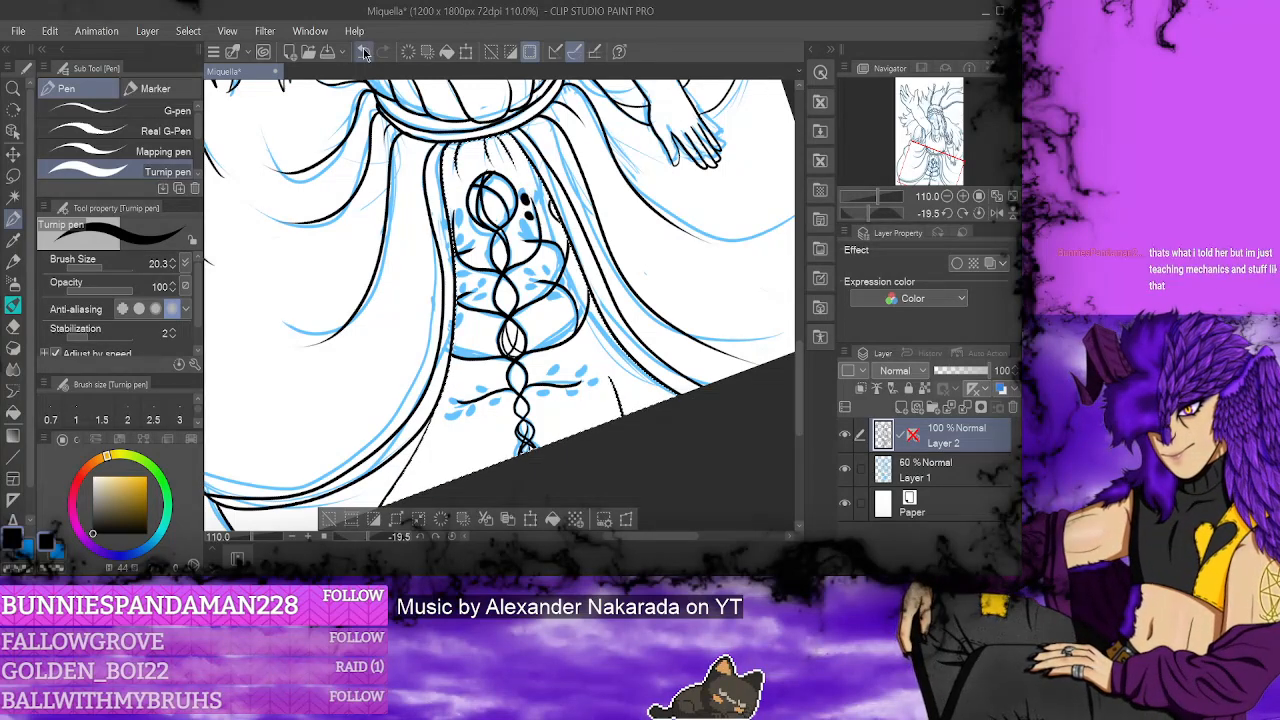
pyautogui.click(912, 436)
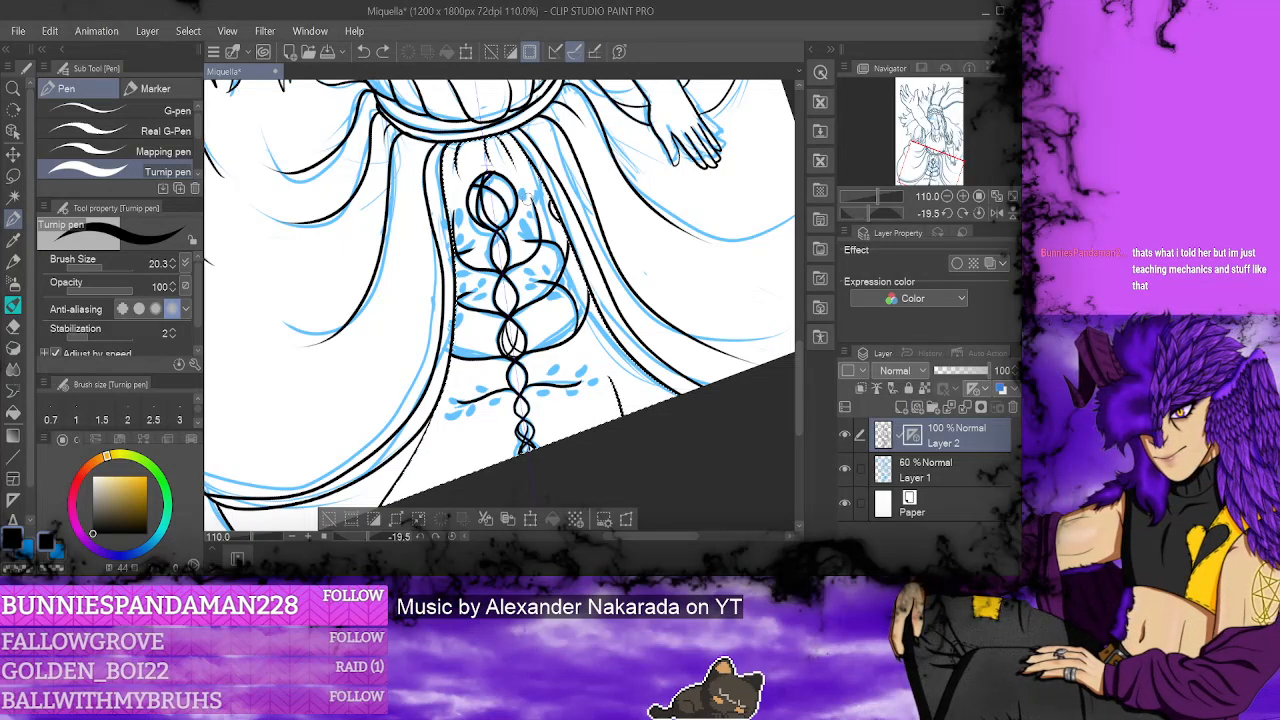
pyautogui.click(458, 208)
pyautogui.click(524, 197)
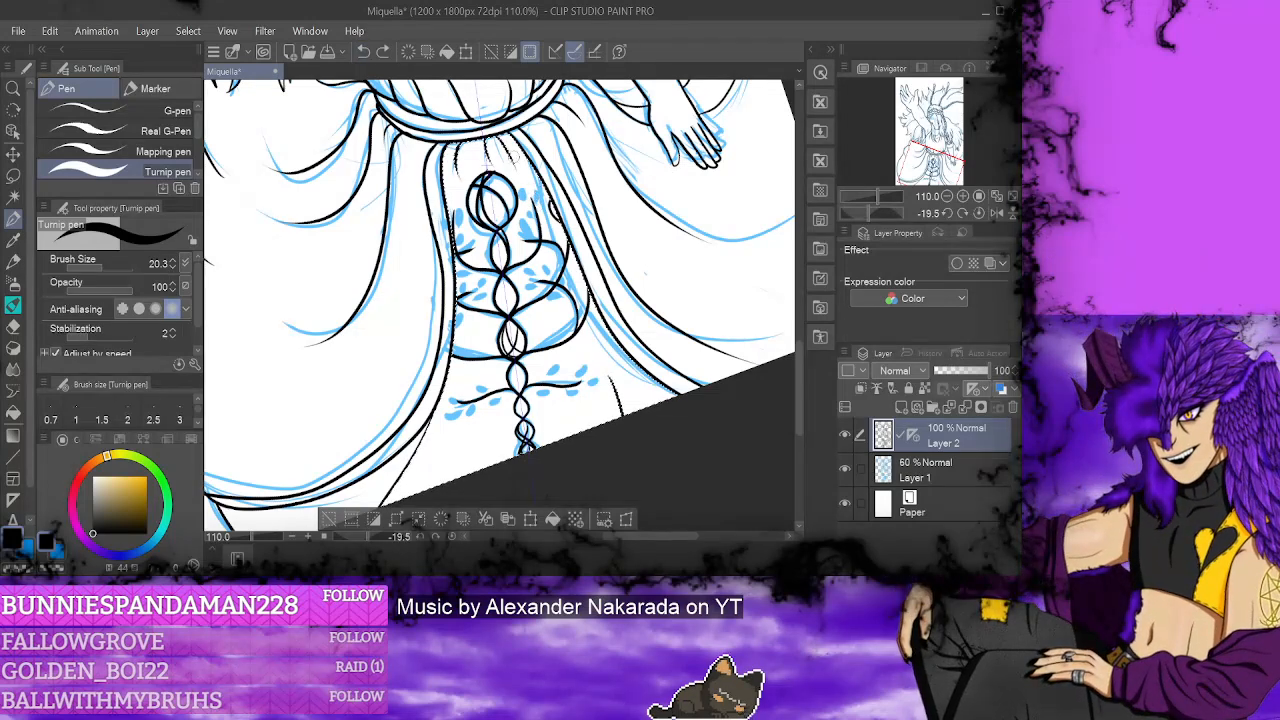
pyautogui.moveTo(535, 195); pyautogui.dragTo(537, 210)
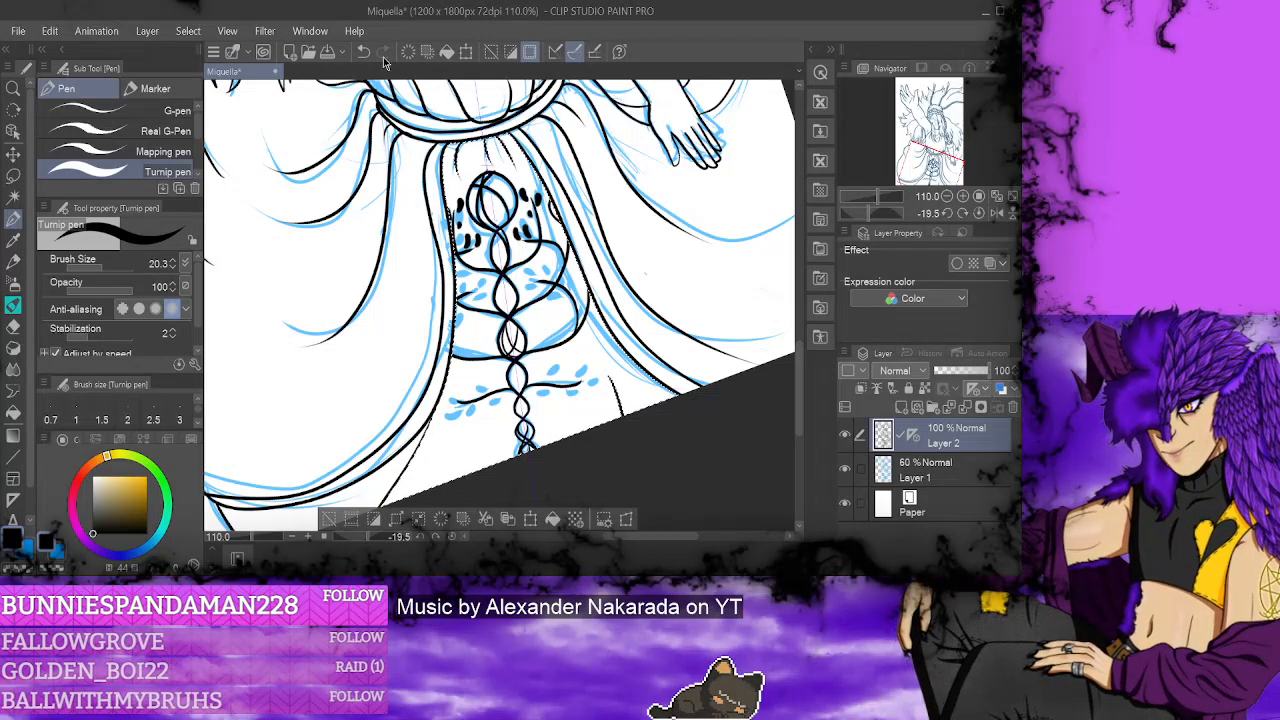
pyautogui.moveTo(514, 231); pyautogui.dragTo(529, 246)
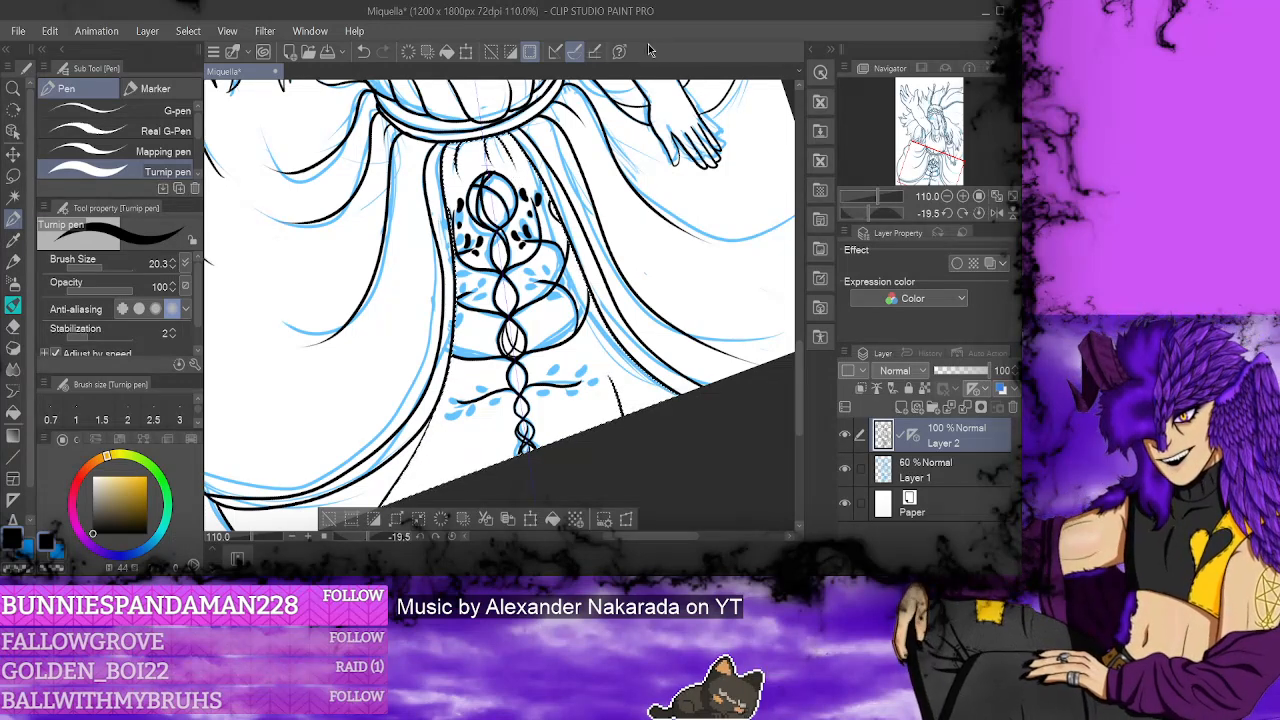
pyautogui.click(531, 52)
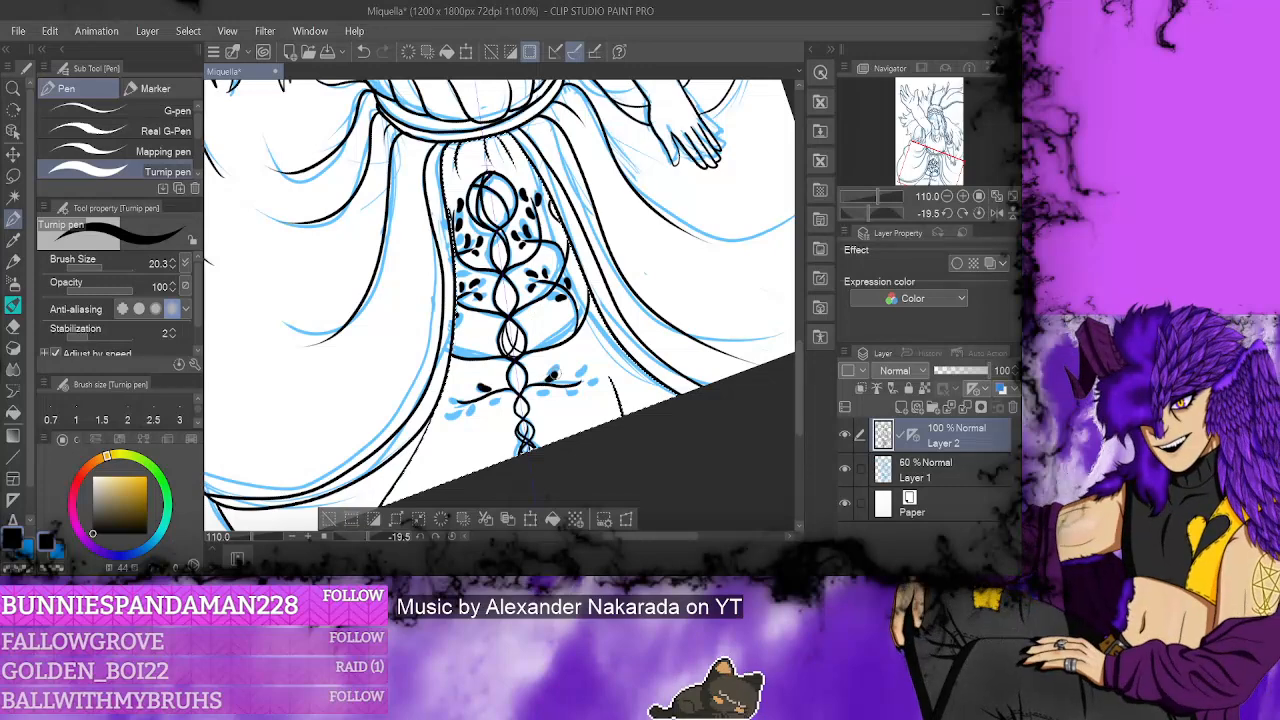
# - Ink mirrored leaves along the lowest vine branch on both sides of the twisted chain, undoing and redrawing the misplaced ones
pyautogui.moveTo(575, 377); pyautogui.dragTo(580, 371)
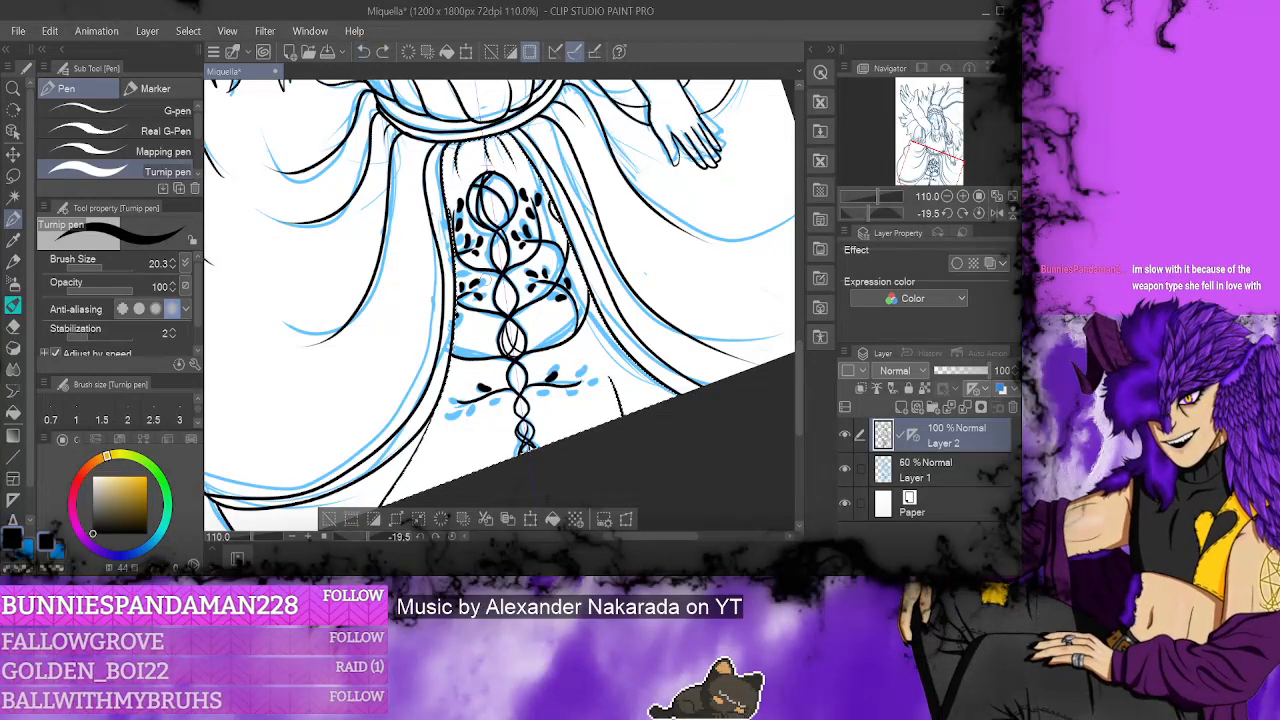
pyautogui.click(363, 51)
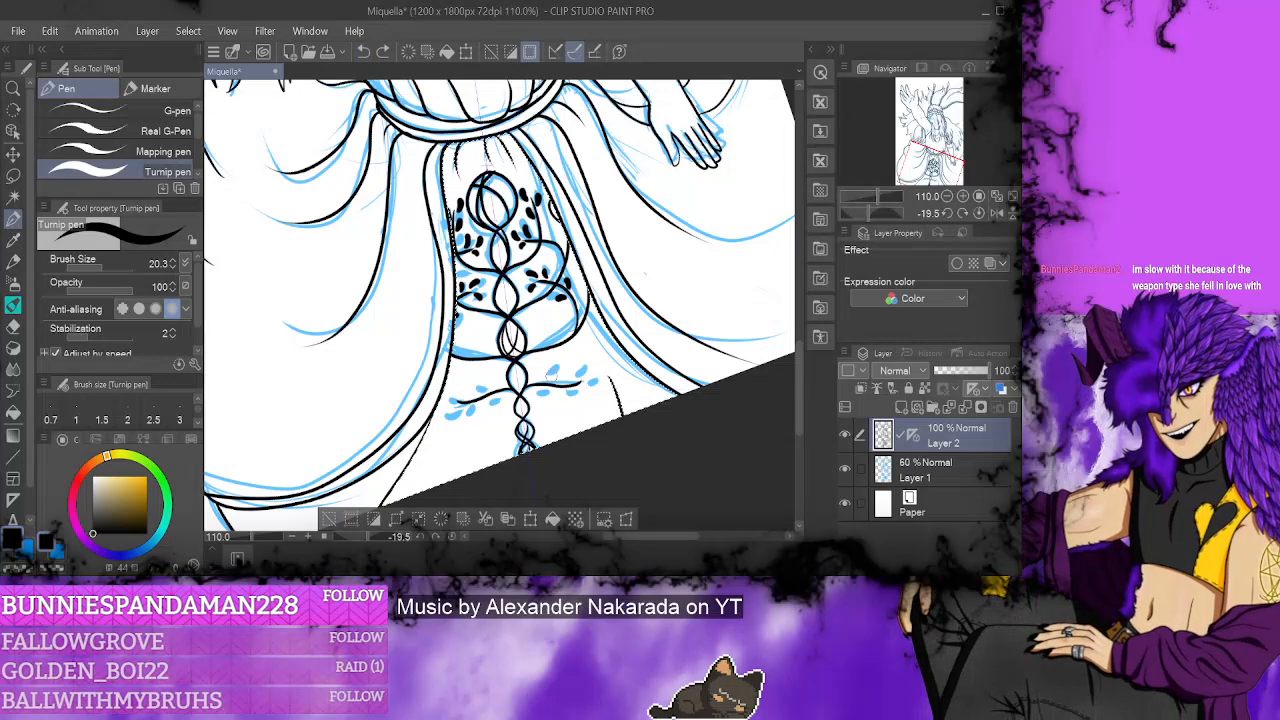
pyautogui.moveTo(546, 376); pyautogui.dragTo(551, 368)
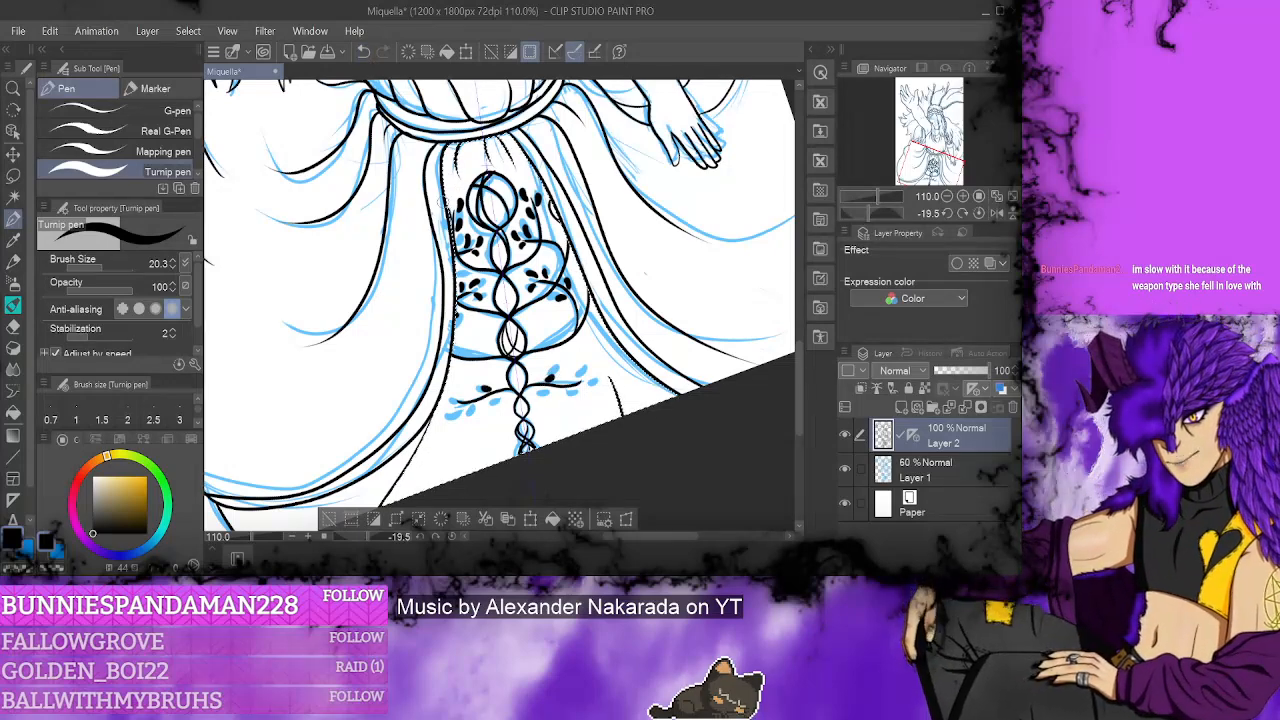
pyautogui.click(366, 52)
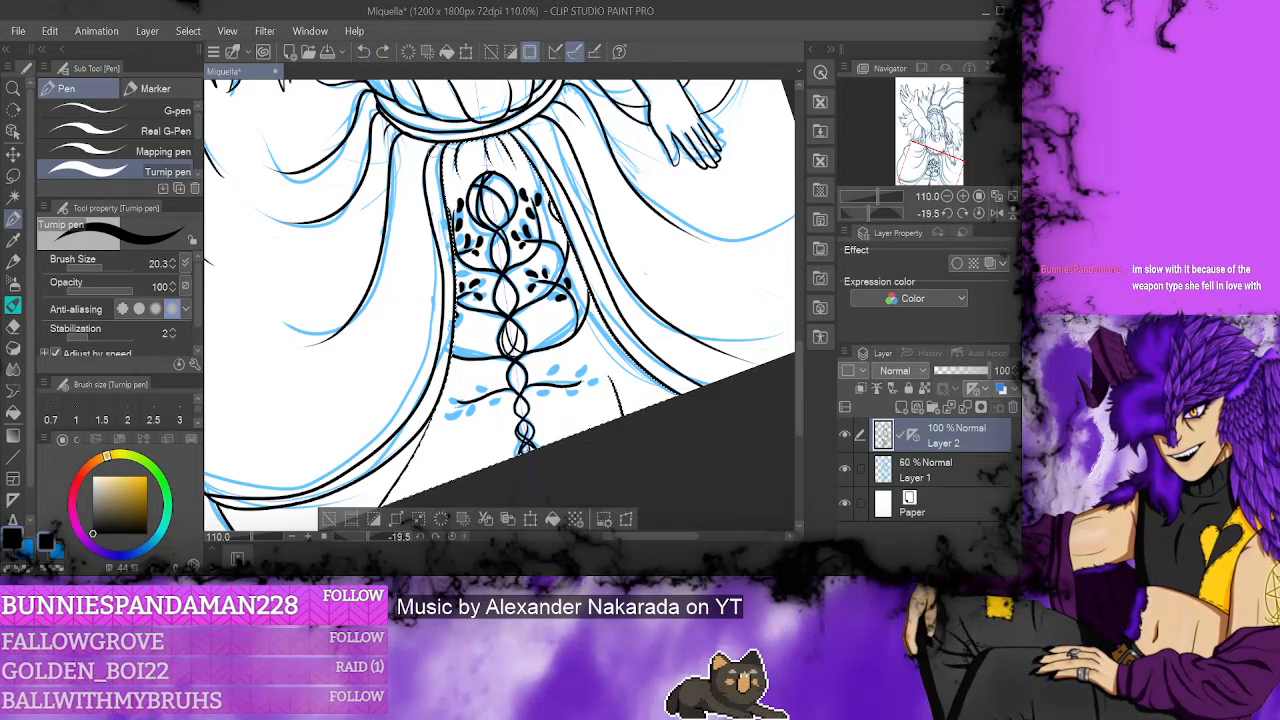
pyautogui.moveTo(549, 378); pyautogui.dragTo(580, 369)
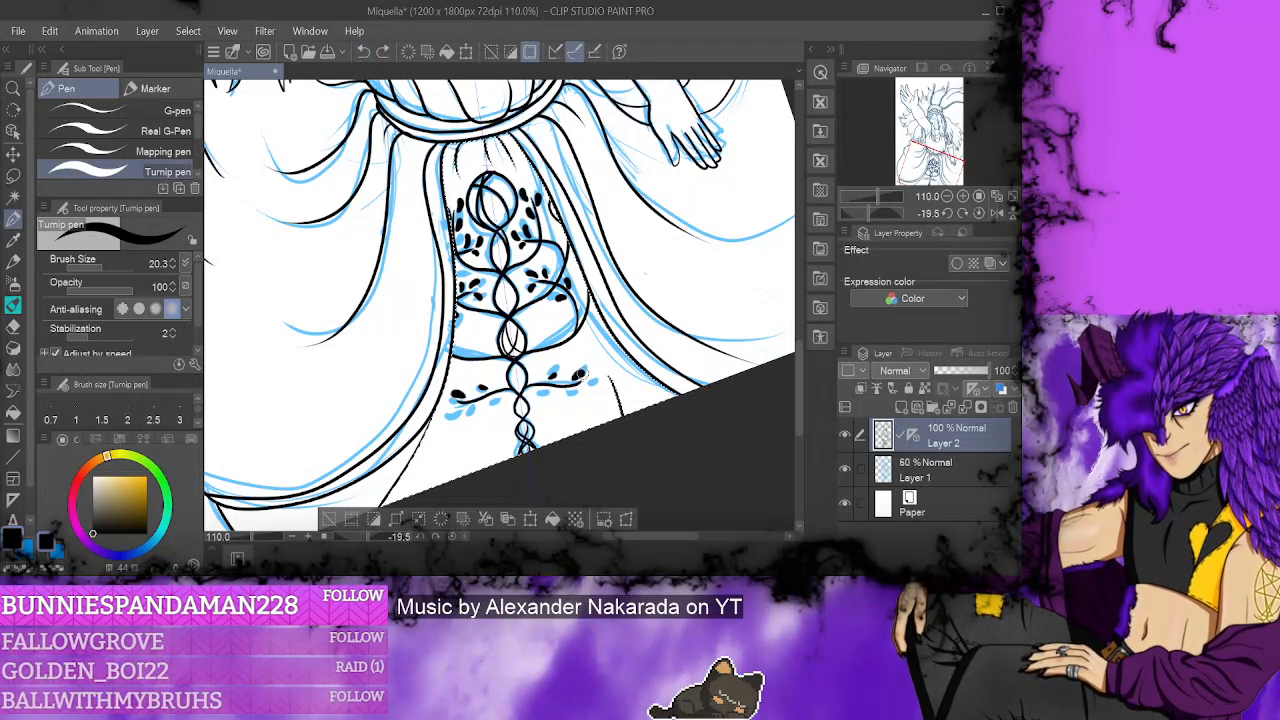
pyautogui.moveTo(582, 377); pyautogui.dragTo(590, 383)
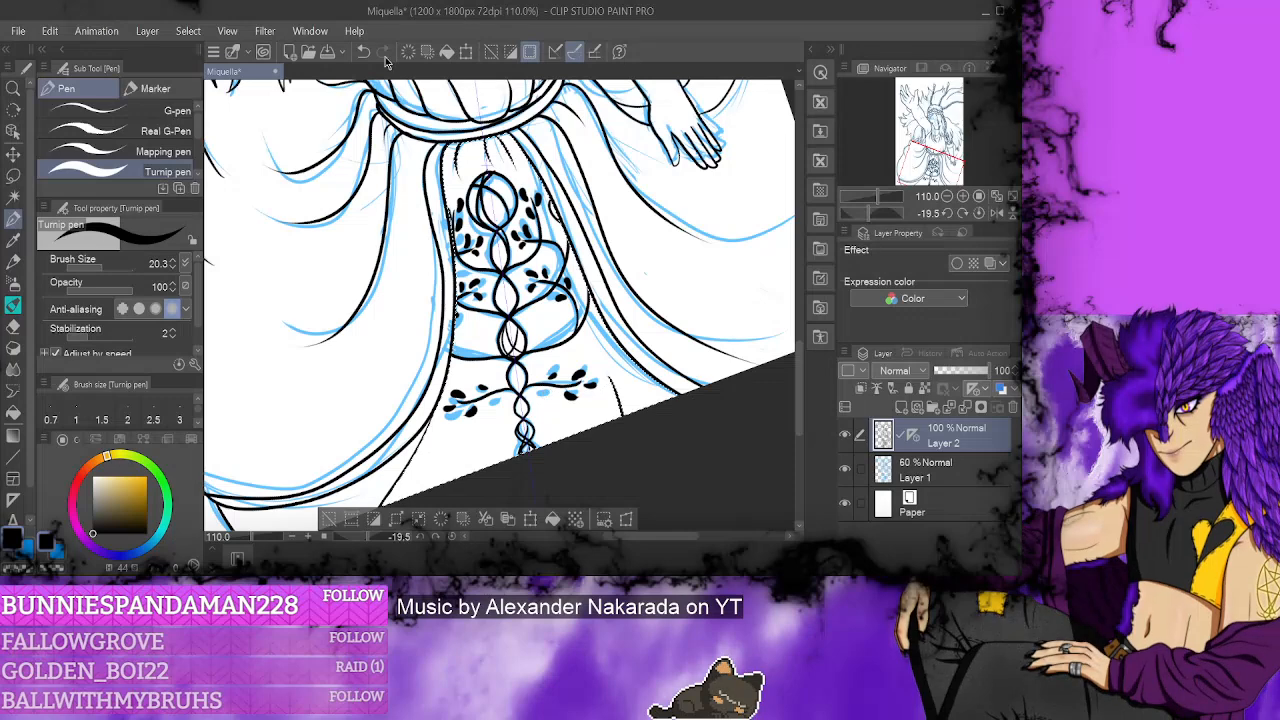
pyautogui.moveTo(566, 392); pyautogui.dragTo(576, 399)
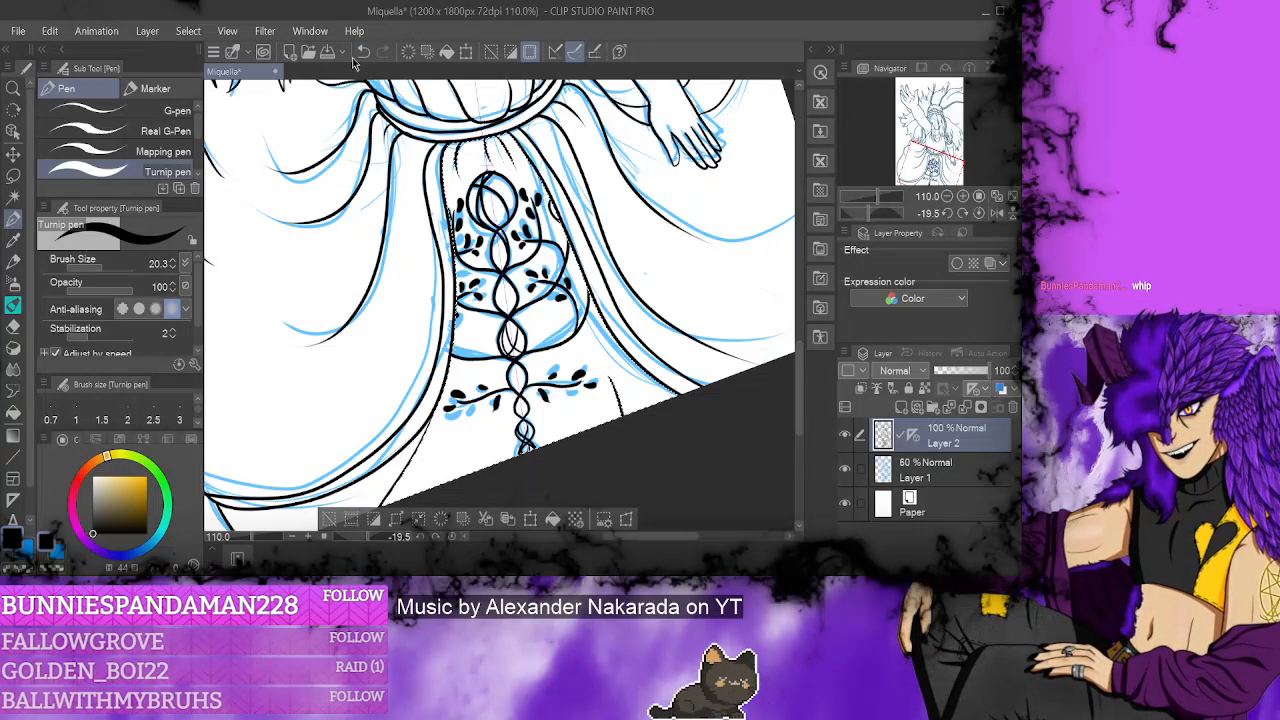
pyautogui.hotkey('ctrl', 'z')
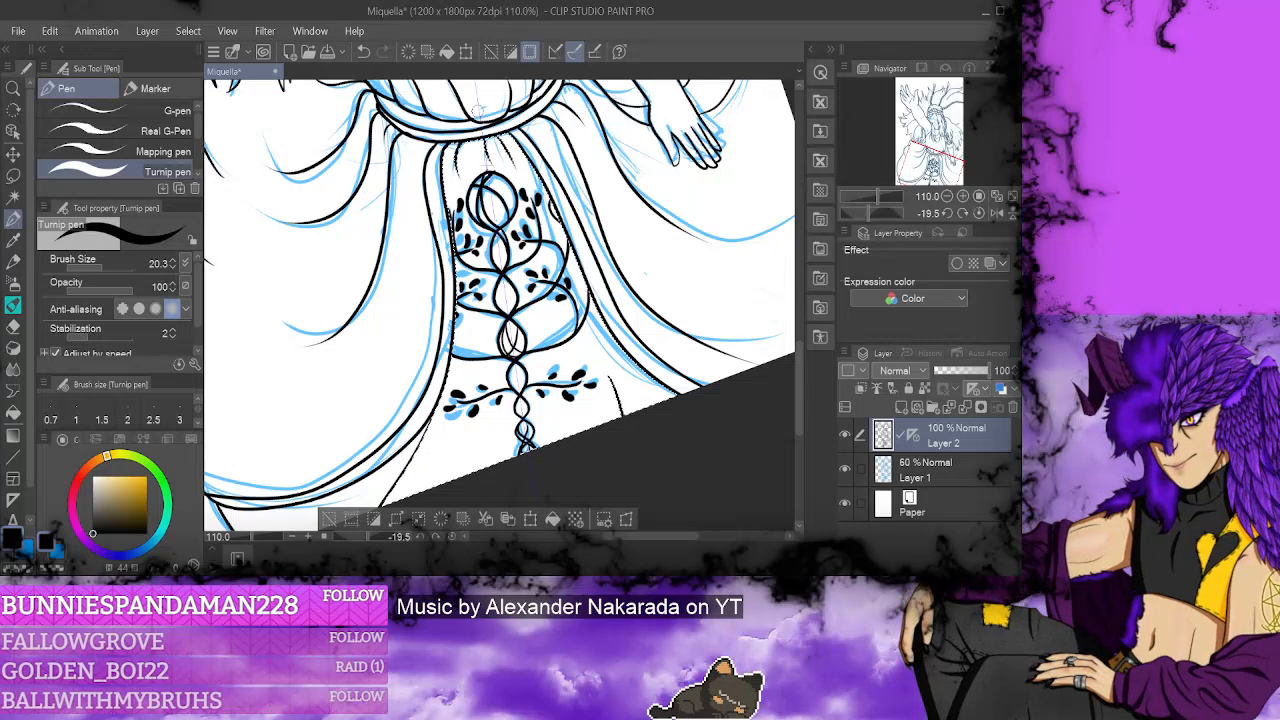
# - Turn off Layer 2's symmetry ruler and place the selected chain-and-vine ornament on its own layer above Layer 2
pyautogui.press('e')
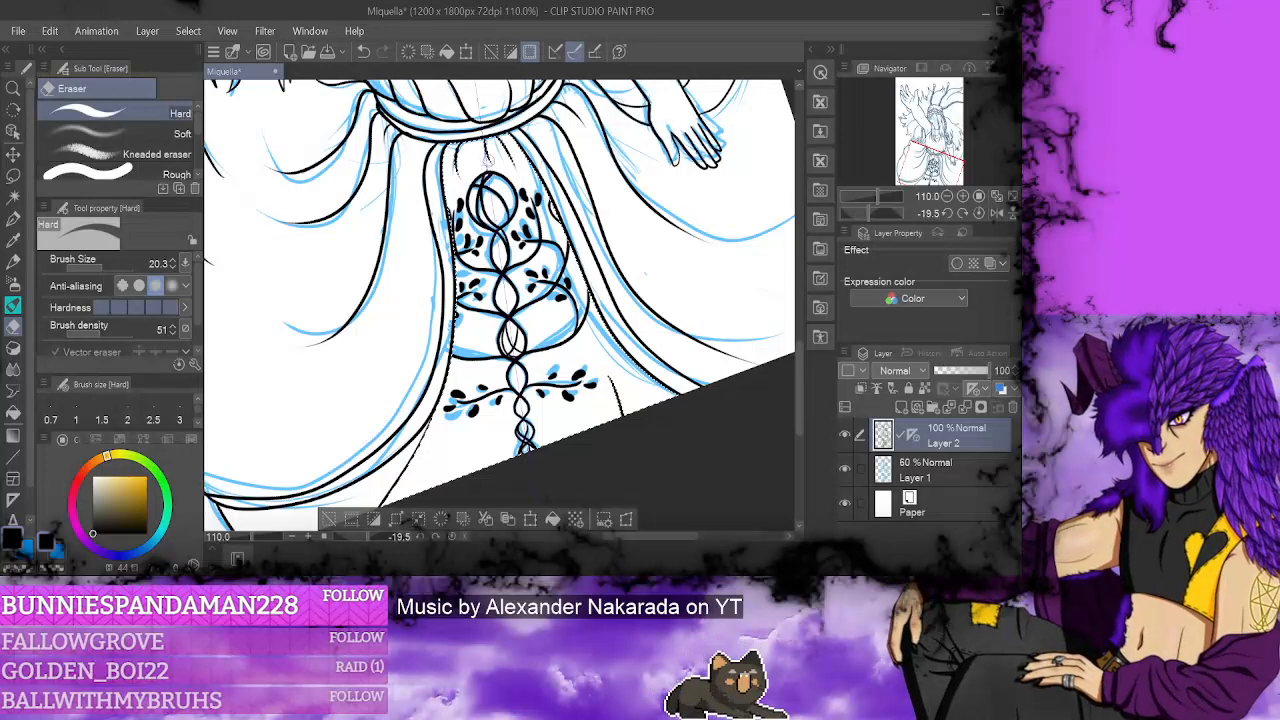
pyautogui.keyDown('shift'); pyautogui.click(912, 435); pyautogui.keyUp('shift')
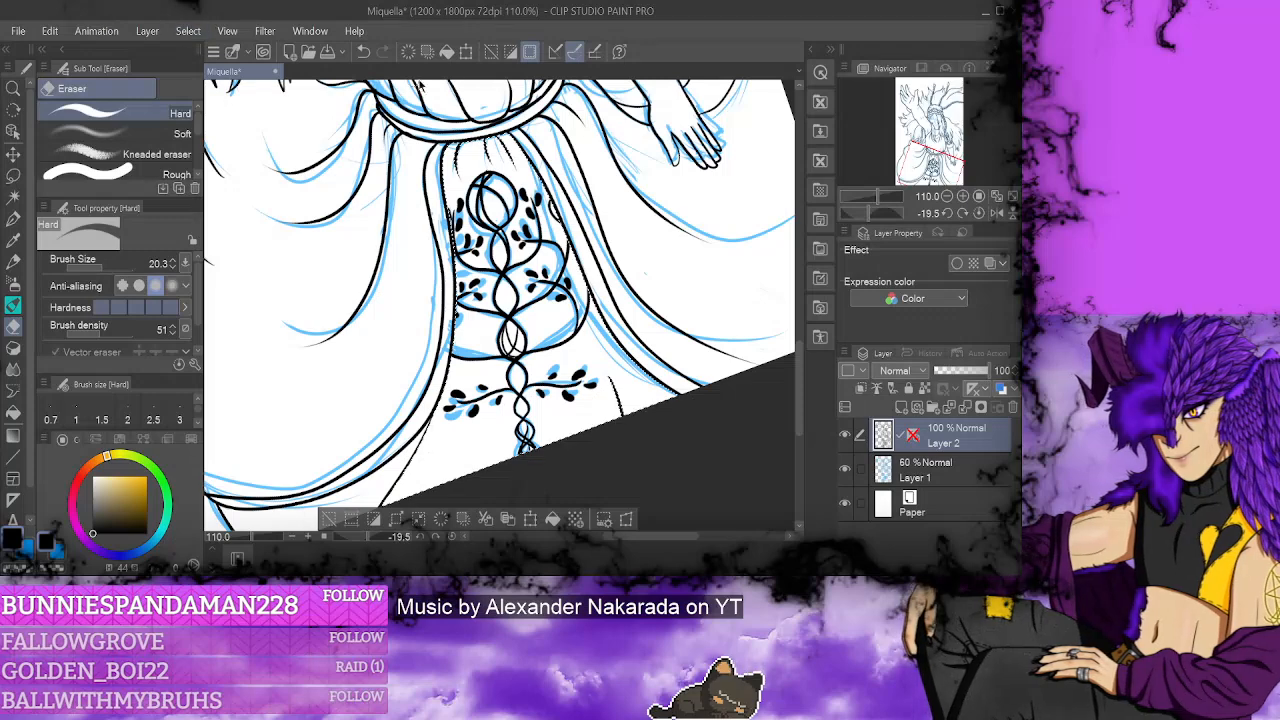
pyautogui.click(900, 409)
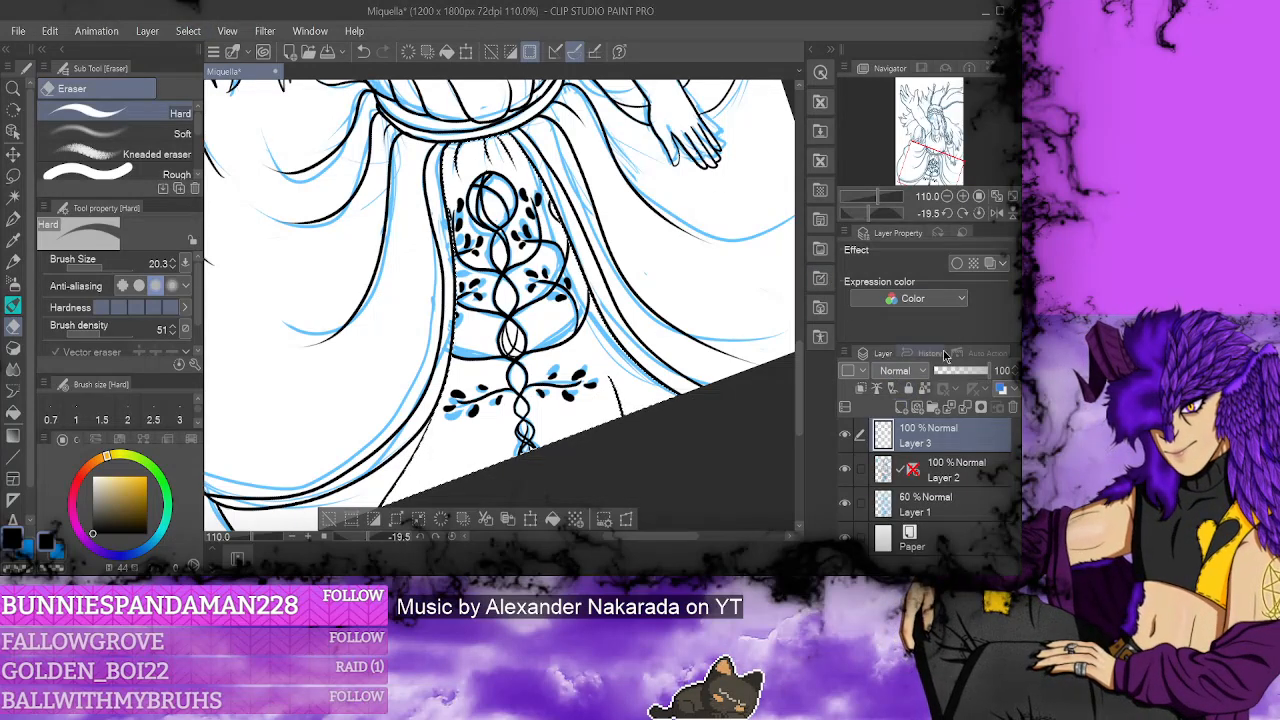
pyautogui.click(363, 51)
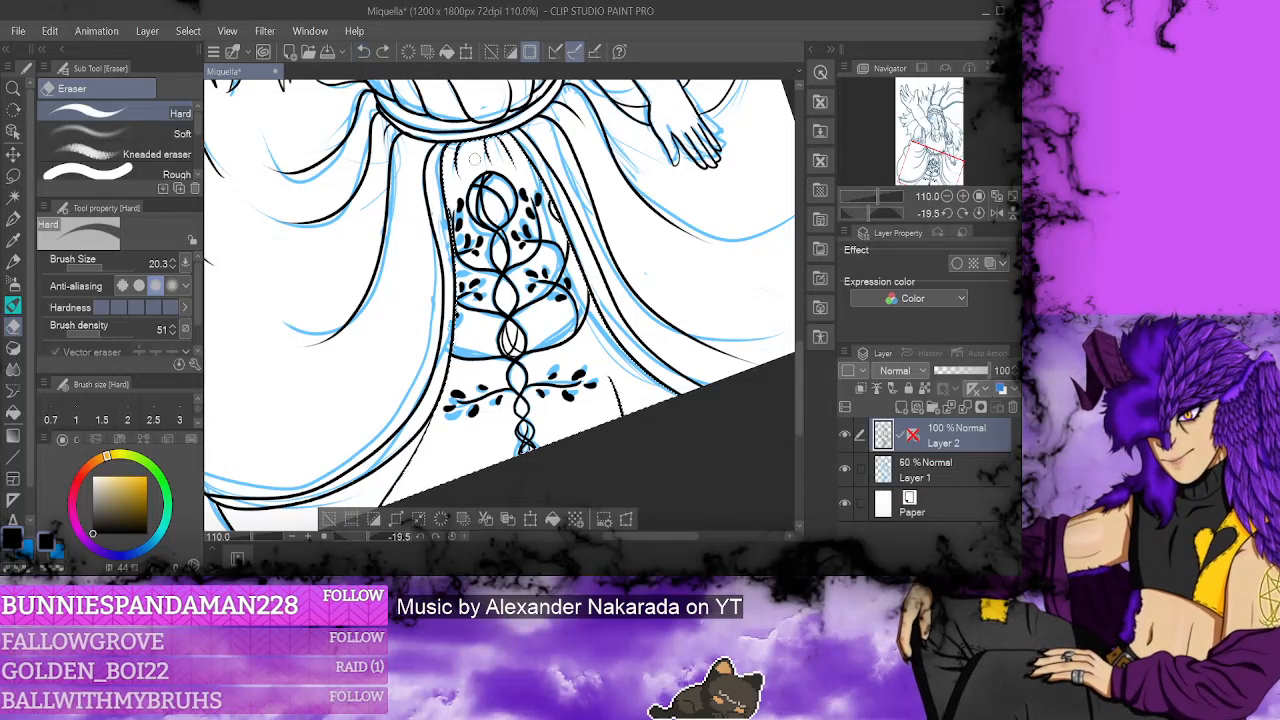
pyautogui.click(486, 521)
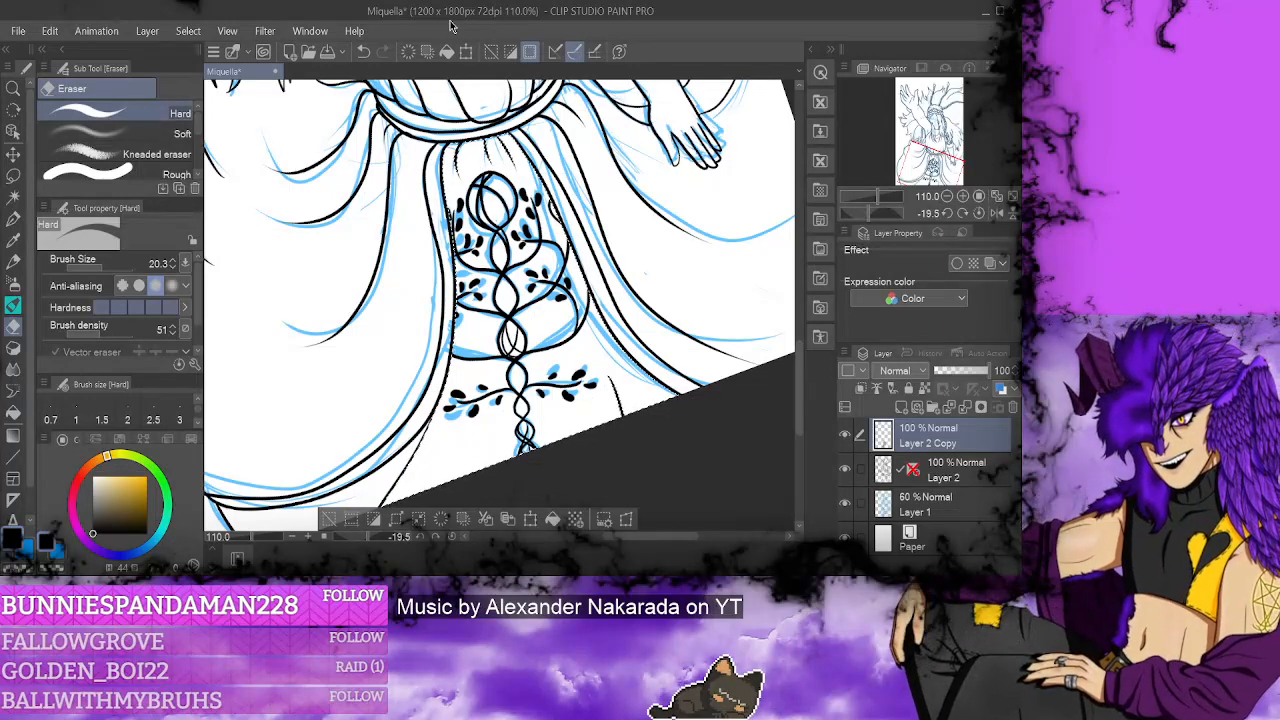
# - Recolour the separated front panel ornament yellow with the layer color effect, and merge it down into Layer 2
pyautogui.click(989, 264)
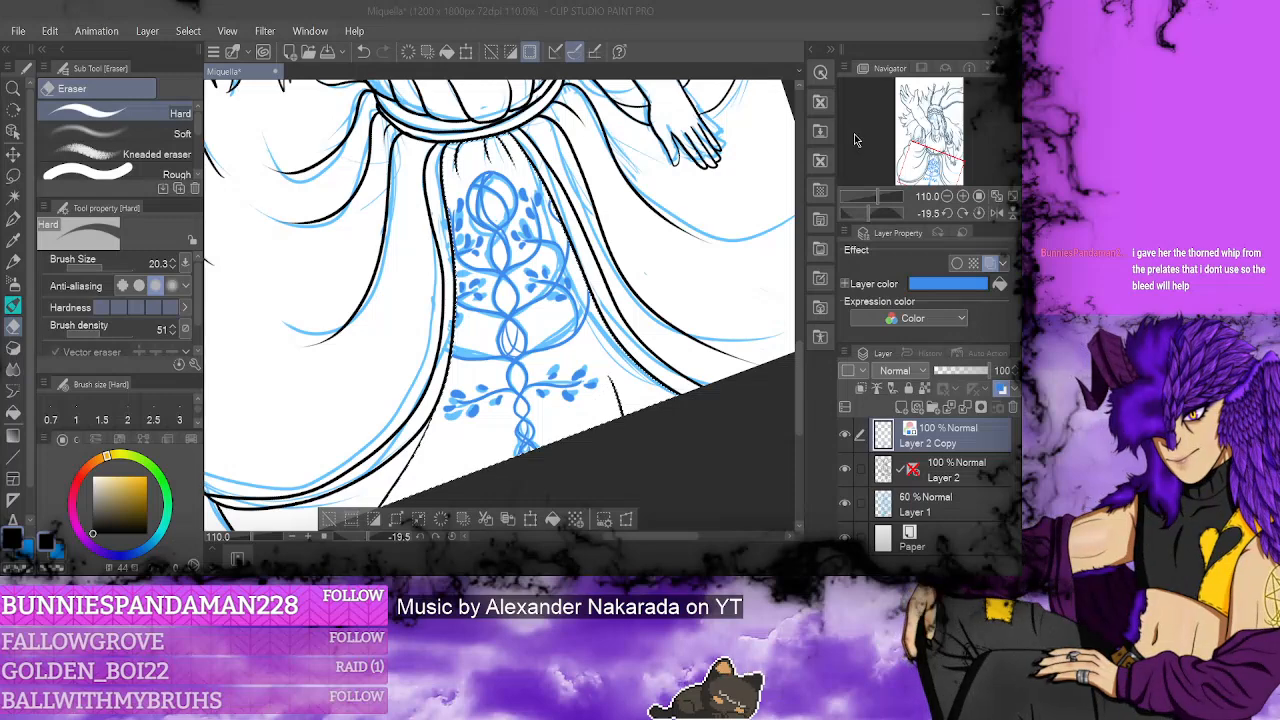
pyautogui.press('Return')
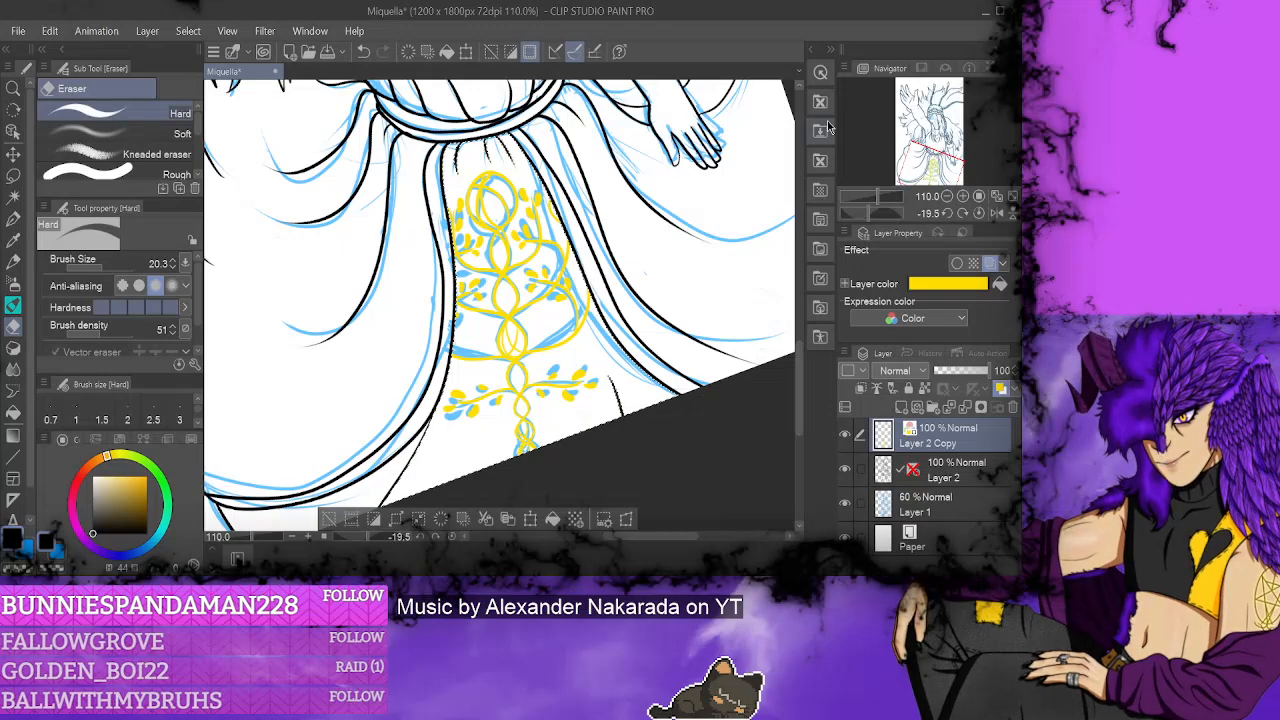
pyautogui.scroll(2, 803, 362)
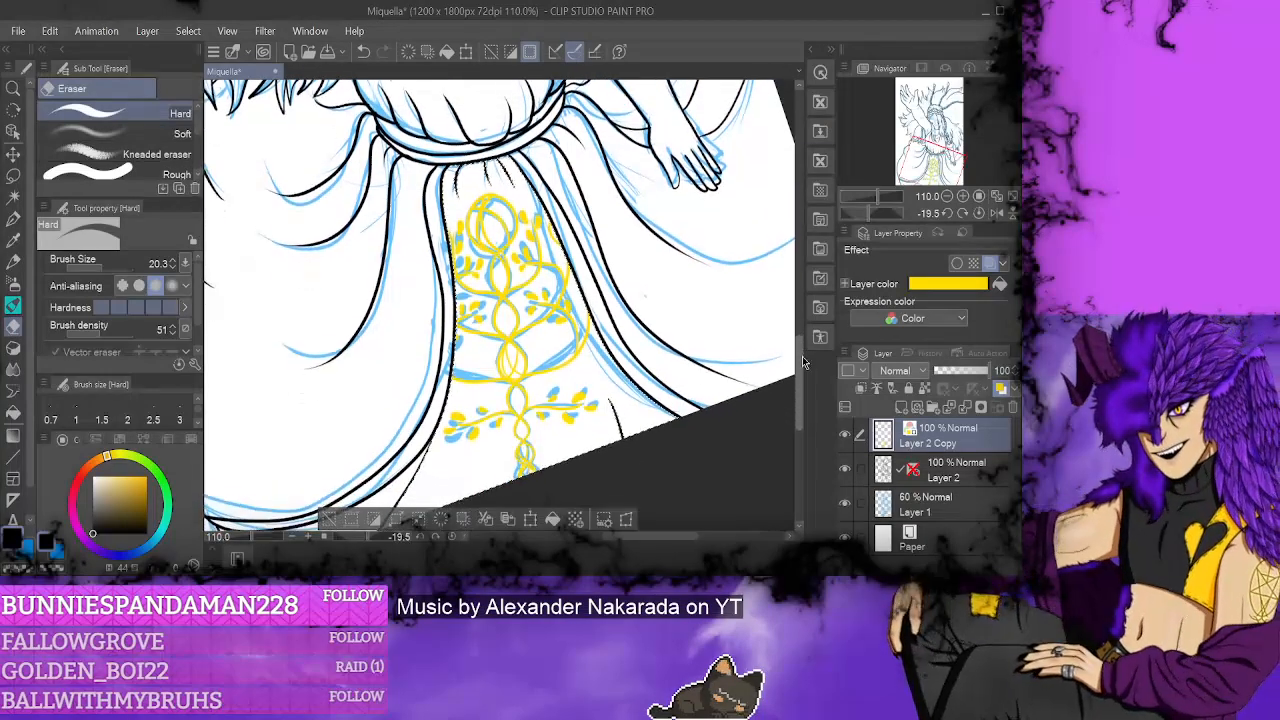
pyautogui.moveTo(803, 362); pyautogui.dragTo(799, 258)
pyautogui.moveTo(379, 540); pyautogui.dragTo(378, 533)
pyautogui.click(450, 537)
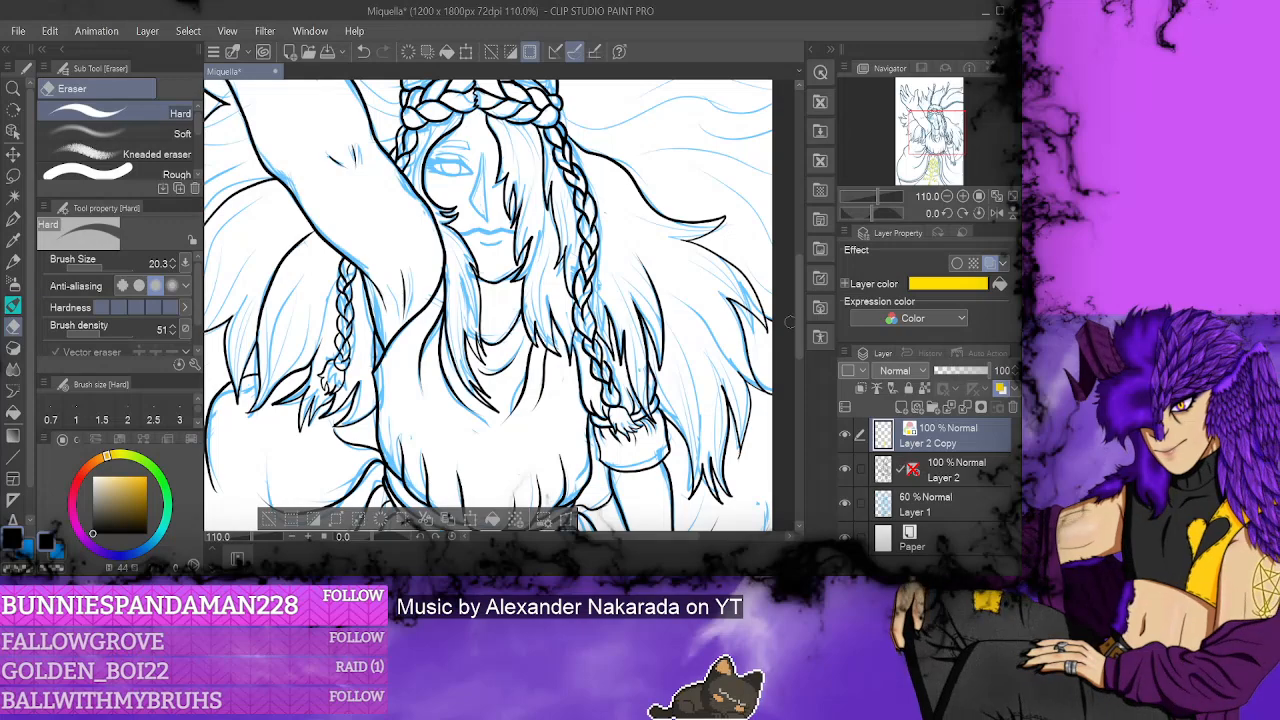
pyautogui.moveTo(790, 288); pyautogui.dragTo(794, 334)
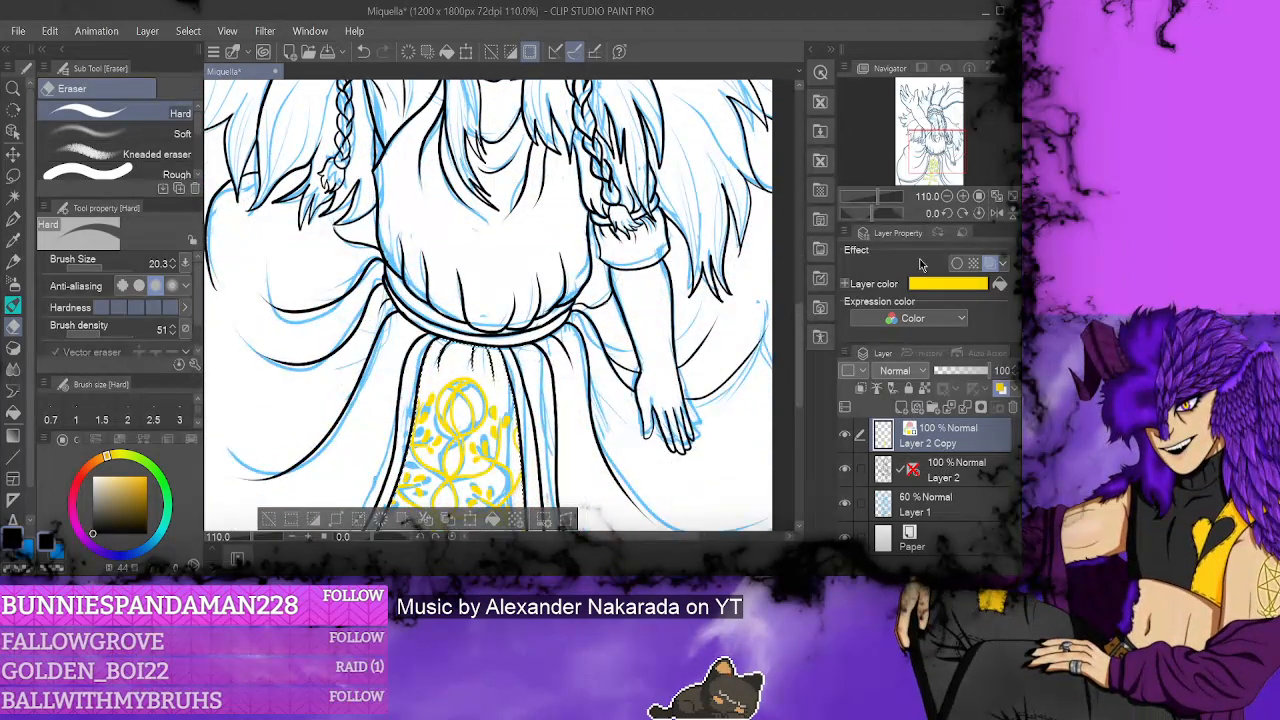
pyautogui.hotkey('ctrl', 'e')
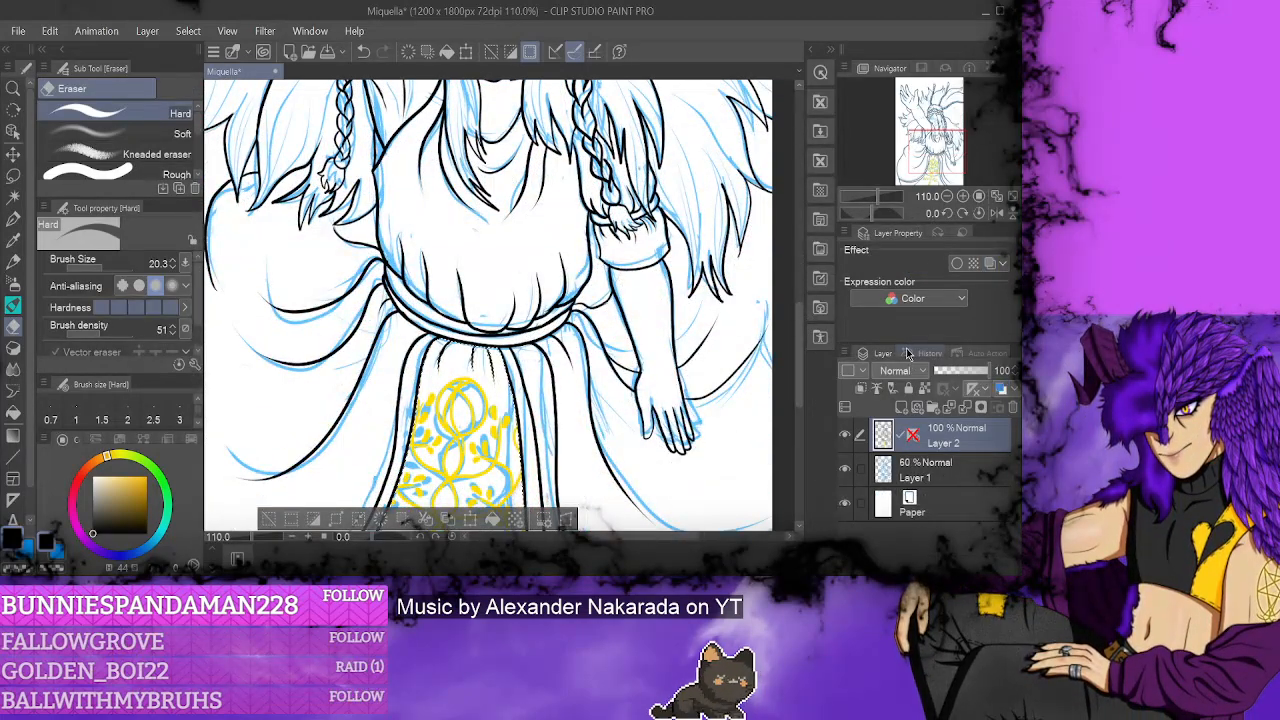
# - Ink the nose outline over the blue sketch on Layer 2 with the G-pen at brush size 6.0
pyautogui.moveTo(800, 330); pyautogui.dragTo(816, 277)
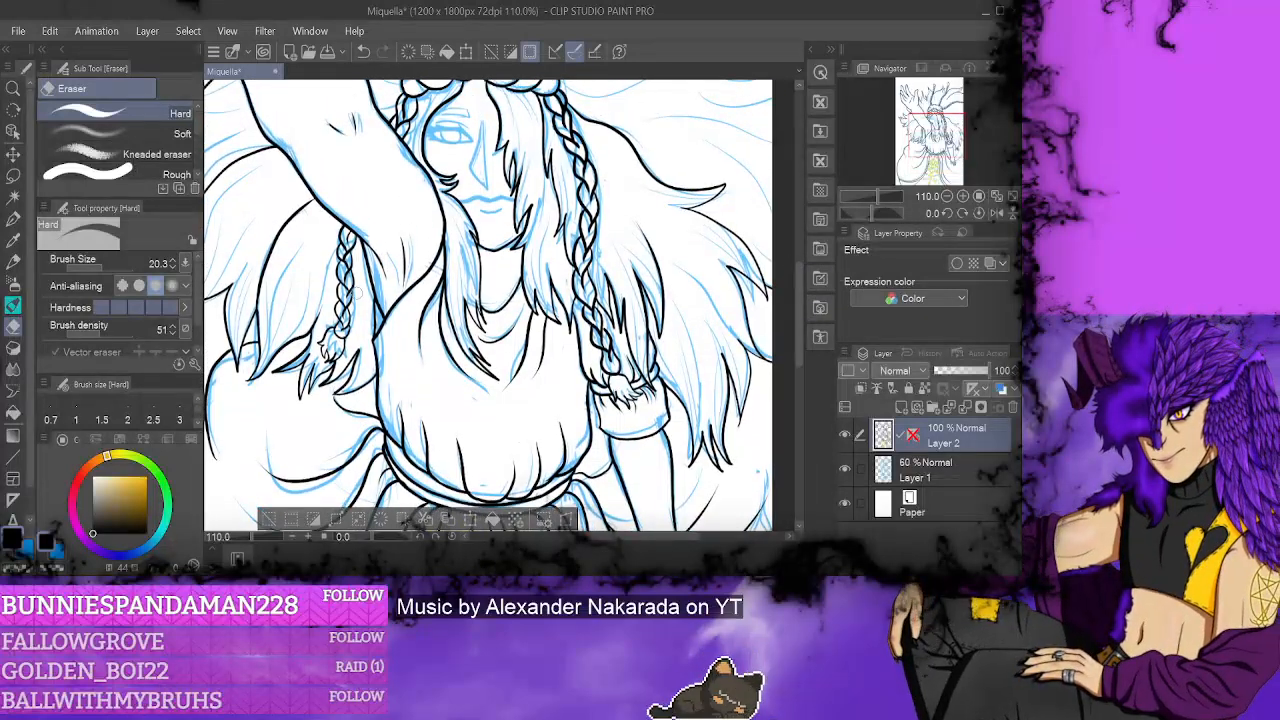
pyautogui.click(14, 218)
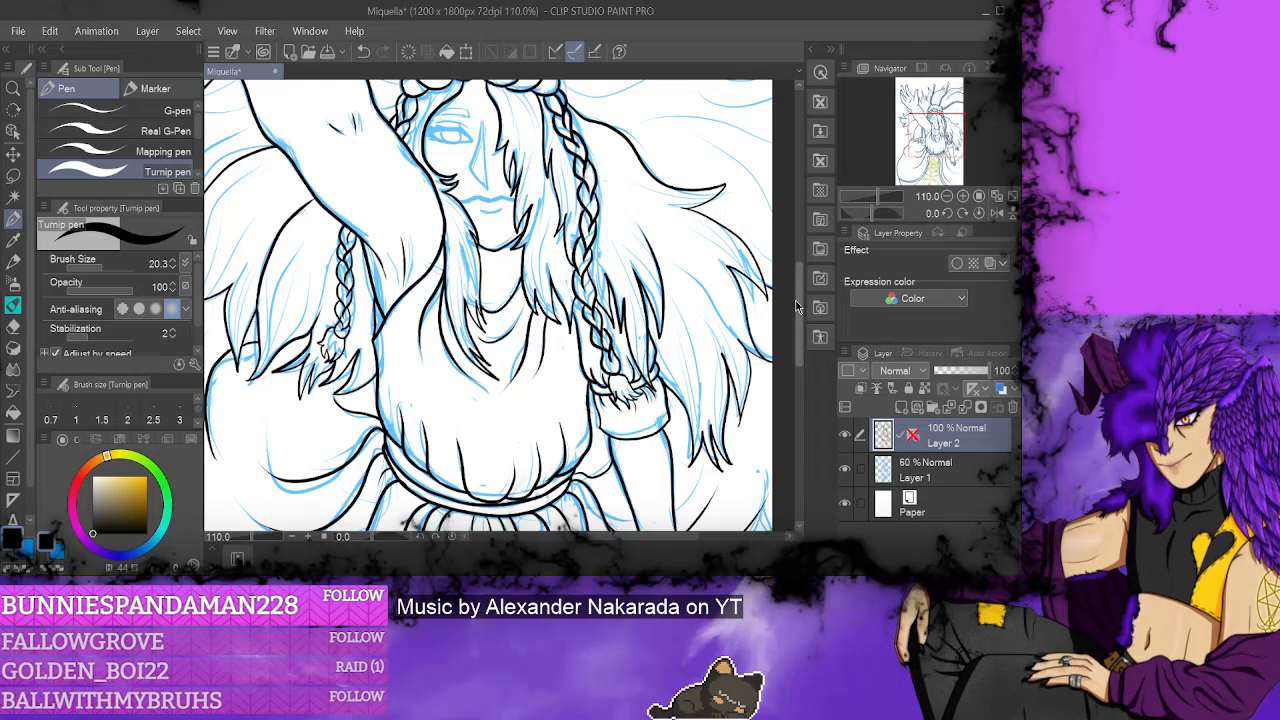
pyautogui.scroll(3, 796, 306)
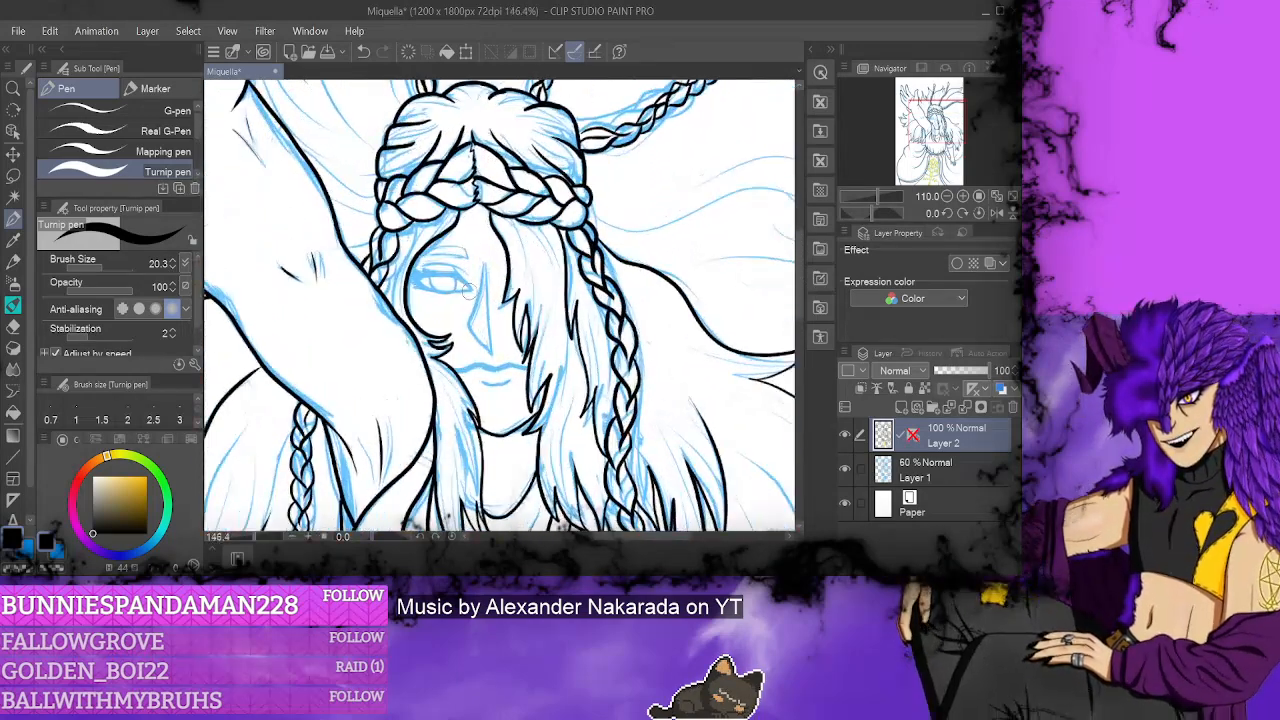
pyautogui.scroll(1, 468, 290)
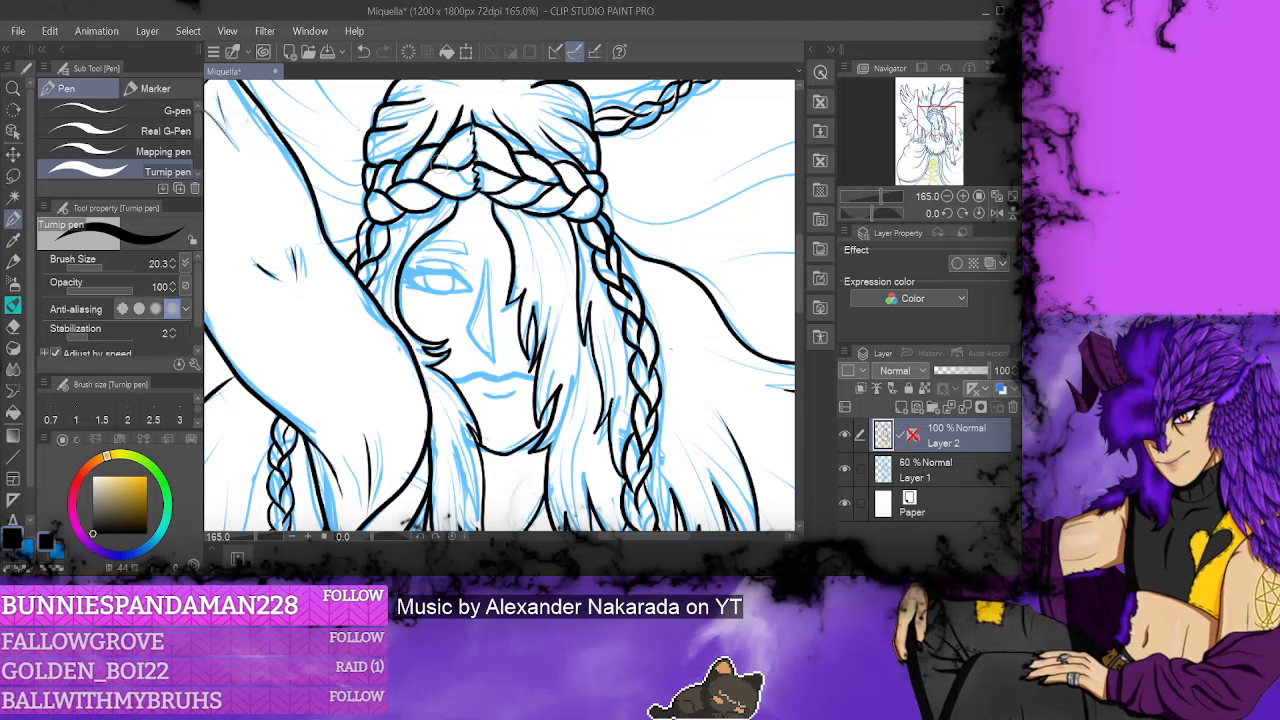
pyautogui.click(100, 111)
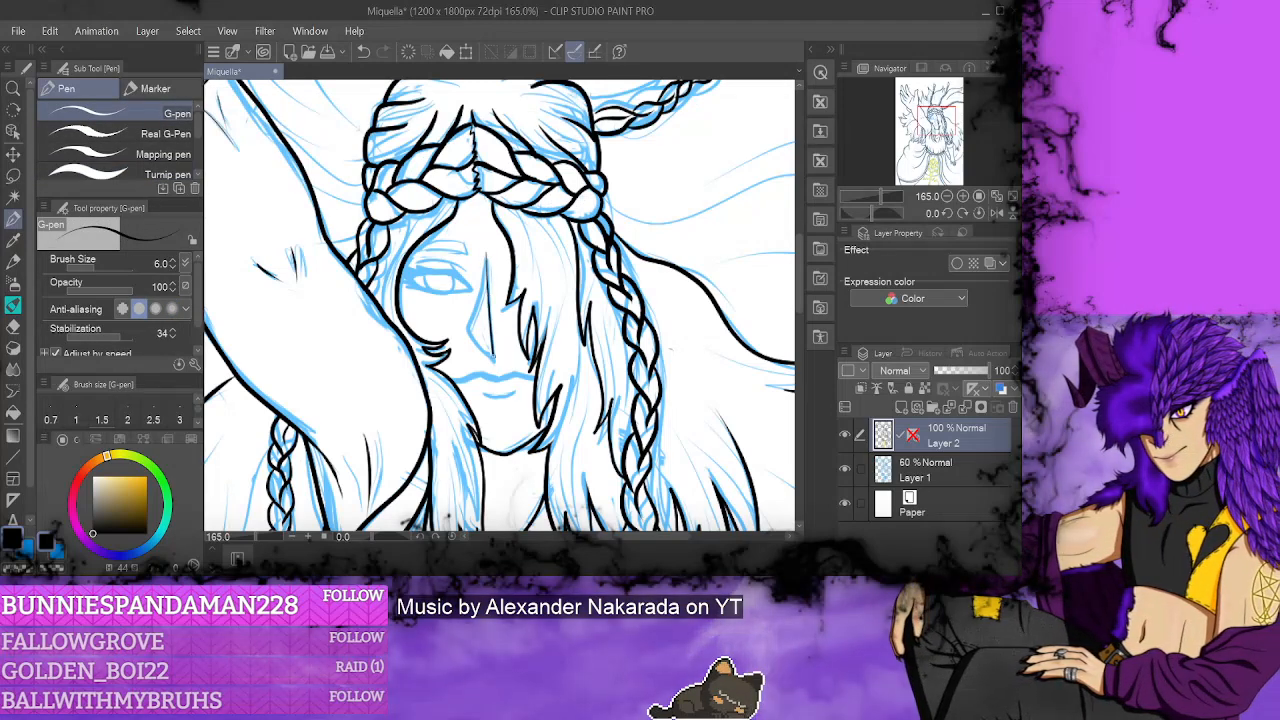
pyautogui.moveTo(484, 256)
pyautogui.mouseDown()
pyautogui.moveTo(469, 327)
pyautogui.moveTo(496, 362)
pyautogui.mouseUp()
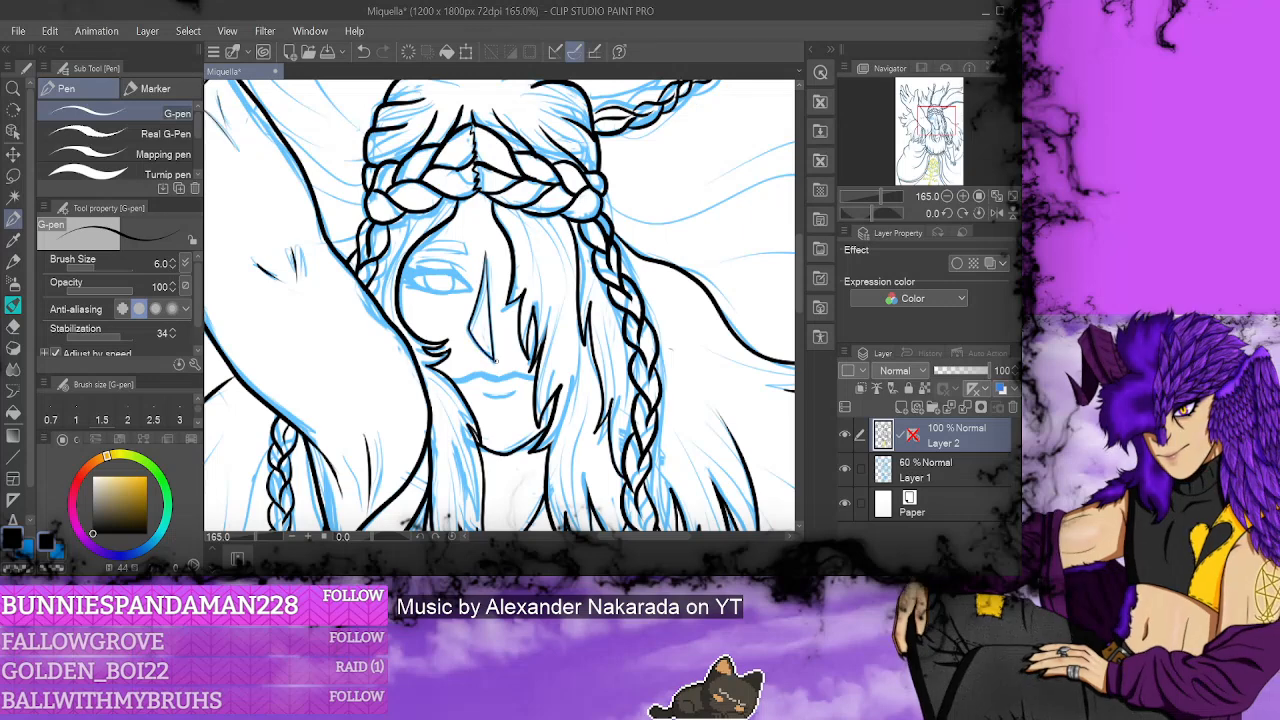
pyautogui.press('e')
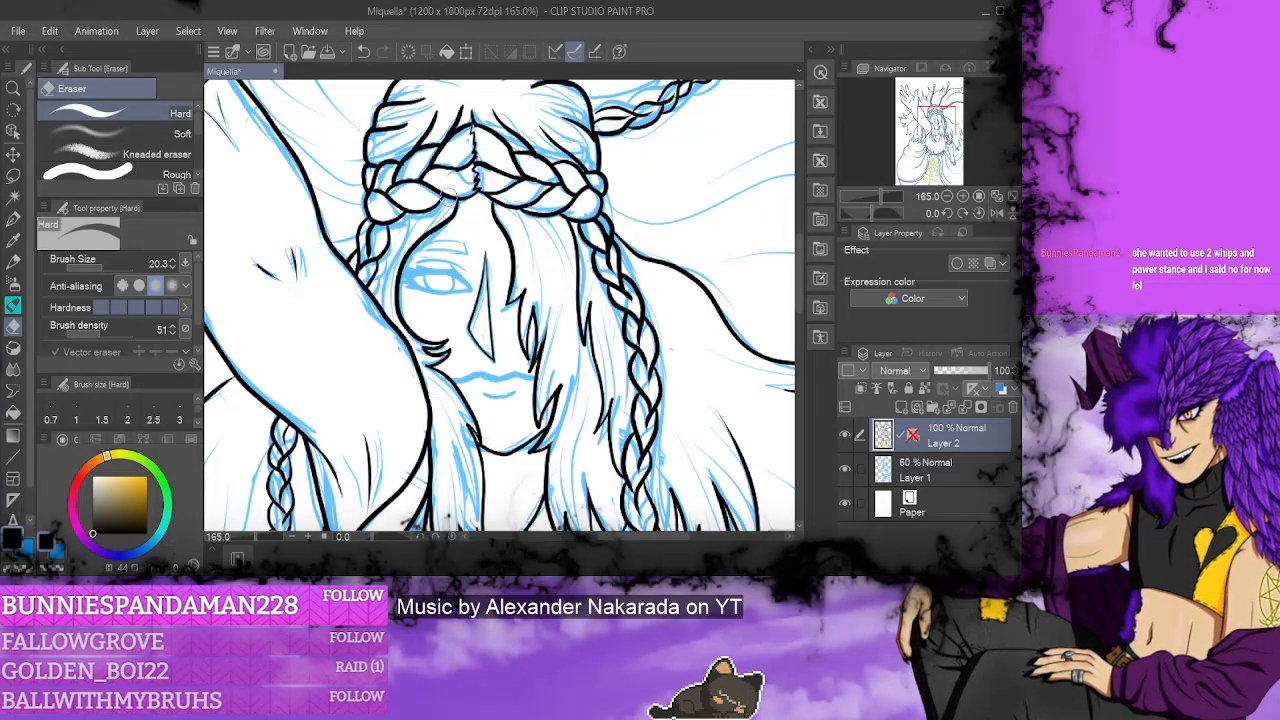
pyautogui.press('p')
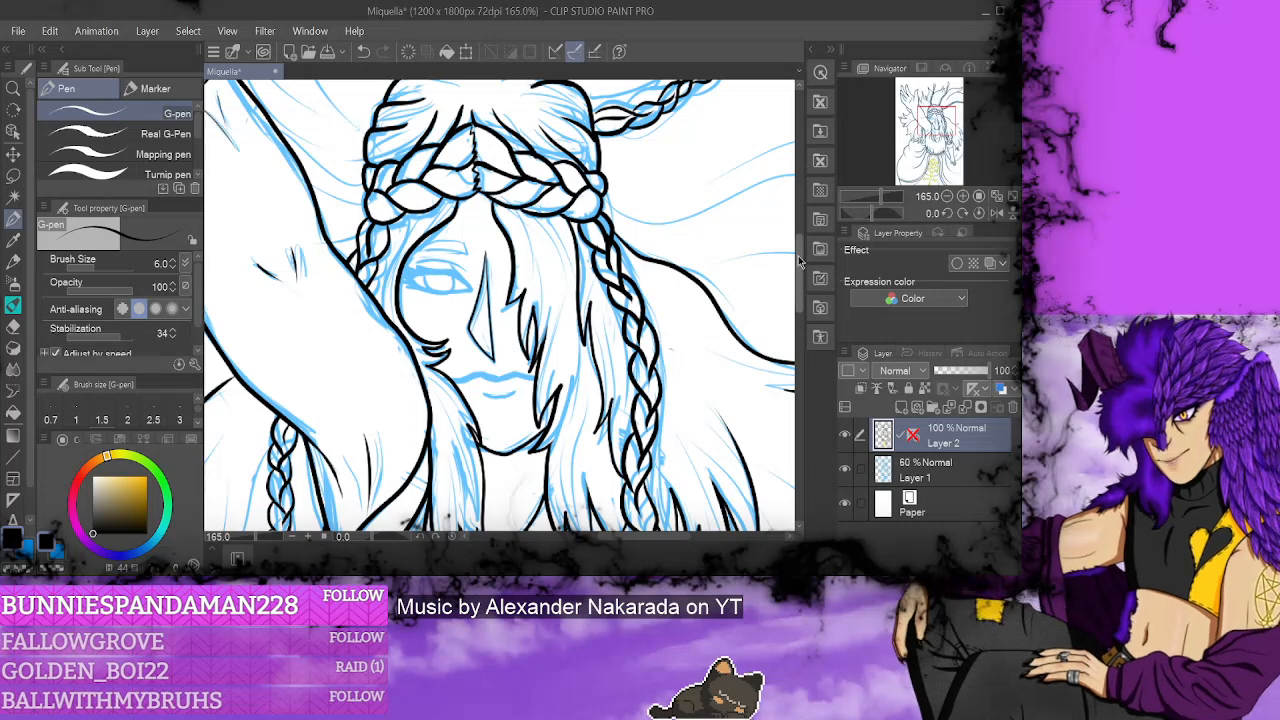
# - Ink the upper lid line of the visible eye with the G-pen, undoing the misplaced strokes
pyautogui.scroll(3, 500, 305)
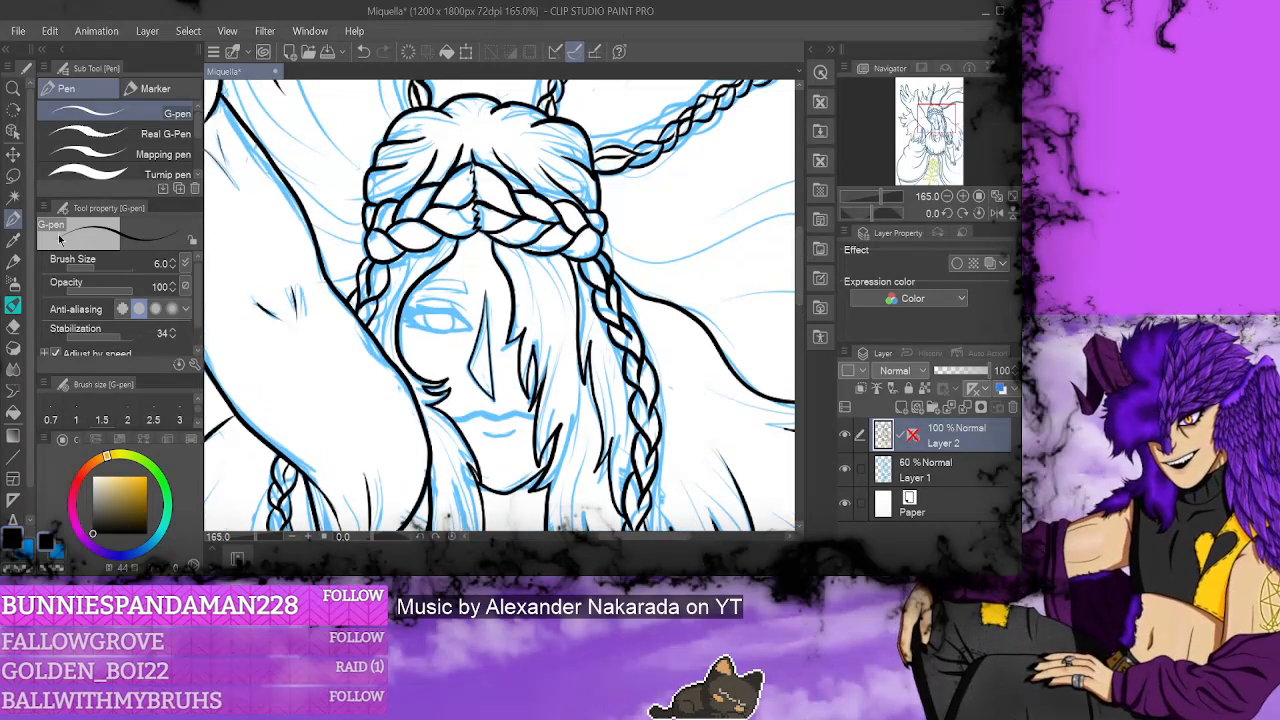
pyautogui.press('e')
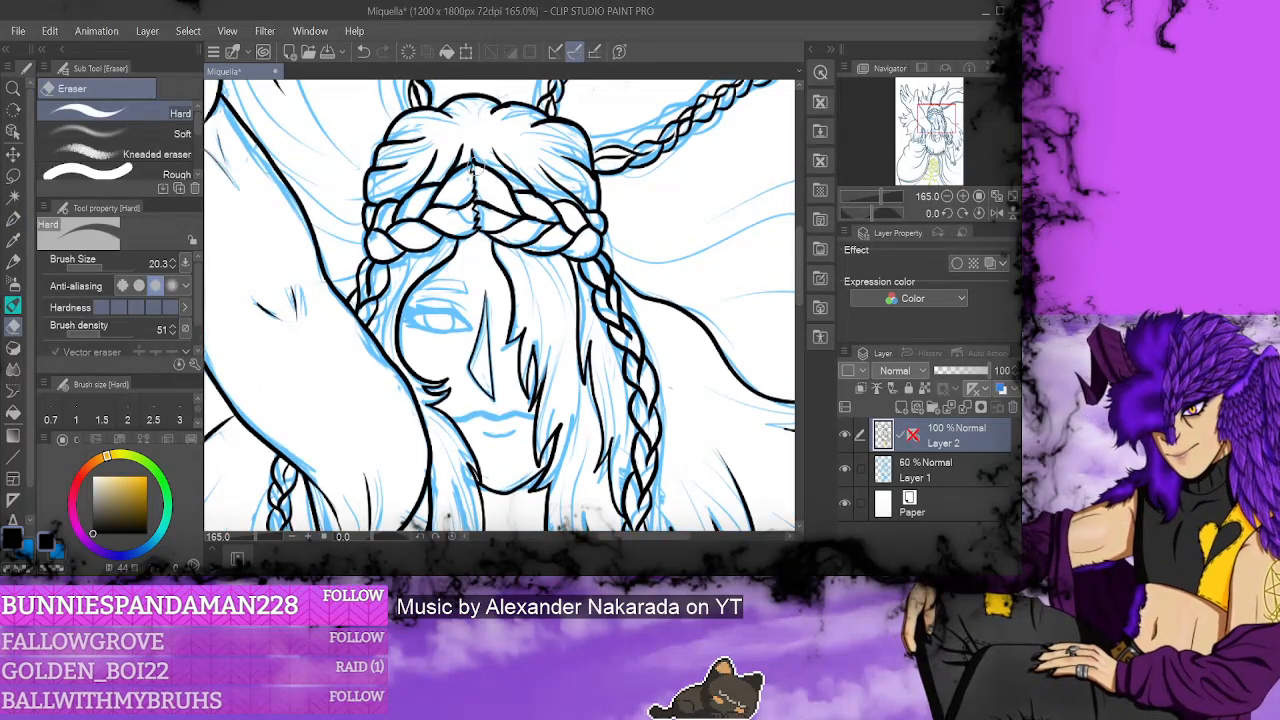
pyautogui.click(13, 218)
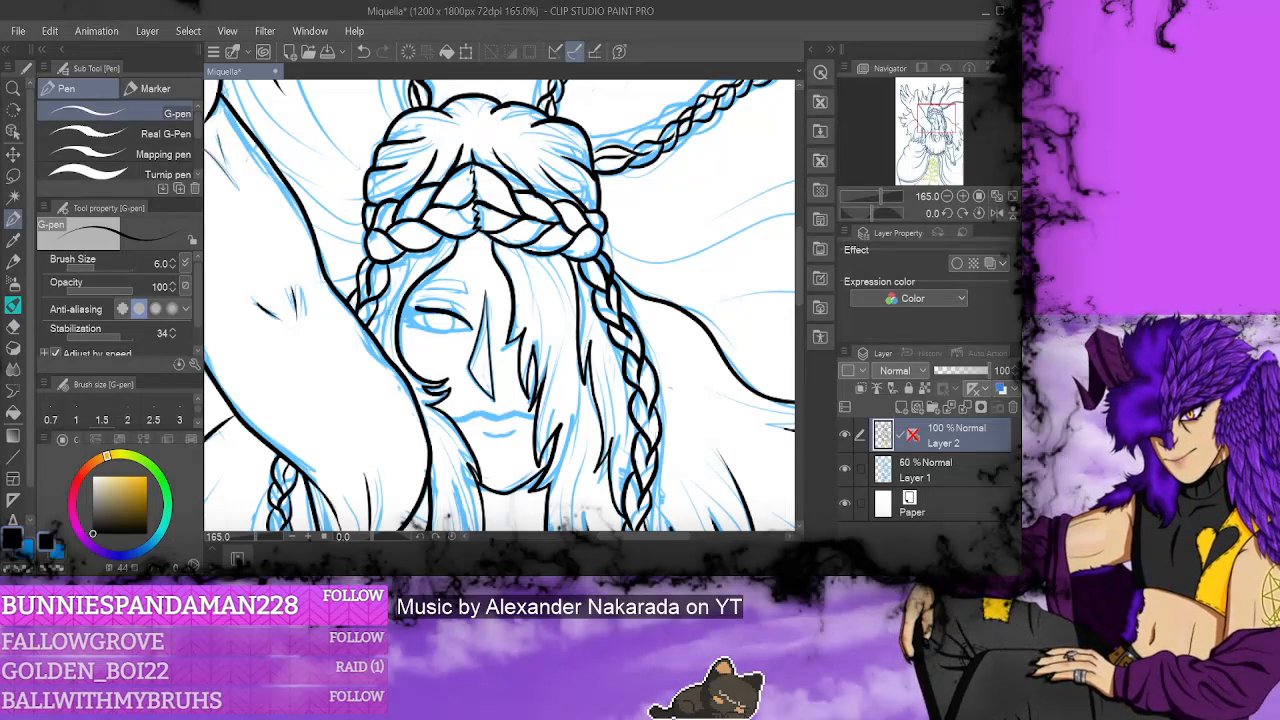
pyautogui.click(363, 51)
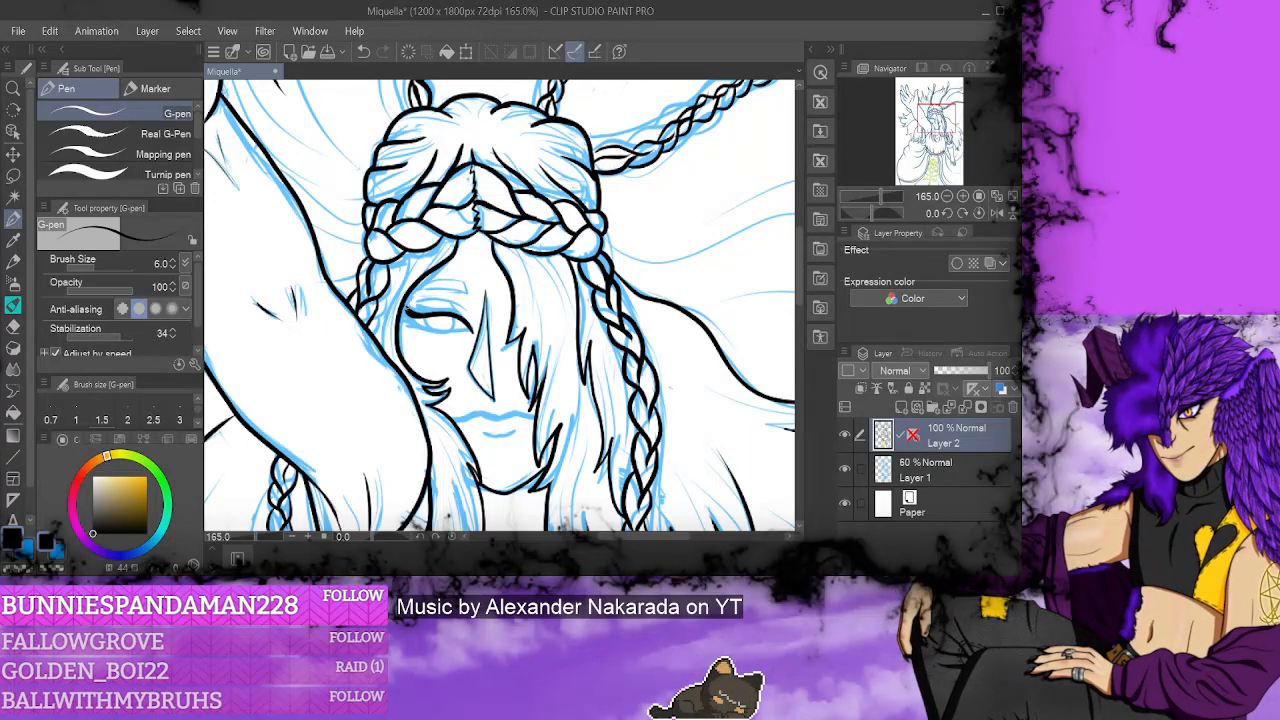
pyautogui.moveTo(413, 316)
pyautogui.mouseDown()
pyautogui.moveTo(427, 305)
pyautogui.moveTo(406, 314)
pyautogui.mouseUp()
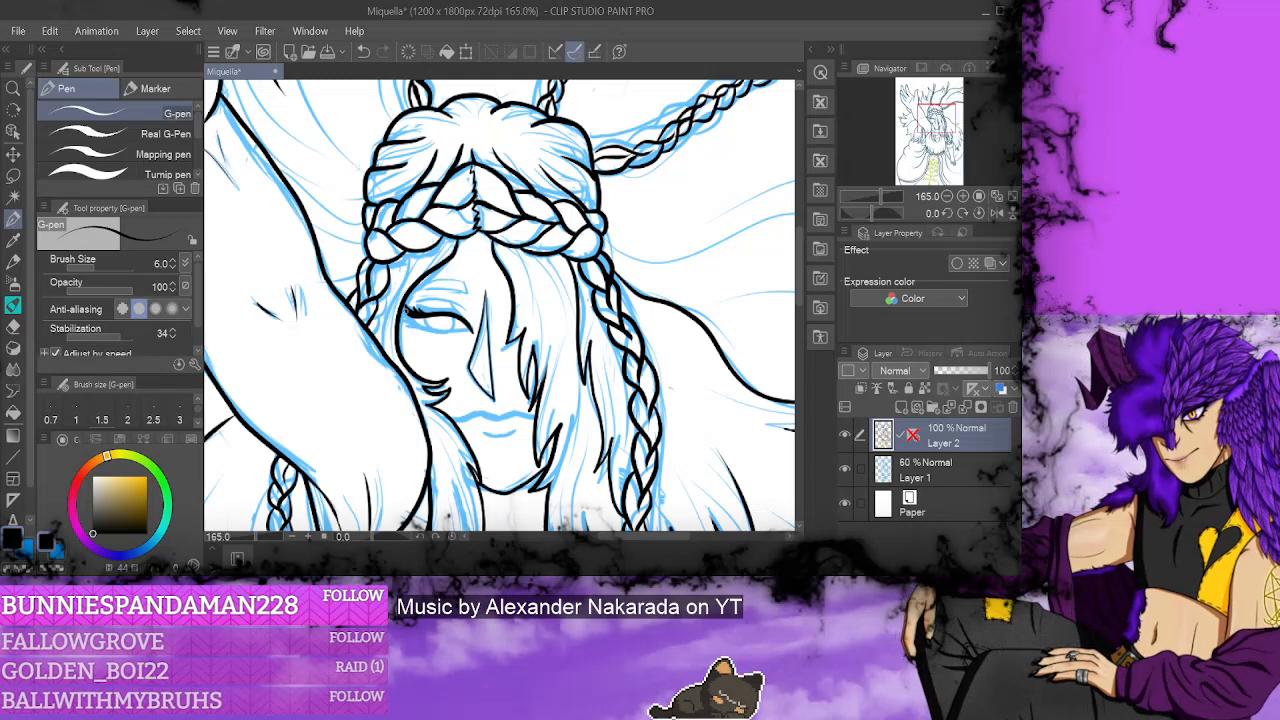
pyautogui.hotkey('ctrl', 'z')
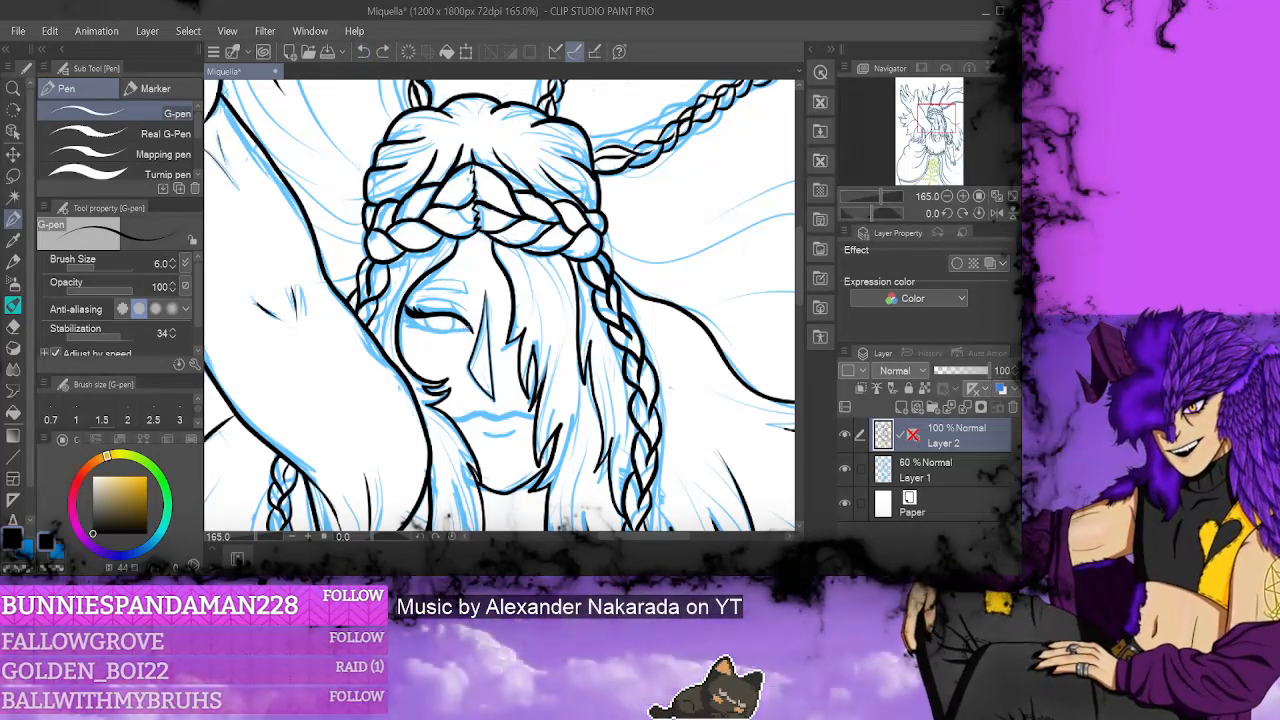
# - Ink the lower lid line from the inner to the outer corner of the eye, undoing and redrawing the first attempt
pyautogui.moveTo(470, 329); pyautogui.dragTo(426, 323)
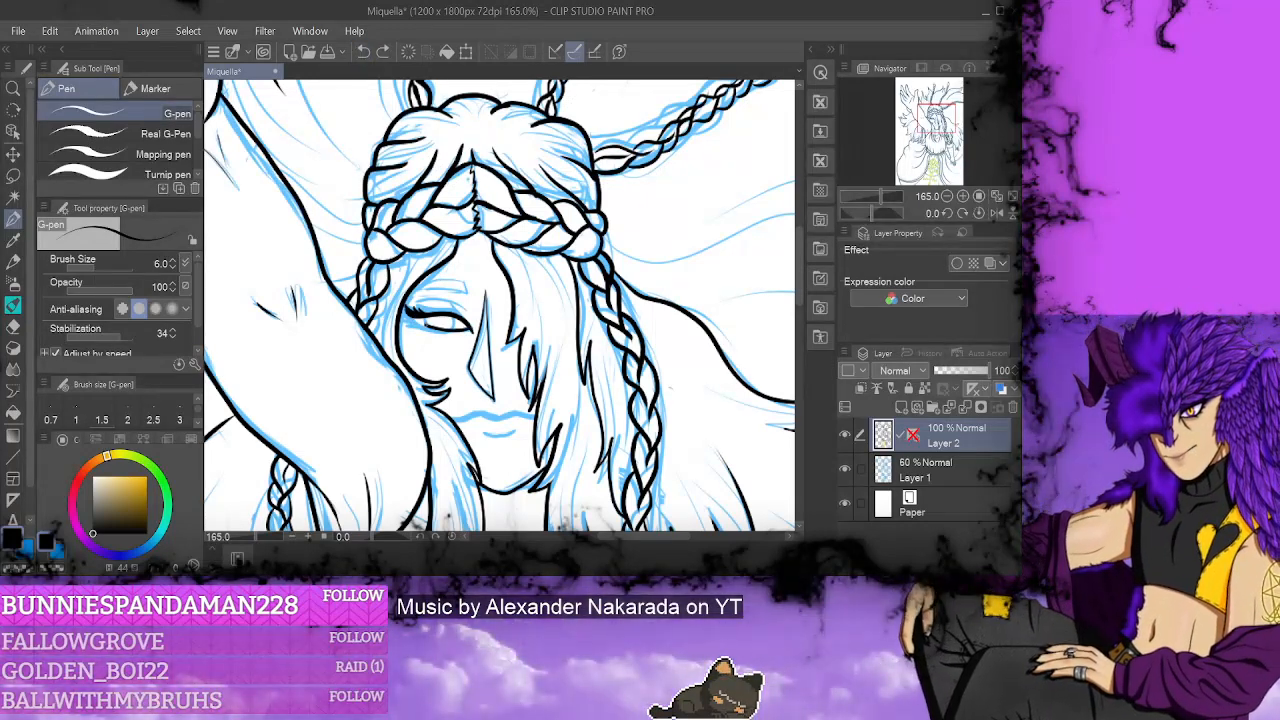
pyautogui.click(363, 52)
pyautogui.moveTo(470, 330); pyautogui.dragTo(411, 318)
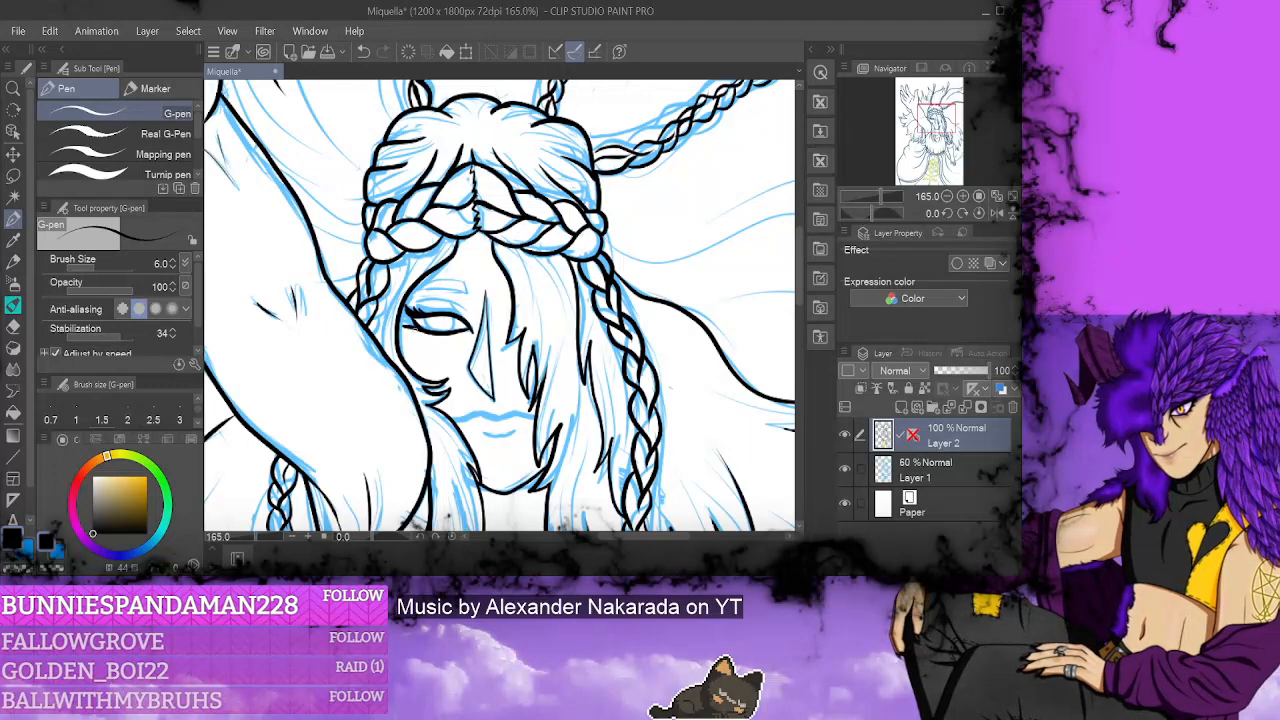
# - Ink thick eyelashes at the outer corner of the eye, undoing the unwanted strokes along the upper lid
pyautogui.moveTo(402, 317); pyautogui.dragTo(412, 321)
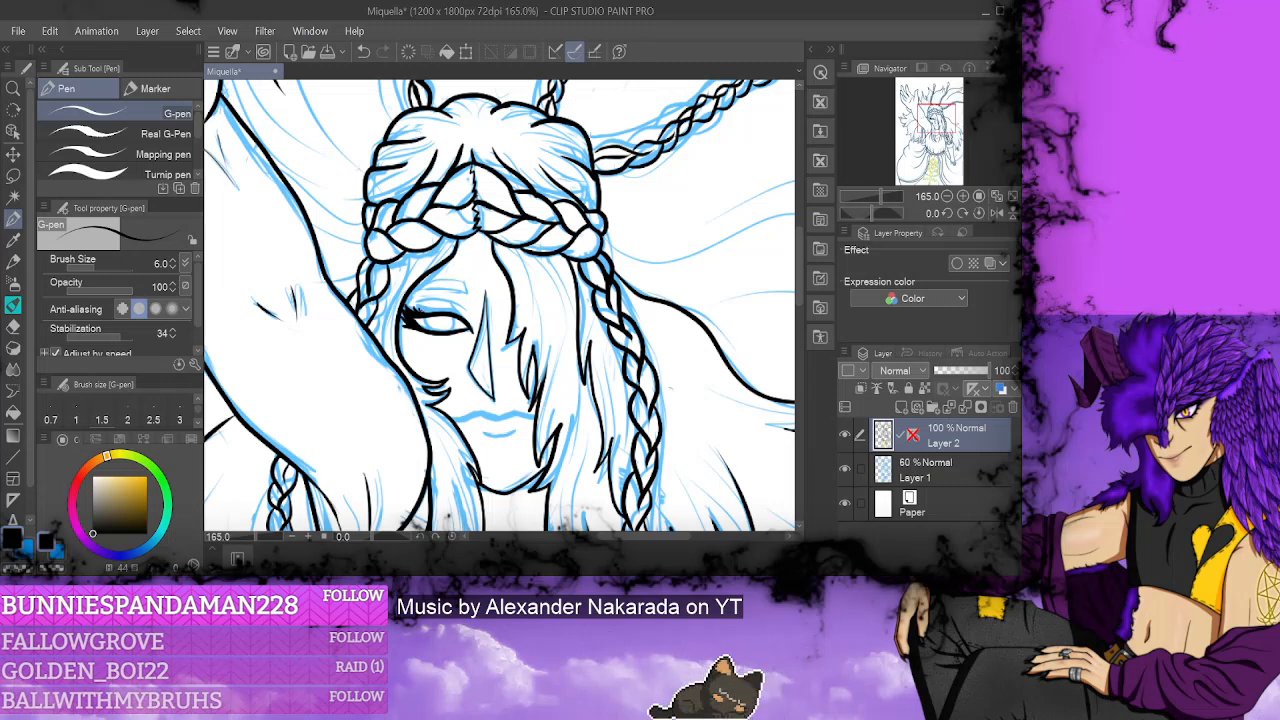
pyautogui.moveTo(418, 310)
pyautogui.mouseDown()
pyautogui.moveTo(462, 320)
pyautogui.moveTo(430, 309)
pyautogui.mouseUp()
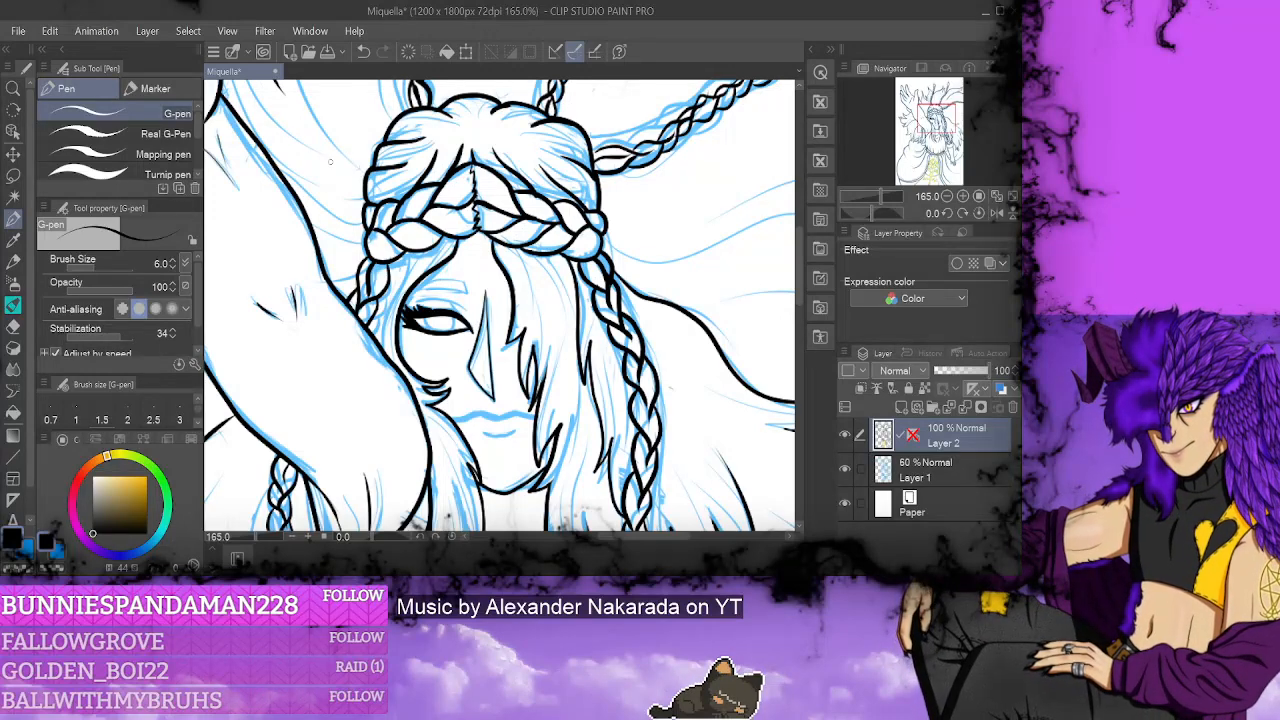
pyautogui.click(363, 51)
pyautogui.click(363, 51)
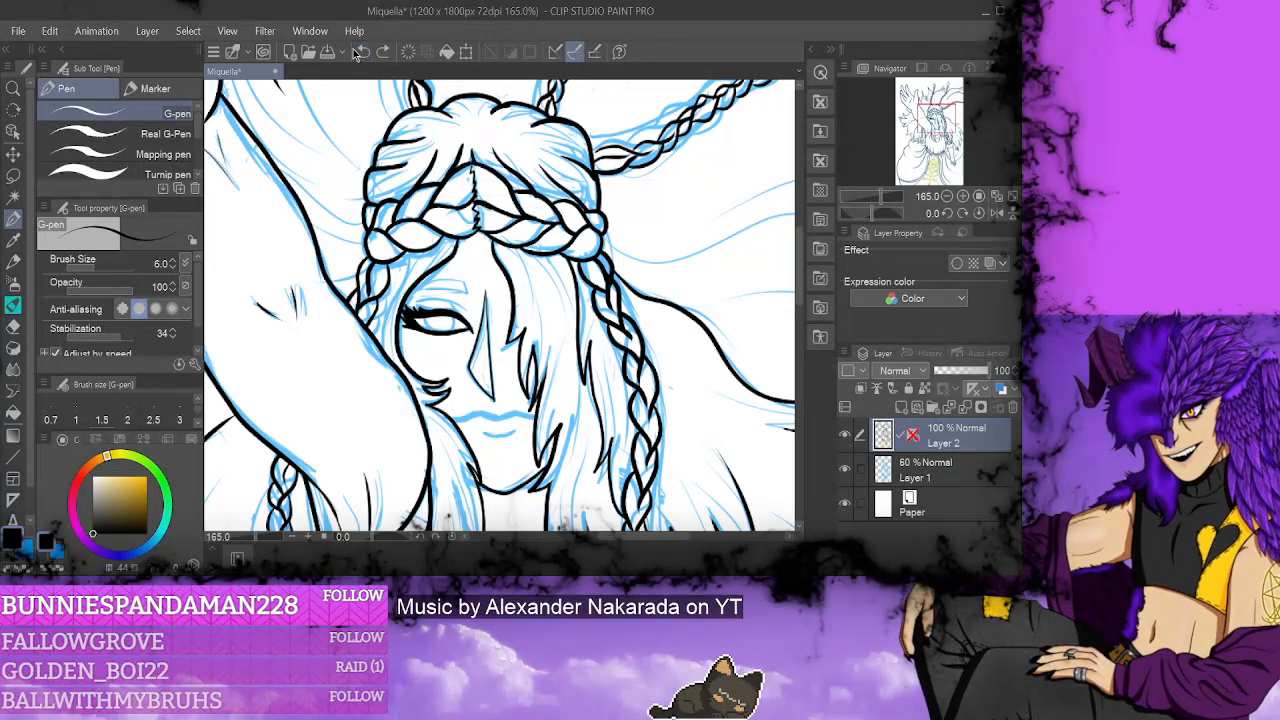
pyautogui.click(363, 51)
pyautogui.click(363, 51)
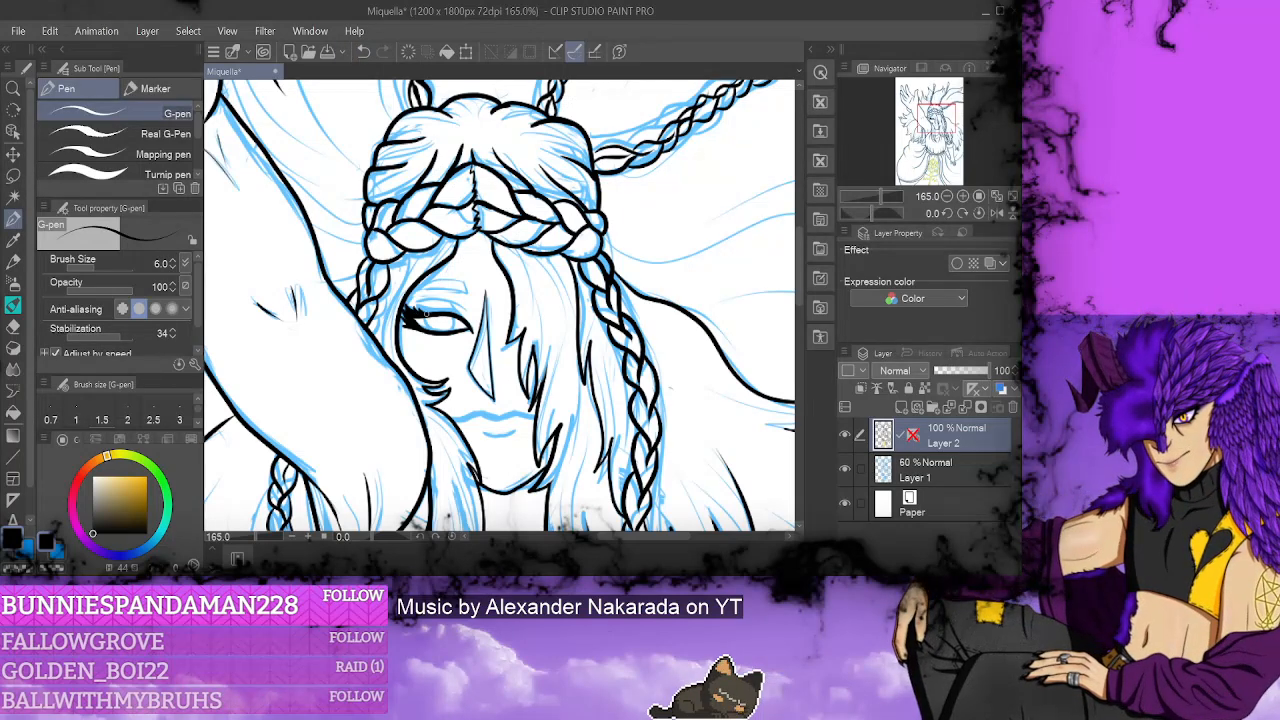
# - Undo the upper eyelid strokes on the visible eye and redraw the lid line from the inner corner to the outer lashes
pyautogui.moveTo(450, 310); pyautogui.dragTo(468, 324)
pyautogui.click(363, 51)
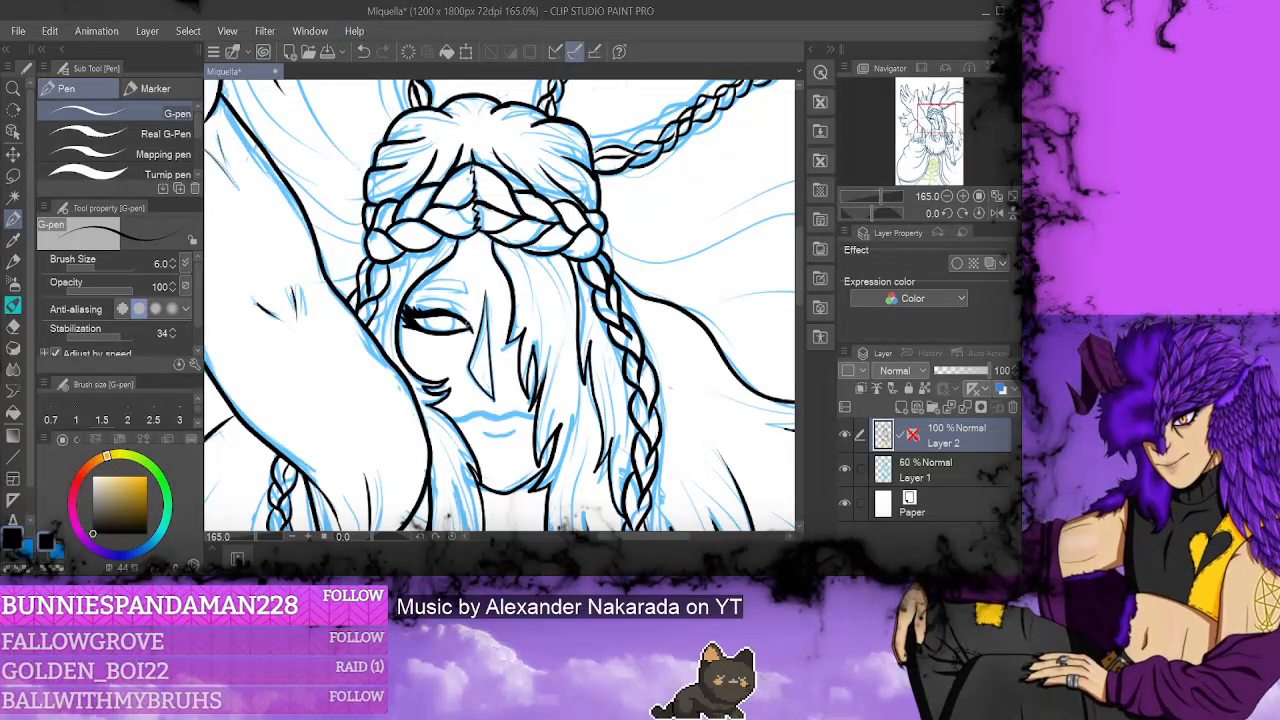
pyautogui.click(362, 54)
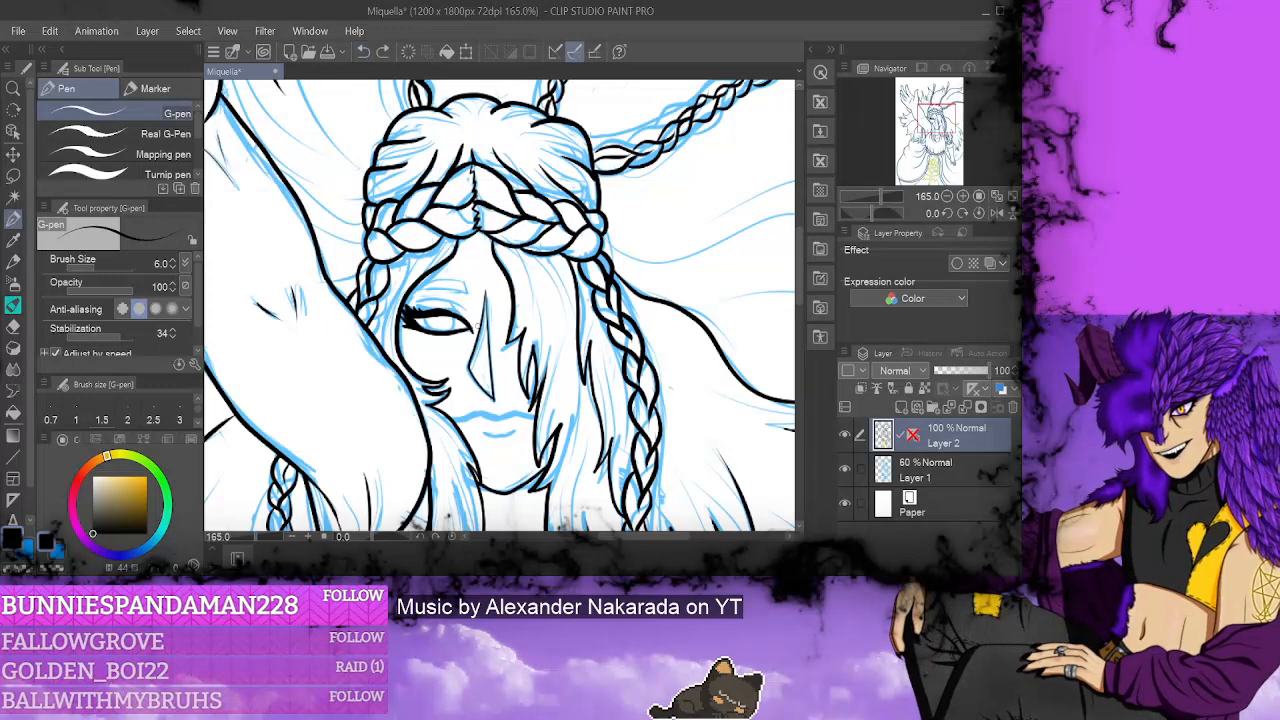
pyautogui.click(382, 51)
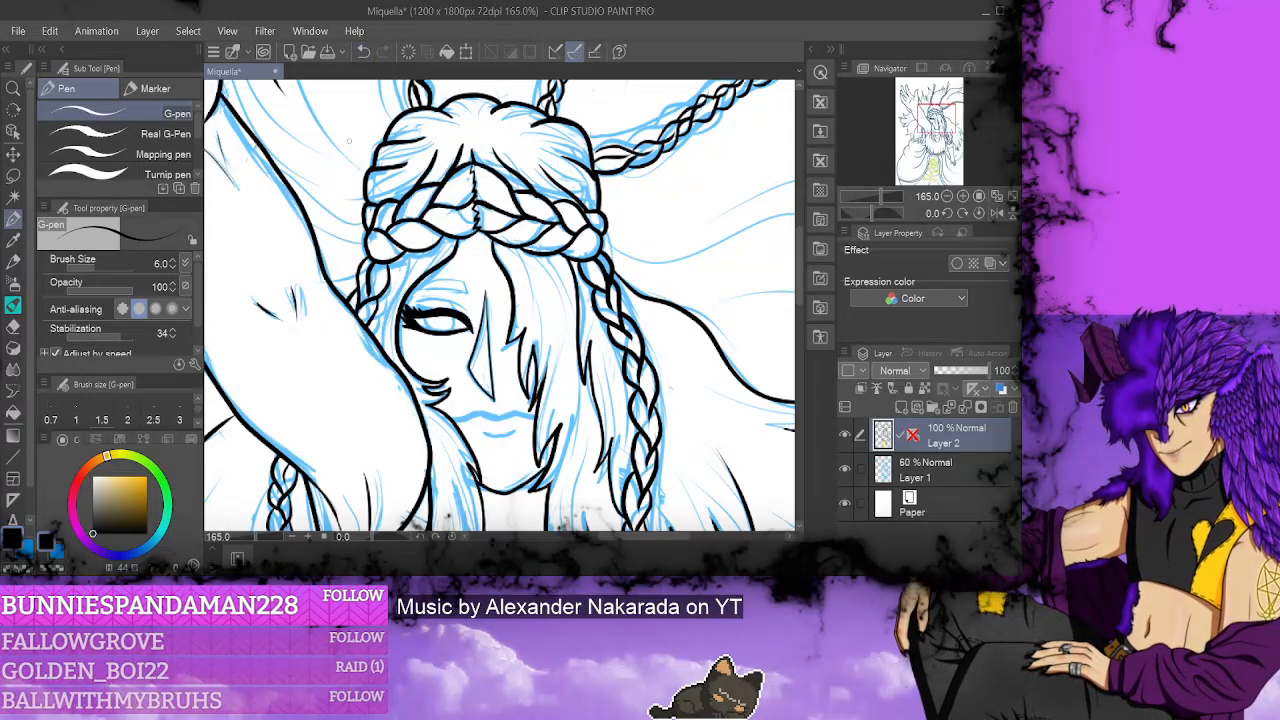
pyautogui.click(362, 51)
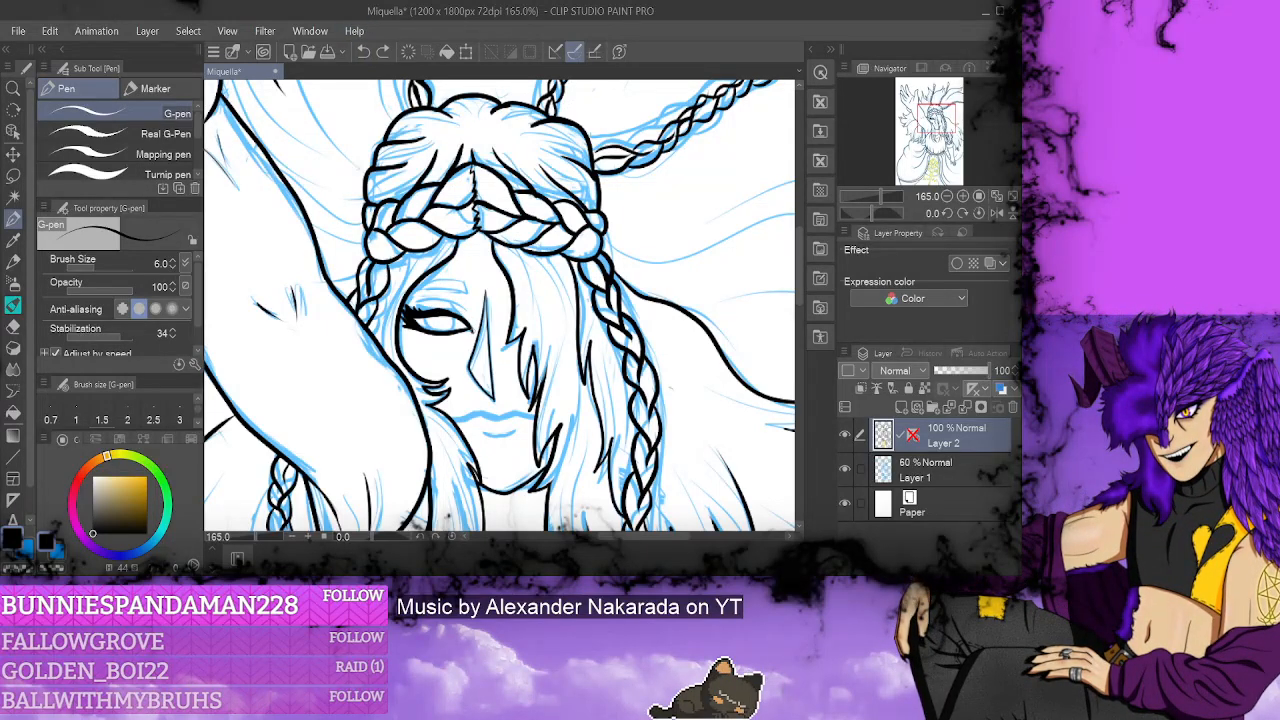
pyautogui.moveTo(471, 326); pyautogui.dragTo(447, 314)
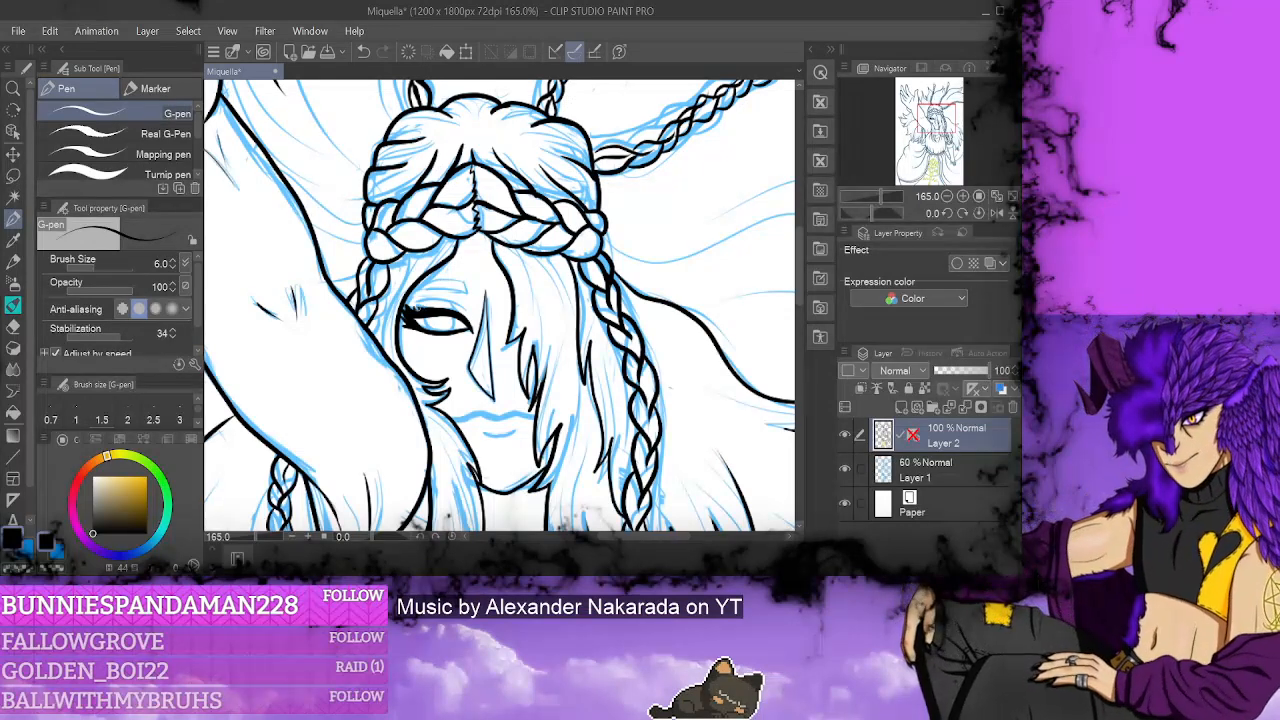
pyautogui.moveTo(428, 316); pyautogui.dragTo(410, 318)
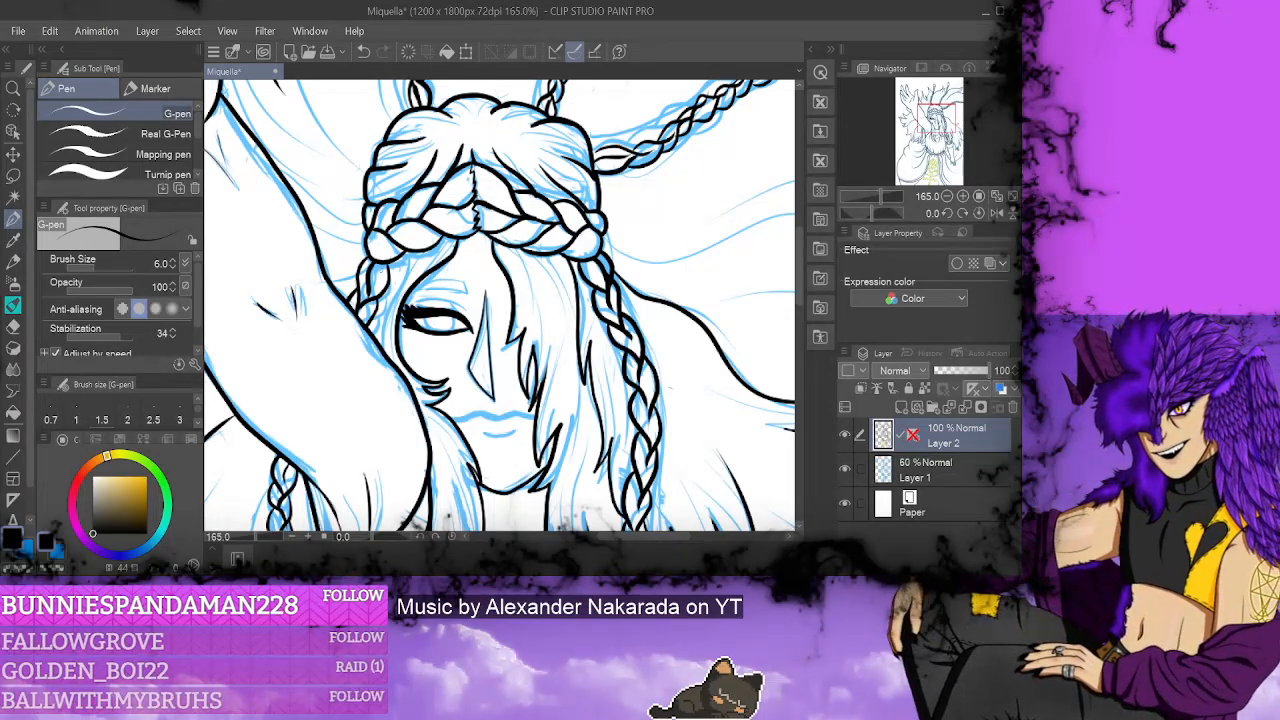
pyautogui.press('e')
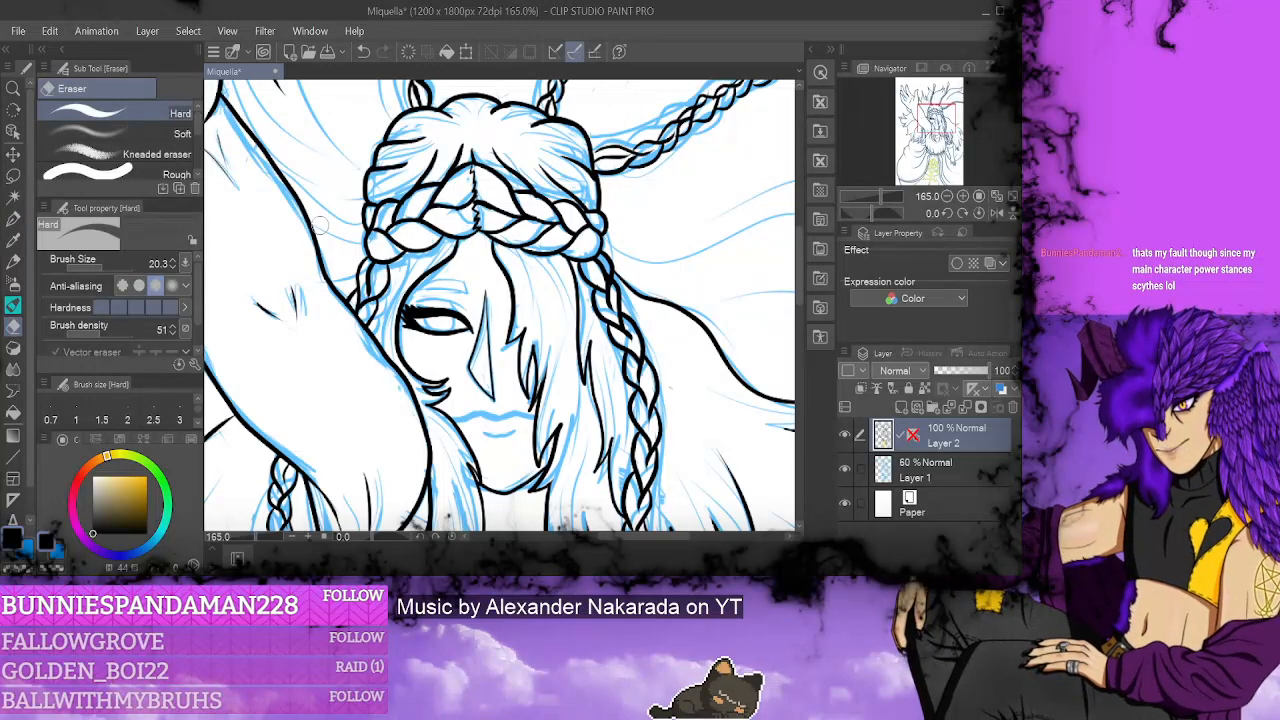
pyautogui.moveTo(406, 306); pyautogui.dragTo(413, 318)
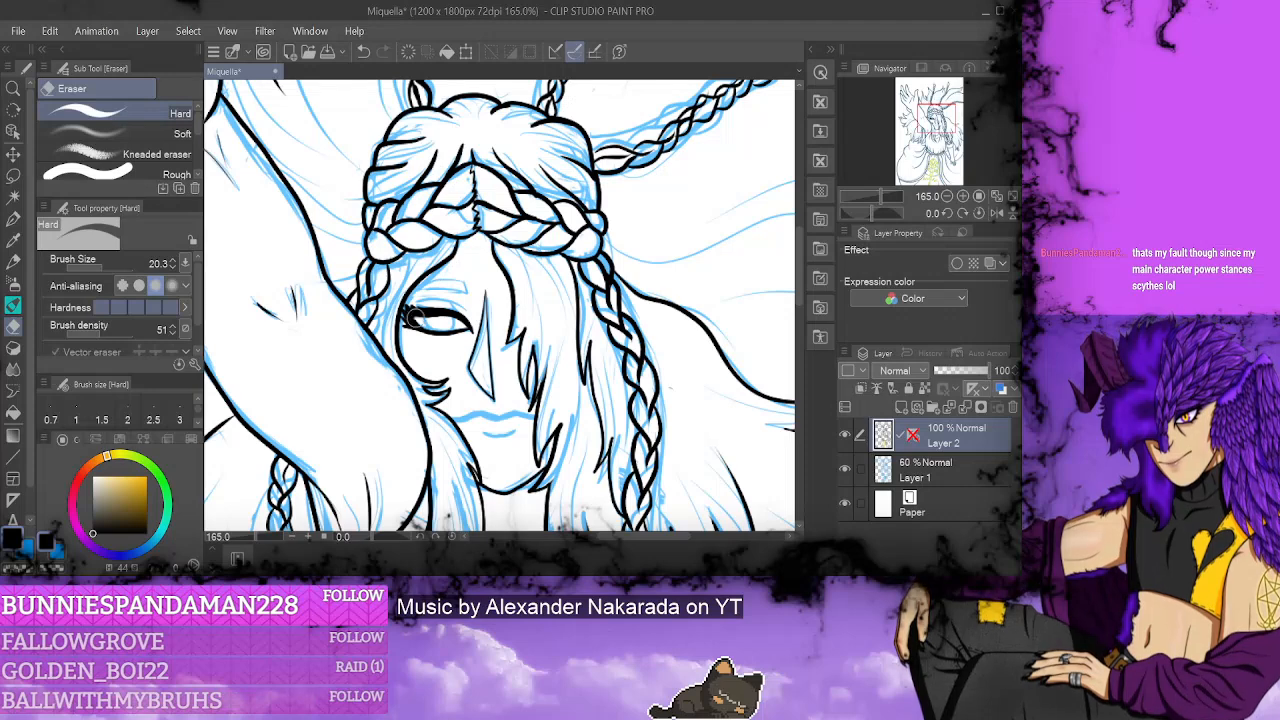
pyautogui.hotkey('ctrl', 'z')
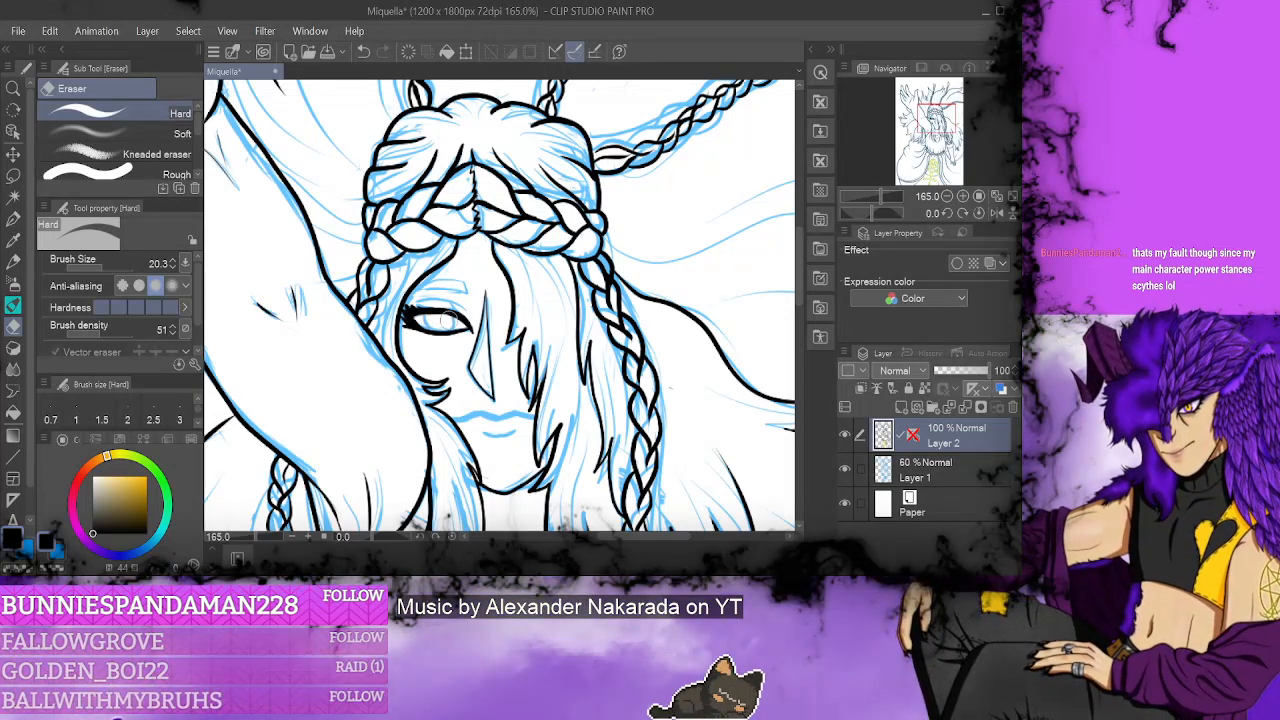
pyautogui.click(364, 52)
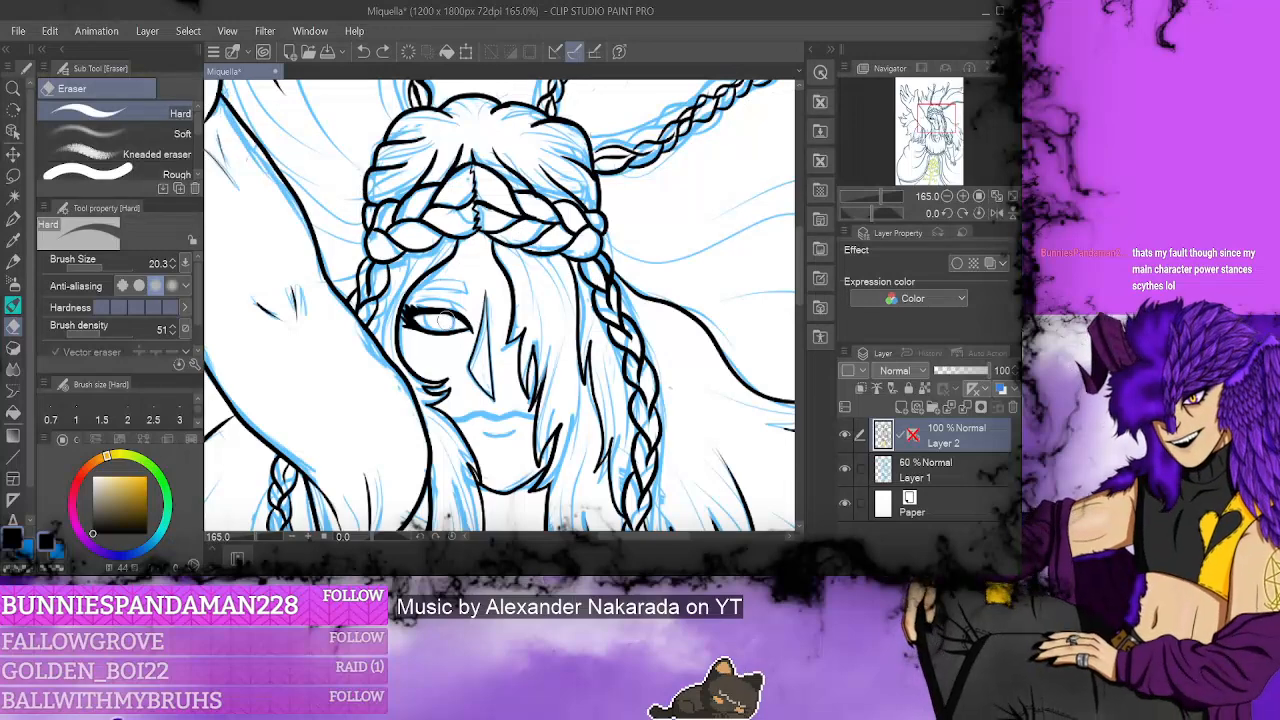
# - Erase the lashes at the visible eye's outer corner and redraw them with the G-pen, undoing unsatisfactory strokes
pyautogui.moveTo(454, 323); pyautogui.dragTo(443, 318)
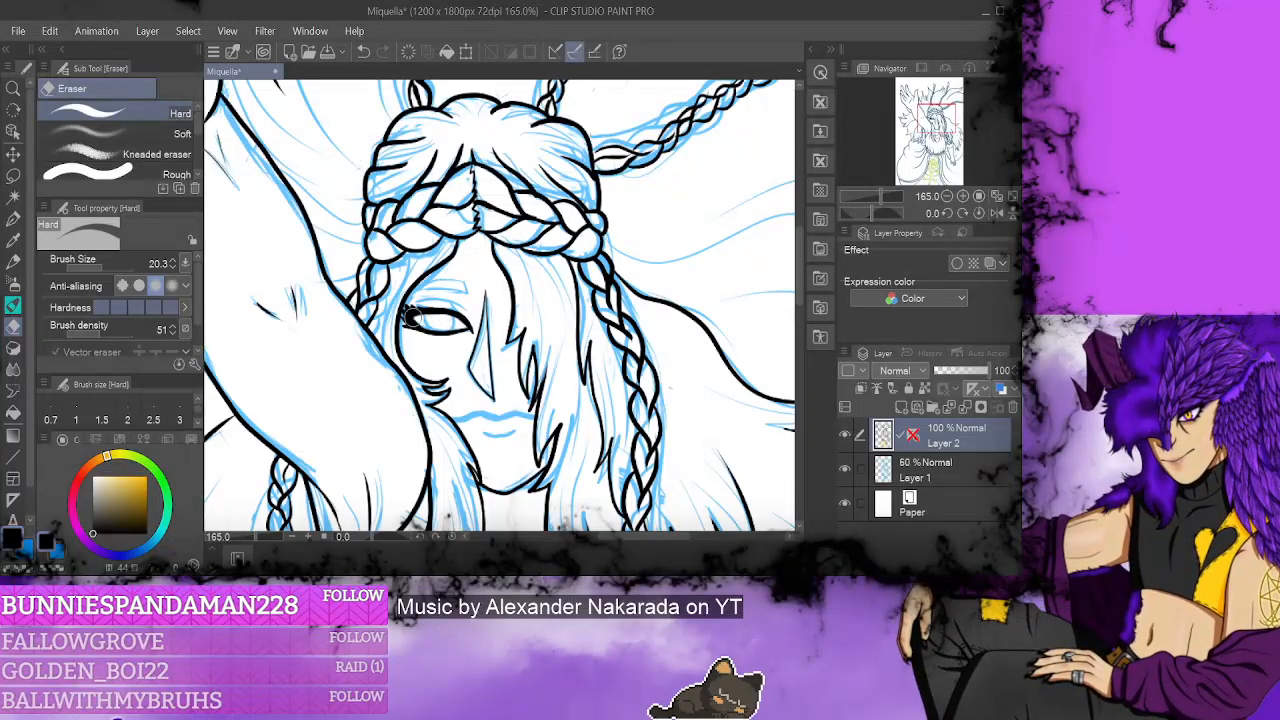
pyautogui.press('p')
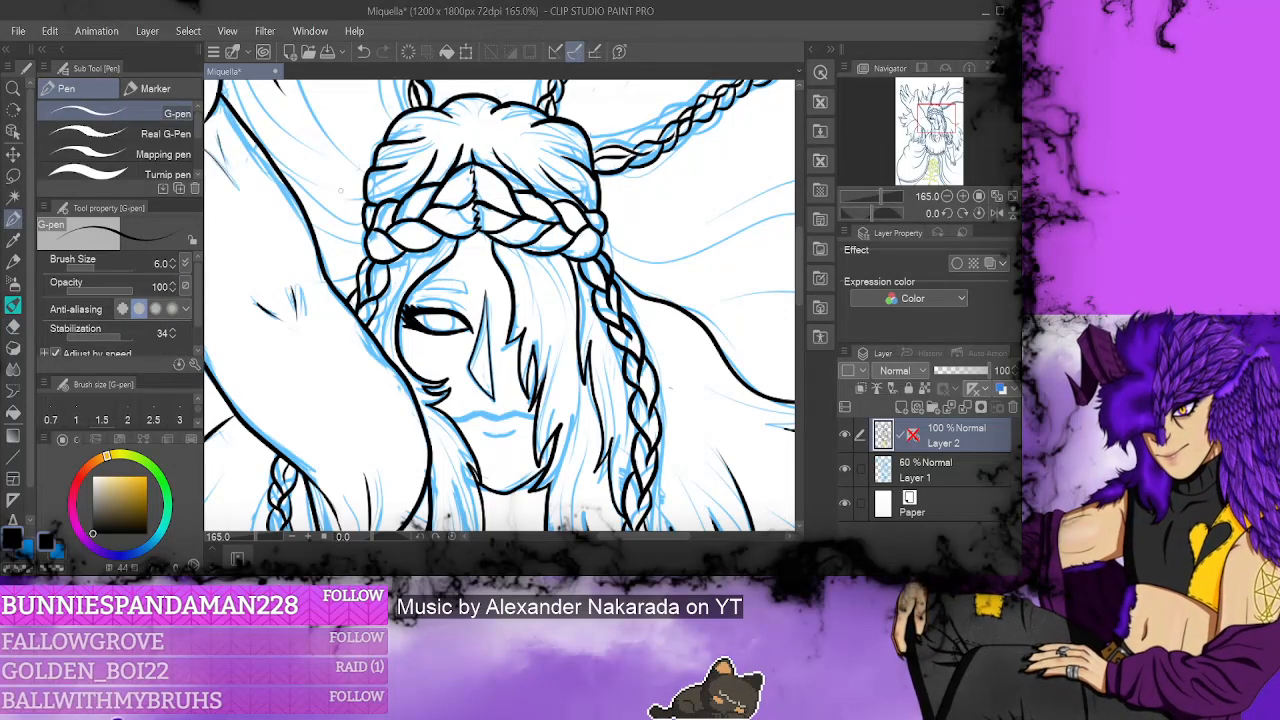
pyautogui.press('e')
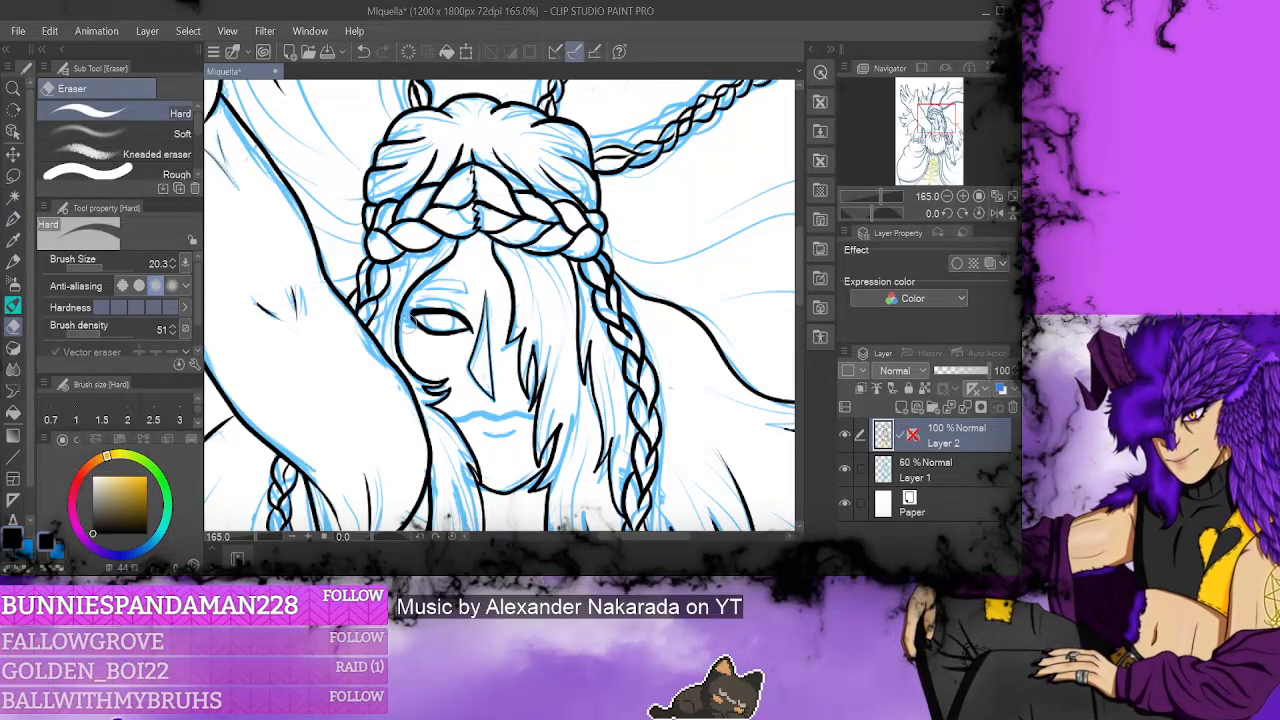
pyautogui.press('p')
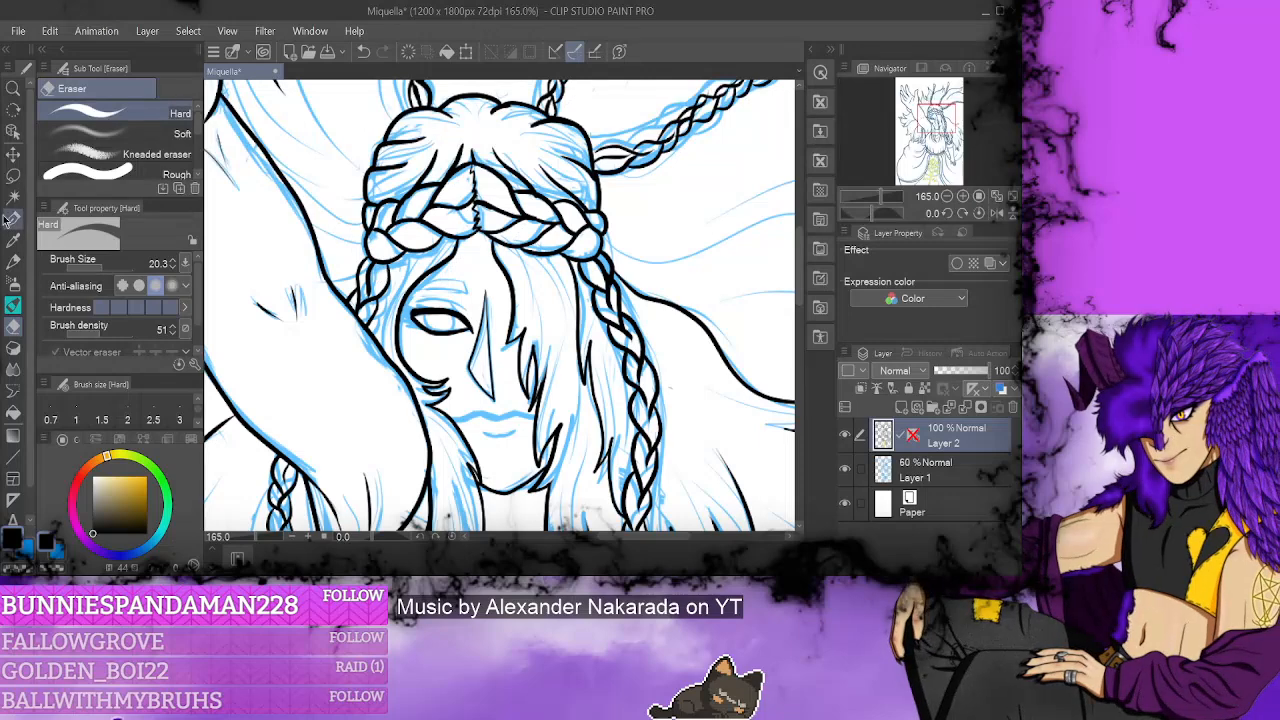
pyautogui.moveTo(430, 335); pyautogui.dragTo(405, 323)
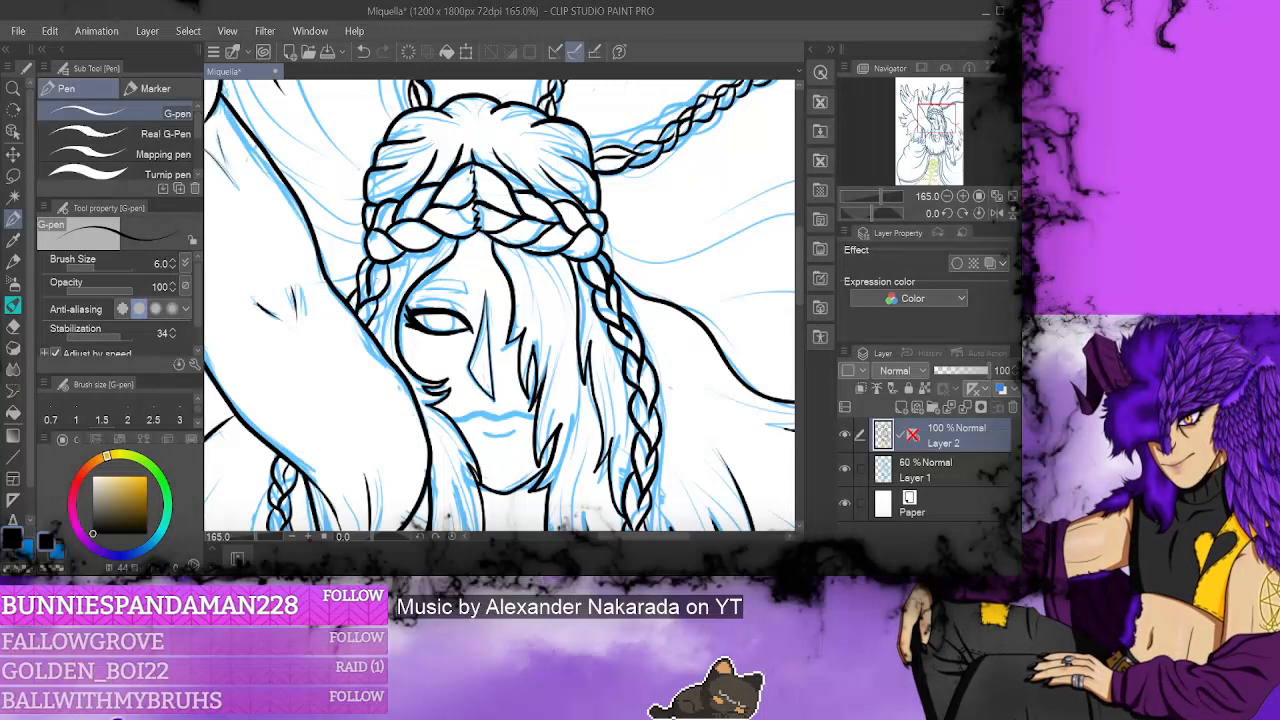
pyautogui.click(363, 51)
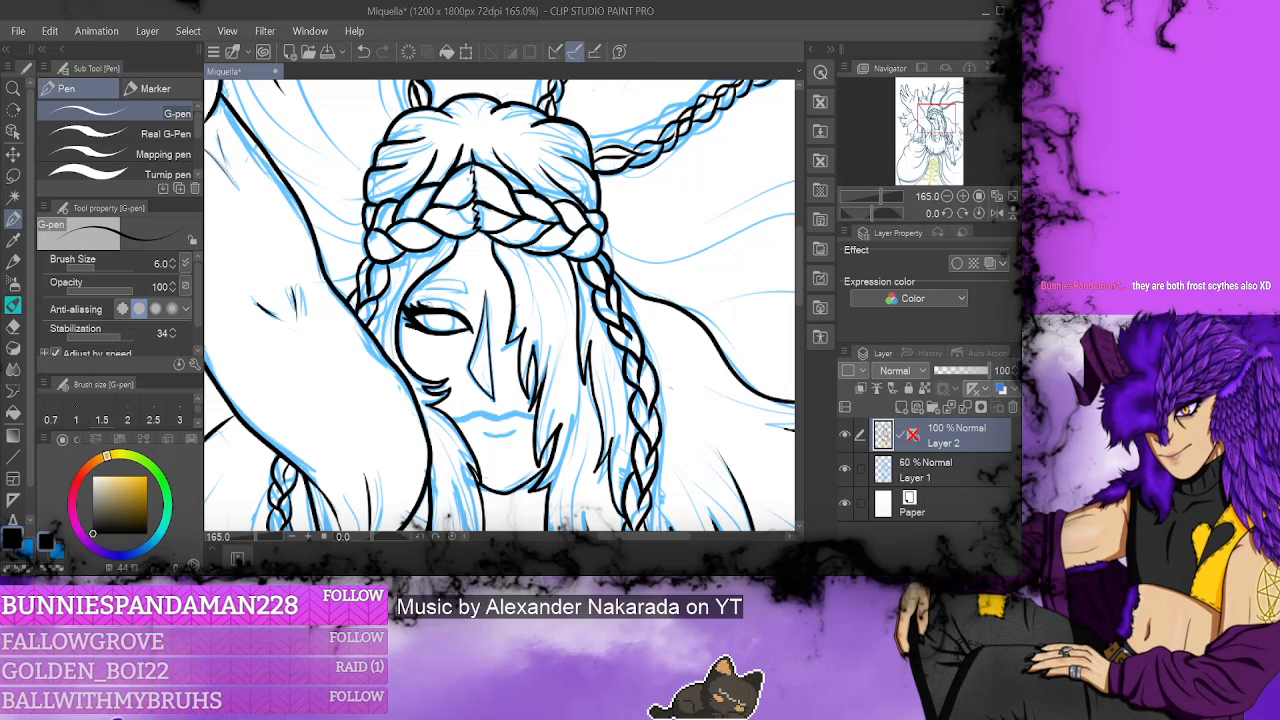
pyautogui.click(363, 51)
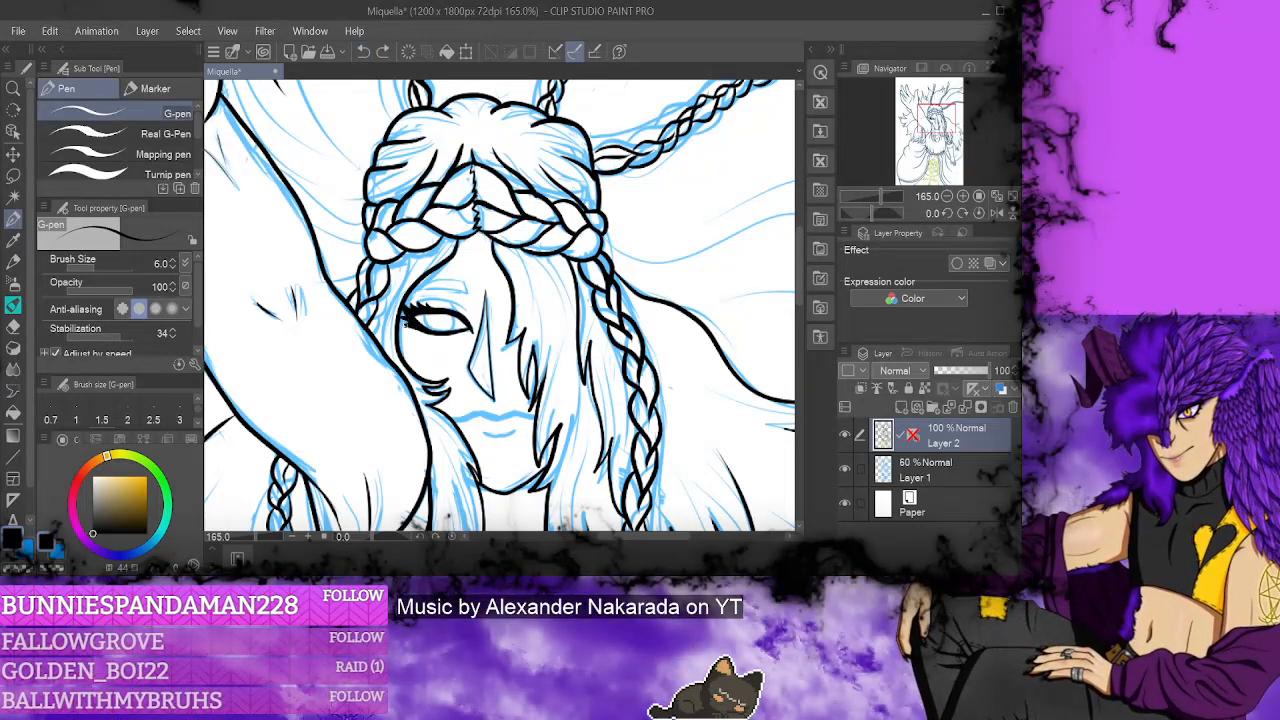
pyautogui.click(13, 326)
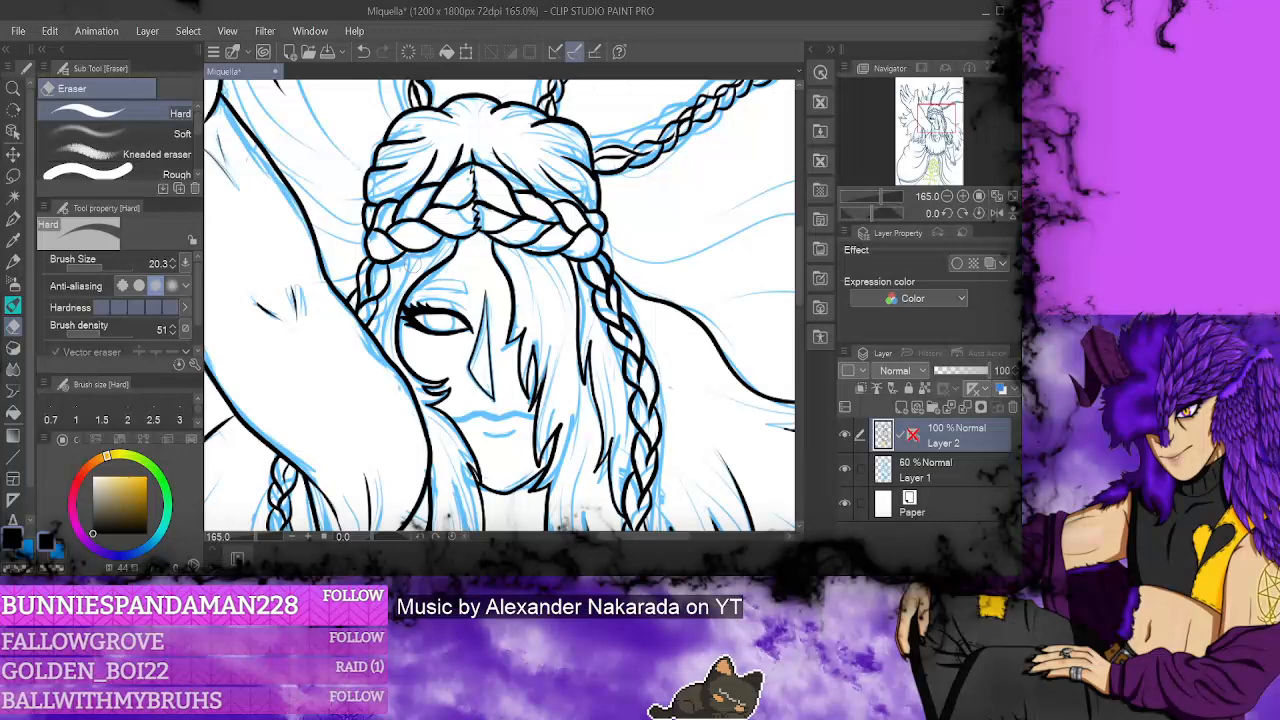
pyautogui.click(13, 218)
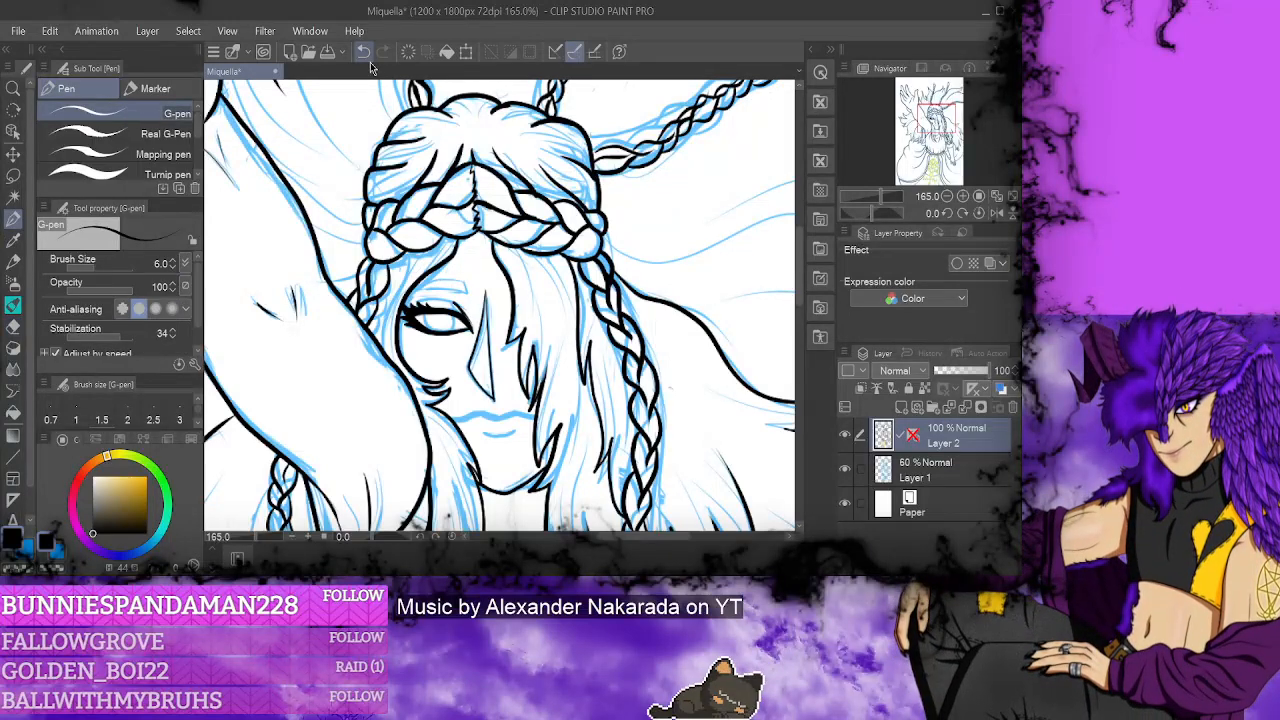
pyautogui.hotkey('ctrl', 'z')
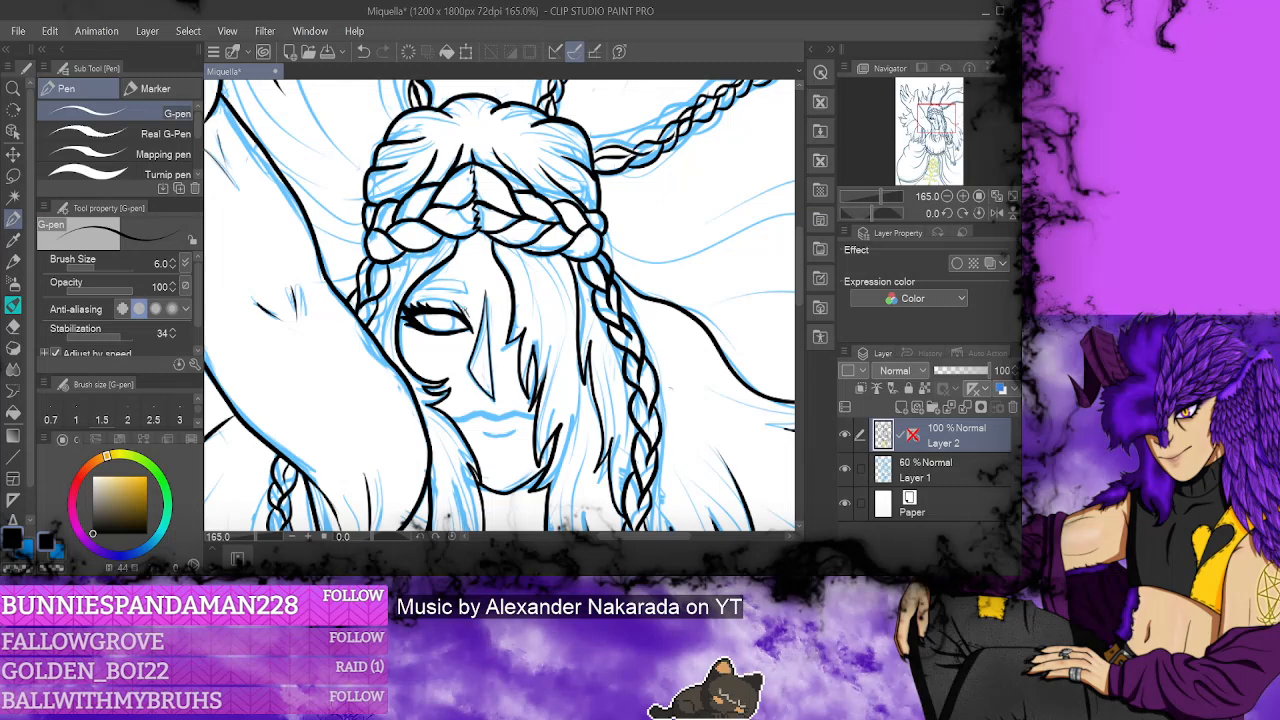
# - Ink the eyelid crease above the visible eye's upper lashes, undoing any stray stroke
pyautogui.moveTo(438, 297); pyautogui.dragTo(467, 310)
pyautogui.moveTo(417, 301)
pyautogui.mouseDown()
pyautogui.moveTo(443, 295)
pyautogui.moveTo(468, 312)
pyautogui.moveTo(433, 297)
pyautogui.mouseUp()
pyautogui.click(363, 51)
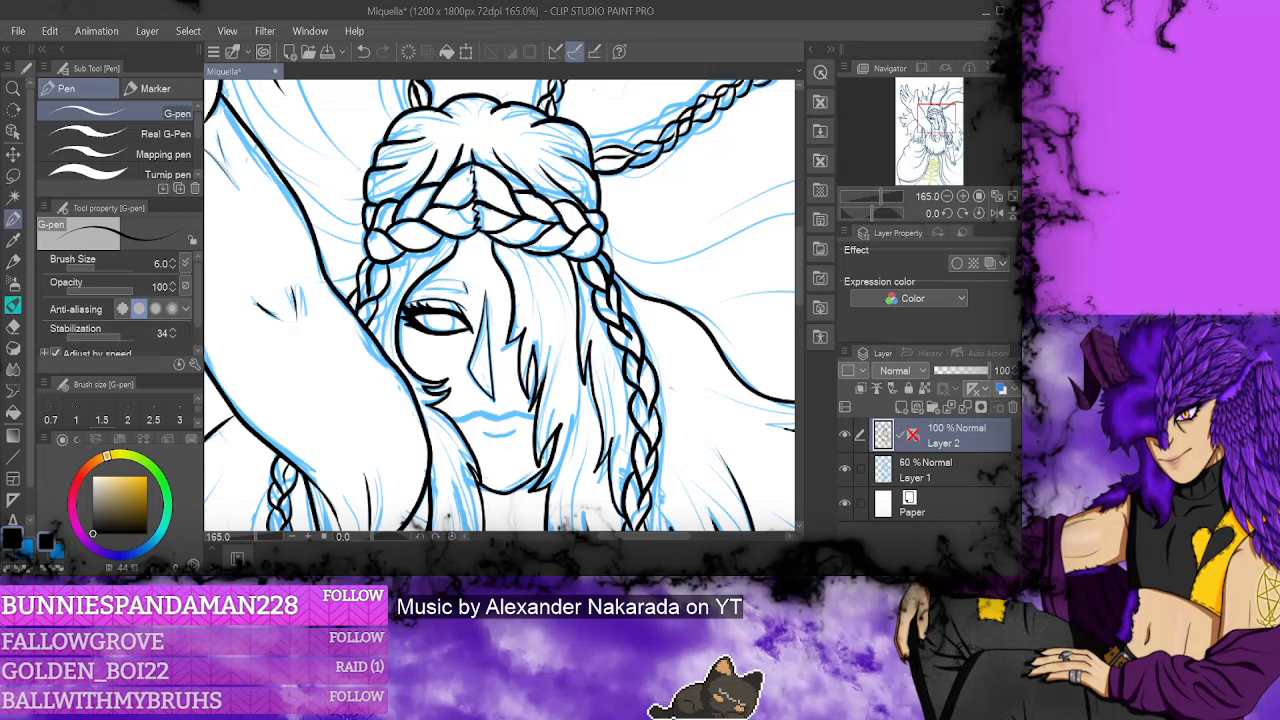
# - Ink the eyebrow and the remaining facial details, including the iris and lips, rotating the canvas for the strokes as needed
pyautogui.moveTo(456, 290)
pyautogui.mouseDown()
pyautogui.moveTo(407, 293)
pyautogui.moveTo(421, 287)
pyautogui.mouseUp()
pyautogui.hotkey('ctrl', 'z')
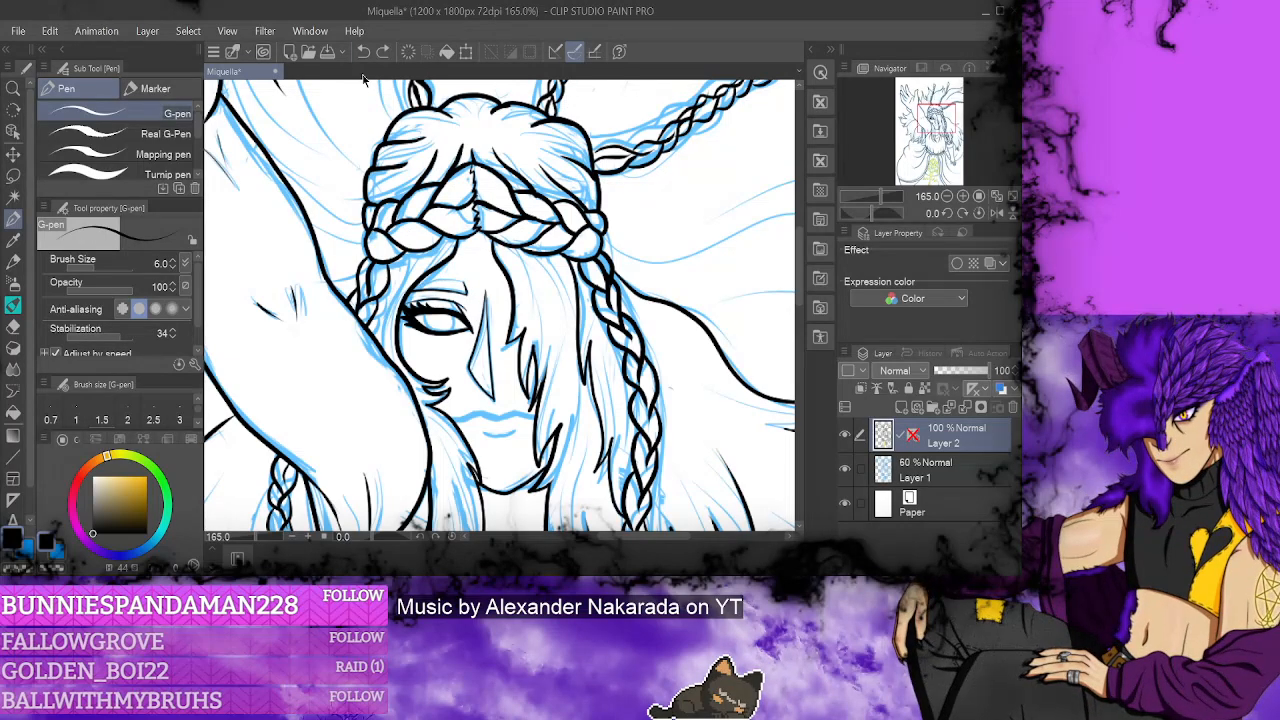
pyautogui.moveTo(407, 230); pyautogui.dragTo(490, 352)
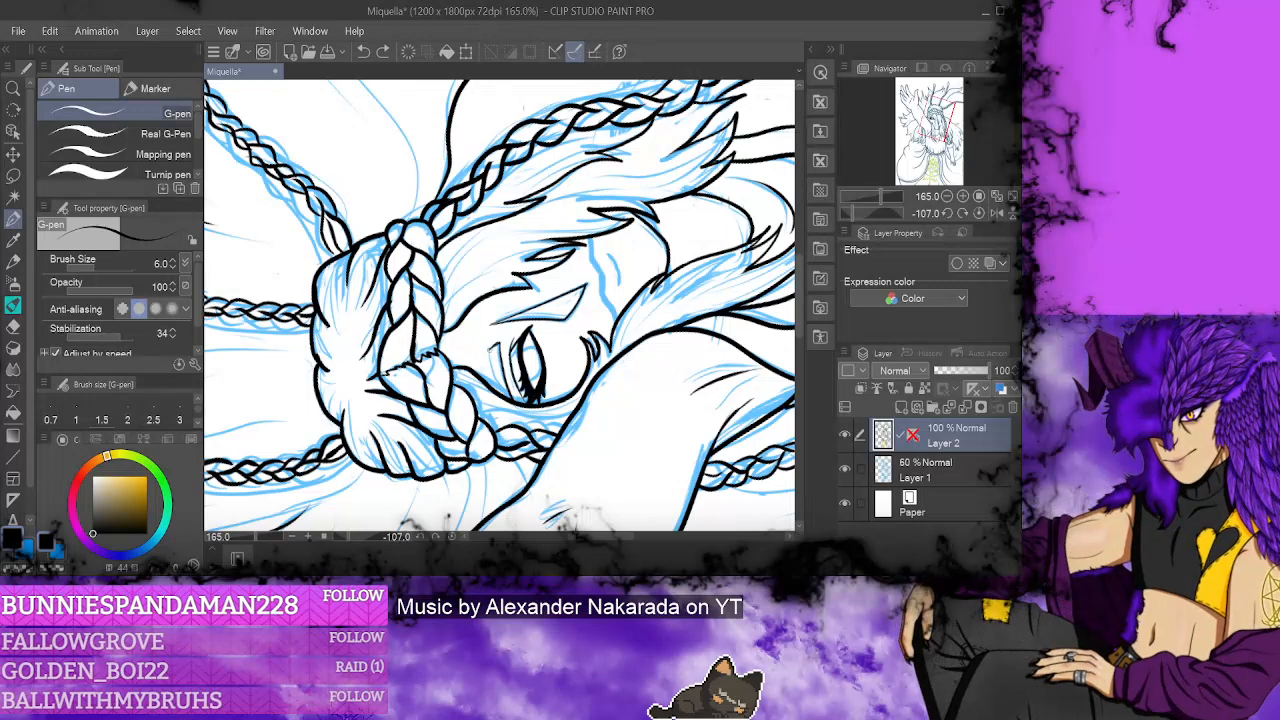
pyautogui.click(455, 538)
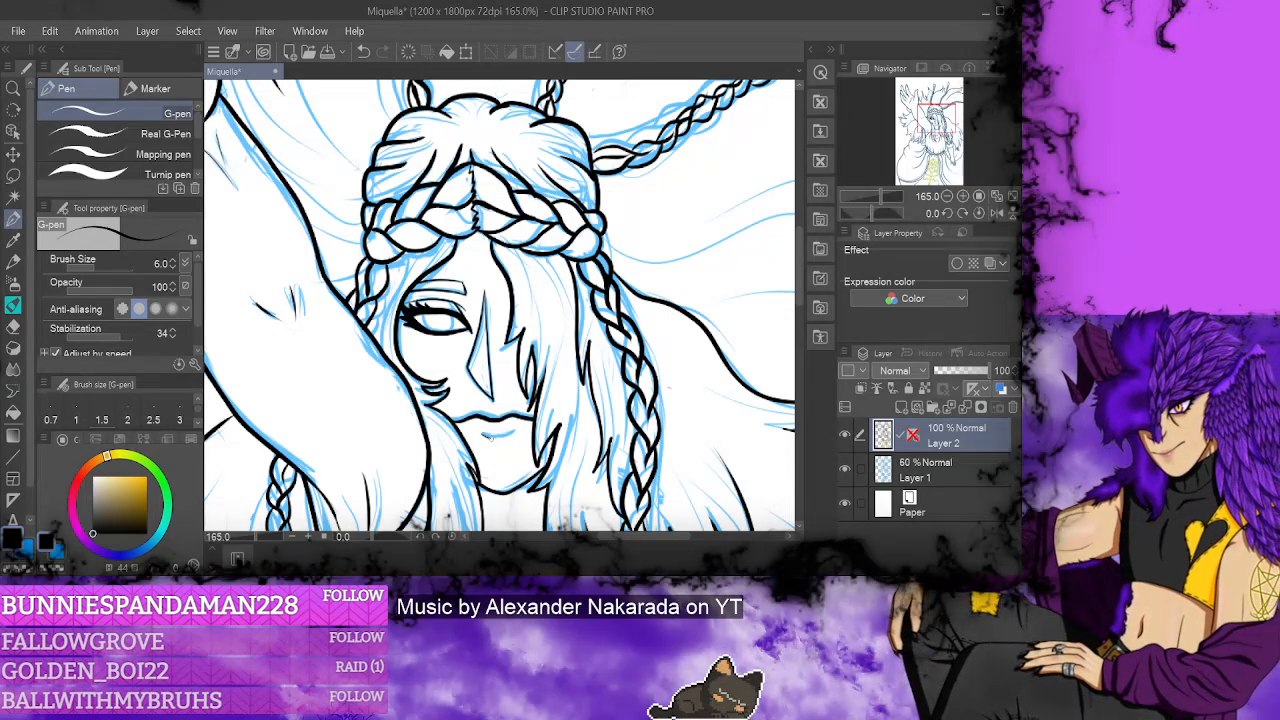
pyautogui.hotkey('ctrl', 'z')
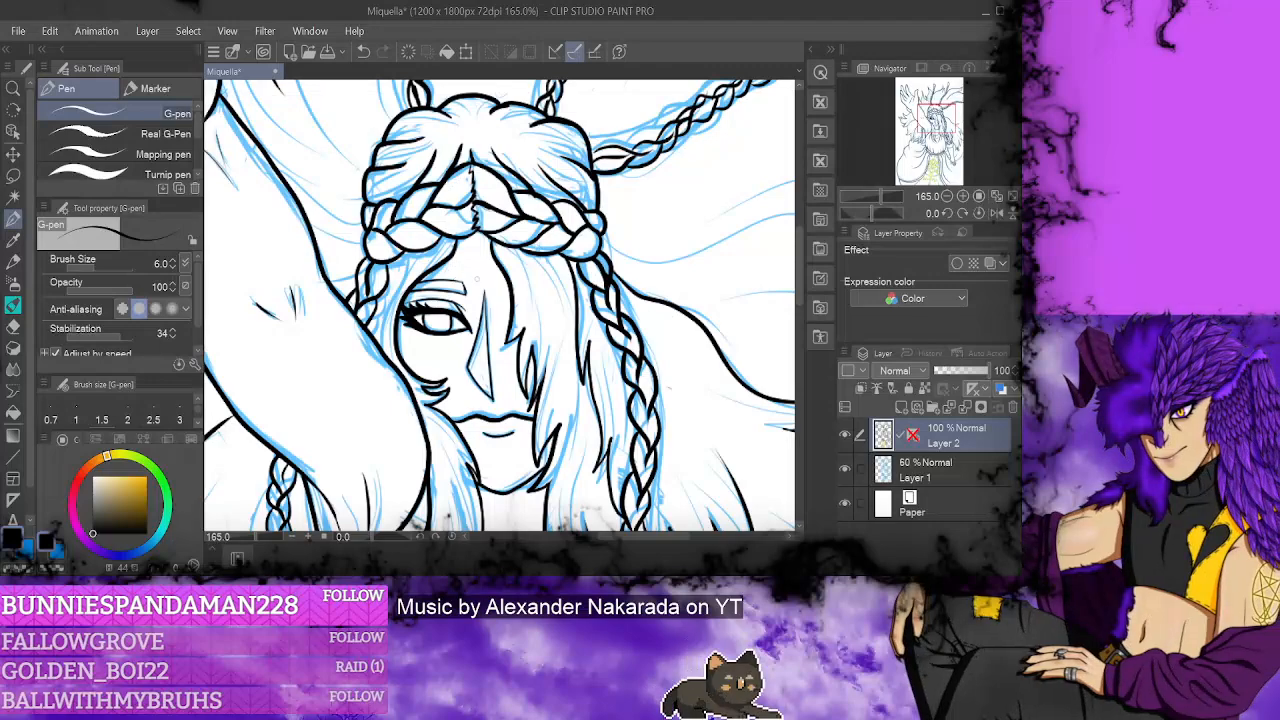
# - Examine the whole figure's line art with the blue sketch on Layer 1 hidden and shown
pyautogui.hotkey('ctrl', '-')
pyautogui.hotkey('ctrl', '-')
pyautogui.hotkey('ctrl', '-')
pyautogui.hotkey('ctrl', '-')
pyautogui.hotkey('ctrl', '-')
pyautogui.hotkey('ctrl', '-')
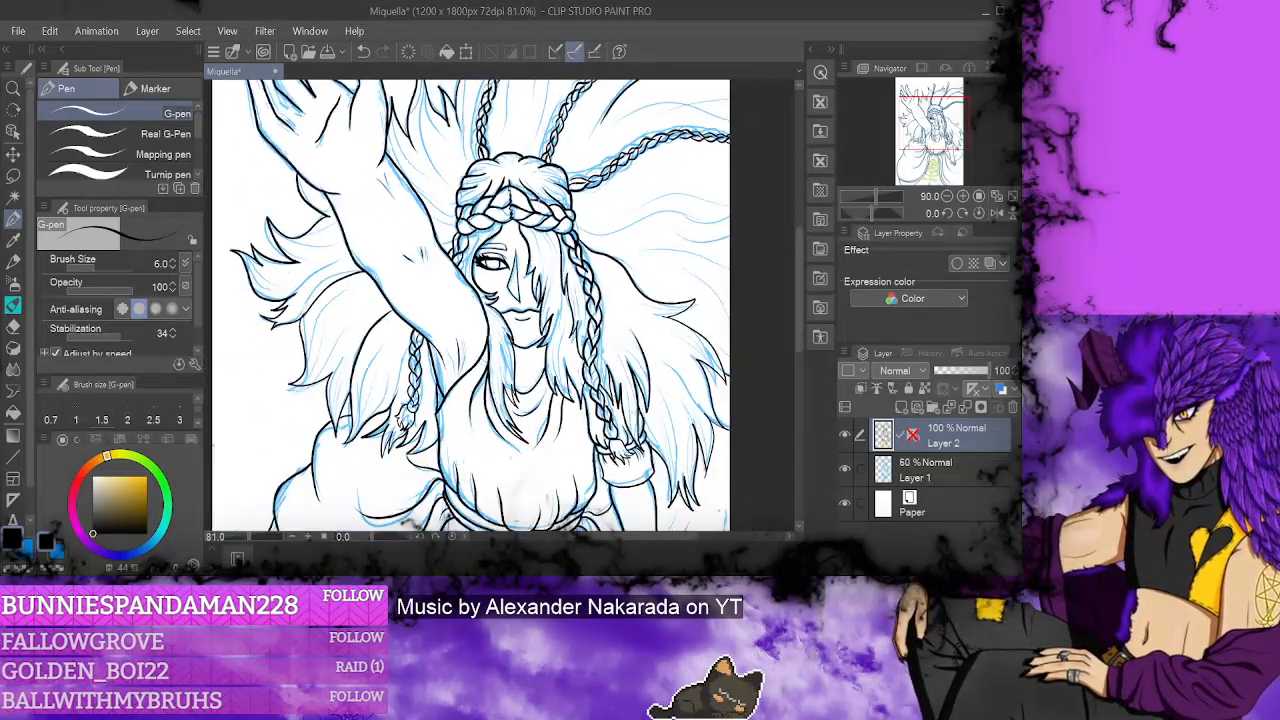
pyautogui.hotkey('ctrl', '-')
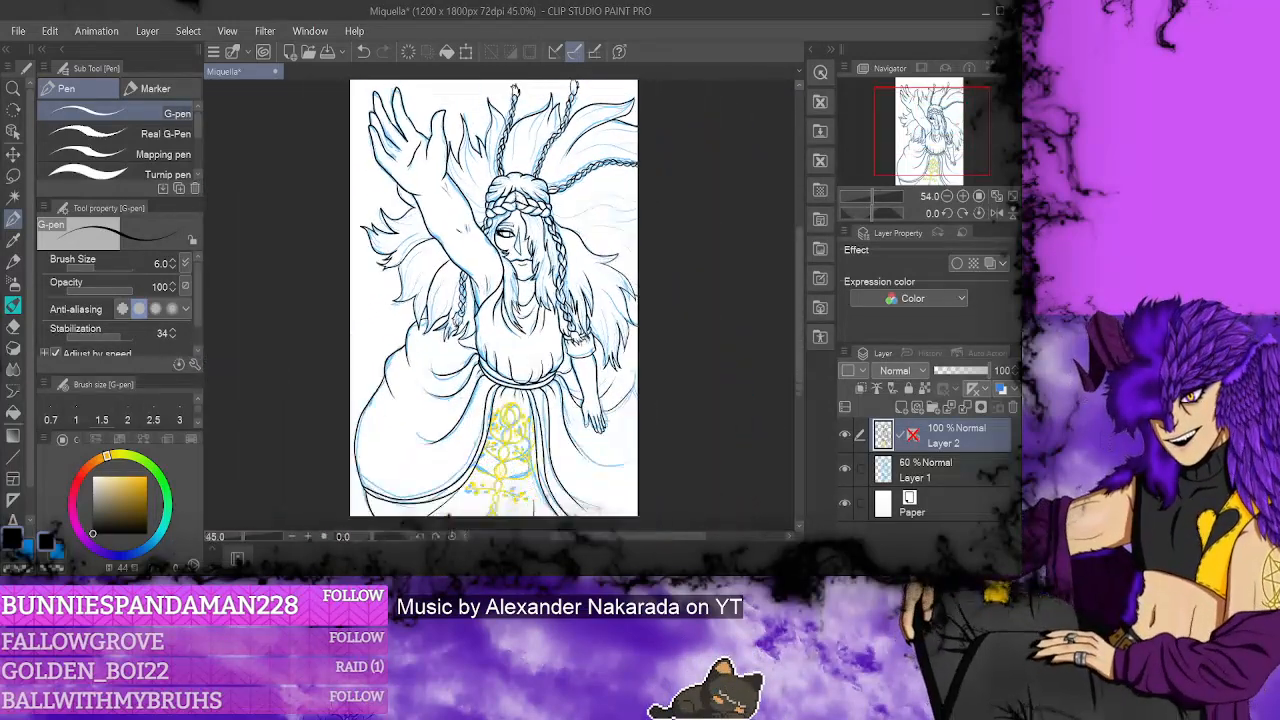
pyautogui.click(845, 469)
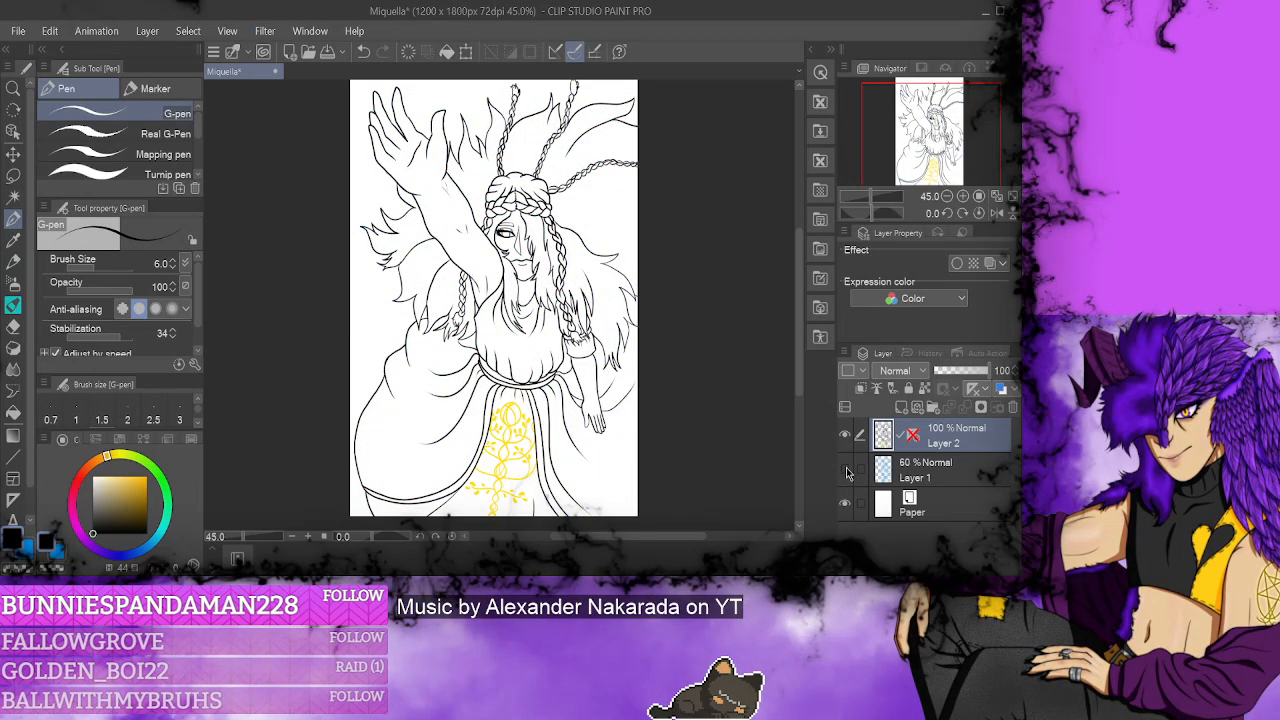
pyautogui.click(845, 469)
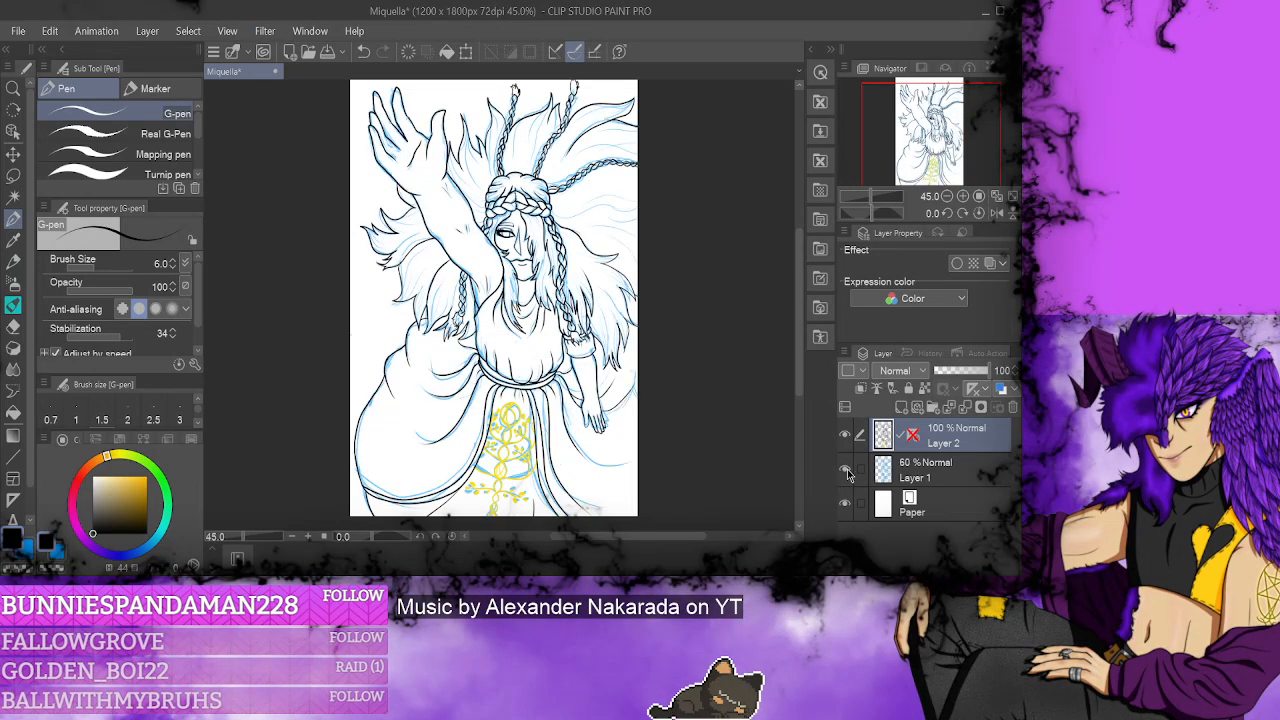
# - Create a new raster layer between the line art and the sketch, and hide the sketch on Layer 1
pyautogui.click(935, 480)
pyautogui.click(902, 409)
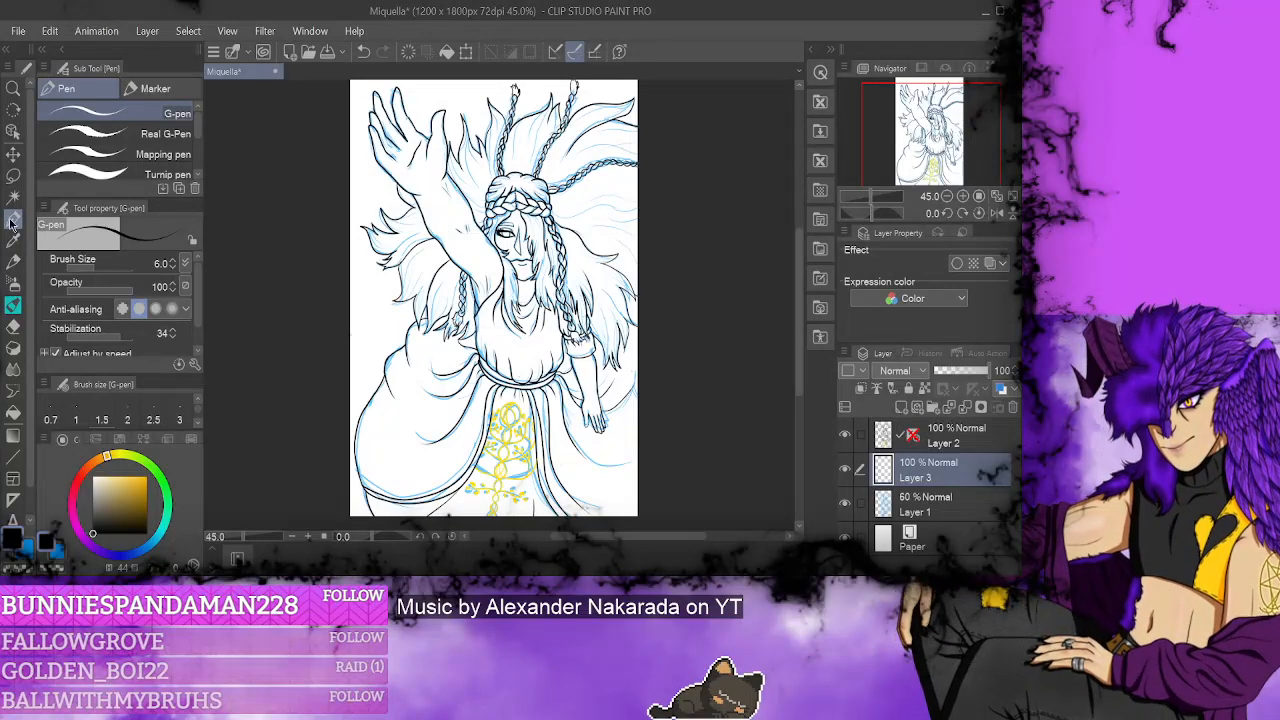
pyautogui.click(845, 503)
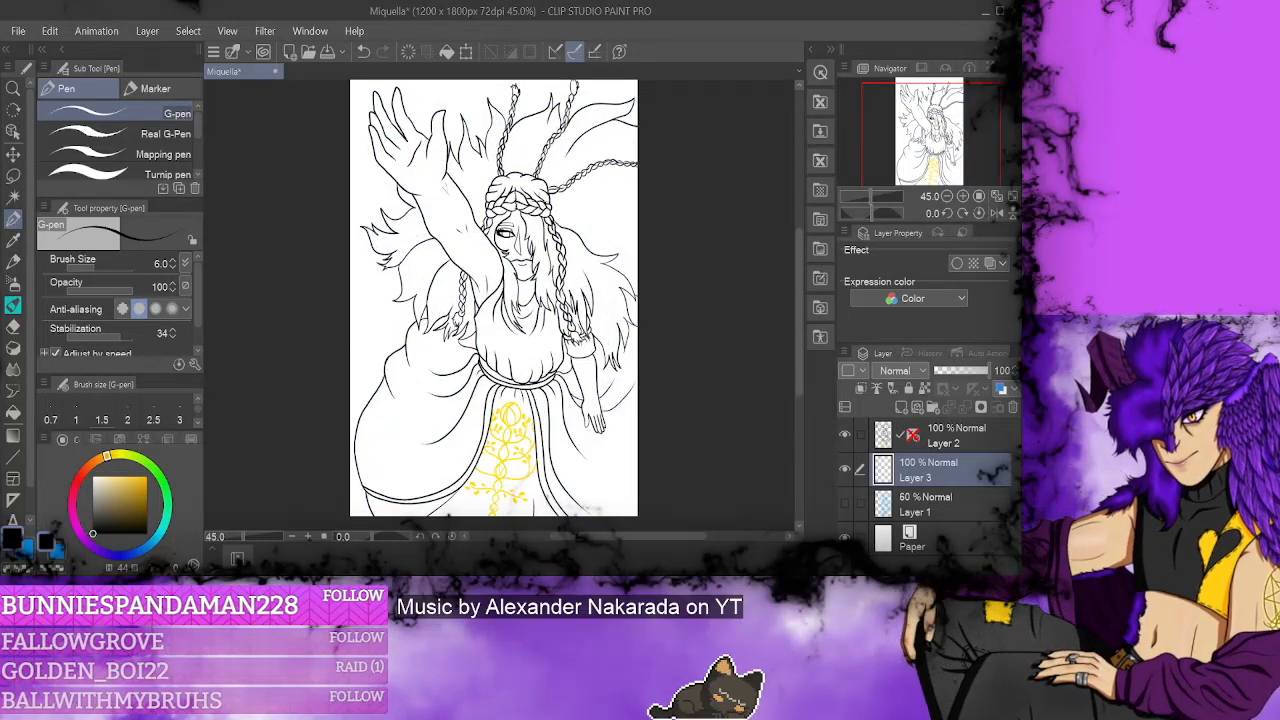
# - Select the blank background around the figure on the Layer 2 line art with Auto select, referring to the editing layer only
pyautogui.click(13, 196)
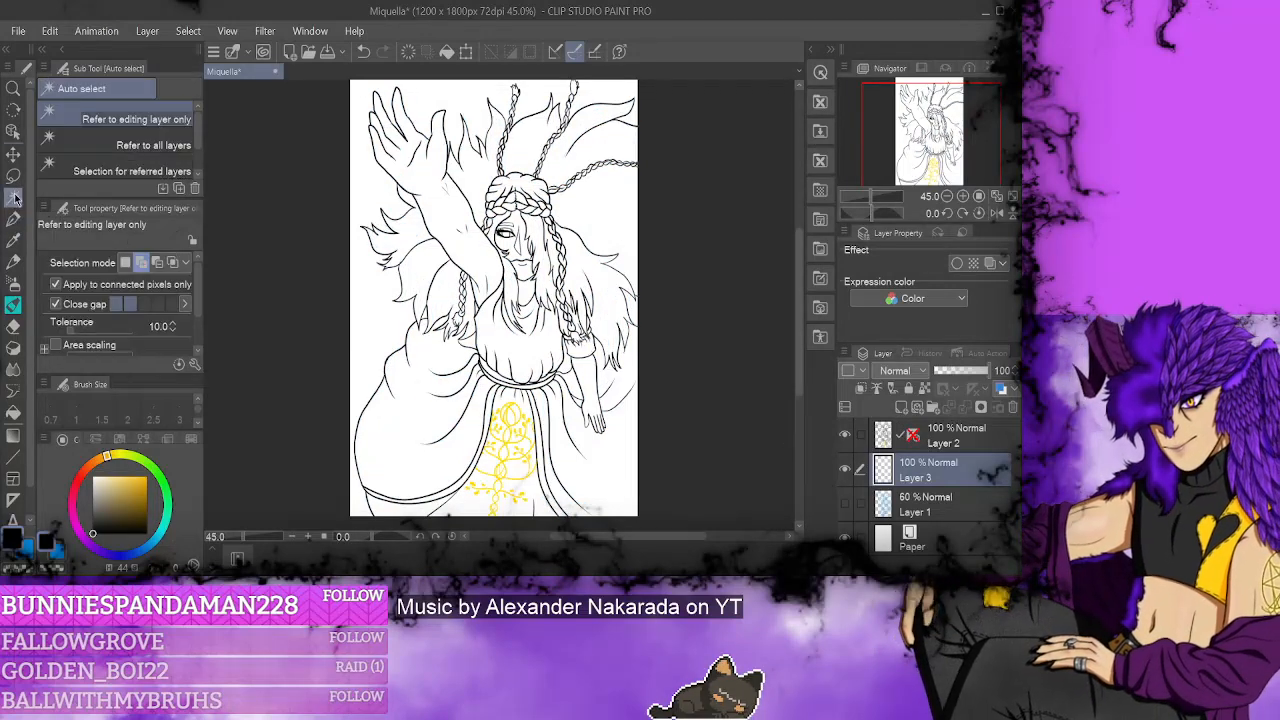
pyautogui.click(468, 92)
pyautogui.click(364, 52)
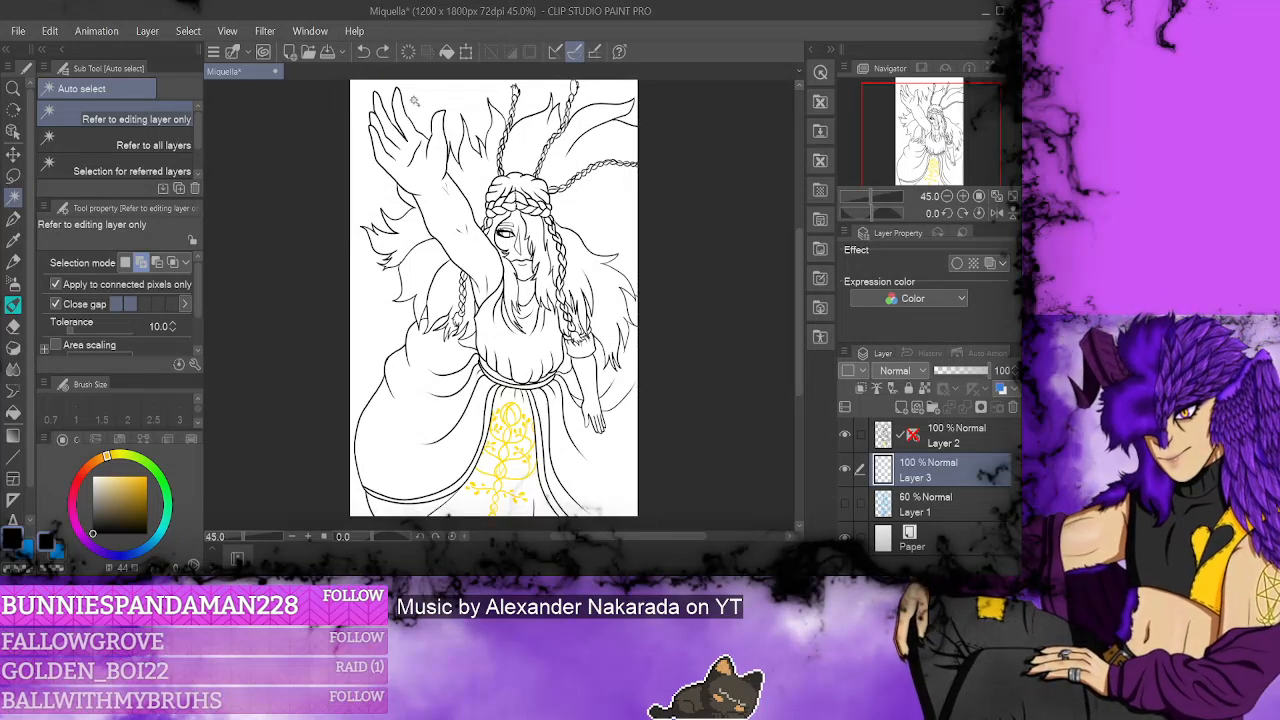
pyautogui.click(953, 445)
pyautogui.click(410, 320)
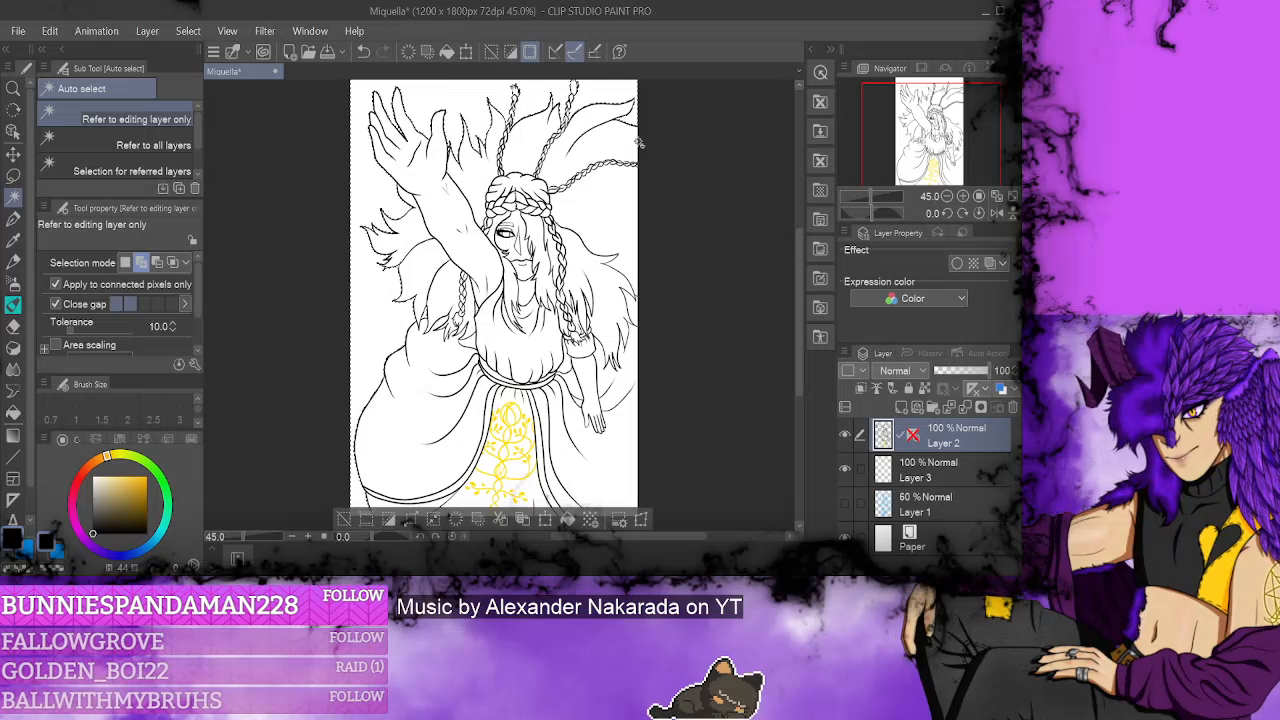
pyautogui.scroll(-1, 797, 267)
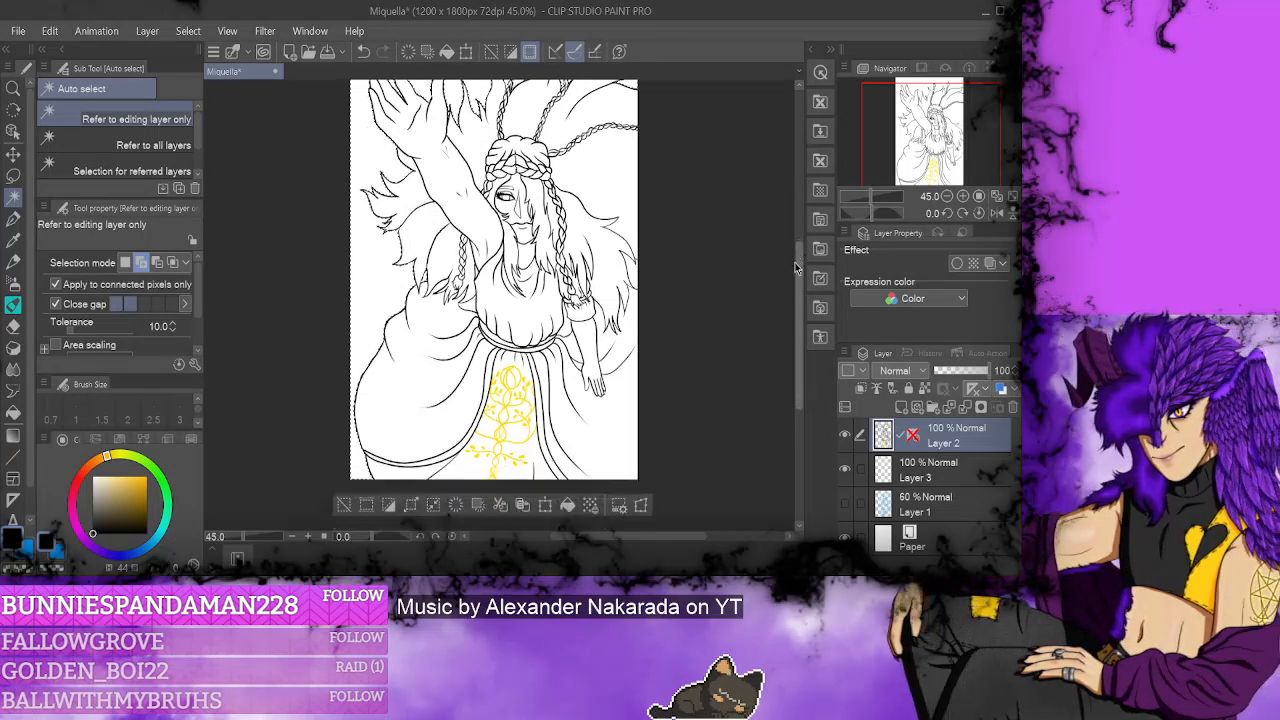
# - Fill the figure's silhouette on Layer 3, beneath the line art, with a pale yellow base colour
pyautogui.scroll(1, 780, 240)
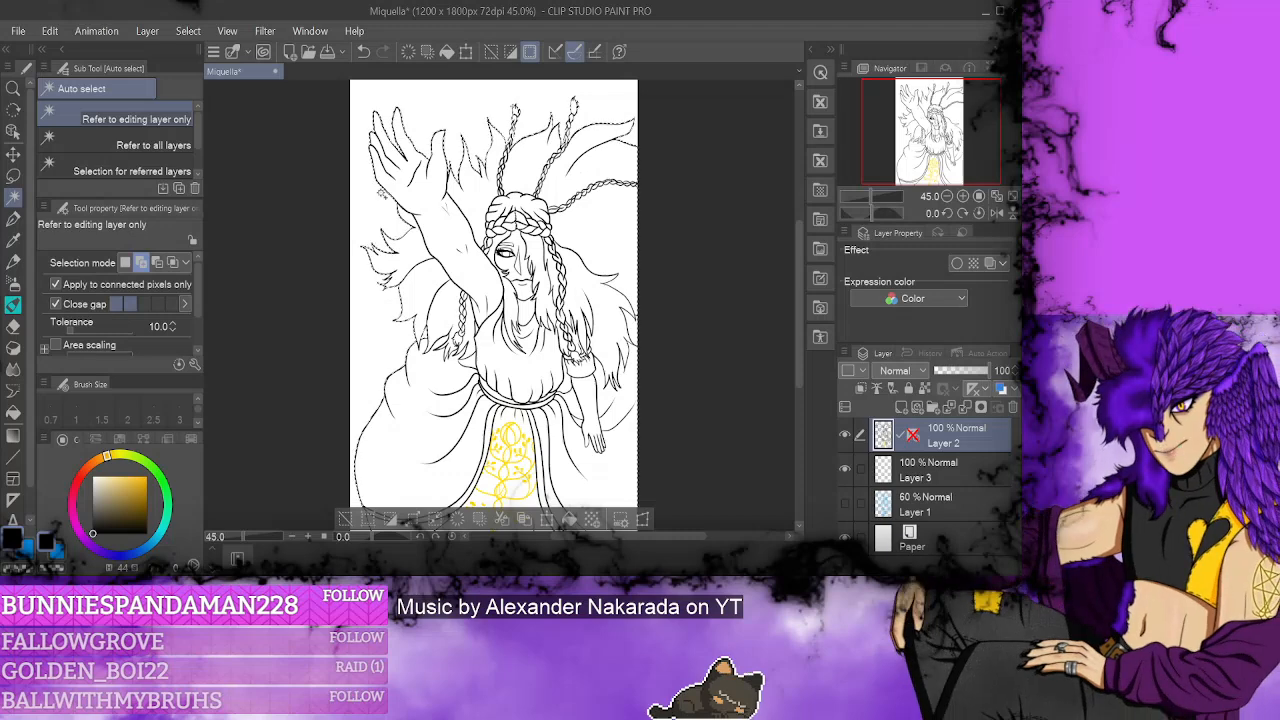
pyautogui.click(118, 476)
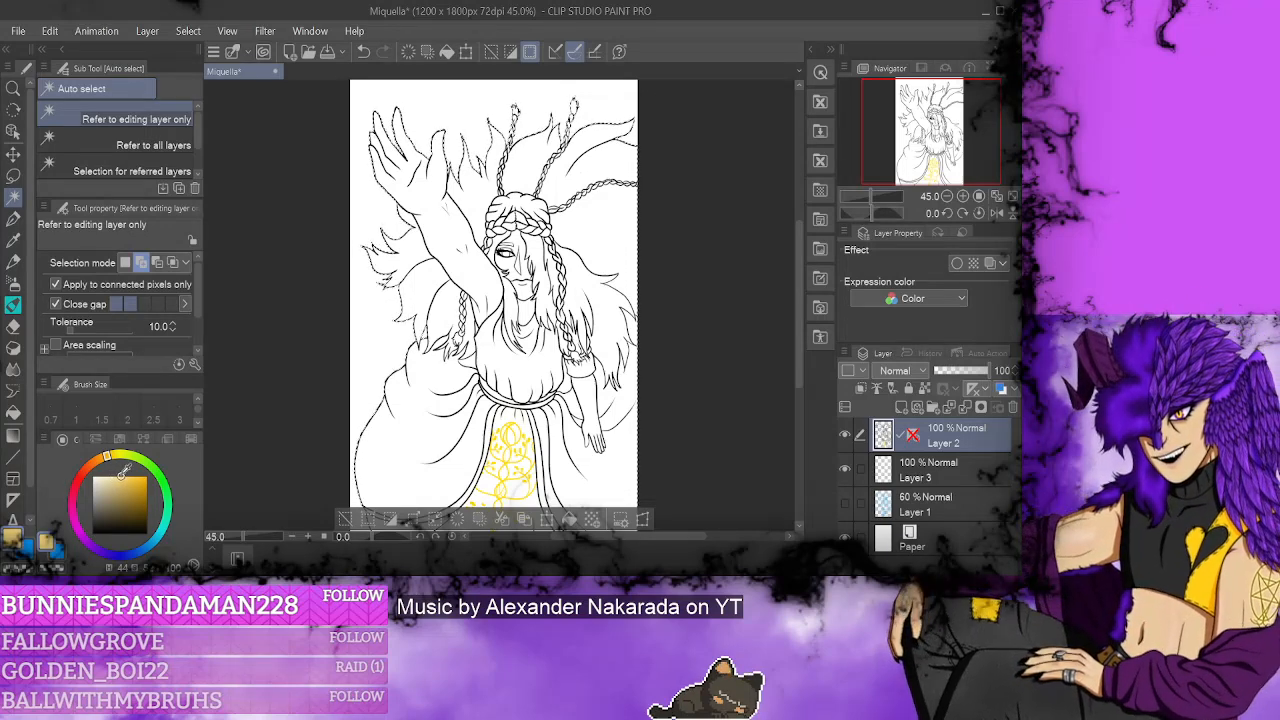
pyautogui.moveTo(108, 453); pyautogui.dragTo(112, 455)
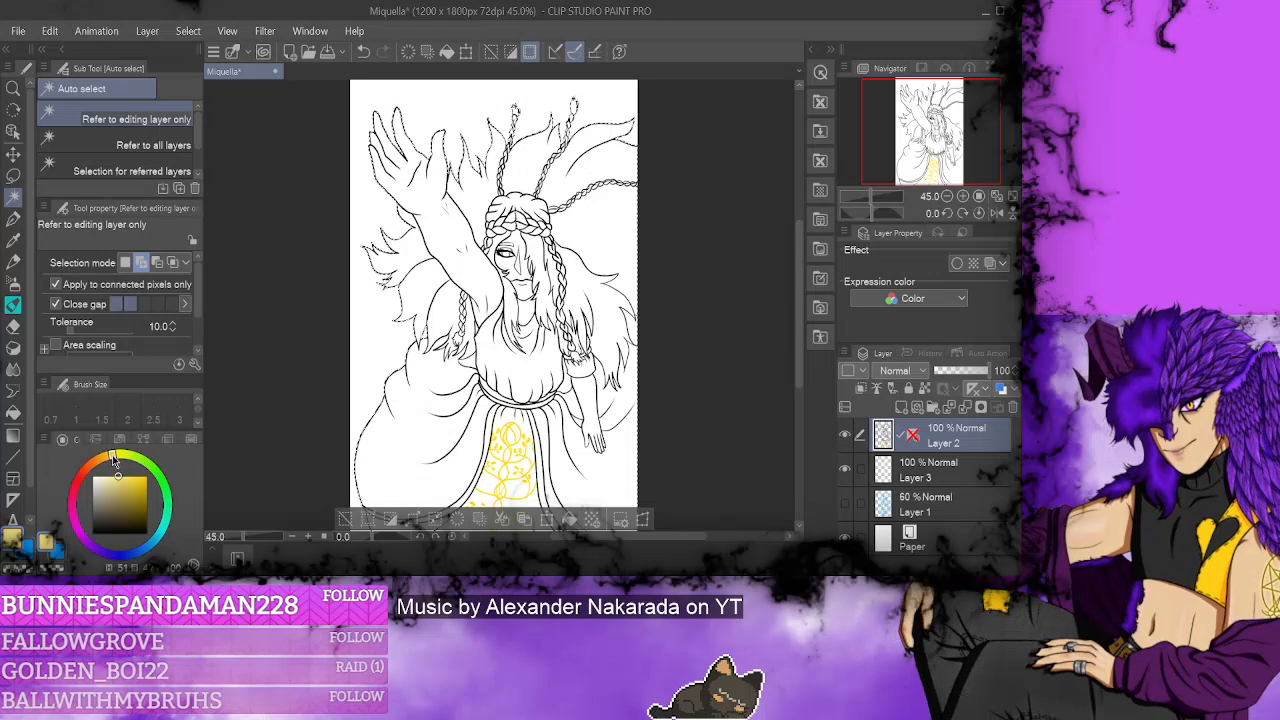
pyautogui.press('g')
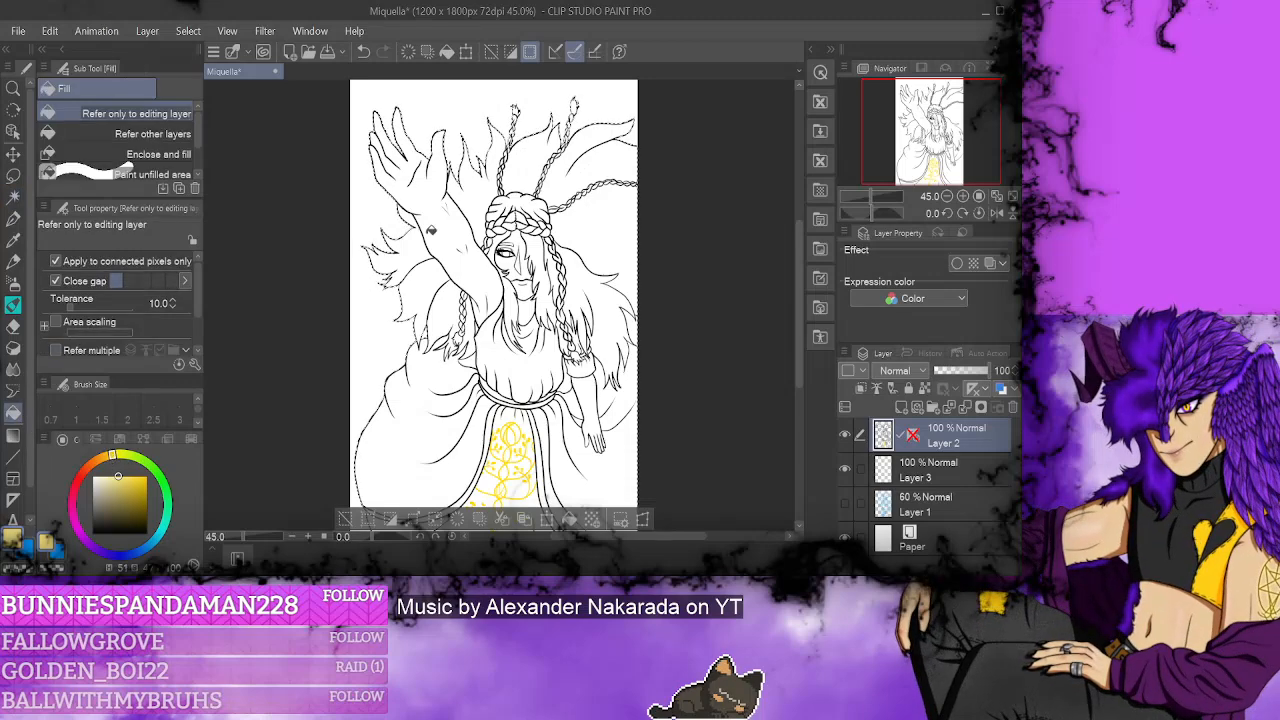
pyautogui.click(928, 478)
pyautogui.click(579, 193)
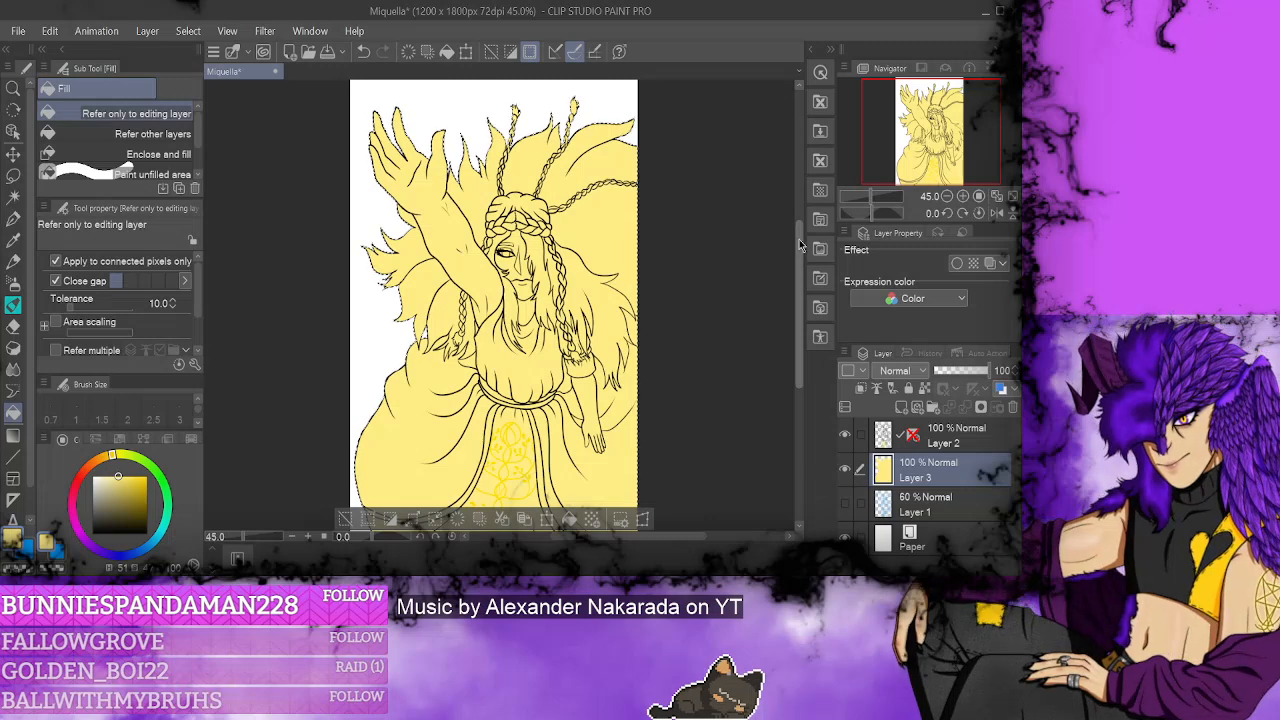
# - Mix a light beige skin tone by painting test patches on the raised forearm with the Turnip pen
pyautogui.scroll(-1, 786, 222)
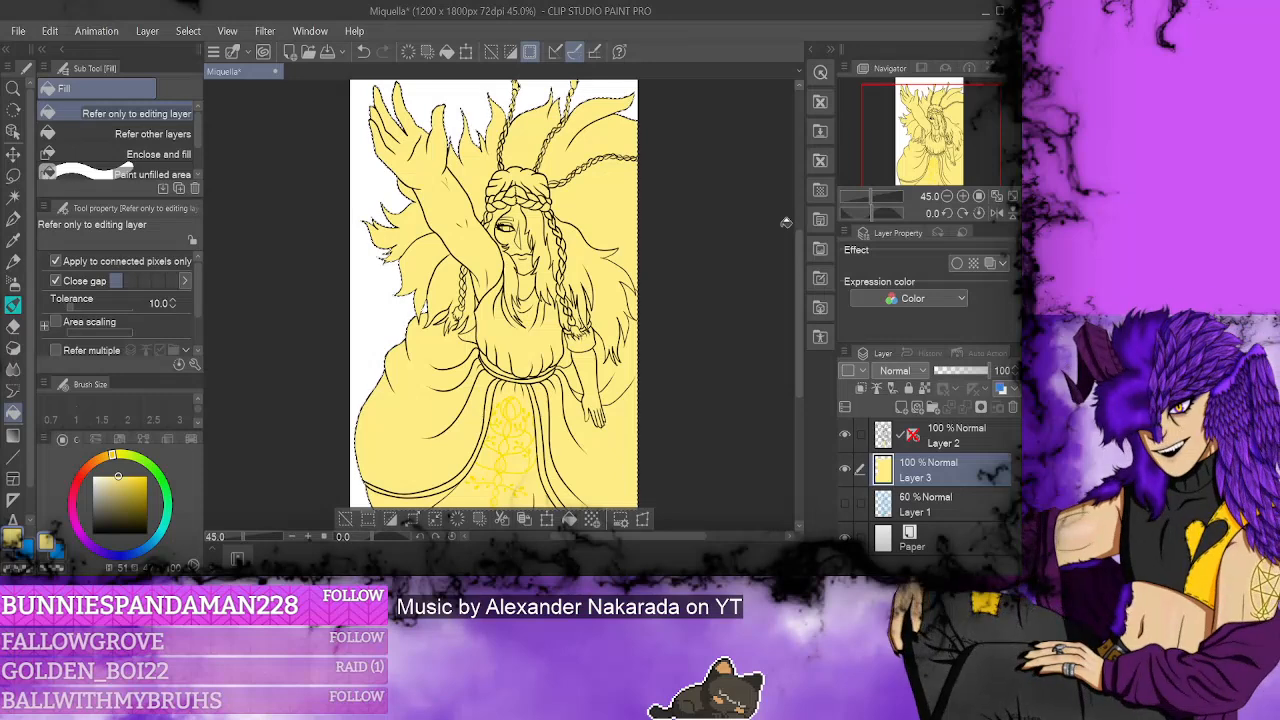
pyautogui.moveTo(108, 466); pyautogui.dragTo(110, 478)
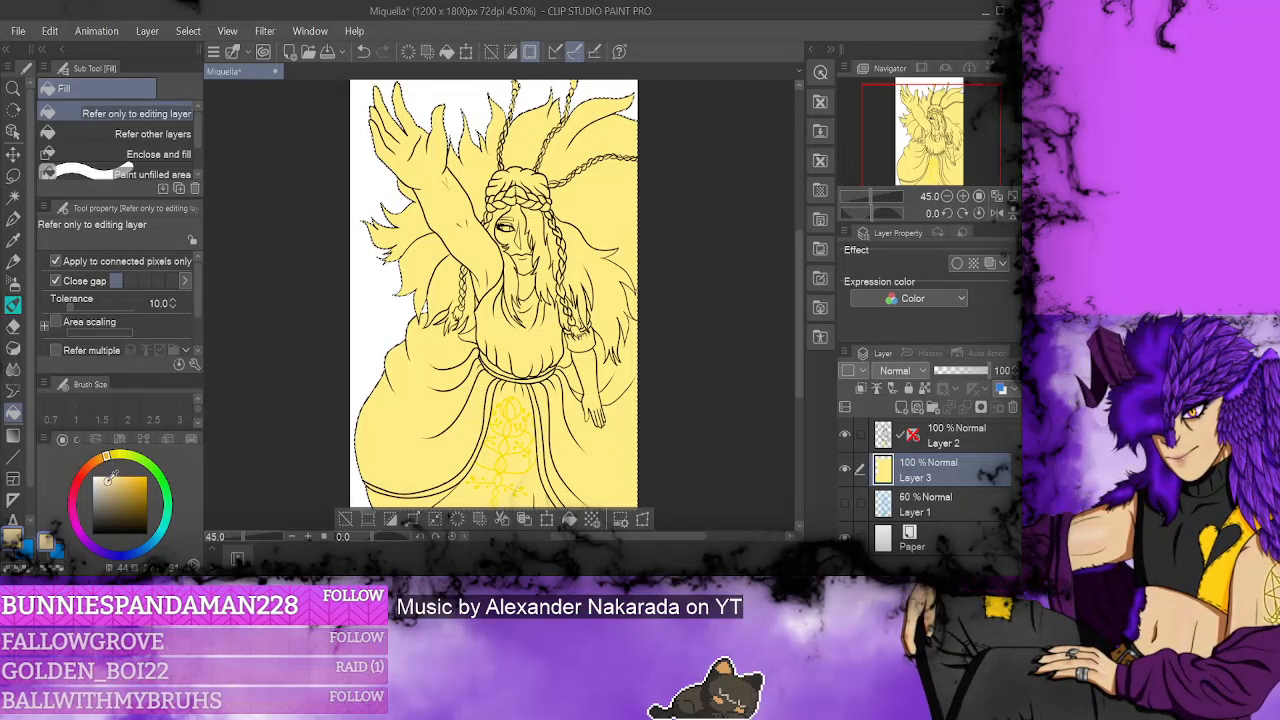
pyautogui.click(14, 217)
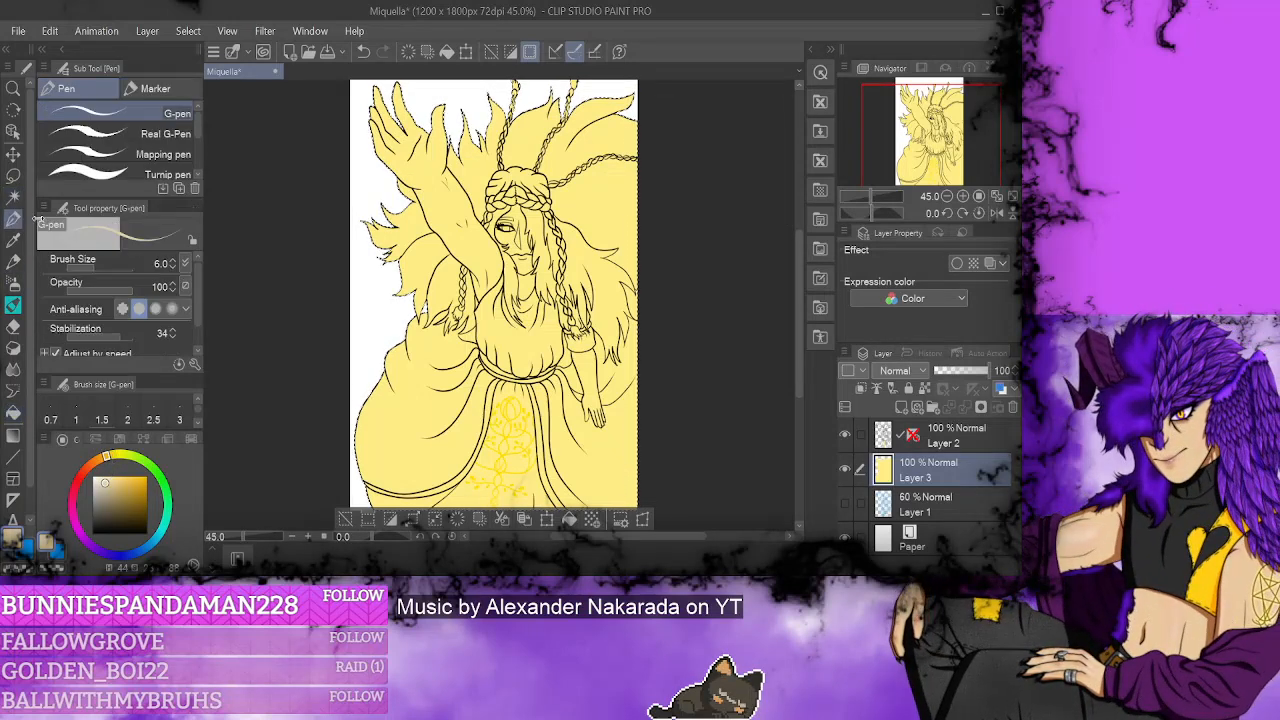
pyautogui.click(90, 171)
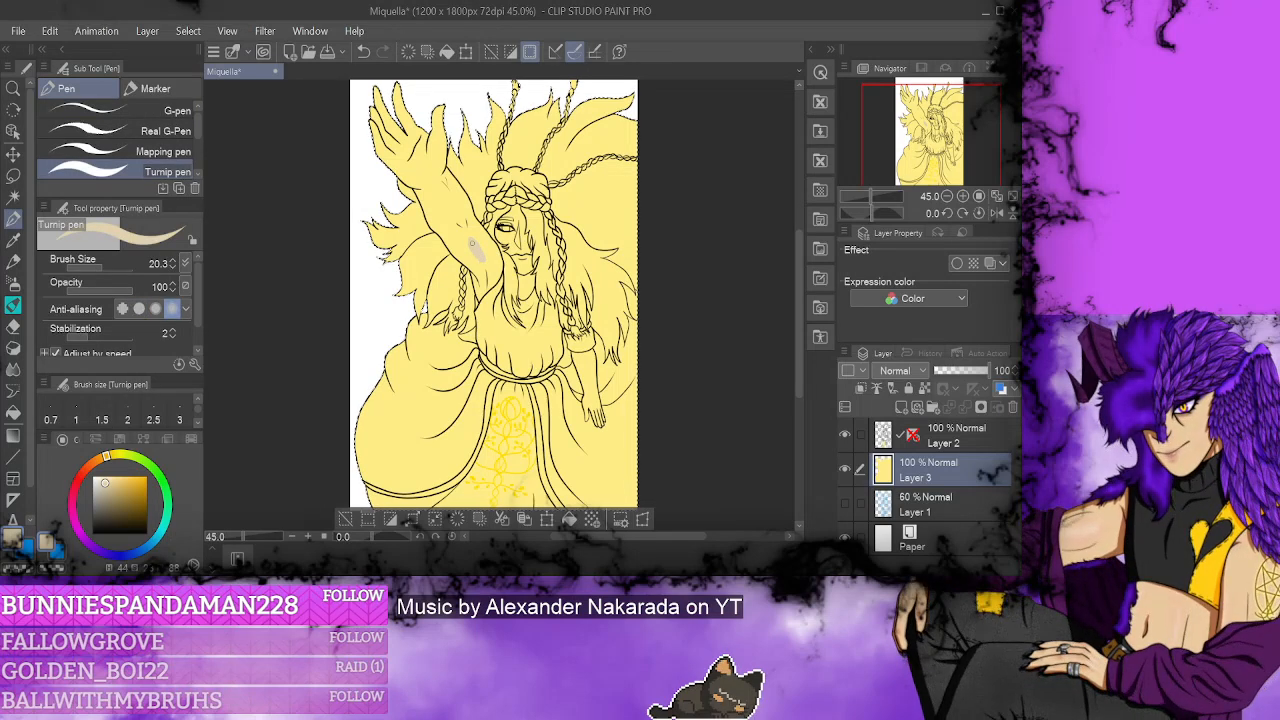
pyautogui.click(105, 477)
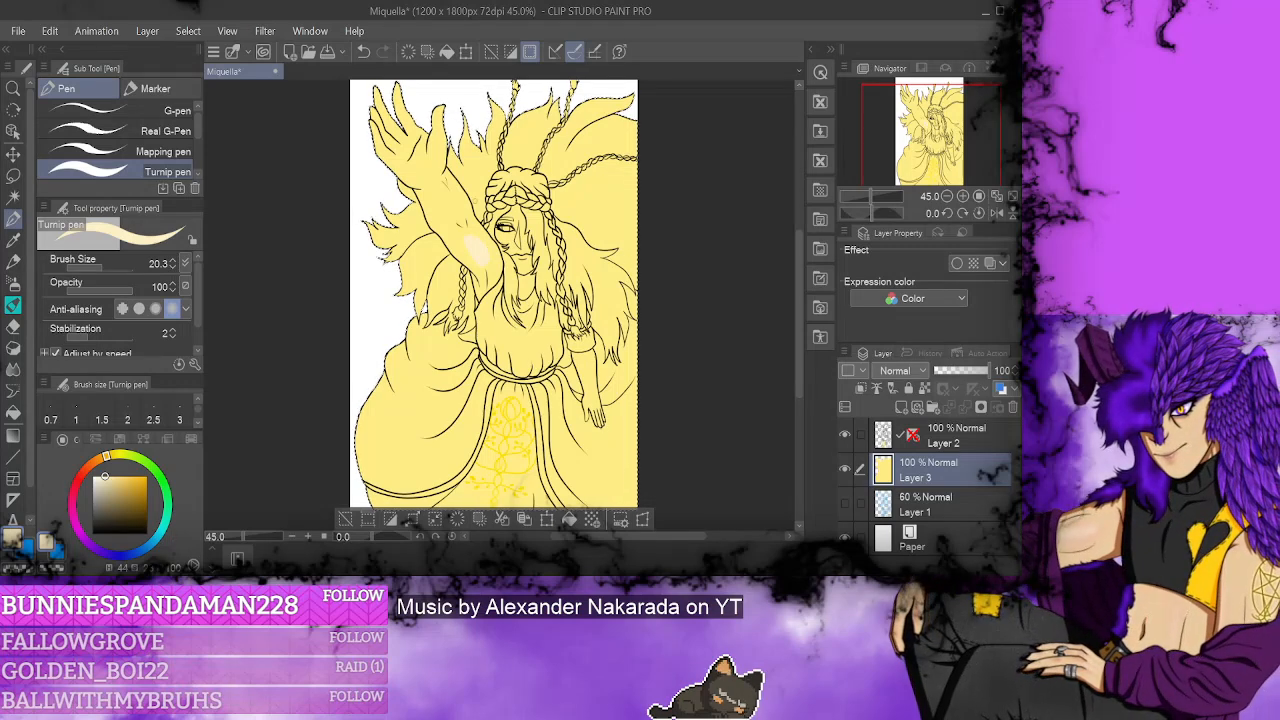
pyautogui.click(110, 478)
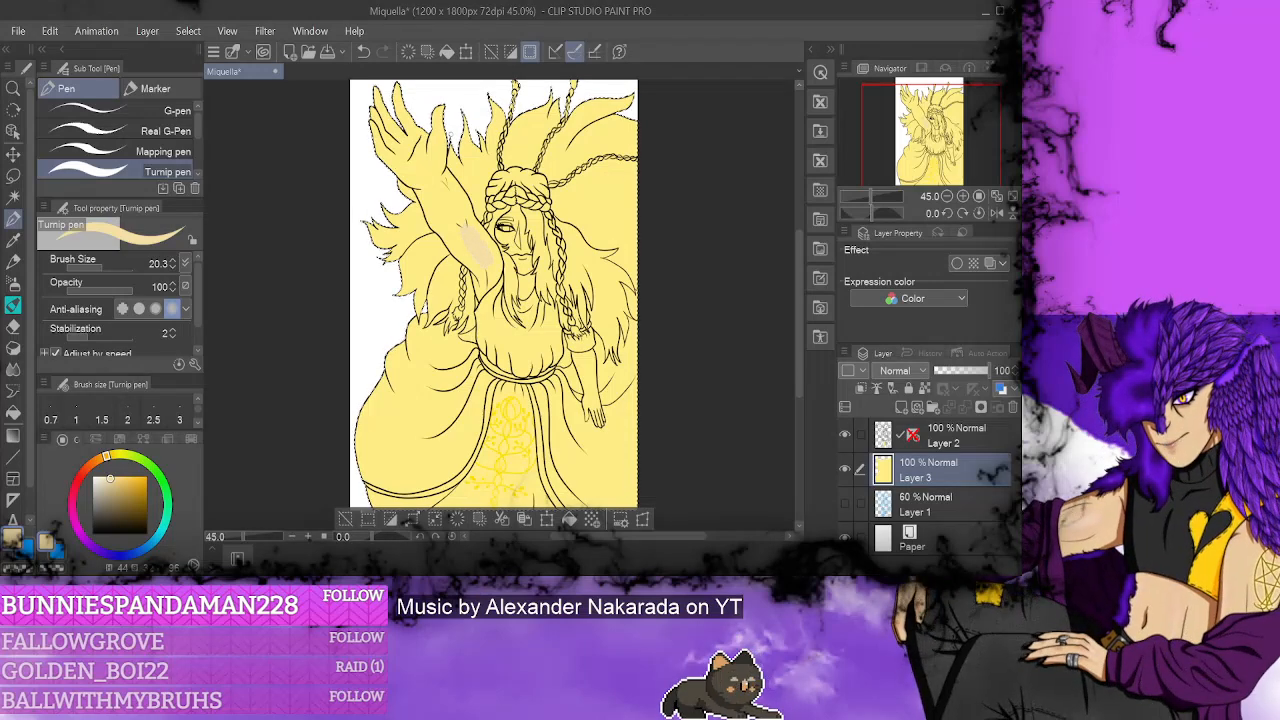
pyautogui.scroll(1, 495, 293)
pyautogui.scroll(4, 465, 155)
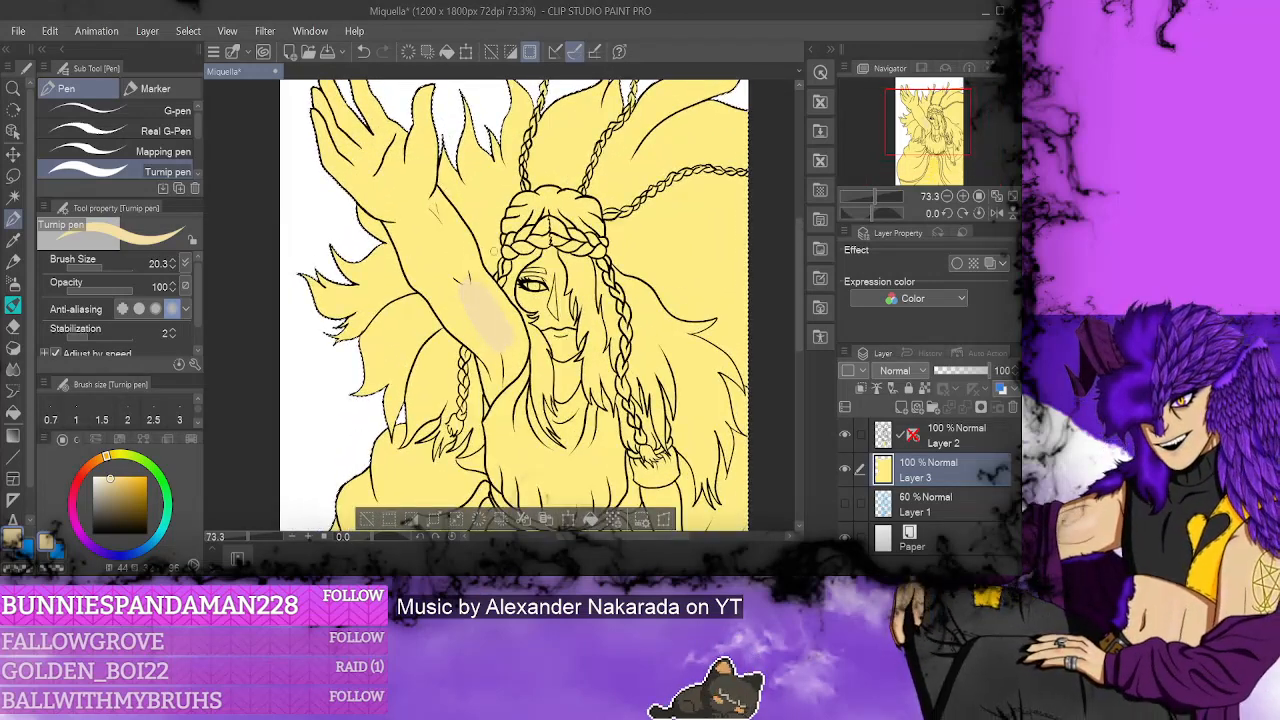
pyautogui.scroll(1, 465, 155)
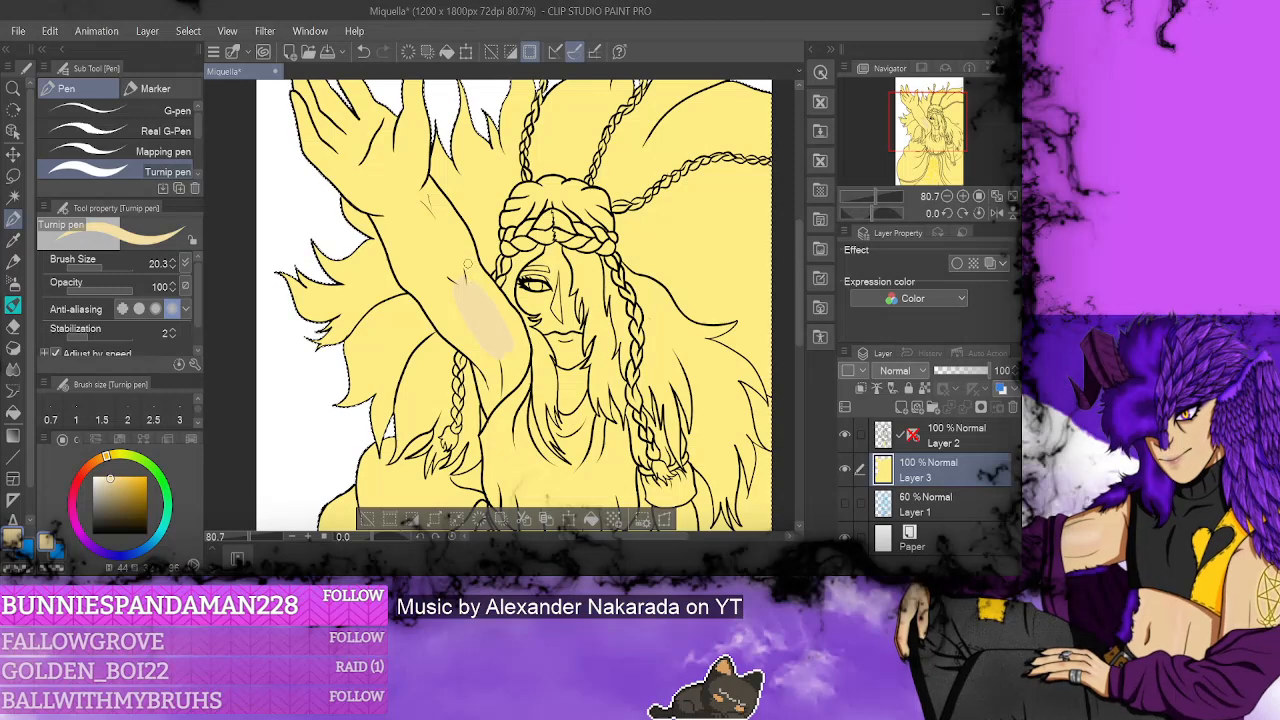
pyautogui.click(13, 196)
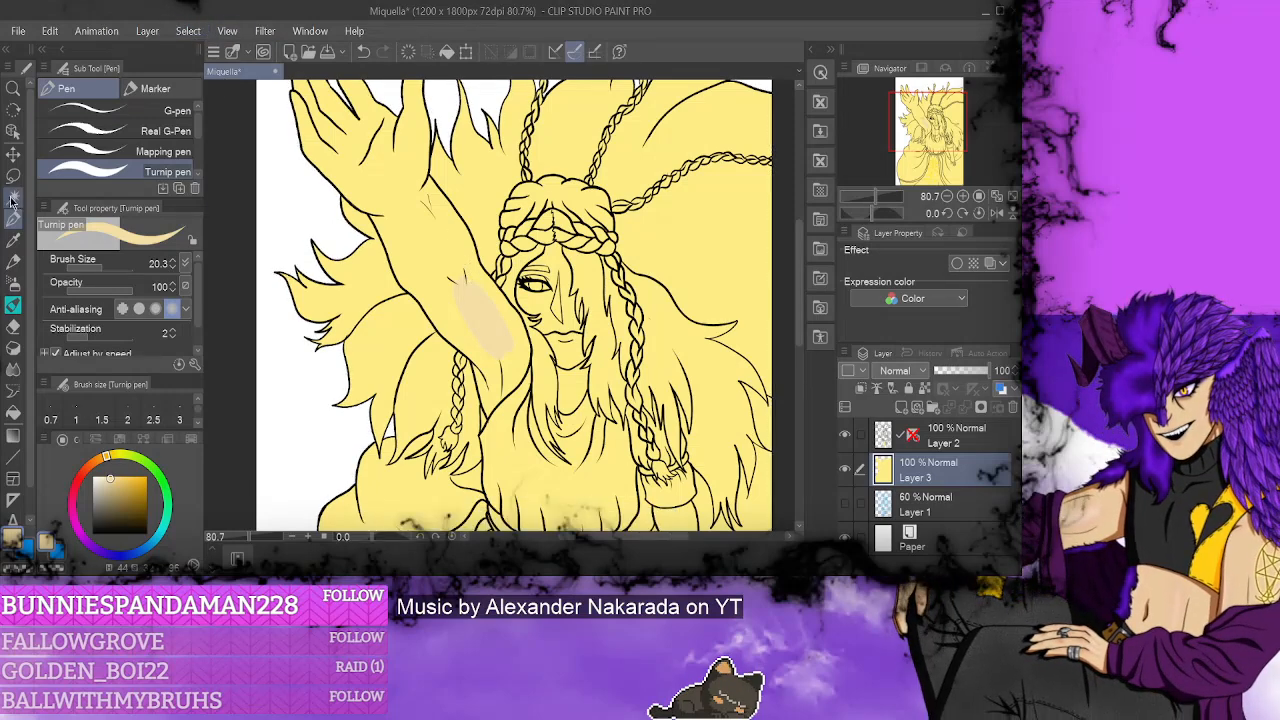
pyautogui.click(487, 317)
pyautogui.click(363, 51)
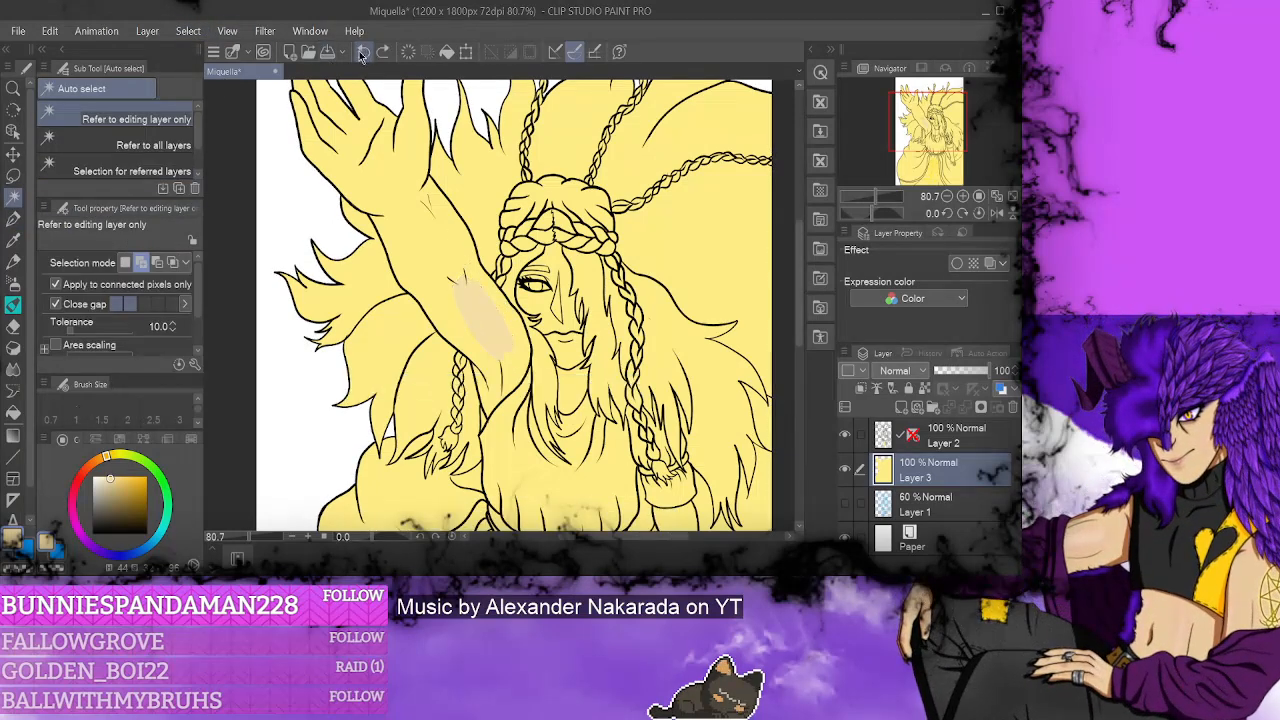
pyautogui.click(13, 216)
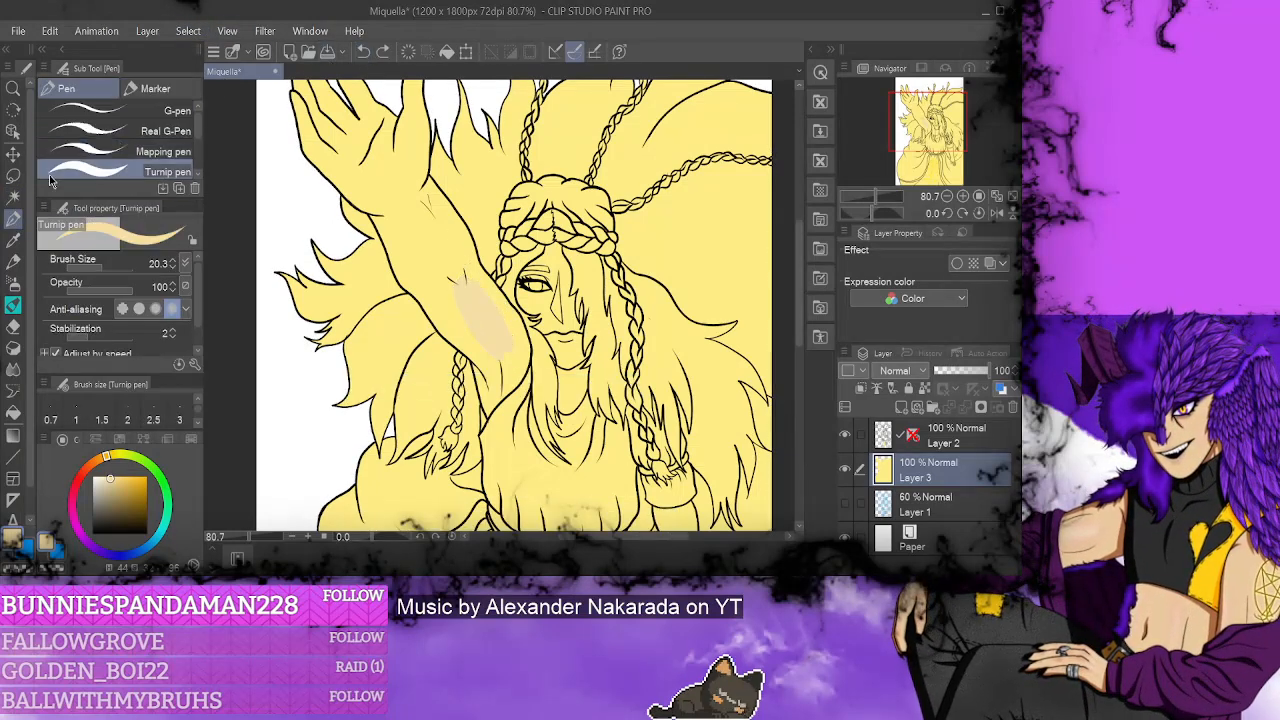
pyautogui.click(383, 51)
# - Paint the raised arm up to the wrist, and the lowered hand and forearm up to the sleeve cuff, in the beige skin tone
pyautogui.moveTo(445, 250); pyautogui.dragTo(465, 318)
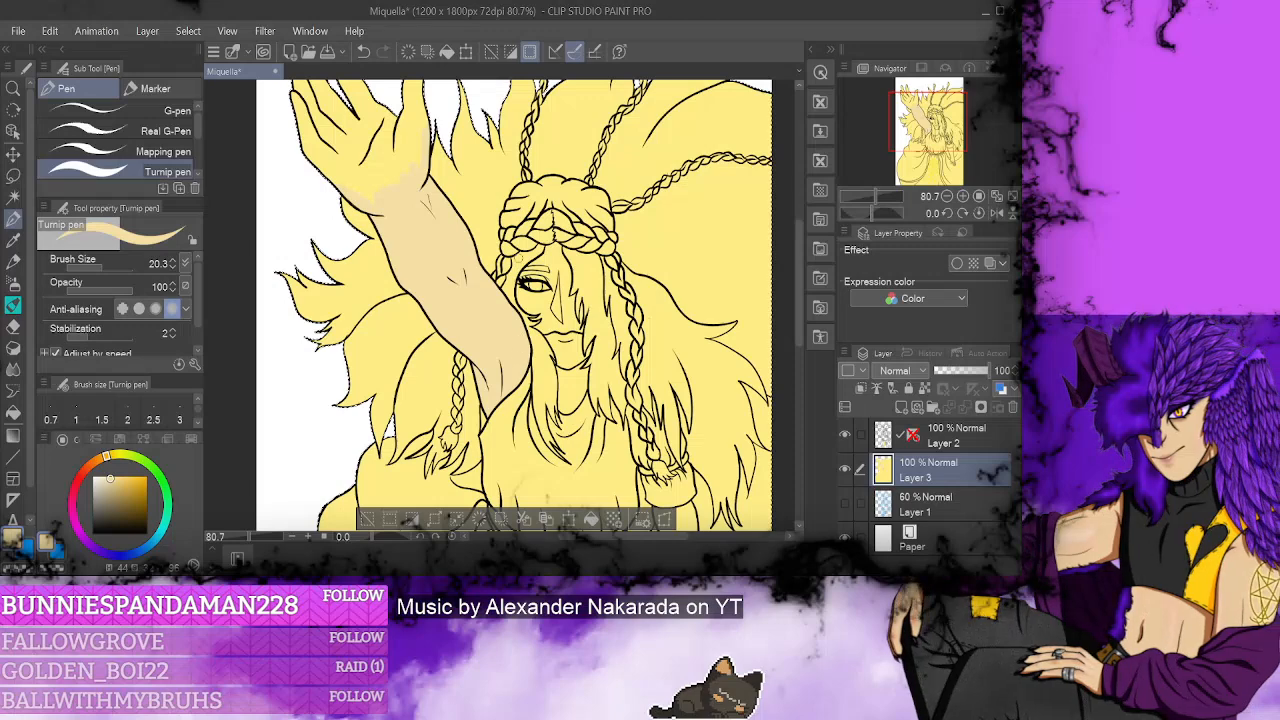
pyautogui.moveTo(802, 262); pyautogui.dragTo(803, 310)
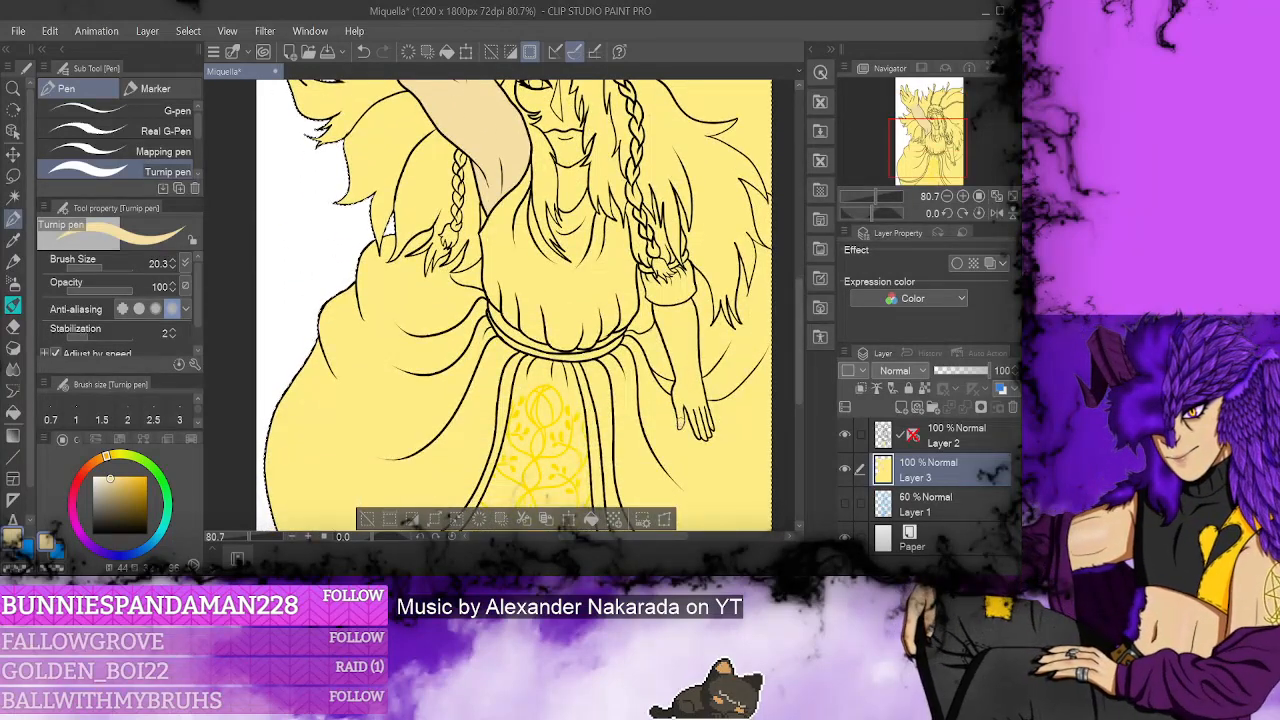
pyautogui.scroll(5, 688, 418)
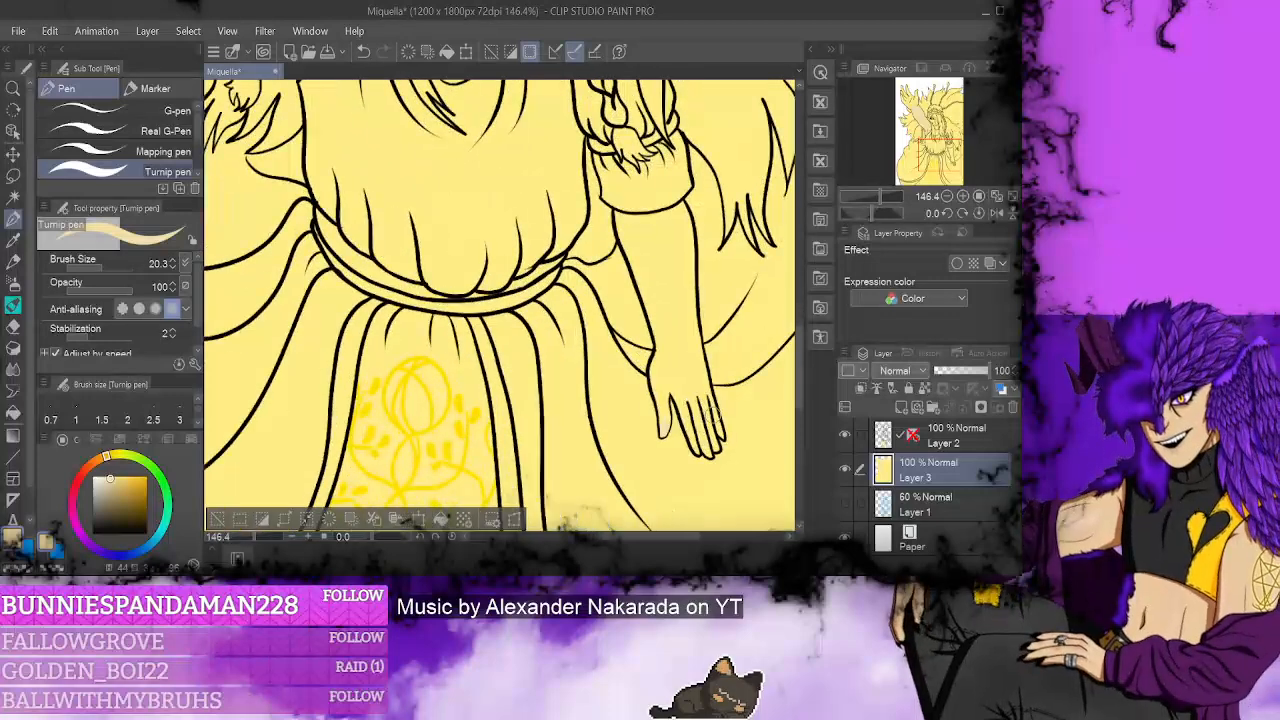
pyautogui.scroll(1, 712, 412)
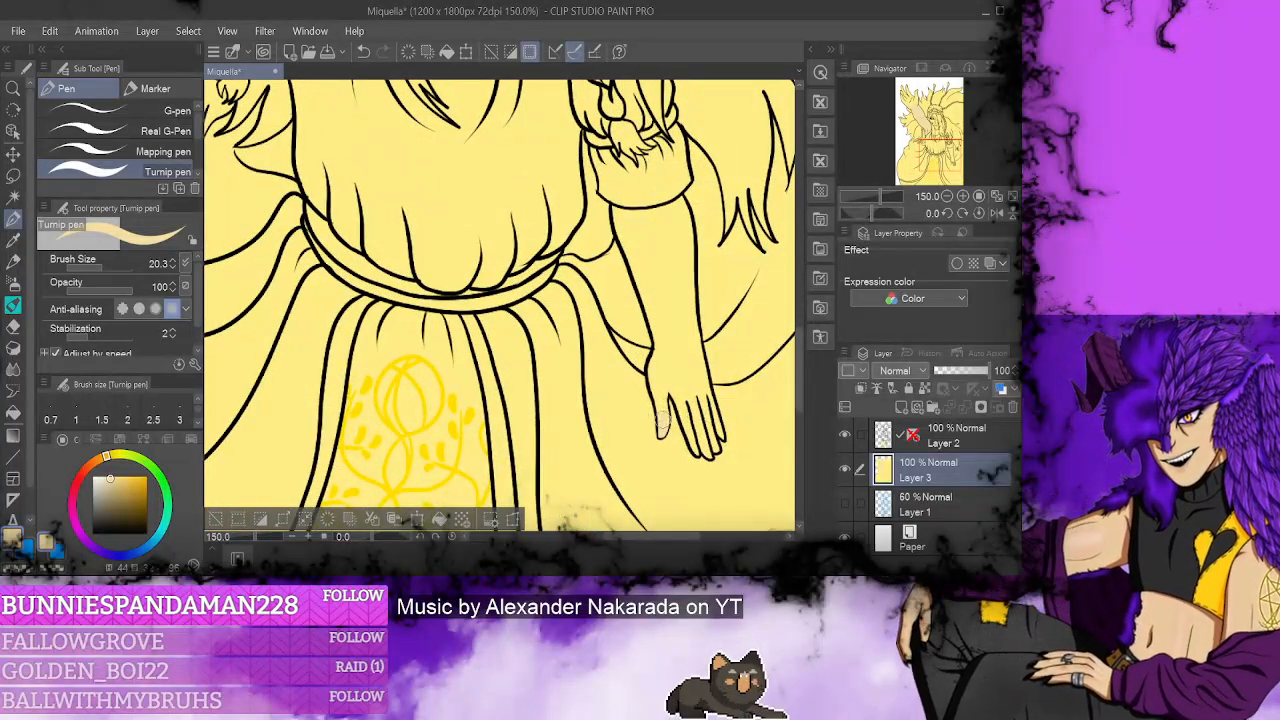
pyautogui.moveTo(661, 432); pyautogui.dragTo(662, 343)
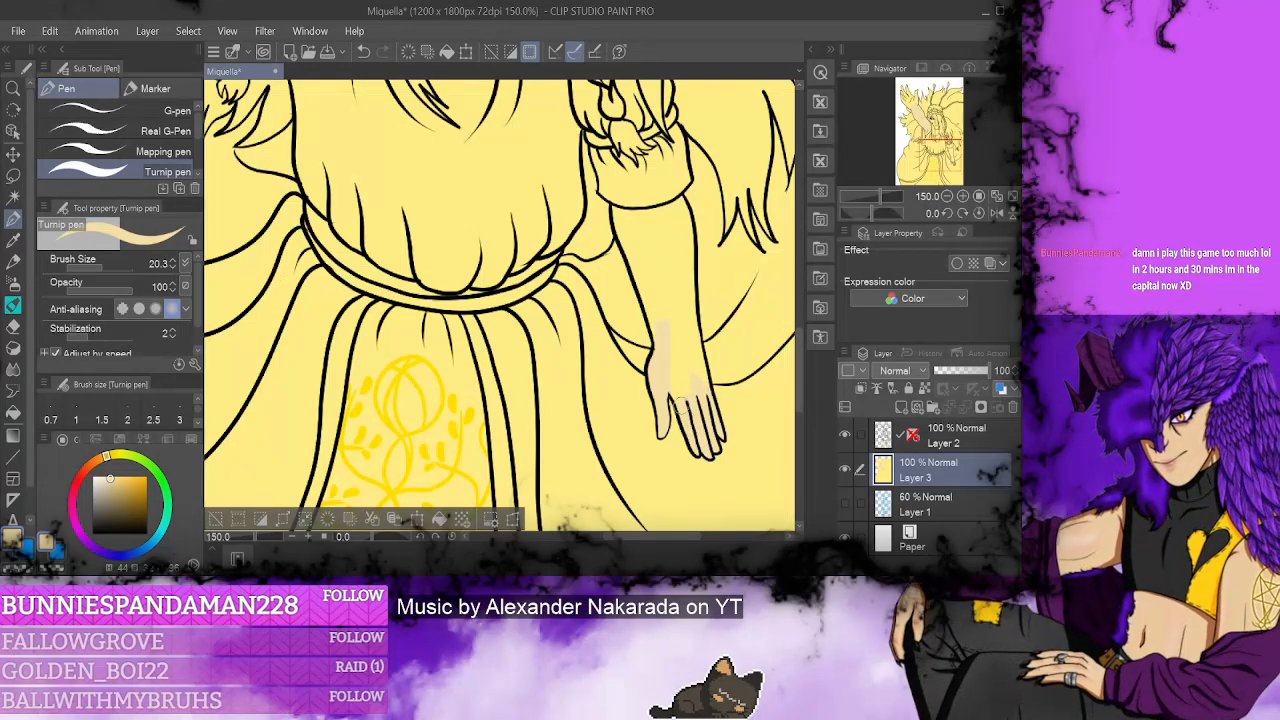
pyautogui.moveTo(680, 405)
pyautogui.mouseDown()
pyautogui.moveTo(671, 333)
pyautogui.moveTo(690, 400)
pyautogui.moveTo(693, 360)
pyautogui.mouseUp()
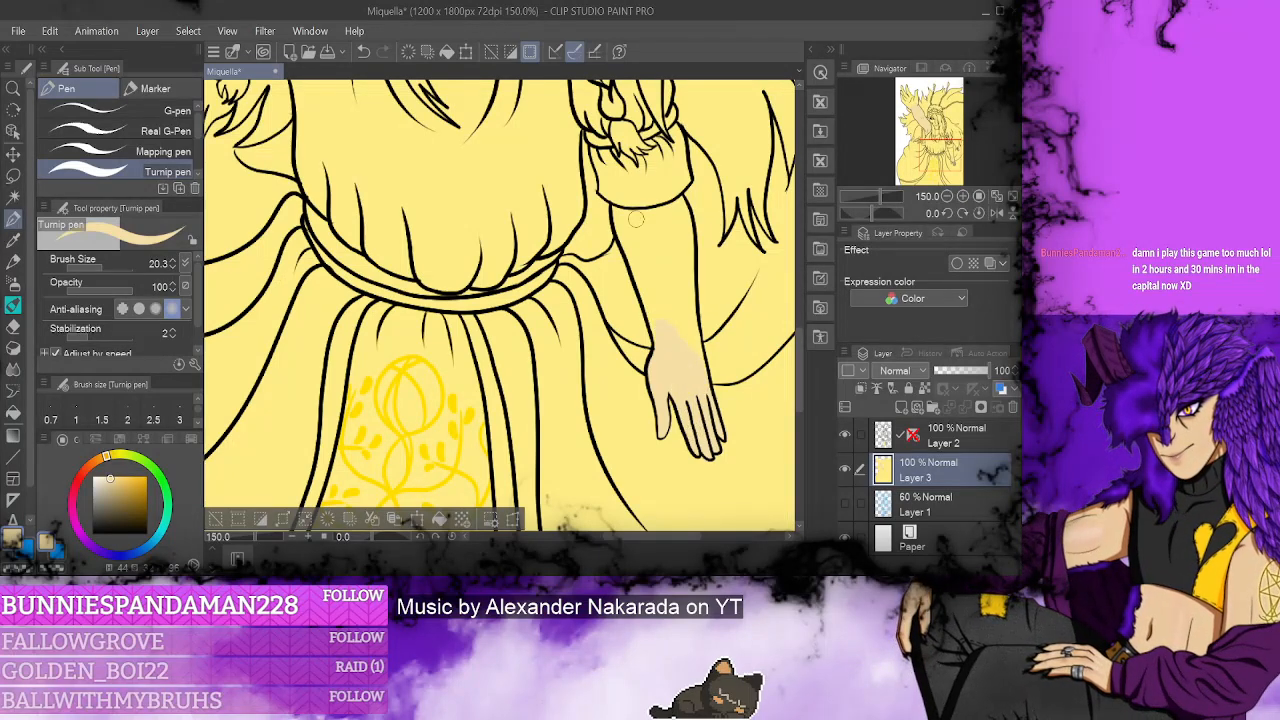
pyautogui.moveTo(617, 207)
pyautogui.mouseDown()
pyautogui.moveTo(652, 295)
pyautogui.moveTo(642, 275)
pyautogui.mouseUp()
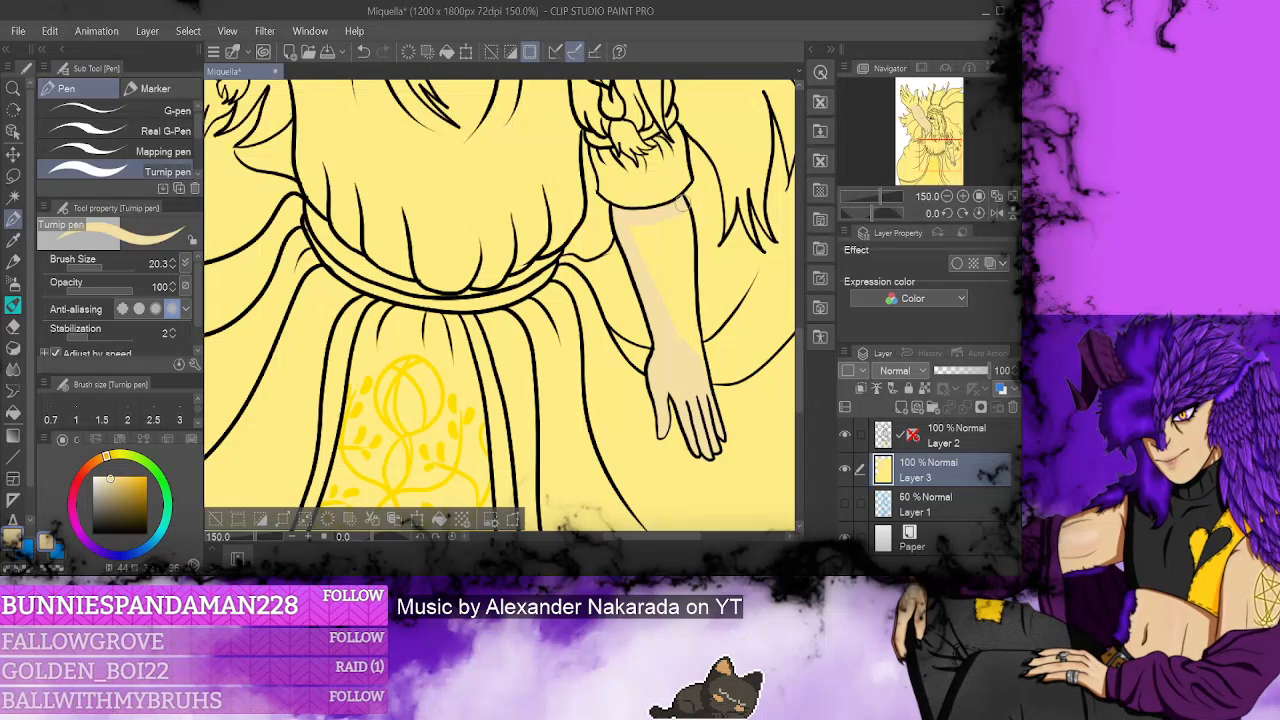
pyautogui.moveTo(683, 205)
pyautogui.mouseDown()
pyautogui.moveTo(637, 229)
pyautogui.moveTo(680, 338)
pyautogui.mouseUp()
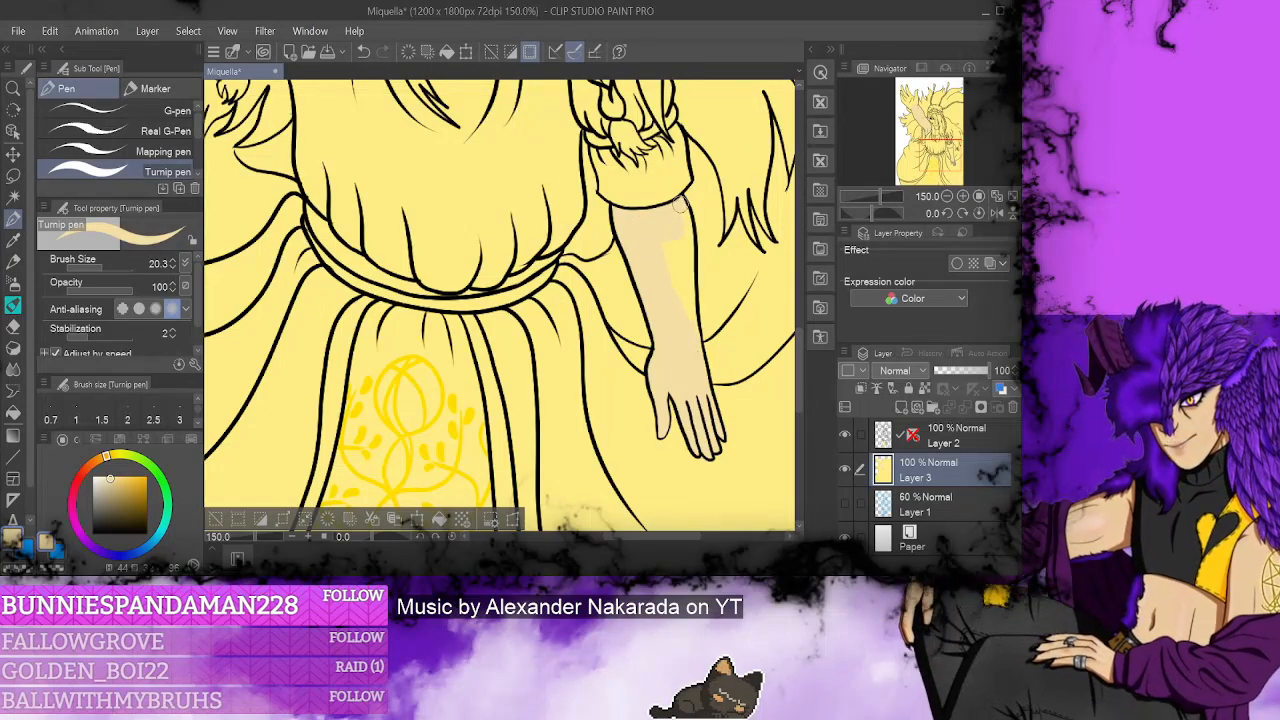
pyautogui.moveTo(681, 205)
pyautogui.mouseDown()
pyautogui.moveTo(686, 258)
pyautogui.moveTo(670, 265)
pyautogui.mouseUp()
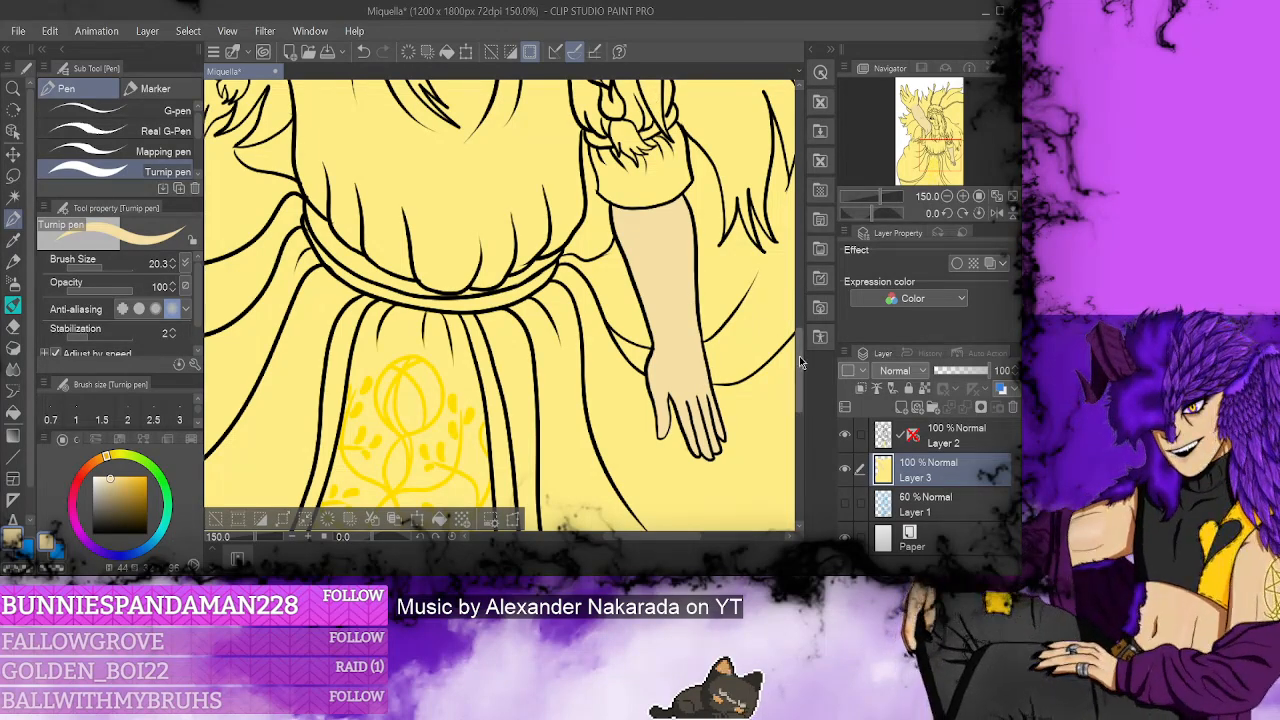
# - Paint the neck between the hair strands in the beige skin tone, starting on the chin
pyautogui.moveTo(799, 356); pyautogui.dragTo(799, 242)
pyautogui.moveTo(645, 538); pyautogui.dragTo(595, 540)
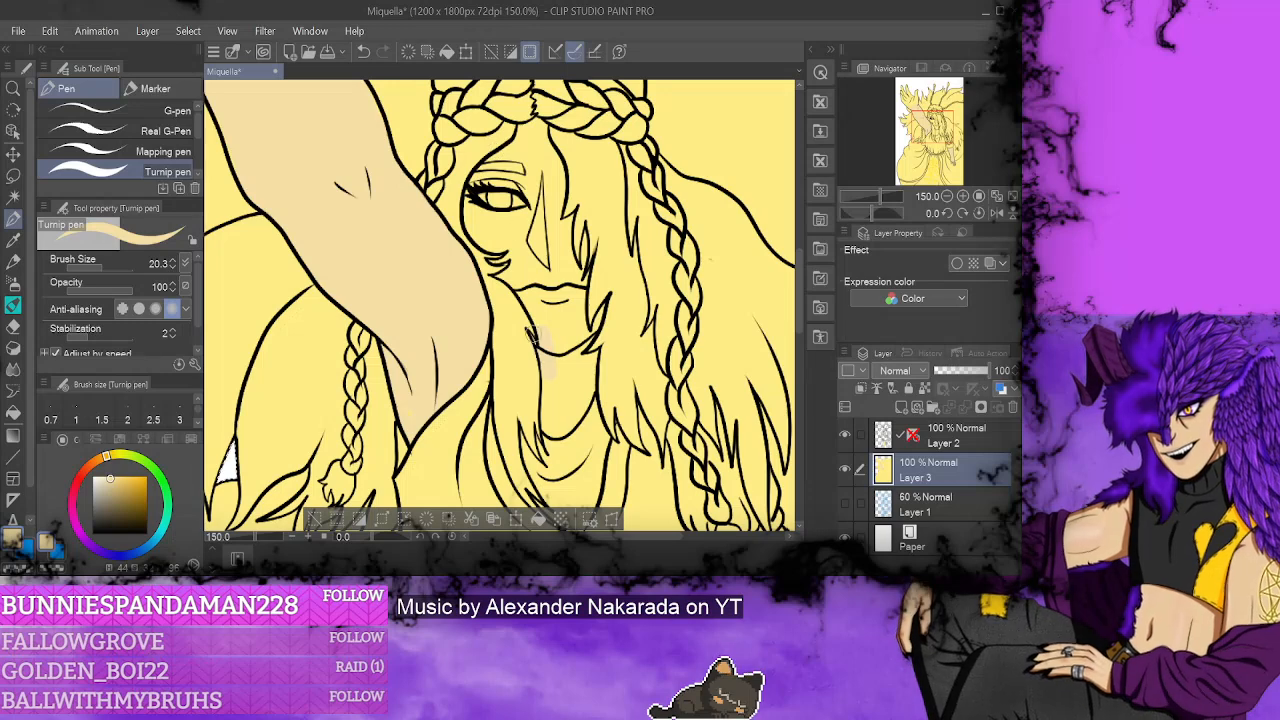
pyautogui.moveTo(537, 336); pyautogui.dragTo(547, 428)
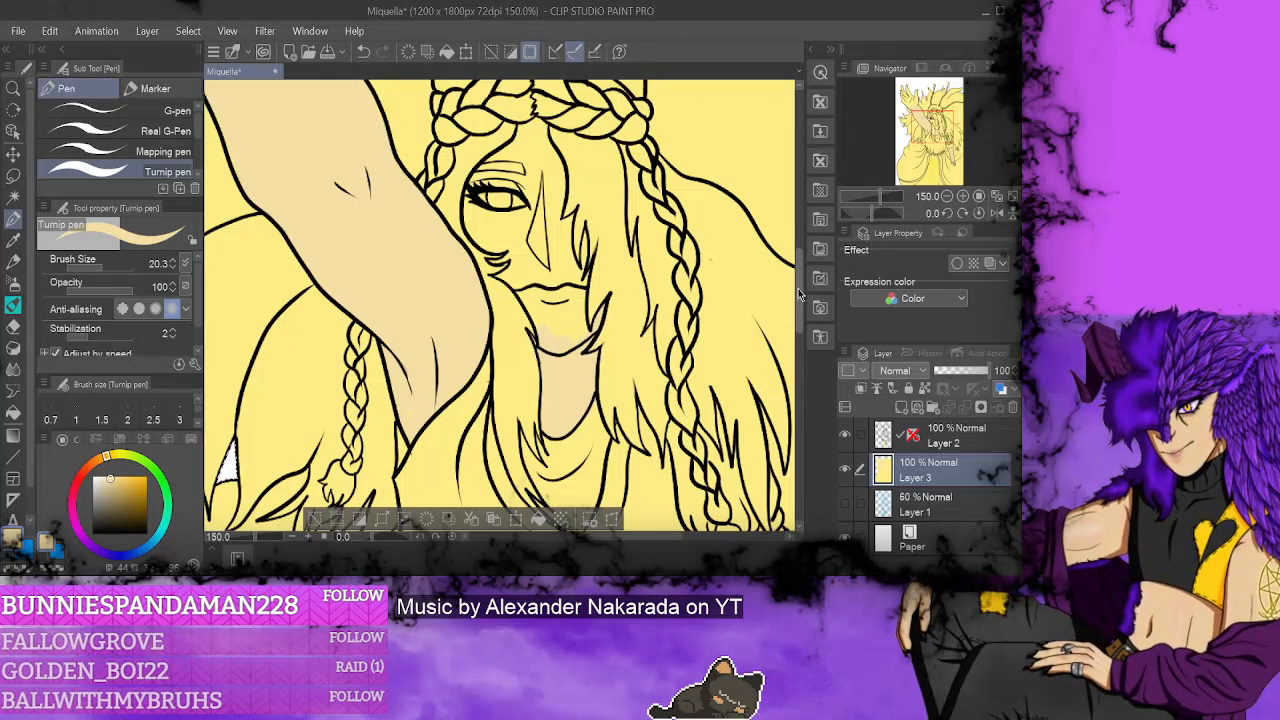
# - Paint the face on Layer 3 in the beige skin tone with the Turnip pen, sparing the eyebrow, eye and hair strands
pyautogui.scroll(1, 800, 293)
pyautogui.press('e')
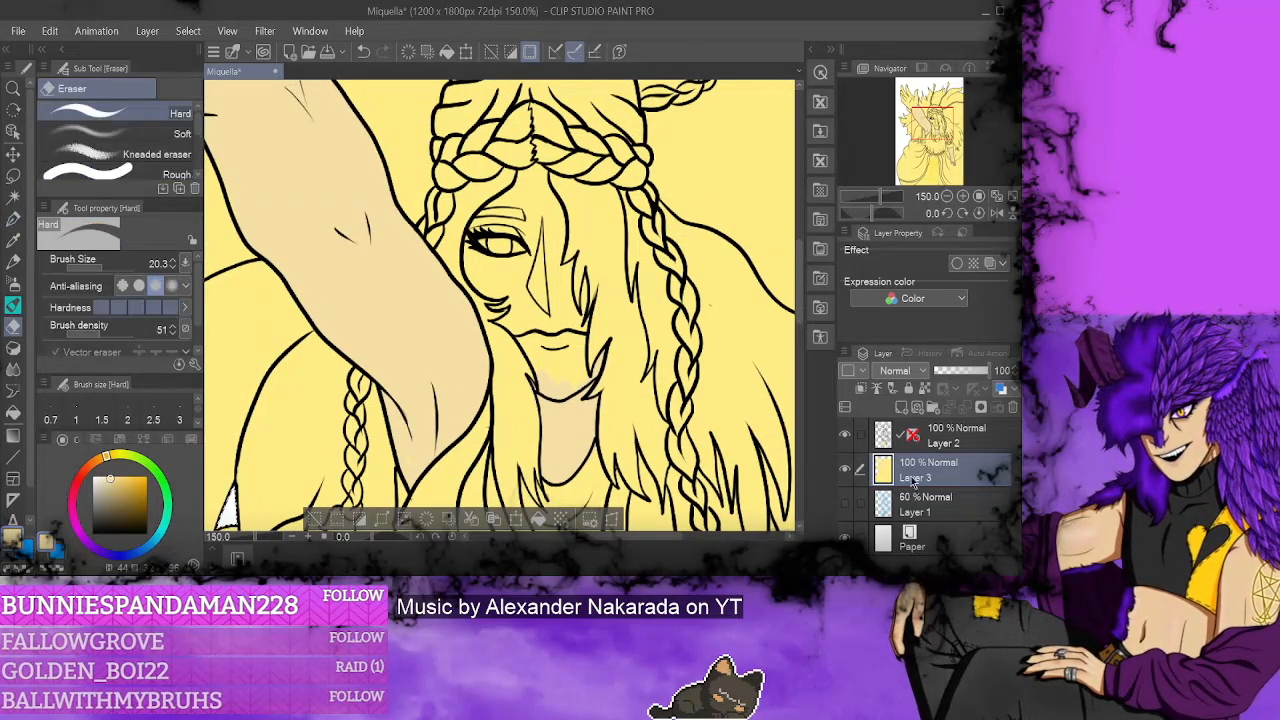
pyautogui.click(950, 440)
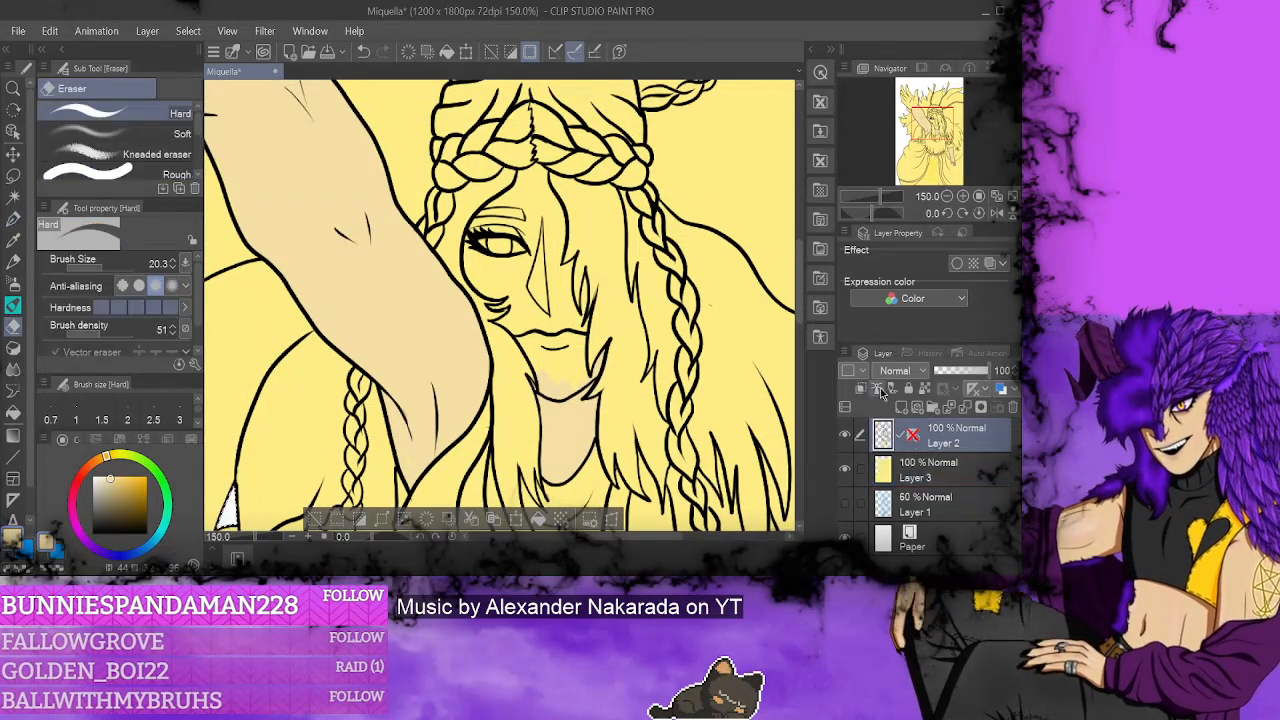
pyautogui.click(943, 474)
pyautogui.press('p')
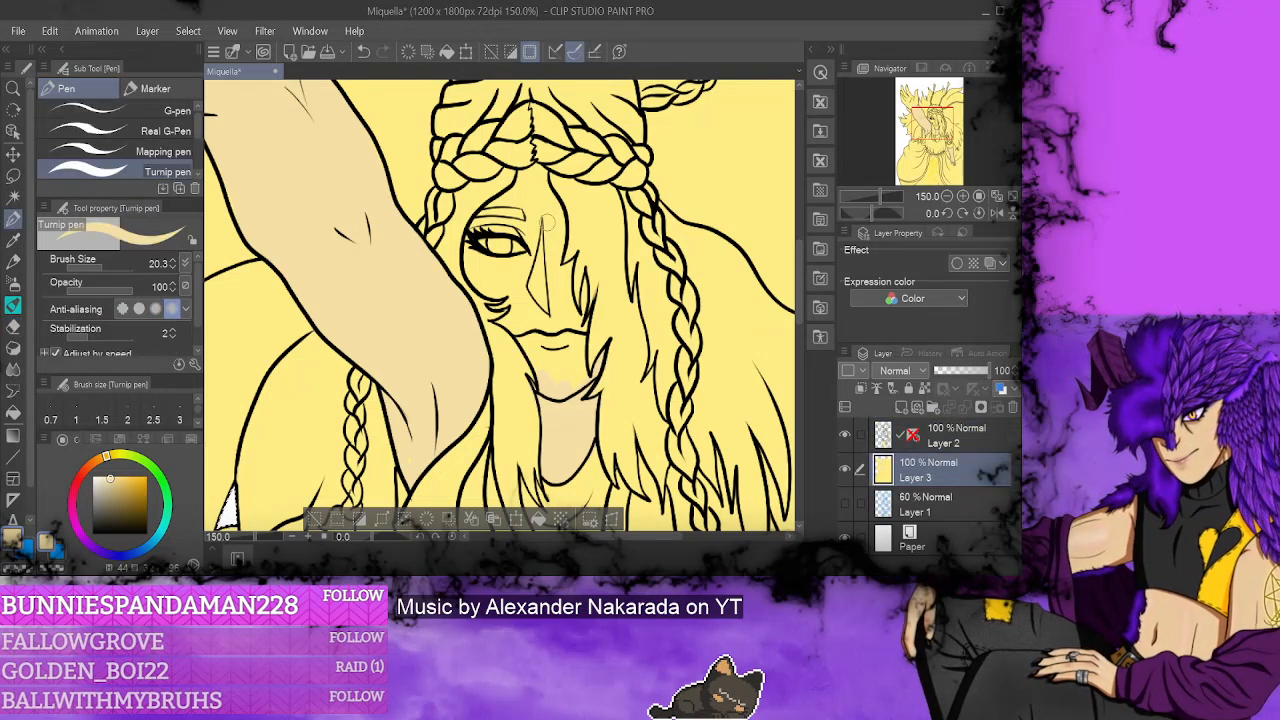
pyautogui.moveTo(545, 202); pyautogui.dragTo(548, 316)
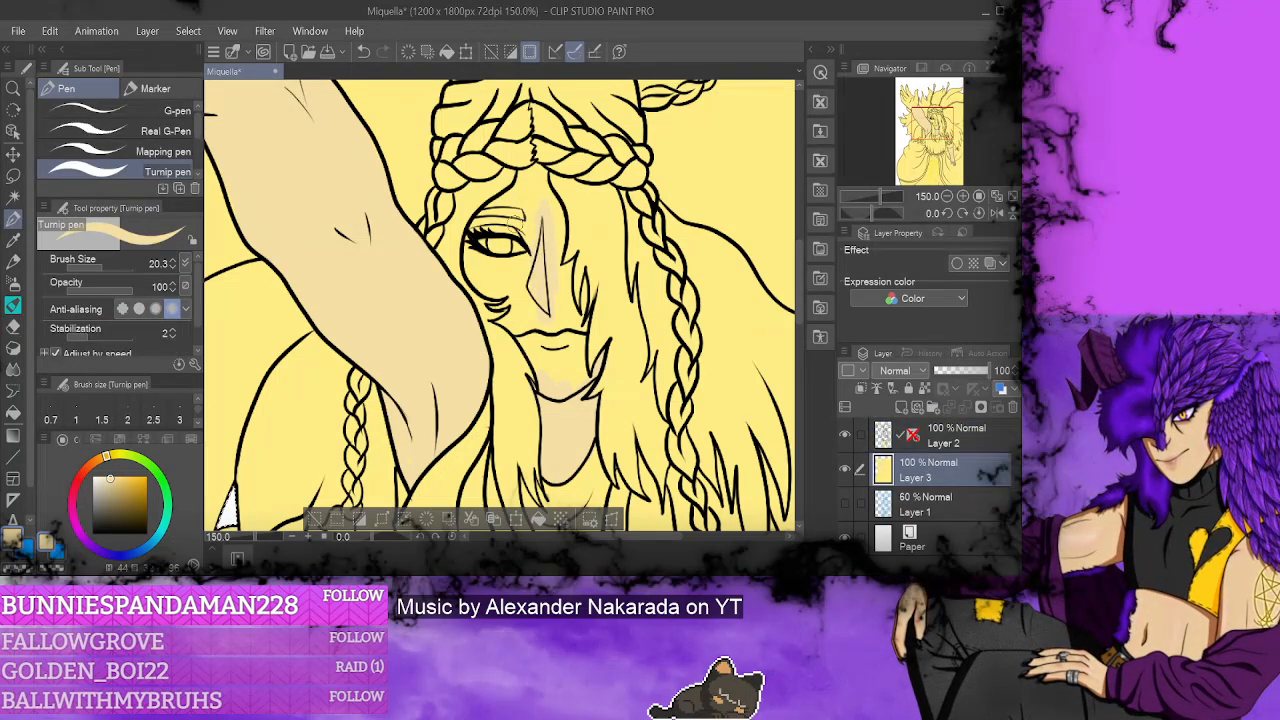
pyautogui.moveTo(478, 222); pyautogui.dragTo(517, 234)
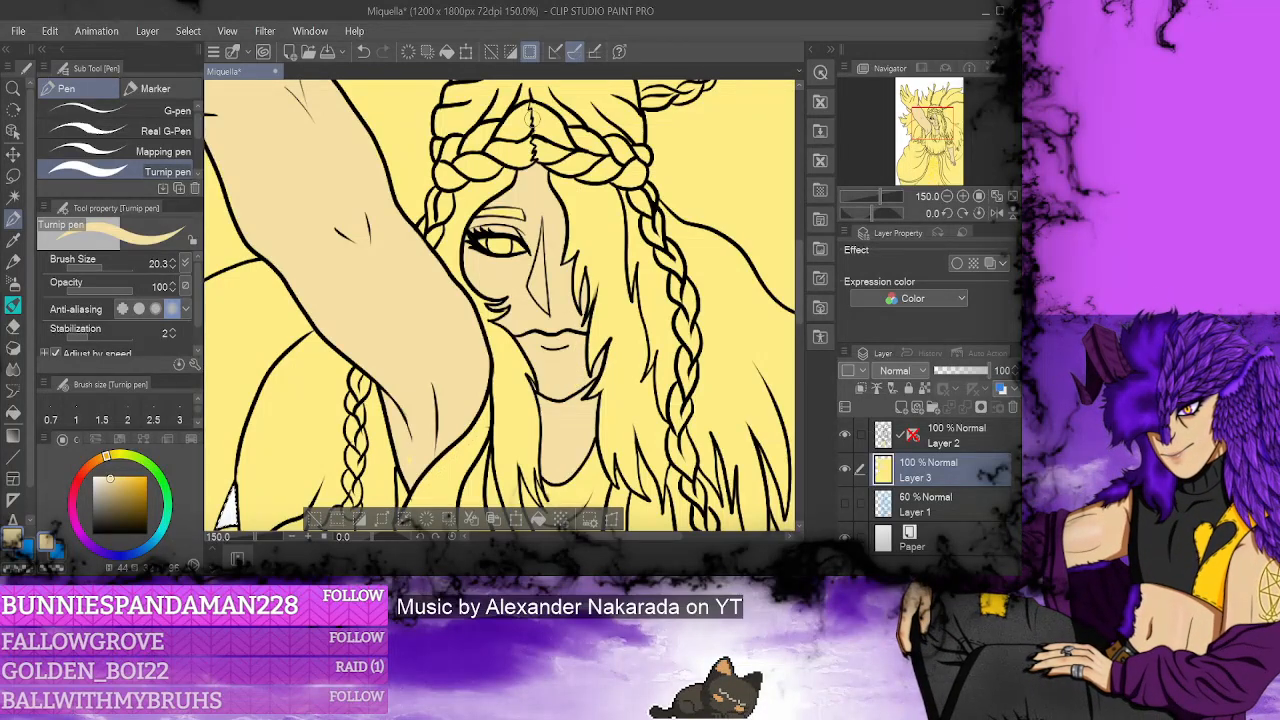
# - Paint the inside of the eye white, and pick the beige skin tone from the forehead again
pyautogui.click(94, 476)
pyautogui.click(490, 243)
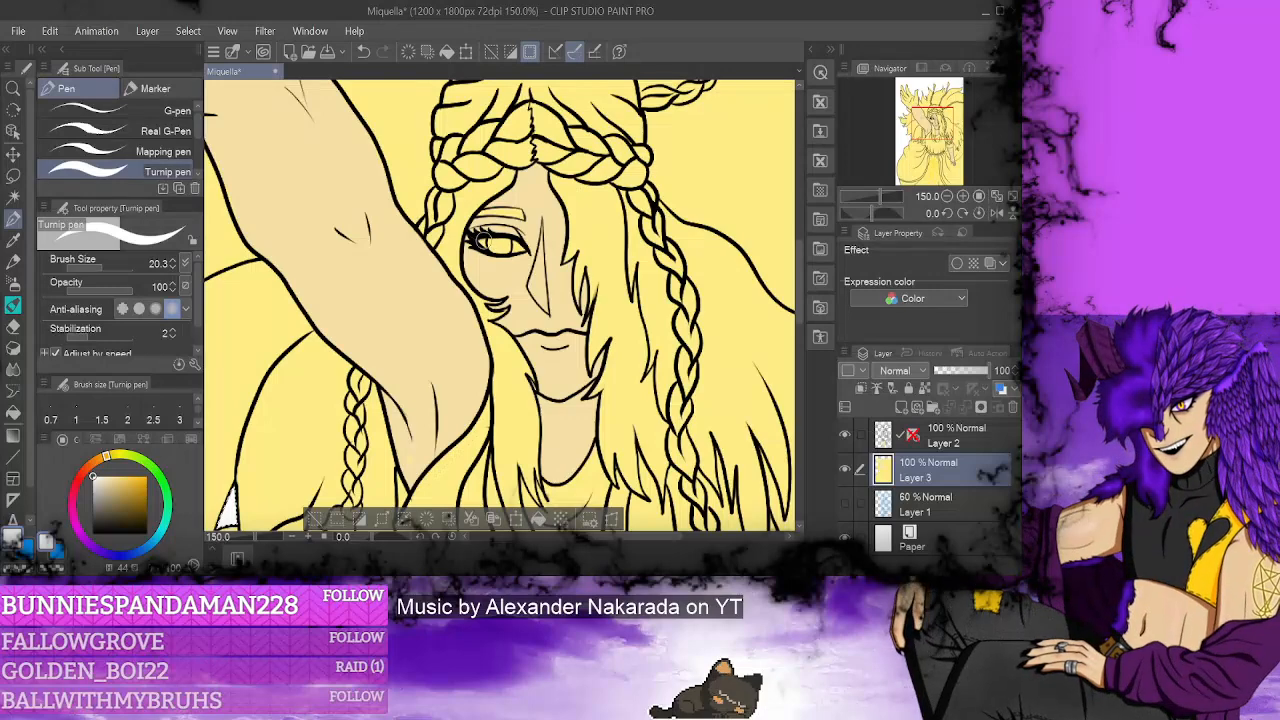
pyautogui.moveTo(490, 244); pyautogui.dragTo(518, 248)
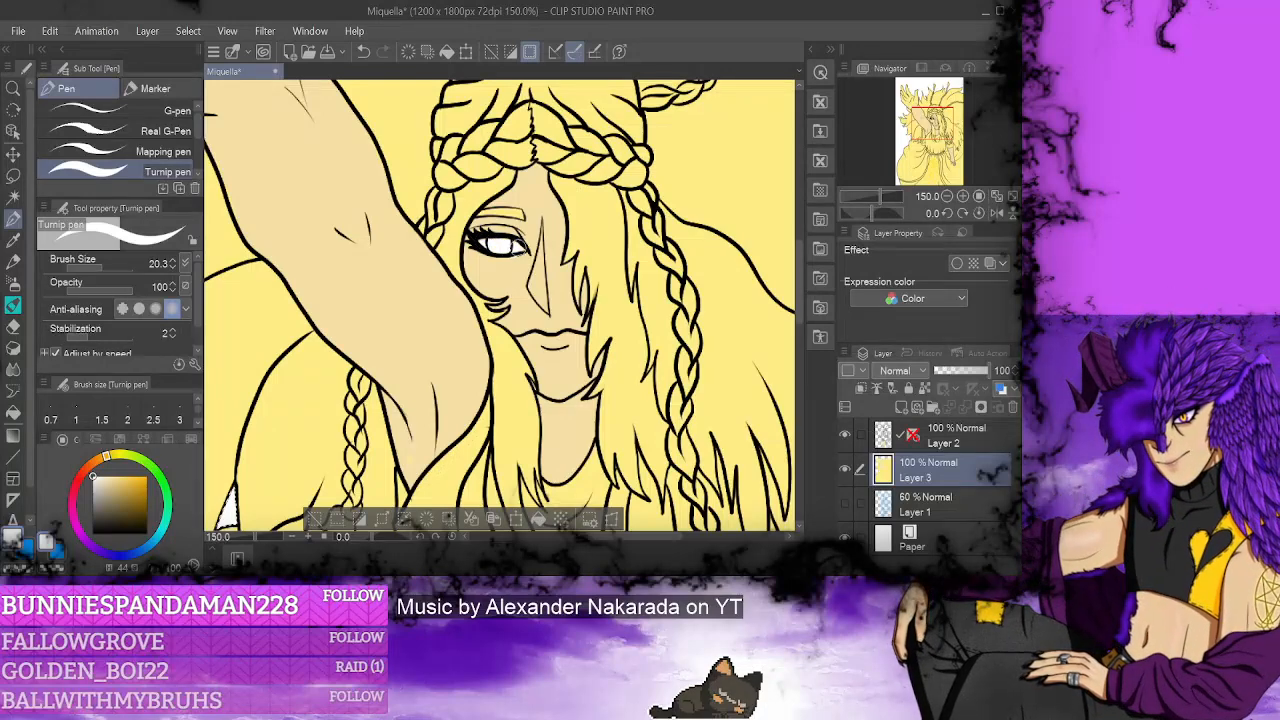
pyautogui.keyDown('alt'); pyautogui.click(531, 205); pyautogui.keyUp('alt')
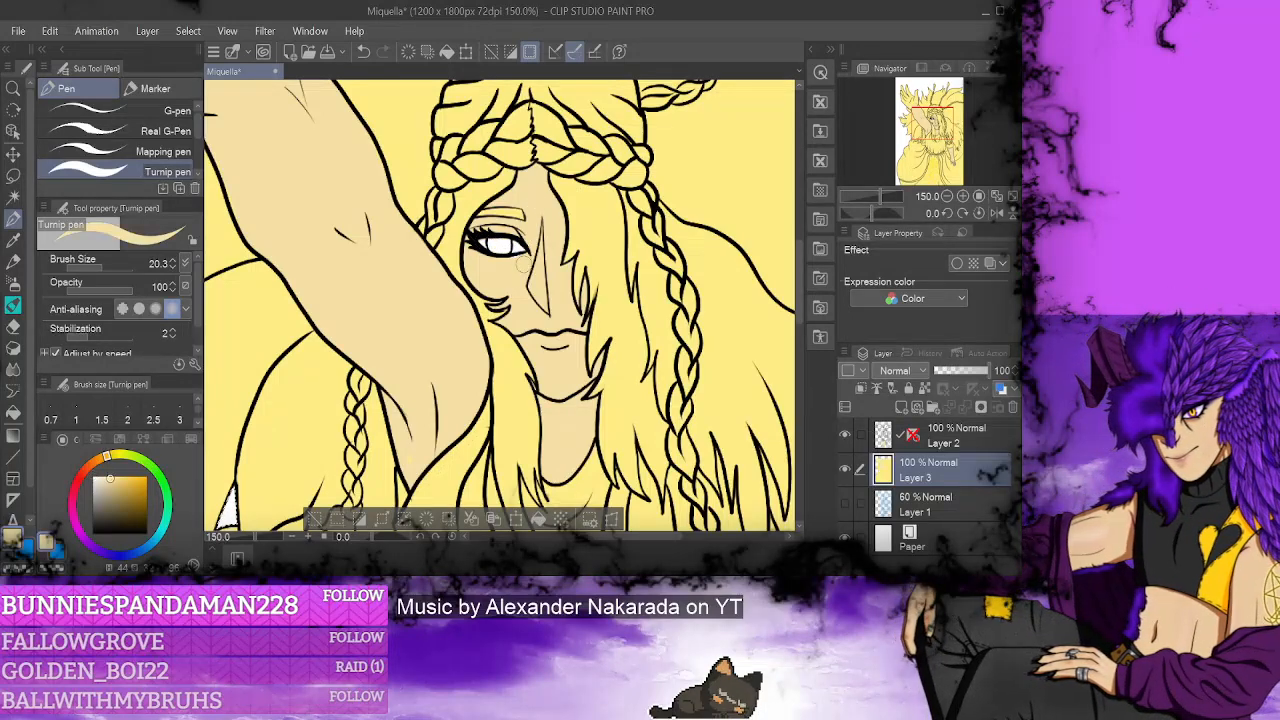
# - Undo the last skin stroke and repaint the area just beneath the eye in the beige skin tone
pyautogui.click(363, 51)
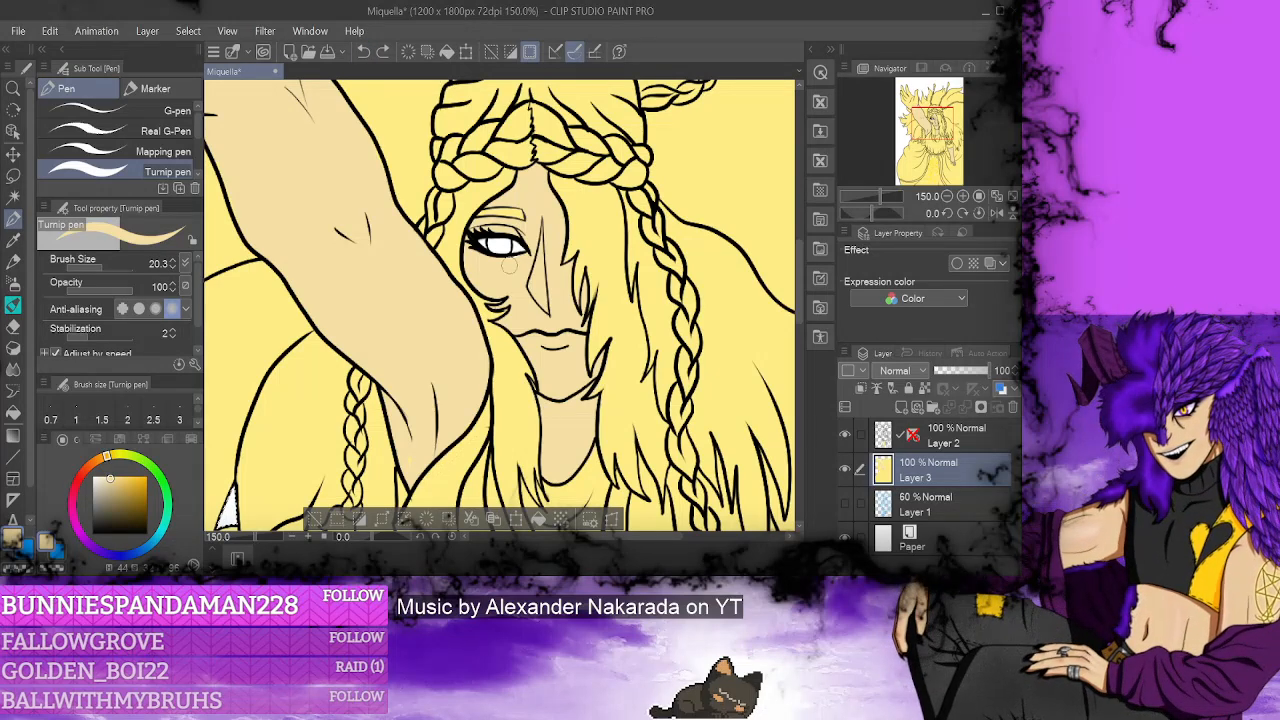
pyautogui.moveTo(508, 258); pyautogui.dragTo(533, 254)
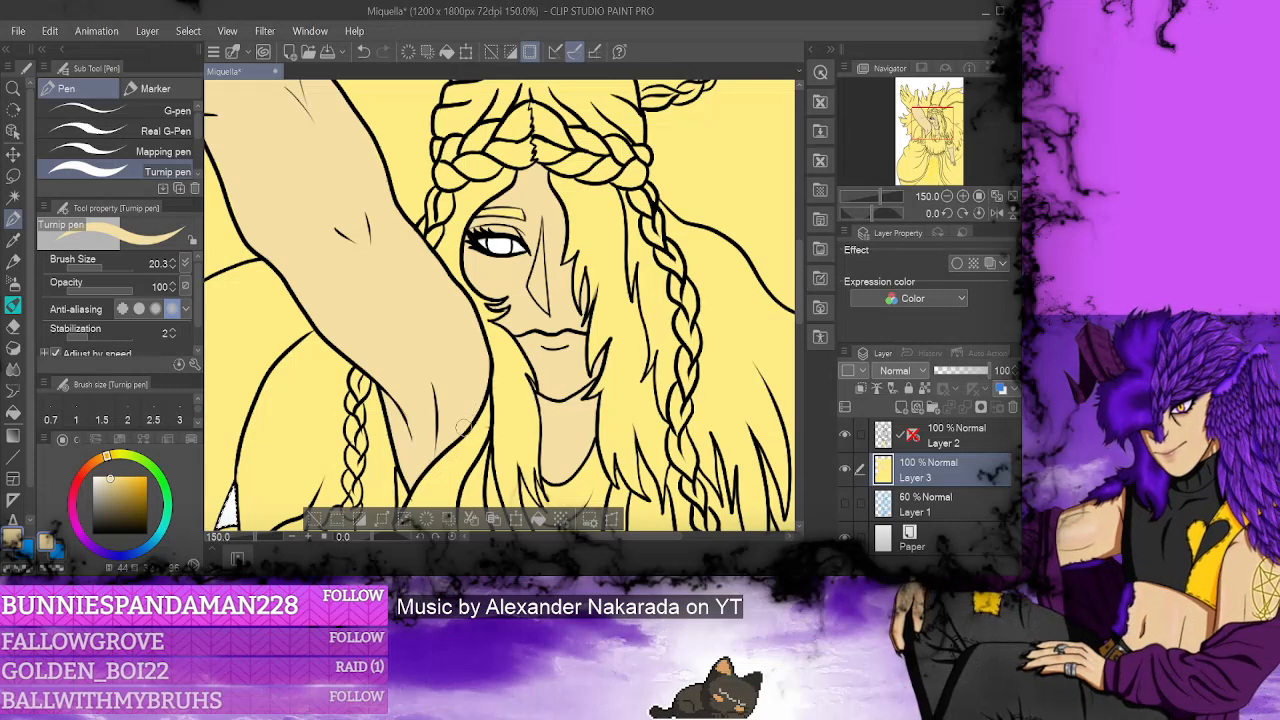
# - Draw thin crease lines on the neck with the near-black G-pen on Layer 2
pyautogui.click(950, 442)
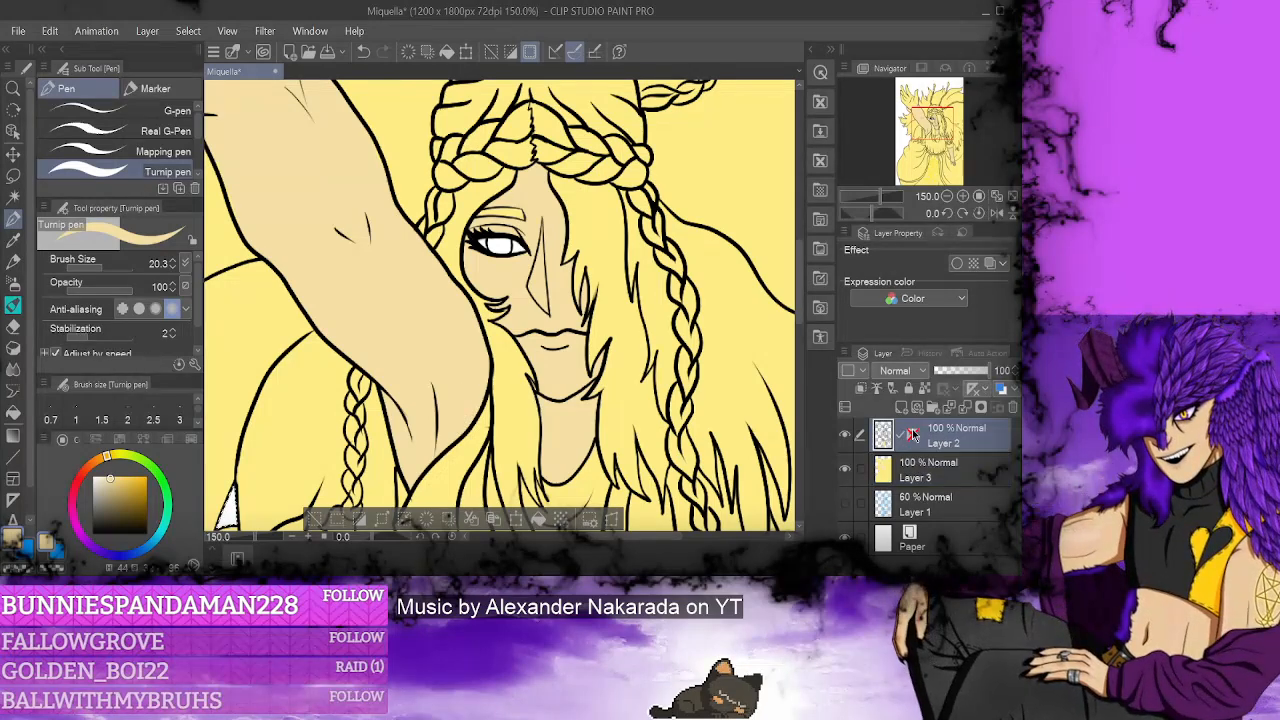
pyautogui.moveTo(131, 511); pyautogui.dragTo(92, 532)
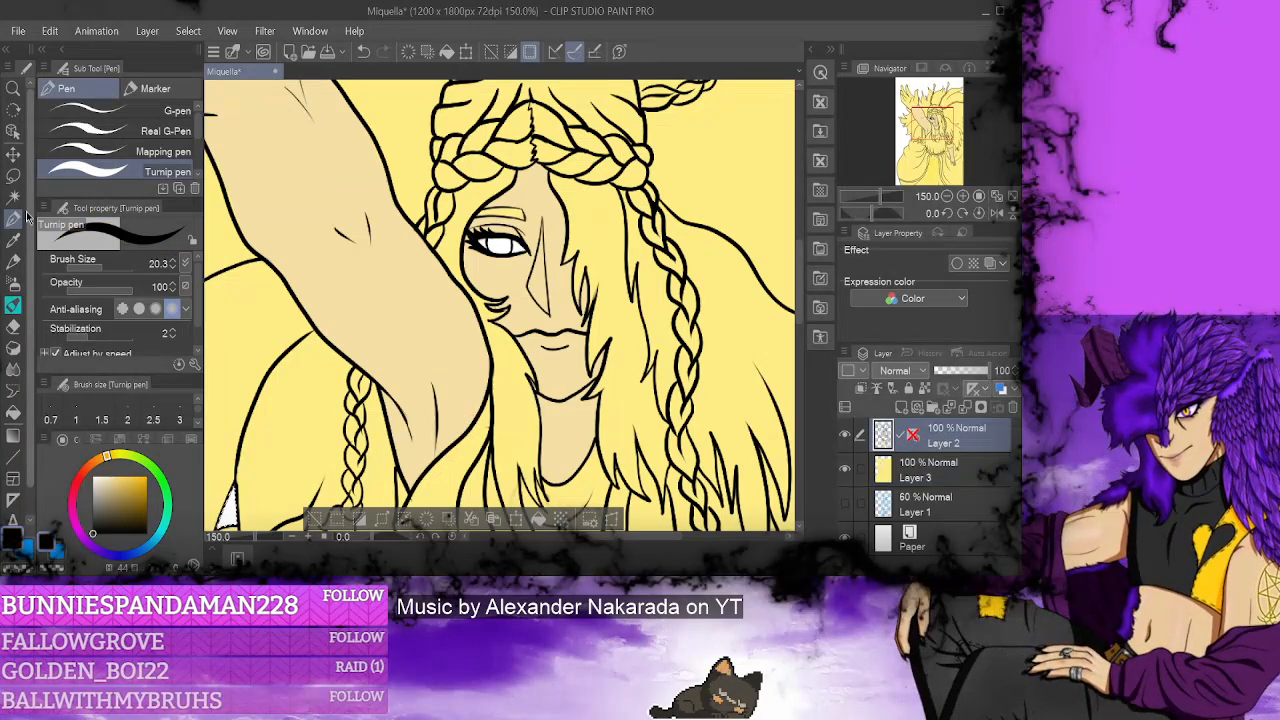
pyautogui.click(75, 115)
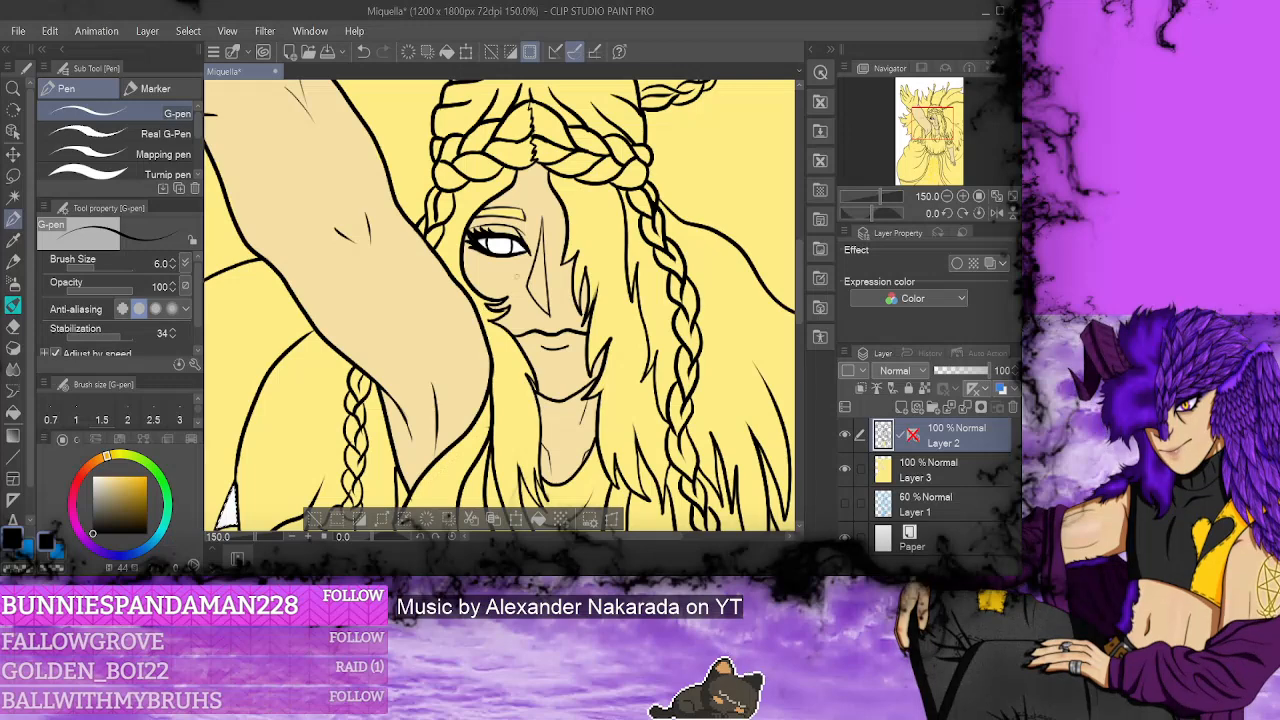
# - Paint the raised hand and fingers on Layer 3 in the beige skin tone, using the Turnip pen at brush size 53.4
pyautogui.click(120, 172)
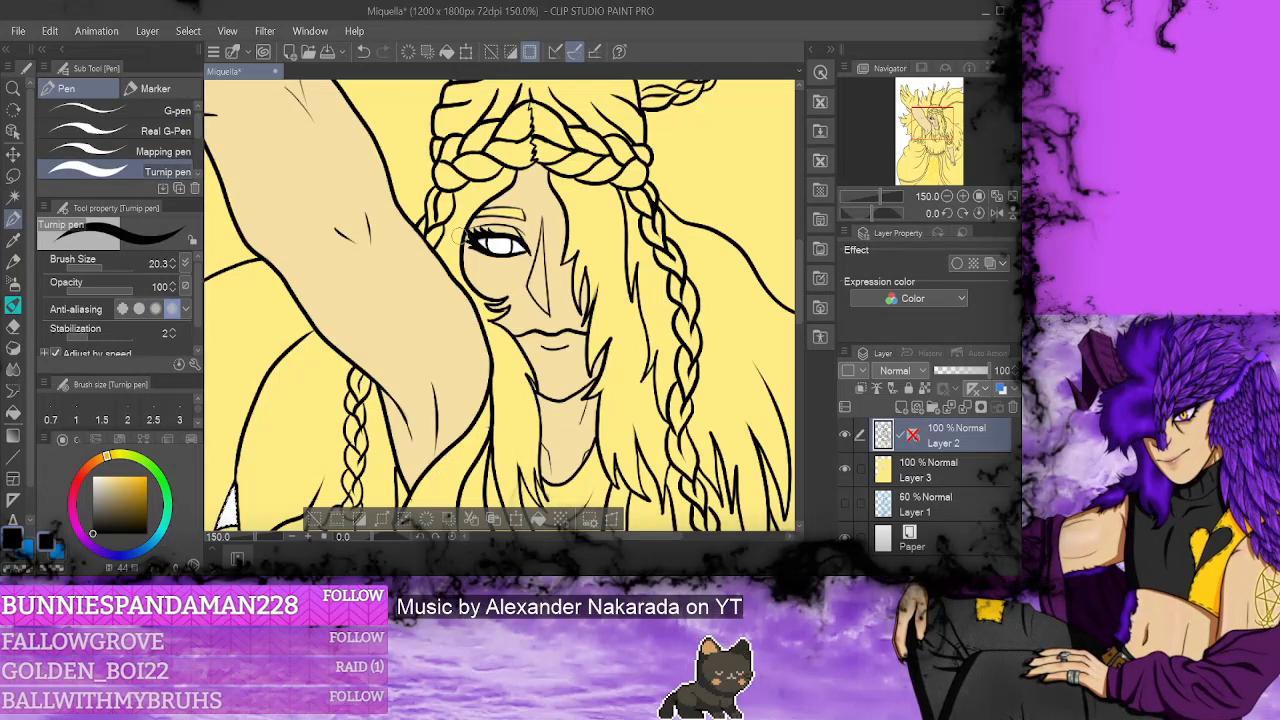
pyautogui.scroll(-3, 465, 232)
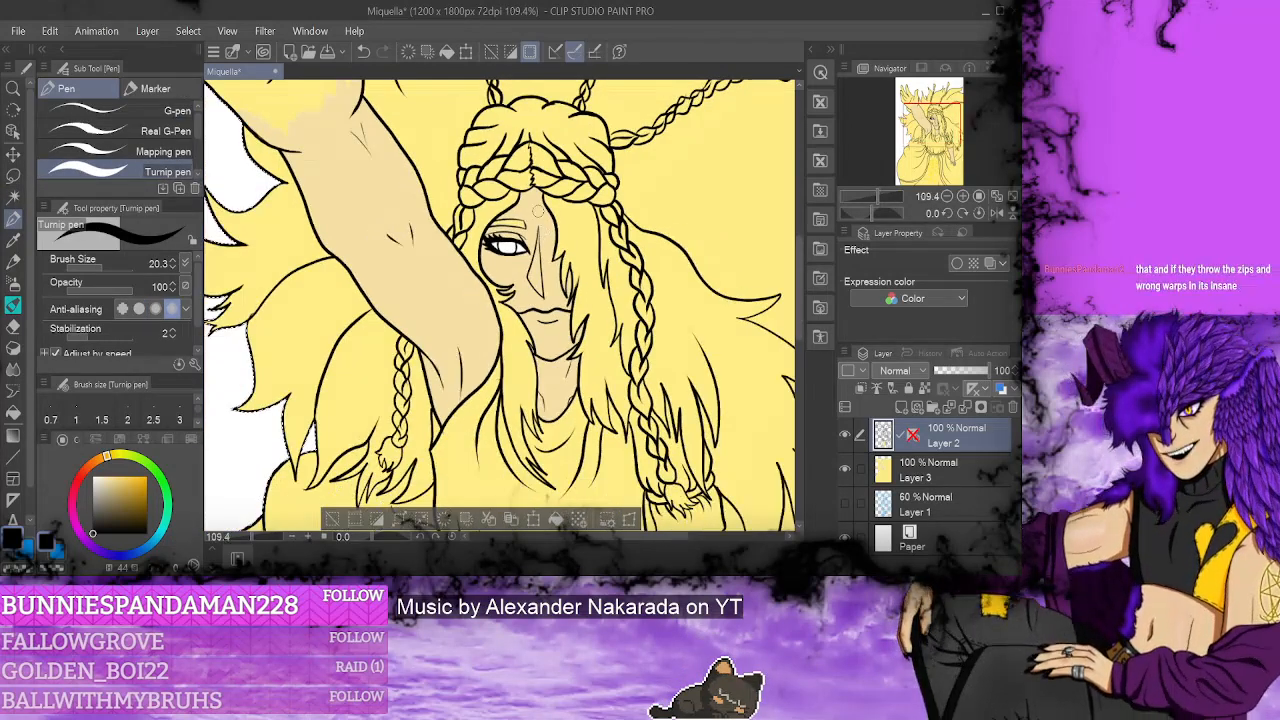
pyautogui.scroll(-2, 538, 208)
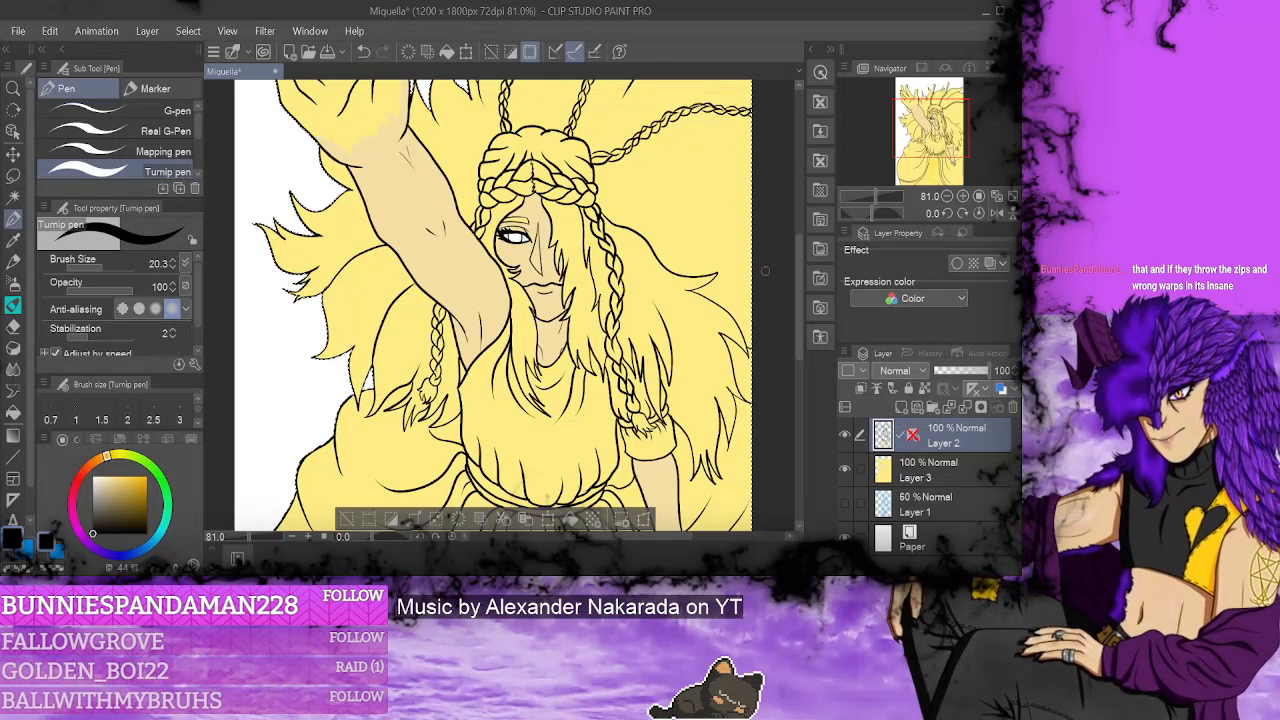
pyautogui.scroll(5, 765, 270)
pyautogui.keyDown('alt'); pyautogui.click(381, 345); pyautogui.keyUp('alt')
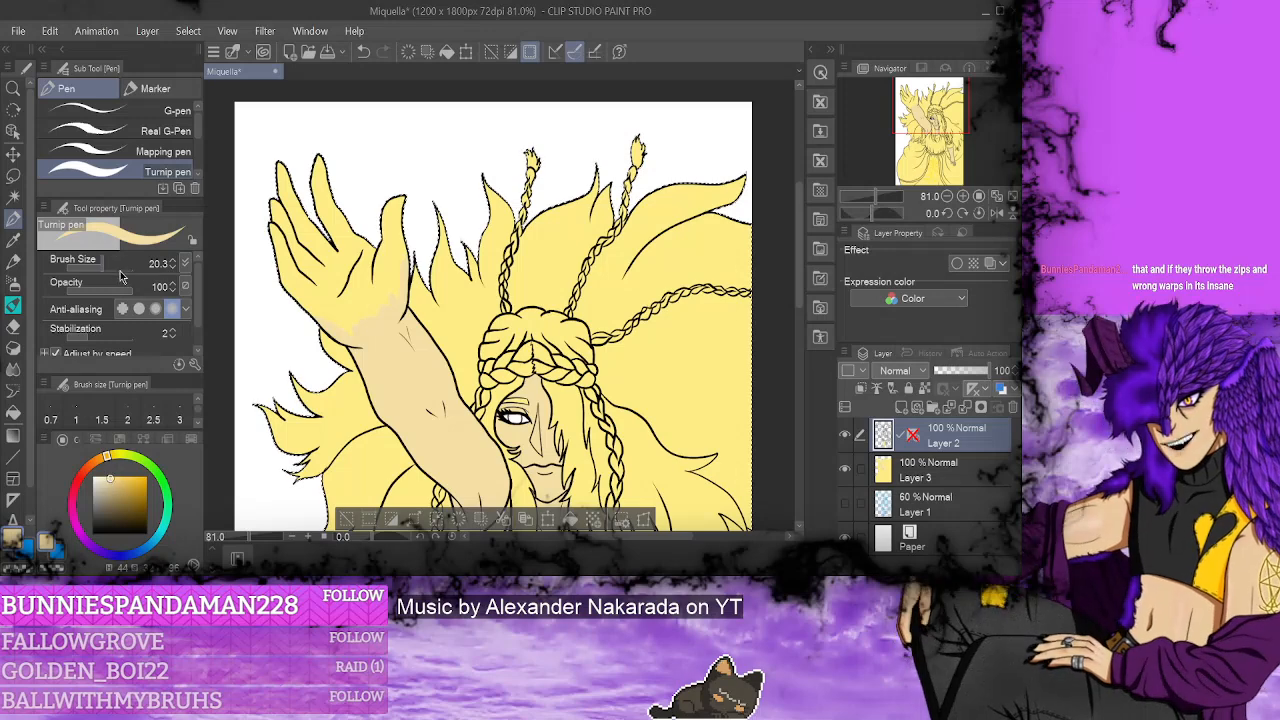
pyautogui.moveTo(110, 266); pyautogui.dragTo(128, 266)
pyautogui.moveTo(402, 272)
pyautogui.mouseDown()
pyautogui.moveTo(394, 228)
pyautogui.moveTo(395, 248)
pyautogui.mouseUp()
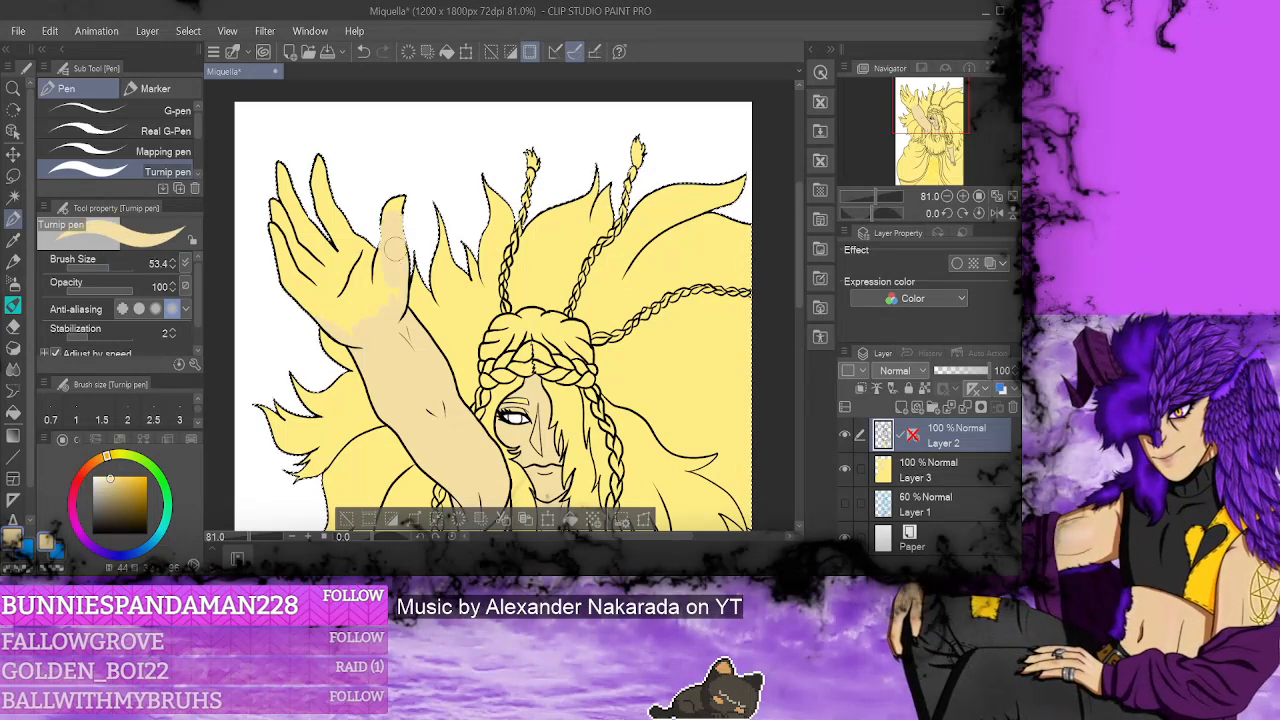
pyautogui.click(366, 55)
pyautogui.click(935, 482)
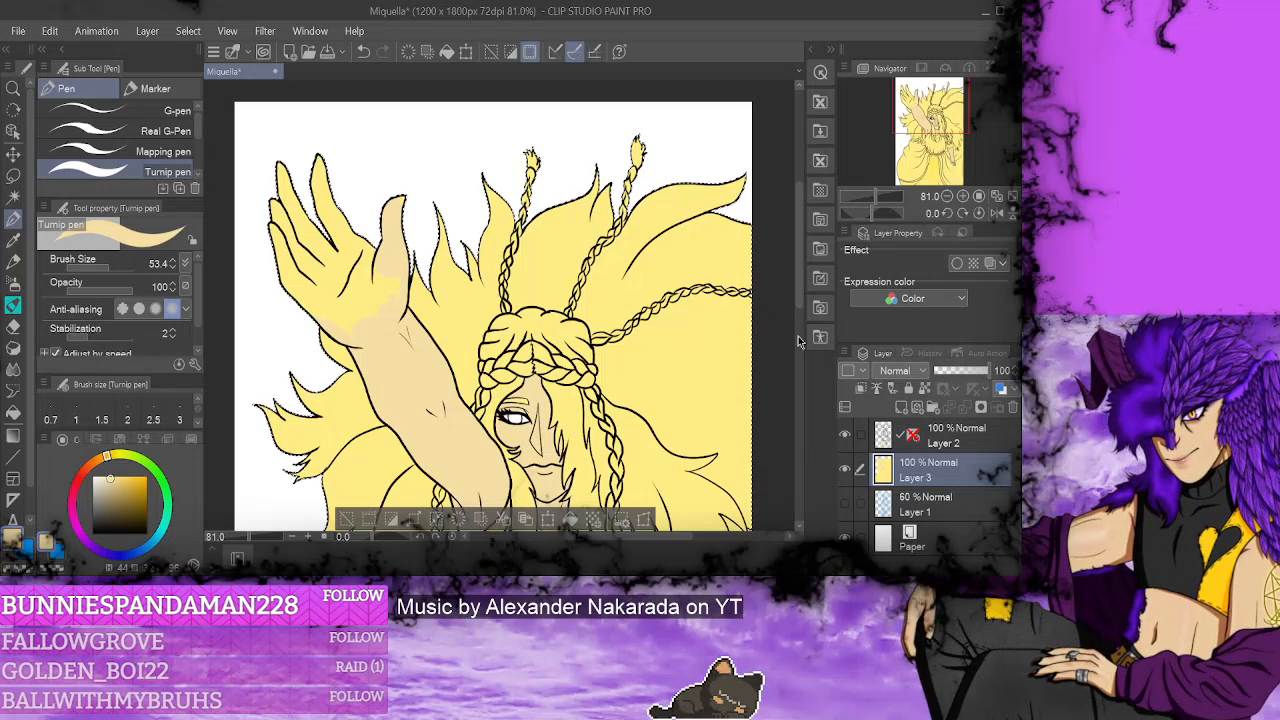
# - Choose a dark golden brown and paint the underskirt below the overskirt's hem and along the upper edge of the front panel
pyautogui.scroll(-3, 798, 336)
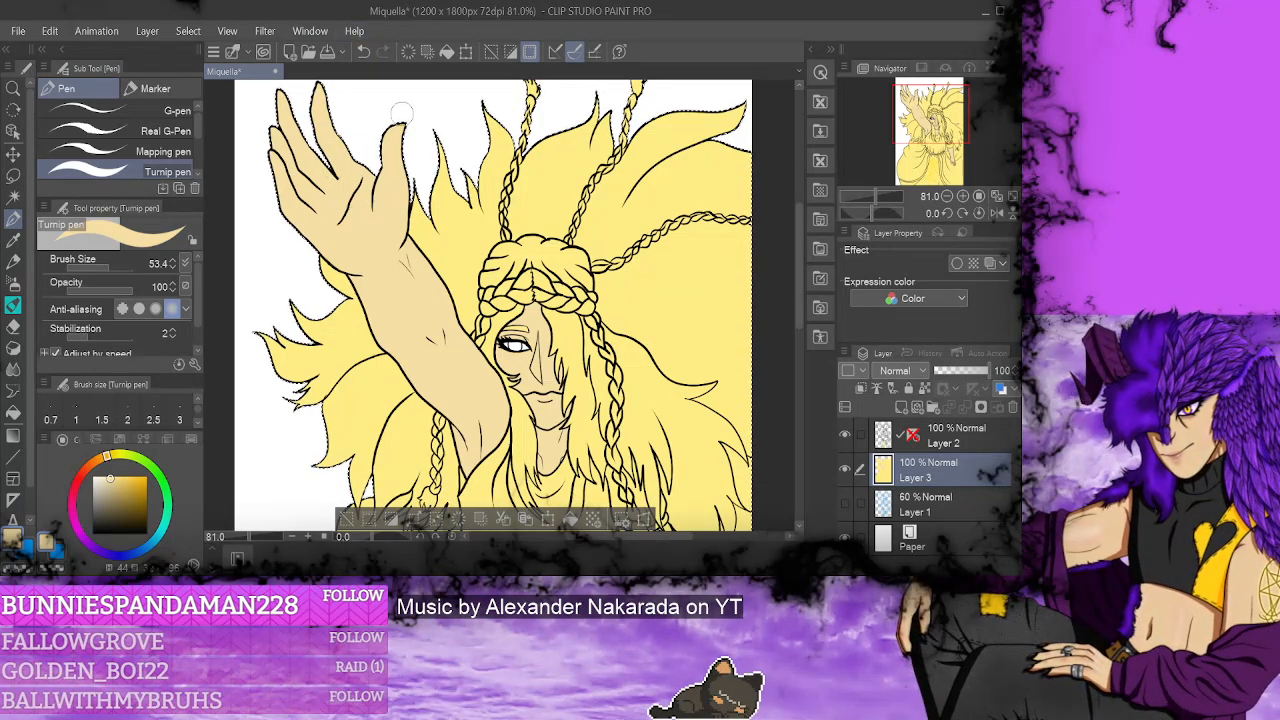
pyautogui.moveTo(799, 246); pyautogui.dragTo(804, 357)
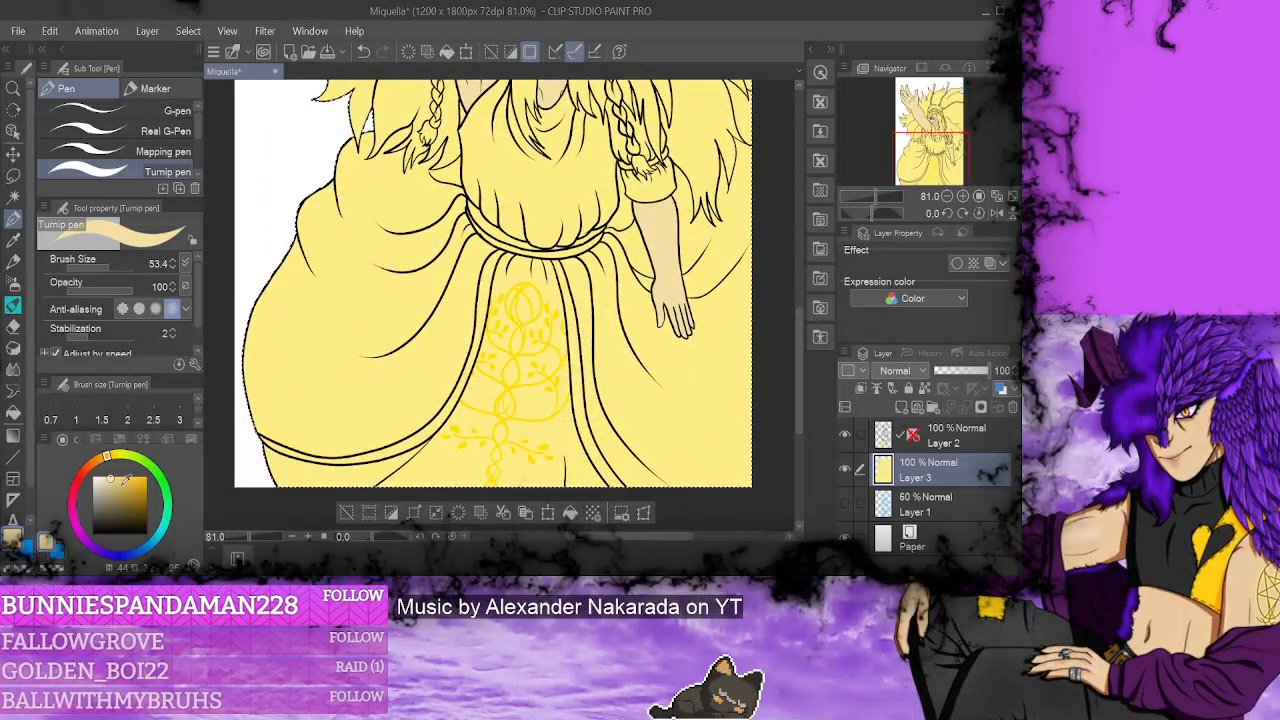
pyautogui.click(125, 500)
pyautogui.moveTo(125, 500); pyautogui.dragTo(144, 502)
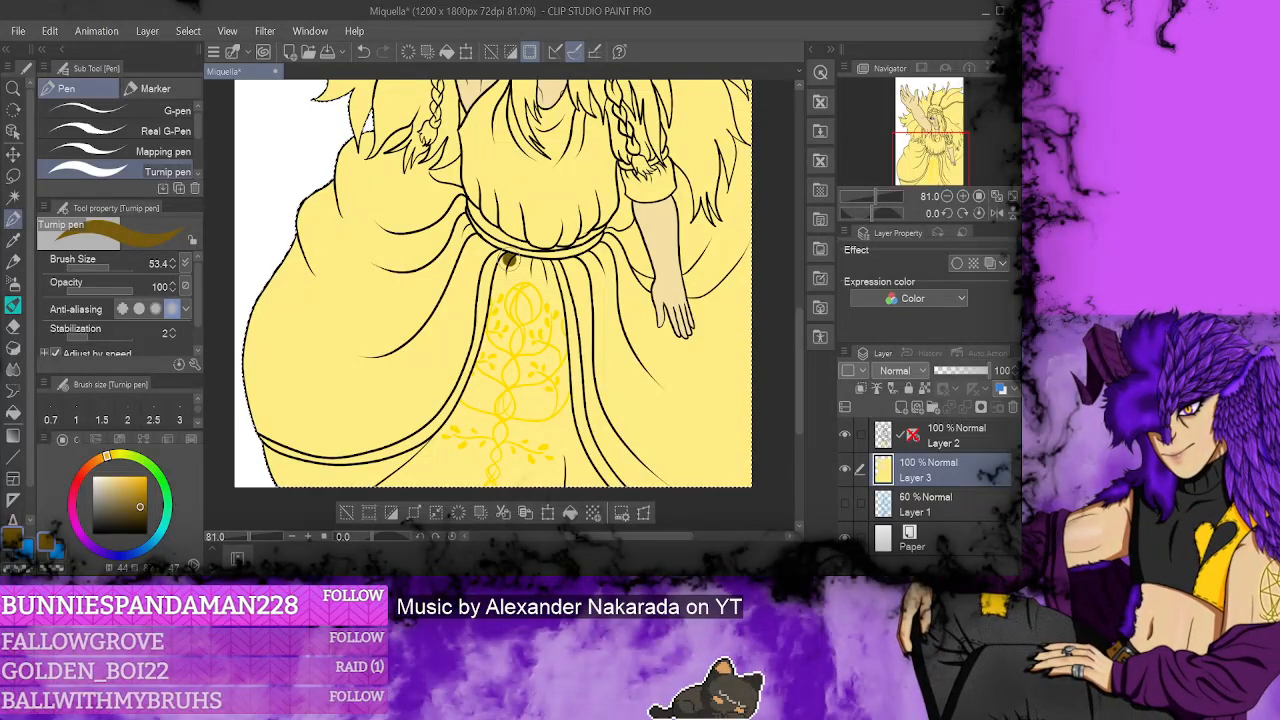
pyautogui.moveTo(508, 260); pyautogui.dragTo(481, 385)
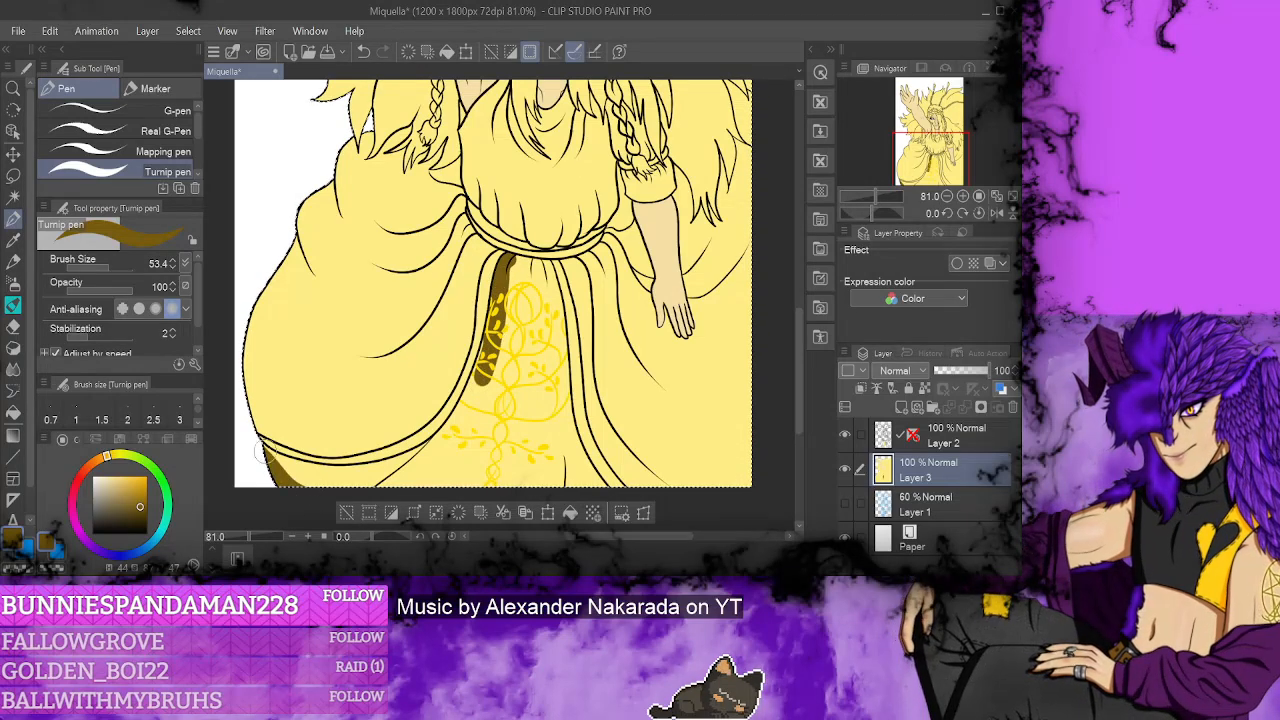
pyautogui.moveTo(260, 446)
pyautogui.mouseDown()
pyautogui.moveTo(348, 487)
pyautogui.moveTo(268, 452)
pyautogui.moveTo(335, 482)
pyautogui.moveTo(275, 455)
pyautogui.moveTo(385, 485)
pyautogui.moveTo(340, 478)
pyautogui.moveTo(452, 456)
pyautogui.moveTo(427, 458)
pyautogui.mouseUp()
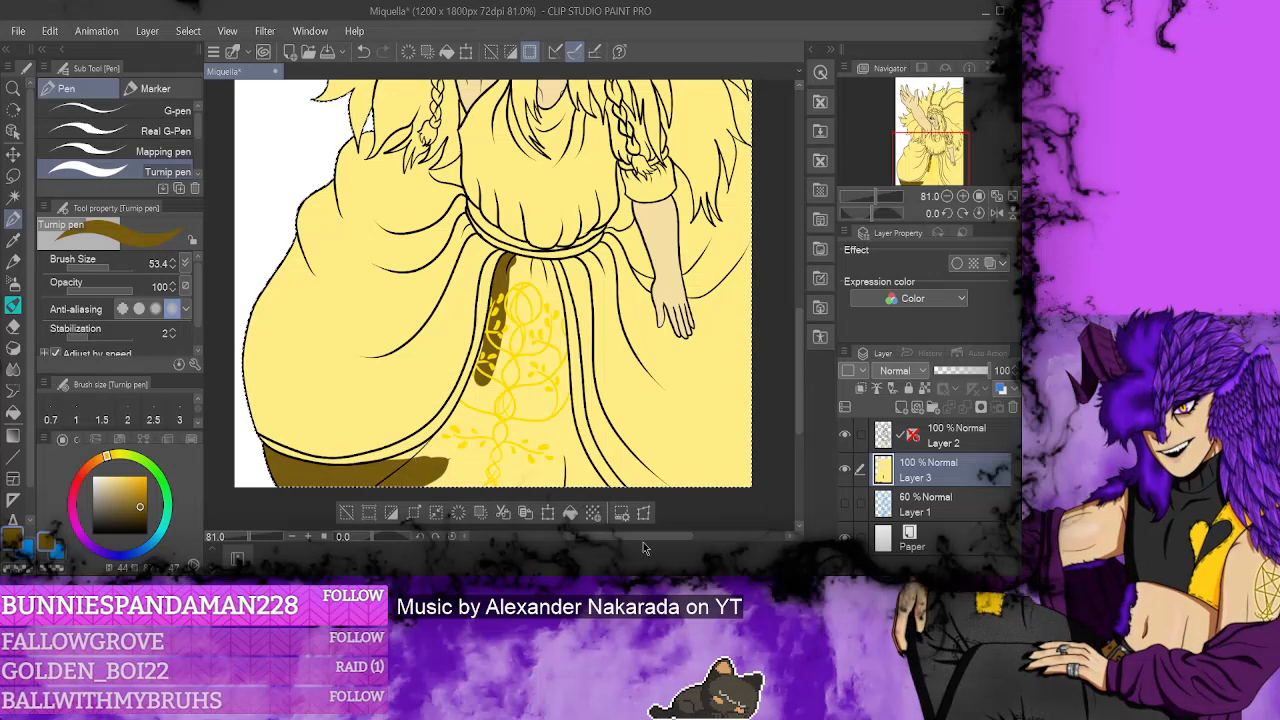
# - Cover the rest of the skirt's front panel behind the vine embroidery in dark golden brown, up to the waistband
pyautogui.scroll(-1, 799, 326)
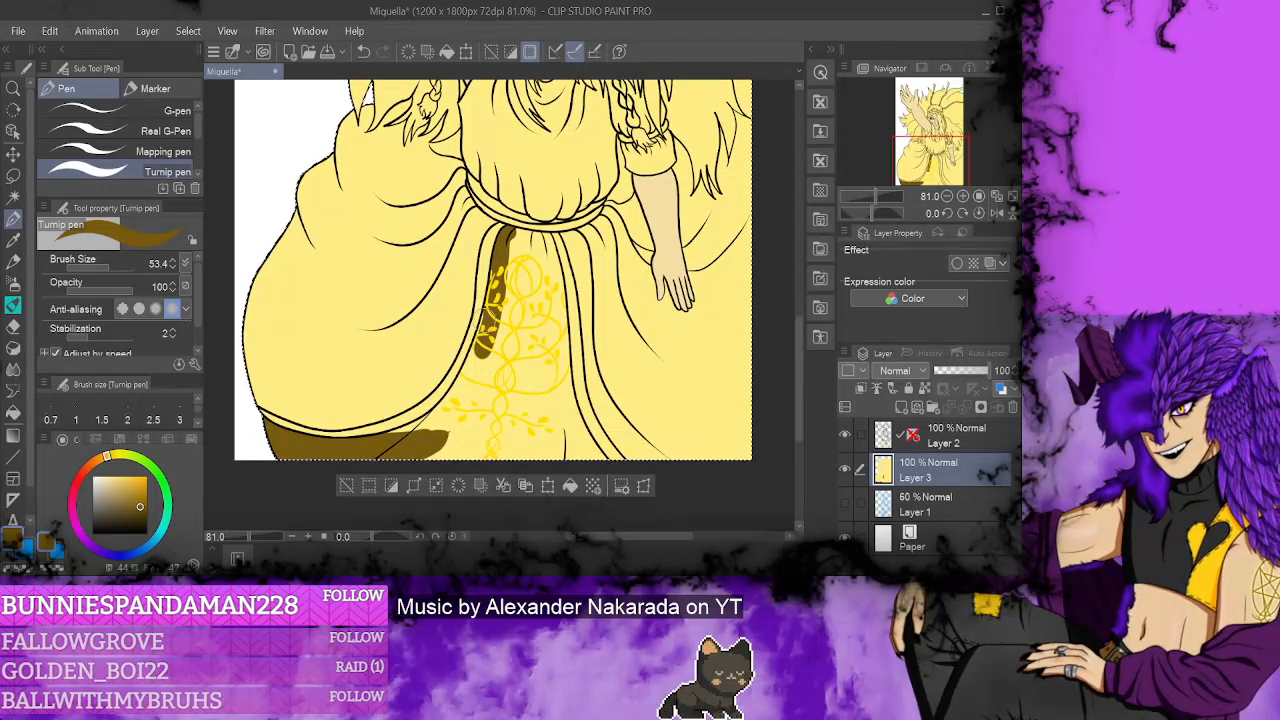
pyautogui.moveTo(490, 305); pyautogui.dragTo(450, 405)
pyautogui.moveTo(474, 362); pyautogui.dragTo(425, 438)
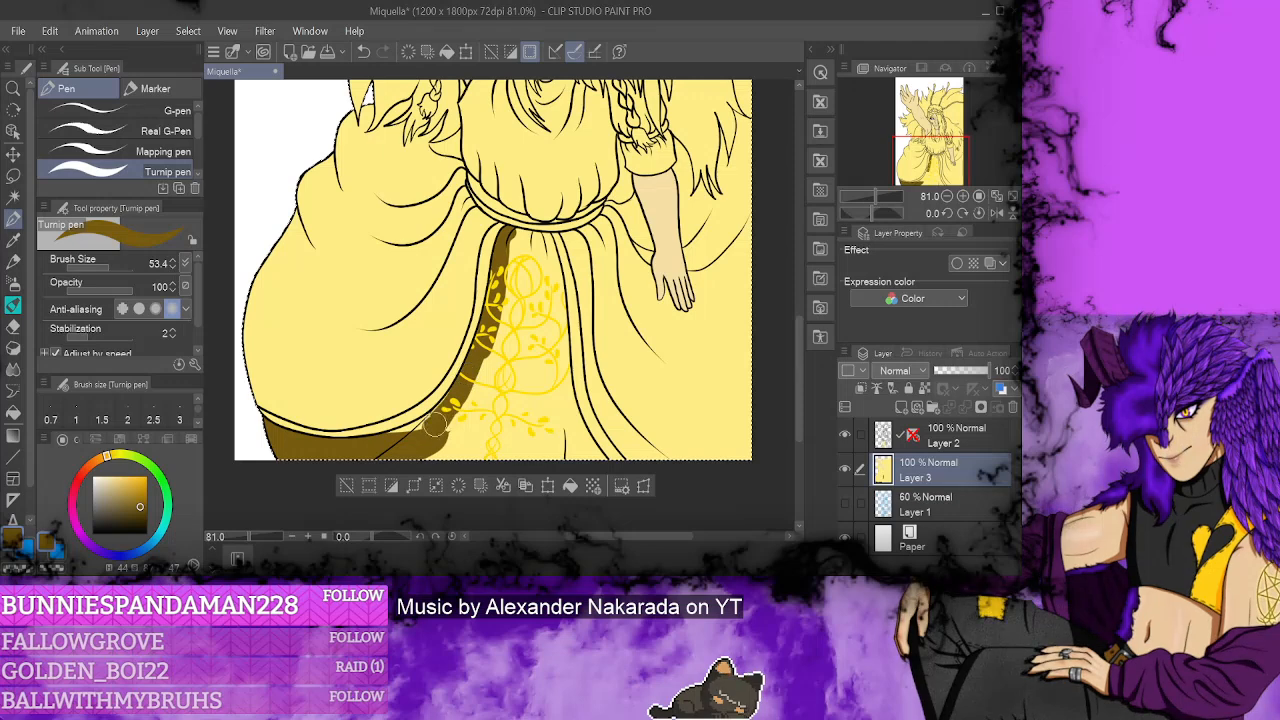
pyautogui.moveTo(448, 392)
pyautogui.mouseDown()
pyautogui.moveTo(385, 442)
pyautogui.moveTo(432, 418)
pyautogui.moveTo(452, 426)
pyautogui.moveTo(438, 452)
pyautogui.moveTo(463, 447)
pyautogui.moveTo(460, 469)
pyautogui.moveTo(510, 349)
pyautogui.moveTo(512, 405)
pyautogui.moveTo(566, 479)
pyautogui.moveTo(554, 417)
pyautogui.moveTo(603, 474)
pyautogui.moveTo(564, 415)
pyautogui.moveTo(584, 449)
pyautogui.moveTo(537, 306)
pyautogui.moveTo(558, 430)
pyautogui.moveTo(559, 411)
pyautogui.moveTo(583, 434)
pyautogui.moveTo(553, 367)
pyautogui.moveTo(574, 415)
pyautogui.moveTo(552, 314)
pyautogui.moveTo(564, 334)
pyautogui.moveTo(547, 362)
pyautogui.moveTo(525, 269)
pyautogui.mouseUp()
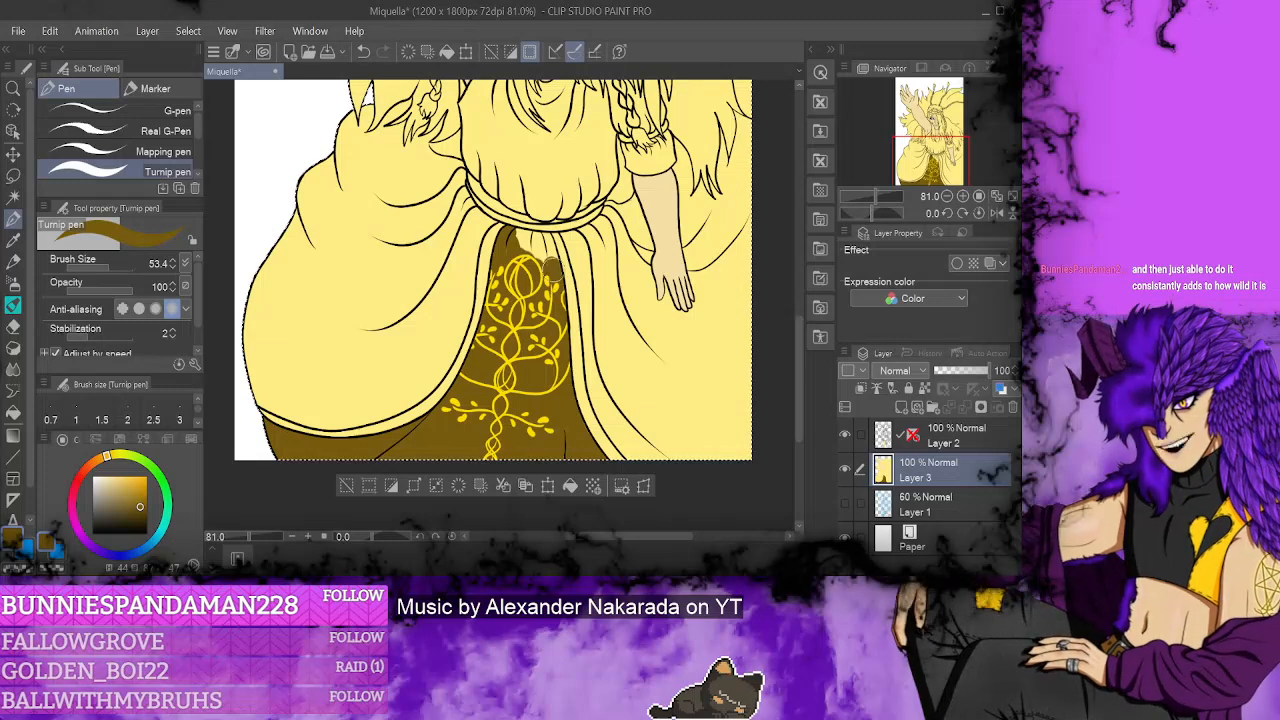
pyautogui.moveTo(525, 238)
pyautogui.mouseDown()
pyautogui.moveTo(517, 254)
pyautogui.moveTo(550, 256)
pyautogui.moveTo(523, 234)
pyautogui.moveTo(547, 238)
pyautogui.moveTo(549, 260)
pyautogui.mouseUp()
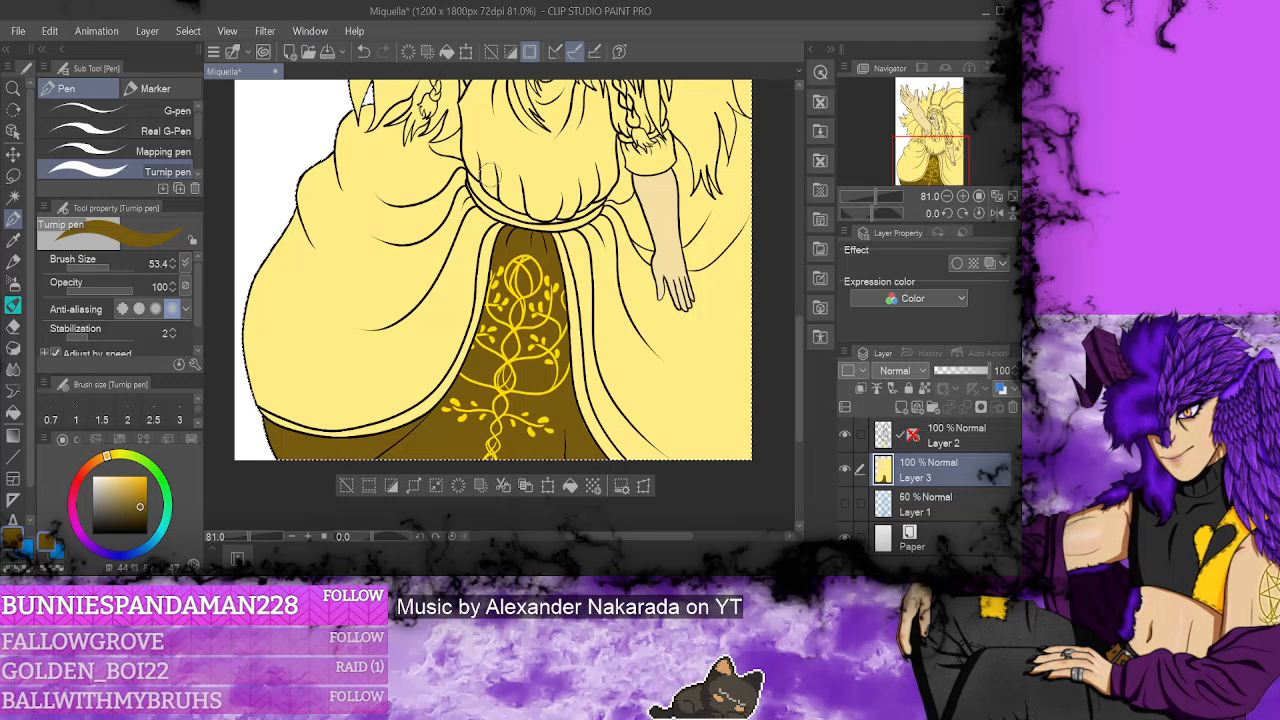
# - Recolour the brown underskirt and front panel dark green with the Fill tool on Layer 3
pyautogui.click(152, 469)
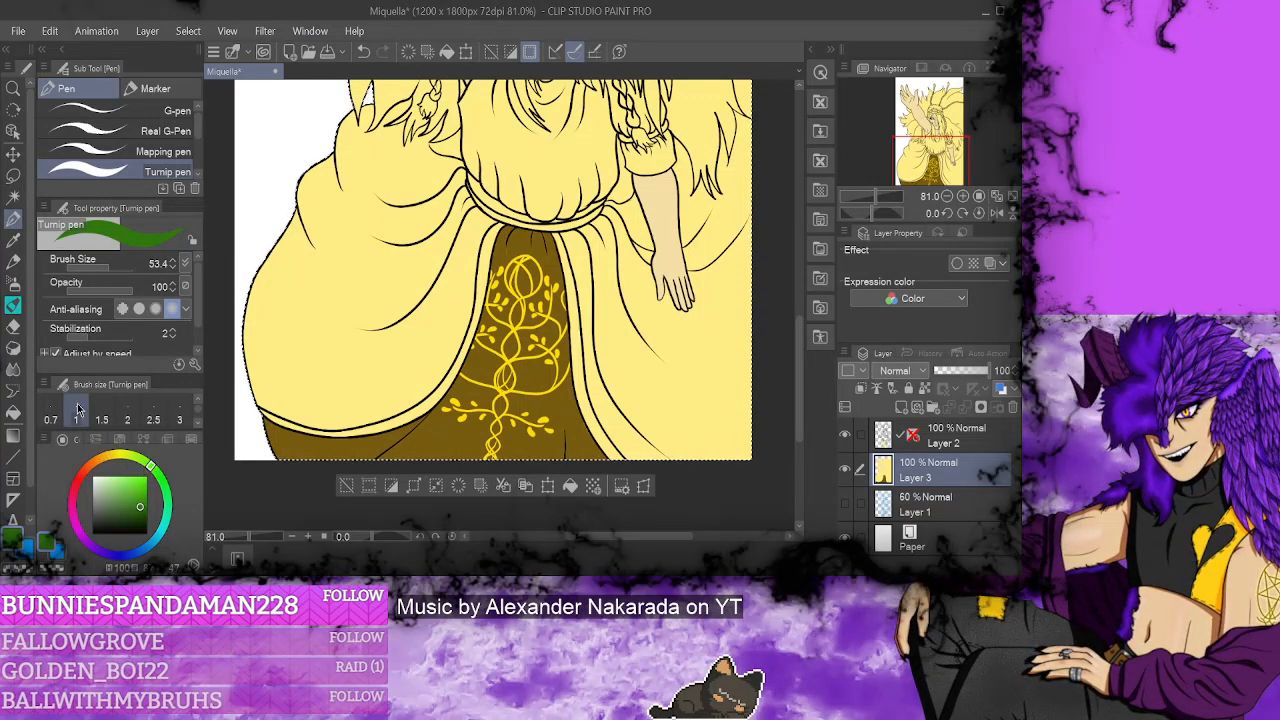
pyautogui.click(14, 411)
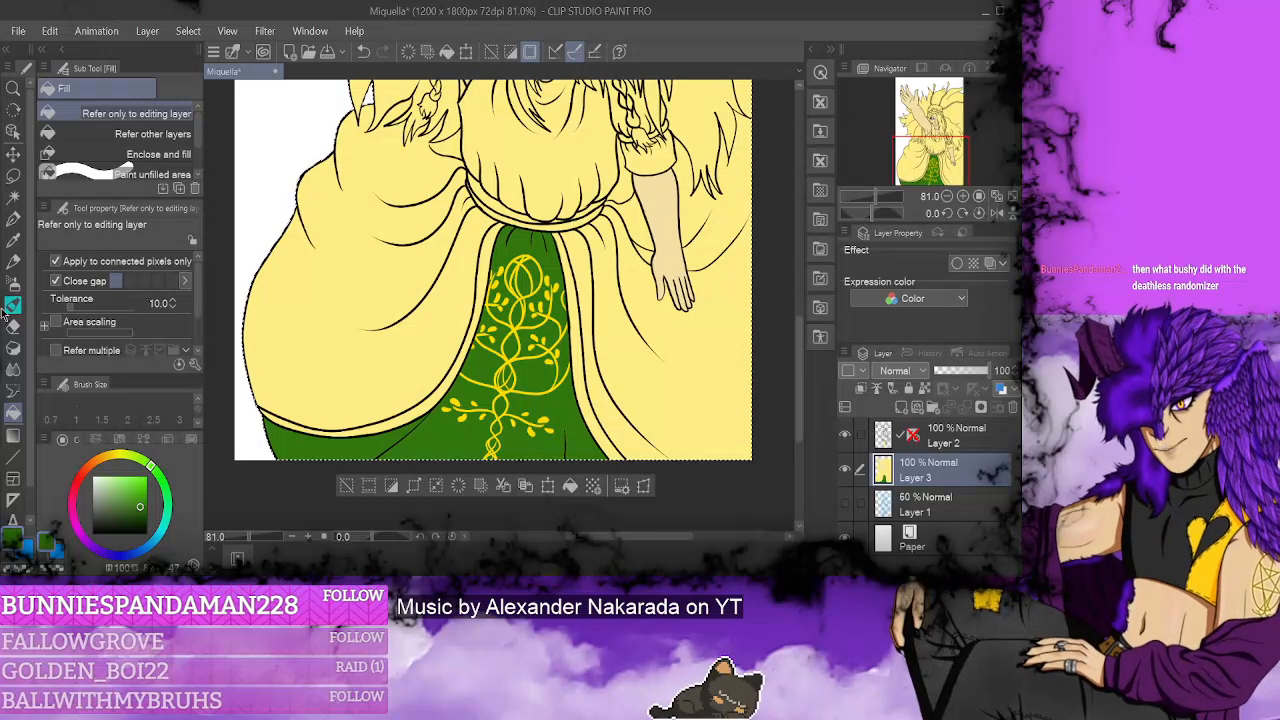
# - On Layer 2, discard the old selection and auto-select the front panel areas surrounding the vine embroidery
pyautogui.moveTo(800, 354); pyautogui.dragTo(791, 323)
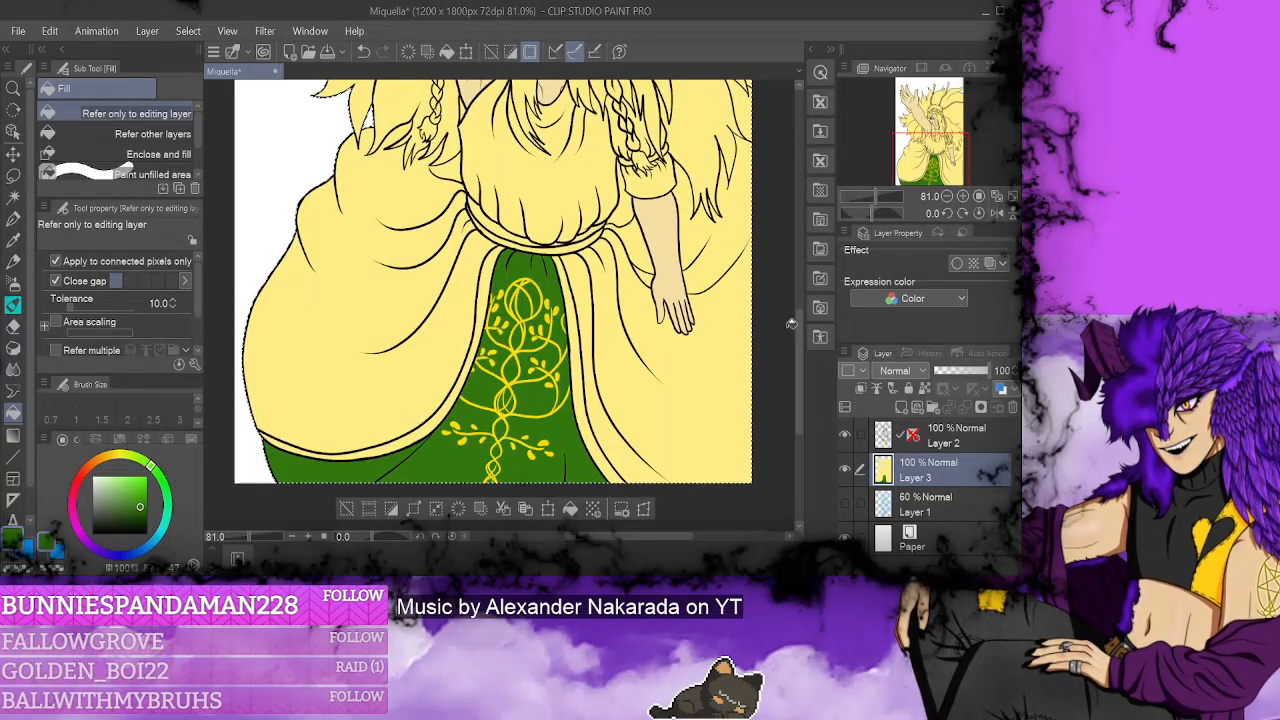
pyautogui.click(920, 446)
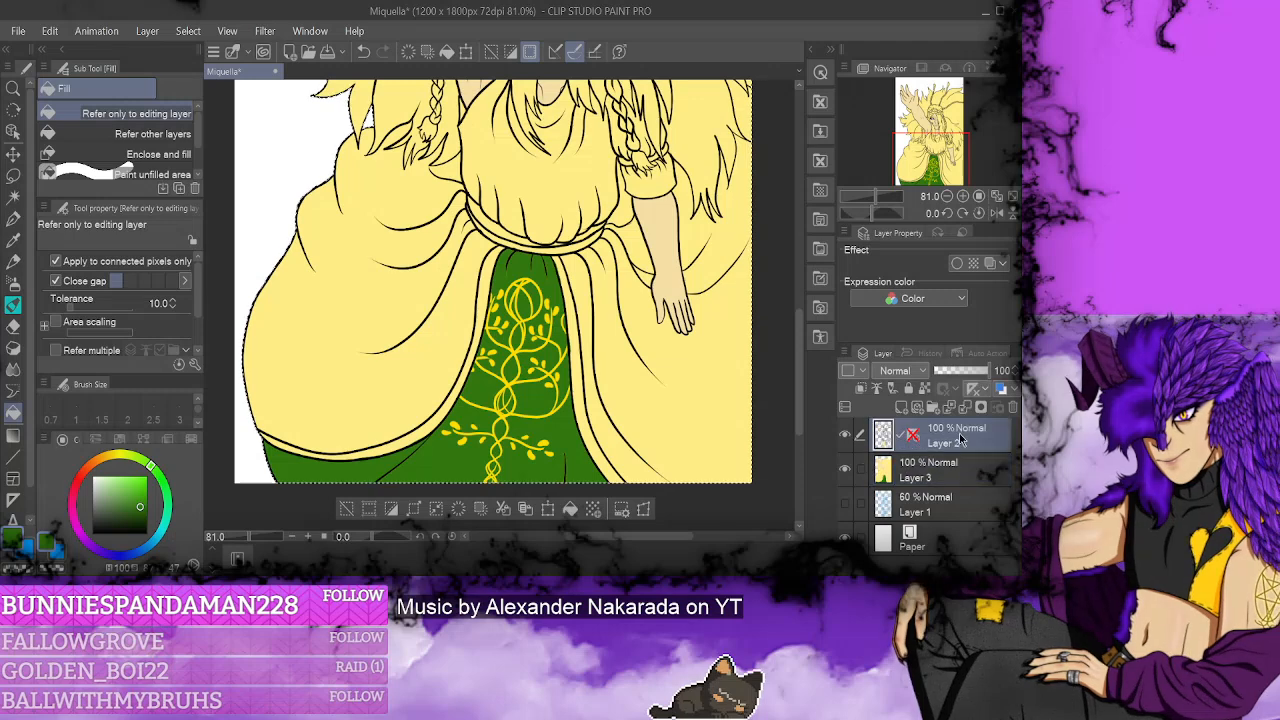
pyautogui.press('w')
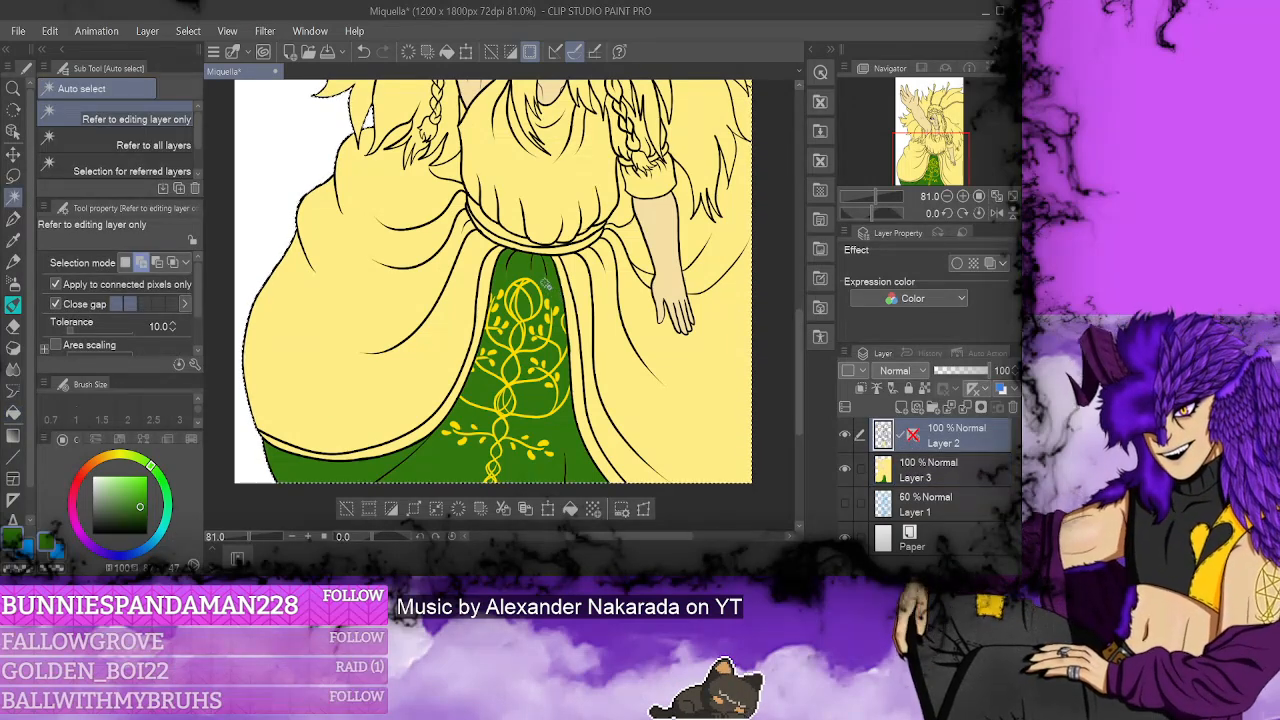
pyautogui.hotkey('ctrl', 'd')
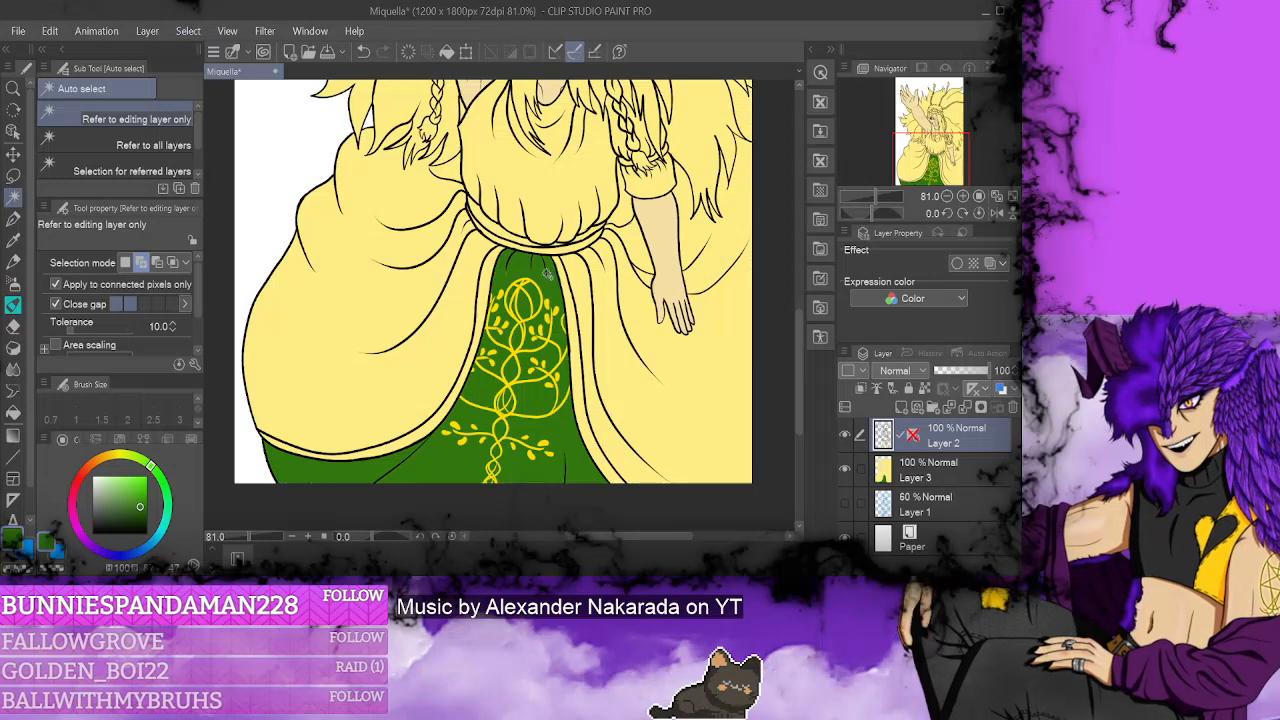
pyautogui.click(546, 275)
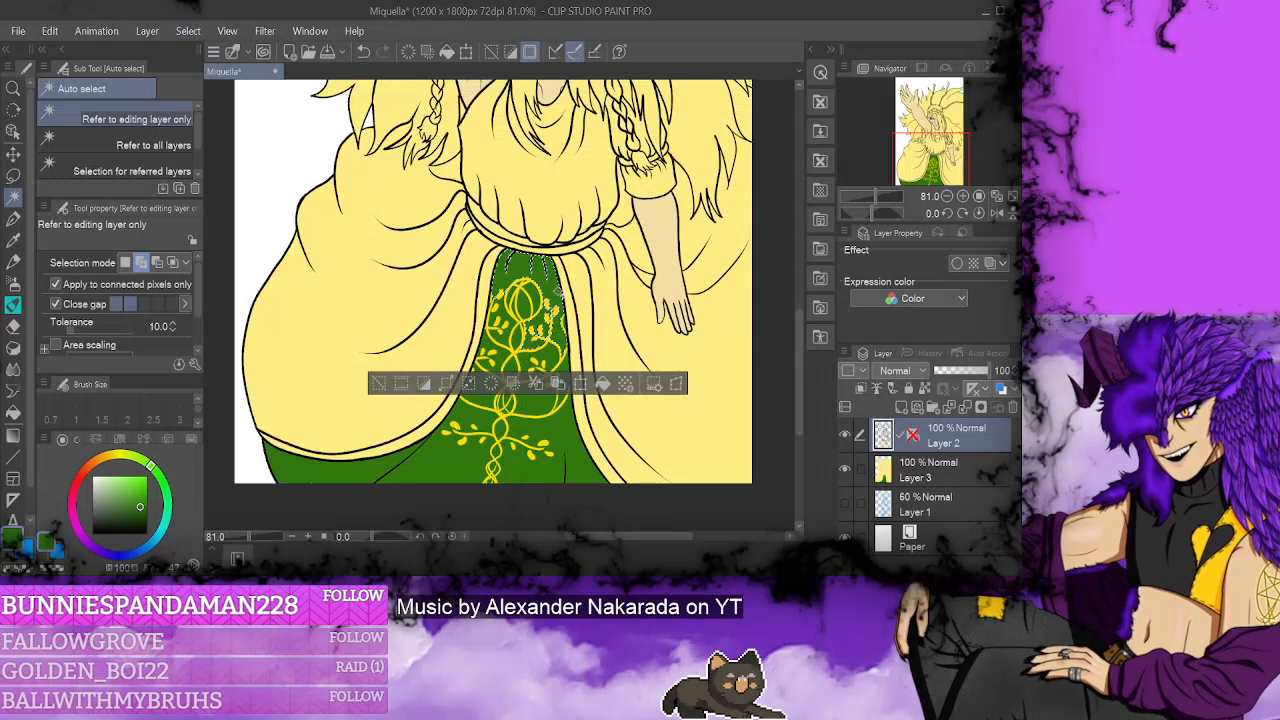
pyautogui.click(562, 437)
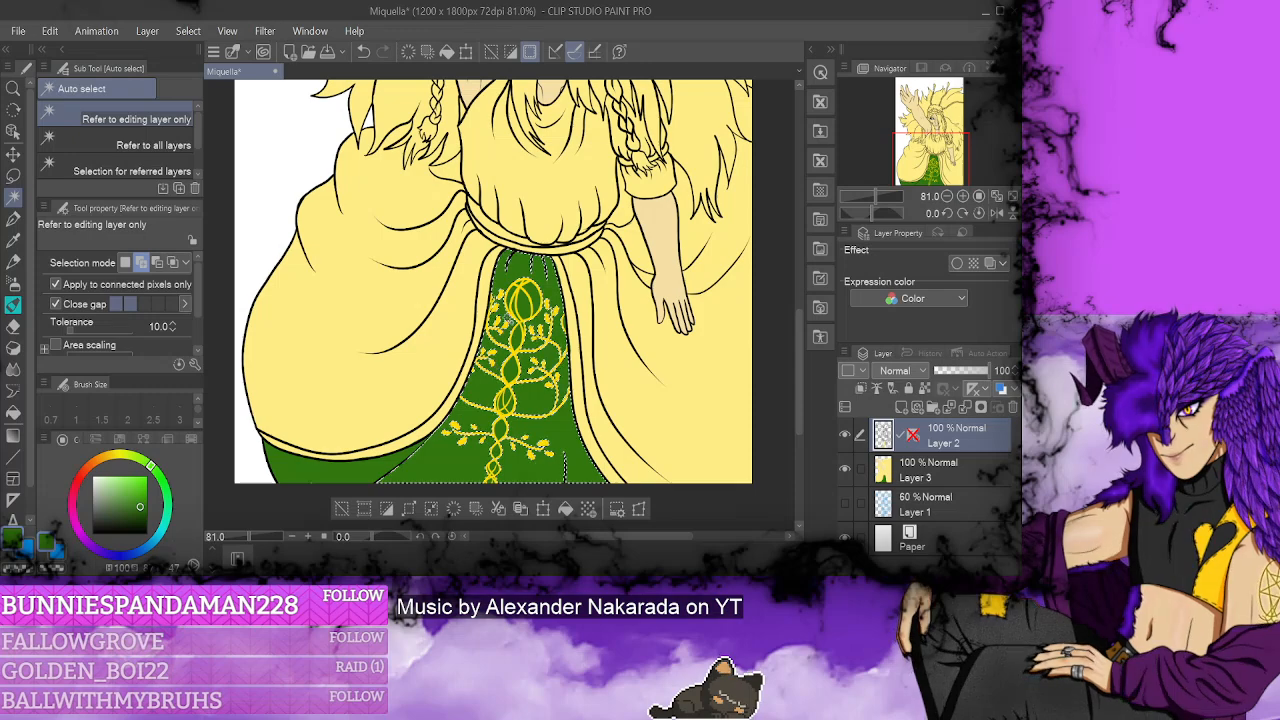
# - Lasso around the vine embroidery to include it in the selection, leaving out the fold lines below the waistband
pyautogui.scroll(2, 498, 451)
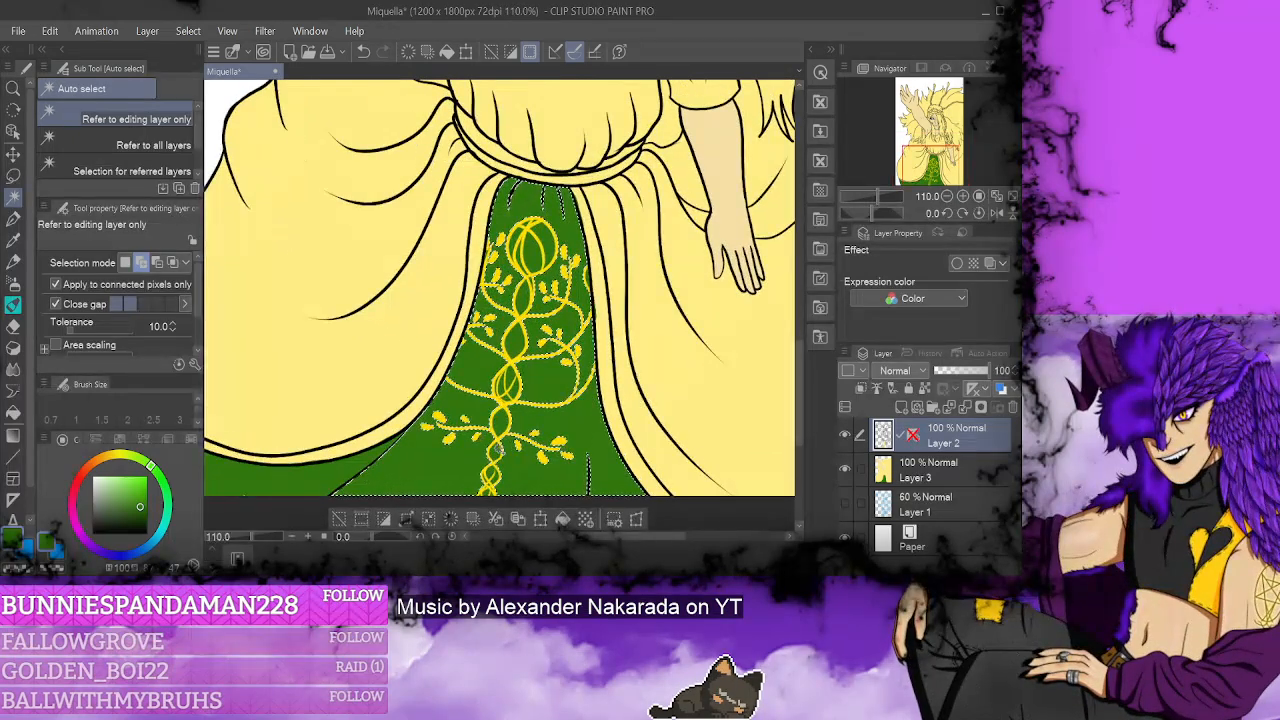
pyautogui.press('m')
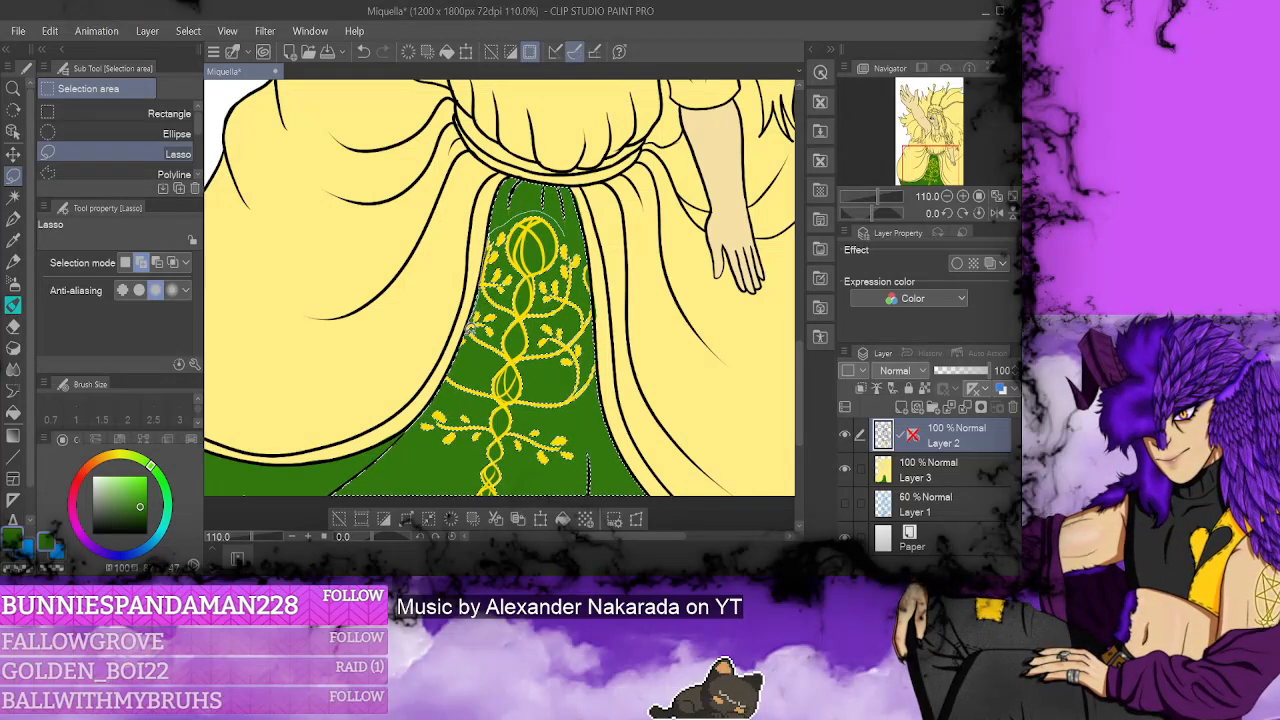
pyautogui.moveTo(467, 330); pyautogui.dragTo(426, 425)
pyautogui.moveTo(435, 492); pyautogui.dragTo(522, 482)
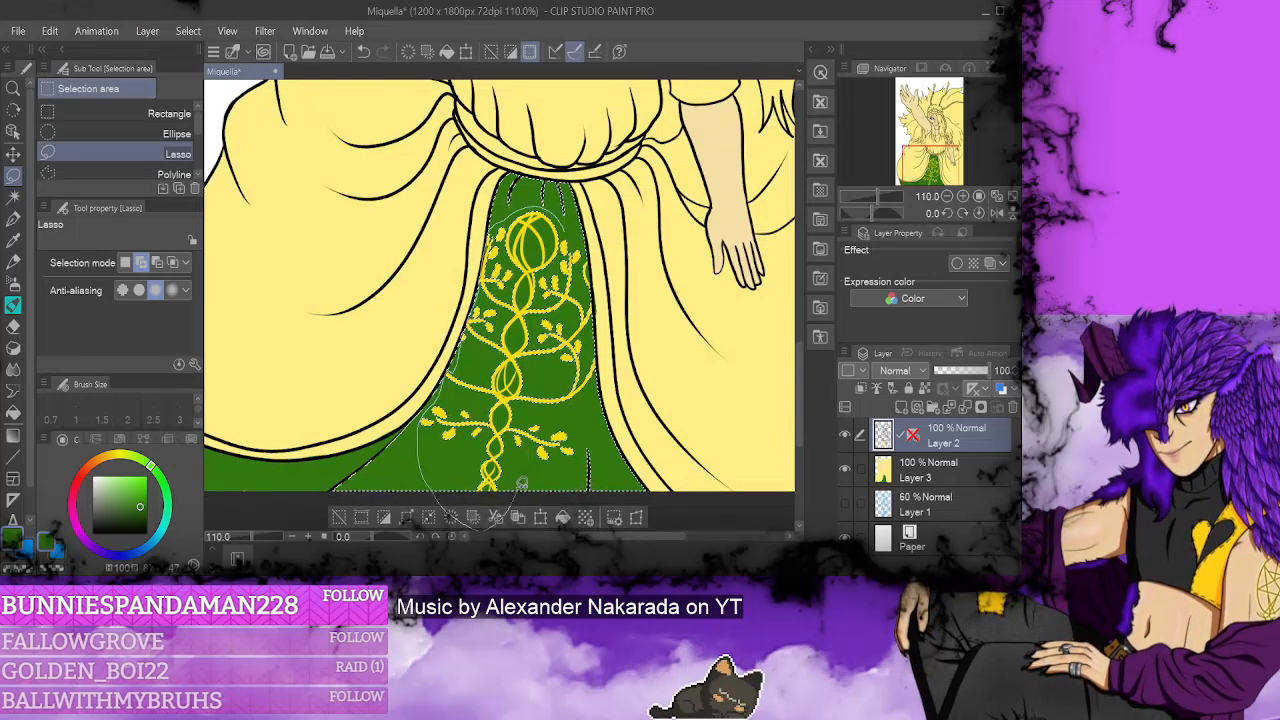
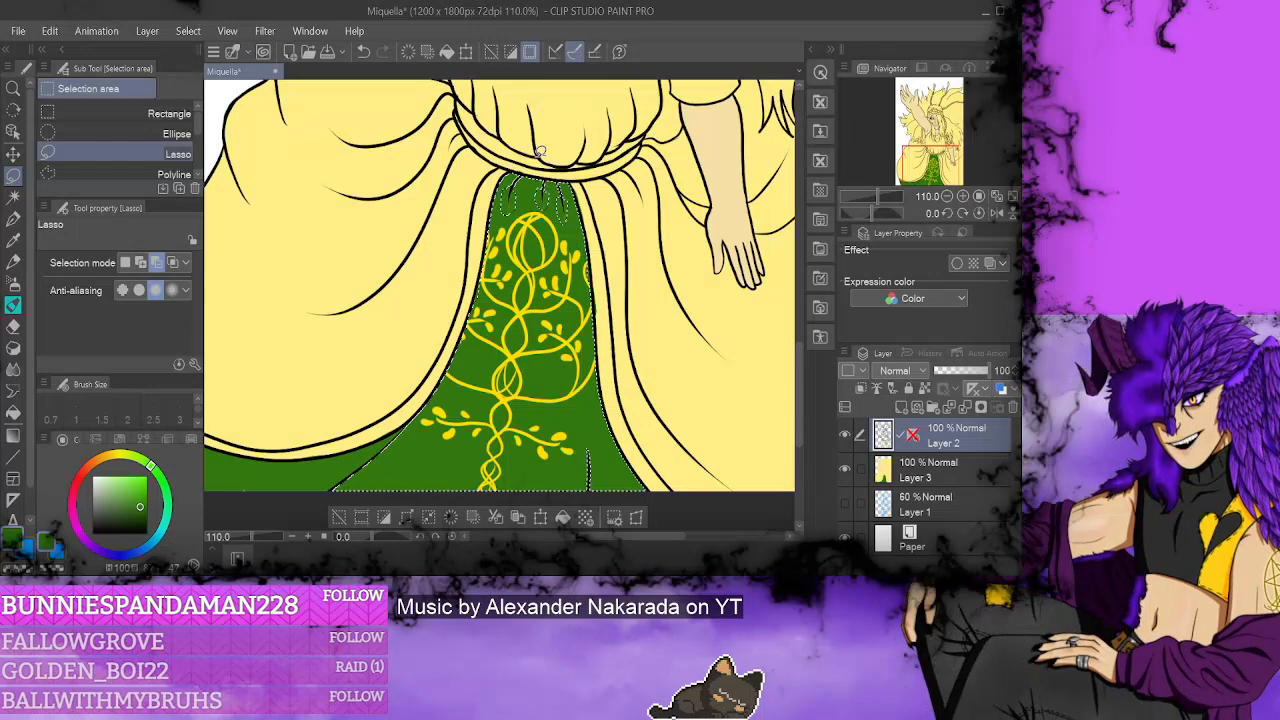
# - Copy and paste the selected embroidery from Layer 2 onto its own layer, and clear the selection
pyautogui.click(518, 517)
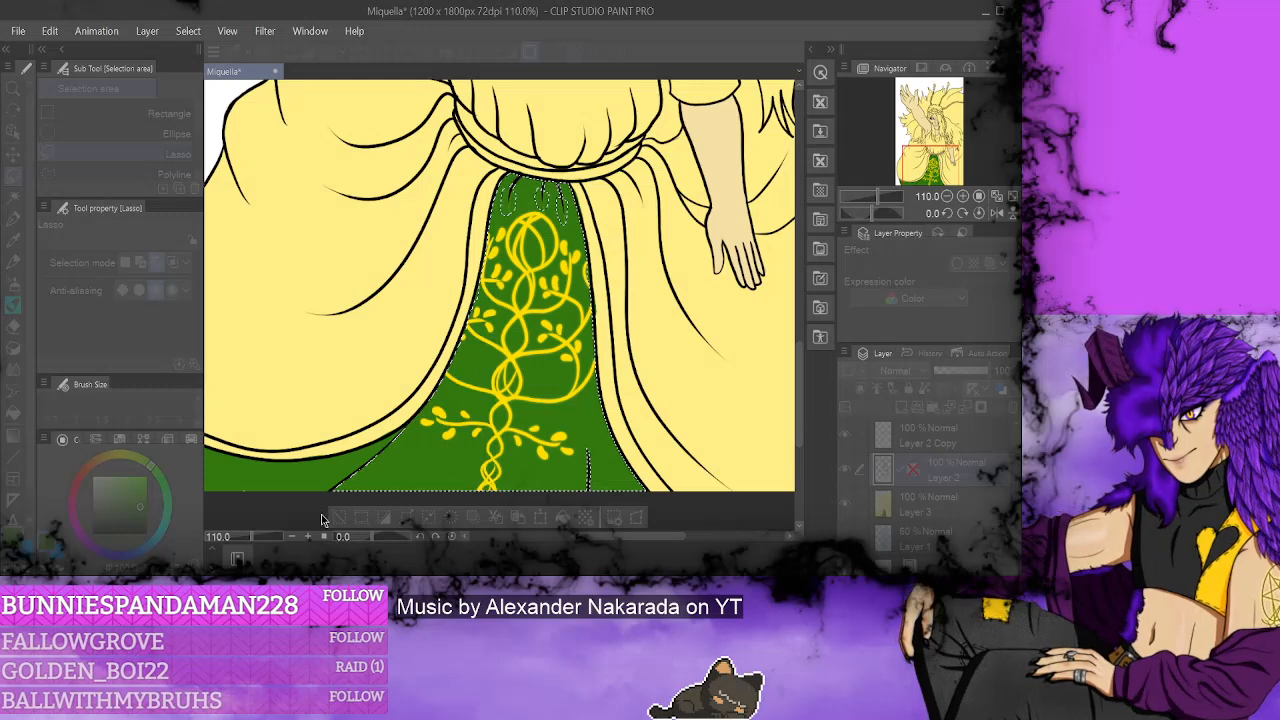
pyautogui.press('Return')
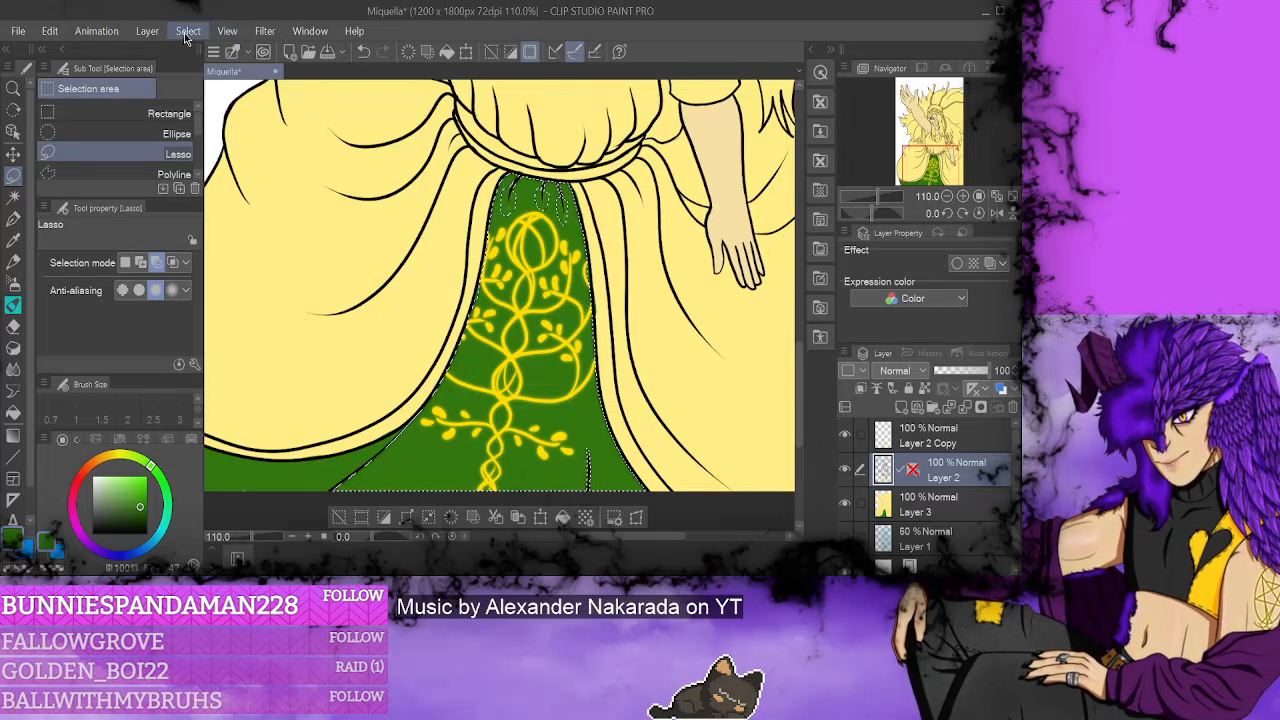
pyautogui.hotkey('ctrl', 'd')
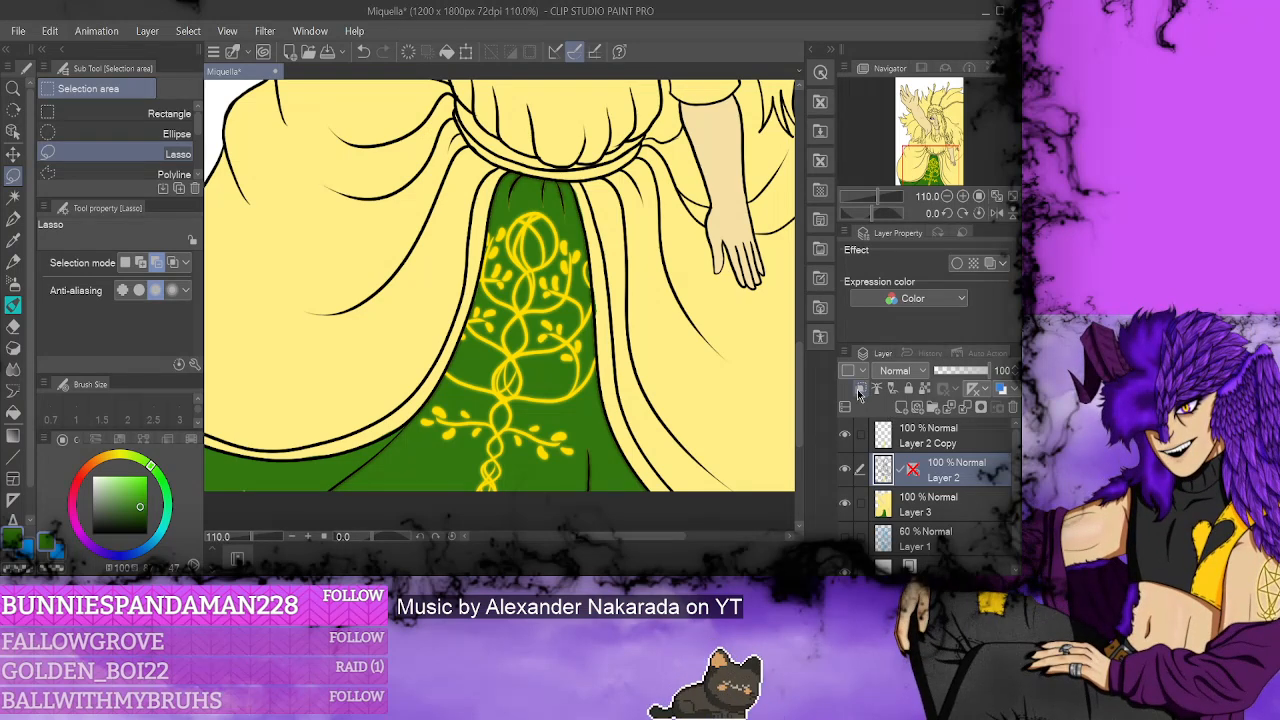
# - Undo the pasted embroidery copy and its edits, and lasso the stray fold line beside the lower vines out of the selection
pyautogui.click(364, 53)
pyautogui.click(364, 53)
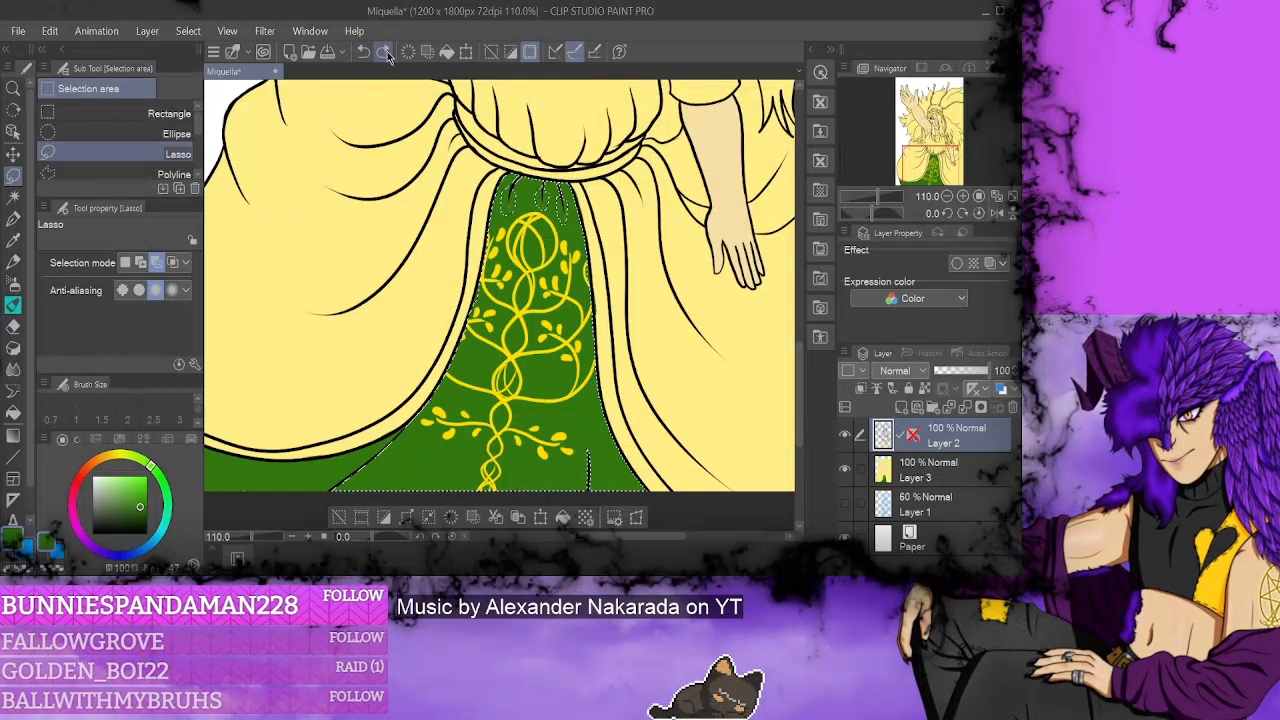
pyautogui.click(384, 53)
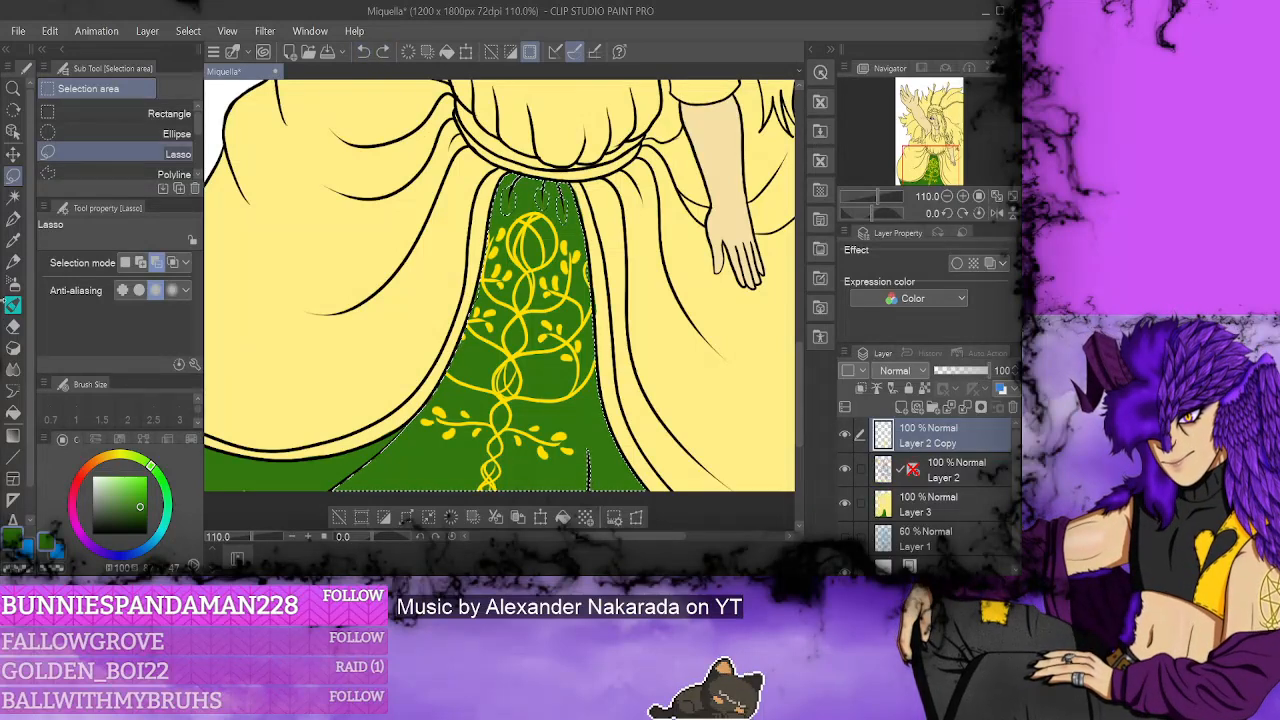
pyautogui.click(364, 53)
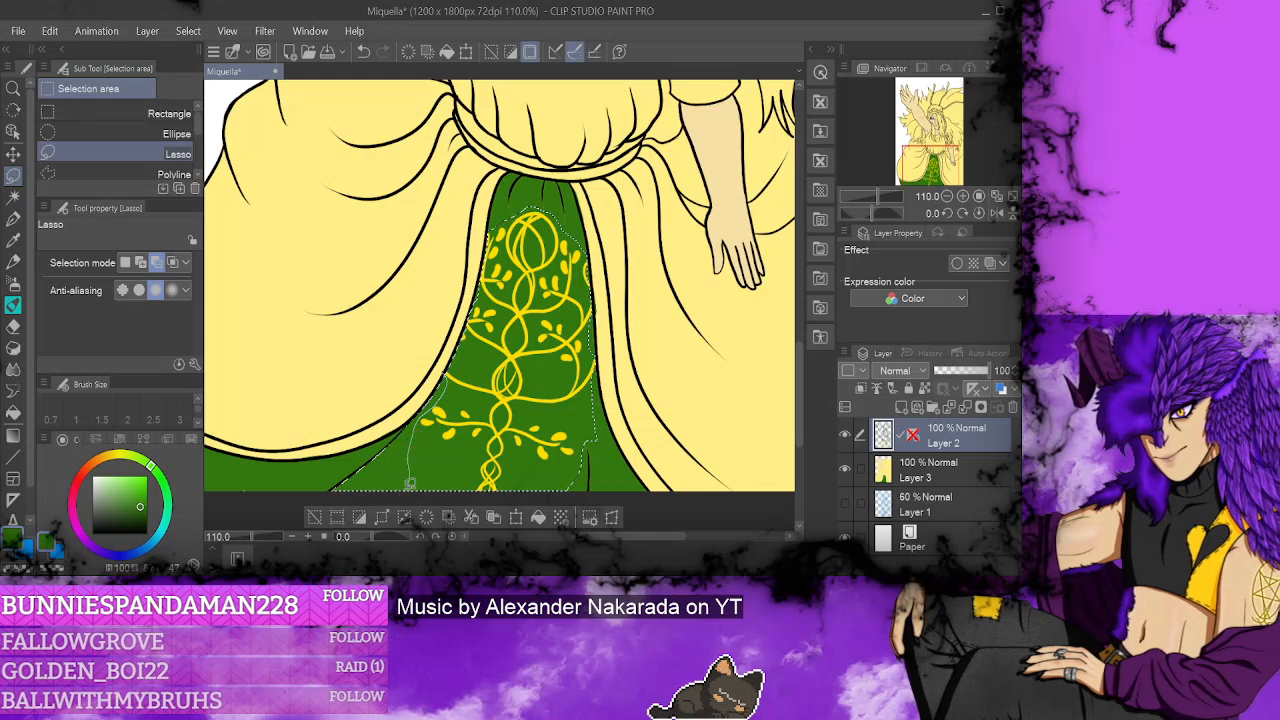
pyautogui.moveTo(398, 365); pyautogui.dragTo(430, 285)
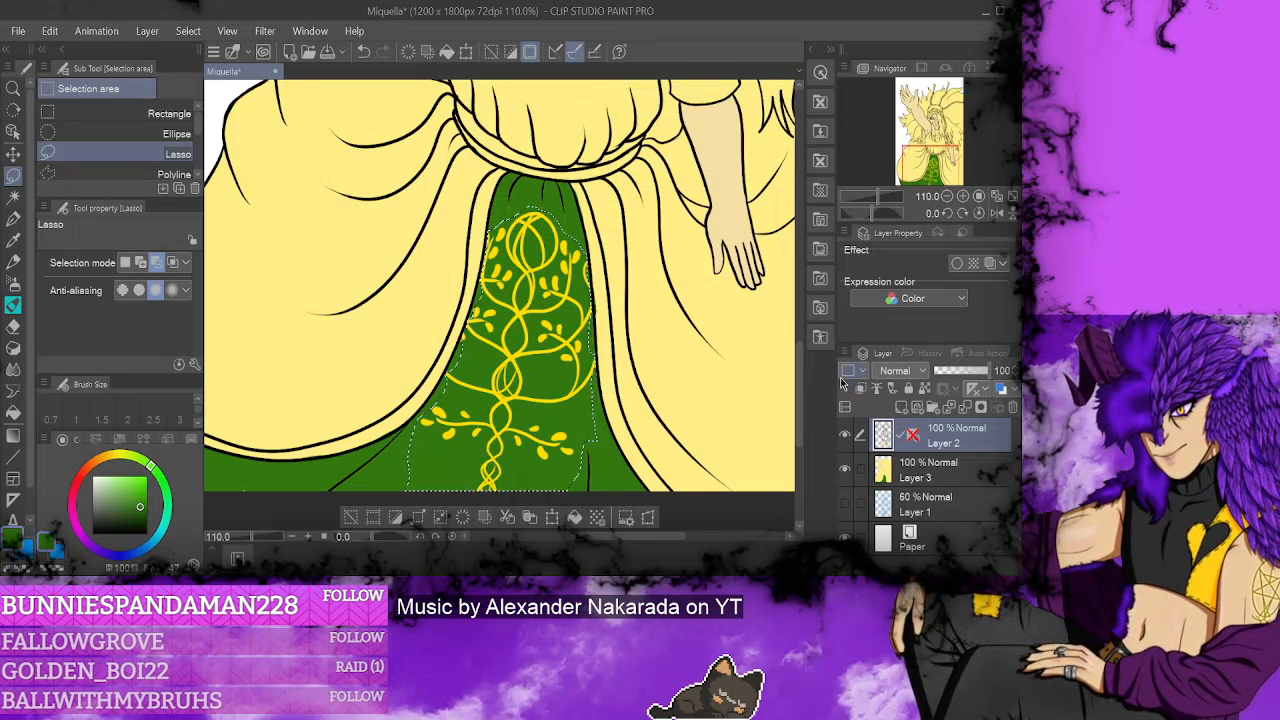
# - Copy and paste the selected embroidery onto its own layer beneath Layer 2, deselect, and blur the copy into a soft glow
pyautogui.click(531, 517)
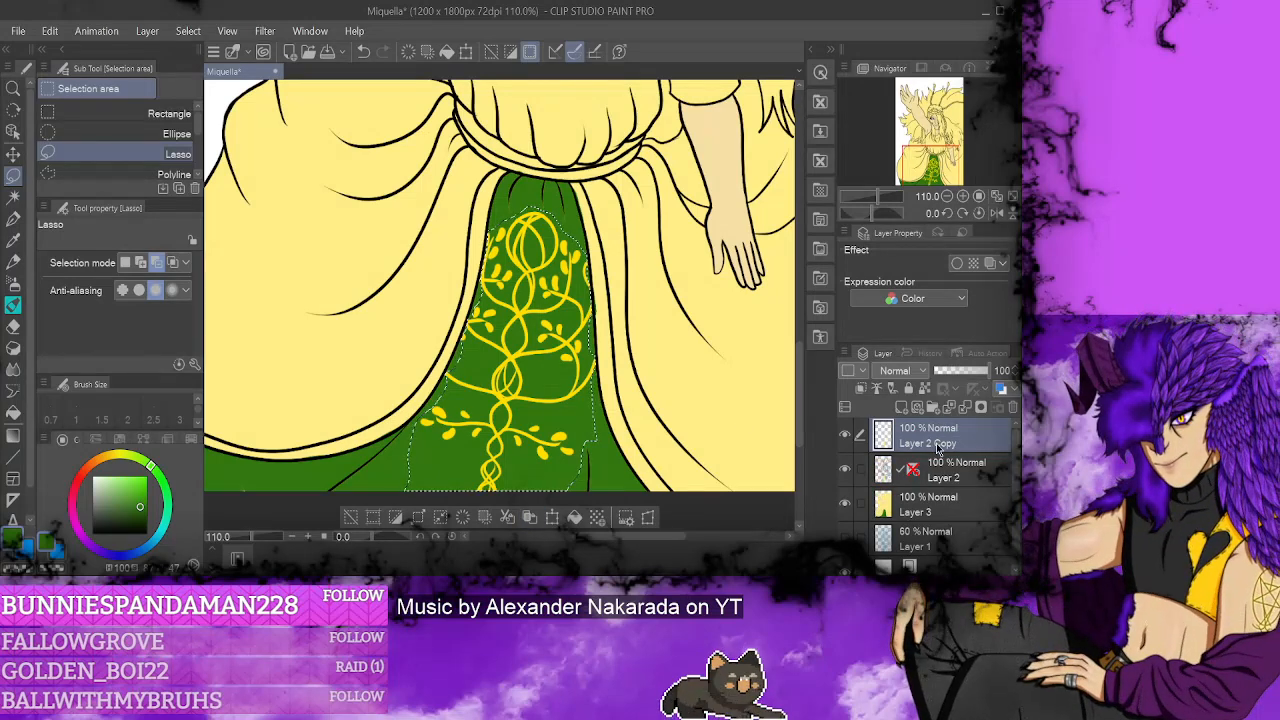
pyautogui.moveTo(935, 446); pyautogui.dragTo(938, 486)
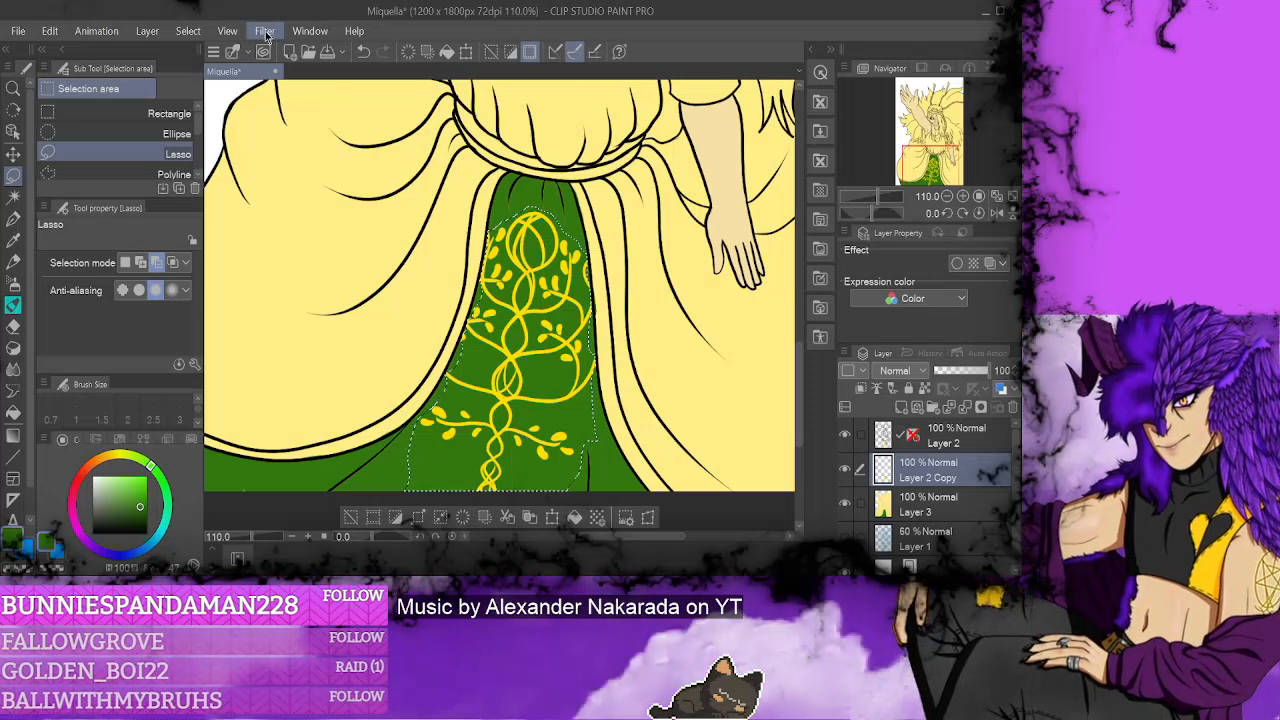
pyautogui.hotkey('ctrl', 'd')
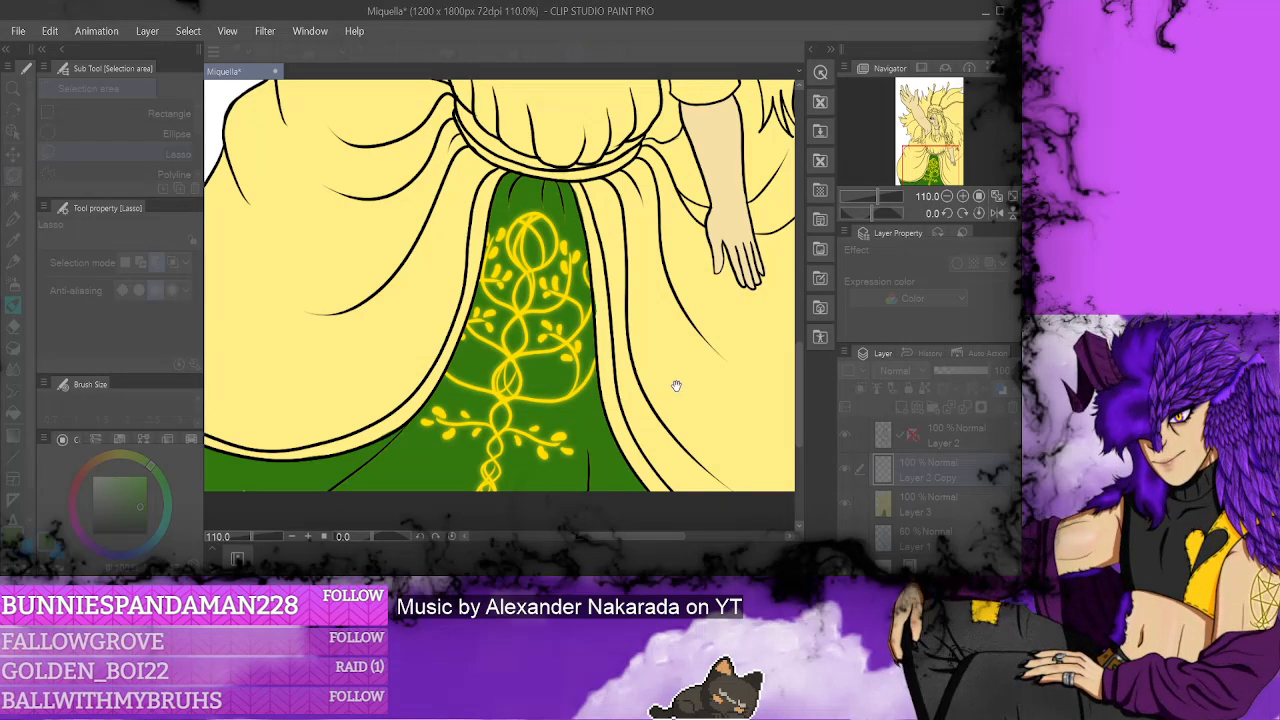
pyautogui.click(741, 491)
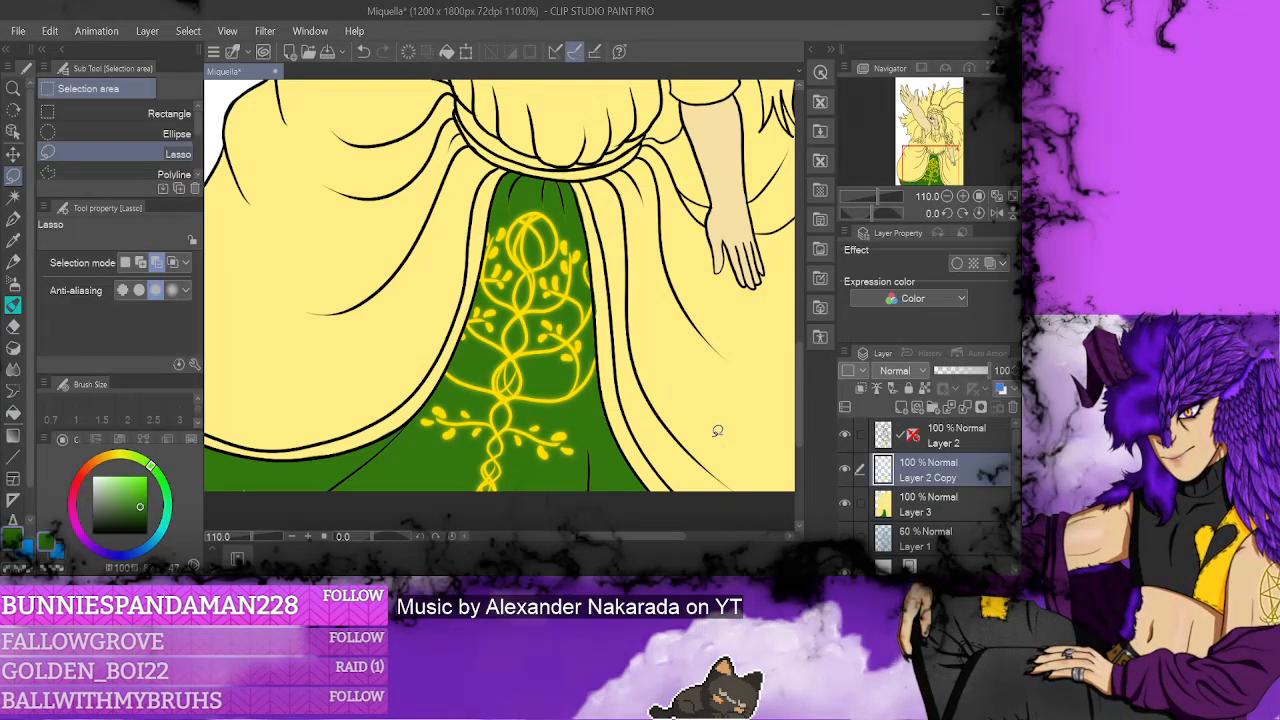
# - On Layer 3, choose a light warm grey for the Turnip pen and paint a first stroke on the skirt left of the green panel
pyautogui.click(950, 444)
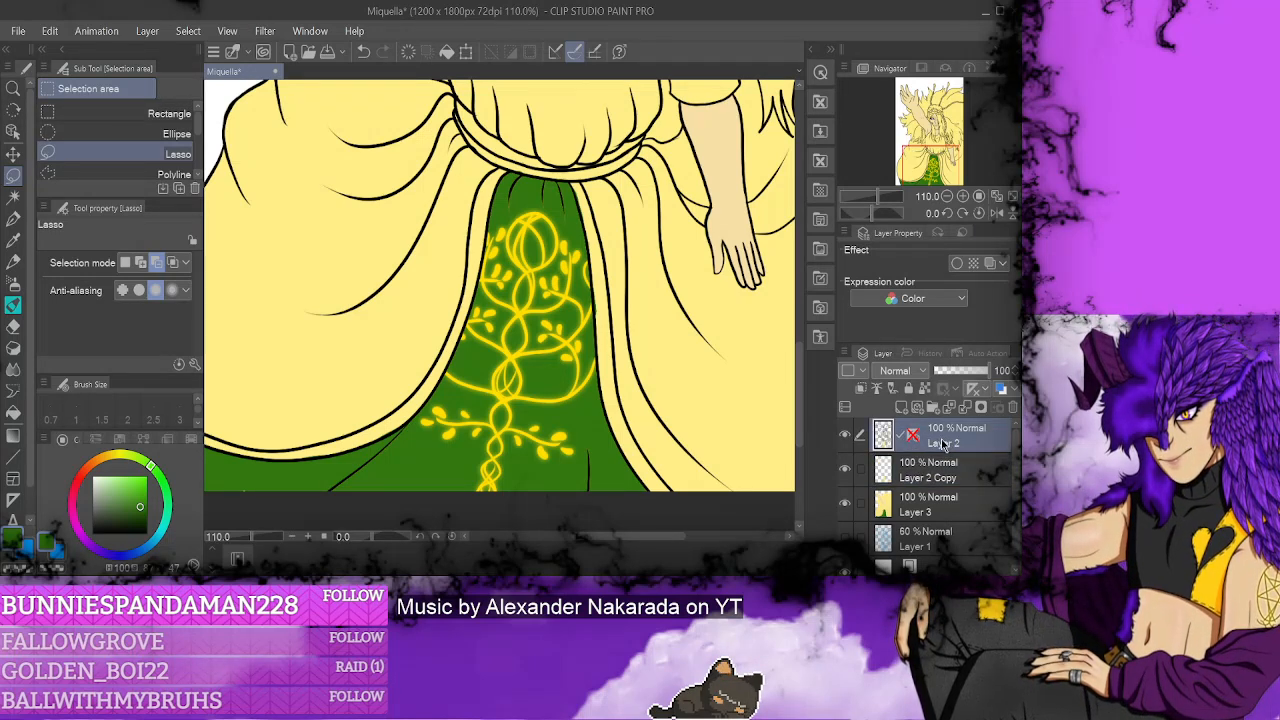
pyautogui.click(945, 504)
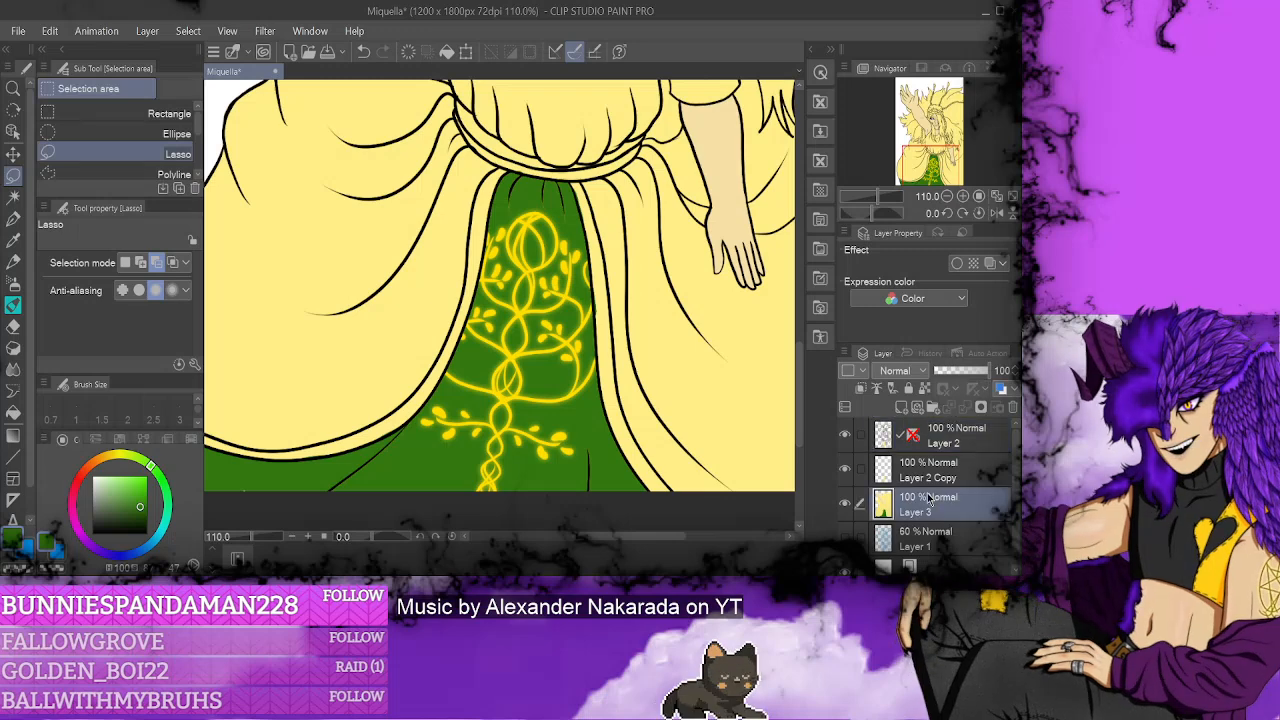
pyautogui.keyDown('alt'); pyautogui.click(677, 352); pyautogui.keyUp('alt')
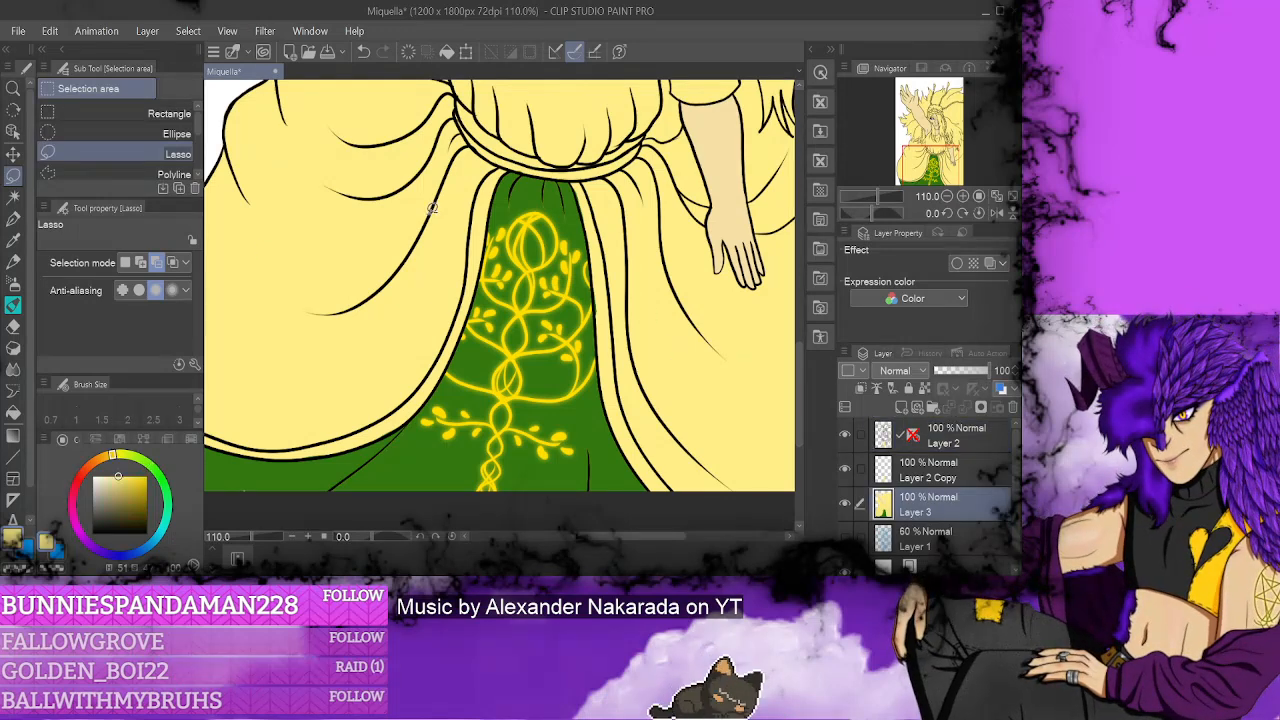
pyautogui.click(13, 218)
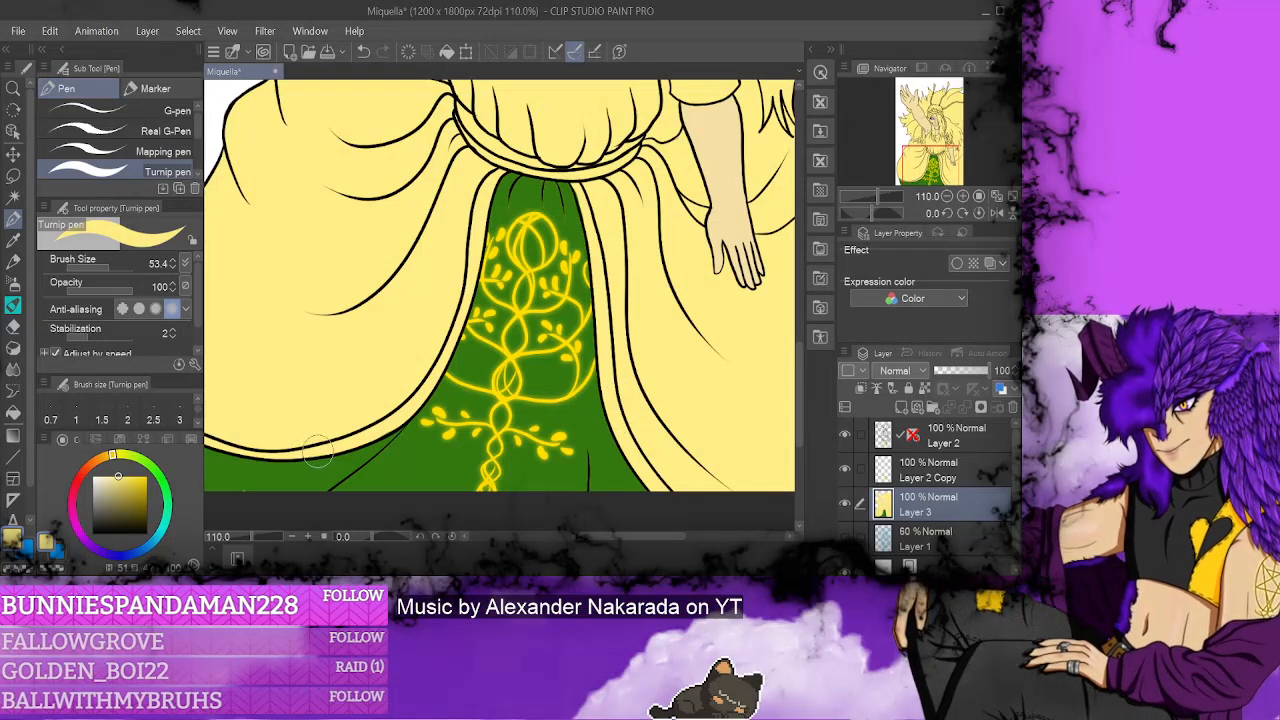
pyautogui.keyDown('alt'); pyautogui.click(385, 438); pyautogui.keyUp('alt')
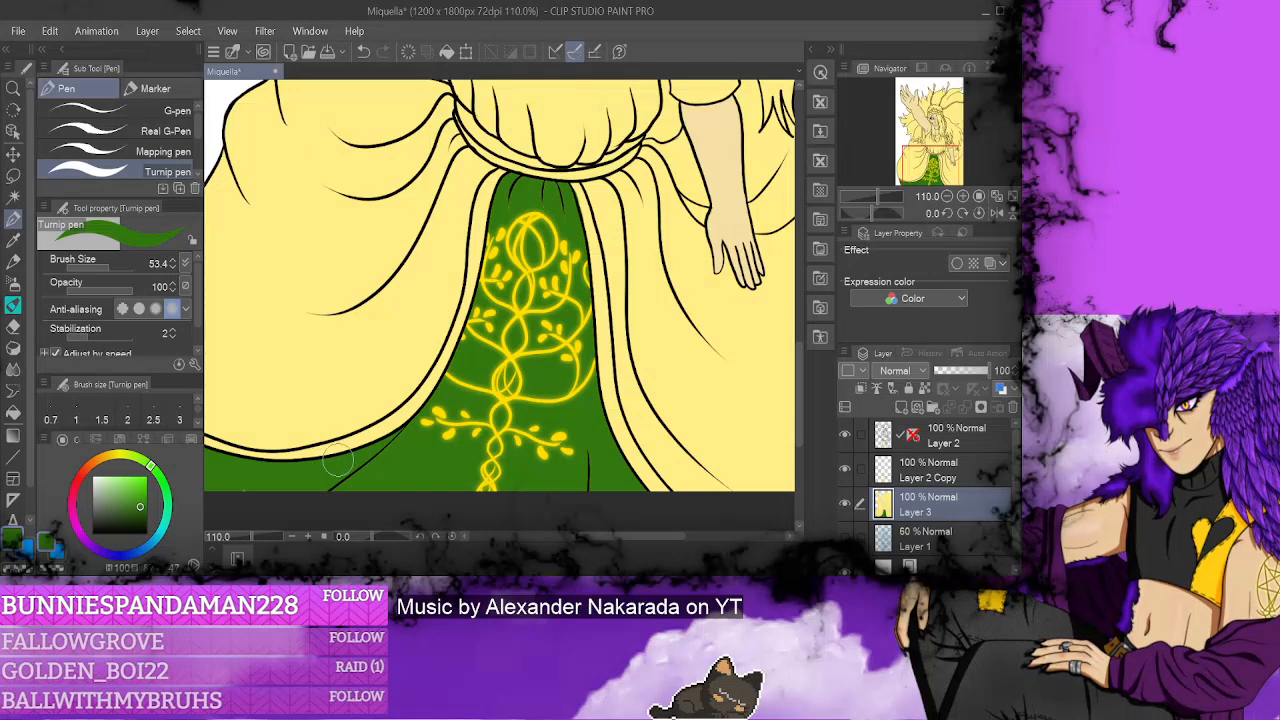
pyautogui.keyDown('alt'); pyautogui.click(356, 420); pyautogui.keyUp('alt')
pyautogui.moveTo(616, 541)
pyautogui.mouseDown()
pyautogui.moveTo(588, 545)
pyautogui.moveTo(632, 543)
pyautogui.moveTo(609, 544)
pyautogui.mouseUp()
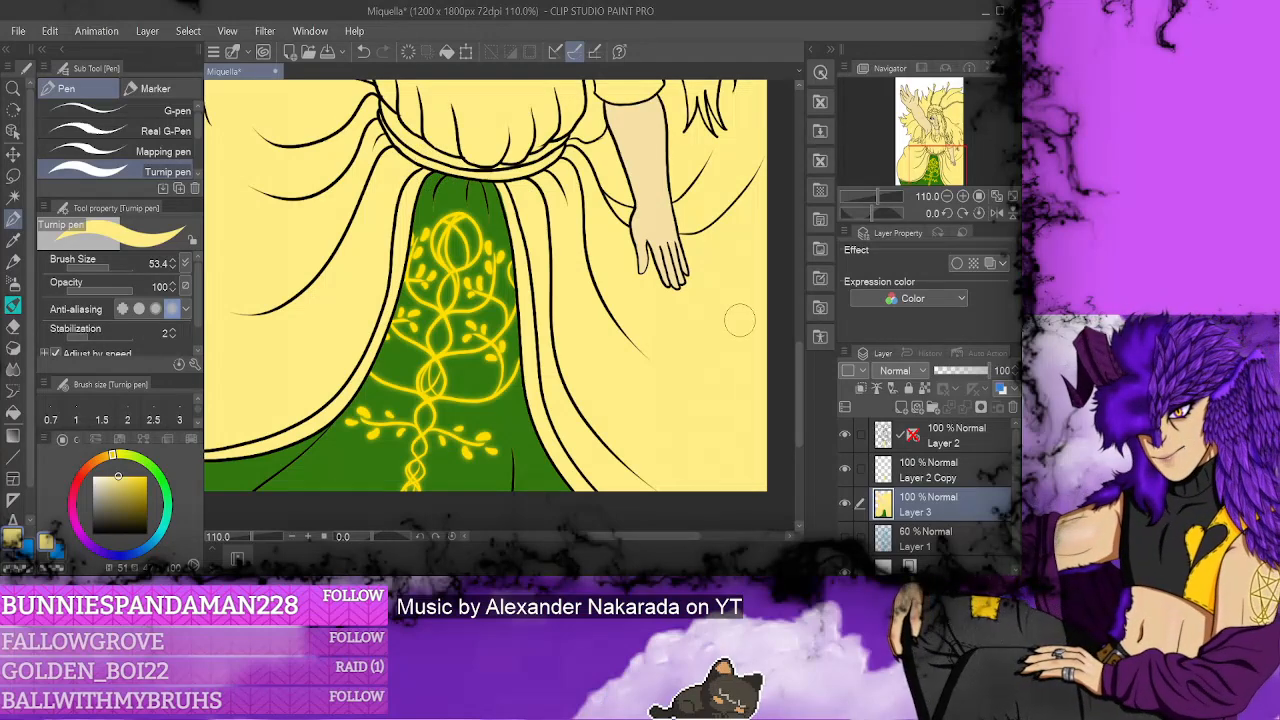
pyautogui.moveTo(797, 378); pyautogui.dragTo(801, 327)
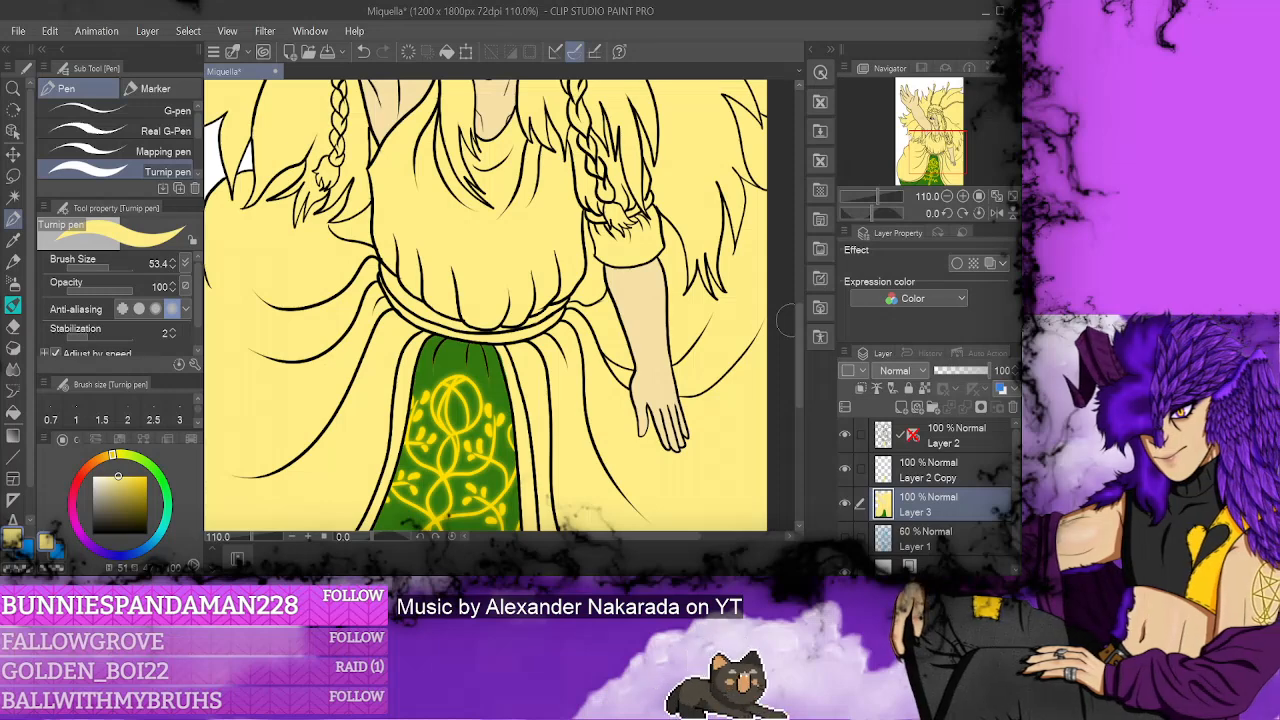
pyautogui.click(107, 478)
pyautogui.moveTo(107, 478); pyautogui.dragTo(100, 482)
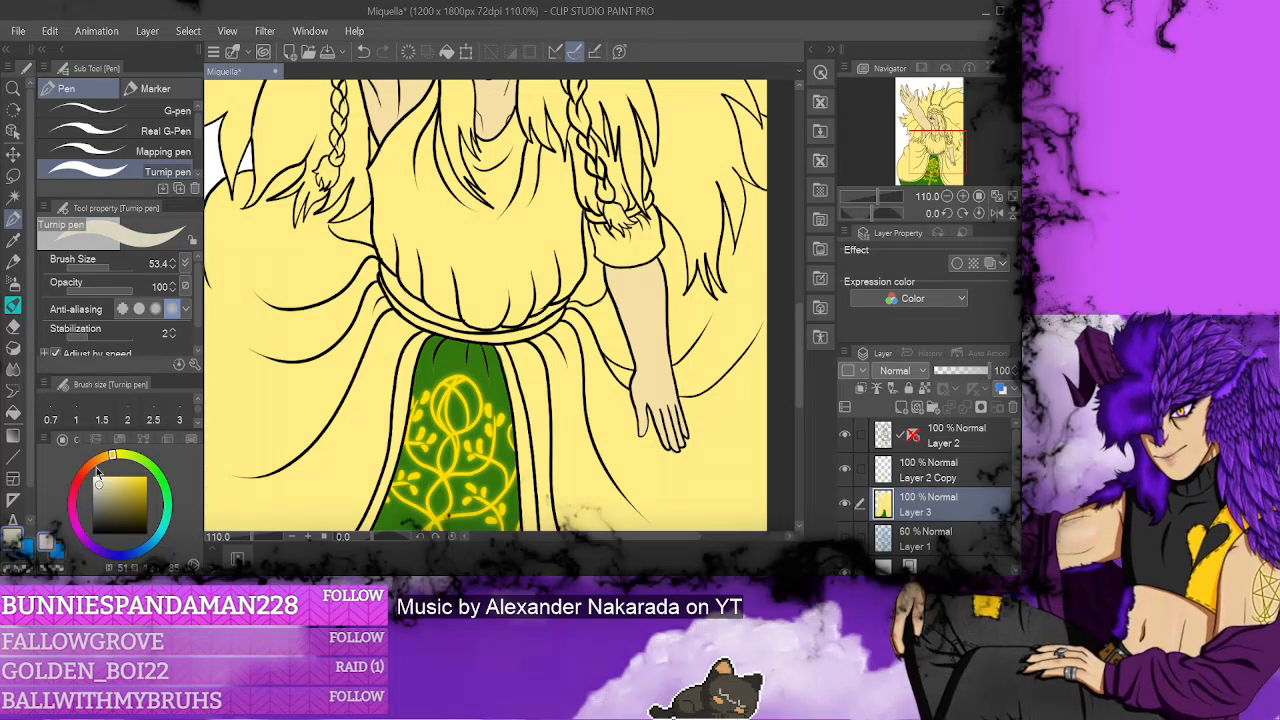
pyautogui.moveTo(312, 328); pyautogui.dragTo(325, 410)
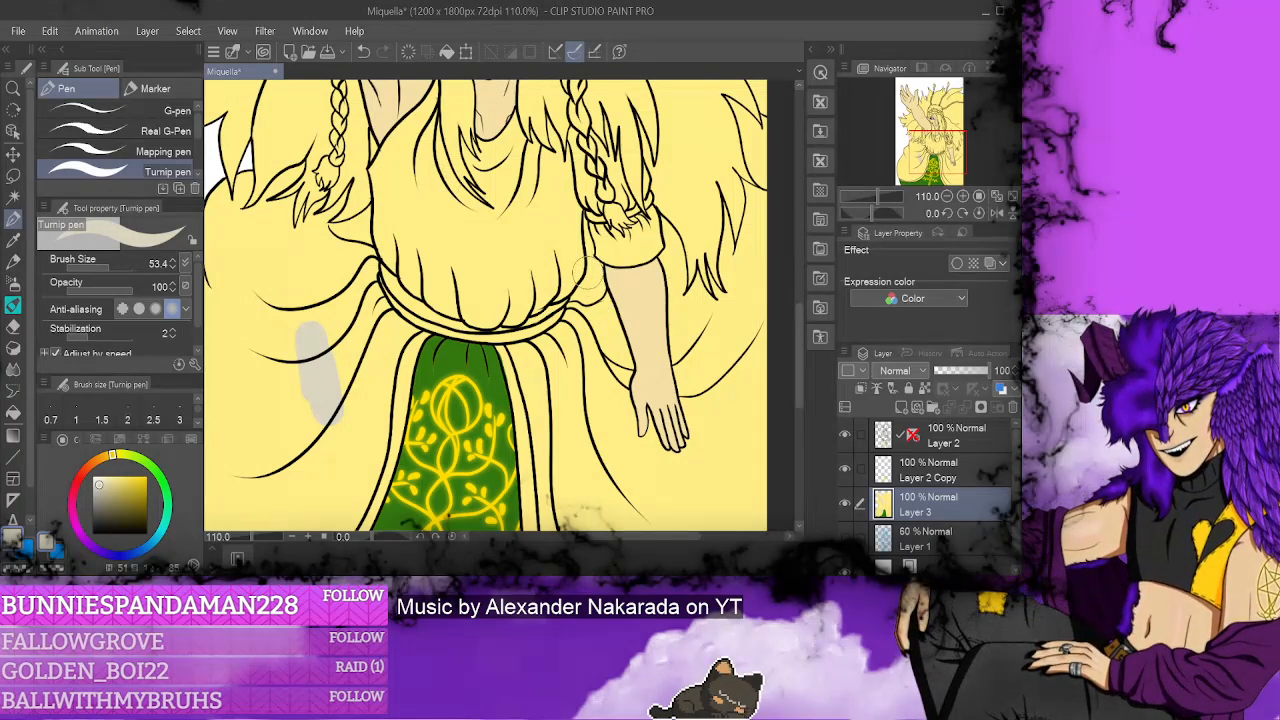
# - Paint the skirt folds between the green panel's trim and the lowered arm light grey, up to the gap beside the bodice
pyautogui.moveTo(587, 290)
pyautogui.mouseDown()
pyautogui.moveTo(570, 322)
pyautogui.moveTo(530, 348)
pyautogui.mouseUp()
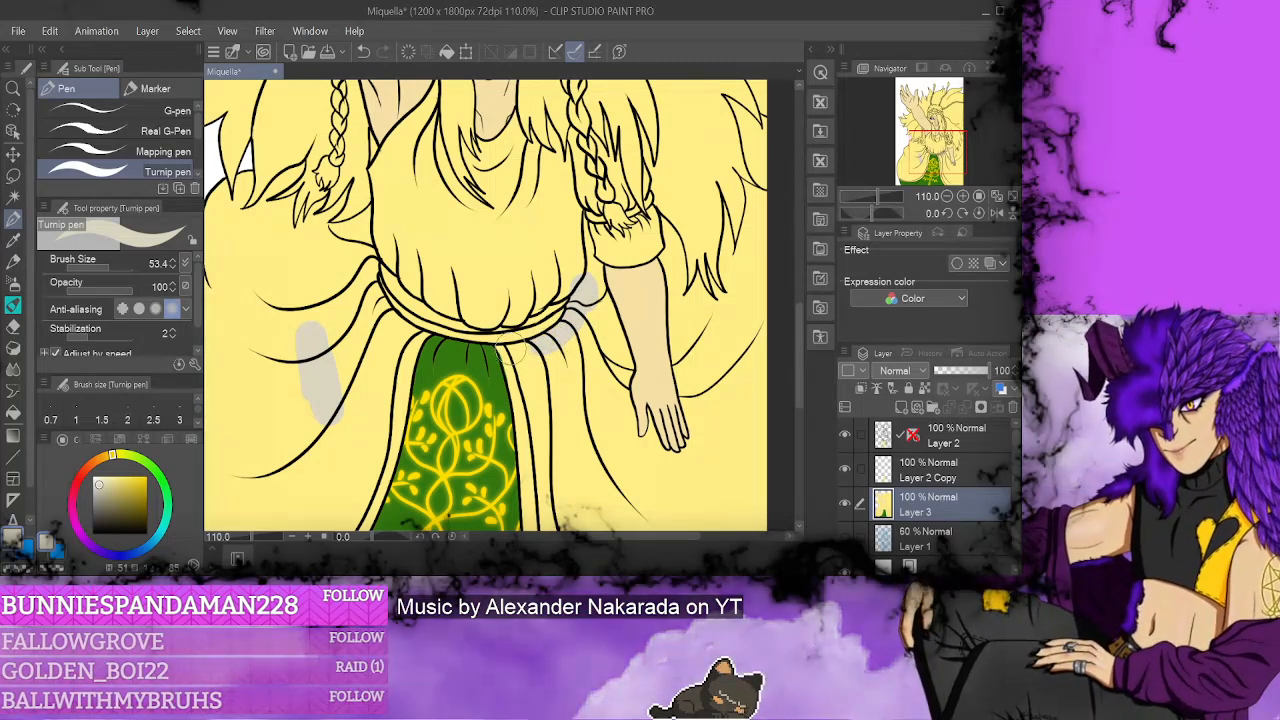
pyautogui.moveTo(520, 352)
pyautogui.mouseDown()
pyautogui.moveTo(536, 410)
pyautogui.moveTo(534, 370)
pyautogui.moveTo(568, 356)
pyautogui.mouseUp()
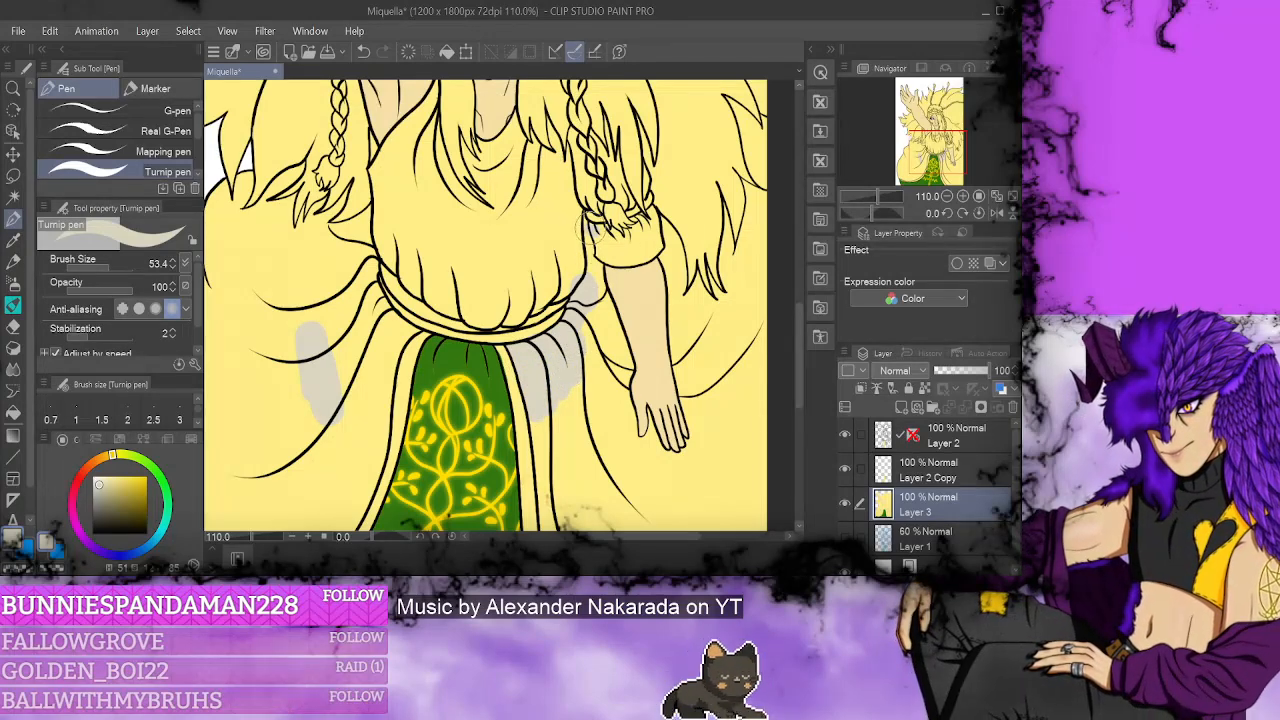
pyautogui.moveTo(590, 218)
pyautogui.mouseDown()
pyautogui.moveTo(596, 392)
pyautogui.moveTo(586, 366)
pyautogui.moveTo(584, 420)
pyautogui.moveTo(553, 411)
pyautogui.moveTo(555, 450)
pyautogui.mouseUp()
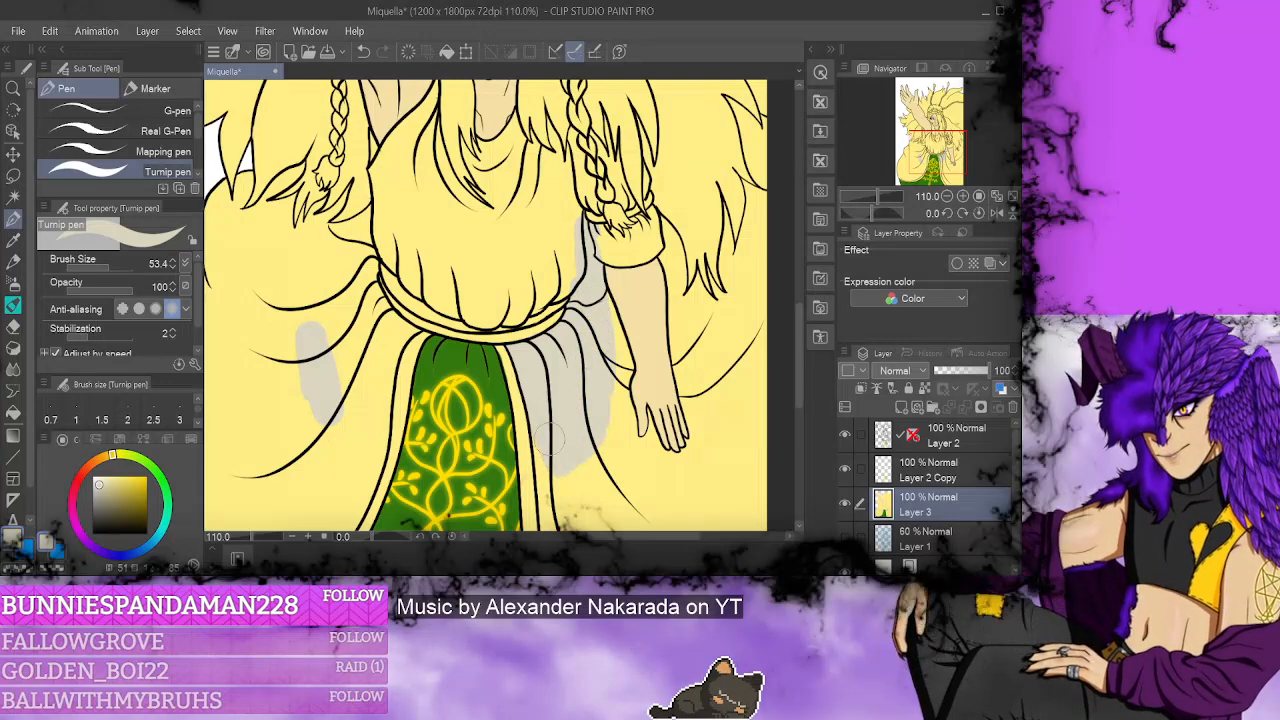
# - Paint the lowered arm's sleeve cuff light grey and, at brush size 32.9, the dress area between that arm and the hanging hair tips
pyautogui.moveTo(802, 333); pyautogui.dragTo(802, 346)
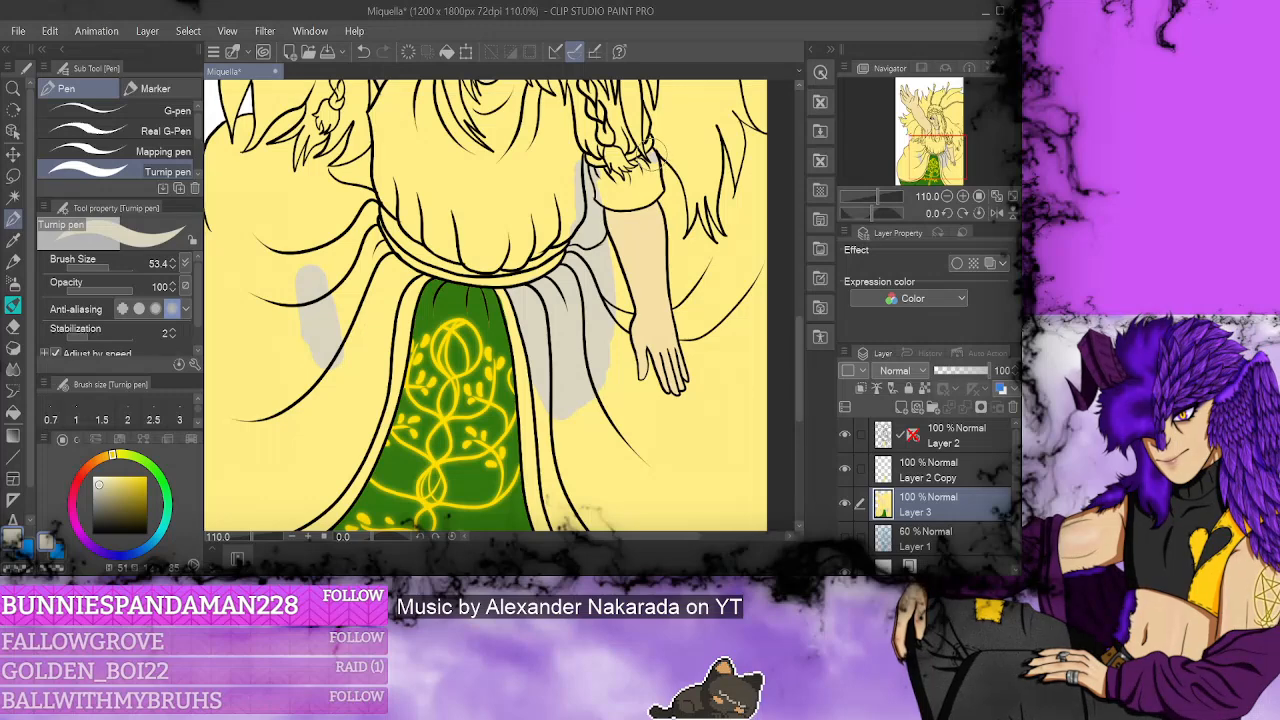
pyautogui.moveTo(655, 158)
pyautogui.mouseDown()
pyautogui.moveTo(660, 182)
pyautogui.moveTo(638, 165)
pyautogui.moveTo(650, 155)
pyautogui.moveTo(645, 182)
pyautogui.moveTo(652, 172)
pyautogui.moveTo(630, 160)
pyautogui.mouseUp()
pyautogui.moveTo(119, 264); pyautogui.dragTo(109, 265)
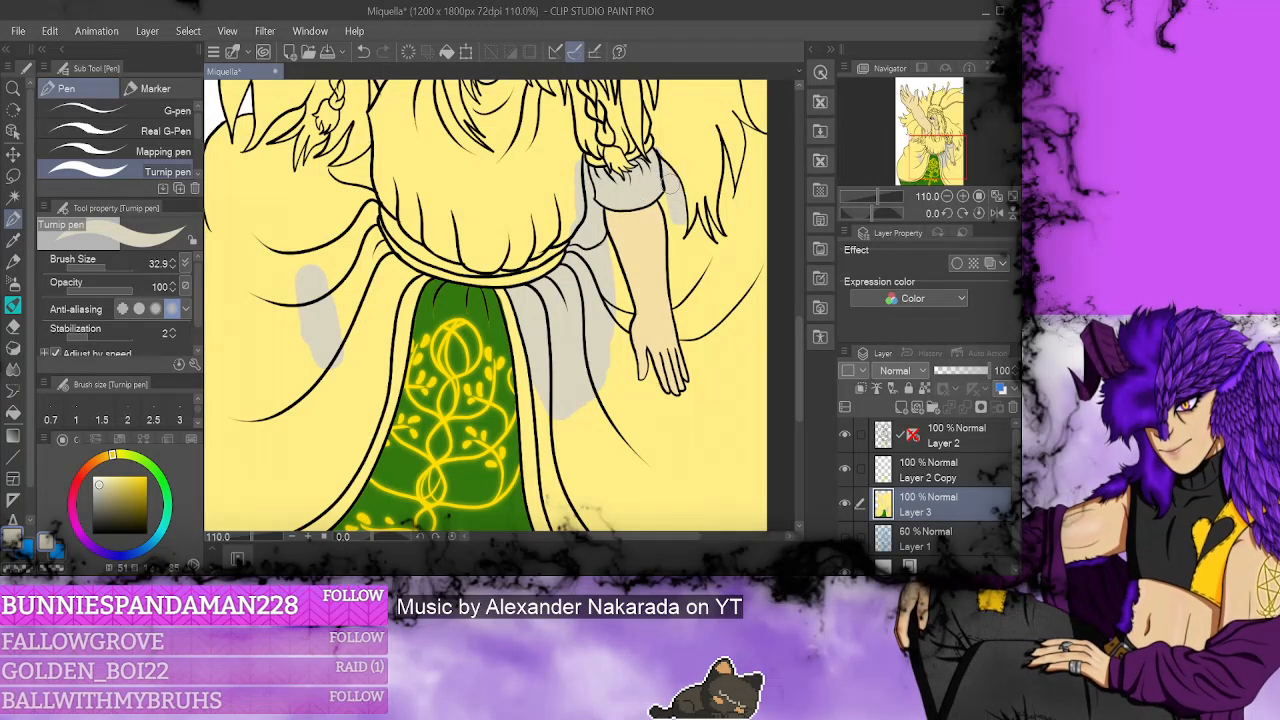
pyautogui.keyDown('alt'); pyautogui.click(680, 130); pyautogui.keyUp('alt')
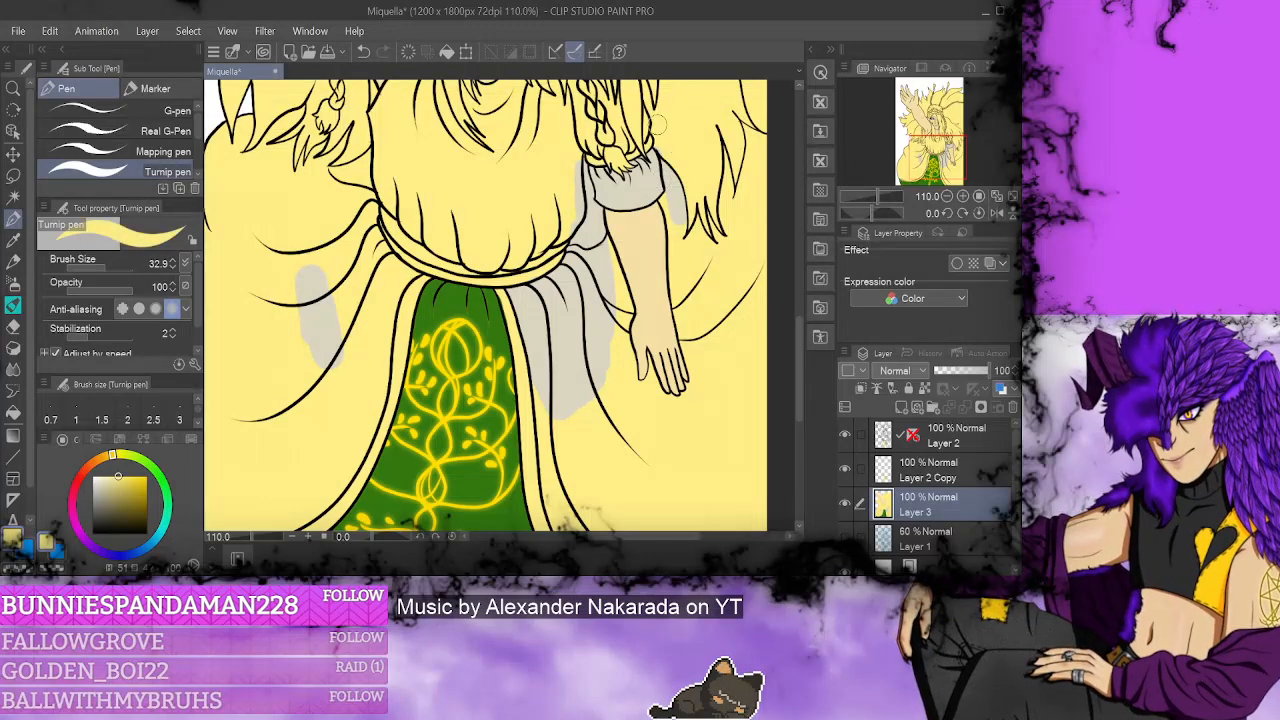
pyautogui.keyDown('alt'); pyautogui.click(681, 194); pyautogui.keyUp('alt')
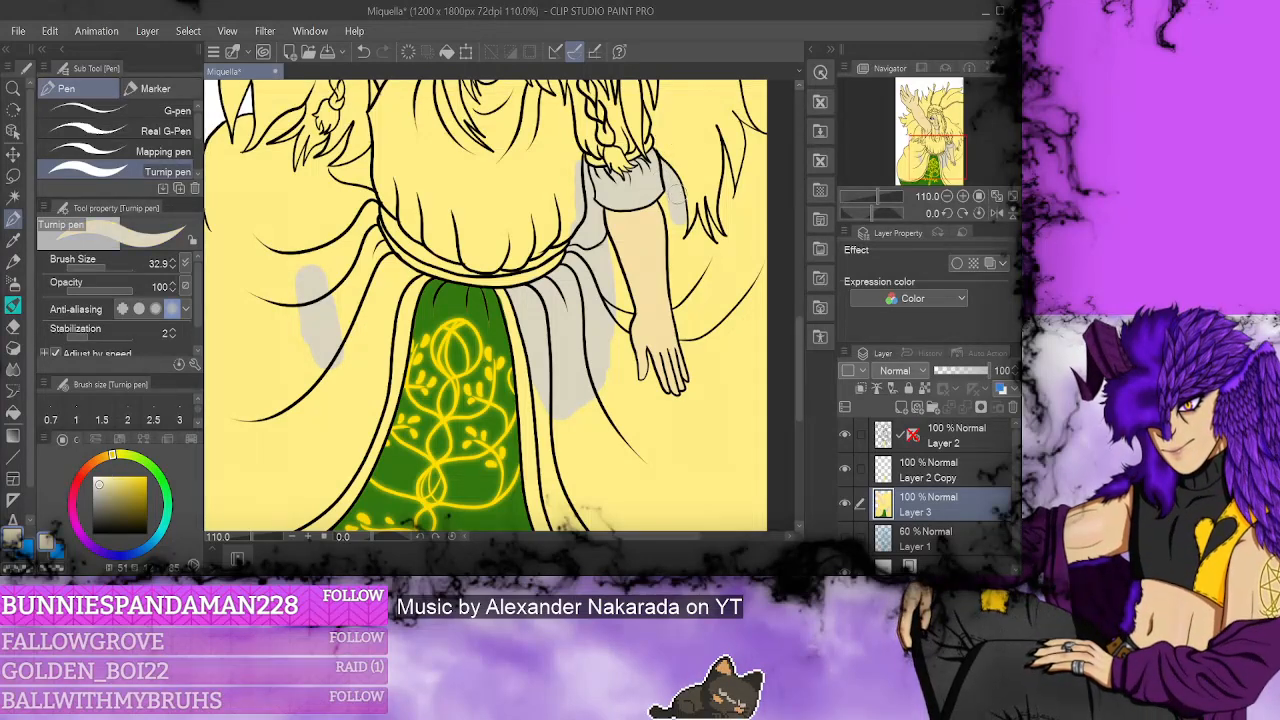
pyautogui.moveTo(668, 208)
pyautogui.mouseDown()
pyautogui.moveTo(678, 246)
pyautogui.moveTo(688, 214)
pyautogui.moveTo(700, 222)
pyautogui.moveTo(690, 240)
pyautogui.mouseUp()
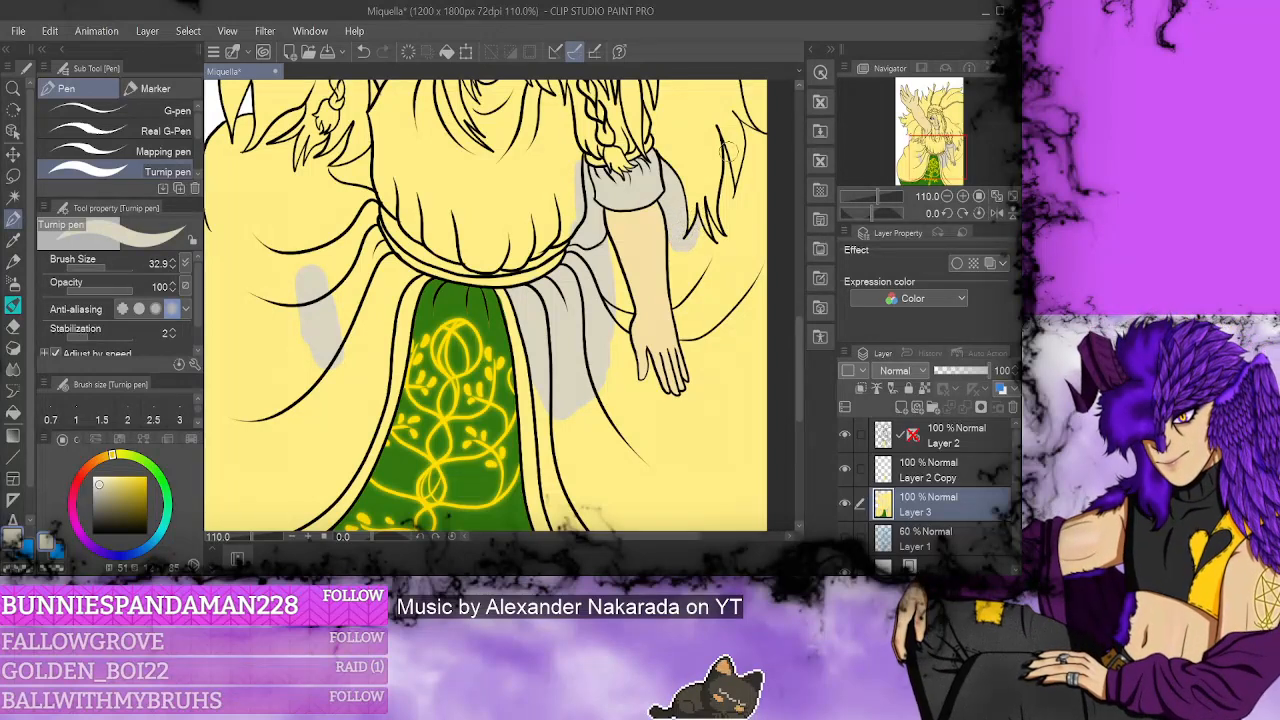
pyautogui.moveTo(728, 150); pyautogui.dragTo(733, 225)
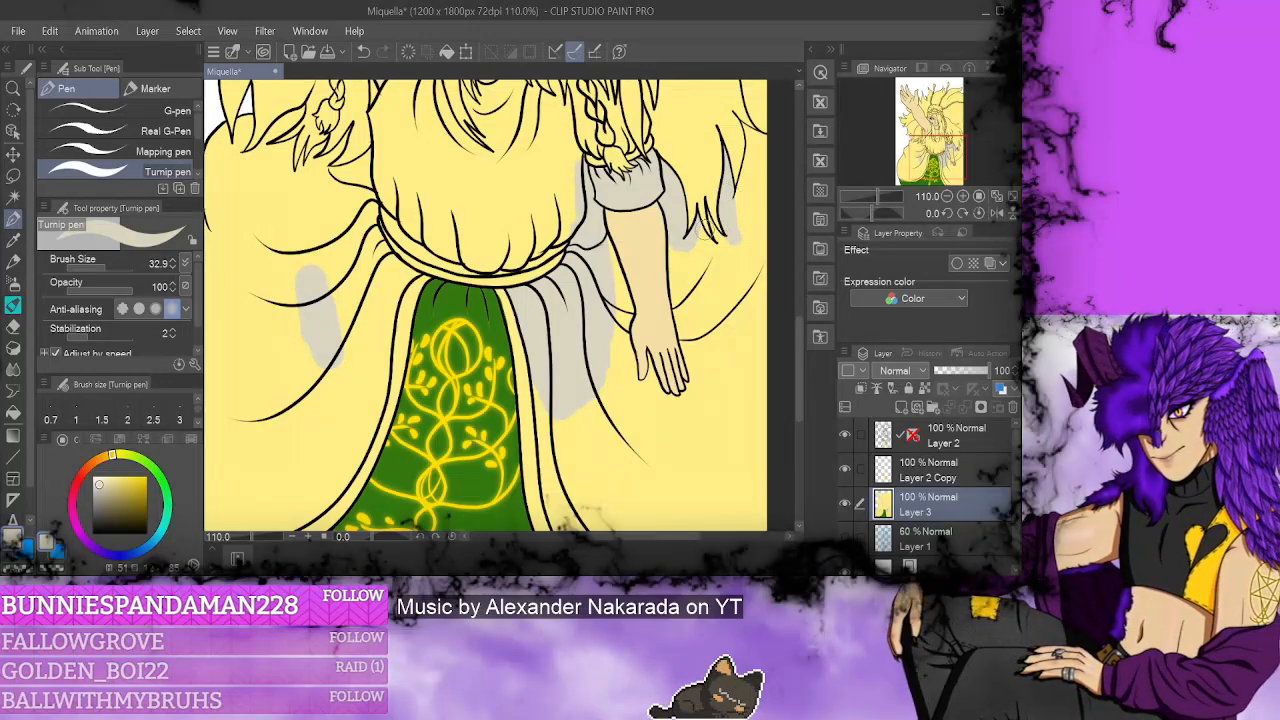
pyautogui.moveTo(705, 205)
pyautogui.mouseDown()
pyautogui.moveTo(729, 245)
pyautogui.moveTo(709, 248)
pyautogui.moveTo(707, 220)
pyautogui.moveTo(714, 247)
pyautogui.moveTo(699, 240)
pyautogui.moveTo(714, 250)
pyautogui.moveTo(701, 244)
pyautogui.moveTo(676, 267)
pyautogui.moveTo(676, 238)
pyautogui.moveTo(689, 347)
pyautogui.moveTo(684, 256)
pyautogui.moveTo(703, 301)
pyautogui.moveTo(754, 242)
pyautogui.moveTo(741, 234)
pyautogui.moveTo(728, 275)
pyautogui.mouseUp()
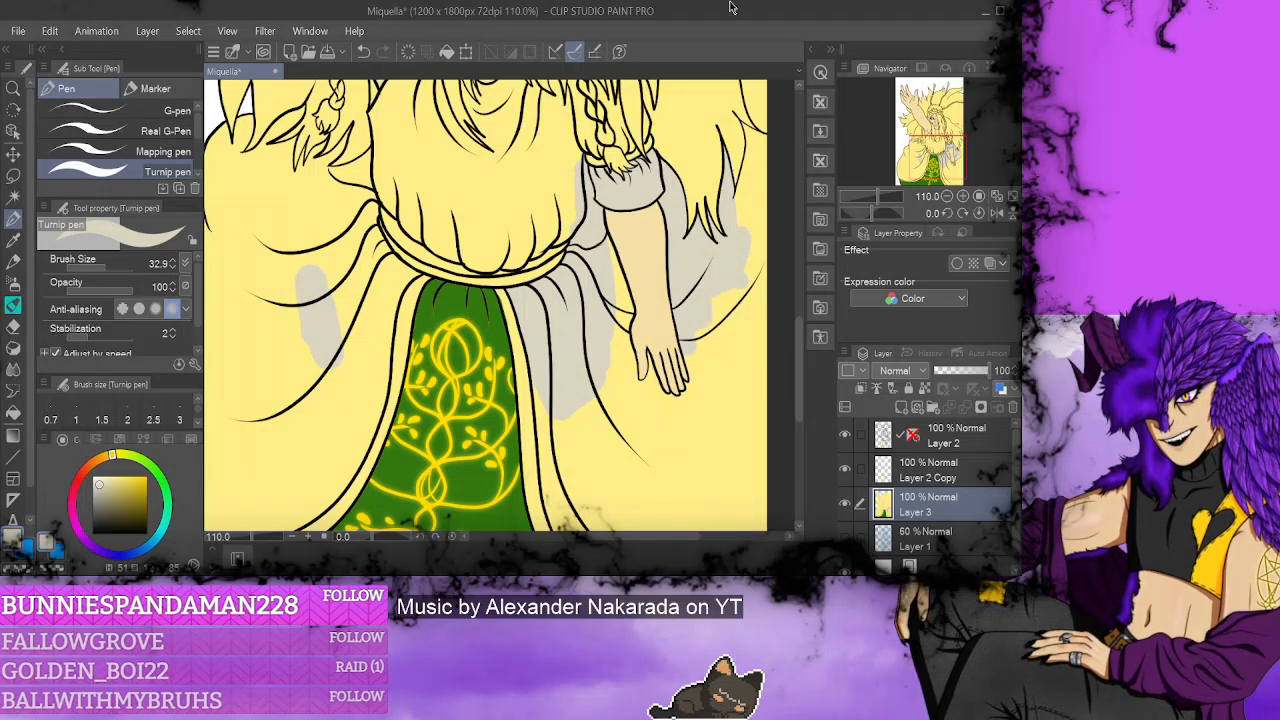
# - Extend the light grey over the dress beside the outer hair locks, along the canvas edge and down past the lowered hand
pyautogui.scroll(3, 806, 246)
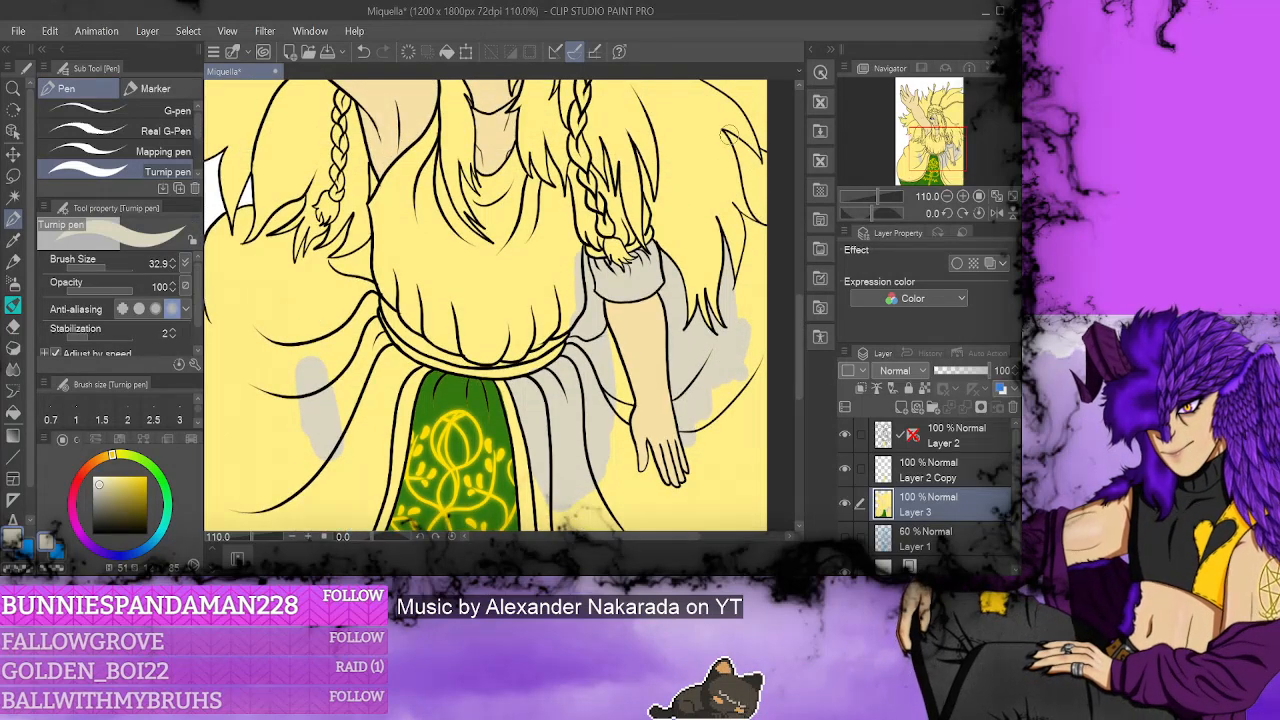
pyautogui.moveTo(732, 139)
pyautogui.mouseDown()
pyautogui.moveTo(758, 175)
pyautogui.moveTo(772, 165)
pyautogui.moveTo(738, 152)
pyautogui.moveTo(760, 206)
pyautogui.mouseUp()
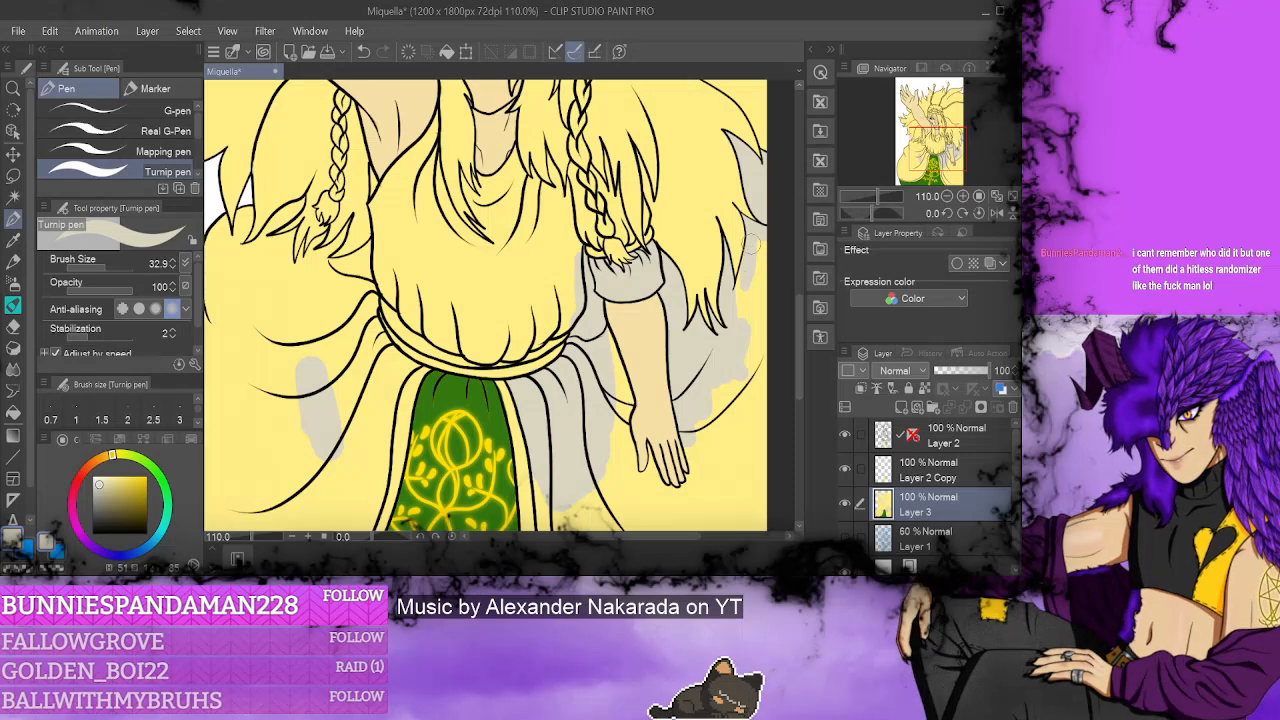
pyautogui.moveTo(747, 275)
pyautogui.mouseDown()
pyautogui.moveTo(740, 319)
pyautogui.moveTo(763, 350)
pyautogui.mouseUp()
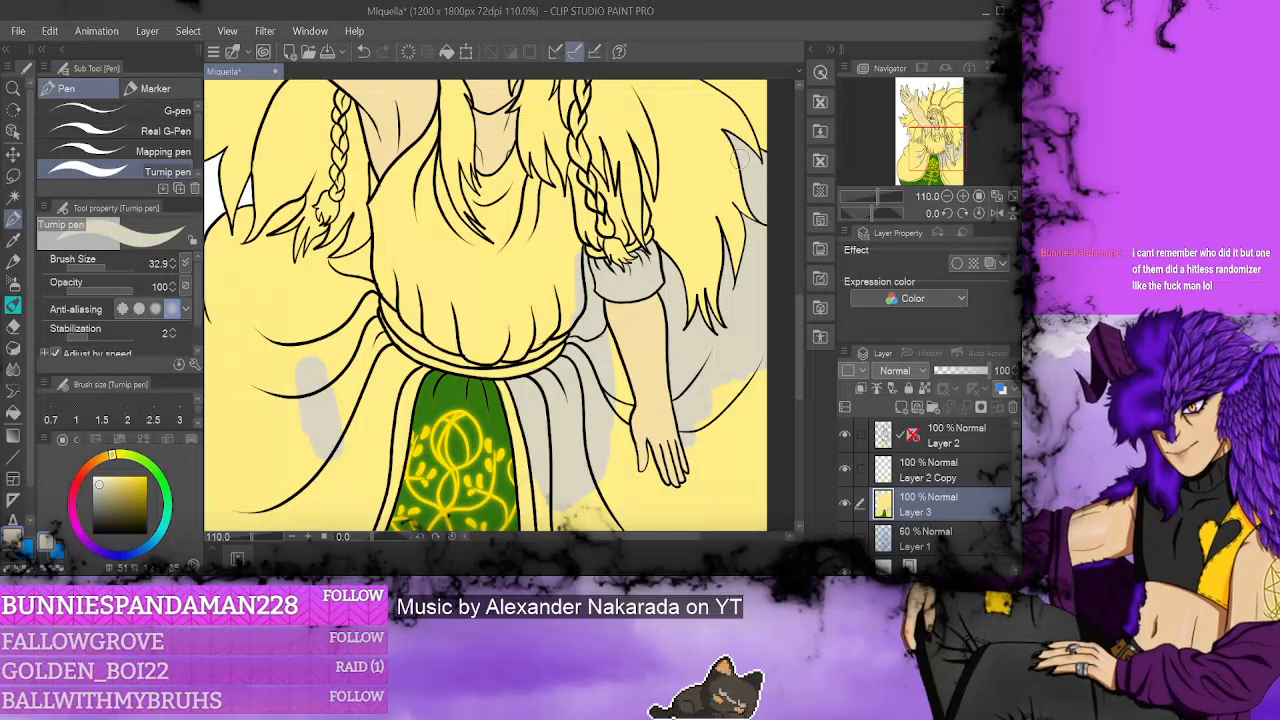
pyautogui.moveTo(752, 370)
pyautogui.mouseDown()
pyautogui.moveTo(754, 448)
pyautogui.moveTo(720, 387)
pyautogui.moveTo(716, 467)
pyautogui.moveTo(696, 428)
pyautogui.moveTo(698, 463)
pyautogui.mouseUp()
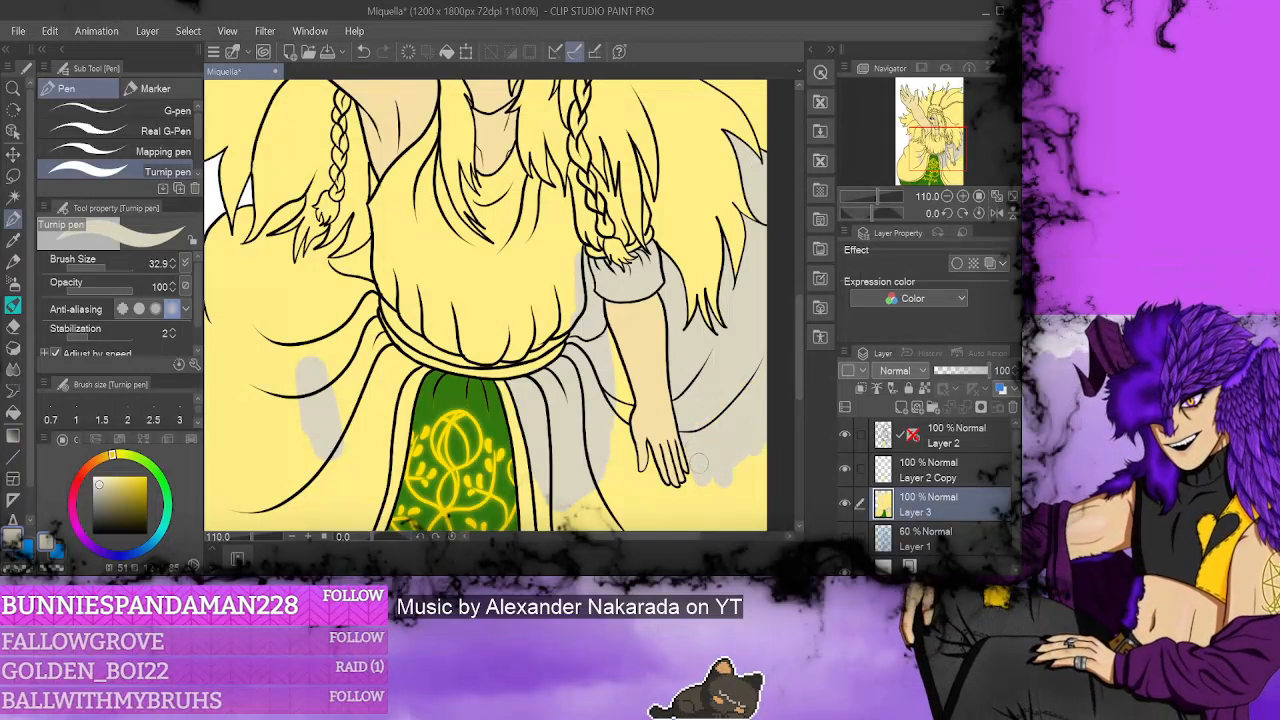
# - Extend the light grey down the skirt folds between the lowered hand and the green panel's trim, then resample the grey from the dress
pyautogui.scroll(-3, 795, 360)
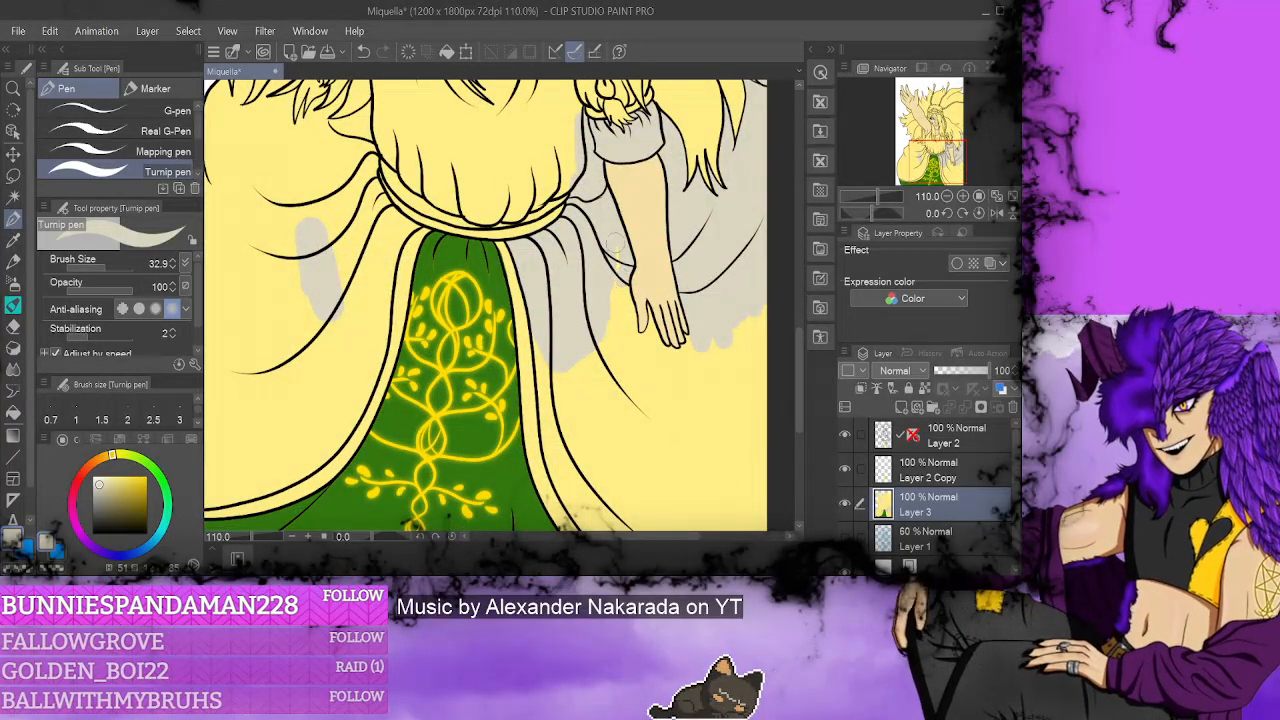
pyautogui.moveTo(617, 285)
pyautogui.mouseDown()
pyautogui.moveTo(616, 330)
pyautogui.moveTo(603, 297)
pyautogui.moveTo(588, 418)
pyautogui.moveTo(565, 430)
pyautogui.moveTo(549, 368)
pyautogui.moveTo(550, 438)
pyautogui.moveTo(545, 400)
pyautogui.moveTo(565, 480)
pyautogui.moveTo(558, 450)
pyautogui.moveTo(580, 460)
pyautogui.moveTo(577, 505)
pyautogui.mouseUp()
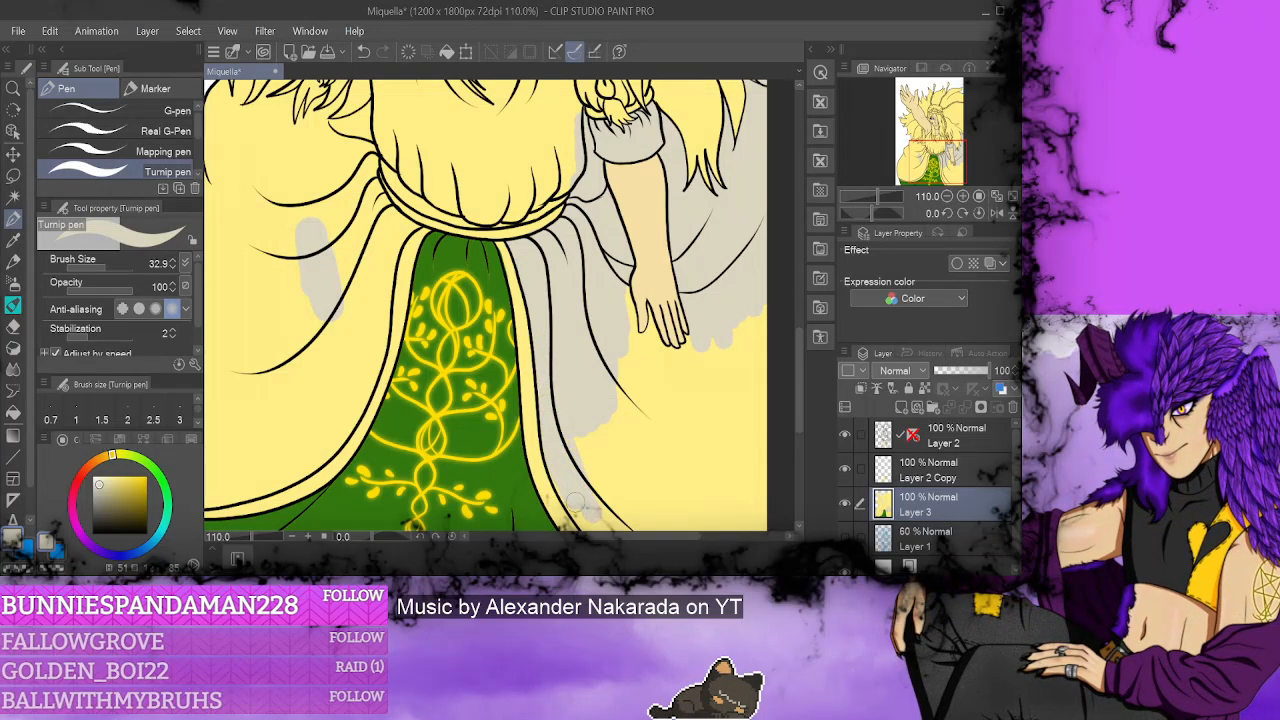
pyautogui.keyDown('alt'); pyautogui.click(529, 201); pyautogui.keyUp('alt')
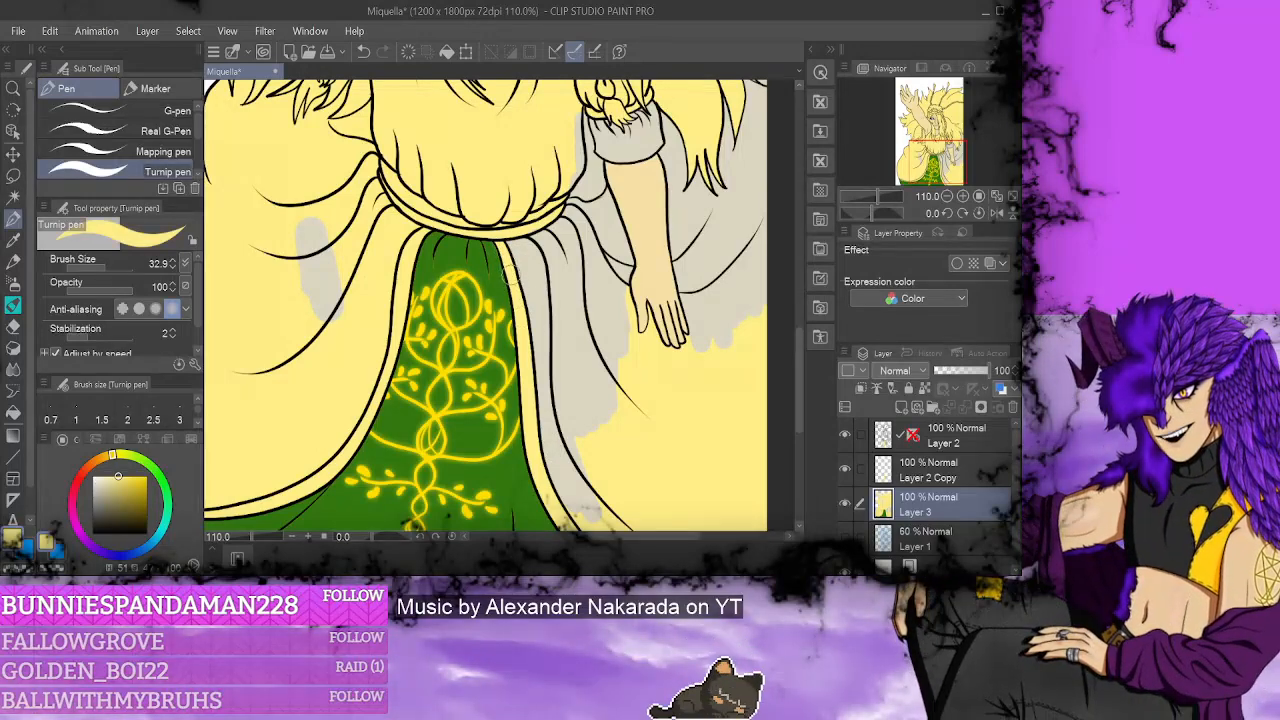
pyautogui.keyDown('alt'); pyautogui.click(530, 276); pyautogui.keyUp('alt')
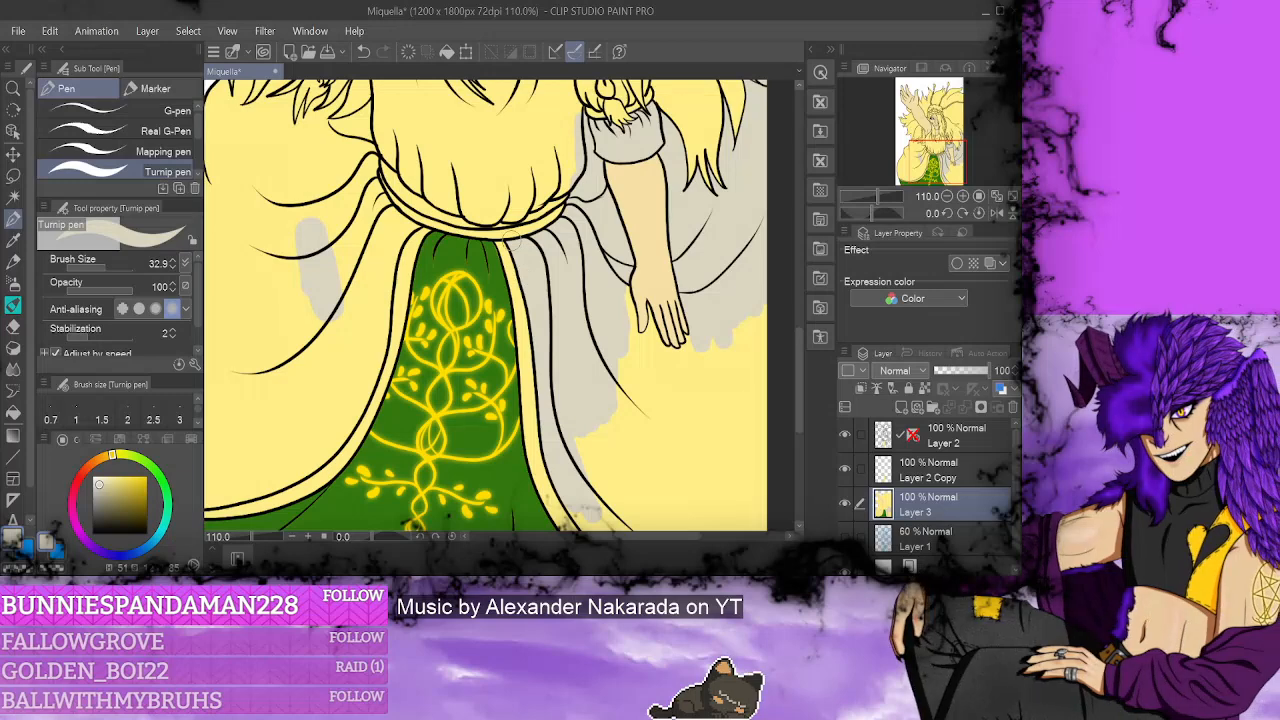
# - Paint the rest of the skirt below the lowered hand light grey, from the green panel's trim to the canvas edges
pyautogui.scroll(-3, 600, 240)
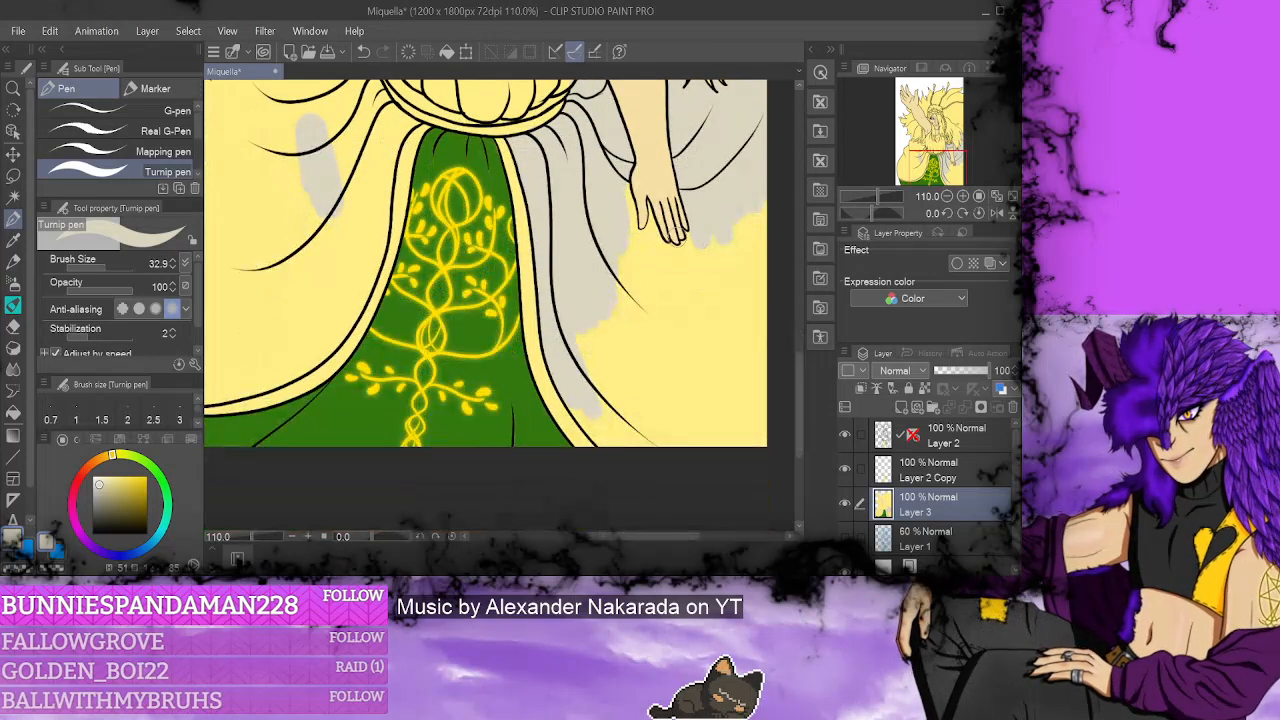
pyautogui.moveTo(628, 186)
pyautogui.mouseDown()
pyautogui.moveTo(630, 228)
pyautogui.moveTo(646, 218)
pyautogui.mouseUp()
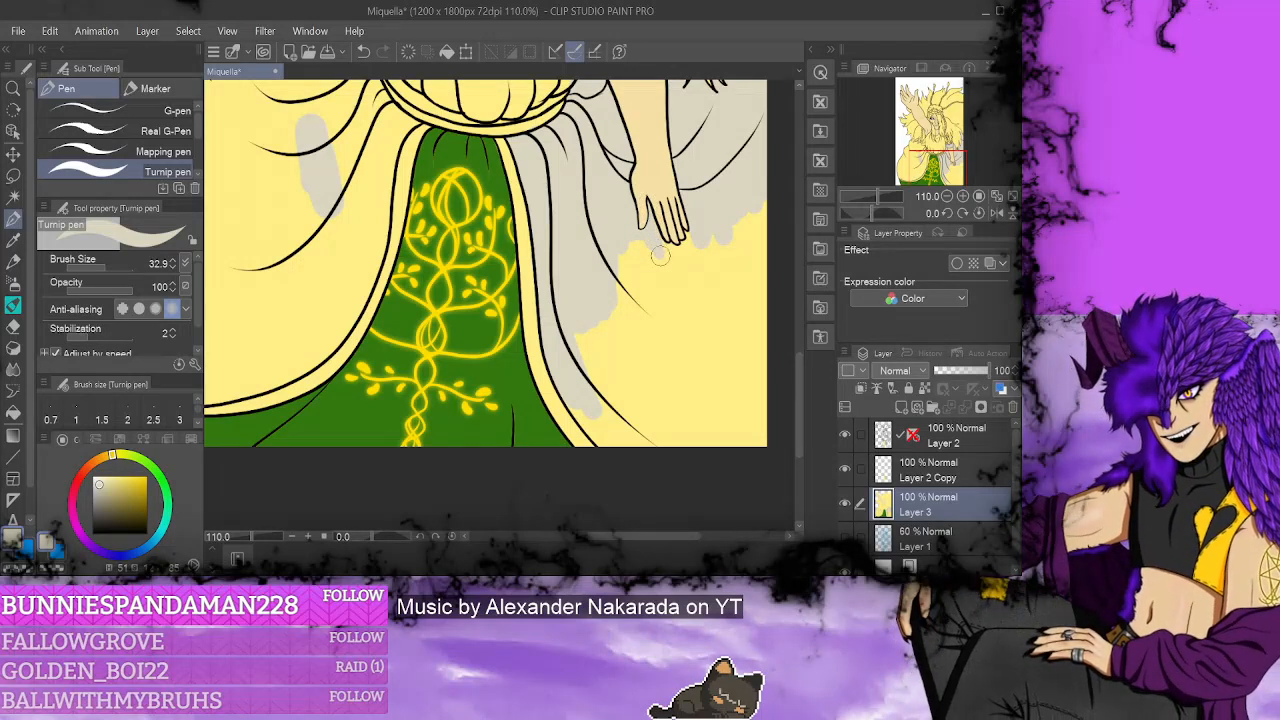
pyautogui.moveTo(656, 254)
pyautogui.mouseDown()
pyautogui.moveTo(623, 315)
pyautogui.moveTo(587, 140)
pyautogui.moveTo(579, 215)
pyautogui.moveTo(596, 229)
pyautogui.moveTo(588, 329)
pyautogui.moveTo(576, 337)
pyautogui.moveTo(622, 439)
pyautogui.moveTo(585, 415)
pyautogui.moveTo(606, 440)
pyautogui.mouseUp()
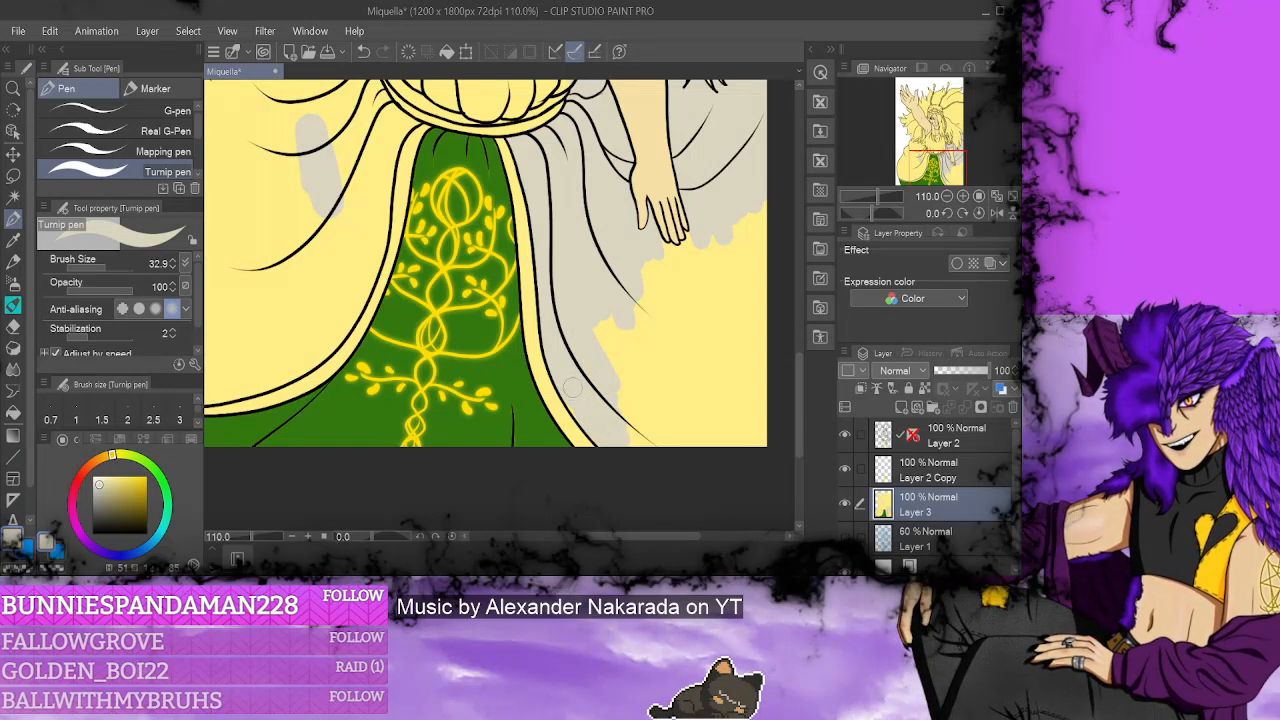
pyautogui.moveTo(594, 337)
pyautogui.mouseDown()
pyautogui.moveTo(636, 455)
pyautogui.moveTo(653, 406)
pyautogui.moveTo(687, 449)
pyautogui.moveTo(683, 432)
pyautogui.moveTo(712, 451)
pyautogui.moveTo(697, 410)
pyautogui.moveTo(754, 462)
pyautogui.moveTo(729, 408)
pyautogui.moveTo(709, 293)
pyautogui.mouseUp()
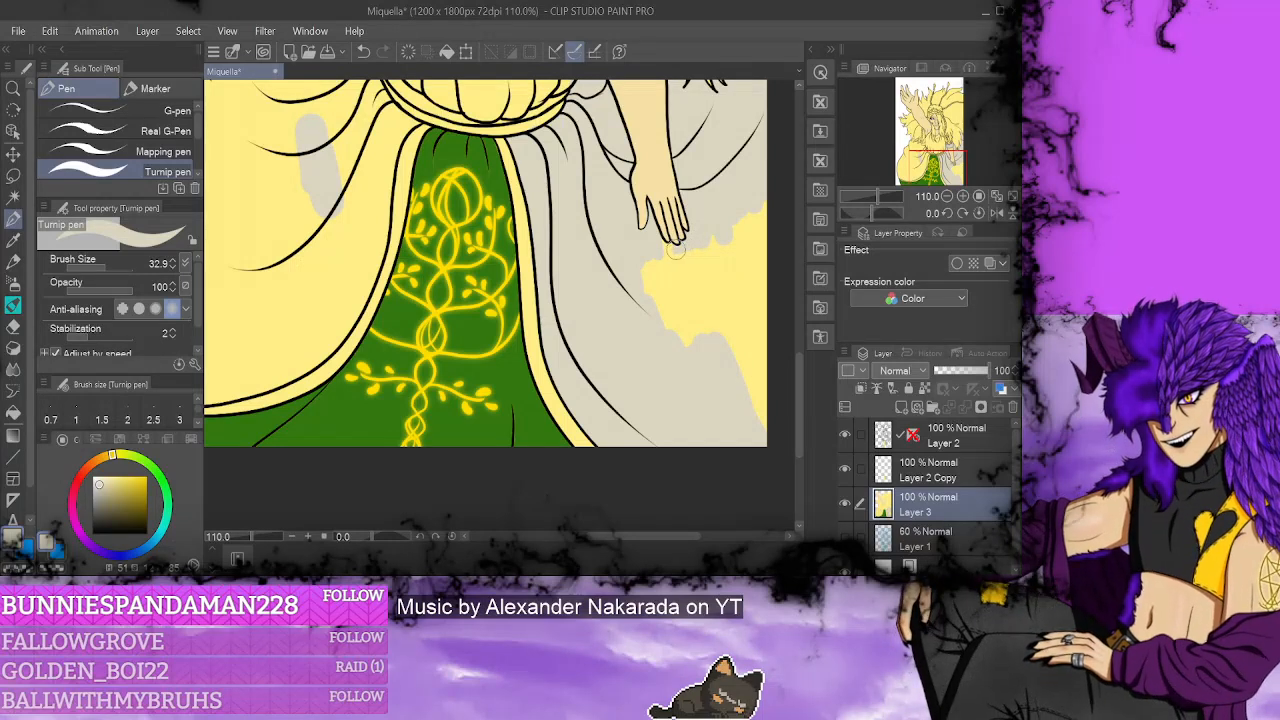
pyautogui.moveTo(660, 243)
pyautogui.mouseDown()
pyautogui.moveTo(667, 332)
pyautogui.moveTo(668, 268)
pyautogui.moveTo(680, 300)
pyautogui.moveTo(688, 291)
pyautogui.moveTo(668, 260)
pyautogui.moveTo(703, 251)
pyautogui.moveTo(733, 377)
pyautogui.moveTo(746, 252)
pyautogui.moveTo(748, 290)
pyautogui.moveTo(770, 322)
pyautogui.moveTo(768, 244)
pyautogui.mouseUp()
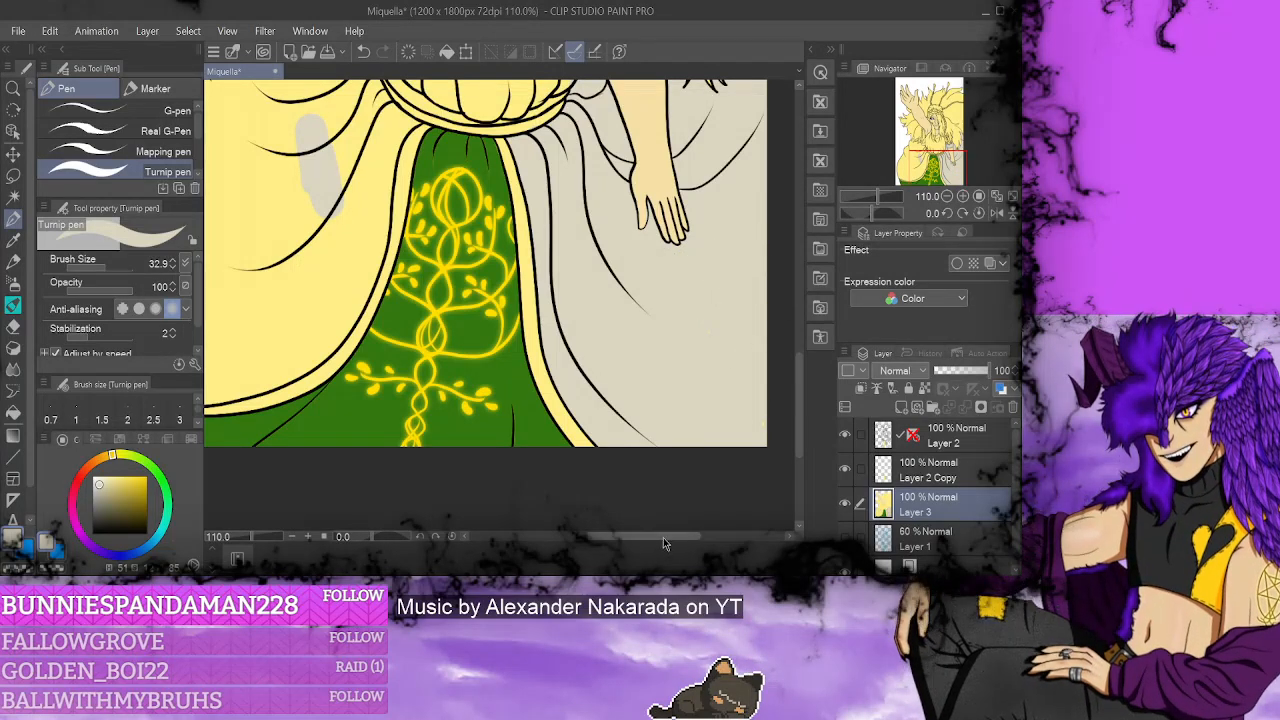
# - Auto-select the blank background on Layer 3, invert the selection, and paint light grey at the skirt's lower outer corner and the bodice's waist edge
pyautogui.moveTo(663, 537); pyautogui.dragTo(615, 547)
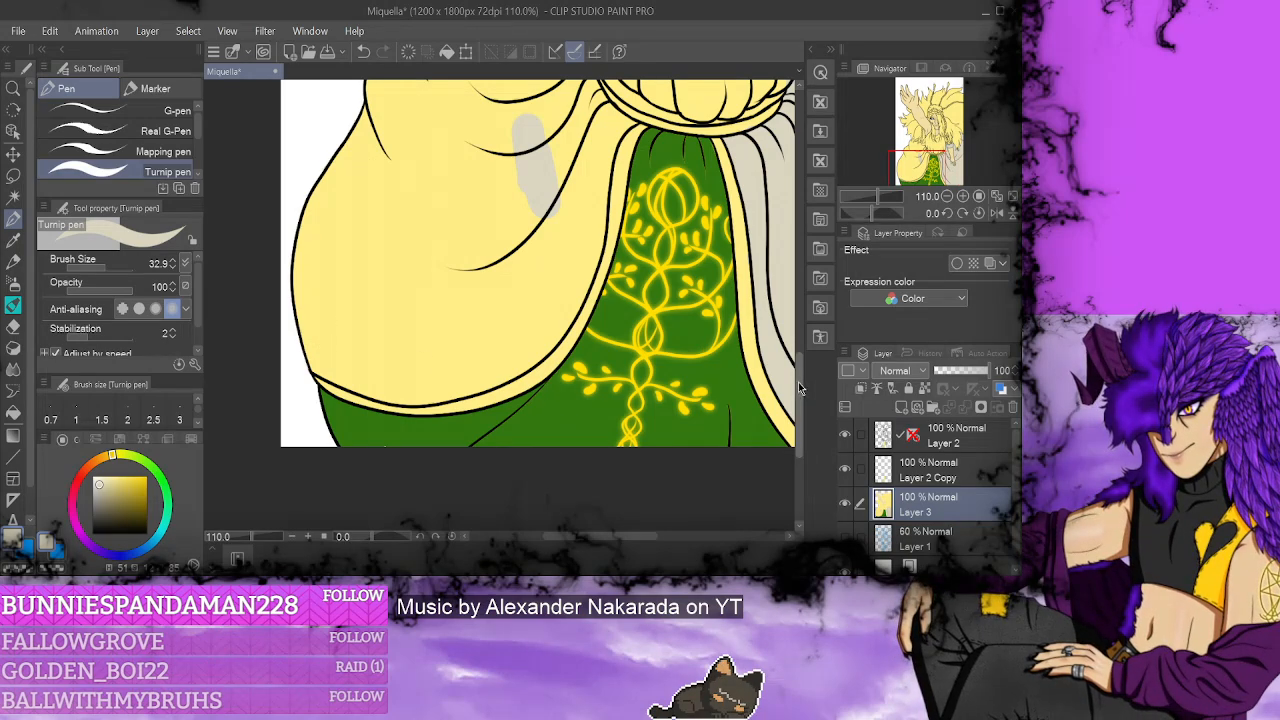
pyautogui.moveTo(798, 388); pyautogui.dragTo(798, 361)
pyautogui.press('w')
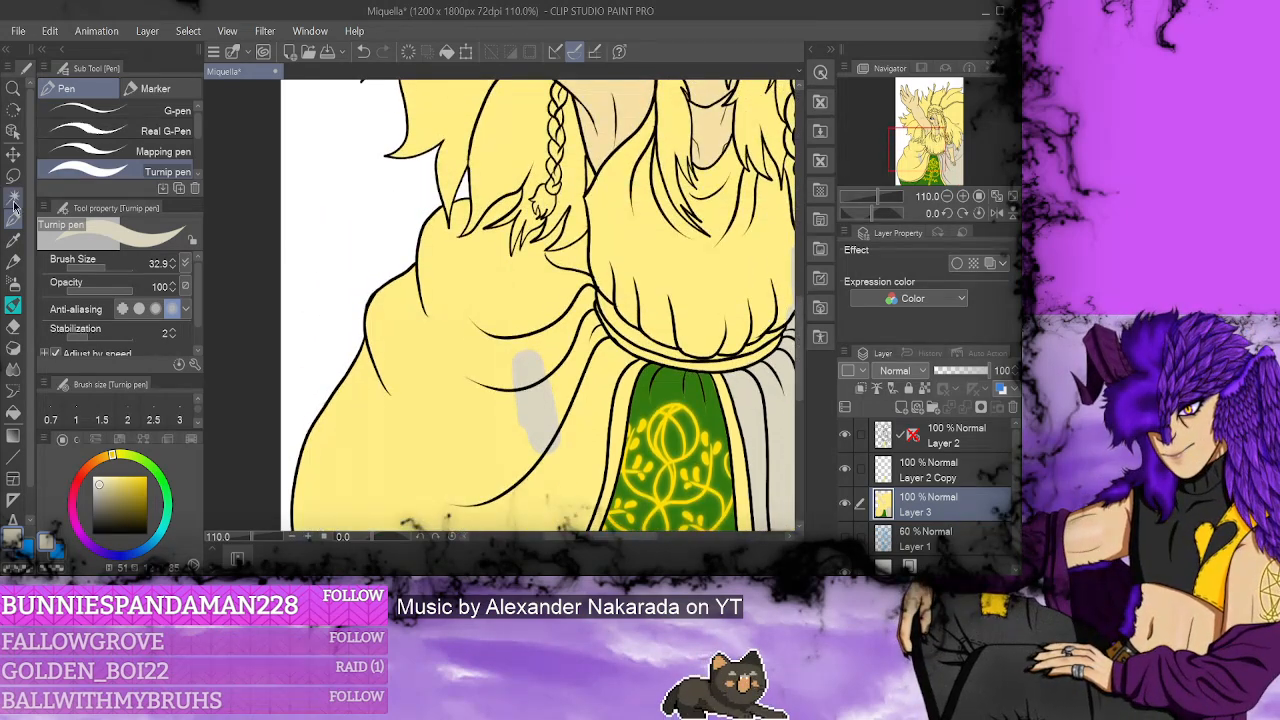
pyautogui.click(304, 191)
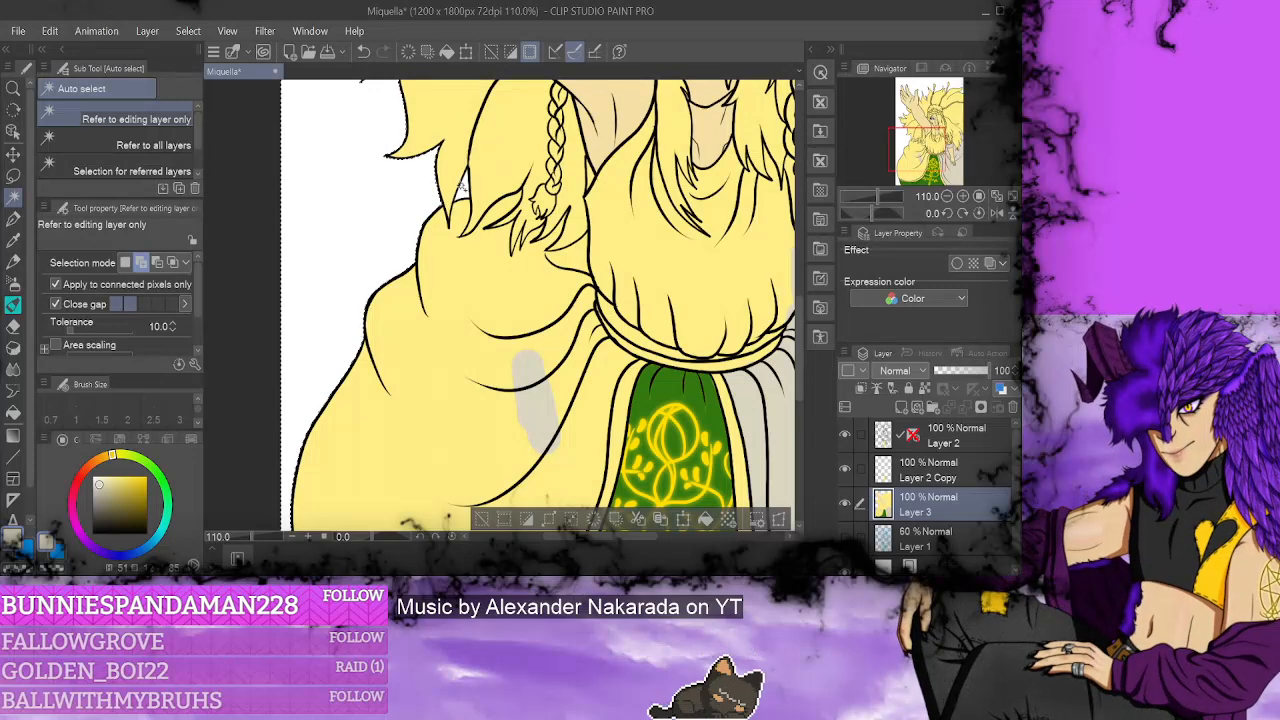
pyautogui.scroll(10, 779, 318)
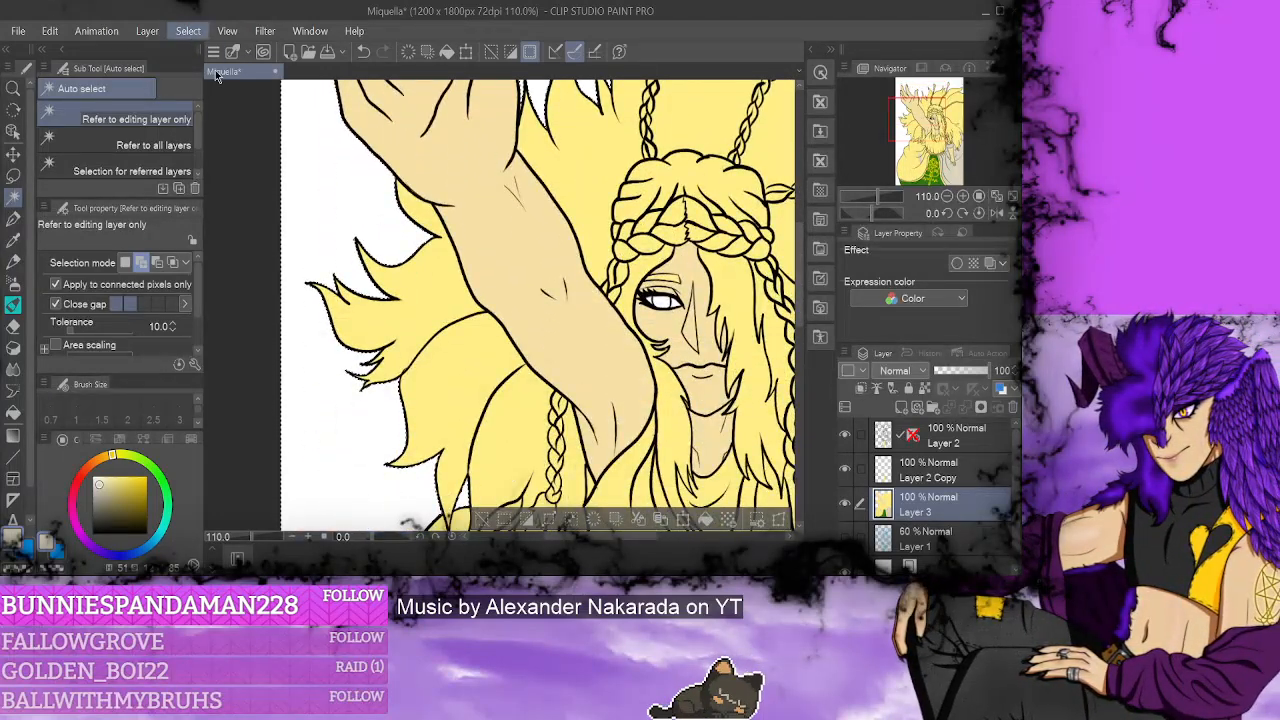
pyautogui.scroll(-10, 802, 271)
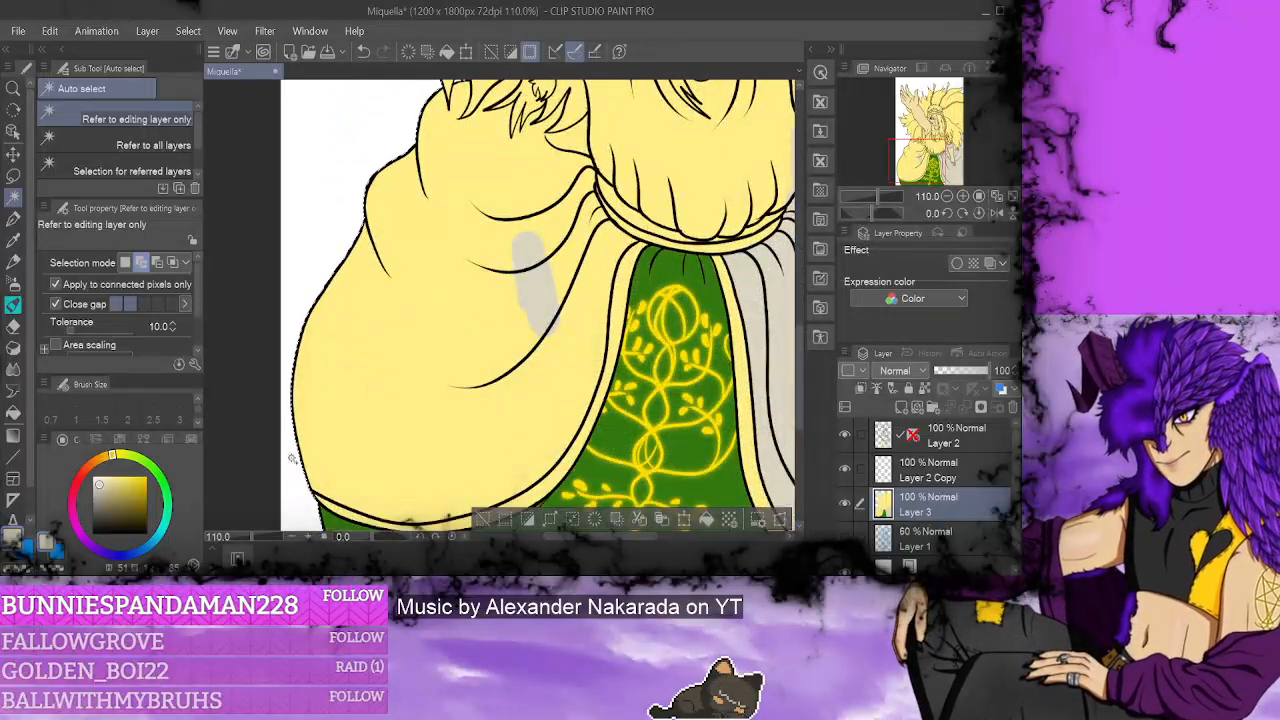
pyautogui.press('p')
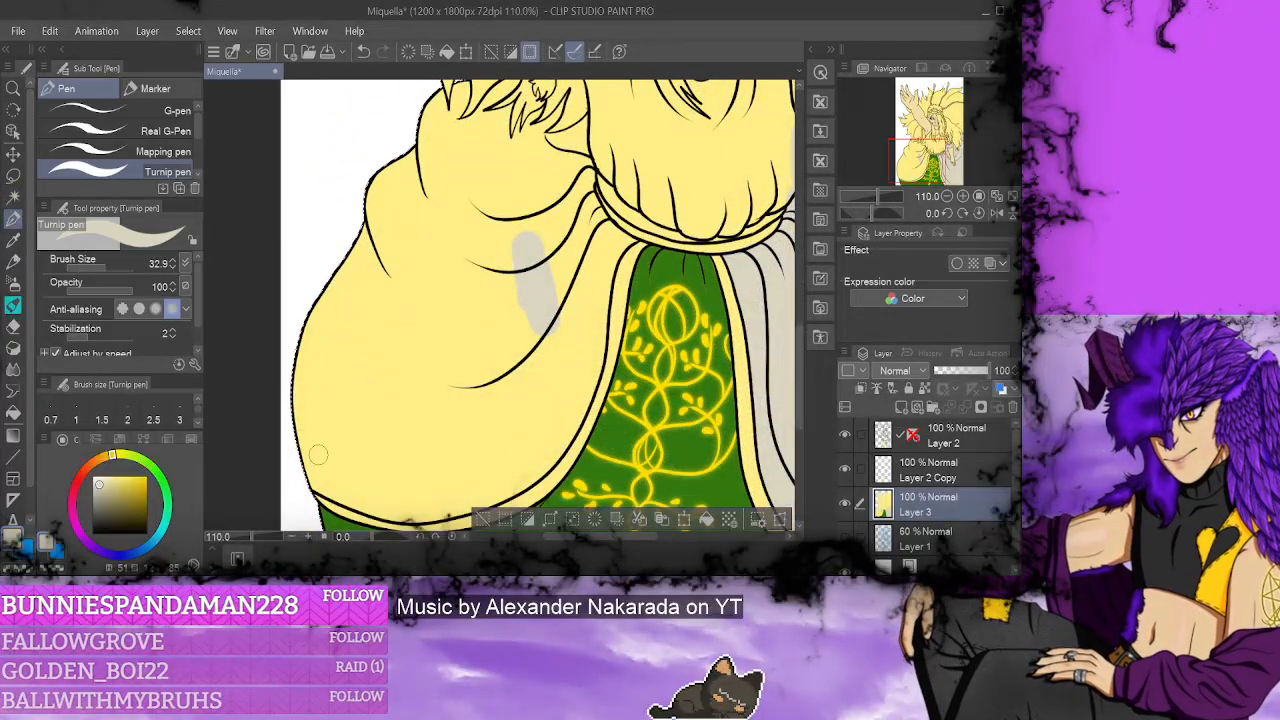
pyautogui.moveTo(323, 484); pyautogui.dragTo(345, 498)
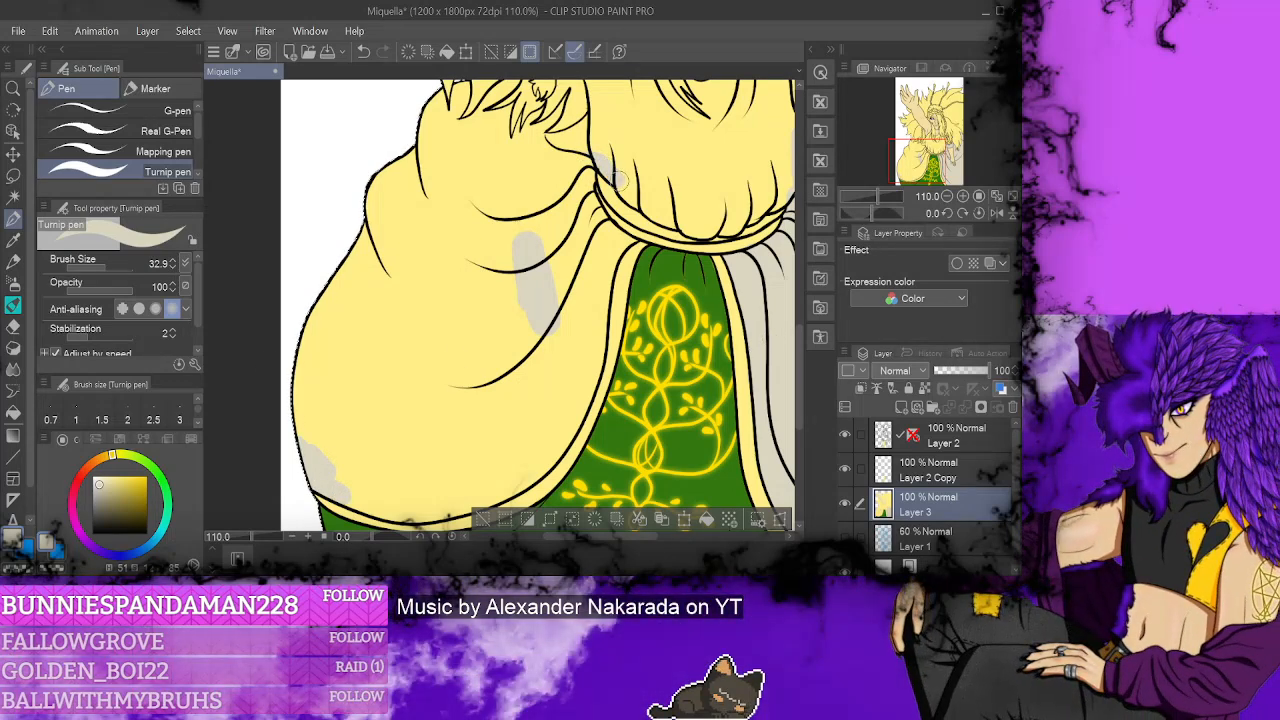
pyautogui.click(950, 474)
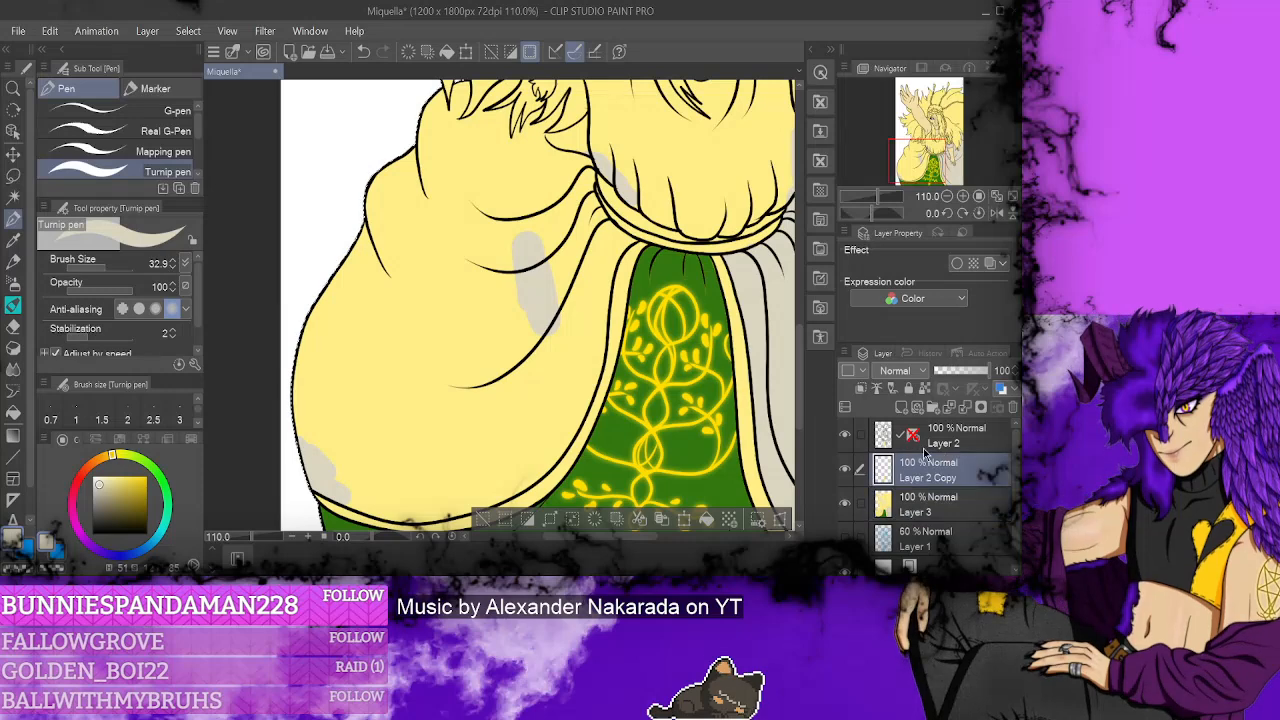
pyautogui.click(13, 326)
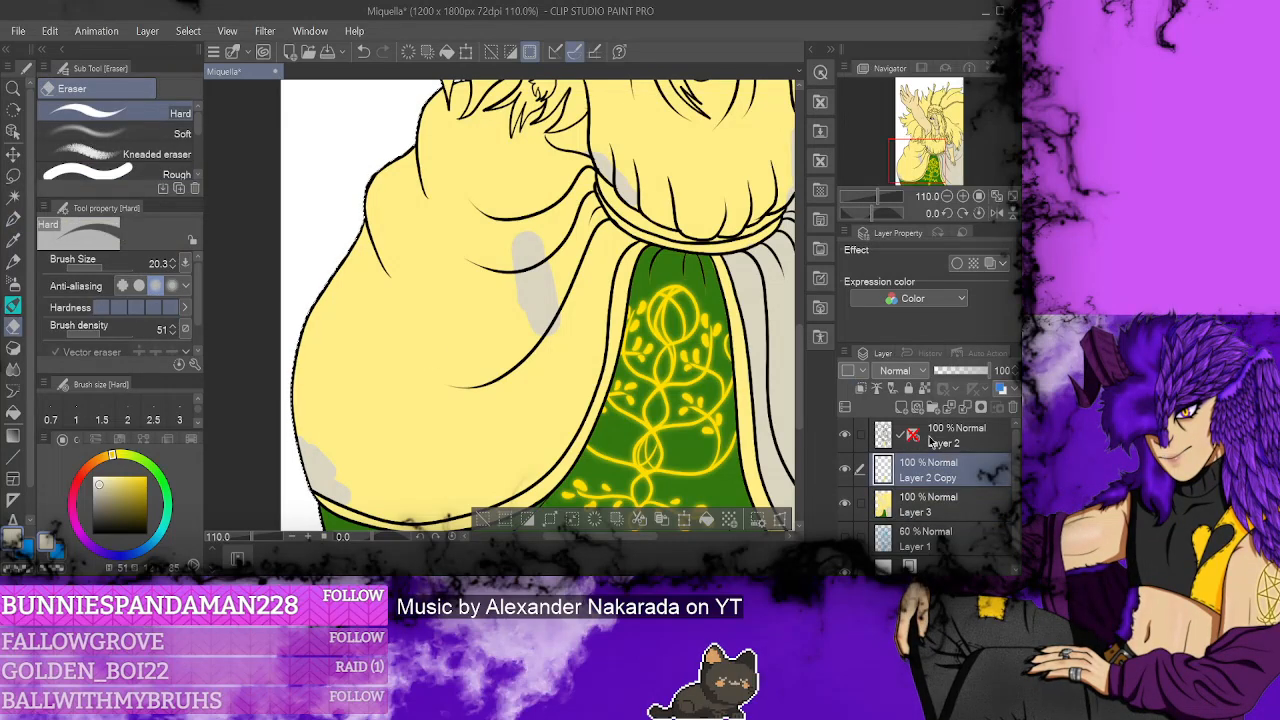
pyautogui.click(950, 435)
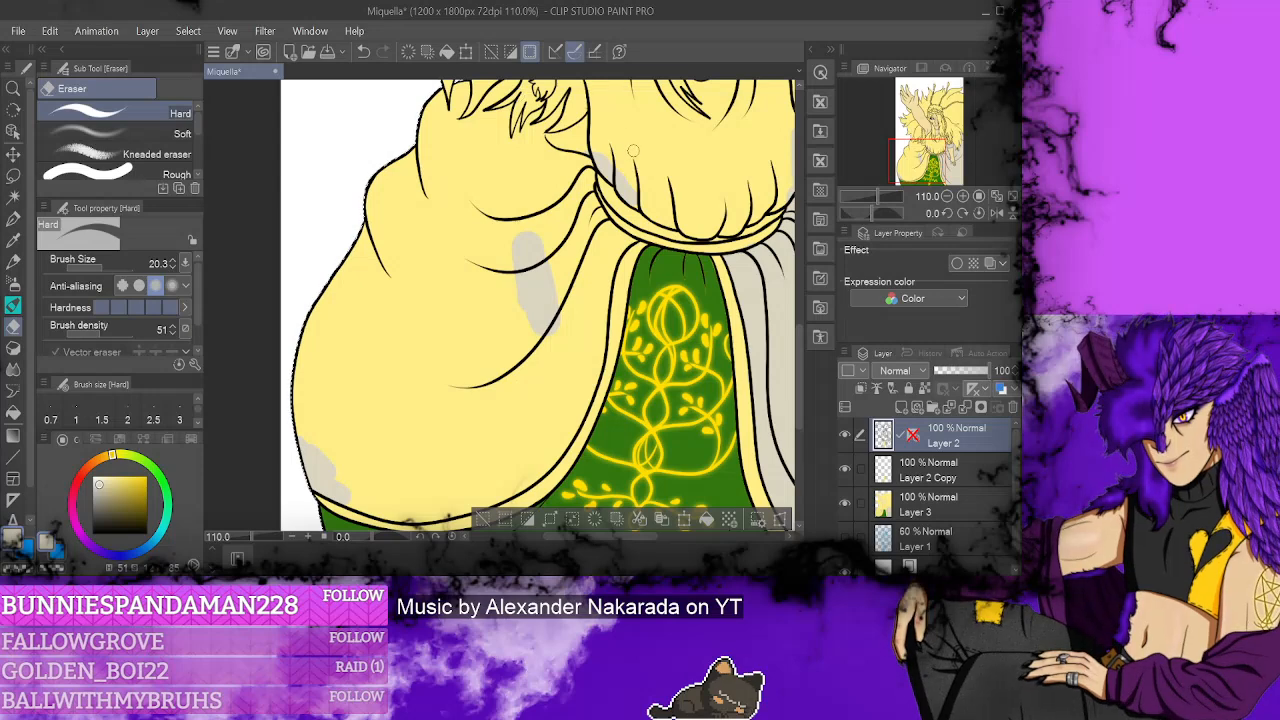
pyautogui.press('p')
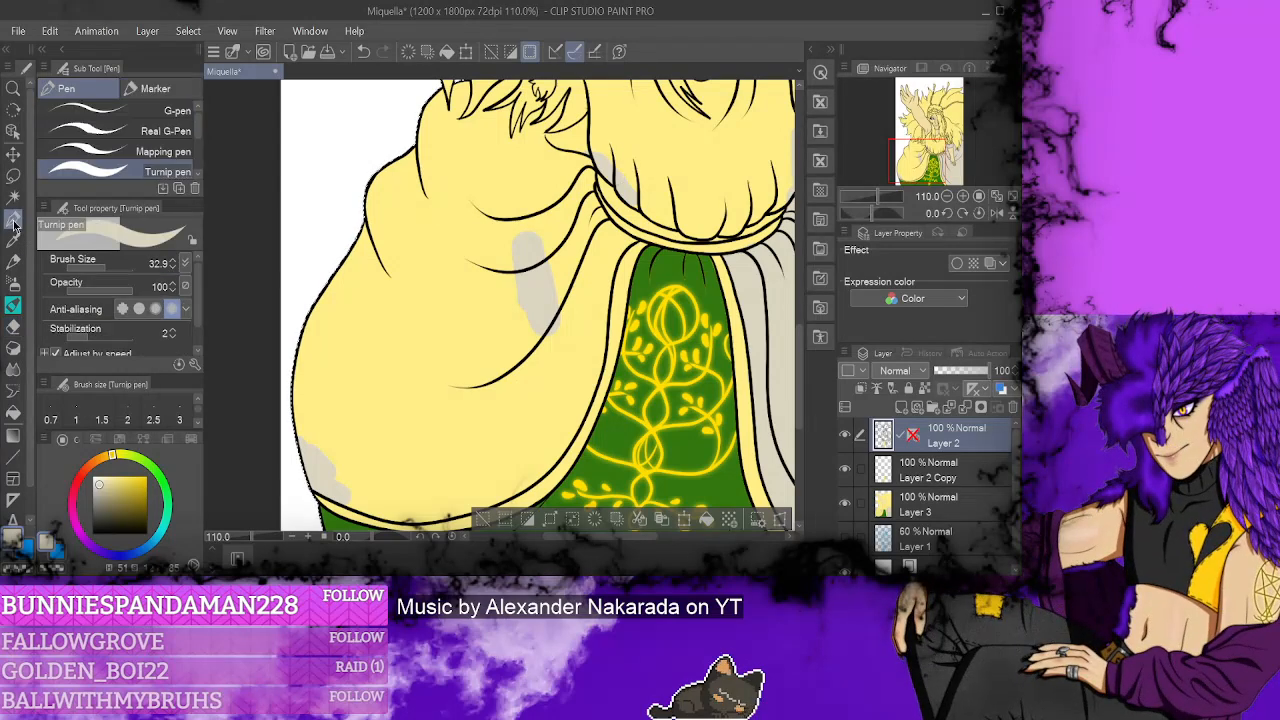
pyautogui.moveTo(482, 240); pyautogui.dragTo(527, 326)
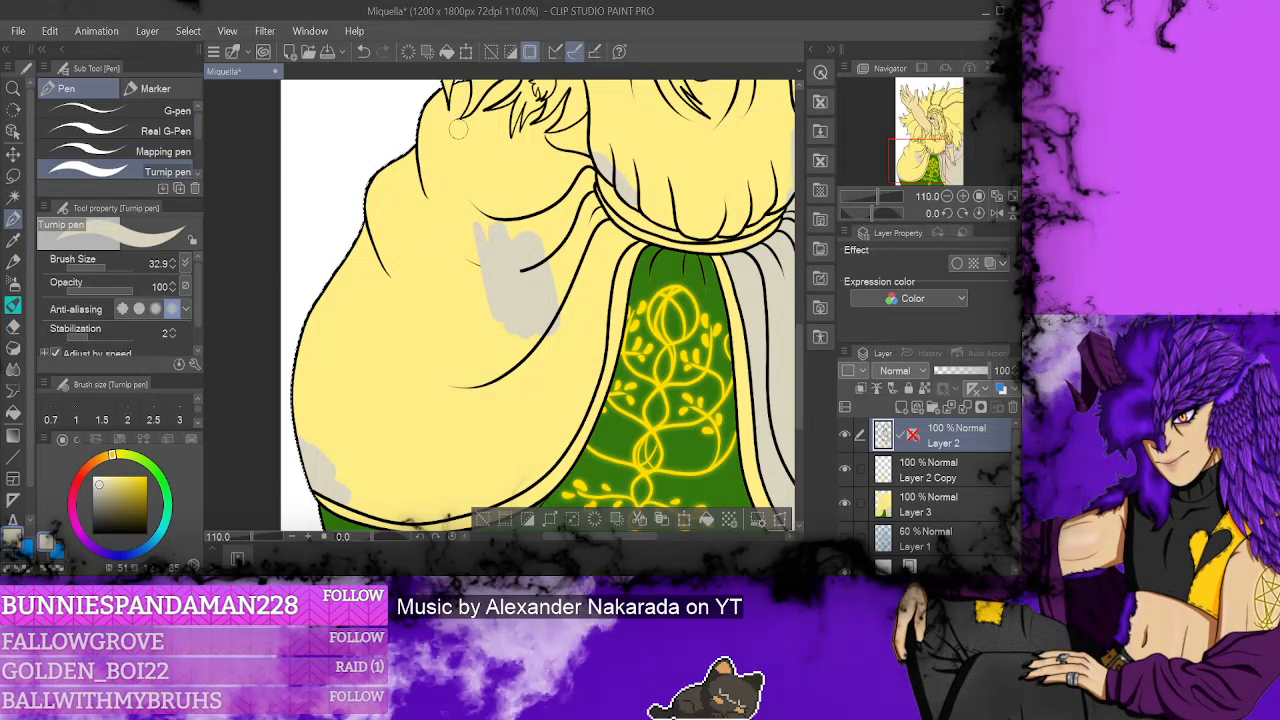
pyautogui.click(942, 508)
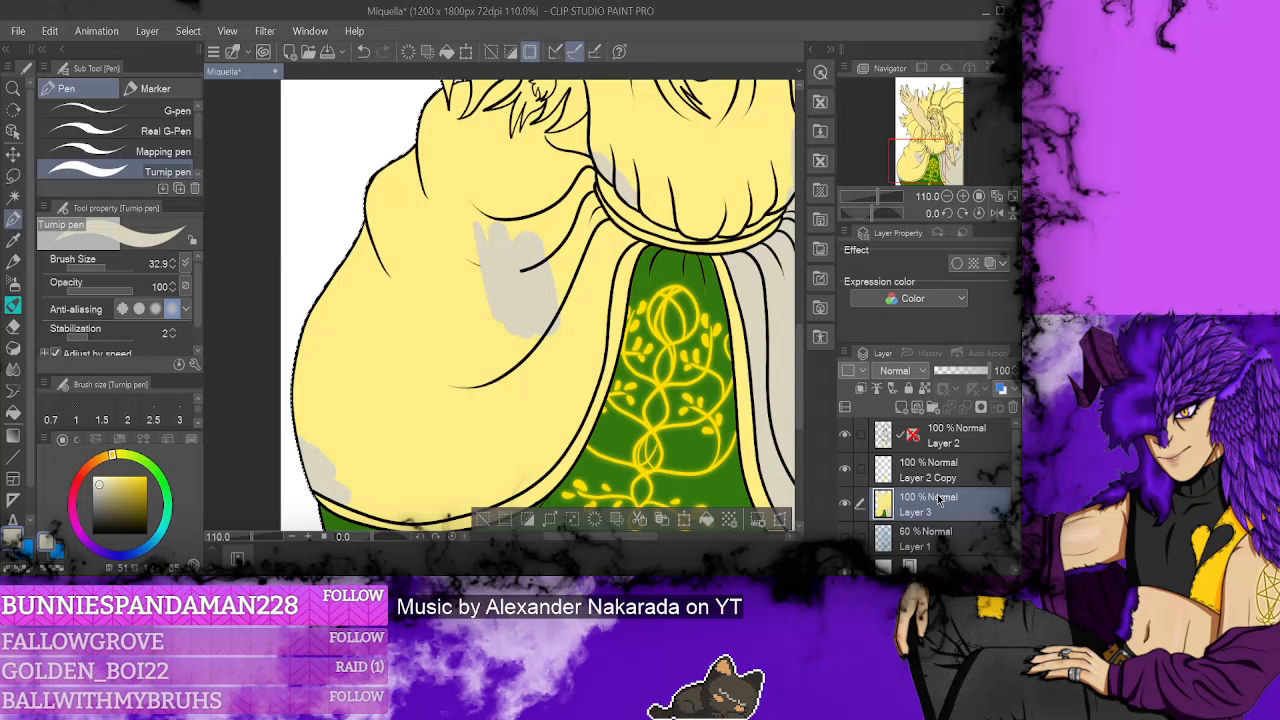
pyautogui.click(364, 52)
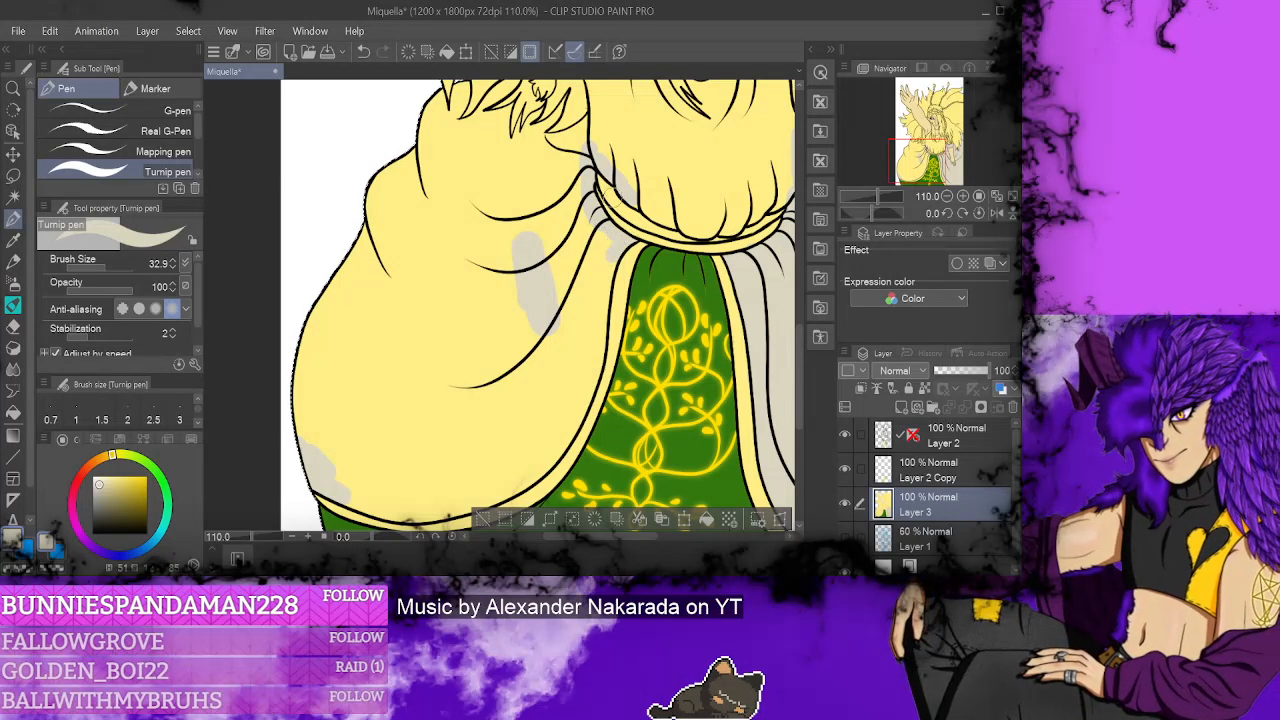
# - Rotate the canvas to 94.9 degrees and fill the lower part of the billowing skirt light grey up to the green panel's trim
pyautogui.scroll(-2, 357, 500)
pyautogui.moveTo(357, 527); pyautogui.dragTo(390, 555)
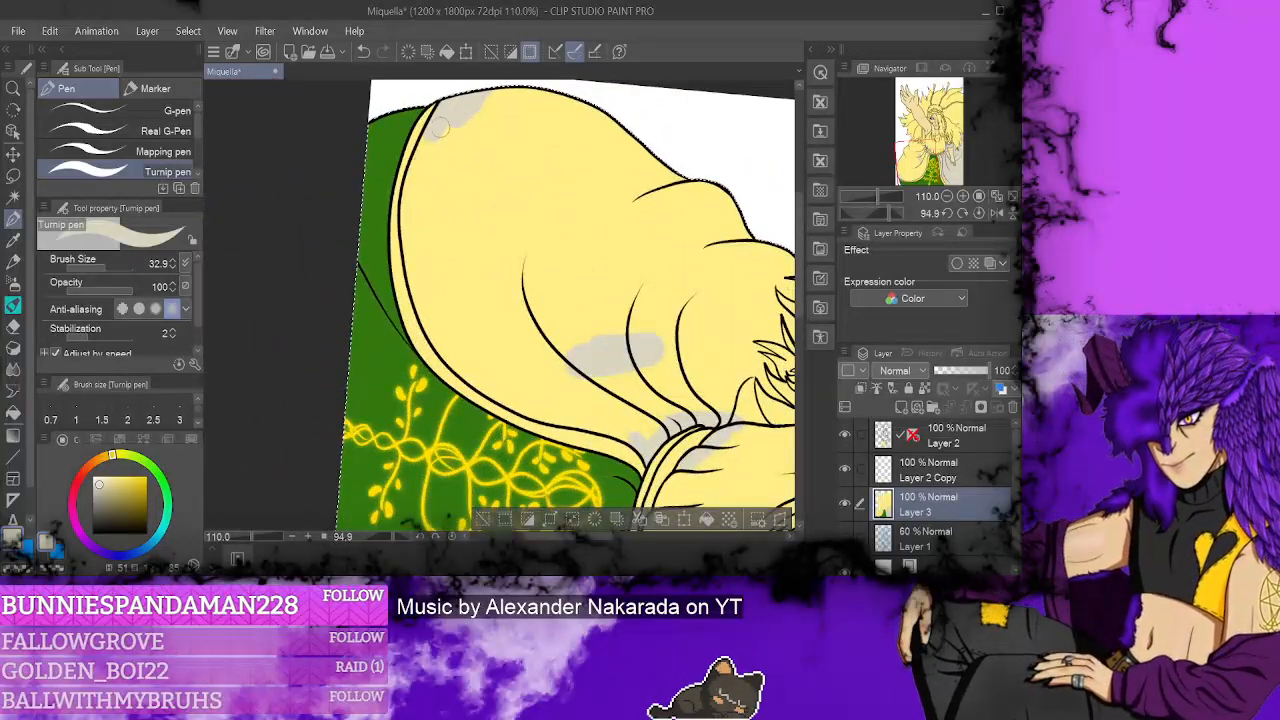
pyautogui.moveTo(440, 120)
pyautogui.mouseDown()
pyautogui.moveTo(413, 193)
pyautogui.moveTo(419, 214)
pyautogui.moveTo(412, 181)
pyautogui.moveTo(418, 262)
pyautogui.moveTo(410, 200)
pyautogui.moveTo(434, 315)
pyautogui.moveTo(398, 174)
pyautogui.moveTo(442, 344)
pyautogui.moveTo(416, 263)
pyautogui.moveTo(444, 346)
pyautogui.moveTo(489, 390)
pyautogui.moveTo(444, 328)
pyautogui.moveTo(445, 345)
pyautogui.moveTo(517, 402)
pyautogui.moveTo(630, 433)
pyautogui.moveTo(560, 391)
pyautogui.moveTo(567, 407)
pyautogui.moveTo(543, 397)
pyautogui.moveTo(440, 259)
pyautogui.moveTo(501, 377)
pyautogui.moveTo(428, 254)
pyautogui.moveTo(430, 218)
pyautogui.moveTo(457, 345)
pyautogui.moveTo(433, 216)
pyautogui.moveTo(473, 92)
pyautogui.moveTo(451, 219)
pyautogui.moveTo(445, 174)
pyautogui.moveTo(471, 303)
pyautogui.moveTo(474, 165)
pyautogui.moveTo(487, 317)
pyautogui.moveTo(499, 342)
pyautogui.moveTo(487, 242)
pyautogui.moveTo(522, 374)
pyautogui.moveTo(497, 102)
pyautogui.moveTo(528, 354)
pyautogui.moveTo(505, 125)
pyautogui.moveTo(515, 220)
pyautogui.mouseUp()
pyautogui.moveTo(545, 345)
pyautogui.mouseDown()
pyautogui.moveTo(523, 262)
pyautogui.moveTo(548, 180)
pyautogui.moveTo(631, 92)
pyautogui.moveTo(583, 172)
pyautogui.moveTo(556, 180)
pyautogui.moveTo(524, 267)
pyautogui.moveTo(530, 237)
pyautogui.moveTo(508, 229)
pyautogui.moveTo(516, 133)
pyautogui.moveTo(498, 175)
pyautogui.moveTo(511, 181)
pyautogui.moveTo(531, 125)
pyautogui.mouseUp()
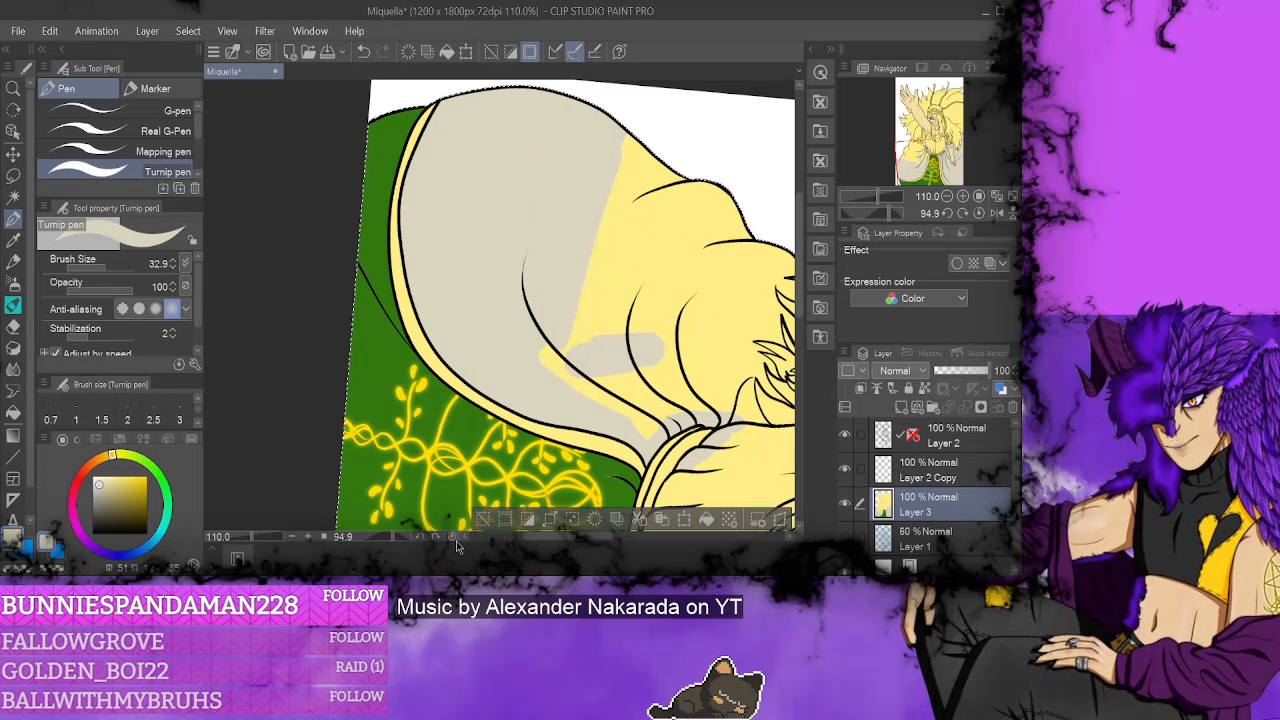
# - Reset the canvas rotation and extend the light grey over the billowing skirt's upper folds up to the outer hair tips
pyautogui.click(452, 536)
pyautogui.scroll(3, 600, 330)
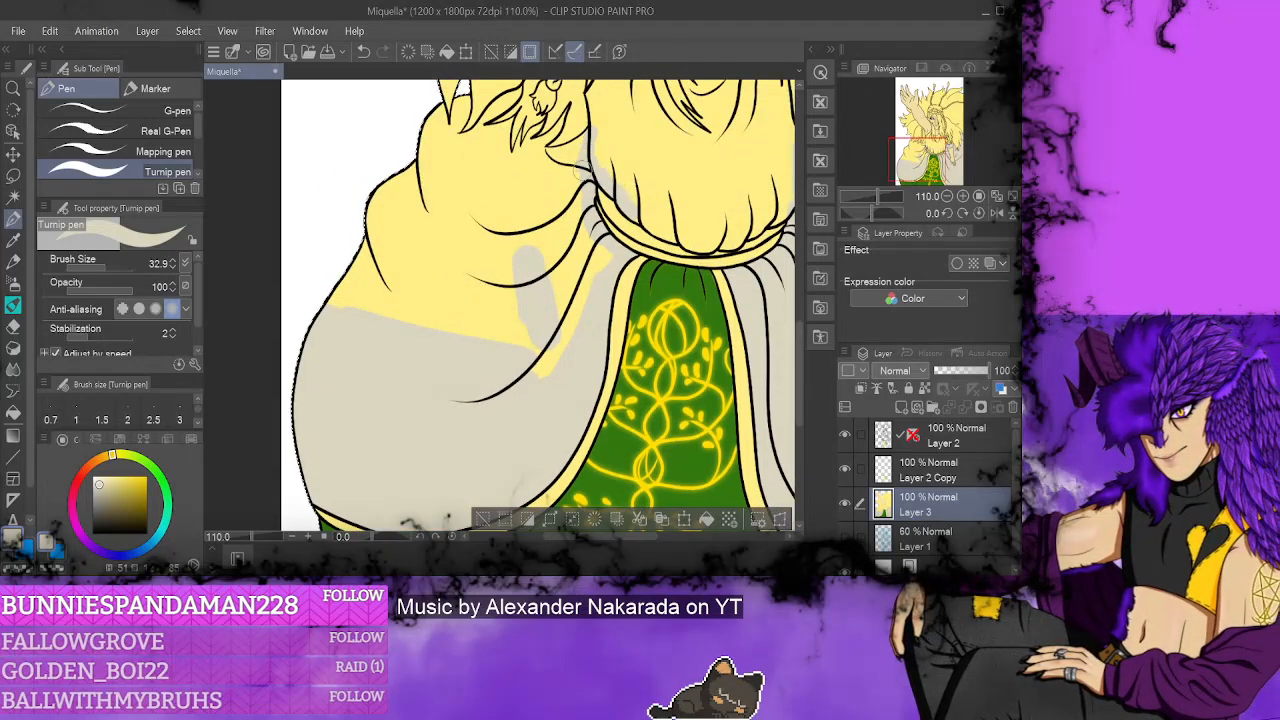
pyautogui.moveTo(588, 234)
pyautogui.mouseDown()
pyautogui.moveTo(550, 394)
pyautogui.moveTo(530, 384)
pyautogui.moveTo(516, 247)
pyautogui.moveTo(486, 297)
pyautogui.moveTo(408, 309)
pyautogui.moveTo(346, 354)
pyautogui.mouseUp()
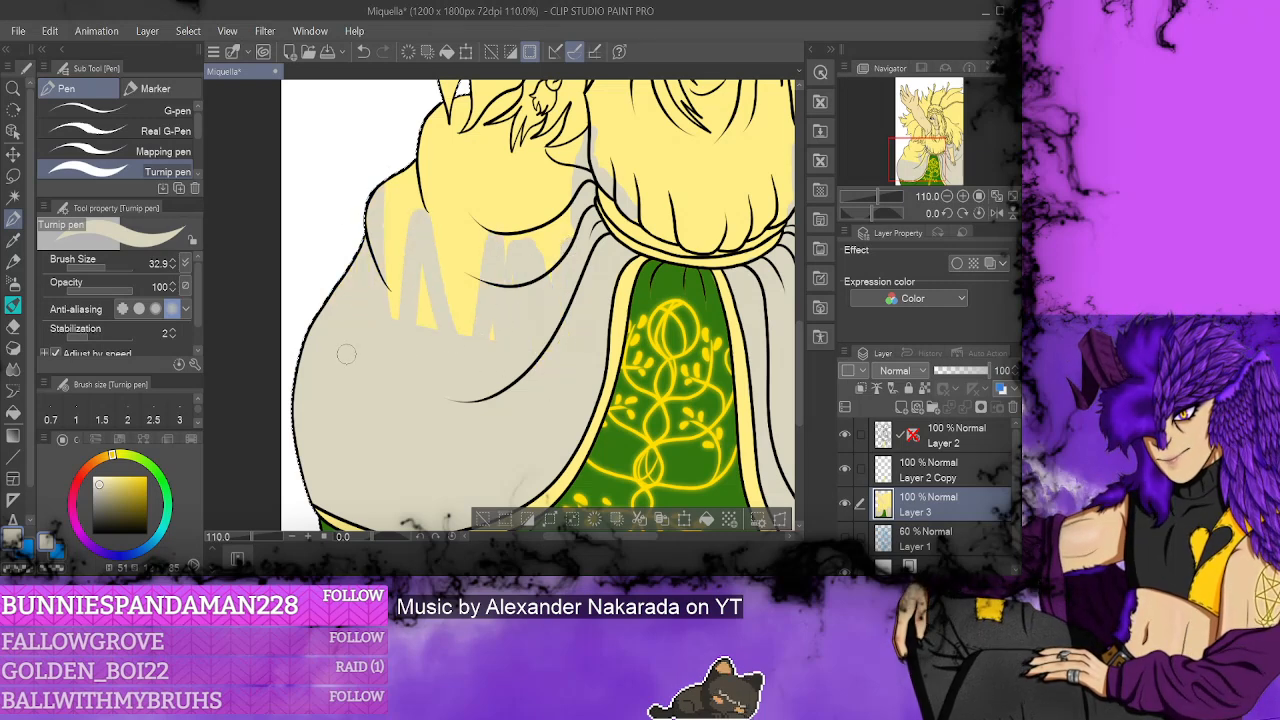
pyautogui.moveTo(378, 262)
pyautogui.mouseDown()
pyautogui.moveTo(410, 150)
pyautogui.moveTo(440, 300)
pyautogui.moveTo(445, 130)
pyautogui.moveTo(443, 260)
pyautogui.moveTo(495, 345)
pyautogui.moveTo(440, 100)
pyautogui.moveTo(445, 190)
pyautogui.mouseUp()
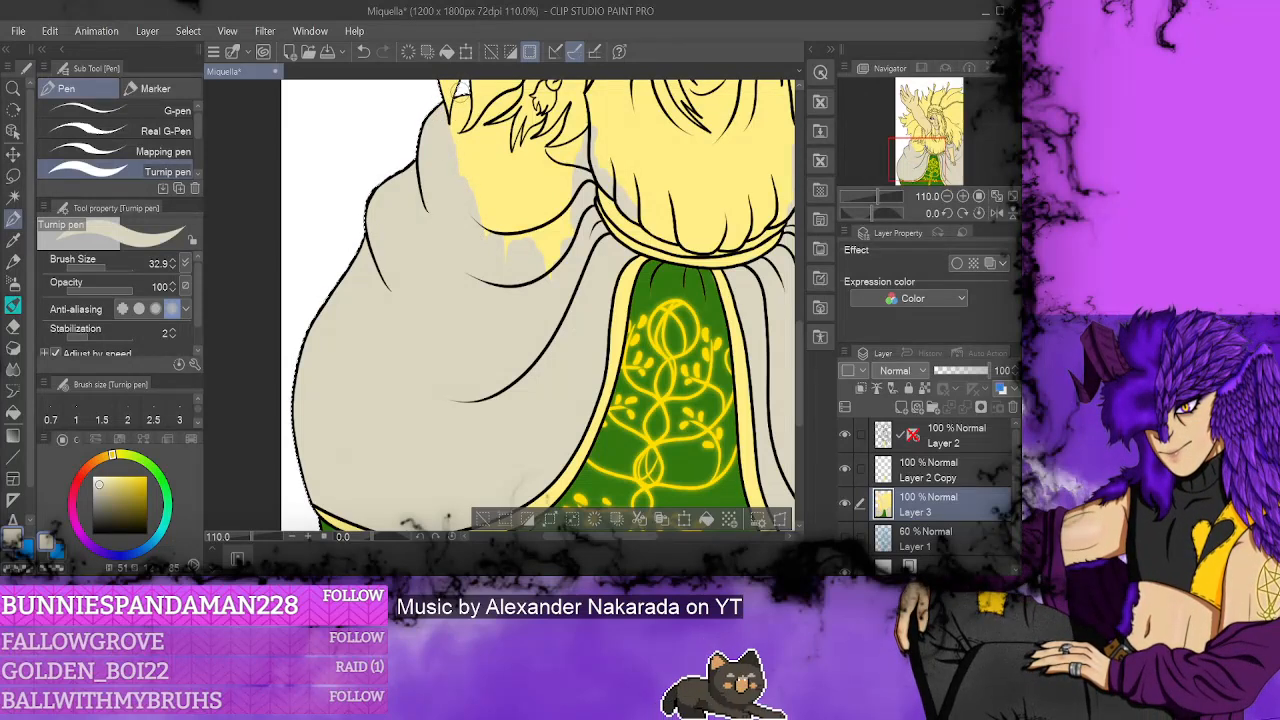
pyautogui.moveTo(460, 84); pyautogui.dragTo(460, 132)
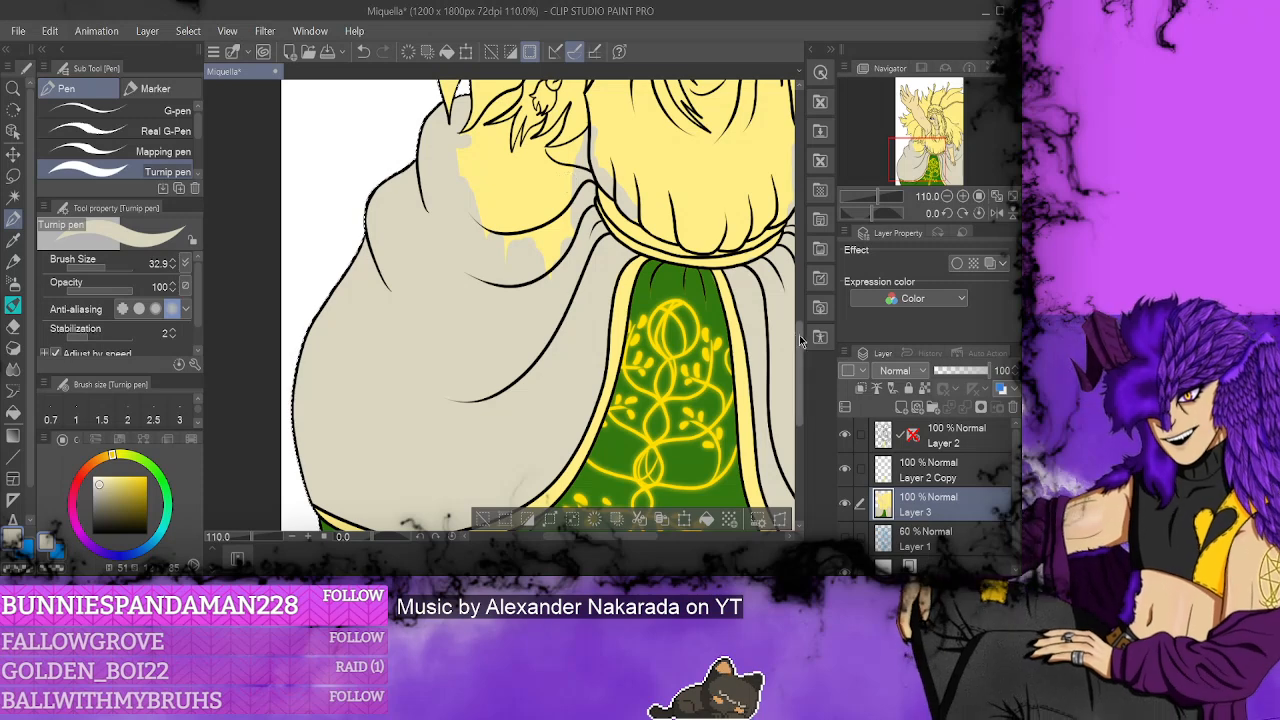
# - Rotate the canvas to -51.1 degrees and paint the remaining yellow folds between the hanging braid and the waistband light grey
pyautogui.scroll(3, 793, 313)
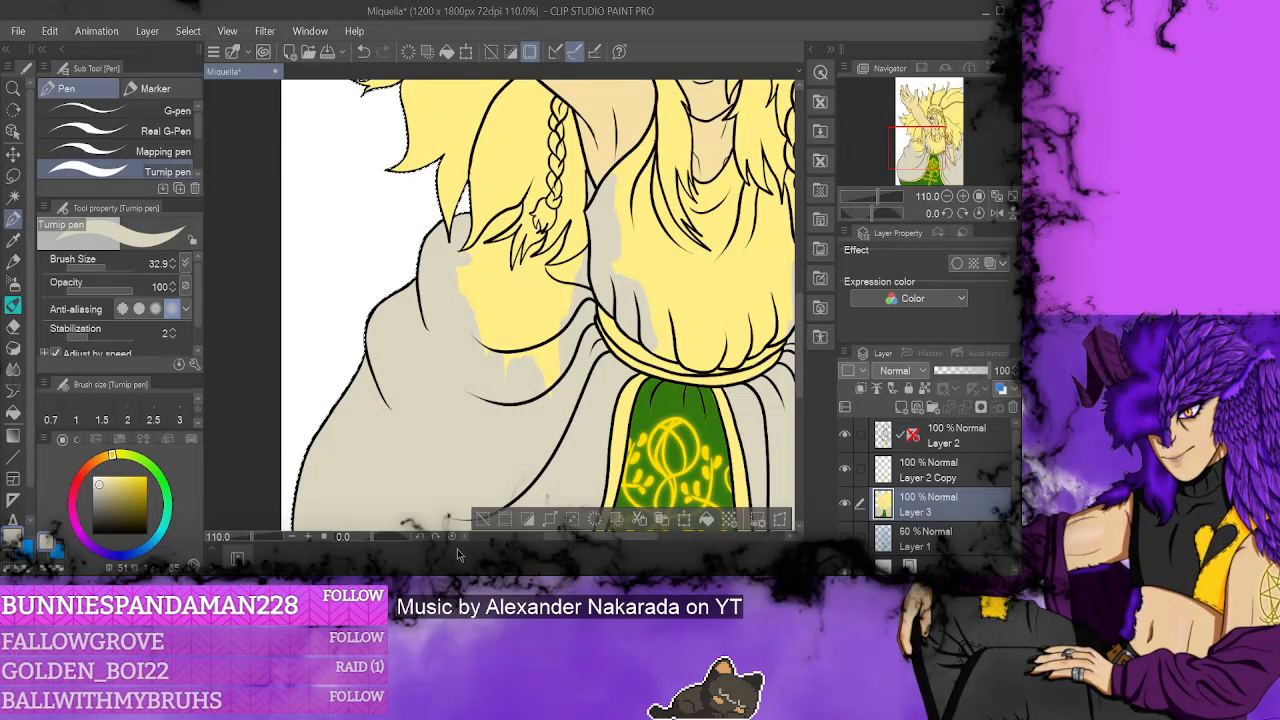
pyautogui.moveTo(373, 540); pyautogui.dragTo(363, 544)
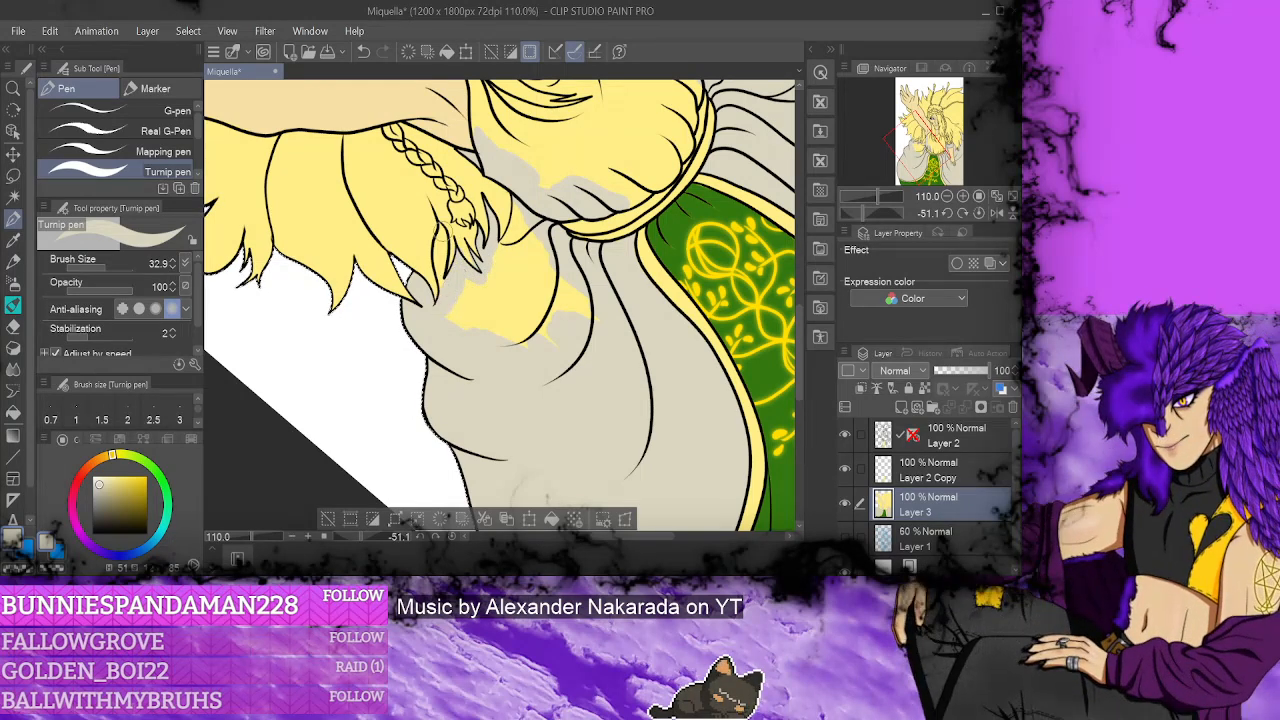
pyautogui.moveTo(441, 232); pyautogui.dragTo(445, 266)
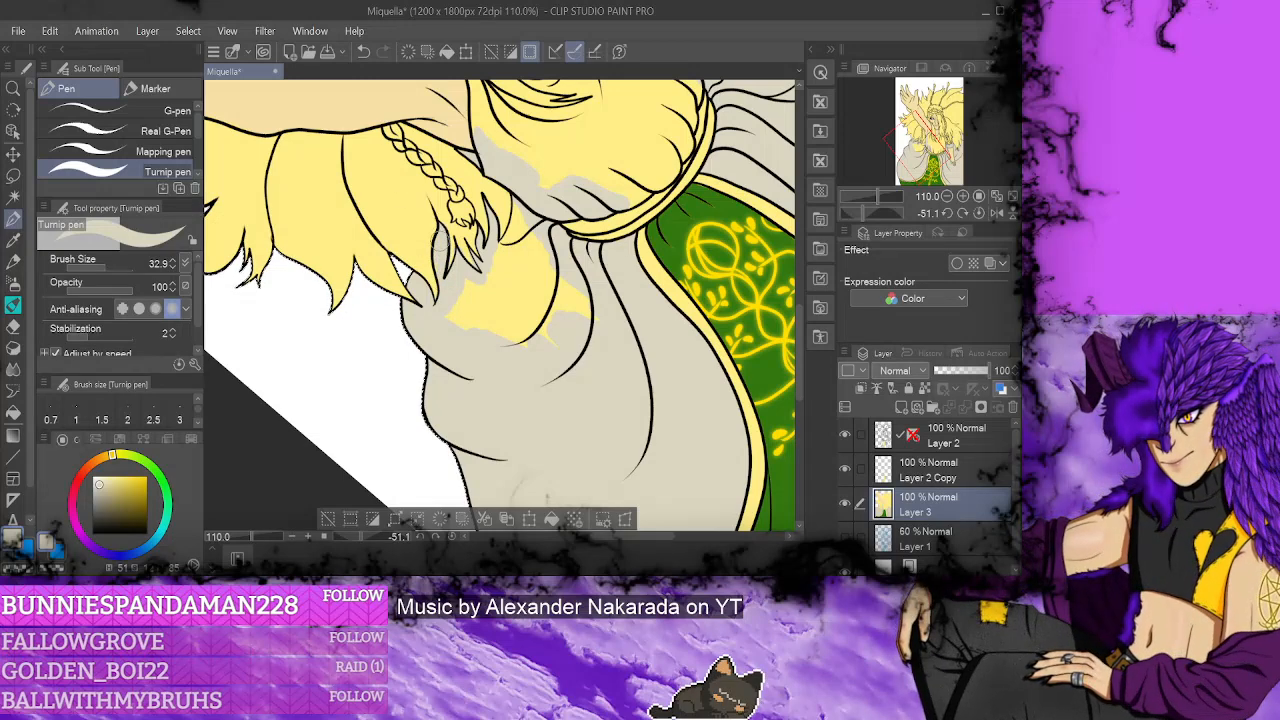
pyautogui.moveTo(455, 296)
pyautogui.mouseDown()
pyautogui.moveTo(466, 300)
pyautogui.moveTo(456, 322)
pyautogui.moveTo(490, 342)
pyautogui.moveTo(470, 288)
pyautogui.moveTo(502, 293)
pyautogui.mouseUp()
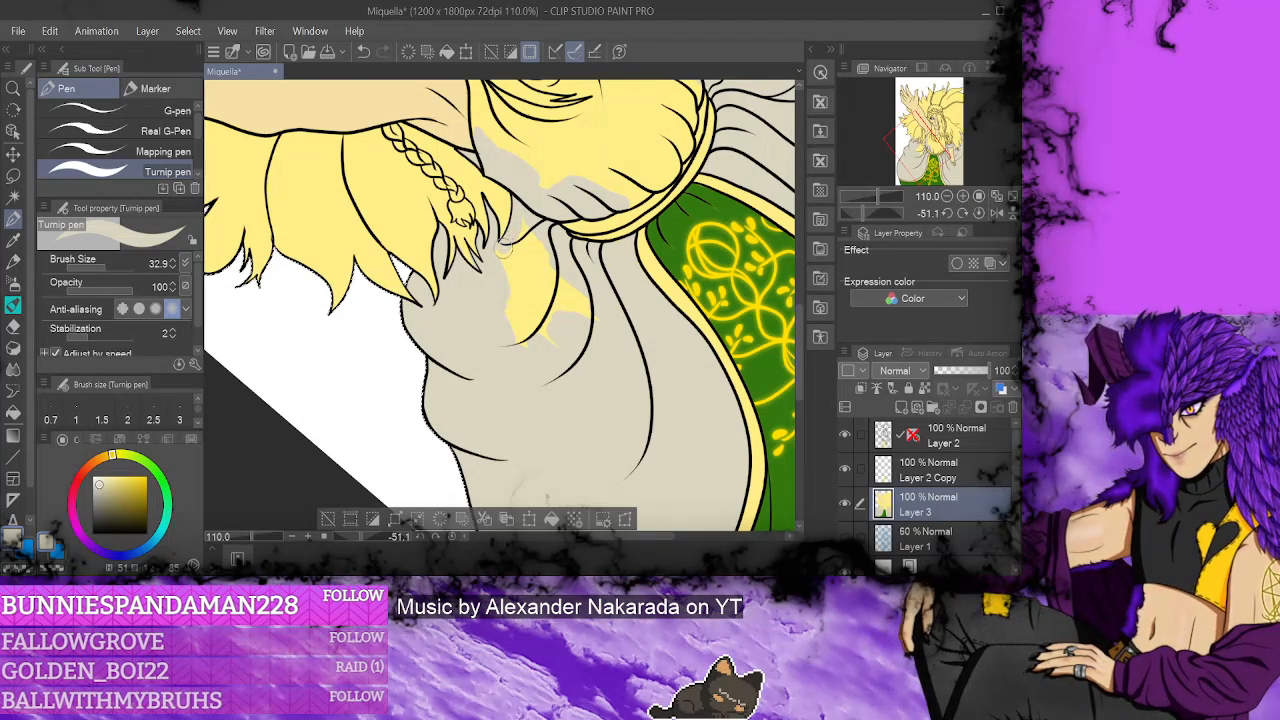
pyautogui.moveTo(505, 250)
pyautogui.mouseDown()
pyautogui.moveTo(508, 305)
pyautogui.moveTo(516, 258)
pyautogui.moveTo(528, 320)
pyautogui.mouseUp()
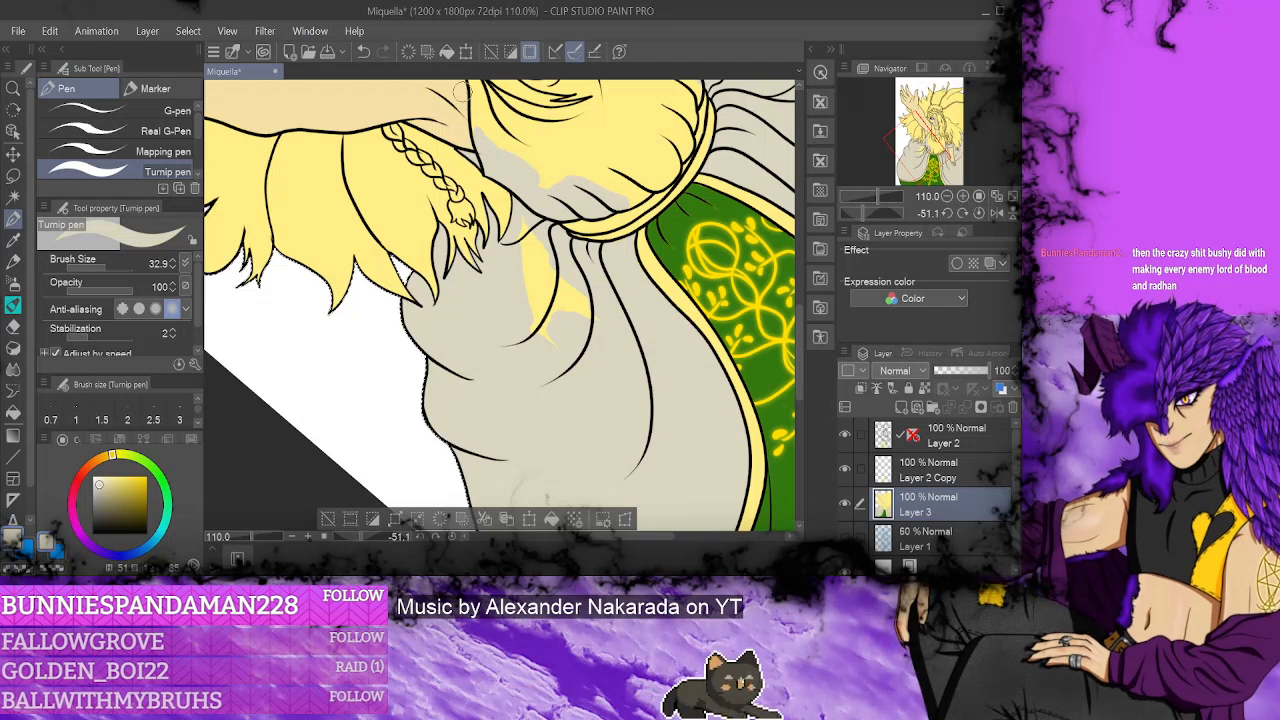
pyautogui.moveTo(527, 222)
pyautogui.mouseDown()
pyautogui.moveTo(547, 350)
pyautogui.moveTo(532, 316)
pyautogui.moveTo(541, 268)
pyautogui.moveTo(603, 341)
pyautogui.mouseUp()
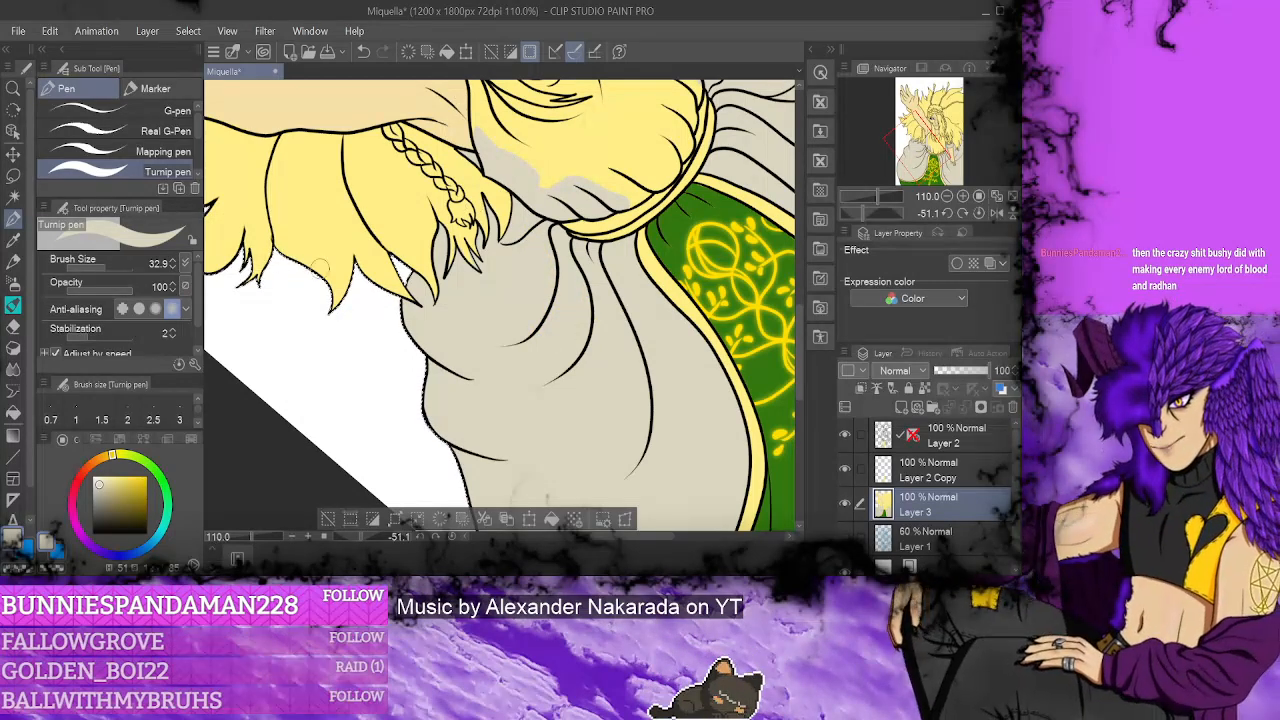
# - Touch up the pointed hair tips over the billowing skirt with sampled hair yellow and dress grey, and reset the canvas rotation
pyautogui.keyDown('alt'); pyautogui.click(411, 193); pyautogui.keyUp('alt')
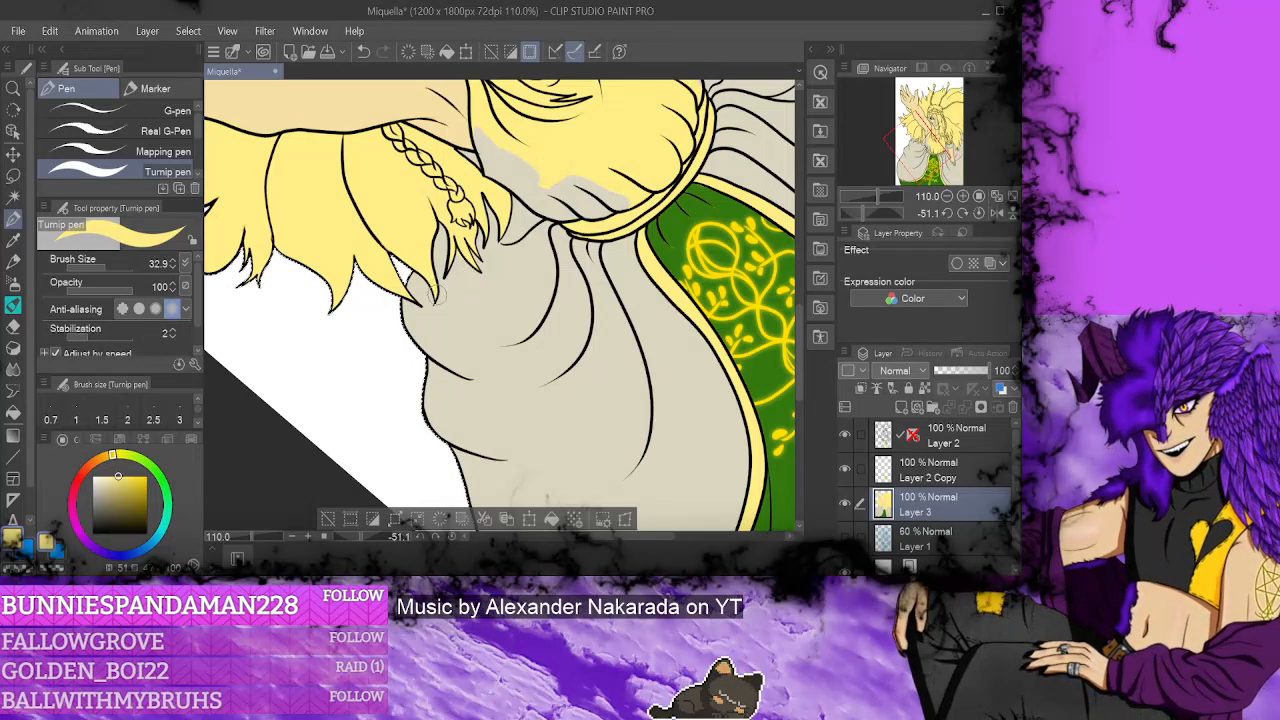
pyautogui.keyDown('alt'); pyautogui.click(454, 302); pyautogui.keyUp('alt')
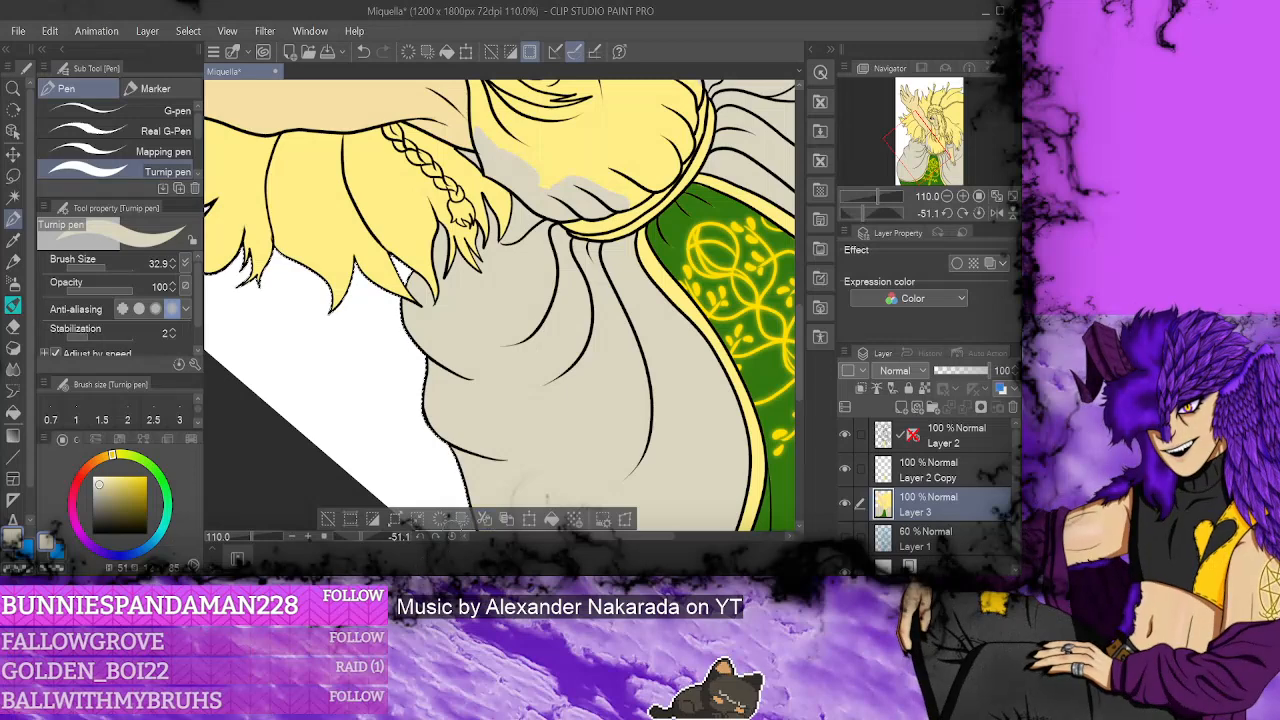
pyautogui.click(450, 537)
# - Paint the yellow bodice light grey from the raised arm's shoulder across to the sleeve and down to the belt
pyautogui.moveTo(650, 330)
pyautogui.mouseDown()
pyautogui.moveTo(525, 330)
pyautogui.moveTo(528, 310)
pyautogui.moveTo(540, 318)
pyautogui.mouseUp()
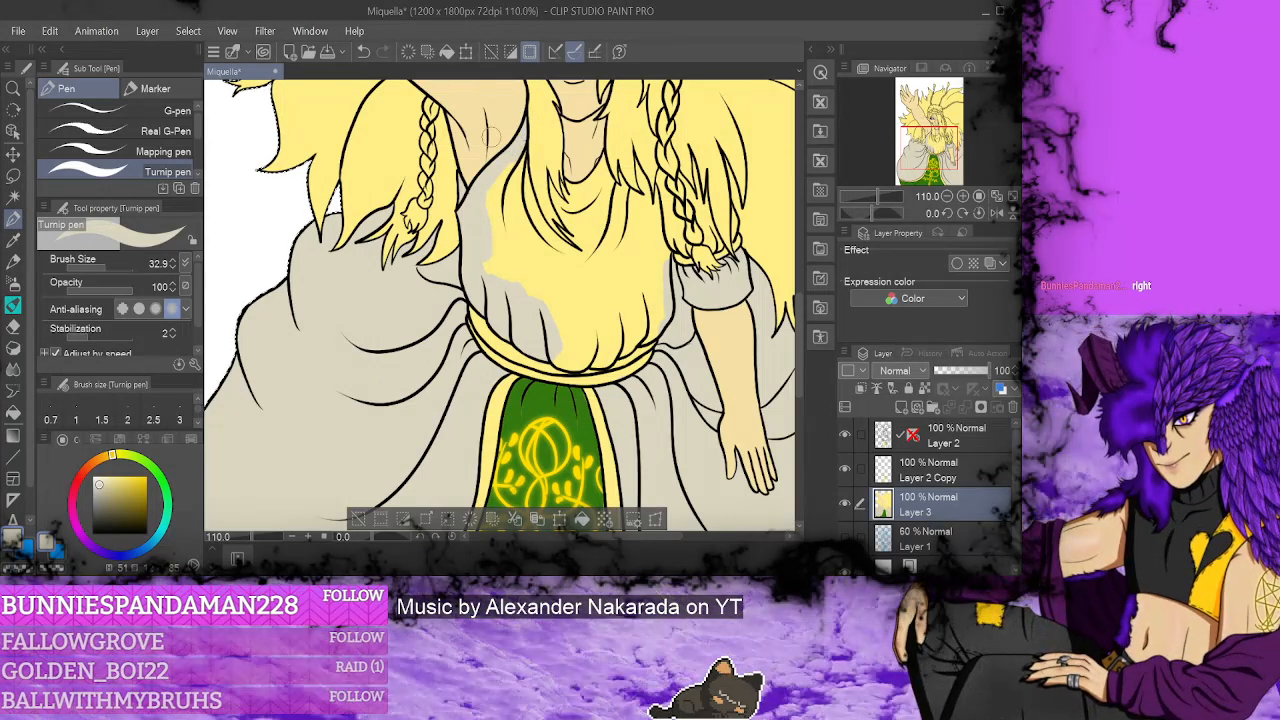
pyautogui.moveTo(513, 163)
pyautogui.mouseDown()
pyautogui.moveTo(495, 212)
pyautogui.moveTo(497, 275)
pyautogui.moveTo(510, 270)
pyautogui.moveTo(521, 181)
pyautogui.moveTo(529, 243)
pyautogui.moveTo(525, 165)
pyautogui.moveTo(550, 250)
pyautogui.moveTo(528, 180)
pyautogui.mouseUp()
pyautogui.moveTo(548, 232)
pyautogui.mouseDown()
pyautogui.moveTo(589, 269)
pyautogui.moveTo(574, 253)
pyautogui.moveTo(590, 255)
pyautogui.moveTo(556, 226)
pyautogui.moveTo(590, 256)
pyautogui.moveTo(545, 320)
pyautogui.moveTo(566, 358)
pyautogui.moveTo(595, 354)
pyautogui.moveTo(572, 302)
pyautogui.moveTo(584, 280)
pyautogui.mouseUp()
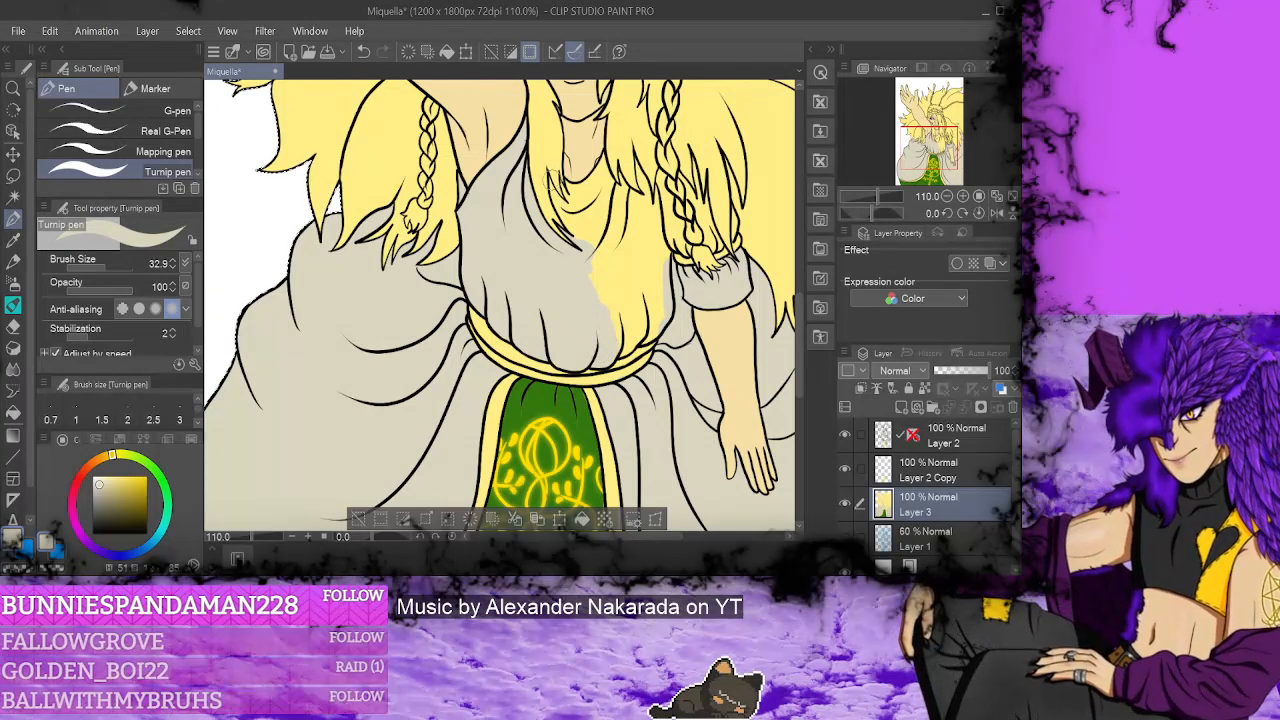
pyautogui.moveTo(562, 200); pyautogui.dragTo(585, 238)
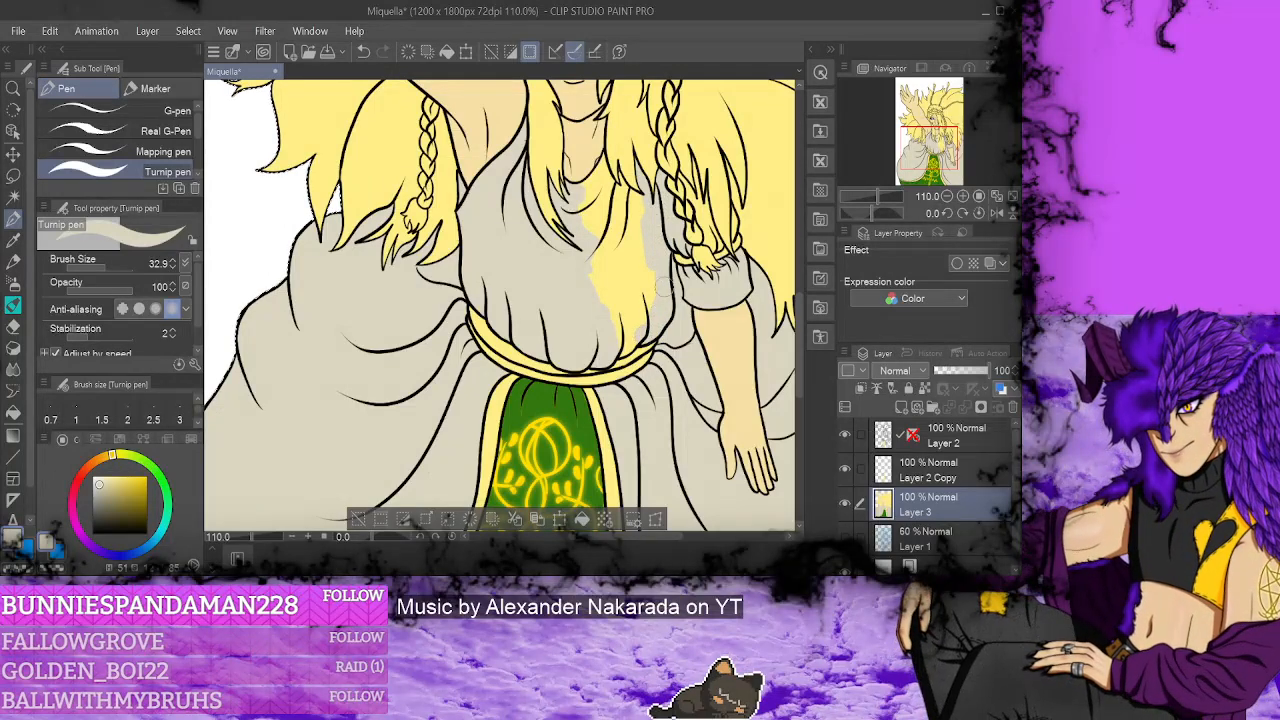
pyautogui.moveTo(621, 345)
pyautogui.mouseDown()
pyautogui.moveTo(610, 296)
pyautogui.moveTo(633, 321)
pyautogui.moveTo(640, 264)
pyautogui.moveTo(607, 303)
pyautogui.moveTo(596, 258)
pyautogui.mouseUp()
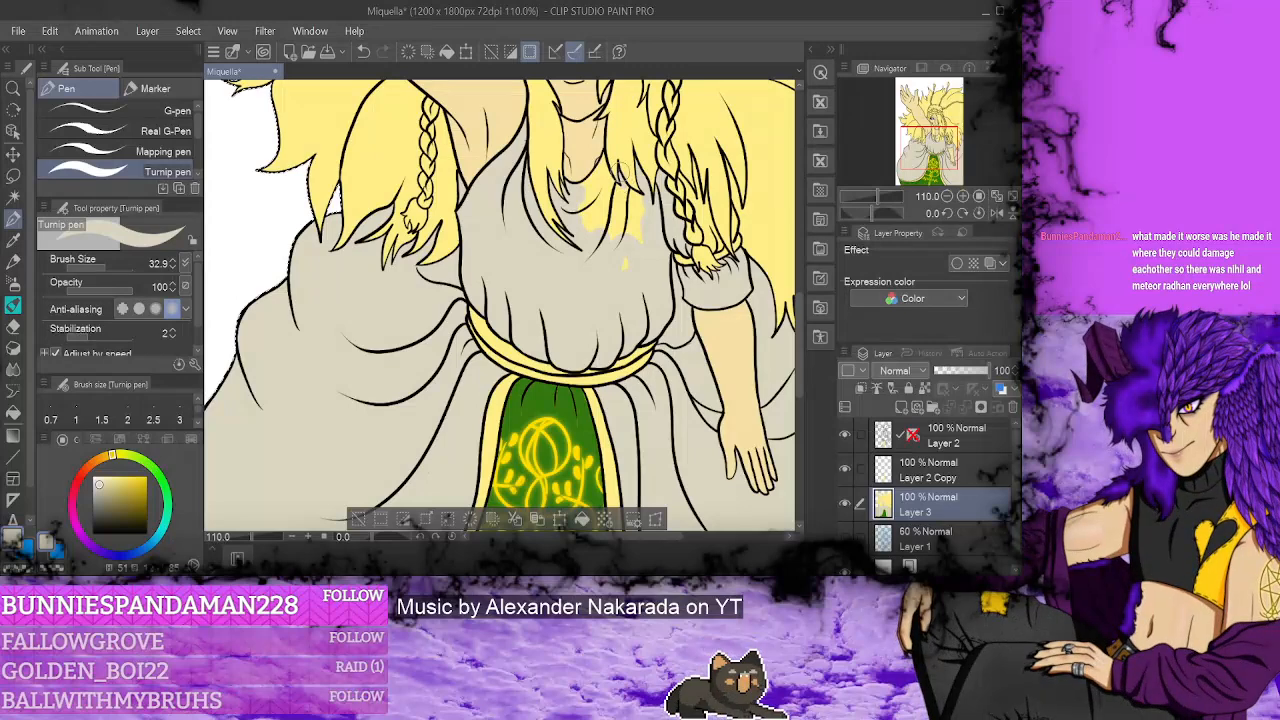
# - Cover the remaining yellow below the neckline with light grey and touch up the neighbouring hair and braid edges
pyautogui.moveTo(615, 215); pyautogui.dragTo(632, 200)
pyautogui.hotkey('ctrl', 'z')
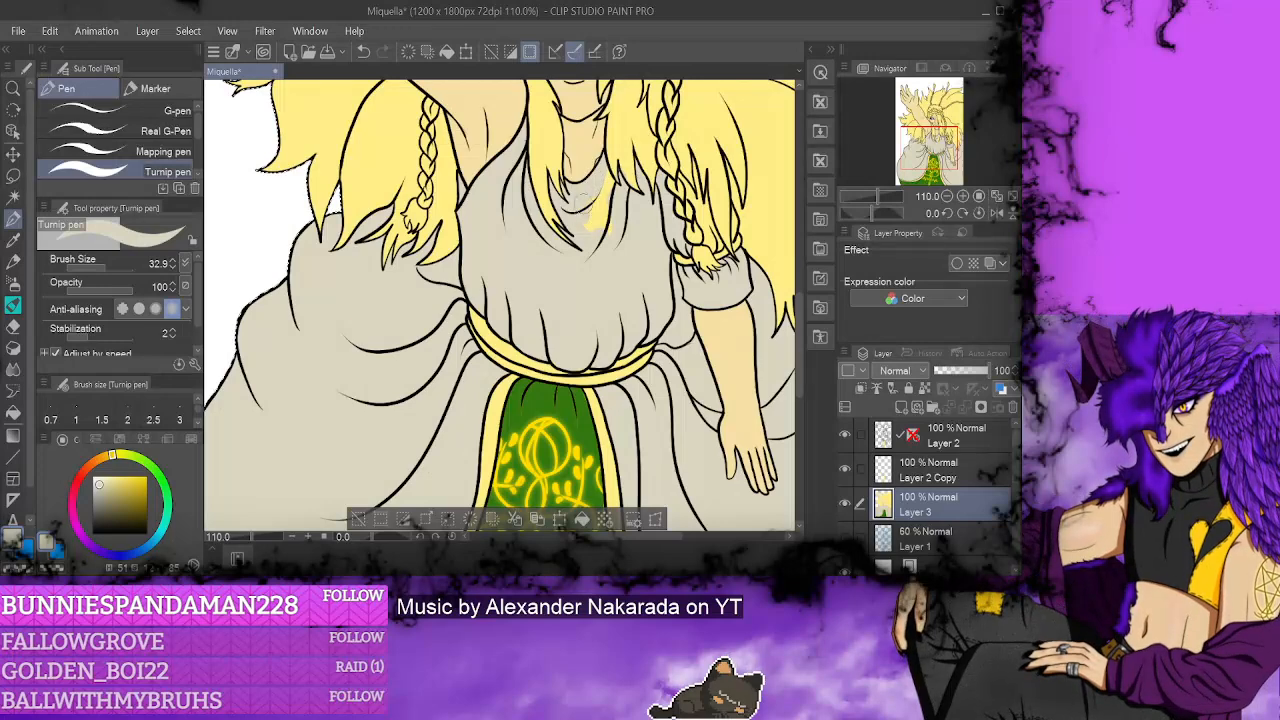
pyautogui.hotkey('ctrl', 'z')
pyautogui.hotkey('ctrl', 'z')
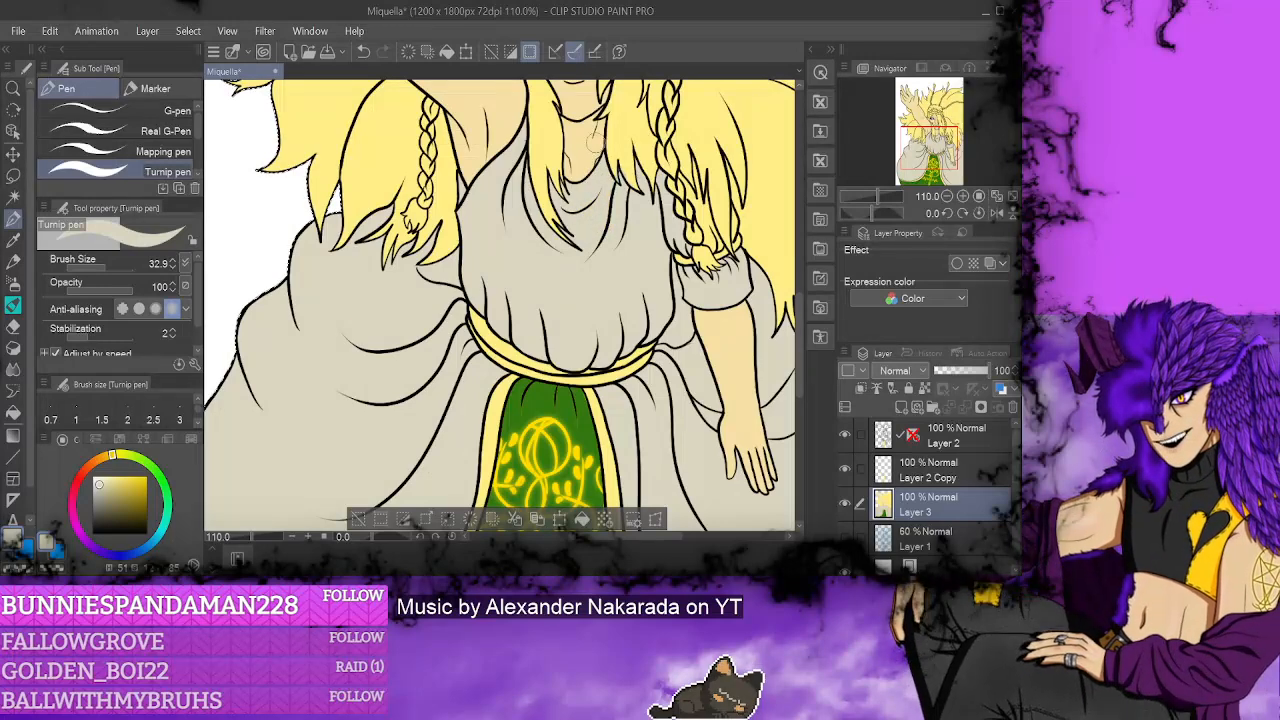
pyautogui.keyDown('alt'); pyautogui.click(621, 126); pyautogui.keyUp('alt')
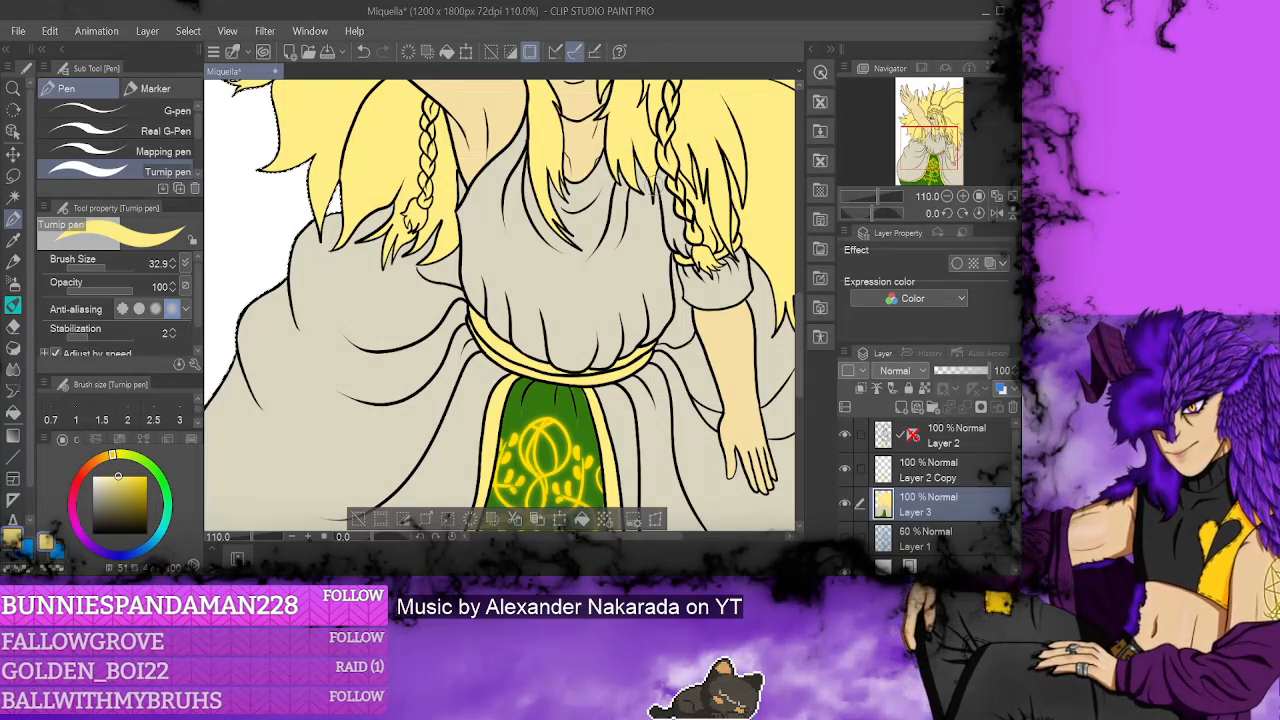
pyautogui.keyDown('alt'); pyautogui.click(641, 231); pyautogui.keyUp('alt')
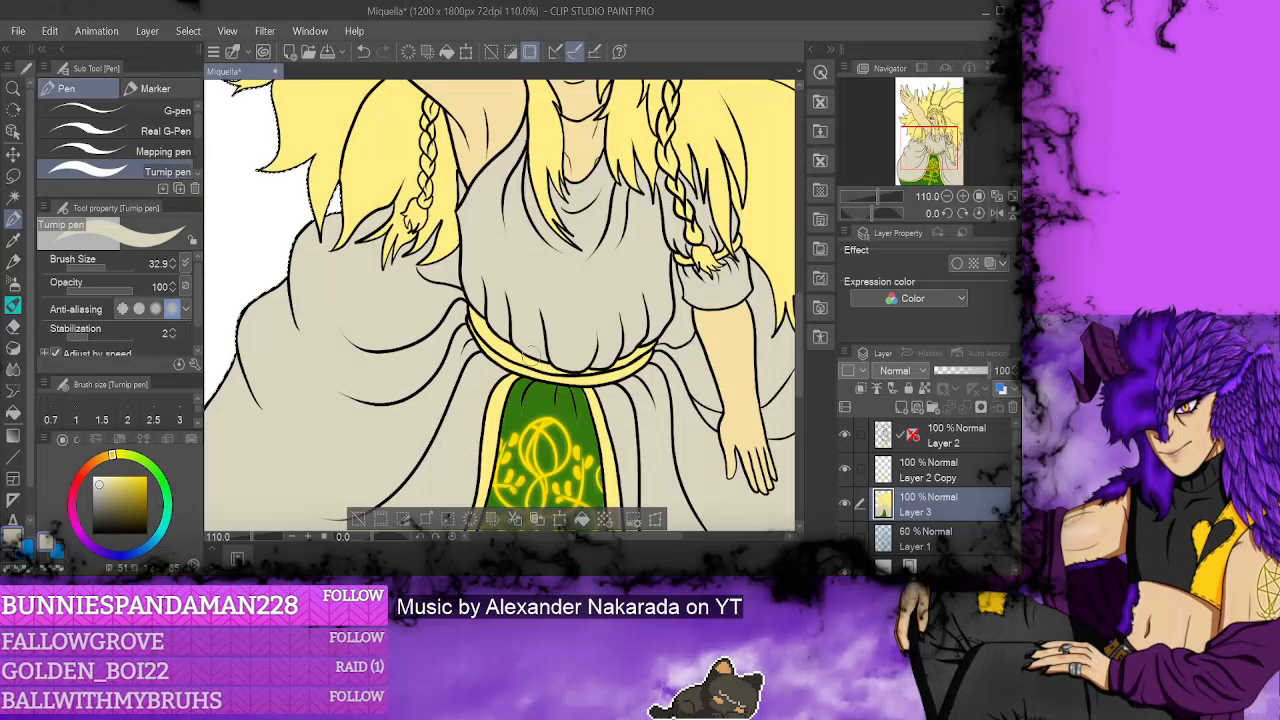
# - Paint the visible eye's iris a saturated golden yellow on Layer 3
pyautogui.hotkey('ctrl', '-')
pyautogui.hotkey('ctrl', '-')
pyautogui.hotkey('ctrl', '-')
pyautogui.hotkey('ctrl', '-')
pyautogui.hotkey('ctrl', '-')
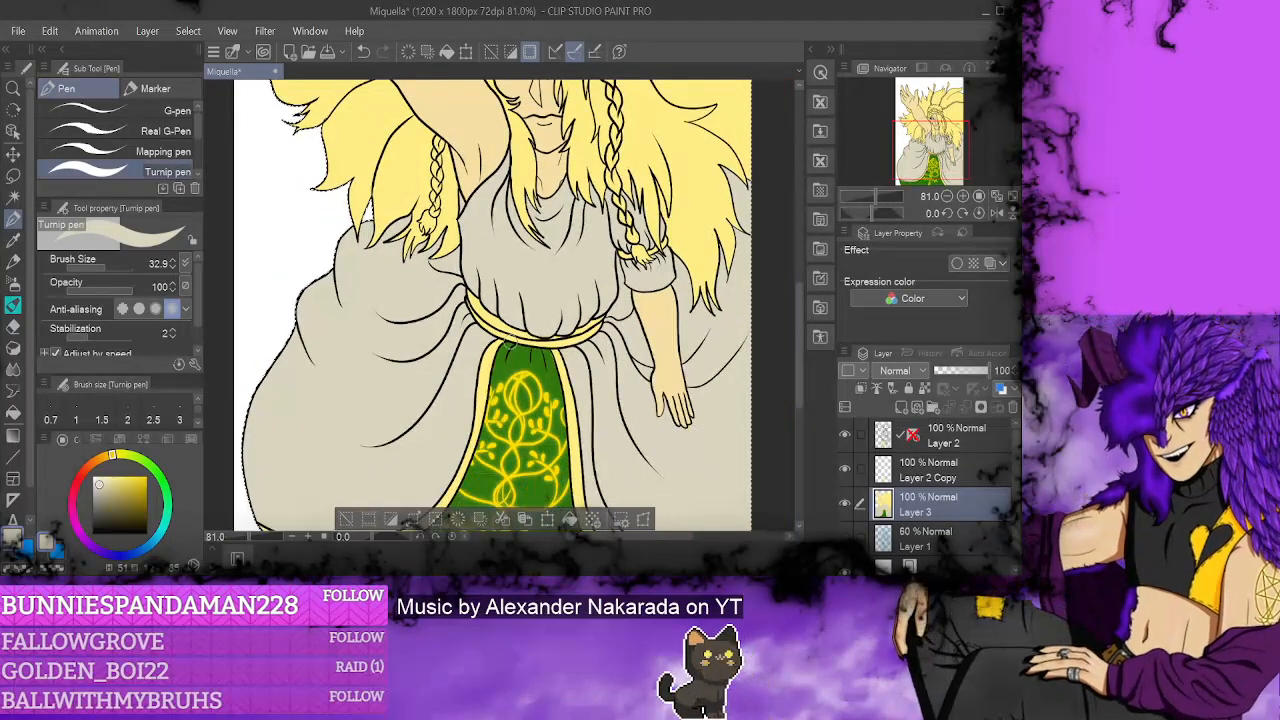
pyautogui.hotkey('ctrl', '+')
pyautogui.hotkey('ctrl', '+')
pyautogui.hotkey('ctrl', '+')
pyautogui.hotkey('ctrl', '+')
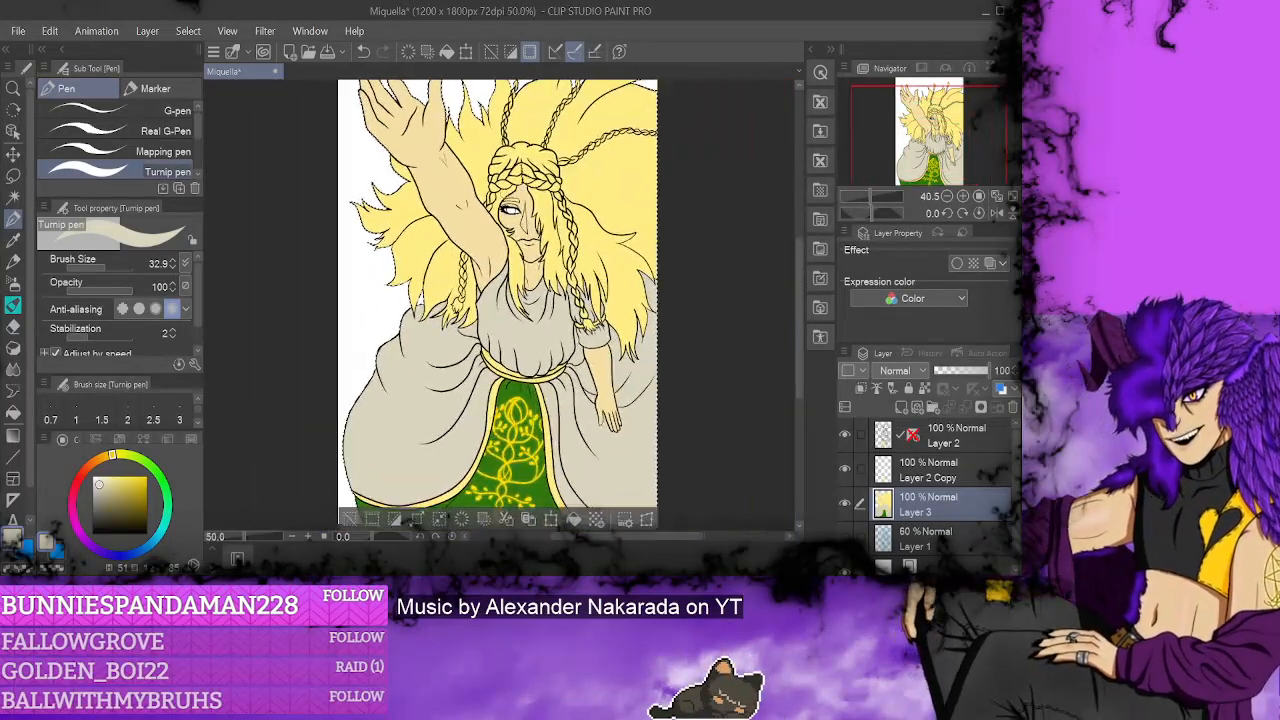
pyautogui.hotkey('ctrl', '+')
pyautogui.hotkey('ctrl', '+')
pyautogui.hotkey('ctrl', '+')
pyautogui.hotkey('ctrl', '+')
pyautogui.hotkey('ctrl', '+')
pyautogui.hotkey('ctrl', '+')
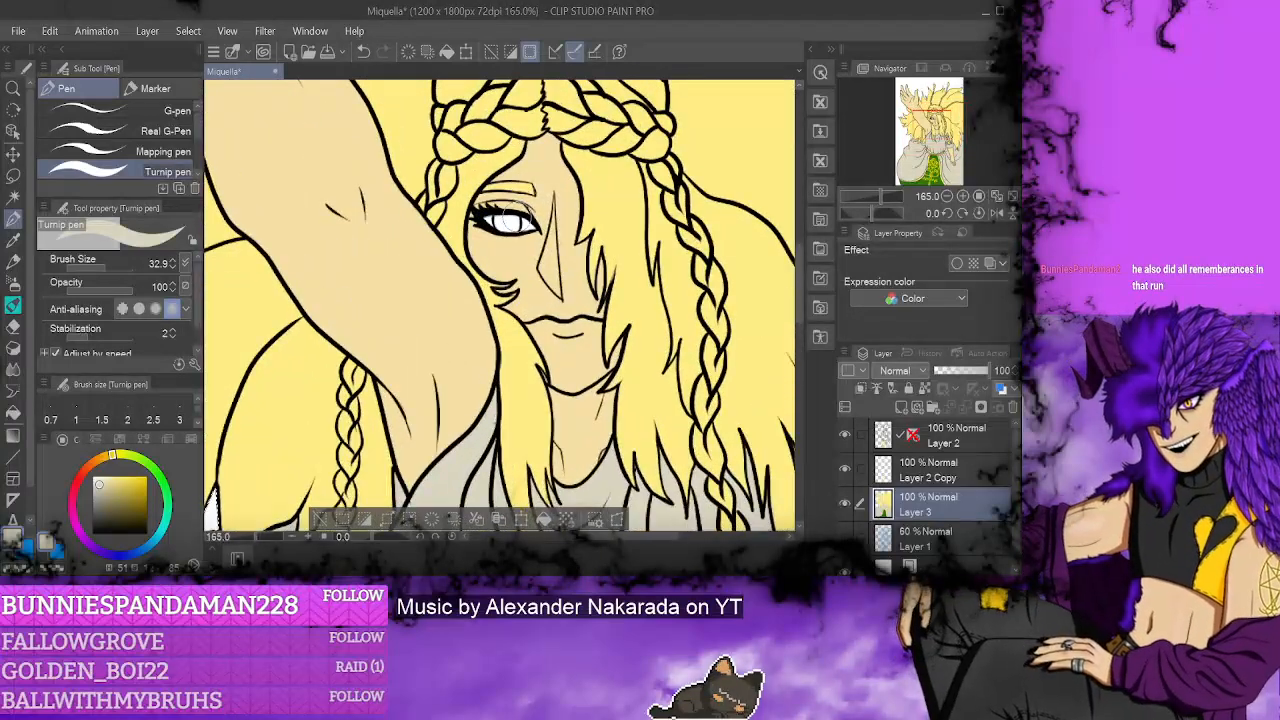
pyautogui.click(146, 476)
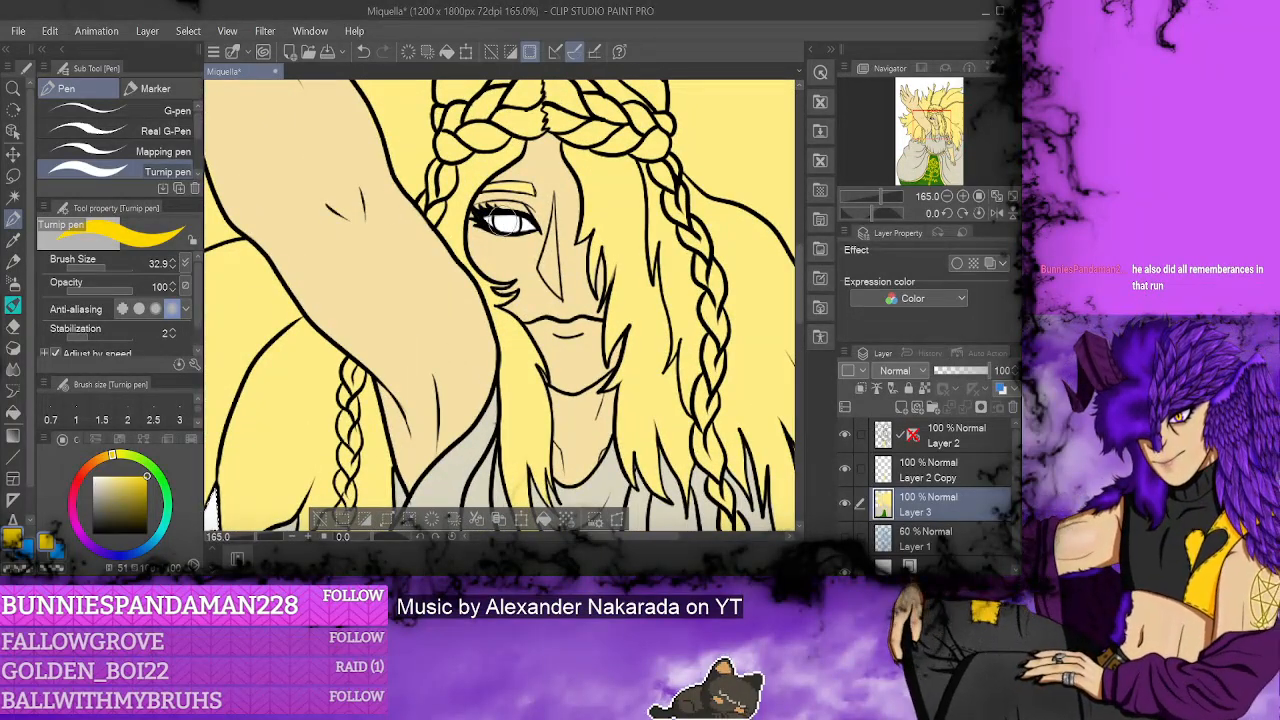
pyautogui.moveTo(492, 214)
pyautogui.mouseDown()
pyautogui.moveTo(518, 222)
pyautogui.moveTo(500, 228)
pyautogui.moveTo(492, 212)
pyautogui.mouseUp()
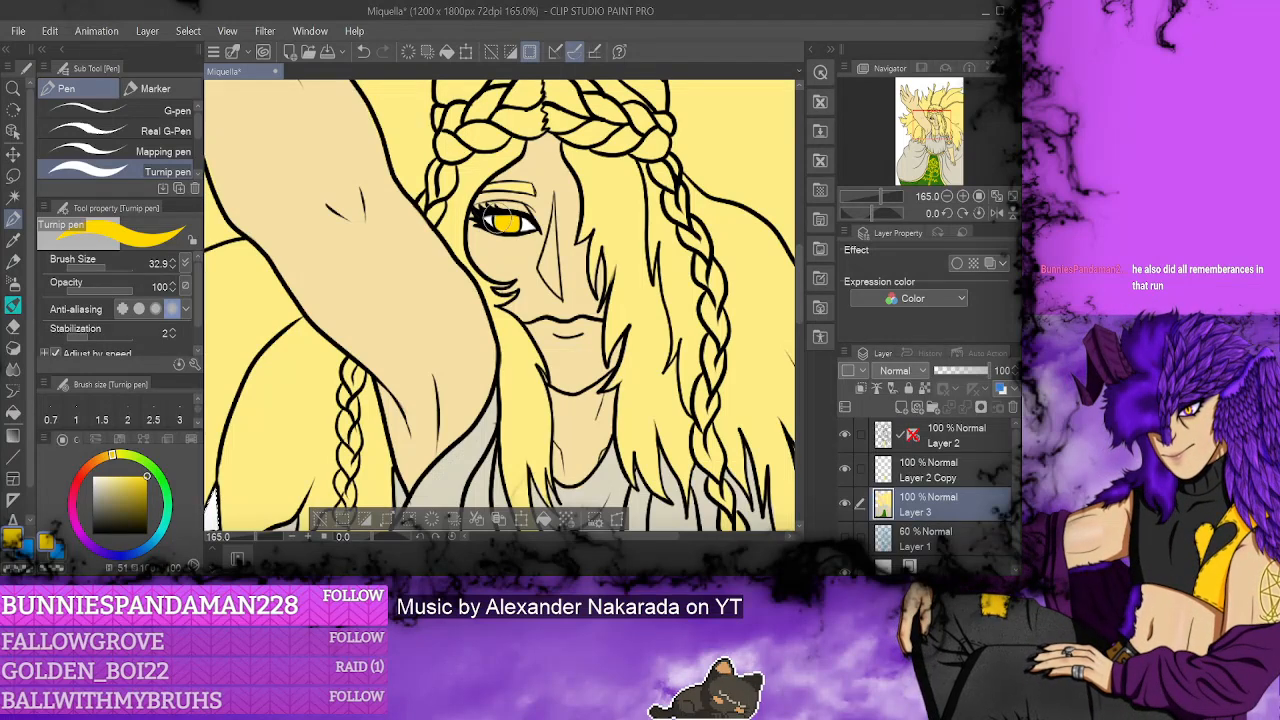
# - Fill the belt and the green panel's trim with the golden yellow using the Fill tool
pyautogui.scroll(-10, 500, 305)
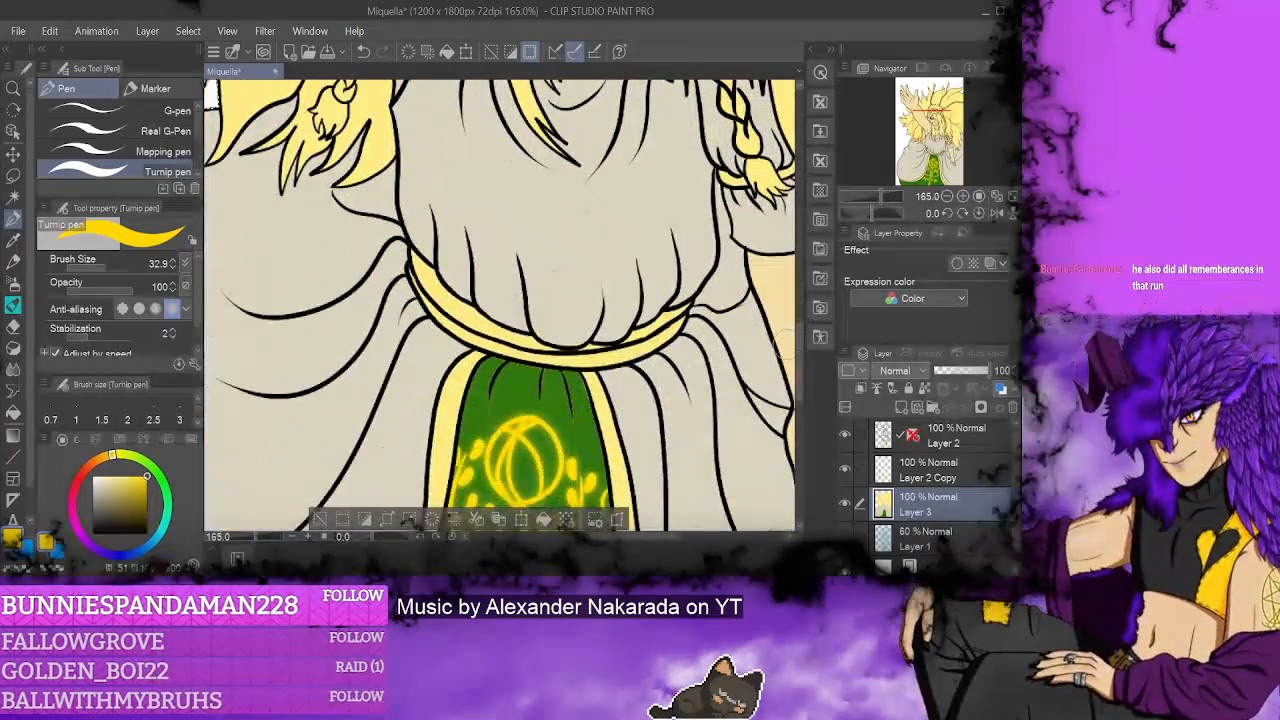
pyautogui.click(14, 412)
pyautogui.click(493, 326)
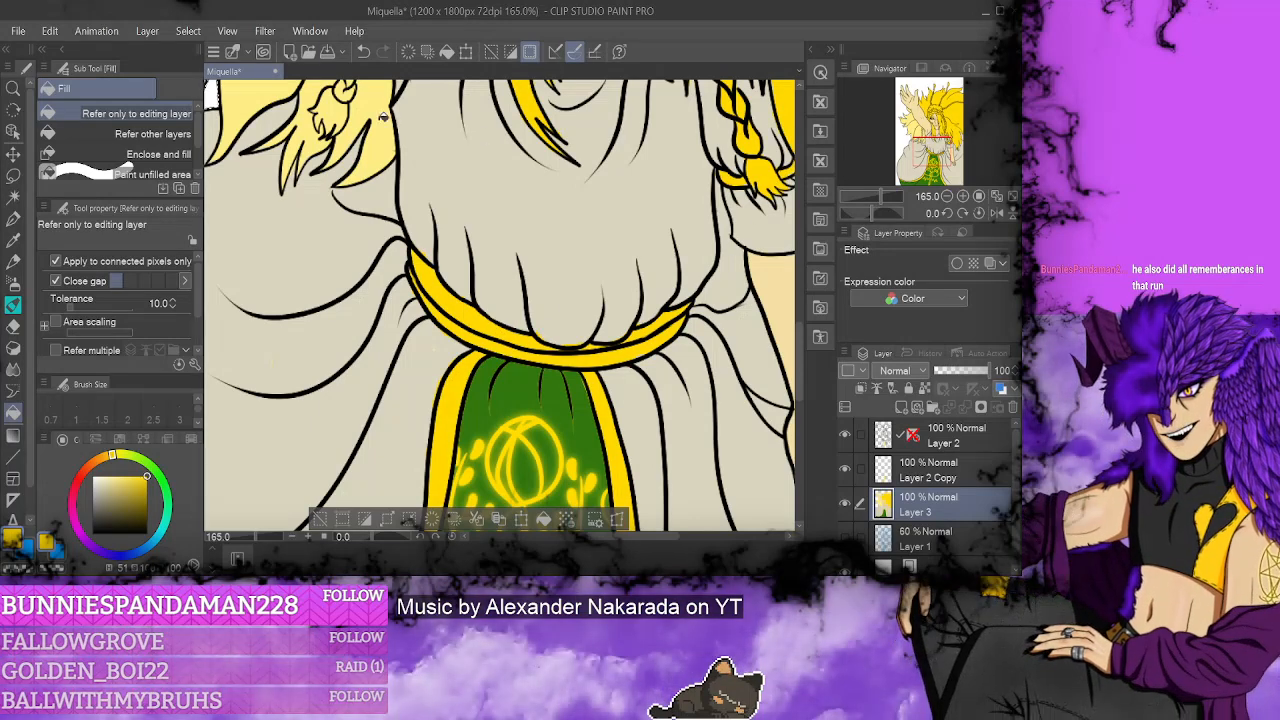
pyautogui.click(14, 240)
# - Paint the band around the lowered arm's sleeve golden yellow with the Turnip pen and tidy its edges in dress grey
pyautogui.click(14, 218)
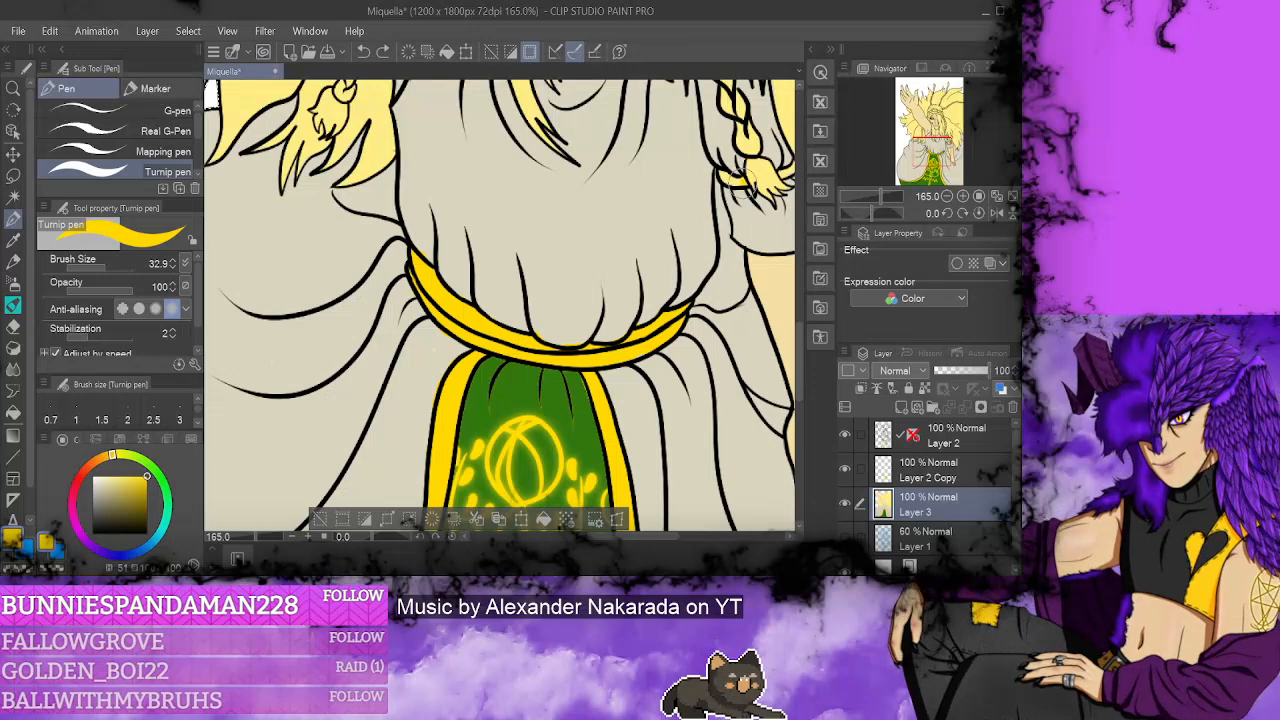
pyautogui.moveTo(735, 185); pyautogui.dragTo(718, 178)
pyautogui.moveTo(600, 537); pyautogui.dragTo(630, 545)
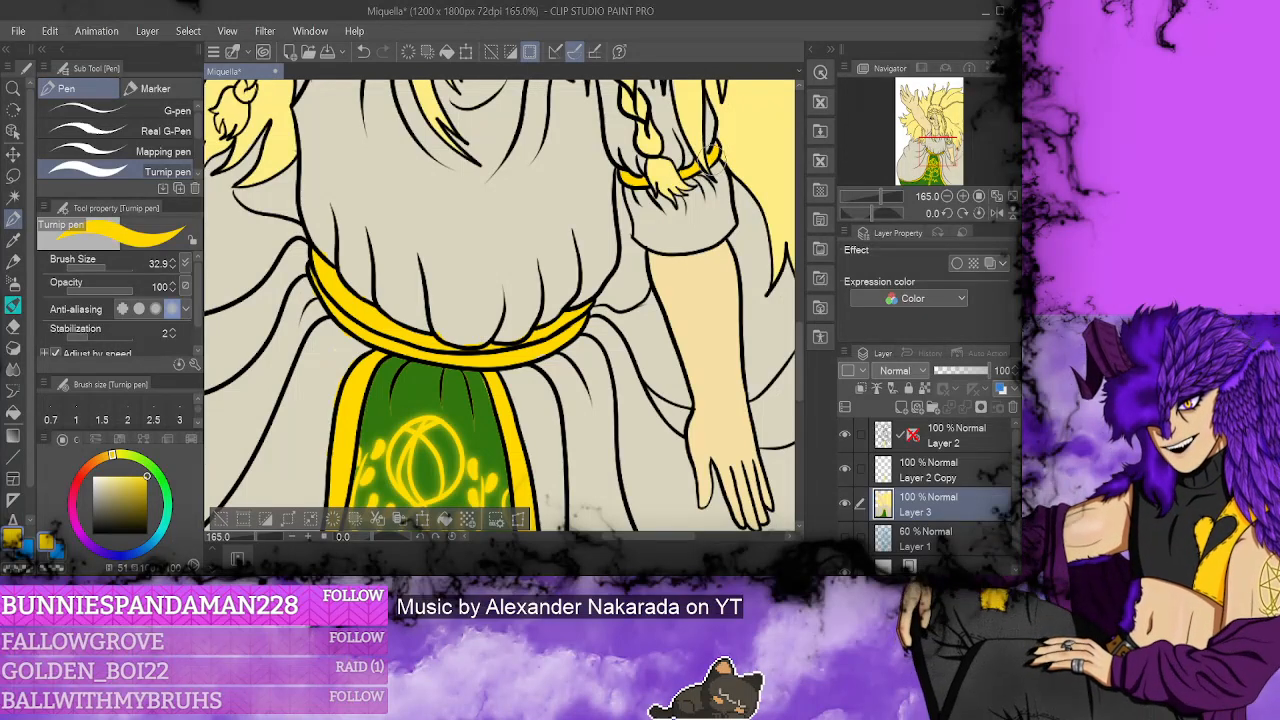
pyautogui.keyDown('alt'); pyautogui.click(712, 200); pyautogui.keyUp('alt')
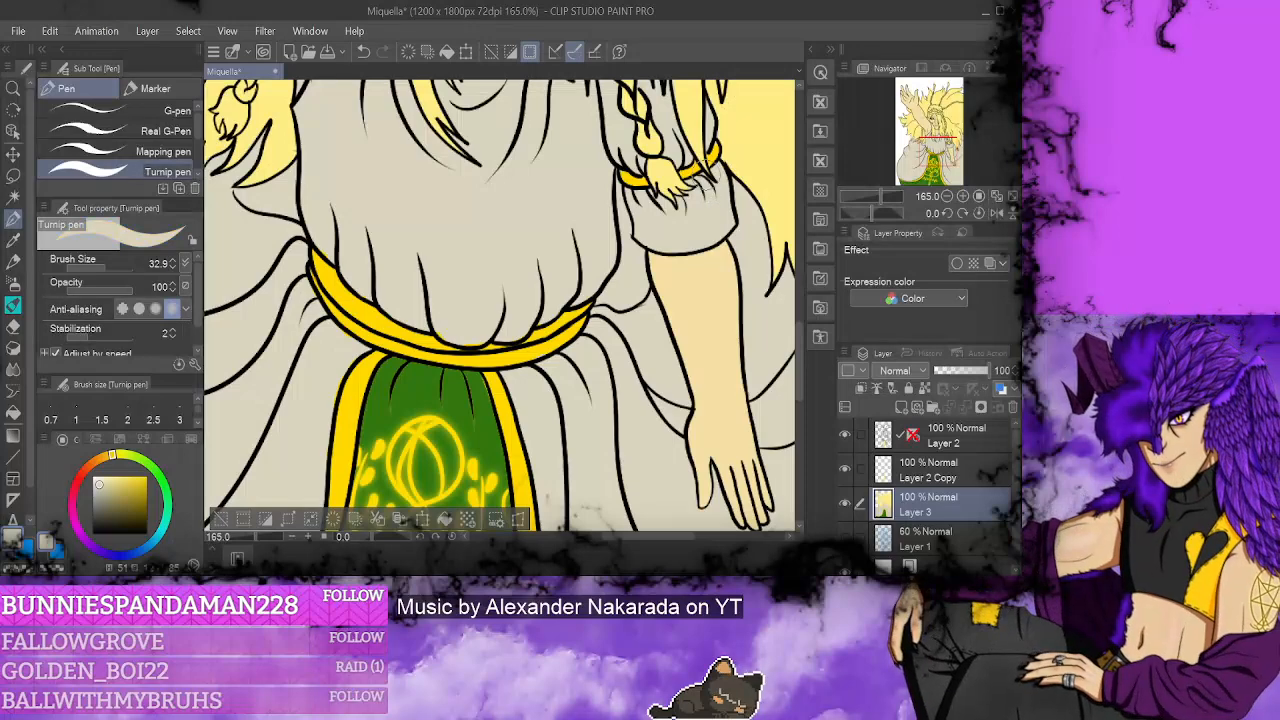
pyautogui.keyDown('alt'); pyautogui.click(714, 146); pyautogui.keyUp('alt')
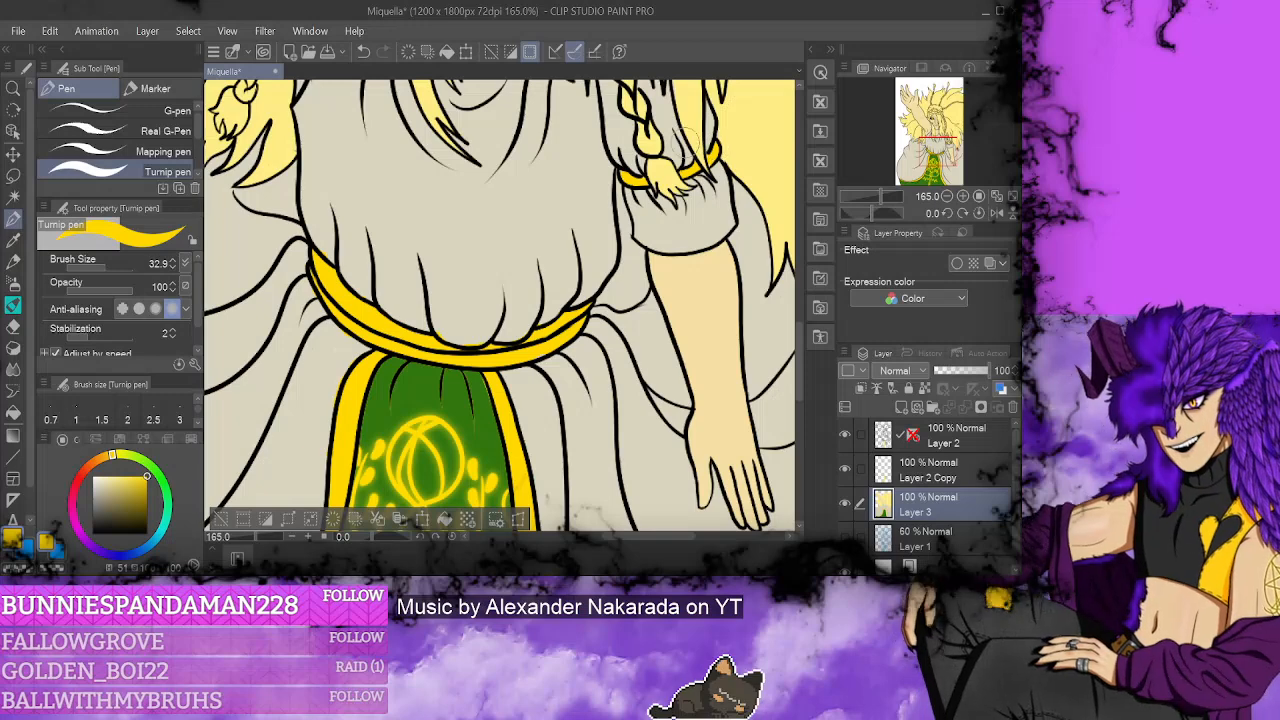
# - Touch up the belt's edges using the light grey of the dress and the green of the panel
pyautogui.keyDown('alt'); pyautogui.click(458, 306); pyautogui.keyUp('alt')
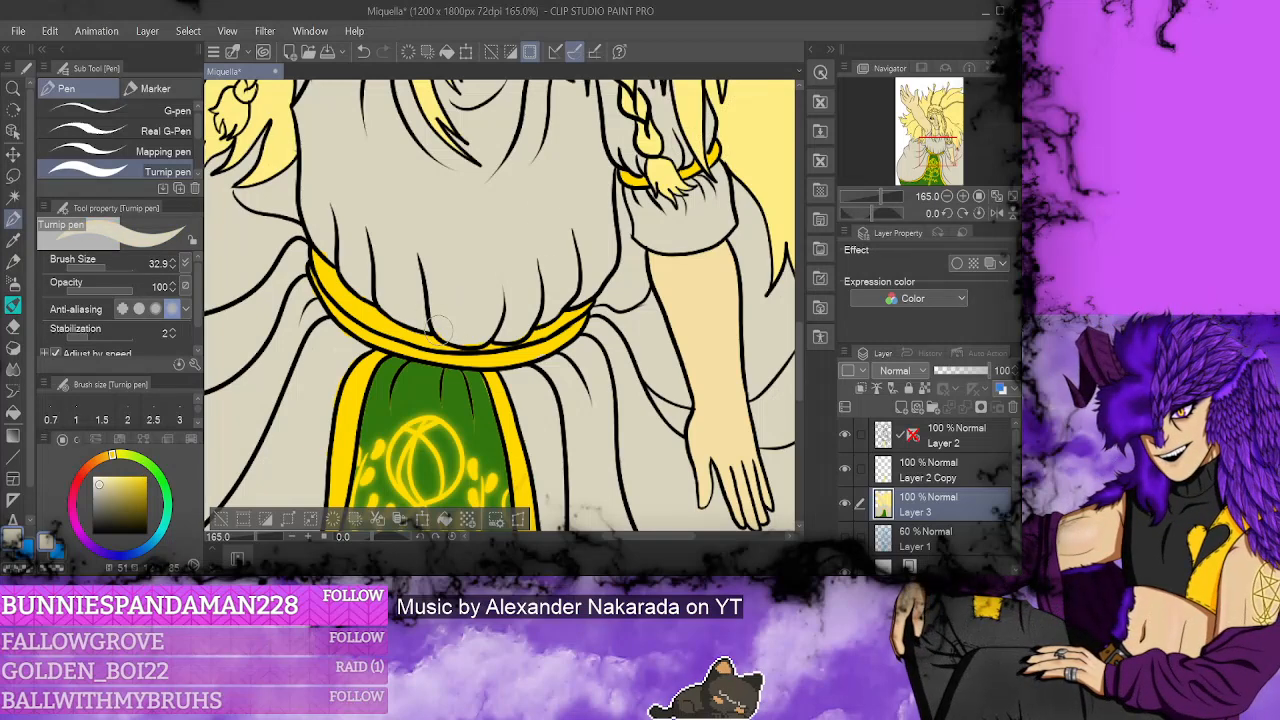
pyautogui.keyDown('alt'); pyautogui.click(490, 332); pyautogui.keyUp('alt')
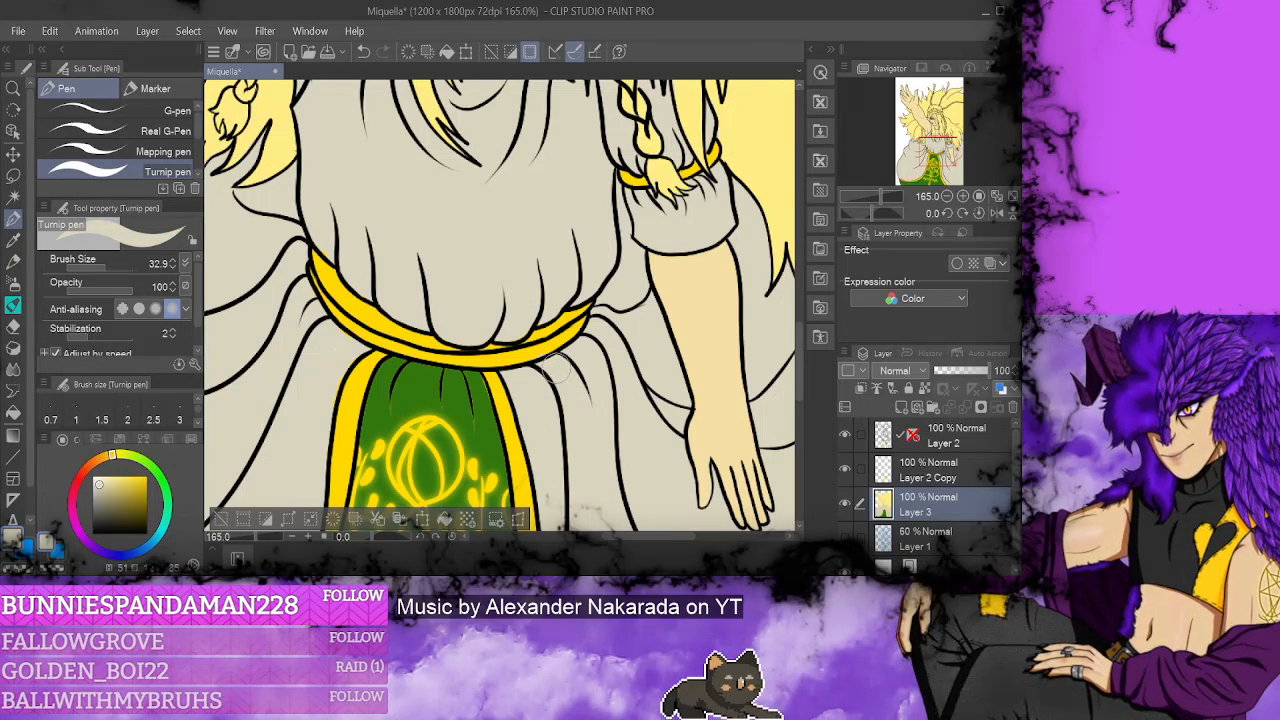
pyautogui.keyDown('alt'); pyautogui.click(474, 405); pyautogui.keyUp('alt')
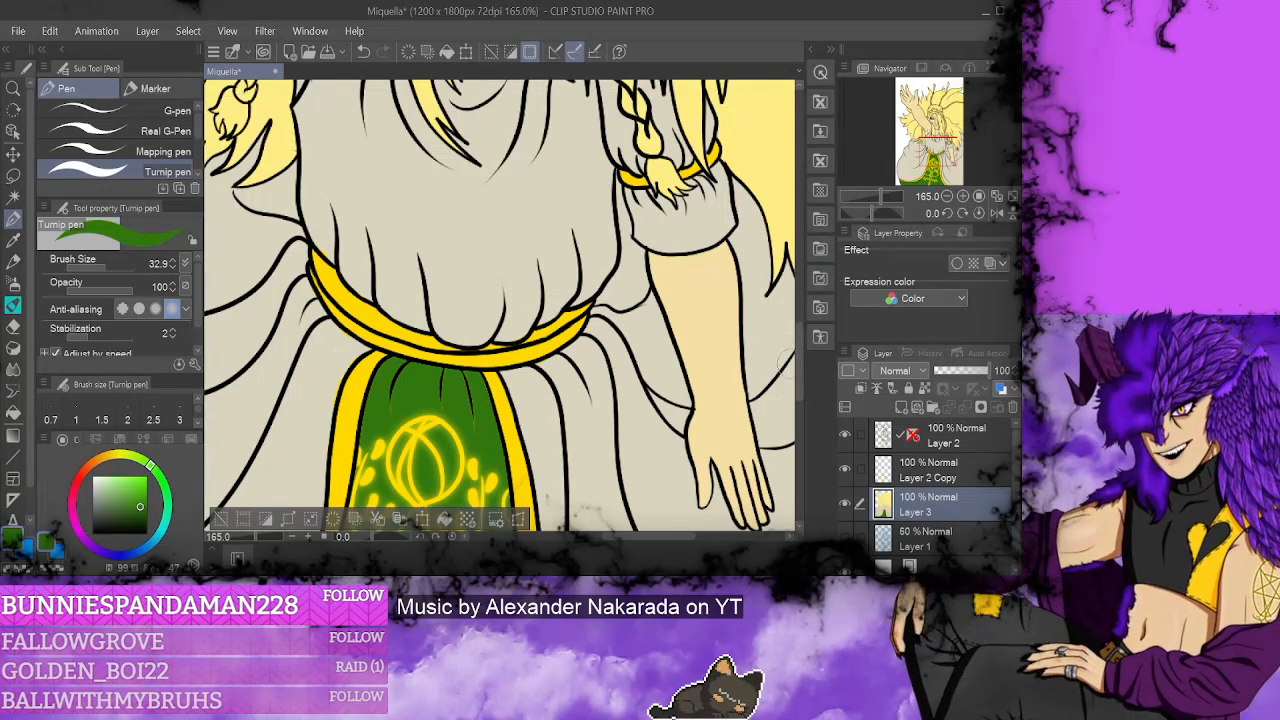
pyautogui.scroll(-3, 797, 378)
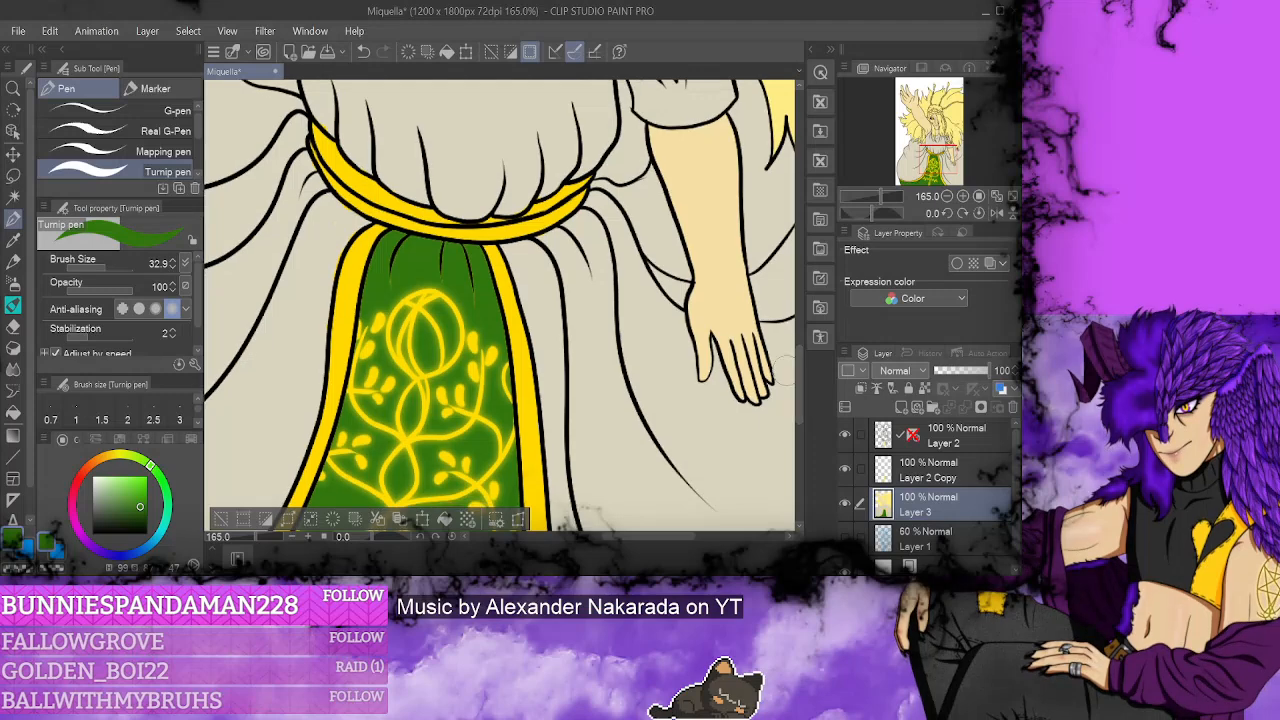
pyautogui.keyDown('alt'); pyautogui.click(358, 126); pyautogui.keyUp('alt')
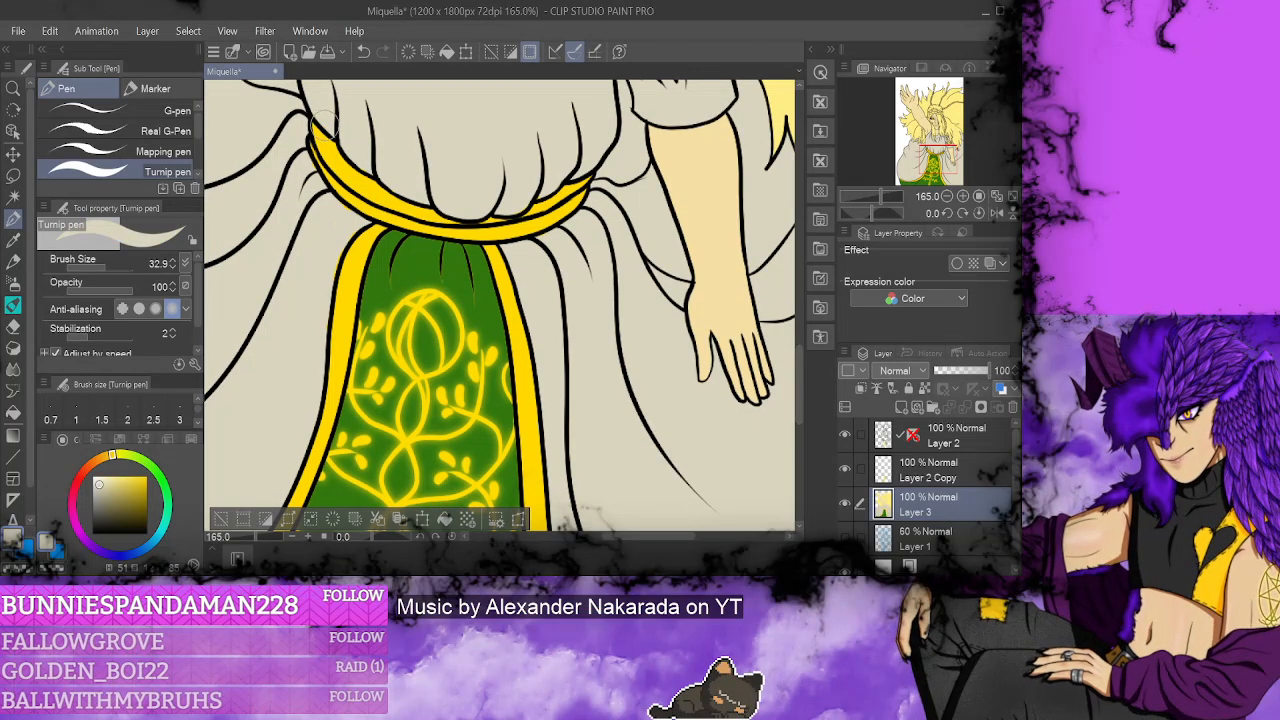
# - Clean up the border between the green panel and its trim on the lowered hand's side with green and golden yellow
pyautogui.scroll(-4, 798, 355)
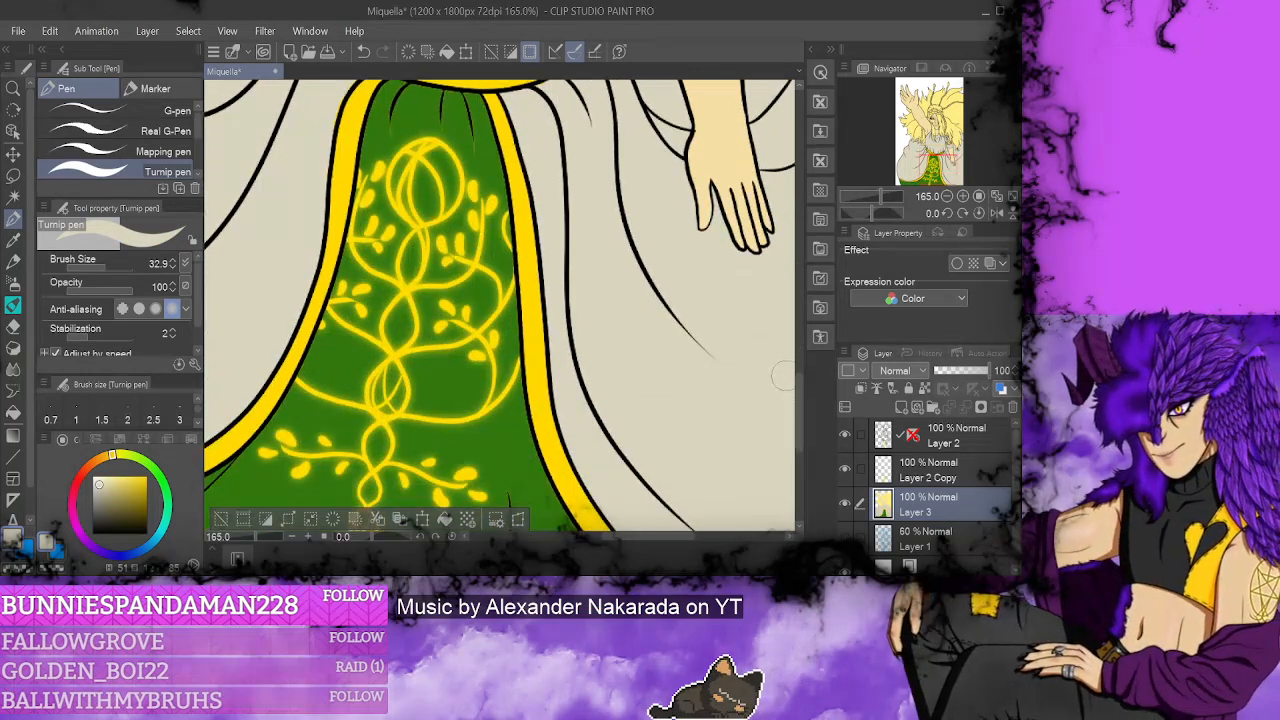
pyautogui.keyDown('alt'); pyautogui.click(503, 260); pyautogui.keyUp('alt')
pyautogui.moveTo(512, 262); pyautogui.dragTo(524, 444)
pyautogui.keyDown('alt'); pyautogui.click(532, 328); pyautogui.keyUp('alt')
pyautogui.moveTo(530, 340)
pyautogui.mouseDown()
pyautogui.moveTo(520, 360)
pyautogui.moveTo(522, 300)
pyautogui.moveTo(526, 445)
pyautogui.mouseUp()
pyautogui.keyDown('alt'); pyautogui.click(522, 440); pyautogui.keyUp('alt')
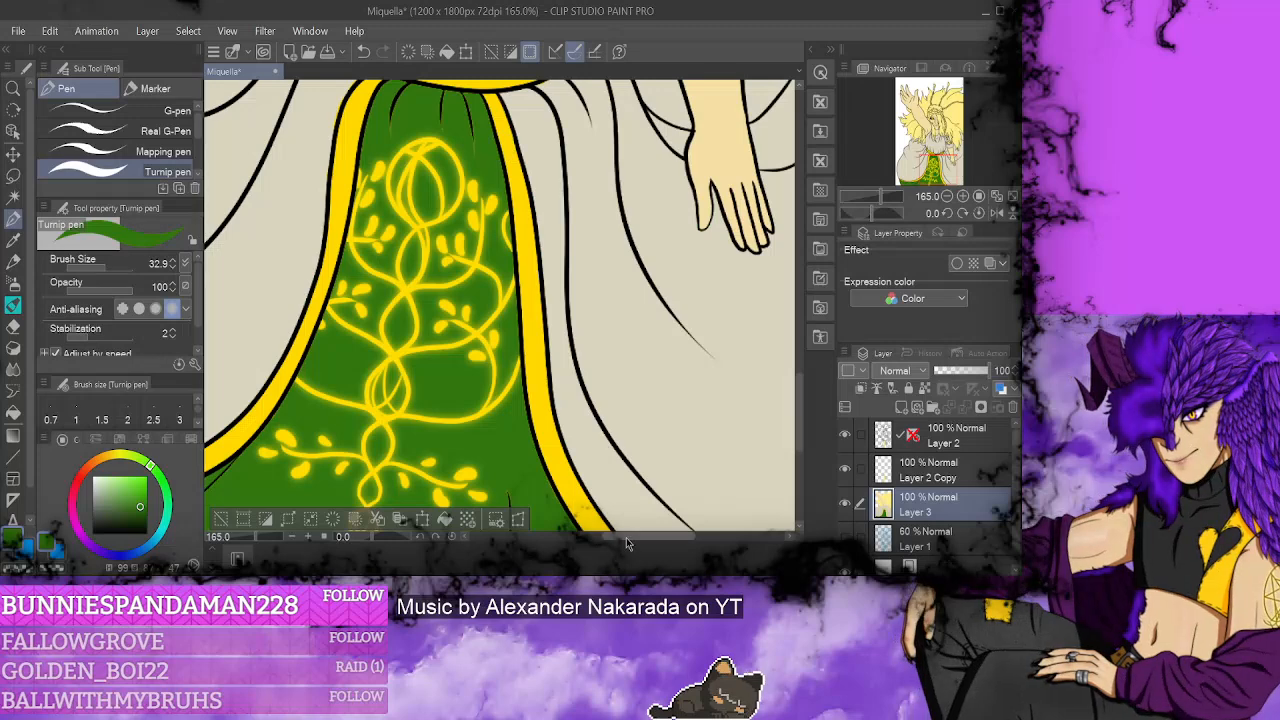
# - Add a new layer directly beneath Layer 3 and clear the active selection
pyautogui.moveTo(500, 200); pyautogui.dragTo(615, 200)
pyautogui.moveTo(798, 357); pyautogui.dragTo(791, 252)
pyautogui.scroll(-3, 492, 234)
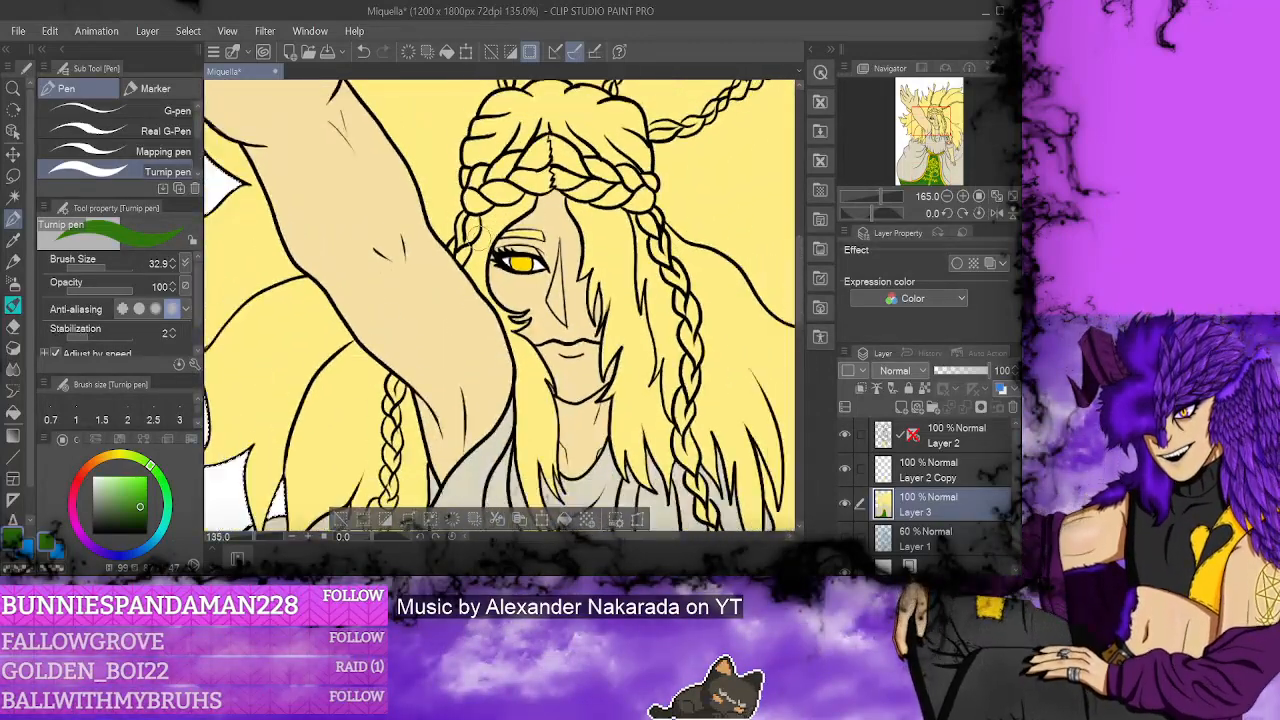
pyautogui.scroll(-4, 492, 234)
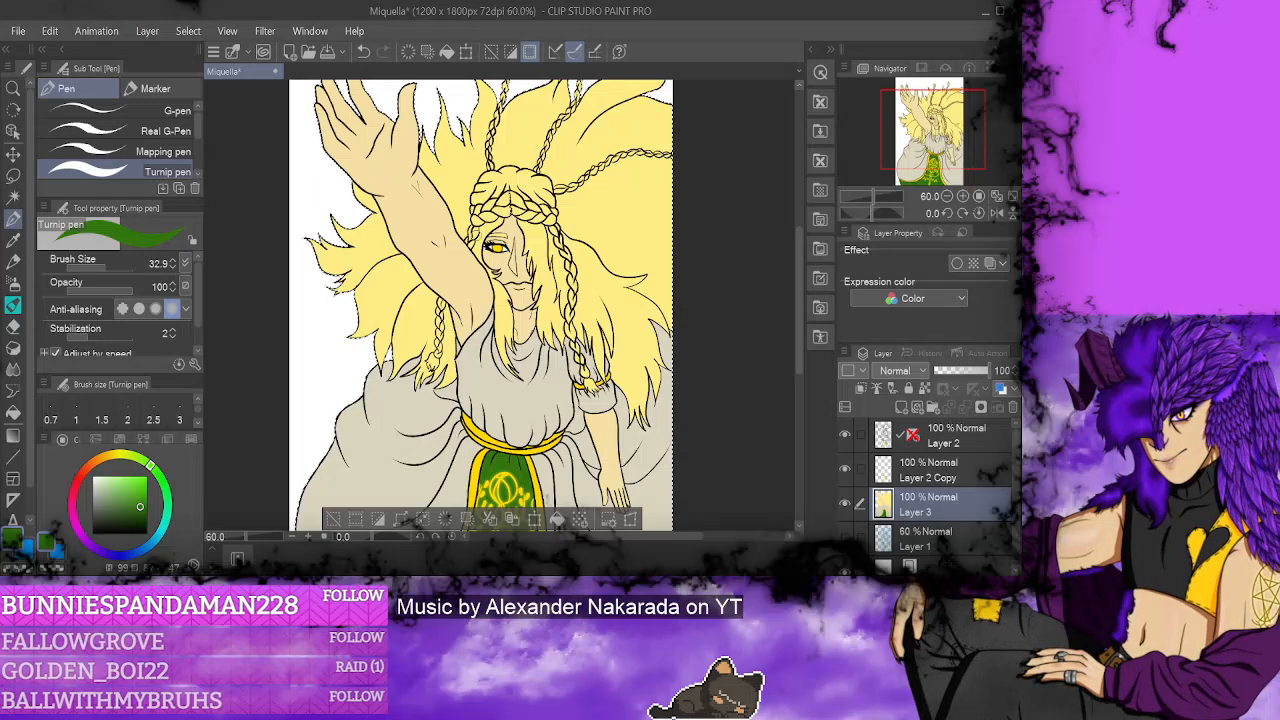
pyautogui.hotkey('ctrl', '-')
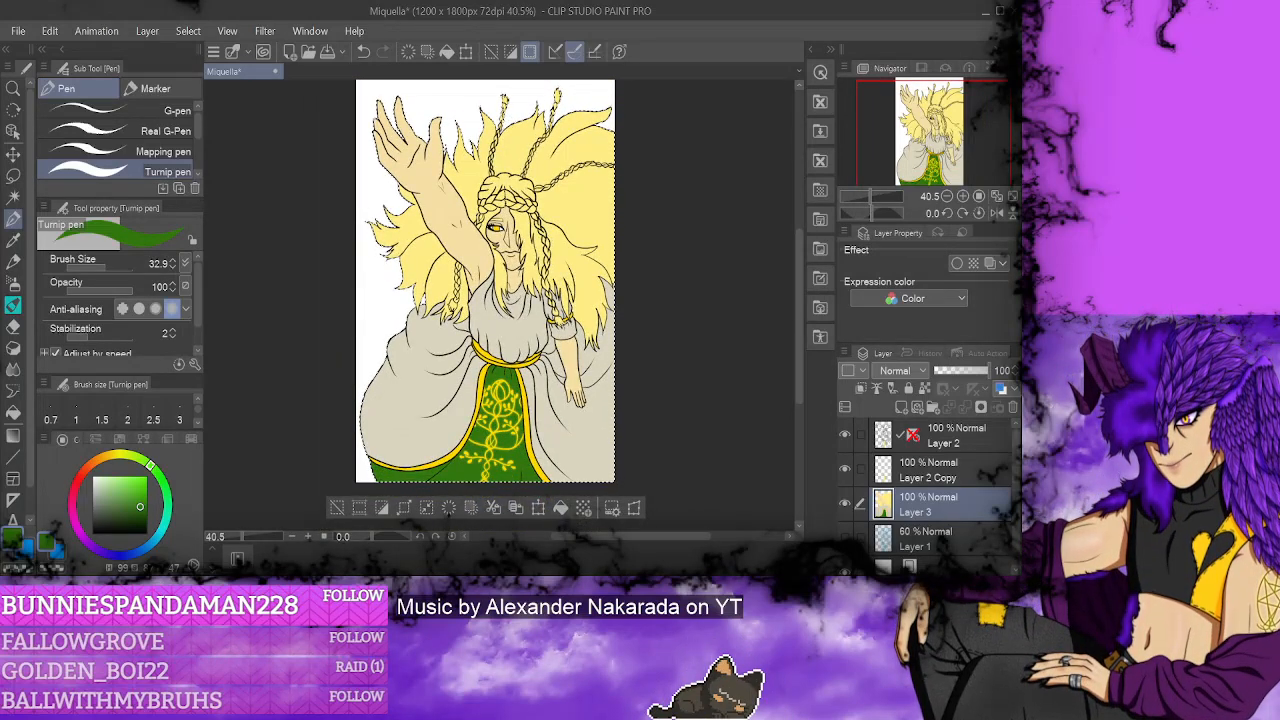
pyautogui.scroll(-1, 485, 280)
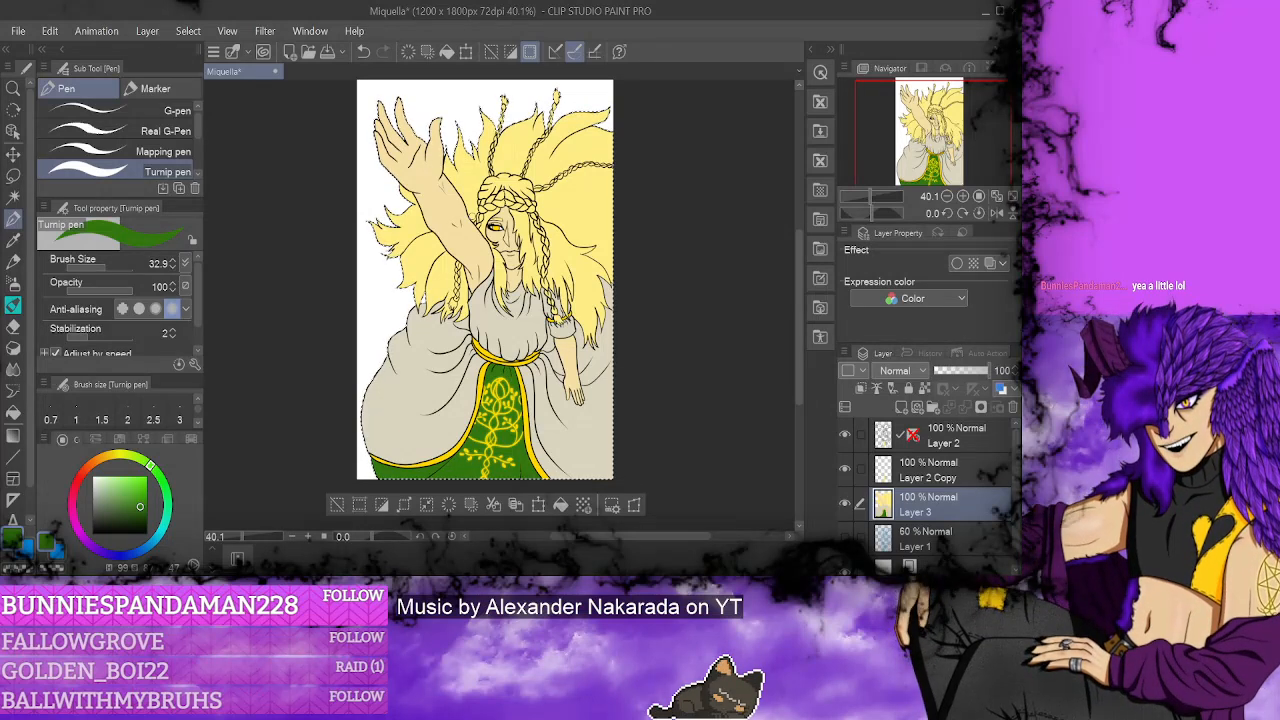
pyautogui.hotkey('ctrl', 'shift', 'n')
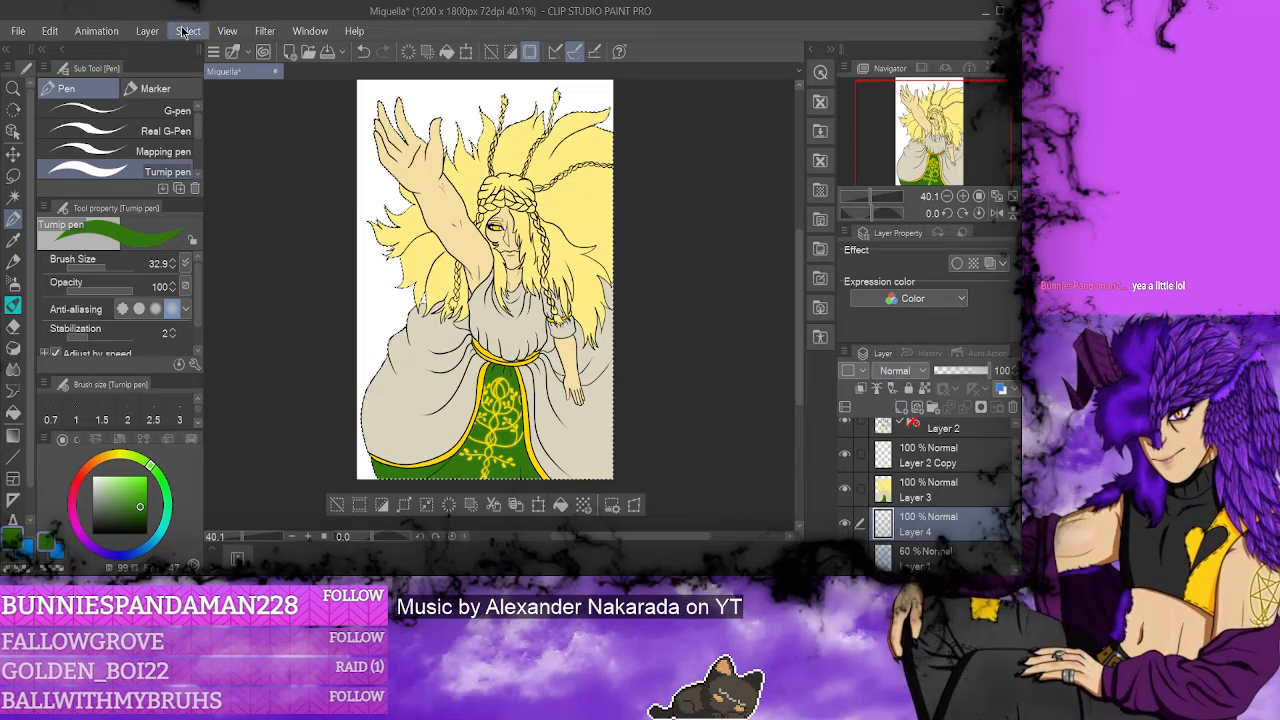
pyautogui.hotkey('ctrl', 'd')
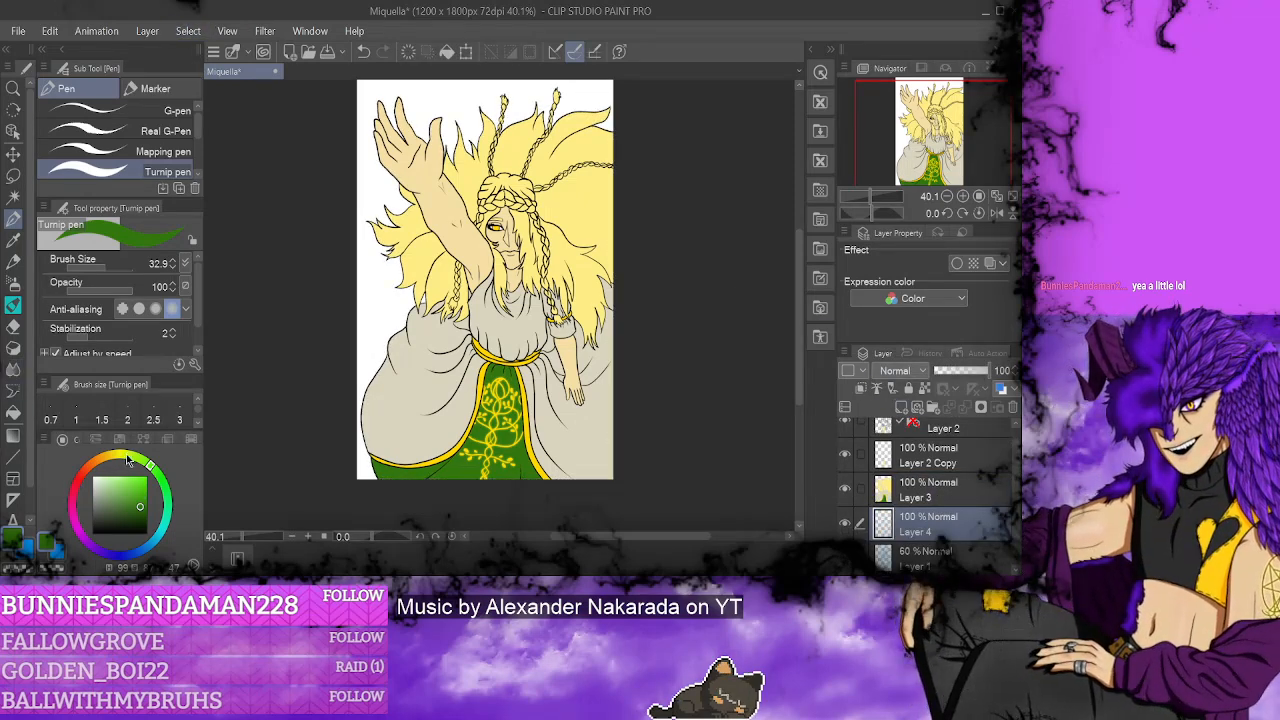
# - Mix a muted yellow-green and fill the whole new background layer with it using the Fill tool
pyautogui.moveTo(139, 463); pyautogui.dragTo(137, 460)
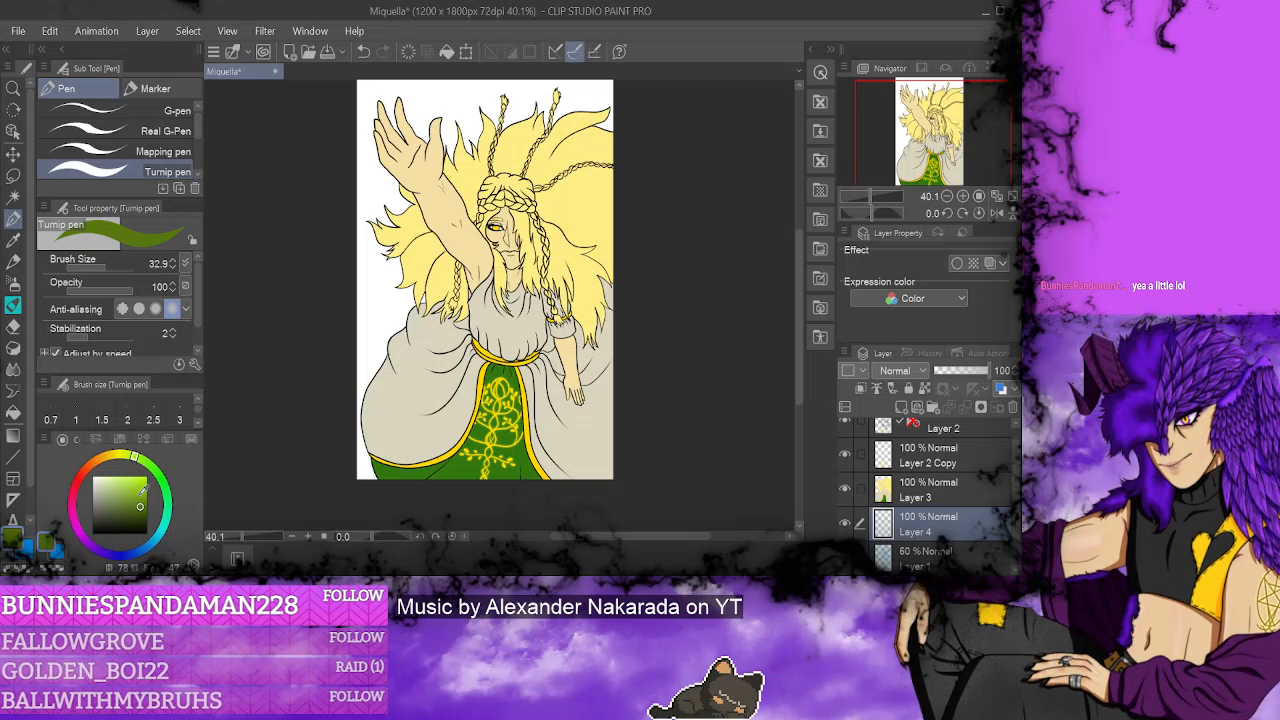
pyautogui.click(133, 494)
pyautogui.click(13, 412)
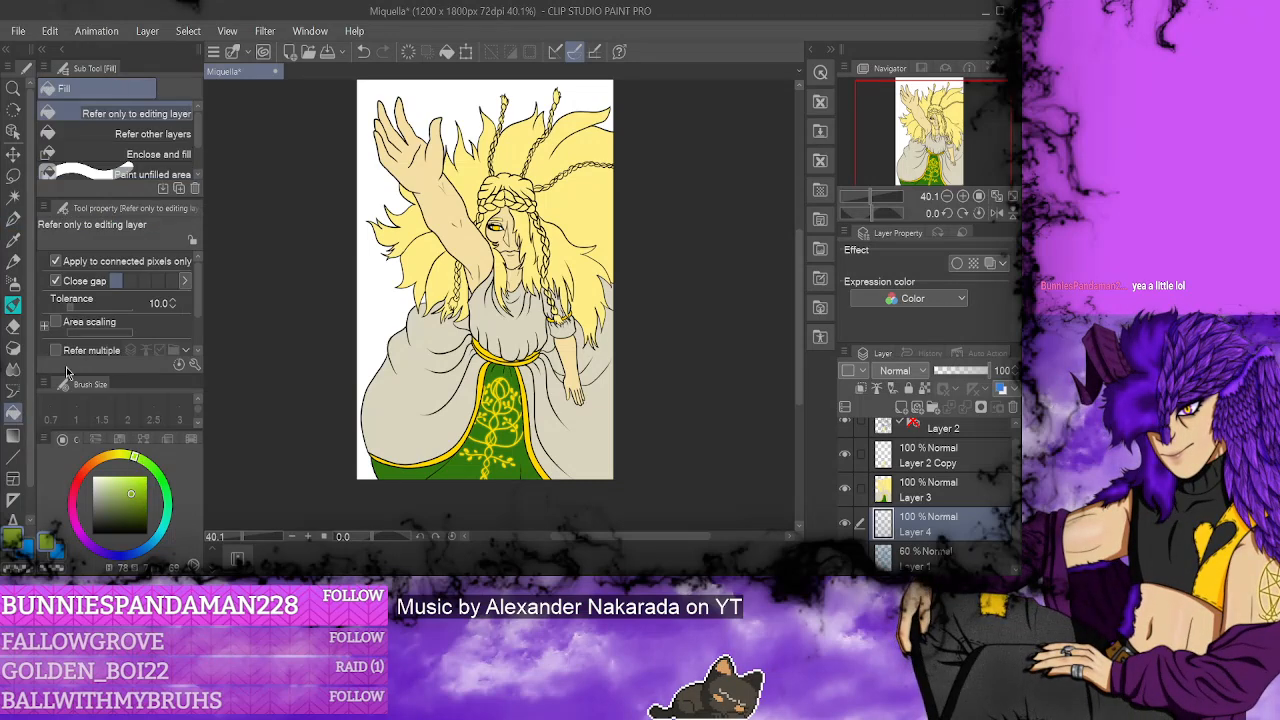
pyautogui.click(375, 261)
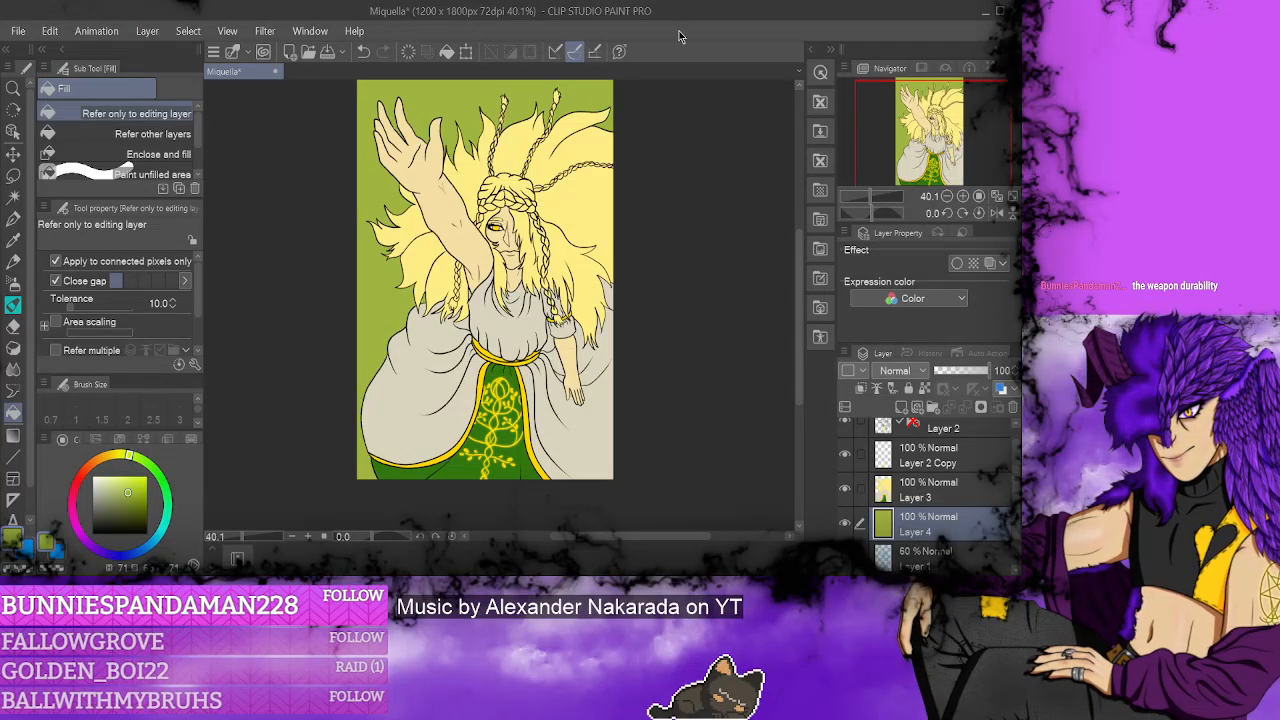
# - Choose the Ground decoration brush at size 551.5 and shift its drawing colour to a dark golden yellow
pyautogui.scroll(3, 798, 265)
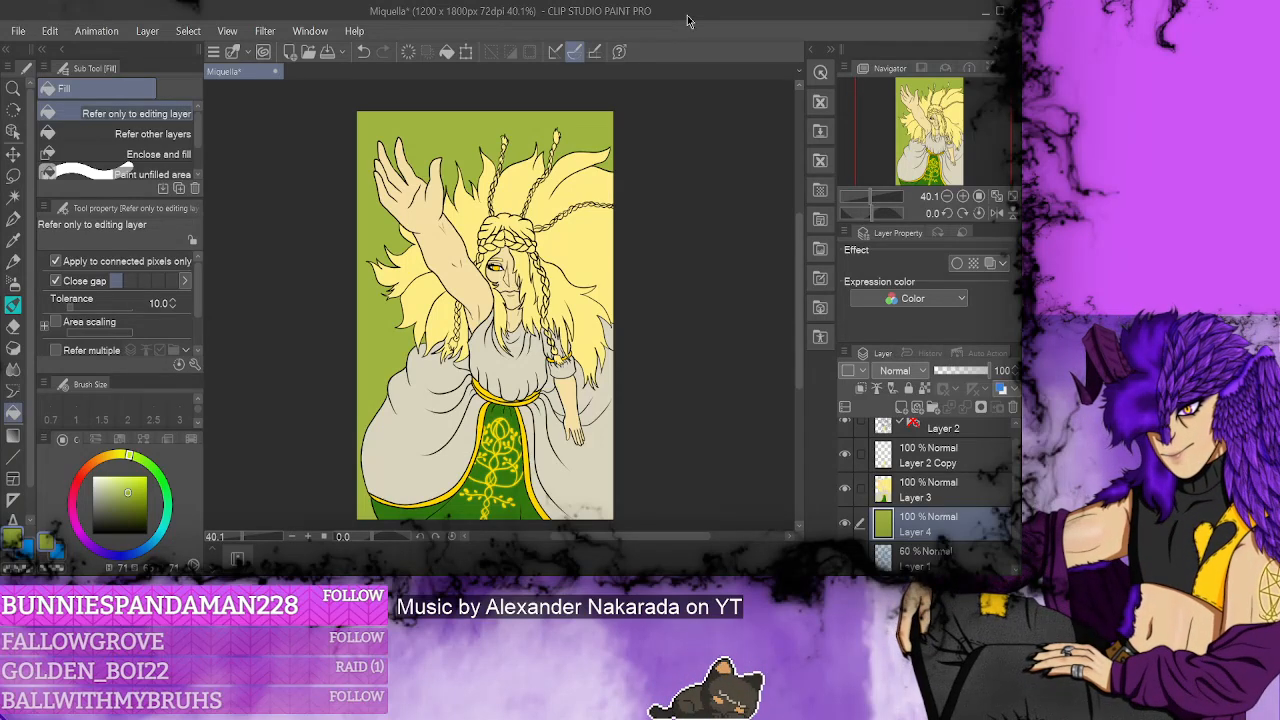
pyautogui.click(13, 370)
pyautogui.click(13, 348)
pyautogui.scroll(3, 183, 149)
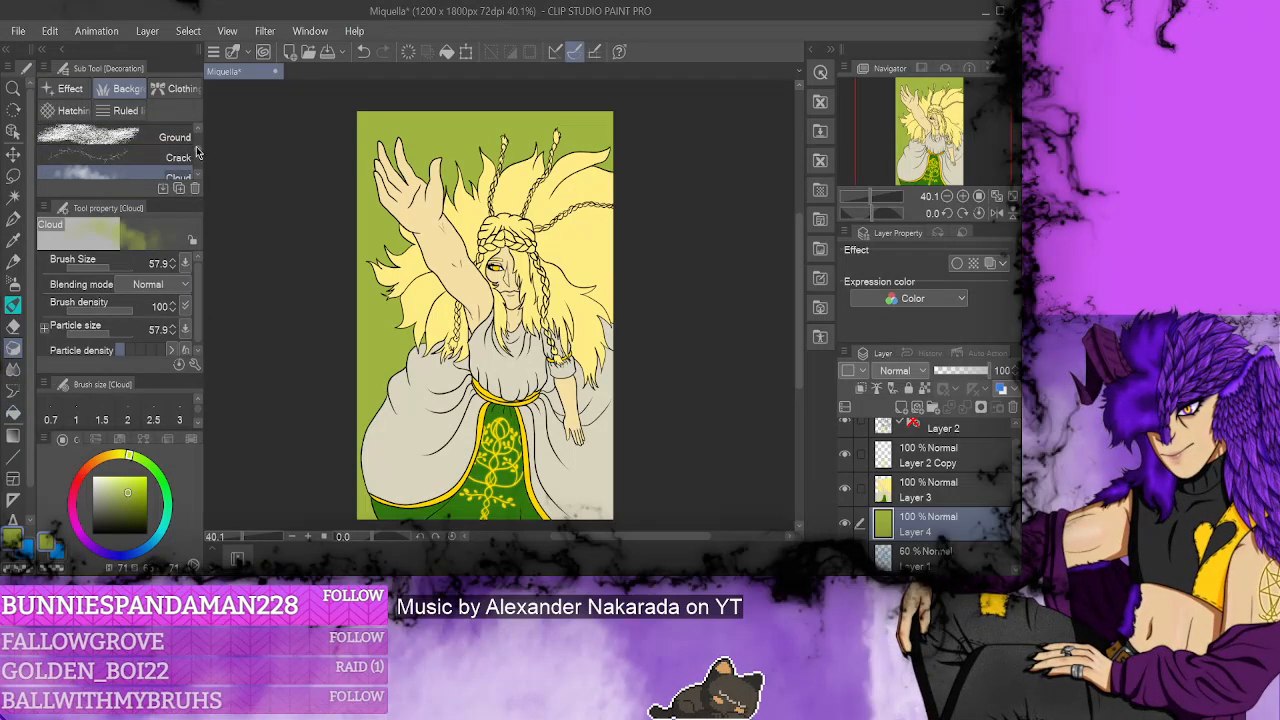
pyautogui.click(130, 165)
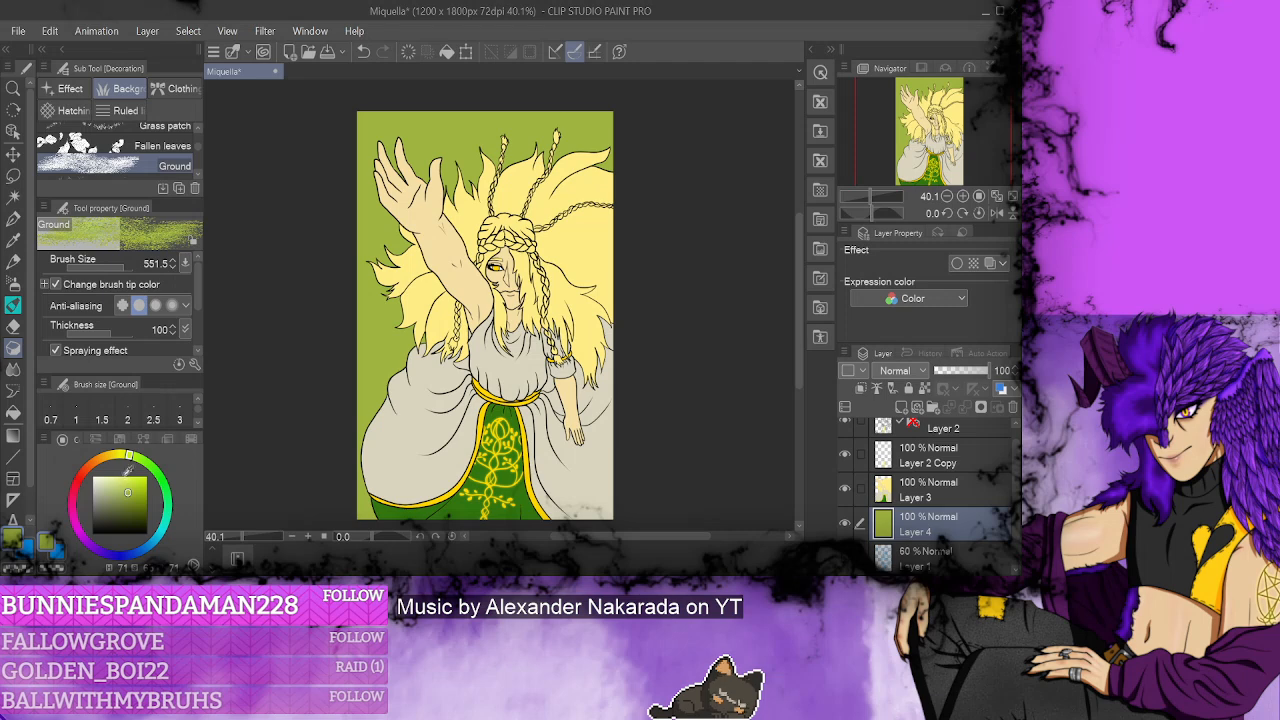
pyautogui.click(114, 458)
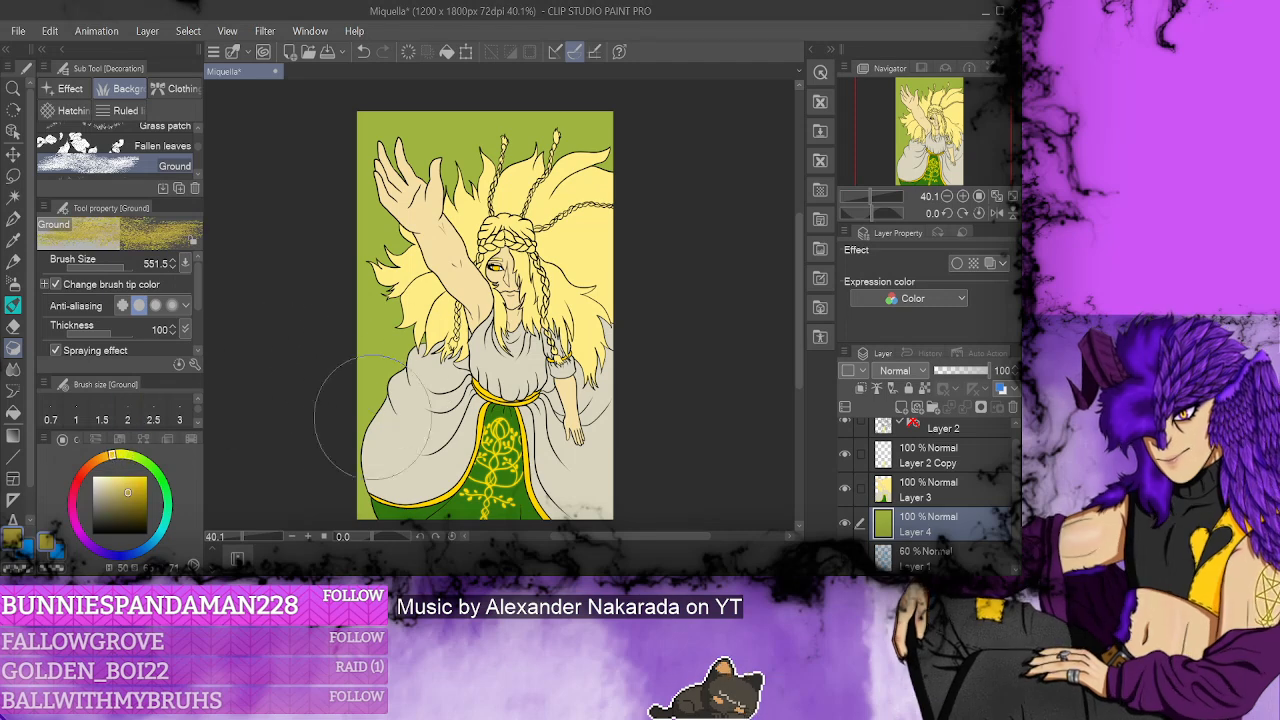
# - Try ground texture strokes over the green background beside and above the figure, and undo them
pyautogui.moveTo(390, 390); pyautogui.dragTo(435, 290)
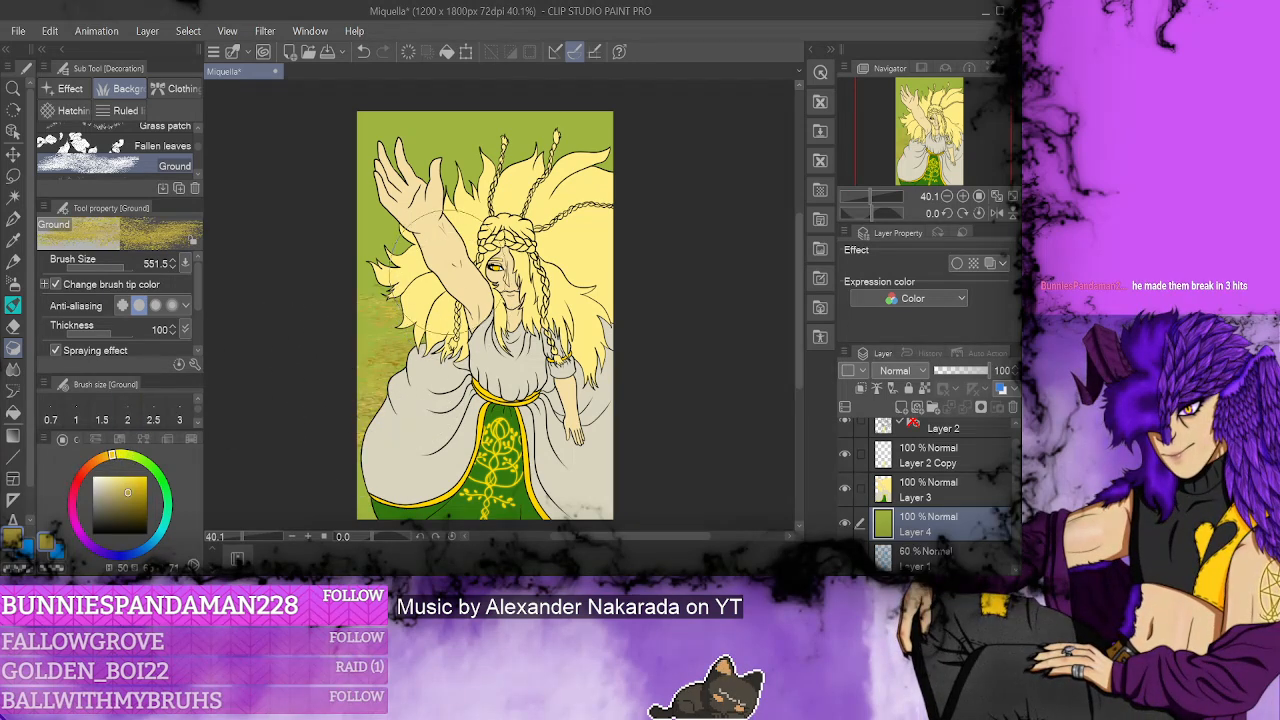
pyautogui.moveTo(445, 180)
pyautogui.mouseDown()
pyautogui.moveTo(455, 295)
pyautogui.moveTo(400, 330)
pyautogui.moveTo(430, 220)
pyautogui.moveTo(485, 135)
pyautogui.moveTo(478, 118)
pyautogui.moveTo(560, 120)
pyautogui.moveTo(612, 180)
pyautogui.mouseUp()
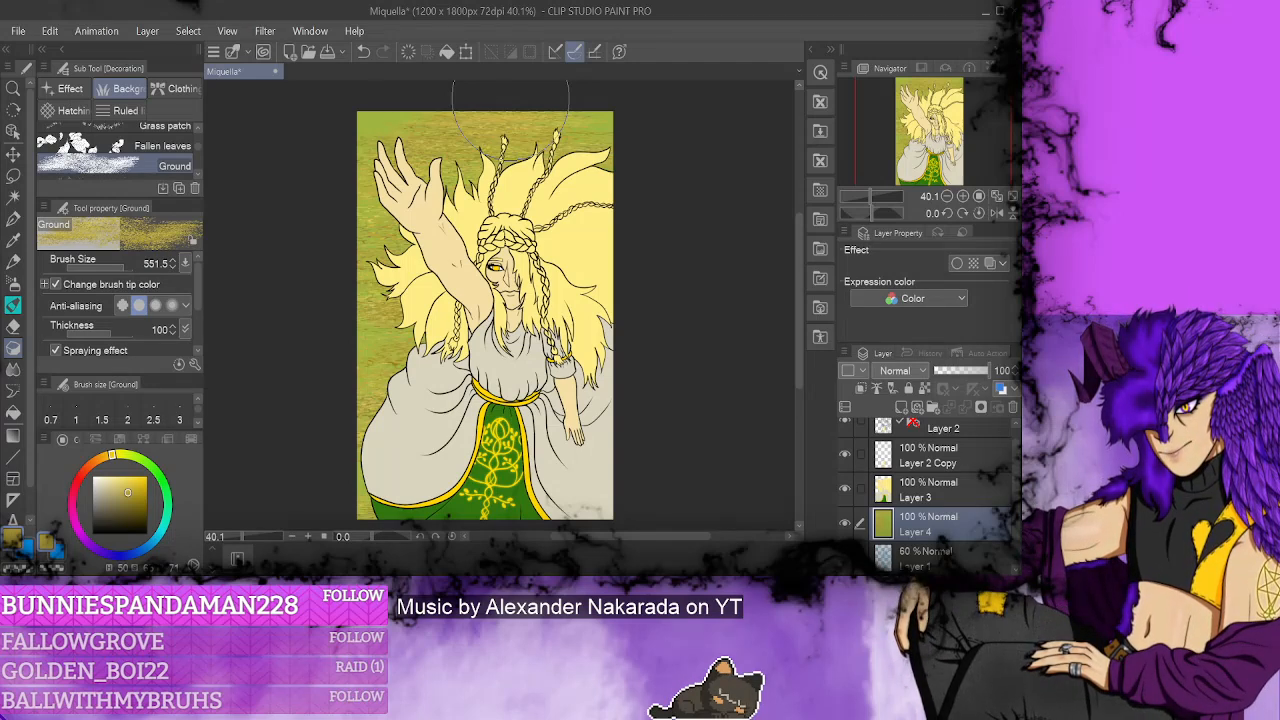
pyautogui.click(363, 52)
pyautogui.click(362, 57)
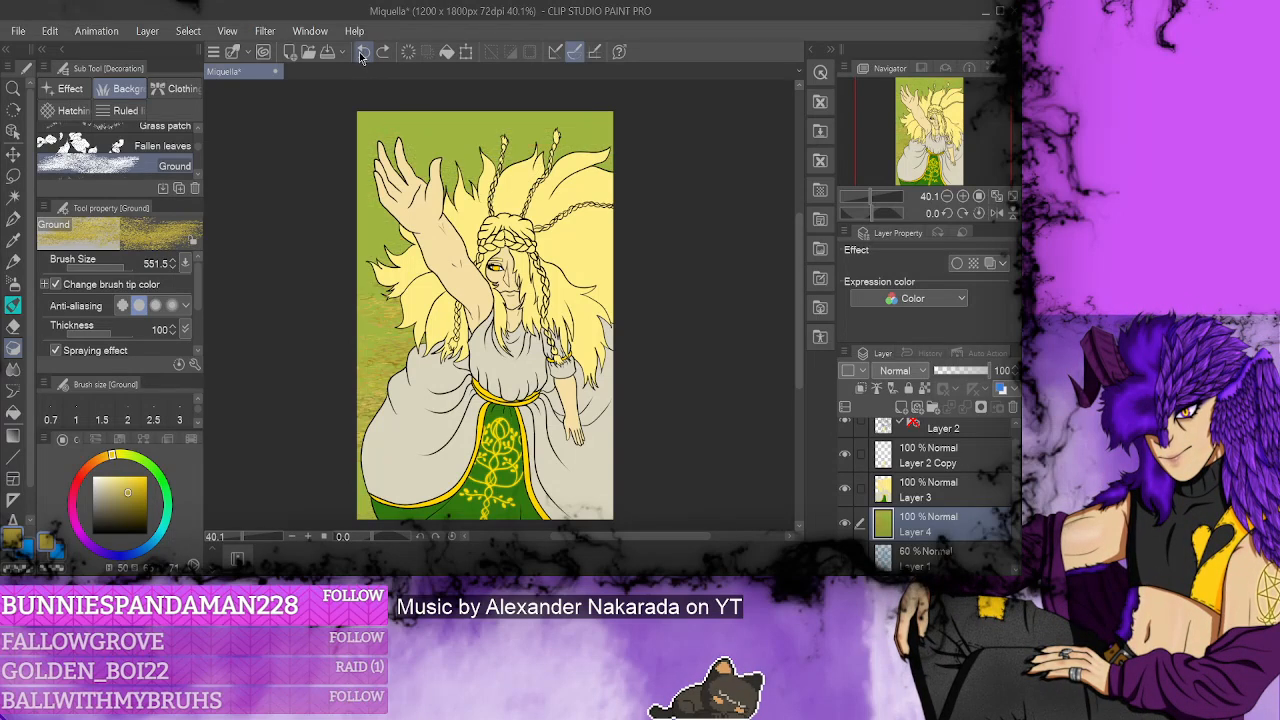
pyautogui.click(362, 57)
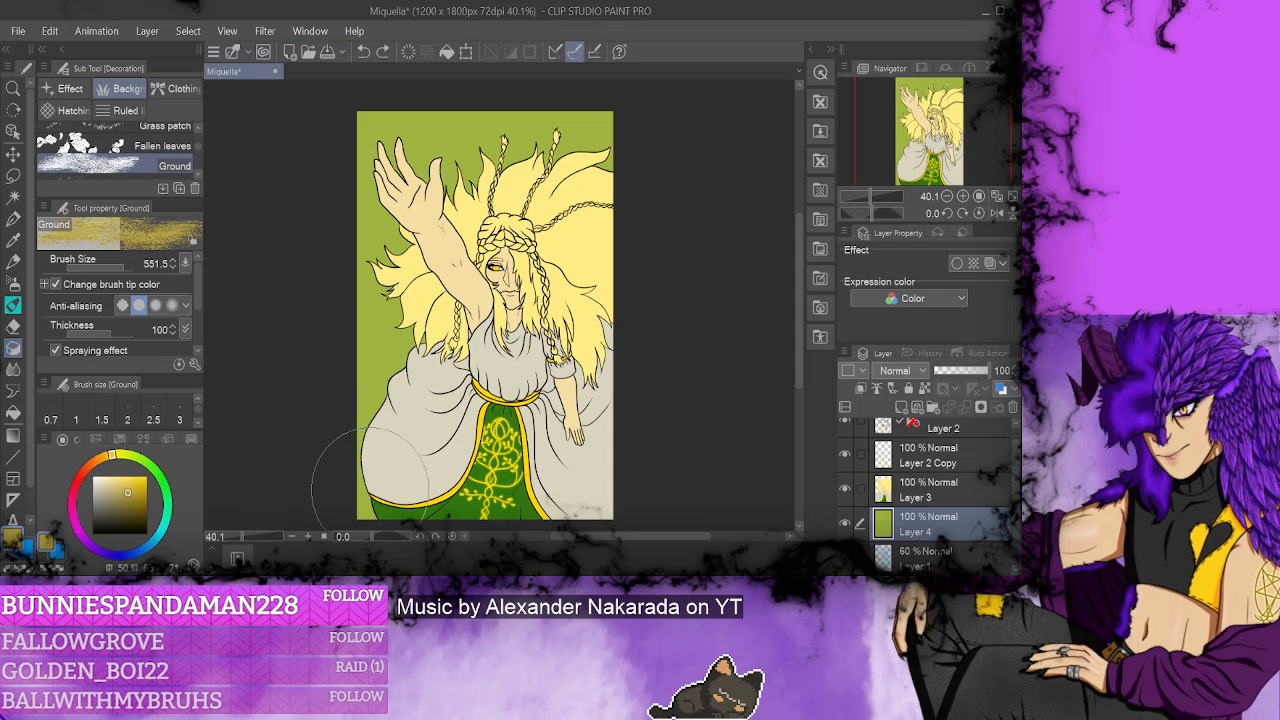
# - Paint golden ground texture over the green background from beside the dress up to the area above the raised hand
pyautogui.moveTo(378, 378)
pyautogui.mouseDown()
pyautogui.moveTo(423, 340)
pyautogui.moveTo(488, 240)
pyautogui.moveTo(583, 175)
pyautogui.moveTo(583, 158)
pyautogui.moveTo(550, 138)
pyautogui.moveTo(433, 136)
pyautogui.moveTo(400, 155)
pyautogui.moveTo(403, 215)
pyautogui.moveTo(423, 230)
pyautogui.moveTo(503, 205)
pyautogui.moveTo(468, 190)
pyautogui.moveTo(480, 125)
pyautogui.mouseUp()
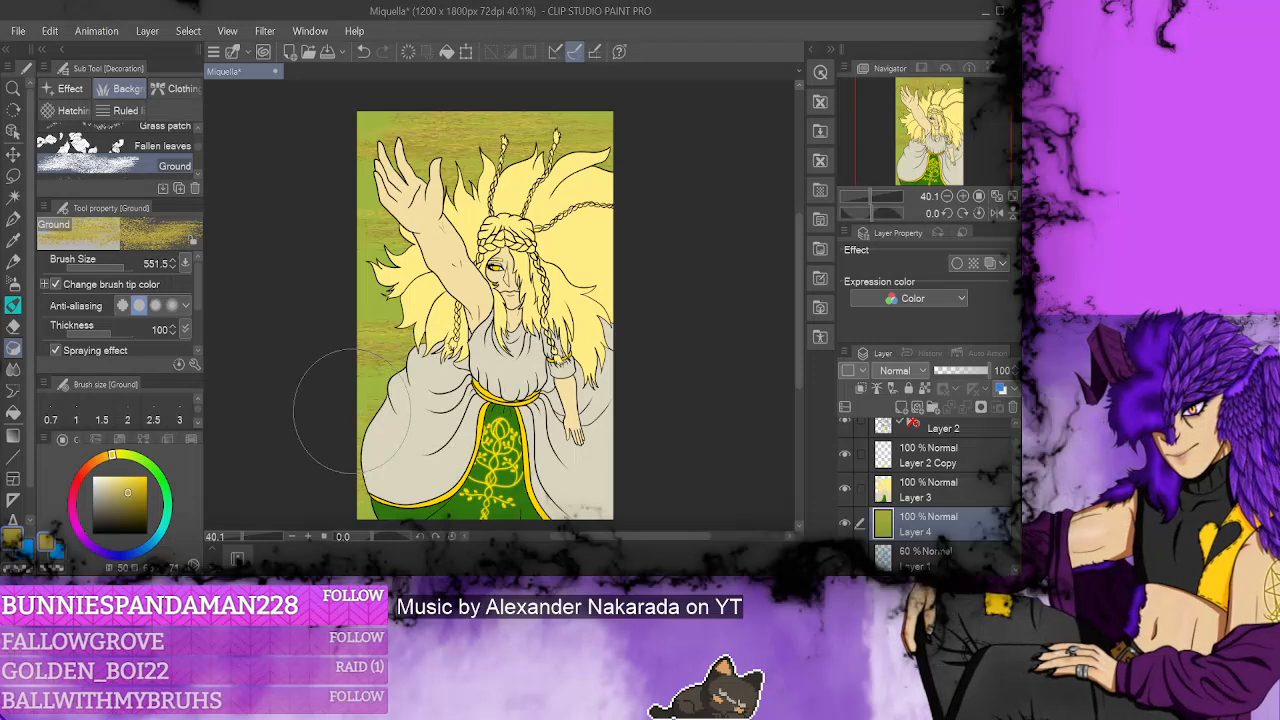
# - Choose the Grass patch brush and adjust its main and sub drawing colours to yellow-green and olive tones
pyautogui.scroll(1, 197, 152)
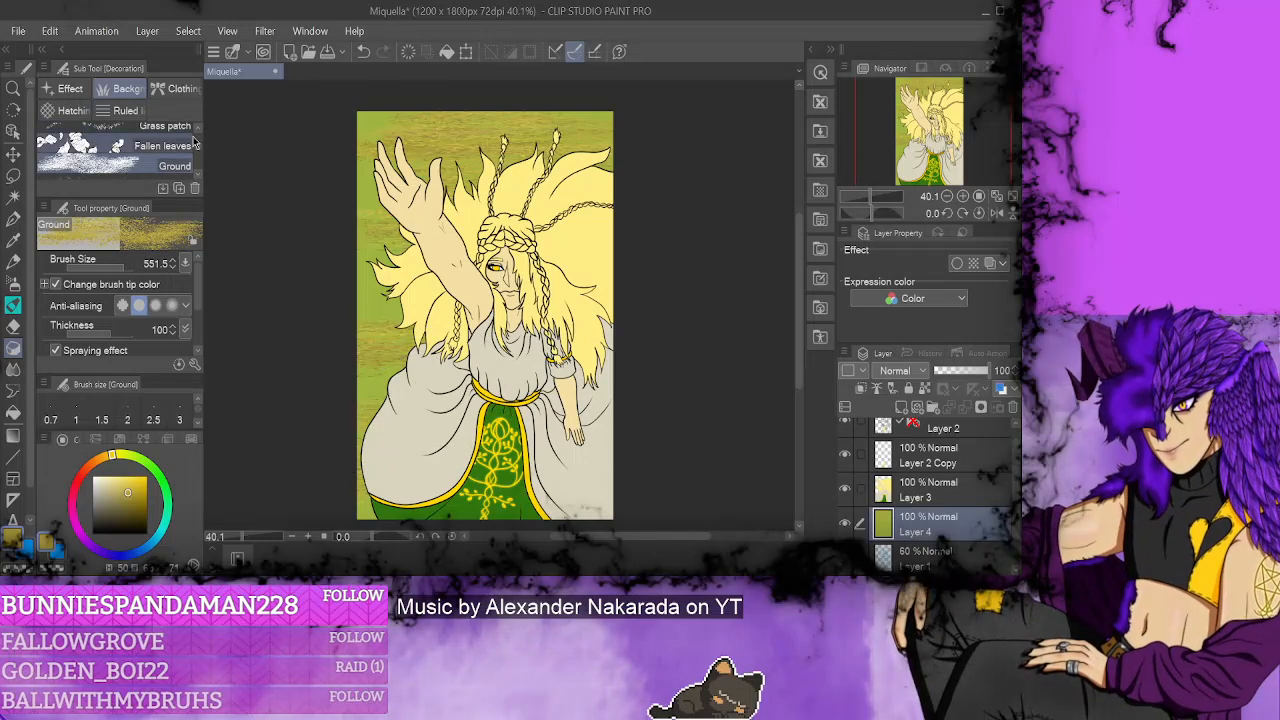
pyautogui.scroll(2, 197, 152)
pyautogui.click(98, 163)
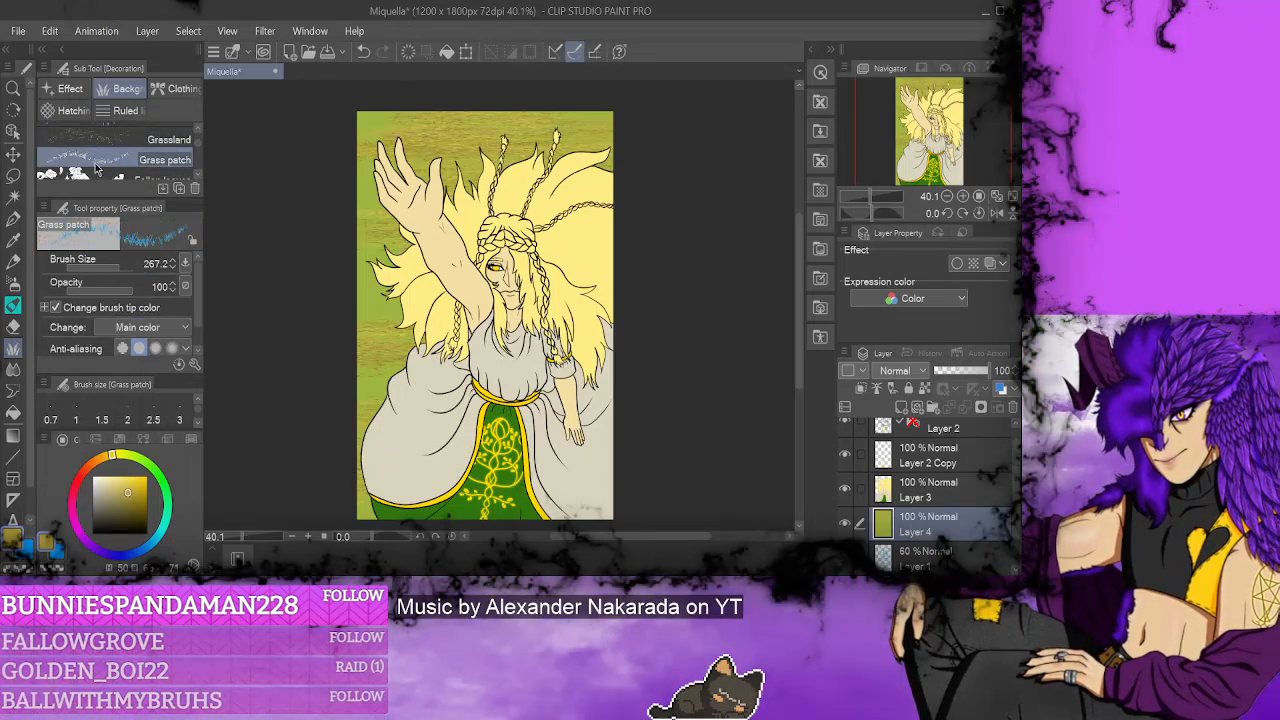
pyautogui.click(55, 549)
pyautogui.click(145, 472)
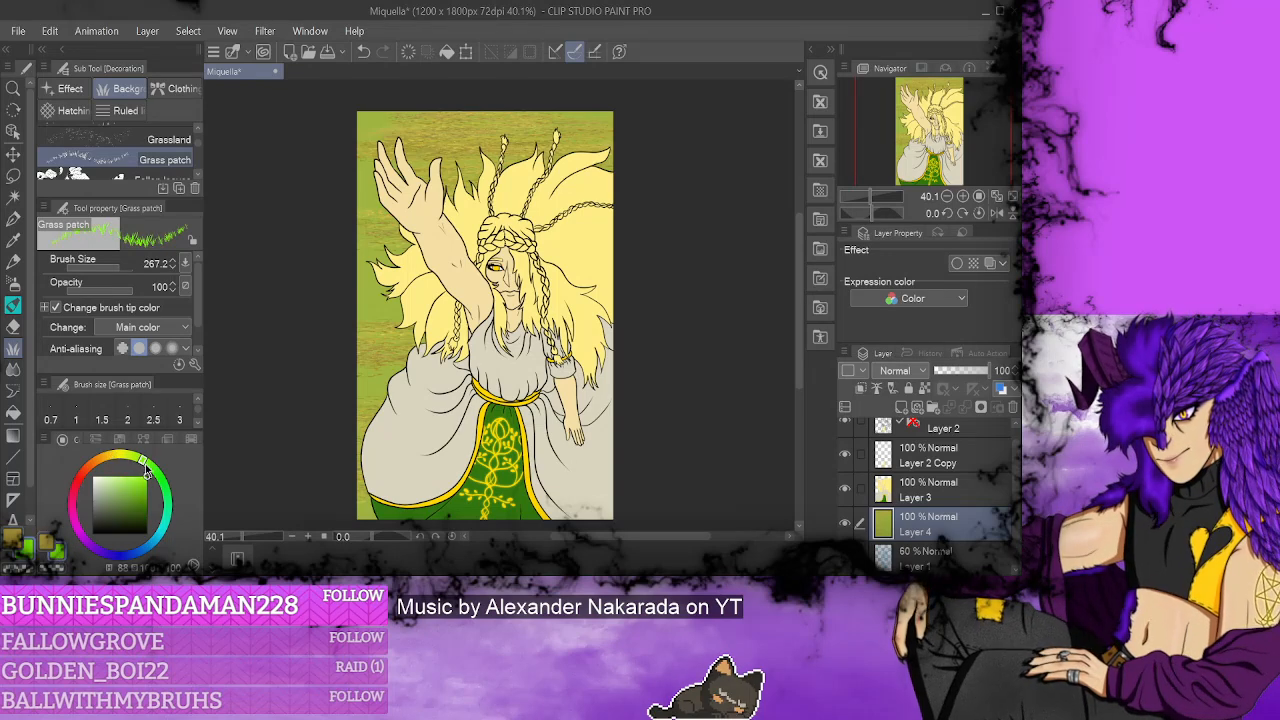
pyautogui.click(145, 495)
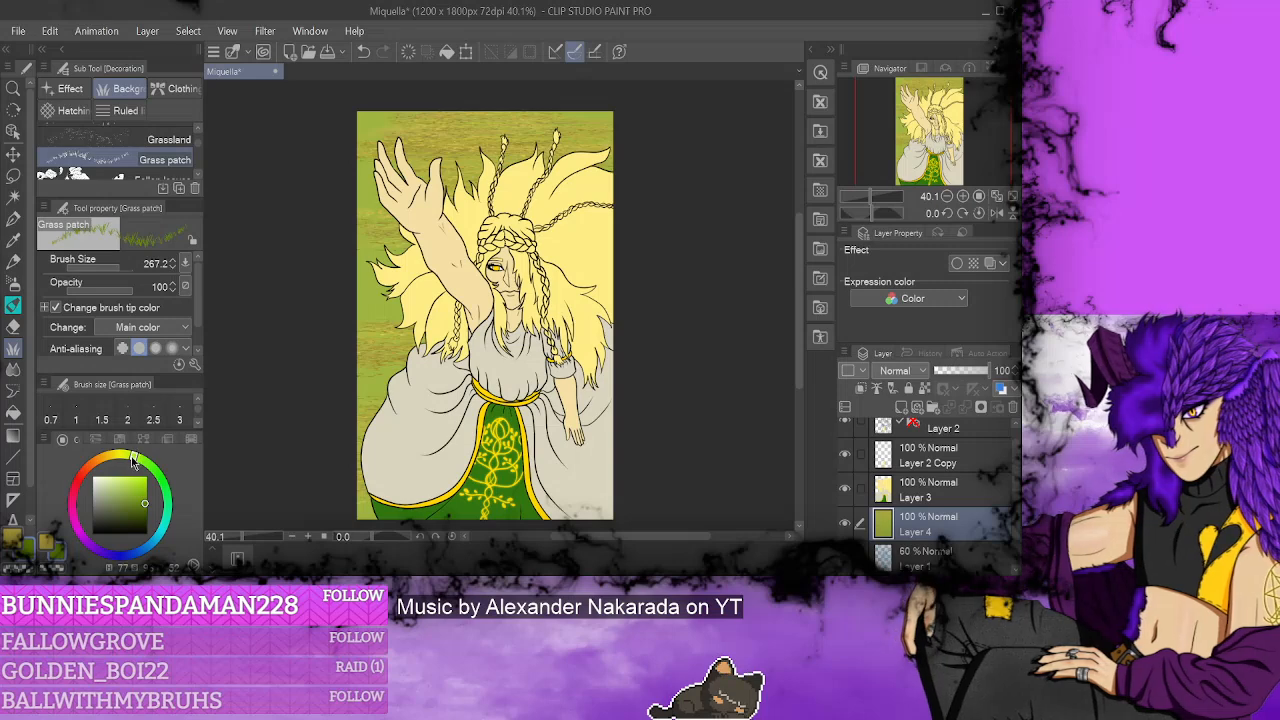
pyautogui.click(55, 548)
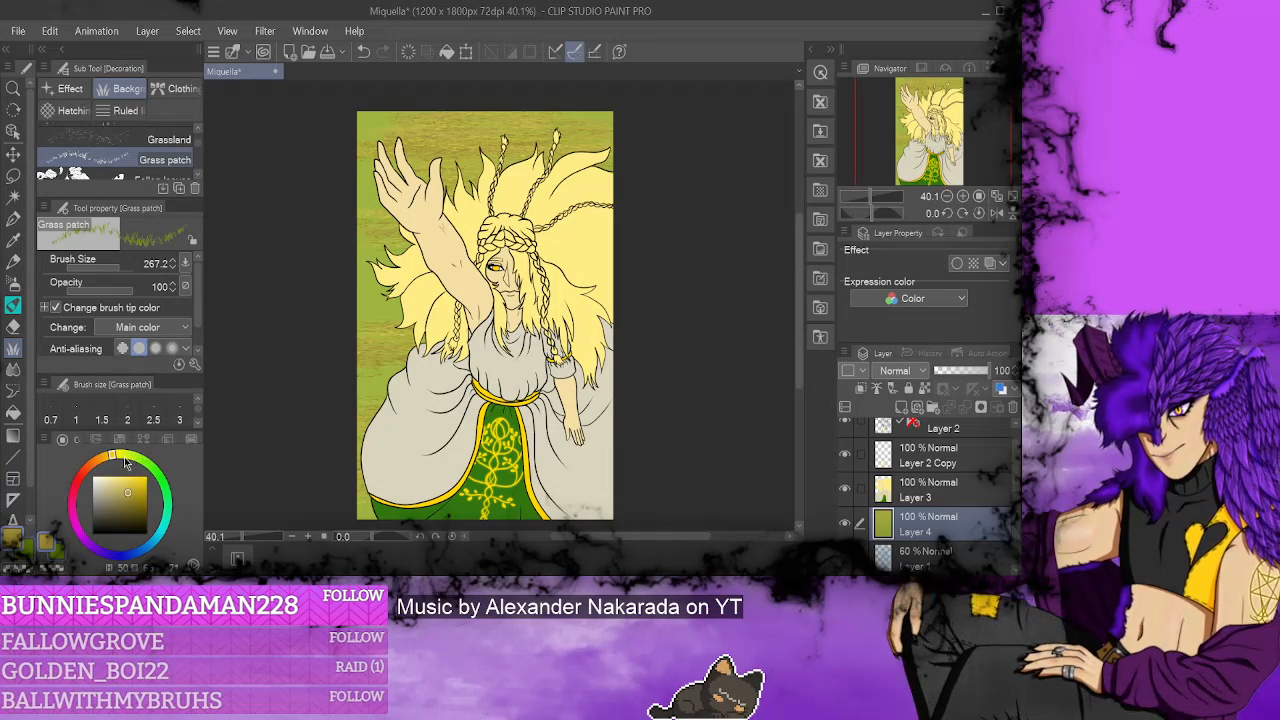
pyautogui.click(122, 458)
pyautogui.moveTo(118, 458); pyautogui.dragTo(114, 457)
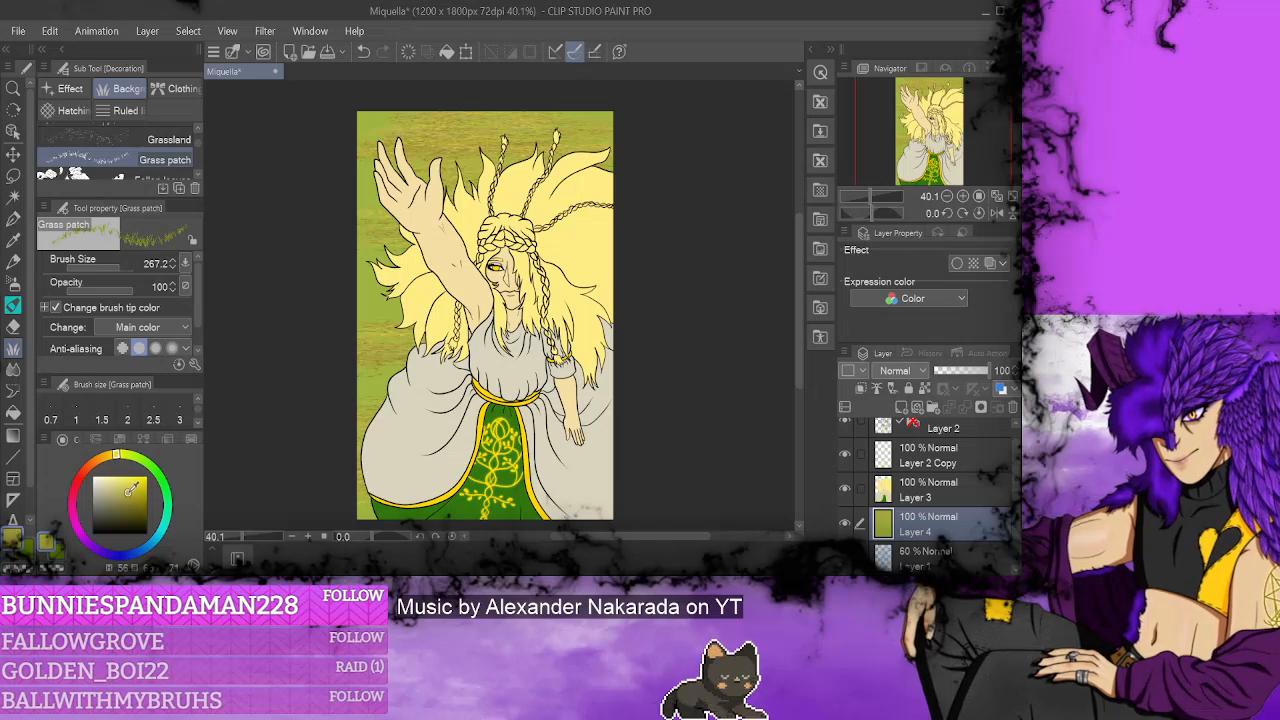
pyautogui.click(129, 497)
# - Try large grass patches at brush size 267.2 along the background beside the figure, and undo them
pyautogui.moveTo(370, 215)
pyautogui.mouseDown()
pyautogui.moveTo(355, 175)
pyautogui.moveTo(410, 280)
pyautogui.moveTo(377, 235)
pyautogui.moveTo(355, 262)
pyautogui.moveTo(370, 310)
pyautogui.mouseUp()
pyautogui.moveTo(406, 369); pyautogui.dragTo(368, 300)
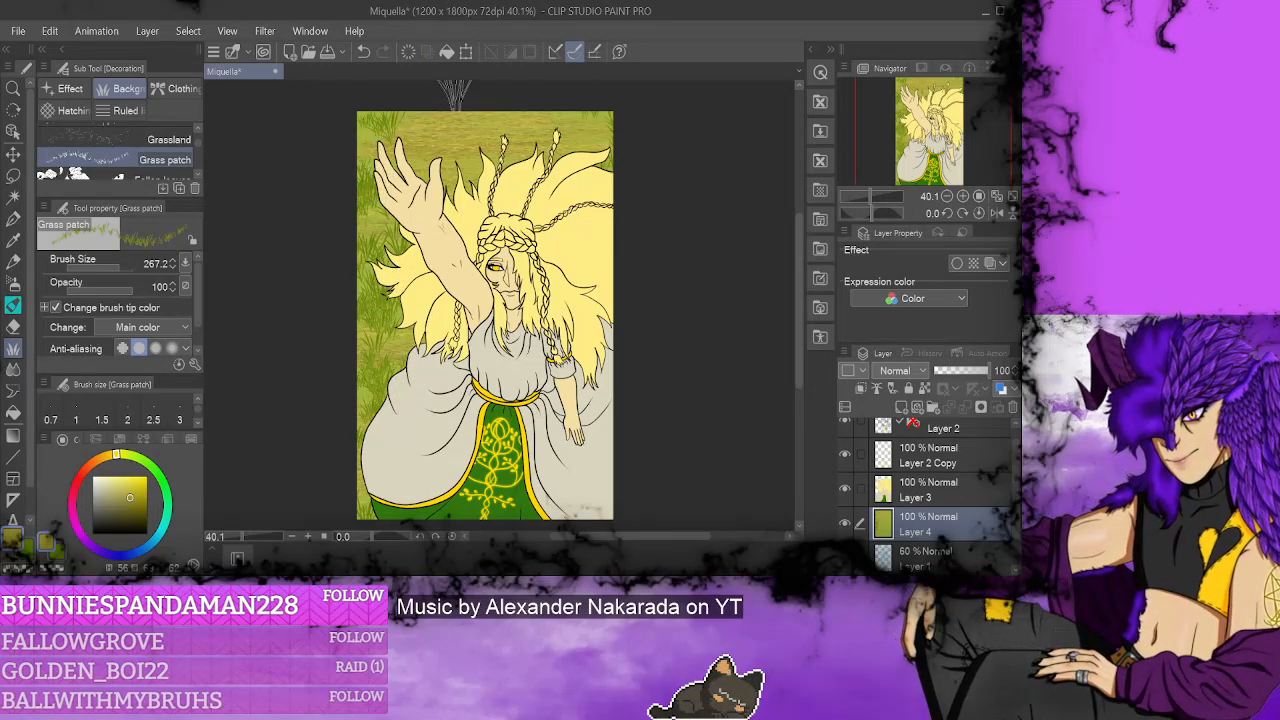
pyautogui.click(363, 56)
pyautogui.click(363, 56)
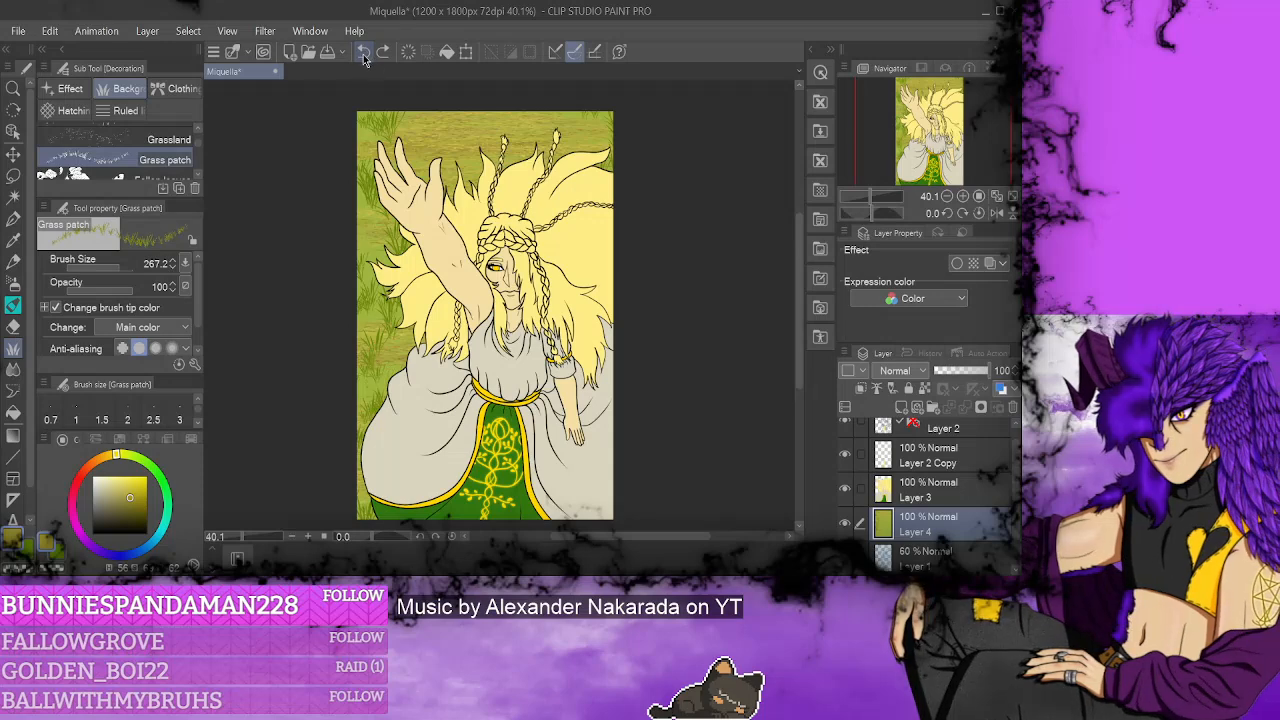
pyautogui.click(363, 56)
pyautogui.click(363, 56)
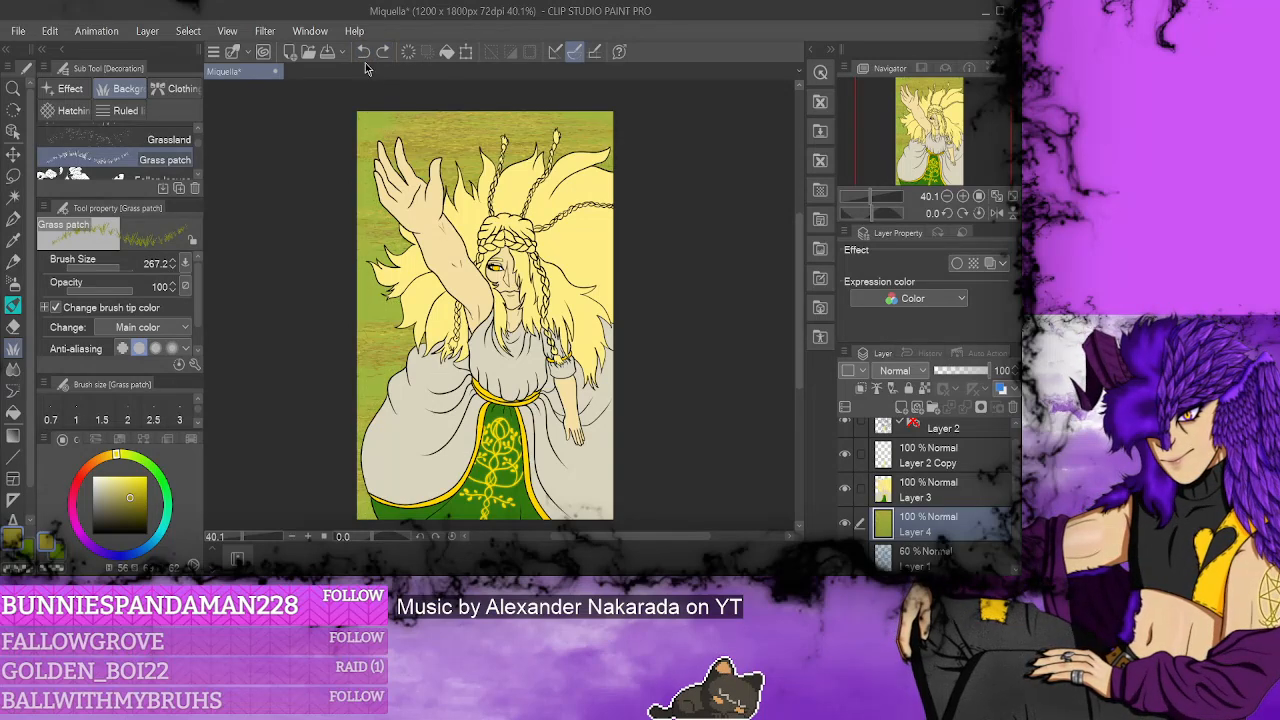
# - Reduce the Grass patch brush size to 140.3 and paint grass across the background around the raised arm and hair
pyautogui.click(116, 270)
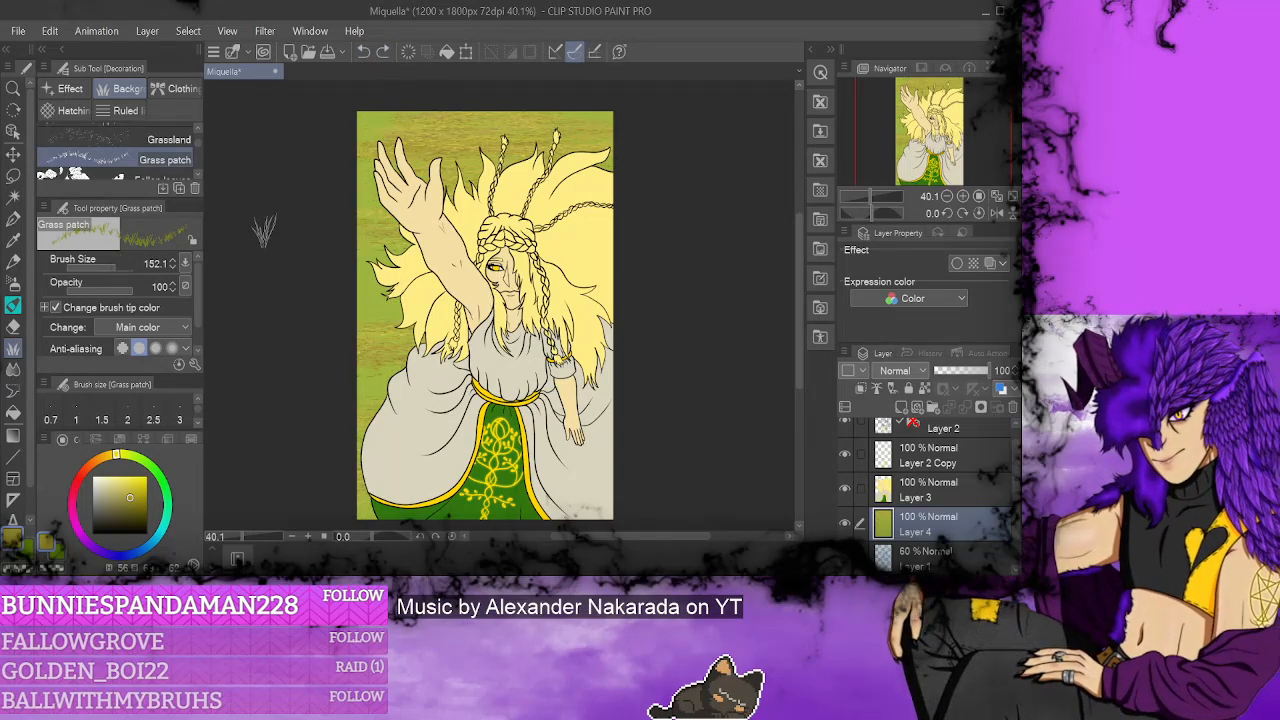
pyautogui.click(112, 270)
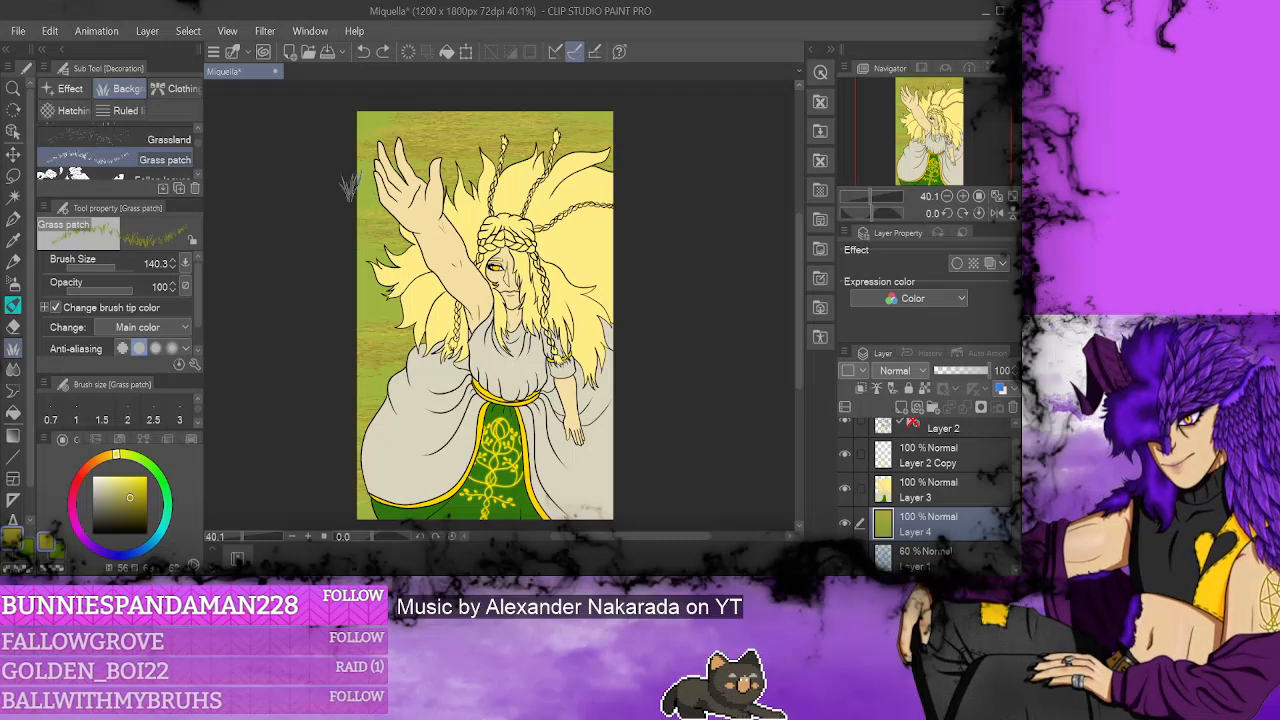
pyautogui.moveTo(362, 205)
pyautogui.mouseDown()
pyautogui.moveTo(355, 165)
pyautogui.moveTo(374, 176)
pyautogui.moveTo(359, 160)
pyautogui.moveTo(379, 186)
pyautogui.moveTo(417, 163)
pyautogui.moveTo(375, 122)
pyautogui.moveTo(386, 120)
pyautogui.moveTo(362, 118)
pyautogui.moveTo(559, 112)
pyautogui.moveTo(597, 125)
pyautogui.moveTo(556, 112)
pyautogui.mouseUp()
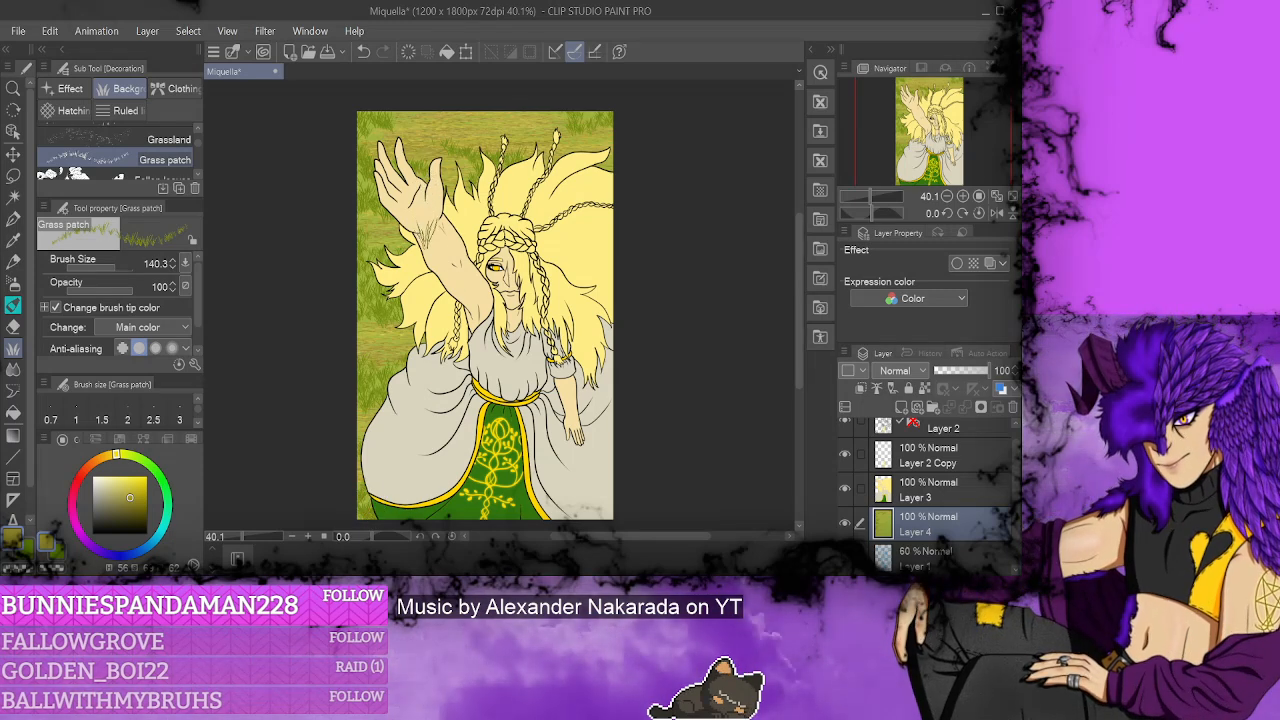
# - Create a new top layer and paint Grass patch tufts over the dress's outer edge beside the background, near the hem and below the hair
pyautogui.scroll(1, 912, 445)
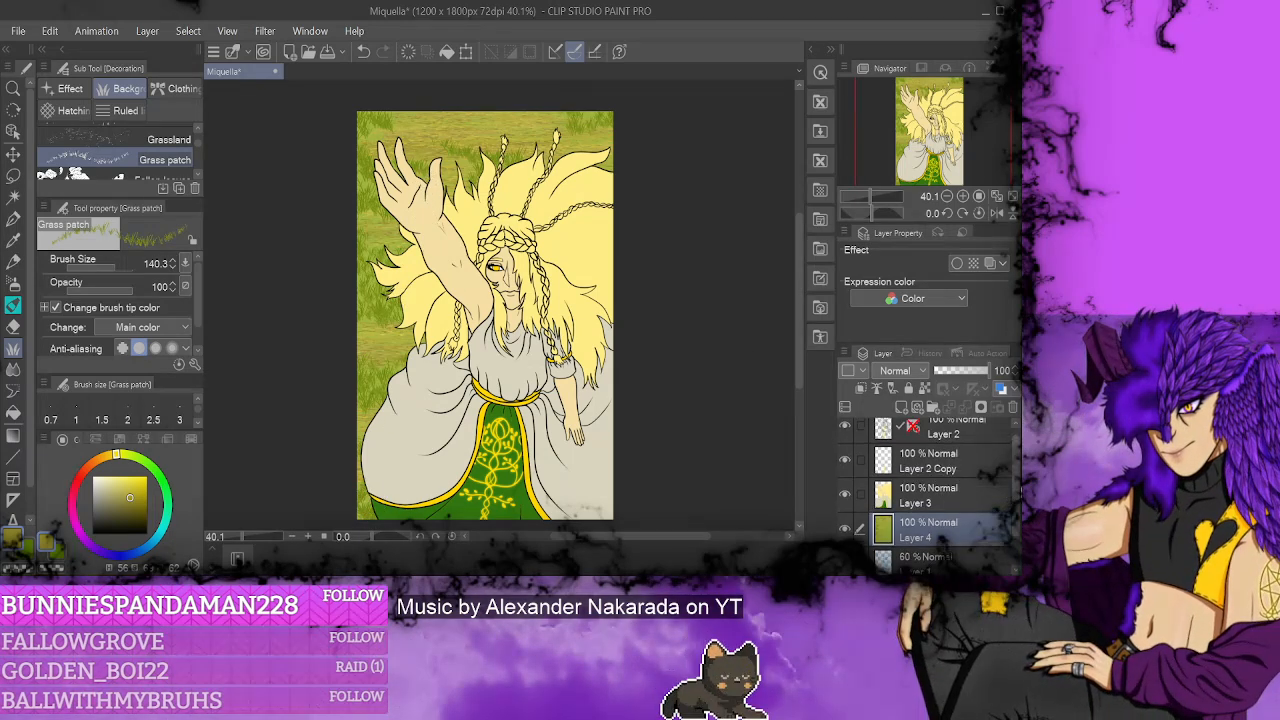
pyautogui.scroll(1, 1003, 447)
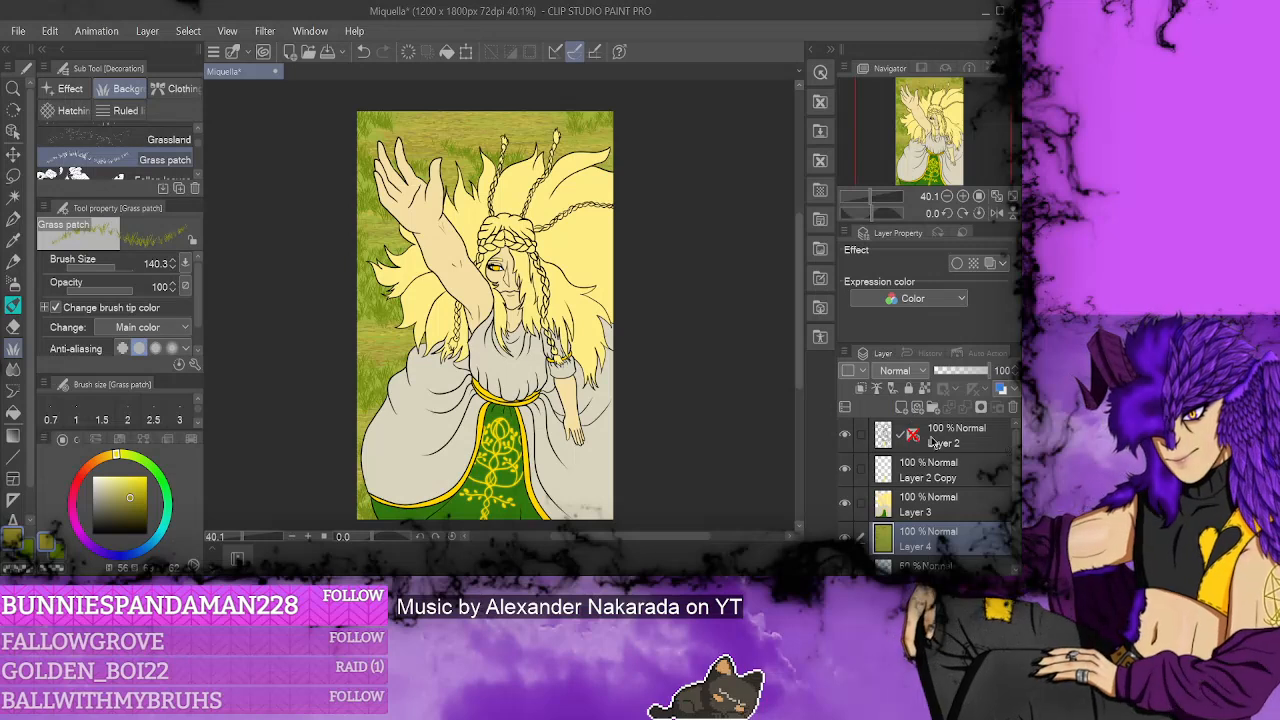
pyautogui.click(901, 407)
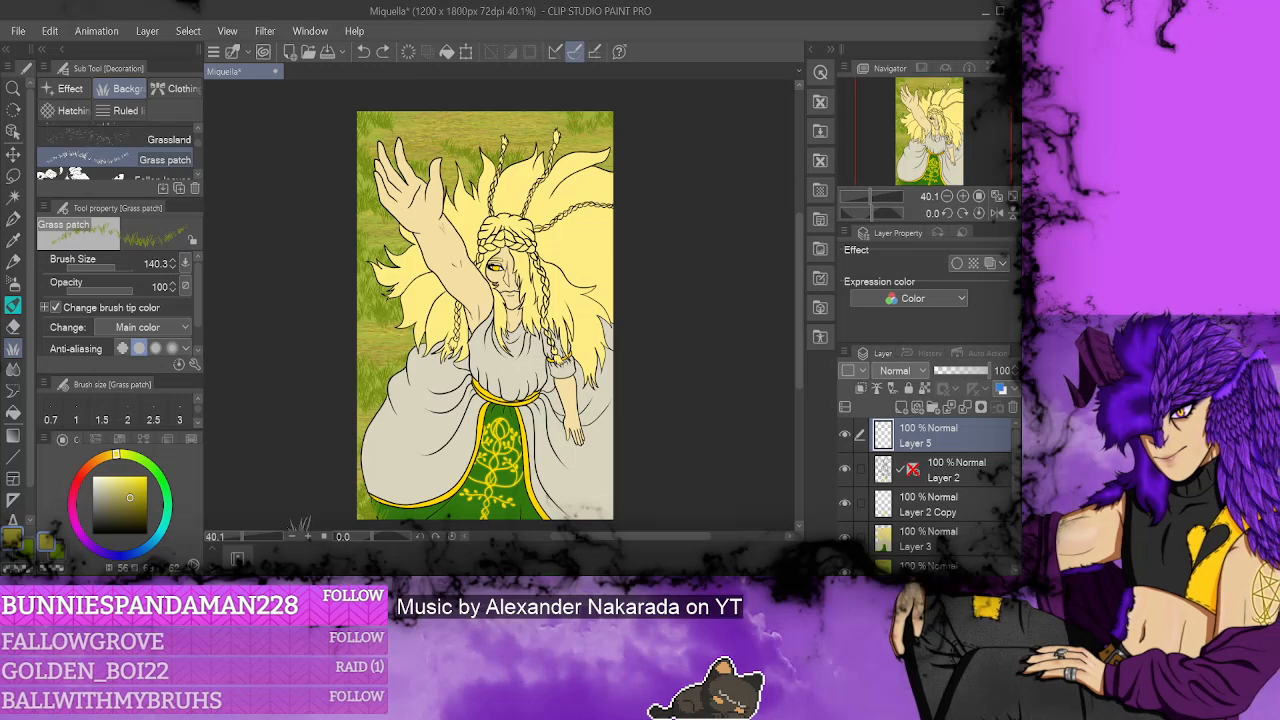
pyautogui.moveTo(355, 545); pyautogui.dragTo(367, 545)
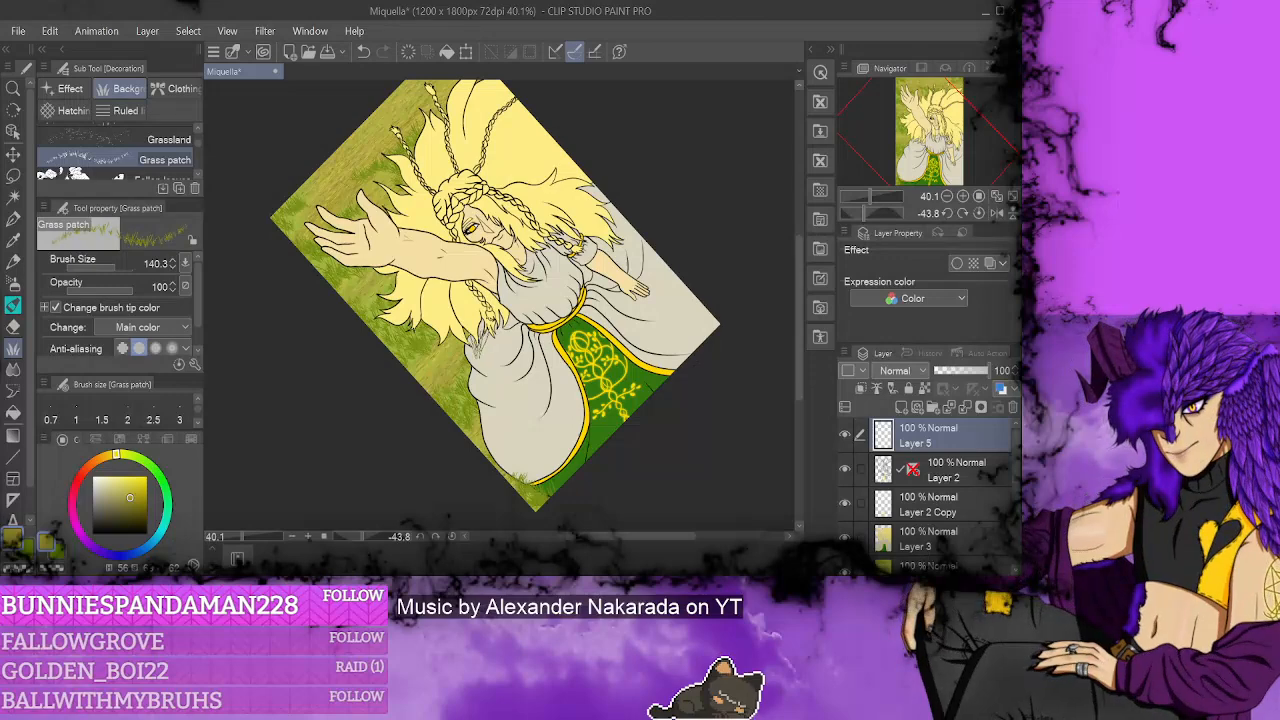
pyautogui.click(364, 541)
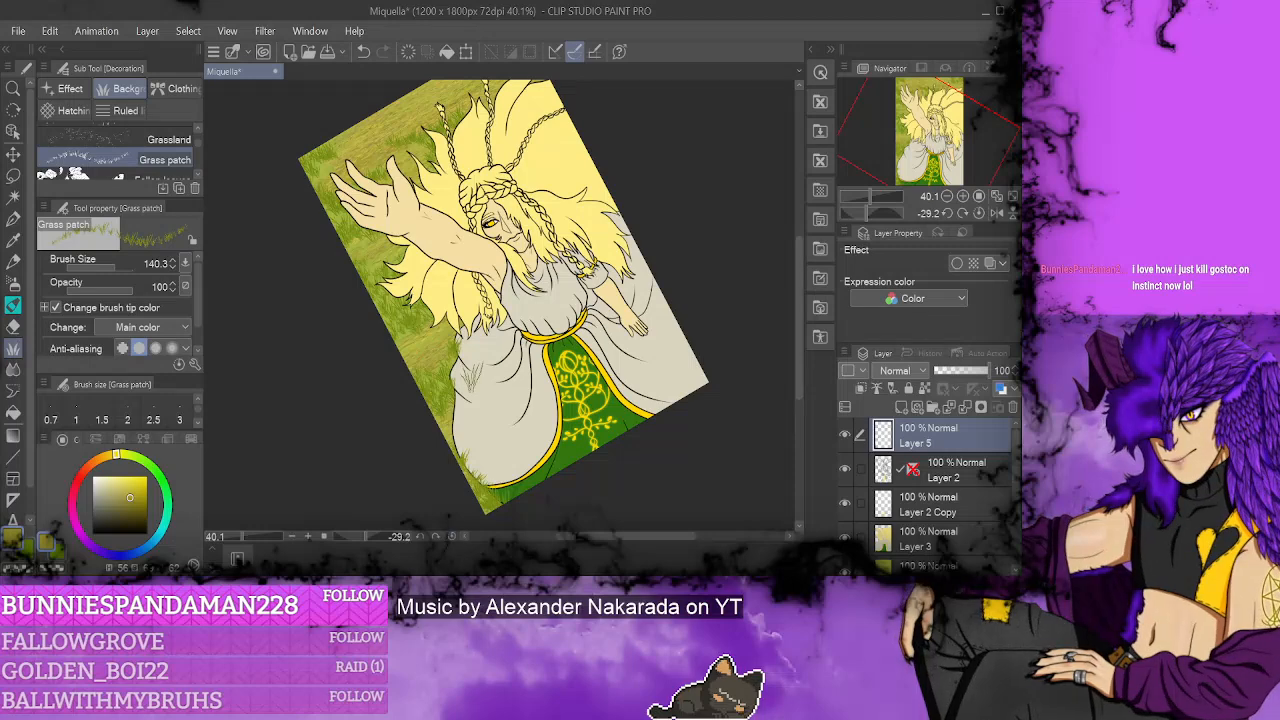
pyautogui.click(451, 536)
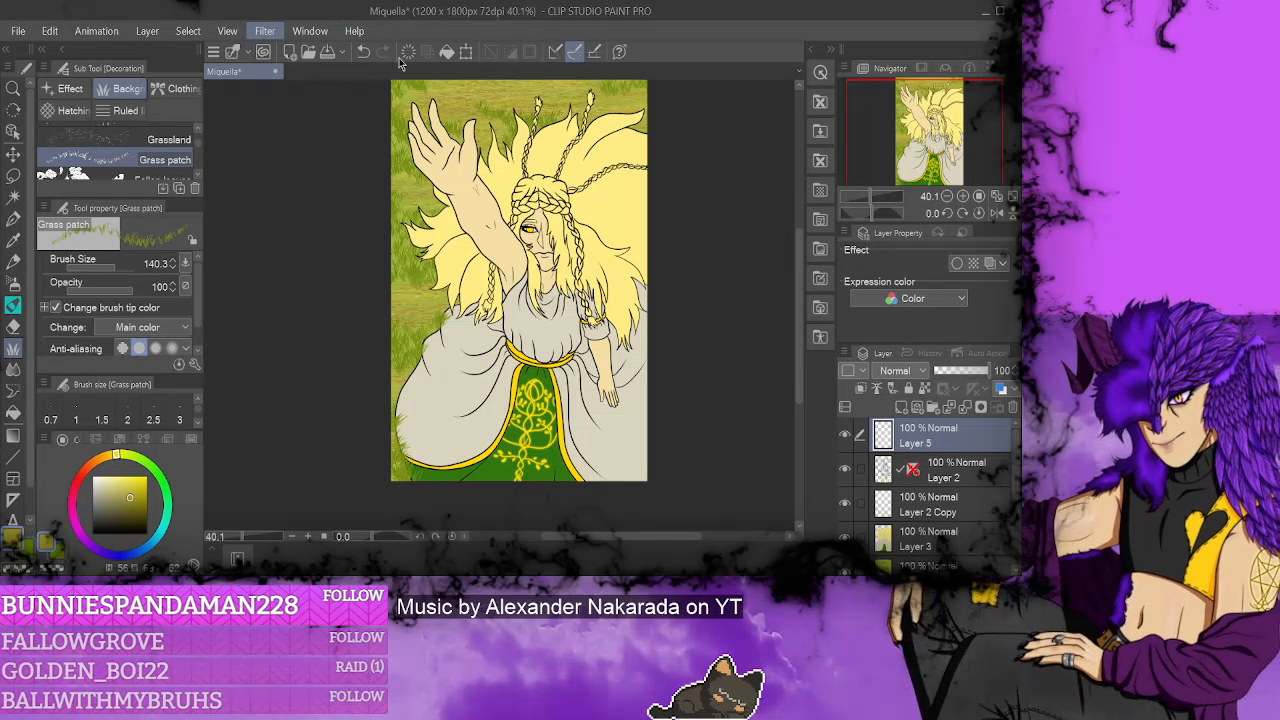
# - Apply a blur filter to the foreground grass on Layer 5 and to the background grass on Layer 4
pyautogui.click(424, 88)
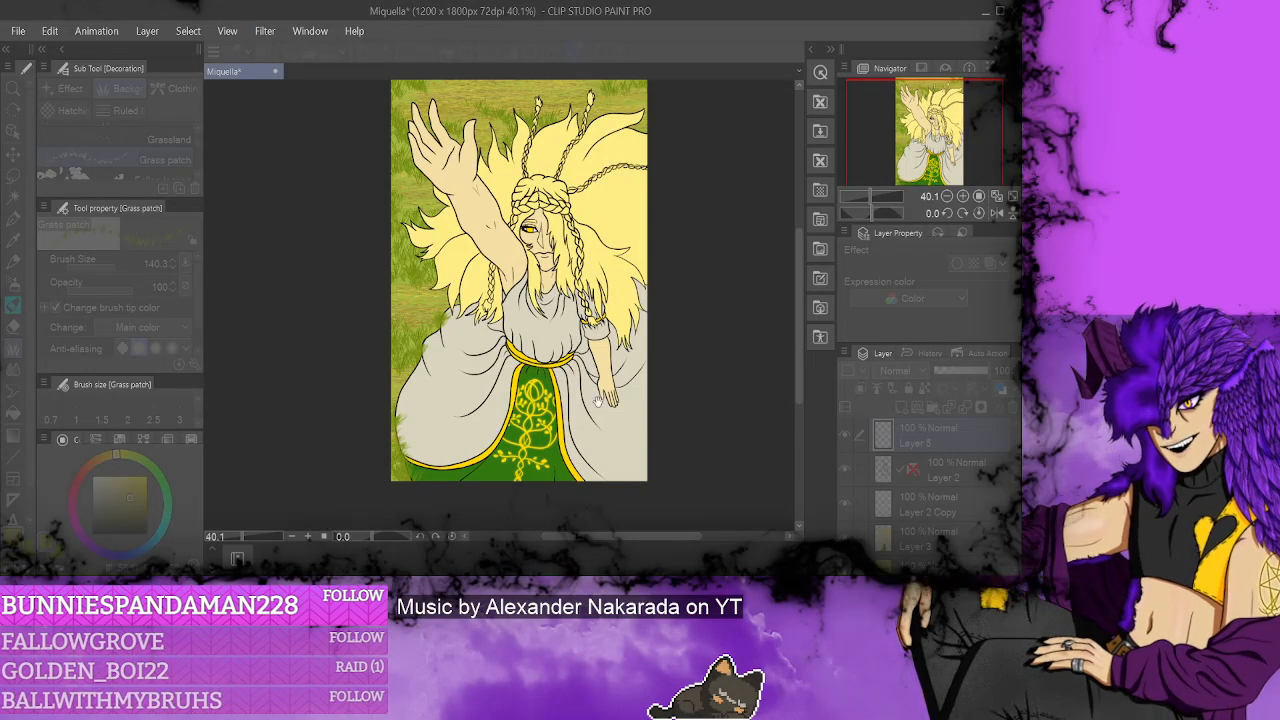
pyautogui.click(745, 497)
pyautogui.click(944, 568)
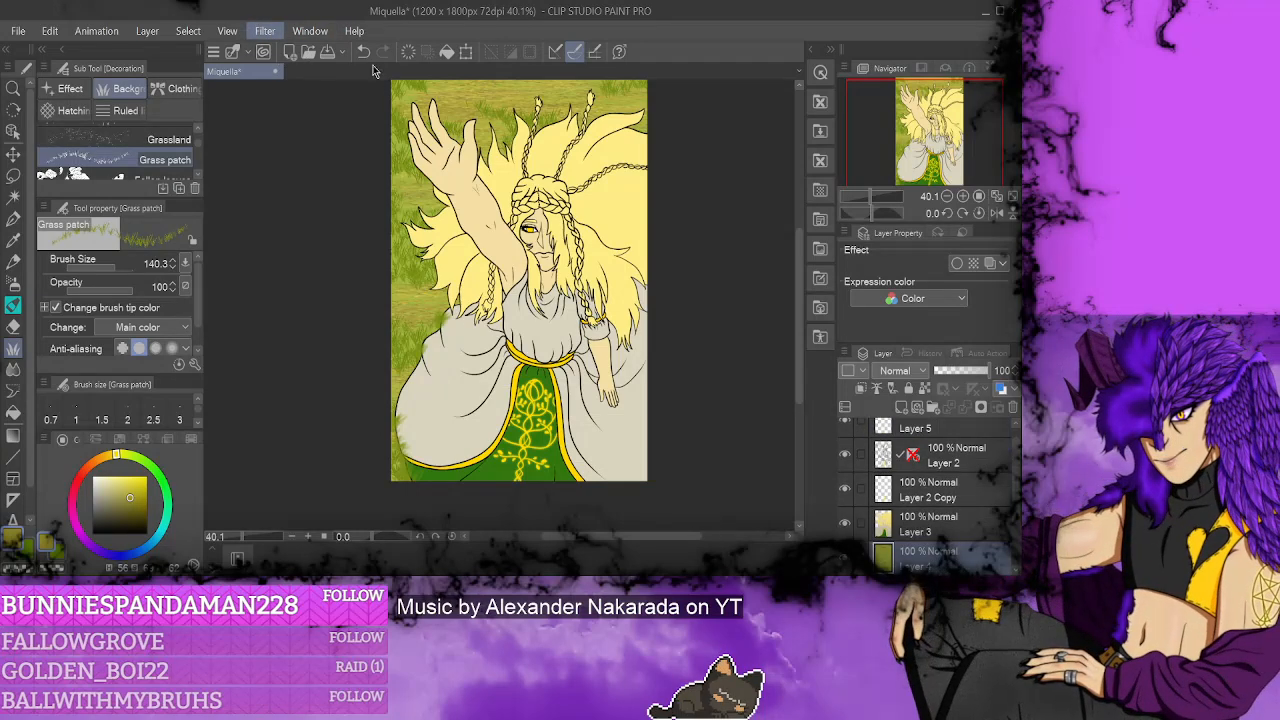
pyautogui.click(487, 103)
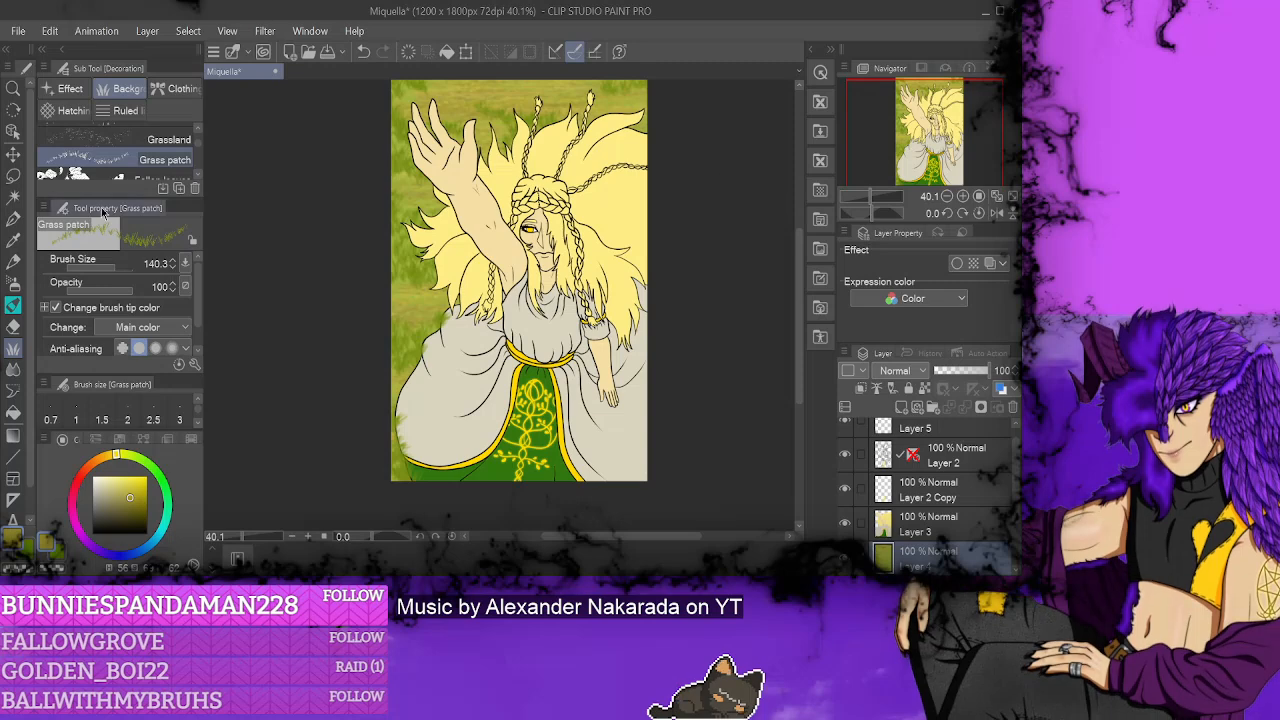
# - Switch to the Turnip pen, set the sub drawing colour to bright blue, and make the olive main colour active again
pyautogui.click(12, 218)
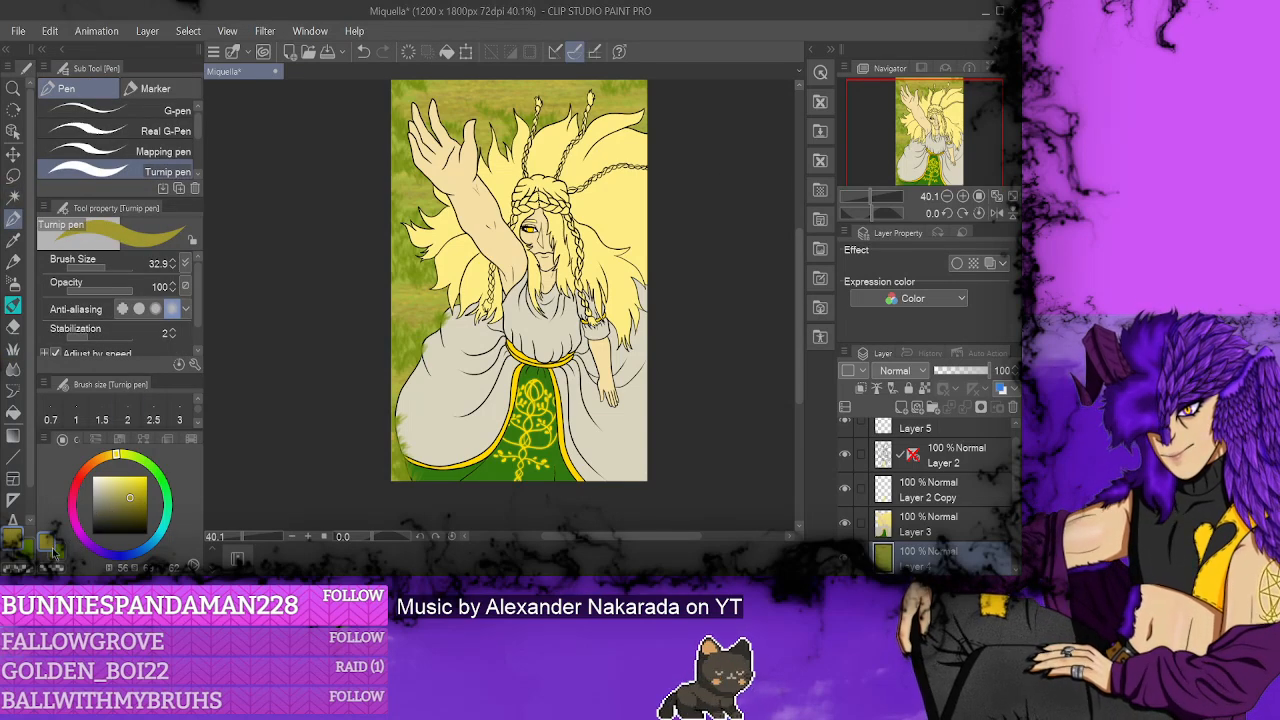
pyautogui.moveTo(165, 490); pyautogui.dragTo(148, 545)
pyautogui.click(144, 503)
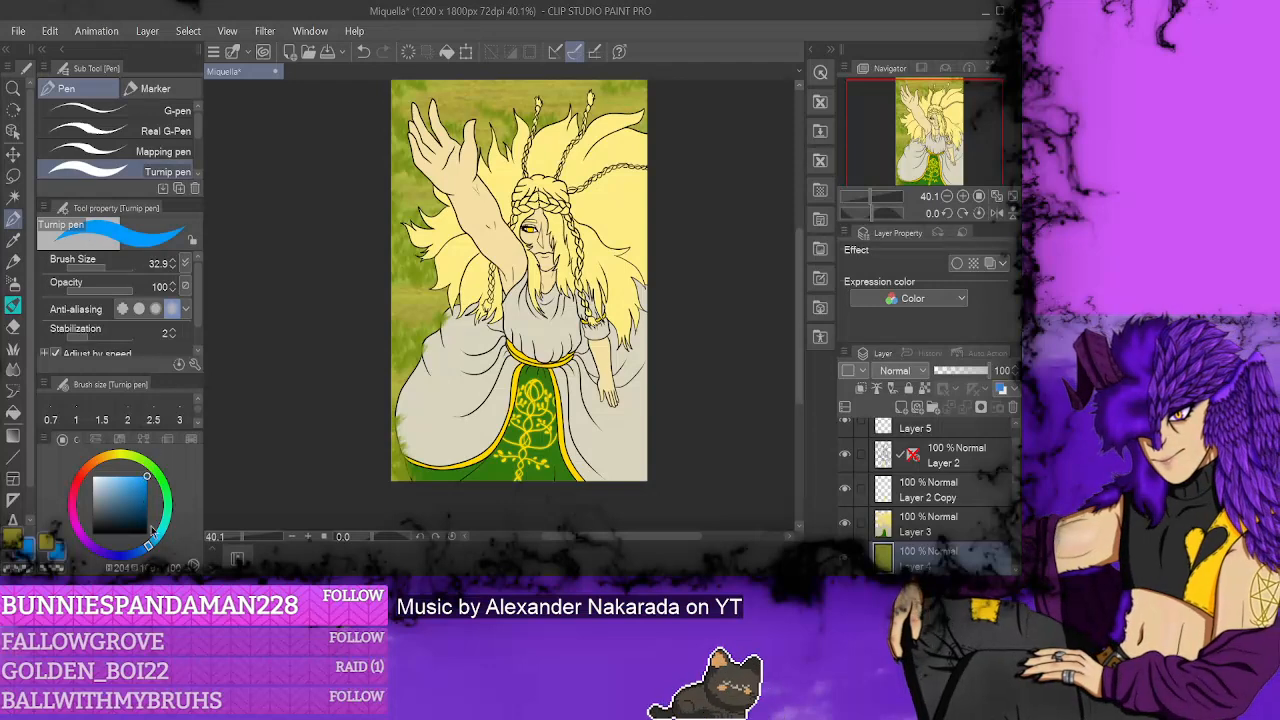
pyautogui.click(46, 546)
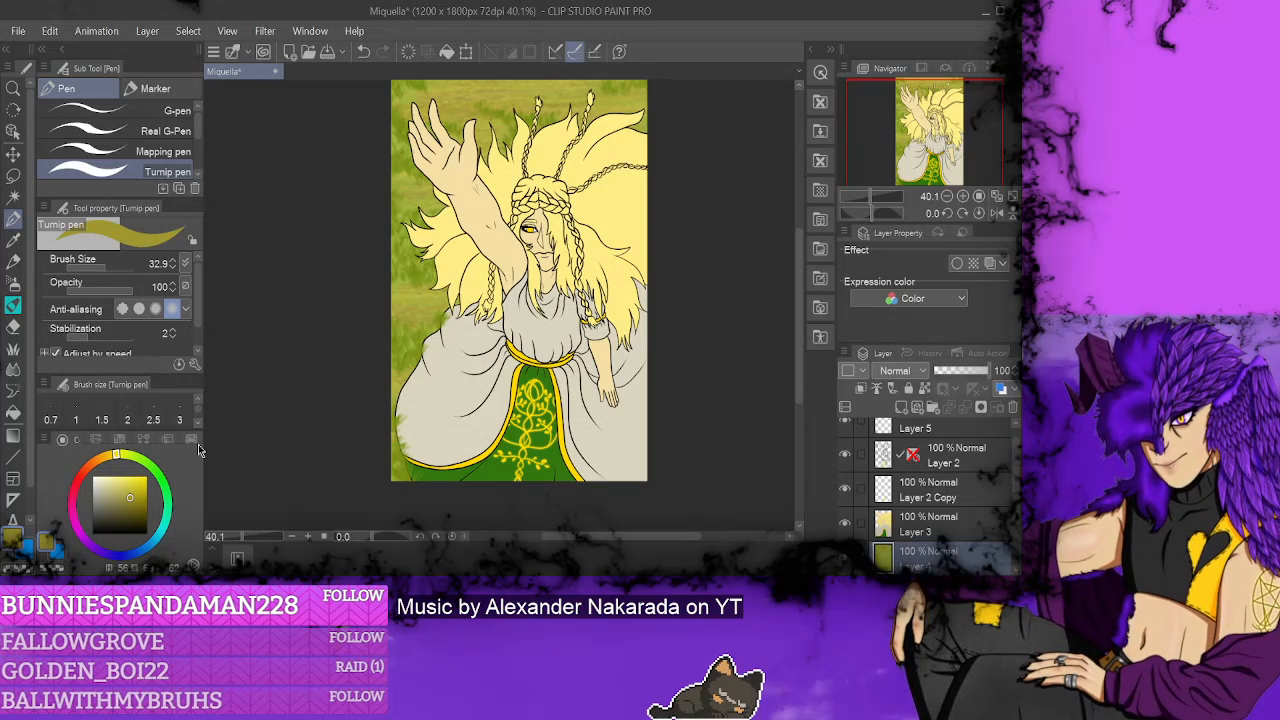
# - Soften the dress outlines beside the grass on Layer 2 with the Blur tool at brush sizes 101.7 and 25.9
pyautogui.scroll(3, 520, 290)
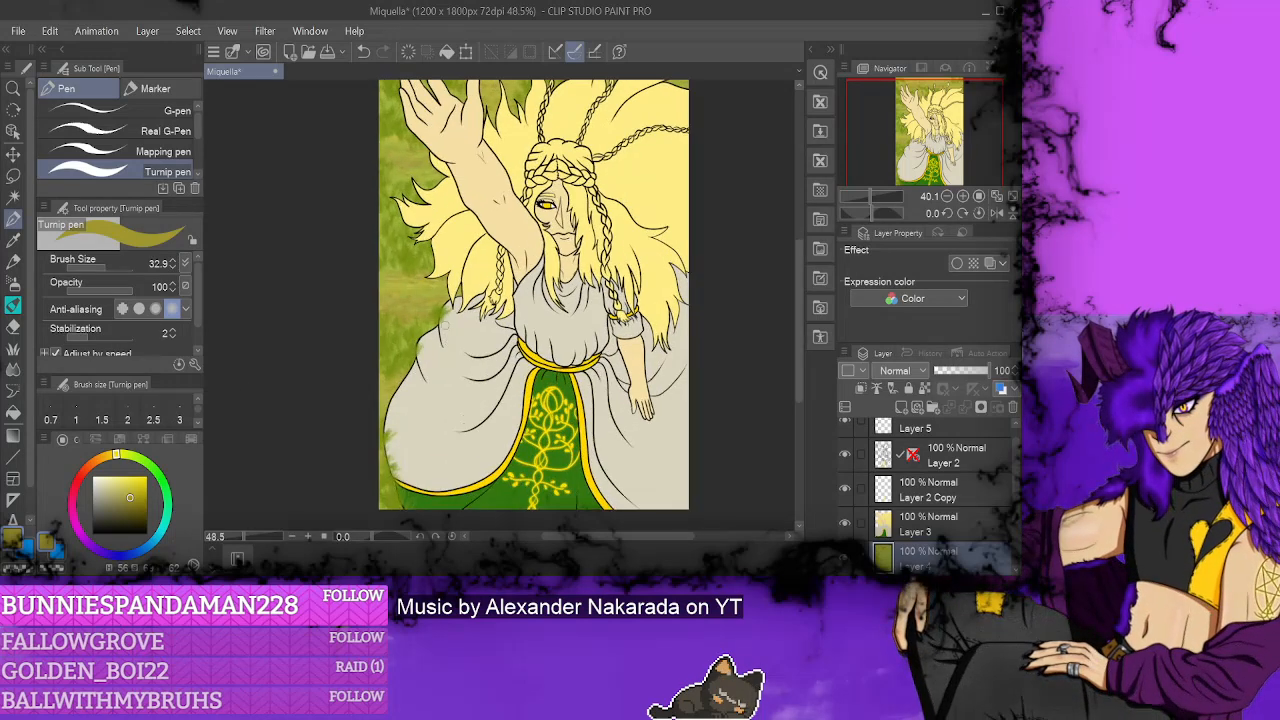
pyautogui.scroll(-3, 520, 290)
pyautogui.scroll(1, 468, 208)
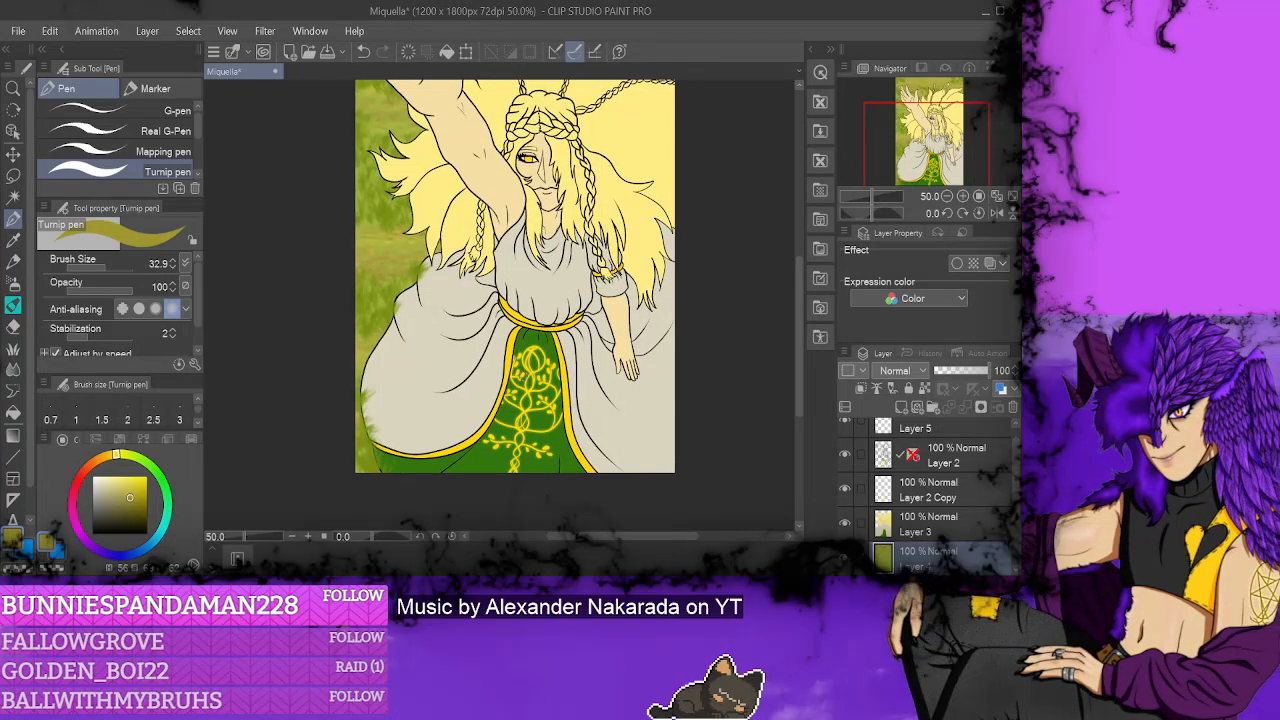
pyautogui.scroll(1, 946, 477)
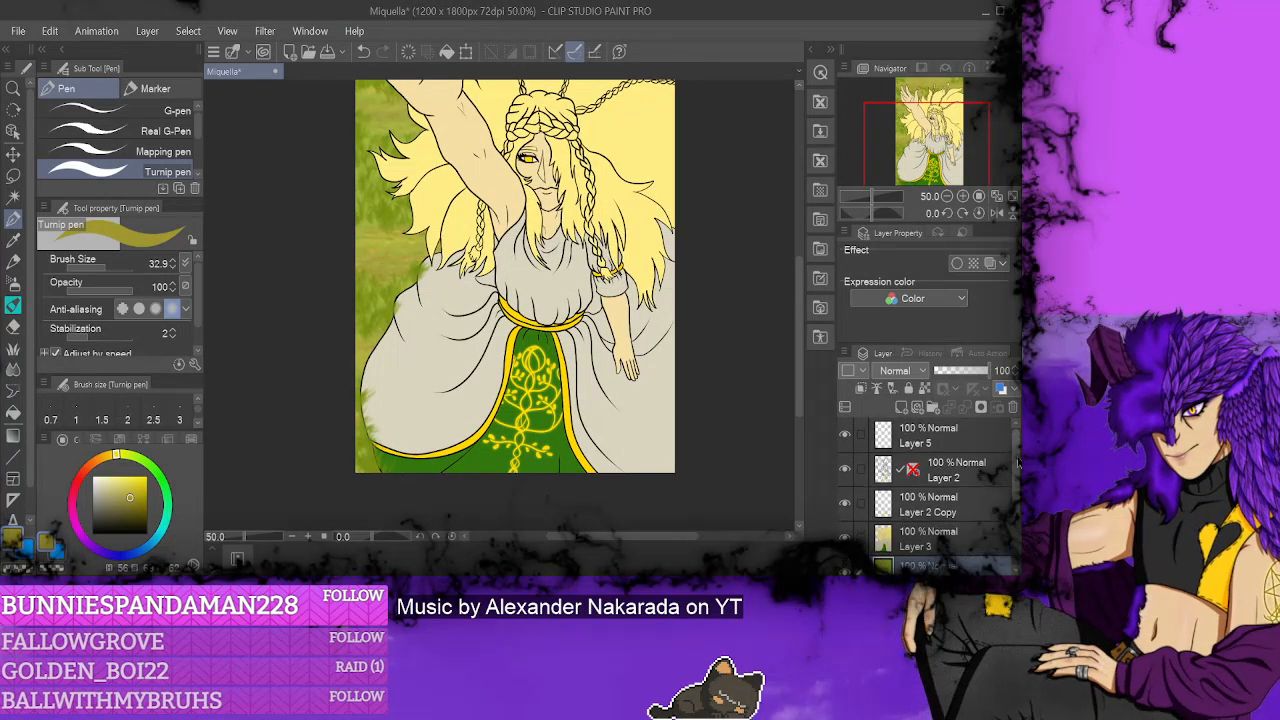
pyautogui.click(960, 478)
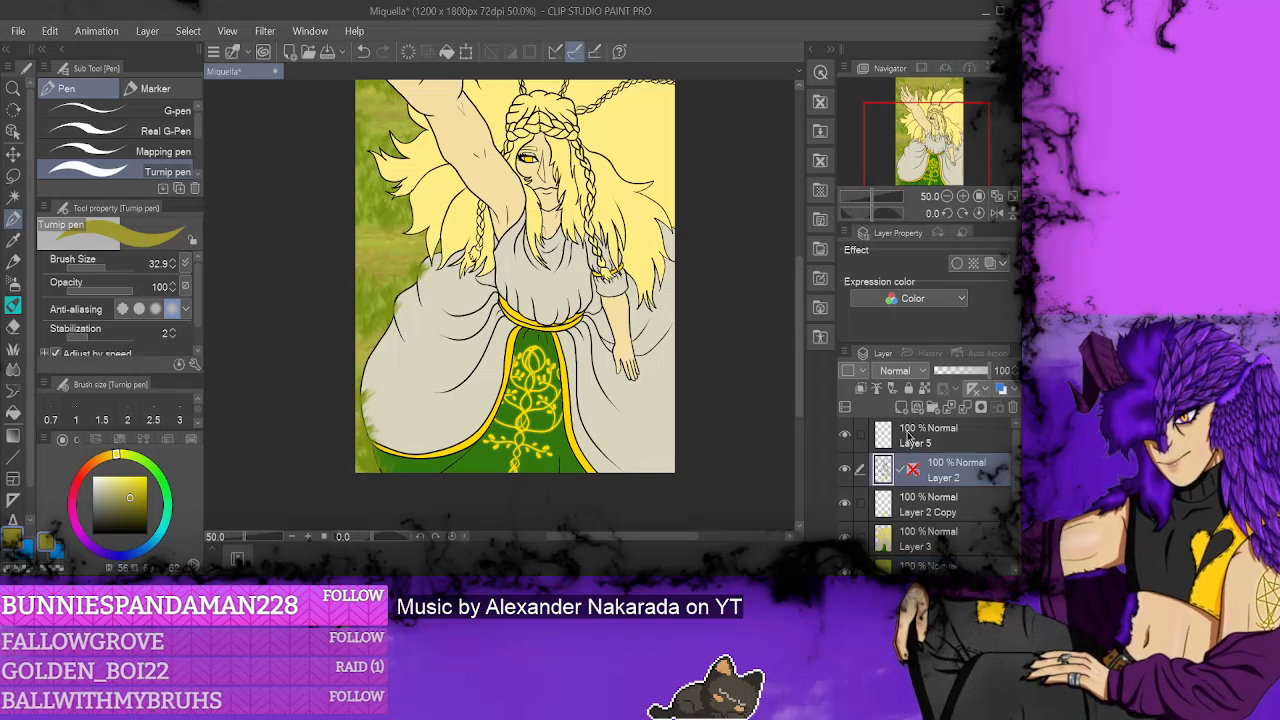
pyautogui.click(13, 368)
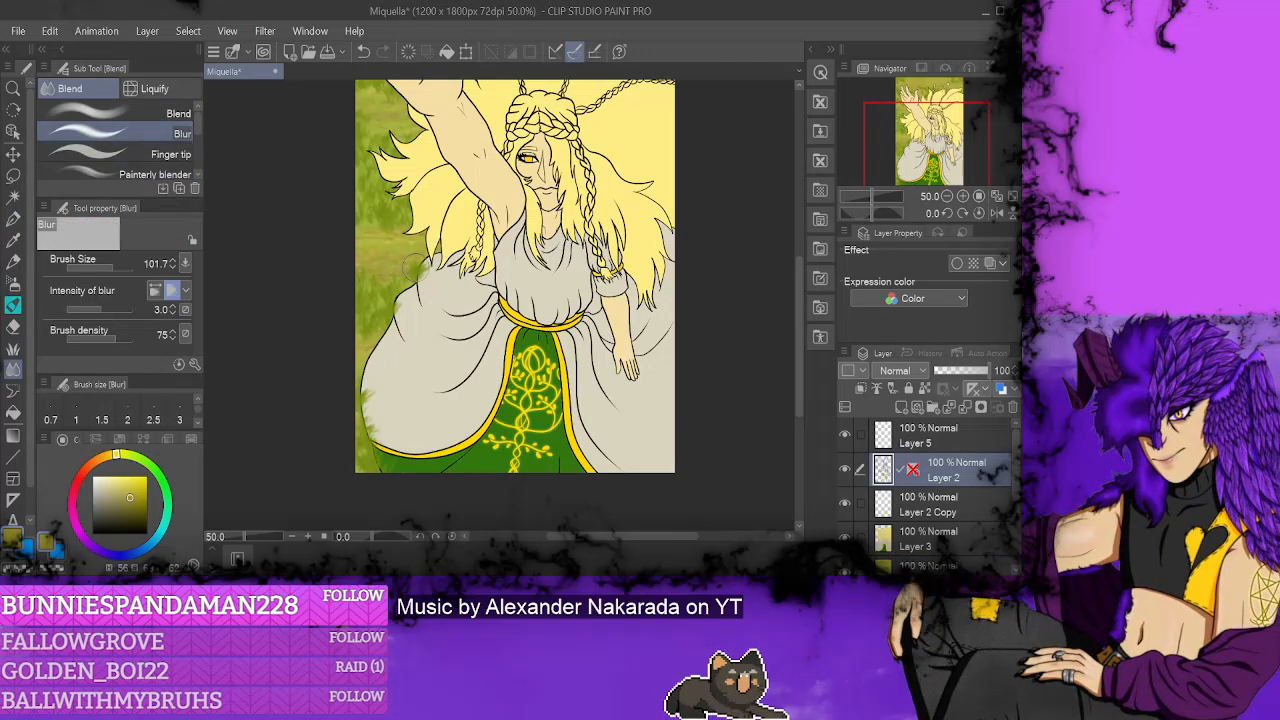
pyautogui.moveTo(425, 295)
pyautogui.mouseDown()
pyautogui.moveTo(397, 283)
pyautogui.moveTo(404, 352)
pyautogui.moveTo(383, 318)
pyautogui.moveTo(384, 396)
pyautogui.moveTo(362, 383)
pyautogui.moveTo(389, 481)
pyautogui.moveTo(387, 444)
pyautogui.moveTo(405, 468)
pyautogui.moveTo(411, 434)
pyautogui.moveTo(415, 466)
pyautogui.moveTo(413, 354)
pyautogui.moveTo(427, 408)
pyautogui.moveTo(430, 322)
pyautogui.moveTo(445, 342)
pyautogui.moveTo(455, 326)
pyautogui.moveTo(452, 425)
pyautogui.moveTo(432, 478)
pyautogui.moveTo(436, 462)
pyautogui.moveTo(468, 484)
pyautogui.moveTo(529, 492)
pyautogui.moveTo(561, 486)
pyautogui.moveTo(499, 467)
pyautogui.moveTo(607, 479)
pyautogui.moveTo(571, 481)
pyautogui.moveTo(633, 466)
pyautogui.moveTo(651, 440)
pyautogui.moveTo(571, 479)
pyautogui.moveTo(461, 428)
pyautogui.moveTo(430, 266)
pyautogui.mouseUp()
pyautogui.scroll(4, 426, 262)
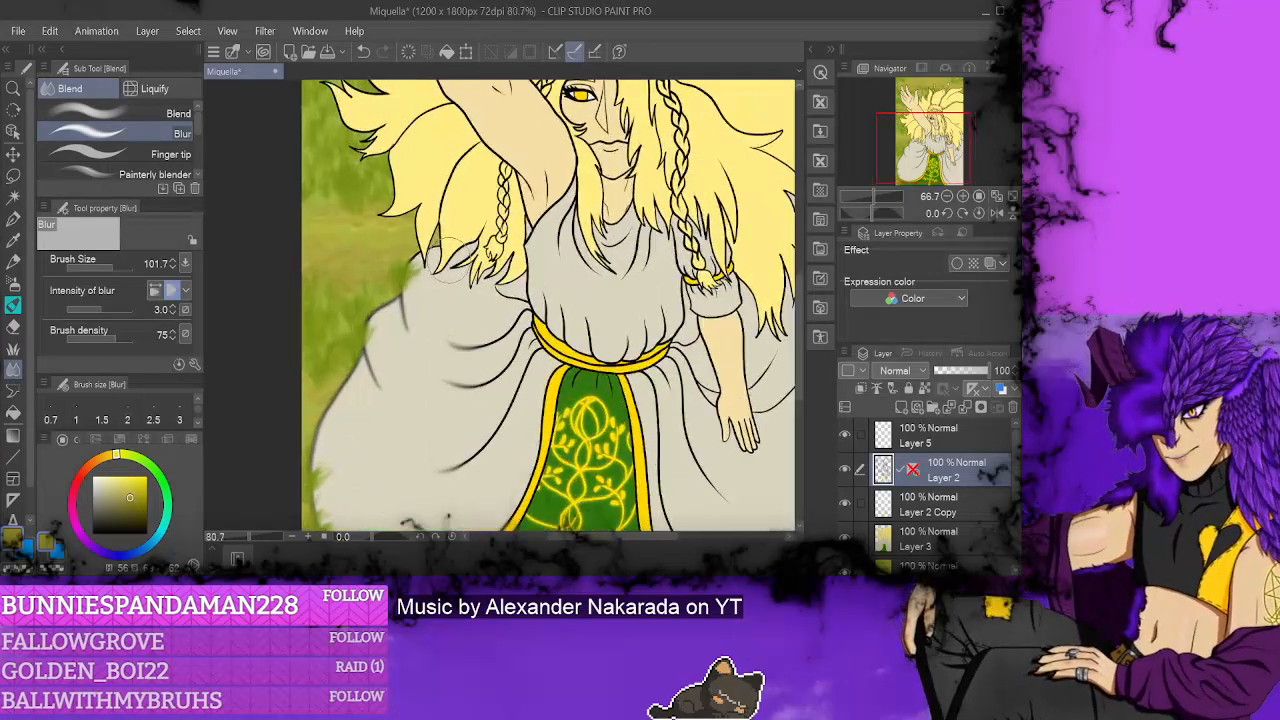
pyautogui.moveTo(454, 254); pyautogui.dragTo(411, 252)
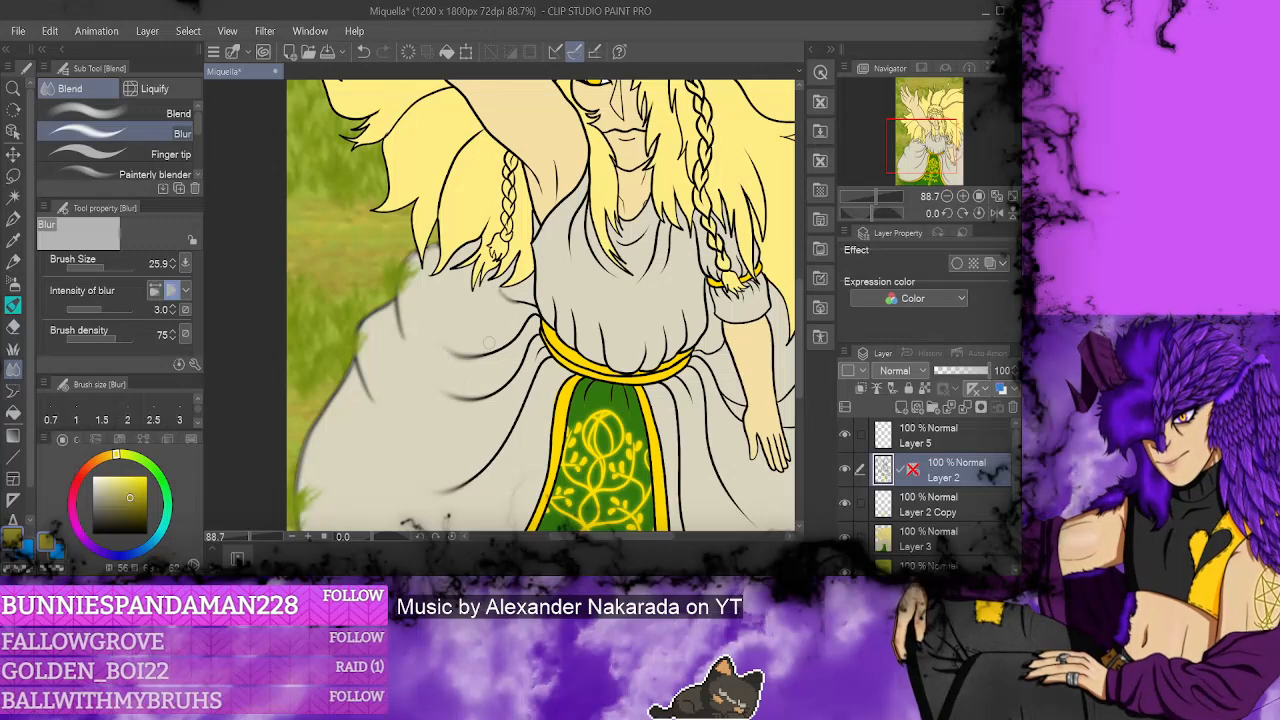
# - Blur the dress's flat-colour edges on Layer 3, and sample the skirt's dark green for the Turnip pen
pyautogui.scroll(-2, 980, 467)
pyautogui.click(948, 512)
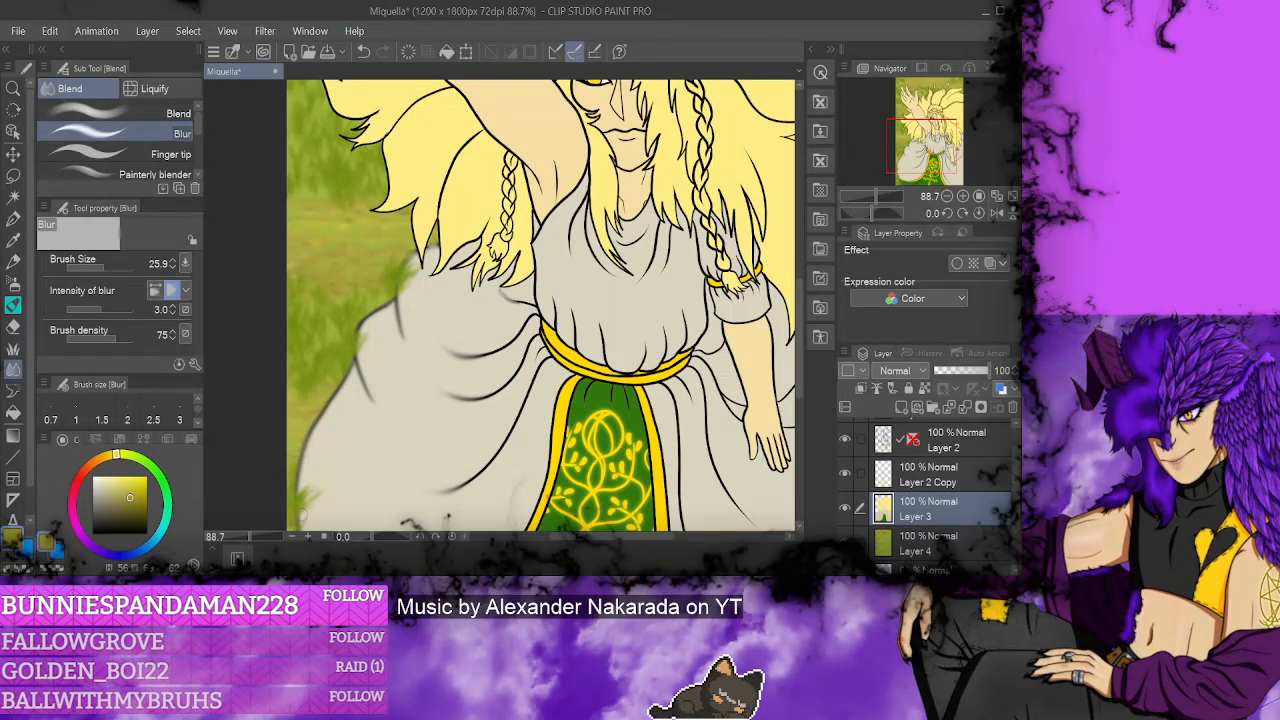
pyautogui.scroll(-3, 800, 370)
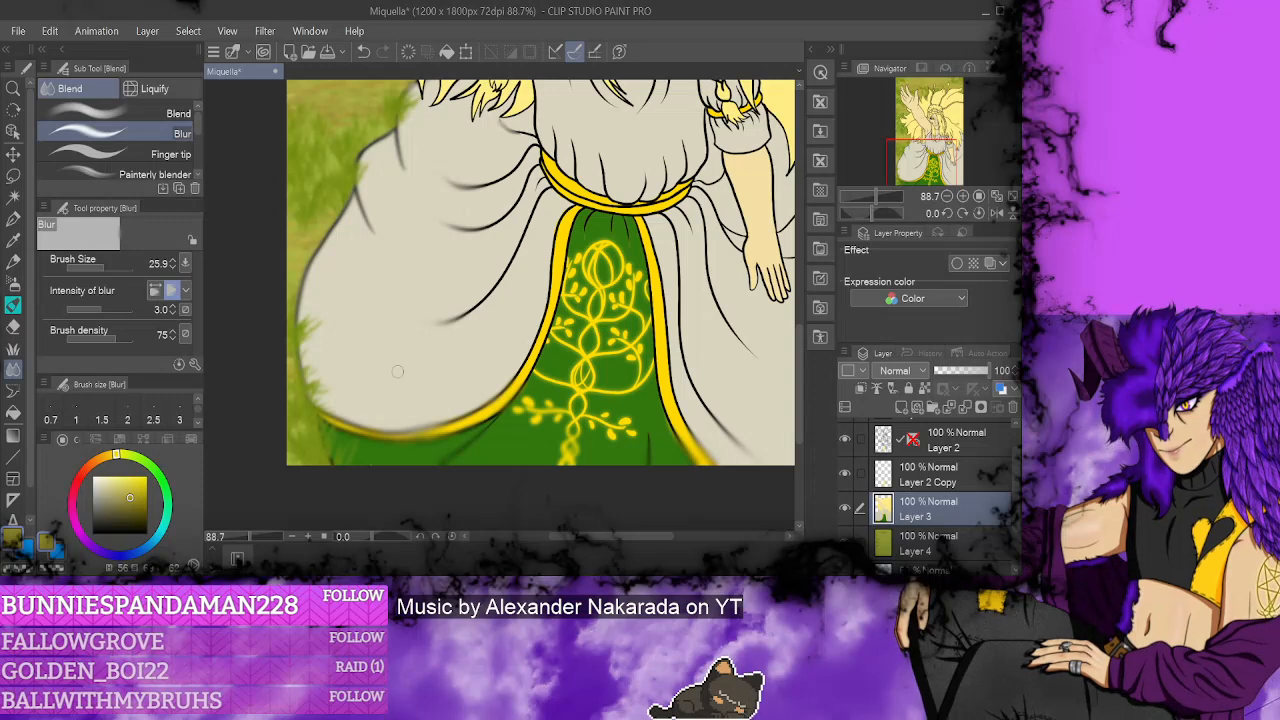
pyautogui.keyDown('alt'); pyautogui.click(631, 410); pyautogui.keyUp('alt')
pyautogui.press('p')
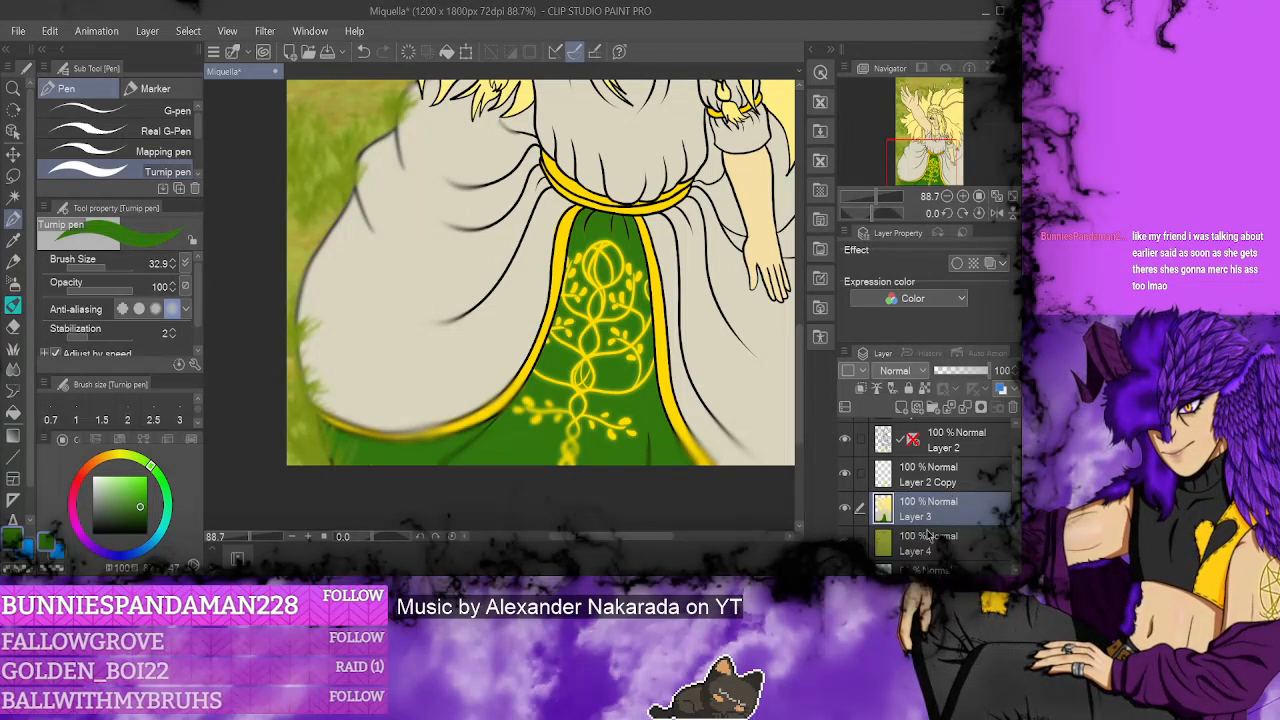
# - Soften the fold lines of the lower dress on Layer 2 with the Blur tool, enlarging its brush size to 57.9
pyautogui.click(951, 458)
pyautogui.click(13, 368)
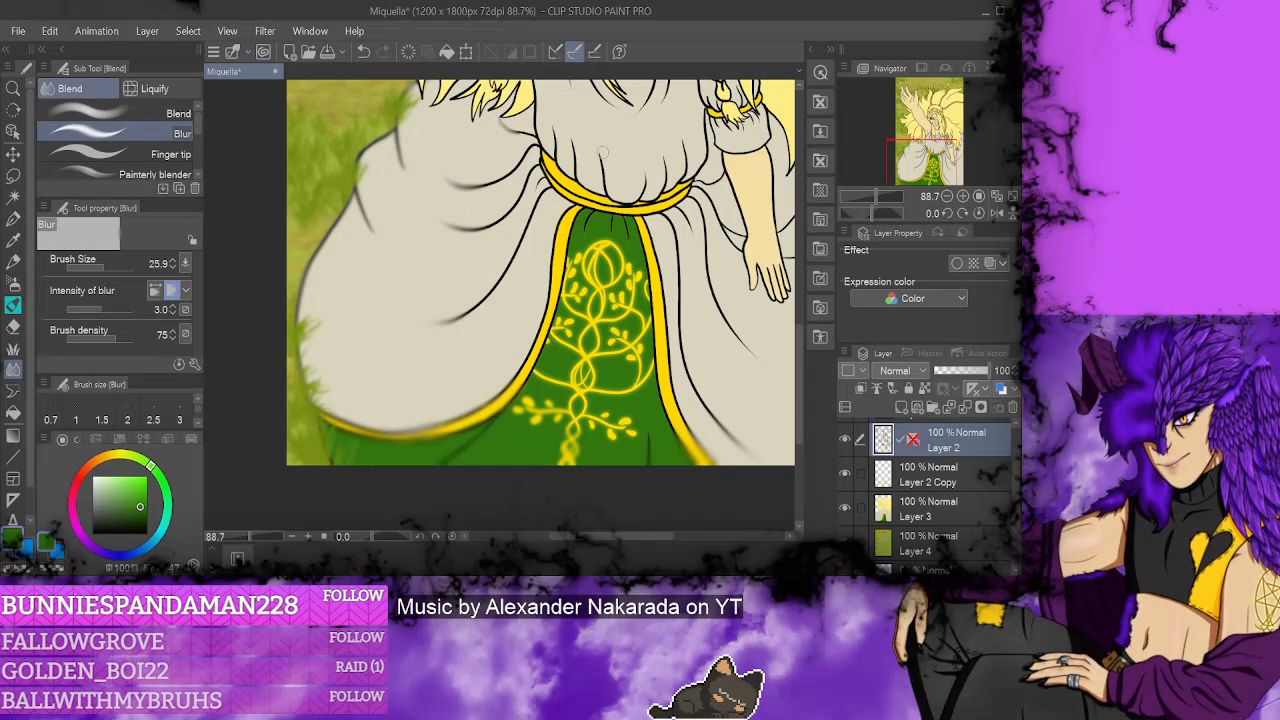
pyautogui.scroll(-6, 461, 284)
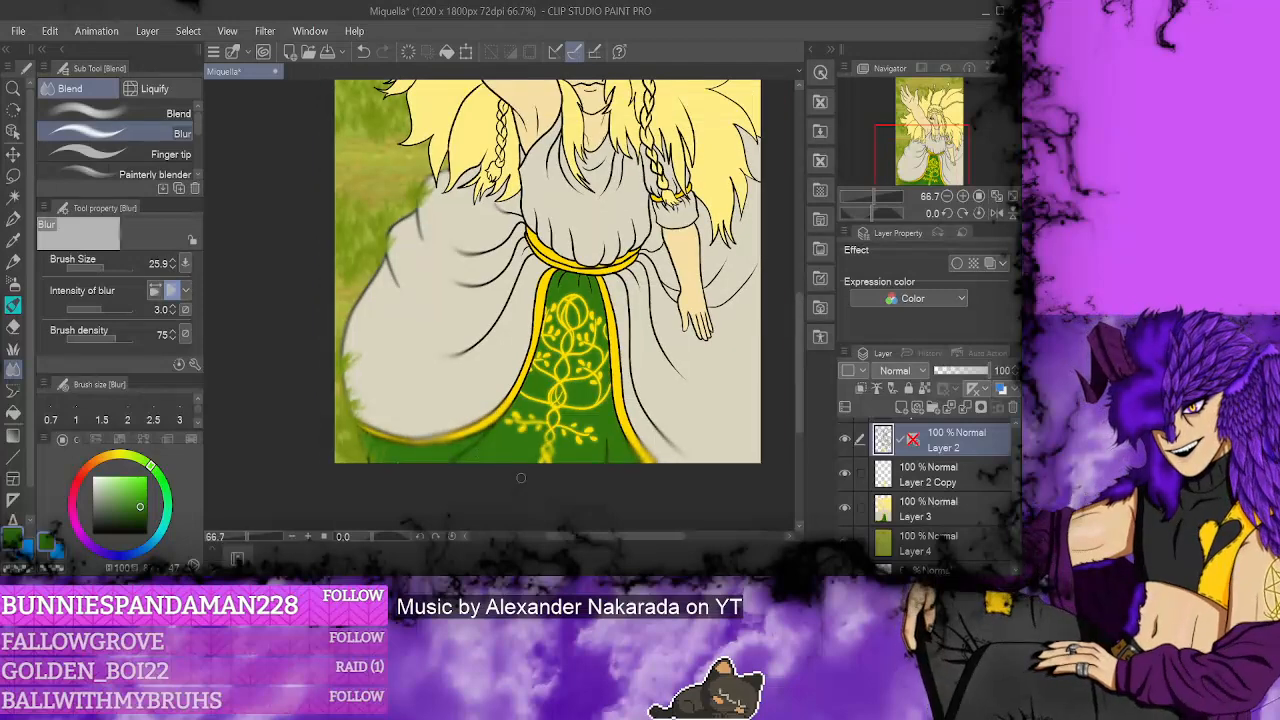
pyautogui.scroll(1, 521, 466)
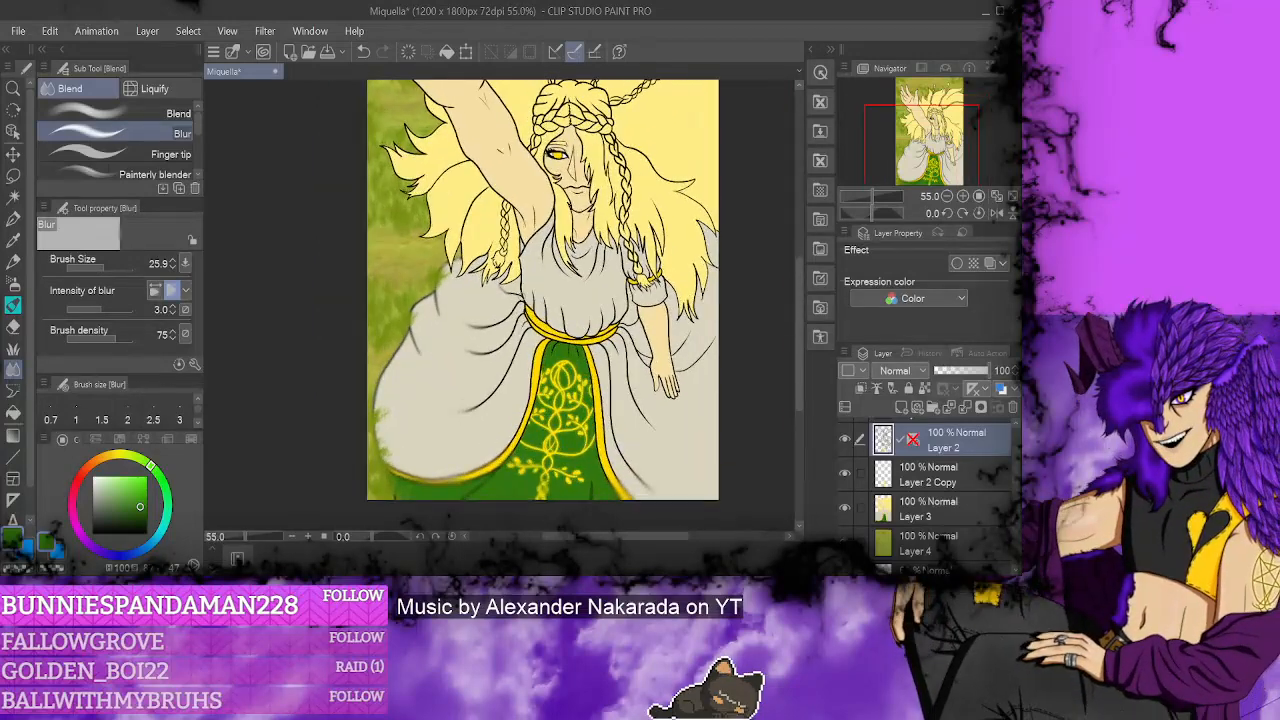
pyautogui.moveTo(470, 289); pyautogui.dragTo(500, 289)
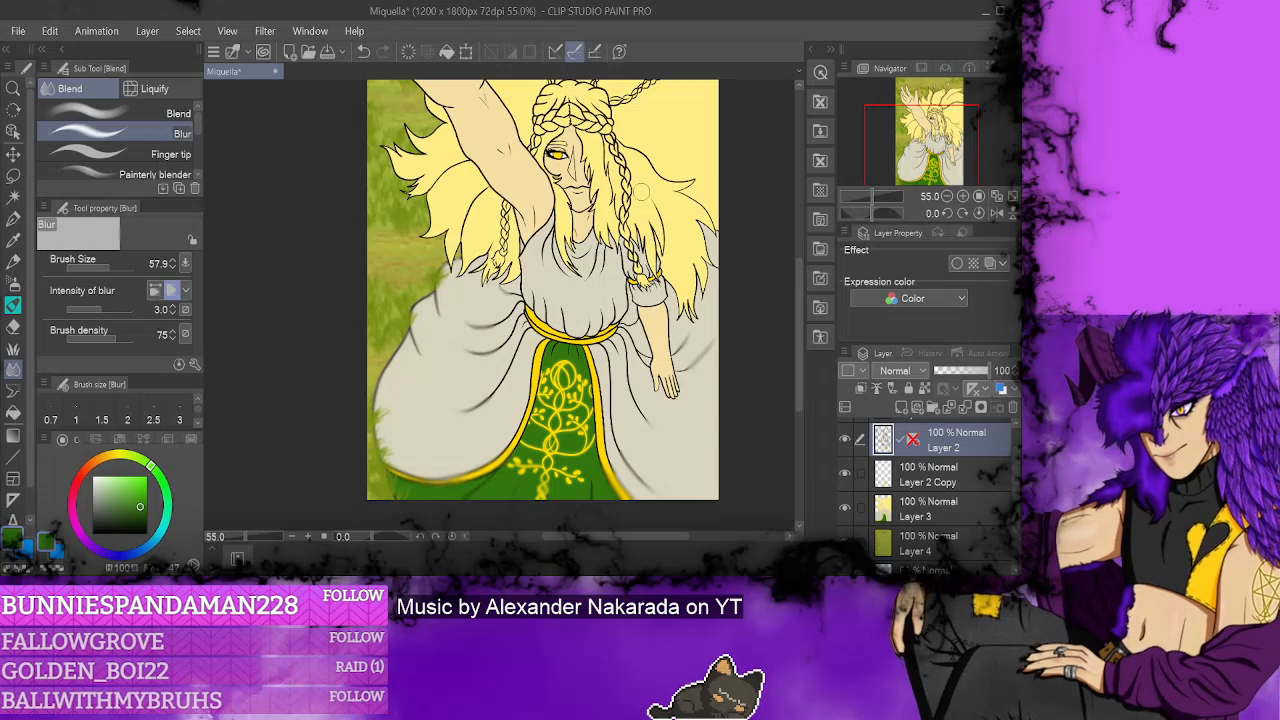
# - Blur the colour edges around the dress's lower trim on Layer 3 at brush size 57.9 and check the whole figure
pyautogui.click(938, 510)
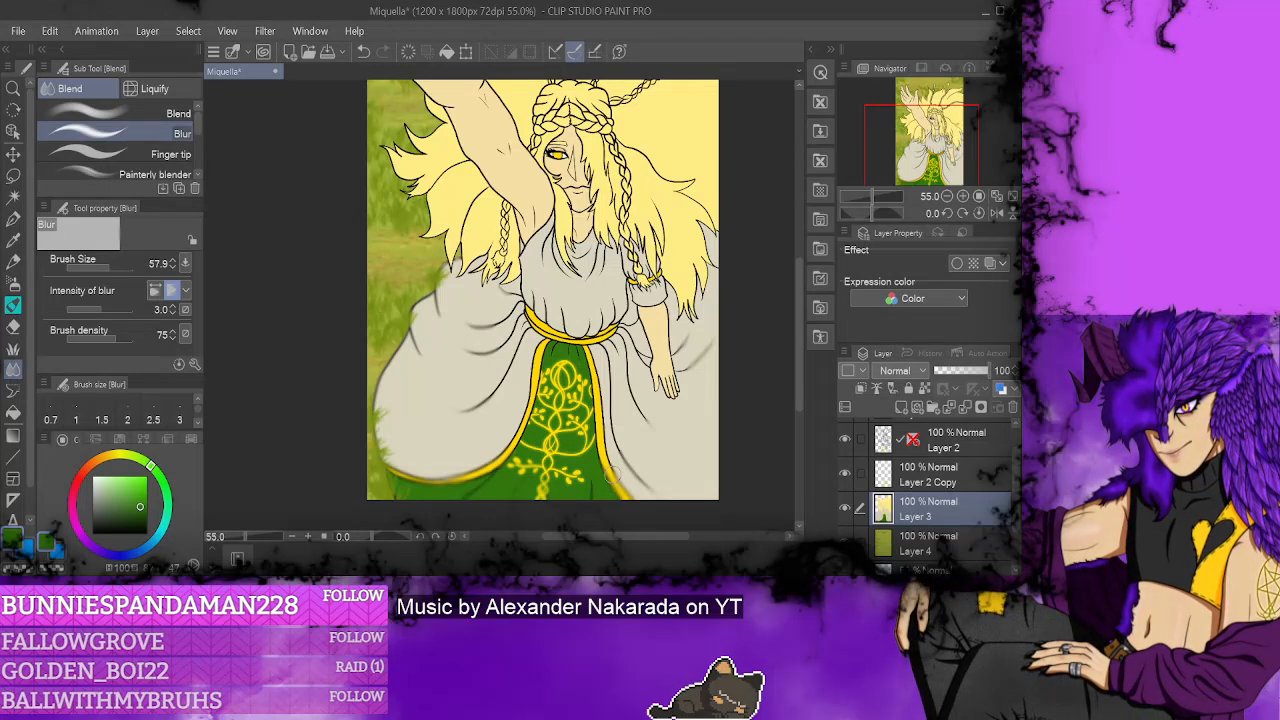
pyautogui.scroll(3, 805, 296)
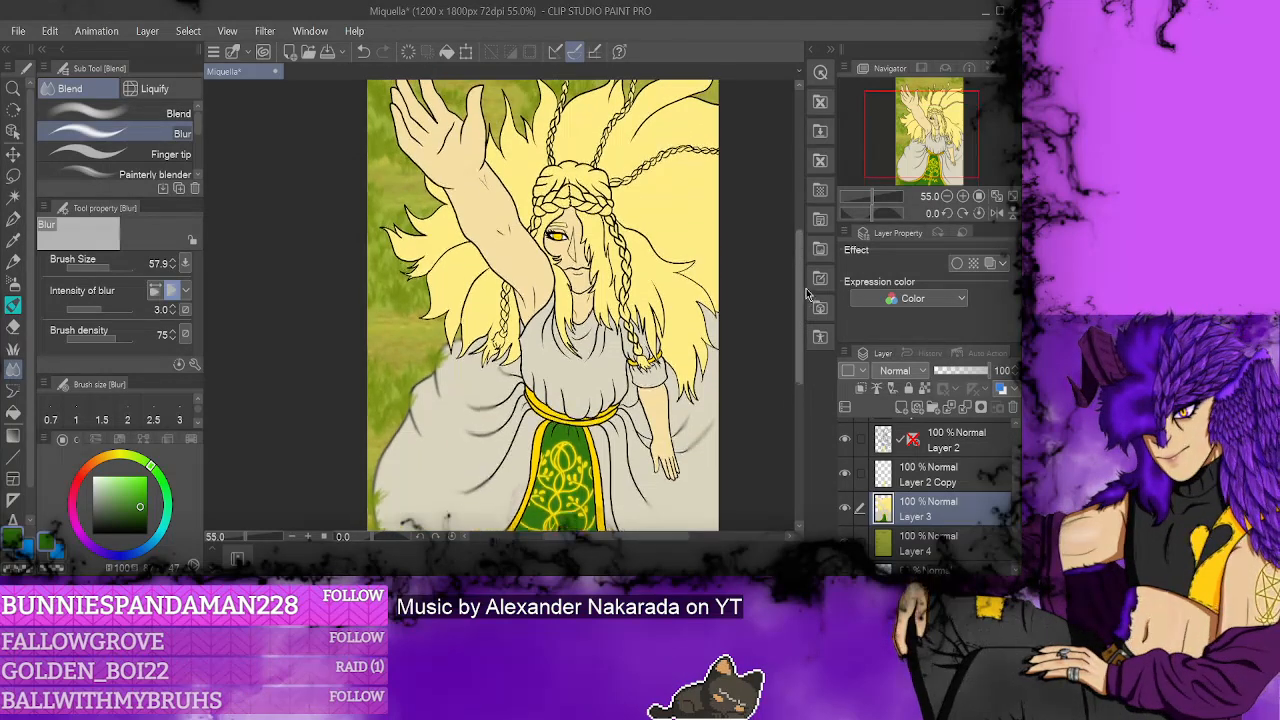
pyautogui.scroll(2, 806, 290)
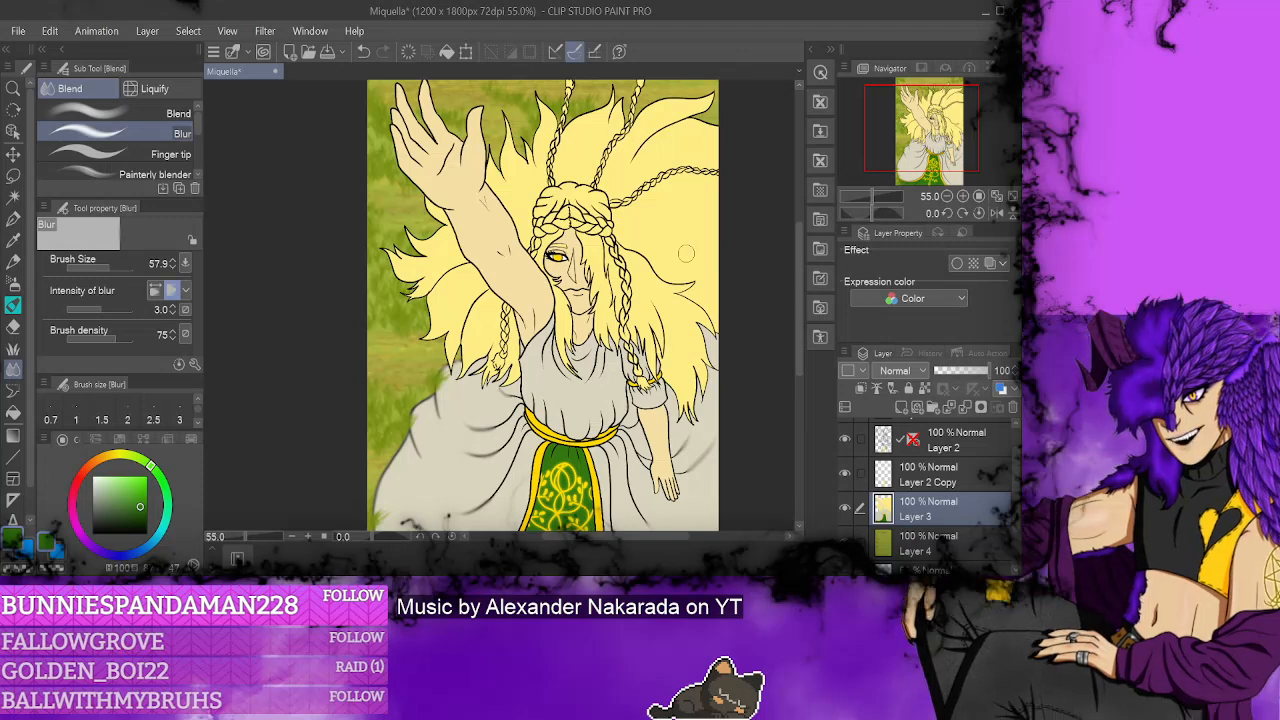
pyautogui.scroll(-3, 686, 254)
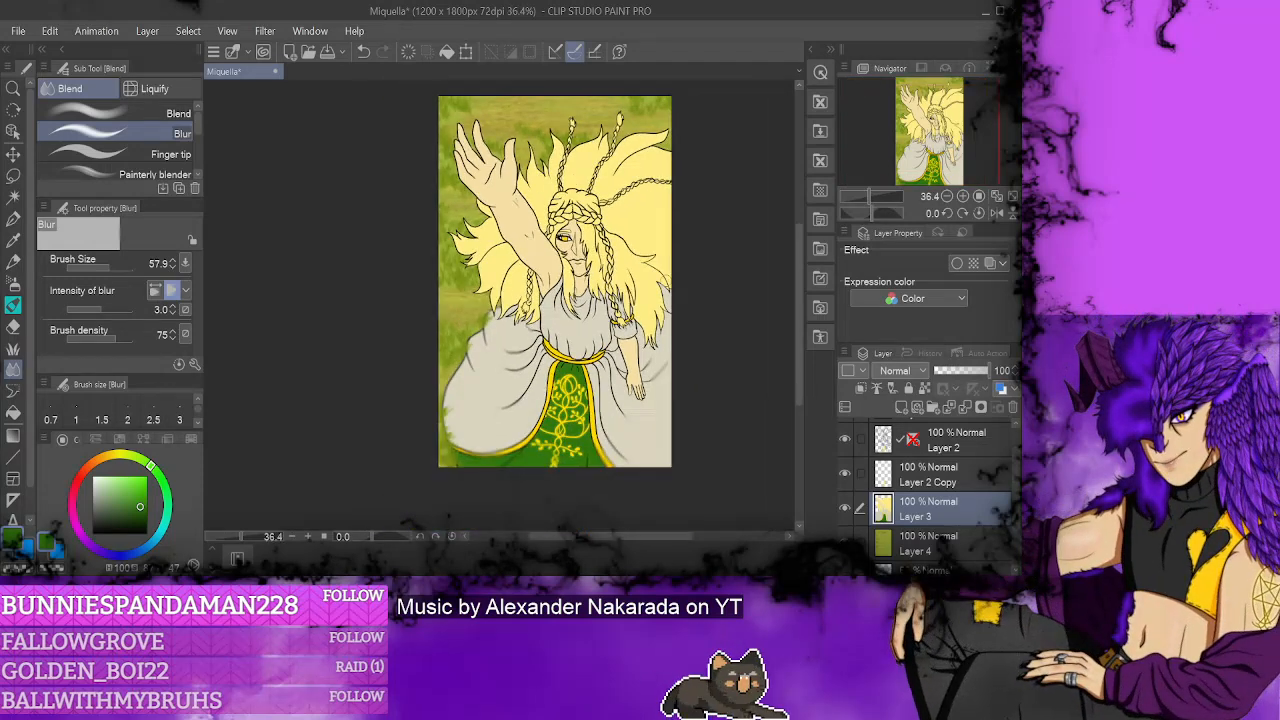
pyautogui.scroll(1, 664, 253)
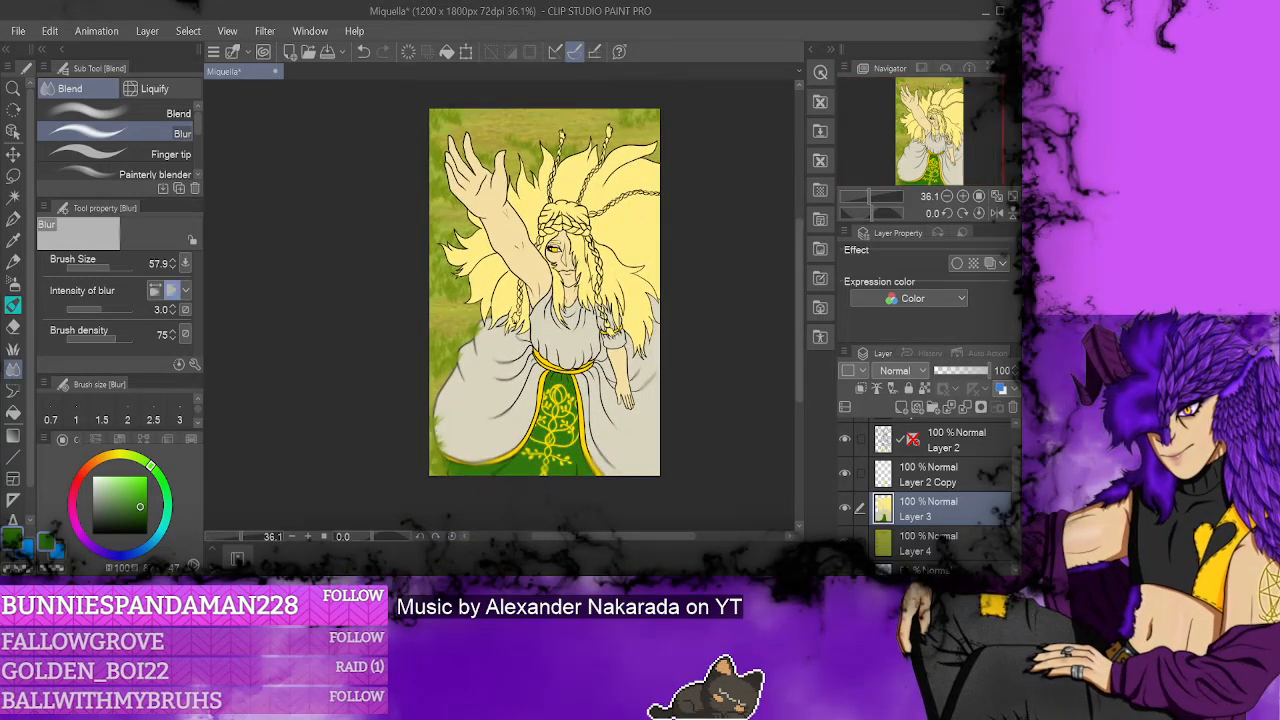
pyautogui.scroll(1, 664, 253)
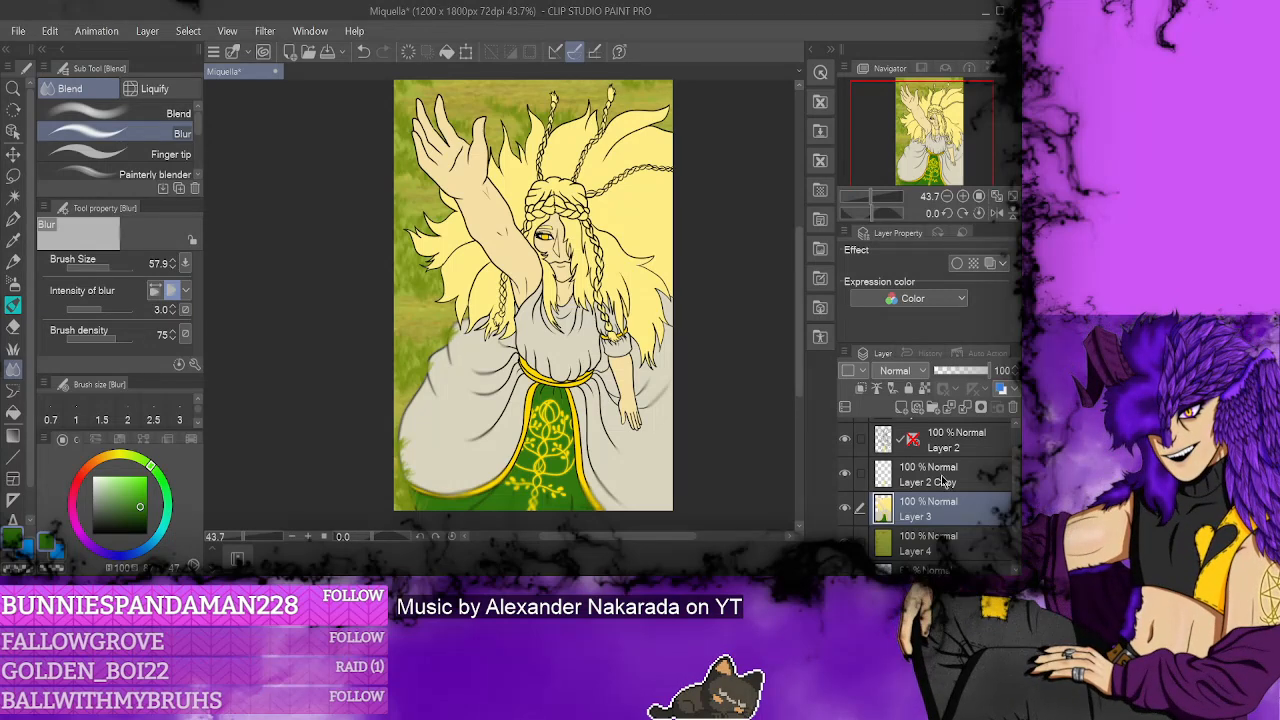
# - Add a new layer directly above Layer 3 and set its blending mode to Multiply
pyautogui.scroll(1, 1010, 478)
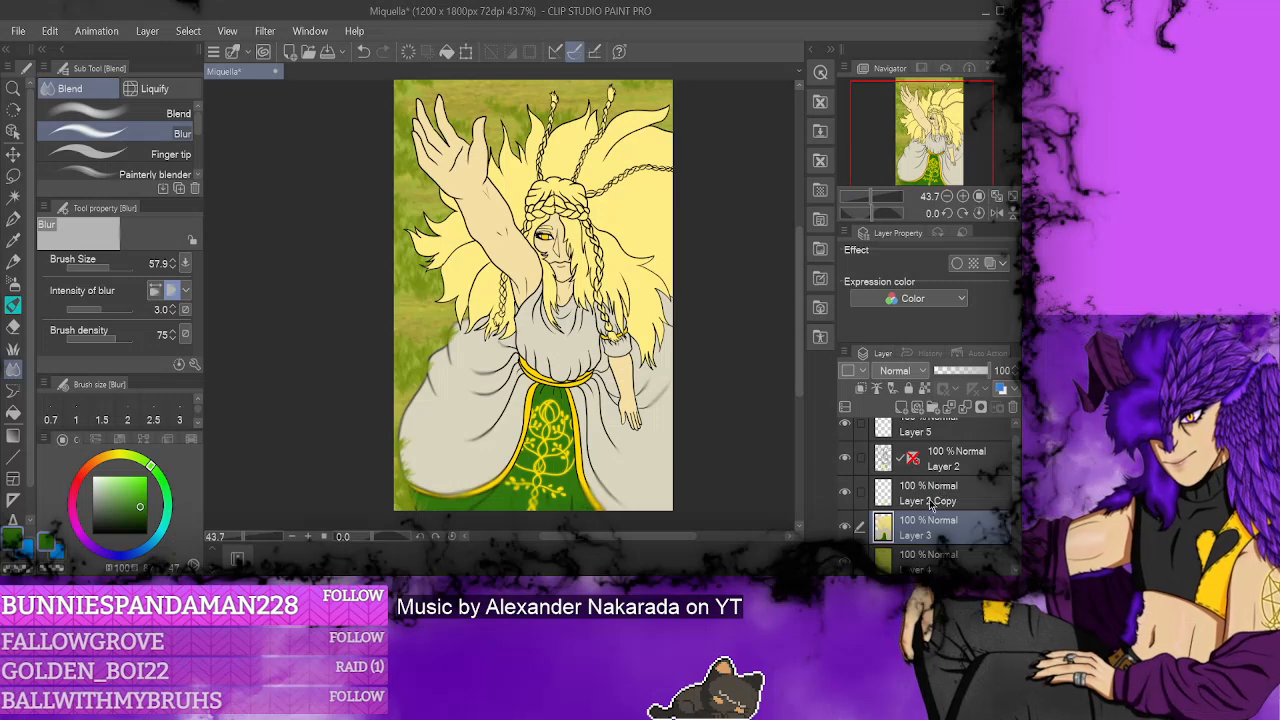
pyautogui.click(902, 408)
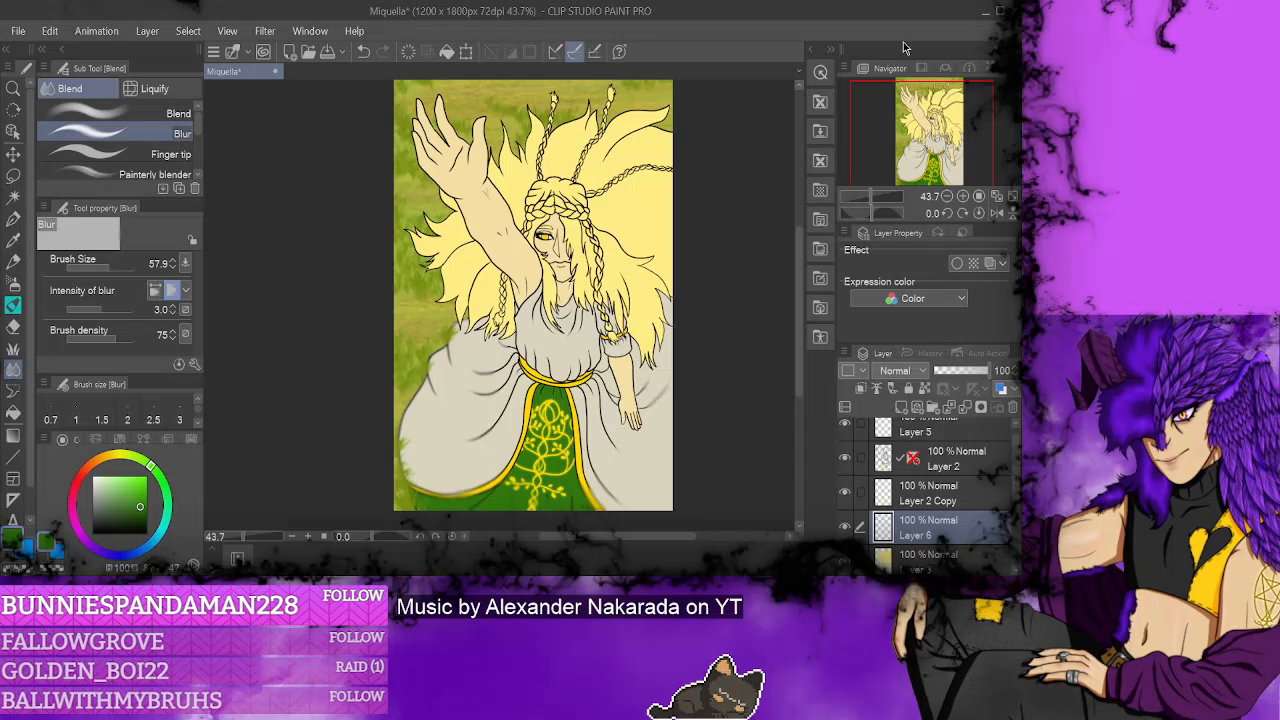
pyautogui.hotkey('shift', 'alt', 'm')
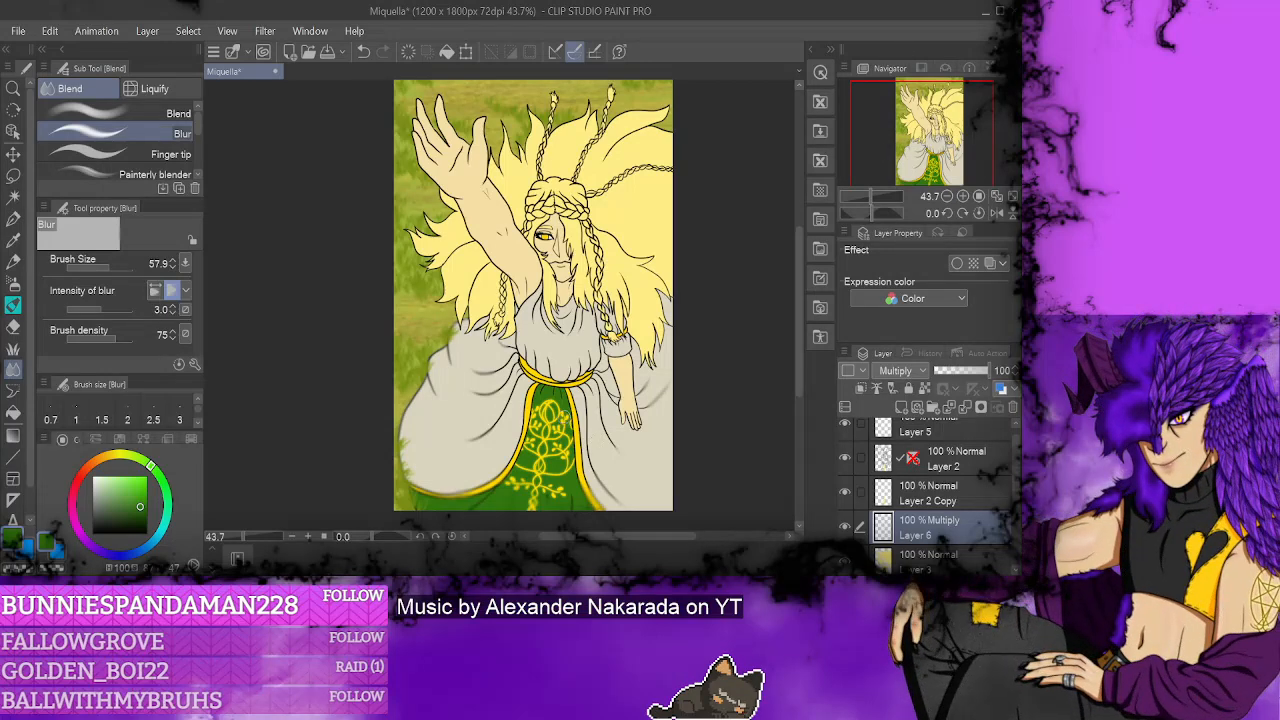
# - Auto-select the green skirt panel on Layer 3
pyautogui.scroll(-2, 586, 513)
pyautogui.scroll(4, 586, 513)
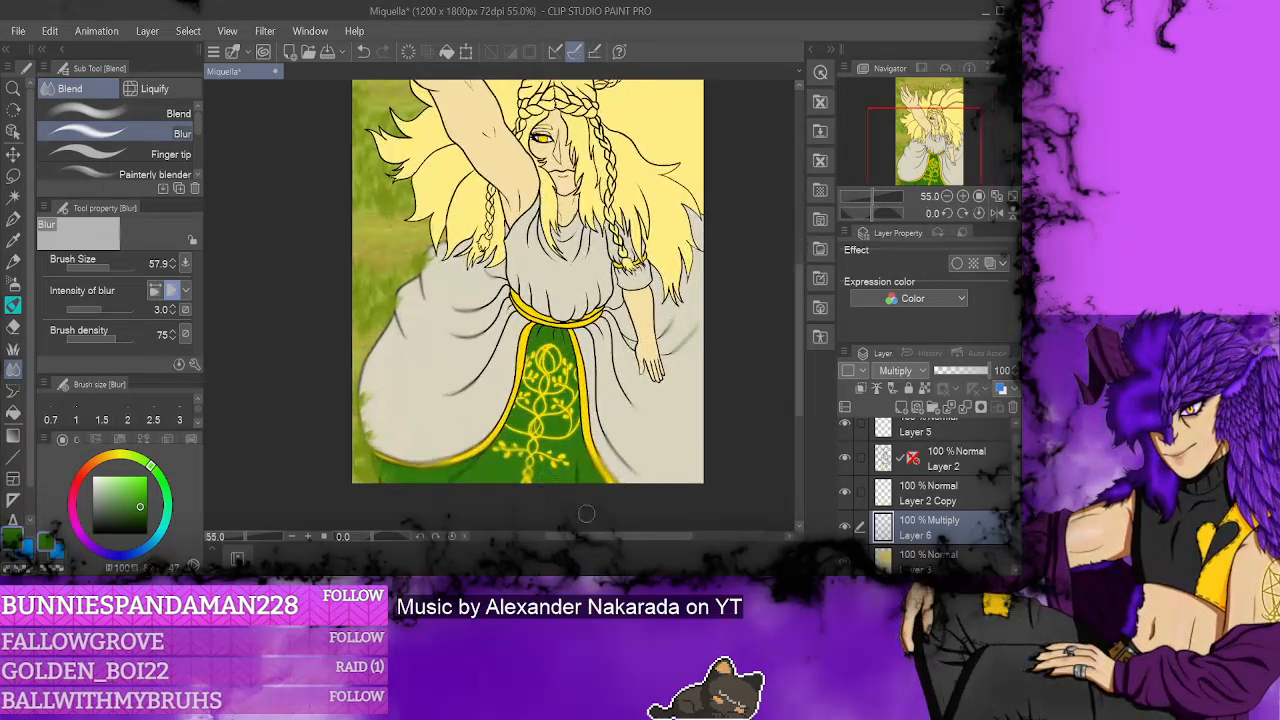
pyautogui.scroll(1, 586, 513)
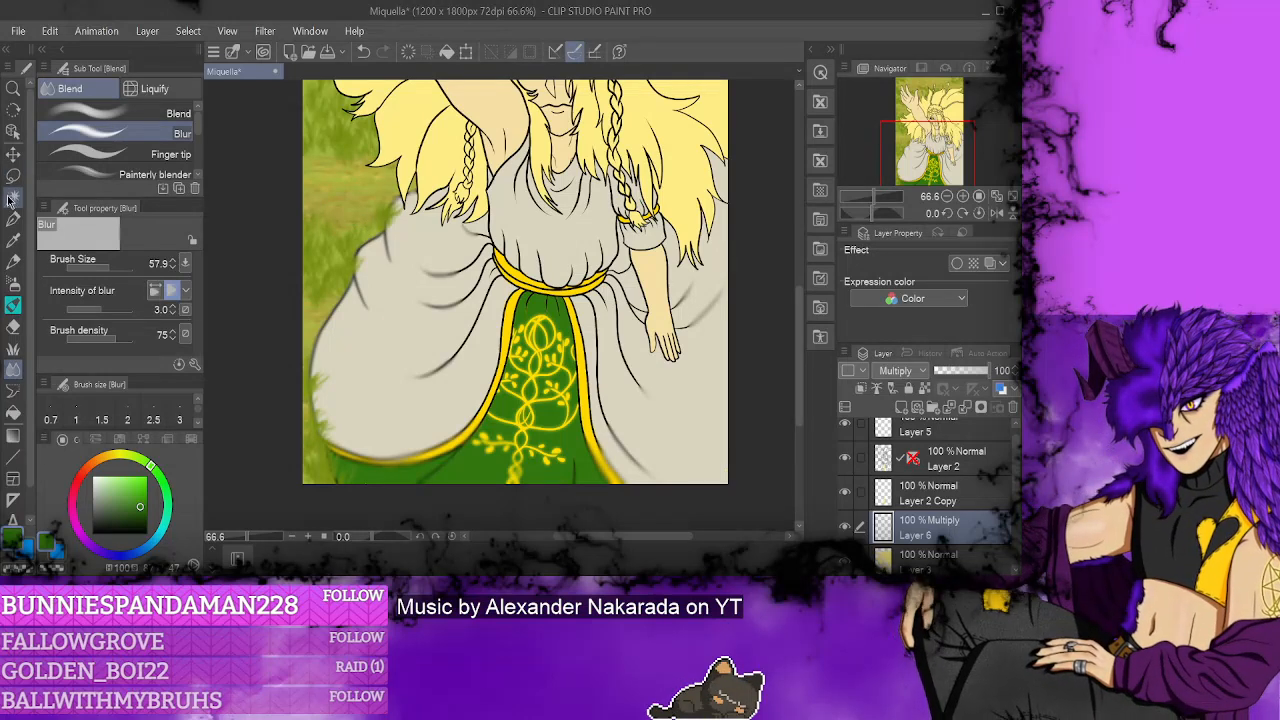
pyautogui.click(11, 198)
pyautogui.hotkey('alt', '[')
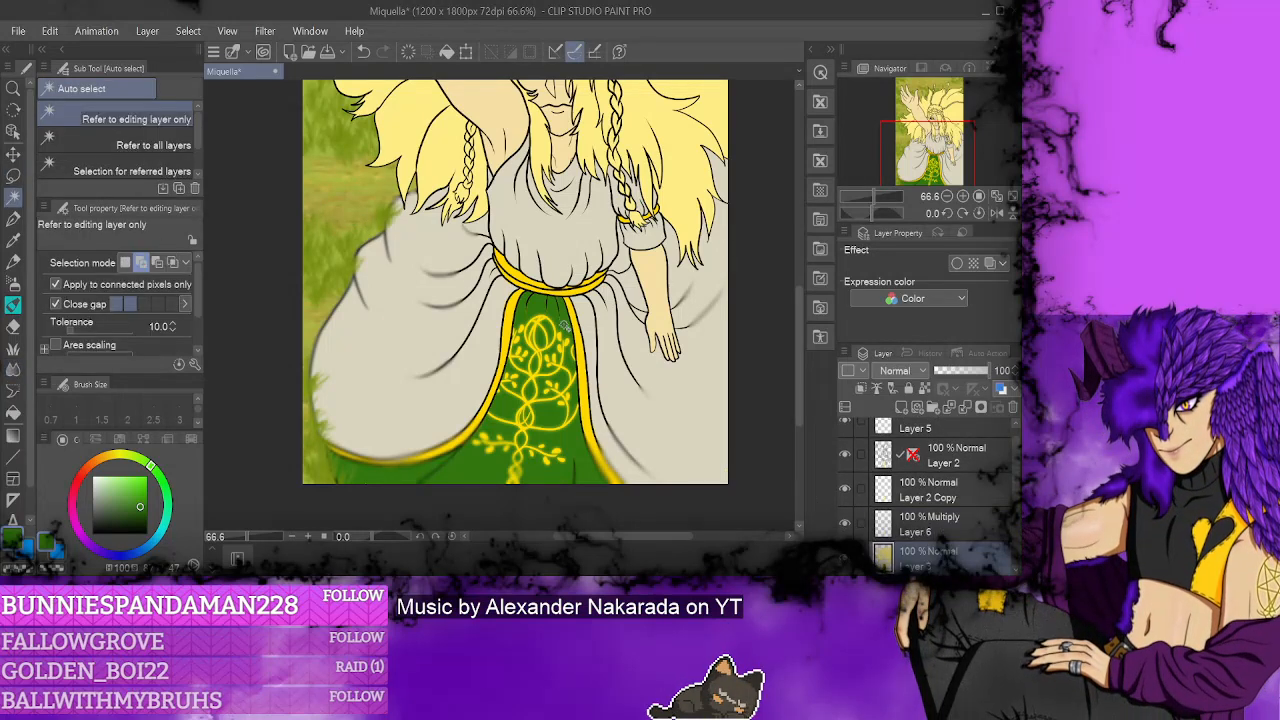
pyautogui.click(566, 322)
# - Shade the green skirt panel with the Turnip pen on the Multiply layer, Layer 6, and soften the shadows with the Blur tool
pyautogui.press('p')
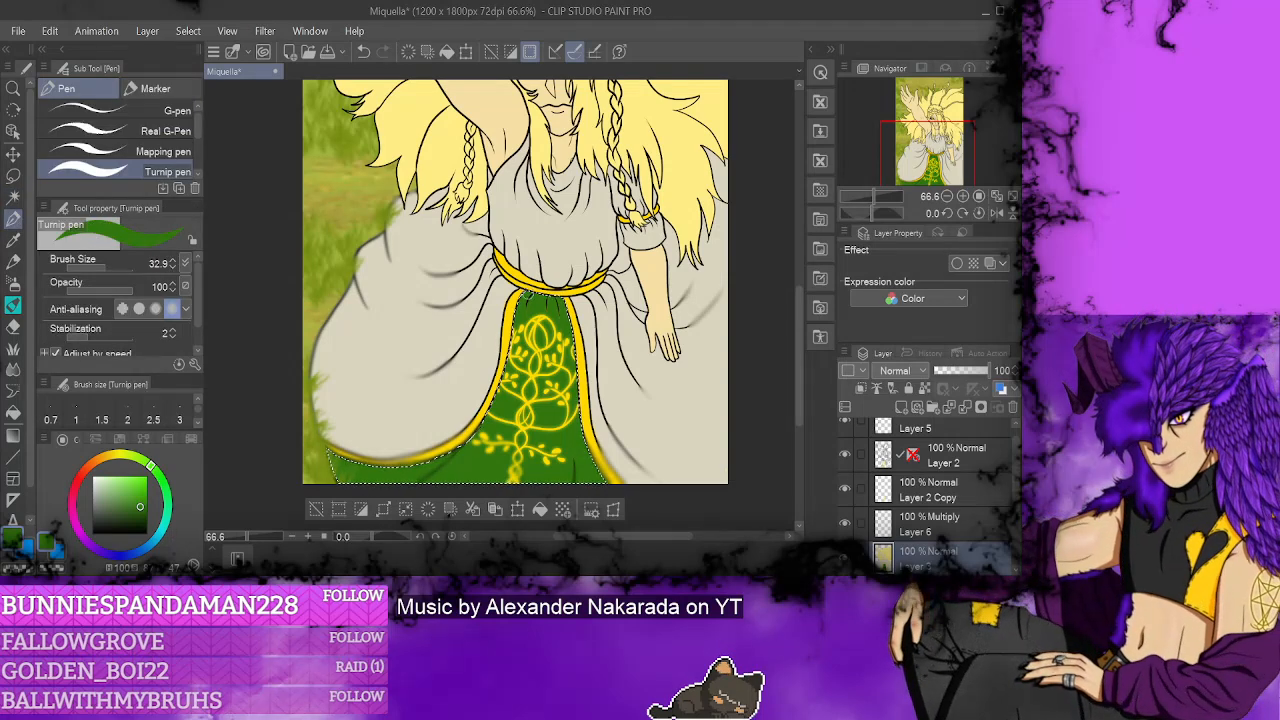
pyautogui.click(953, 528)
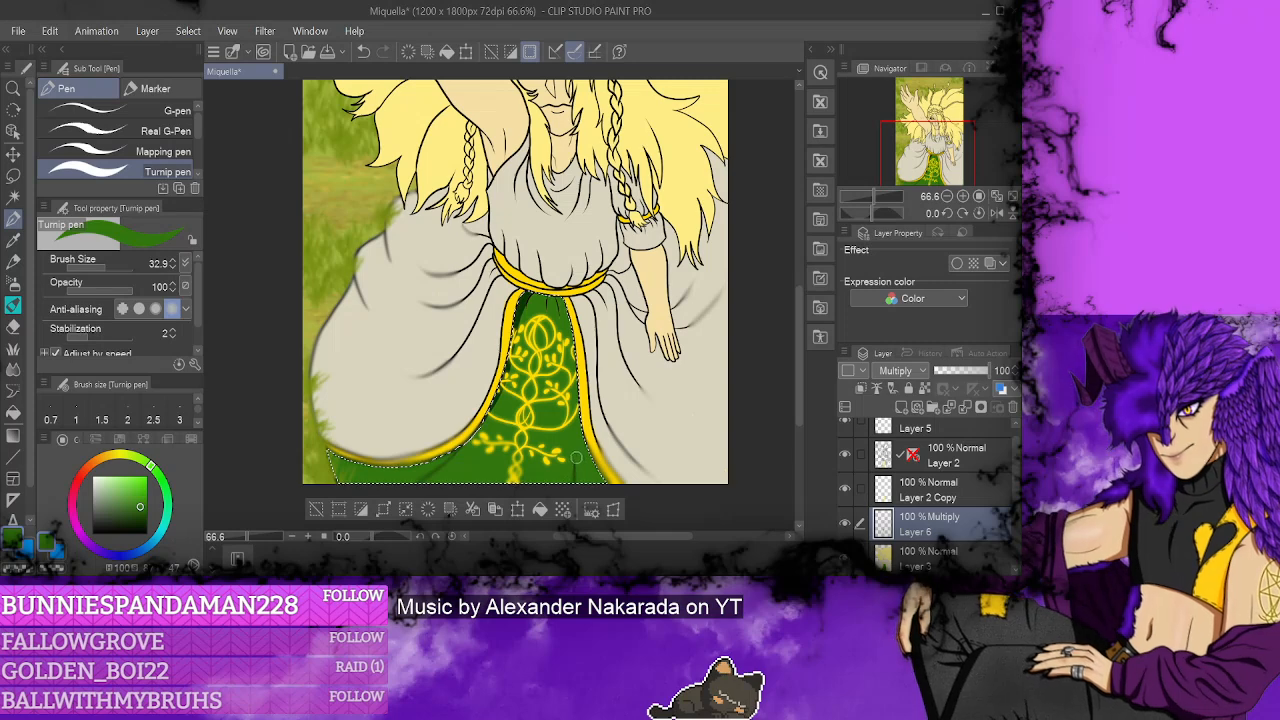
pyautogui.hotkey('ctrl', 'z')
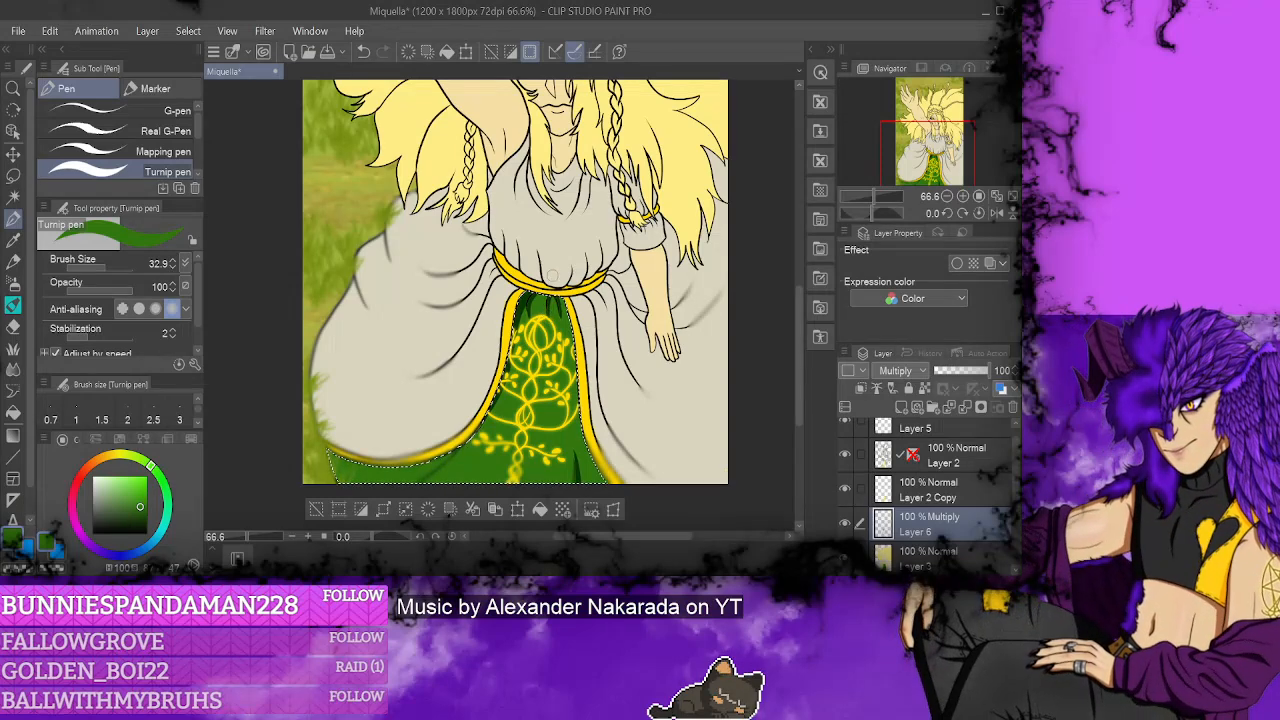
pyautogui.press('j')
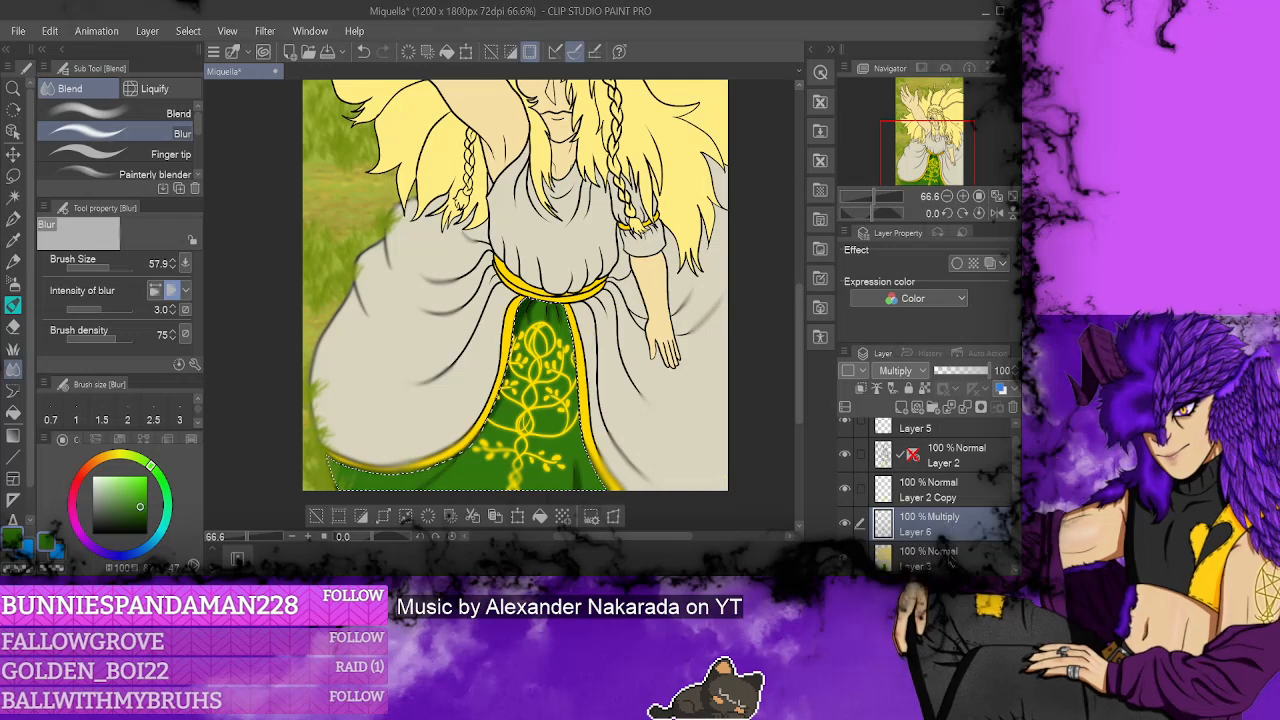
# - Swap the drawing colour to light grey, auto-select the dress's grey fabric on Layer 3, and return to Layer 6
pyautogui.click(930, 556)
pyautogui.press('x')
pyautogui.click(13, 196)
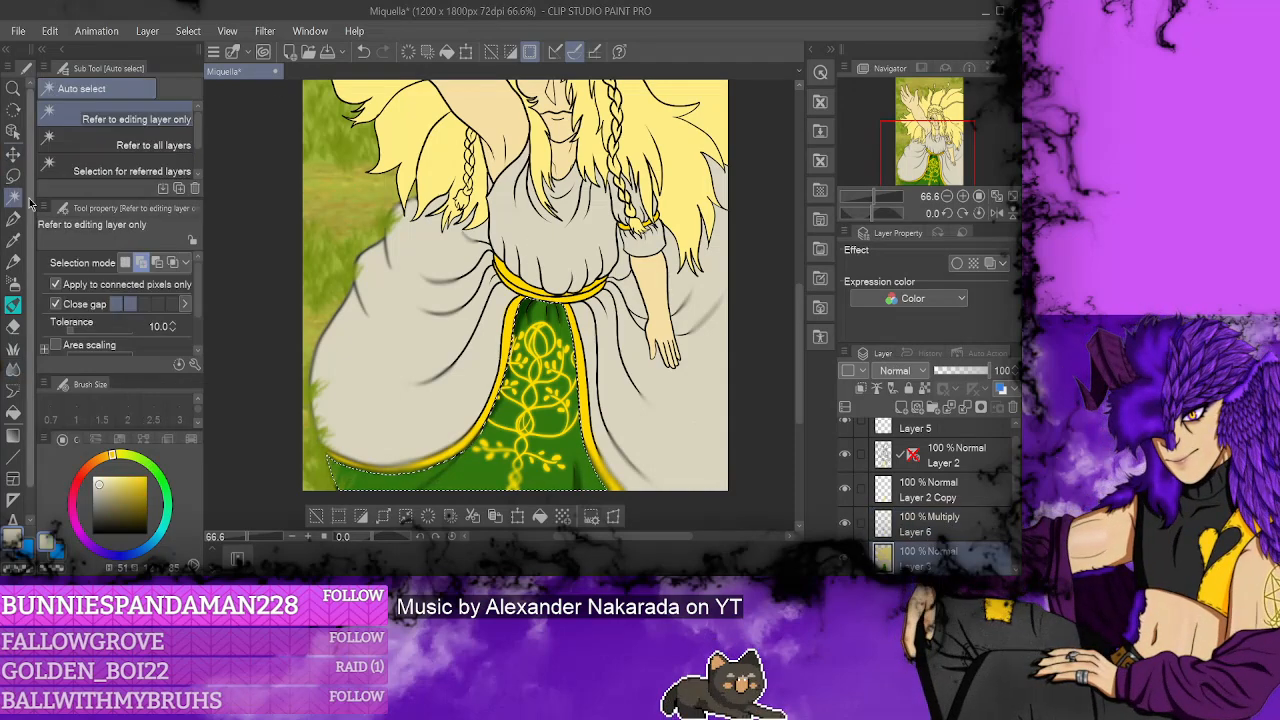
pyautogui.click(560, 245)
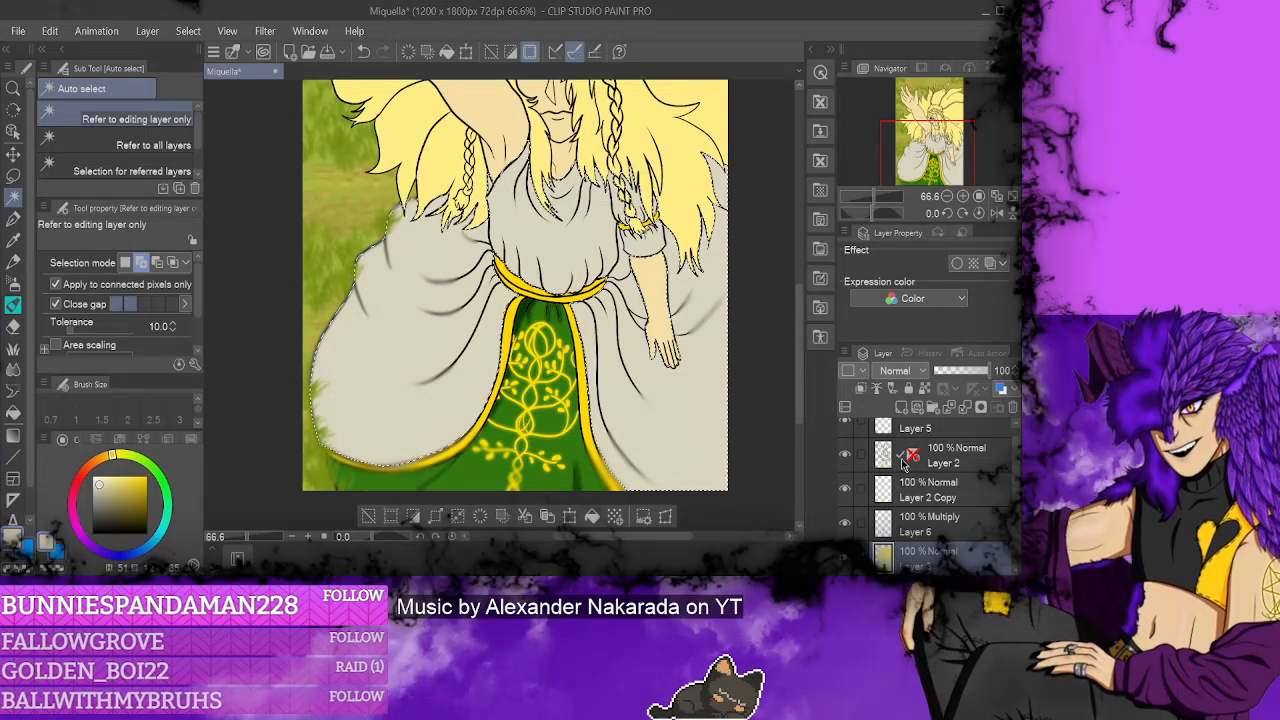
pyautogui.click(938, 518)
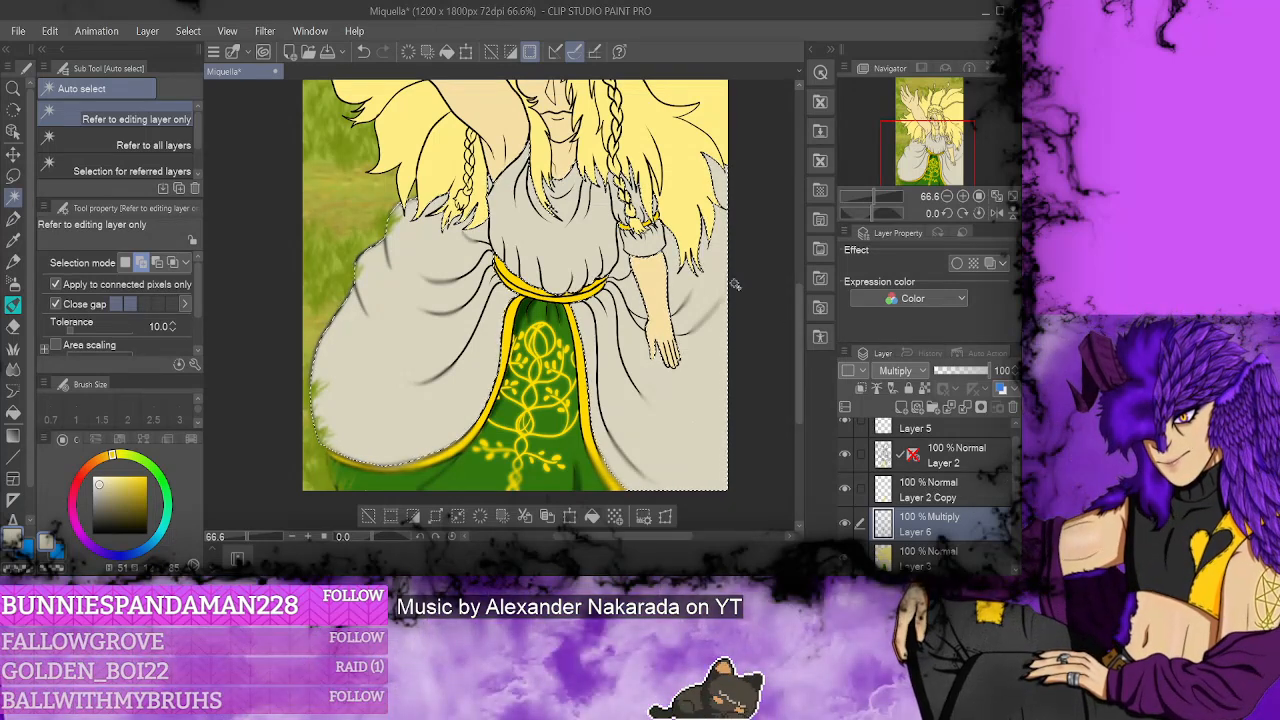
pyautogui.hotkey('ctrl', 'd')
pyautogui.click(13, 368)
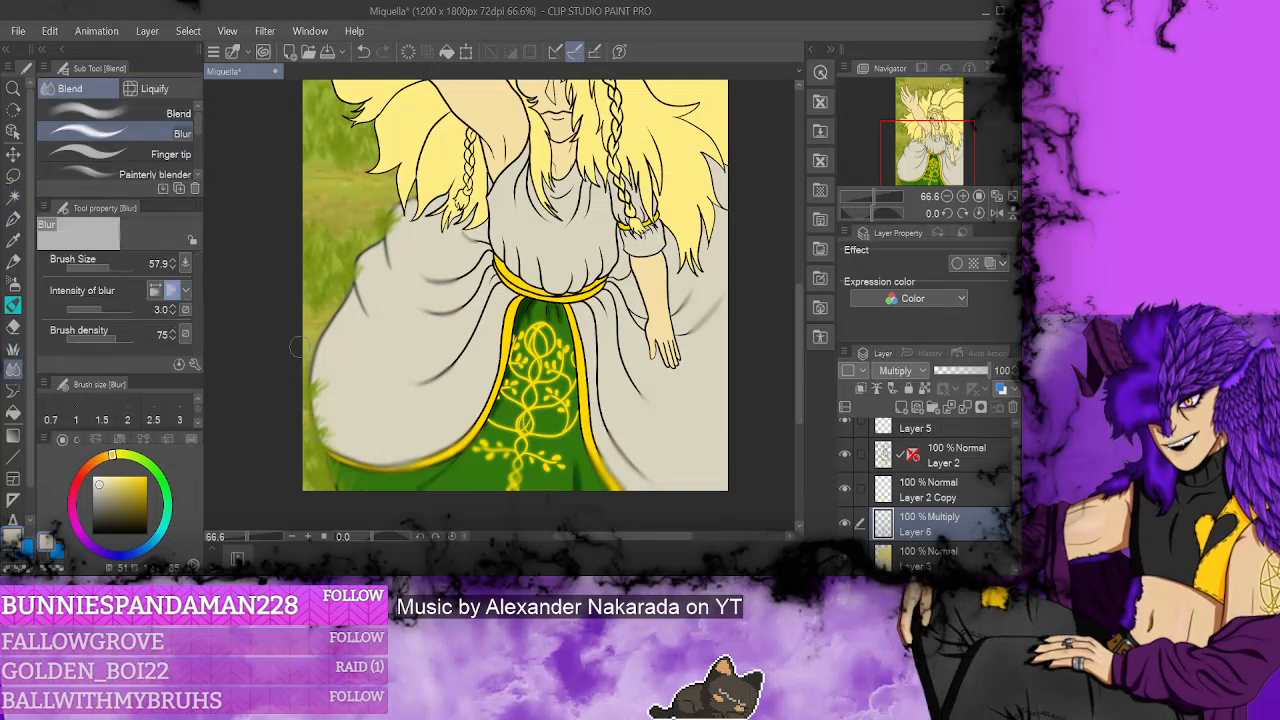
pyautogui.click(945, 456)
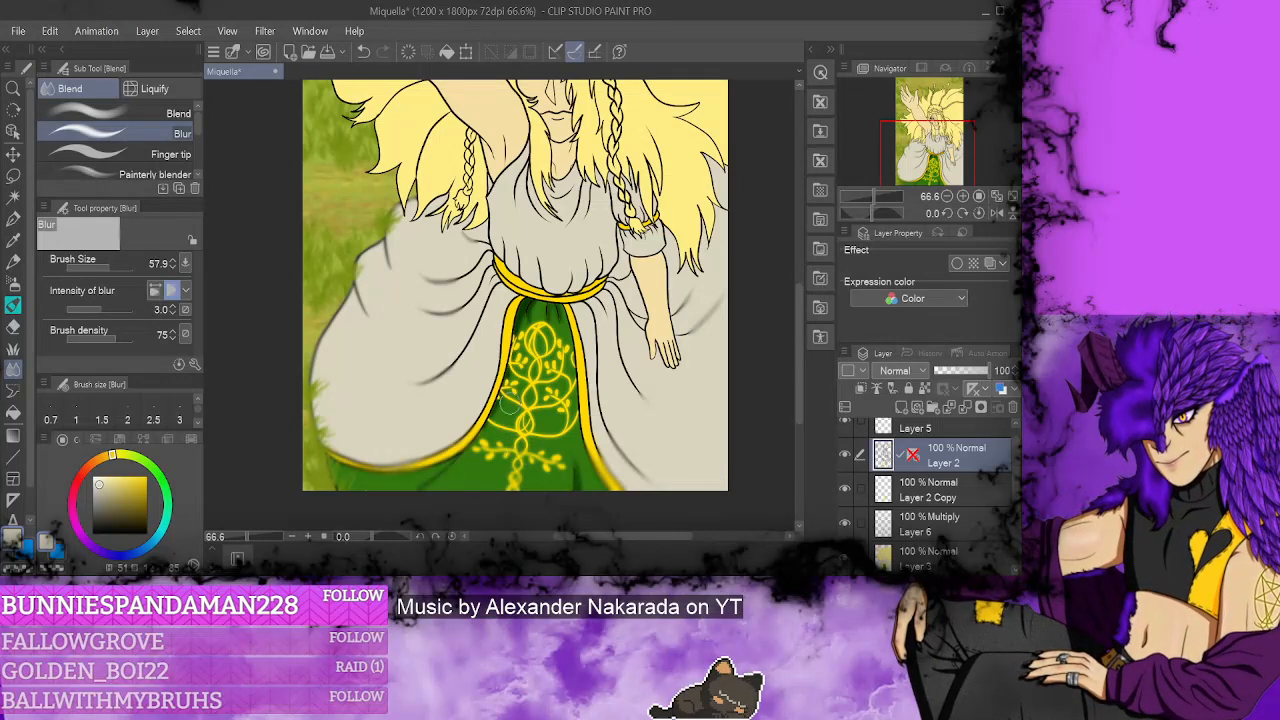
pyautogui.click(944, 535)
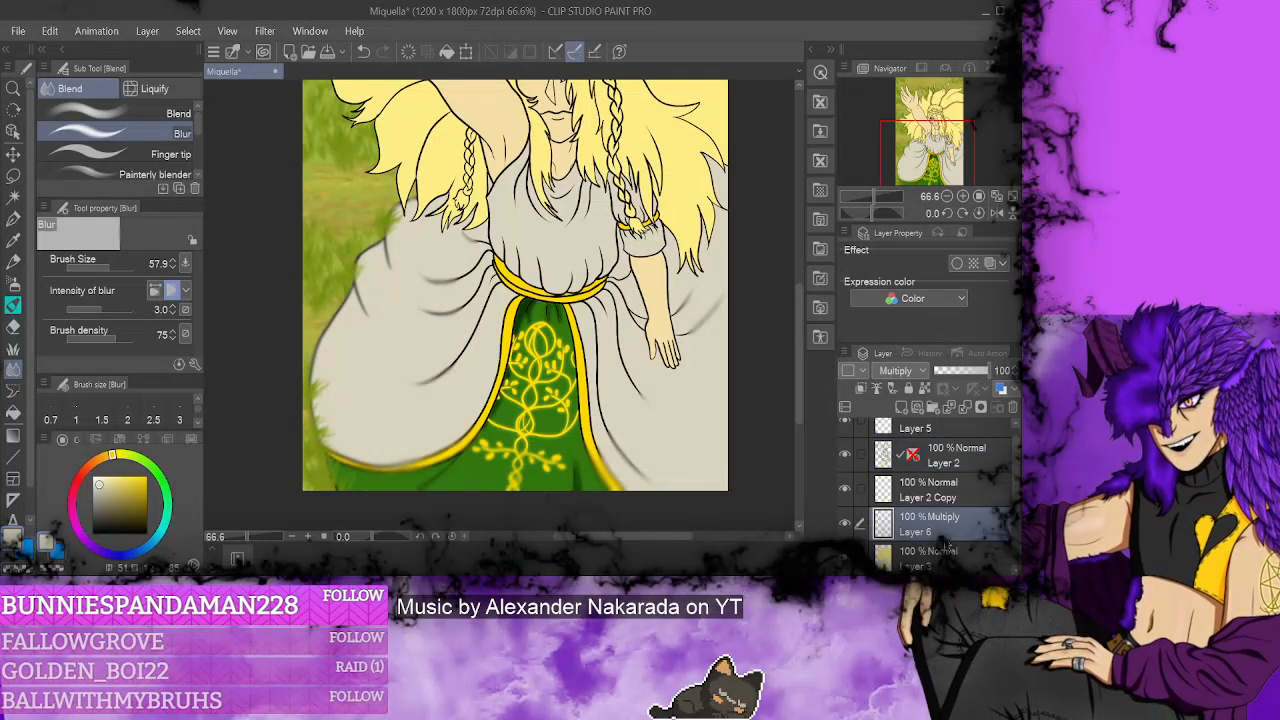
pyautogui.keyDown('ctrl'); pyautogui.click(883, 500); pyautogui.keyUp('ctrl')
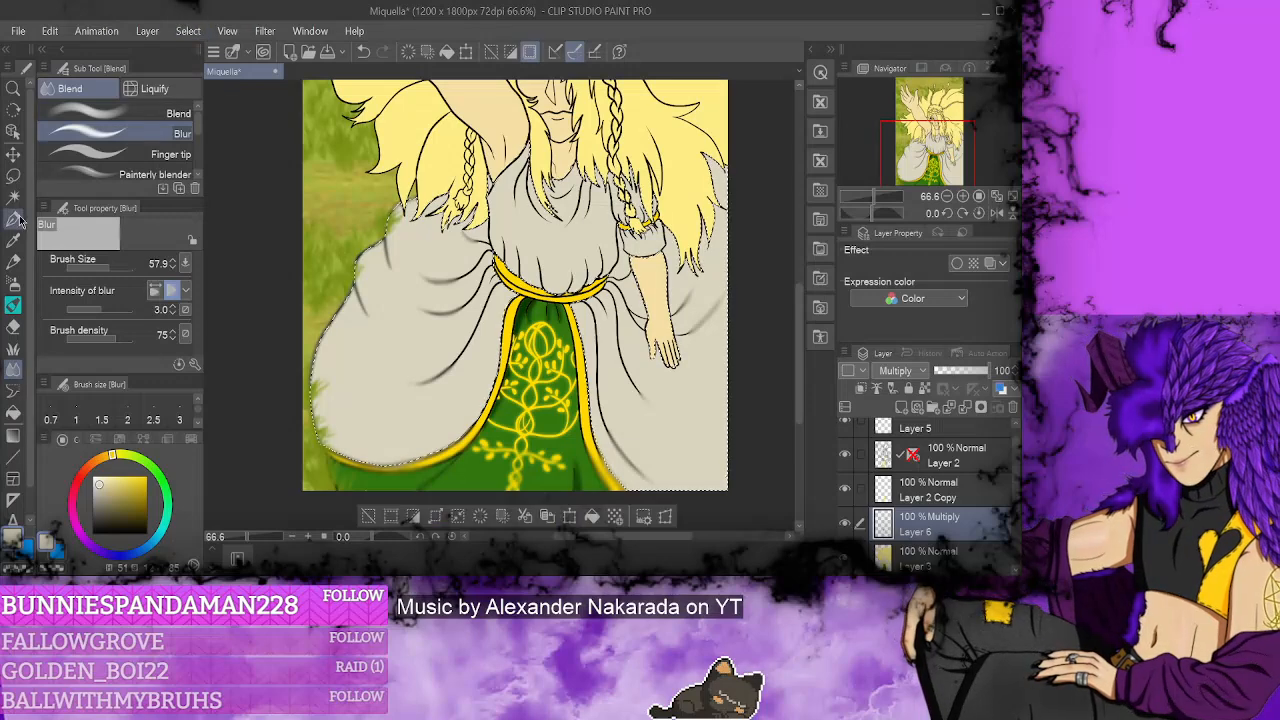
# - Shade the dress fabric behind the lowered arm on Layer 6 with the 32.9 Turnip pen, ready to tidy with the Hard eraser
pyautogui.click(14, 219)
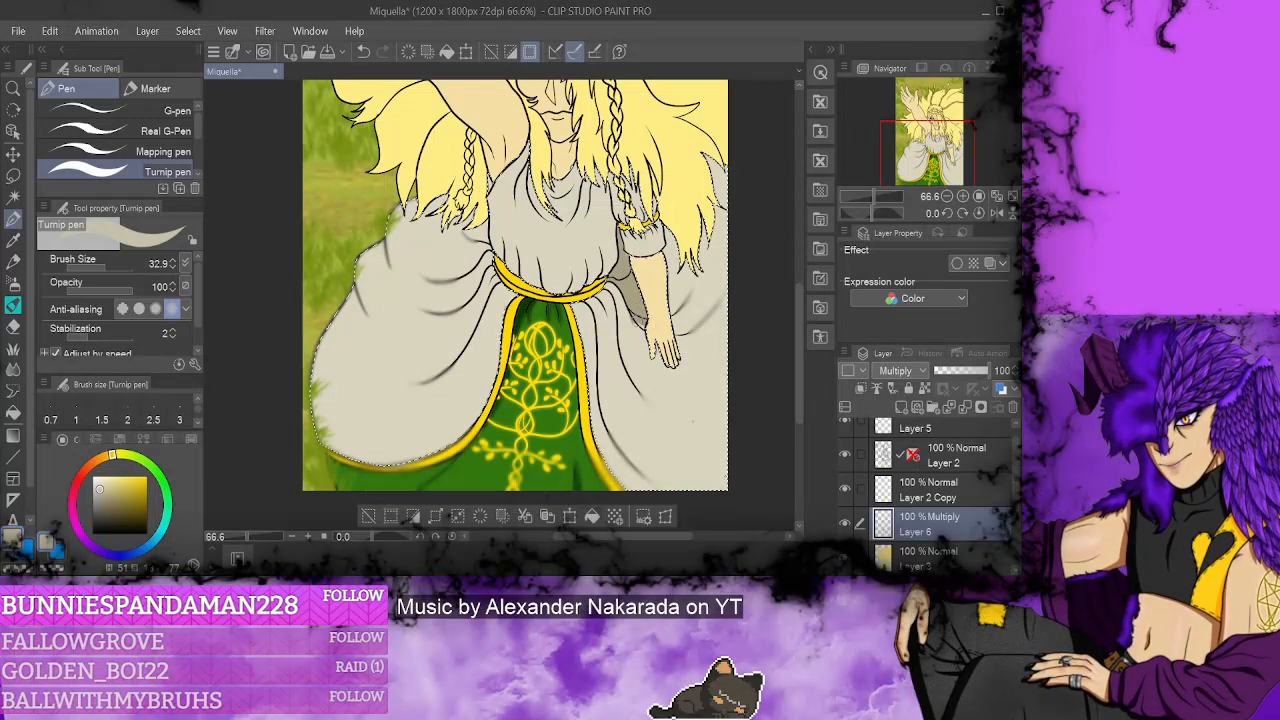
pyautogui.moveTo(680, 328)
pyautogui.mouseDown()
pyautogui.moveTo(698, 250)
pyautogui.moveTo(715, 290)
pyautogui.moveTo(720, 158)
pyautogui.moveTo(714, 232)
pyautogui.moveTo(682, 270)
pyautogui.moveTo(668, 240)
pyautogui.mouseUp()
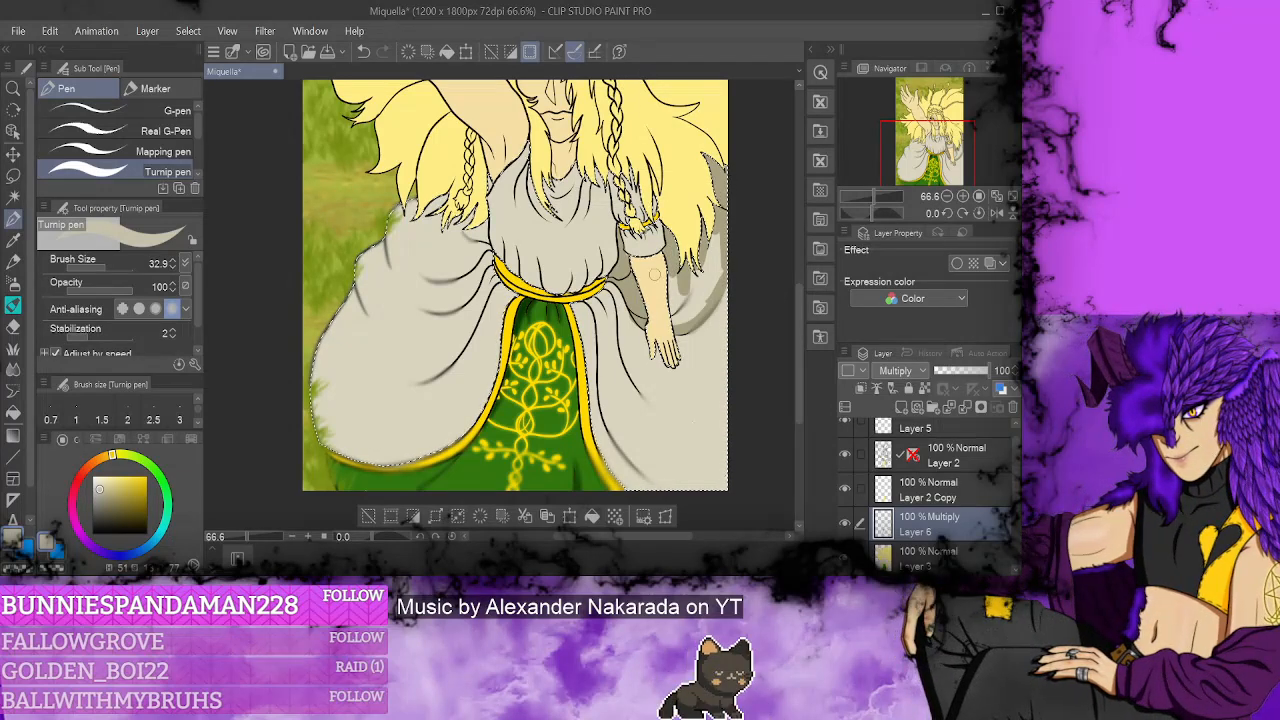
pyautogui.moveTo(679, 308)
pyautogui.mouseDown()
pyautogui.moveTo(706, 293)
pyautogui.moveTo(718, 238)
pyautogui.mouseUp()
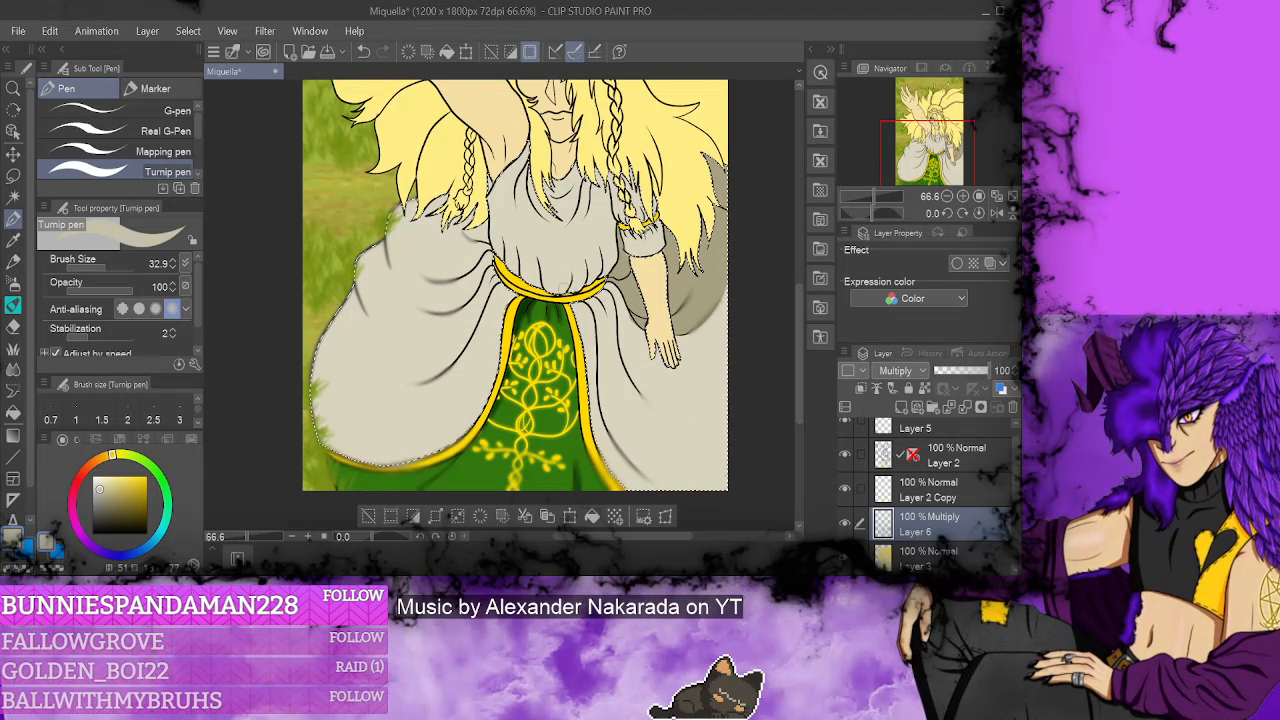
pyautogui.press('e')
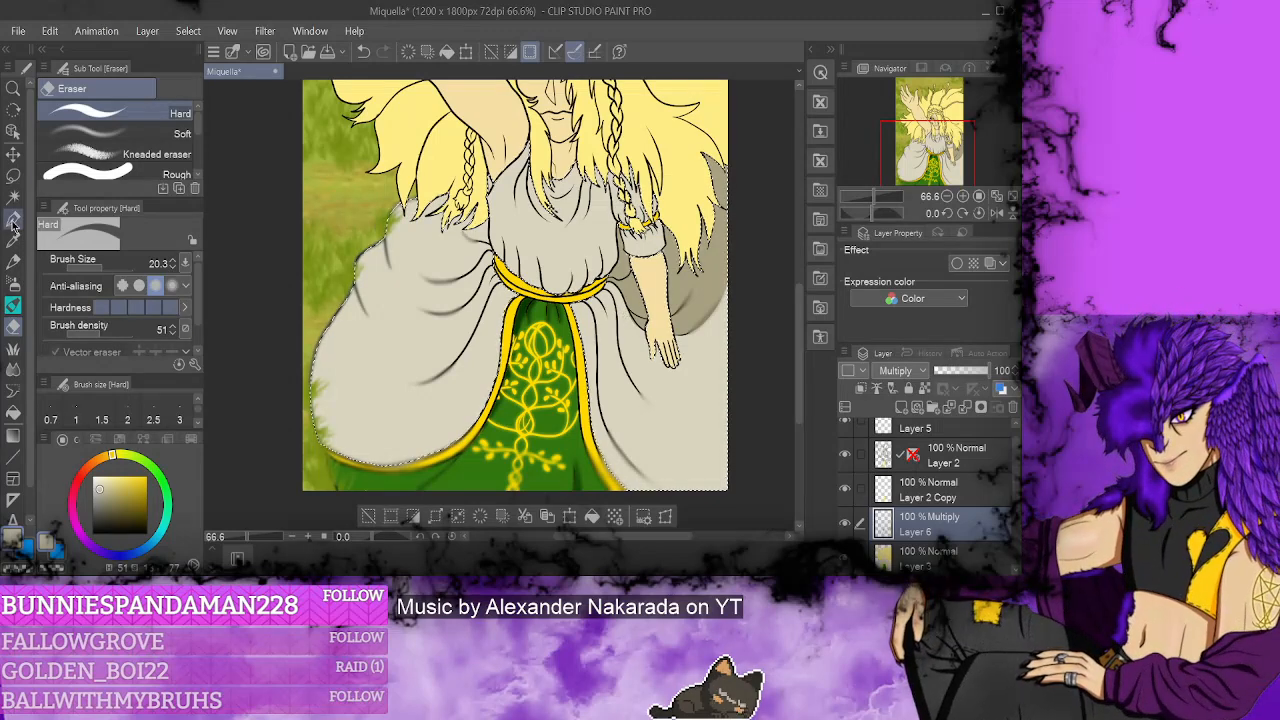
# - Paint fold shadows on the skirt below the lowered arm on Layer 6, and blur them at brush size 28.0
pyautogui.press('p')
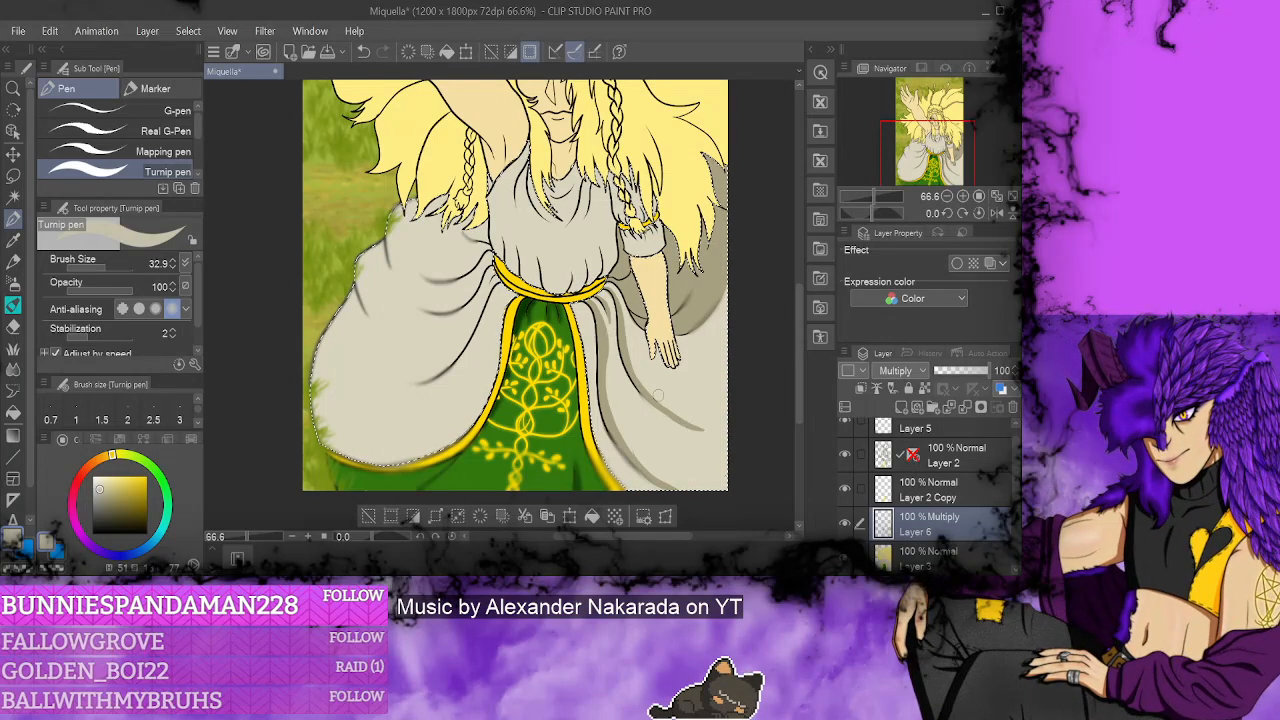
pyautogui.press('e')
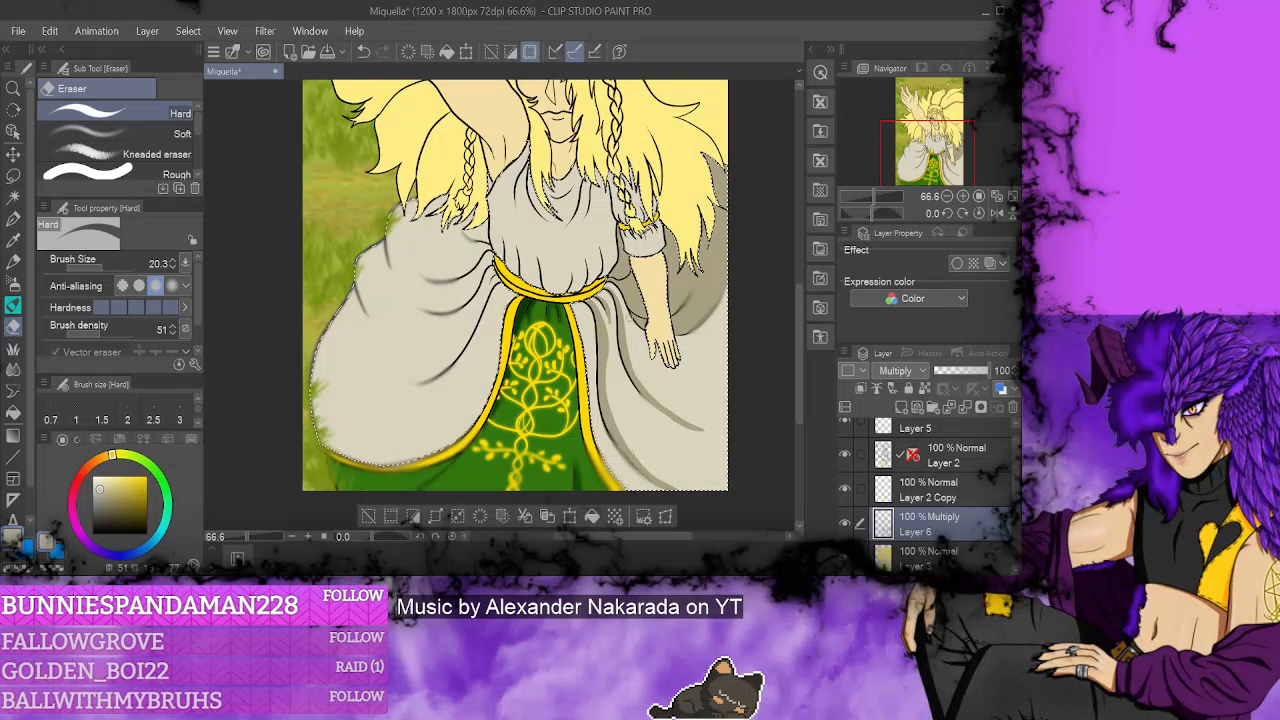
pyautogui.press('j')
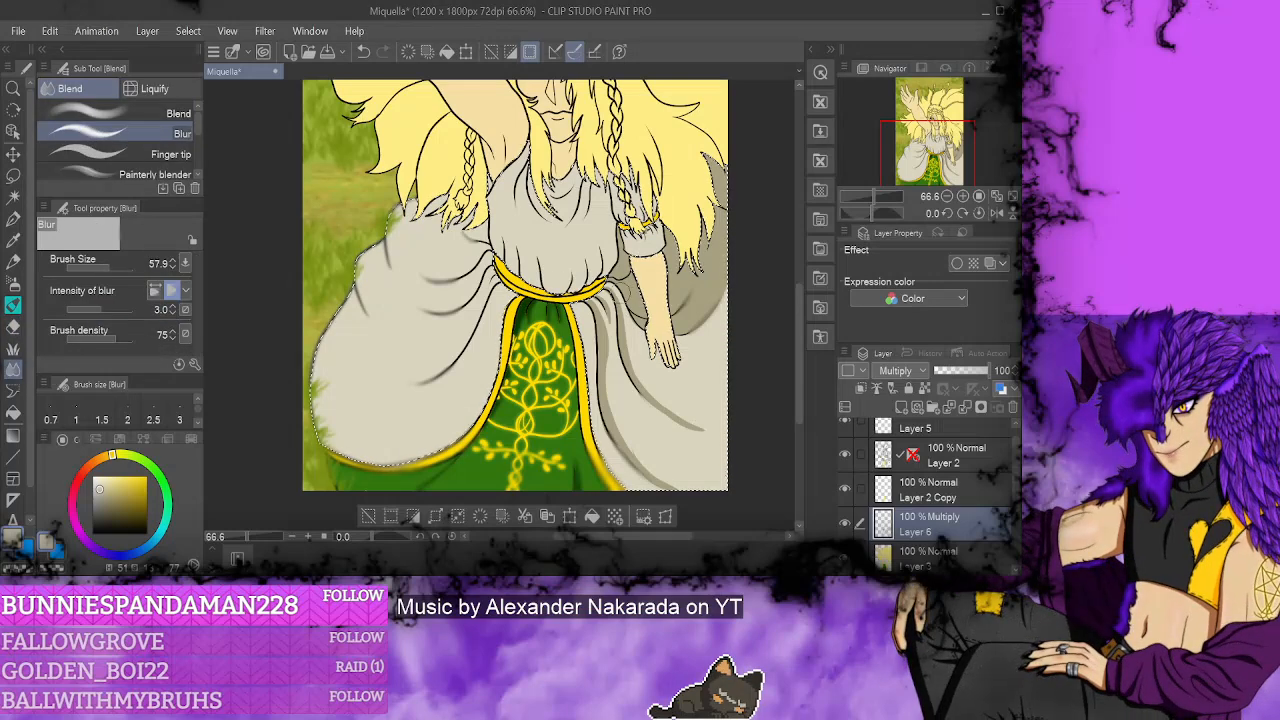
pyautogui.click(104, 270)
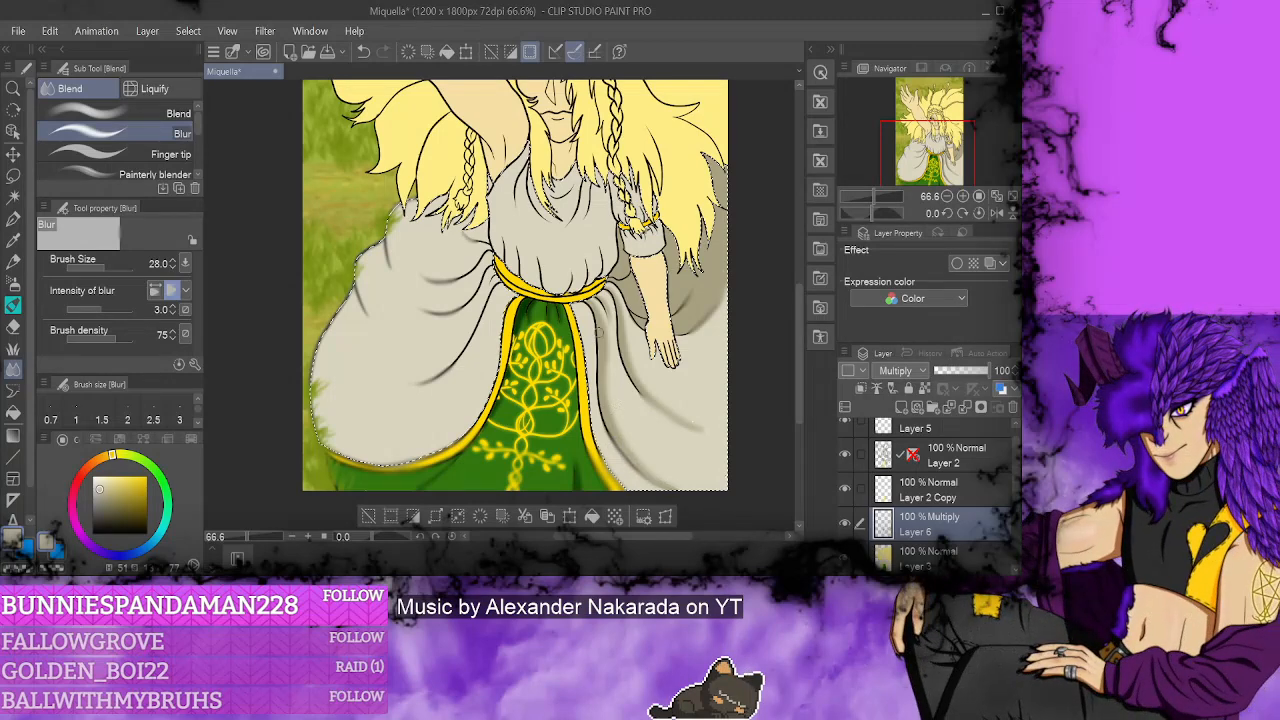
# - Paint shadows along the skirt folds below the raised arm with the Turnip pen, and soften them with the Blur tool
pyautogui.press('p')
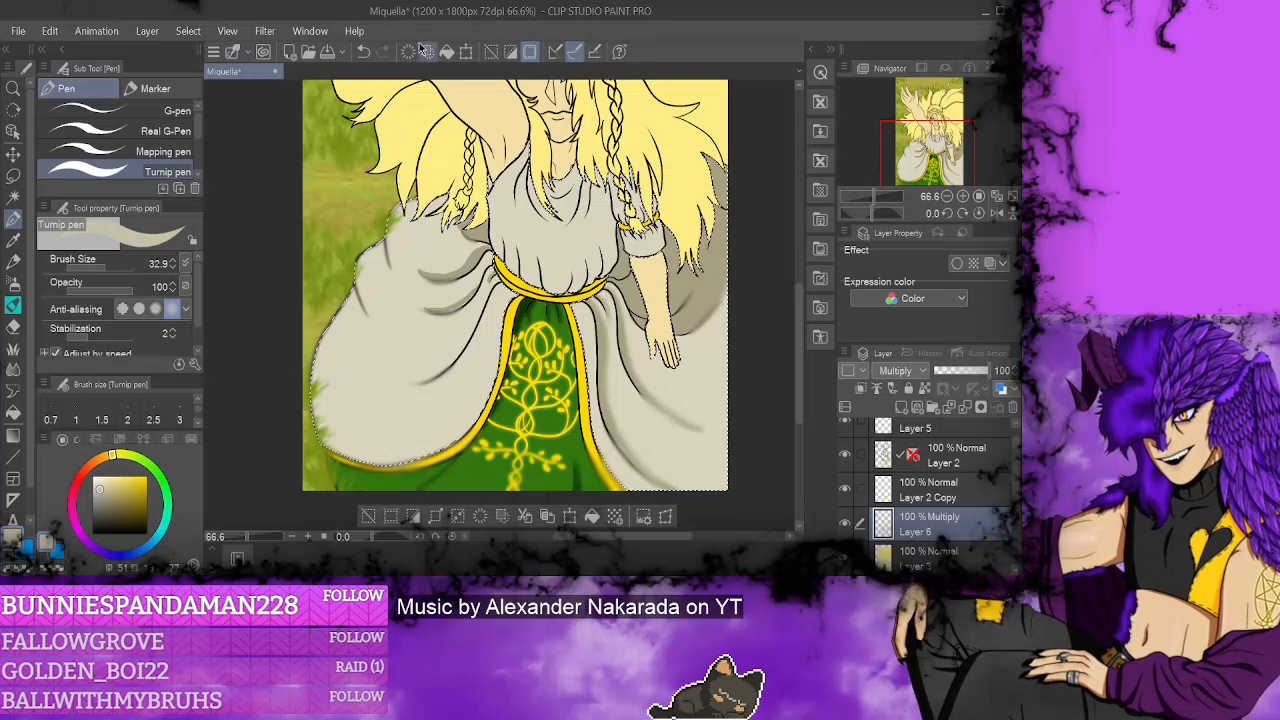
pyautogui.scroll(5, 789, 244)
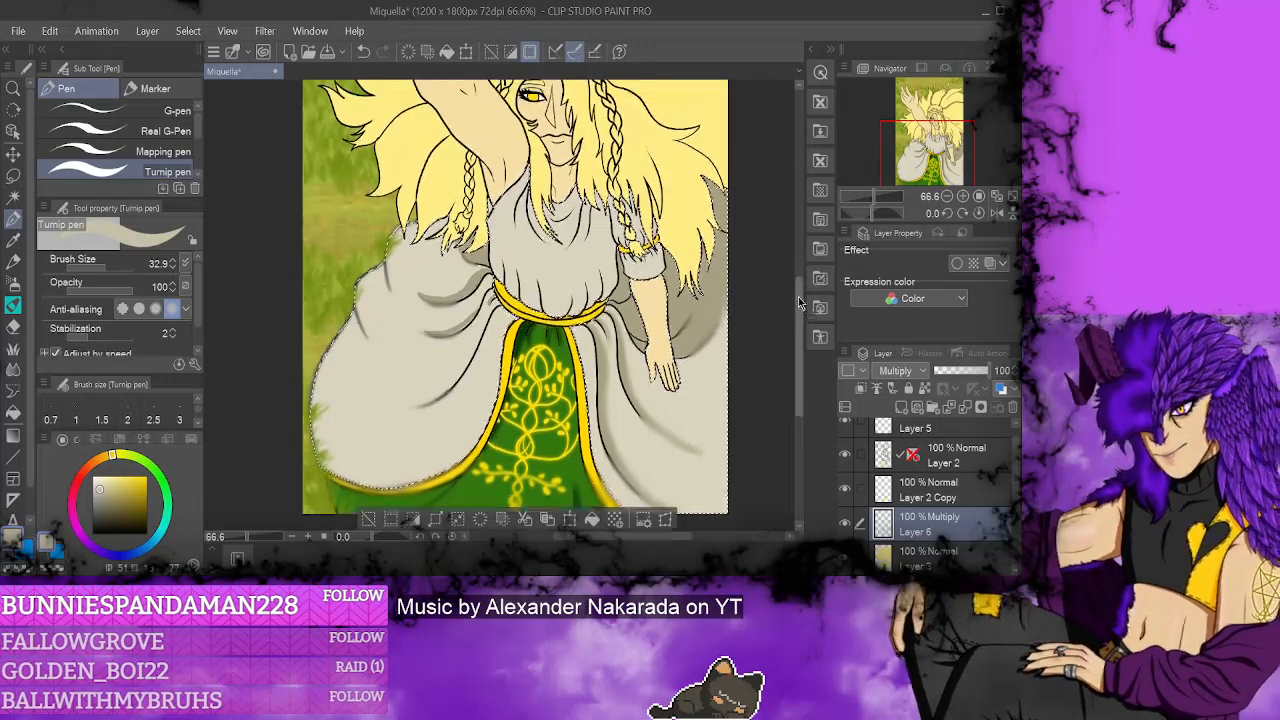
pyautogui.scroll(-4, 791, 250)
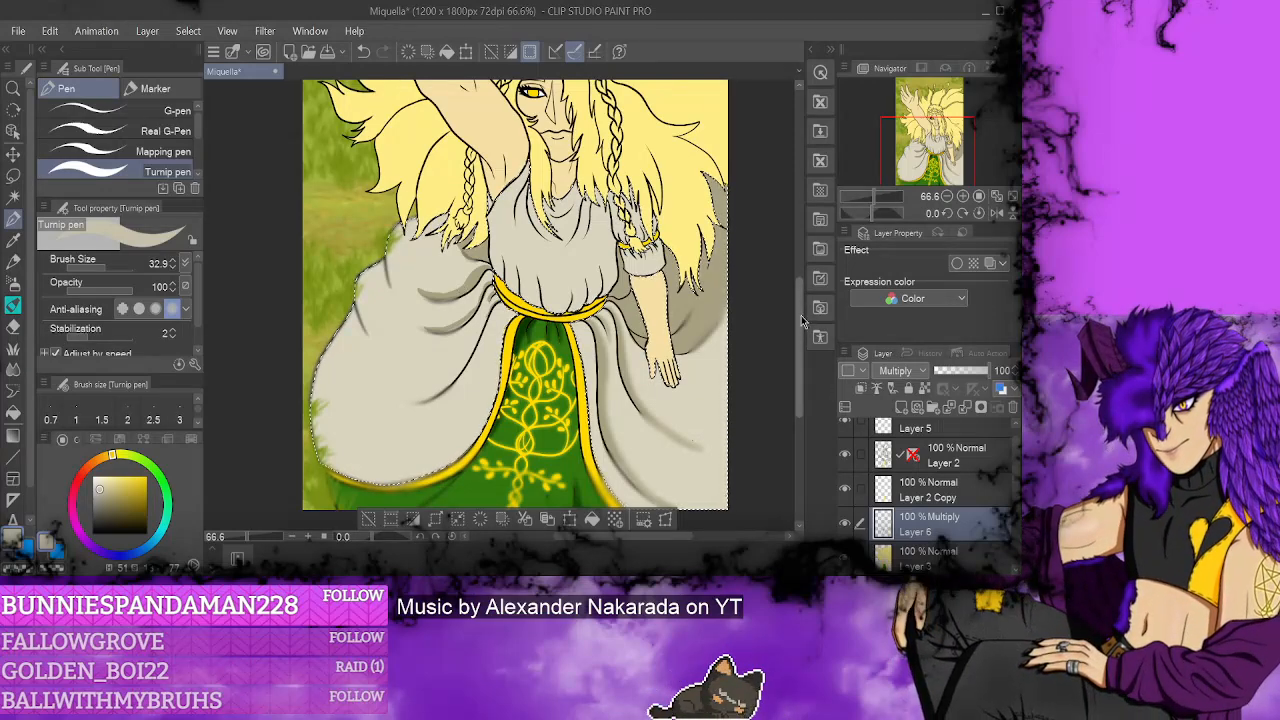
pyautogui.scroll(2, 799, 308)
pyautogui.moveTo(799, 308)
pyautogui.mouseDown()
pyautogui.moveTo(802, 255)
pyautogui.moveTo(805, 306)
pyautogui.mouseUp()
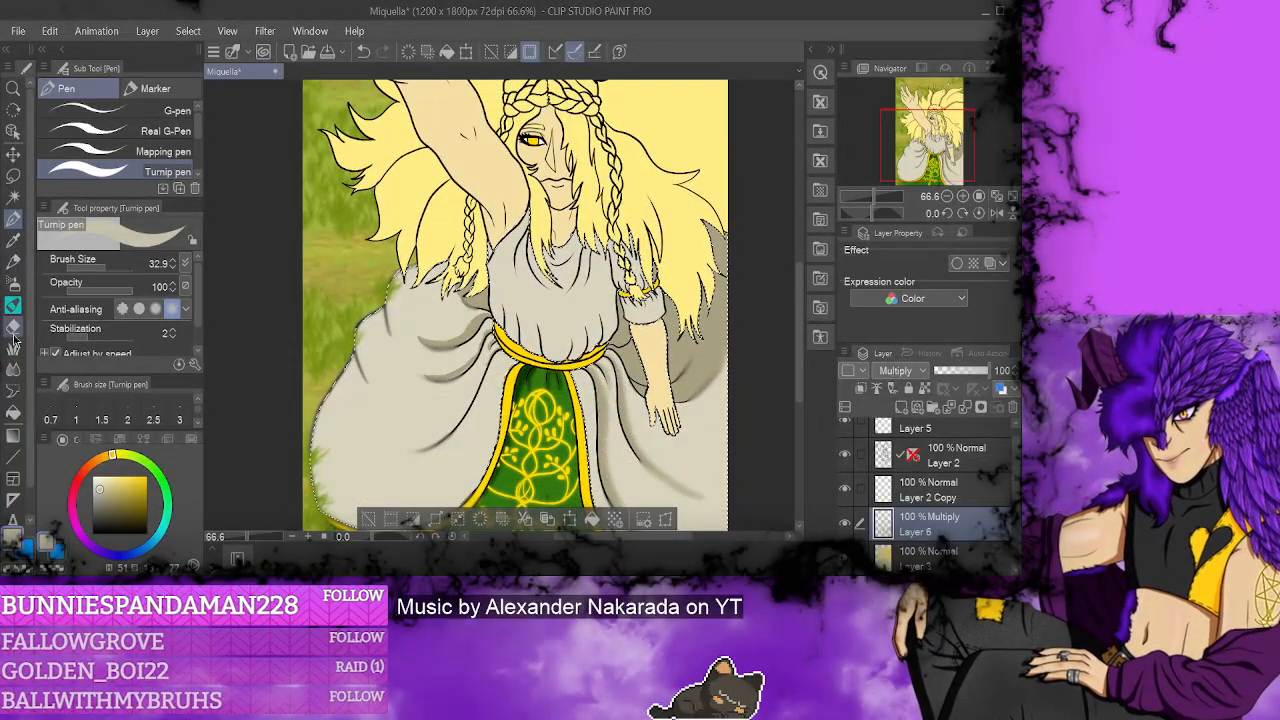
pyautogui.click(13, 368)
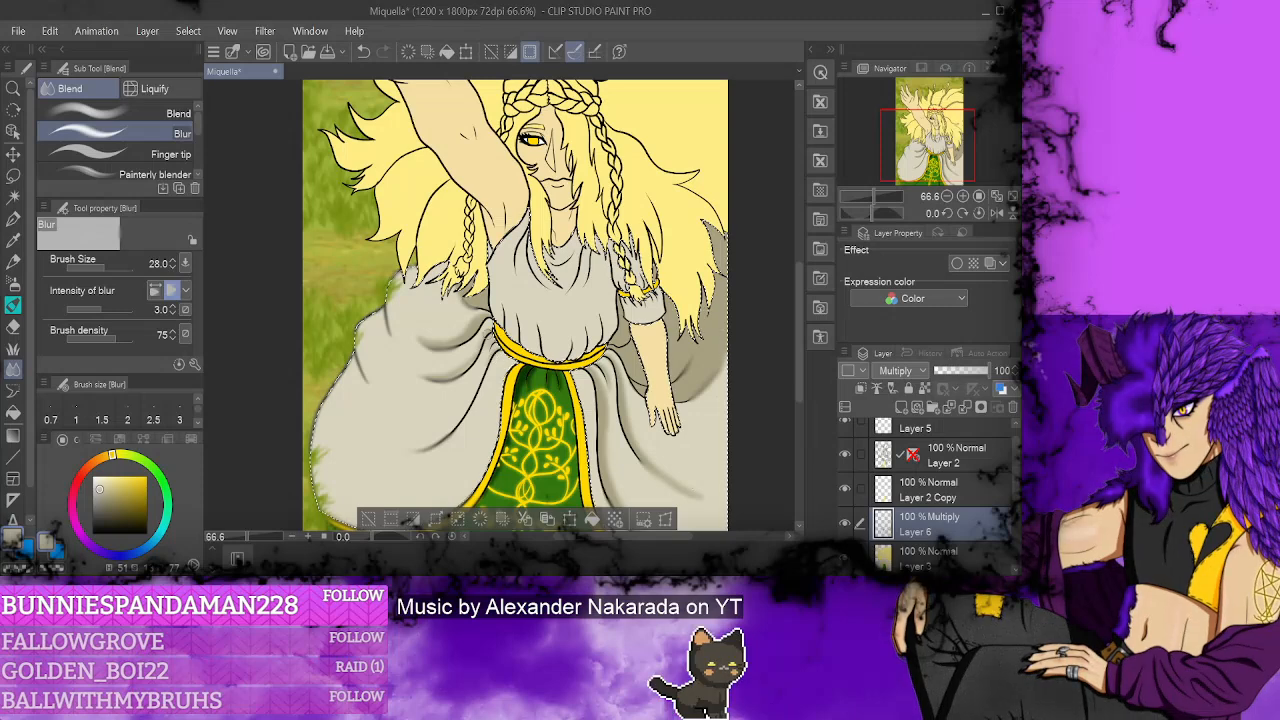
# - Clear the selection, pick the dress's light grey for the Turnip pen on Layer 3, and restore the dress selection
pyautogui.press('p')
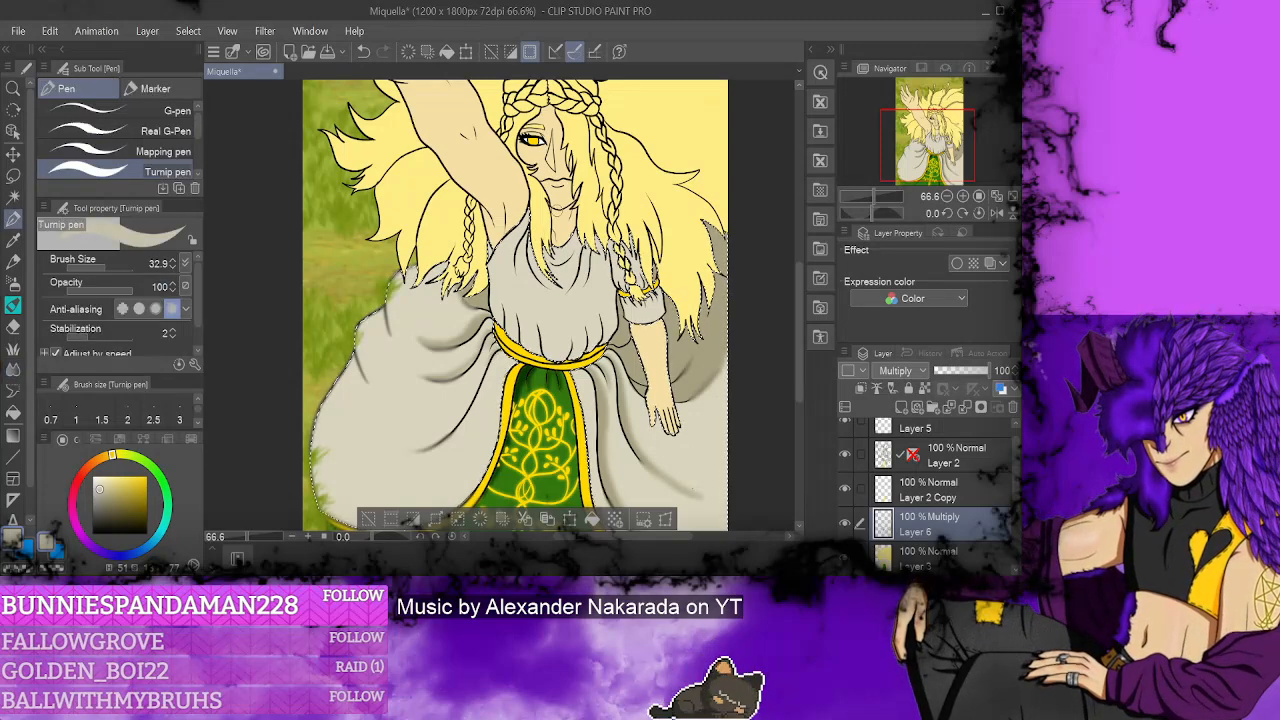
pyautogui.hotkey('ctrl', 'd')
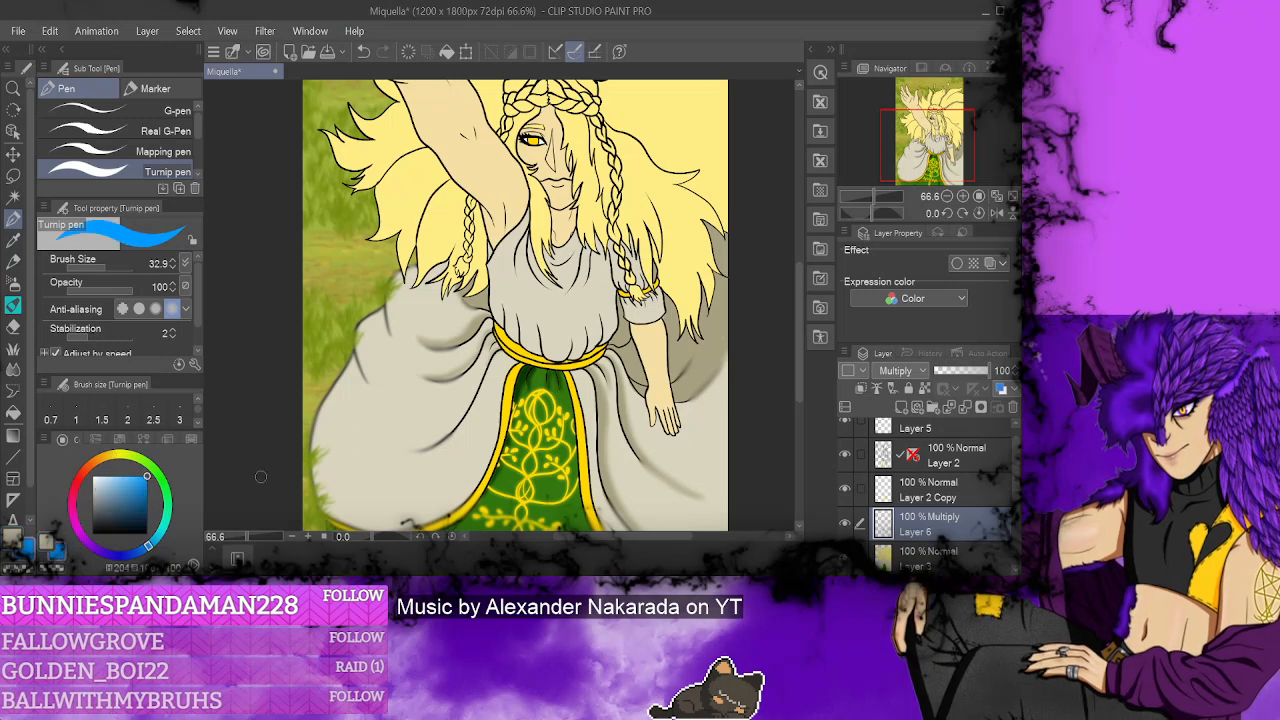
pyautogui.click(920, 550)
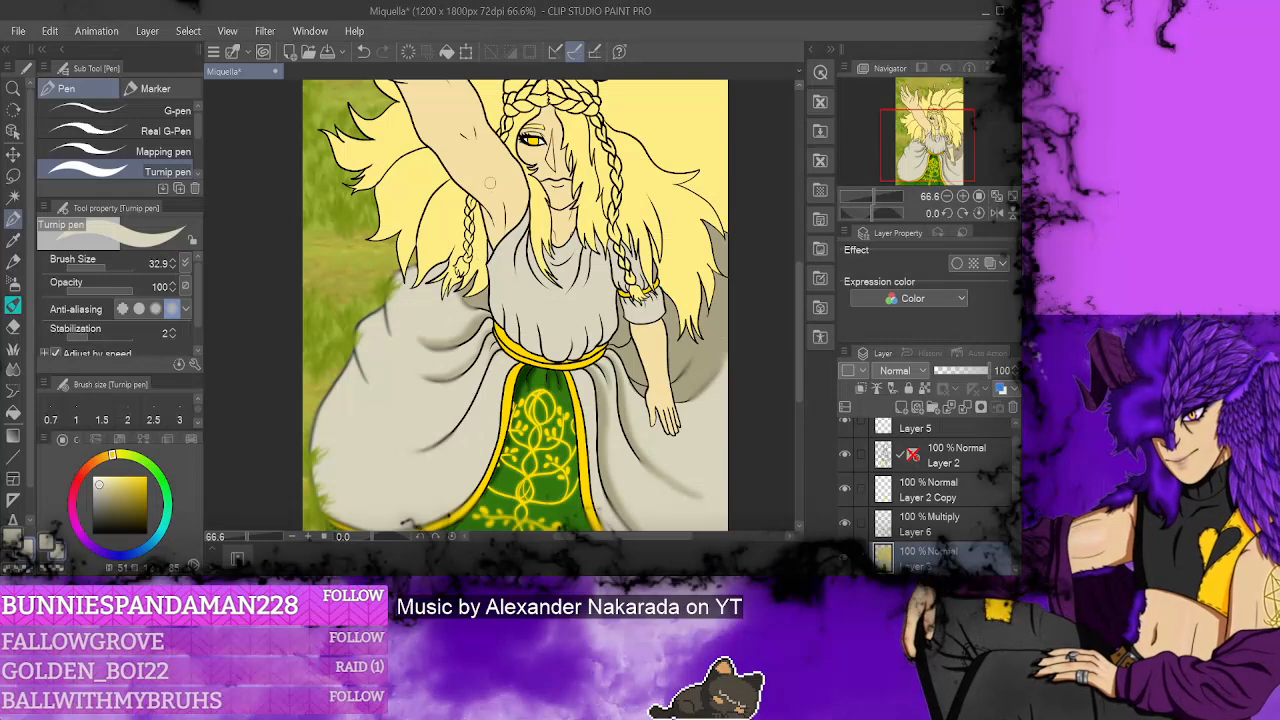
pyautogui.click(188, 31)
pyautogui.click(212, 88)
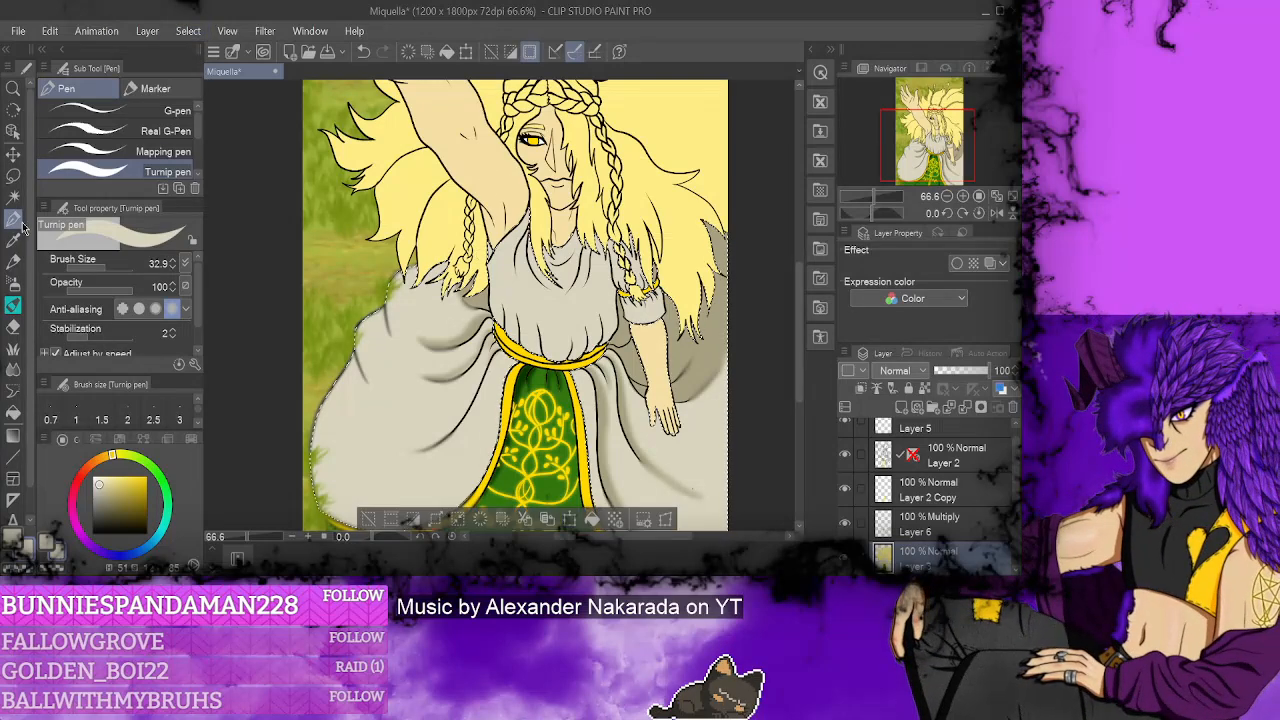
# - Paint shadows along the bodice folds with the Turnip pen on Layer 6, and blur the shading at brush size 28.0
pyautogui.hotkey('alt', ']')
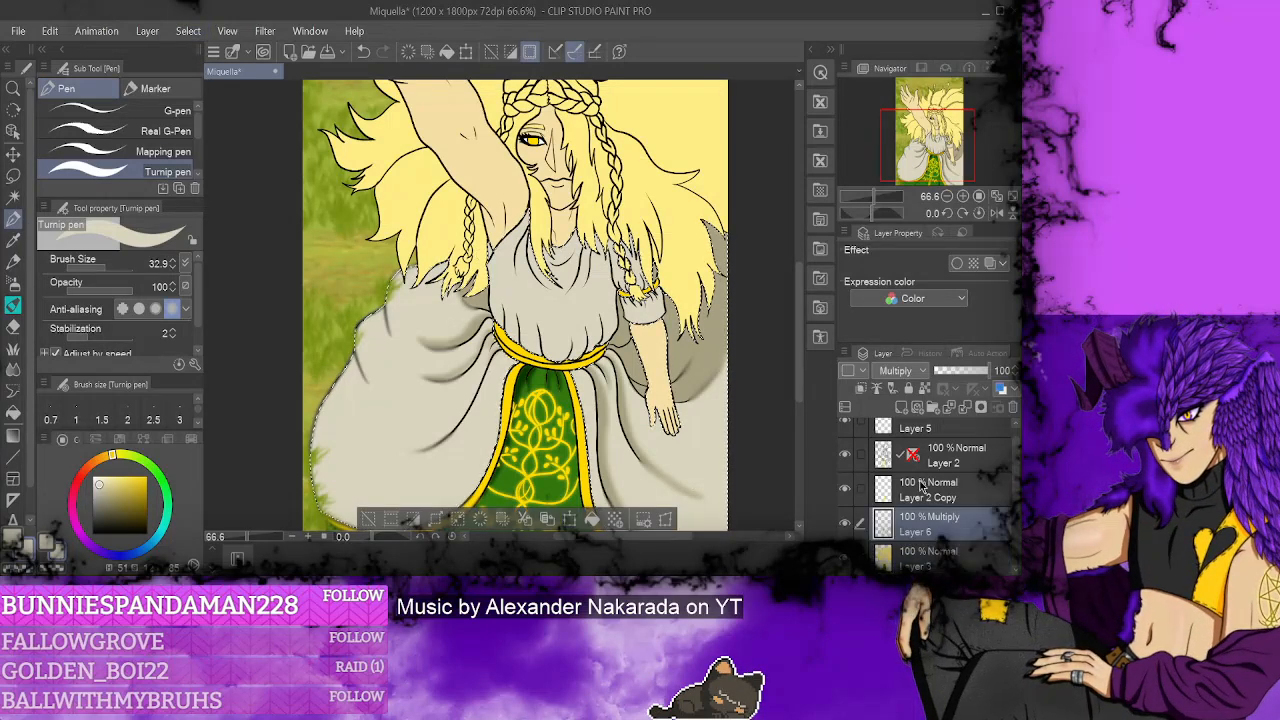
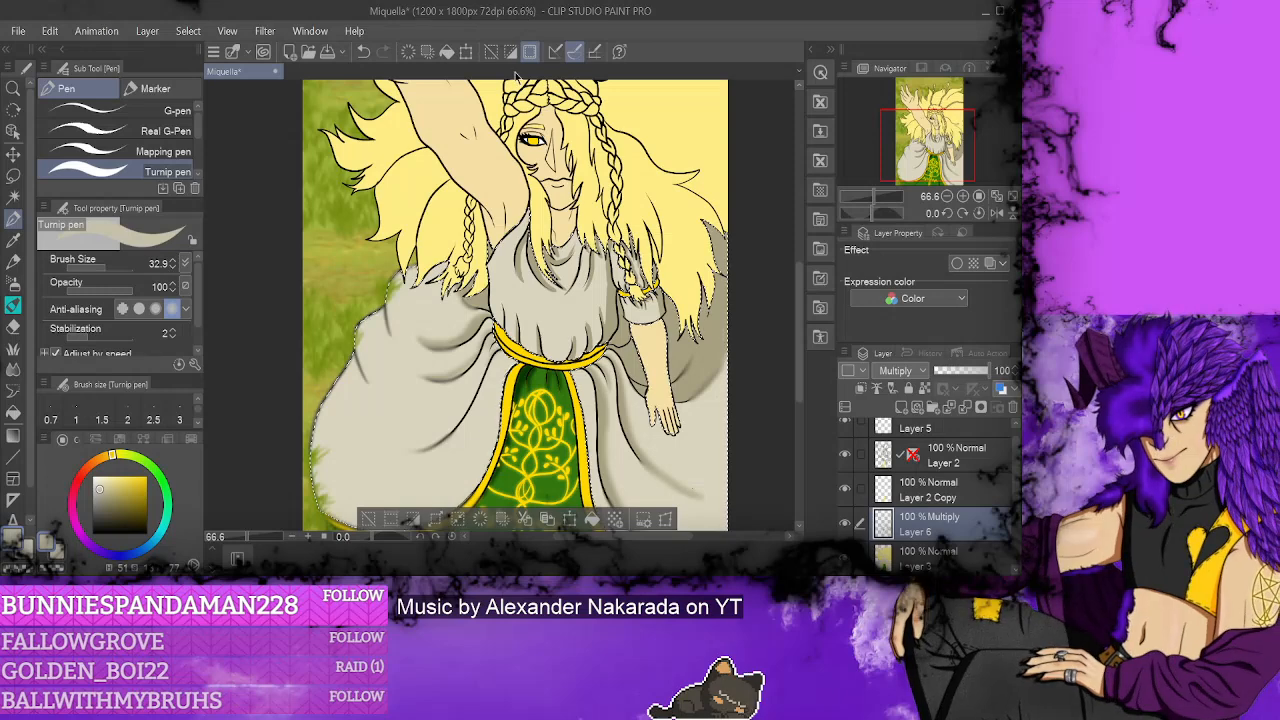
pyautogui.click(10, 368)
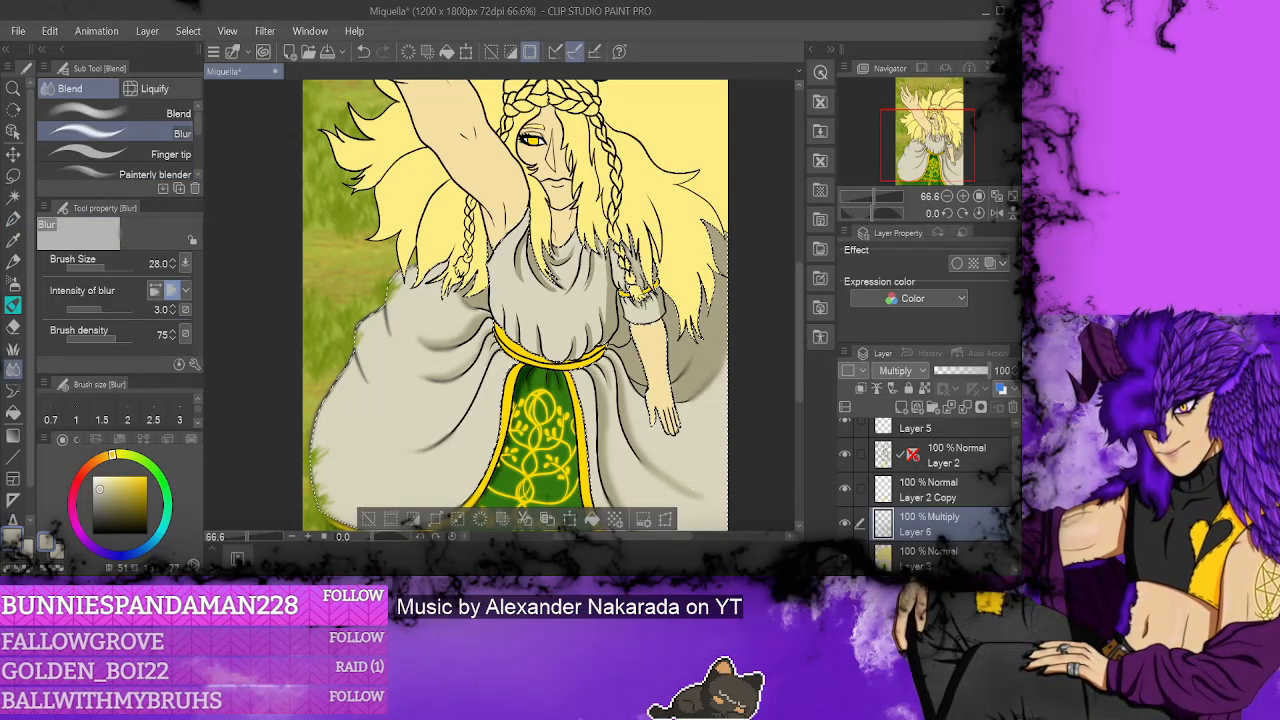
pyautogui.moveTo(687, 328); pyautogui.dragTo(670, 400)
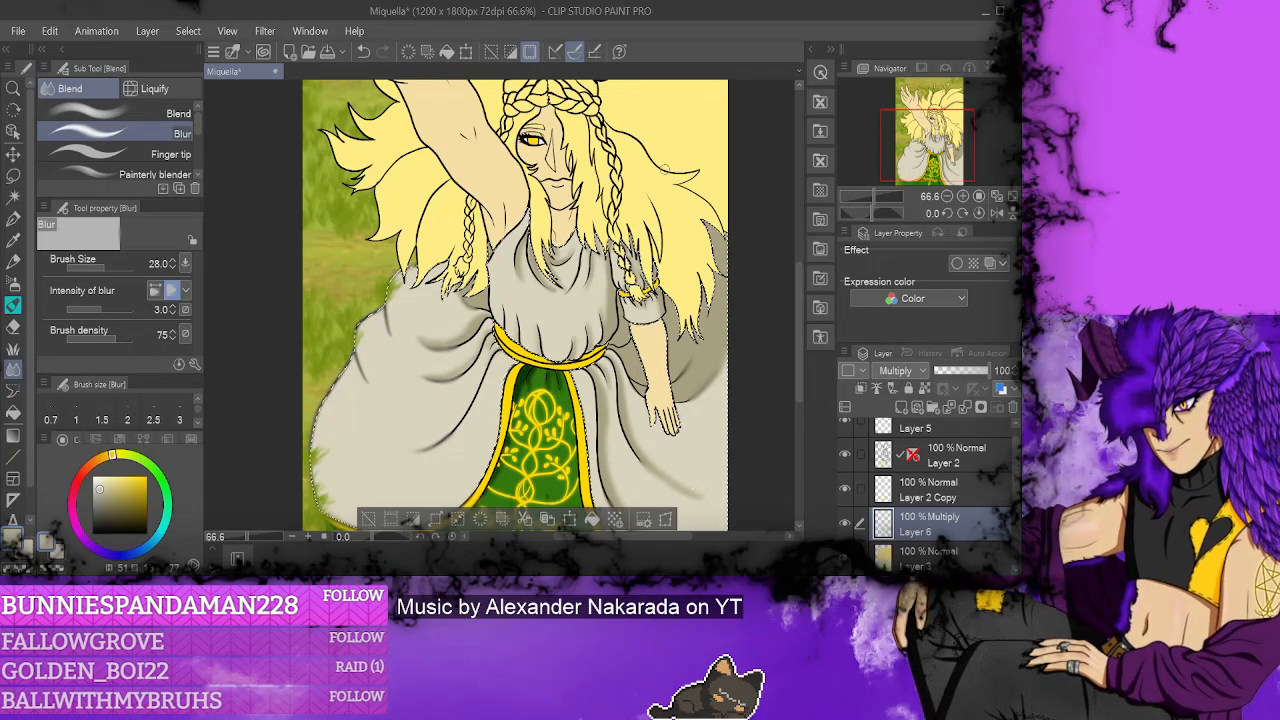
# - Add a new raster layer directly above Layer 3 for the dress's fabric texture
pyautogui.moveTo(798, 303); pyautogui.dragTo(817, 348)
pyautogui.click(930, 552)
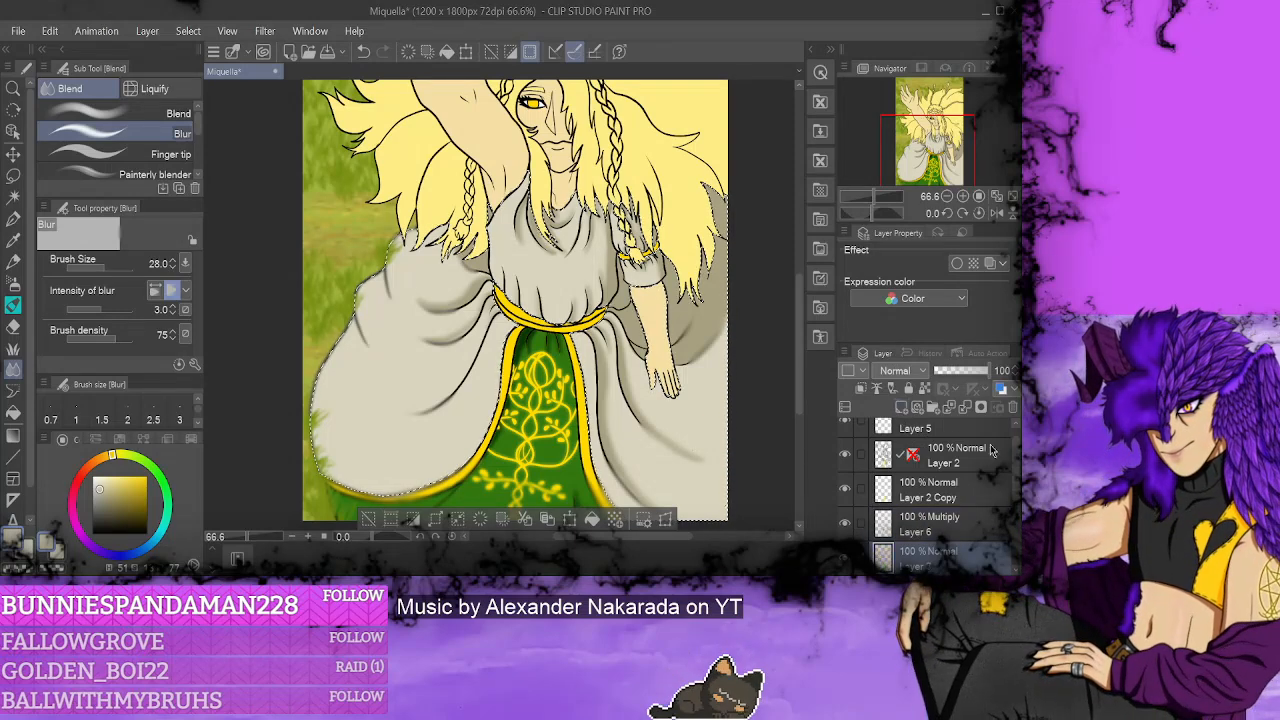
pyautogui.click(901, 408)
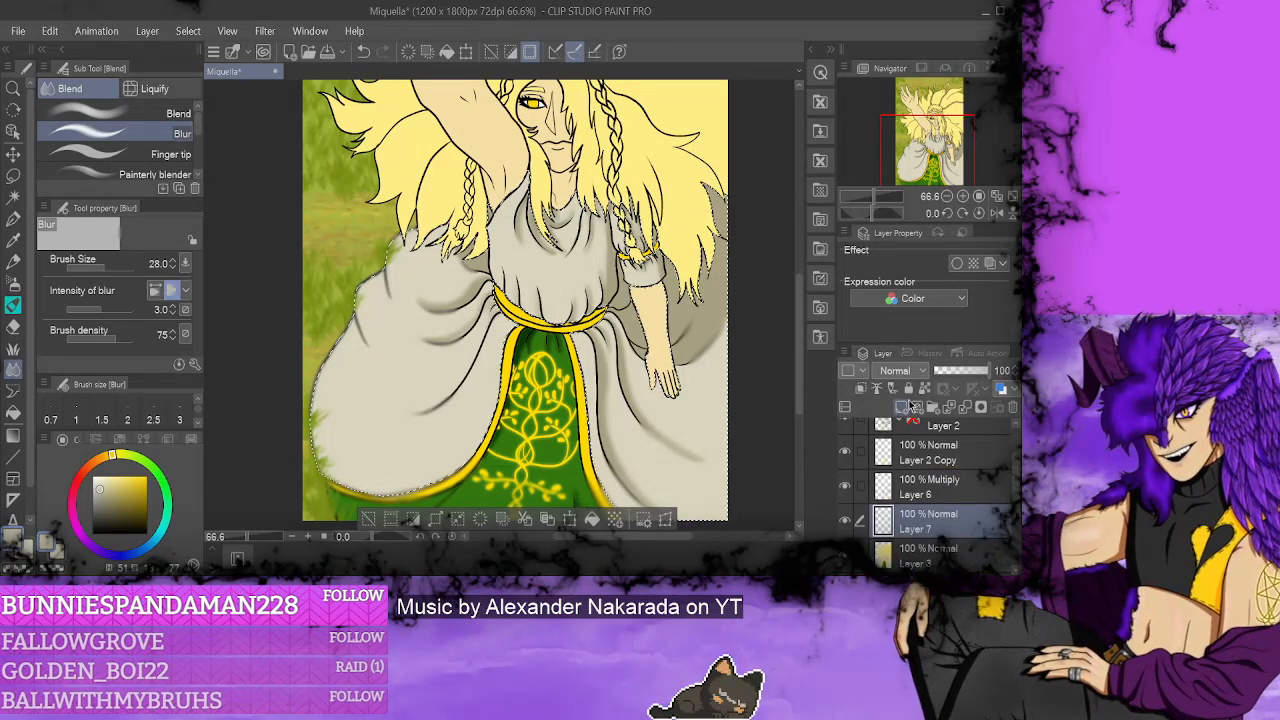
# - Paint a fabric texture over the selected skirt and bodice on Layer 7 with the Light crosshatch brush at size 551.5
pyautogui.click(13, 348)
pyautogui.click(70, 110)
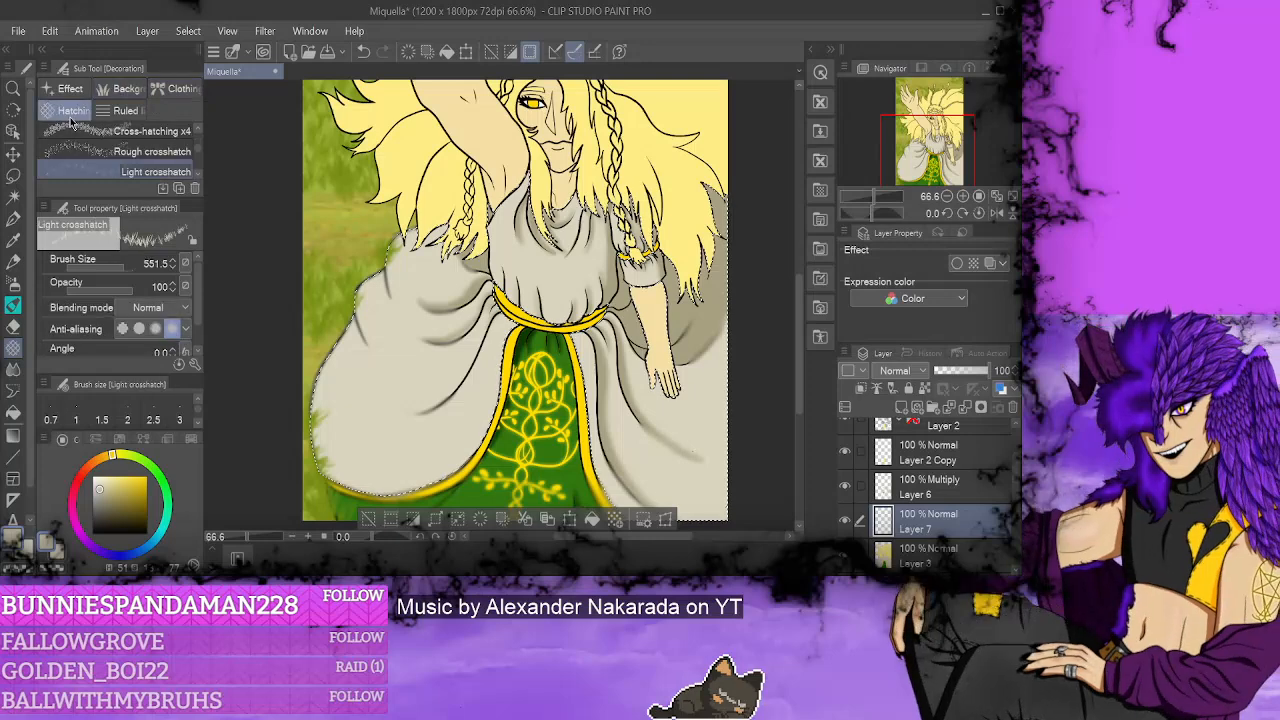
pyautogui.moveTo(360, 360); pyautogui.dragTo(400, 385)
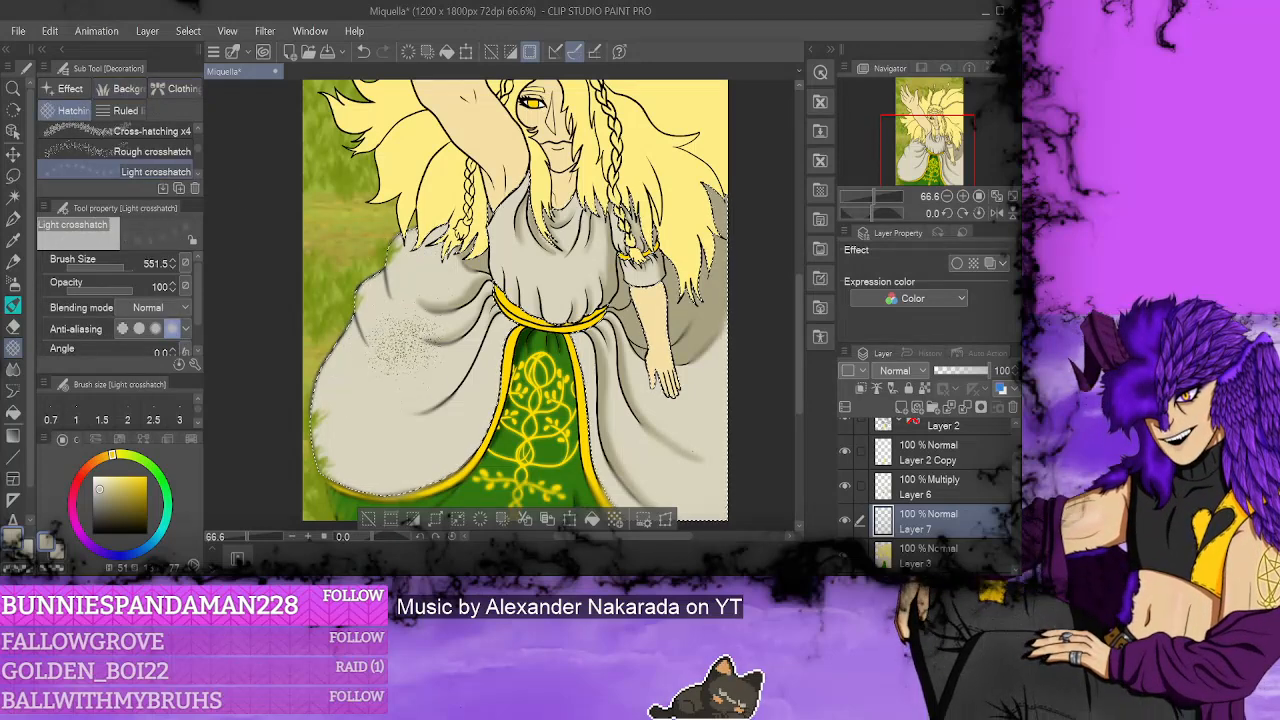
pyautogui.scroll(-2, 400, 343)
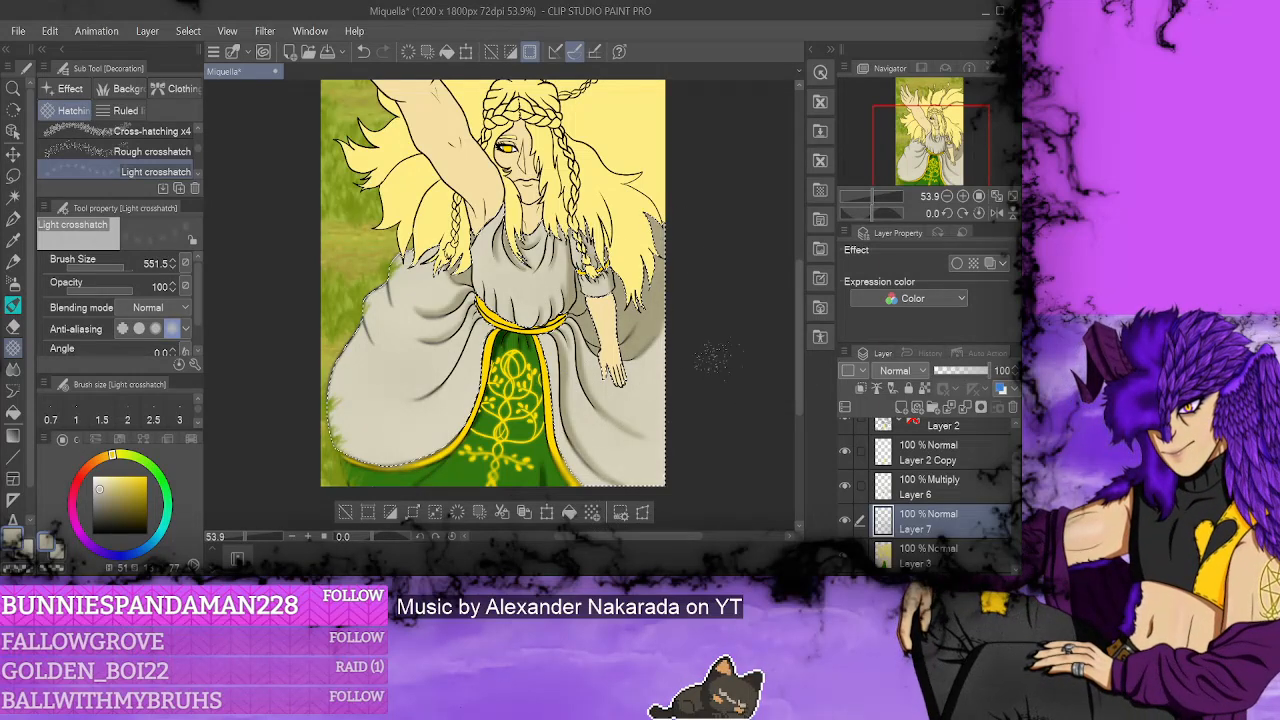
pyautogui.scroll(5, 567, 282)
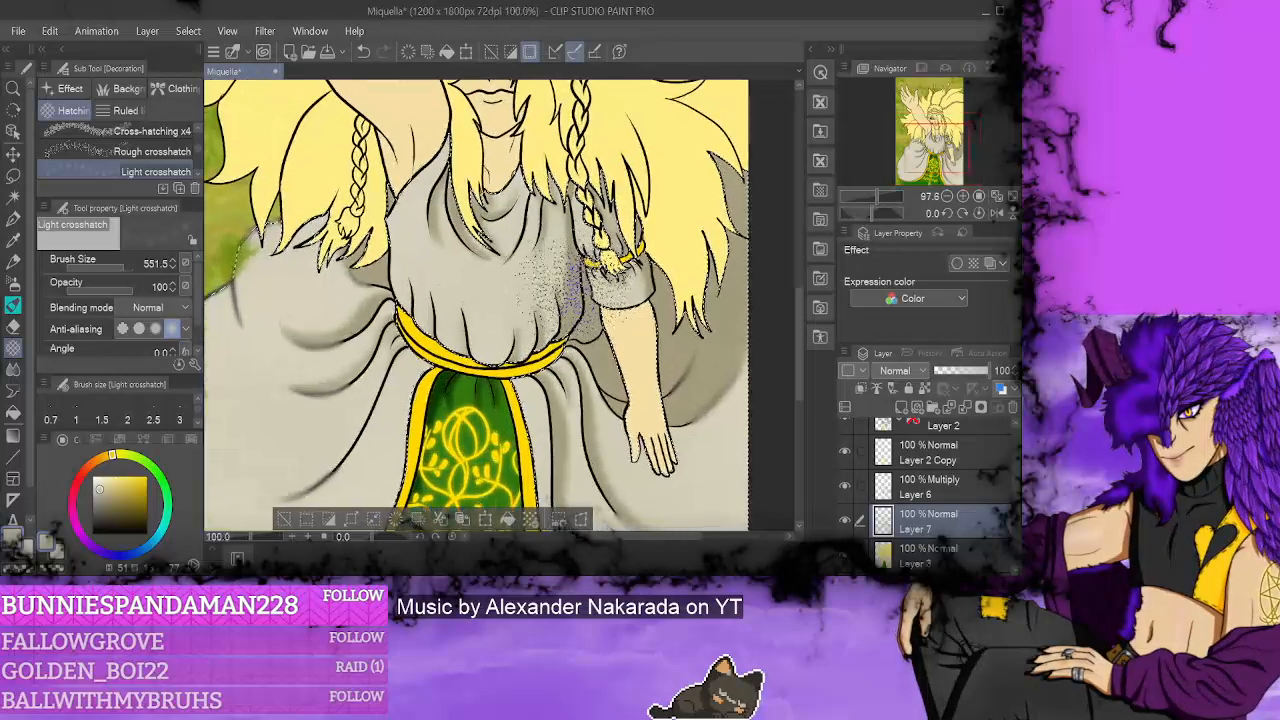
pyautogui.scroll(-2, 500, 300)
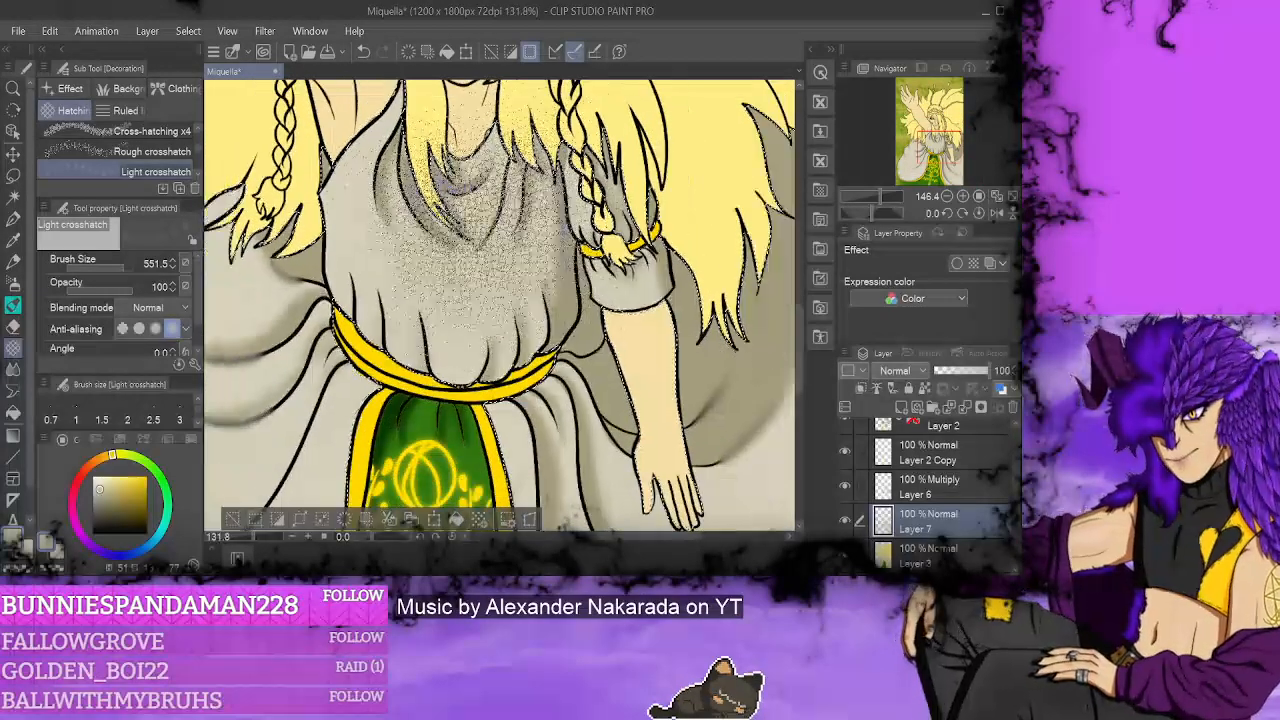
pyautogui.scroll(-3, 485, 305)
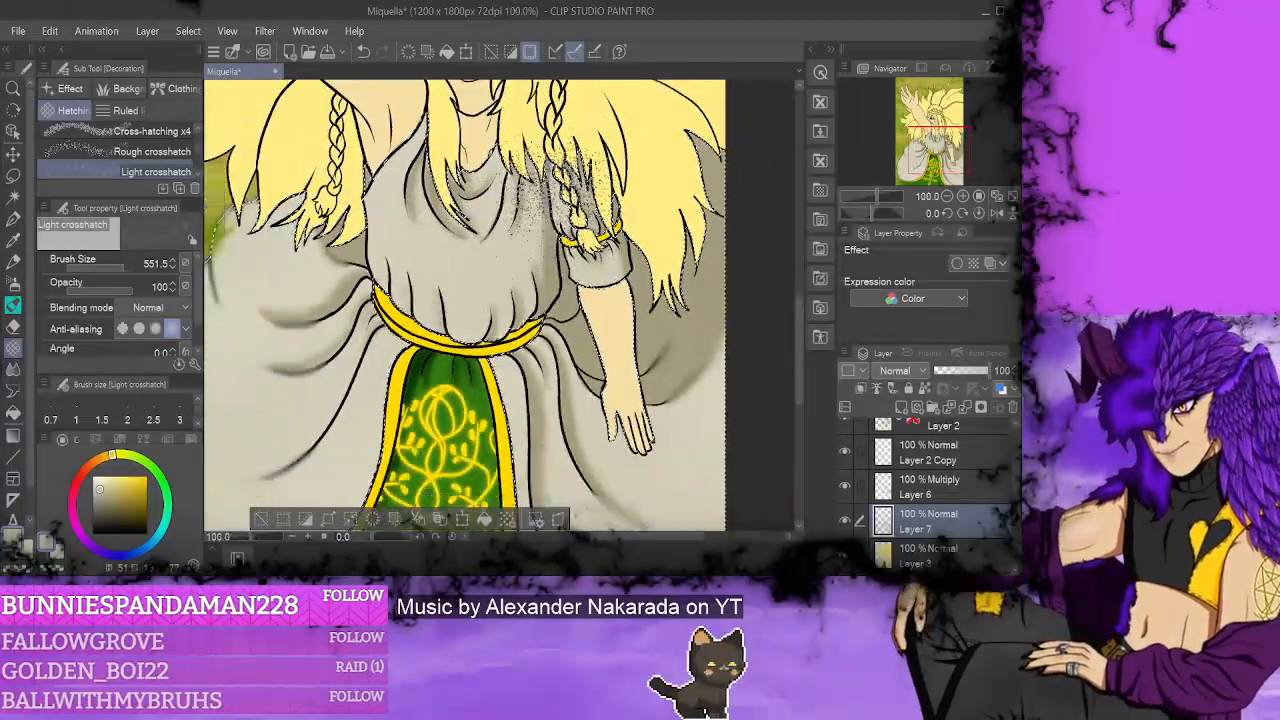
pyautogui.scroll(-2, 485, 305)
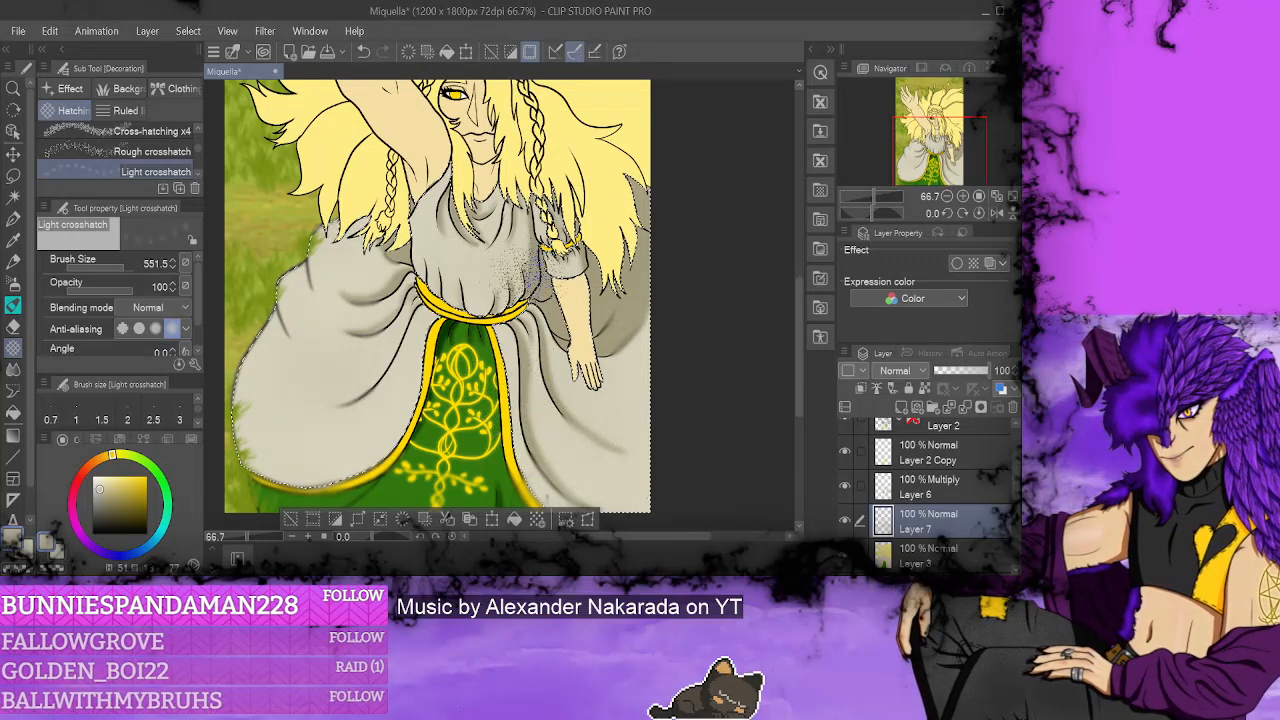
# - Merge the Layer 7 texture down into Layer 3, and clear the dress selection with Layer 6 active
pyautogui.click(933, 556)
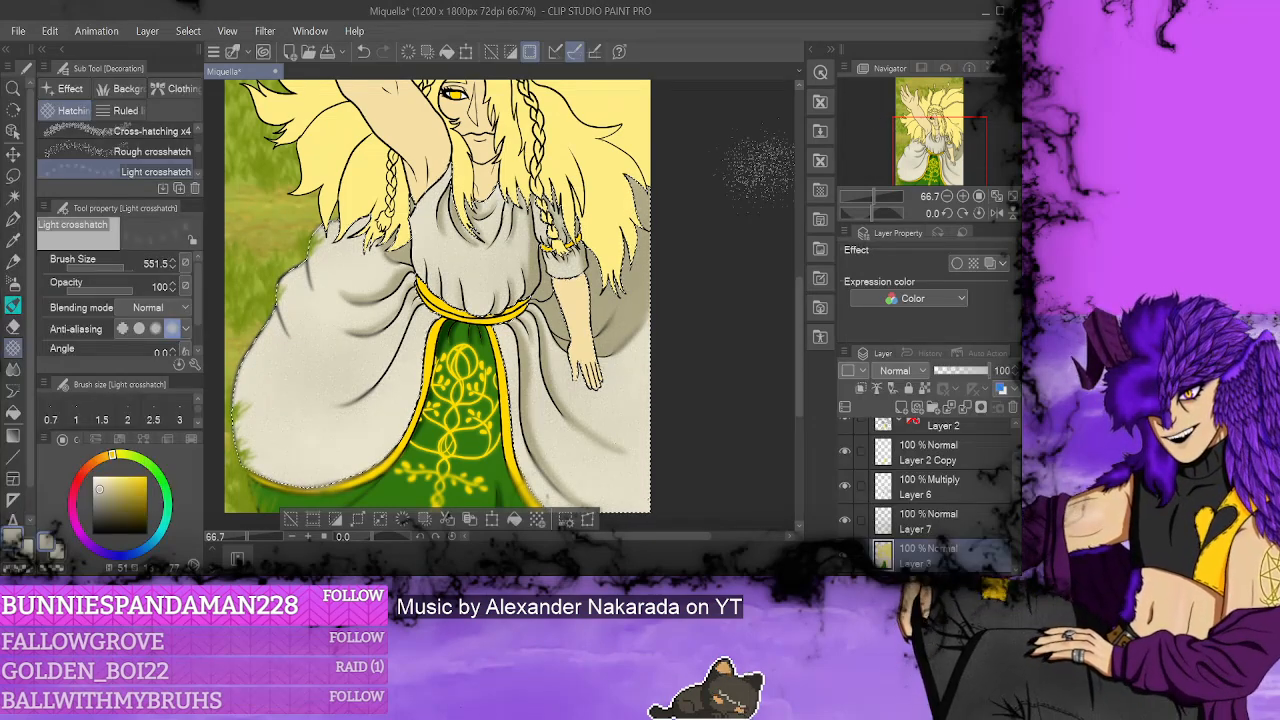
pyautogui.moveTo(799, 316); pyautogui.dragTo(804, 292)
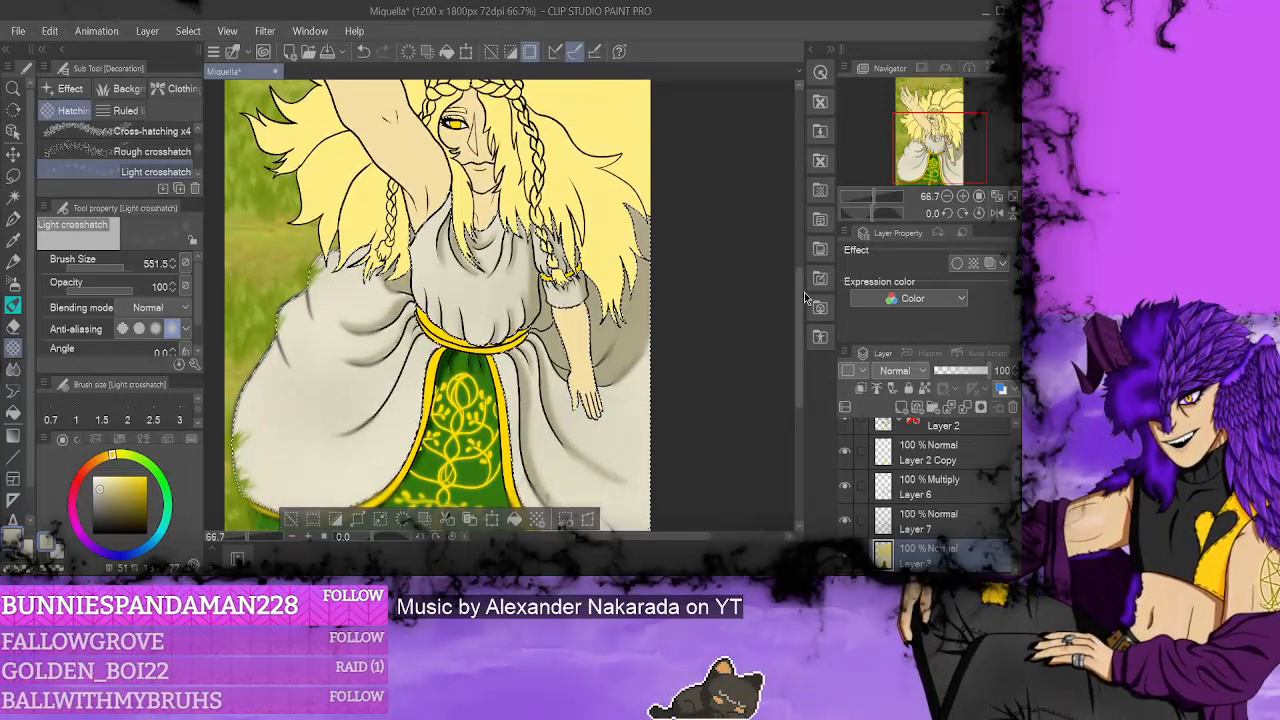
pyautogui.moveTo(804, 292); pyautogui.dragTo(797, 221)
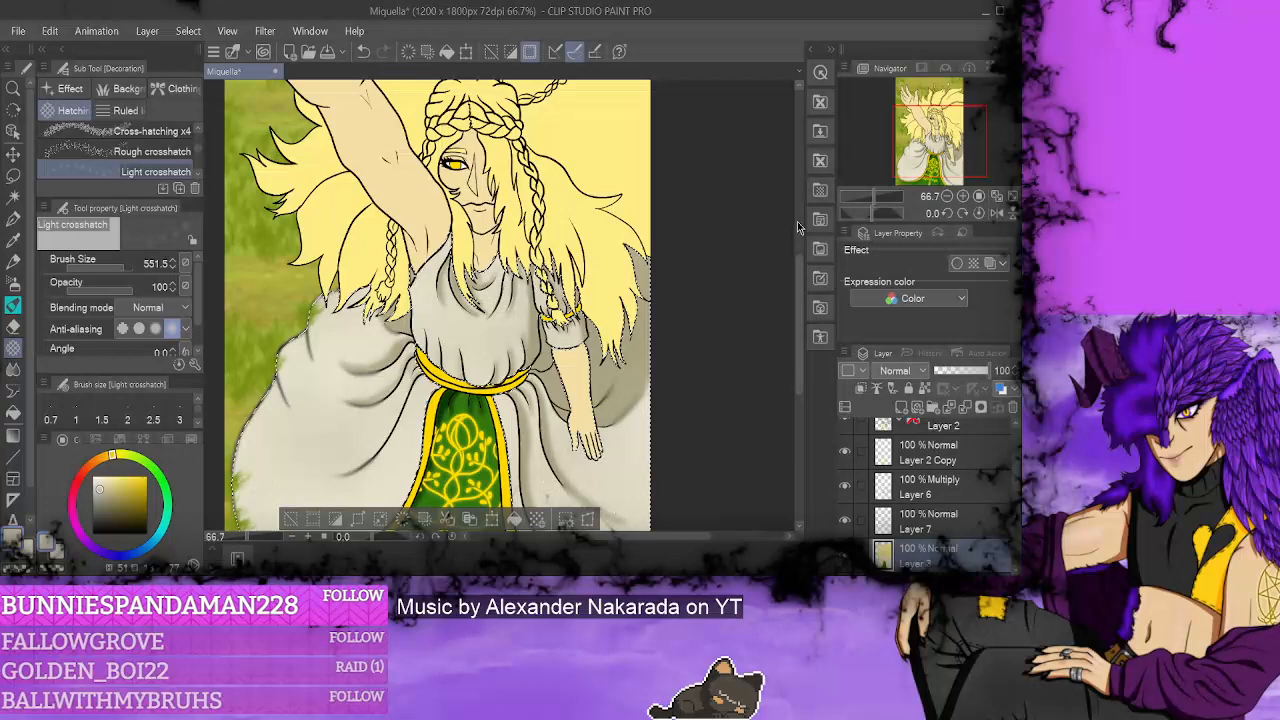
pyautogui.click(952, 524)
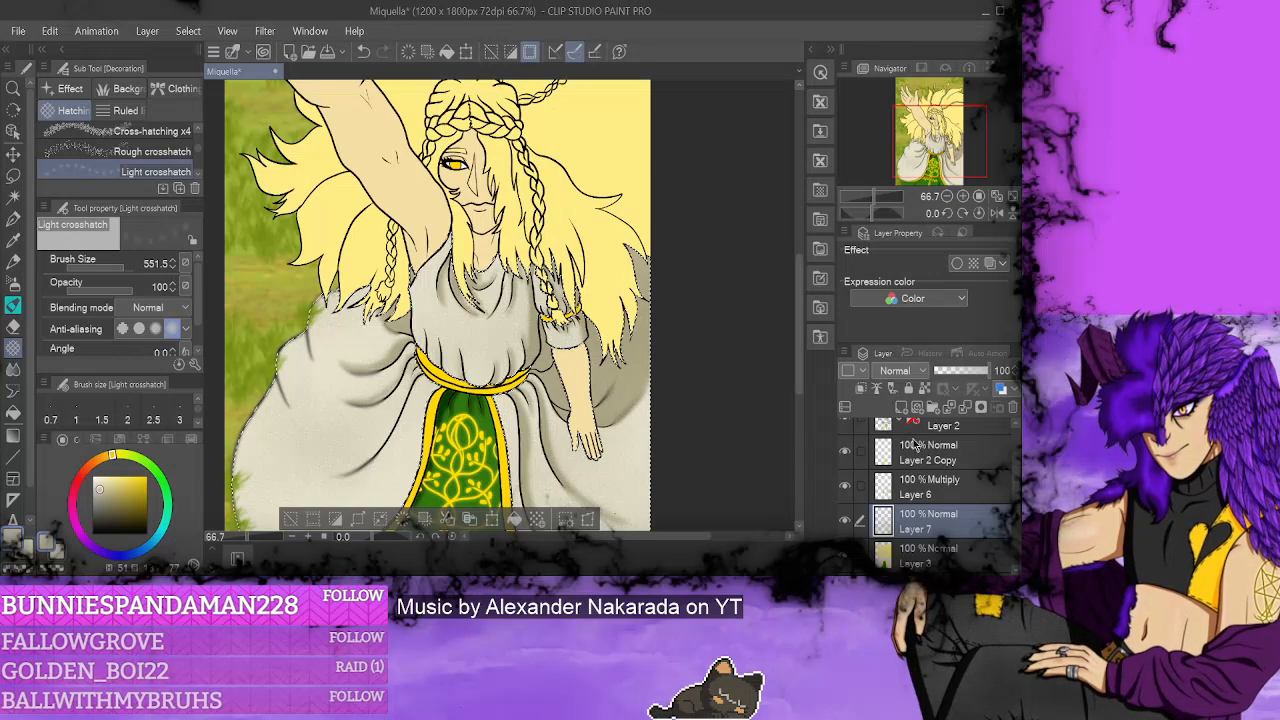
pyautogui.hotkey('ctrl', 'e')
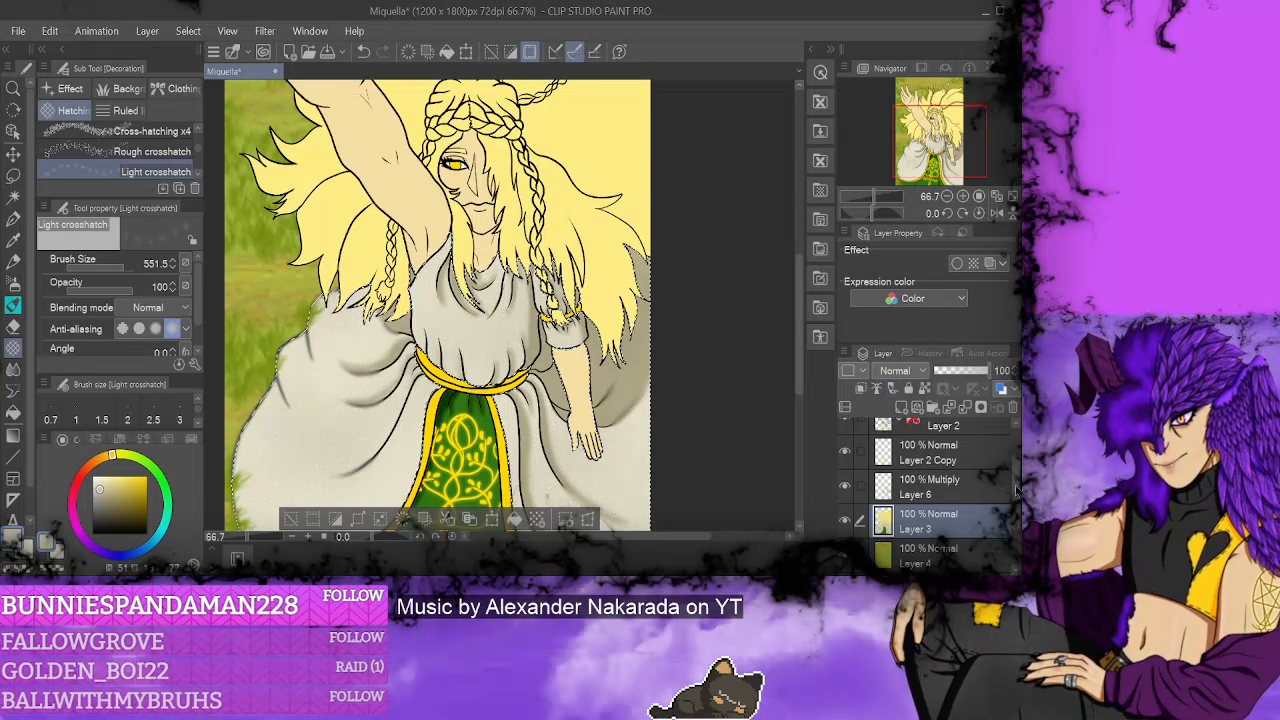
pyautogui.click(935, 486)
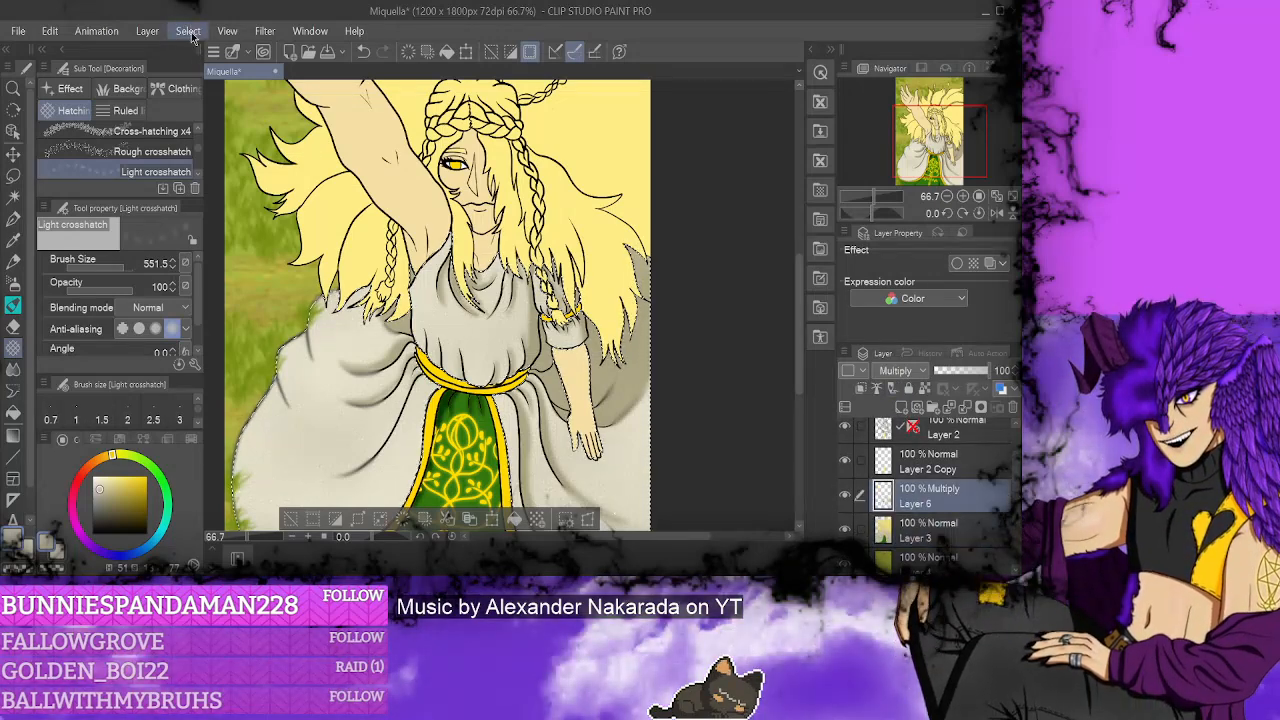
pyautogui.hotkey('ctrl', 'd')
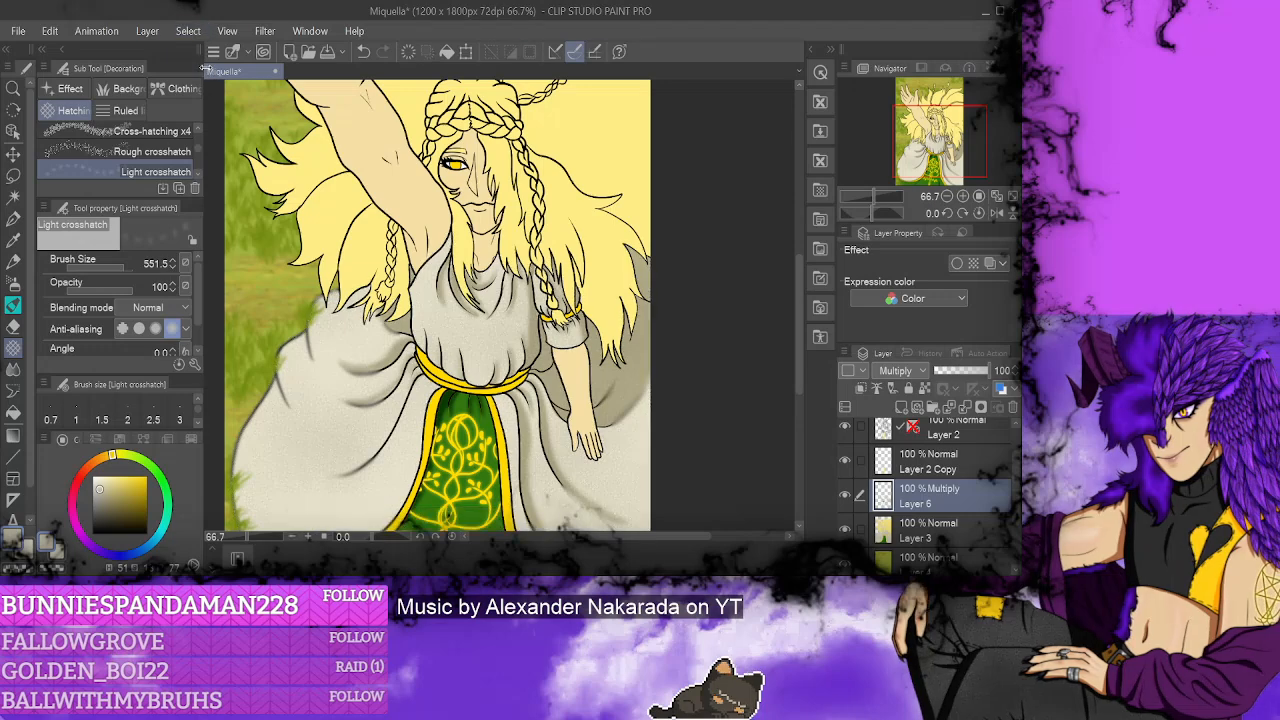
# - Pick the belt's gold as the drawing colour, and auto-select the gold belt, skirt trim and armband on Layer 3
pyautogui.moveTo(600, 185); pyautogui.dragTo(640, 168)
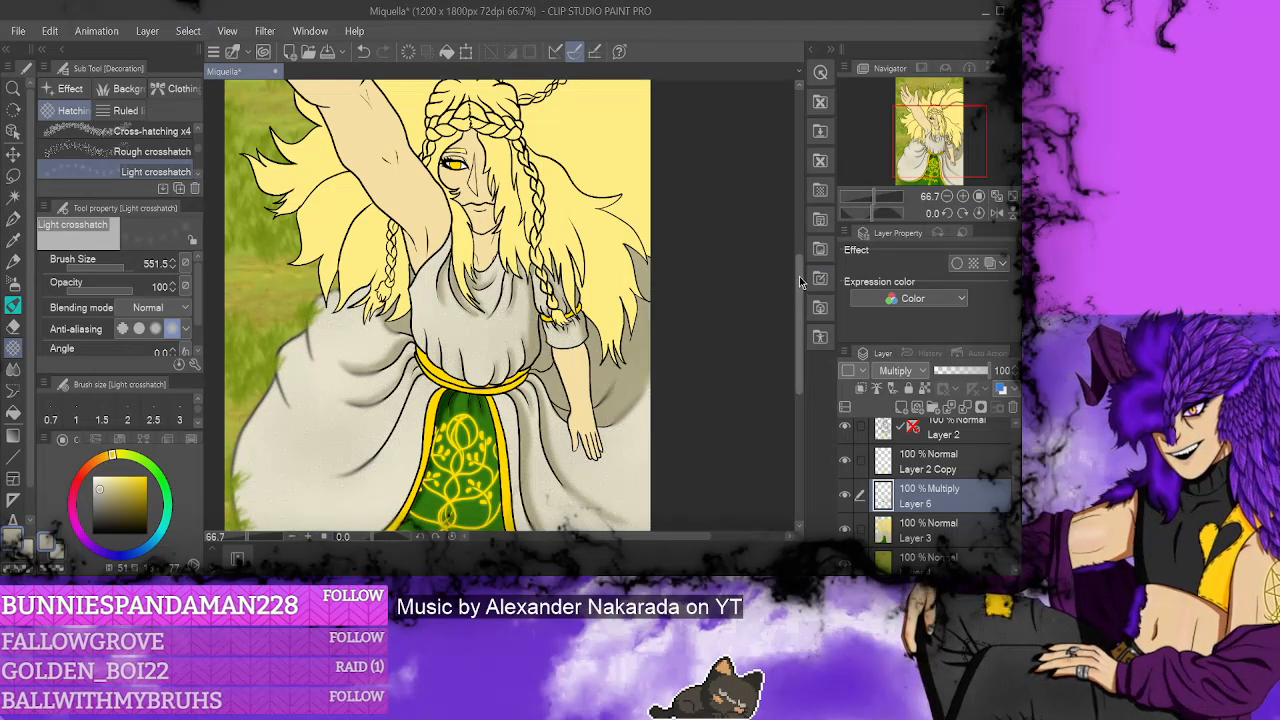
pyautogui.moveTo(799, 276)
pyautogui.mouseDown()
pyautogui.moveTo(803, 325)
pyautogui.moveTo(806, 269)
pyautogui.moveTo(806, 288)
pyautogui.mouseUp()
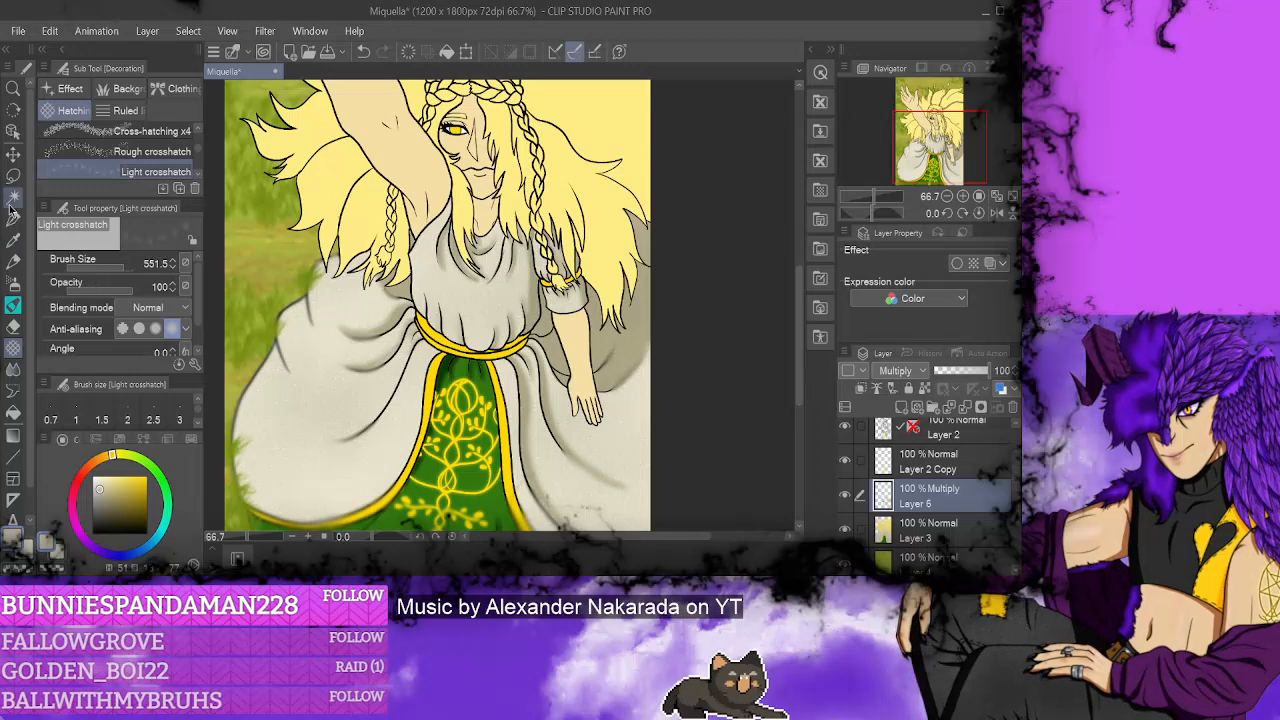
pyautogui.press('w')
pyautogui.click(437, 340)
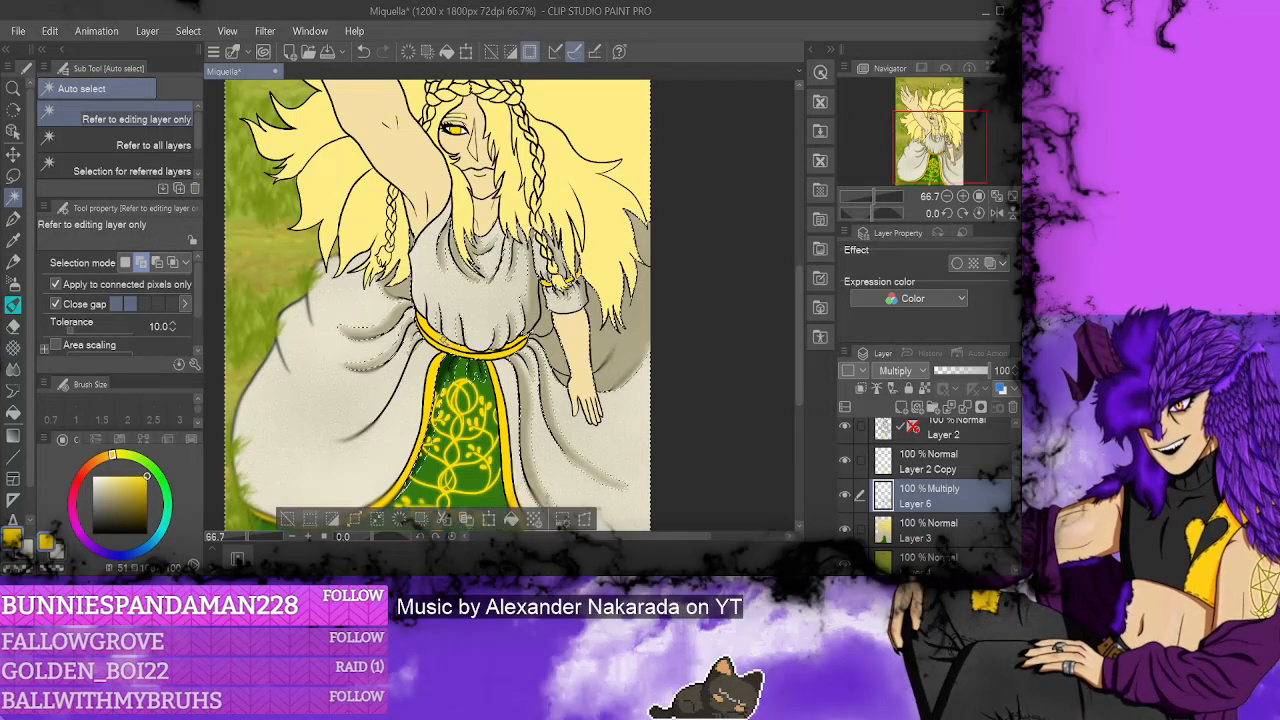
pyautogui.hotkey('ctrl', 'd')
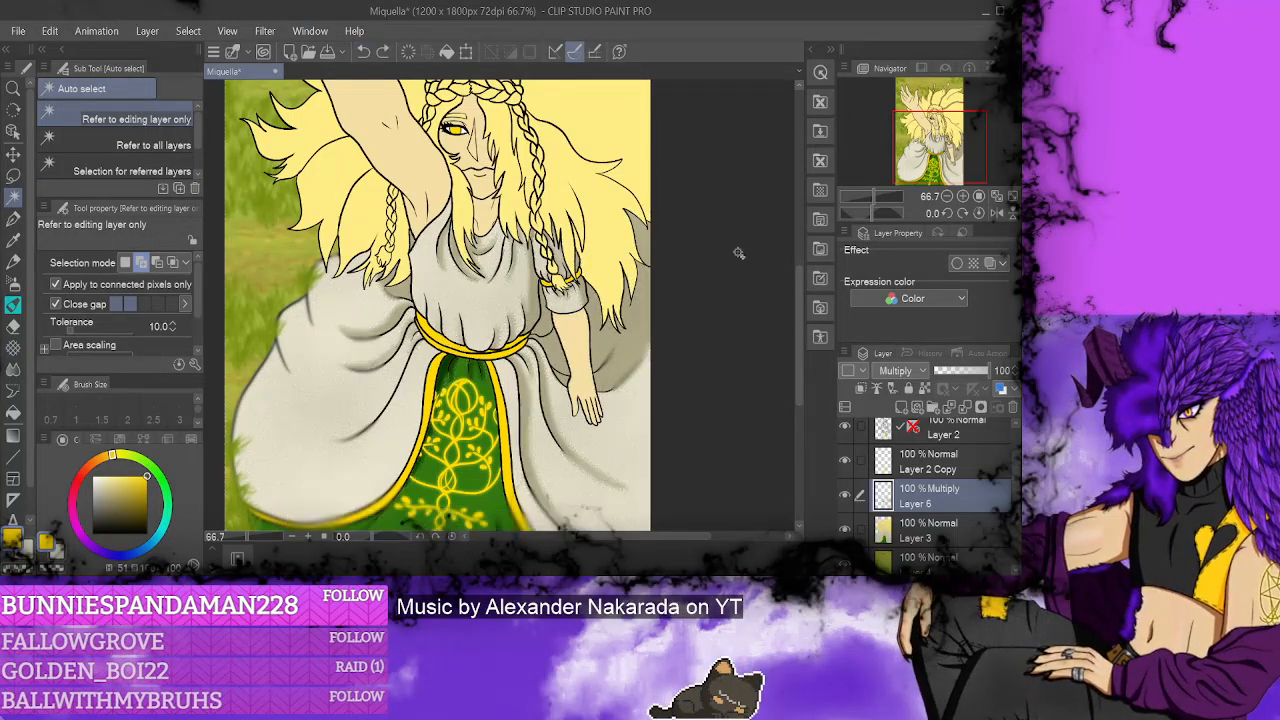
pyautogui.click(935, 530)
pyautogui.click(468, 450)
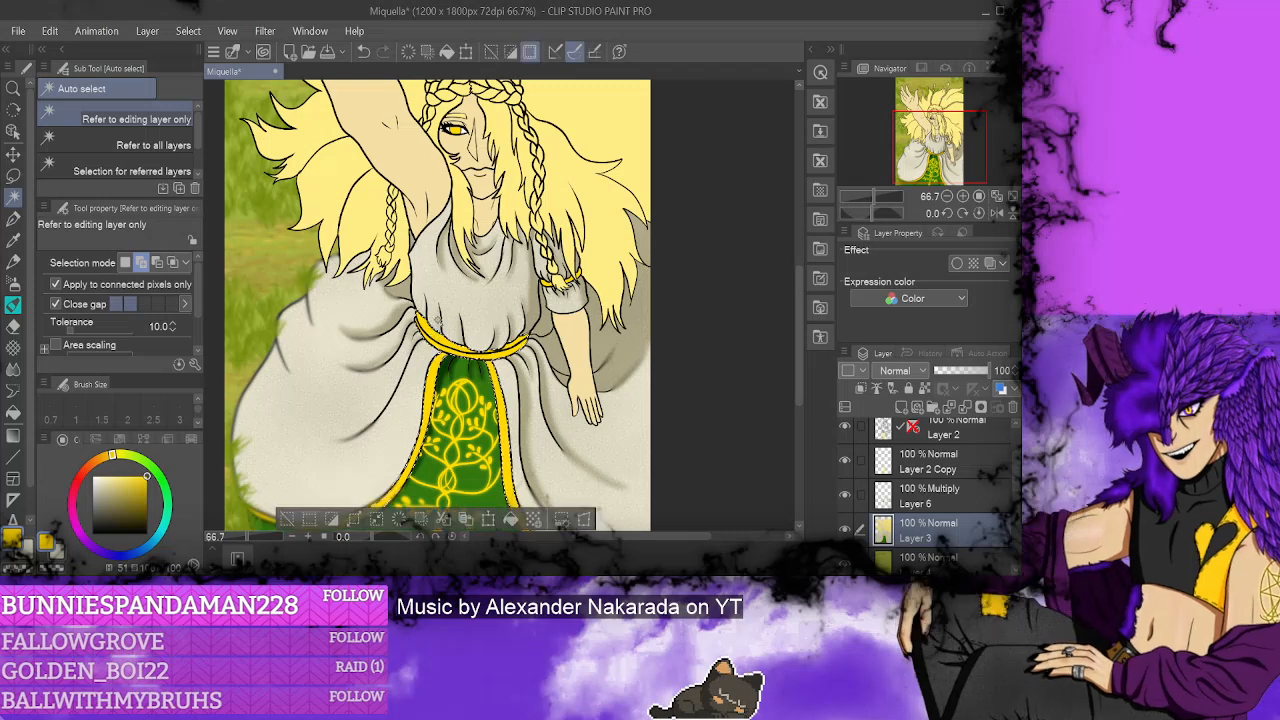
pyautogui.click(549, 280)
pyautogui.click(563, 283)
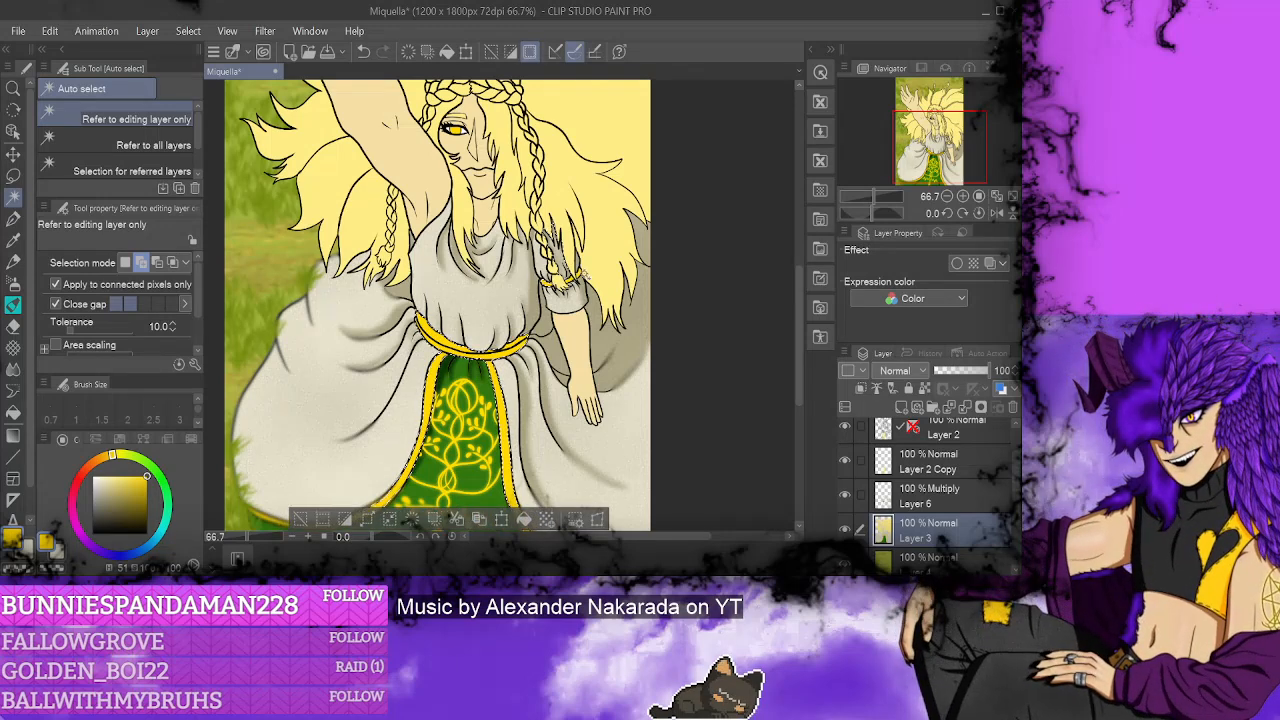
pyautogui.click(575, 277)
# - Paint shadows on the gold belt with the Turnip pen at size 32.9 on Layer 6, and blur them at brush size 28.0
pyautogui.press('p')
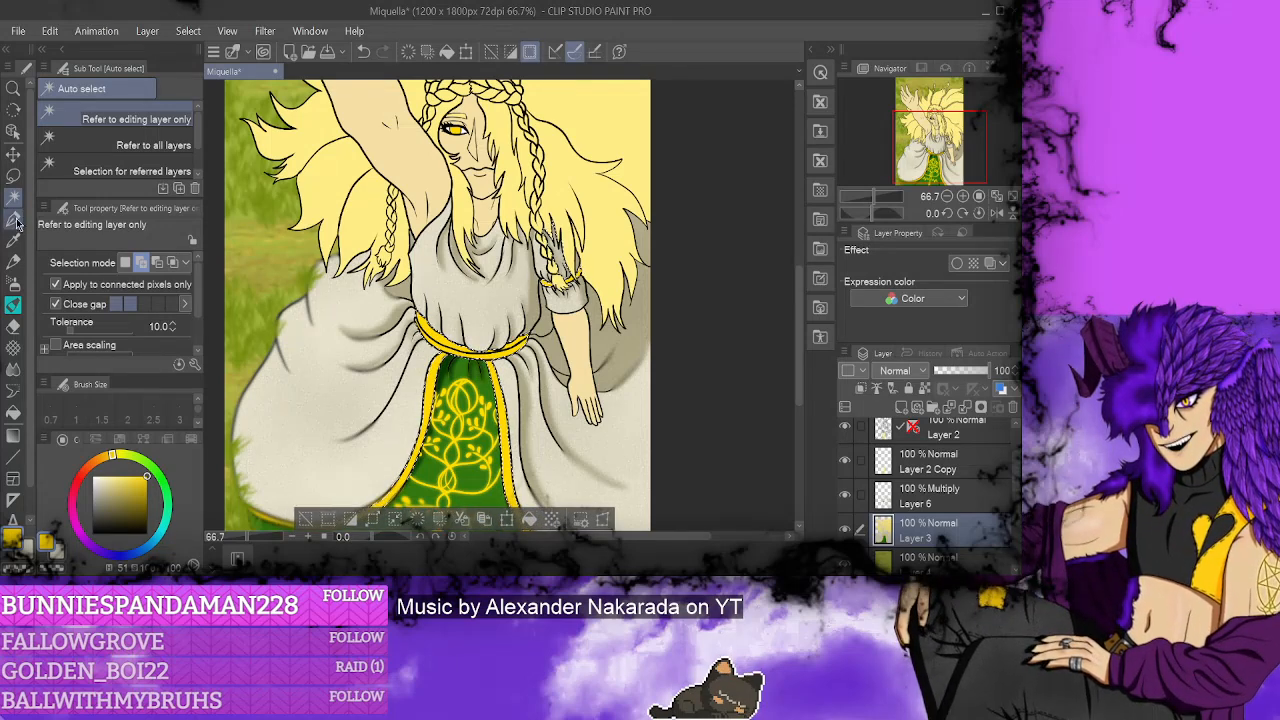
pyautogui.click(943, 496)
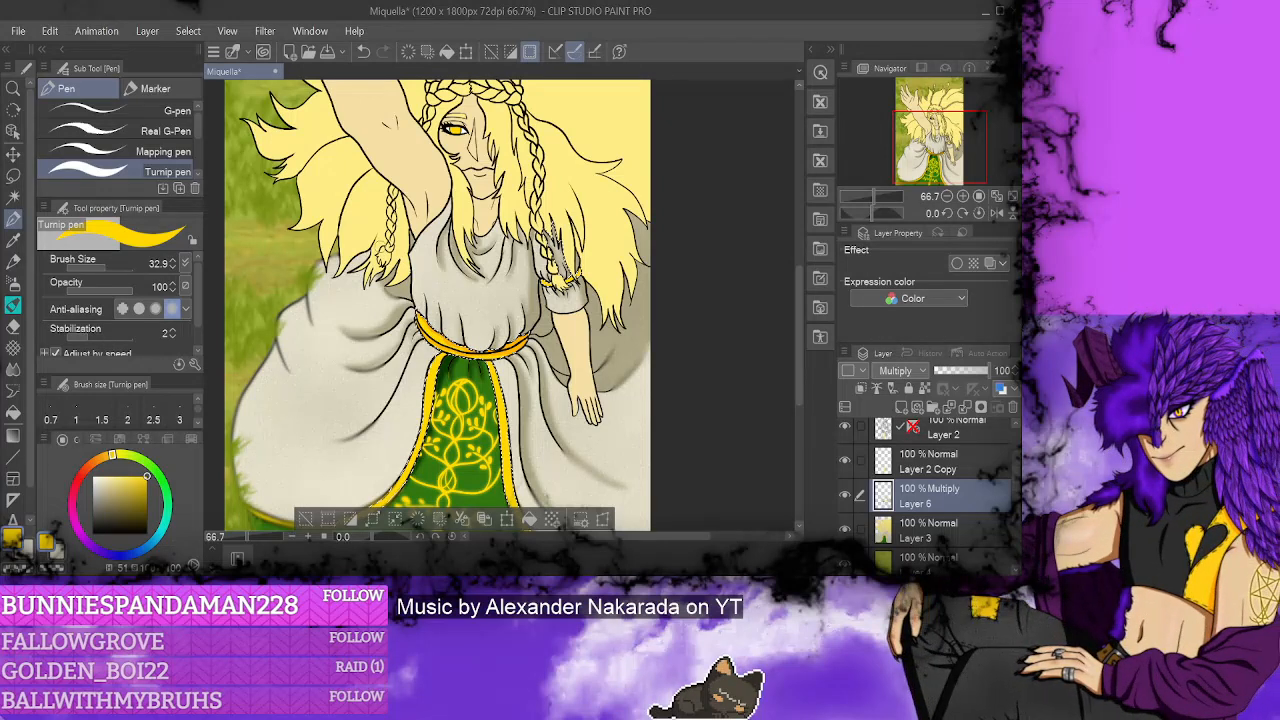
pyautogui.click(13, 368)
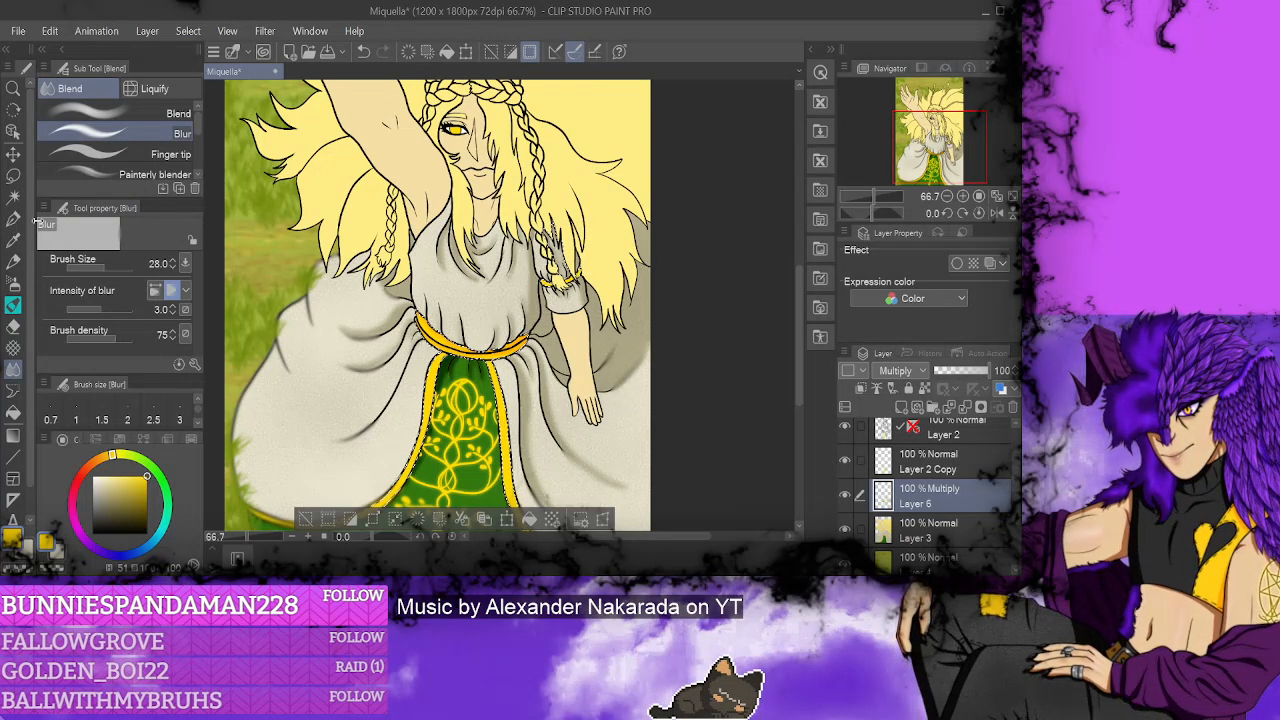
# - Undo the last pen stroke, and lasso the stray area beside the braid out of the armband selection
pyautogui.click(13, 219)
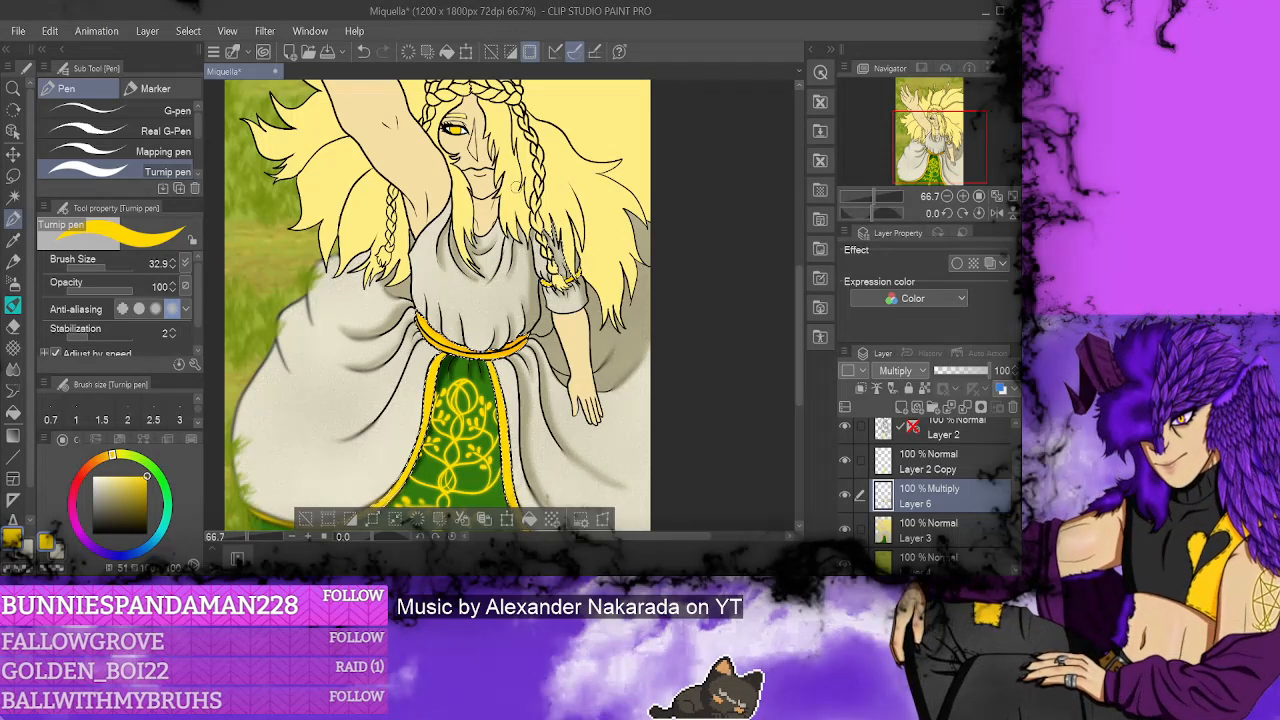
pyautogui.click(365, 51)
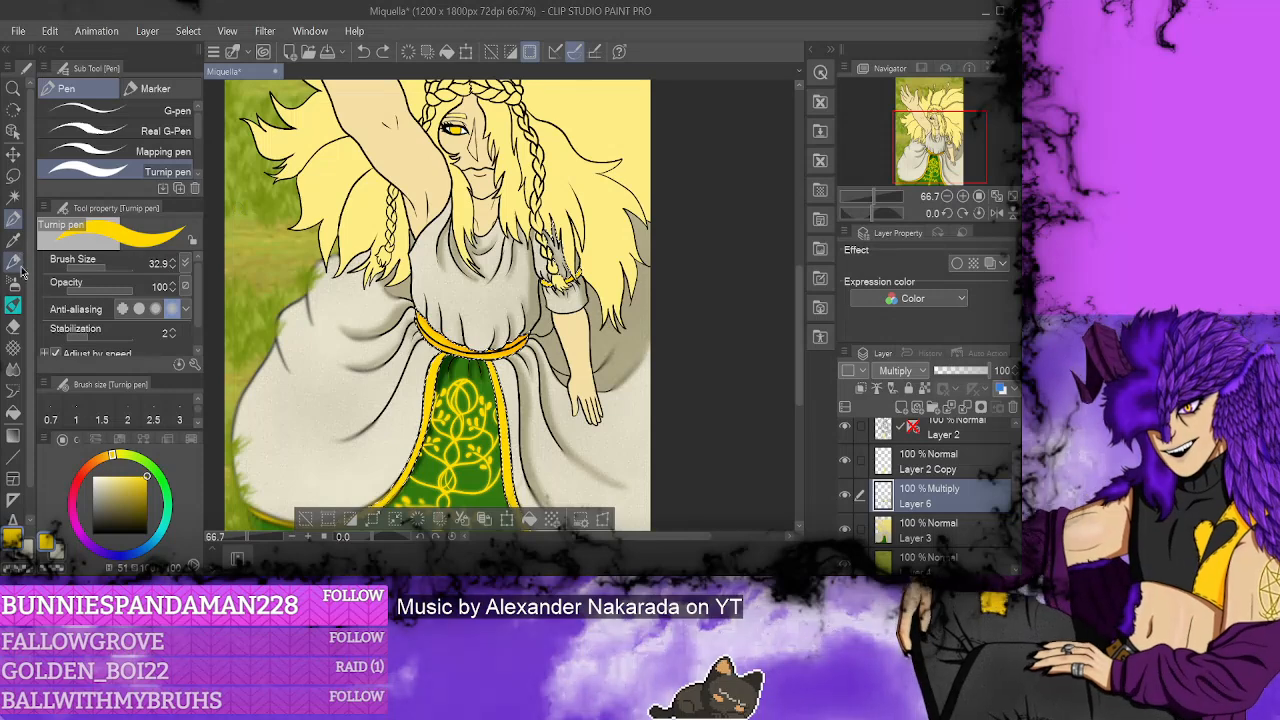
pyautogui.click(16, 192)
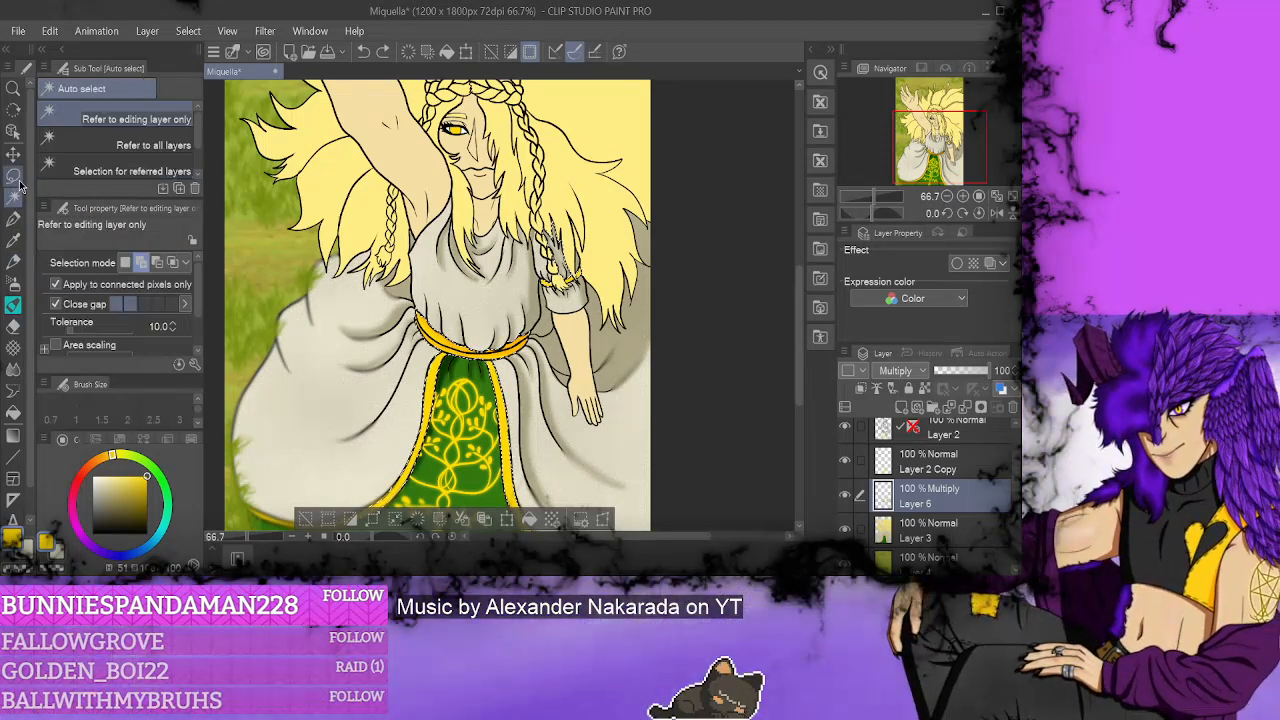
pyautogui.click(13, 176)
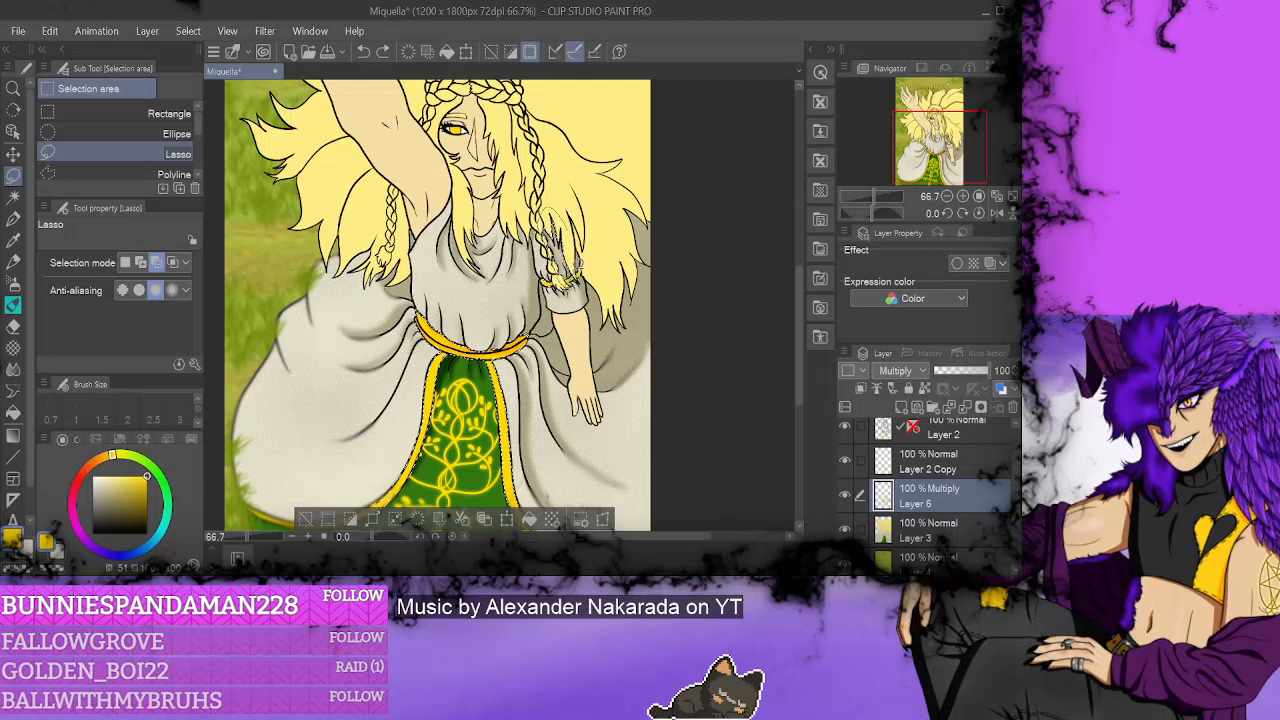
pyautogui.click(942, 538)
pyautogui.click(13, 197)
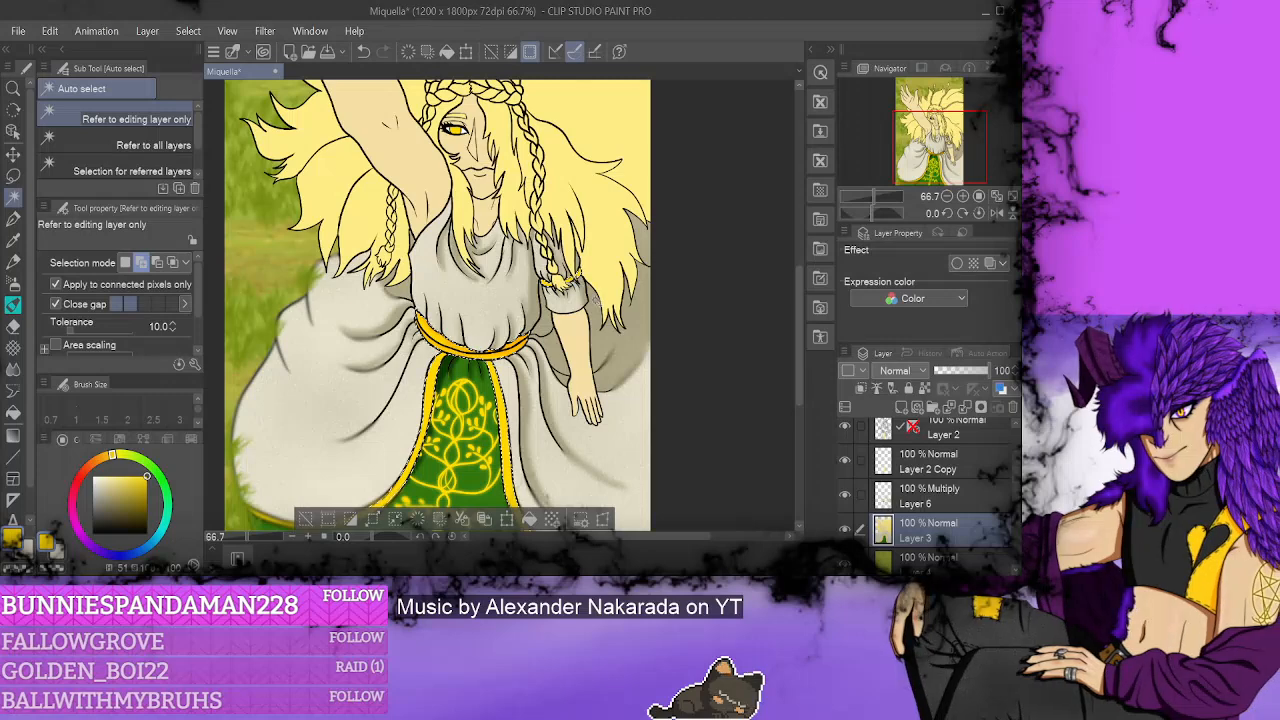
# - Shade the gold armband with the Turnip pen on Layer 6, soften it with the Blur tool, and clear the selection
pyautogui.press('p')
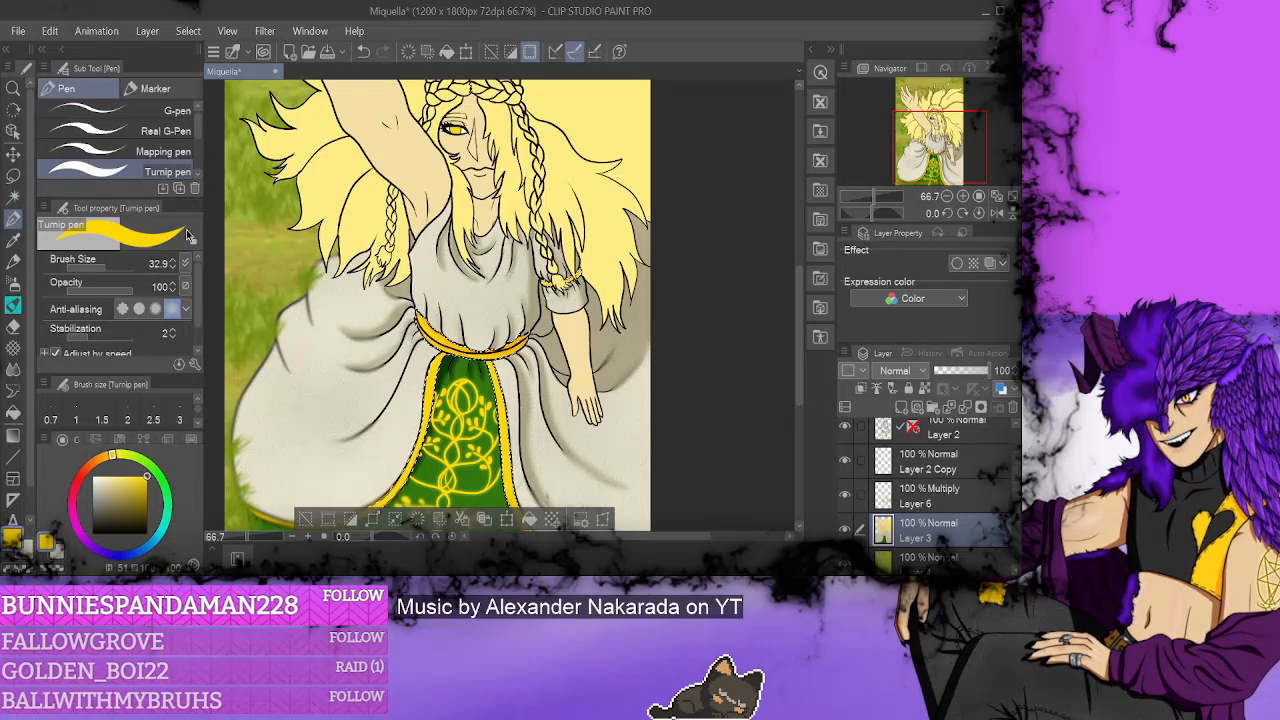
pyautogui.click(953, 502)
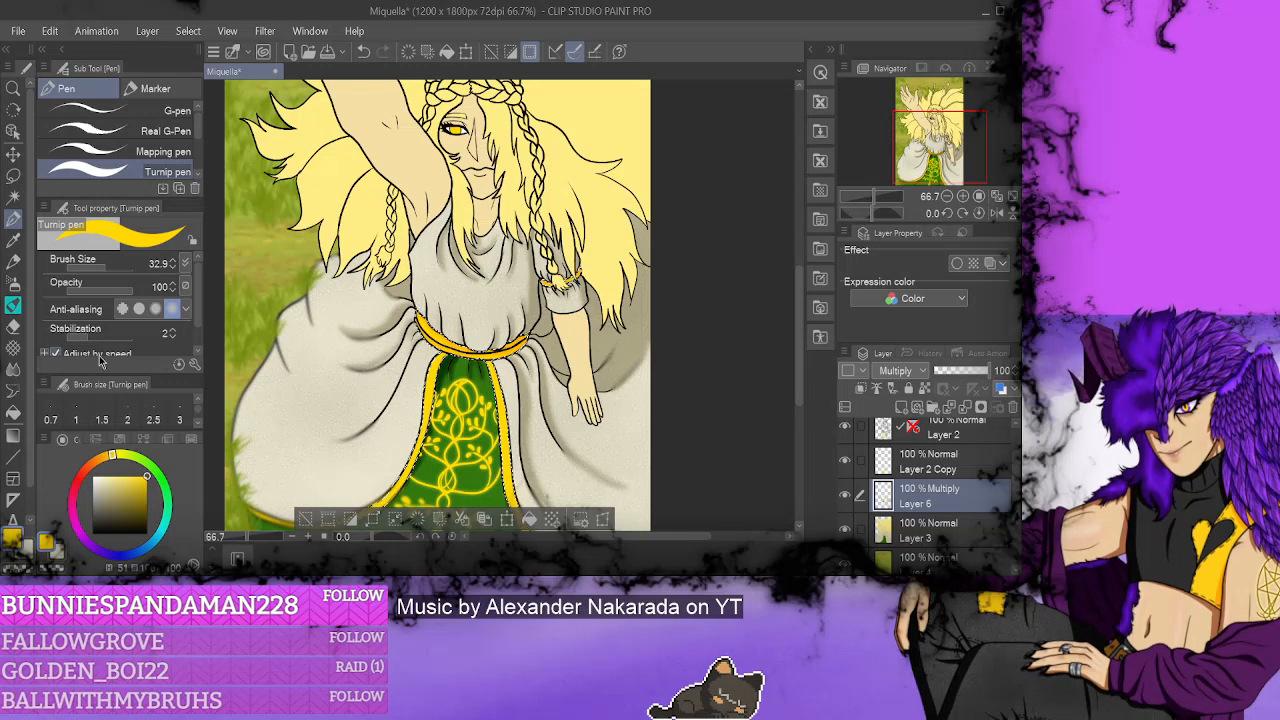
pyautogui.press('j')
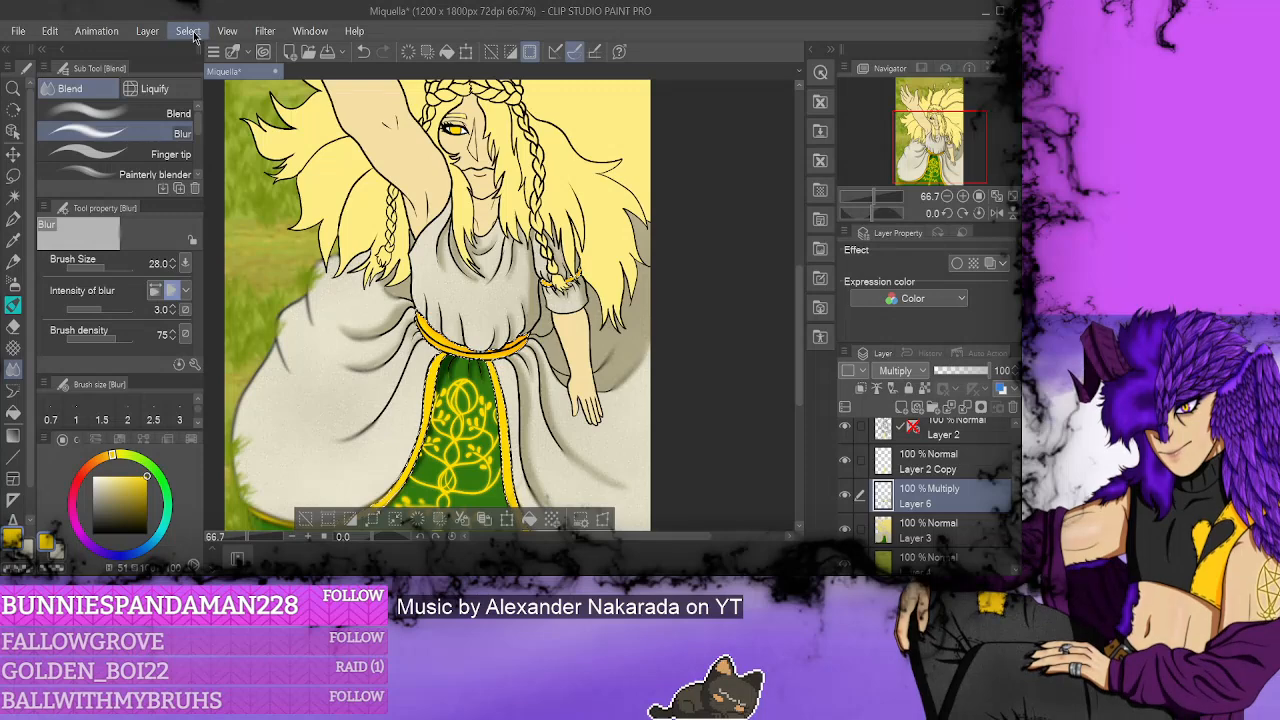
pyautogui.hotkey('ctrl', 'd')
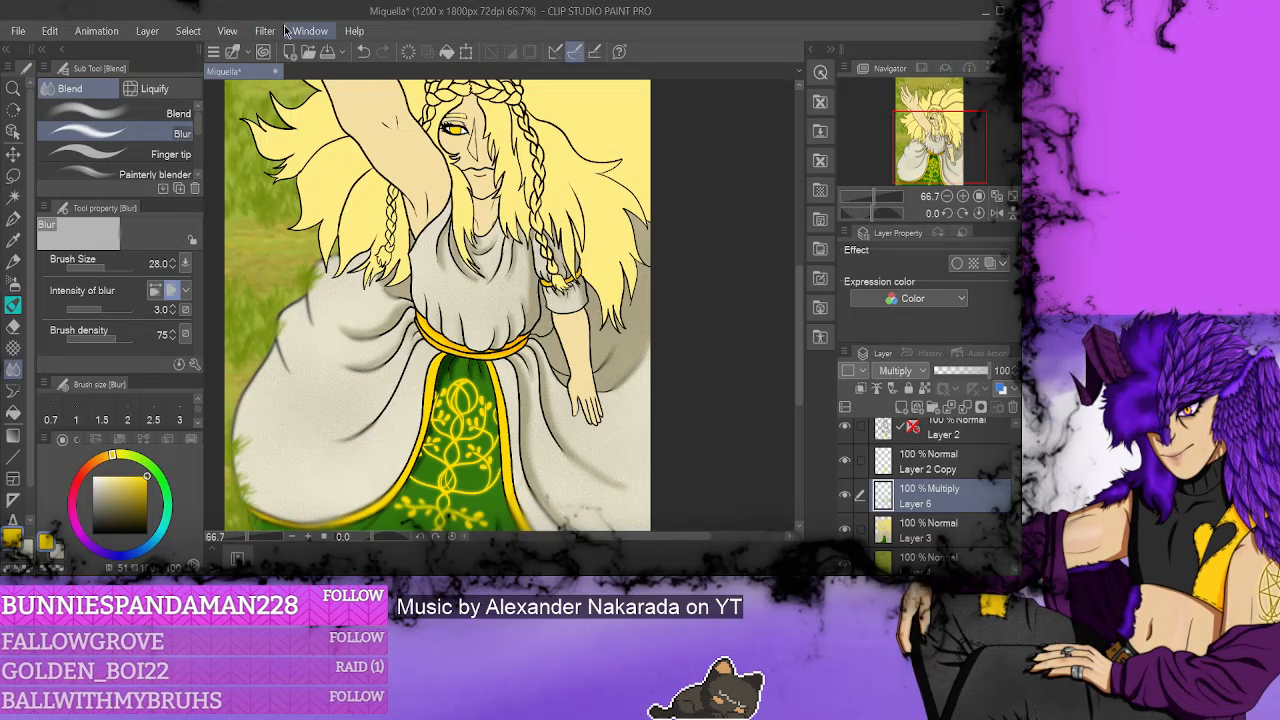
pyautogui.press('w')
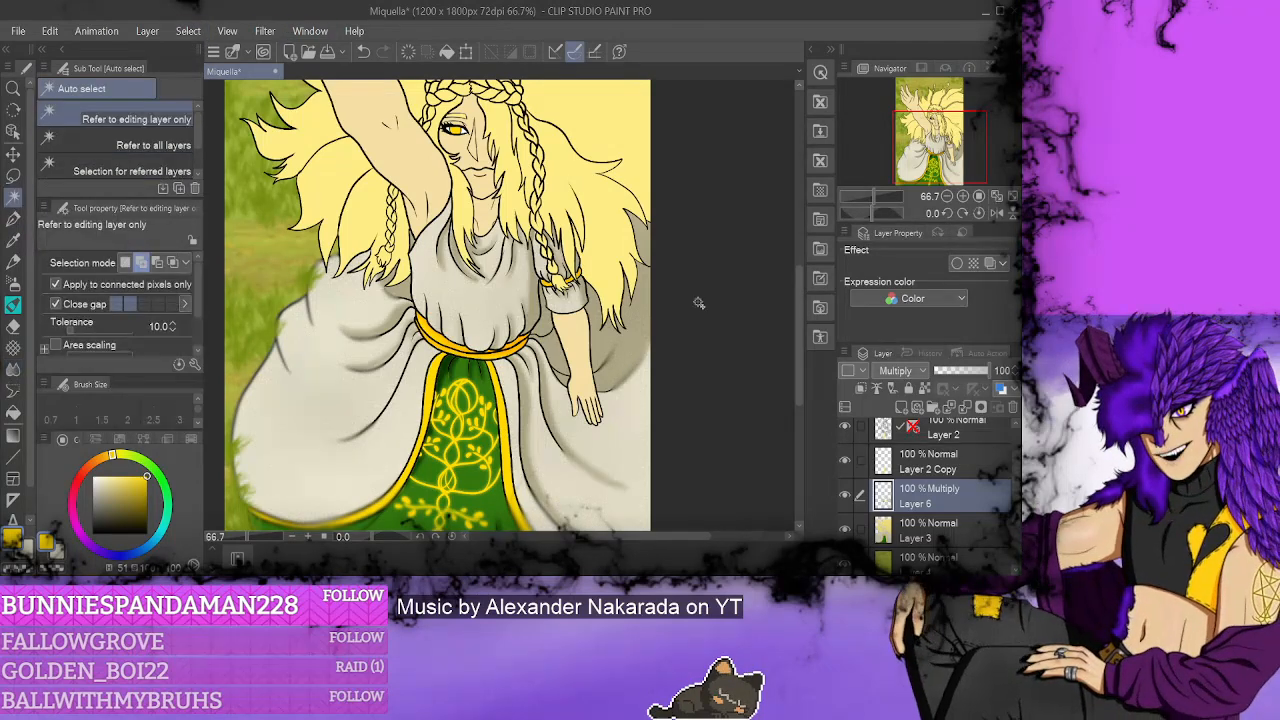
# - Auto-select the arms and face skin on Layer 3, and return to Layer 6 with that selection active
pyautogui.click(948, 532)
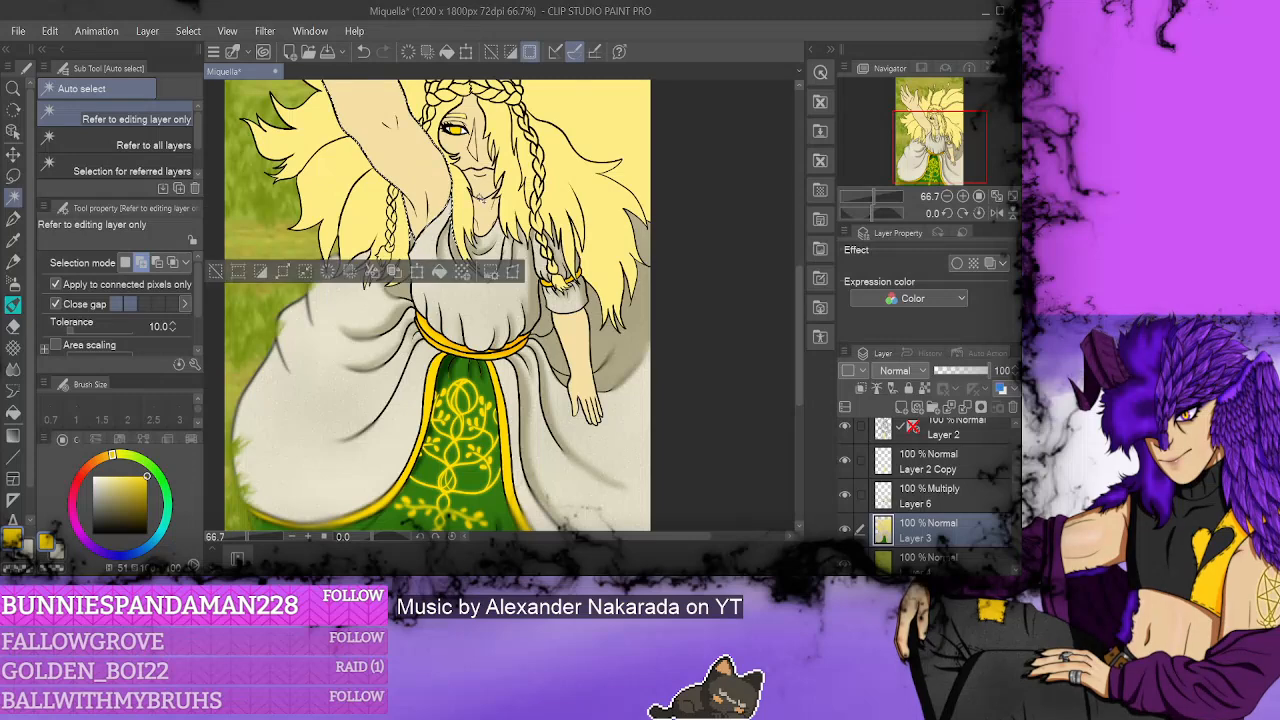
pyautogui.click(580, 348)
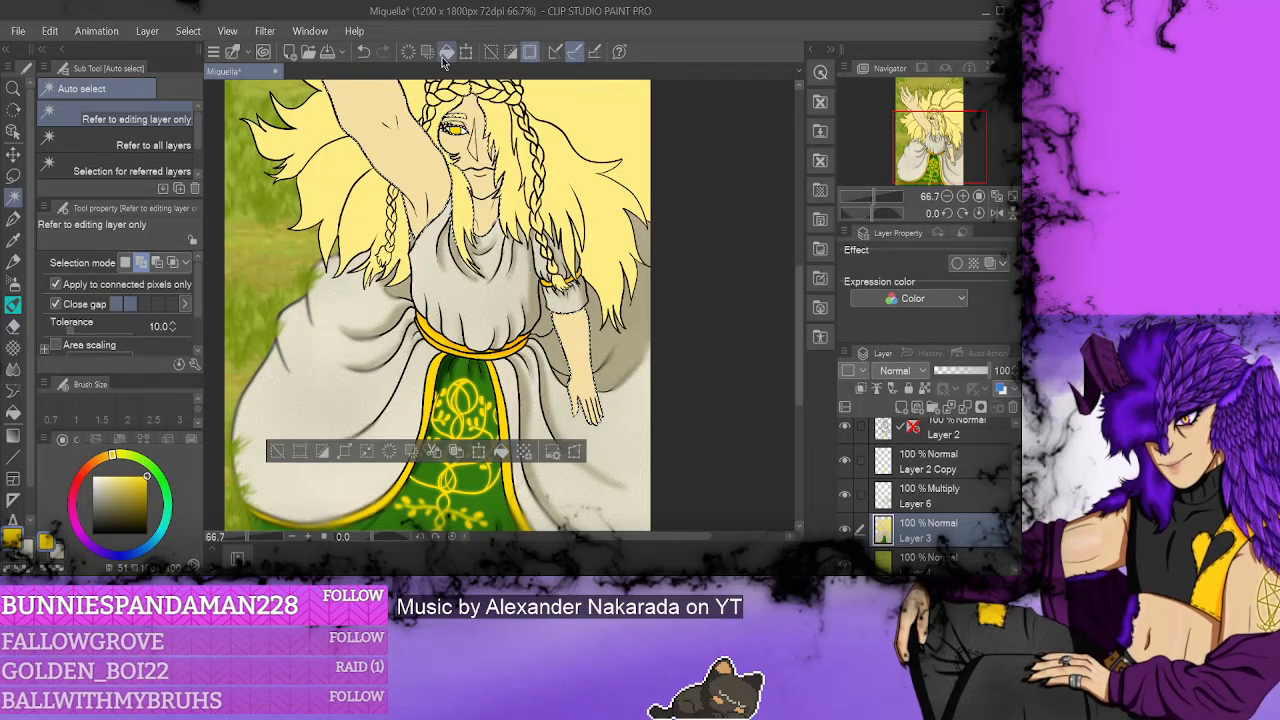
pyautogui.scroll(2, 800, 326)
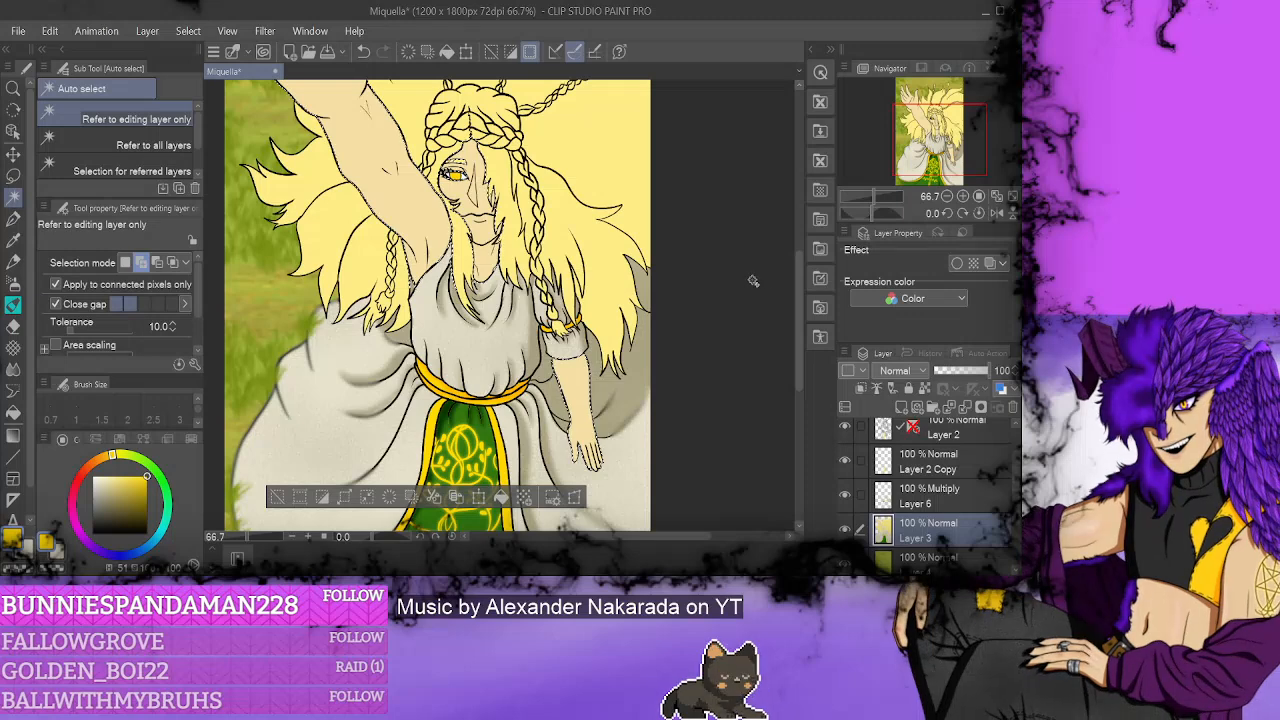
pyautogui.click(188, 31)
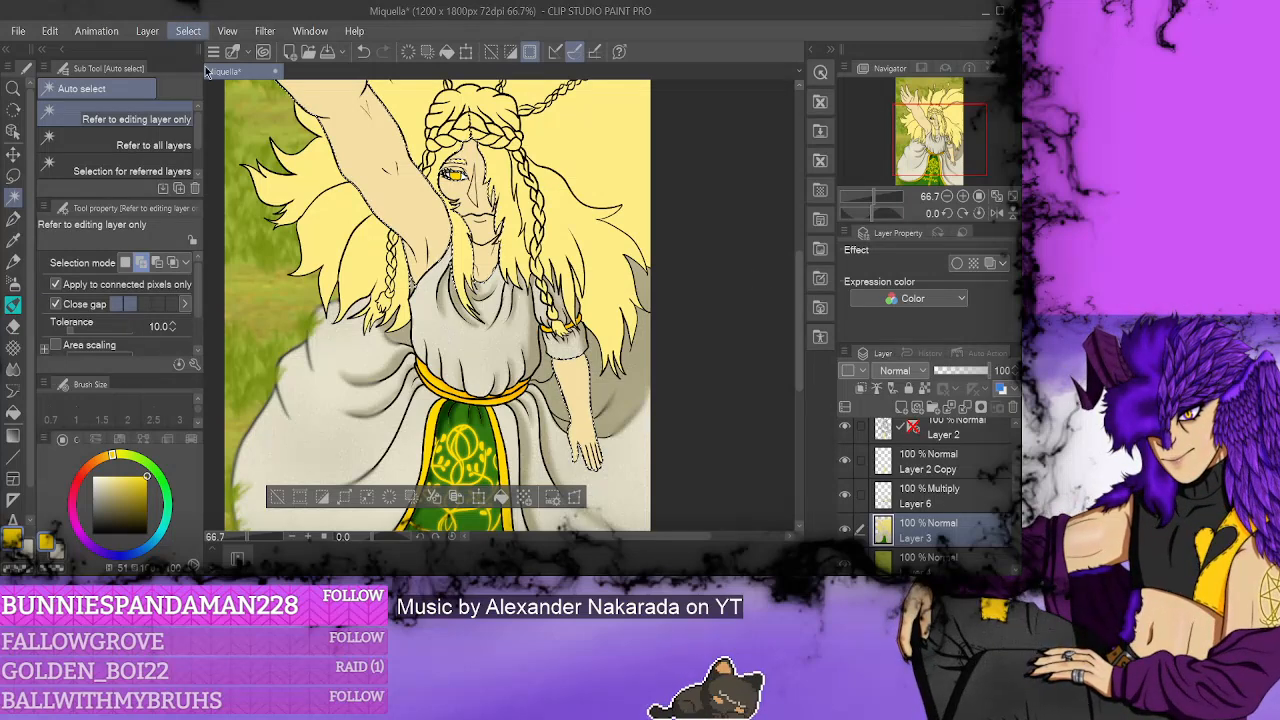
pyautogui.click(208, 74)
pyautogui.click(13, 370)
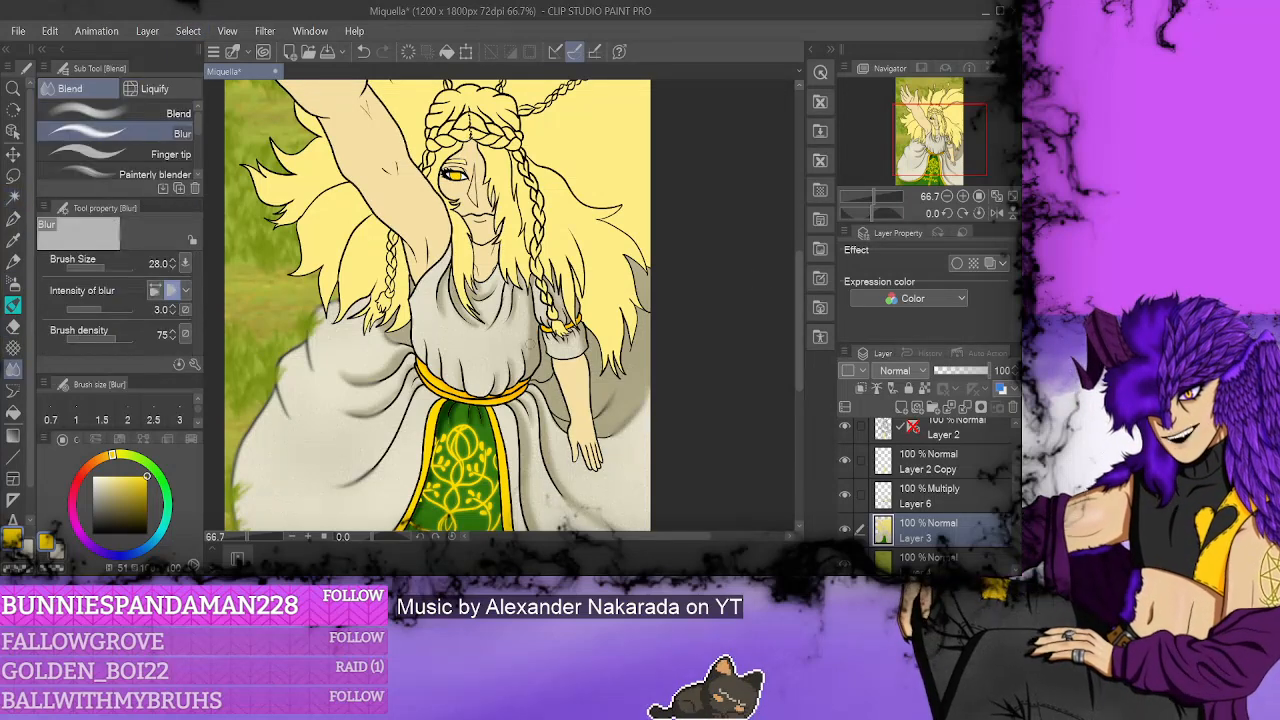
pyautogui.click(945, 498)
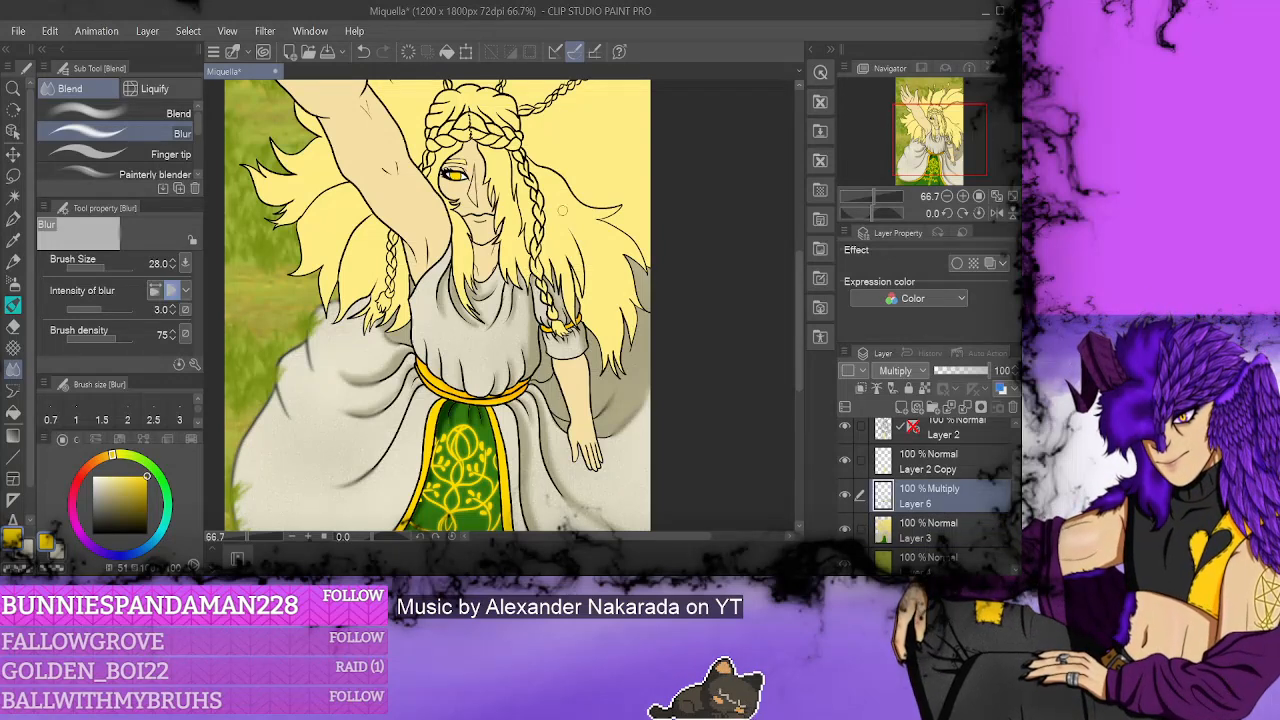
pyautogui.hotkey('ctrl', 'shift', 'd')
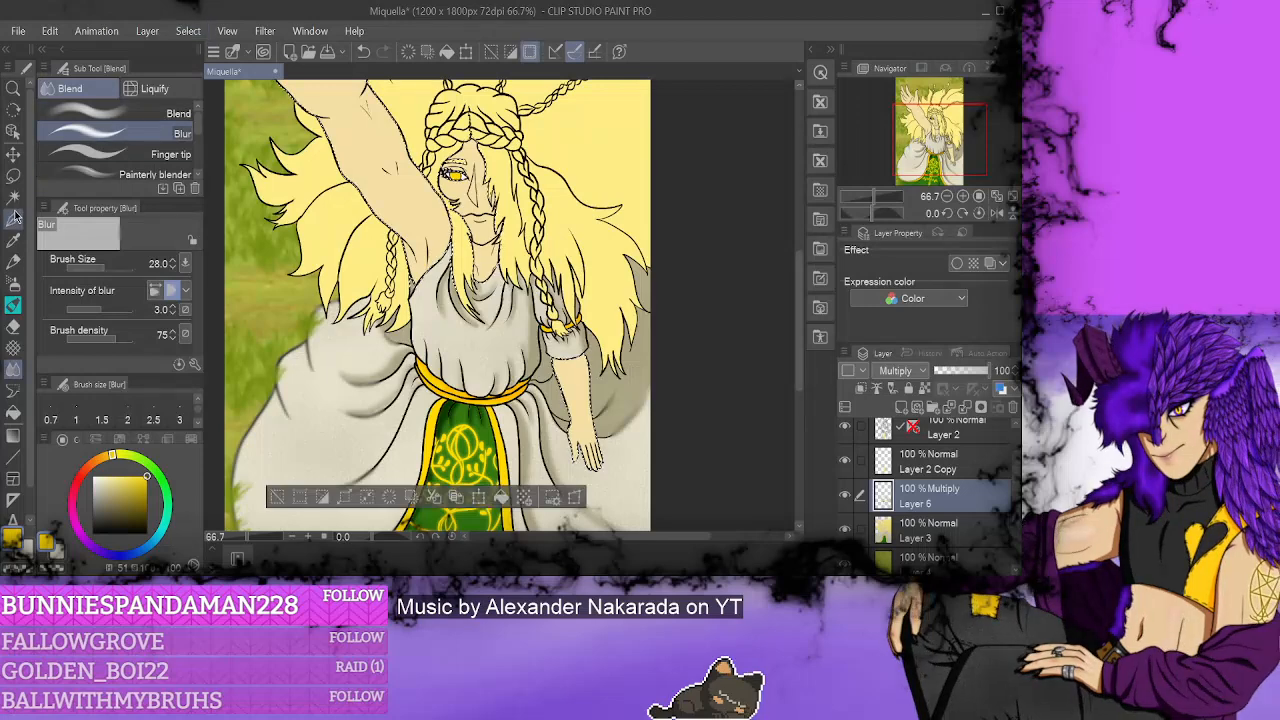
# - Pick the skin tone as the drawing colour, and paint shadows on the raised arm with the Turnip pen at size 32.9
pyautogui.press('p')
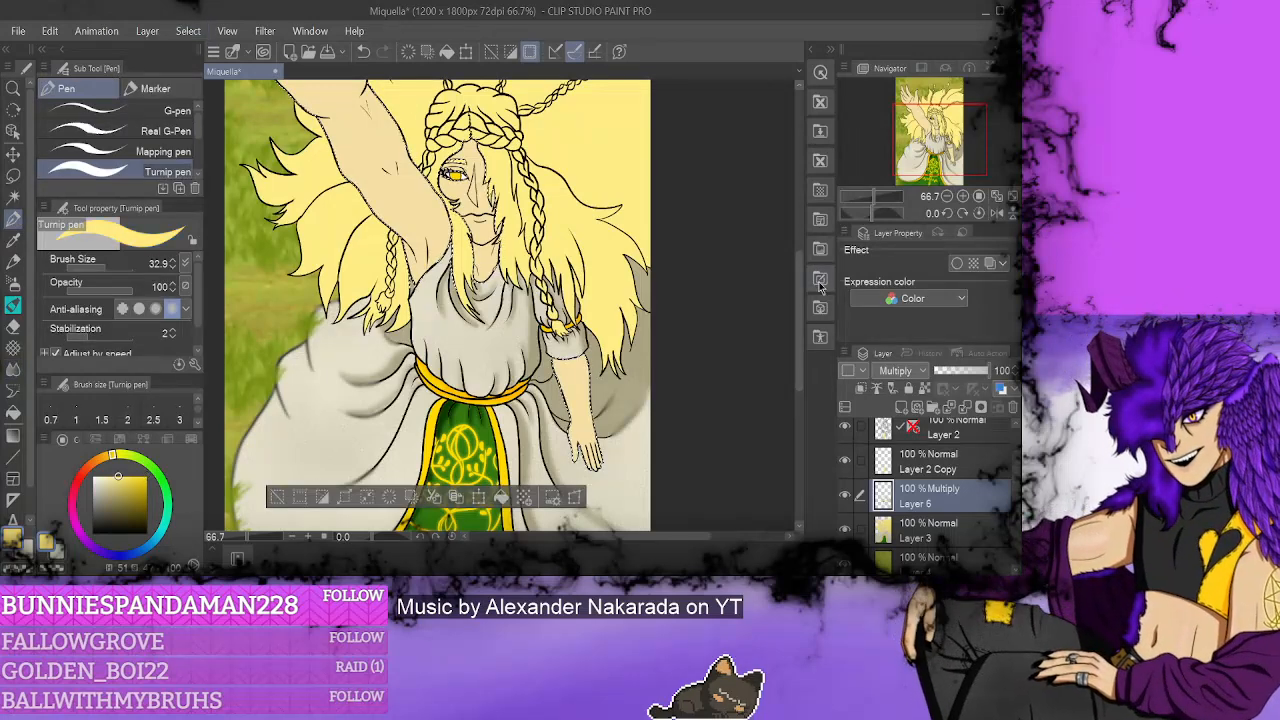
pyautogui.scroll(2, 560, 160)
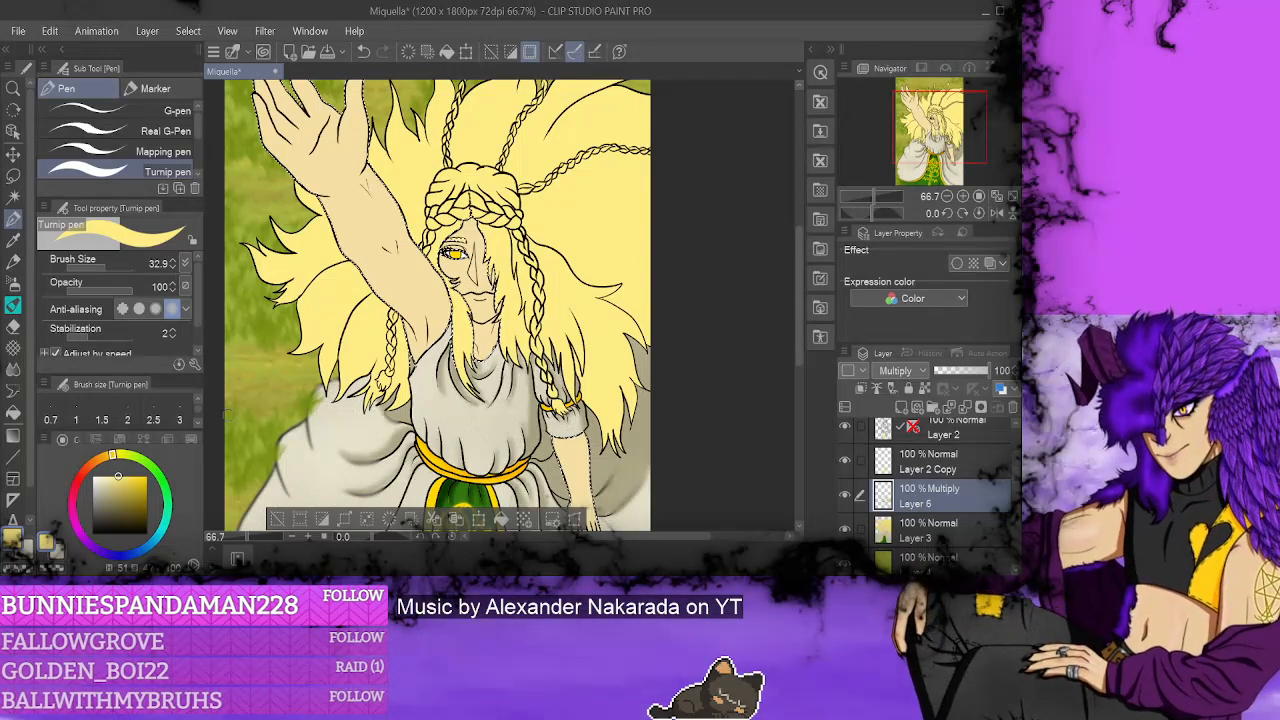
pyautogui.click(47, 544)
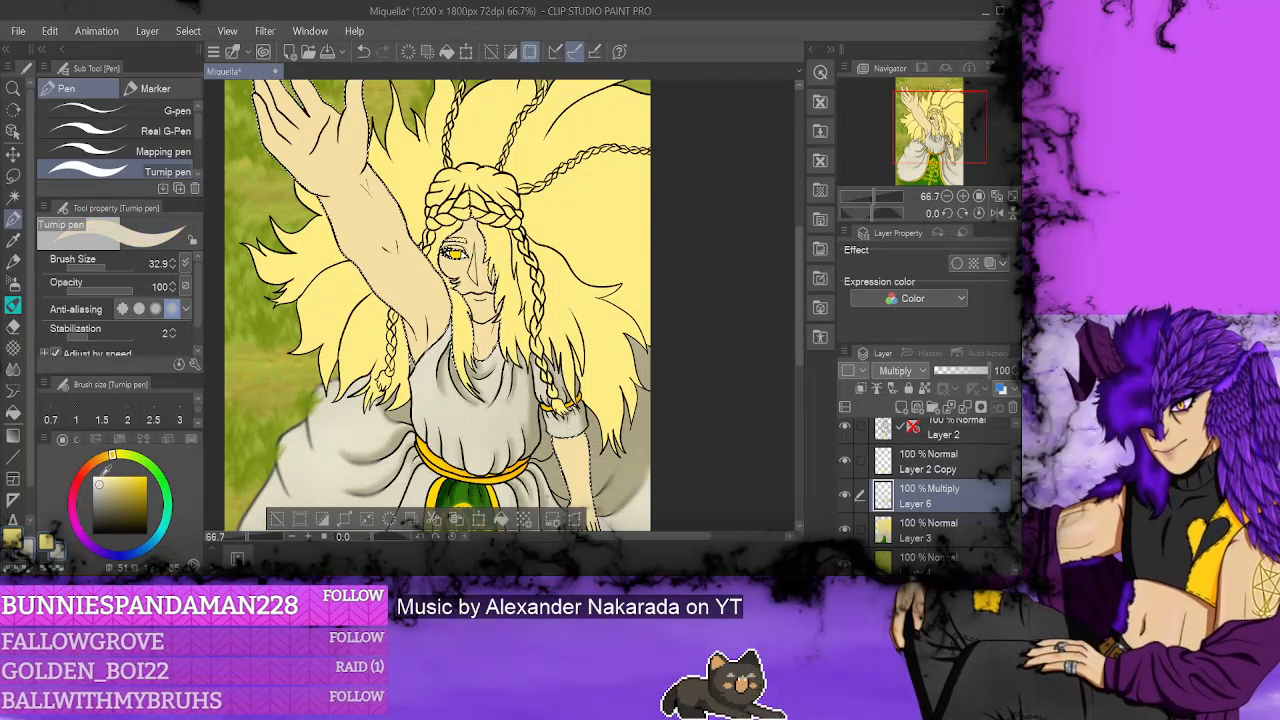
pyautogui.press('x')
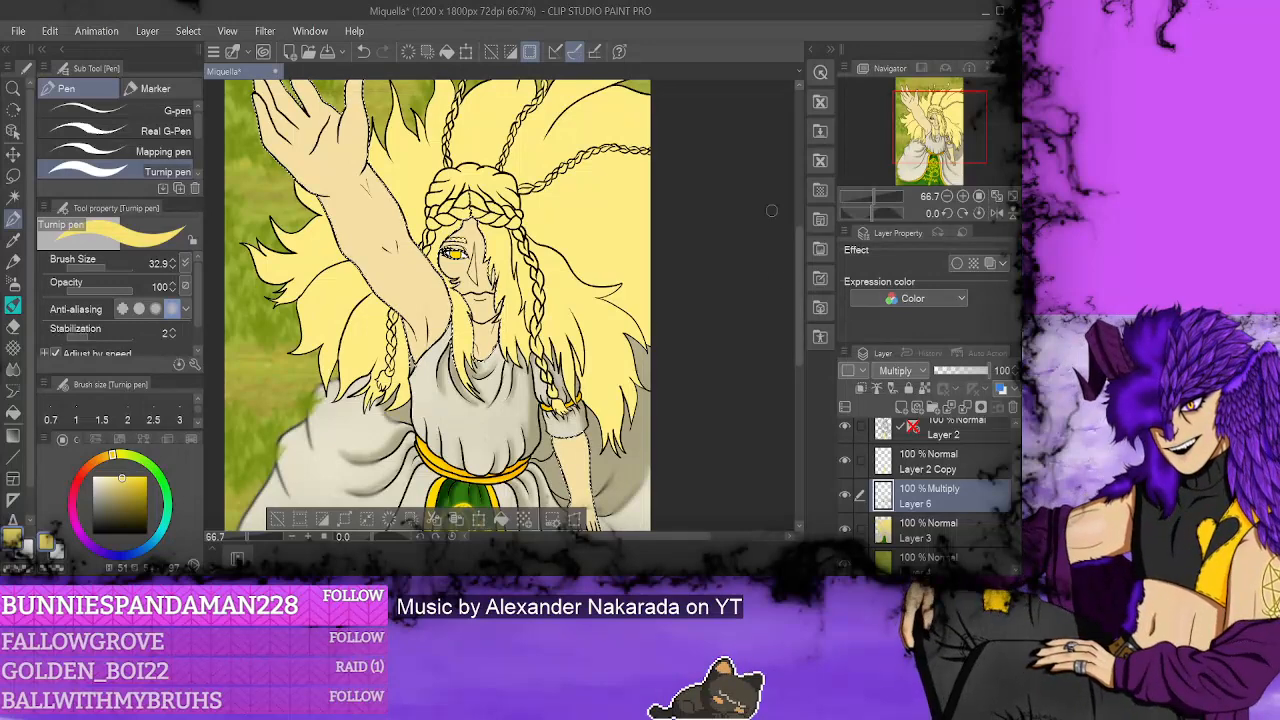
pyautogui.keyDown('alt'); pyautogui.click(420, 289); pyautogui.keyUp('alt')
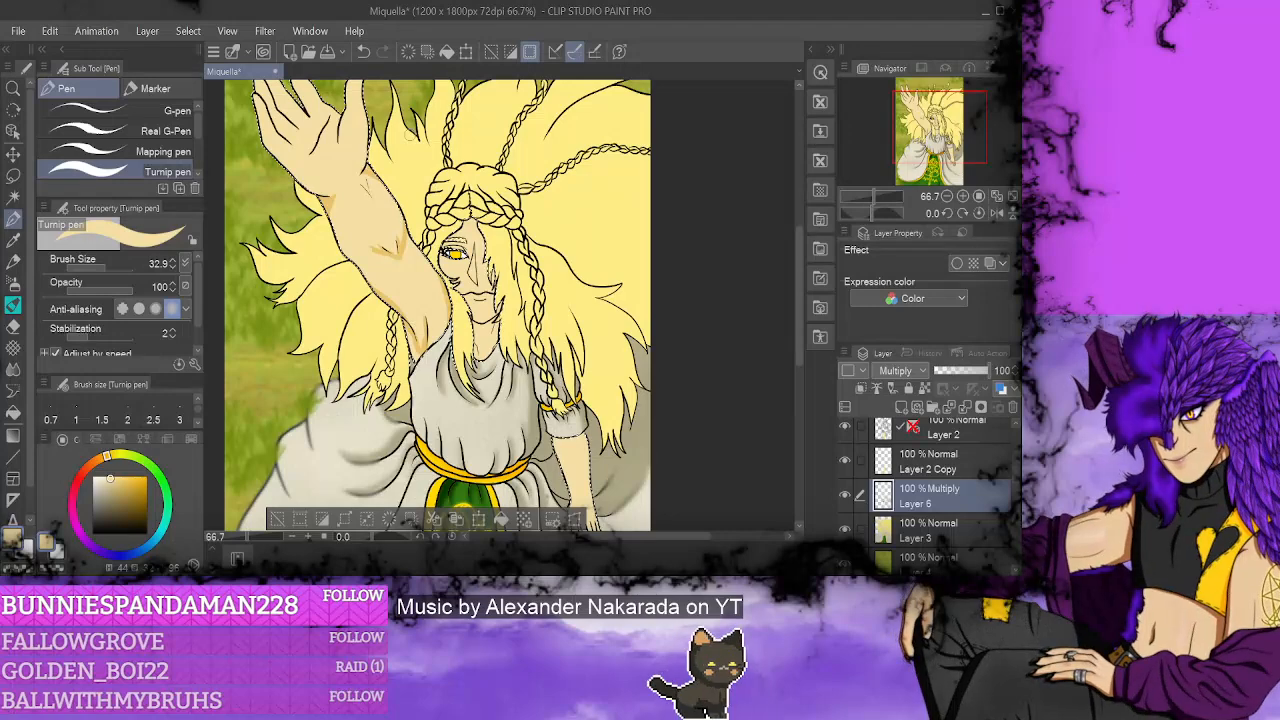
pyautogui.scroll(3, 797, 314)
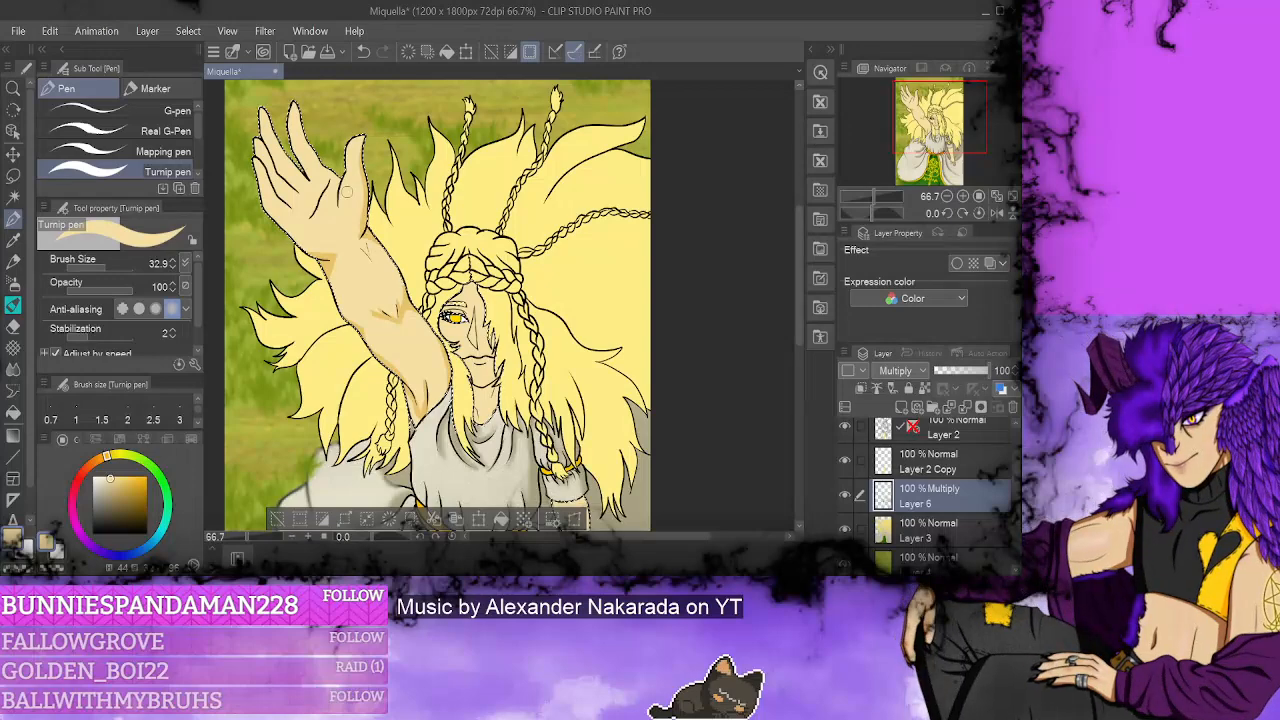
# - Soften the raised arm's shadows using Blur at brush size 45.5, and raise the blur intensity to 4.0
pyautogui.click(13, 368)
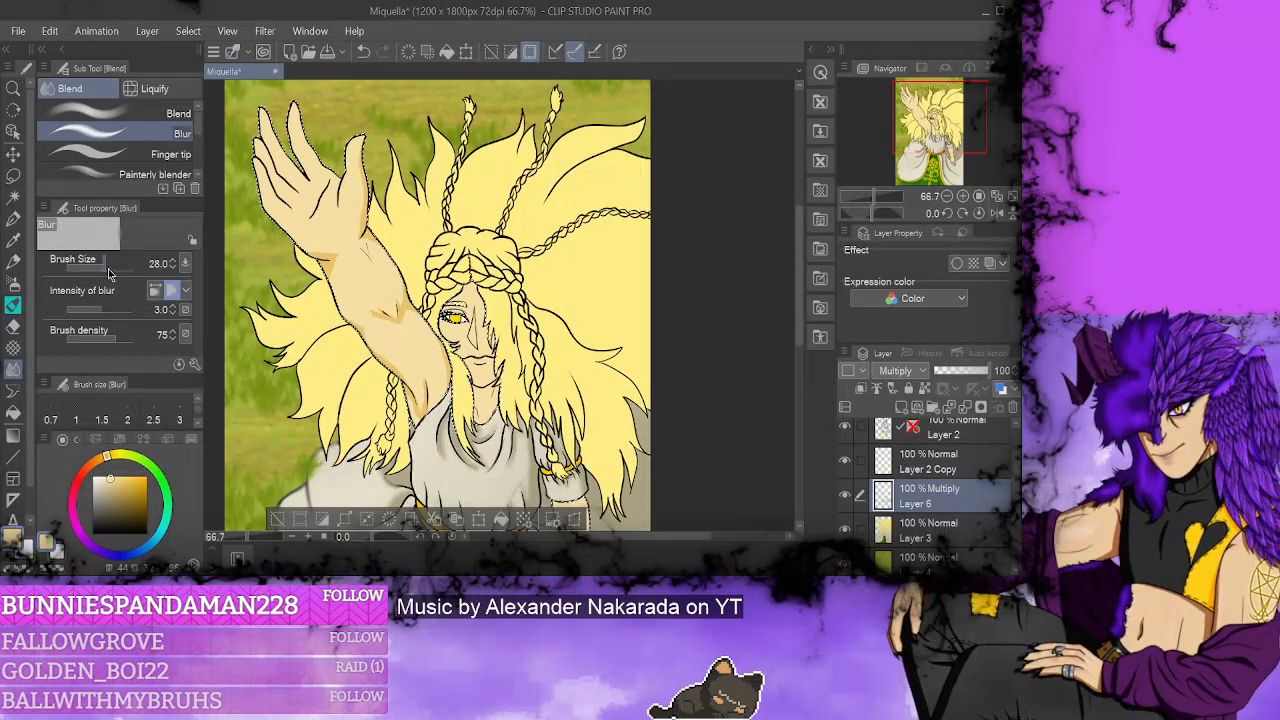
pyautogui.moveTo(108, 272); pyautogui.dragTo(116, 270)
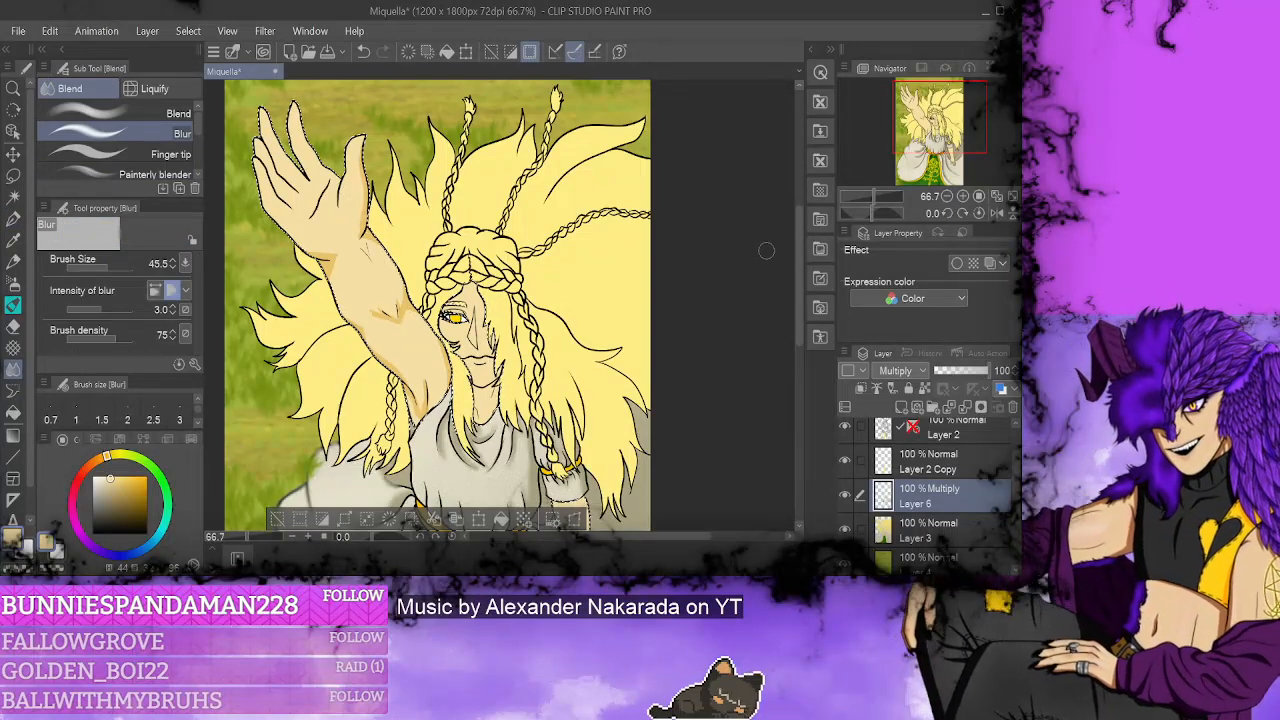
pyautogui.scroll(-3, 766, 250)
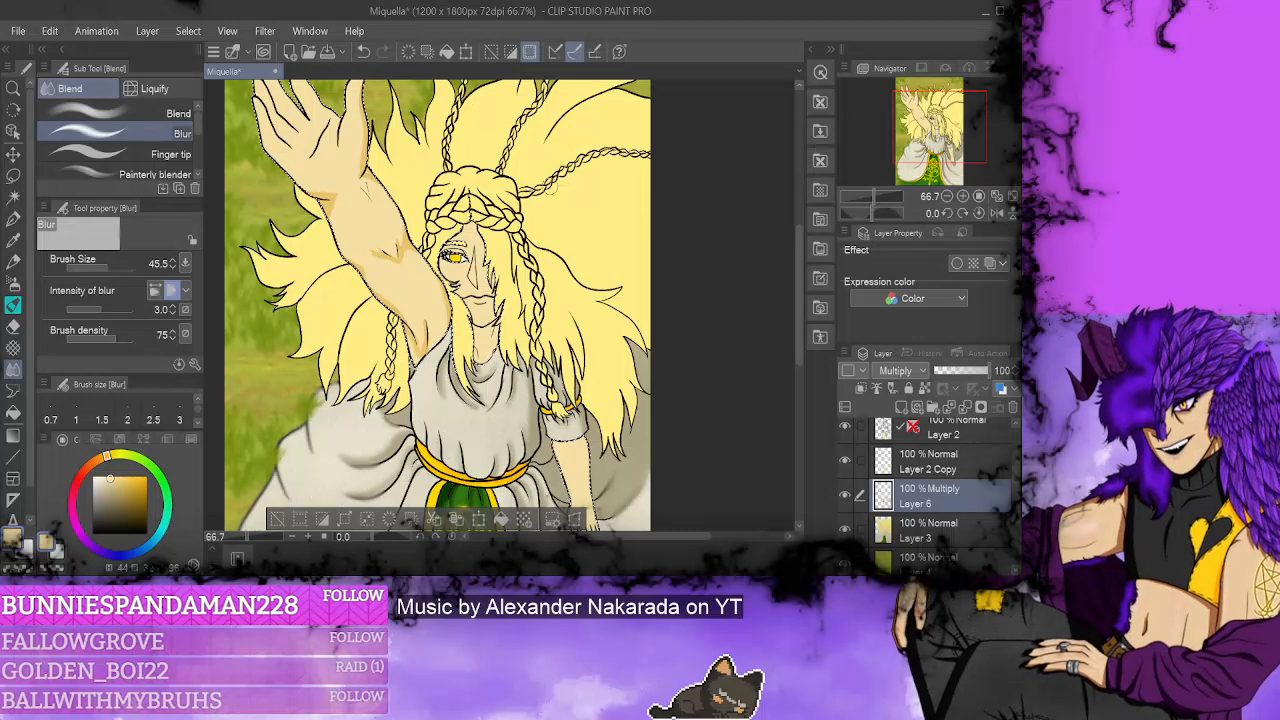
pyautogui.scroll(1, 798, 255)
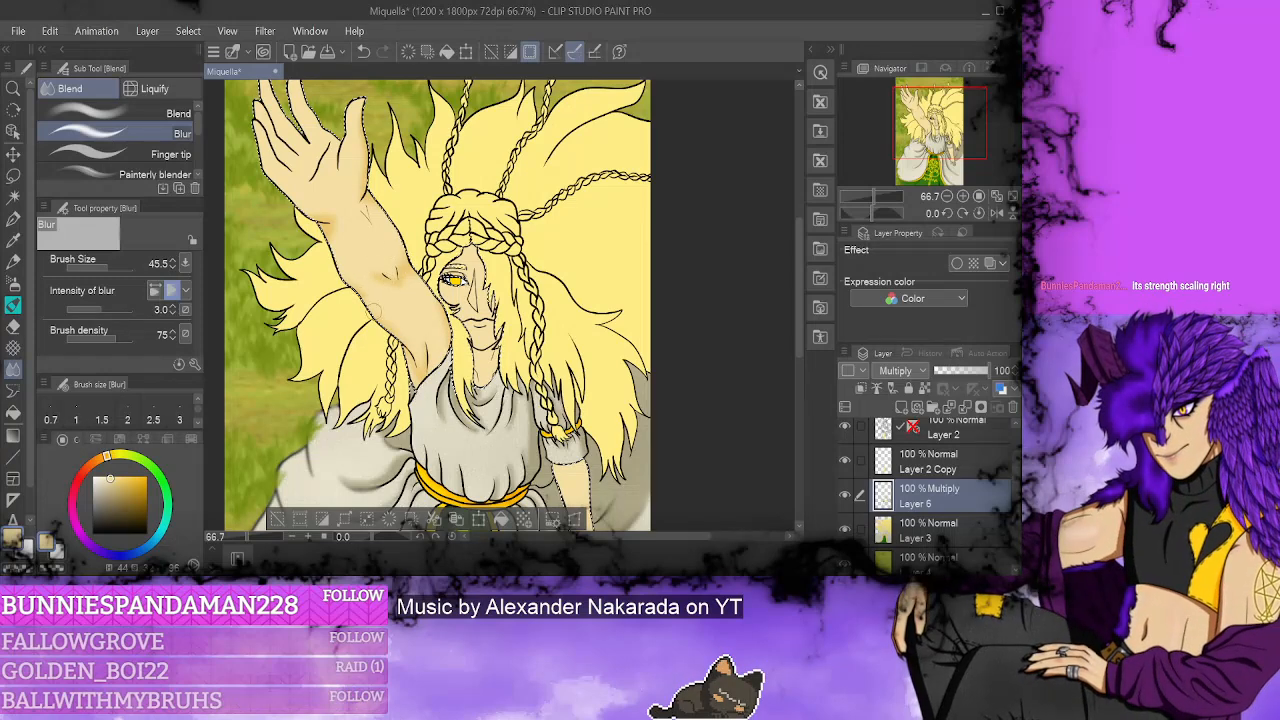
pyautogui.click(172, 306)
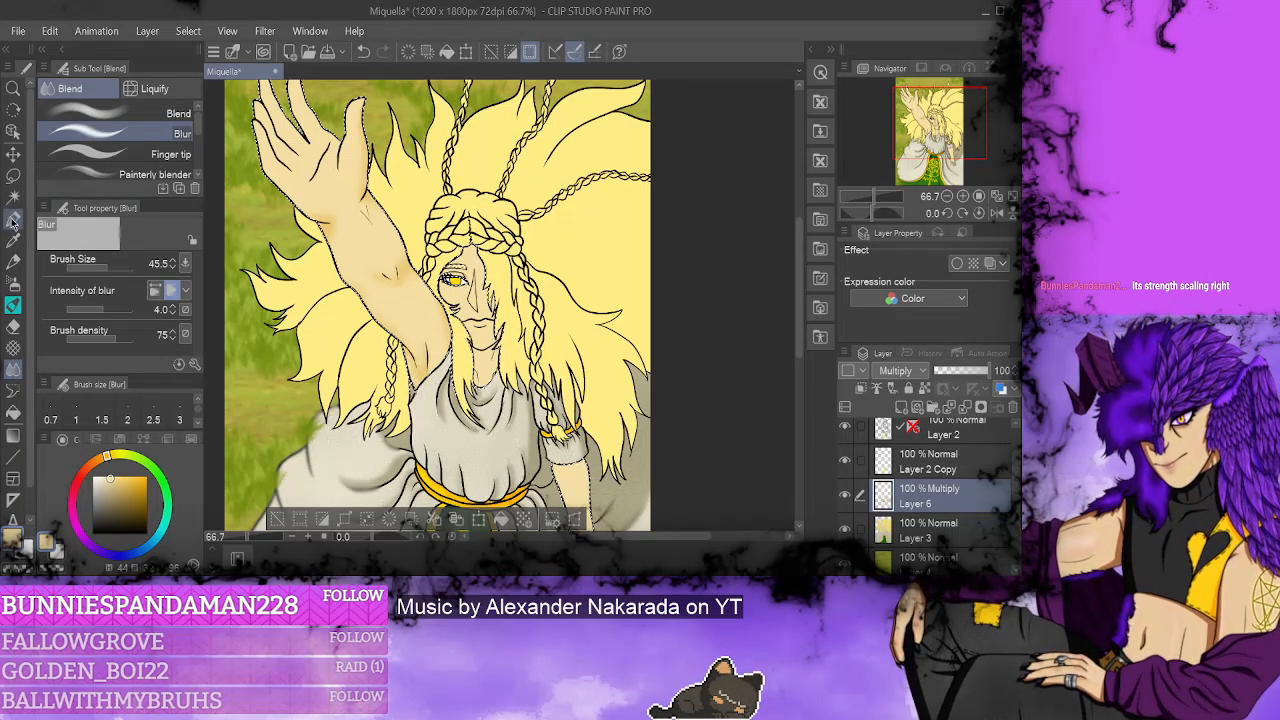
# - Paint shadows on the raised hand's palm and thumb base with the Turnip pen, and soften them with Blur
pyautogui.press('p')
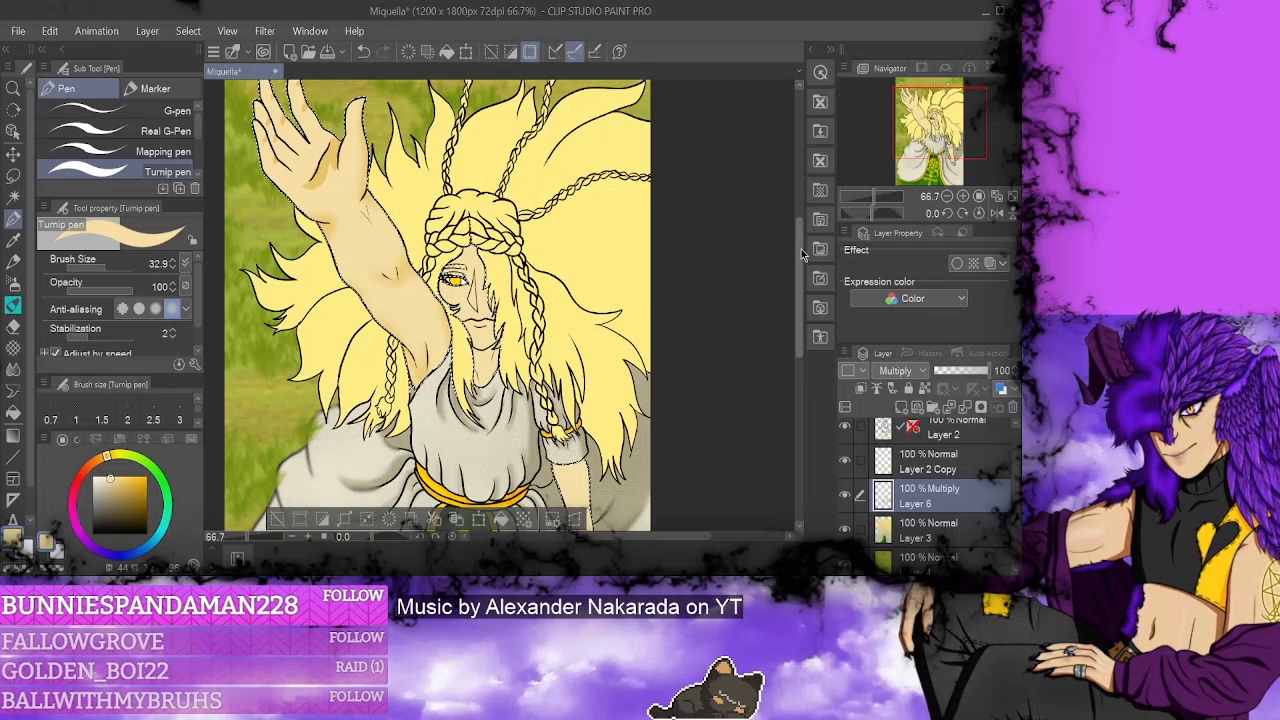
pyautogui.scroll(2, 800, 261)
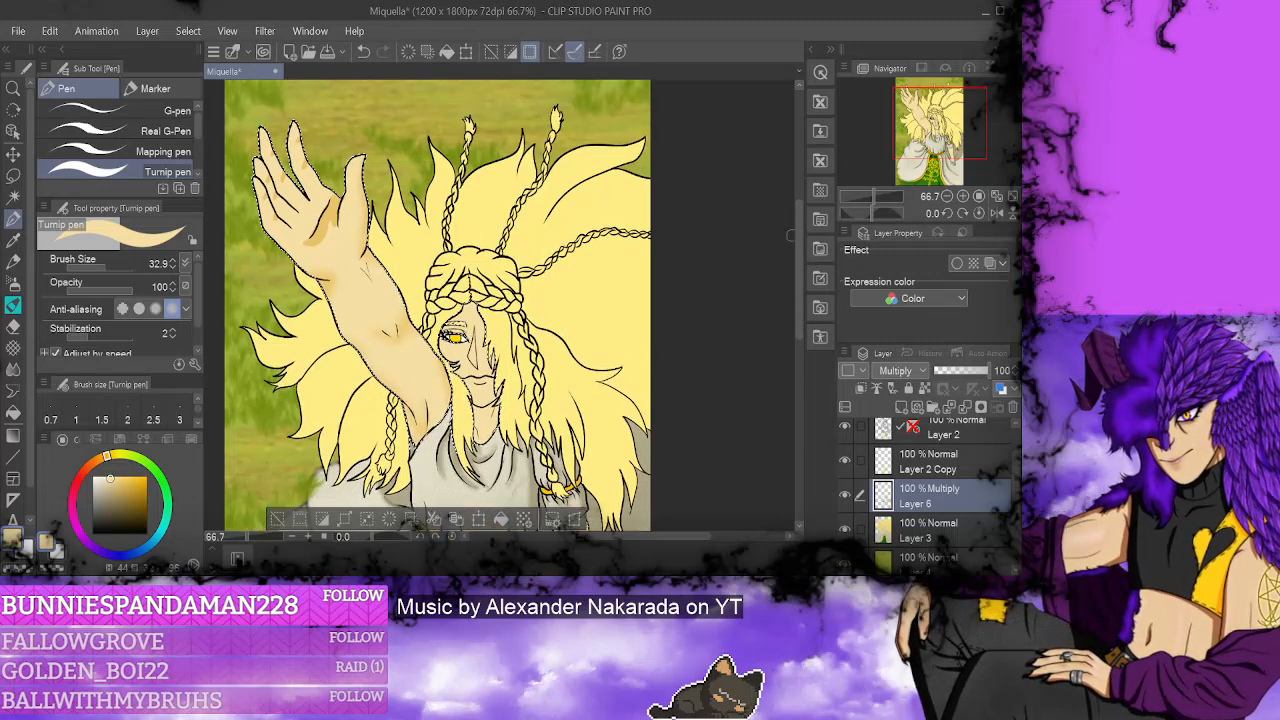
pyautogui.click(12, 371)
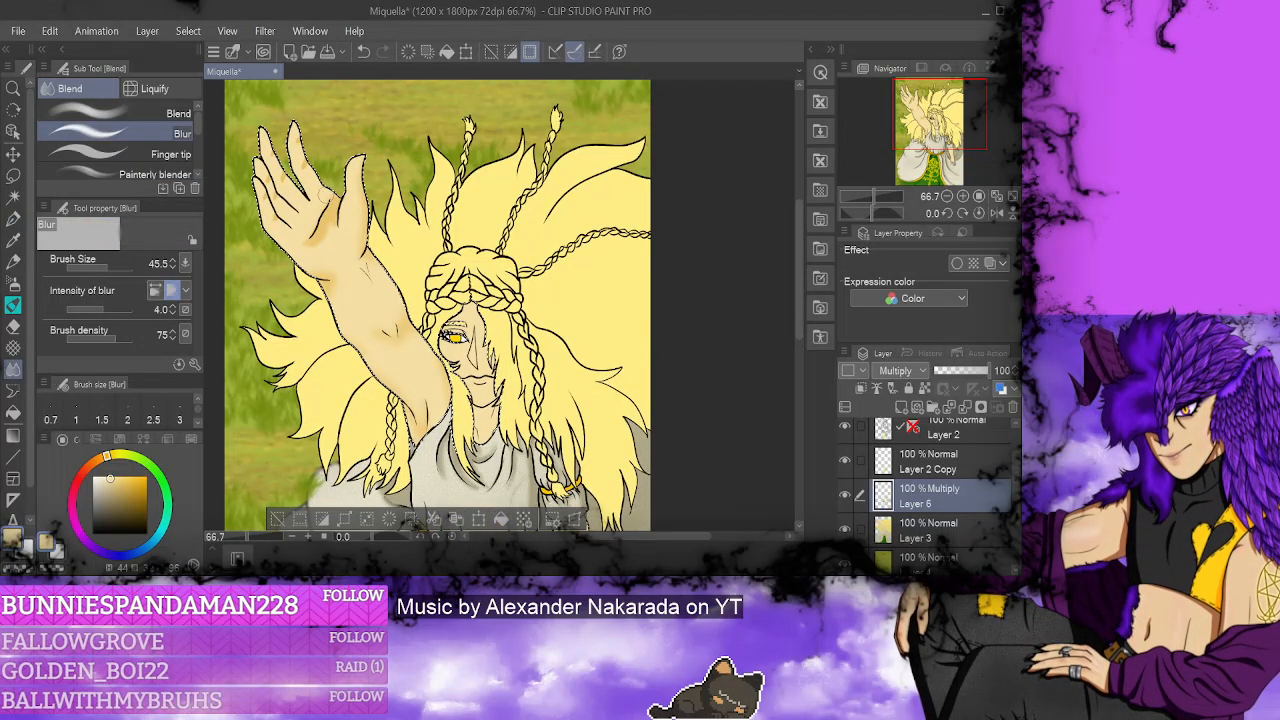
pyautogui.moveTo(279, 181)
pyautogui.mouseDown()
pyautogui.moveTo(271, 217)
pyautogui.moveTo(293, 206)
pyautogui.mouseUp()
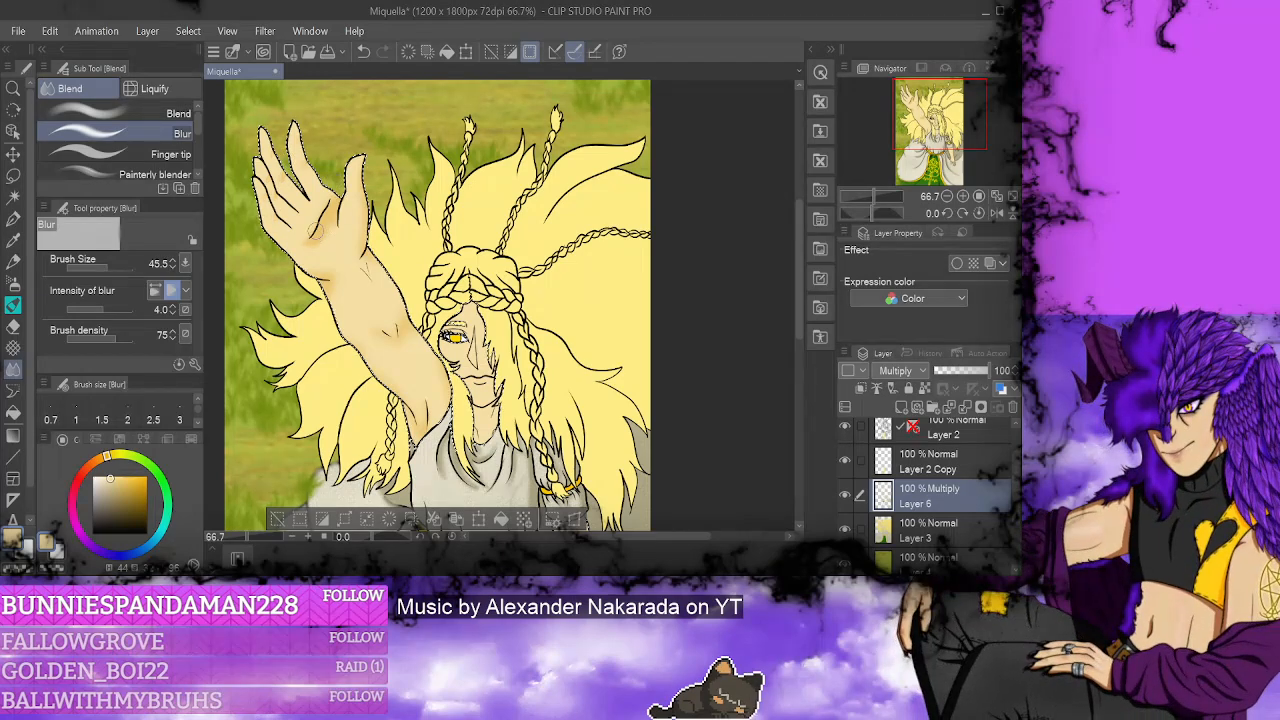
# - Shade the lowered forearm and hand with the Turnip pen on Layer 6, and smooth the shadows with Blur
pyautogui.scroll(-3, 800, 292)
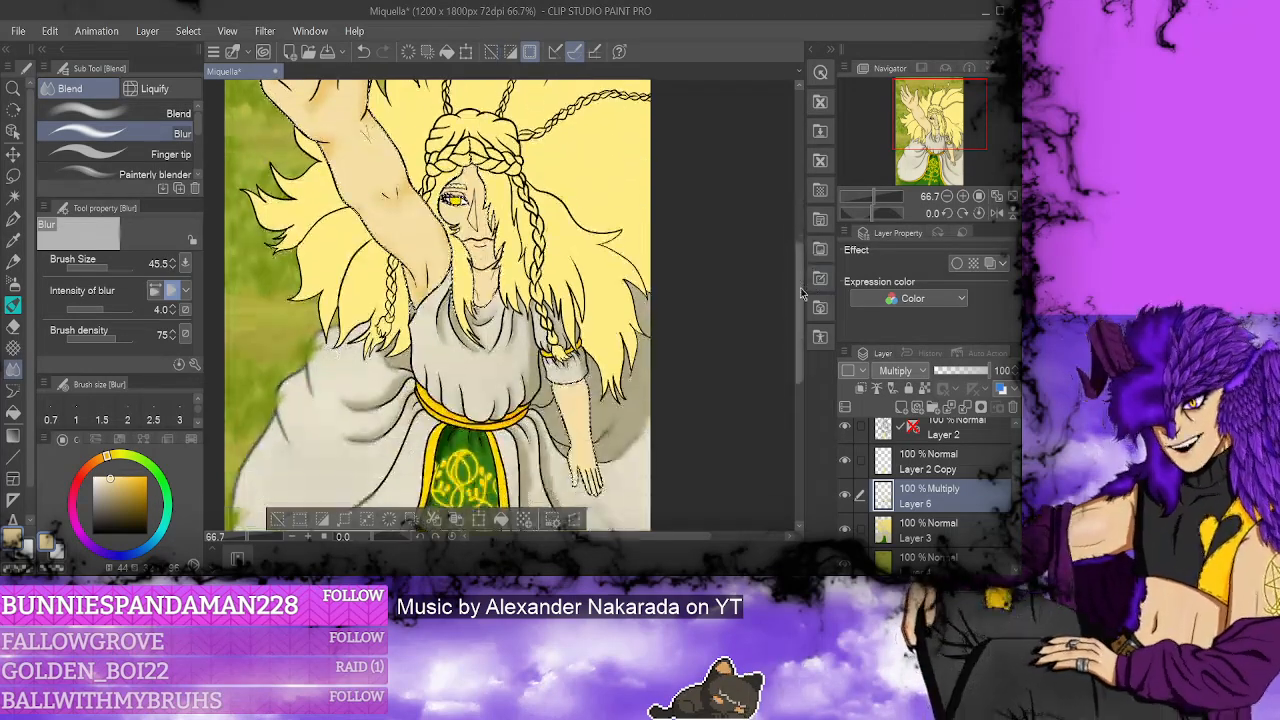
pyautogui.scroll(-1, 800, 292)
pyautogui.press('p')
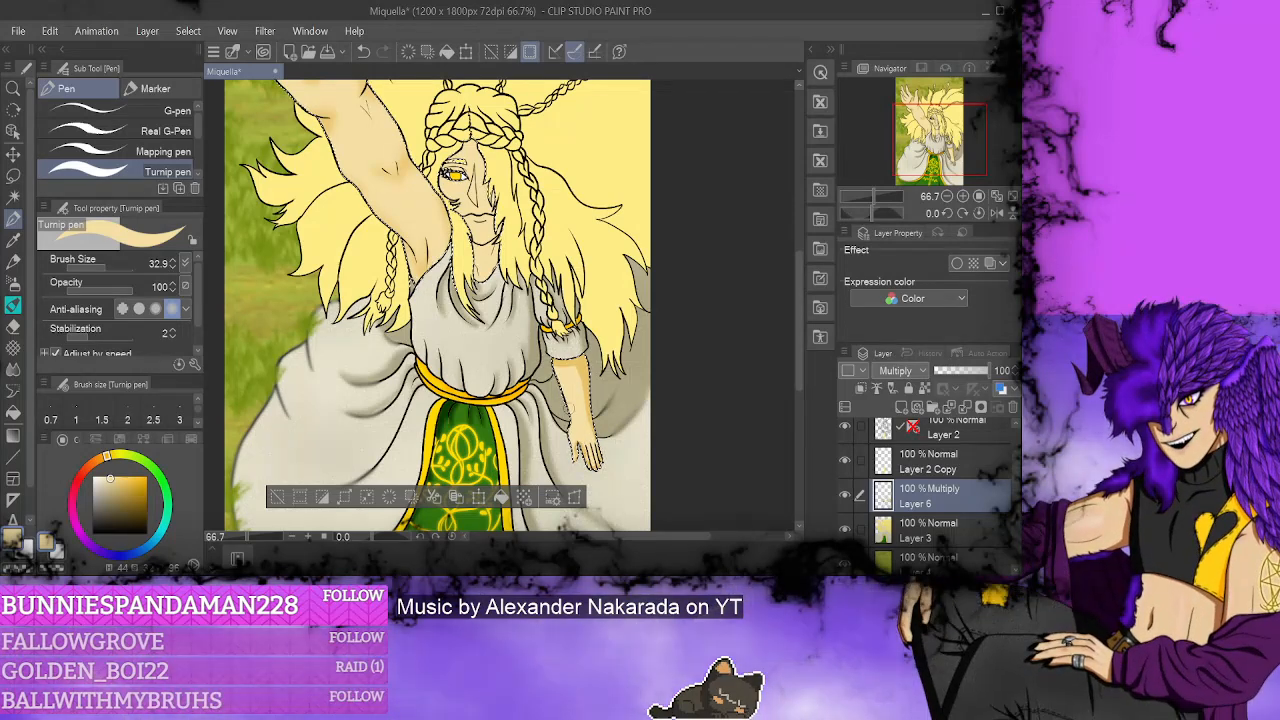
pyautogui.click(13, 368)
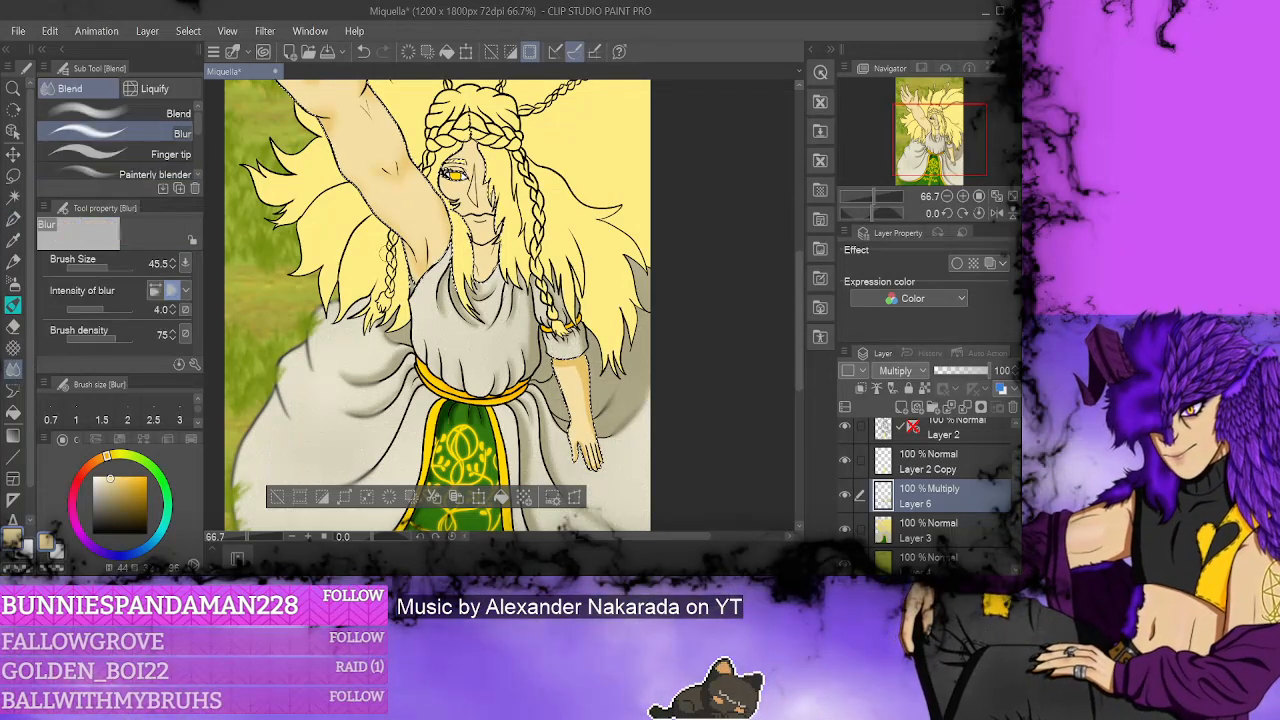
pyautogui.moveTo(590, 395)
pyautogui.mouseDown()
pyautogui.moveTo(565, 362)
pyautogui.moveTo(588, 402)
pyautogui.moveTo(578, 432)
pyautogui.moveTo(575, 382)
pyautogui.mouseUp()
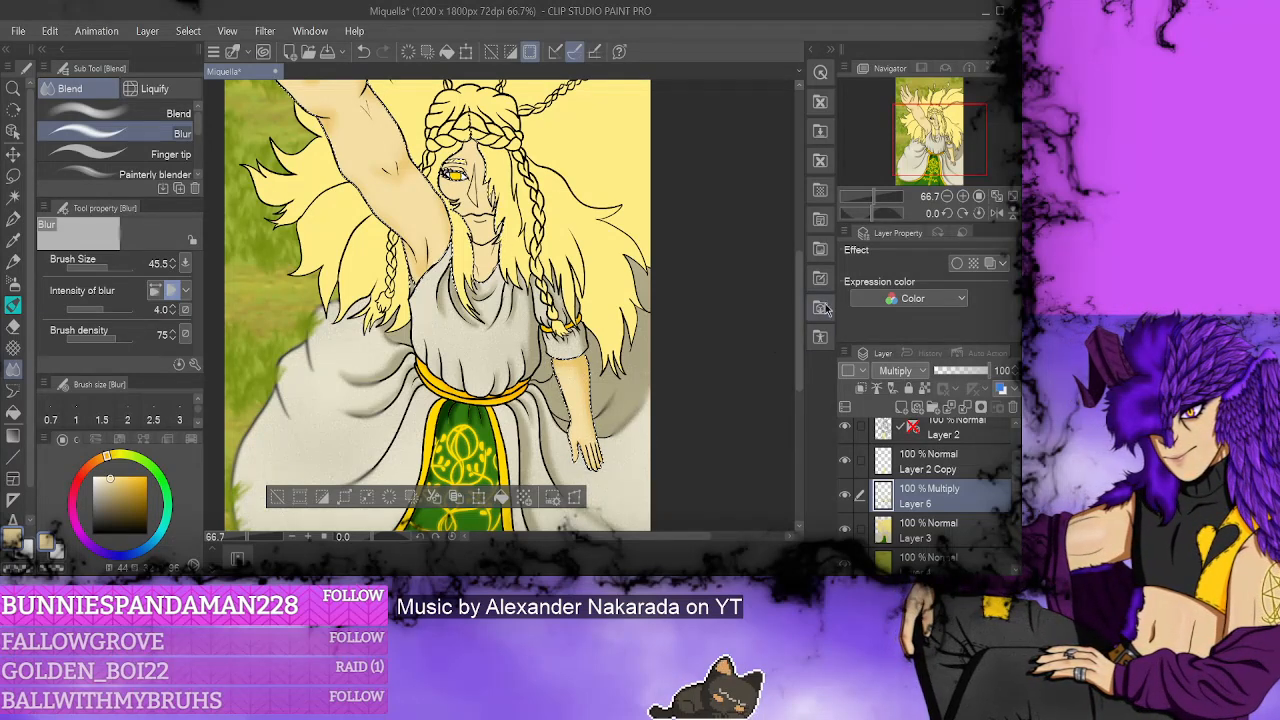
# - Clear the skin selection, and lasso the nose line art on Layer 2
pyautogui.moveTo(800, 362); pyautogui.dragTo(798, 272)
pyautogui.click(15, 219)
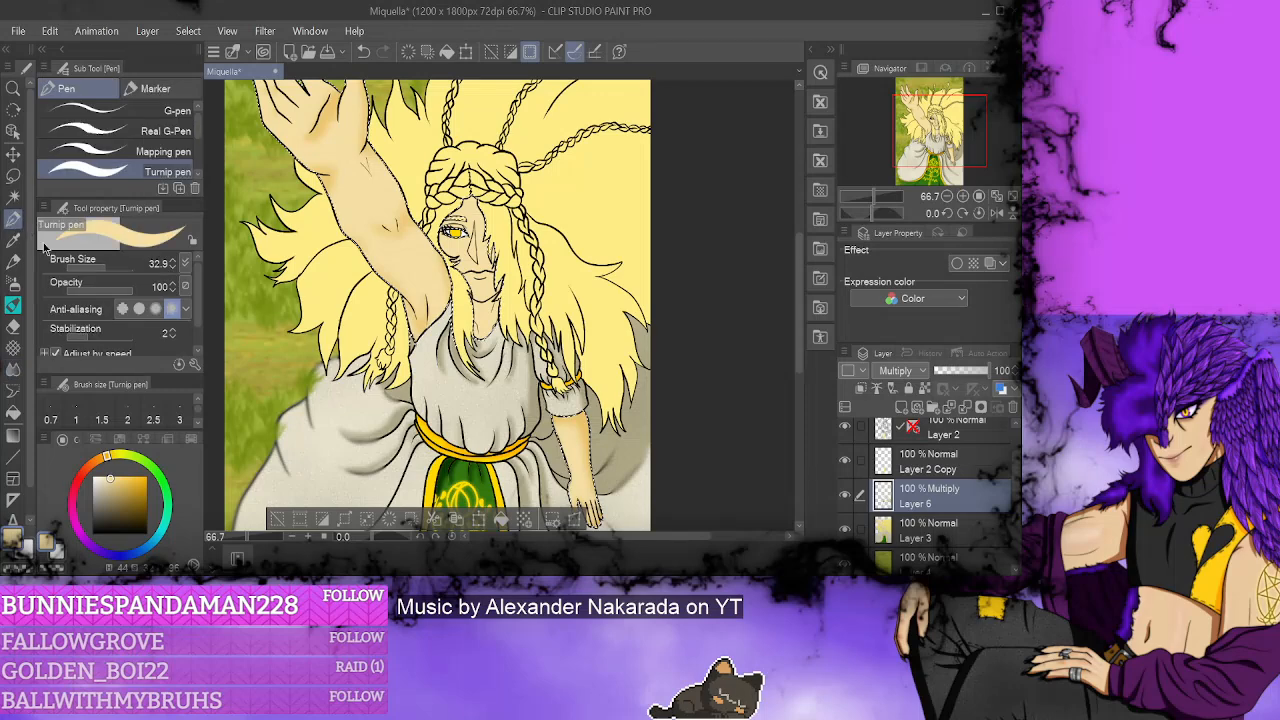
pyautogui.scroll(2, 496, 203)
pyautogui.scroll(3, 470, 232)
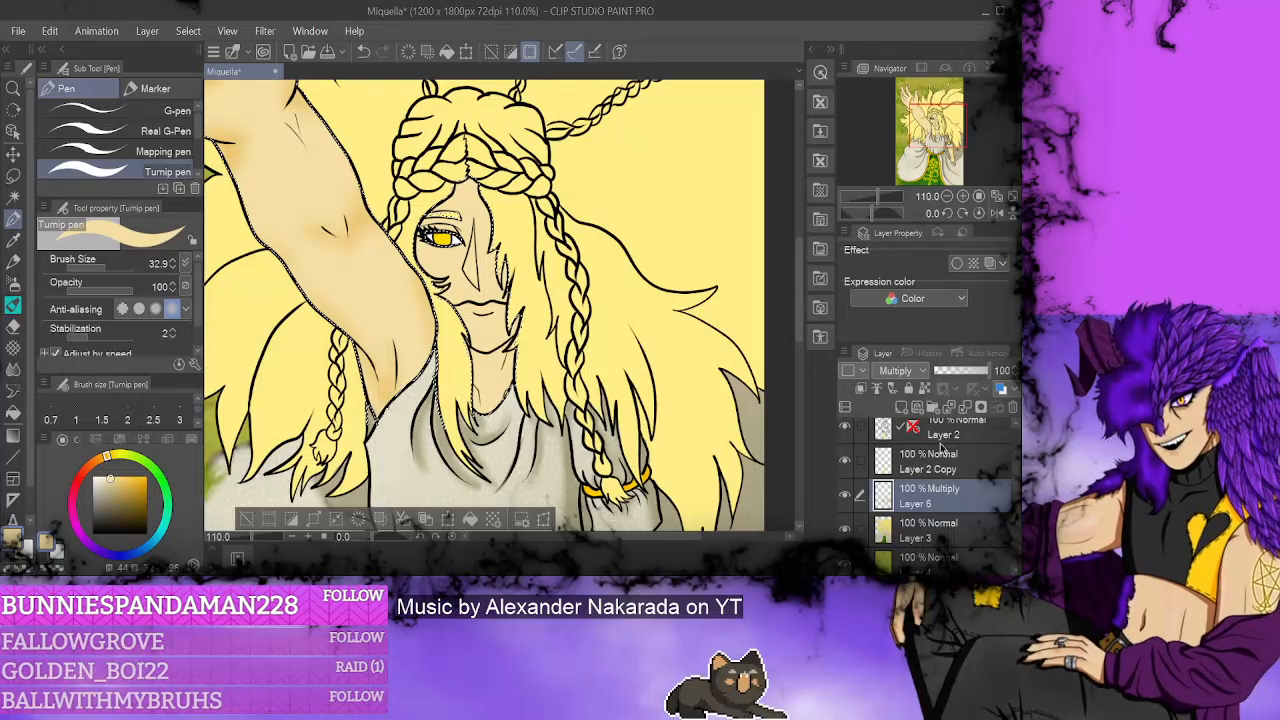
pyautogui.click(951, 438)
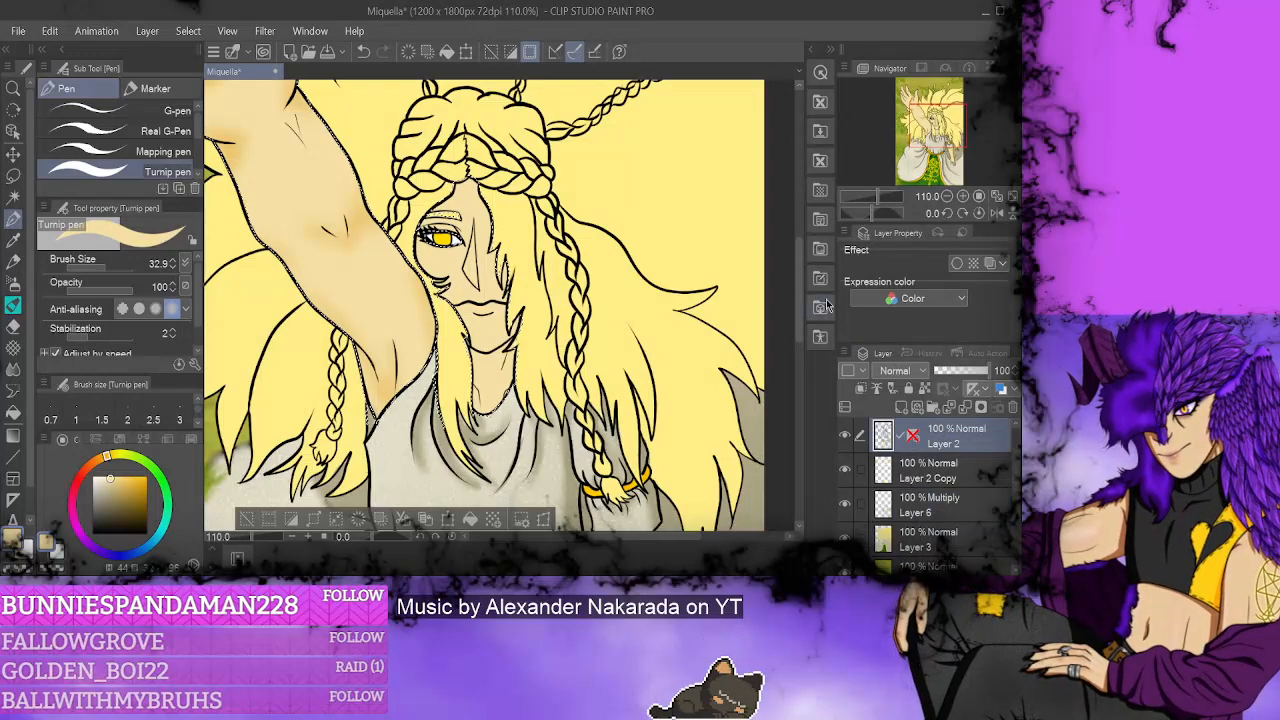
pyautogui.click(13, 175)
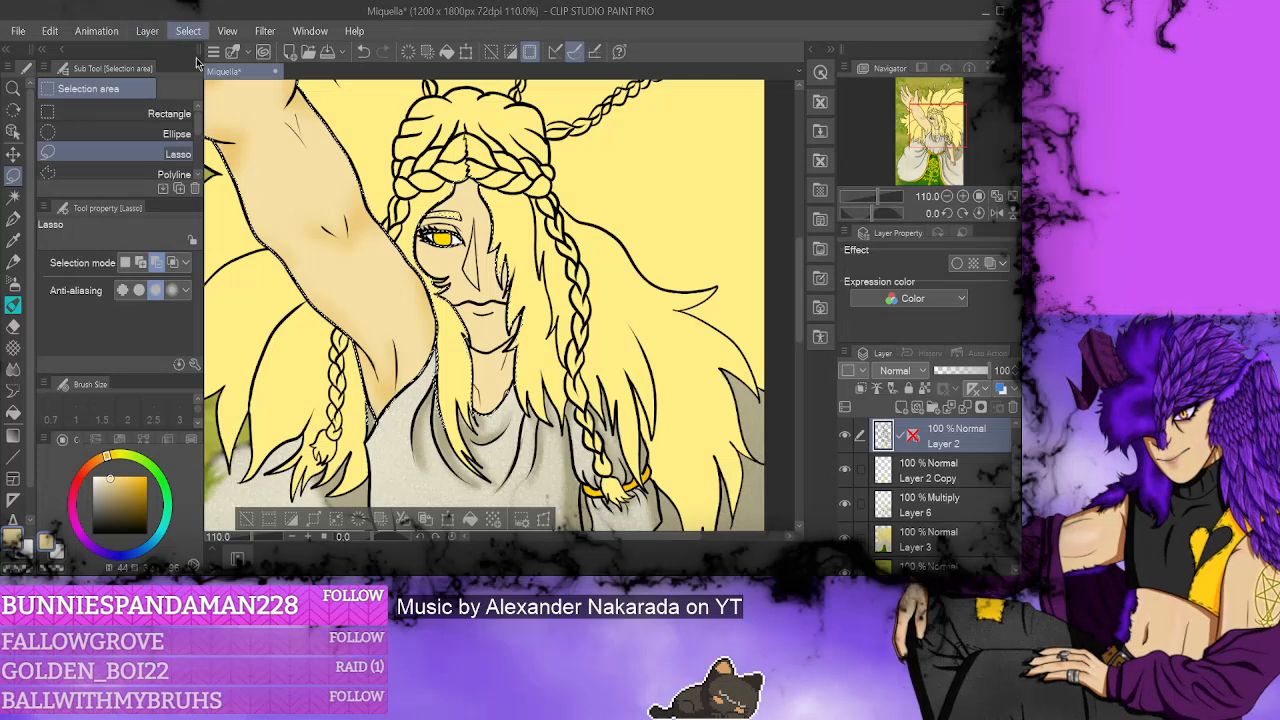
pyautogui.hotkey('ctrl', 'd')
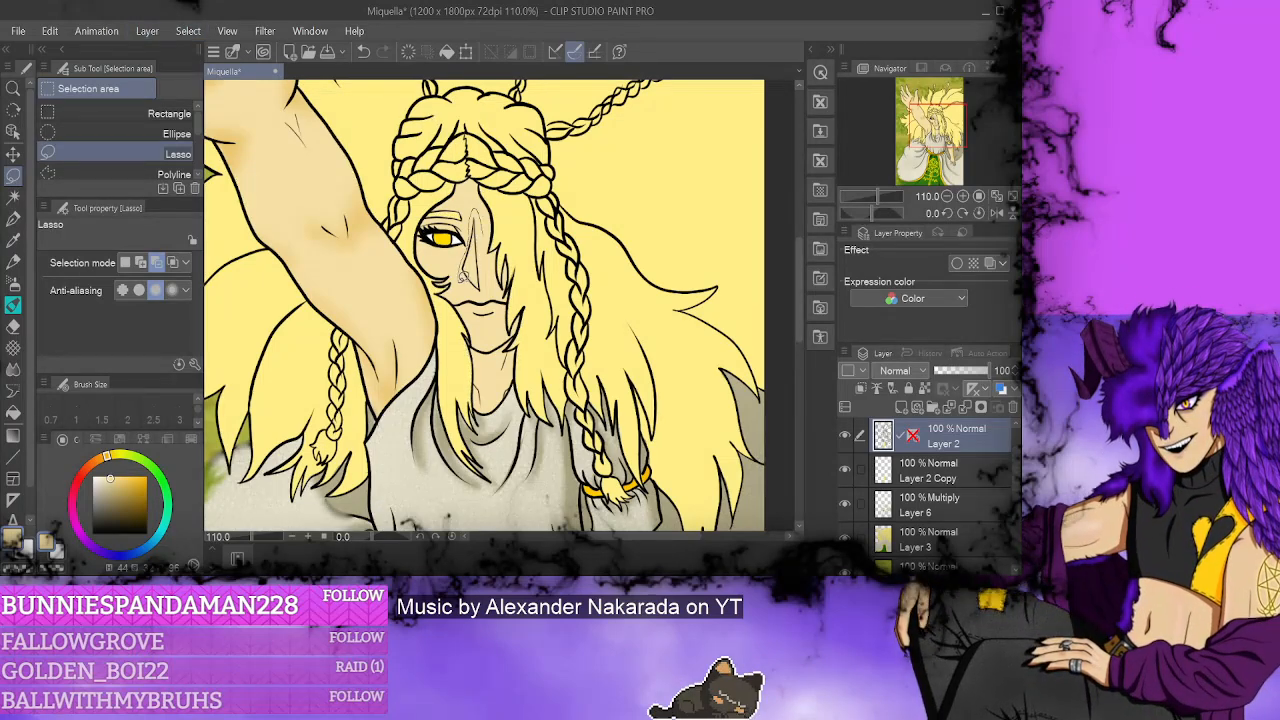
pyautogui.moveTo(487, 292); pyautogui.dragTo(484, 217)
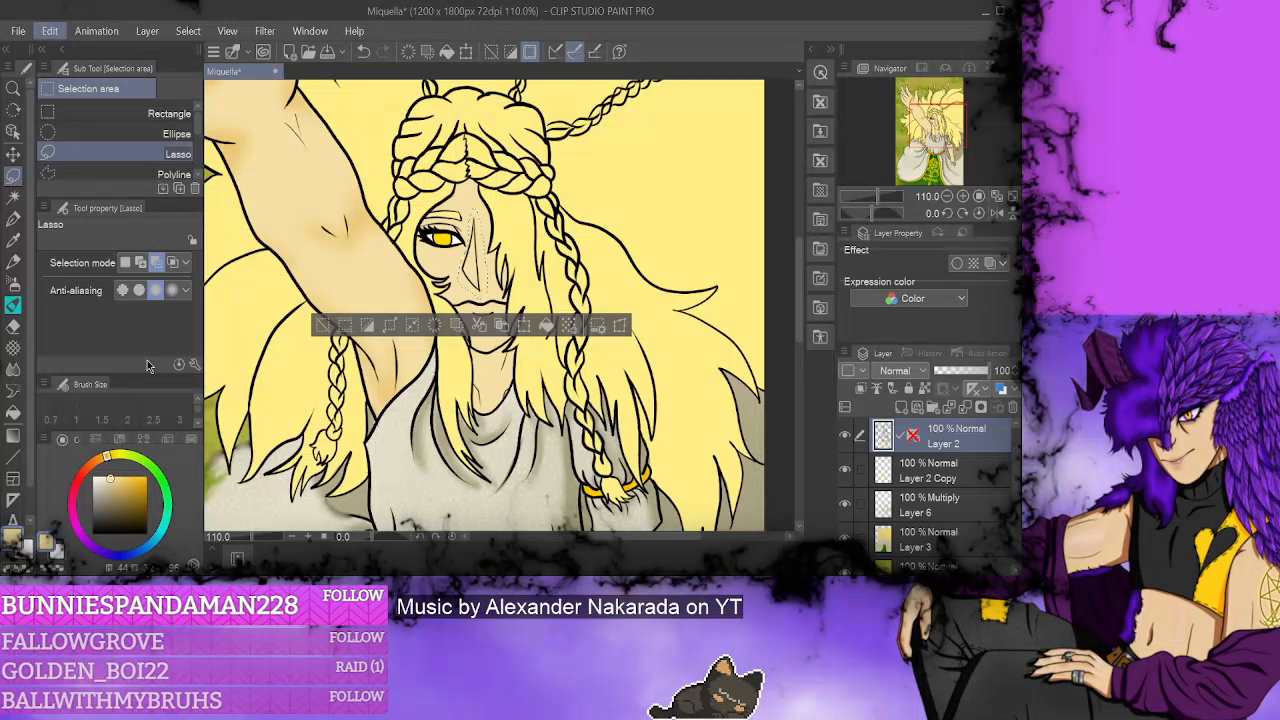
# - Flip the lassoed nose horizontally, shift it slightly toward the hair covering the face, and clear the selection
pyautogui.click(366, 325)
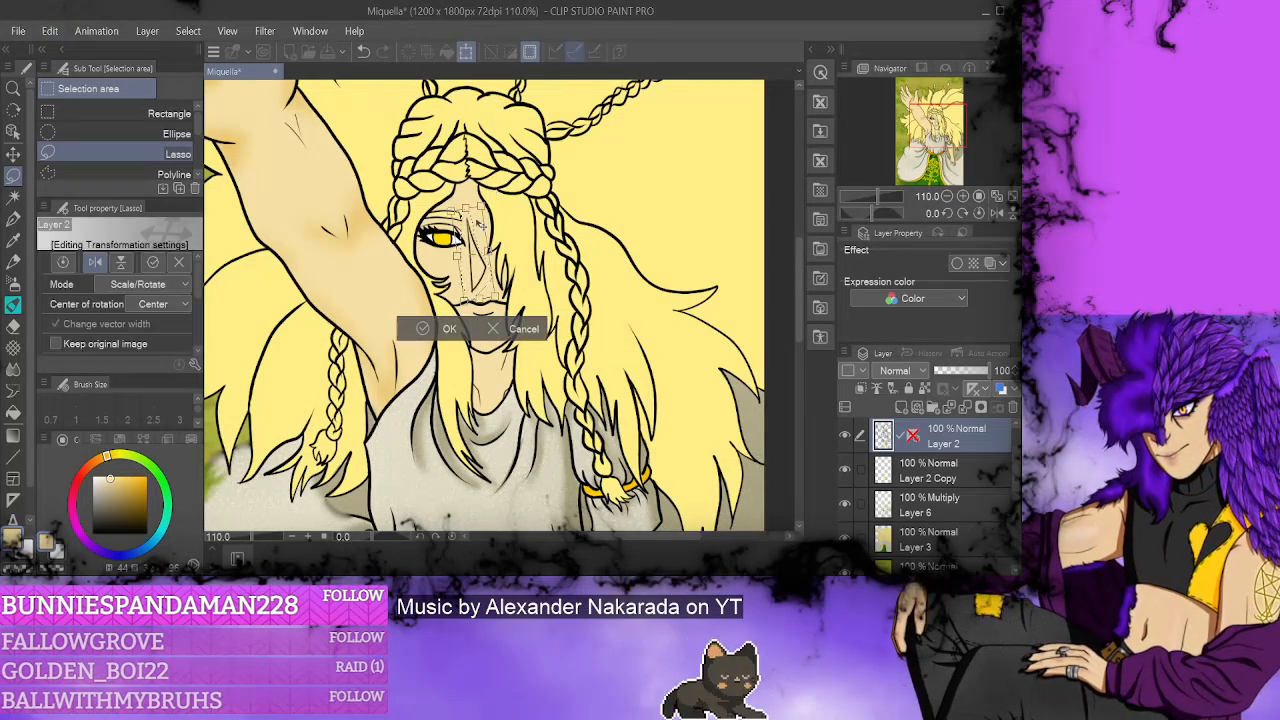
pyautogui.moveTo(480, 214); pyautogui.dragTo(490, 222)
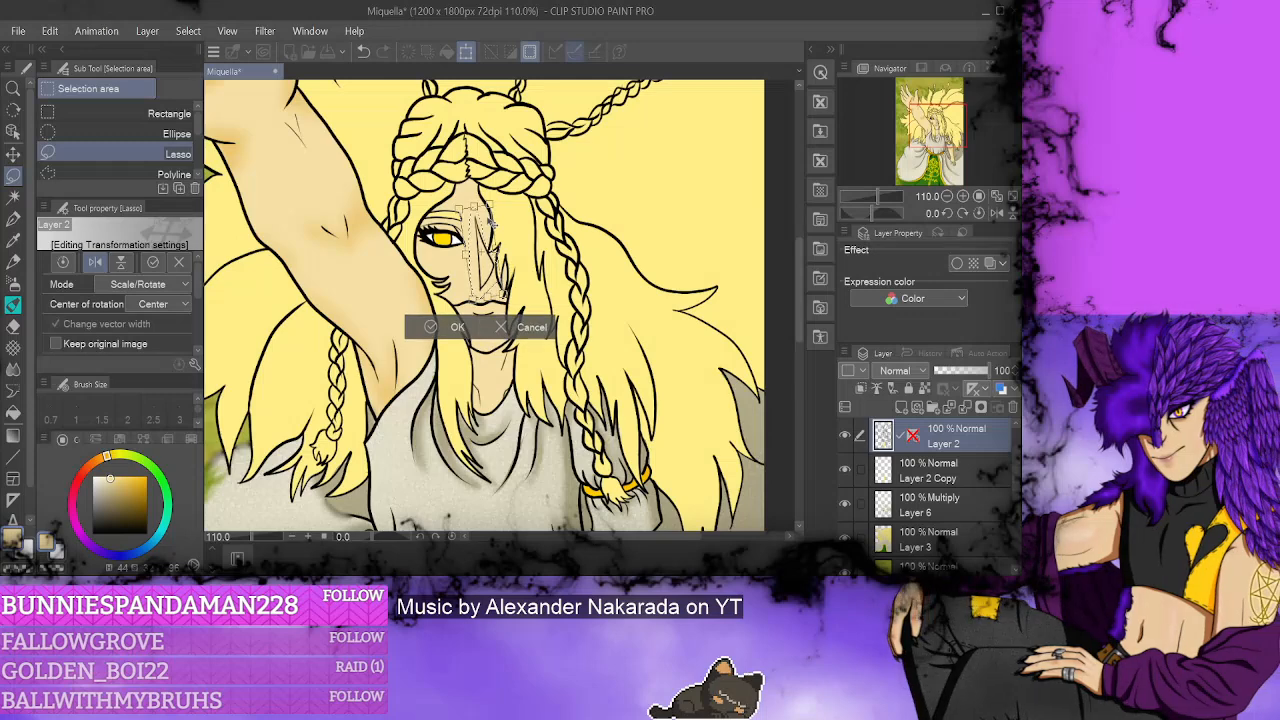
pyautogui.click(432, 333)
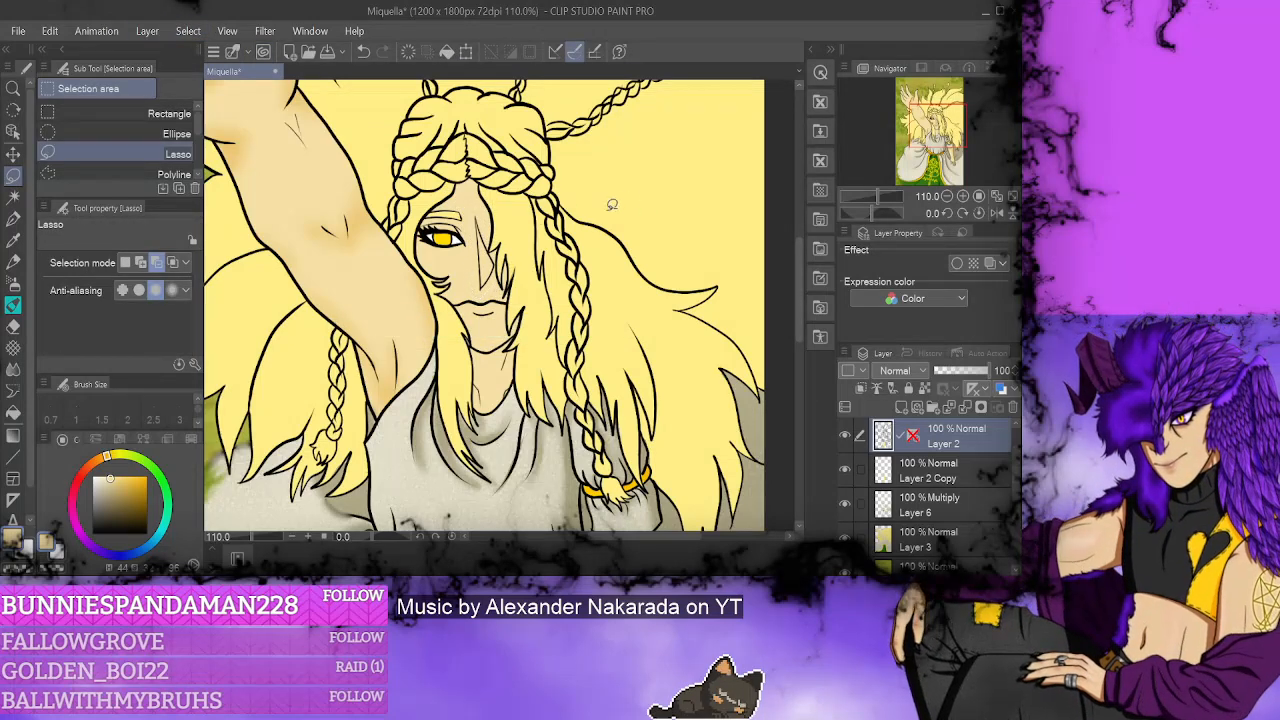
pyautogui.scroll(-4, 545, 217)
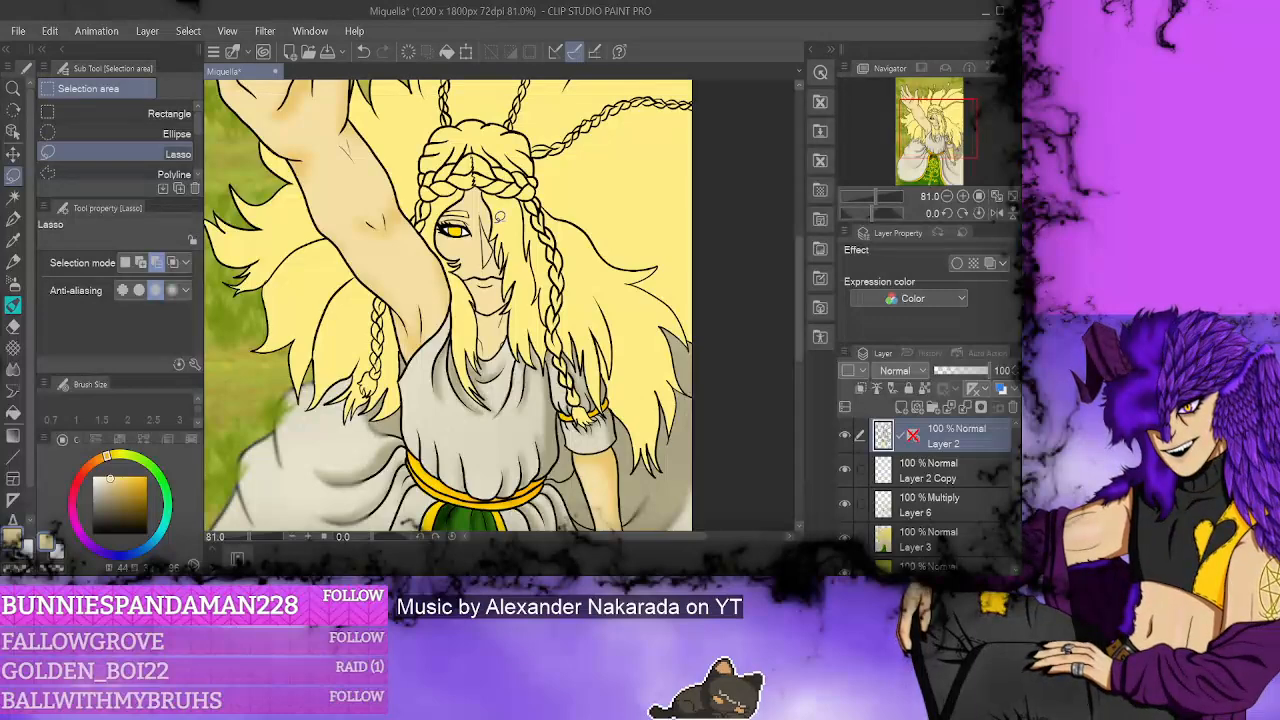
pyautogui.scroll(3, 495, 214)
pyautogui.scroll(1, 494, 215)
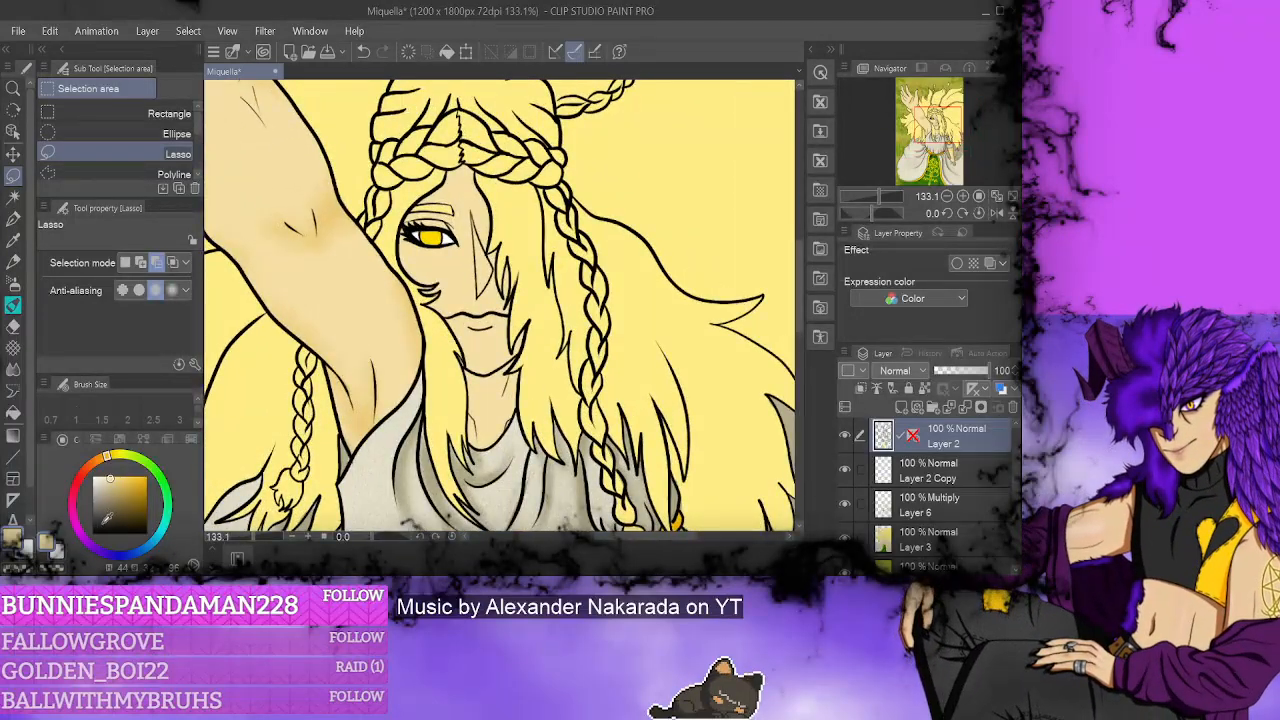
pyautogui.click(92, 533)
pyautogui.click(13, 218)
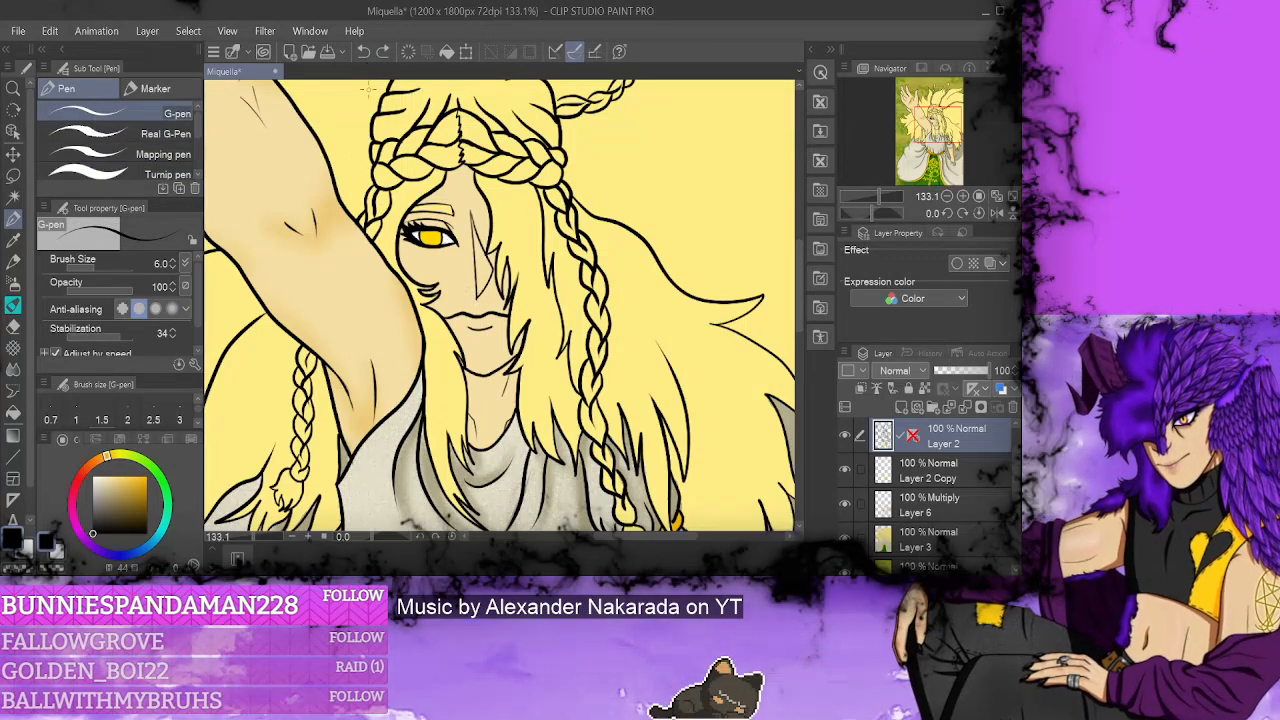
pyautogui.click(13, 327)
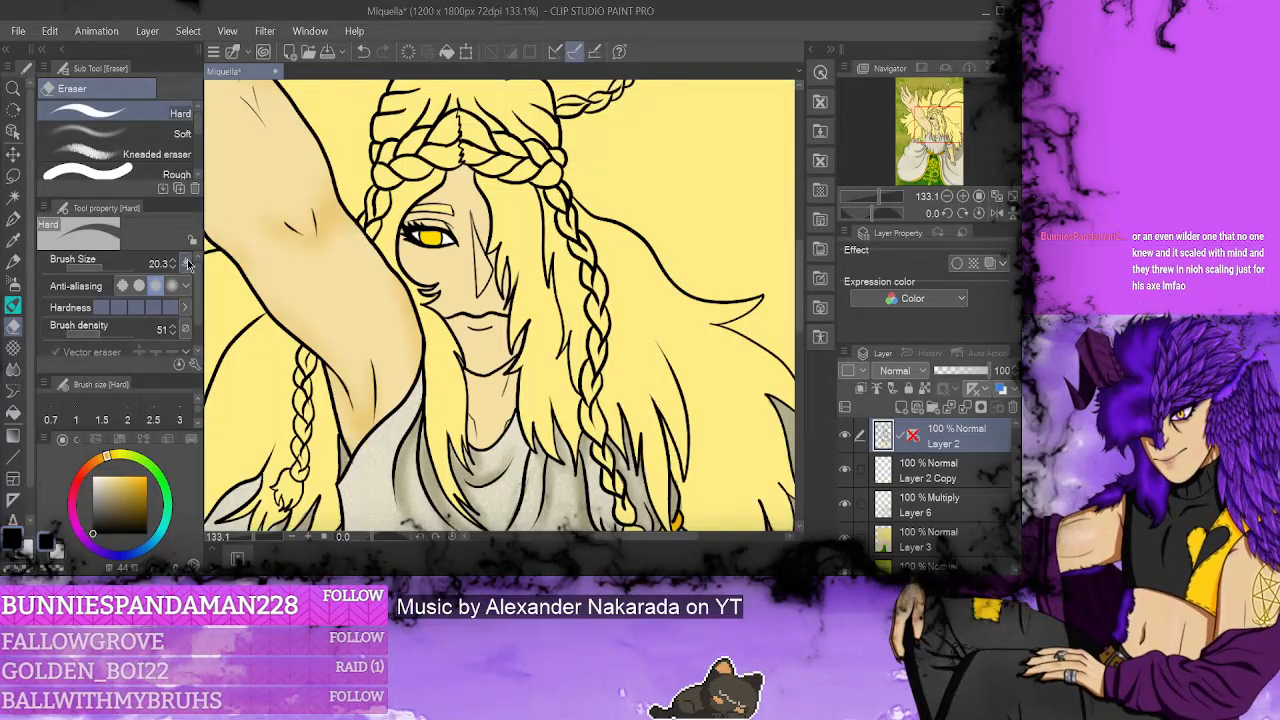
pyautogui.press('p')
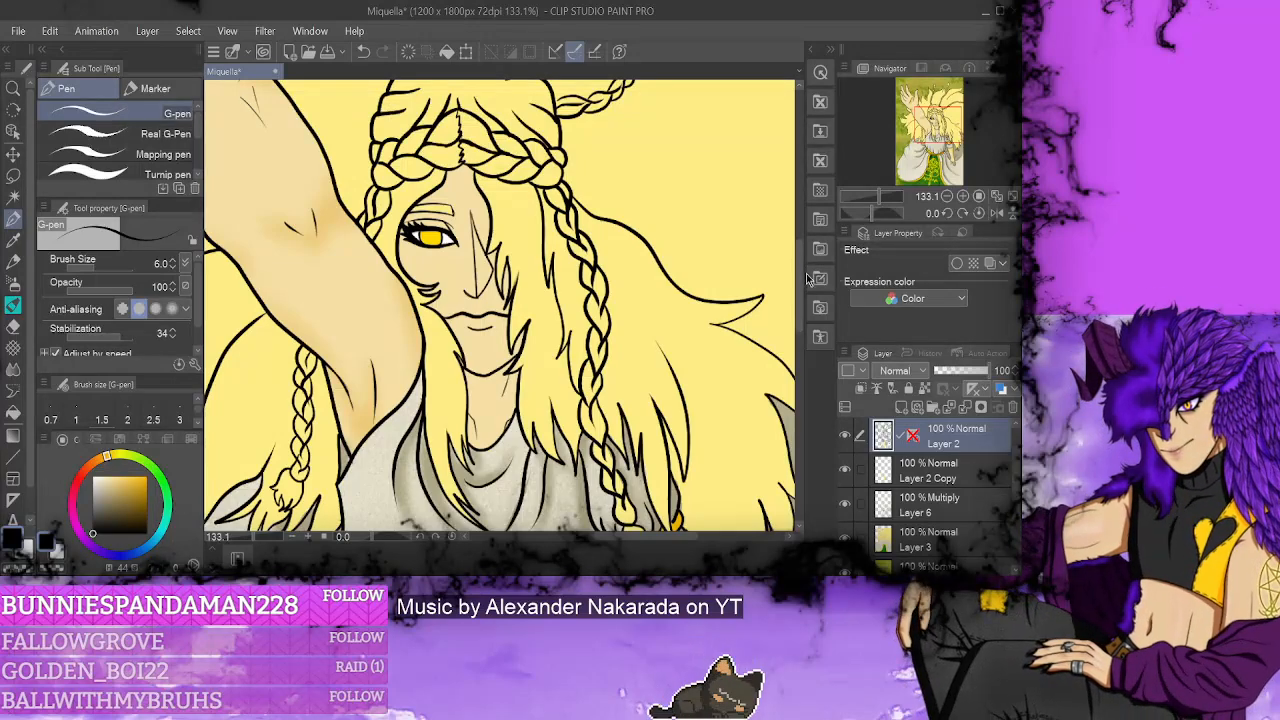
pyautogui.moveTo(801, 275); pyautogui.dragTo(801, 275)
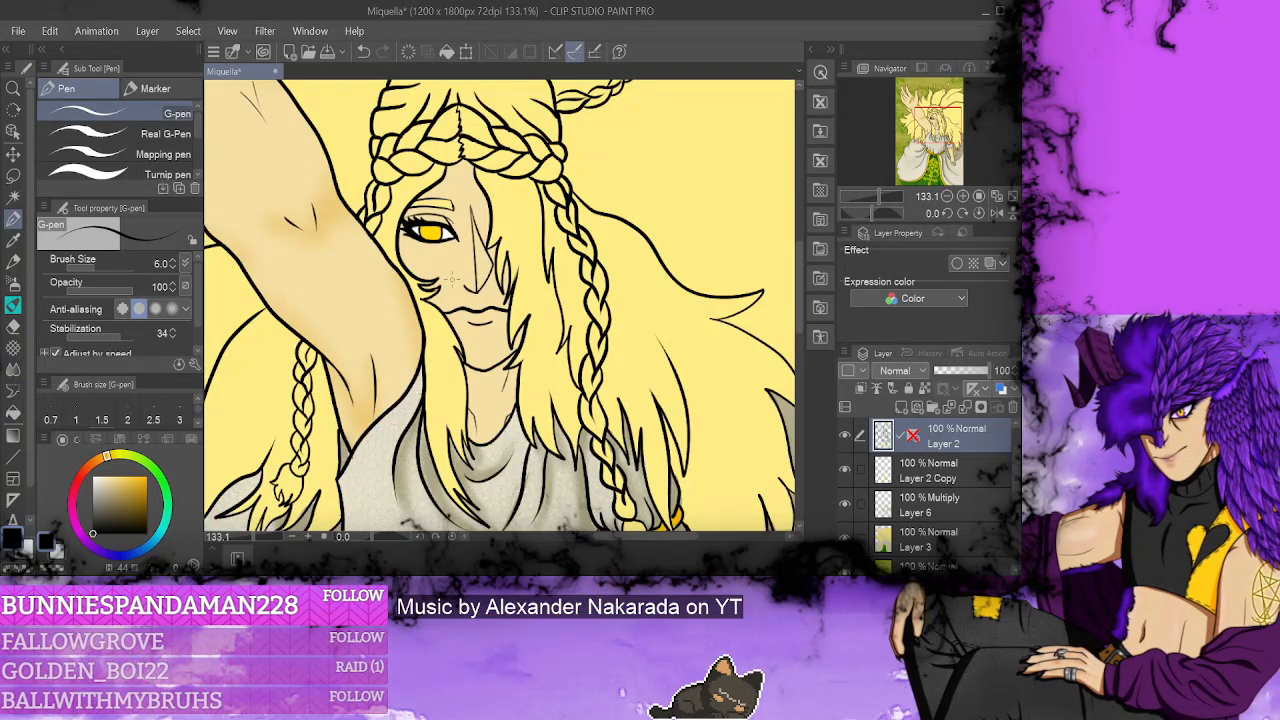
# - Select the skin of the raised arm, face and neck on Layer 3 with Auto select, referring to the editing layer only
pyautogui.click(100, 174)
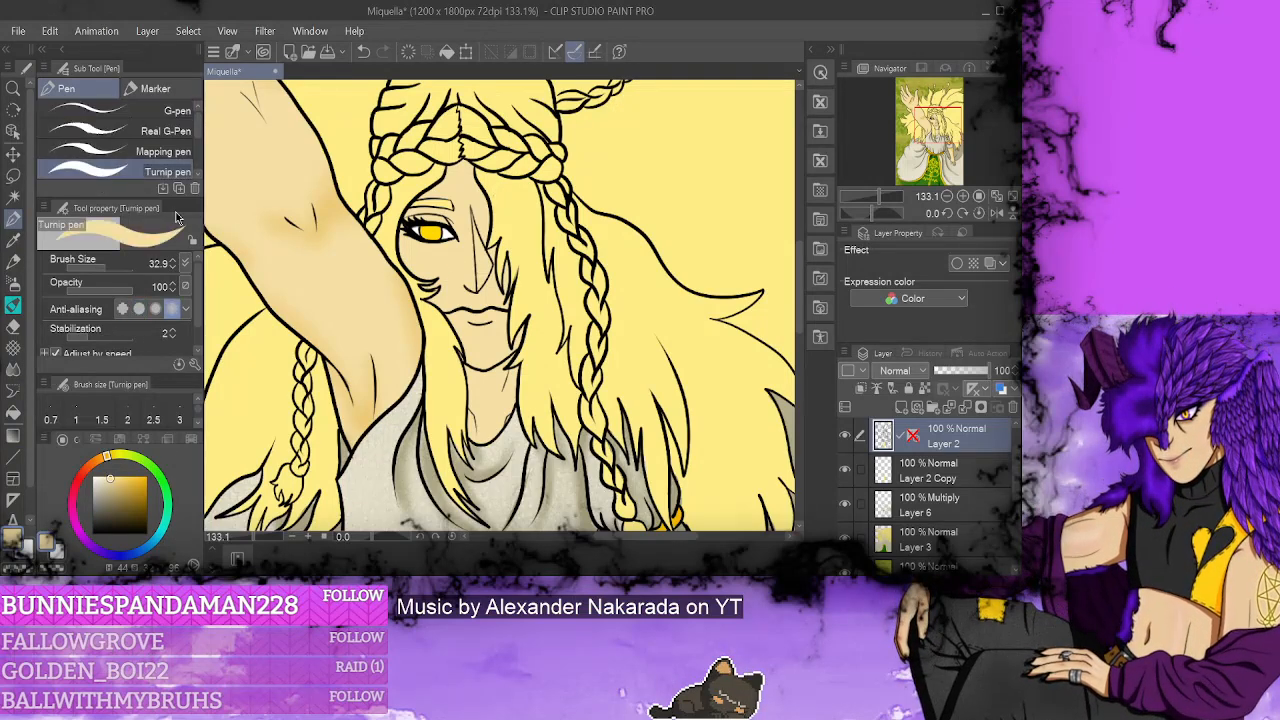
pyautogui.click(940, 530)
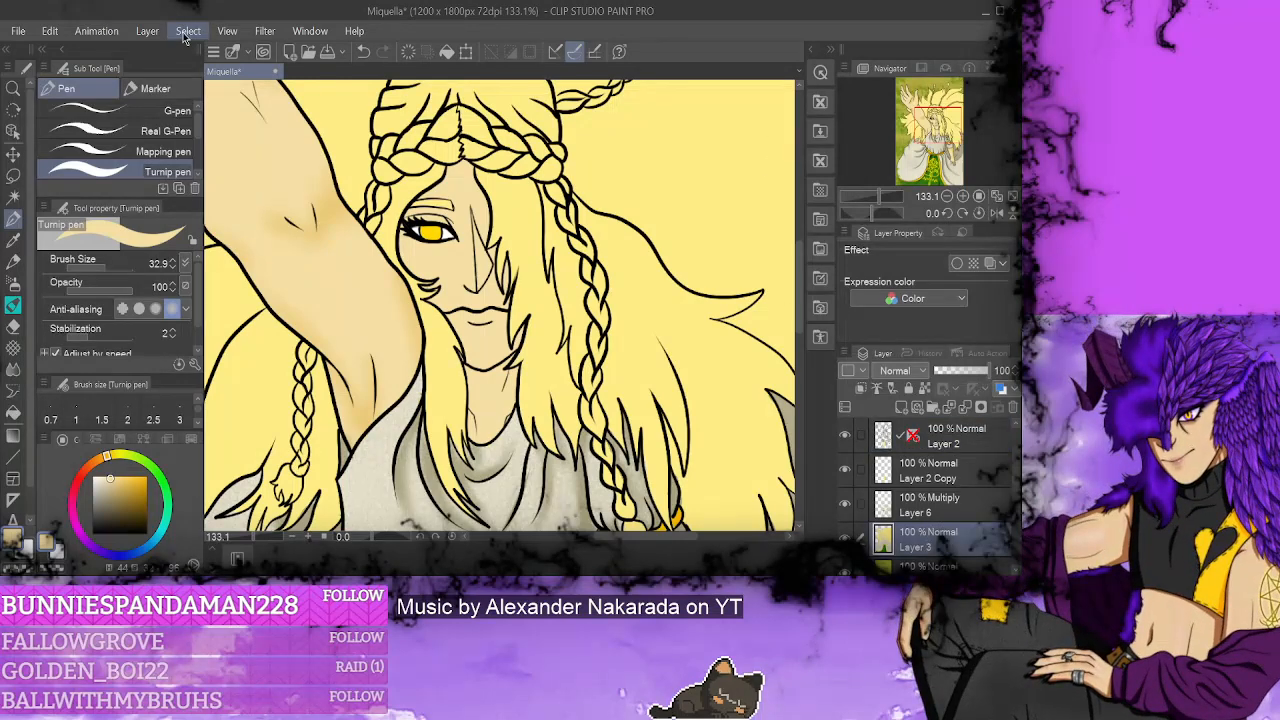
pyautogui.press('w')
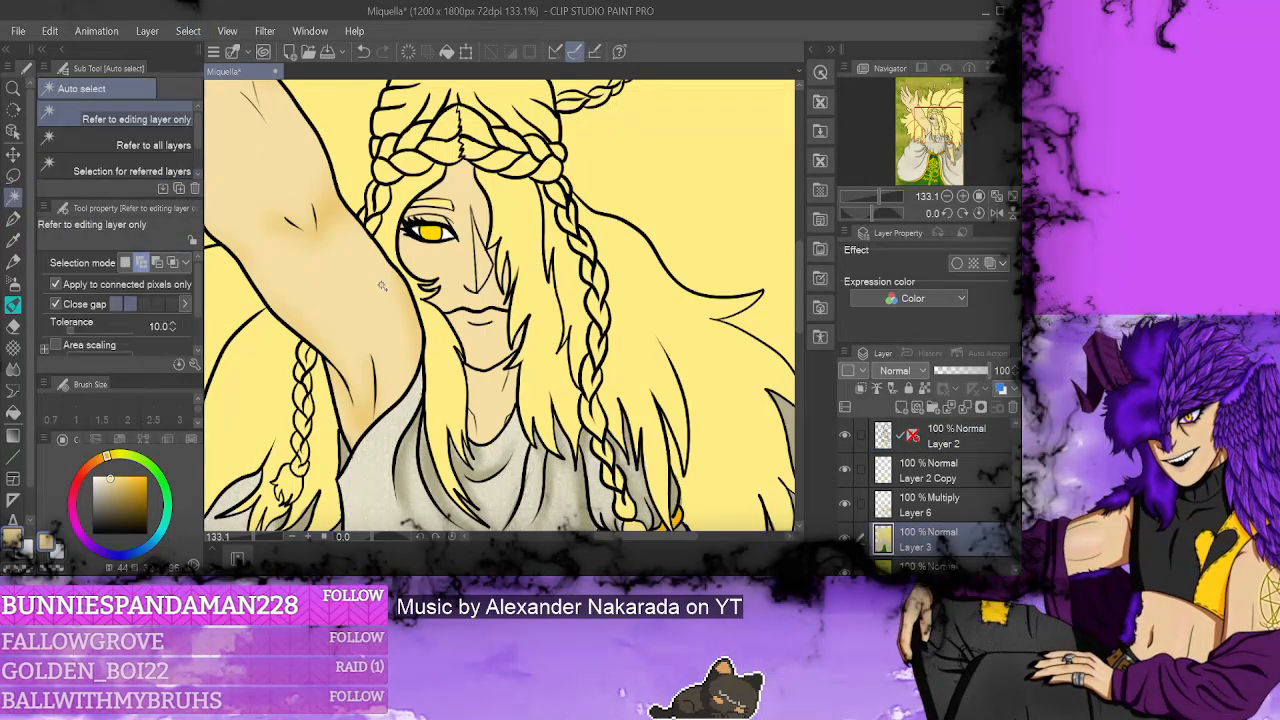
pyautogui.click(360, 284)
pyautogui.scroll(-3, 800, 338)
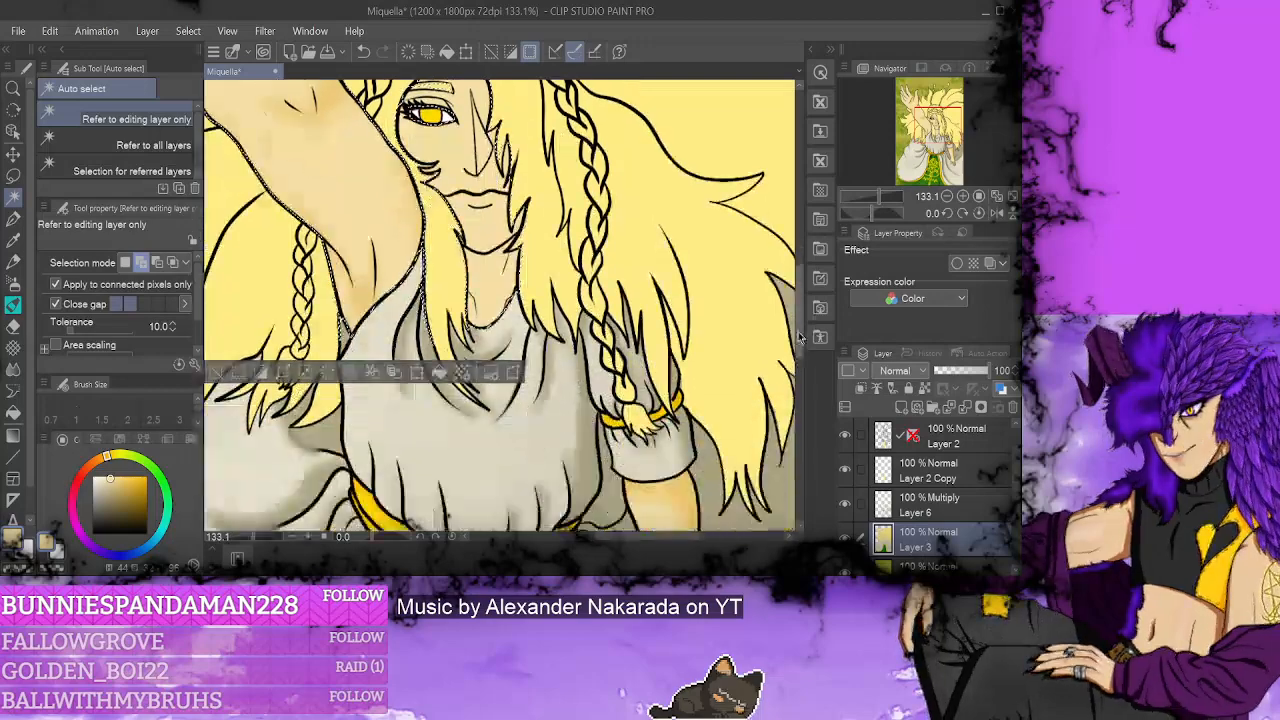
pyautogui.scroll(-4, 800, 338)
pyautogui.scroll(6, 798, 290)
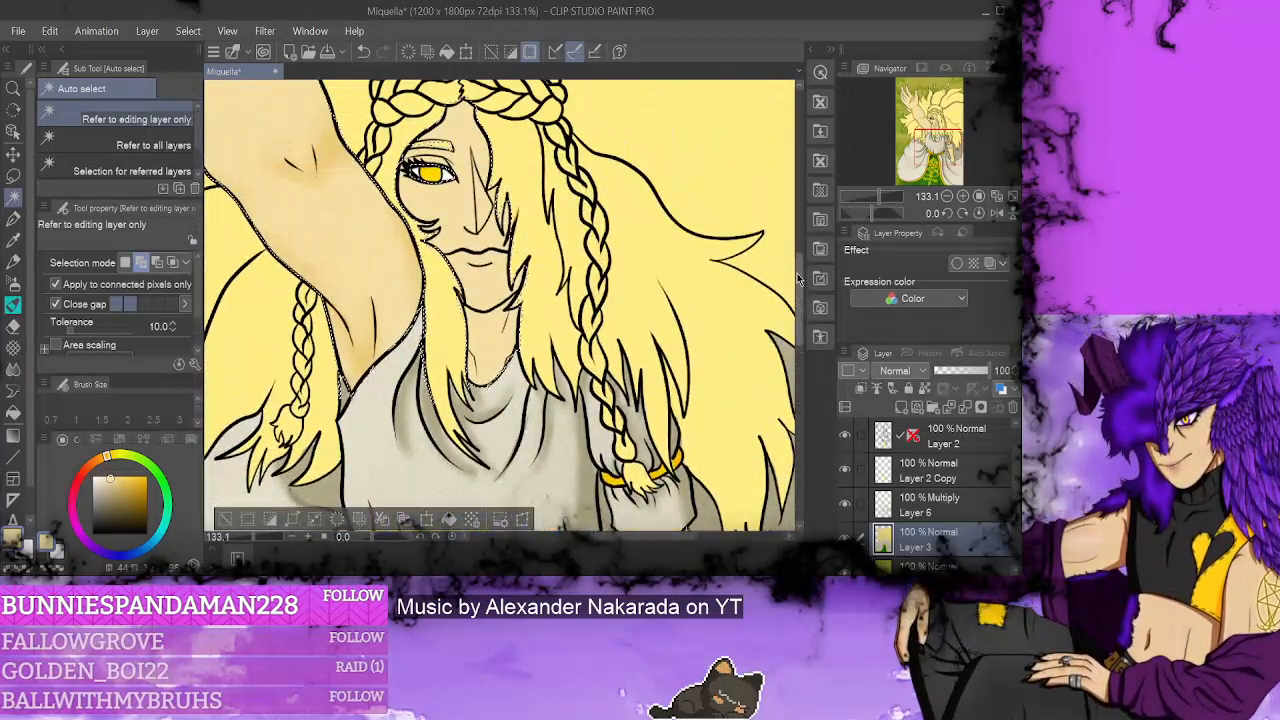
pyautogui.scroll(2, 798, 280)
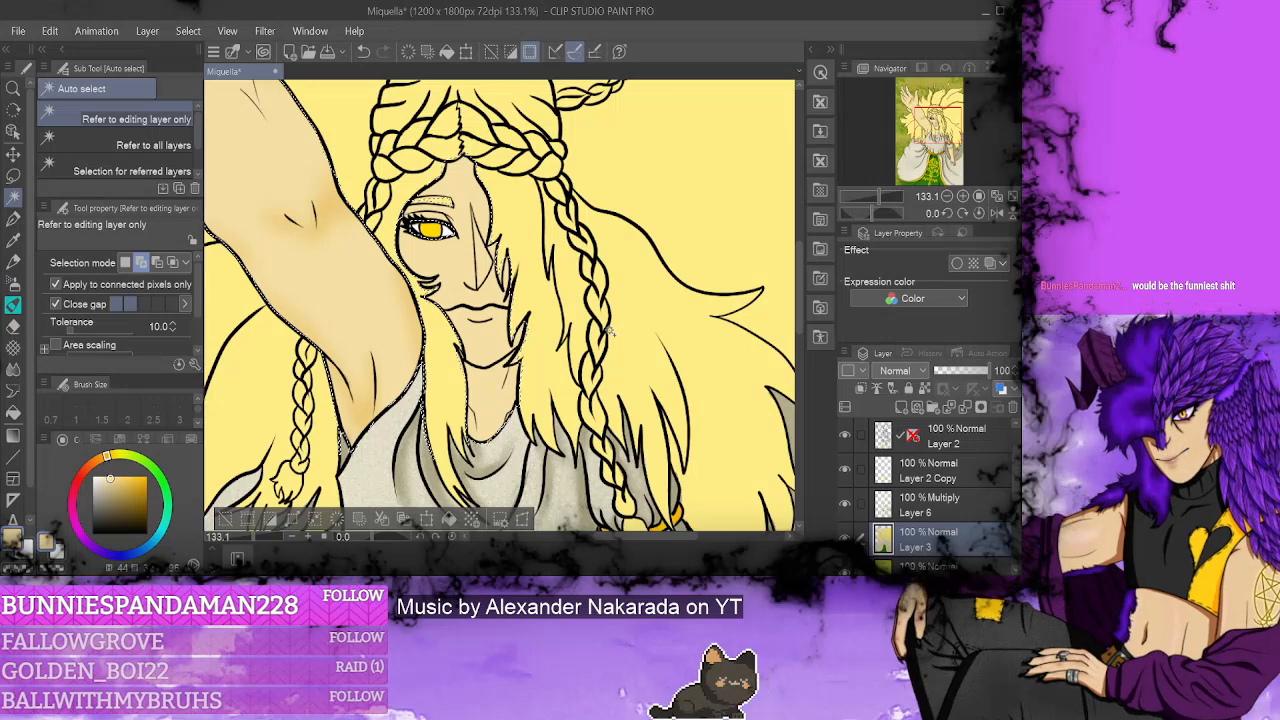
# - Shade the side of the nose on the Multiply layer, Layer 6, with the Turnip pen
pyautogui.click(940, 508)
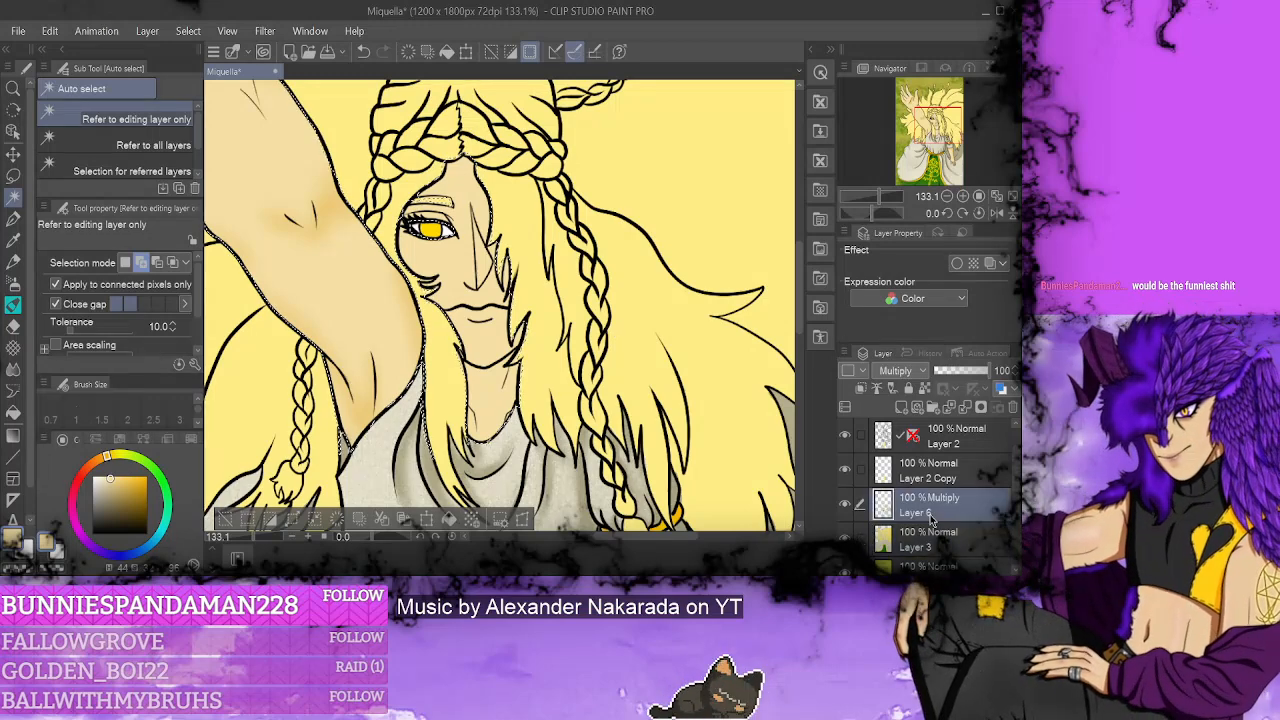
pyautogui.click(12, 219)
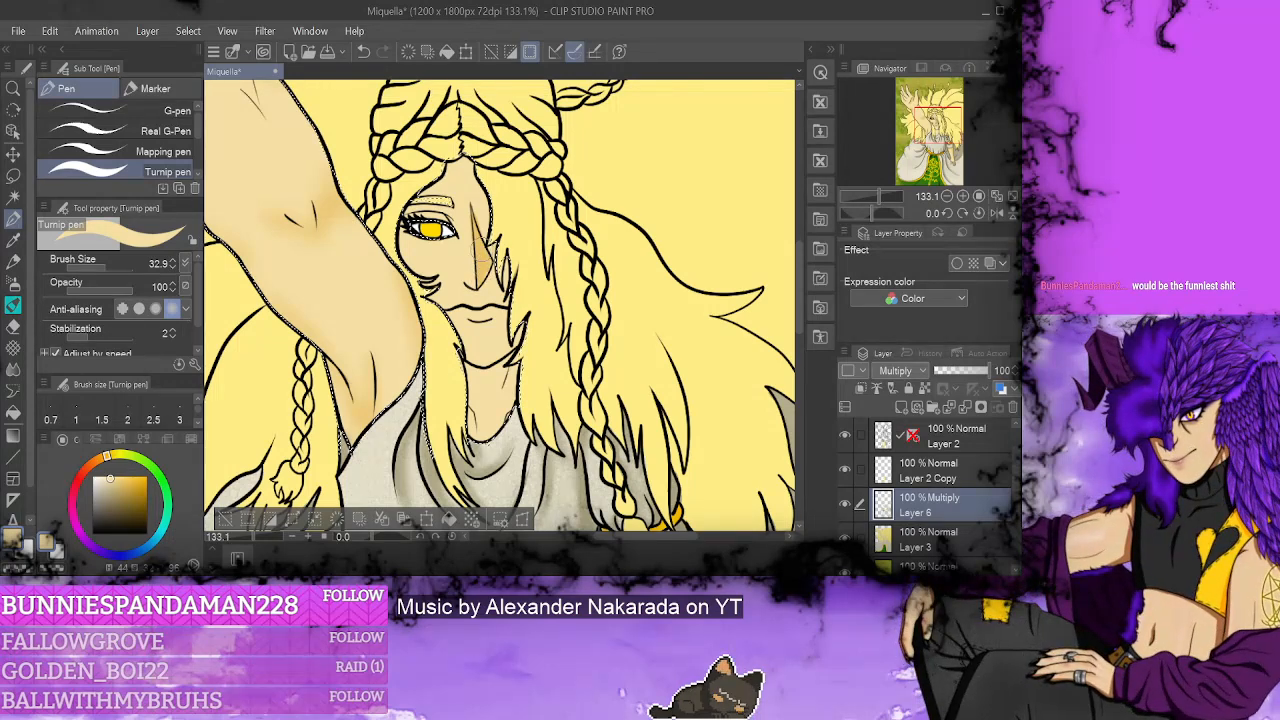
# - Set the Turnip pen's brush size to 14.7 for shading the skin on the Multiply layer, Layer 6
pyautogui.click(13, 326)
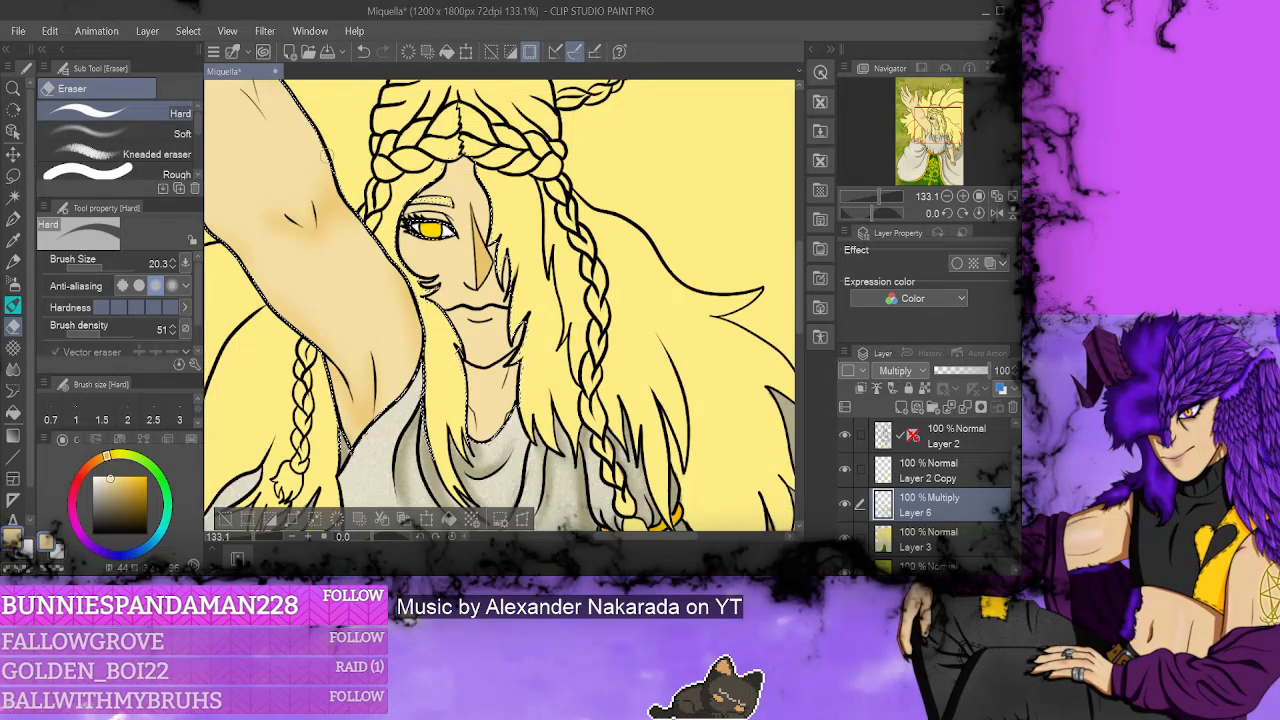
pyautogui.click(14, 217)
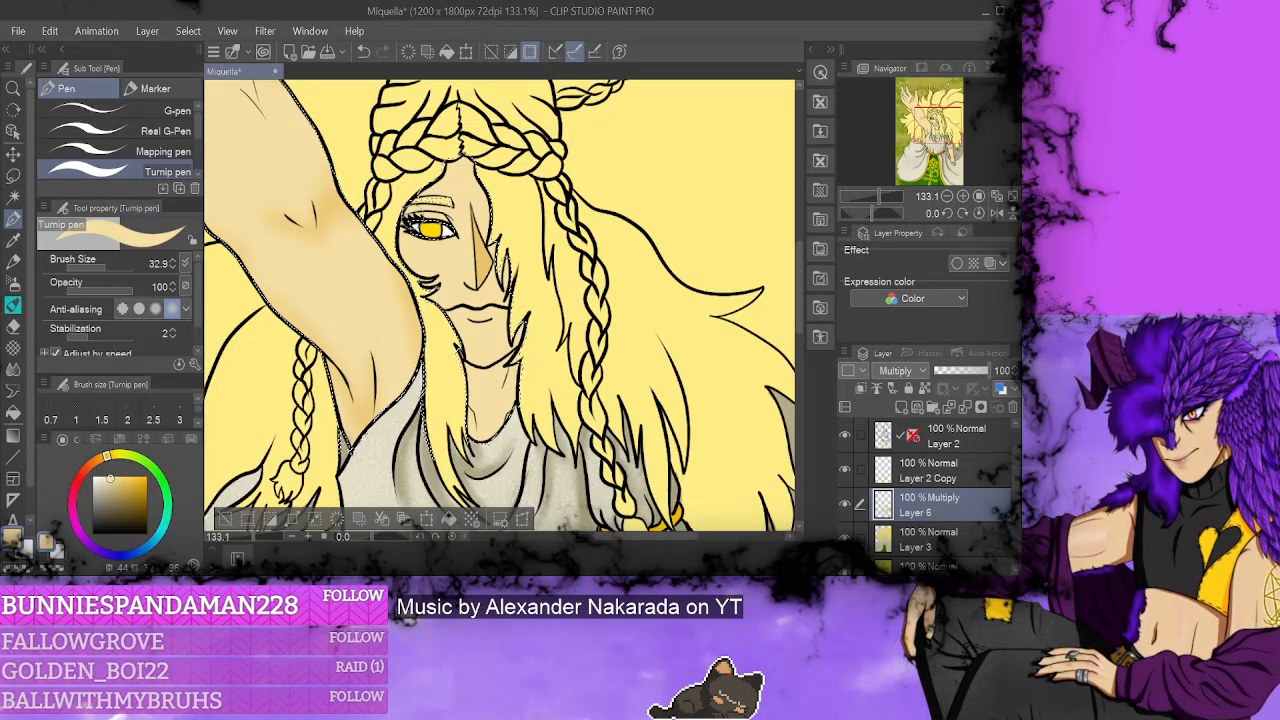
pyautogui.moveTo(105, 266); pyautogui.dragTo(132, 276)
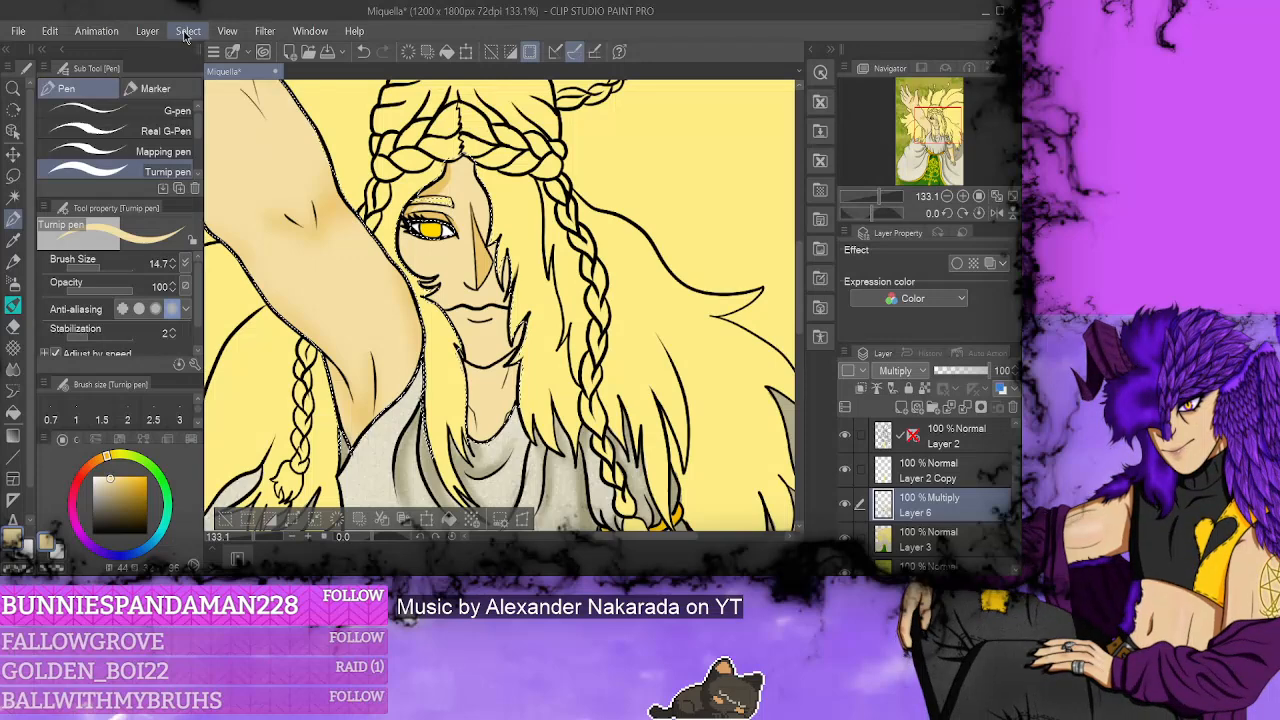
# - Trim the skin selection near the forehead hairline with the Lasso in subtract mode and clear the selection
pyautogui.click(13, 175)
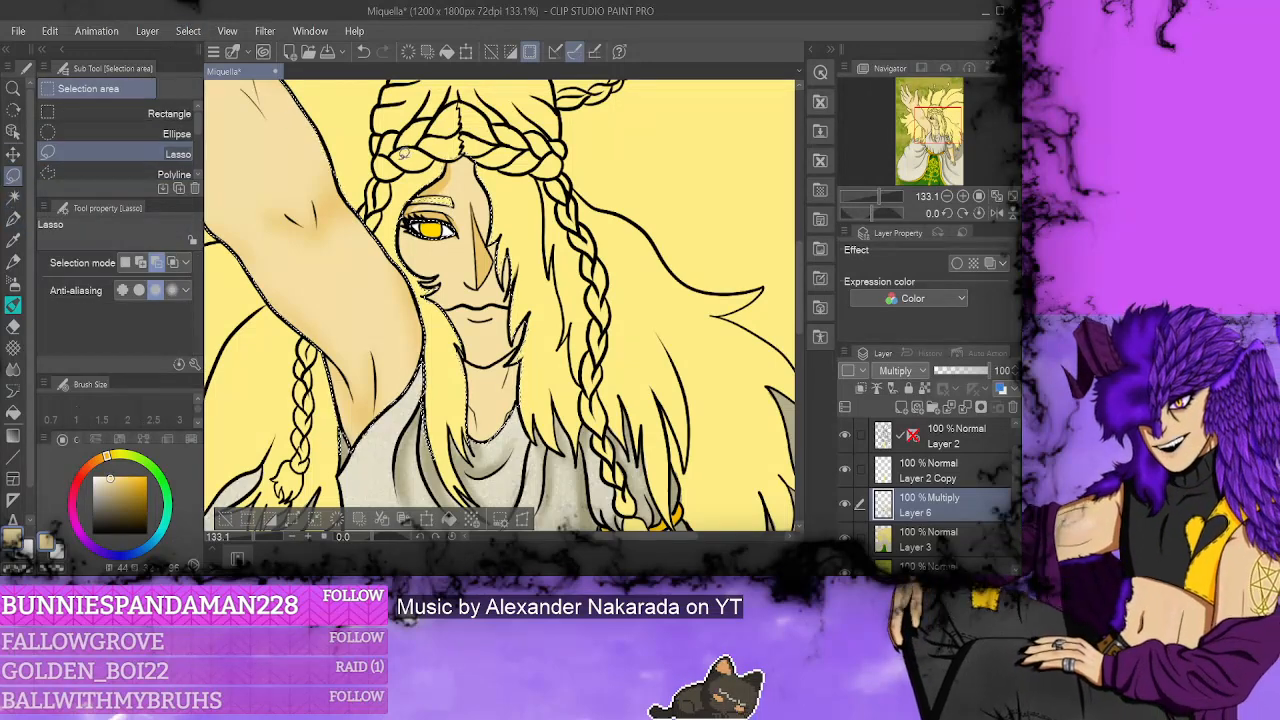
pyautogui.click(13, 327)
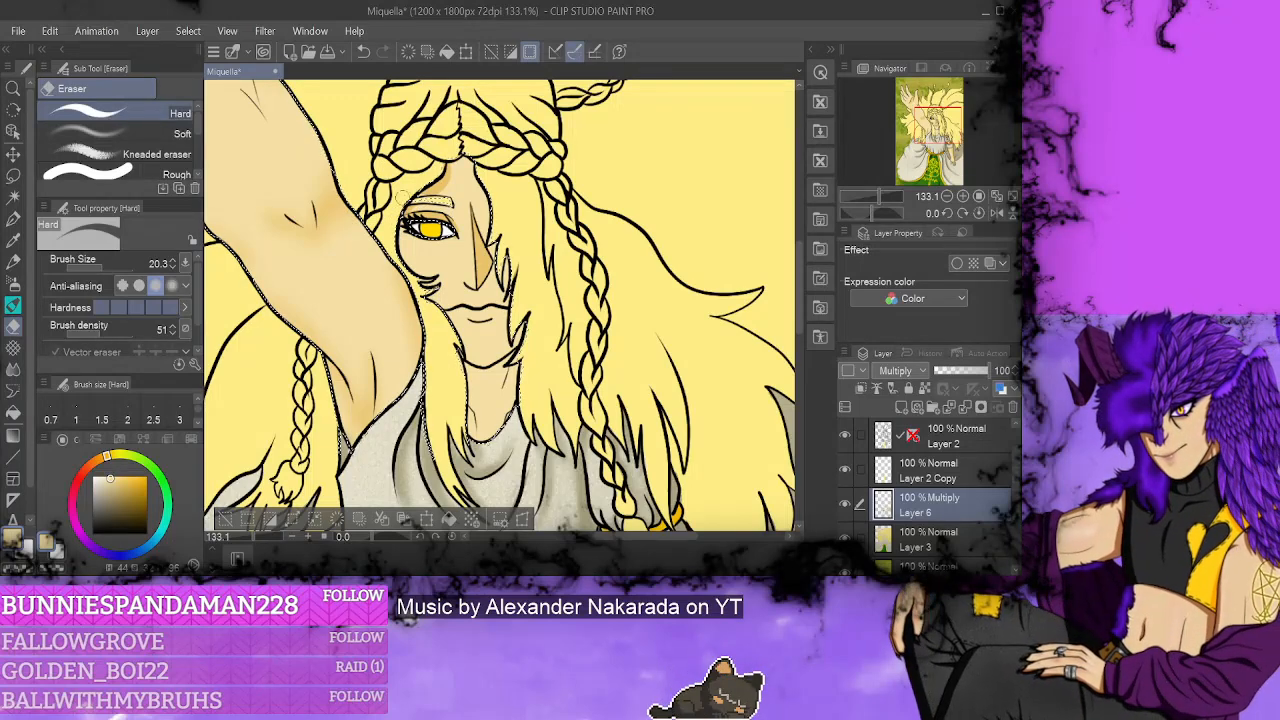
pyautogui.click(13, 219)
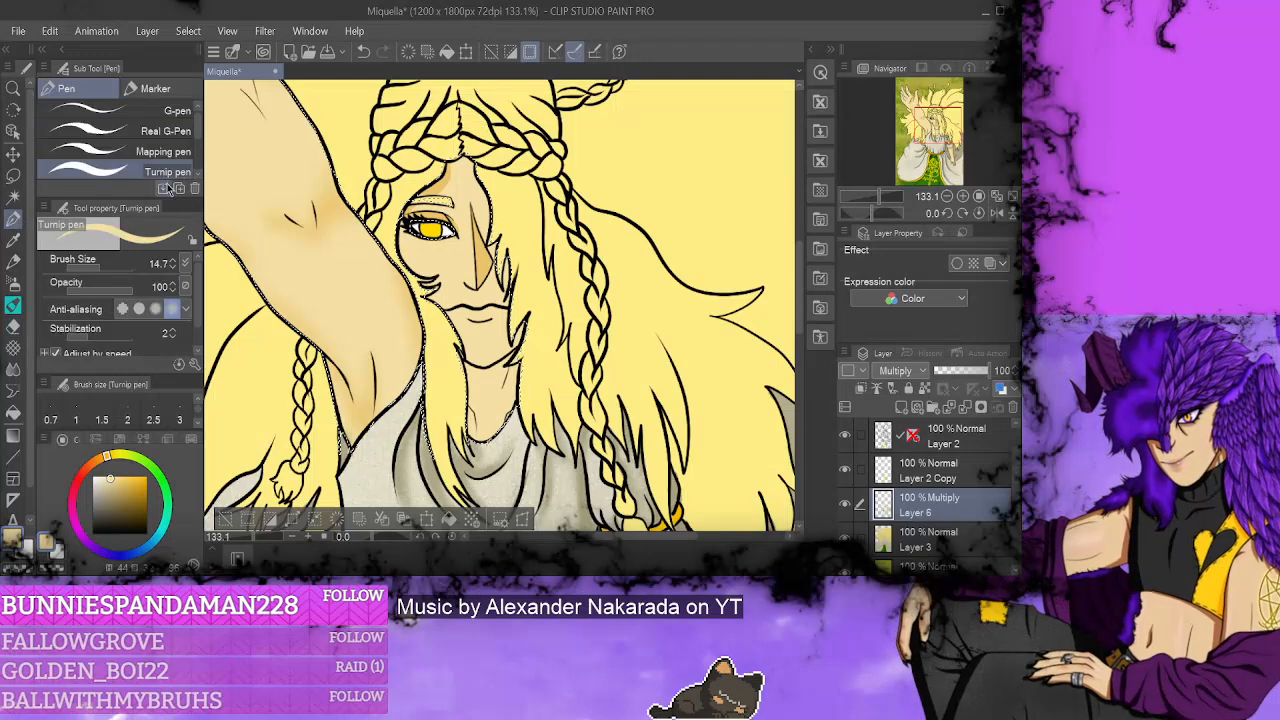
pyautogui.click(13, 175)
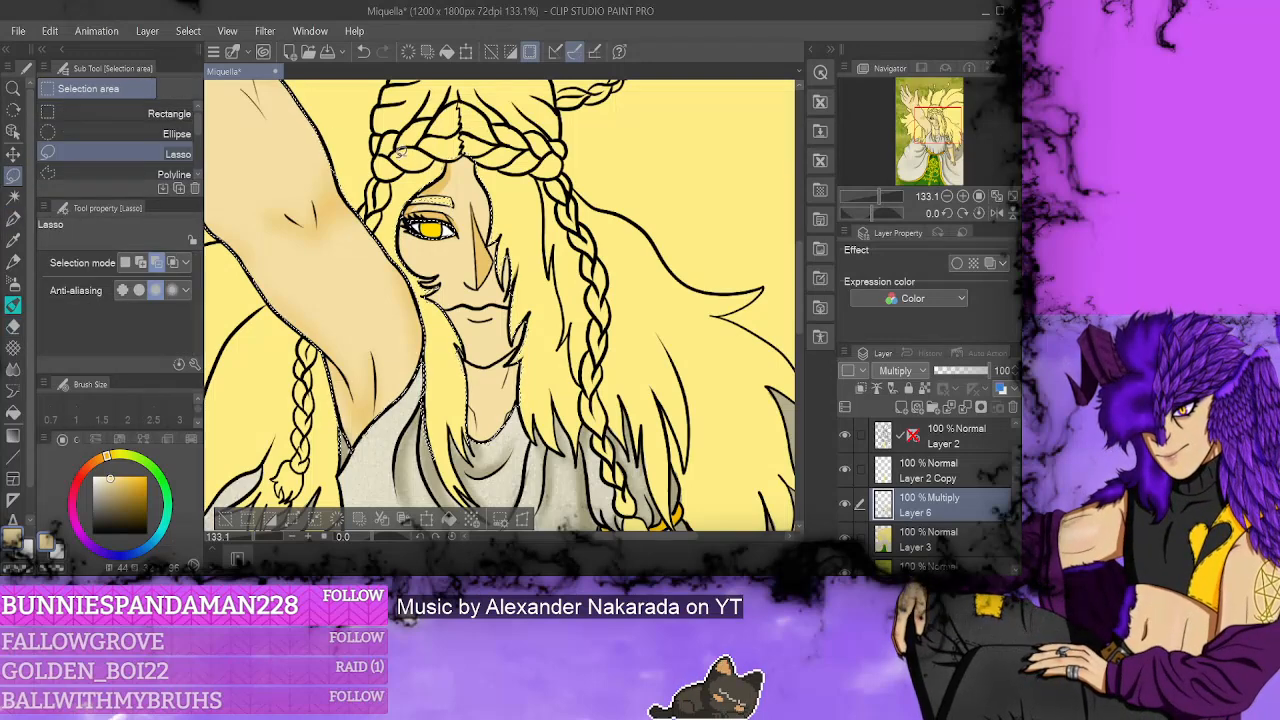
pyautogui.hotkey('ctrl', 'd')
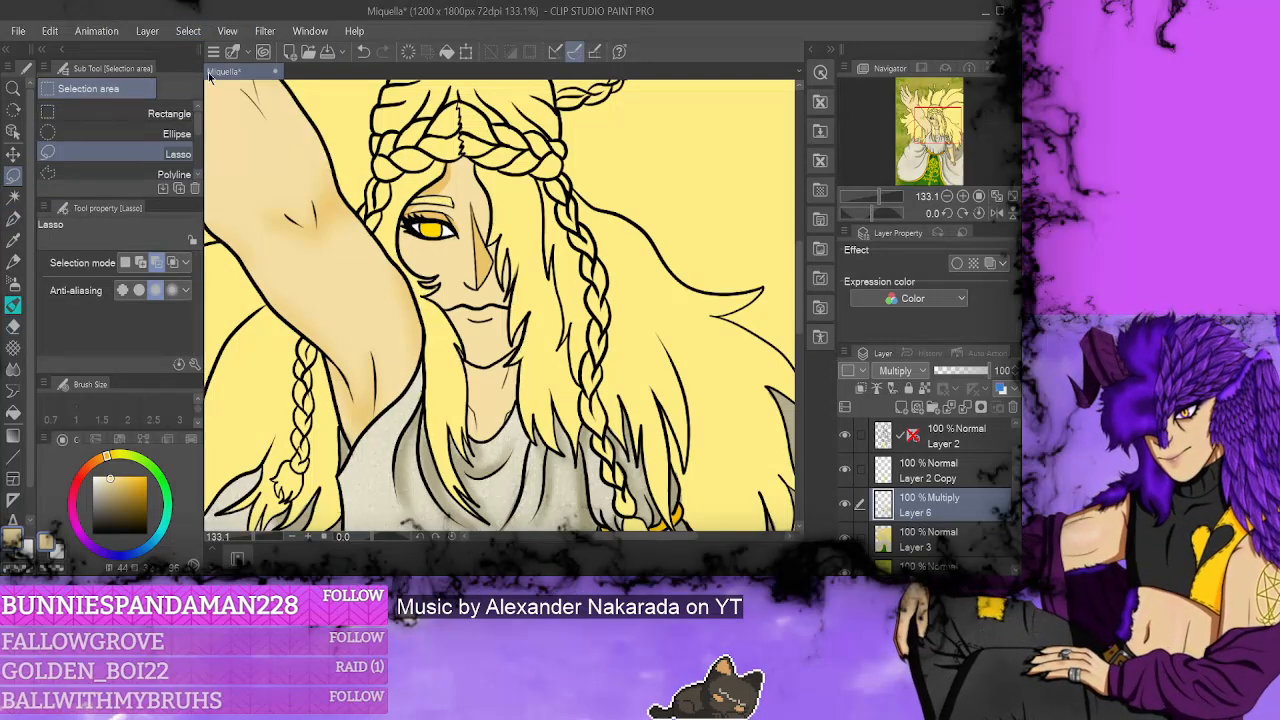
# - Sample the yellow of the hair and touch up the hair's base colour on Layer 3 with the Turnip pen
pyautogui.click(14, 216)
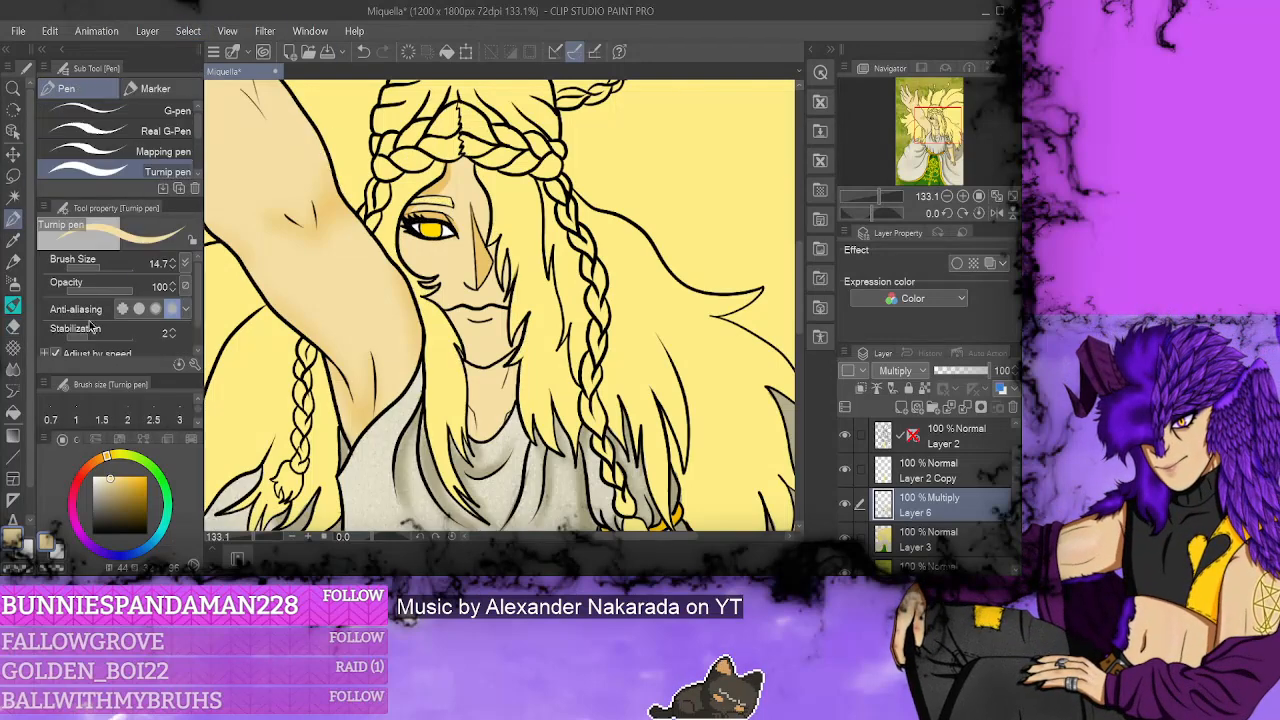
pyautogui.keyDown('alt'); pyautogui.click(259, 365); pyautogui.keyUp('alt')
pyautogui.click(925, 539)
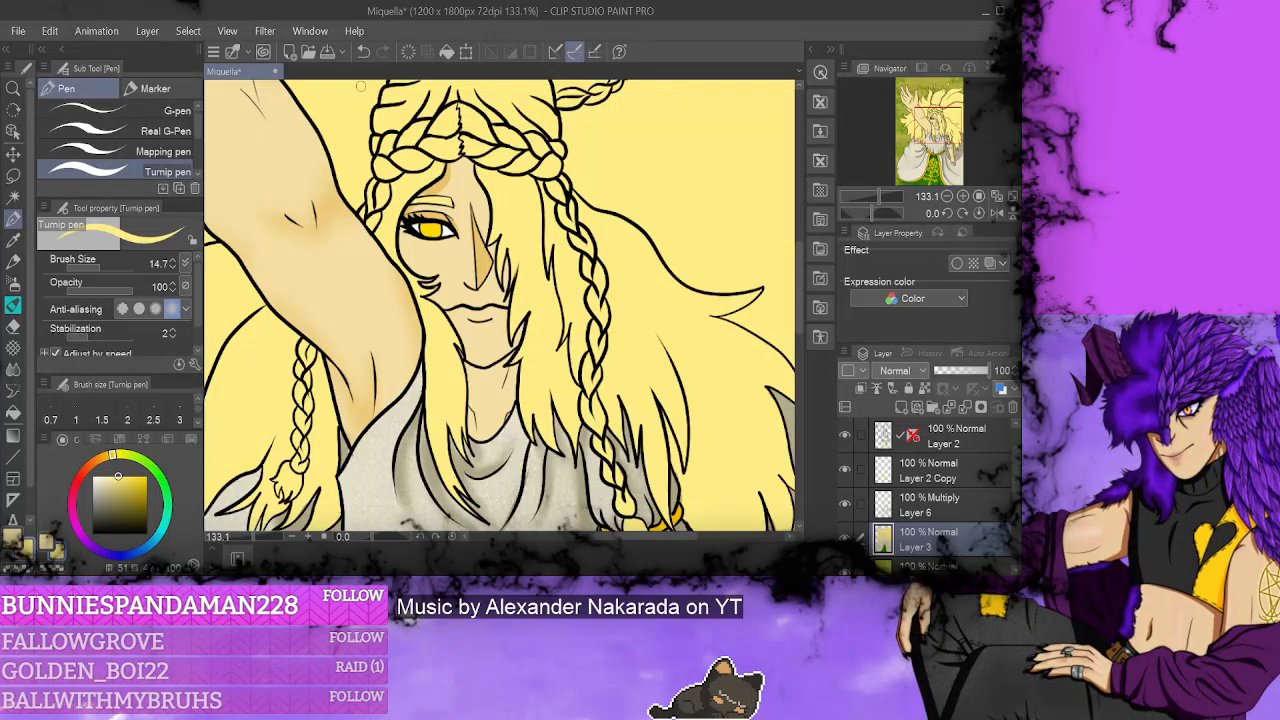
# - Return to Layer 6 with the skin area selected and set the Lasso to add to the current selection
pyautogui.click(14, 174)
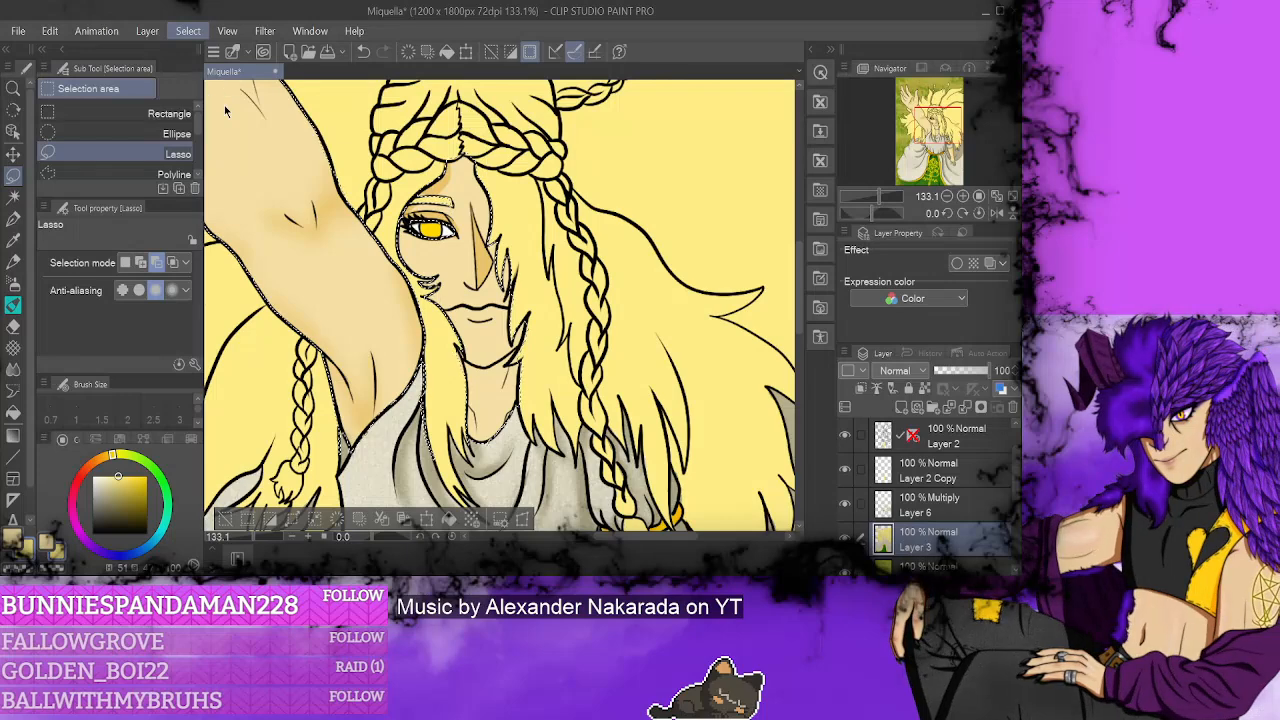
pyautogui.click(13, 326)
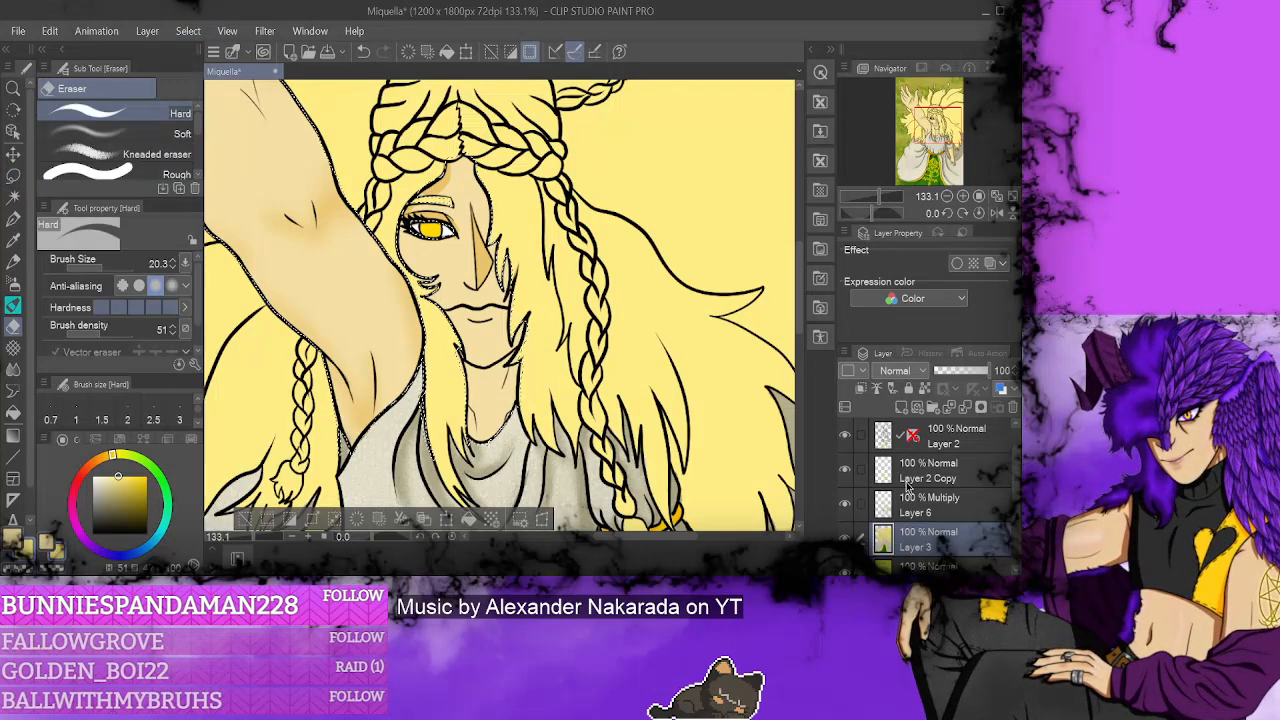
pyautogui.click(945, 512)
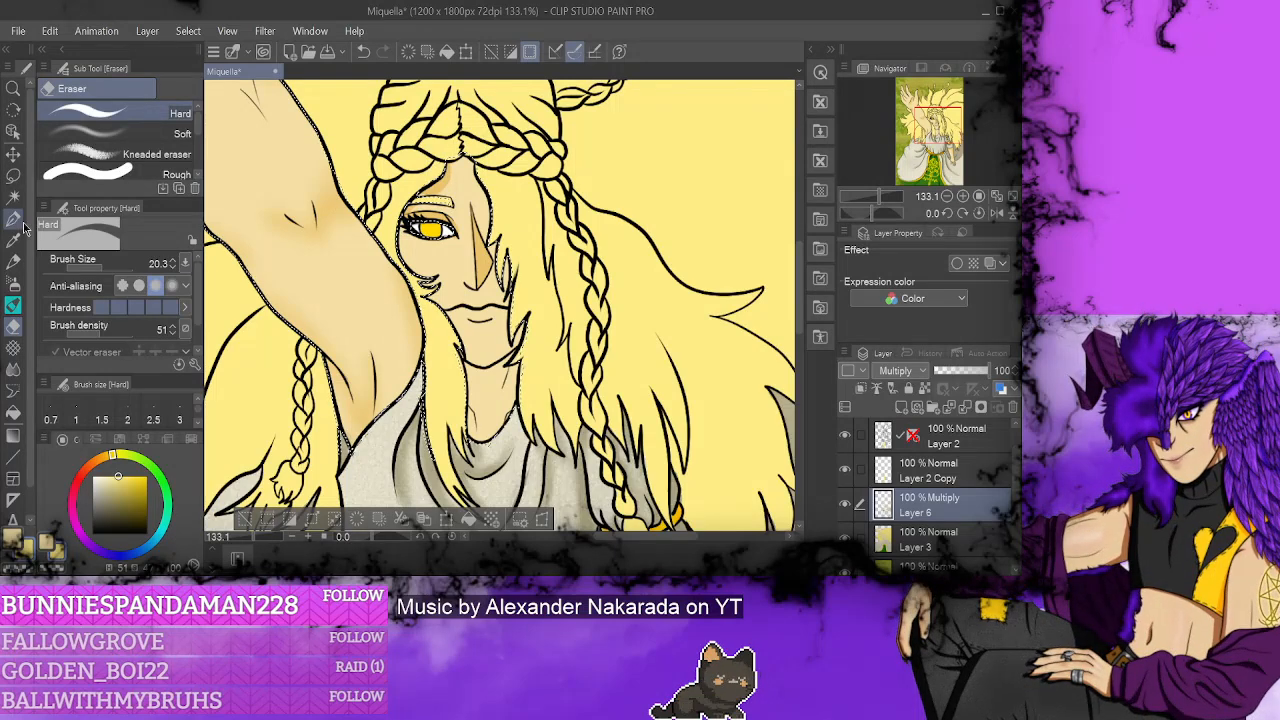
pyautogui.click(13, 175)
pyautogui.click(142, 263)
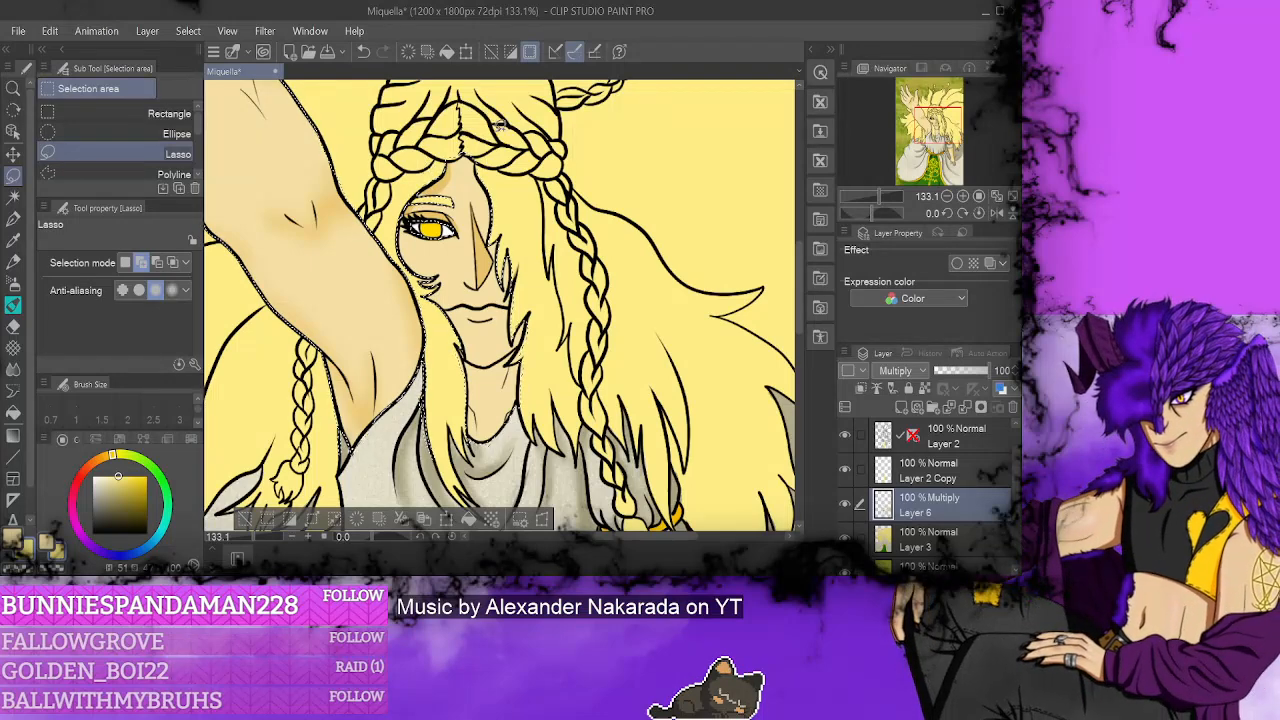
# - Lasso the neck area above the collar into the selection and touch up the base colour there on Layer 3 with the Turnip pen
pyautogui.click(940, 535)
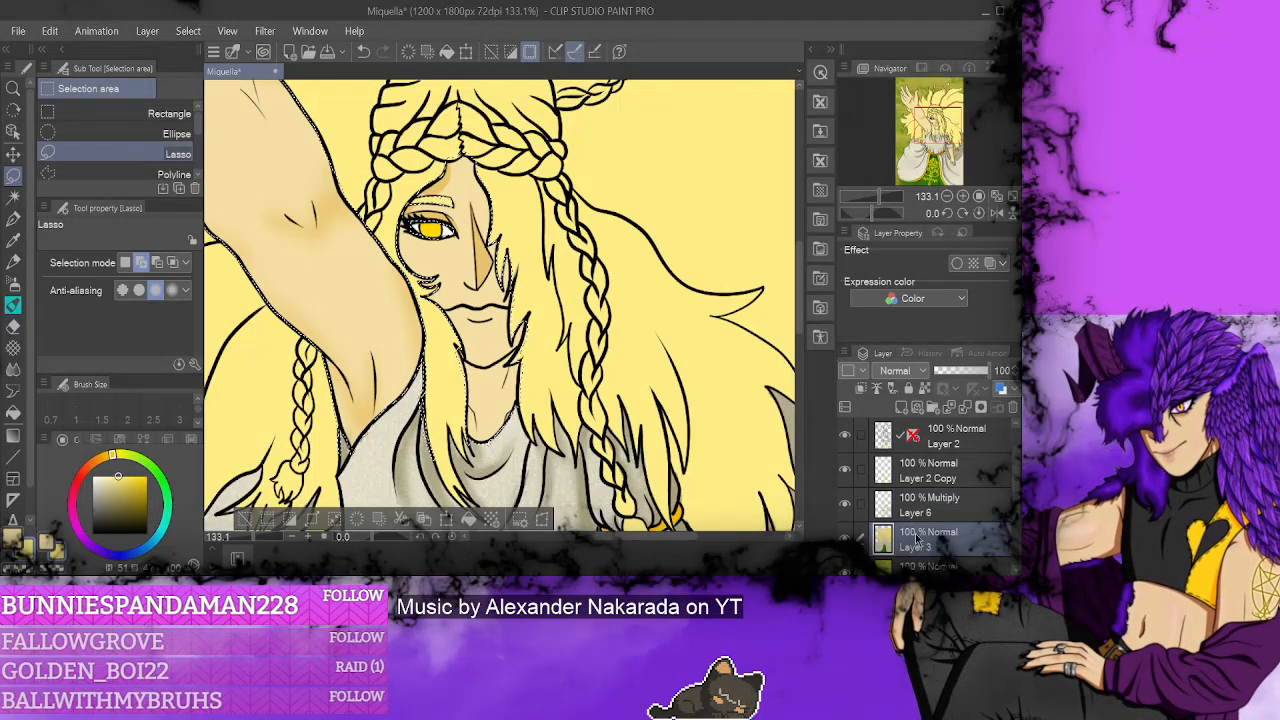
pyautogui.click(13, 218)
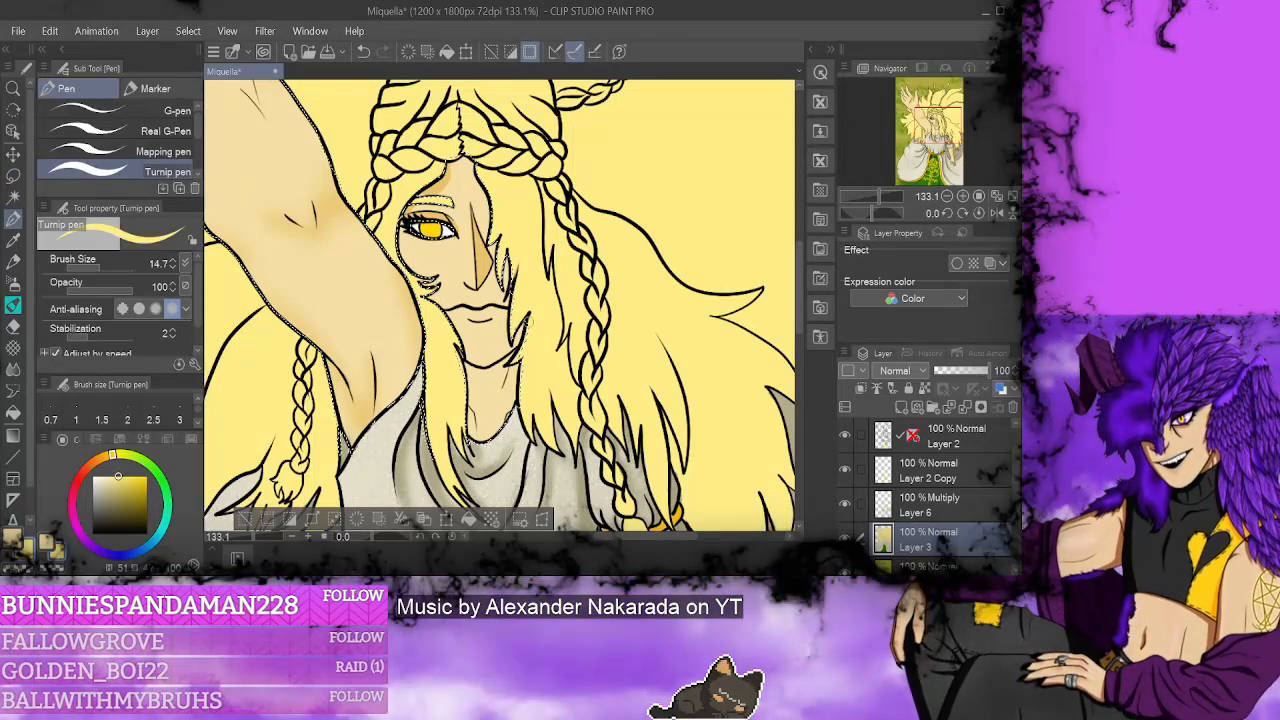
pyautogui.click(13, 174)
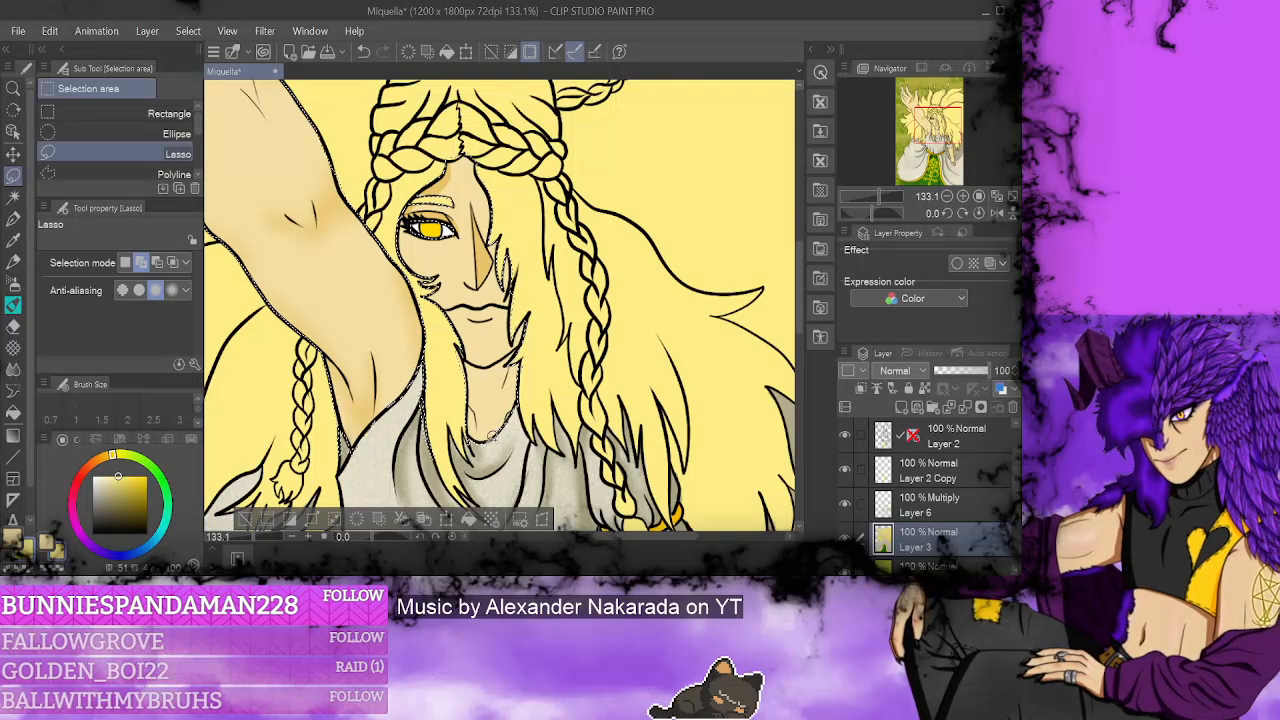
pyautogui.moveTo(470, 436); pyautogui.dragTo(504, 424)
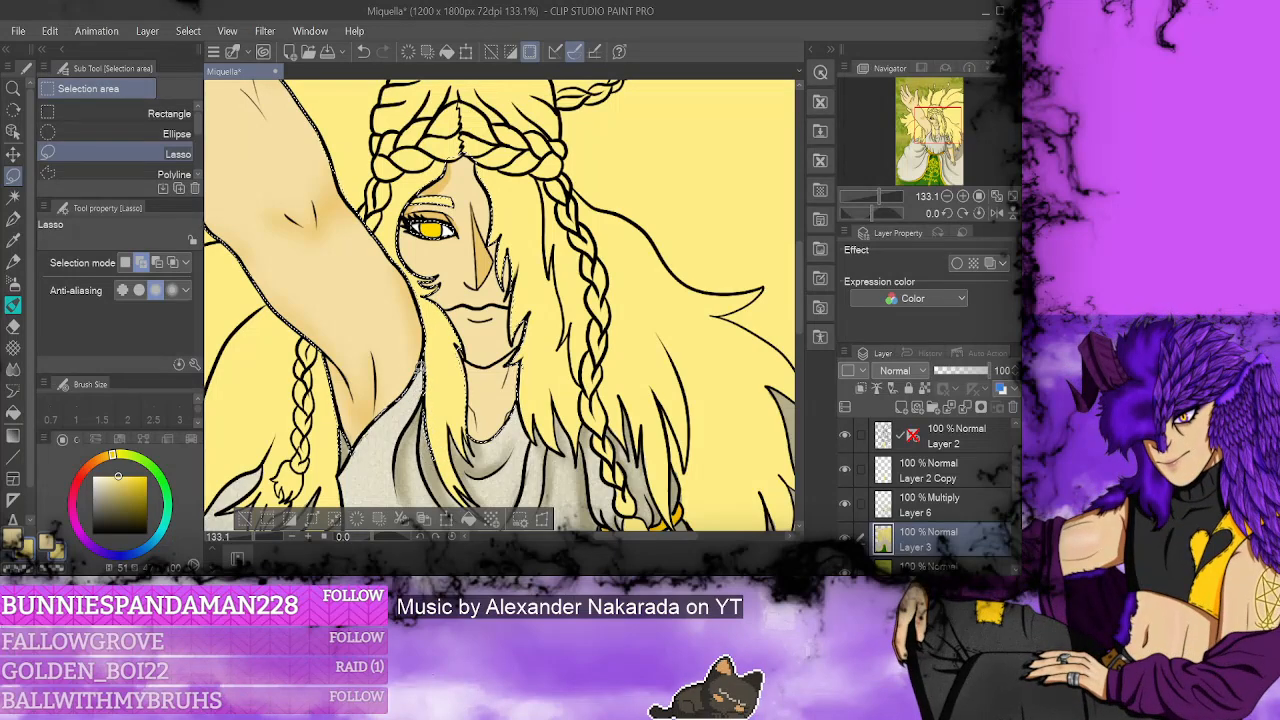
pyautogui.click(13, 217)
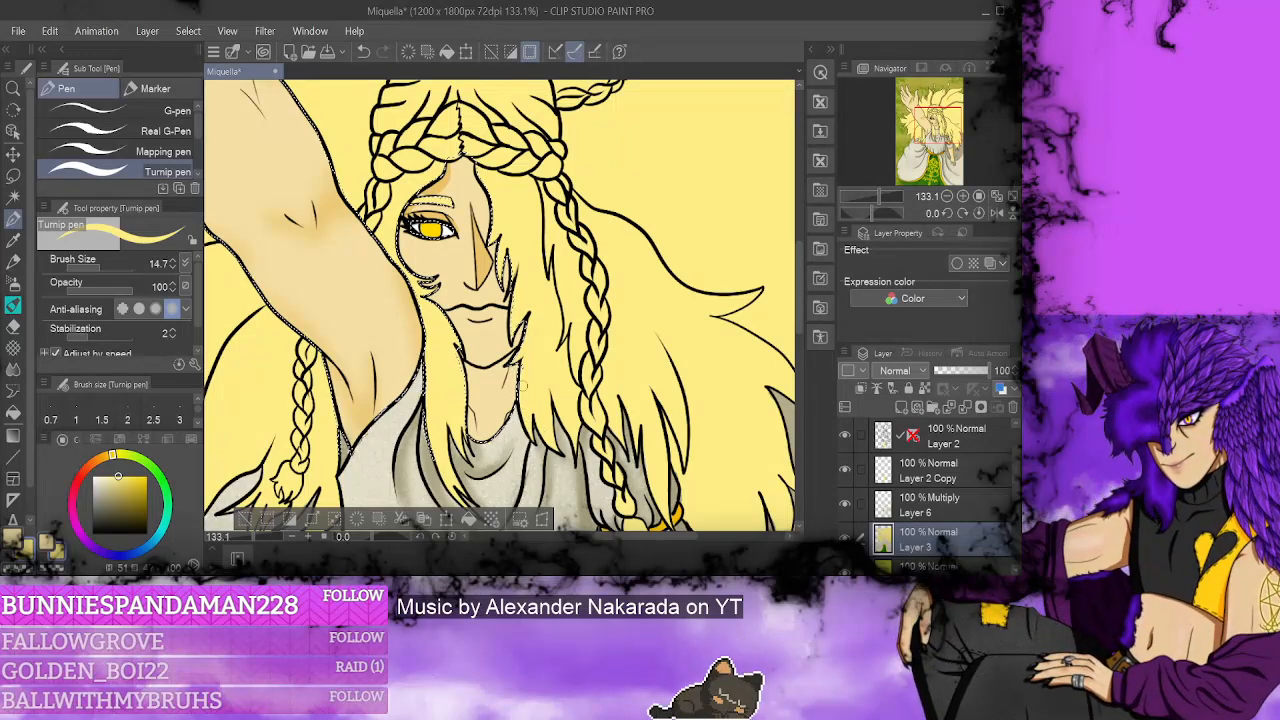
# - Extend the selection with the Lasso around the hair strands beside the neck and face, touching up their yellow on Layer 3
pyautogui.click(13, 175)
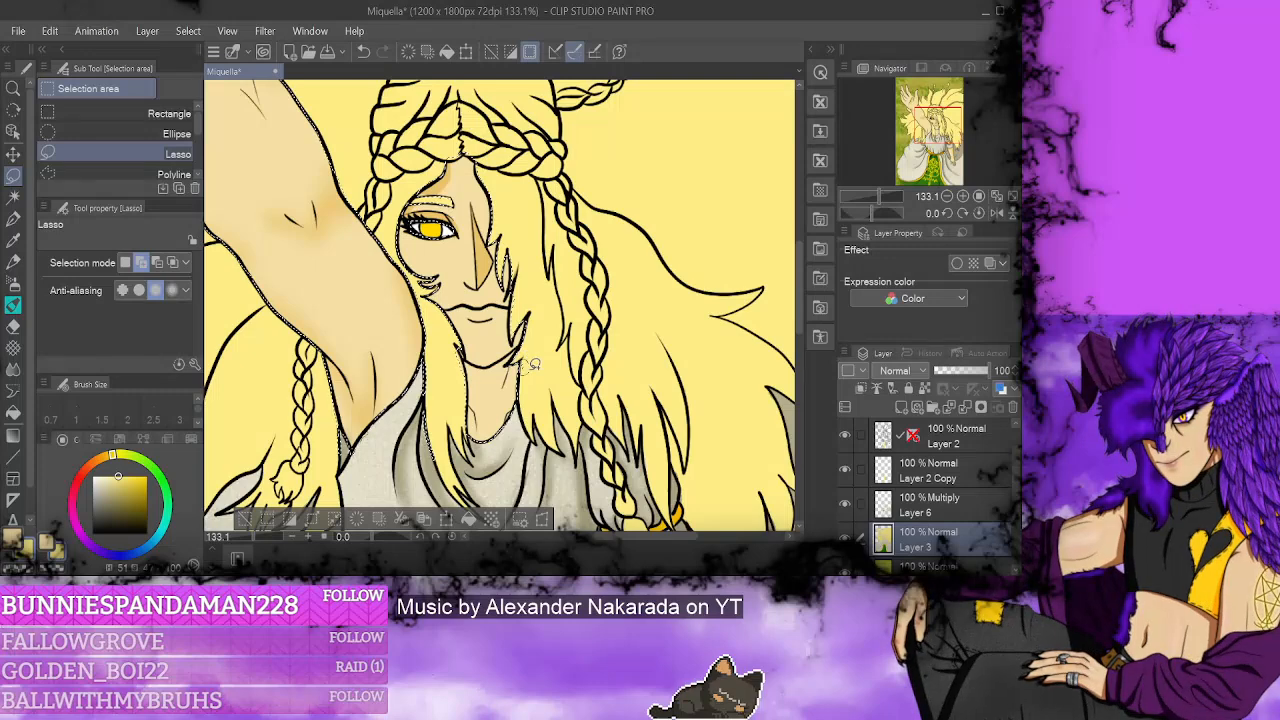
pyautogui.press('p')
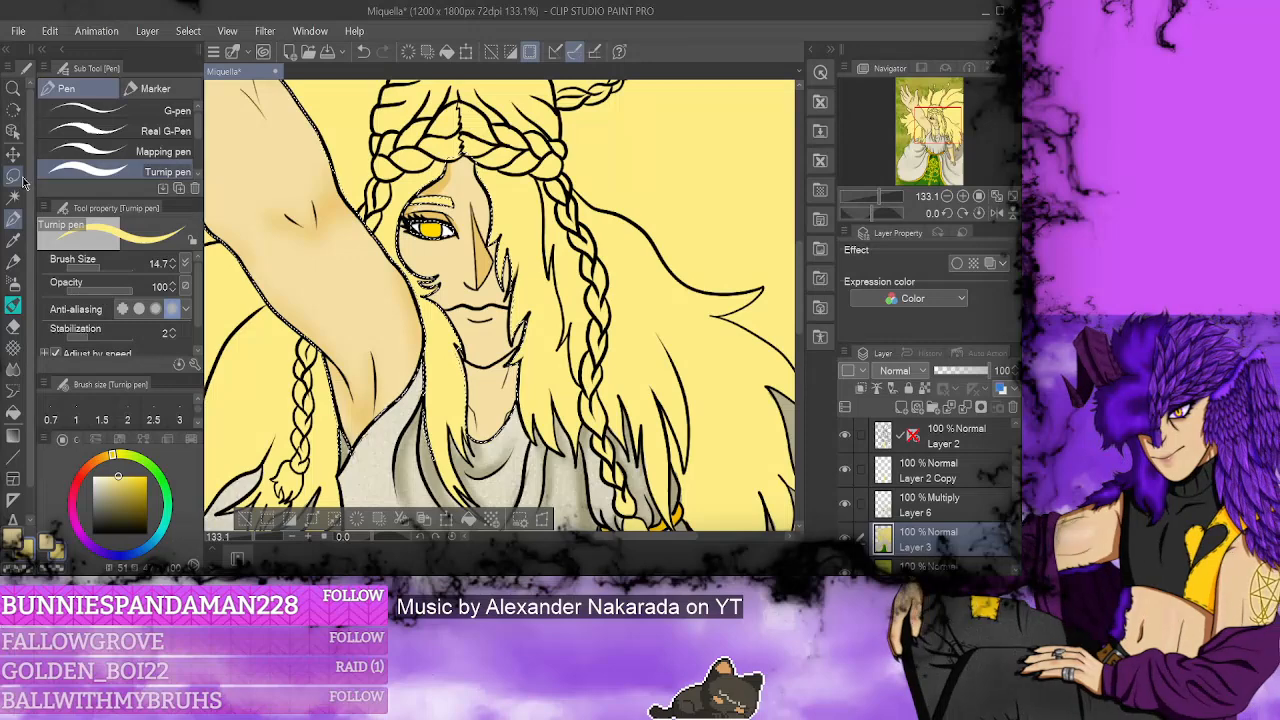
pyautogui.press('m')
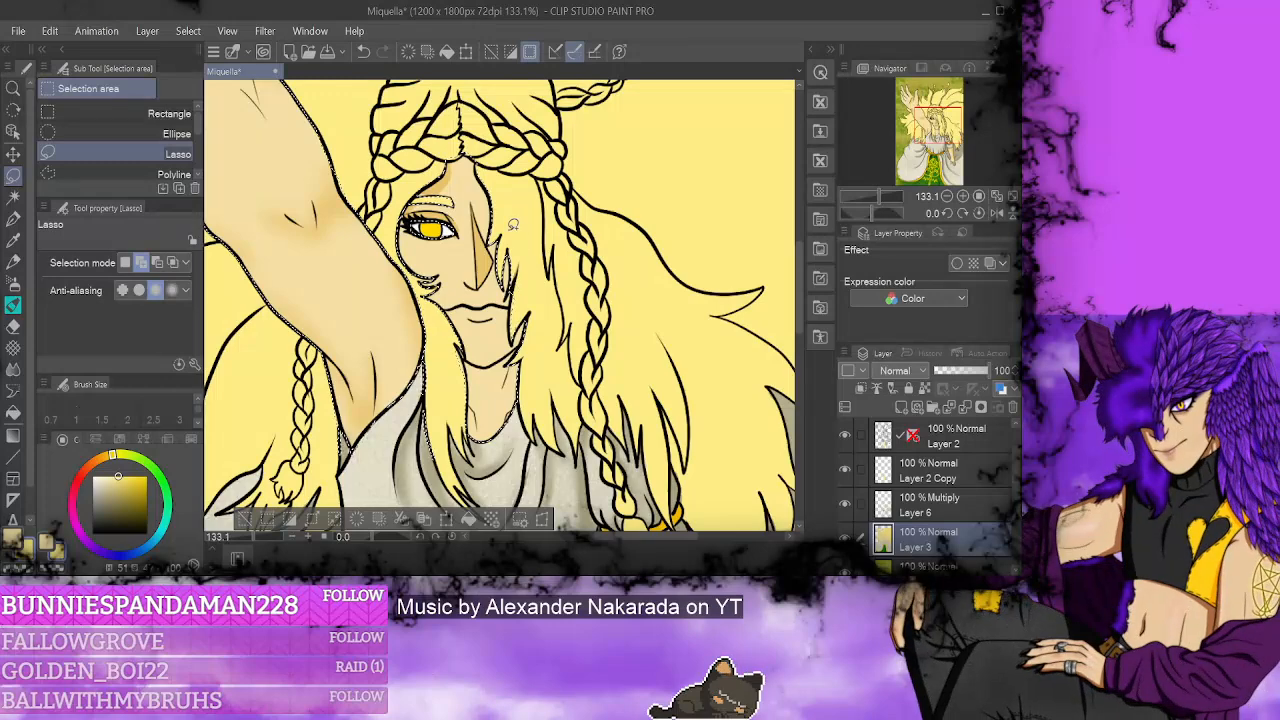
pyautogui.press('p')
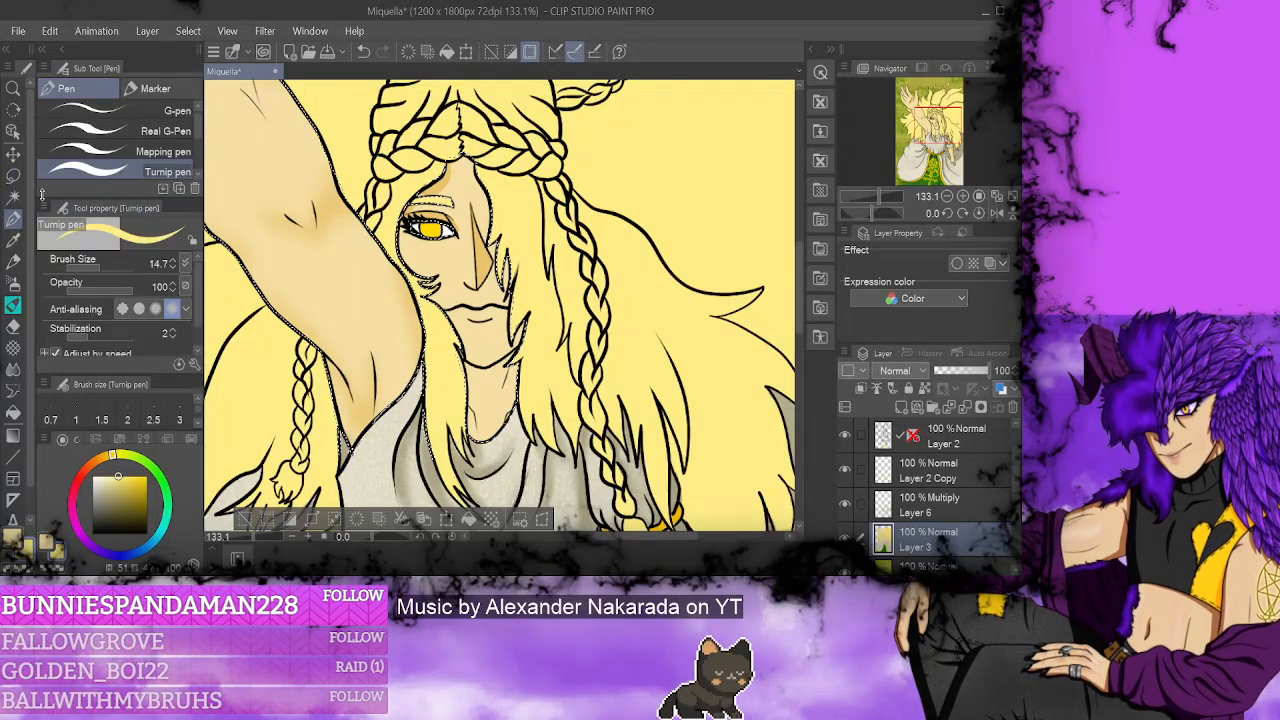
pyautogui.click(13, 174)
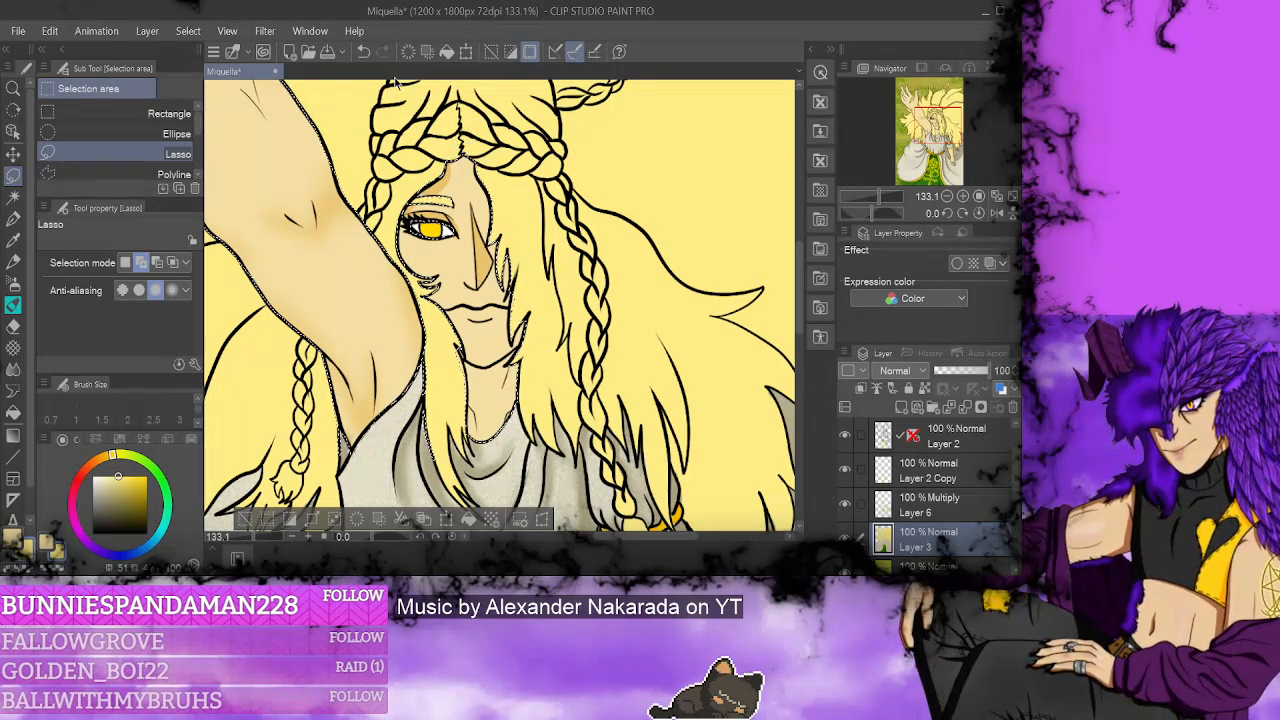
pyautogui.press('p')
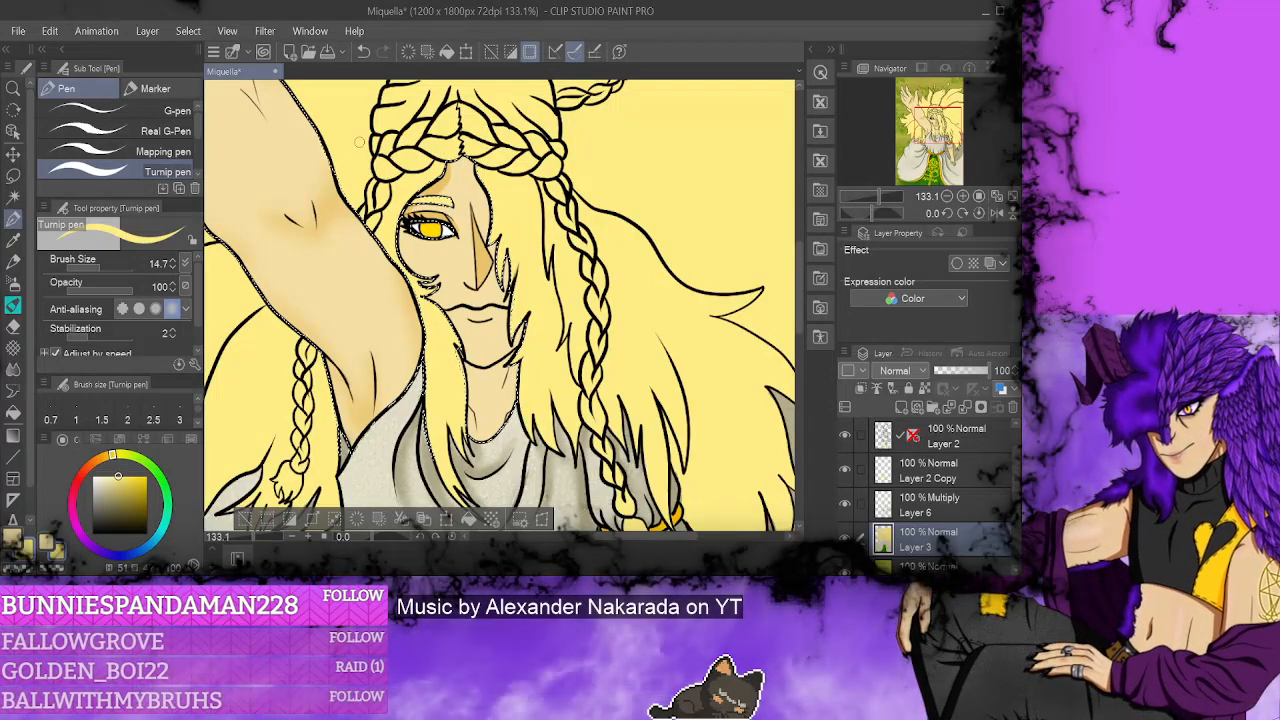
# - Lasso the hair lock hanging over the collar and touch up its yellow on Layer 3 with the Turnip pen
pyautogui.moveTo(595, 540)
pyautogui.mouseDown()
pyautogui.moveTo(622, 546)
pyautogui.moveTo(598, 546)
pyautogui.mouseUp()
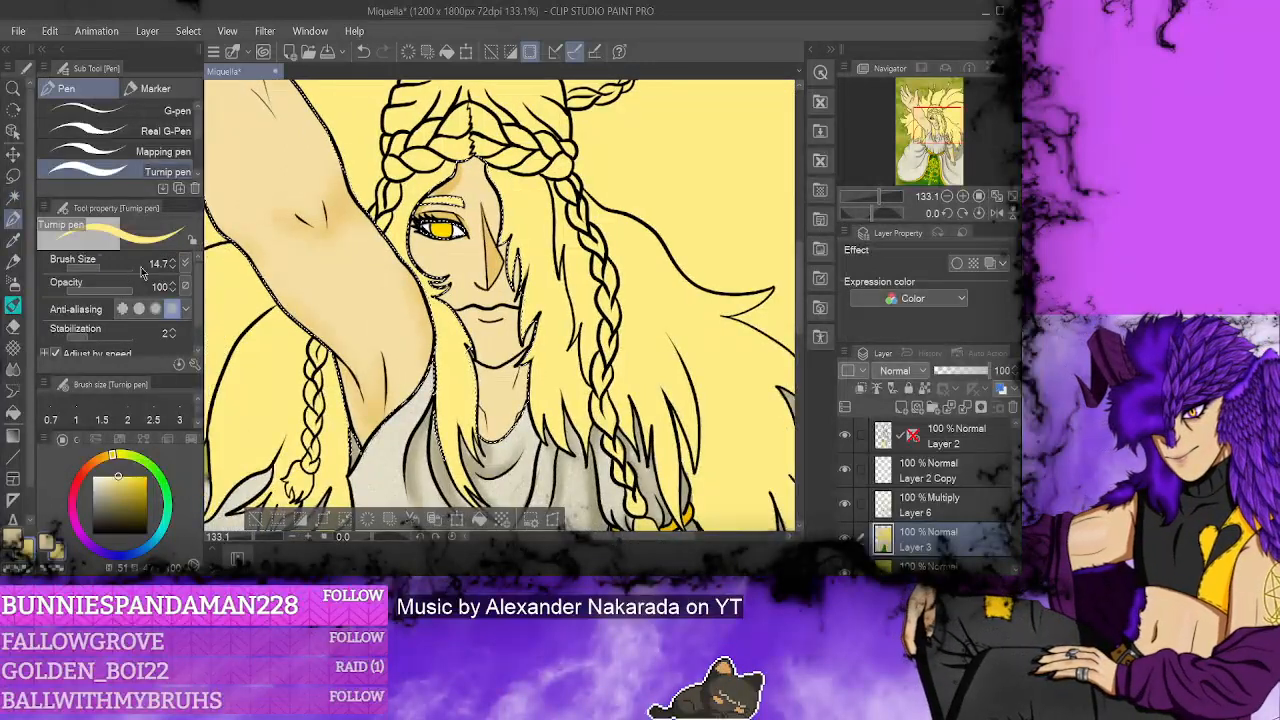
pyautogui.click(13, 175)
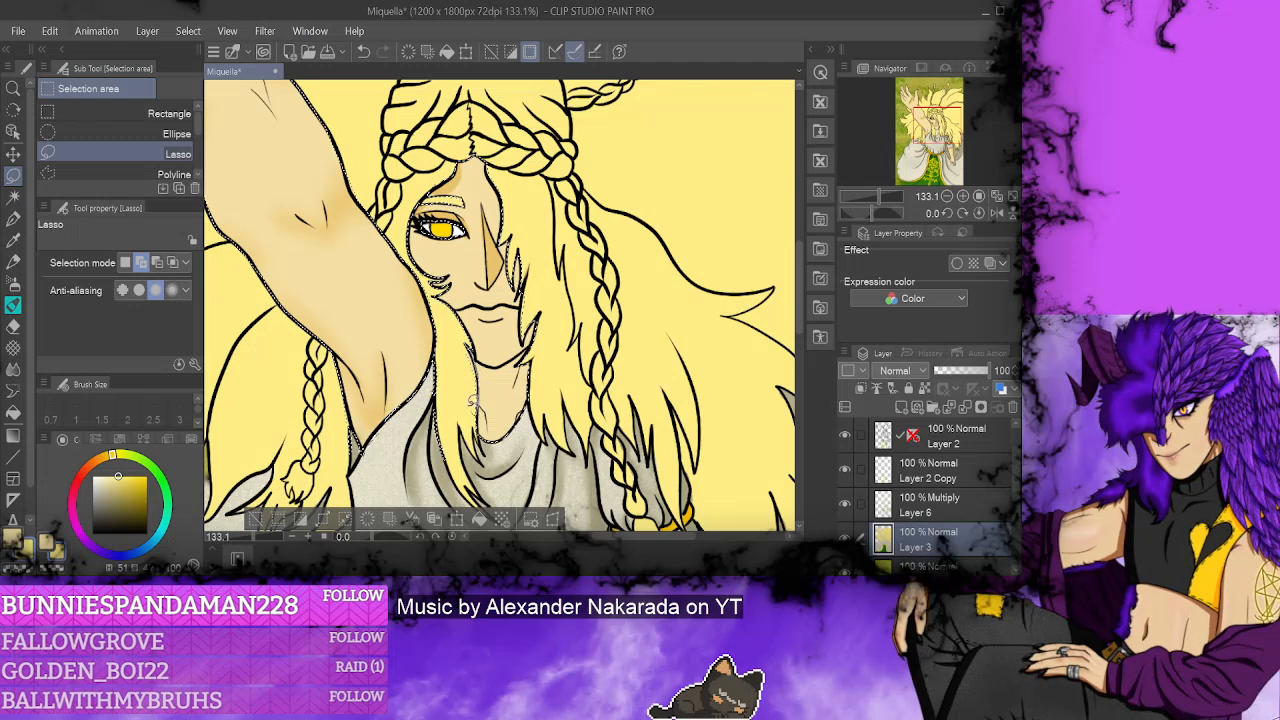
pyautogui.click(13, 218)
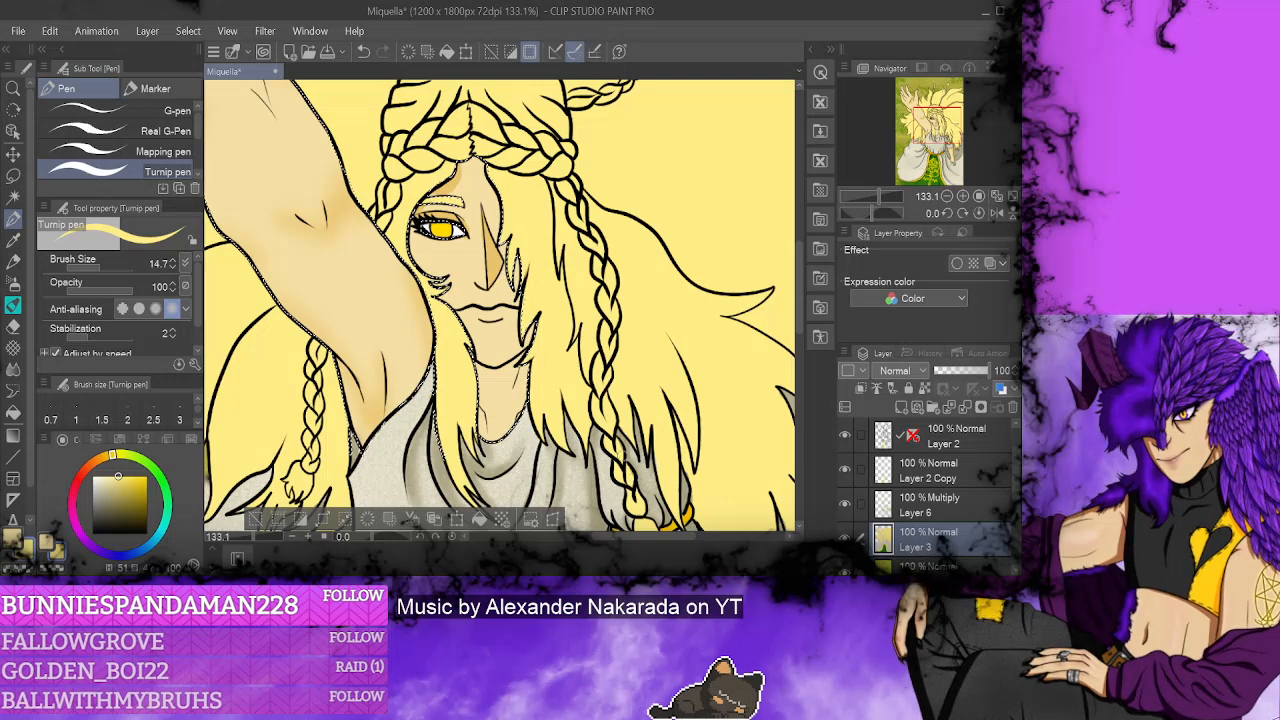
# - Sample the light grey of the robe and touch up the robe's base colour on Layer 3 with the Turnip pen
pyautogui.scroll(-3, 797, 333)
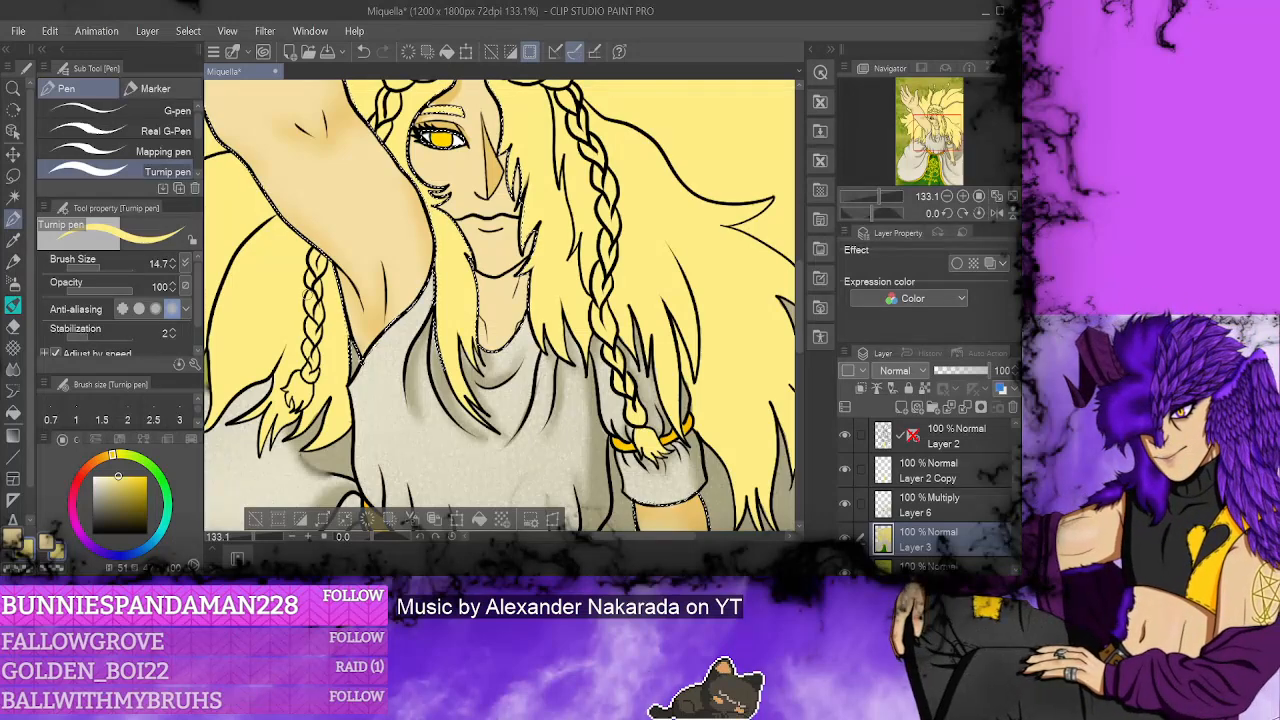
pyautogui.moveTo(800, 280); pyautogui.dragTo(798, 297)
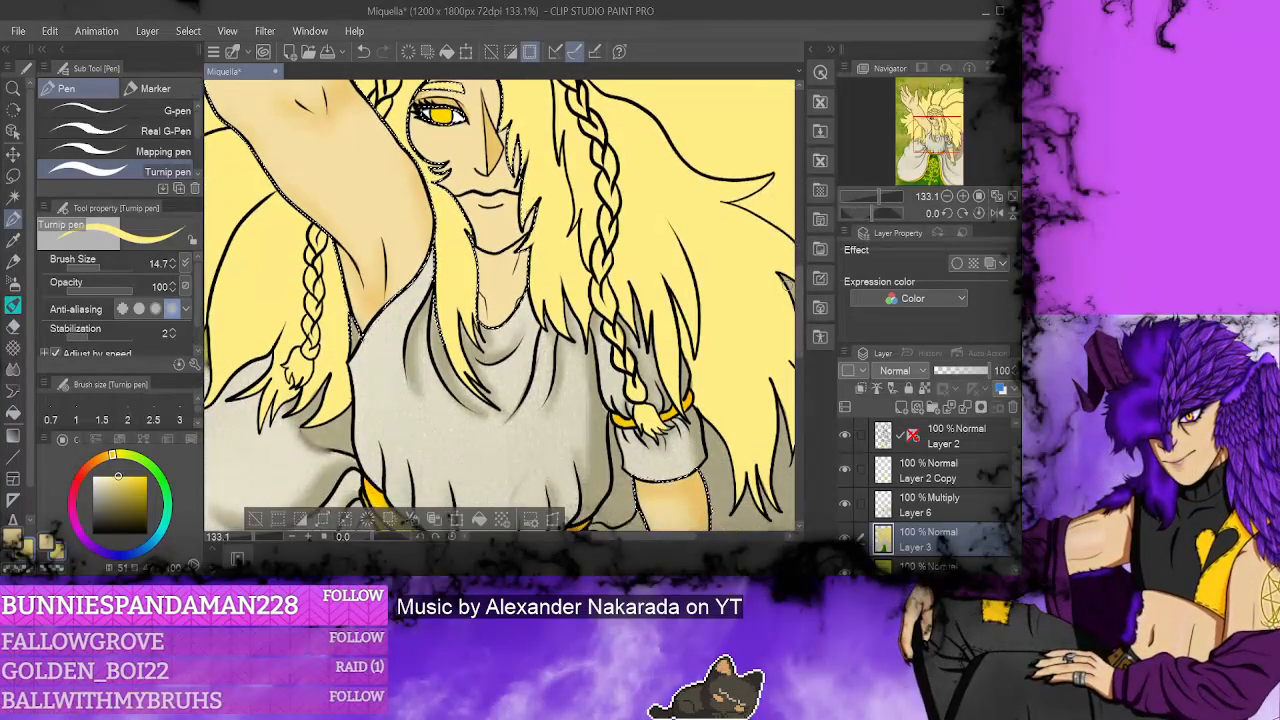
pyautogui.keyDown('alt'); pyautogui.click(452, 454); pyautogui.keyUp('alt')
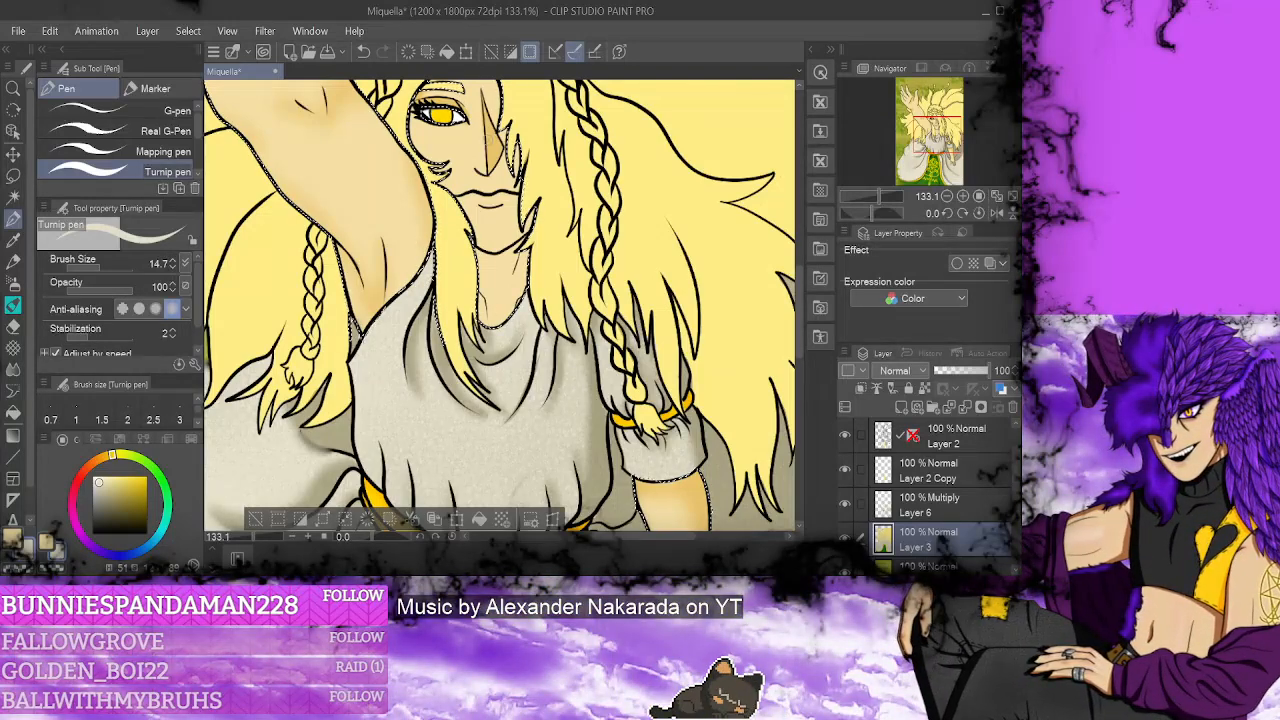
# - Pick the skin tone and paint shading on the face and neck on Layer 6 with the Turnip pen
pyautogui.press('e')
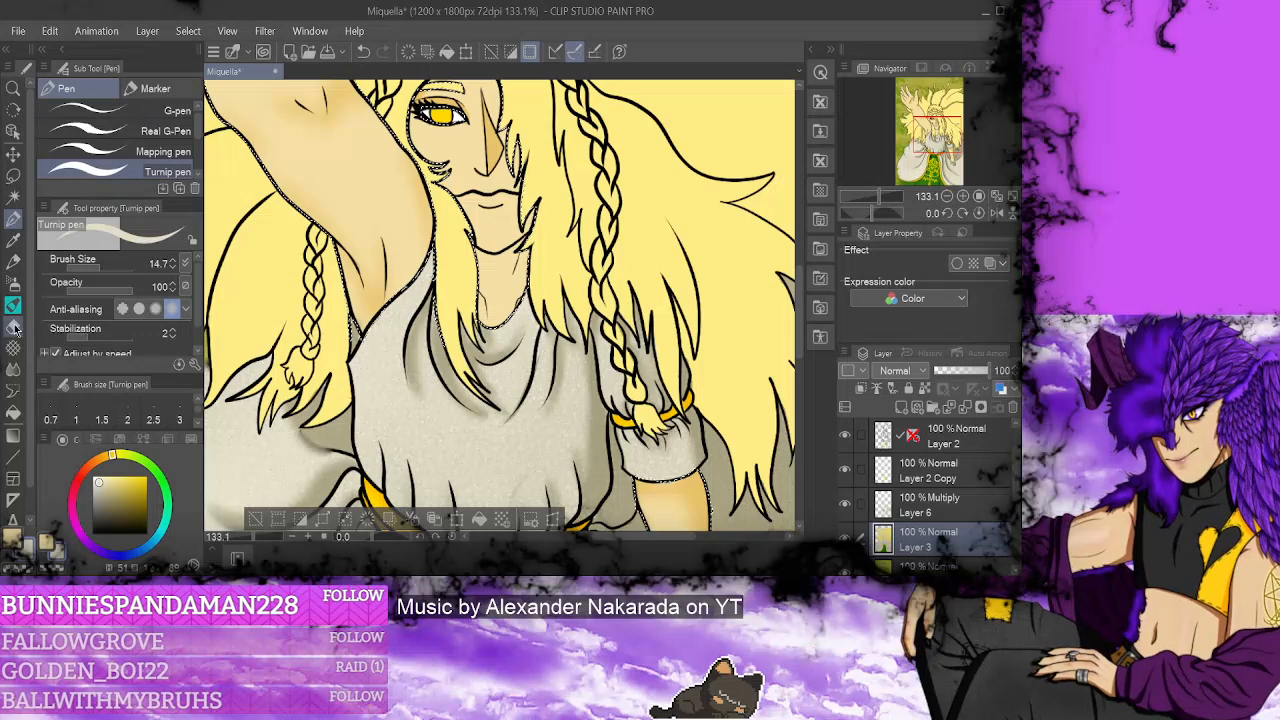
pyautogui.click(950, 502)
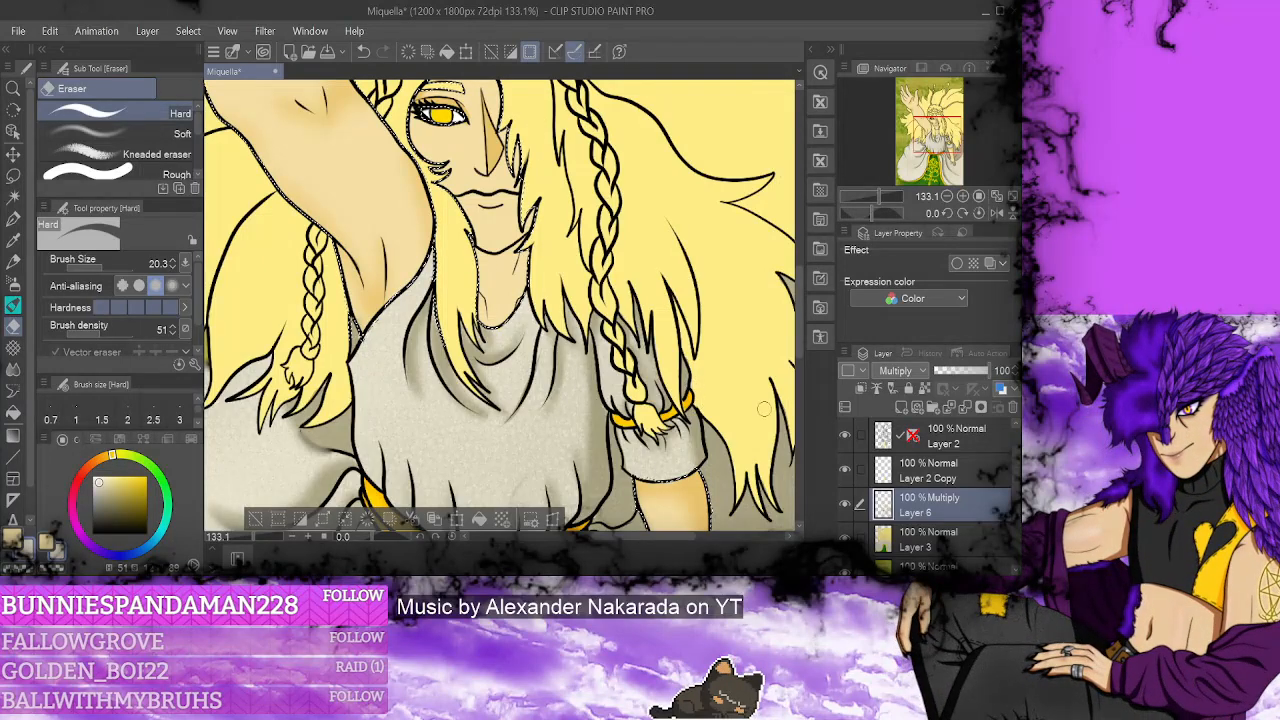
pyautogui.moveTo(799, 312); pyautogui.dragTo(798, 272)
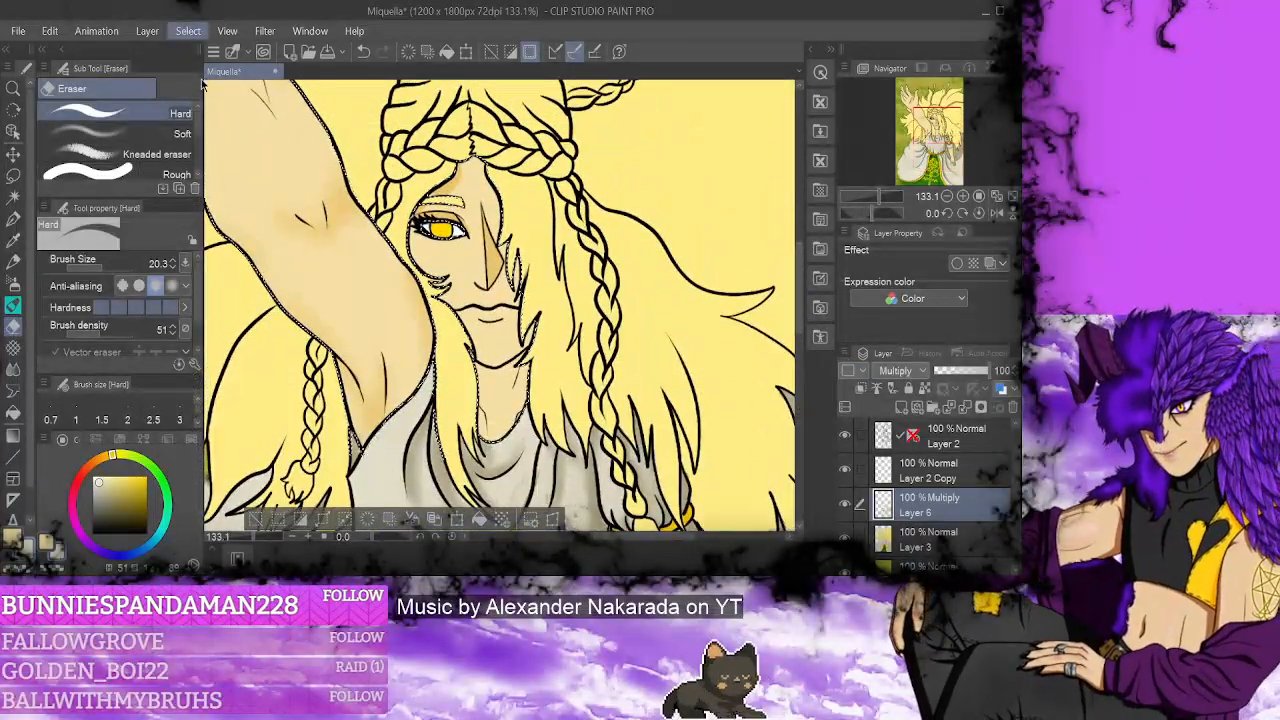
pyautogui.press('w')
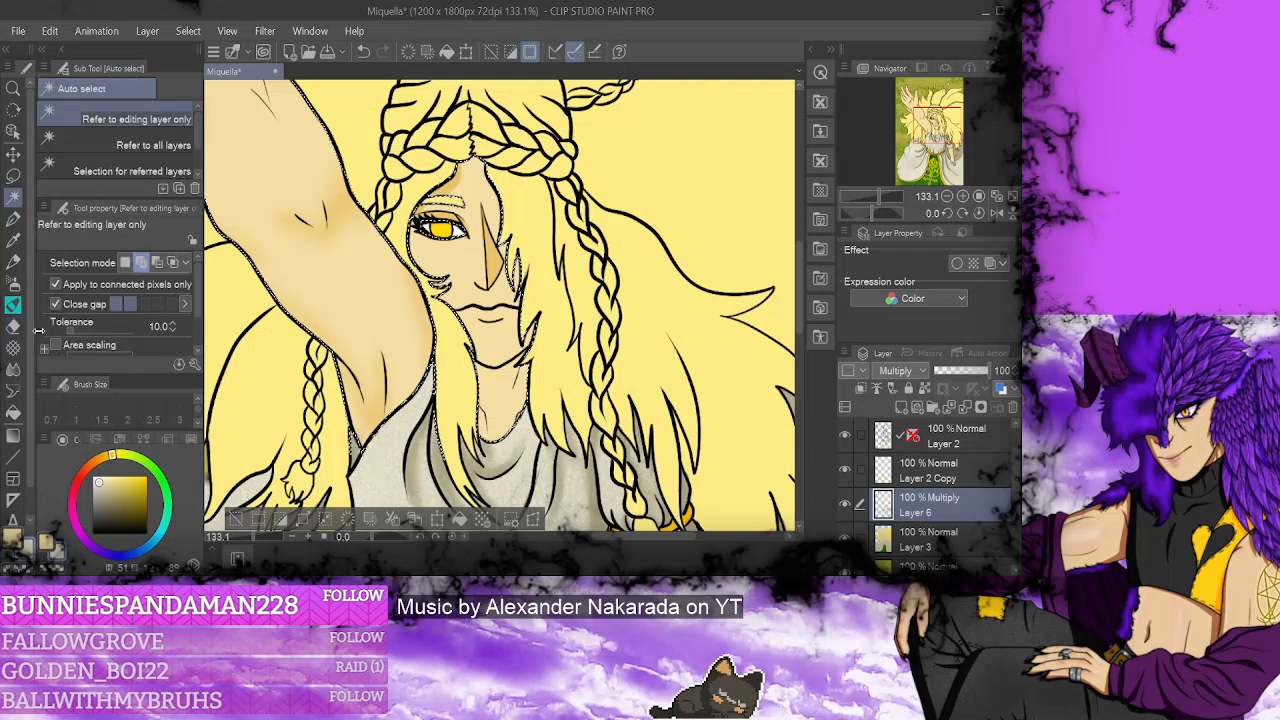
pyautogui.click(45, 545)
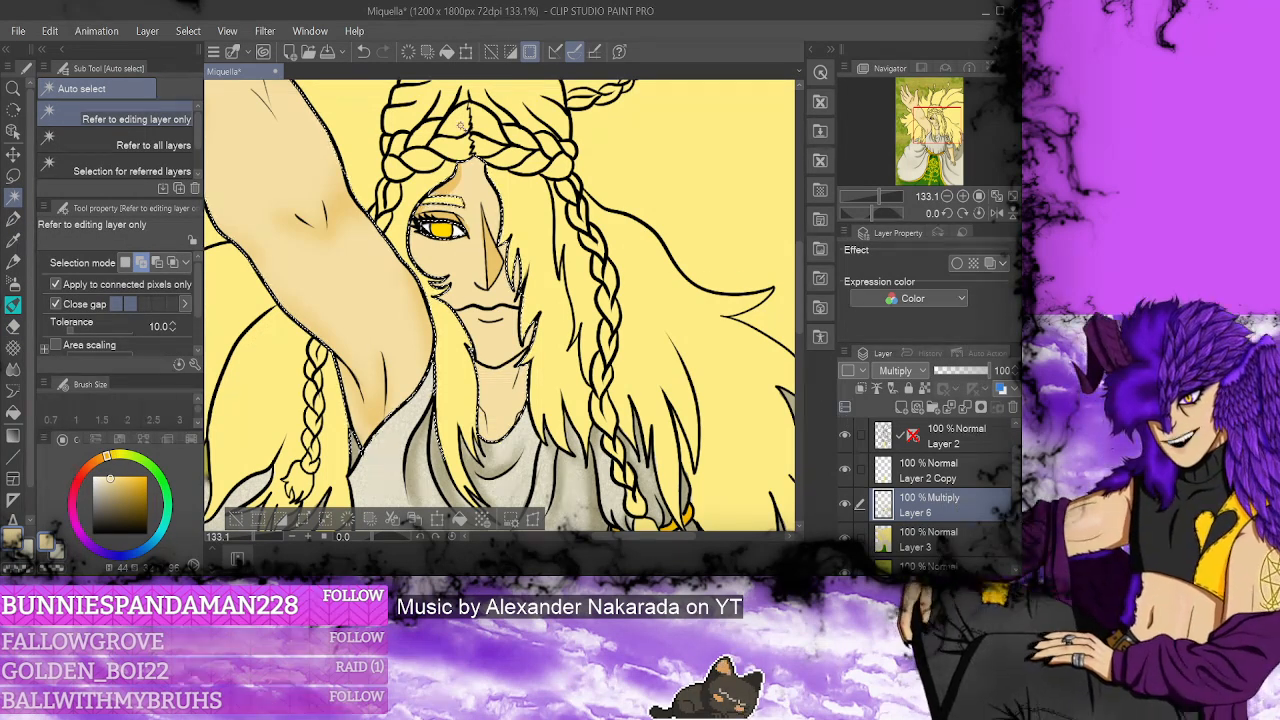
pyautogui.press('p')
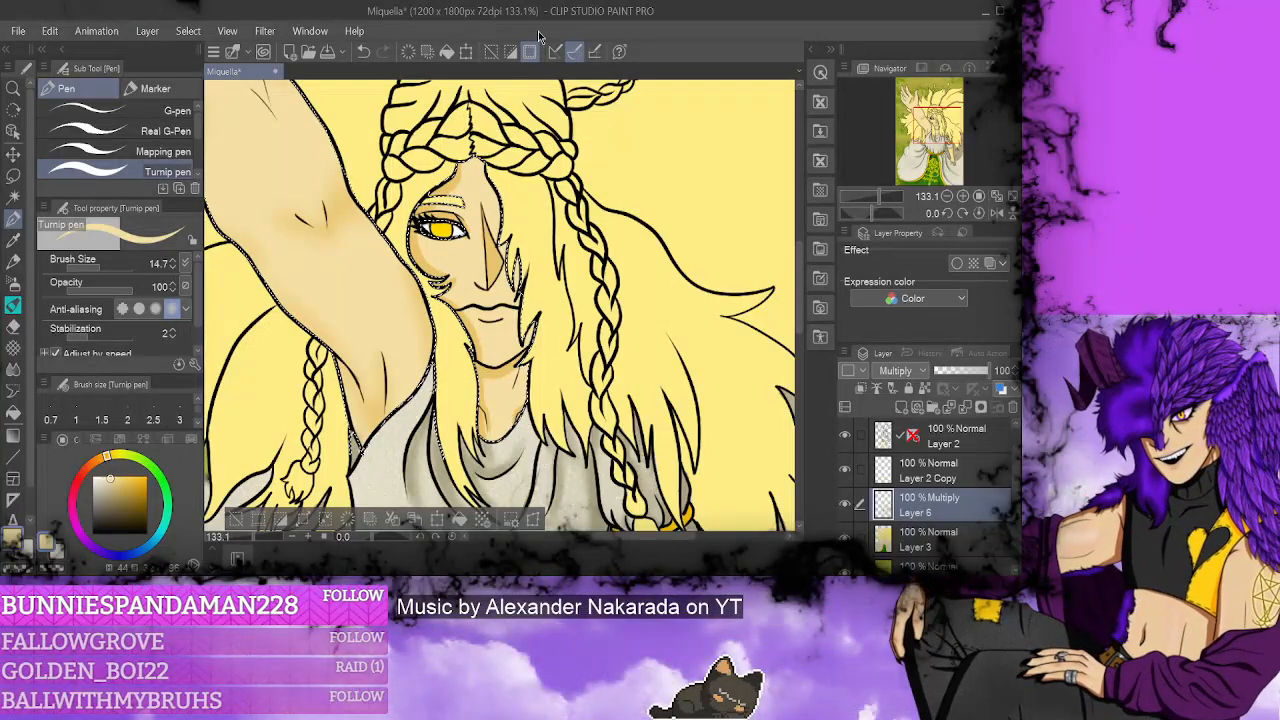
# - Soften the face and neck shading on Layer 6 with Blur at brush size 22, touching it up with the Turnip pen
pyautogui.press('j')
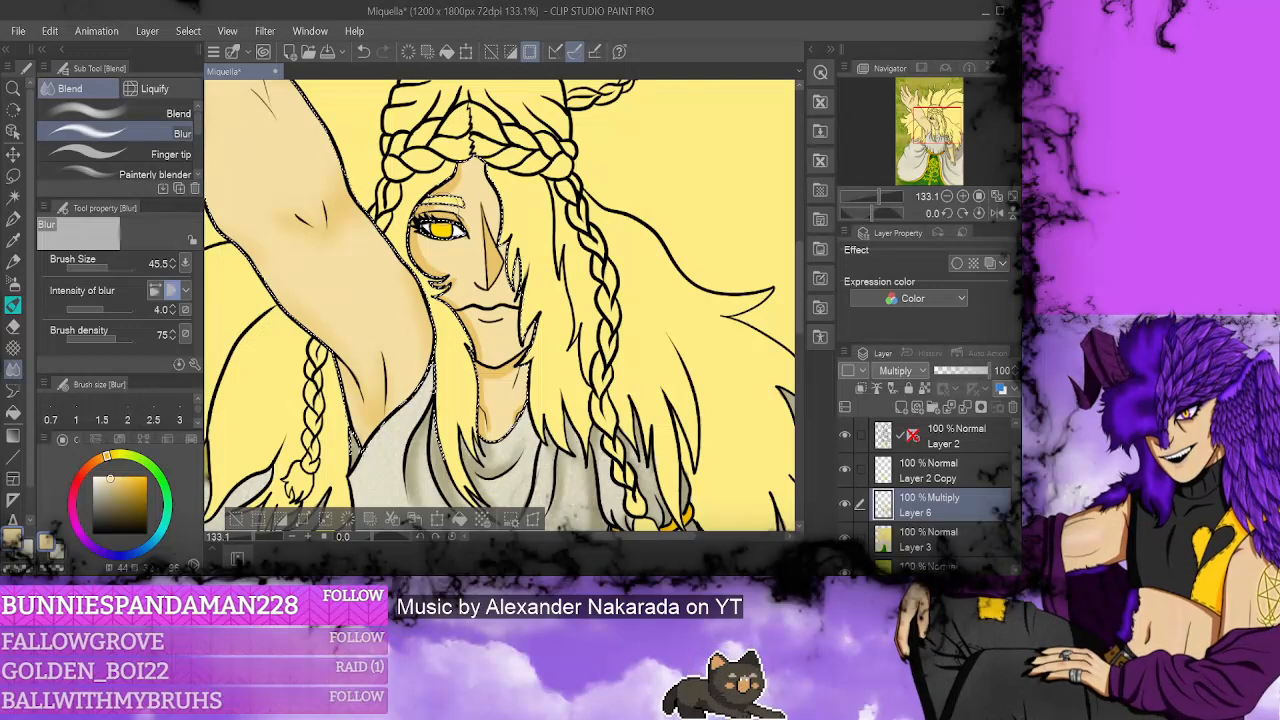
pyautogui.scroll(-5, 145, 253)
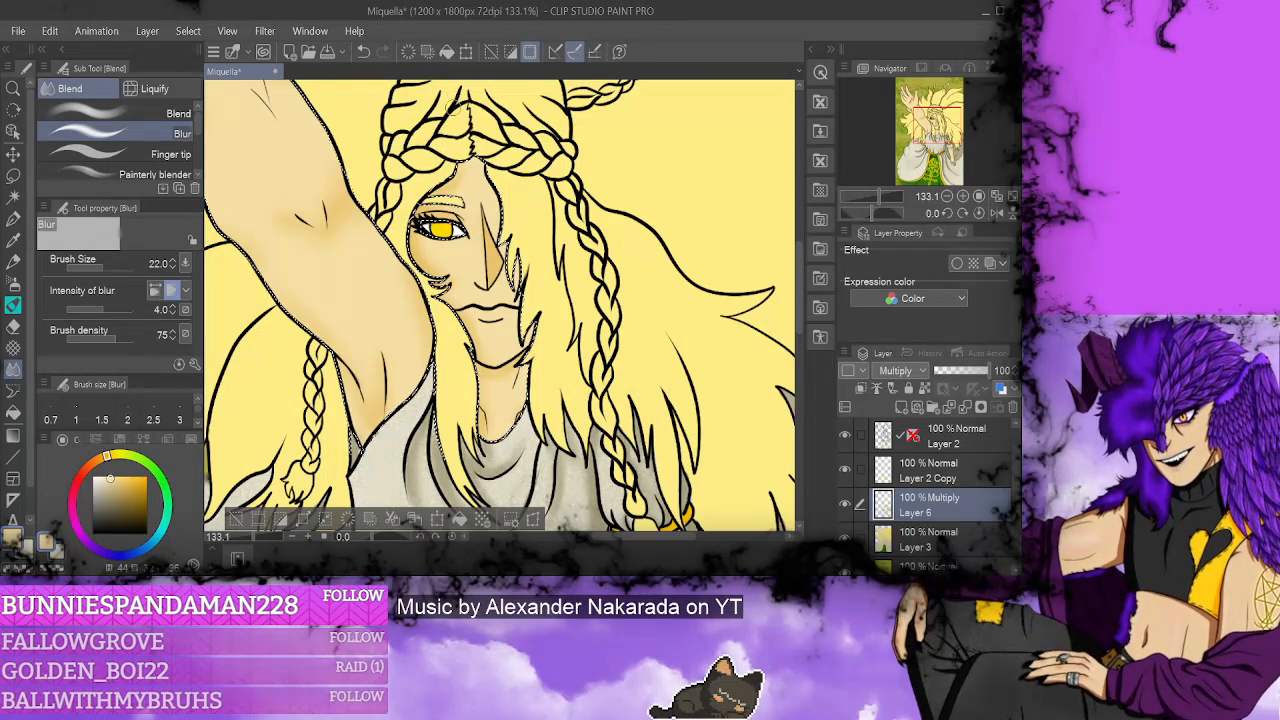
pyautogui.press('p')
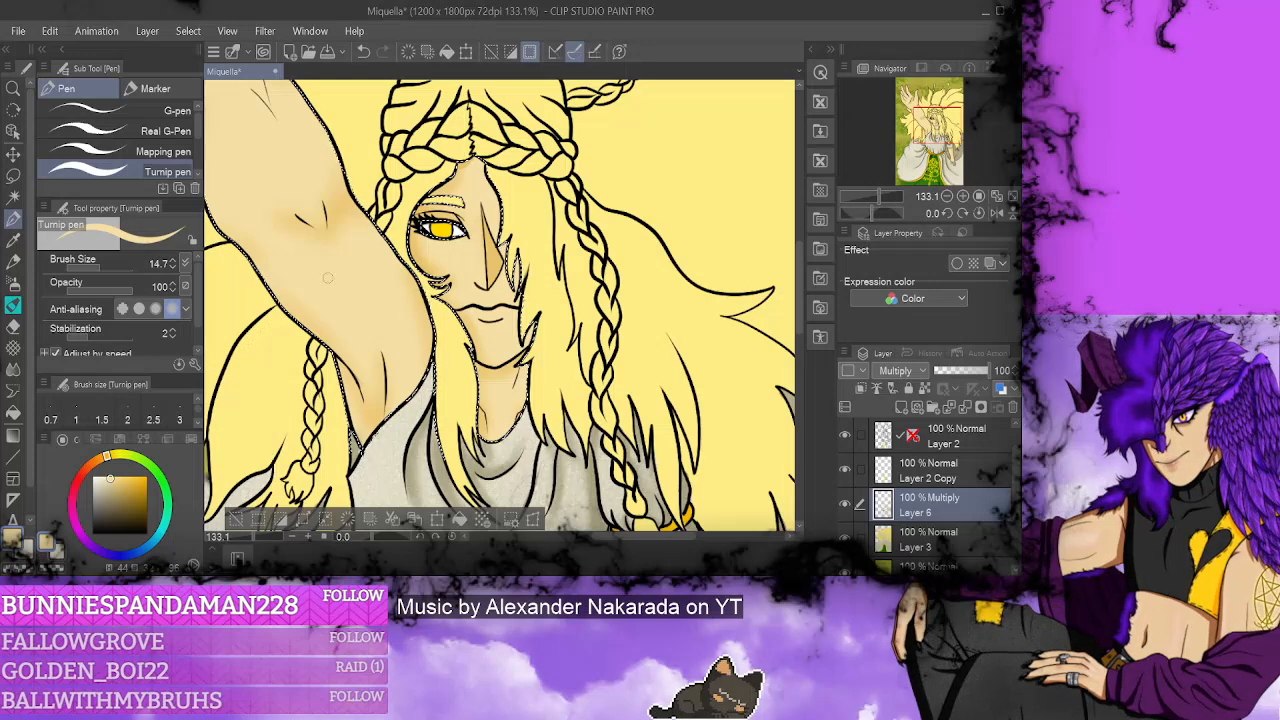
pyautogui.click(14, 367)
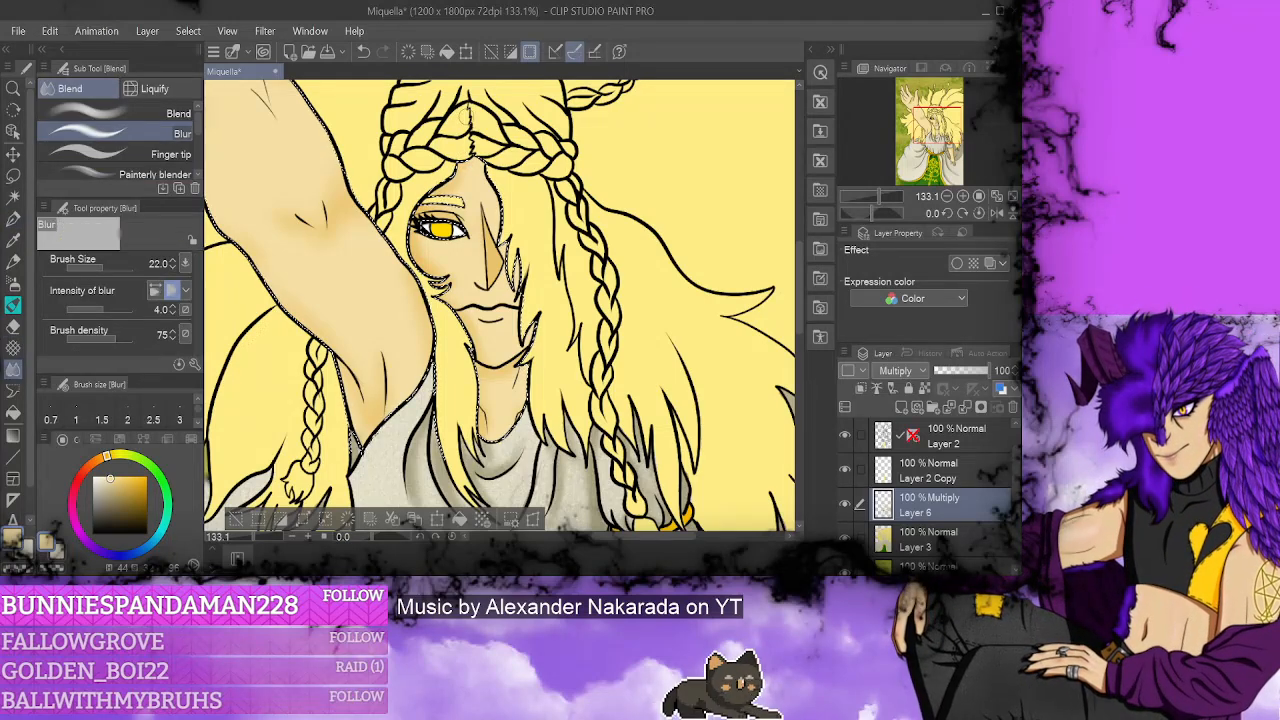
# - Add skin shading to the raised forearm on Layer 6 with the Turnip pen and soften it with Blur
pyautogui.click(13, 198)
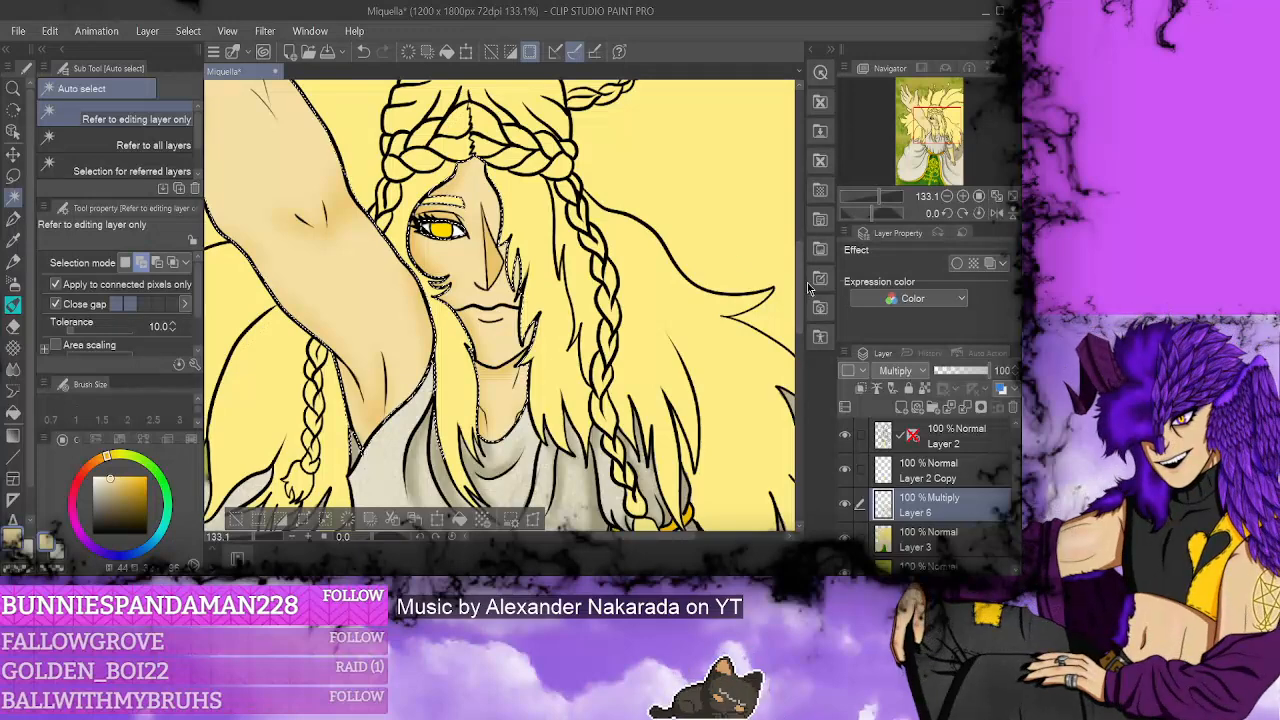
pyautogui.scroll(2, 700, 300)
pyautogui.click(13, 218)
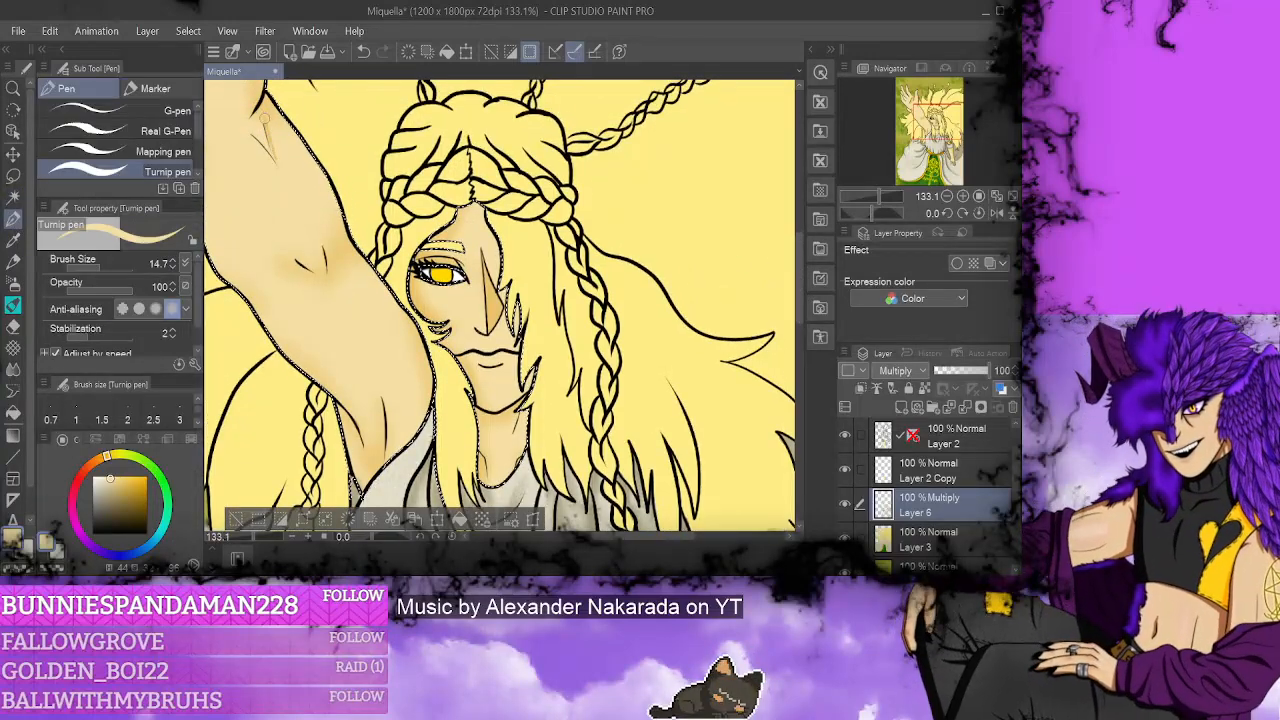
pyautogui.press('j')
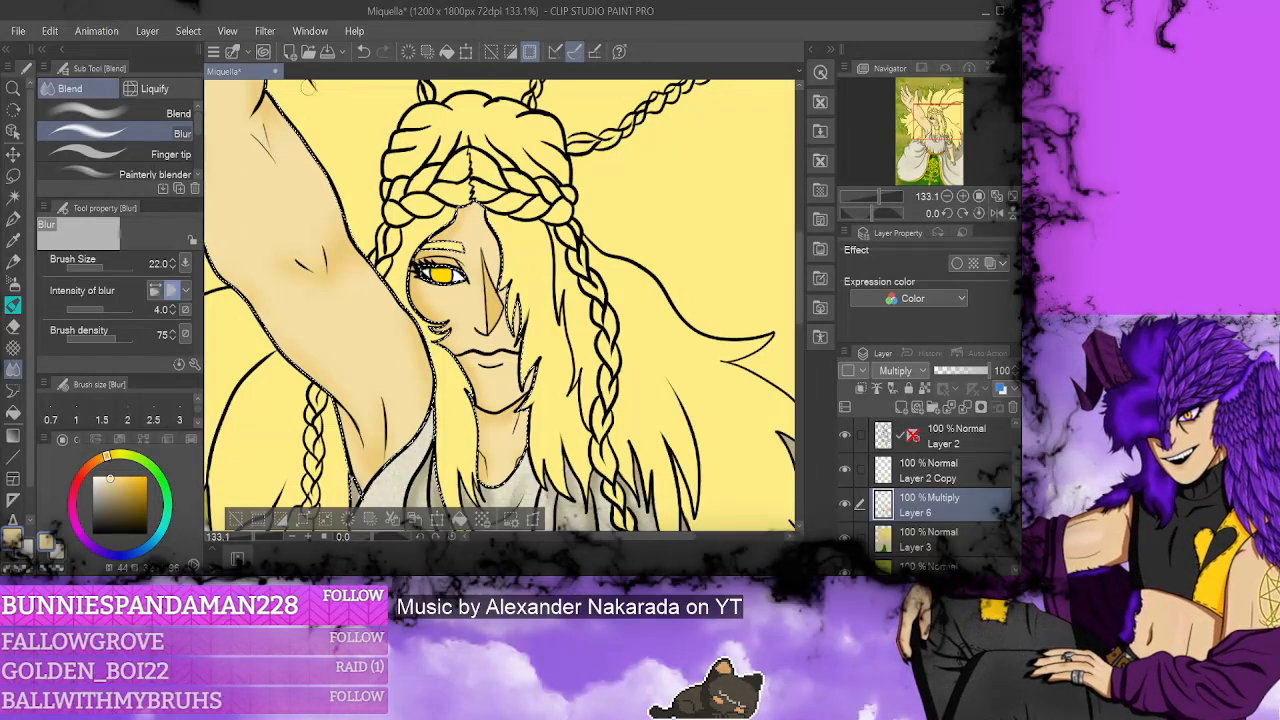
# - Clear the skin selection and auto-select the yellow hair areas on Layer 3
pyautogui.scroll(-3, 530, 272)
pyautogui.scroll(-2, 530, 272)
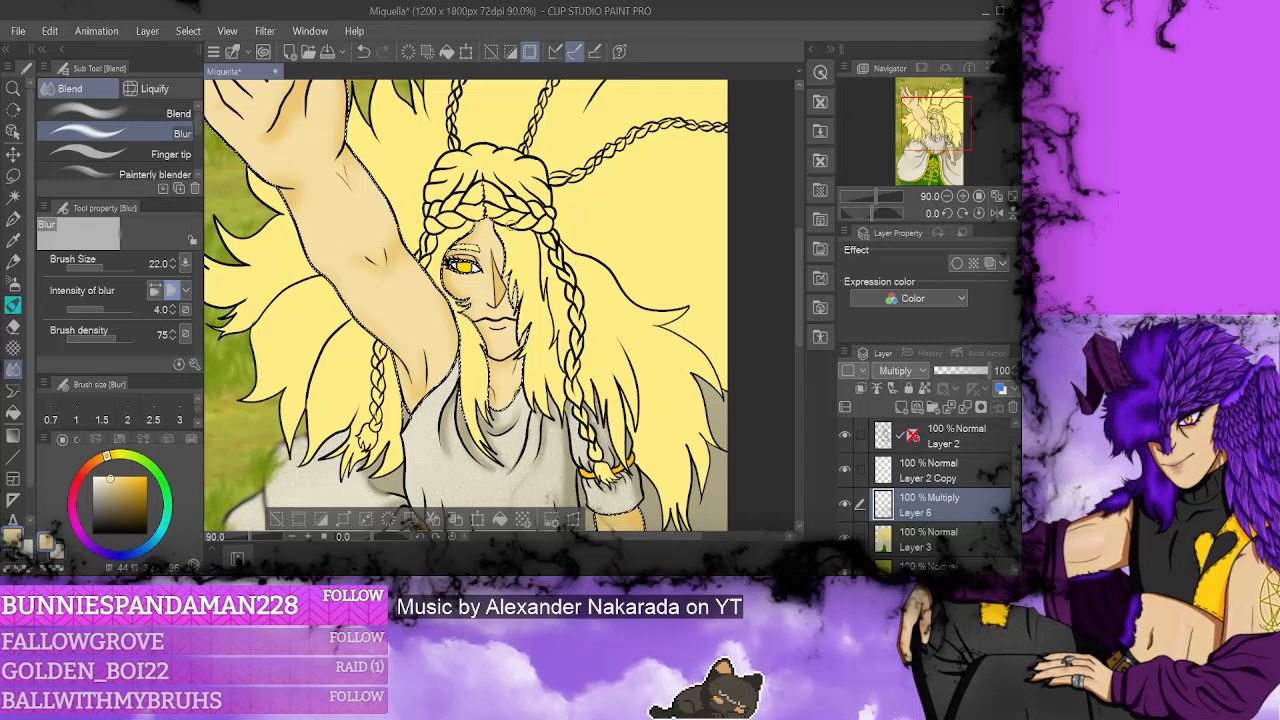
pyautogui.scroll(-1, 482, 126)
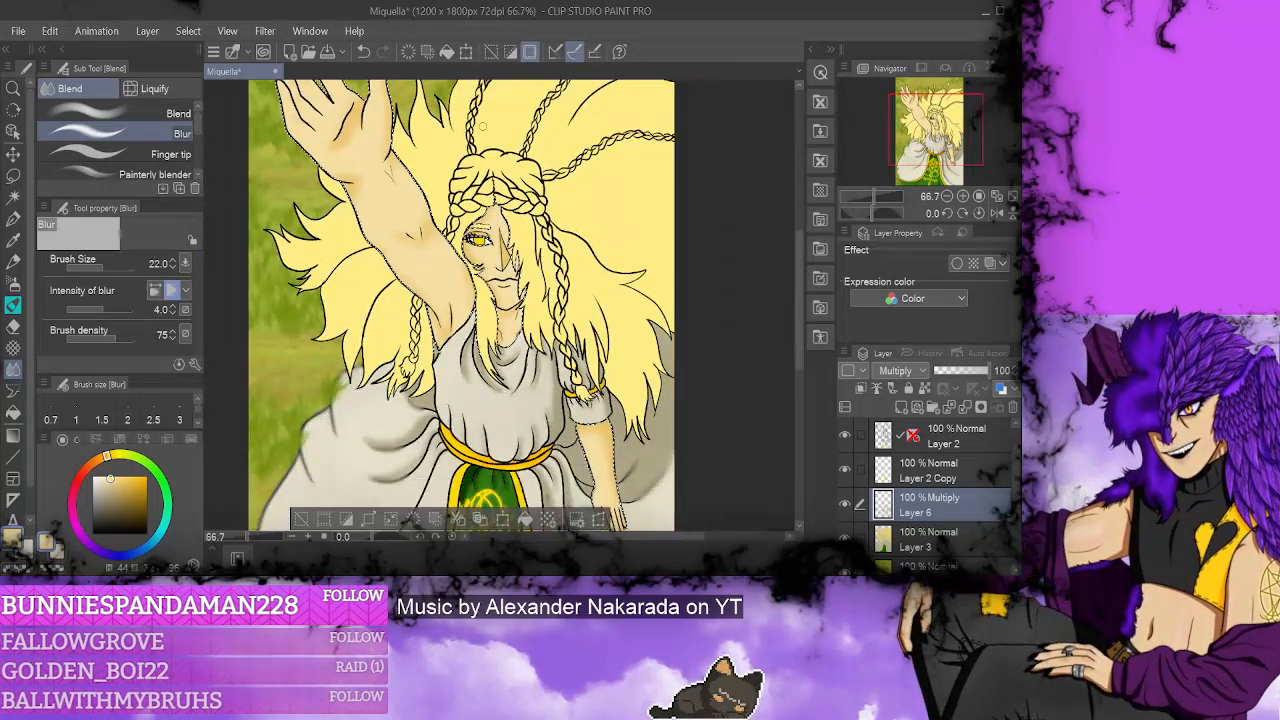
pyautogui.scroll(-1, 482, 126)
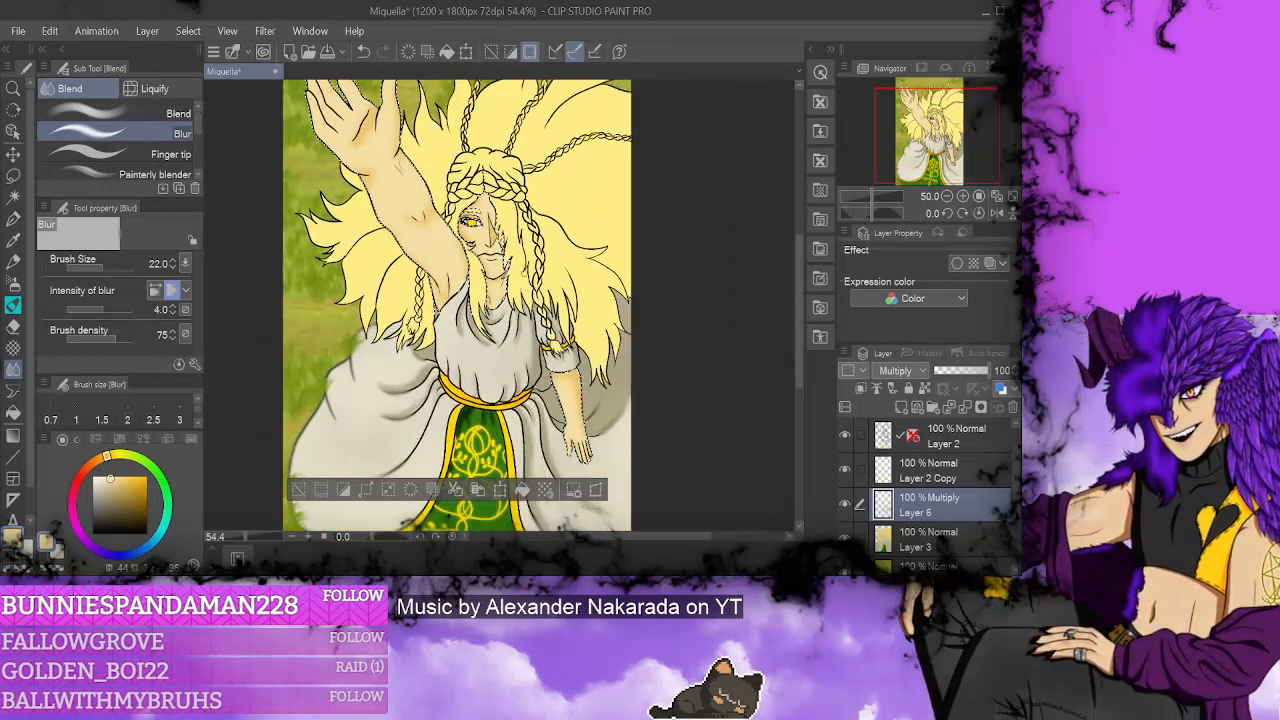
pyautogui.scroll(1, 784, 253)
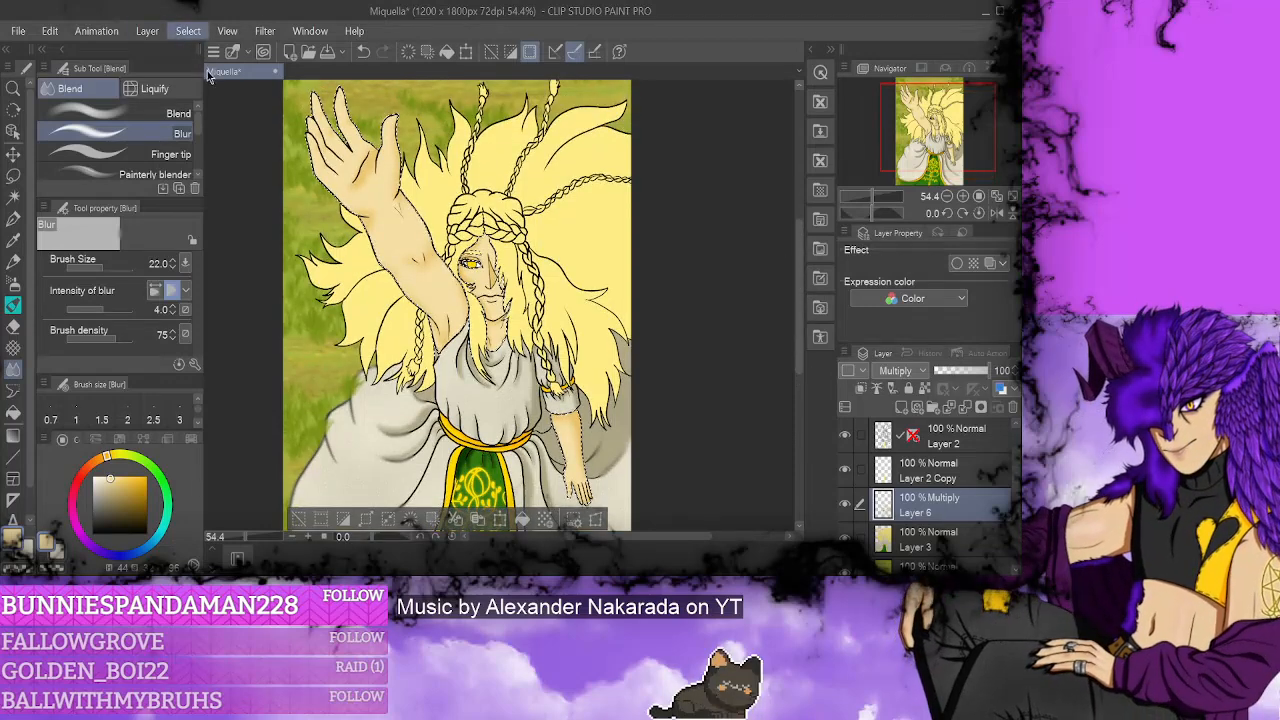
pyautogui.hotkey('ctrl', 'd')
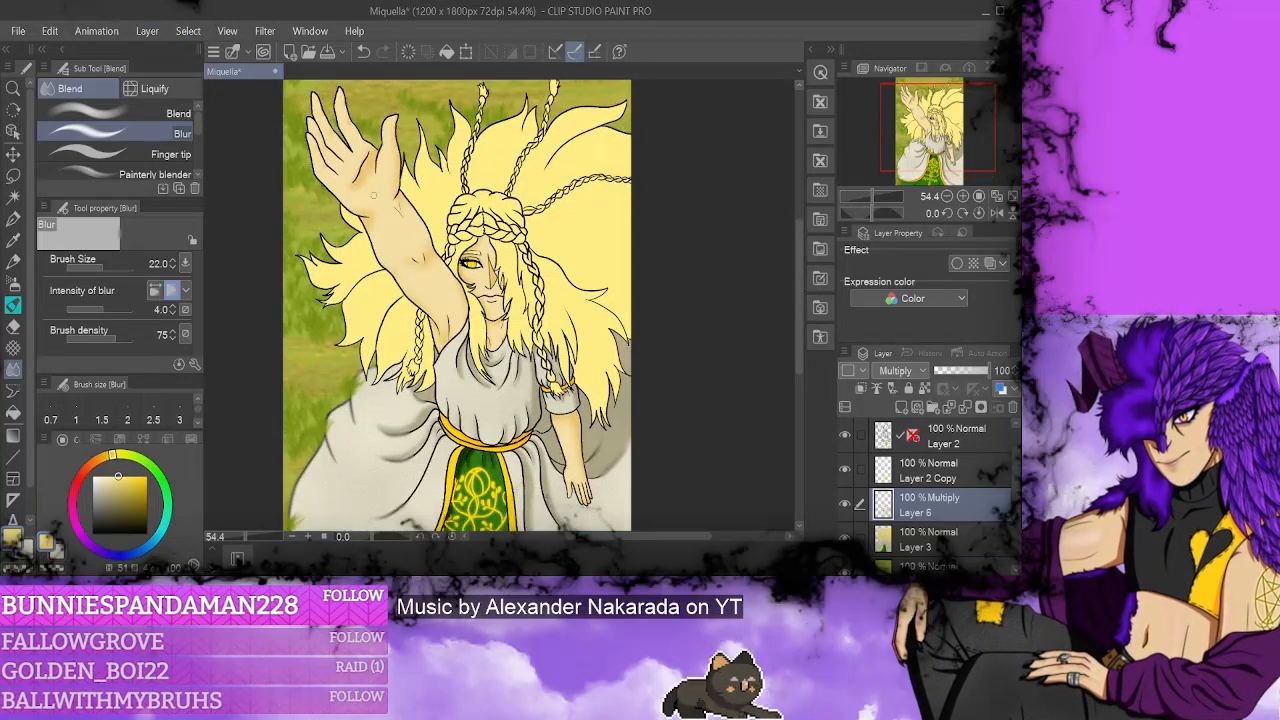
pyautogui.click(13, 196)
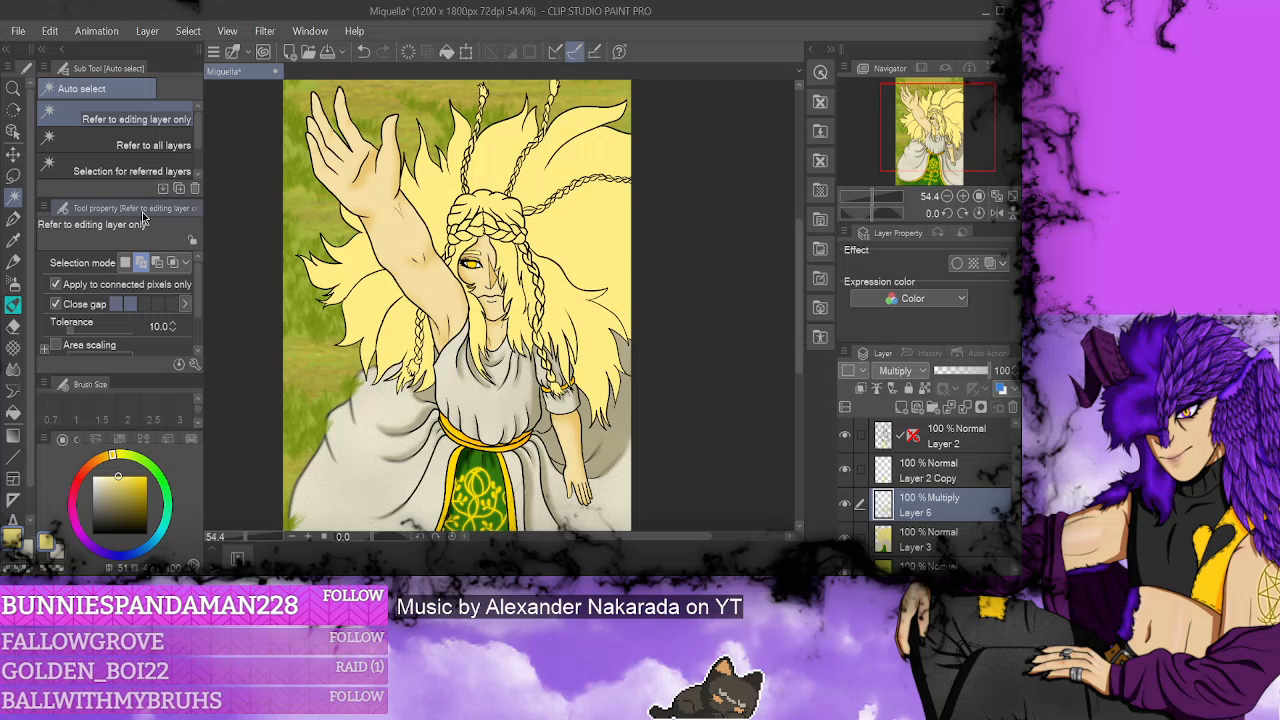
pyautogui.click(928, 547)
pyautogui.click(563, 234)
pyautogui.click(394, 325)
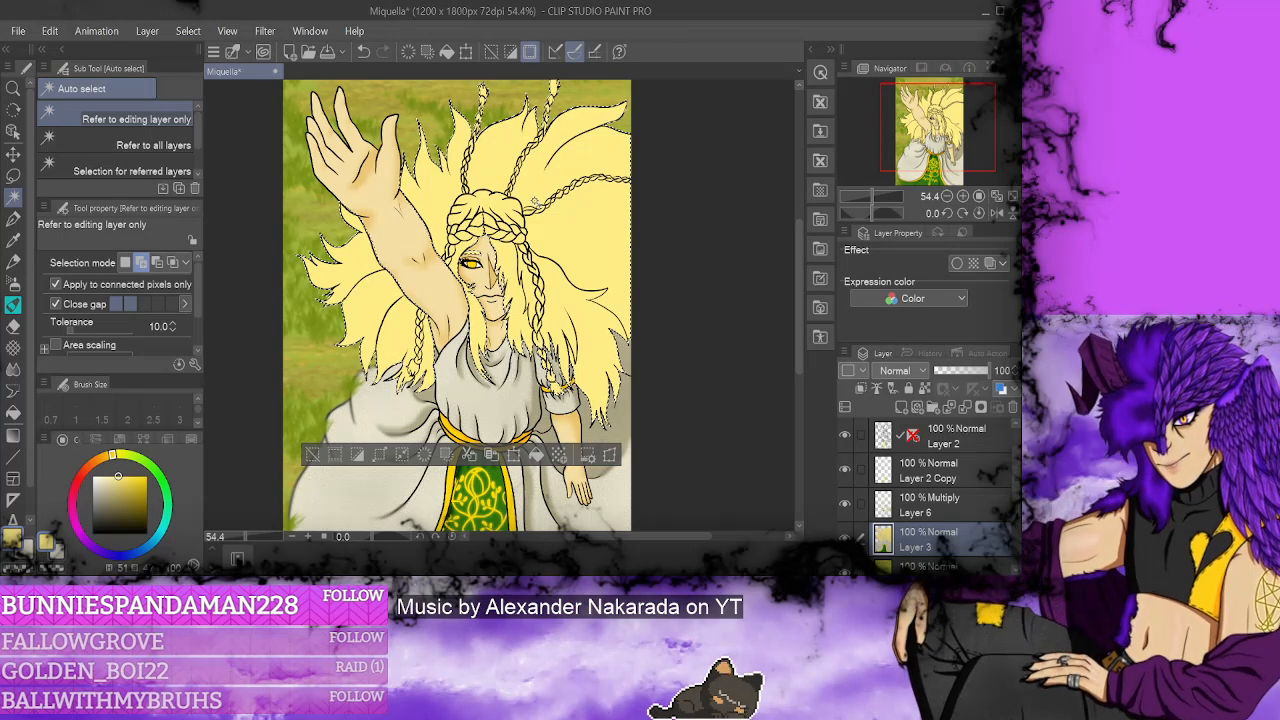
# - Set up the Turnip pen on Multiply Layer 6 with a slightly darker yellow for shading the hair
pyautogui.press('p')
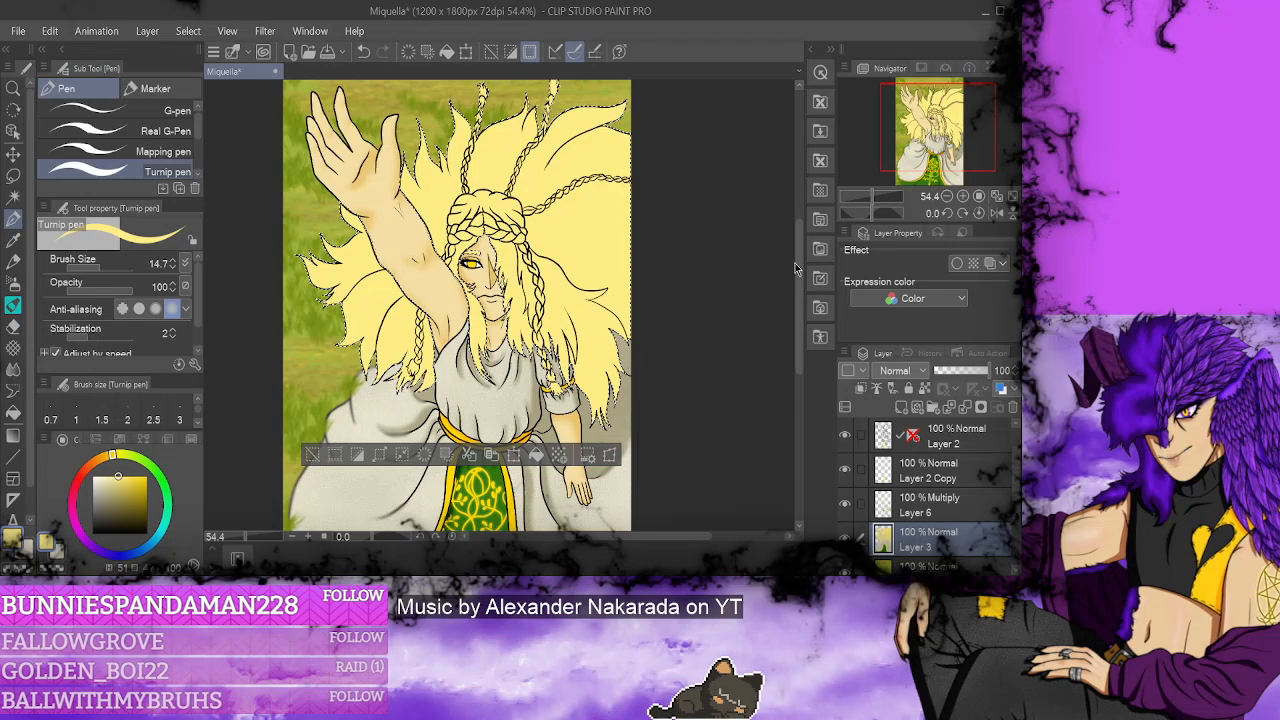
pyautogui.moveTo(795, 263); pyautogui.dragTo(795, 244)
pyautogui.scroll(5, 529, 109)
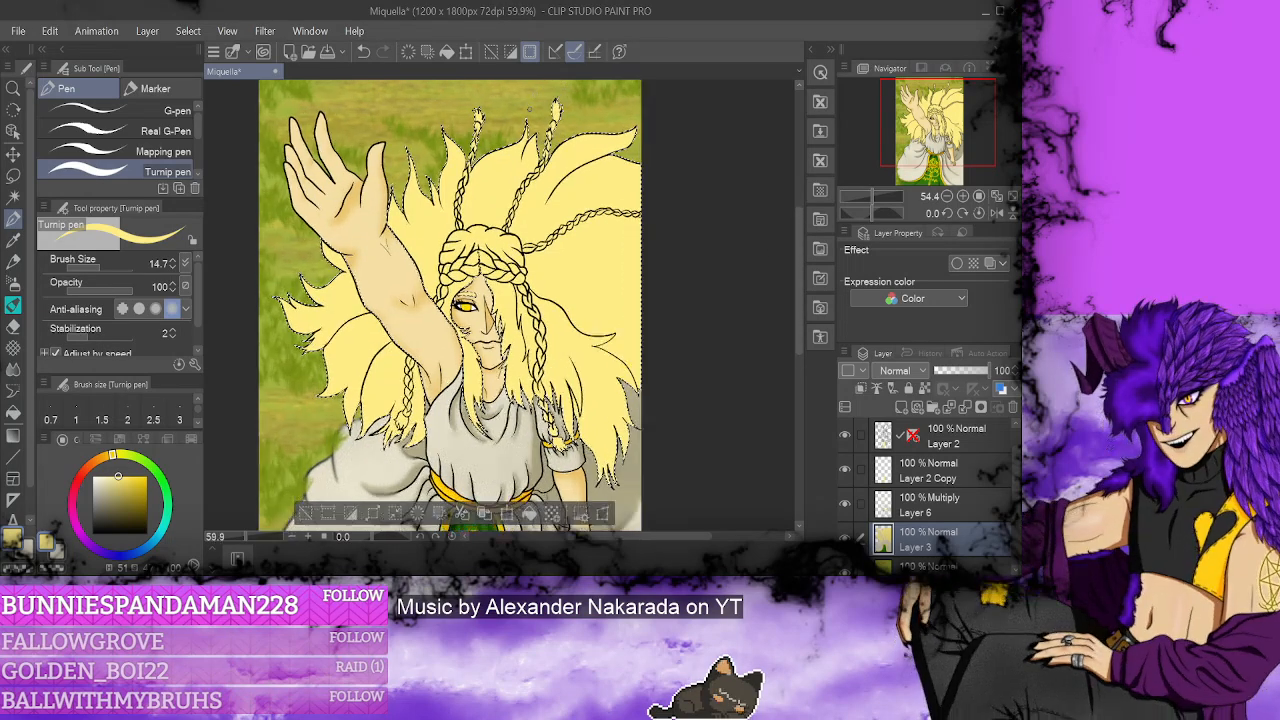
pyautogui.scroll(1, 529, 109)
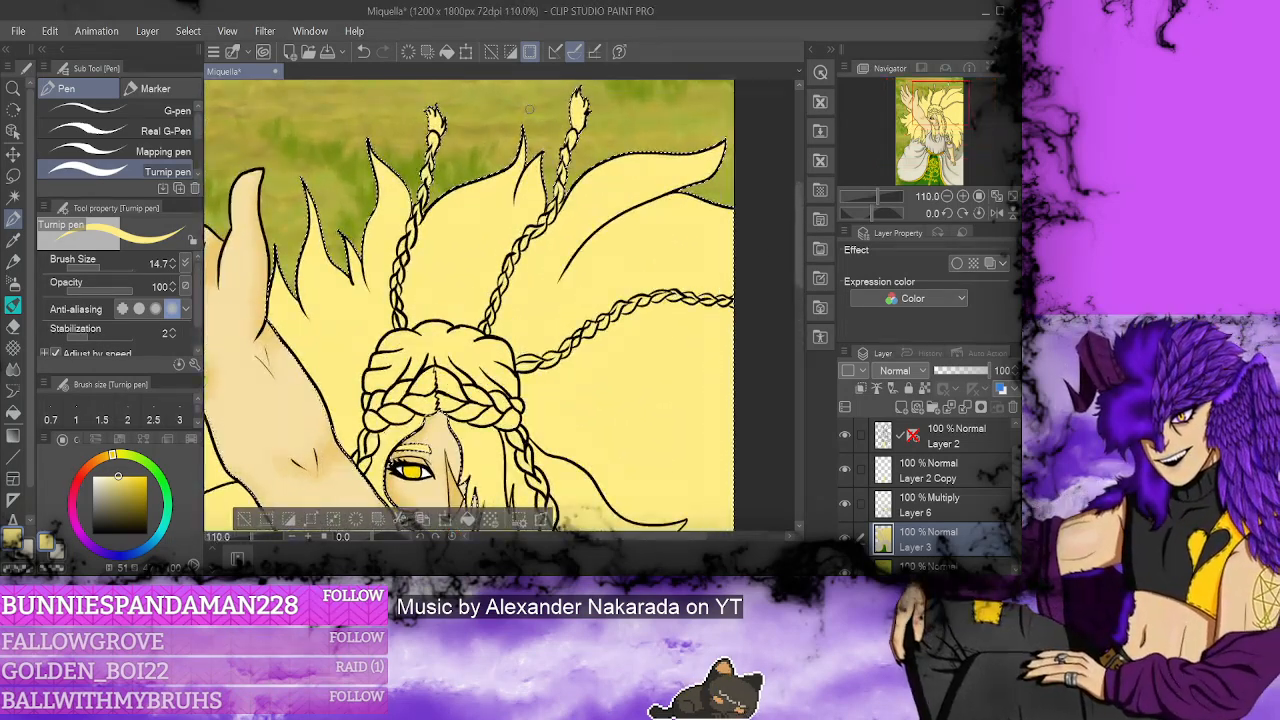
pyautogui.click(940, 515)
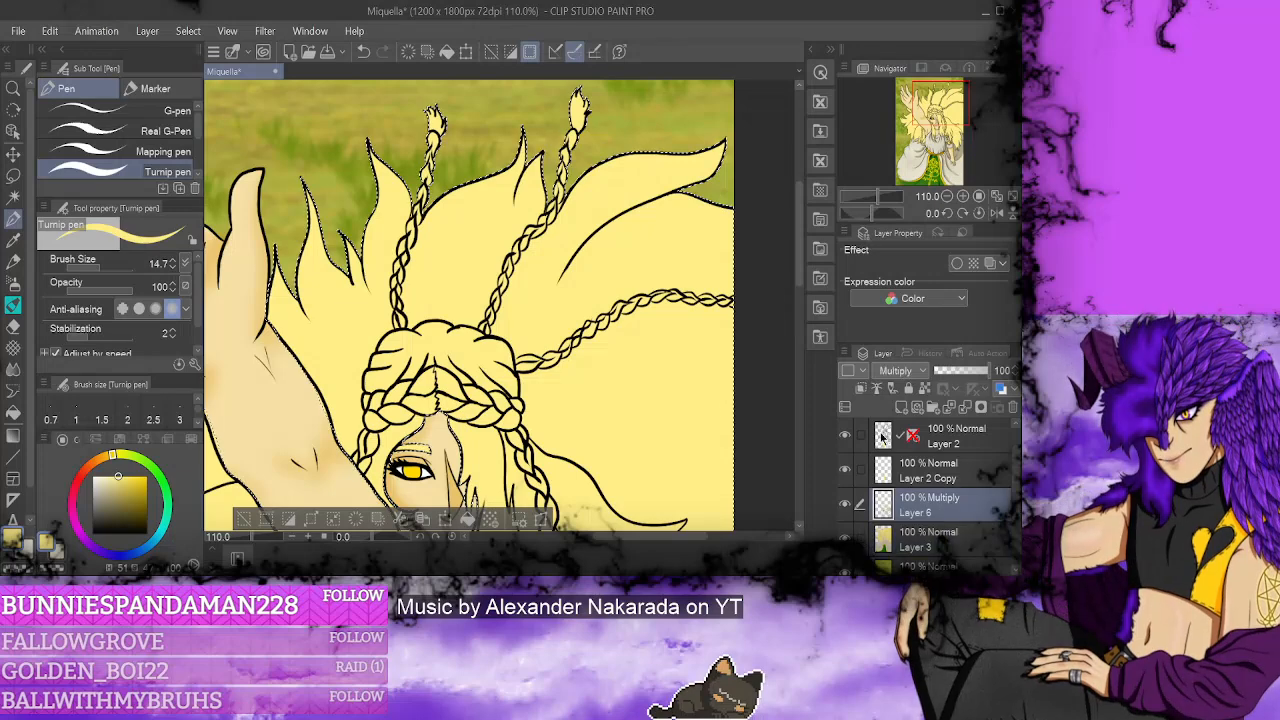
pyautogui.moveTo(799, 245); pyautogui.dragTo(799, 235)
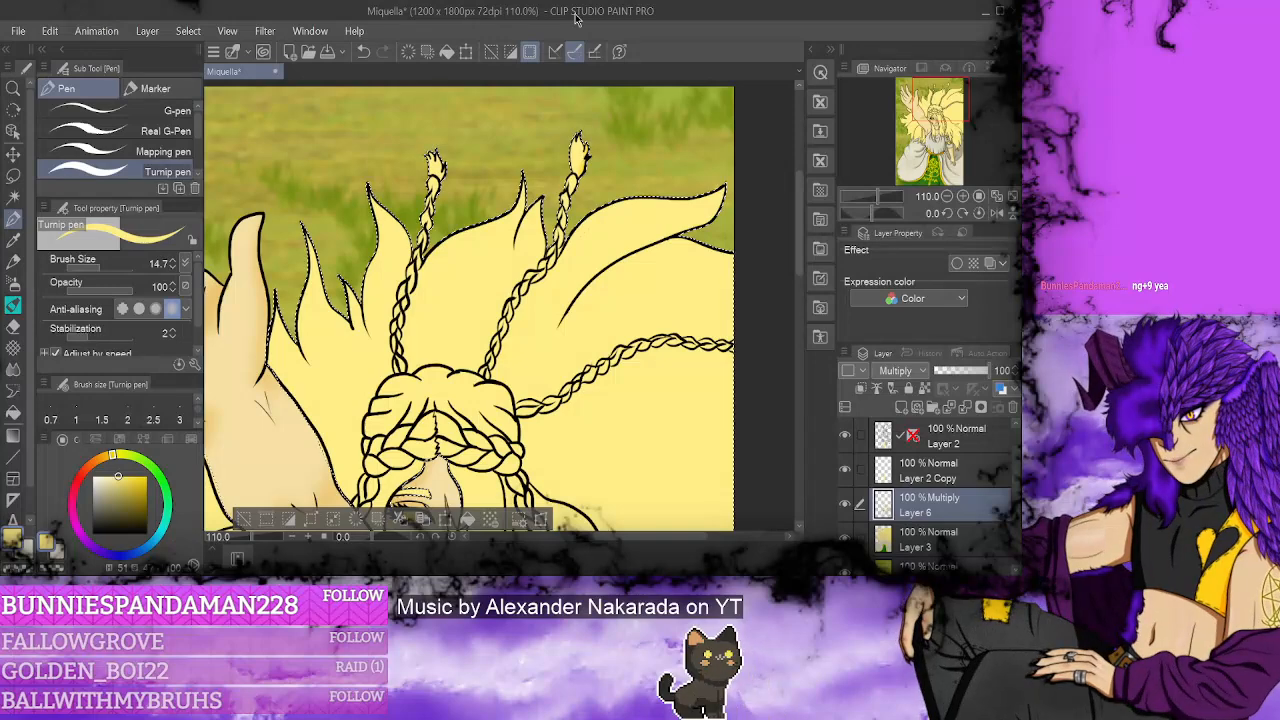
pyautogui.click(121, 479)
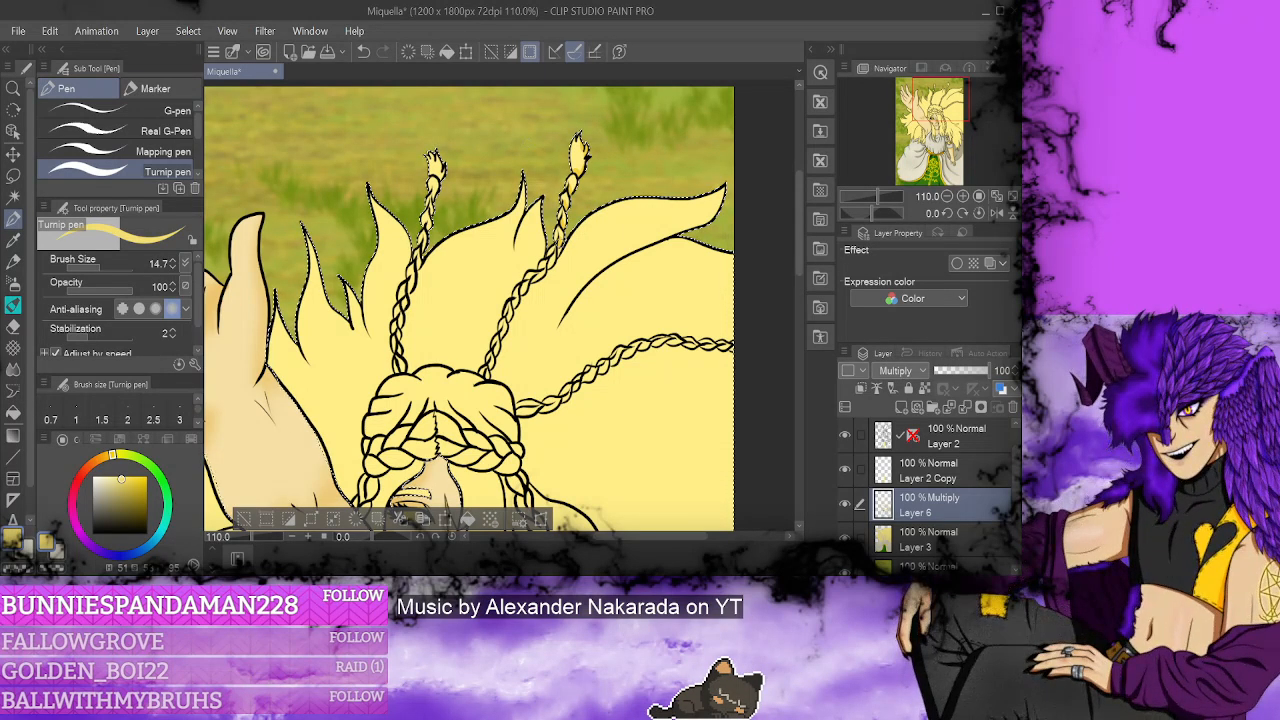
pyautogui.press('e')
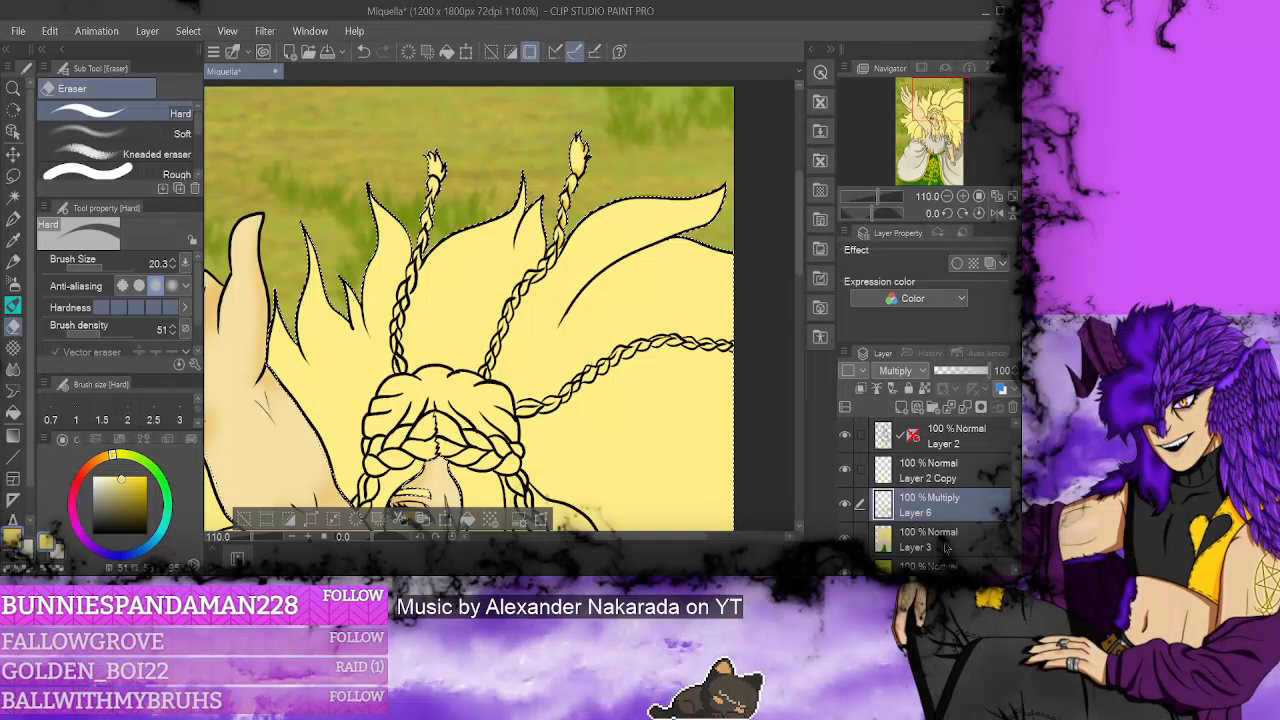
pyautogui.click(945, 547)
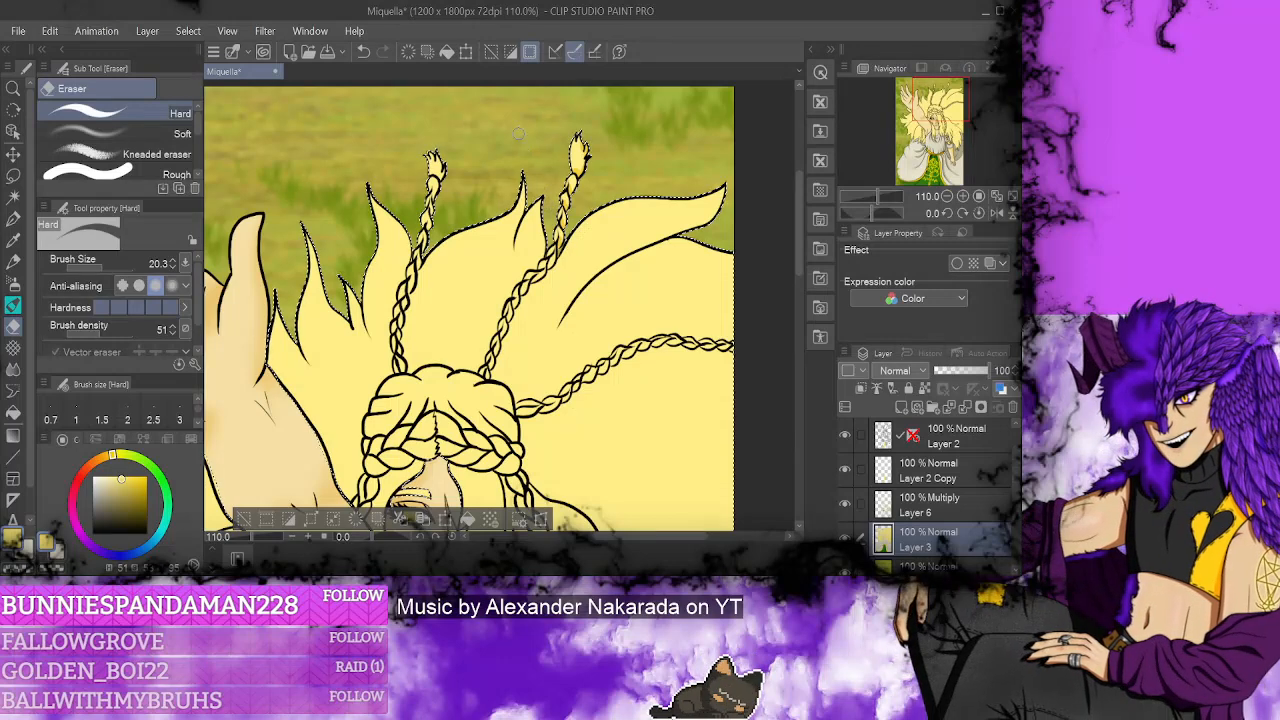
pyautogui.click(14, 196)
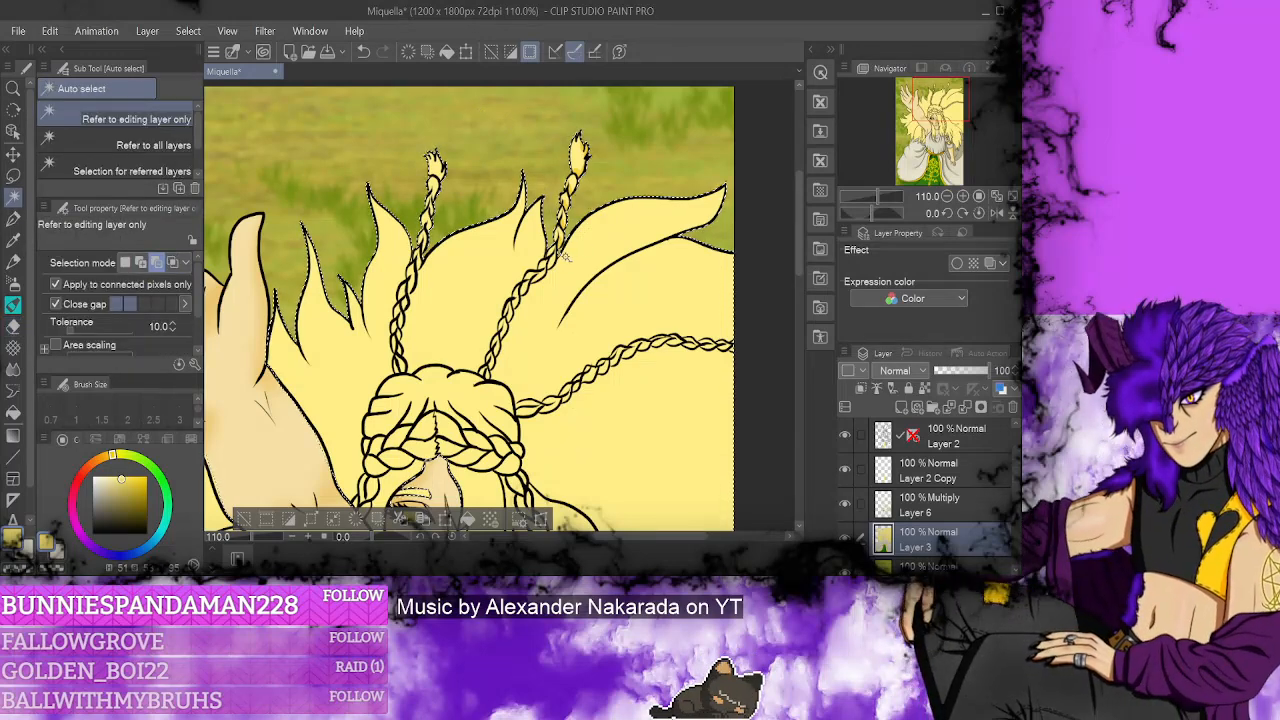
pyautogui.click(14, 218)
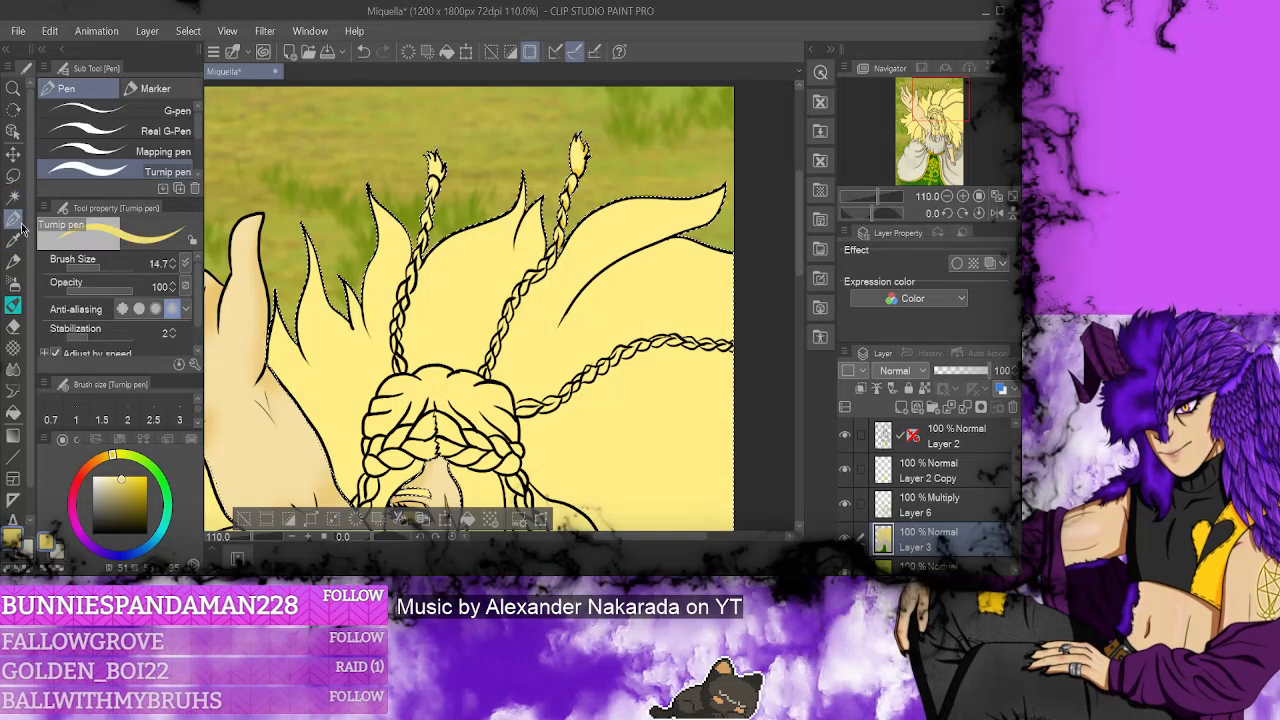
# - Paint a large solid shadow in the hair behind the head on Layer 6, reaching down to the flicked-out curl, with the Turnip pen
pyautogui.click(946, 513)
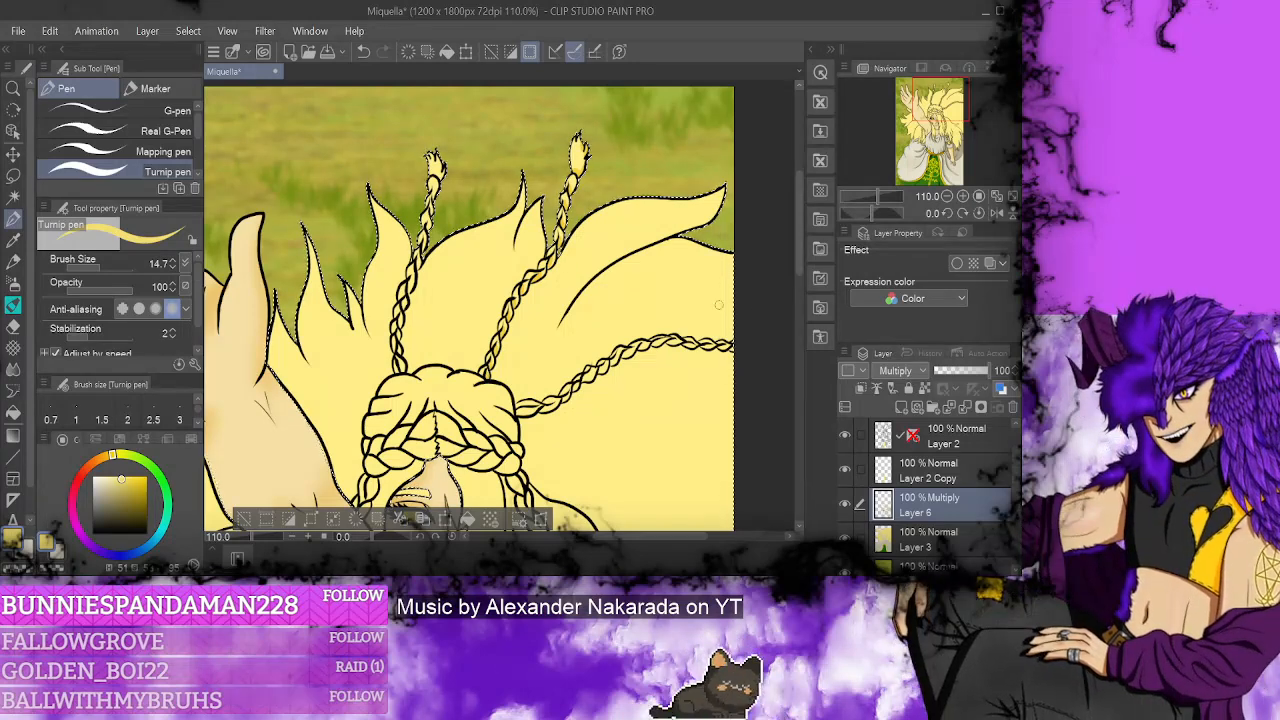
pyautogui.scroll(-3, 490, 165)
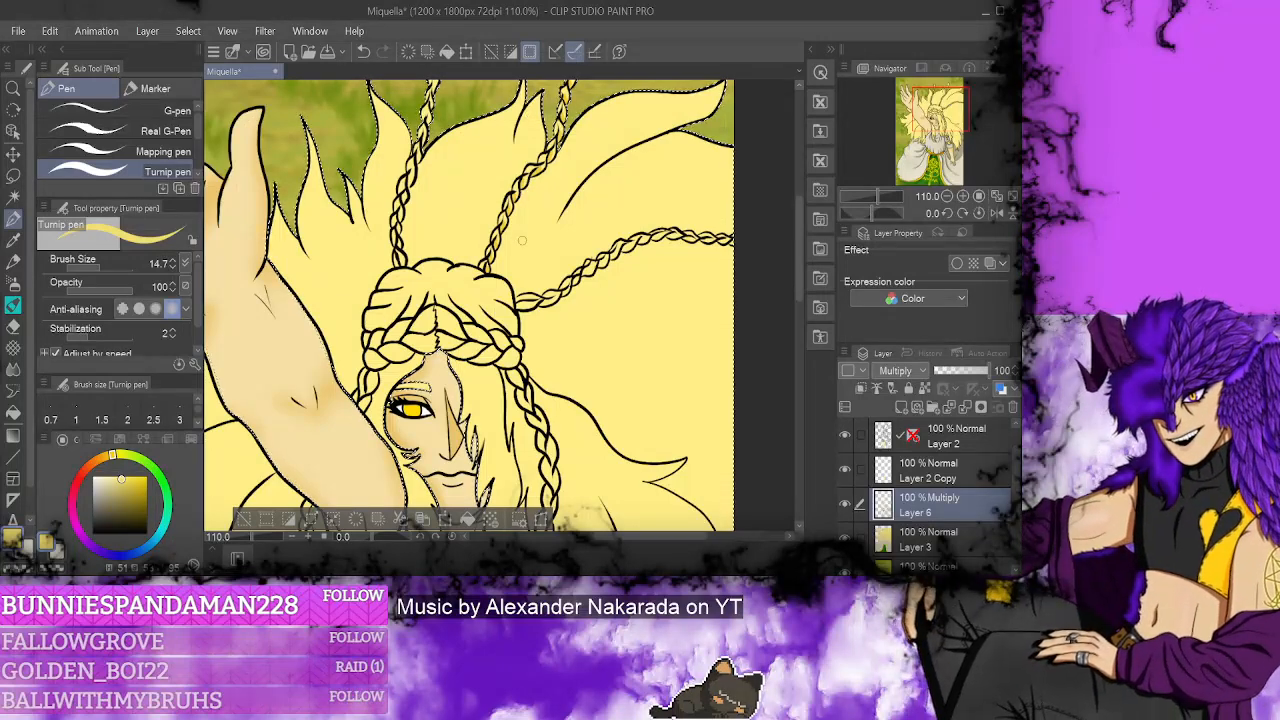
pyautogui.moveTo(520, 240)
pyautogui.mouseDown()
pyautogui.moveTo(452, 222)
pyautogui.moveTo(400, 248)
pyautogui.moveTo(378, 278)
pyautogui.moveTo(395, 258)
pyautogui.moveTo(520, 226)
pyautogui.moveTo(565, 254)
pyautogui.moveTo(599, 320)
pyautogui.moveTo(618, 438)
pyautogui.moveTo(645, 462)
pyautogui.moveTo(610, 422)
pyautogui.moveTo(568, 260)
pyautogui.moveTo(502, 230)
pyautogui.moveTo(555, 256)
pyautogui.moveTo(580, 312)
pyautogui.moveTo(551, 283)
pyautogui.mouseUp()
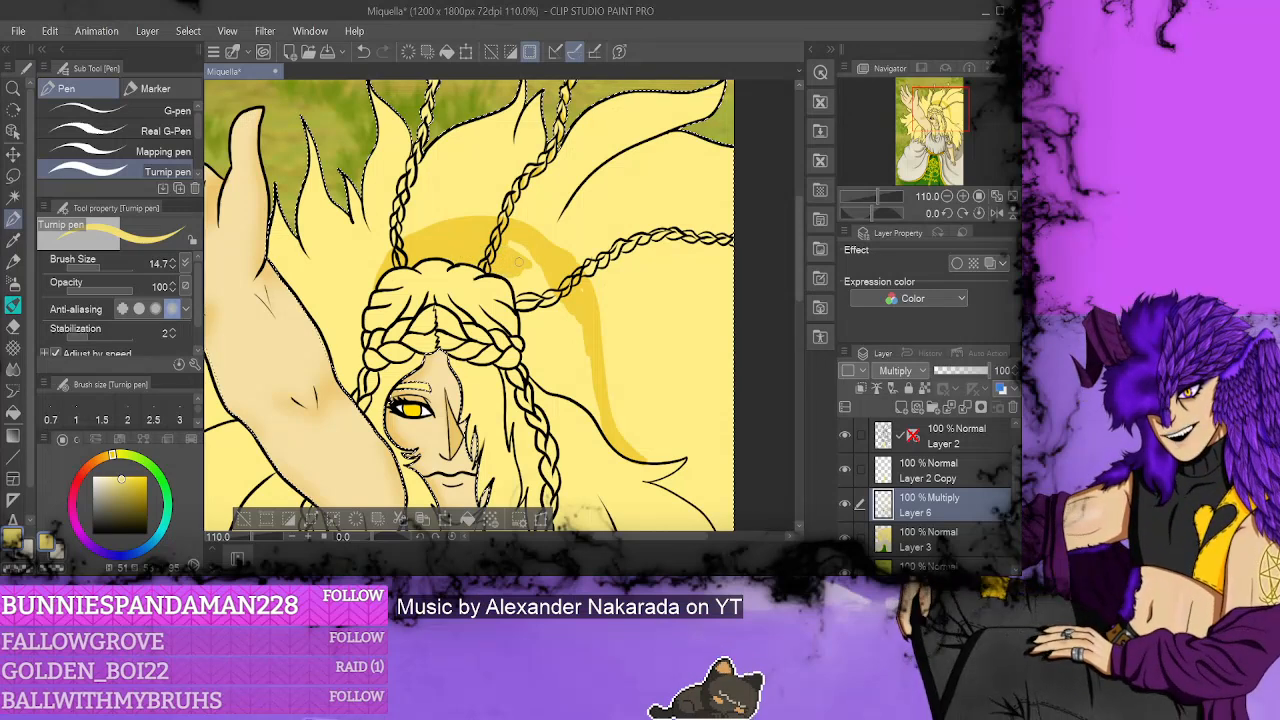
pyautogui.moveTo(518, 262)
pyautogui.mouseDown()
pyautogui.moveTo(548, 306)
pyautogui.moveTo(536, 261)
pyautogui.moveTo(581, 290)
pyautogui.moveTo(520, 275)
pyautogui.moveTo(546, 328)
pyautogui.mouseUp()
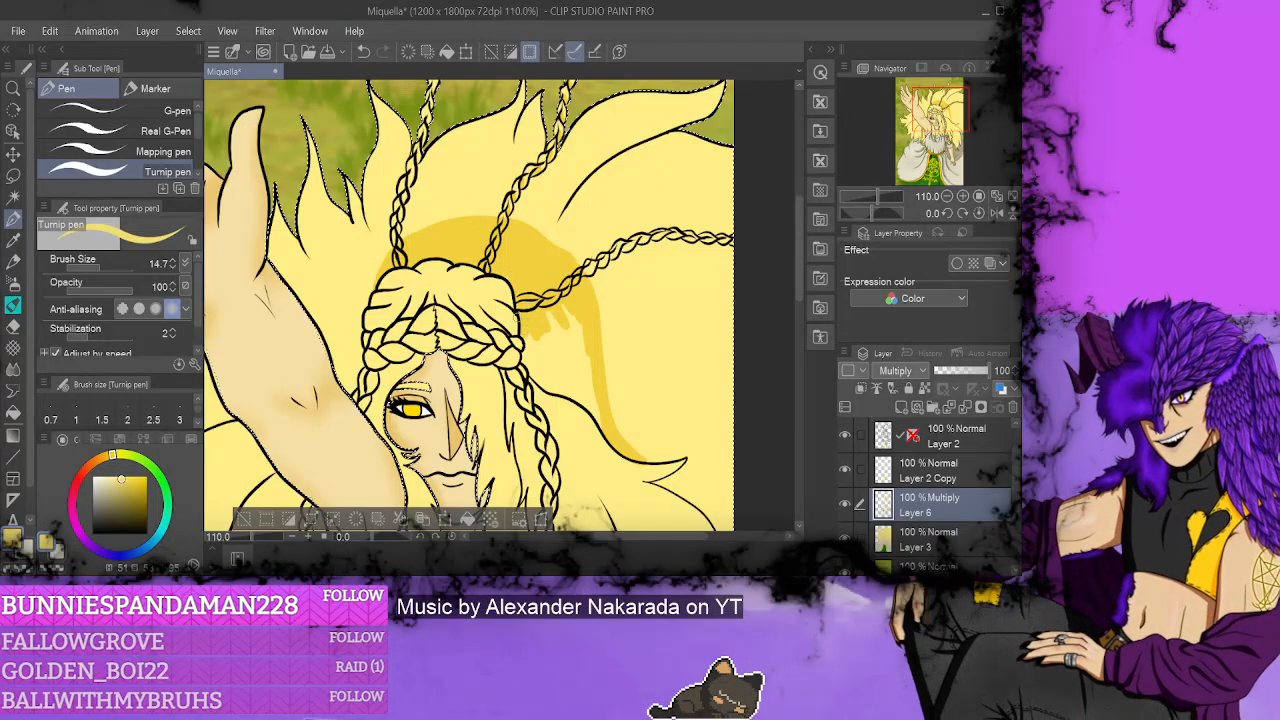
pyautogui.moveTo(530, 334); pyautogui.dragTo(528, 354)
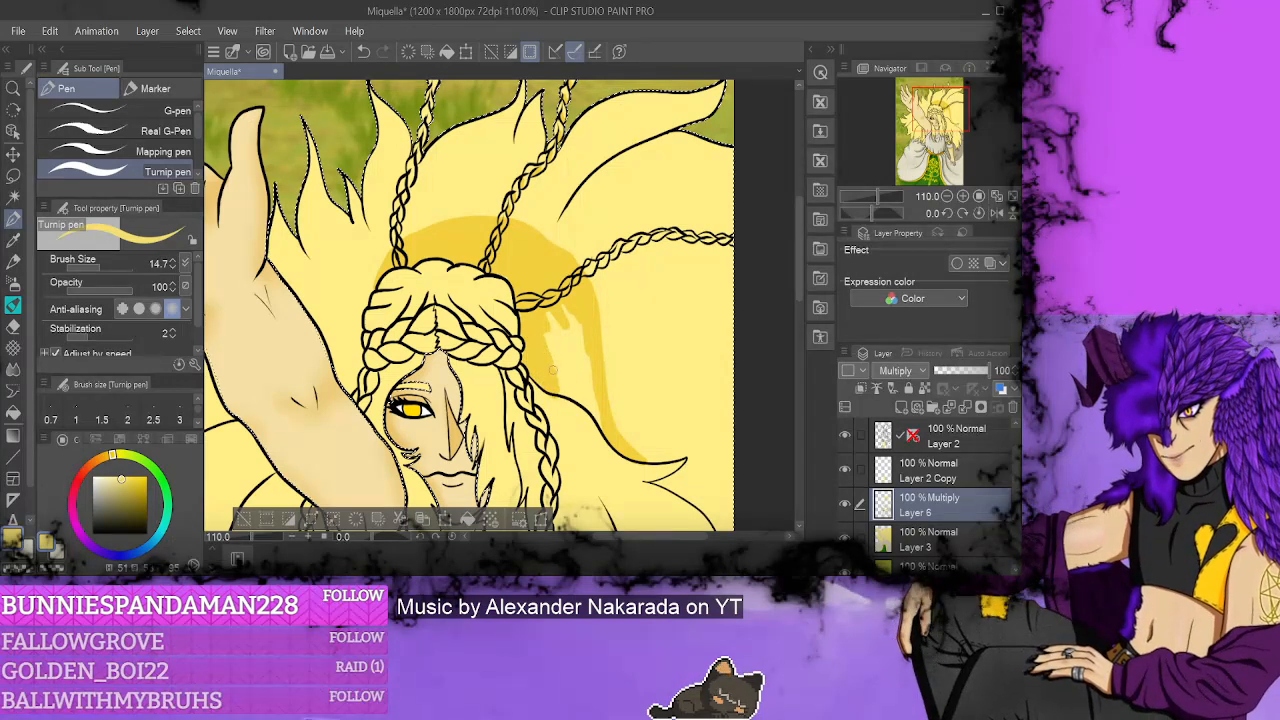
pyautogui.moveTo(596, 412); pyautogui.dragTo(568, 326)
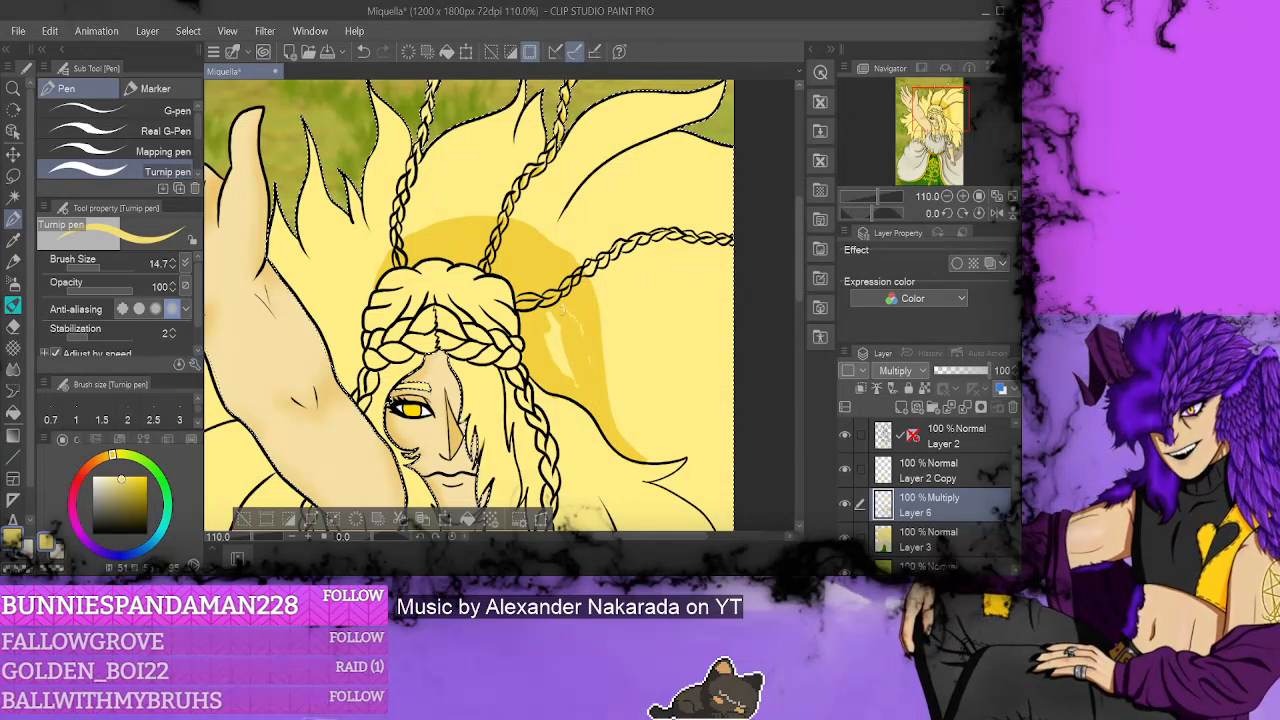
pyautogui.moveTo(576, 380); pyautogui.dragTo(548, 318)
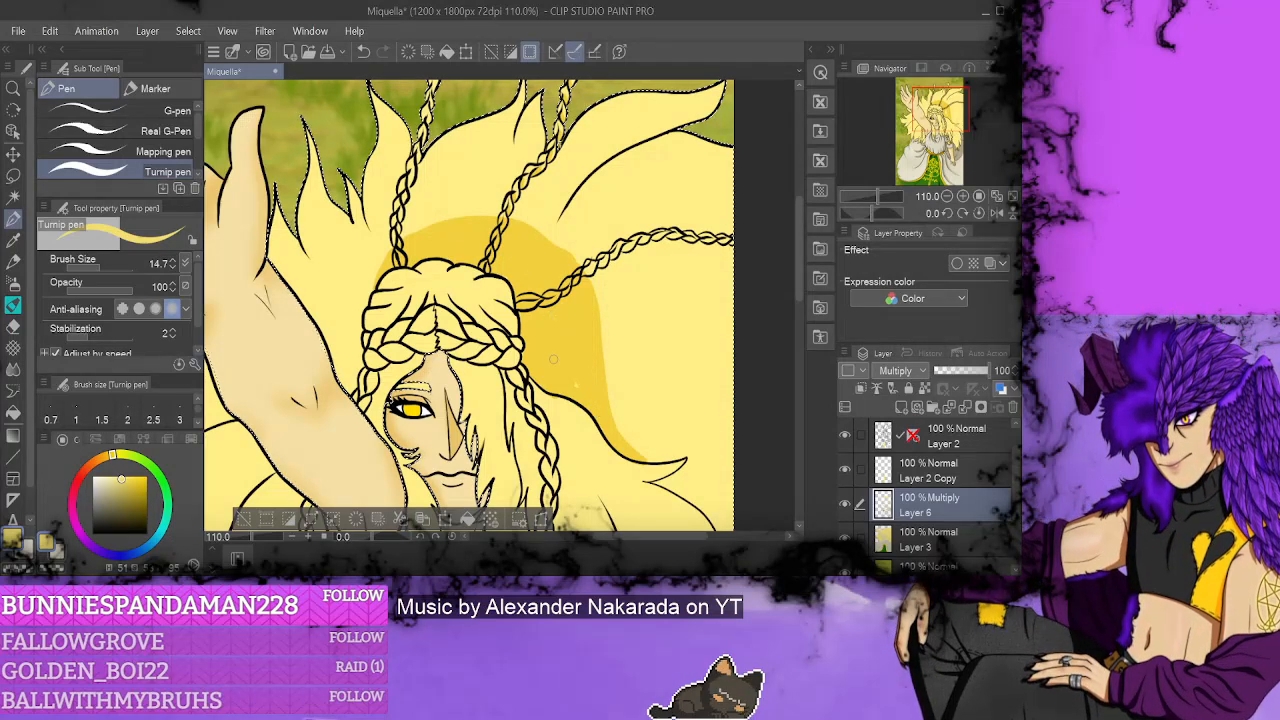
# - Tidy the head shadow with the Hard eraser and add Turnip pen shading along the undersides of the floating braids
pyautogui.click(13, 326)
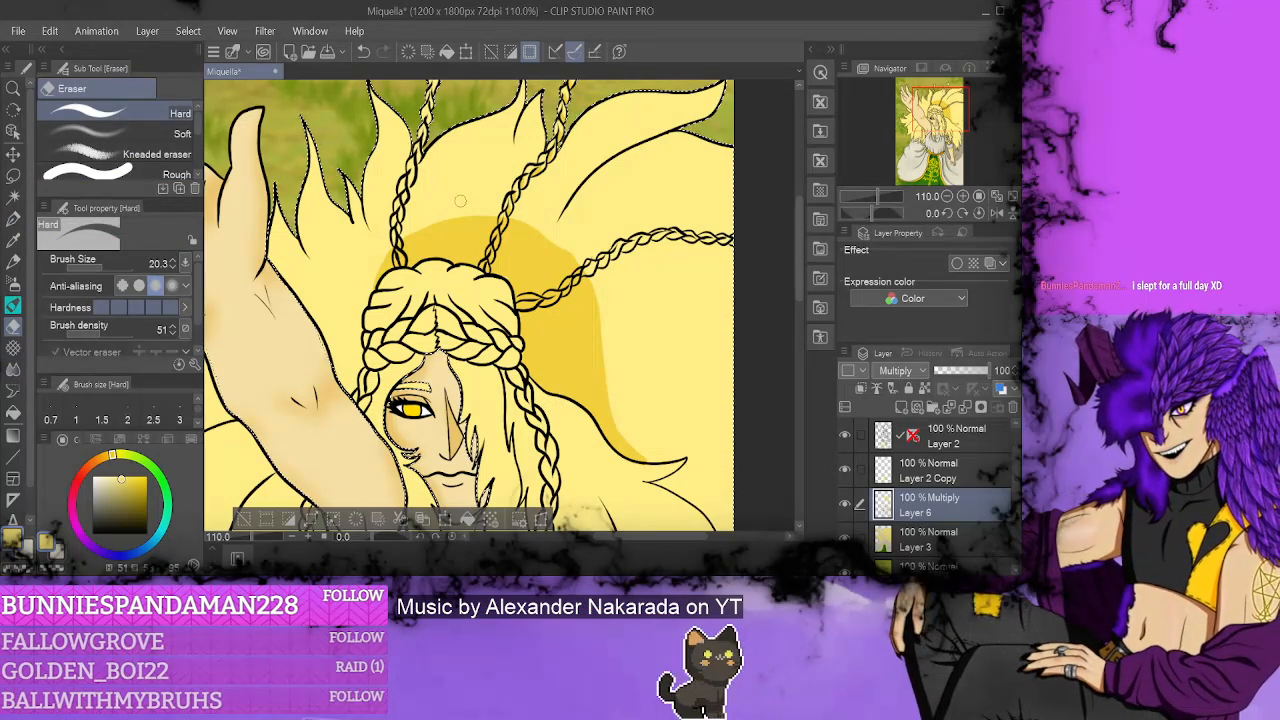
pyautogui.click(13, 217)
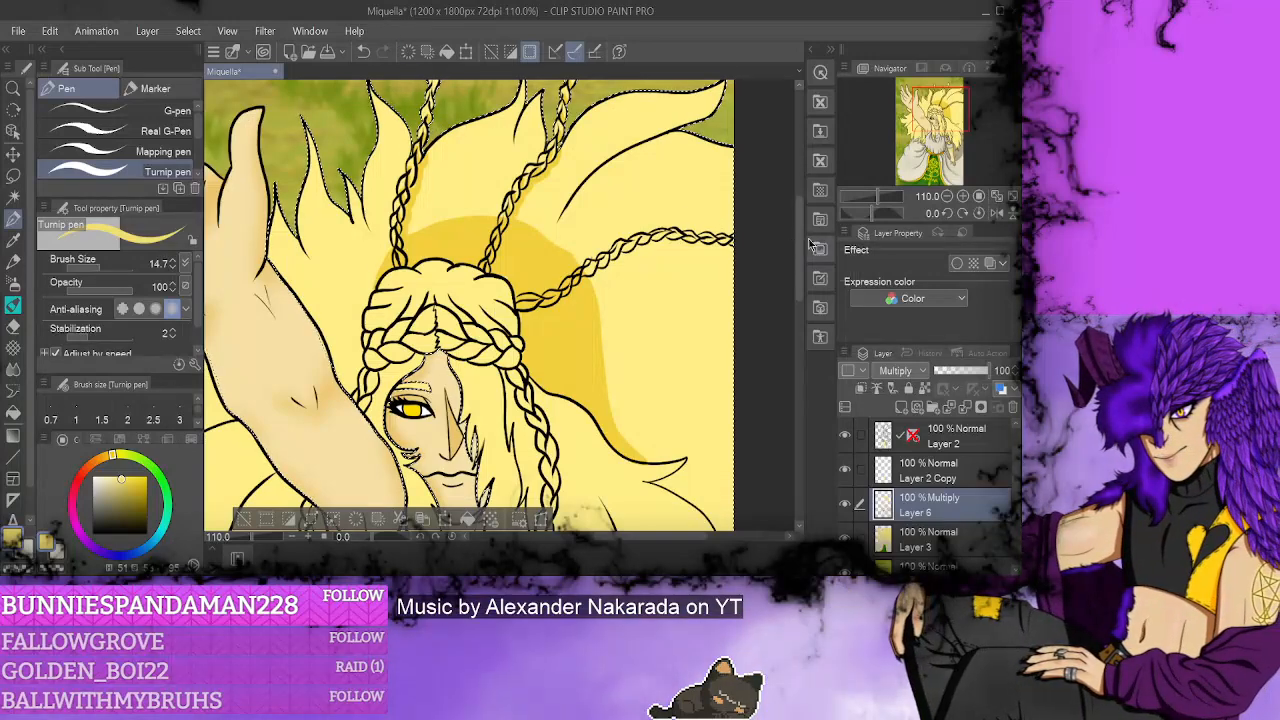
pyautogui.scroll(2, 468, 305)
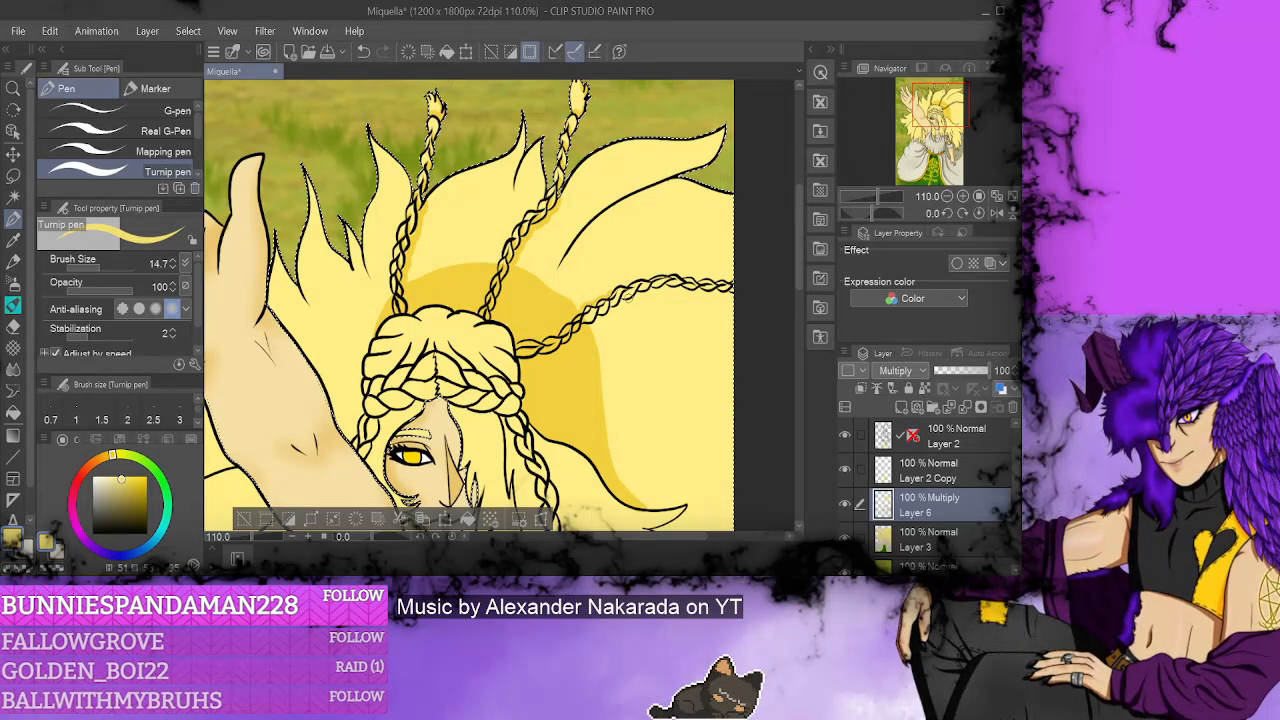
pyautogui.click(364, 52)
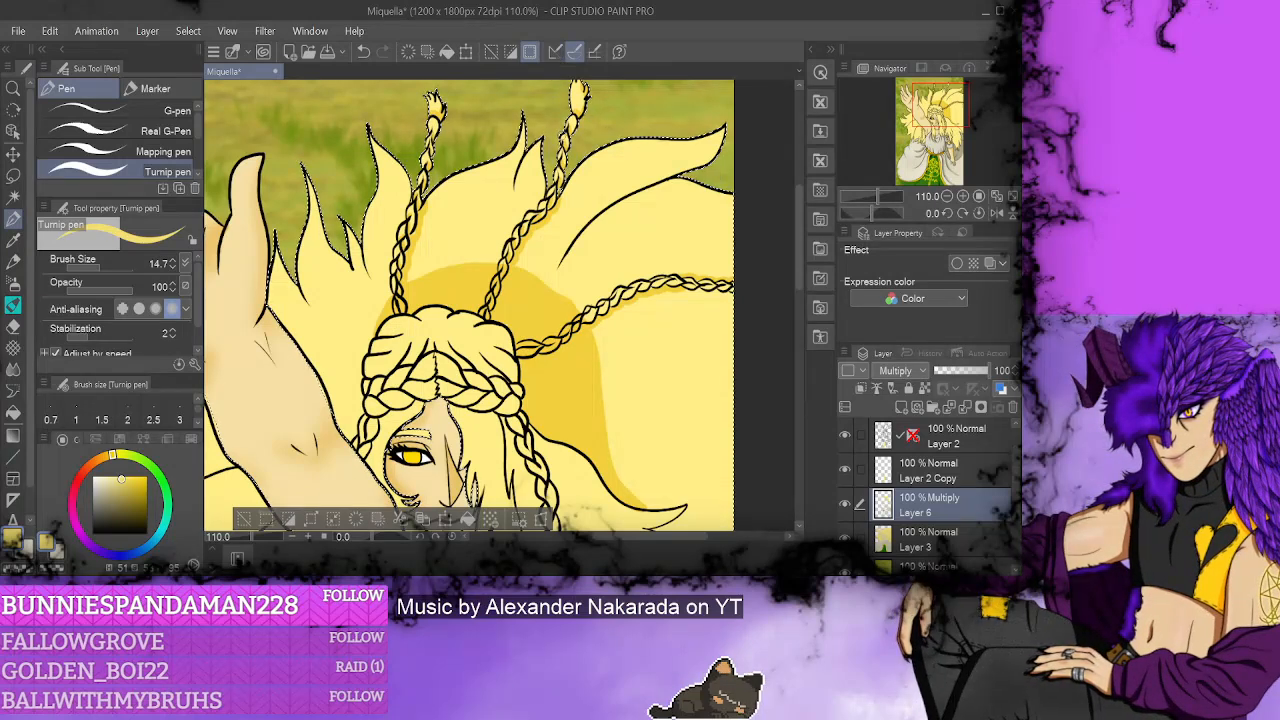
# - Rotate the canvas to -21.9 degrees and shade beneath the large upper hair lock, redoing the first stroke
pyautogui.moveTo(650, 537); pyautogui.dragTo(646, 537)
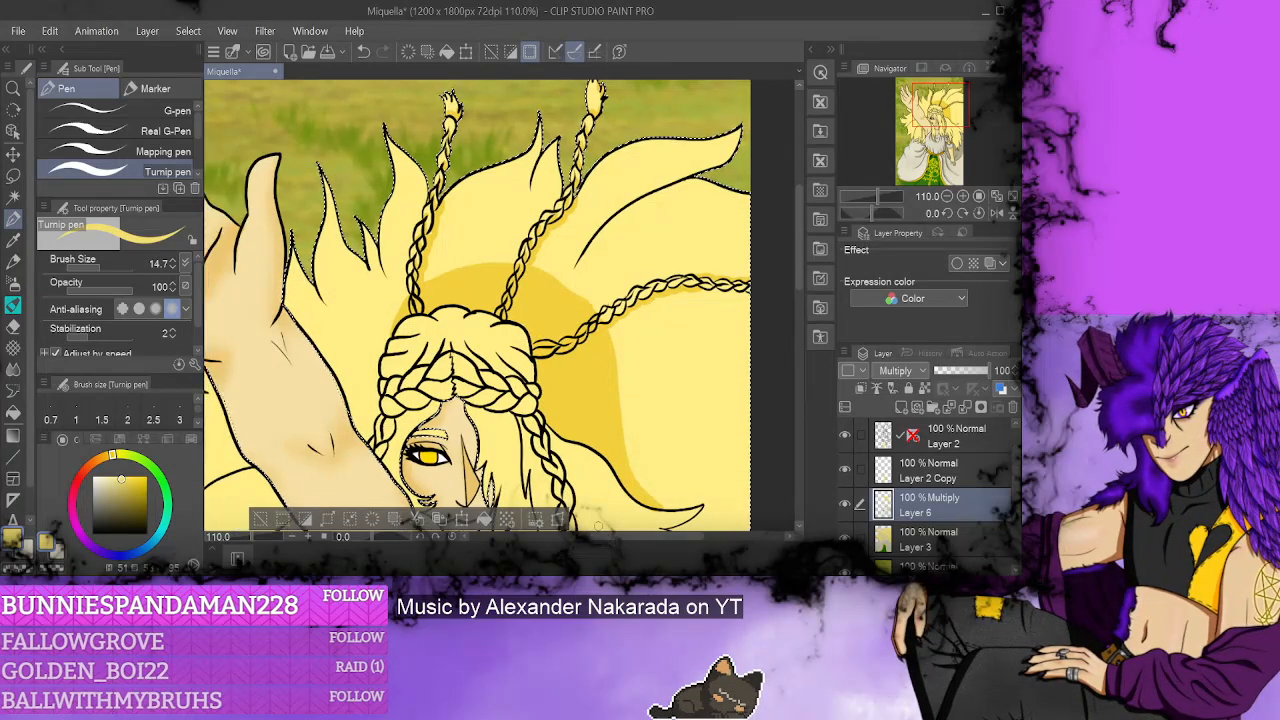
pyautogui.click(367, 537)
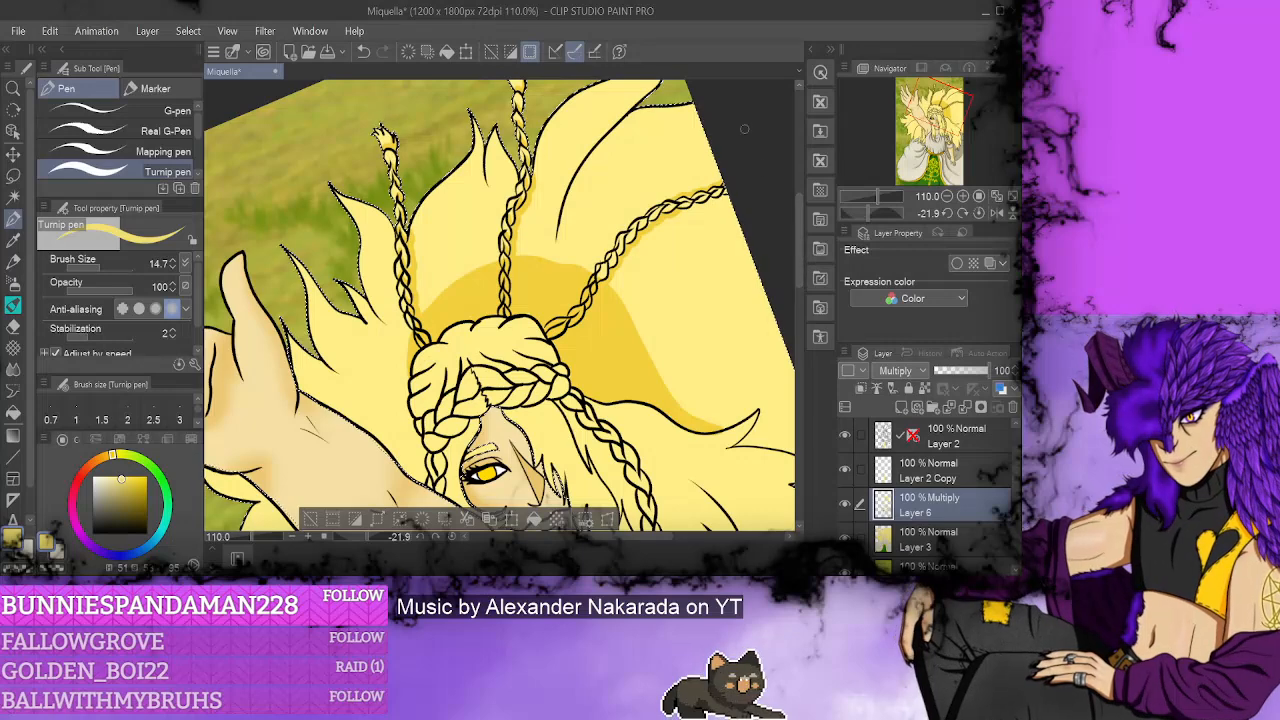
pyautogui.scroll(2, 806, 279)
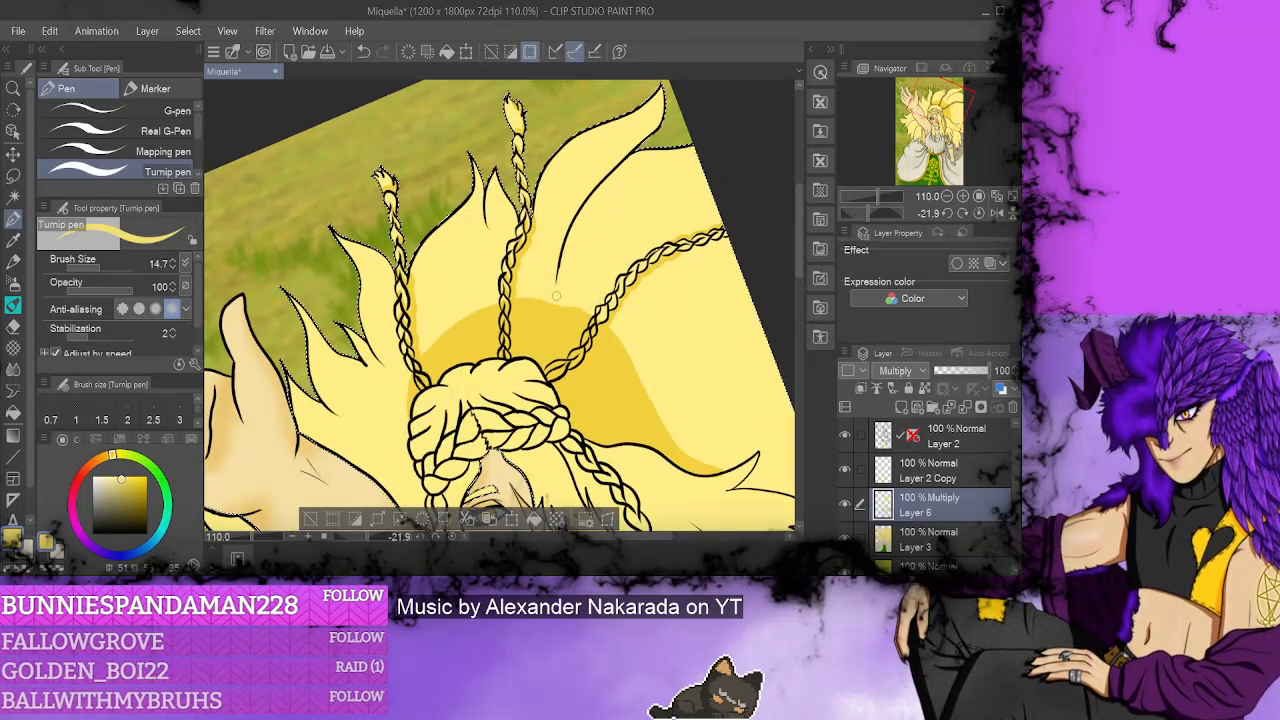
pyautogui.moveTo(558, 310)
pyautogui.mouseDown()
pyautogui.moveTo(580, 226)
pyautogui.moveTo(662, 124)
pyautogui.mouseUp()
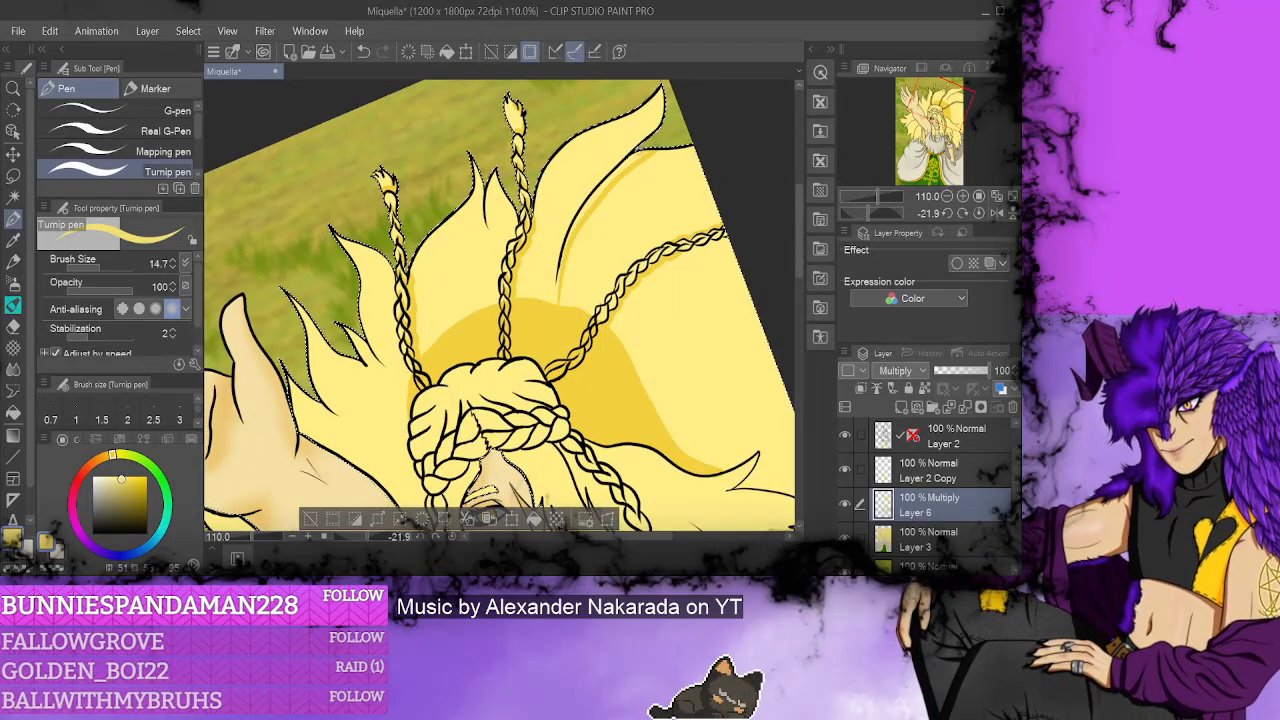
pyautogui.click(364, 52)
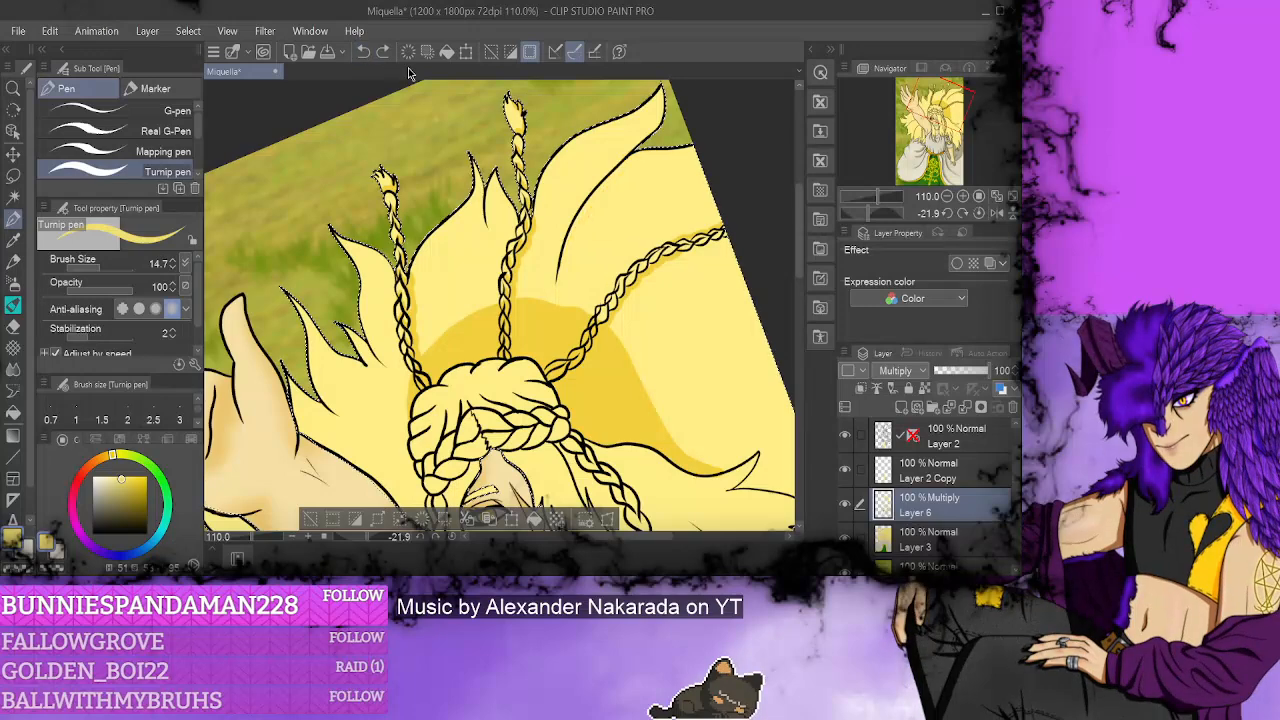
pyautogui.moveTo(558, 292)
pyautogui.mouseDown()
pyautogui.moveTo(590, 212)
pyautogui.moveTo(662, 150)
pyautogui.mouseUp()
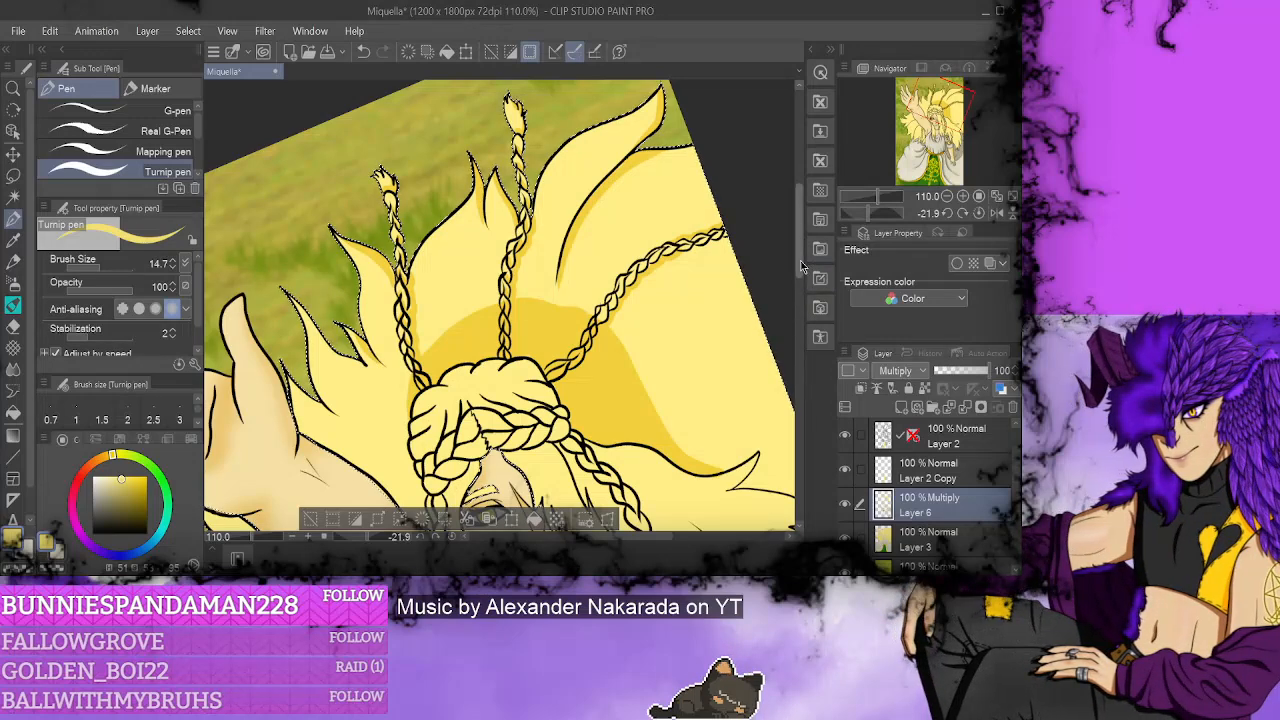
# - Reset the canvas rotation and shade the hair along the right edge of the artwork and below the flicked-out curl
pyautogui.scroll(-3, 480, 400)
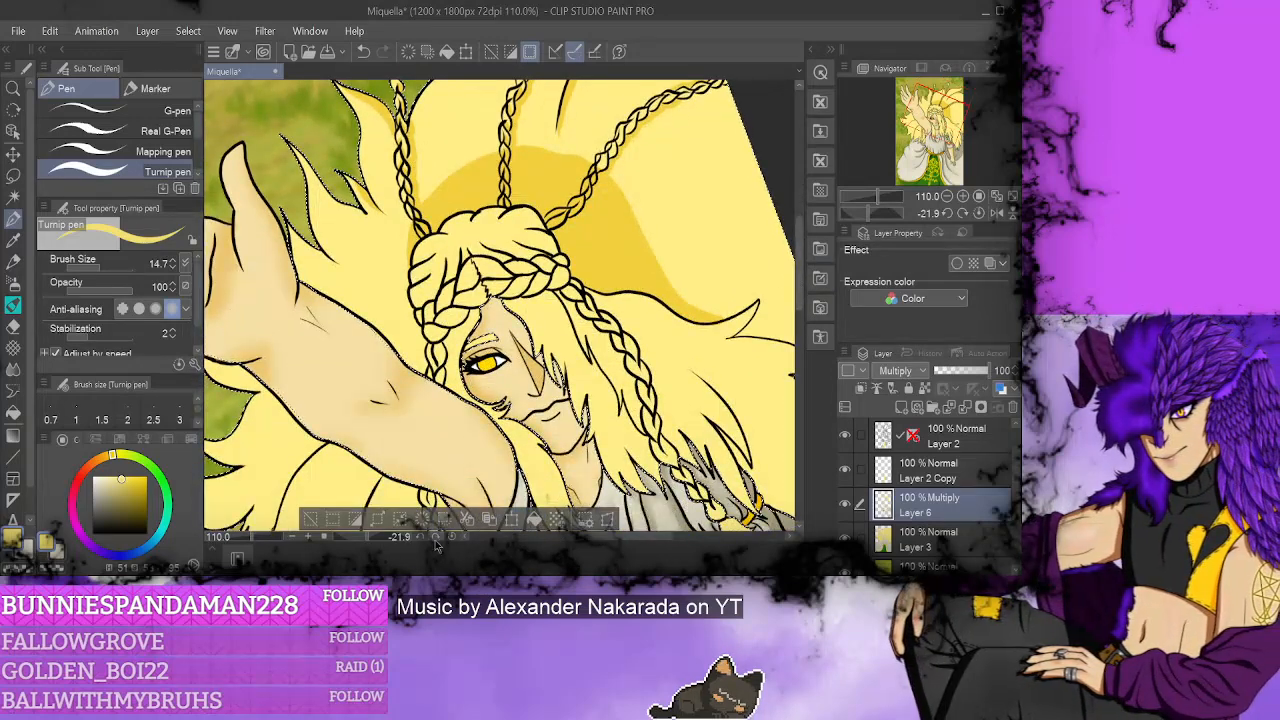
pyautogui.click(440, 532)
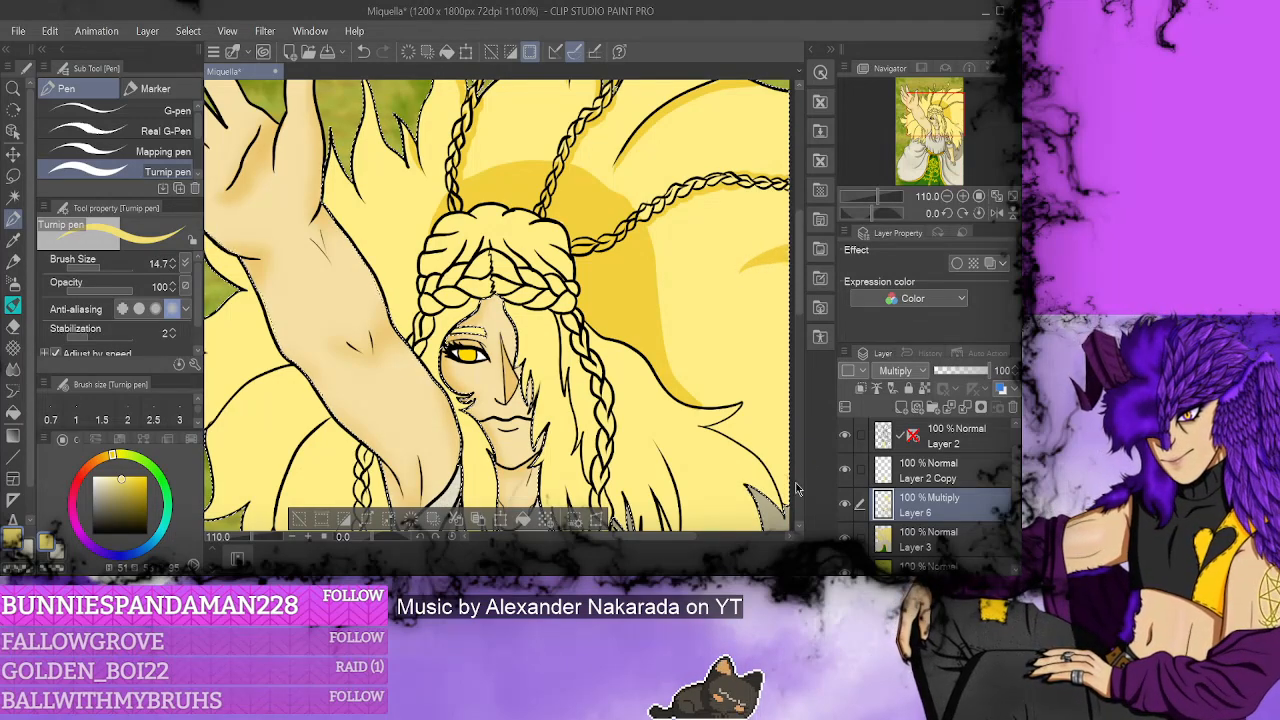
pyautogui.scroll(-3, 800, 272)
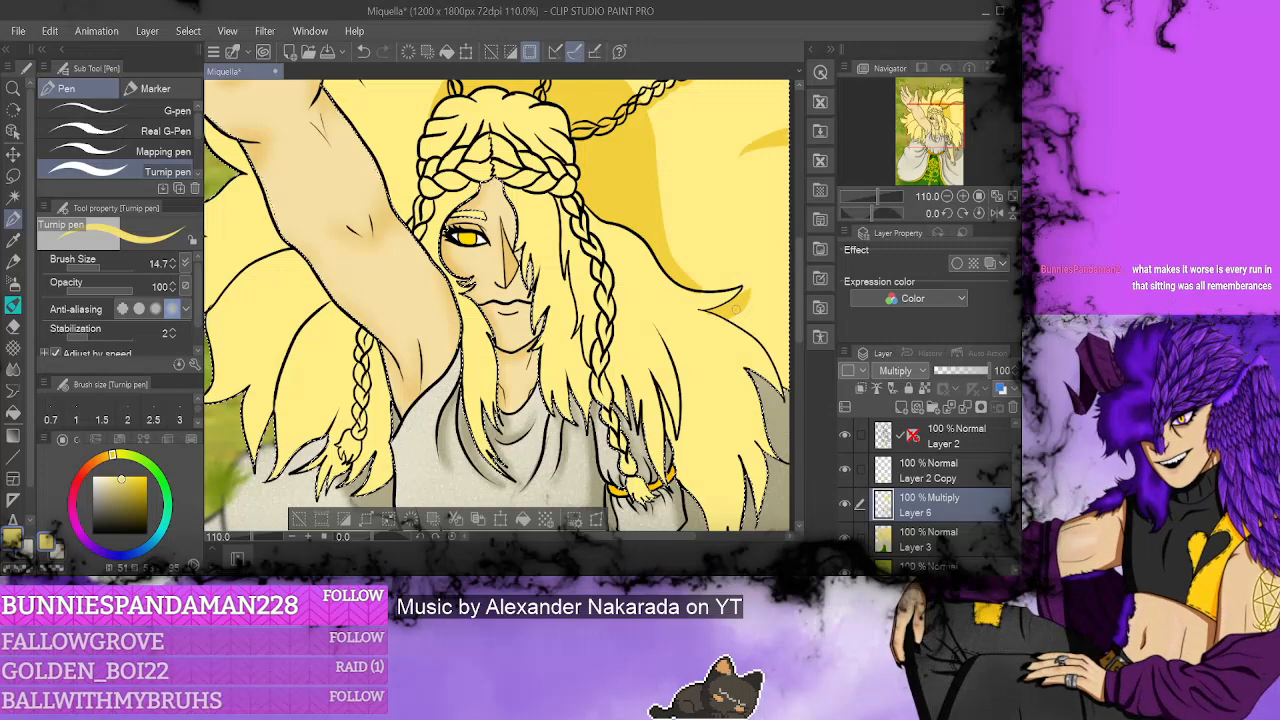
pyautogui.click(796, 393)
pyautogui.scroll(5, 796, 372)
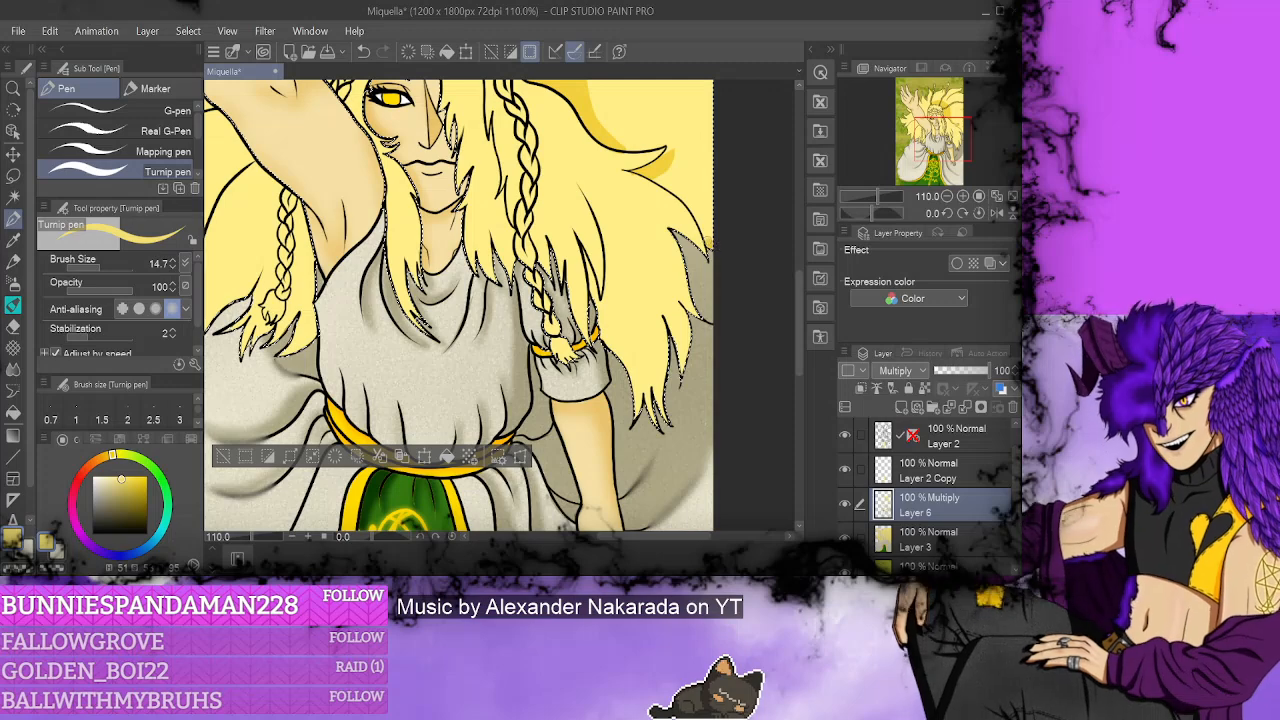
pyautogui.moveTo(657, 178); pyautogui.dragTo(716, 237)
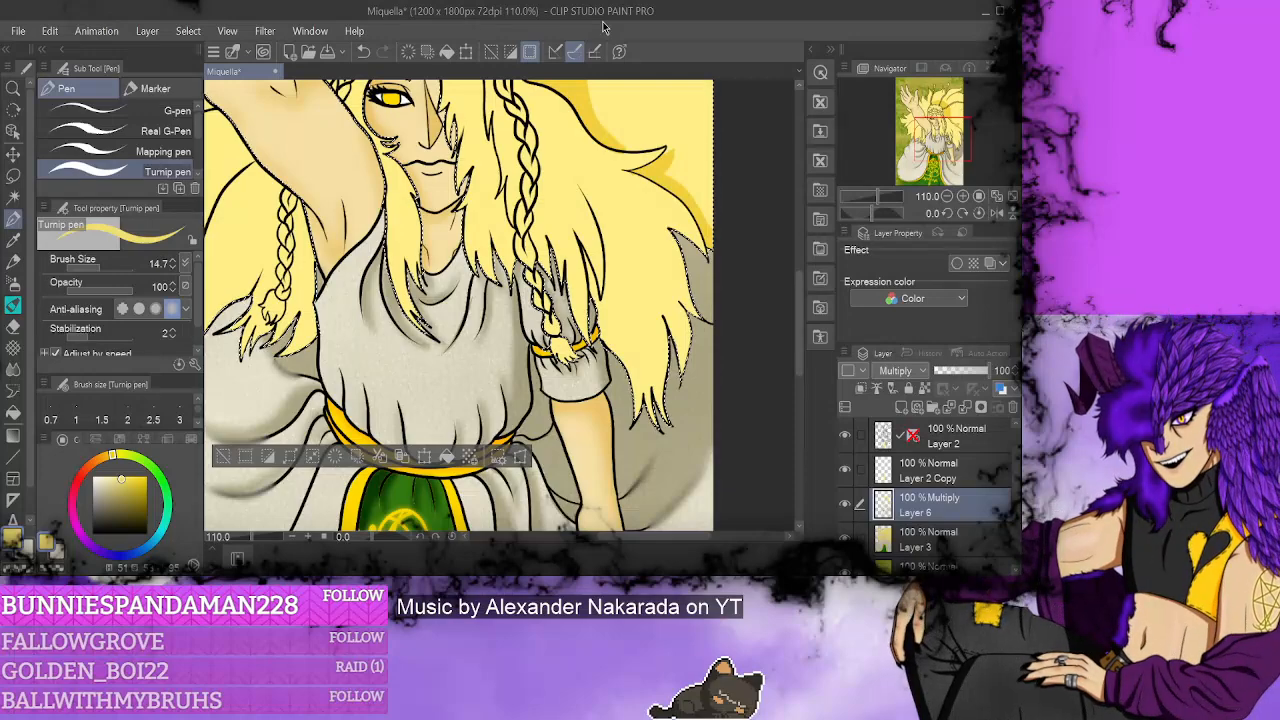
# - Shade beside the long front braid and the loose strands over the shoulder, using the Turnip pen and Hard eraser
pyautogui.scroll(1, 800, 288)
pyautogui.scroll(5, 800, 288)
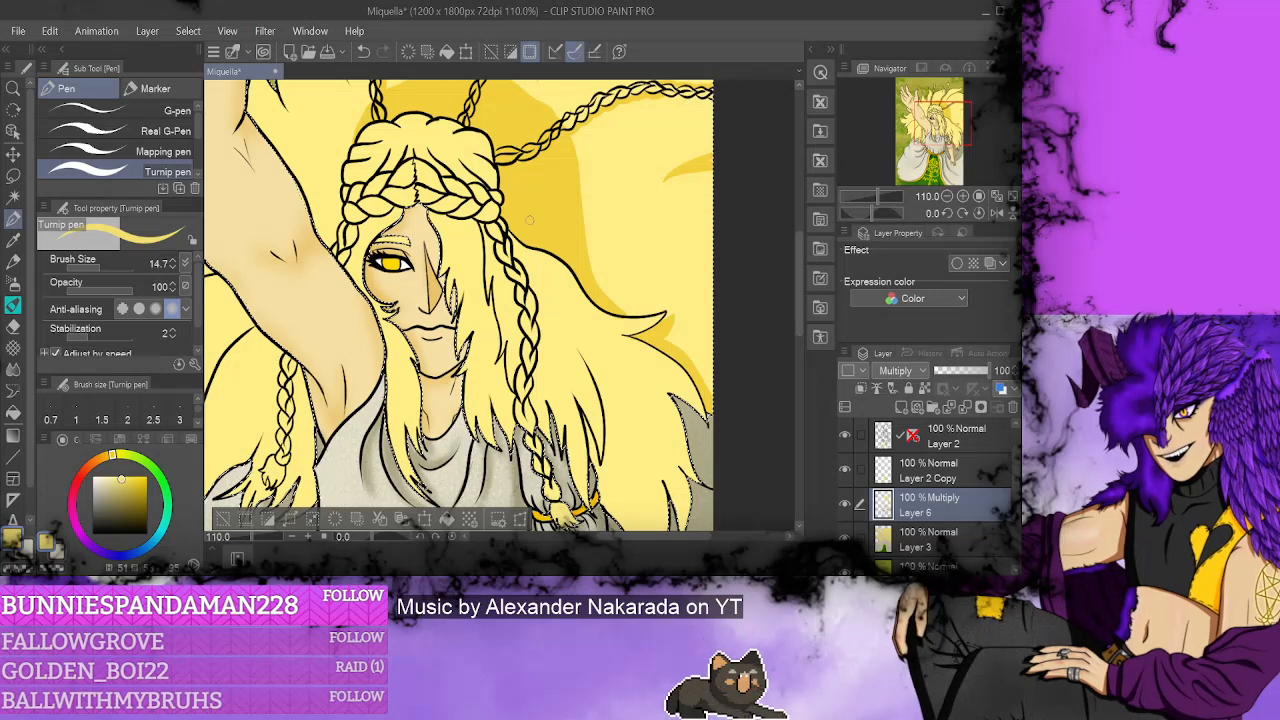
pyautogui.moveTo(513, 246); pyautogui.dragTo(538, 298)
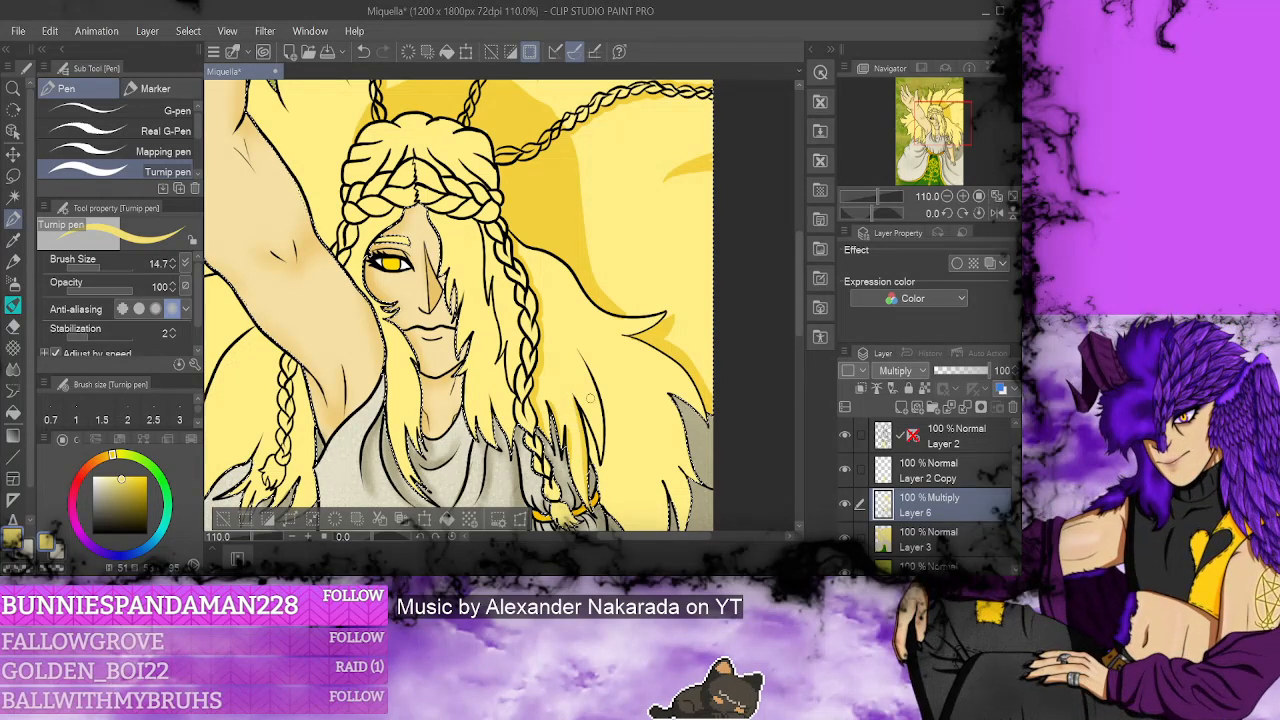
pyautogui.moveTo(576, 345)
pyautogui.mouseDown()
pyautogui.moveTo(607, 426)
pyautogui.moveTo(606, 480)
pyautogui.mouseUp()
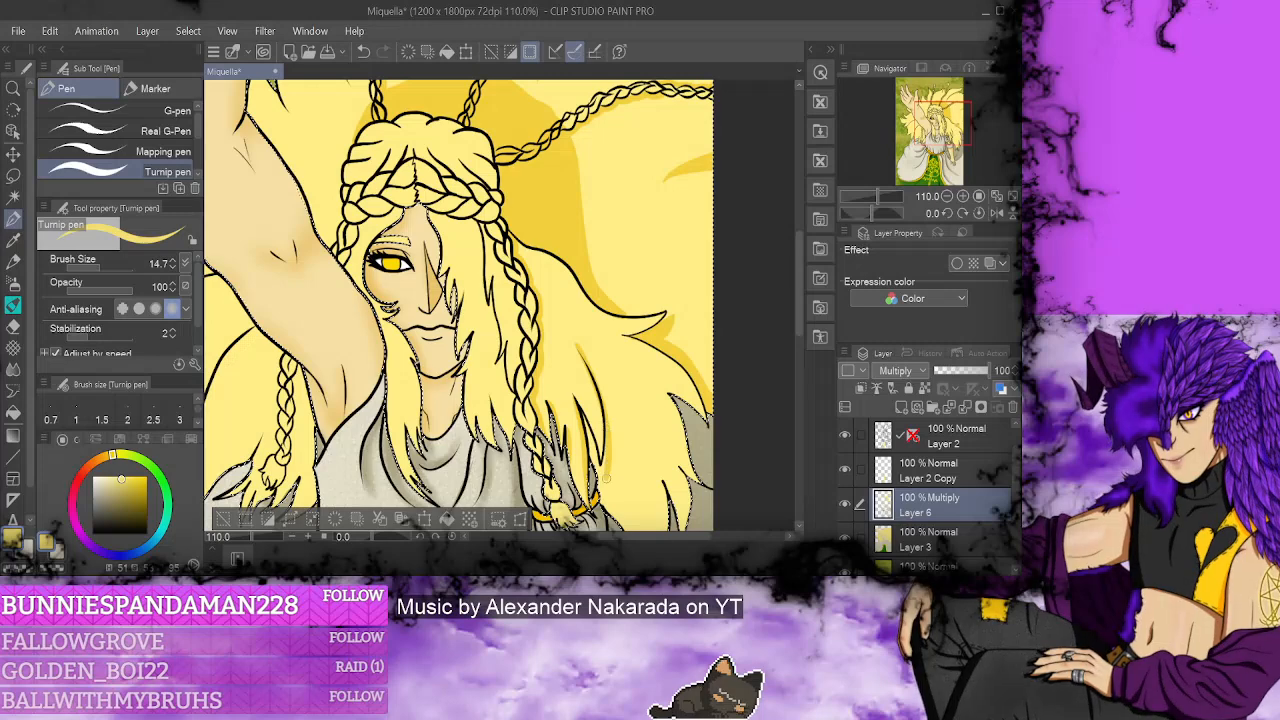
pyautogui.moveTo(502, 420); pyautogui.dragTo(545, 500)
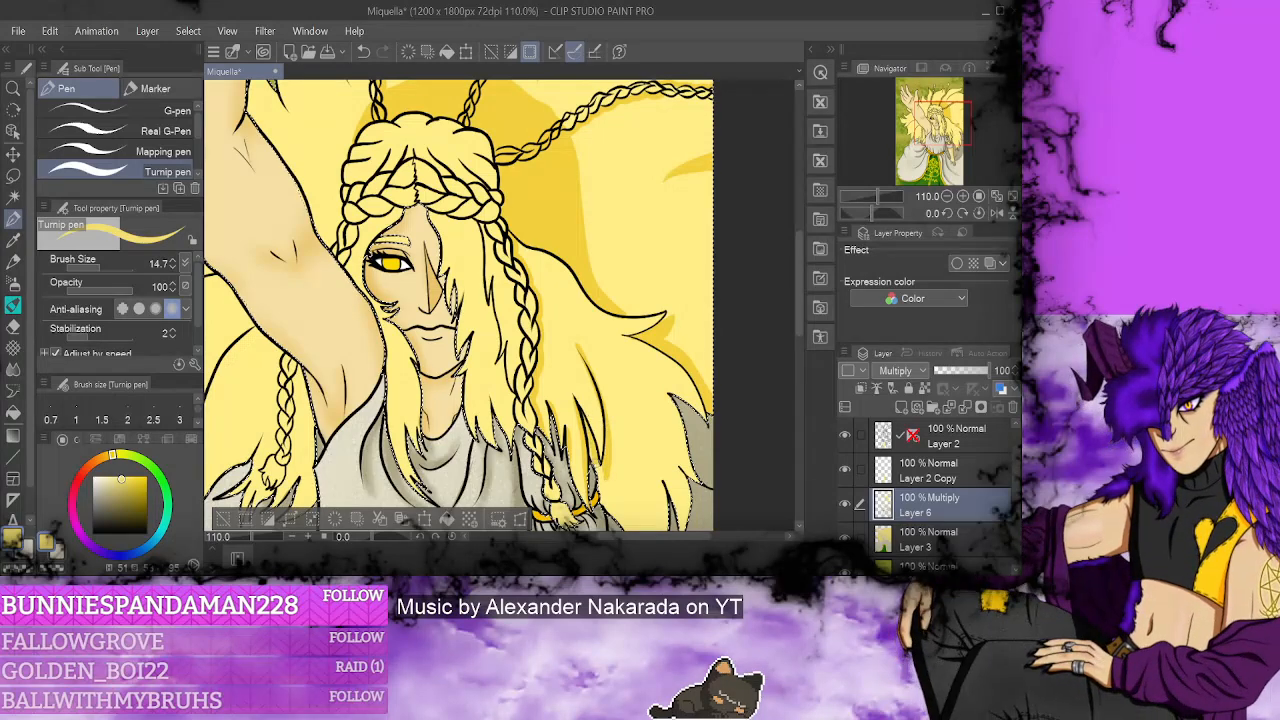
pyautogui.moveTo(592, 460); pyautogui.dragTo(605, 492)
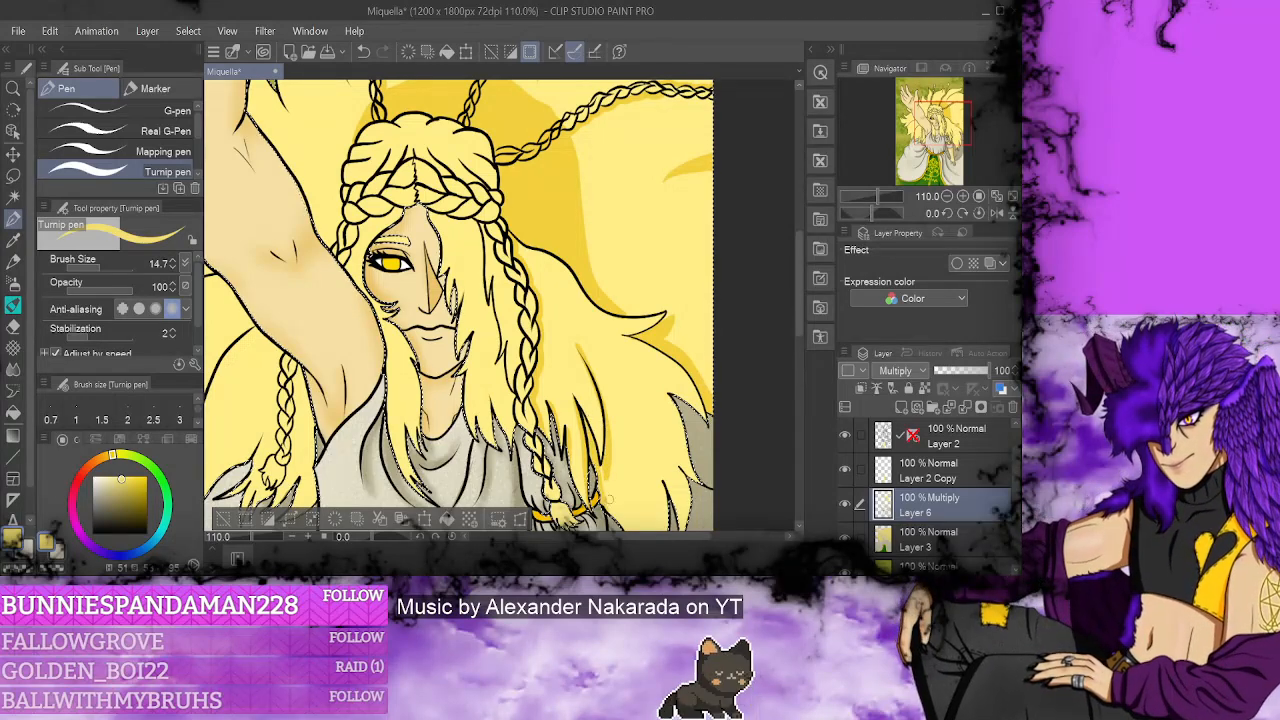
pyautogui.scroll(-3, 680, 318)
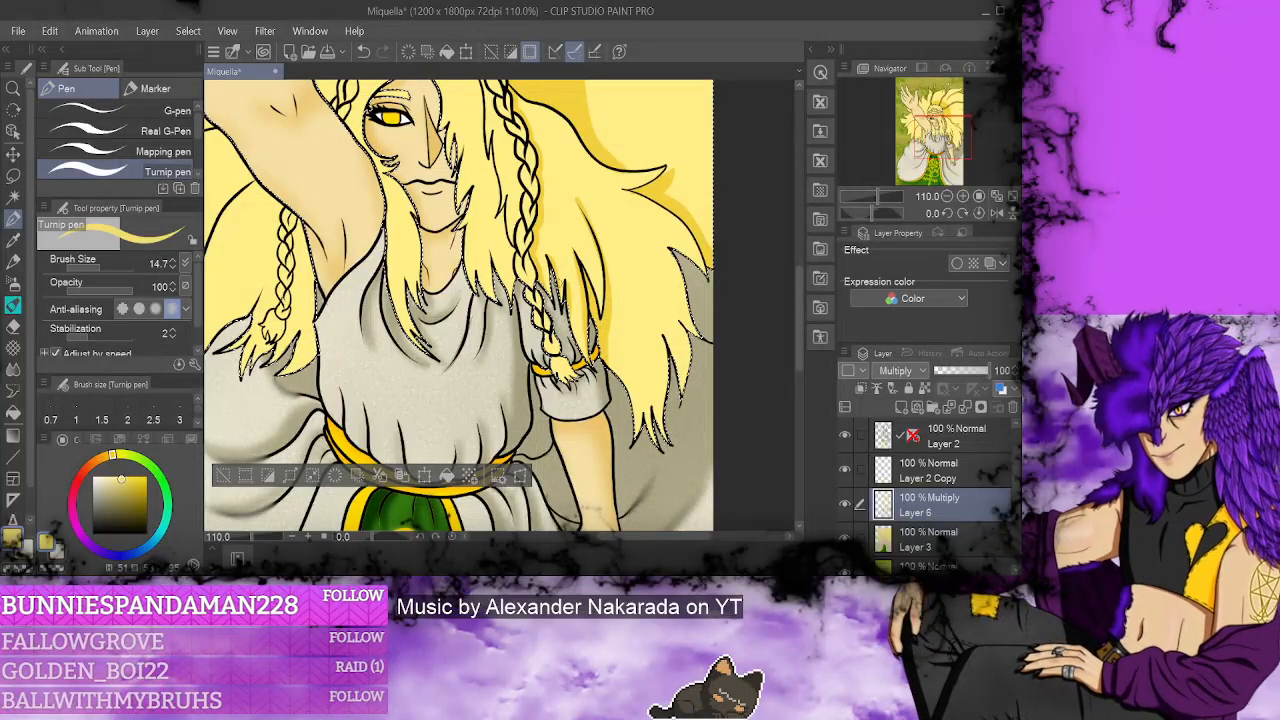
pyautogui.press('e')
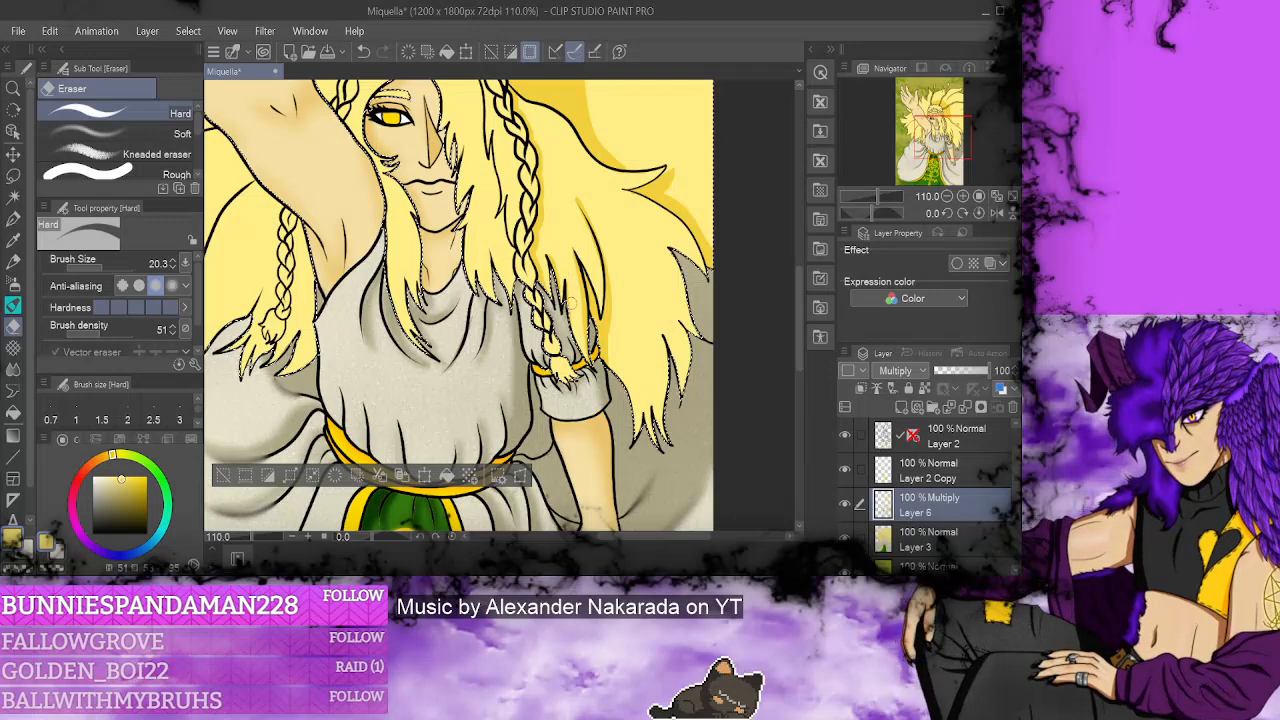
pyautogui.press('p')
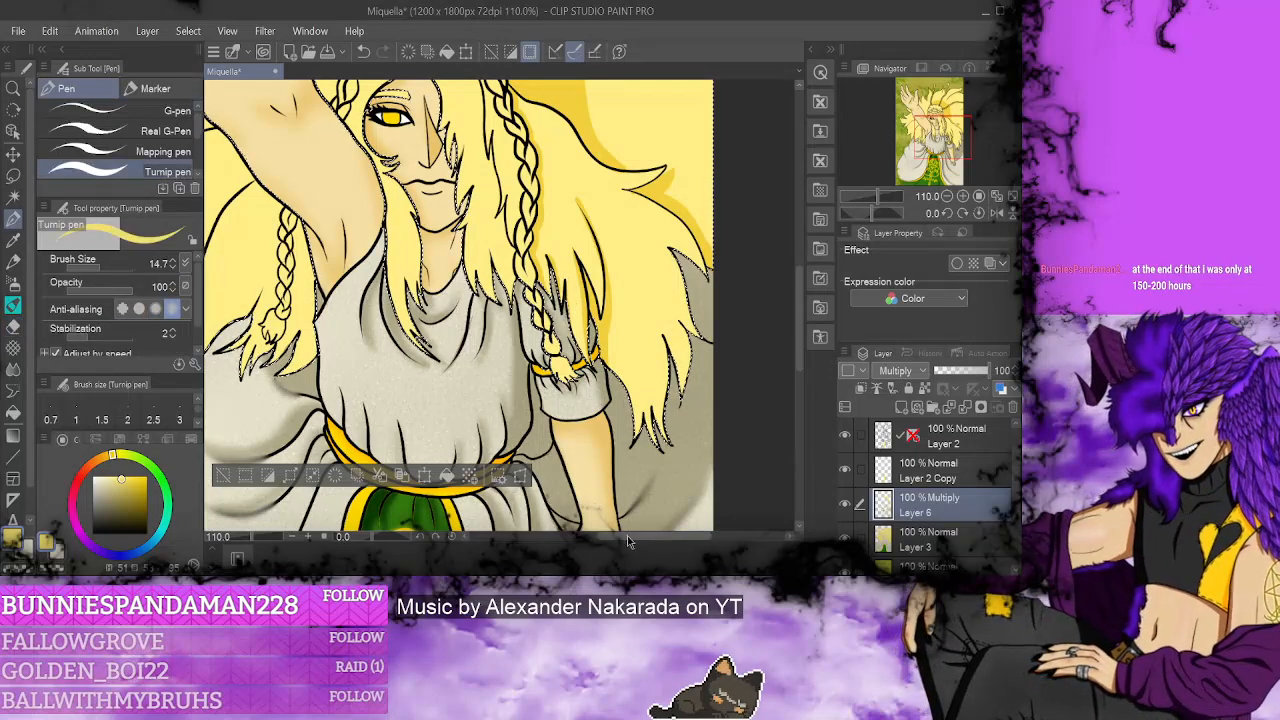
# - Shade the hair strand falling beside the face onto the chest with the Turnip pen on Layer 6
pyautogui.moveTo(563, 234); pyautogui.dragTo(677, 234)
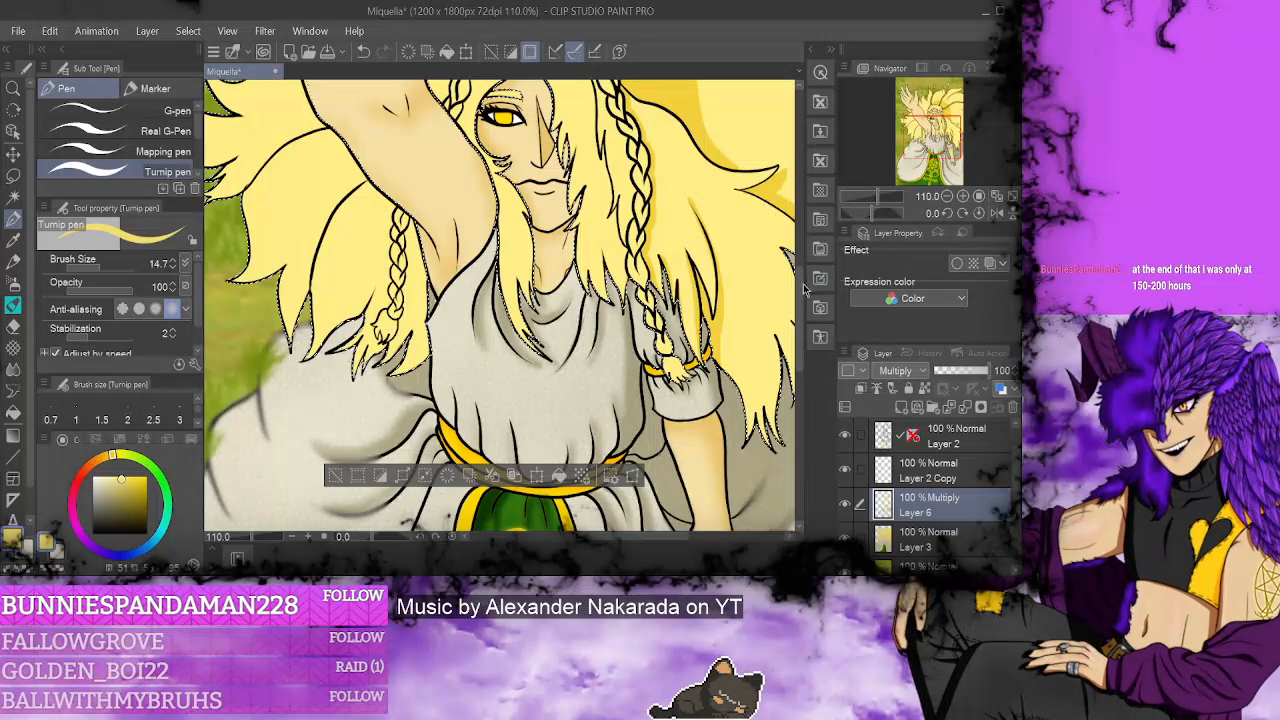
pyautogui.scroll(2, 500, 305)
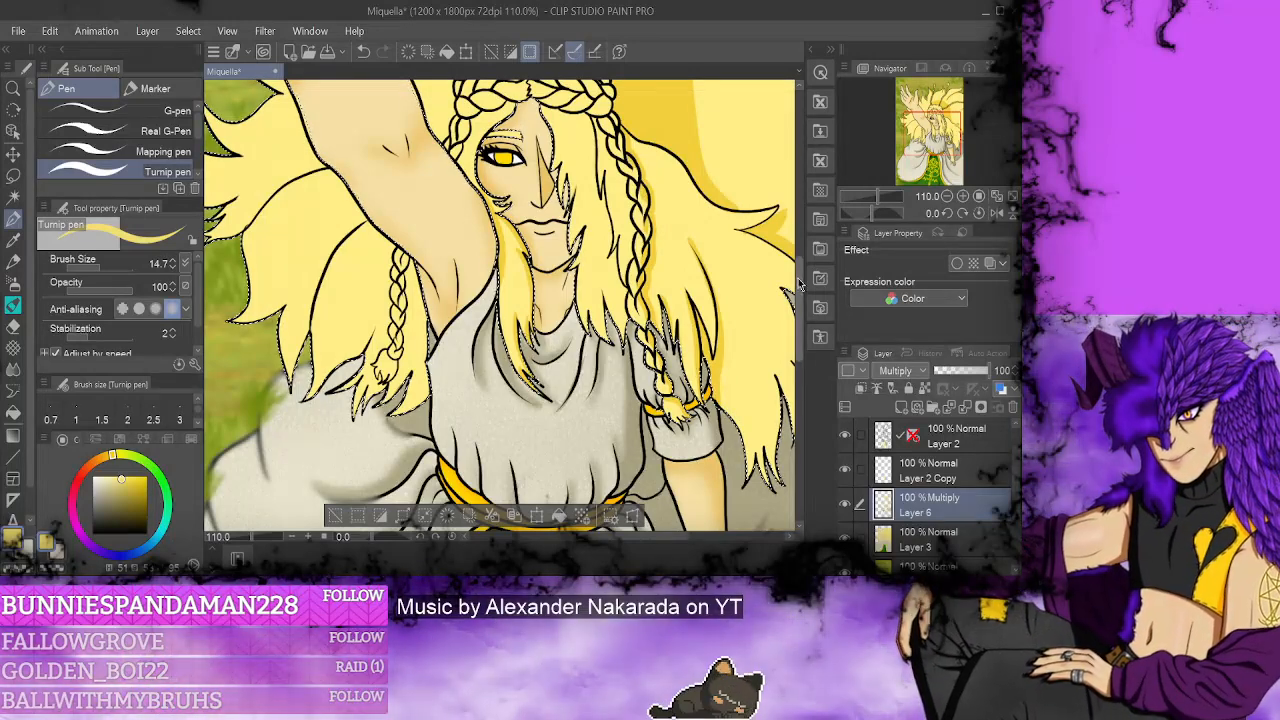
pyautogui.scroll(3, 500, 300)
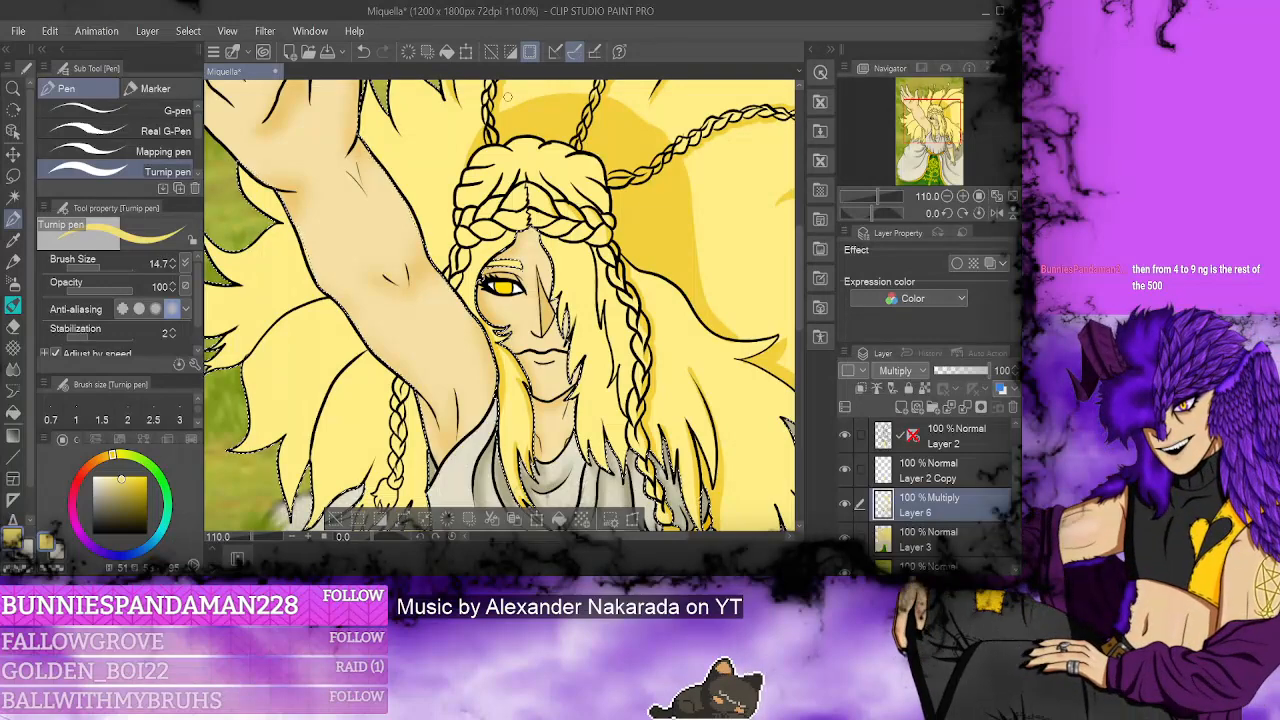
pyautogui.scroll(2, 520, 150)
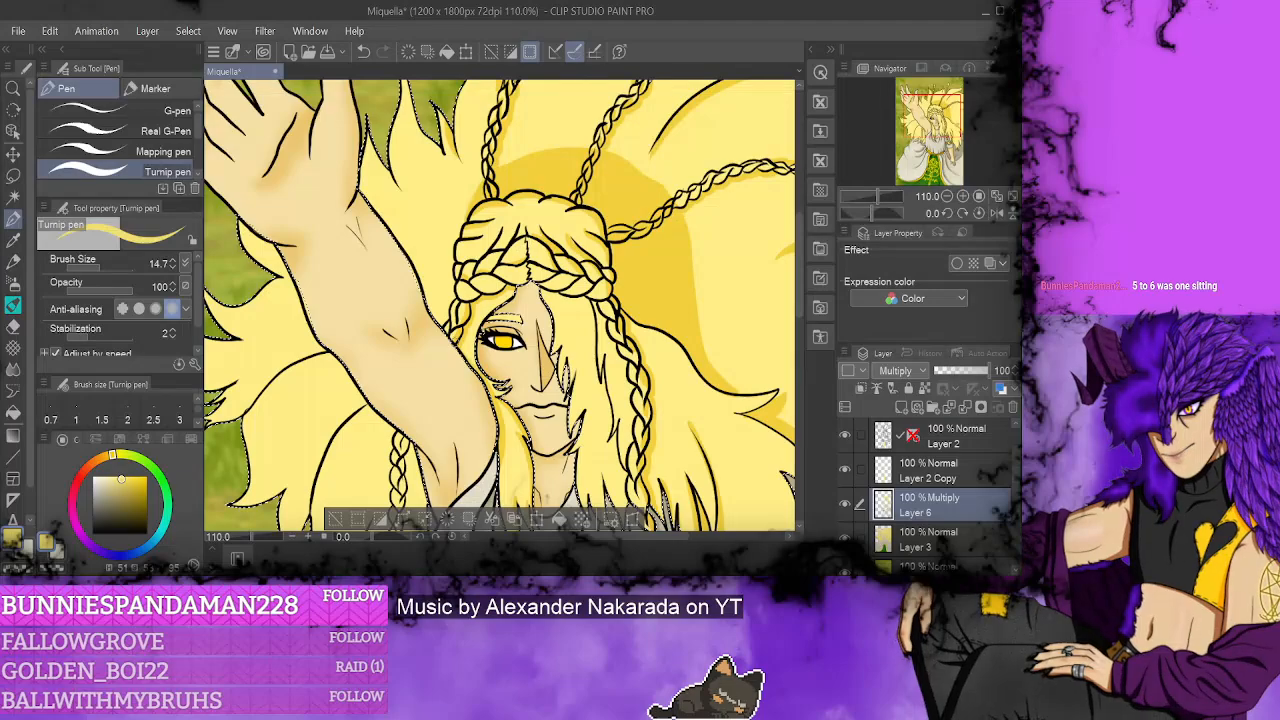
pyautogui.scroll(-2, 800, 289)
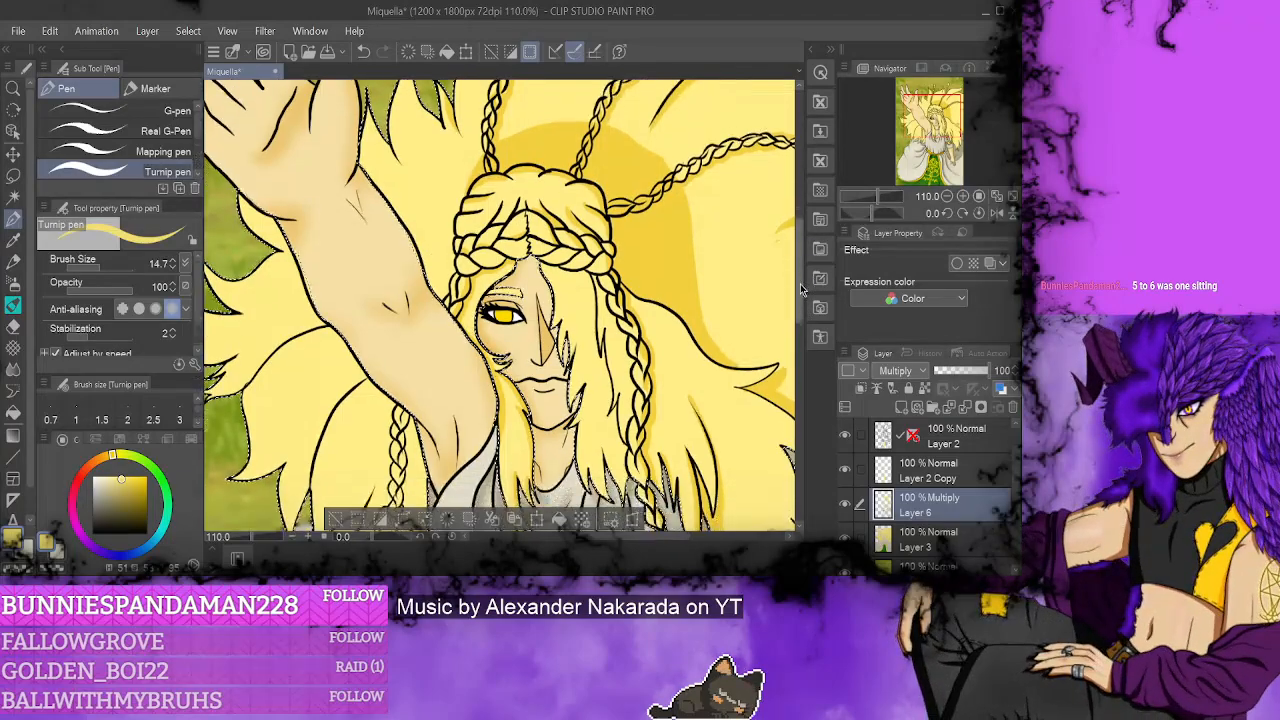
# - Shade the hair locks beneath the raised arm and around the small braid with the Turnip pen on Layer 6
pyautogui.moveTo(800, 289)
pyautogui.mouseDown()
pyautogui.moveTo(800, 315)
pyautogui.moveTo(797, 241)
pyautogui.mouseUp()
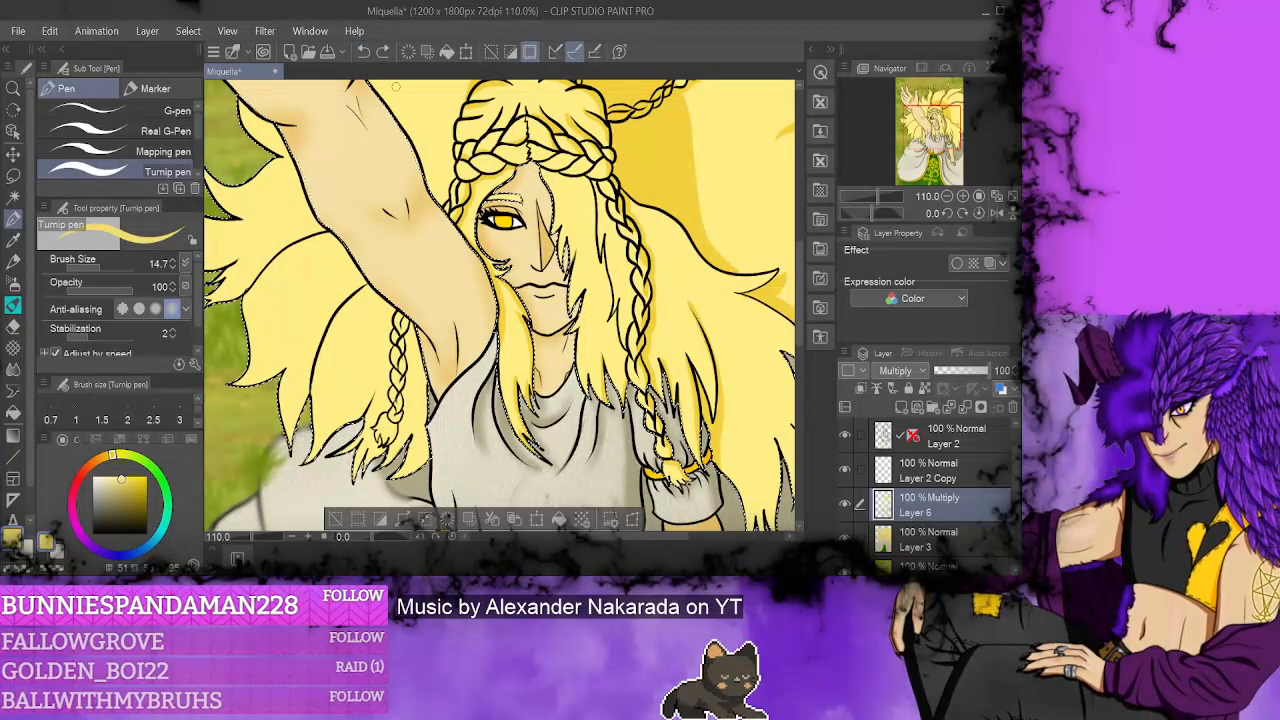
pyautogui.press('h')
pyautogui.press('h')
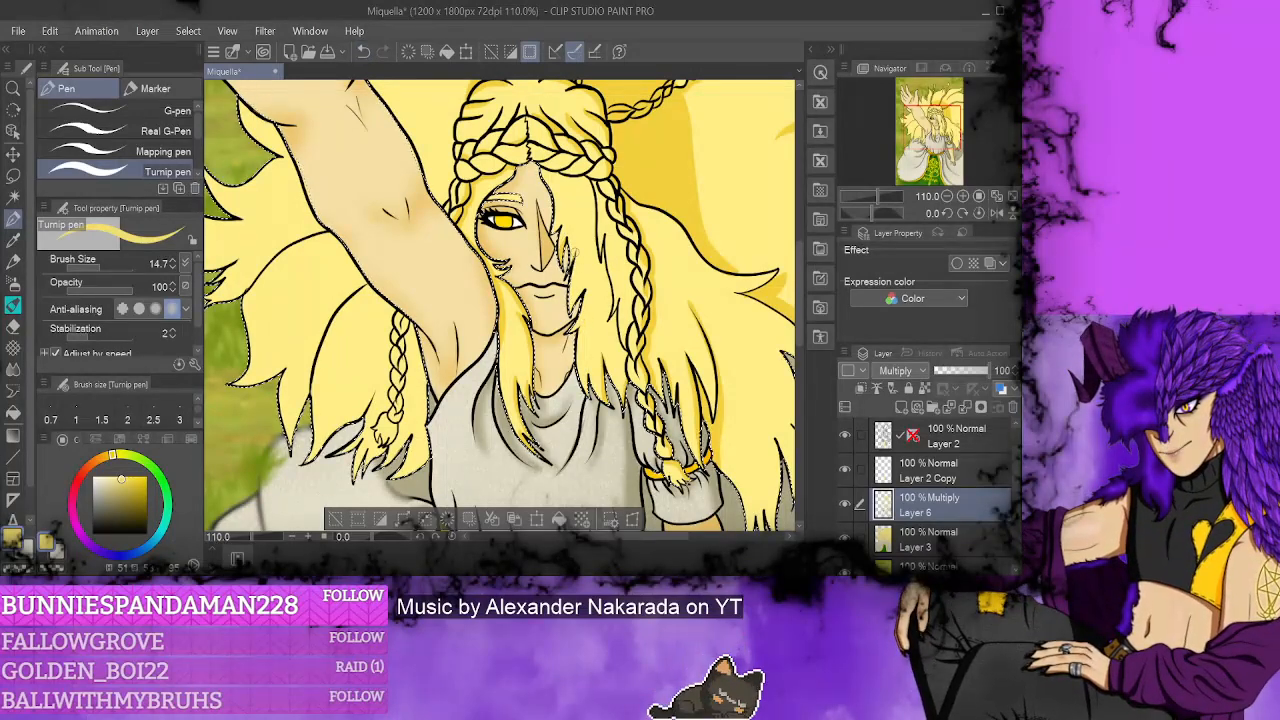
pyautogui.press('h')
pyautogui.press('h')
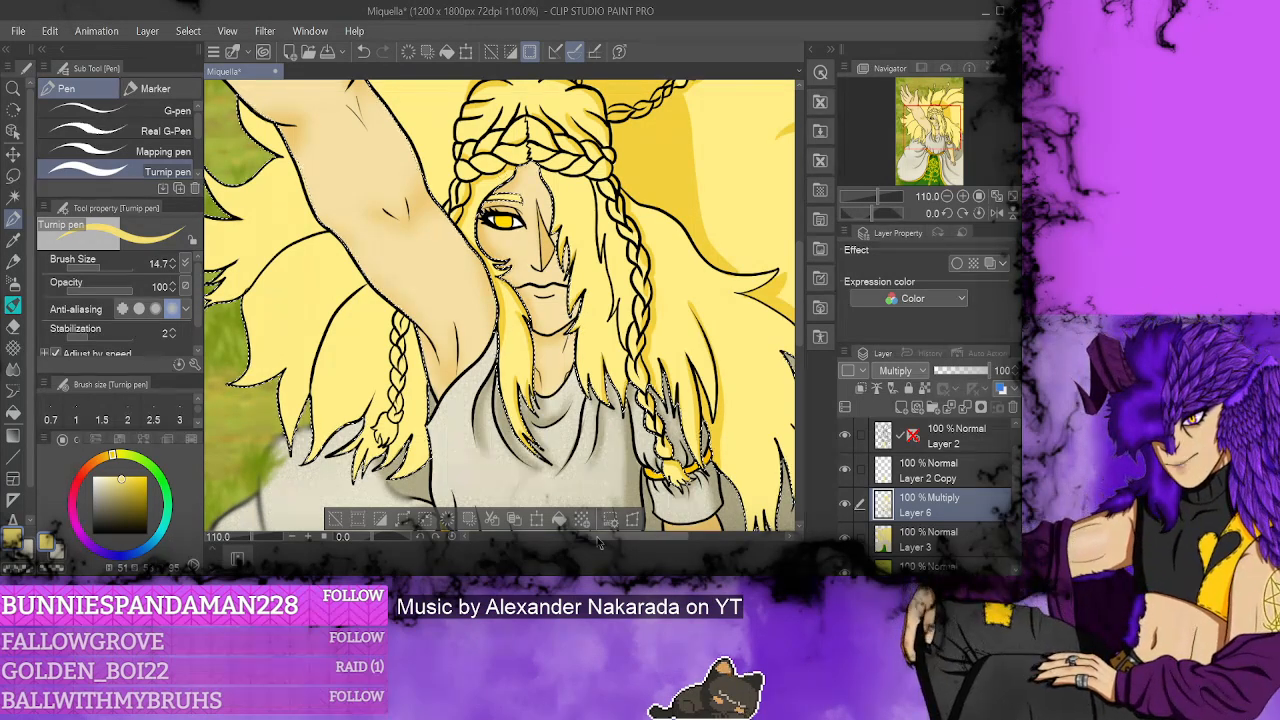
pyautogui.hscroll(-3, 500, 306)
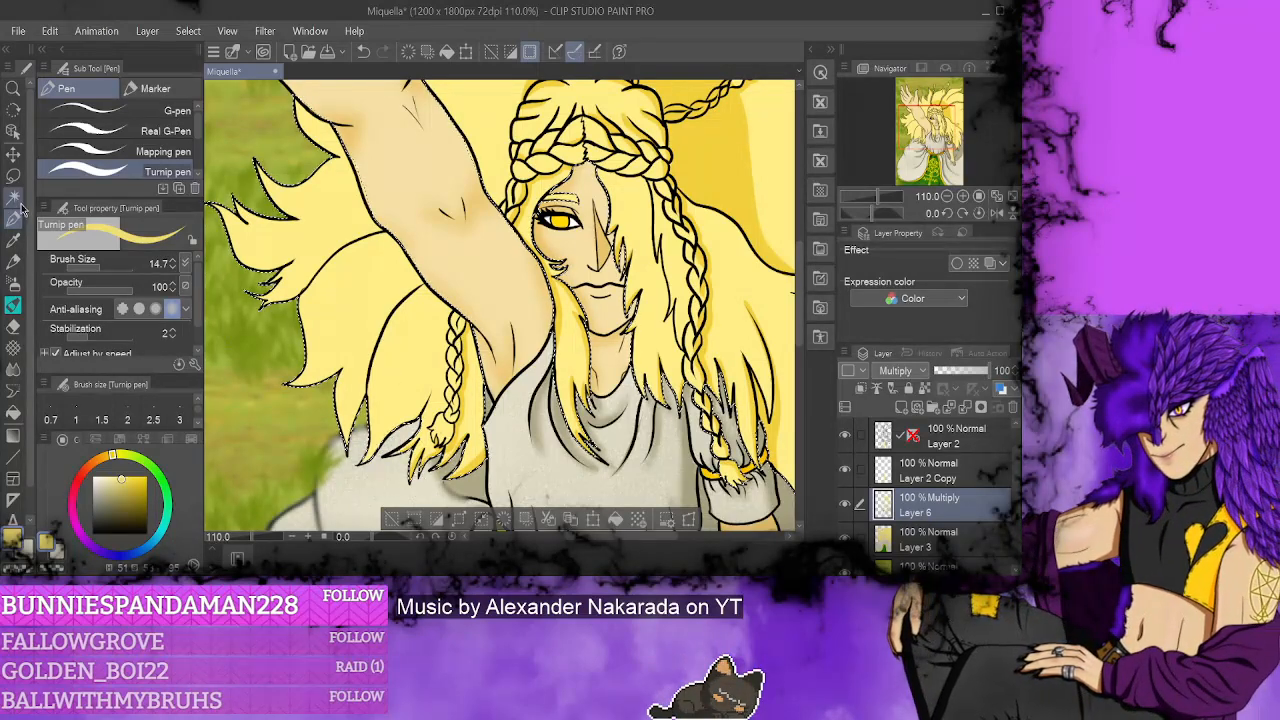
pyautogui.click(13, 175)
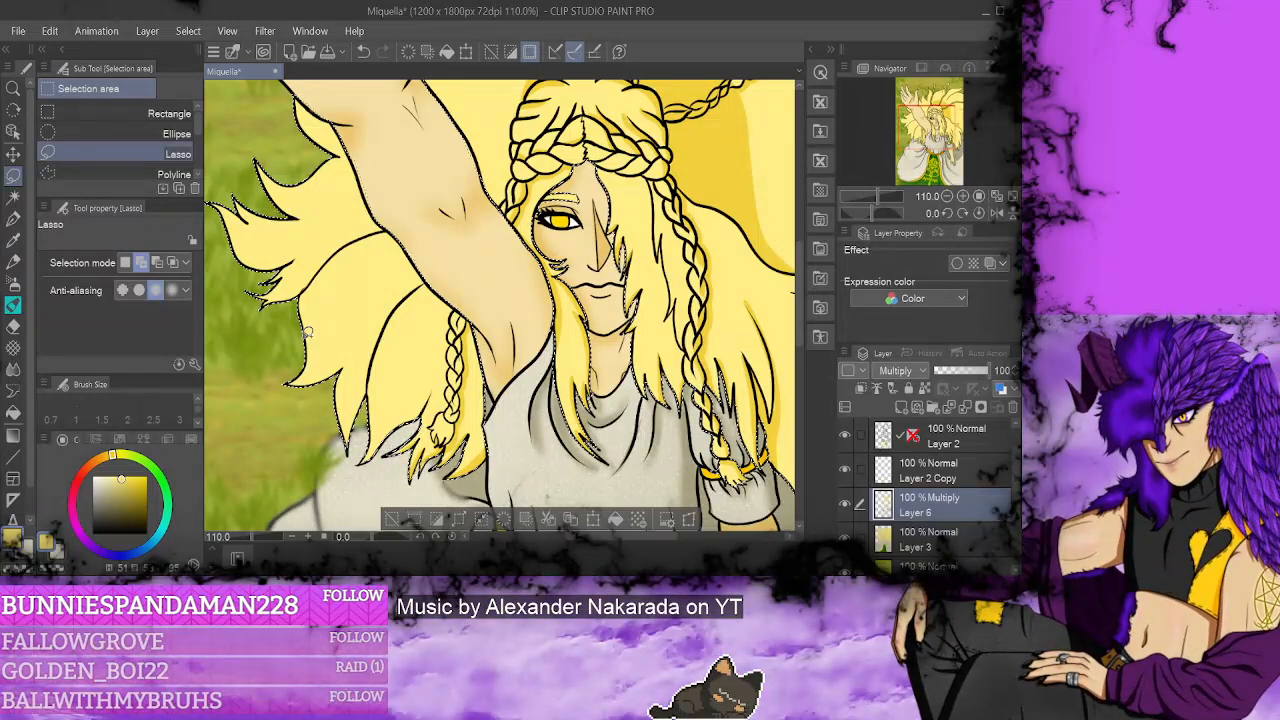
pyautogui.press('p')
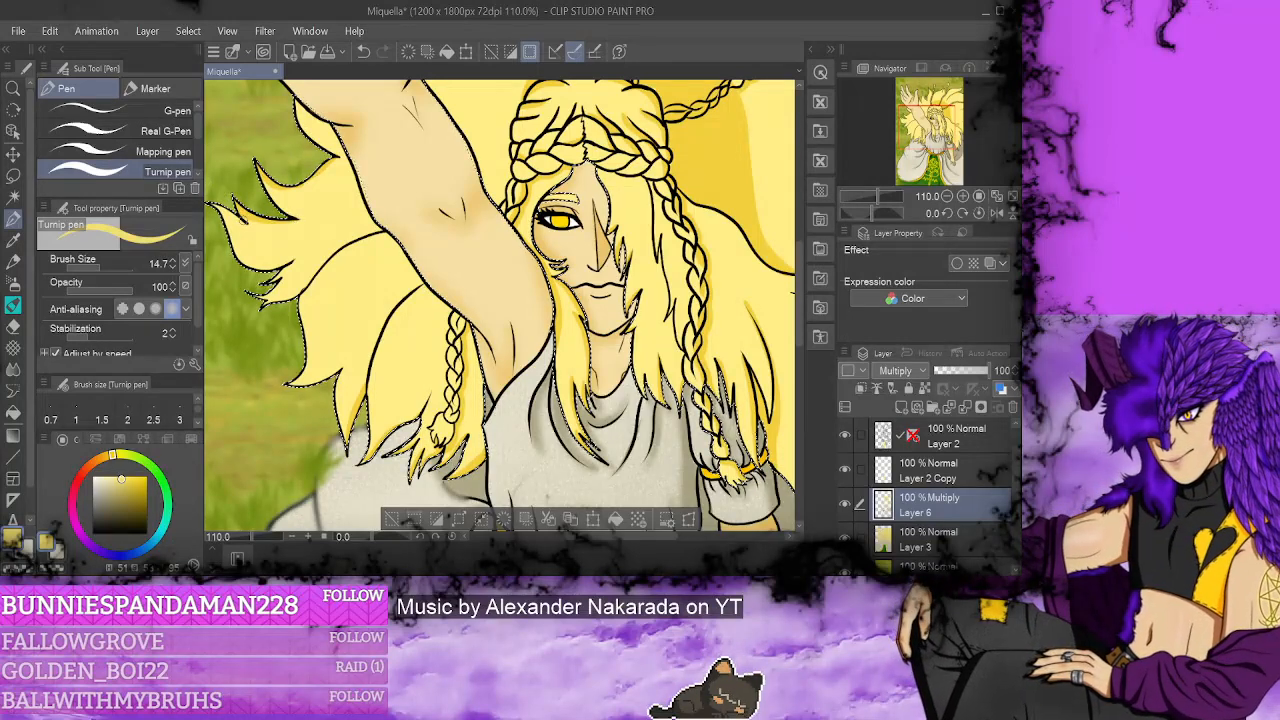
# - Examine the hair shading from the raised hand and upper locks to the right edge of the artwork
pyautogui.scroll(3, 797, 265)
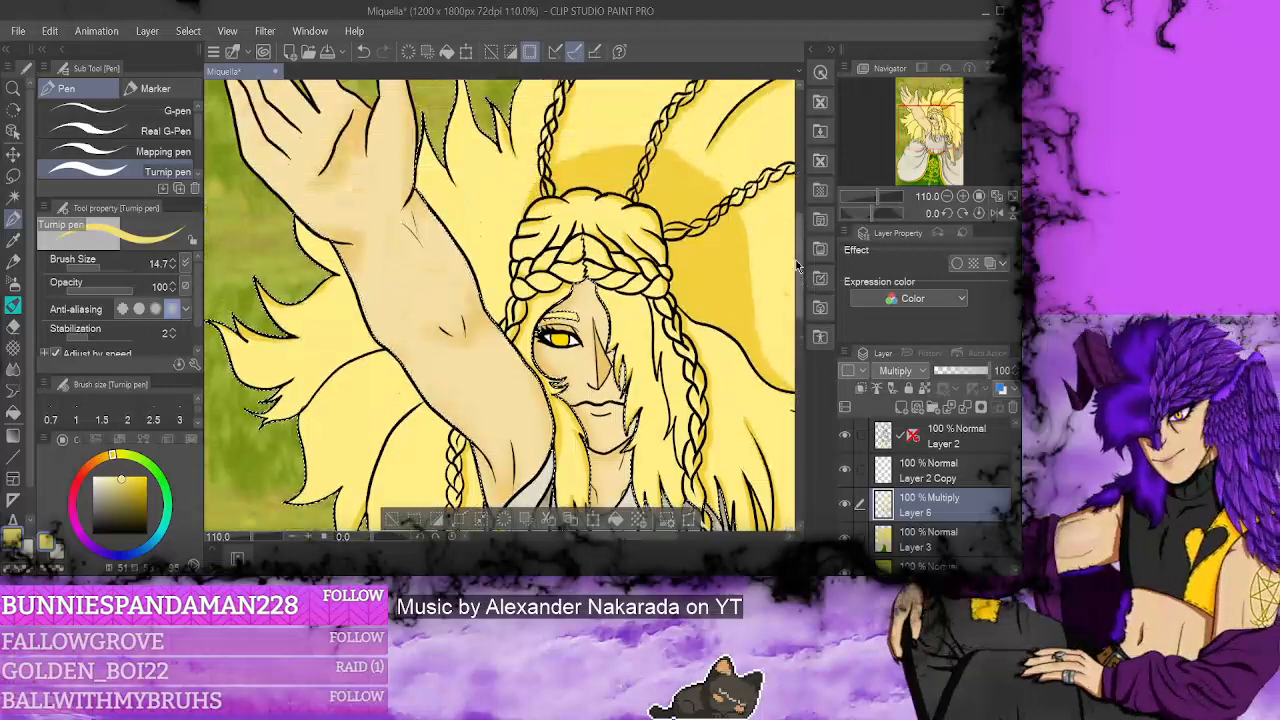
pyautogui.scroll(3, 797, 265)
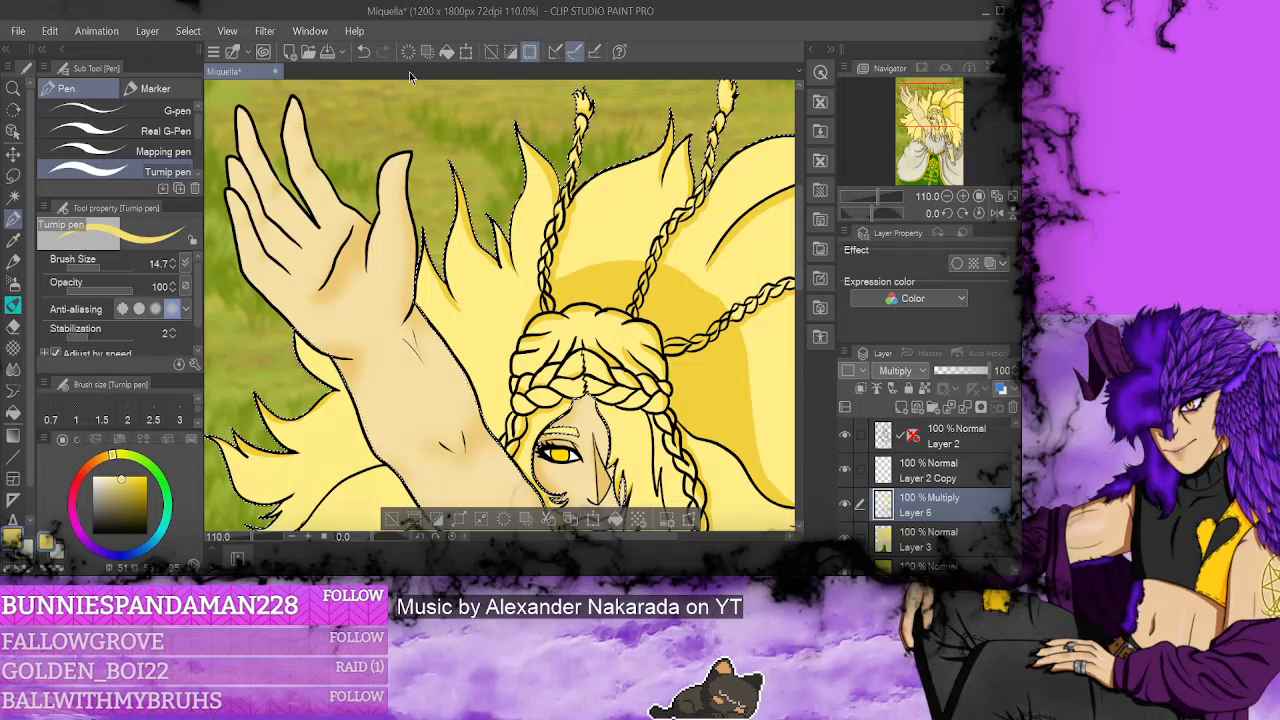
pyautogui.hotkey('ctrl', '-')
pyautogui.hotkey('ctrl', '-')
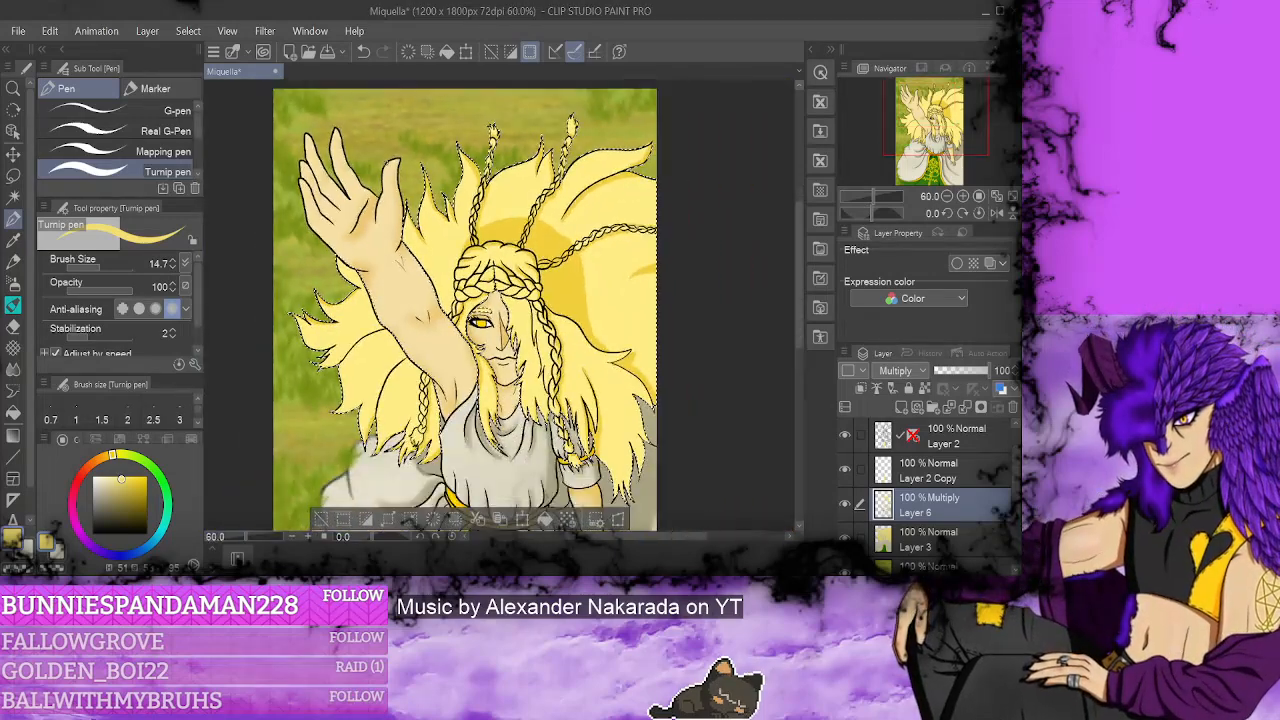
pyautogui.scroll(2, 370, 460)
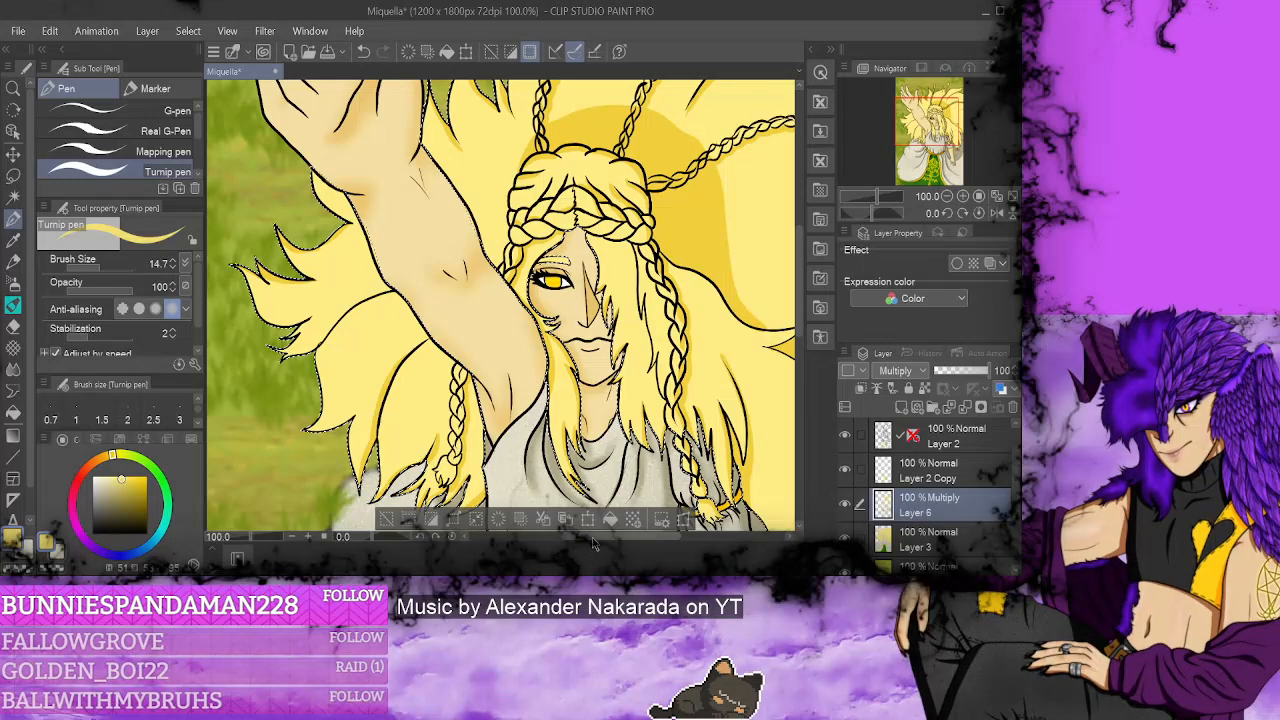
pyautogui.moveTo(796, 466); pyautogui.dragTo(660, 466)
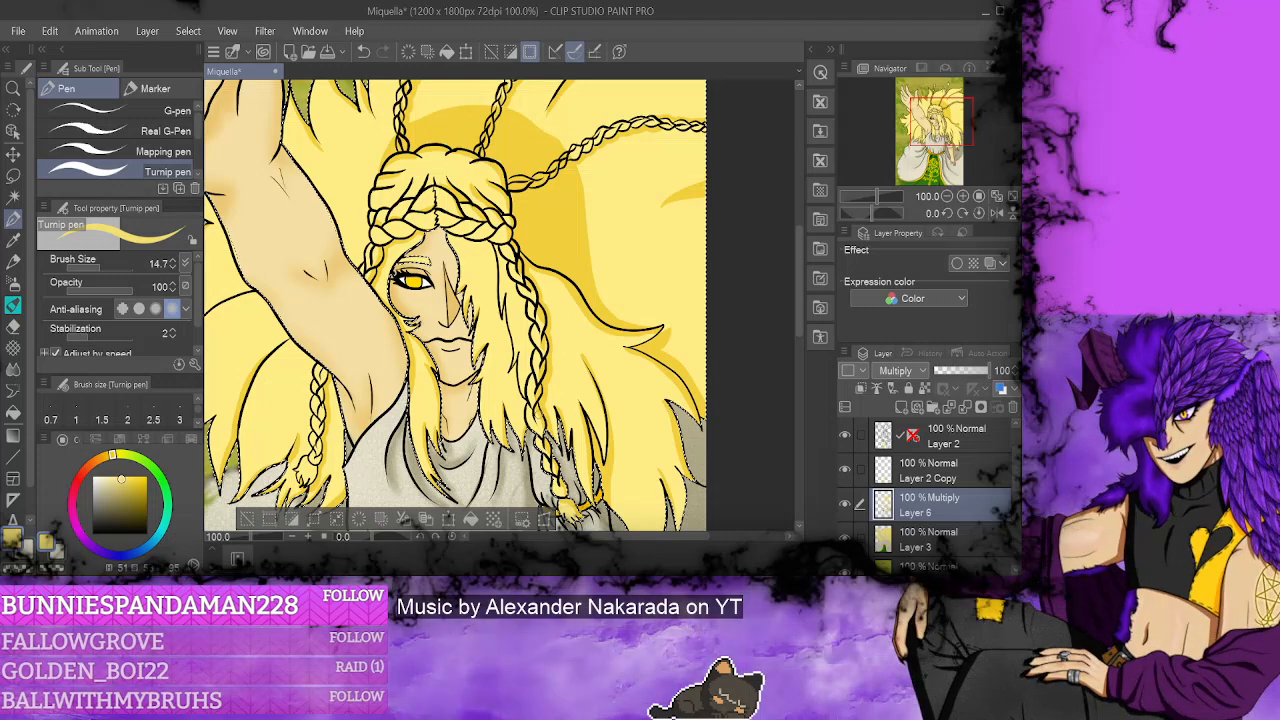
pyautogui.hotkey('ctrl', '-')
pyautogui.hotkey('ctrl', '-')
pyautogui.hotkey('ctrl', '+')
pyautogui.hotkey('ctrl', '+')
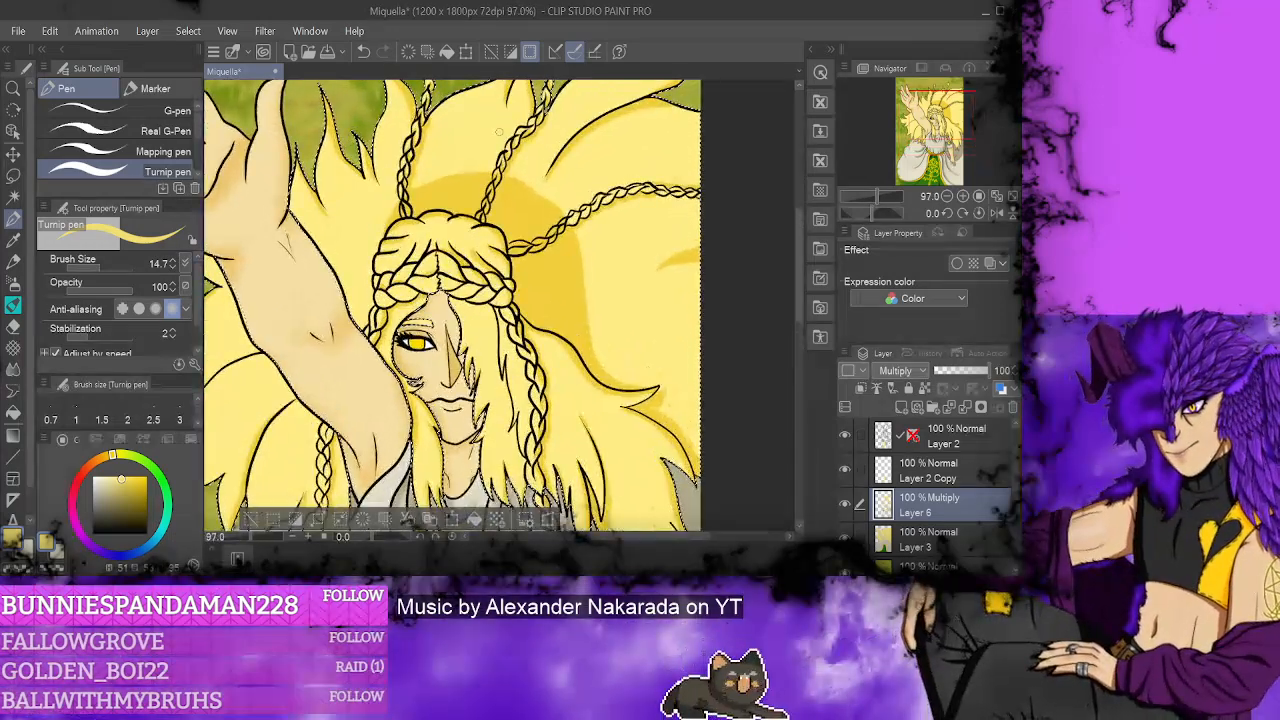
# - Smear the outer edge of the large hair shadow behind the head into streaks, using Finger tip at brush size 32.9
pyautogui.press('j')
pyautogui.click(100, 153)
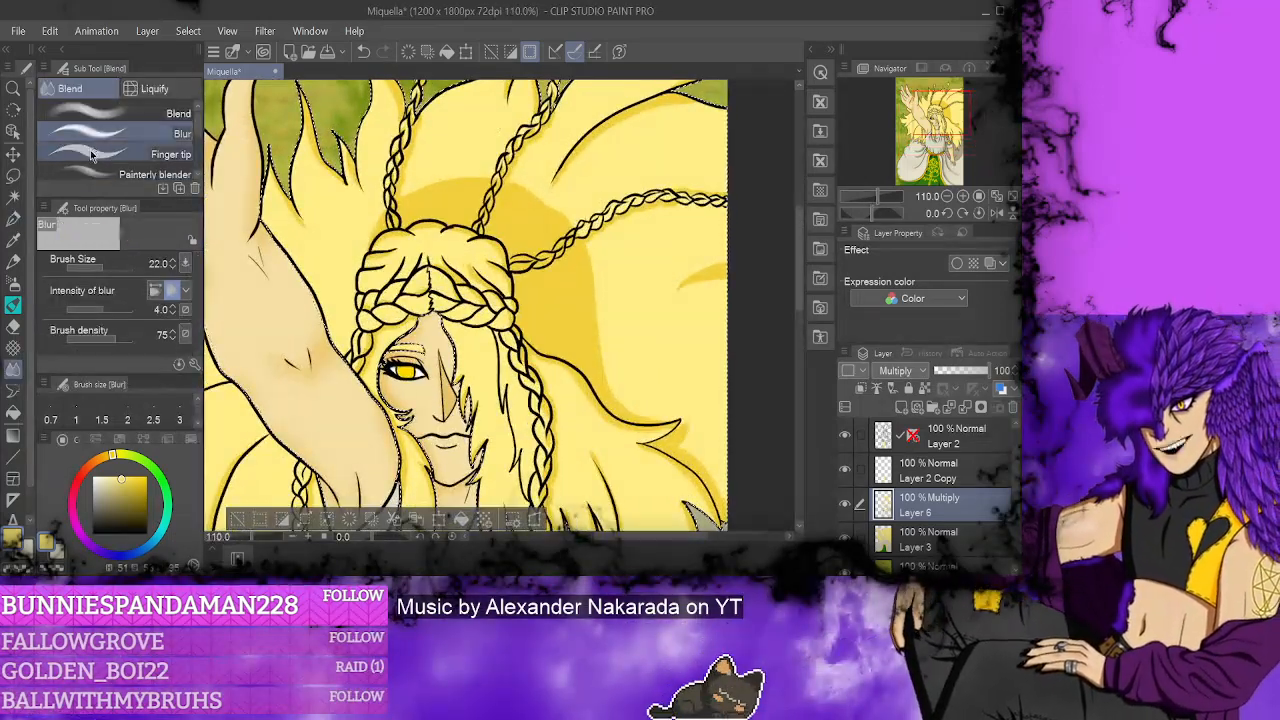
pyautogui.moveTo(122, 275); pyautogui.dragTo(106, 274)
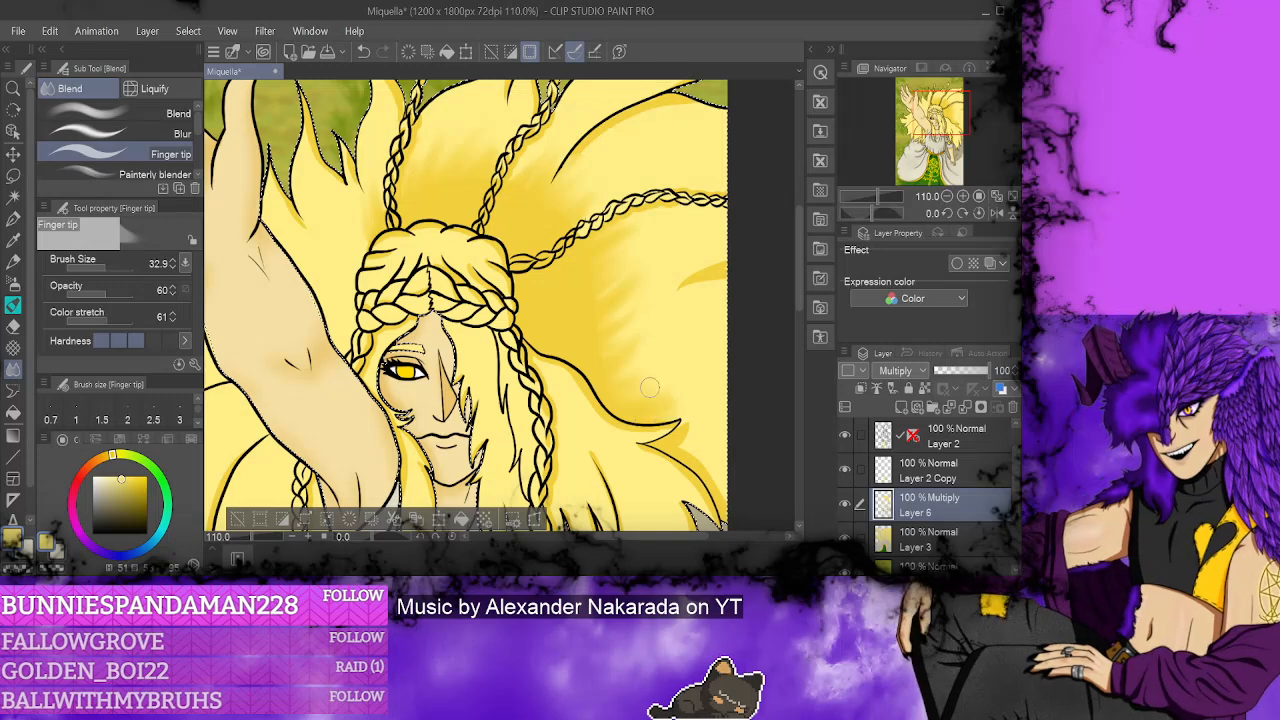
pyautogui.scroll(-4, 486, 193)
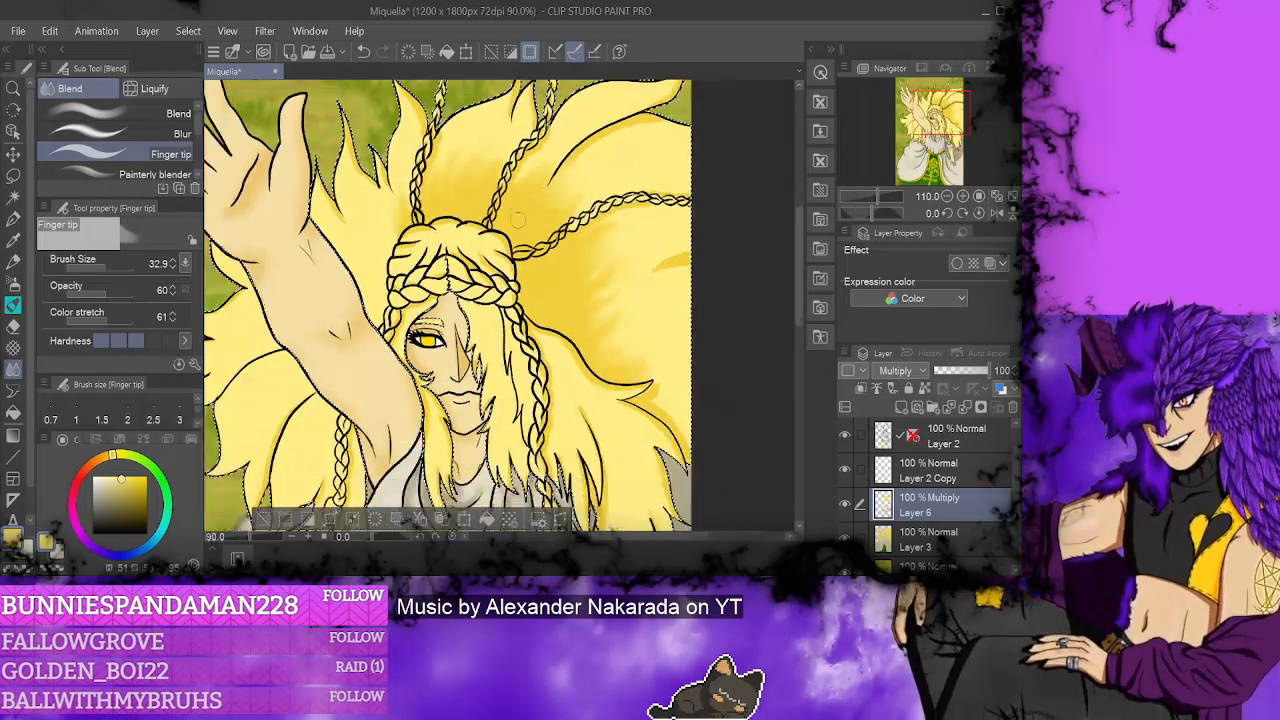
pyautogui.scroll(1, 486, 193)
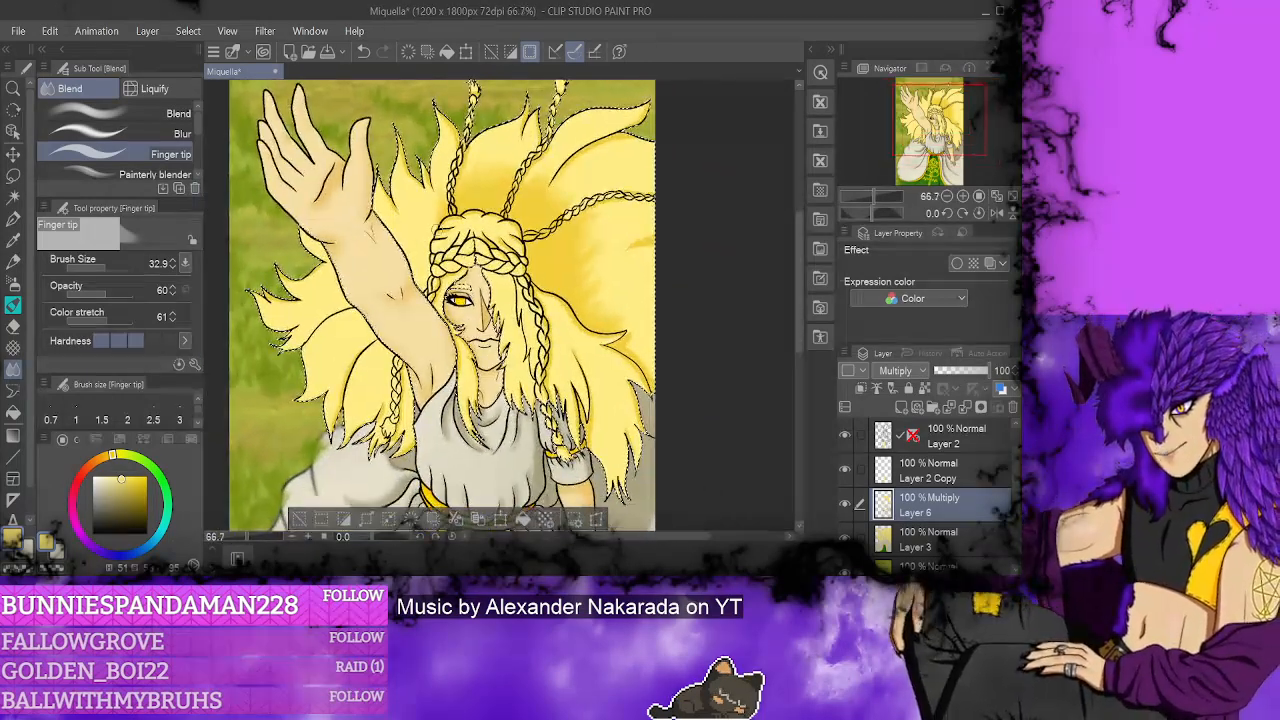
# - Fill in a dark shadow on the spiky hair between the raised arm and the head with the Turnip pen
pyautogui.press('p')
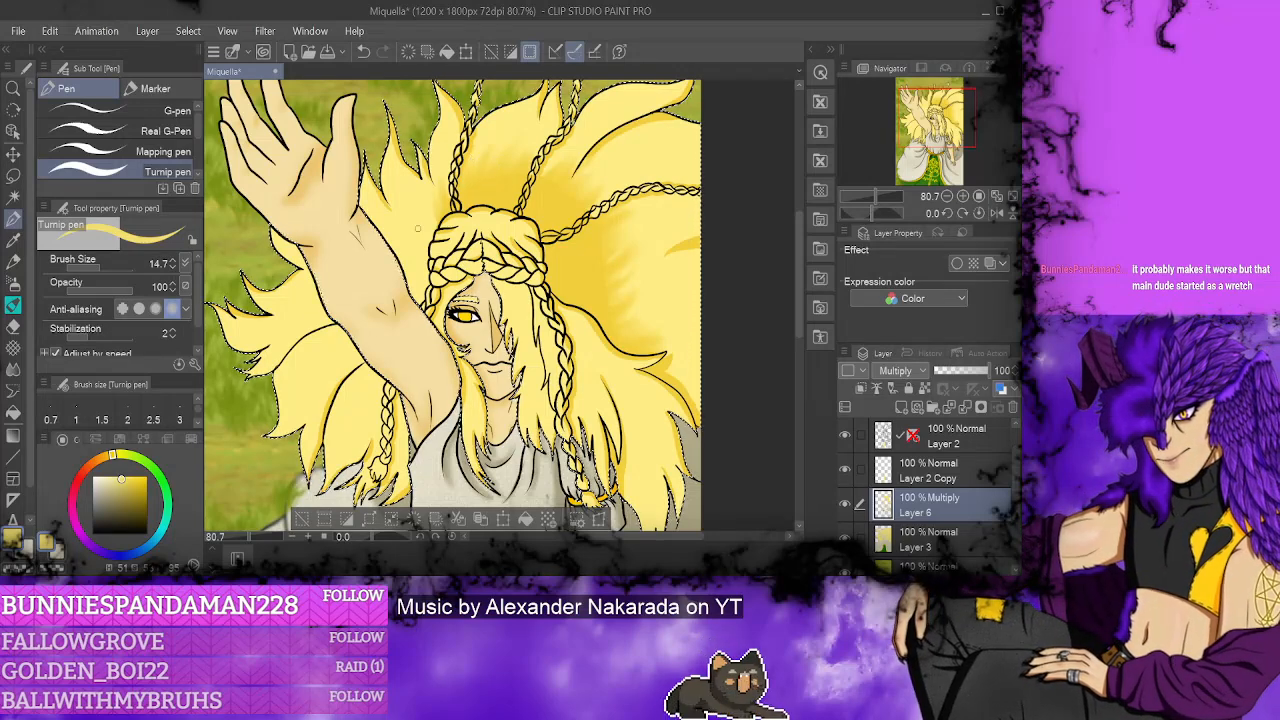
pyautogui.scroll(4, 418, 229)
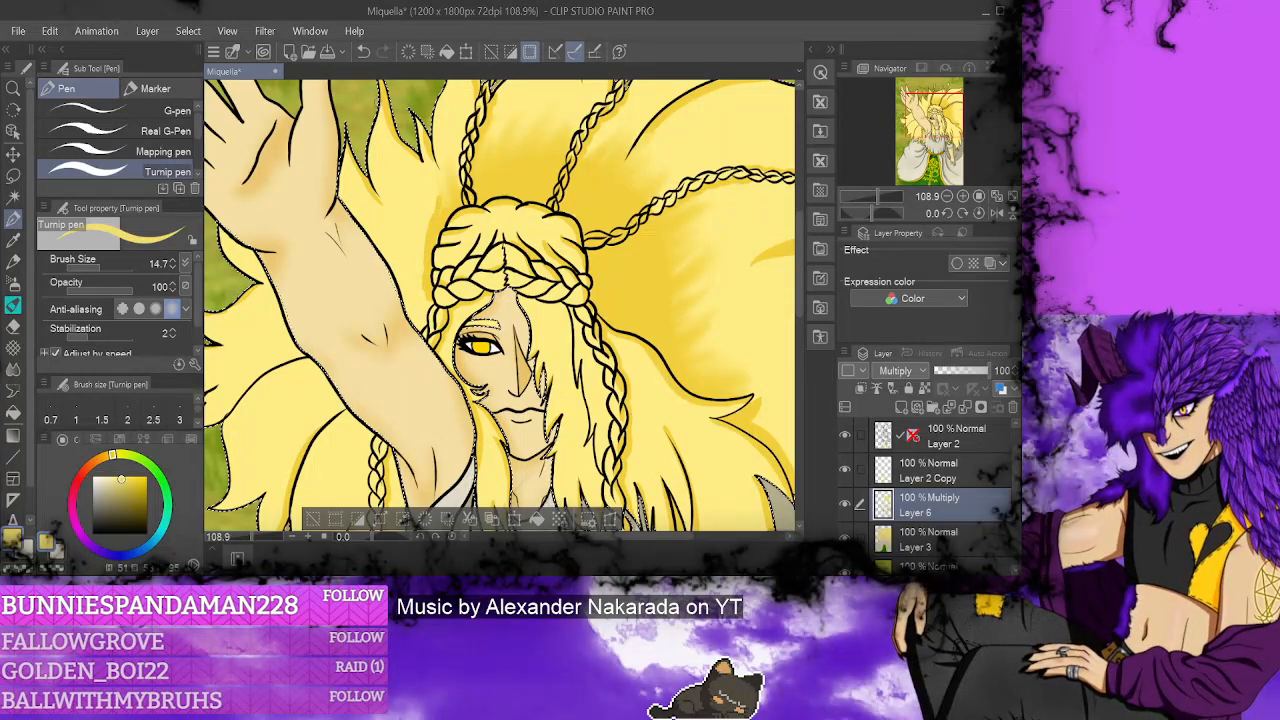
pyautogui.scroll(2, 503, 306)
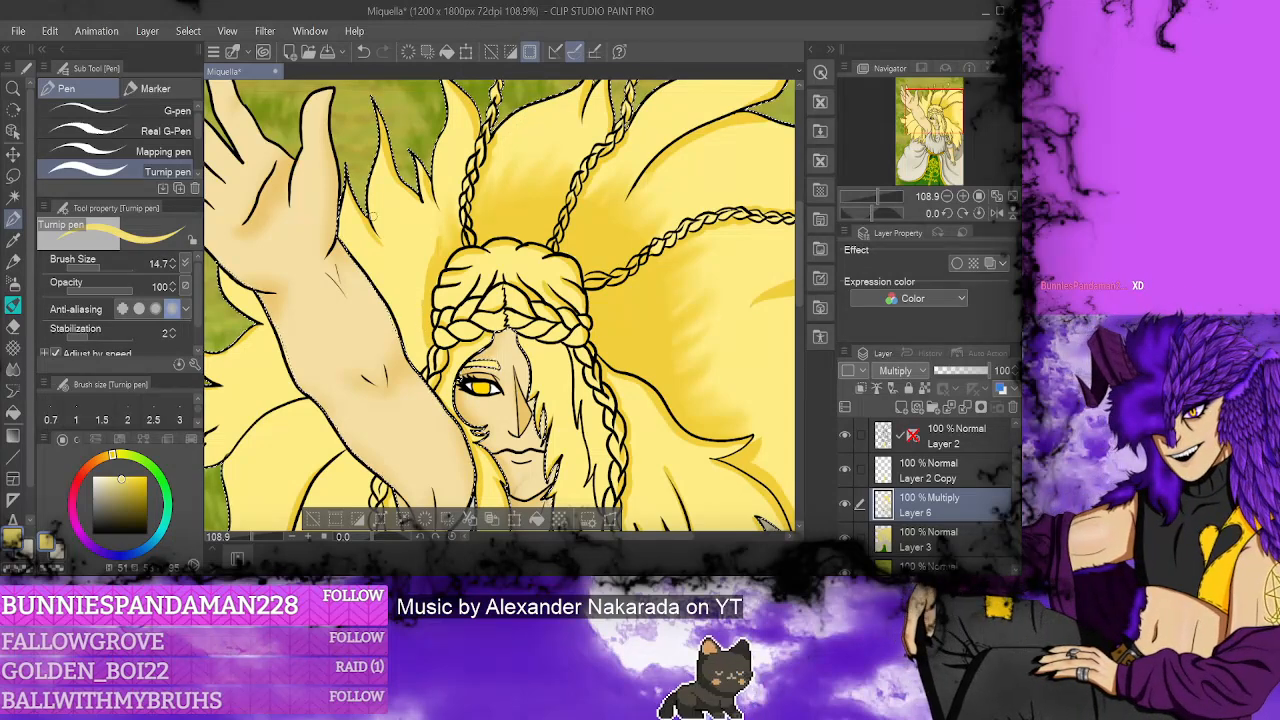
pyautogui.moveTo(428, 345); pyautogui.dragTo(410, 235)
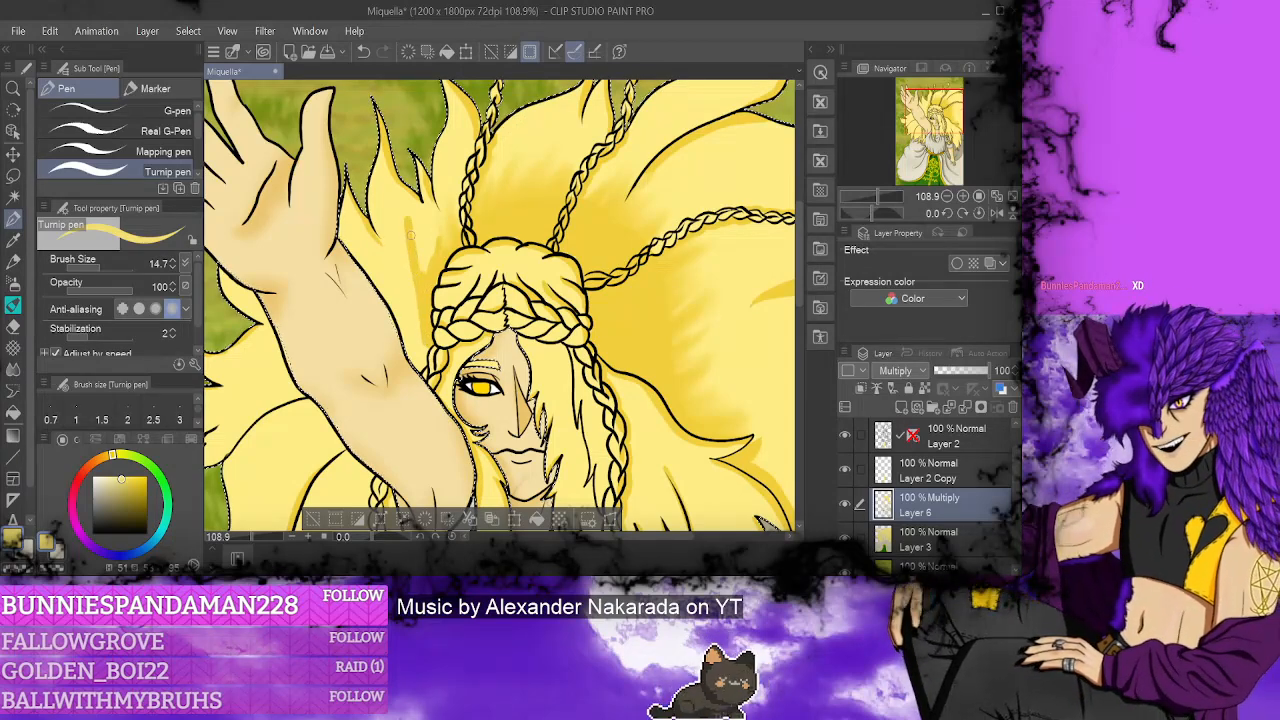
pyautogui.moveTo(385, 112); pyautogui.dragTo(349, 195)
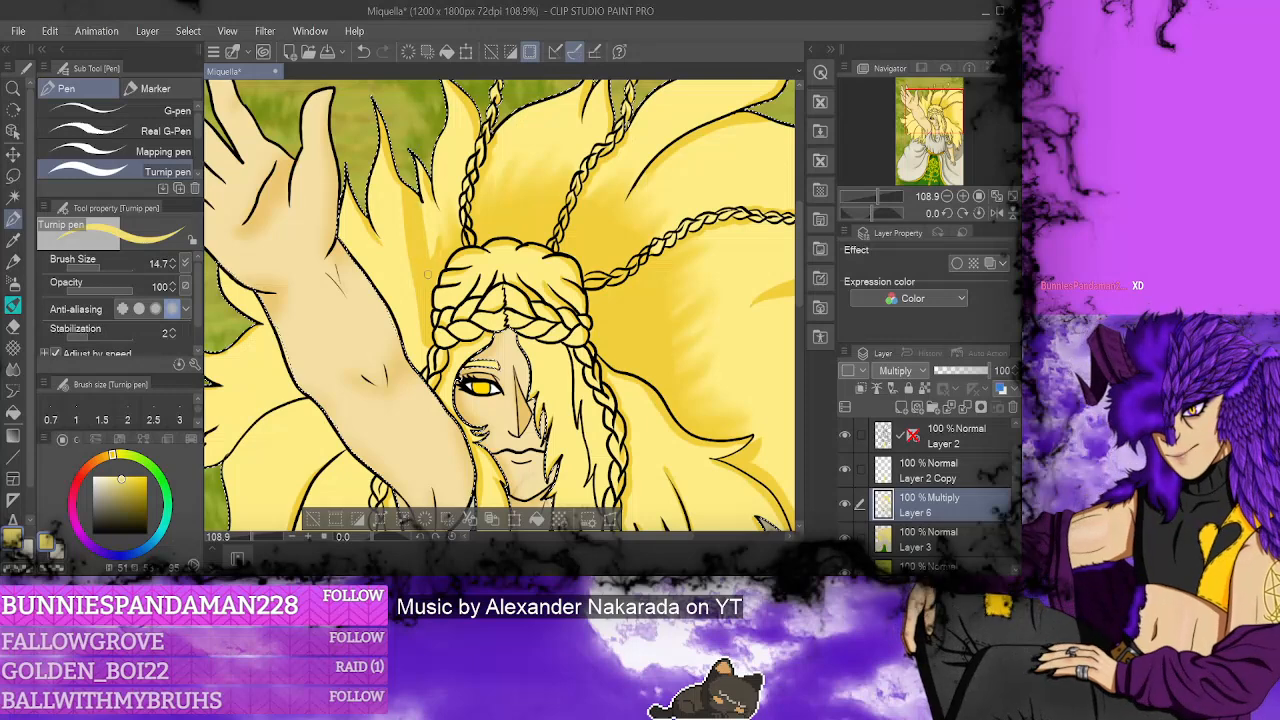
pyautogui.moveTo(430, 275); pyautogui.dragTo(424, 165)
pyautogui.moveTo(405, 250); pyautogui.dragTo(384, 150)
pyautogui.moveTo(408, 290)
pyautogui.mouseDown()
pyautogui.moveTo(375, 140)
pyautogui.moveTo(372, 190)
pyautogui.mouseUp()
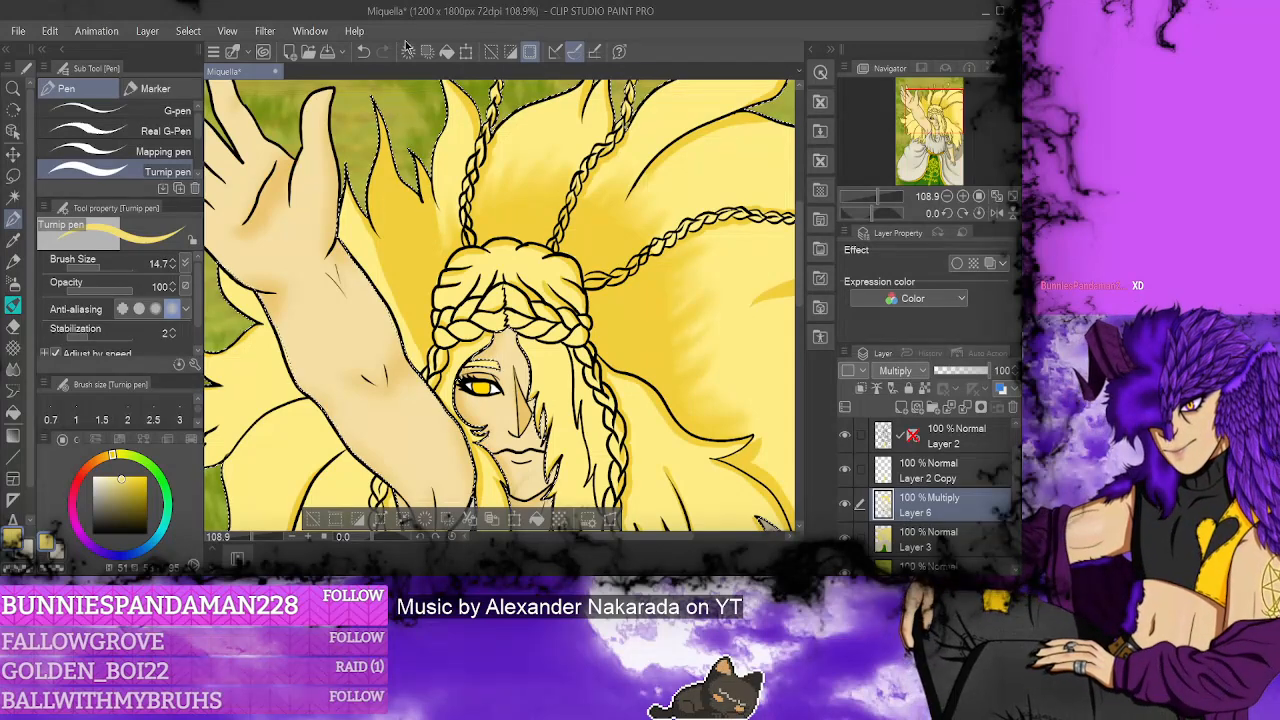
# - Smear the shadow edges in the spiky hair beside the raised hand with the Finger tip tool
pyautogui.click(13, 371)
pyautogui.moveTo(430, 205)
pyautogui.mouseDown()
pyautogui.moveTo(414, 150)
pyautogui.moveTo(408, 182)
pyautogui.mouseUp()
pyautogui.moveTo(428, 232)
pyautogui.mouseDown()
pyautogui.moveTo(421, 221)
pyautogui.moveTo(370, 228)
pyautogui.mouseUp()
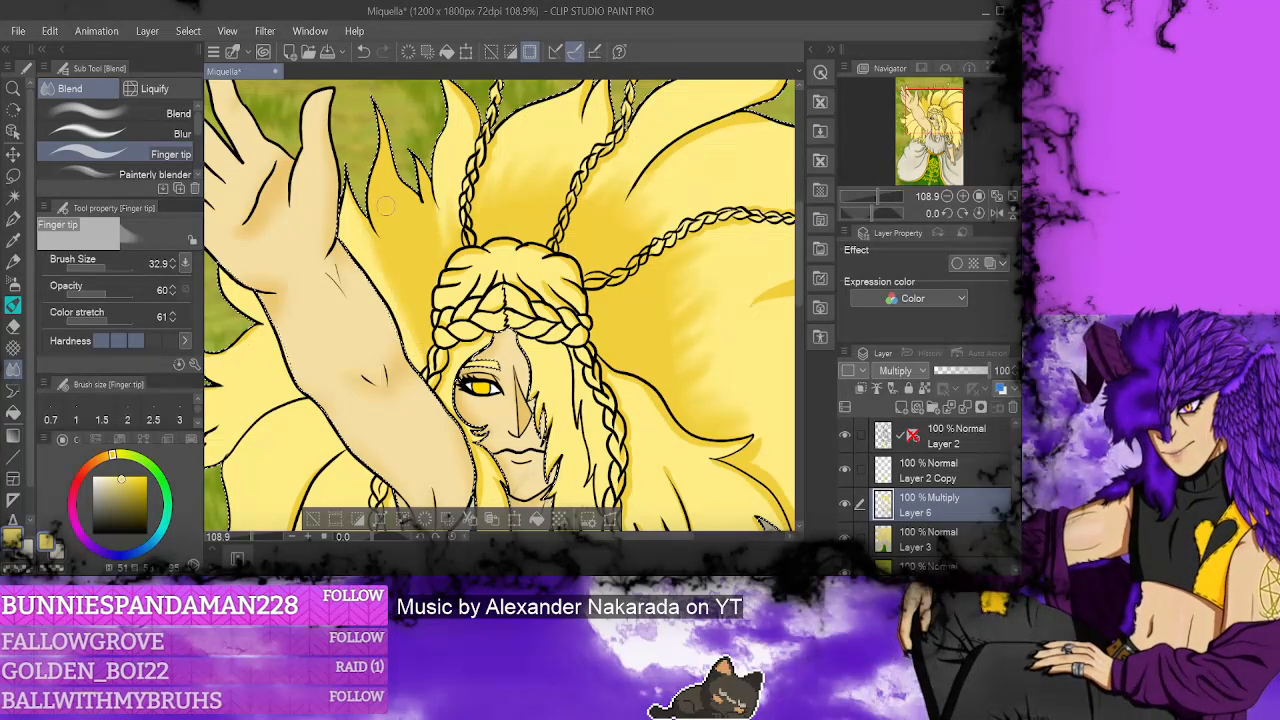
pyautogui.scroll(2, 779, 240)
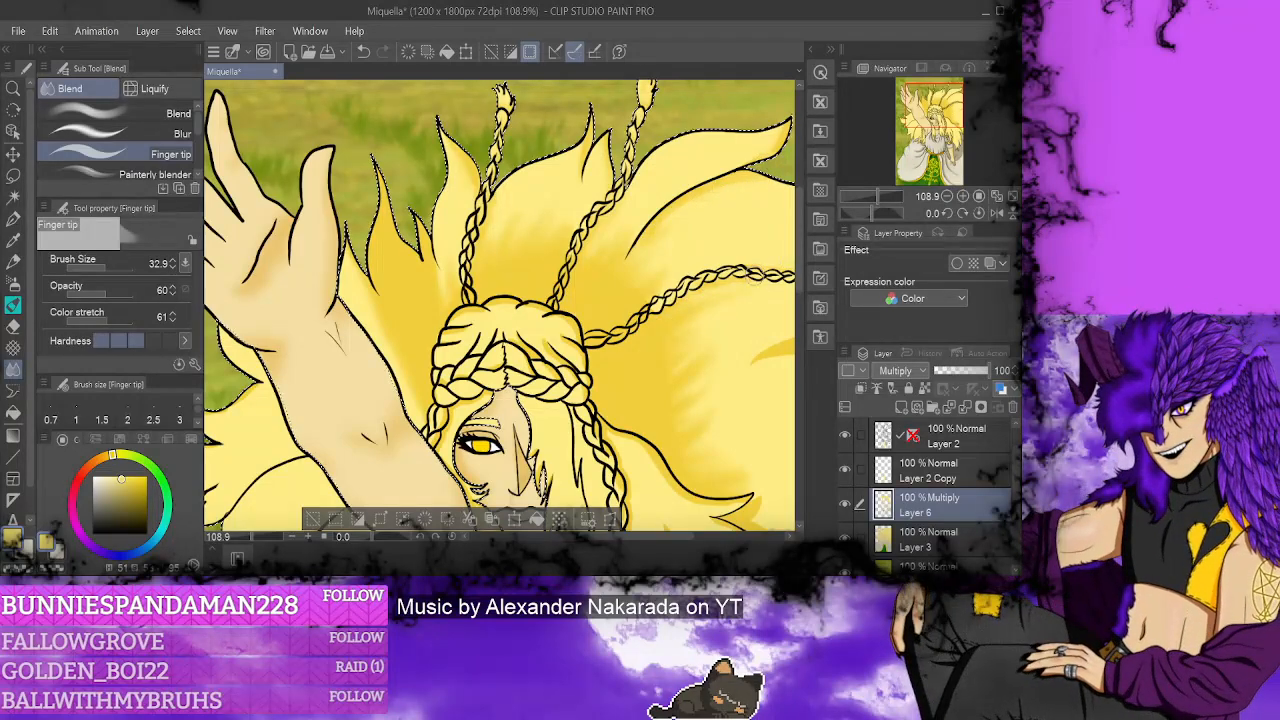
pyautogui.scroll(-2, 655, 520)
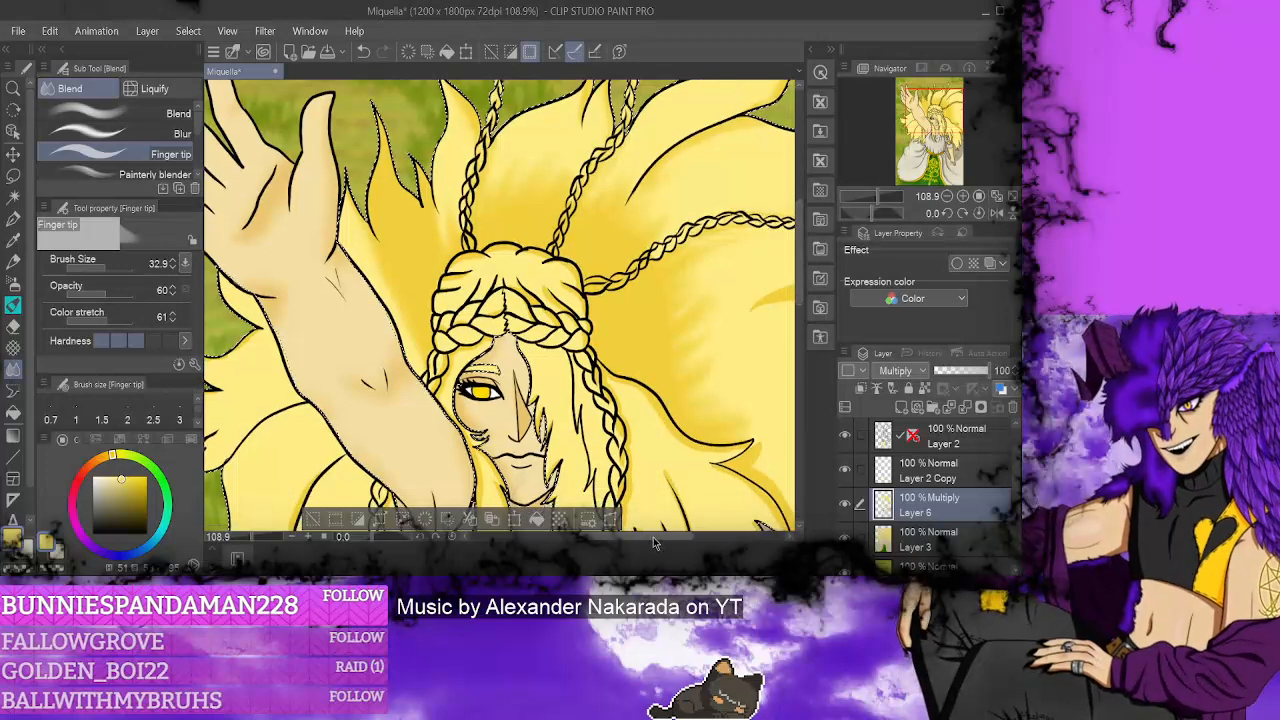
# - Undo the last smear and soften the smeared shadows behind the head, using Blur at brush size 41.9
pyautogui.hscroll(2, 655, 543)
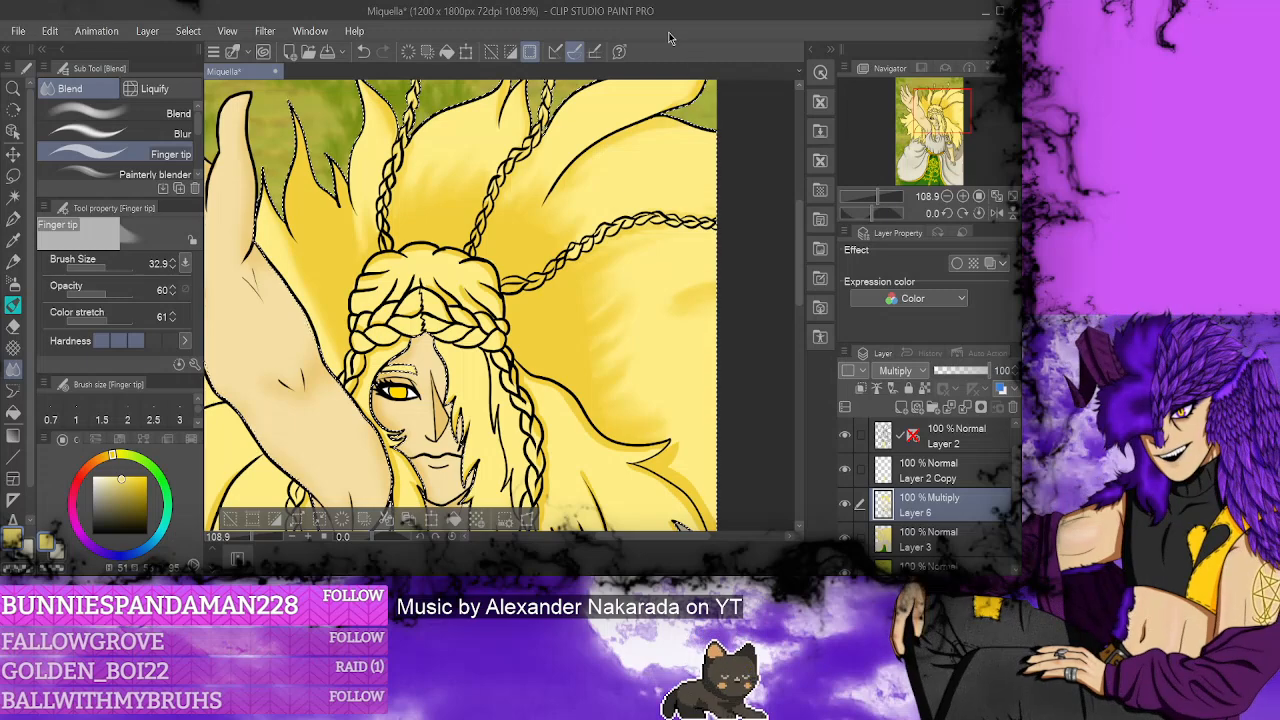
pyautogui.click(362, 52)
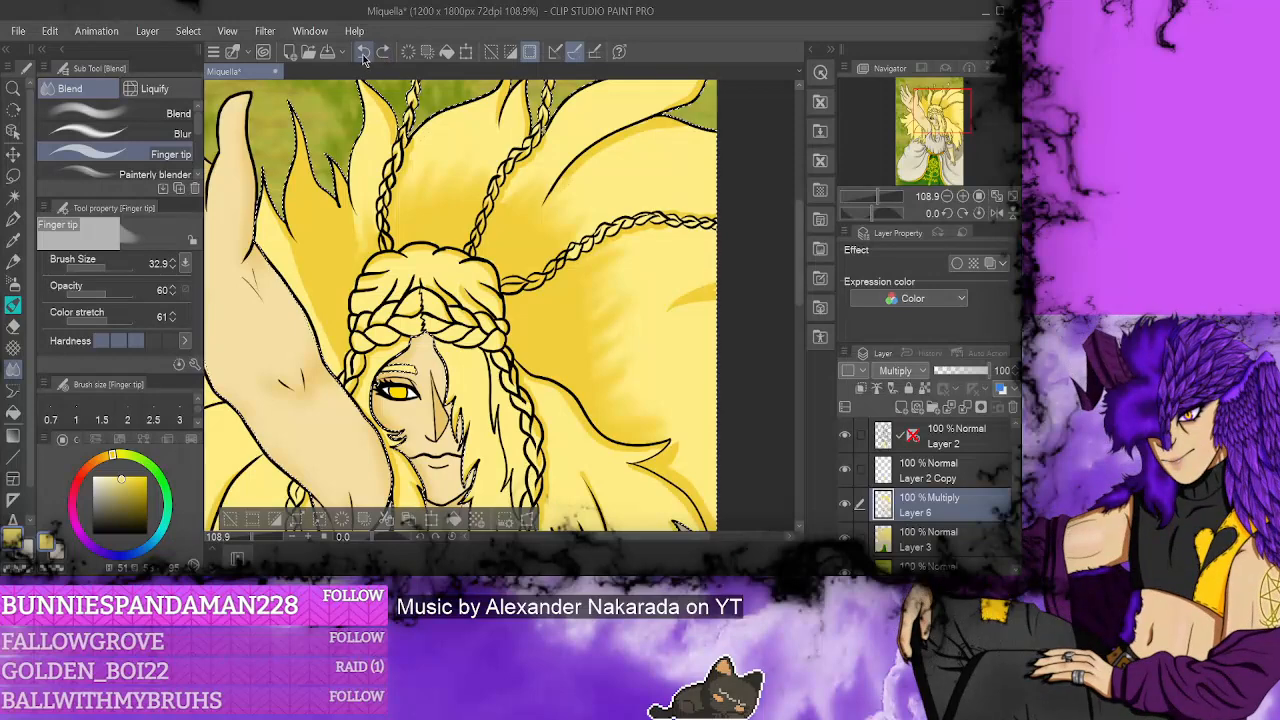
pyautogui.click(110, 133)
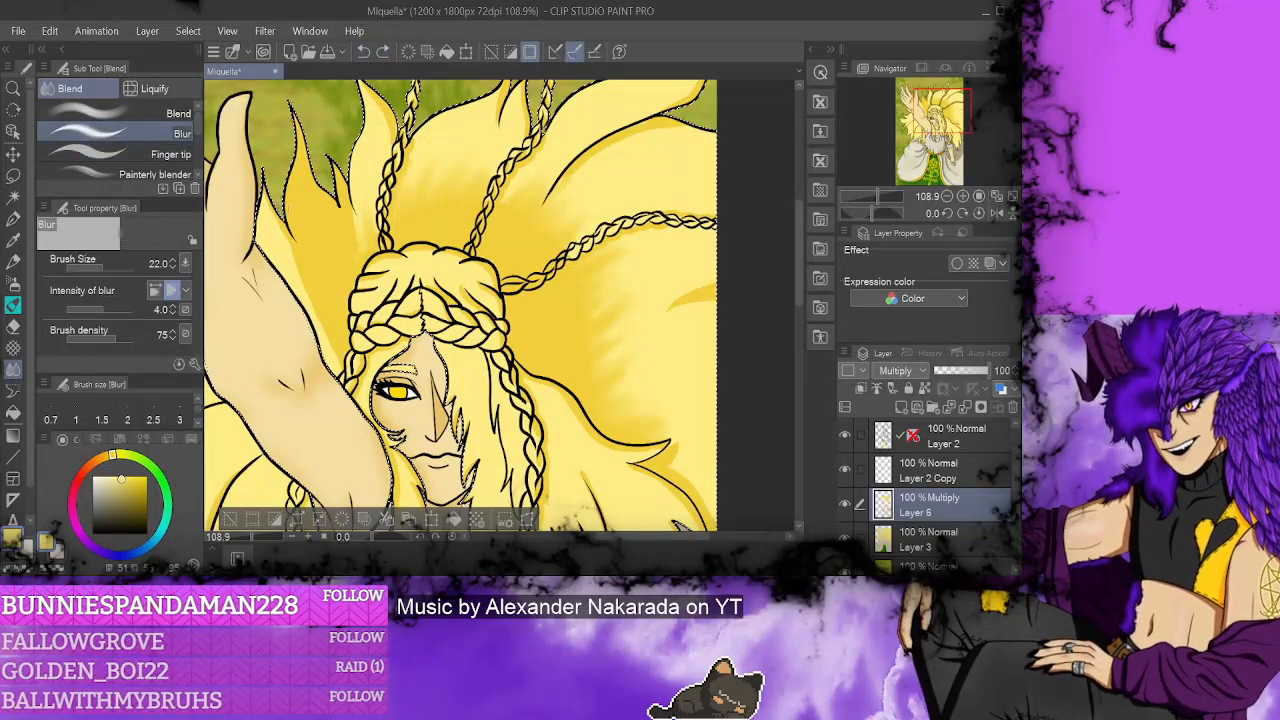
pyautogui.click(107, 268)
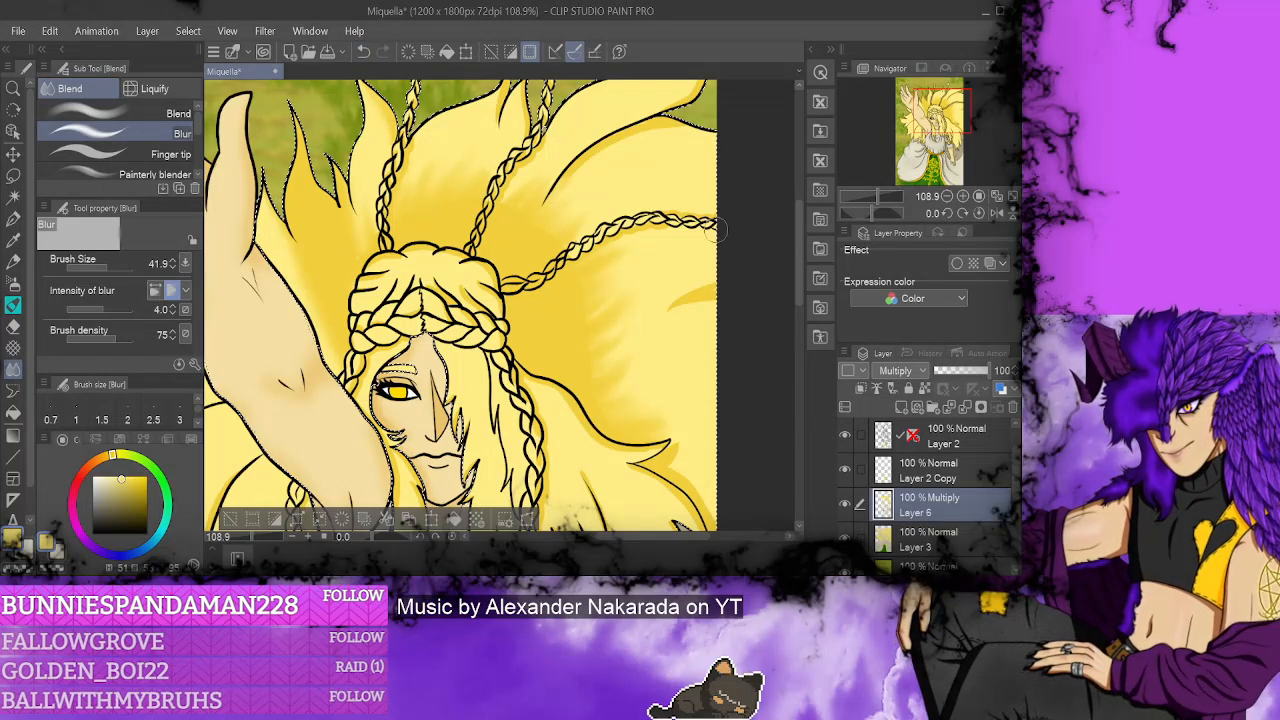
pyautogui.scroll(2, 760, 300)
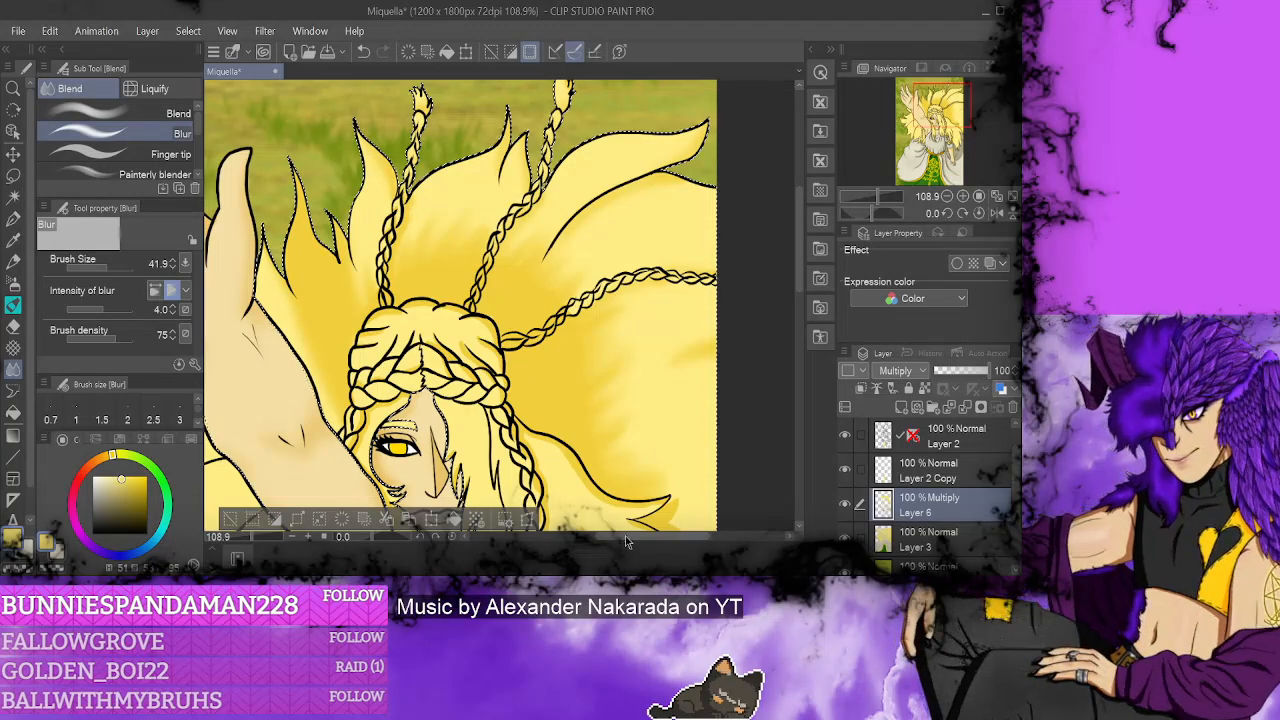
# - Soften the shadow edges in the hair locks behind and below the raised arm with the Blur tool
pyautogui.moveTo(626, 538); pyautogui.dragTo(560, 538)
pyautogui.moveTo(799, 274); pyautogui.dragTo(798, 319)
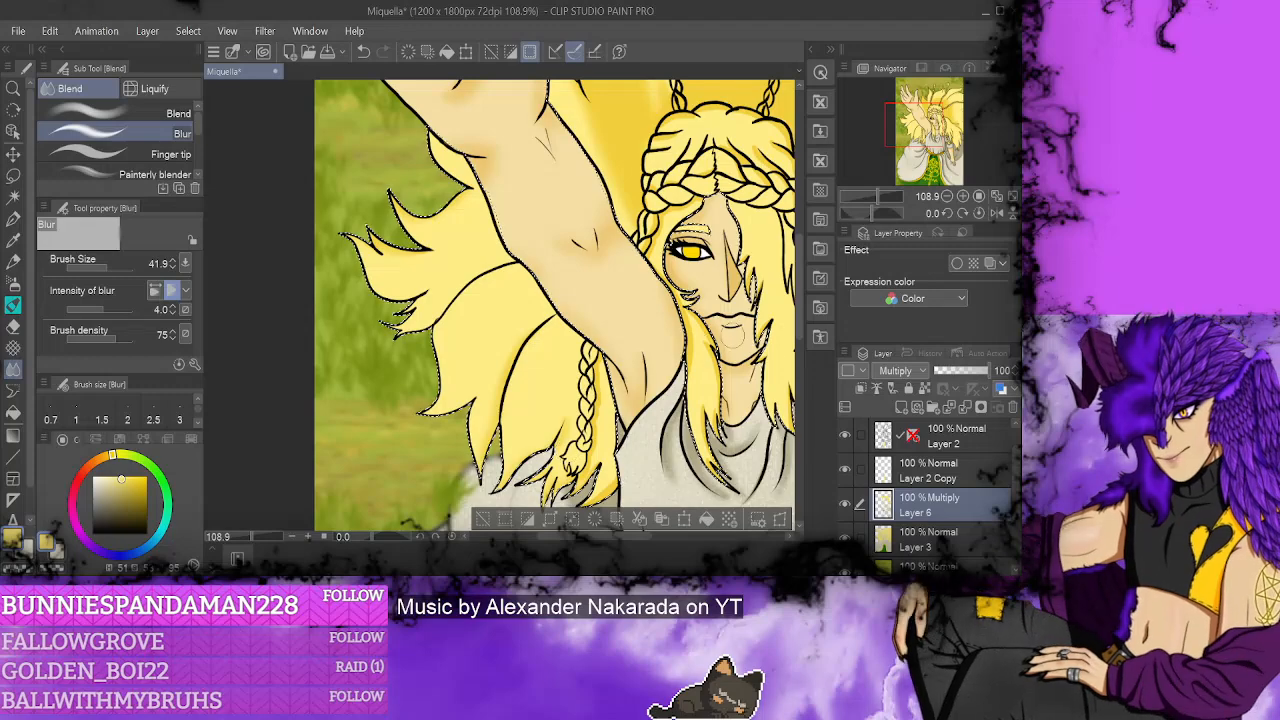
pyautogui.moveTo(798, 320); pyautogui.dragTo(798, 326)
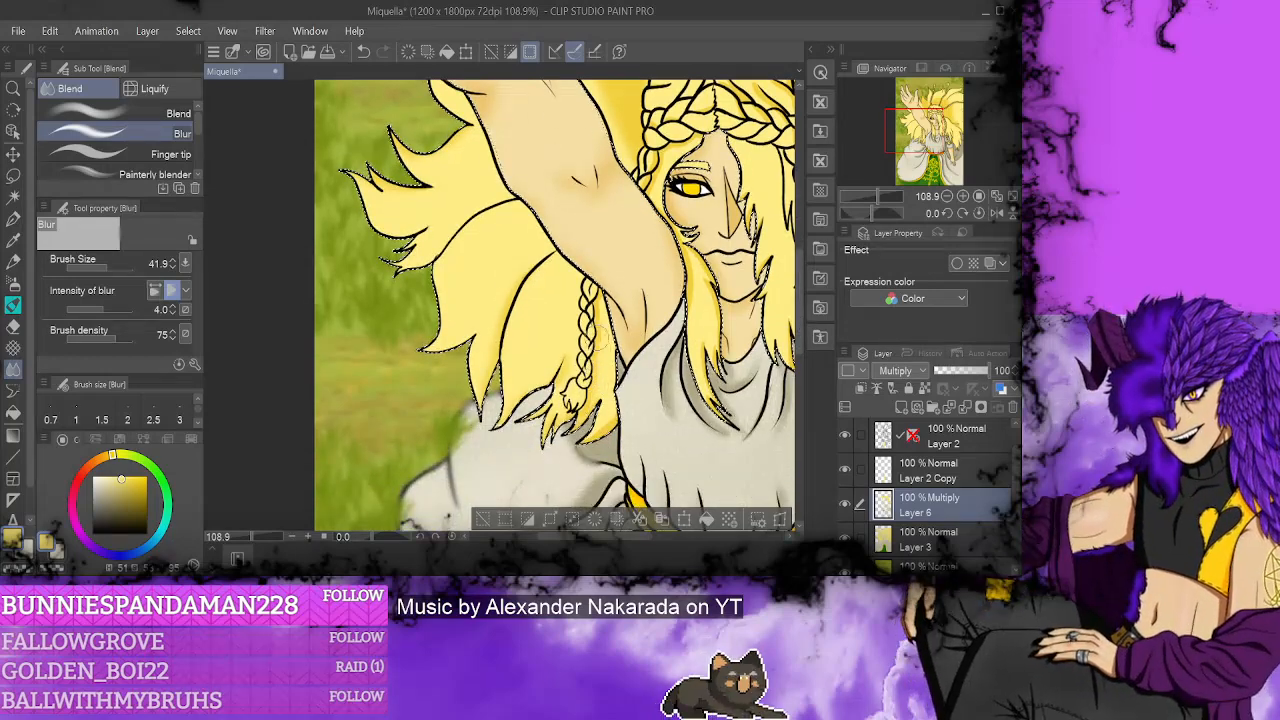
pyautogui.hscroll(4, 606, 325)
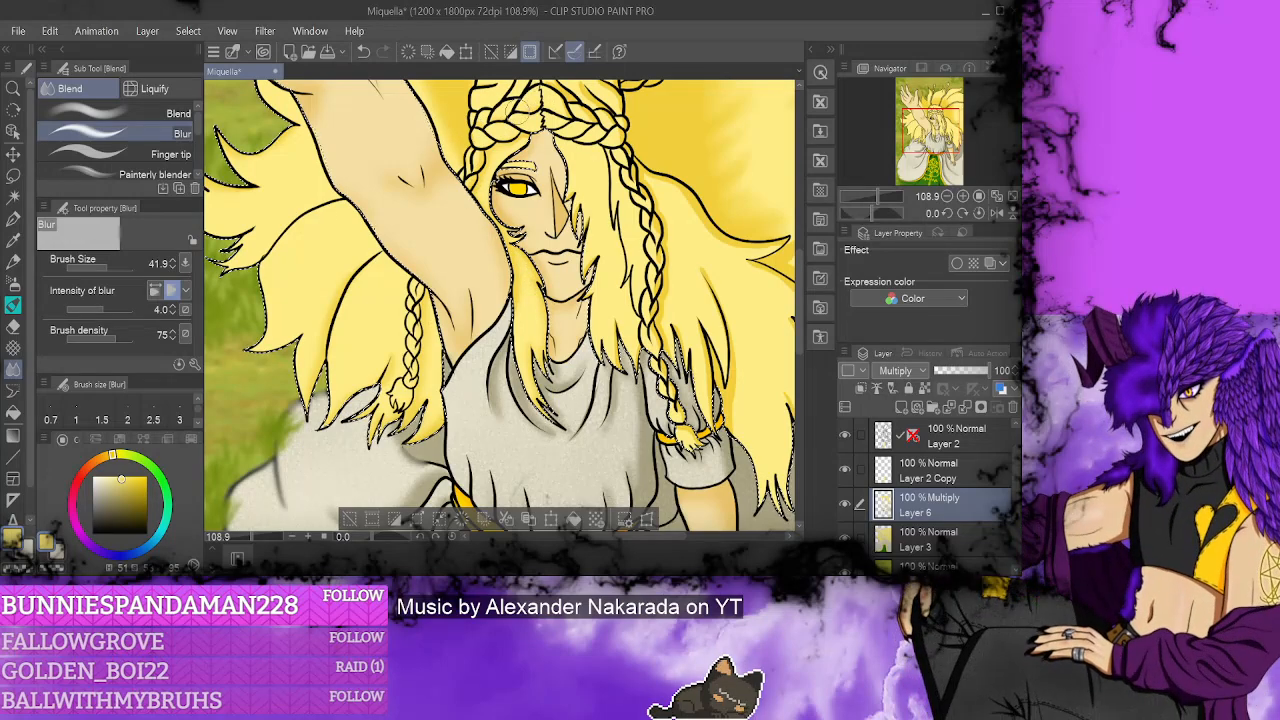
pyautogui.scroll(3, 524, 108)
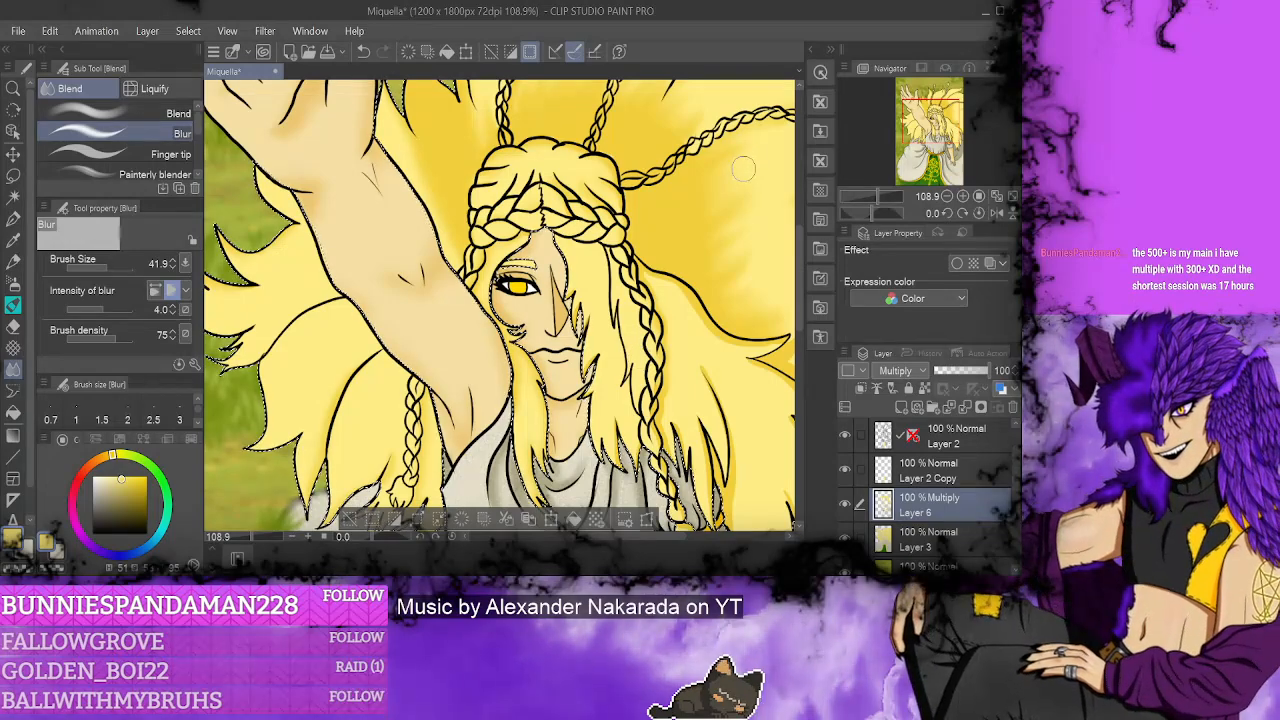
pyautogui.scroll(-2, 800, 330)
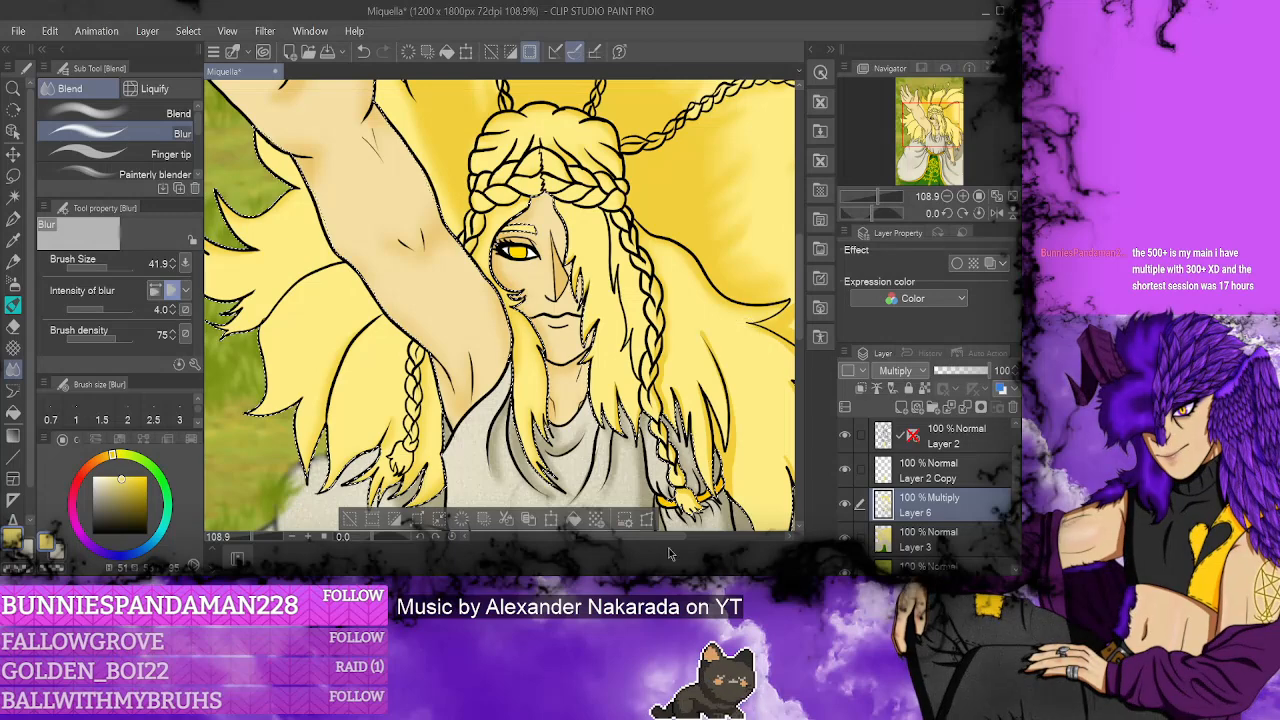
# - Soften the shadow edges in the hair hanging around the face and neck with the Blur tool
pyautogui.hscroll(2, 745, 332)
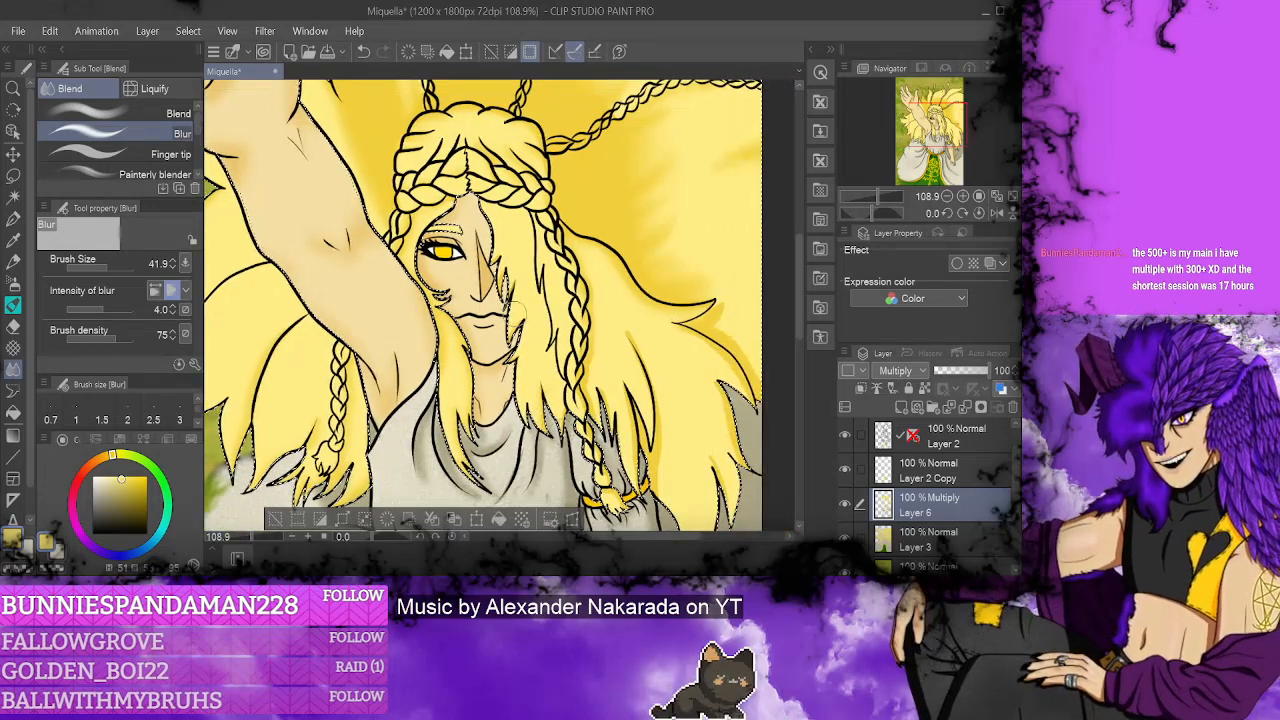
pyautogui.moveTo(428, 370)
pyautogui.mouseDown()
pyautogui.moveTo(432, 280)
pyautogui.moveTo(576, 362)
pyautogui.mouseUp()
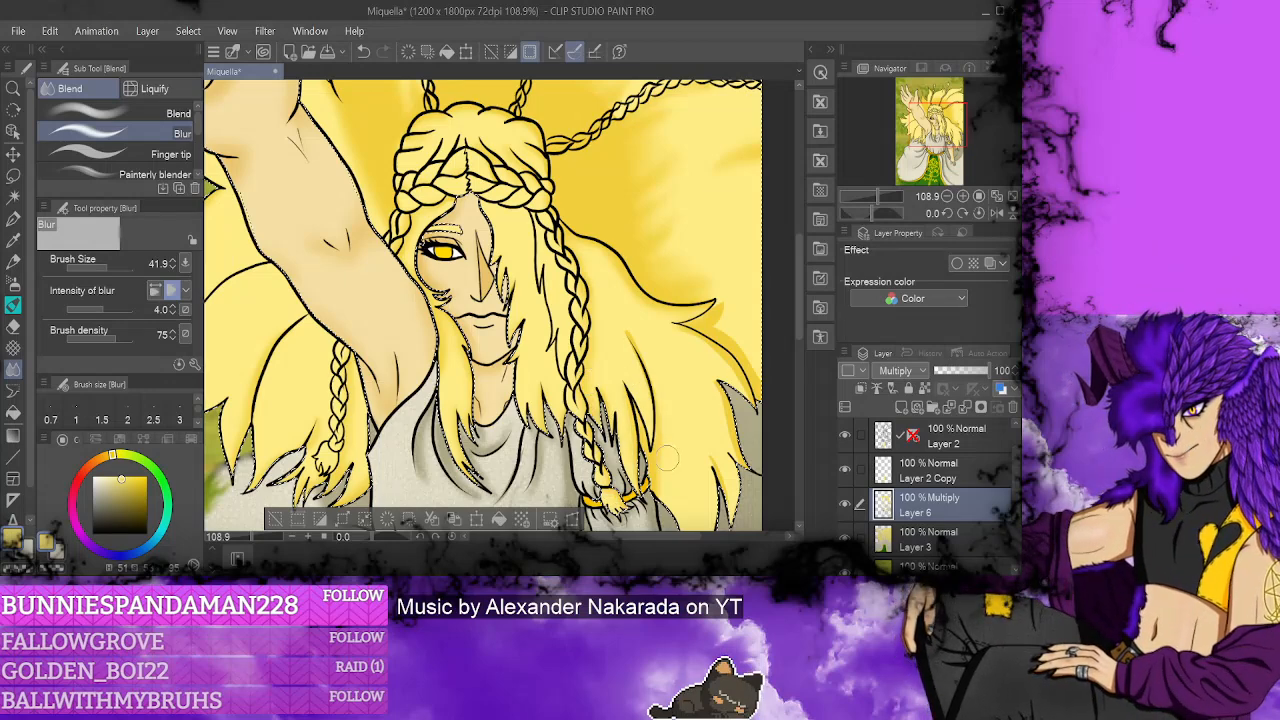
# - Paint darker yellow shadows into the spiky lower hair tips beside the sleeve with the Turnip pen
pyautogui.scroll(-3, 798, 310)
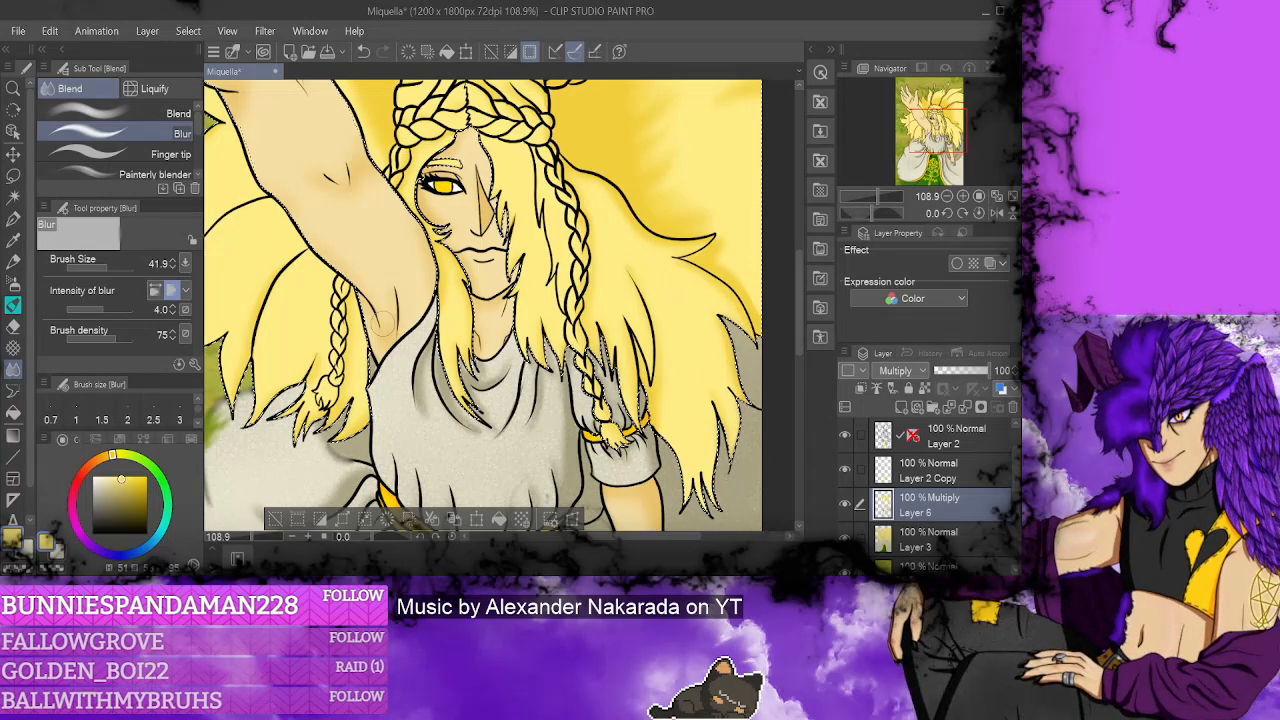
pyautogui.press('p')
pyautogui.moveTo(712, 403); pyautogui.dragTo(714, 505)
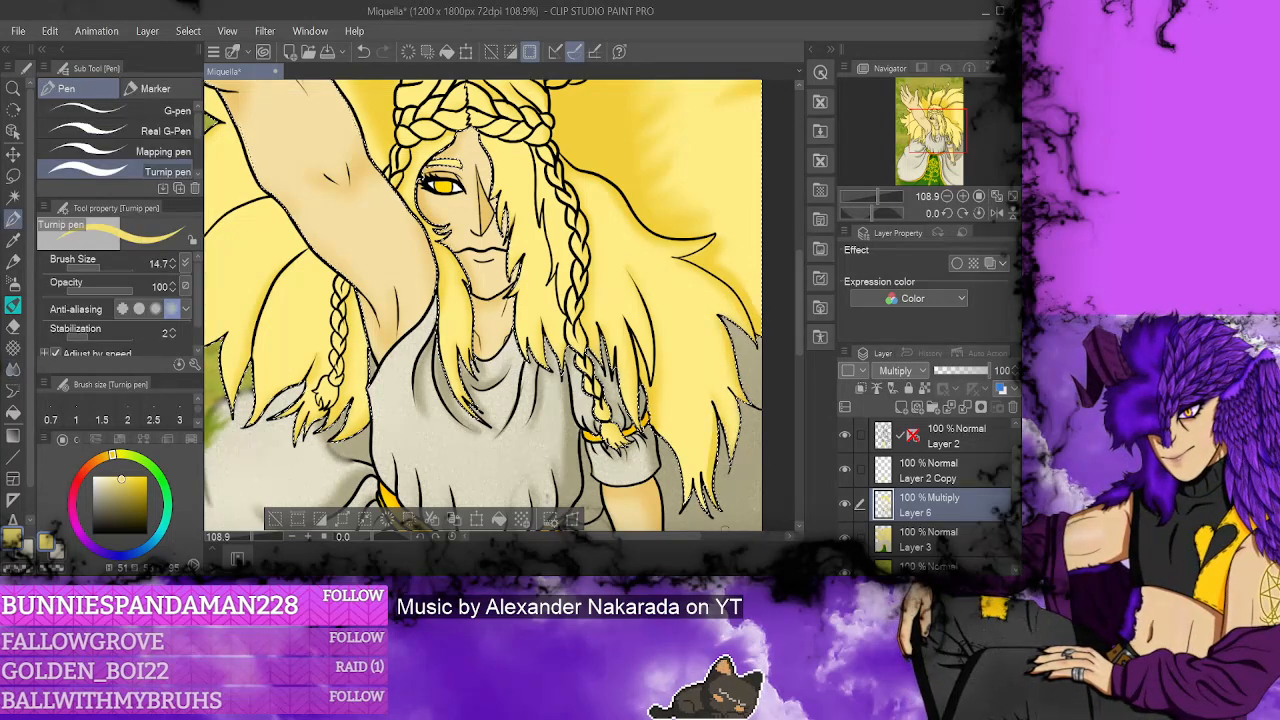
pyautogui.moveTo(716, 440); pyautogui.dragTo(700, 512)
pyautogui.moveTo(718, 465); pyautogui.dragTo(693, 477)
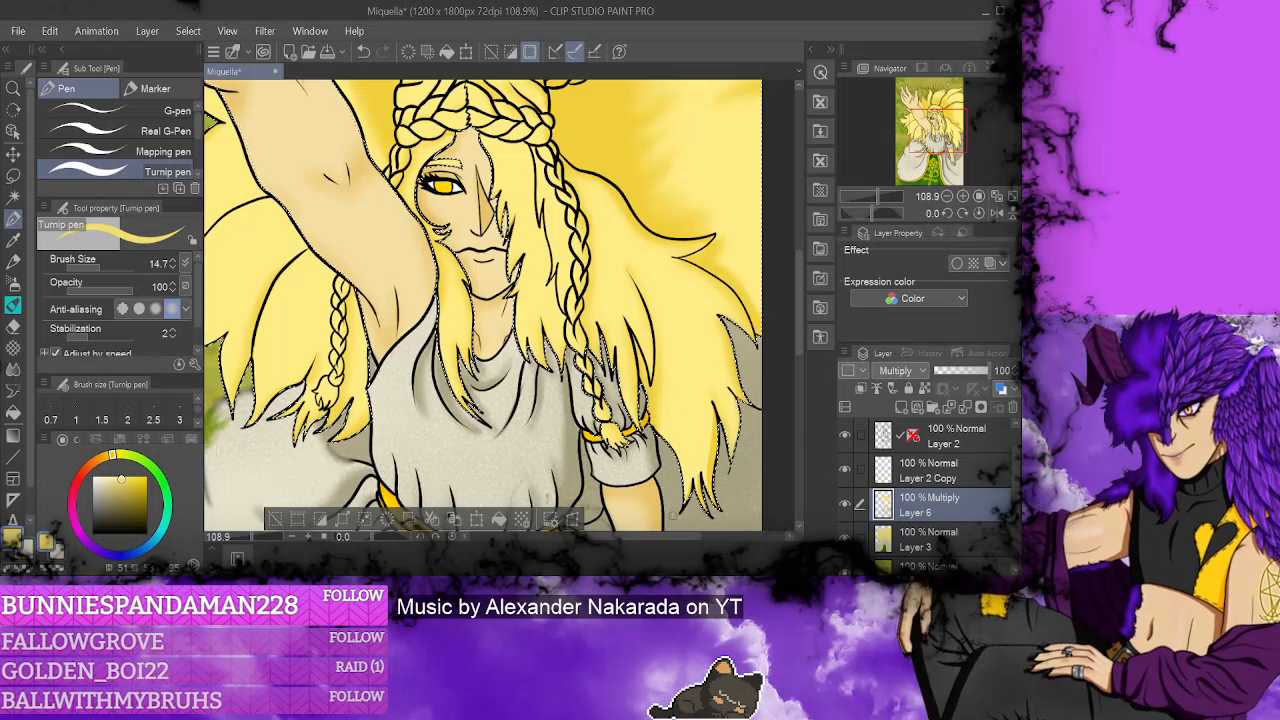
# - Soften the shadows in the lower hair tips and the hair mass behind the head with the Blur tool
pyautogui.press('j')
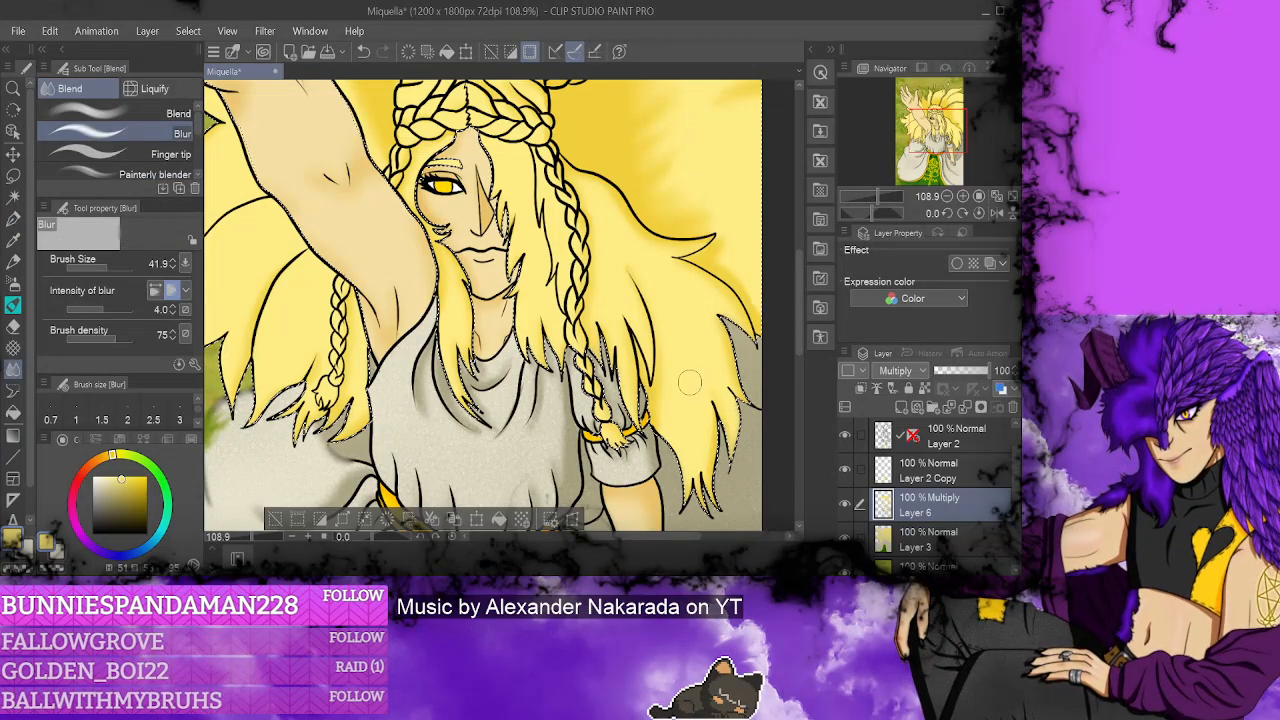
pyautogui.scroll(-2, 660, 360)
pyautogui.scroll(-1, 556, 287)
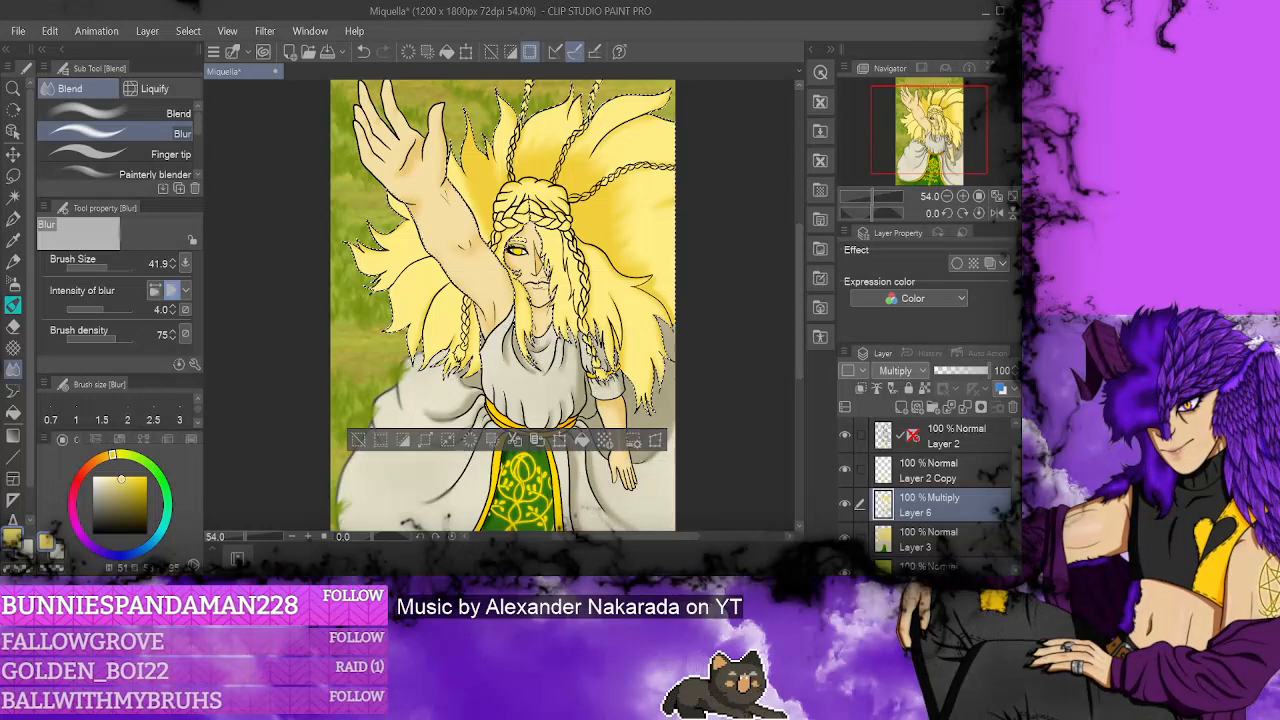
pyautogui.moveTo(651, 232); pyautogui.dragTo(644, 252)
pyautogui.scroll(1, 644, 252)
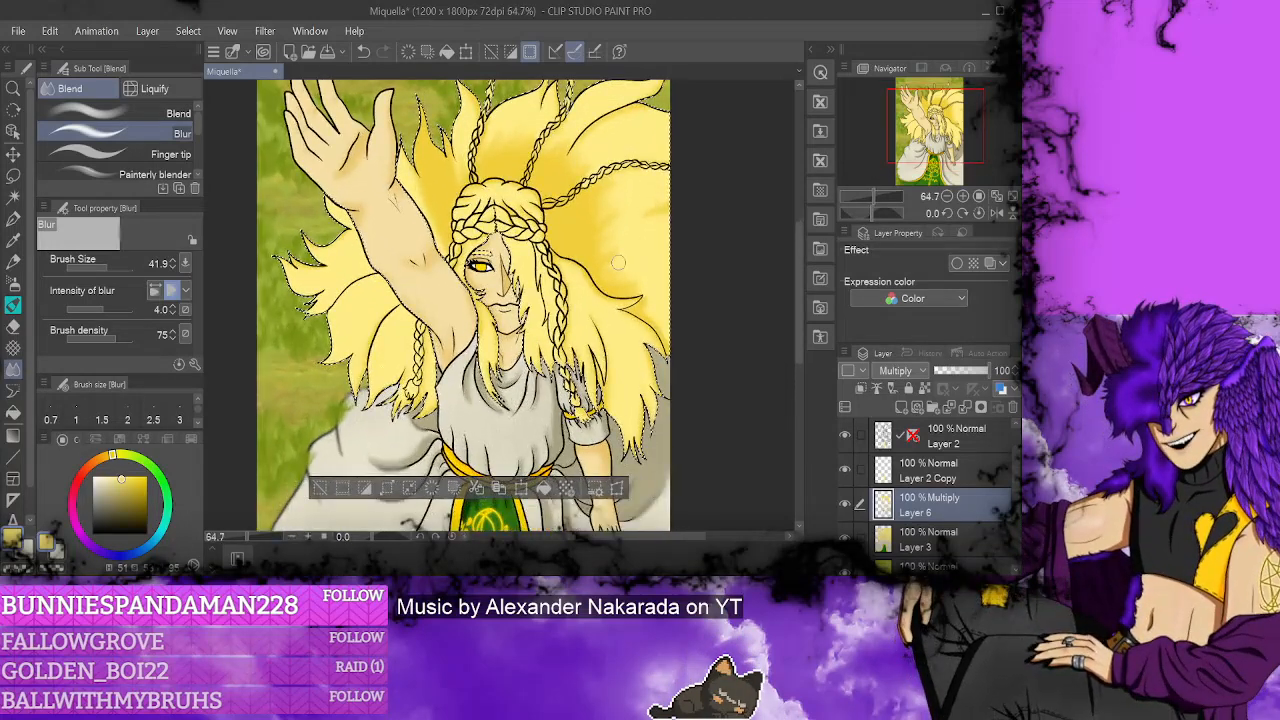
# - Activate Layer 3 and pick a slightly warmer, stronger yellow, testing it on the hair with the Turnip pen and undoing the test strokes
pyautogui.click(912, 550)
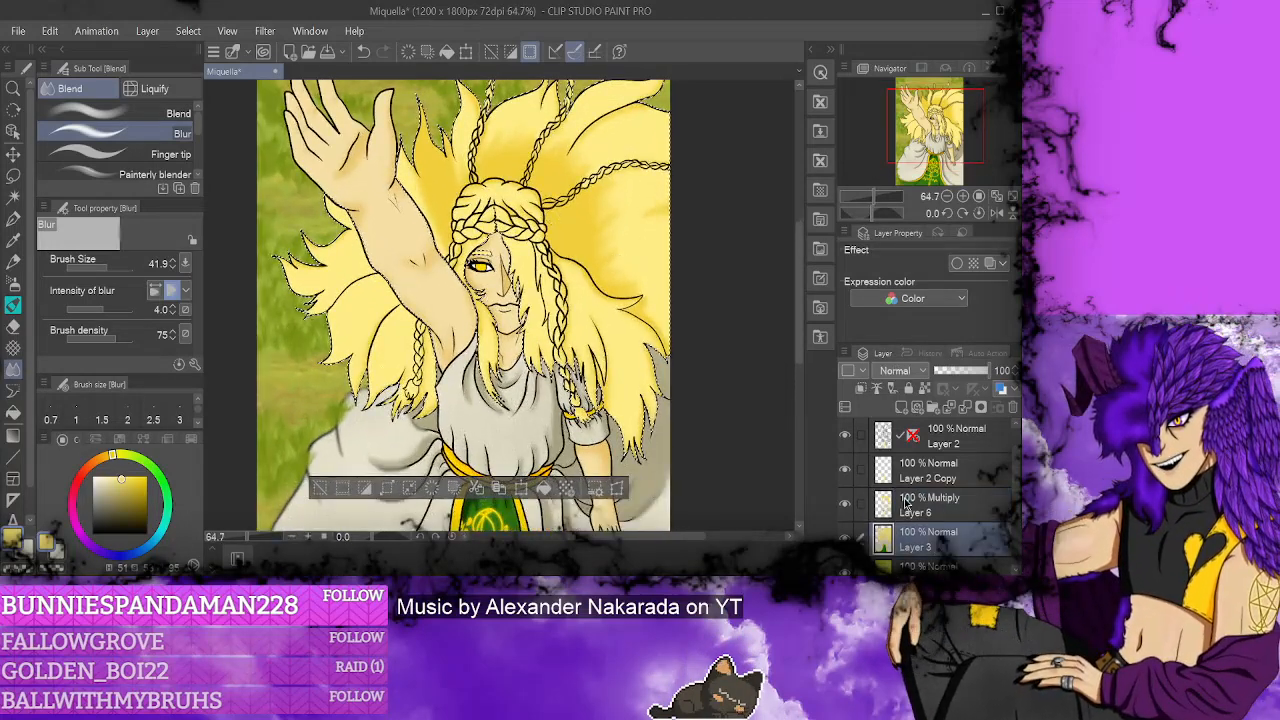
pyautogui.click(124, 483)
pyautogui.click(131, 475)
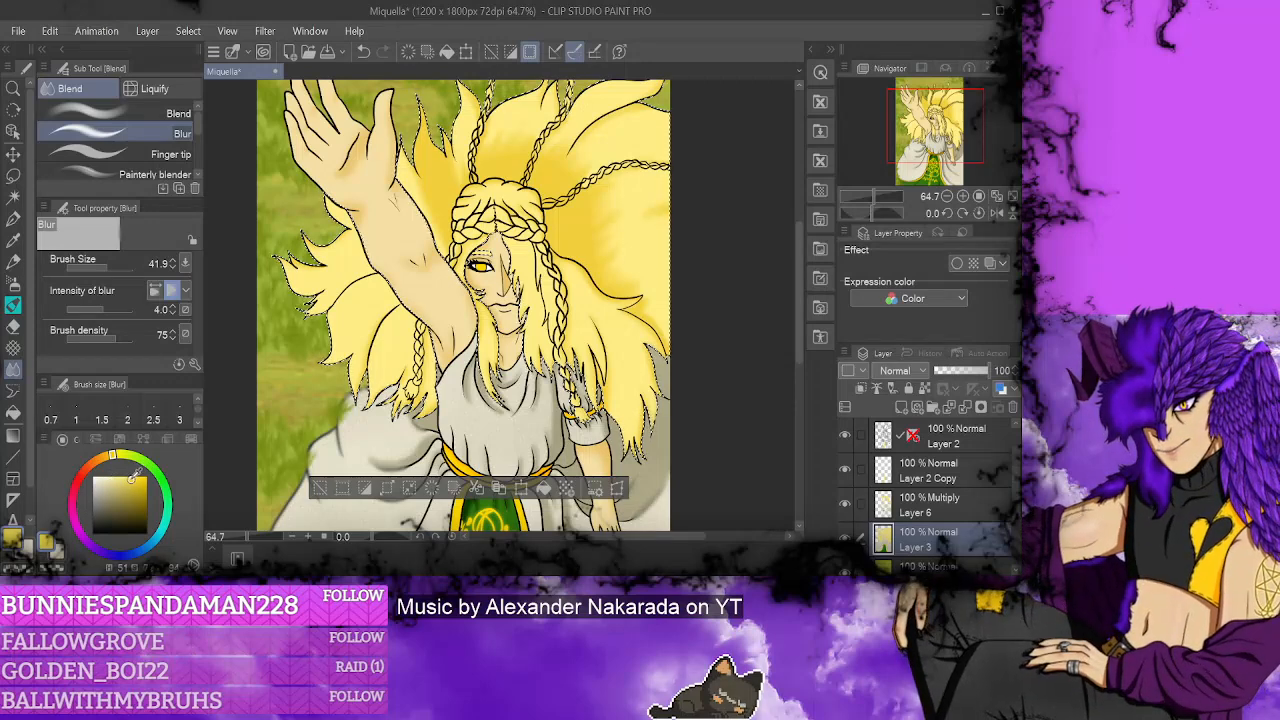
pyautogui.click(13, 218)
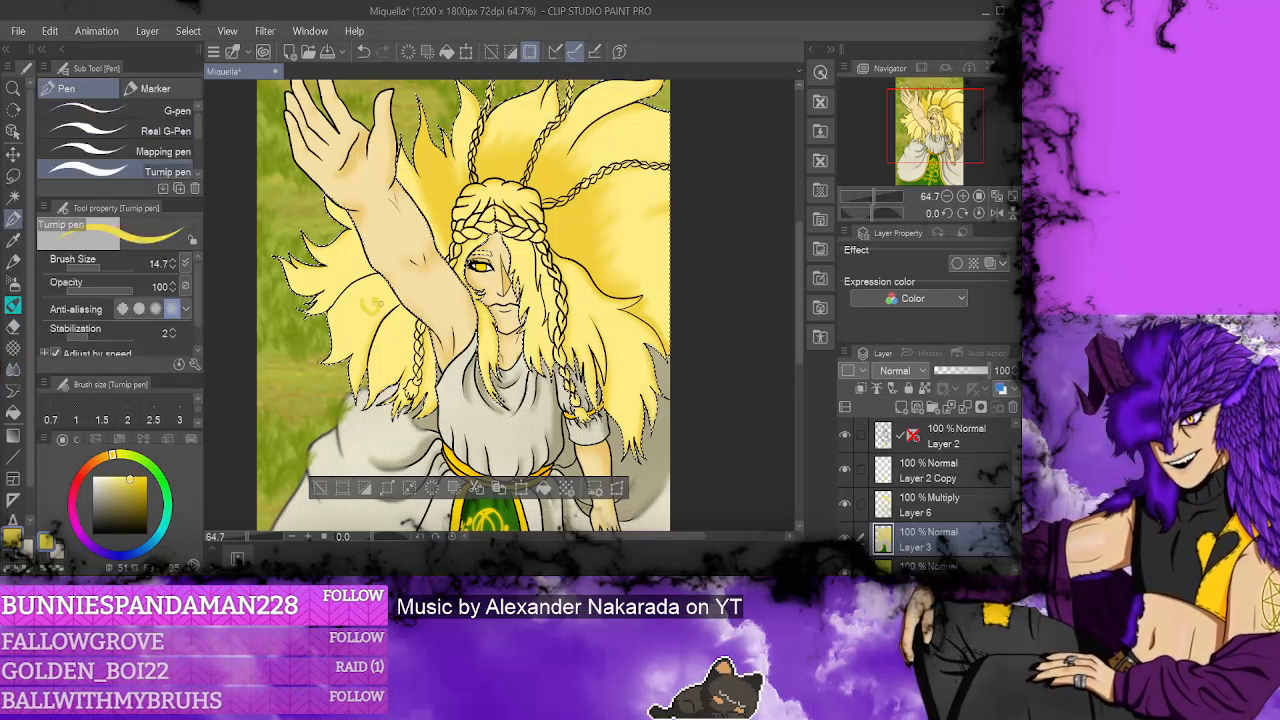
pyautogui.click(363, 51)
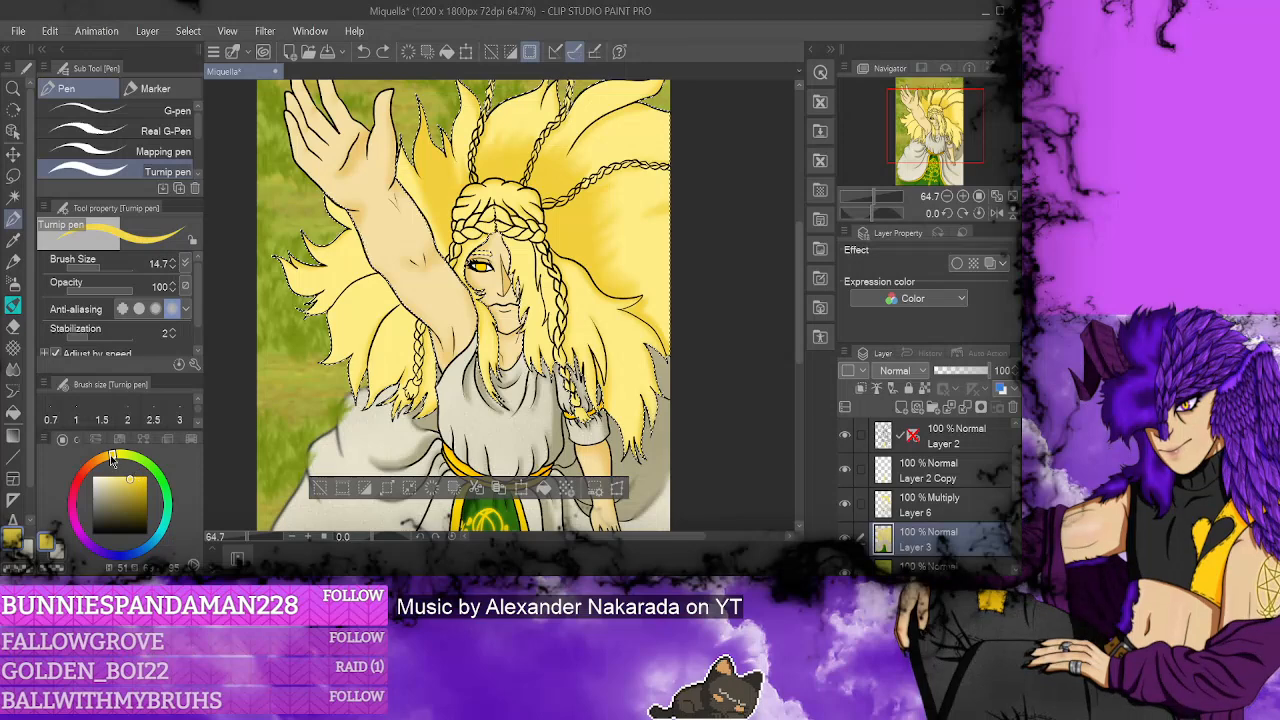
pyautogui.click(130, 474)
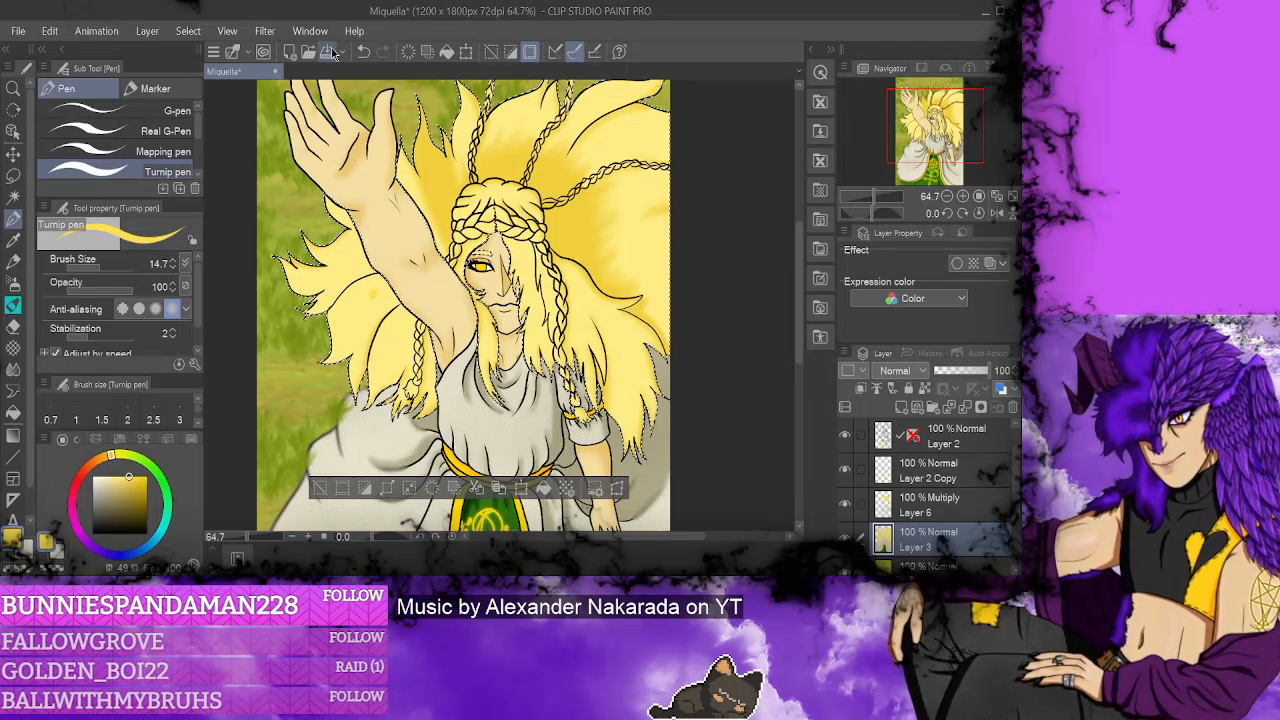
pyautogui.click(364, 52)
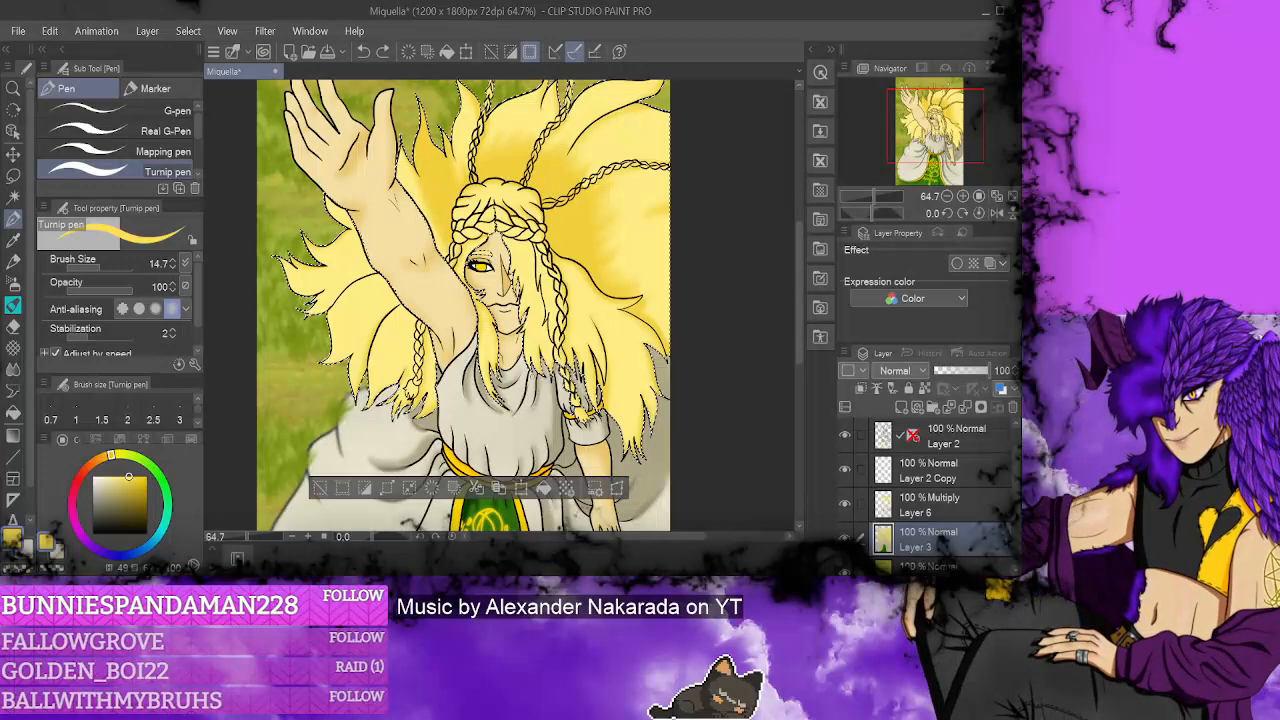
# - Paint streaked strands across the hair on Layer 3 with the 薄髪束 brush at size 62.7, after undoing the test strokes
pyautogui.click(13, 305)
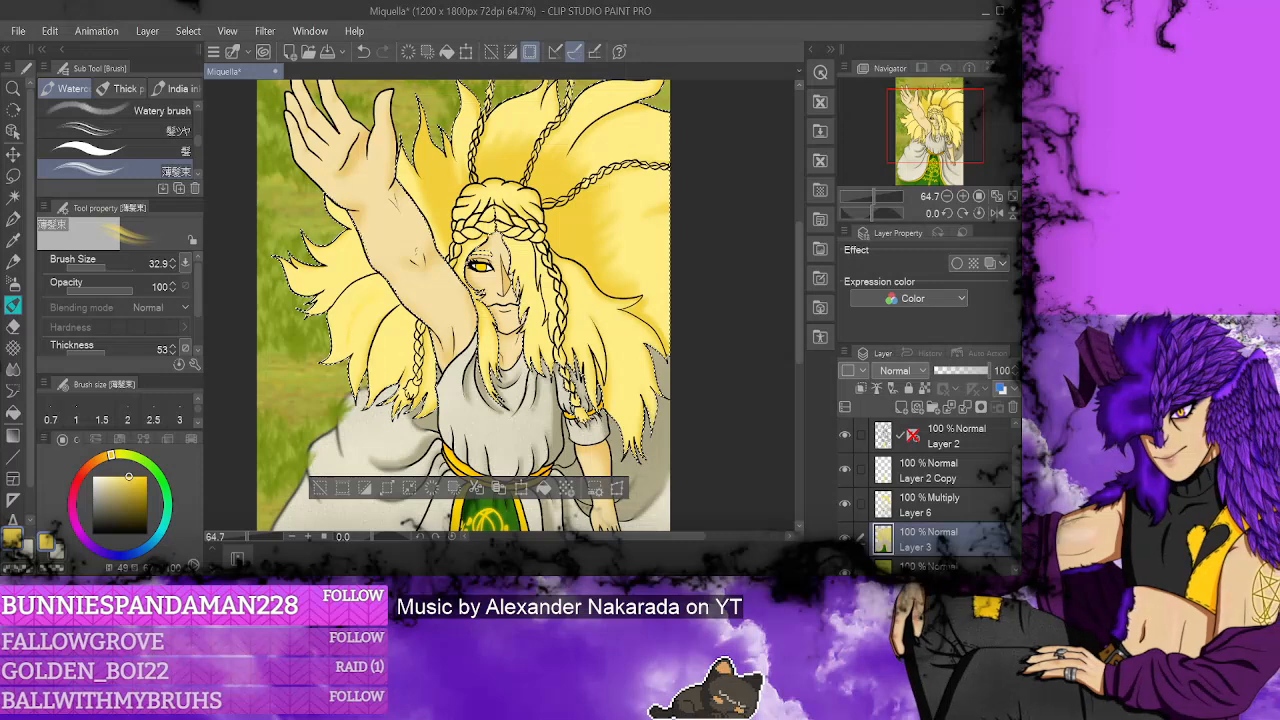
pyautogui.click(363, 51)
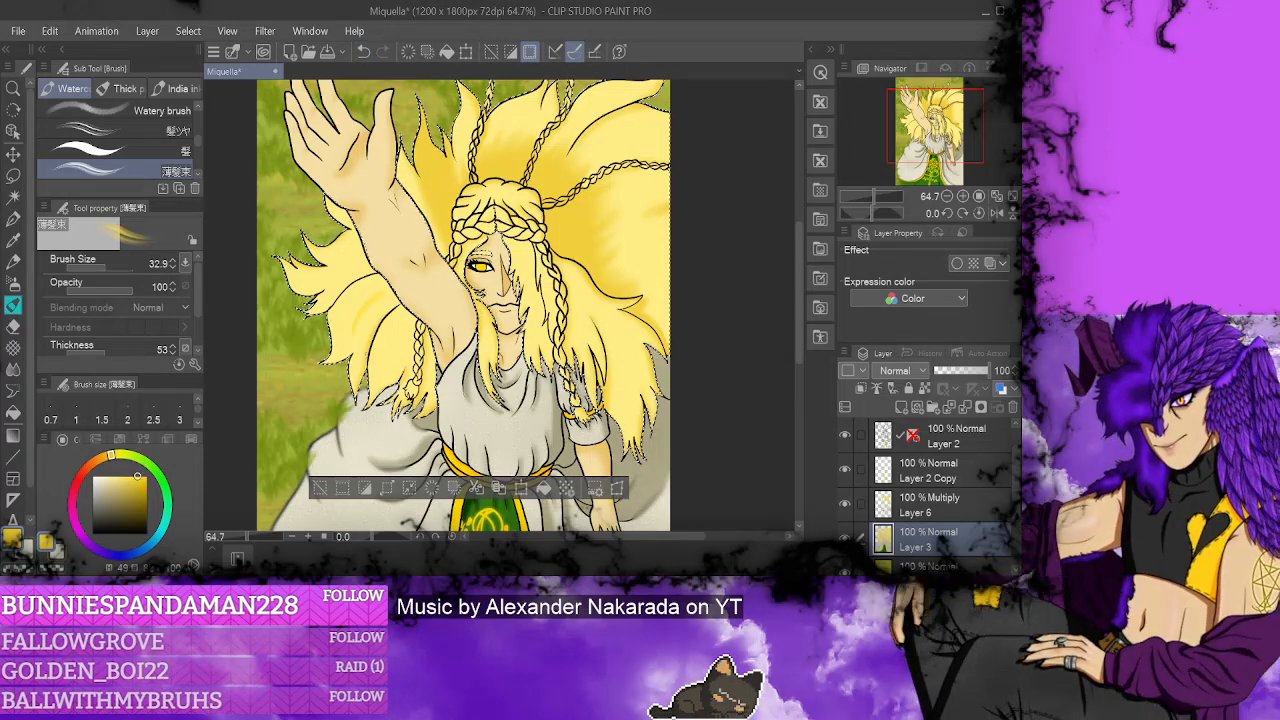
pyautogui.moveTo(155, 276); pyautogui.dragTo(110, 272)
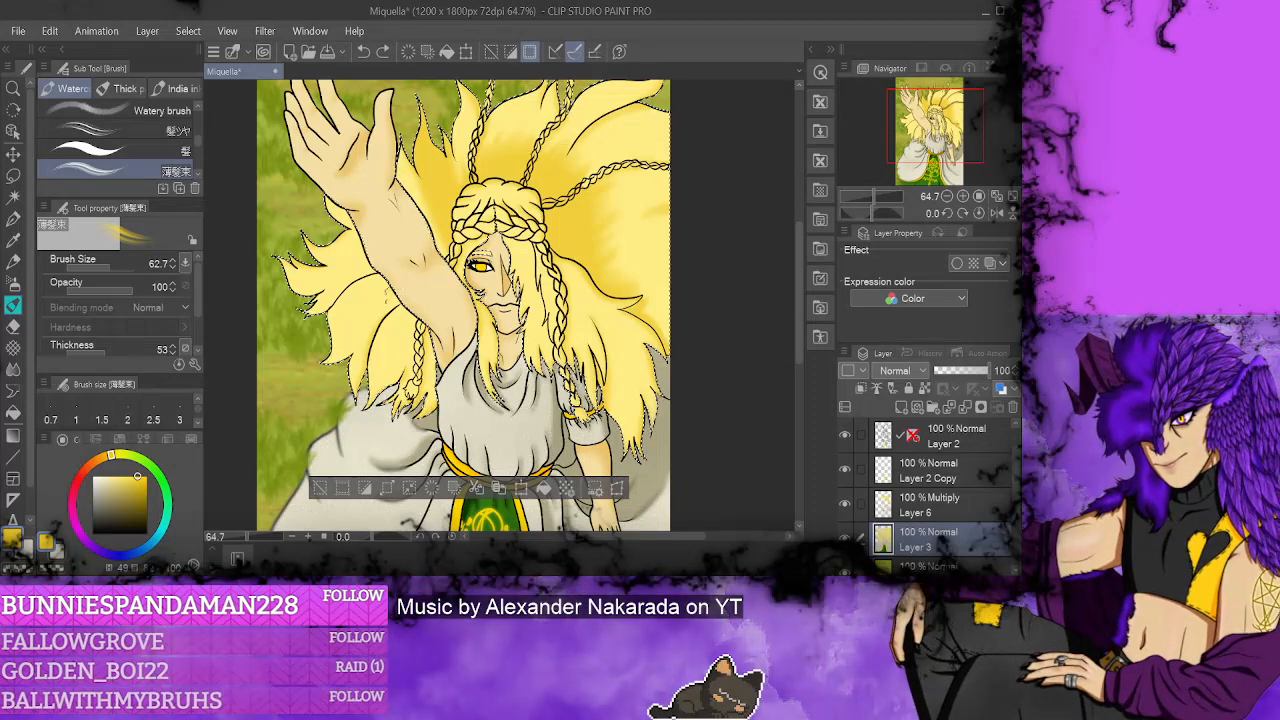
pyautogui.click(363, 51)
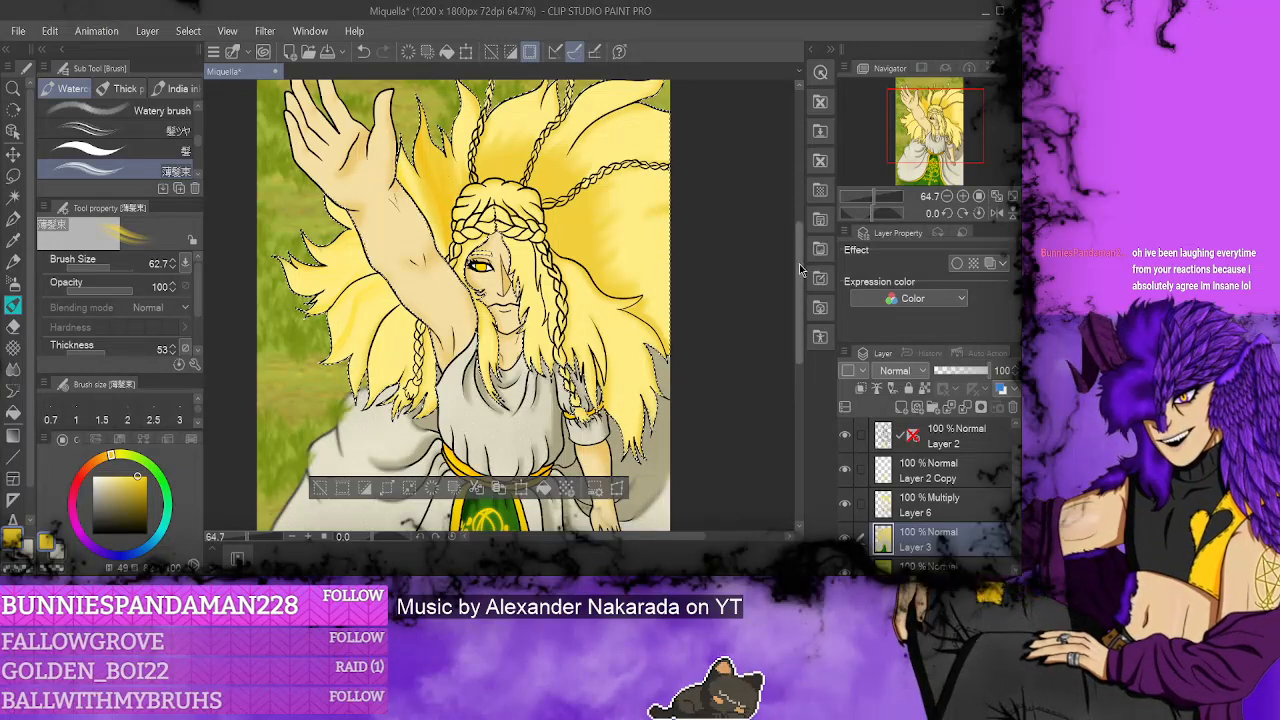
pyautogui.scroll(2, 463, 306)
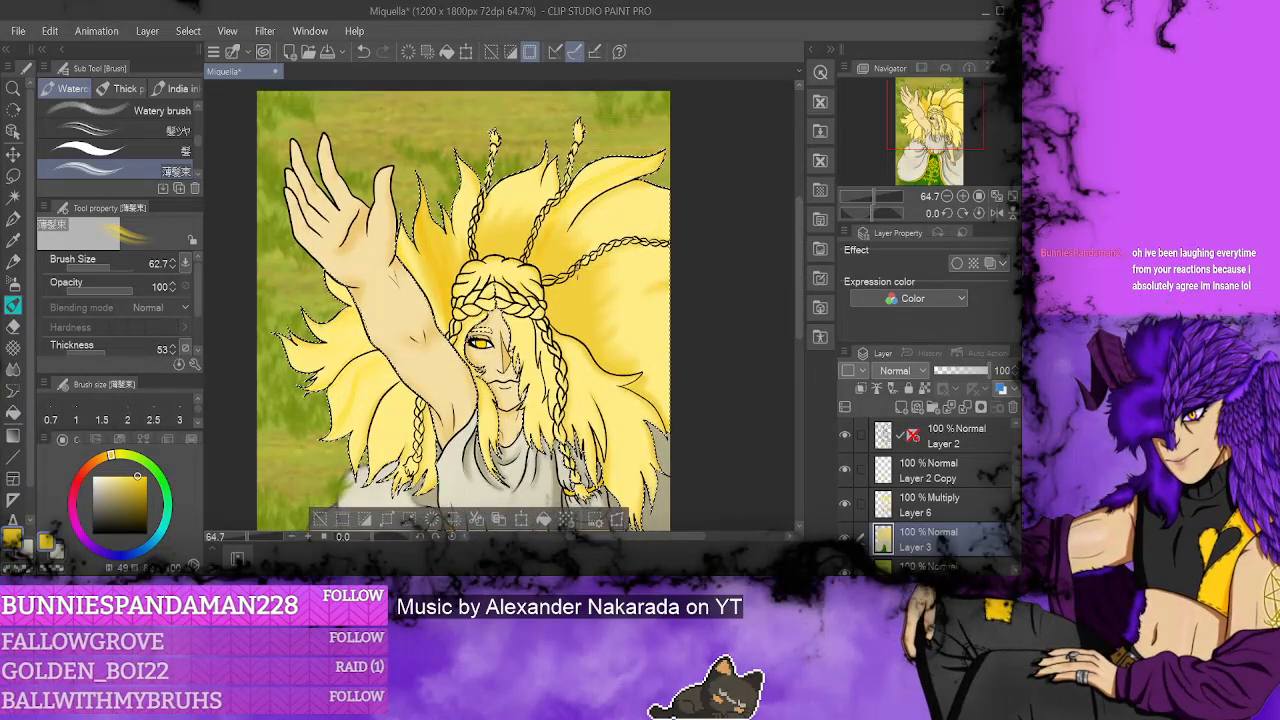
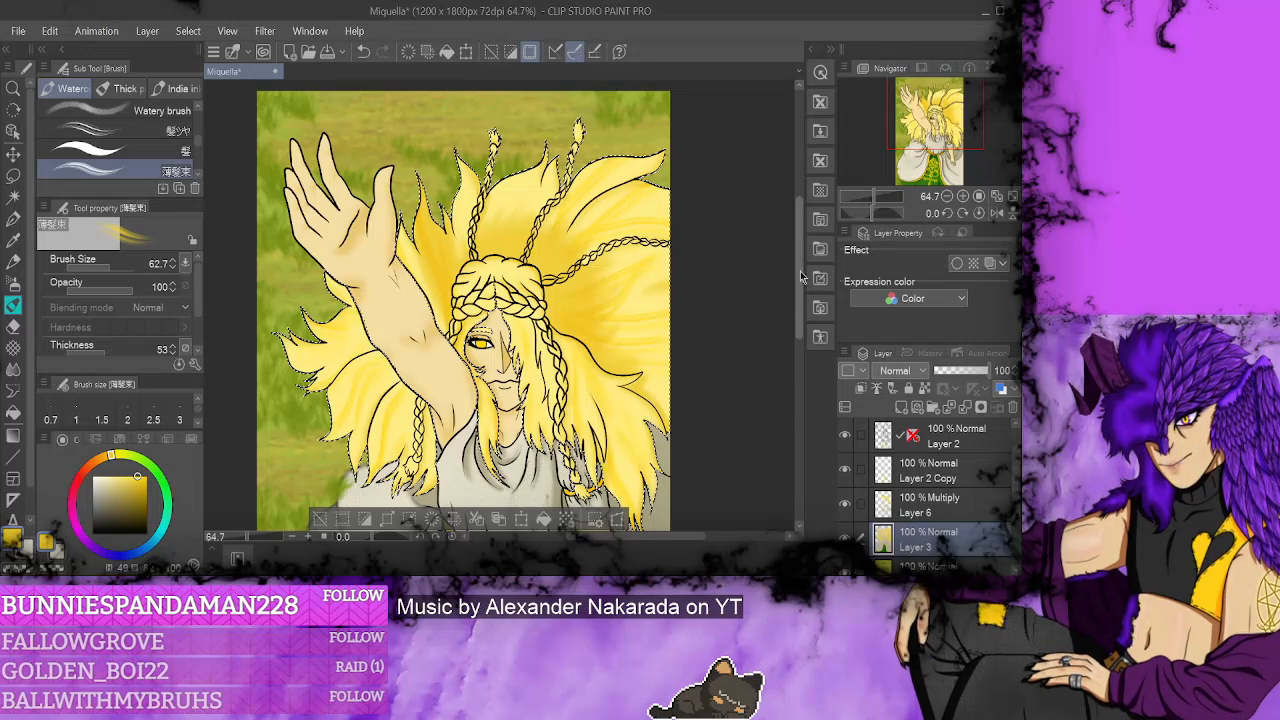
pyautogui.scroll(-1, 800, 270)
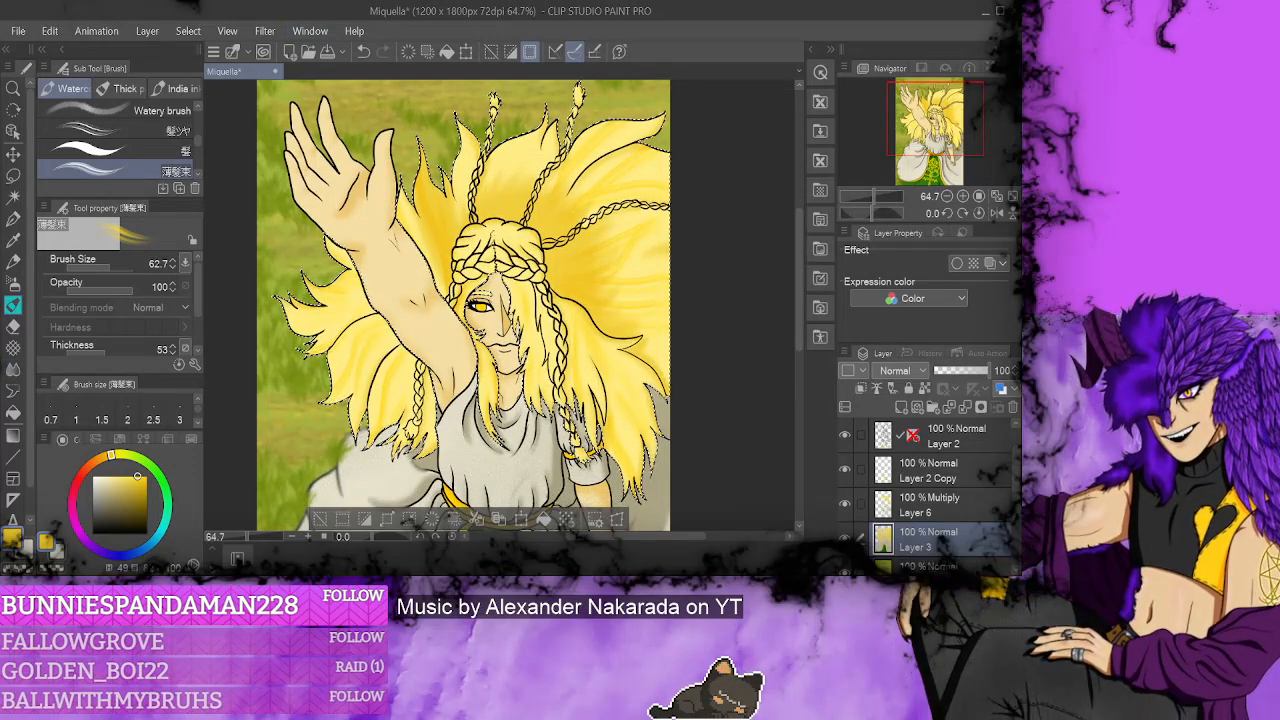
# - Apply a blur filter to the painted hair strands on Layer 3 and deselect the hair area
pyautogui.click(13, 369)
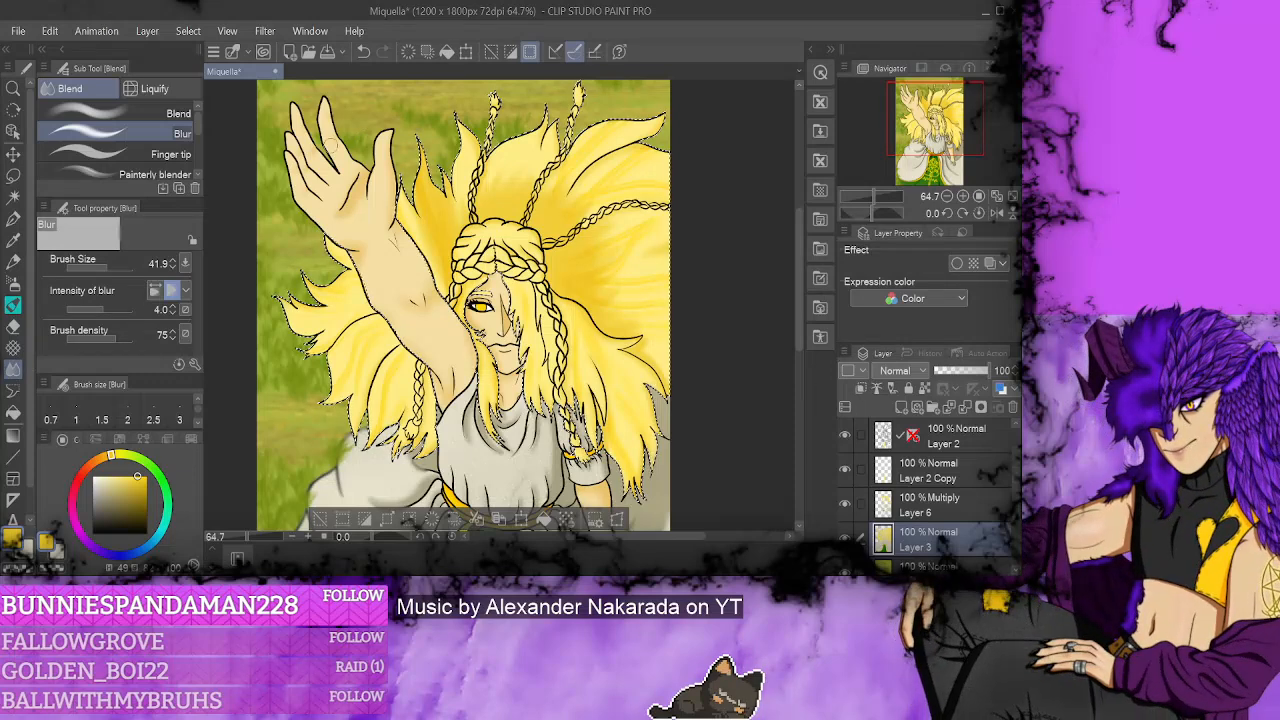
pyautogui.click(265, 31)
pyautogui.click(447, 172)
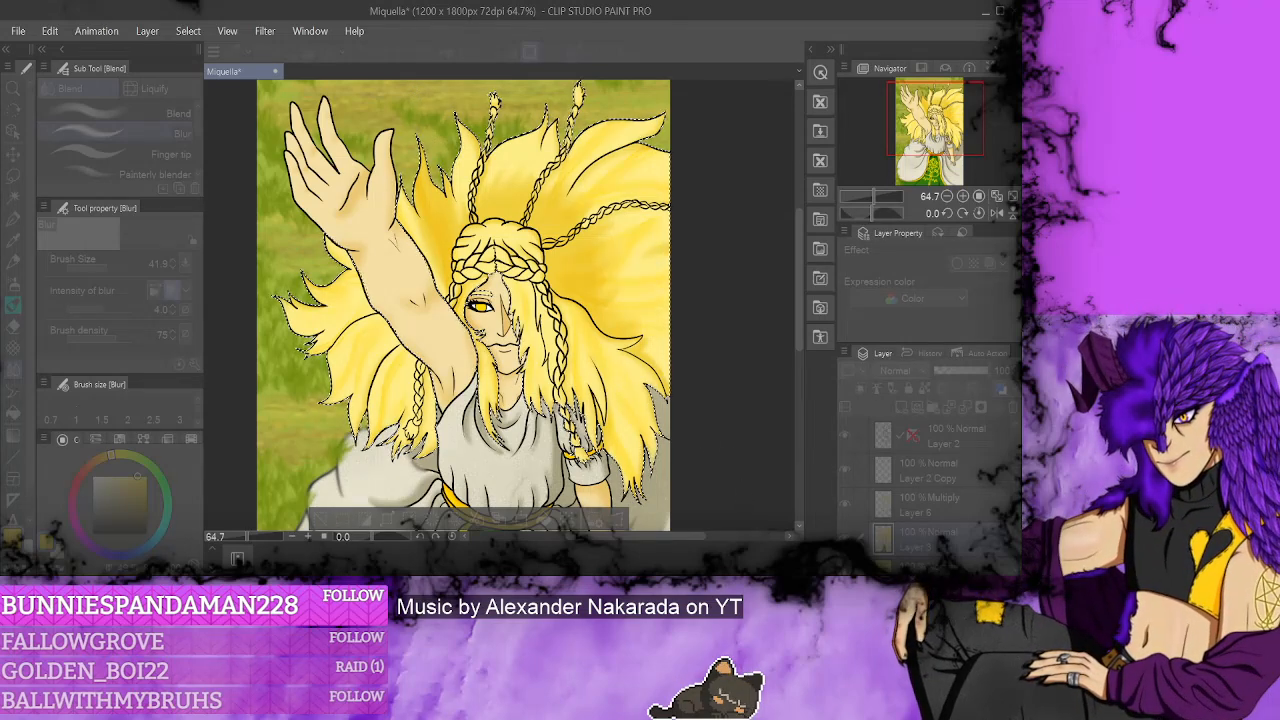
pyautogui.press('Return')
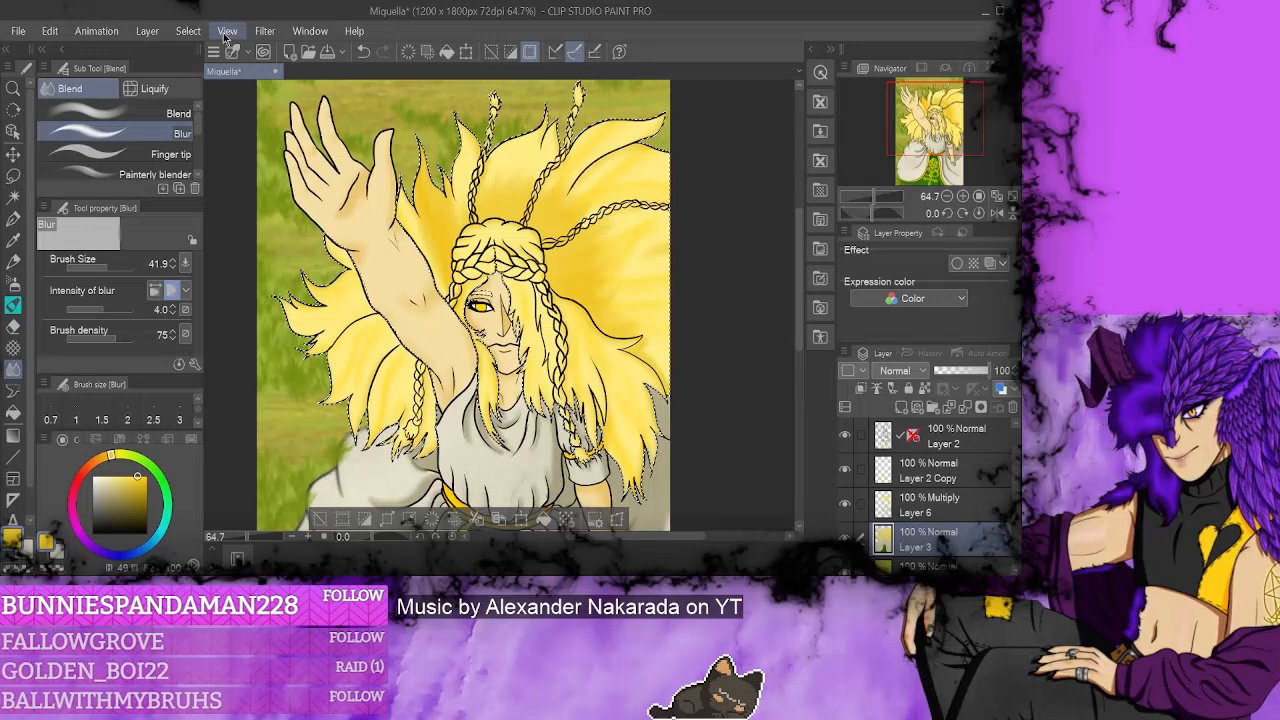
pyautogui.click(188, 31)
pyautogui.click(208, 72)
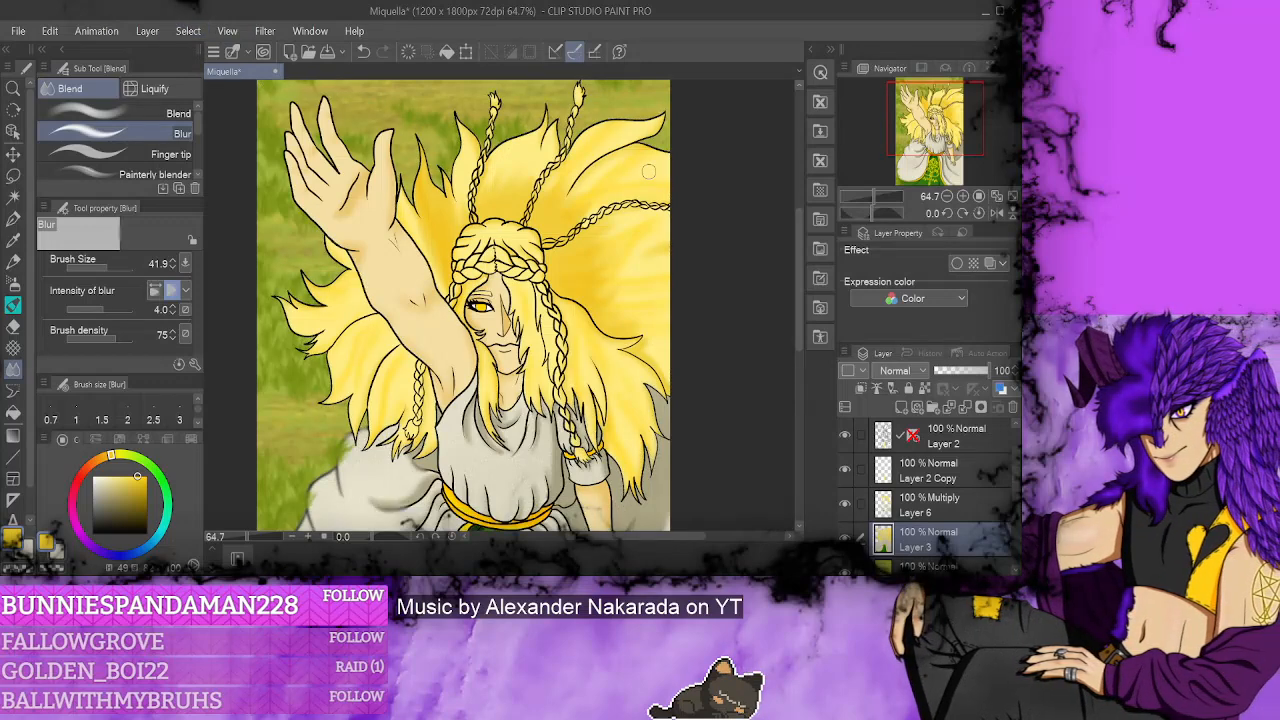
# - Add finer strands to the braided hair on the crown with the 薄髪束 brush at size 23.9
pyautogui.scroll(-1, 577, 240)
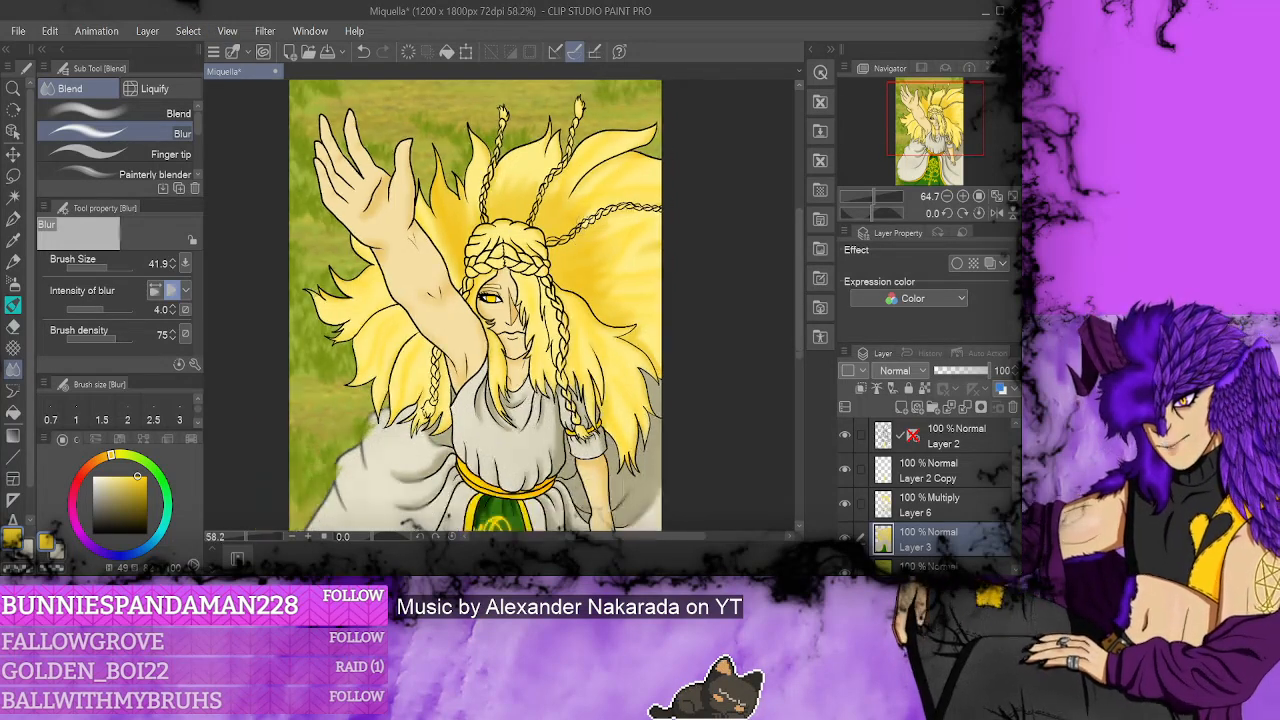
pyautogui.scroll(8, 536, 225)
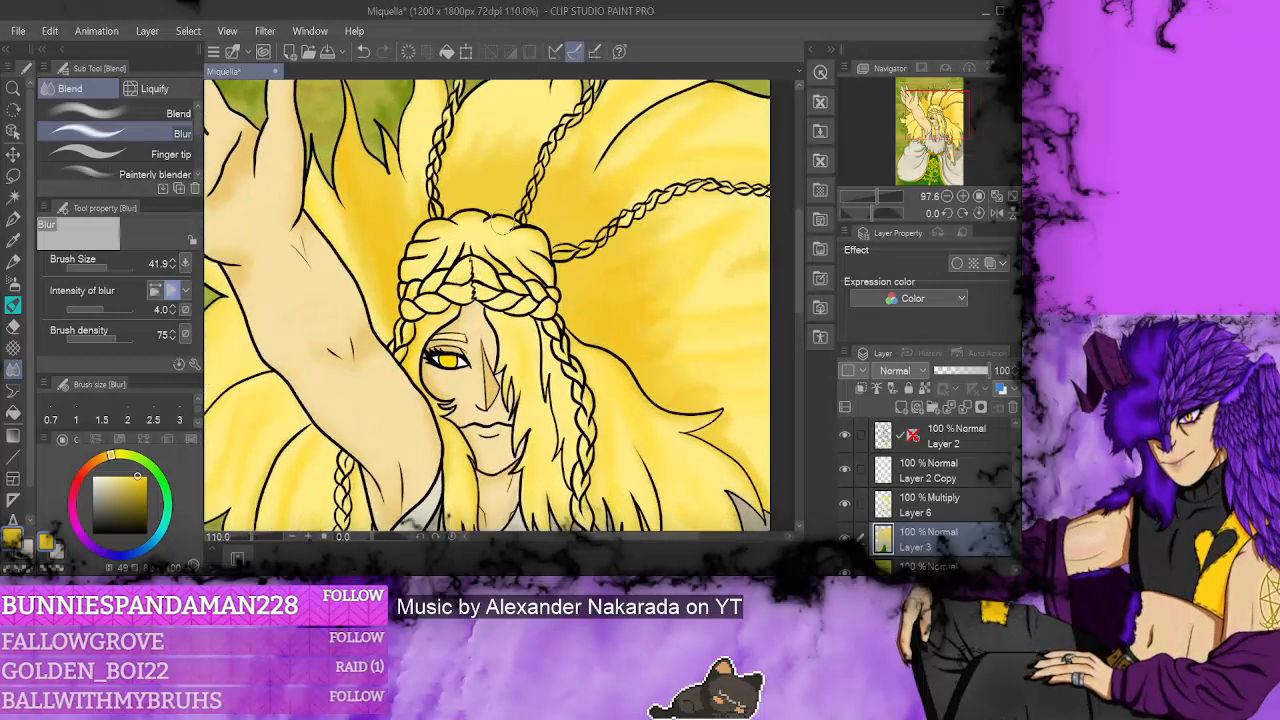
pyautogui.click(18, 282)
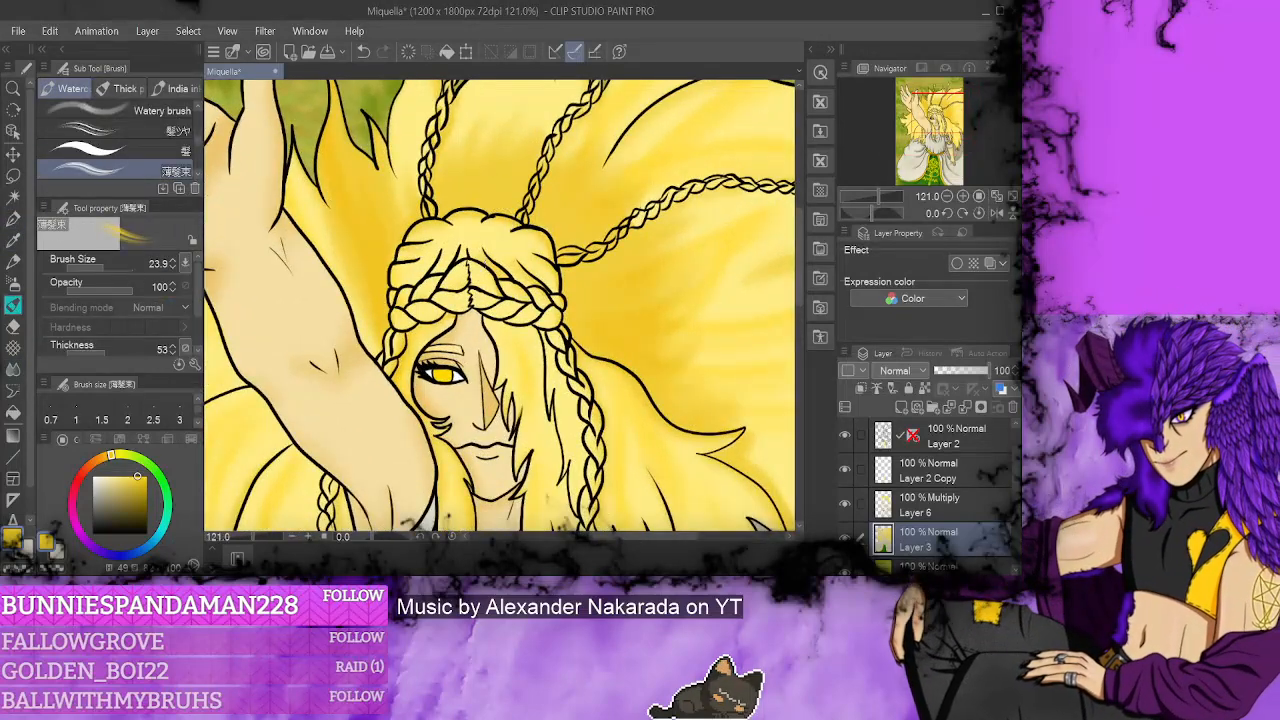
pyautogui.click(107, 265)
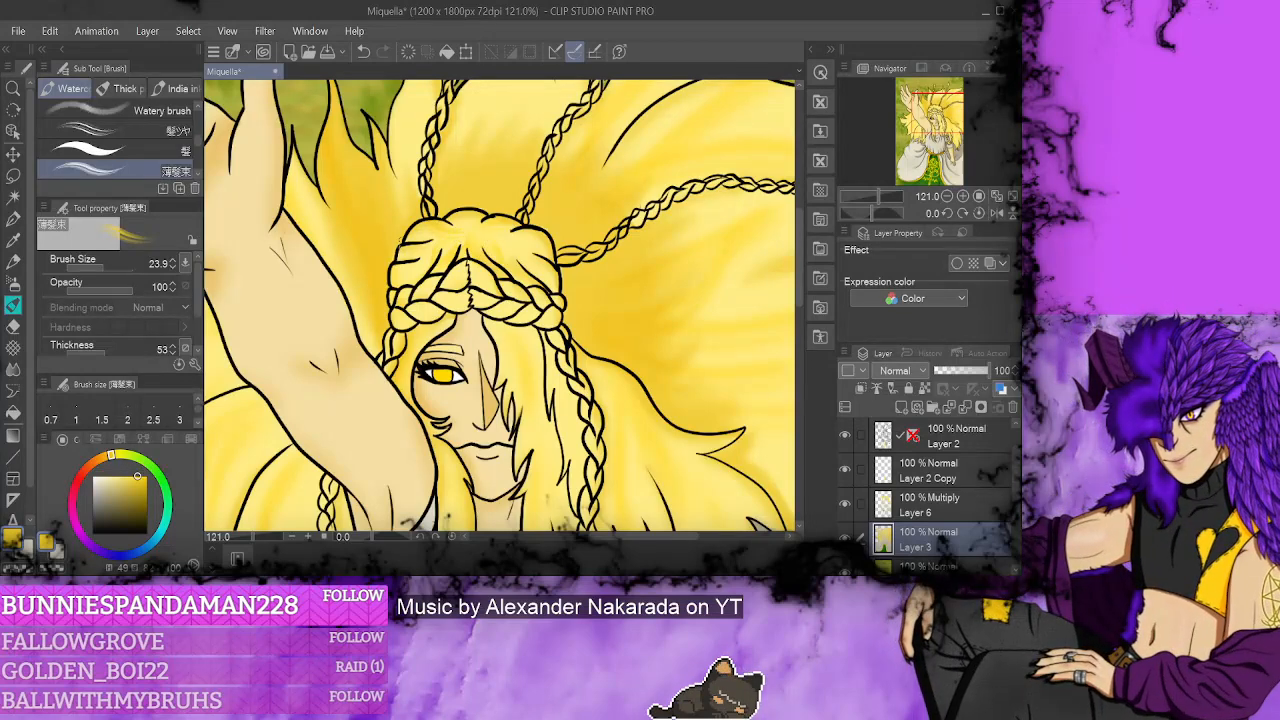
pyautogui.scroll(-3, 485, 210)
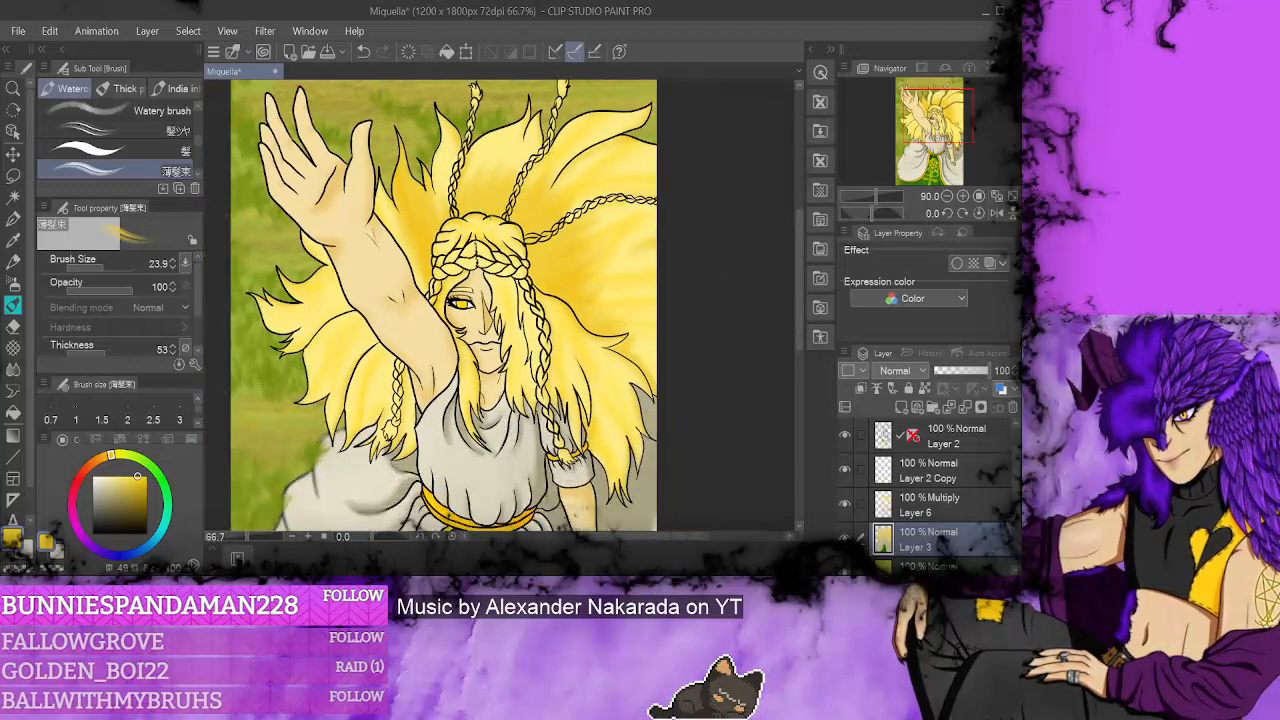
pyautogui.scroll(5, 477, 291)
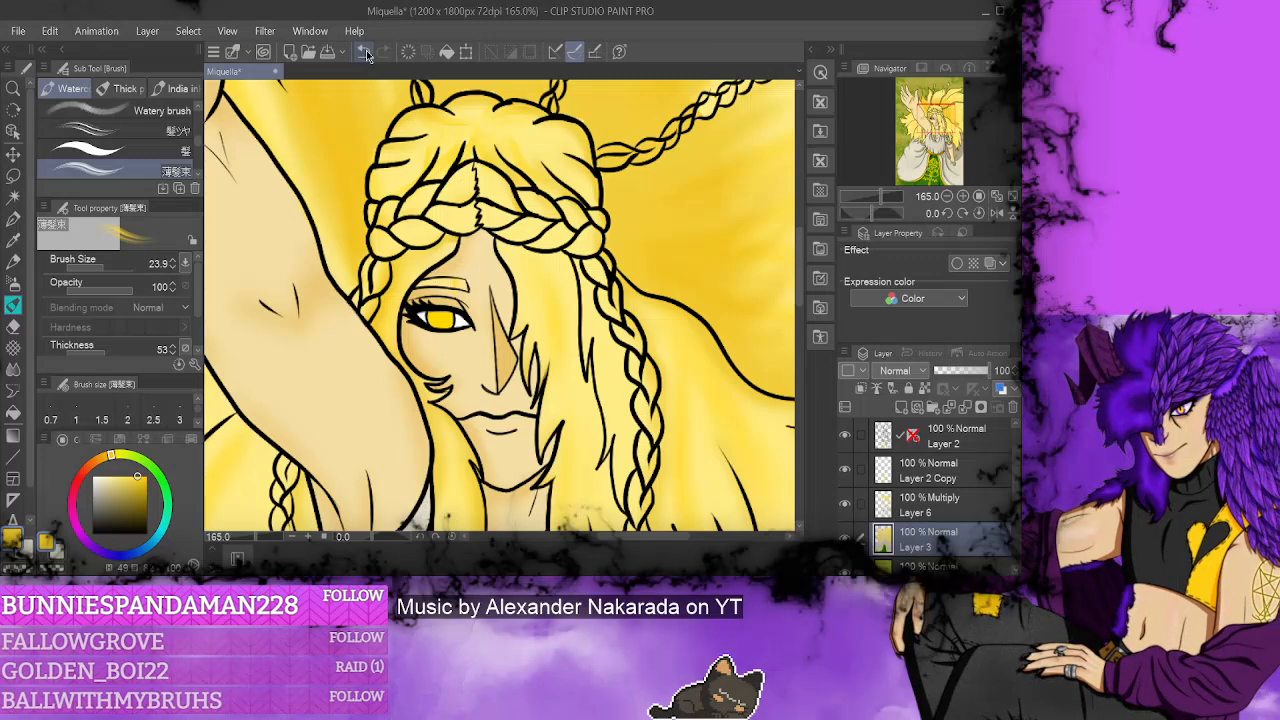
pyautogui.click(13, 196)
pyautogui.click(505, 318)
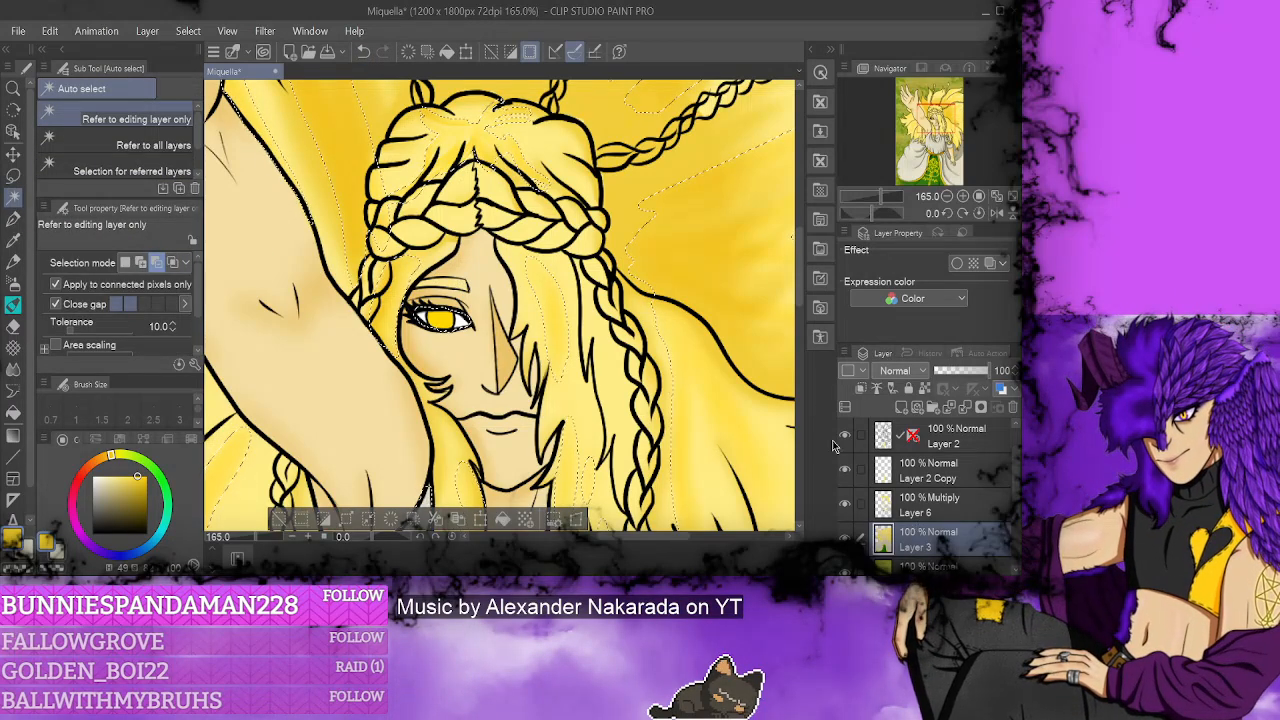
pyautogui.click(364, 55)
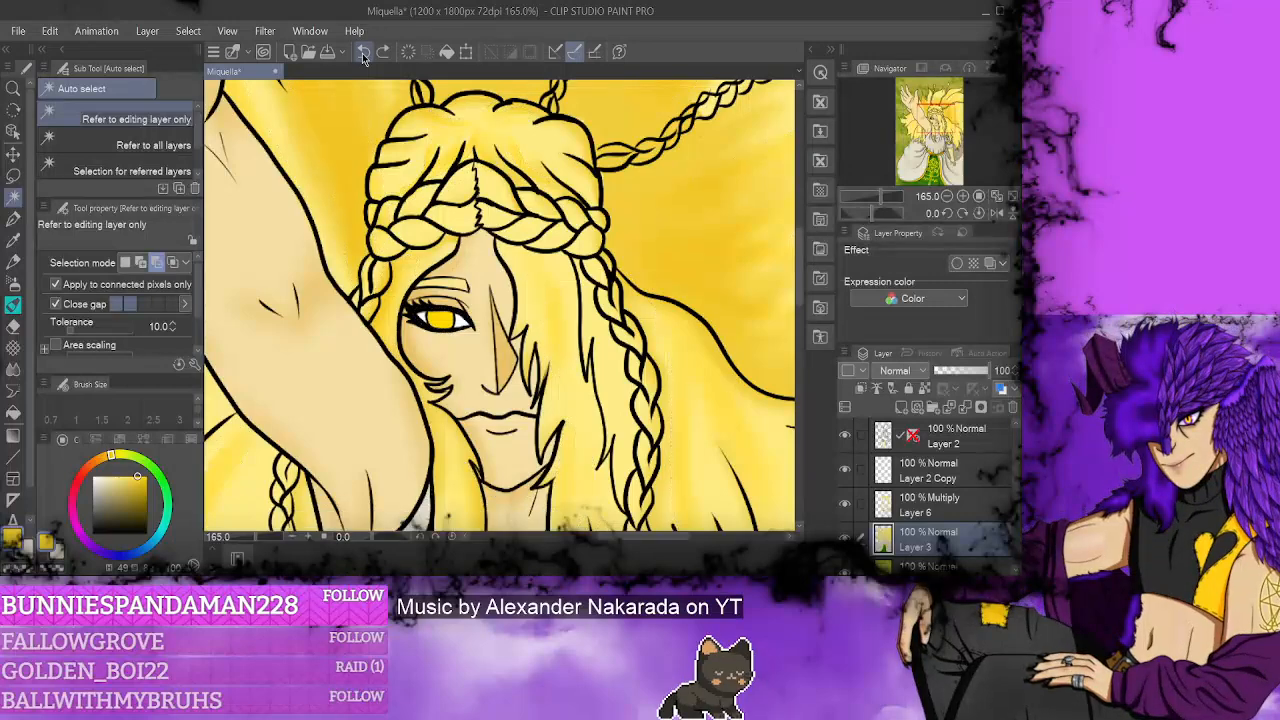
# - Restore the previous selection of the hair on Layer 3
pyautogui.scroll(-3, 489, 238)
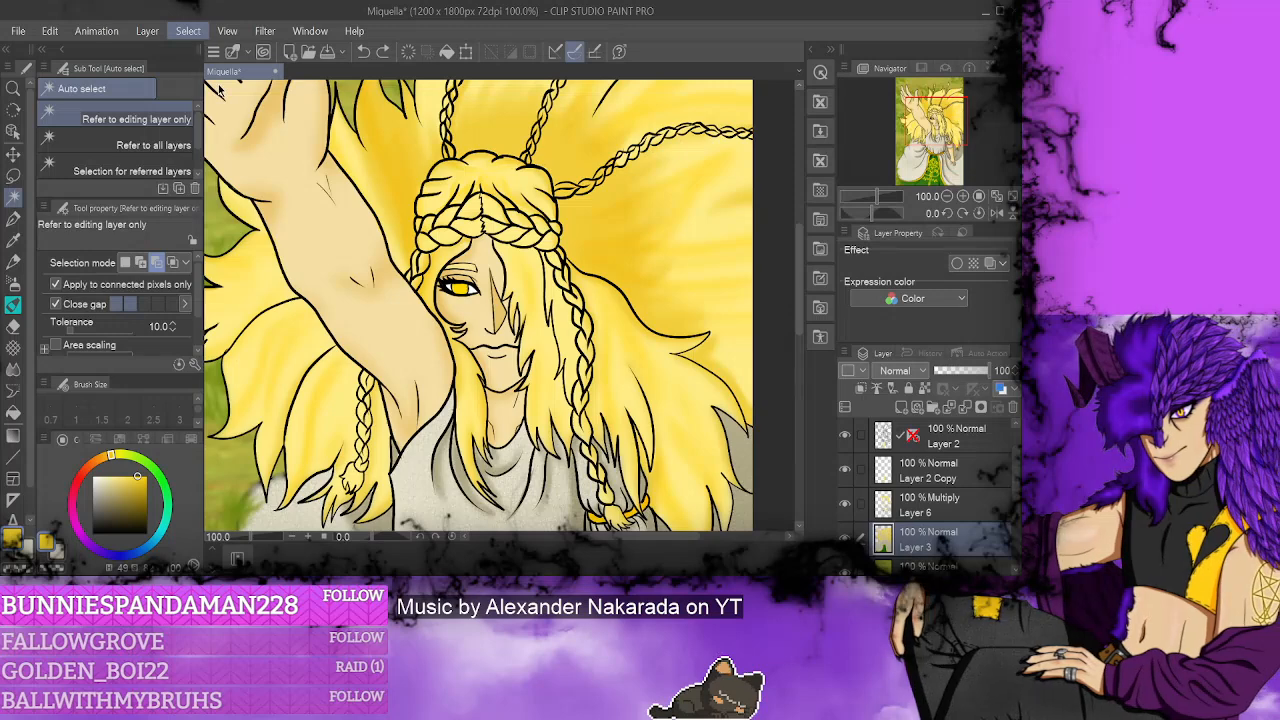
pyautogui.click(255, 100)
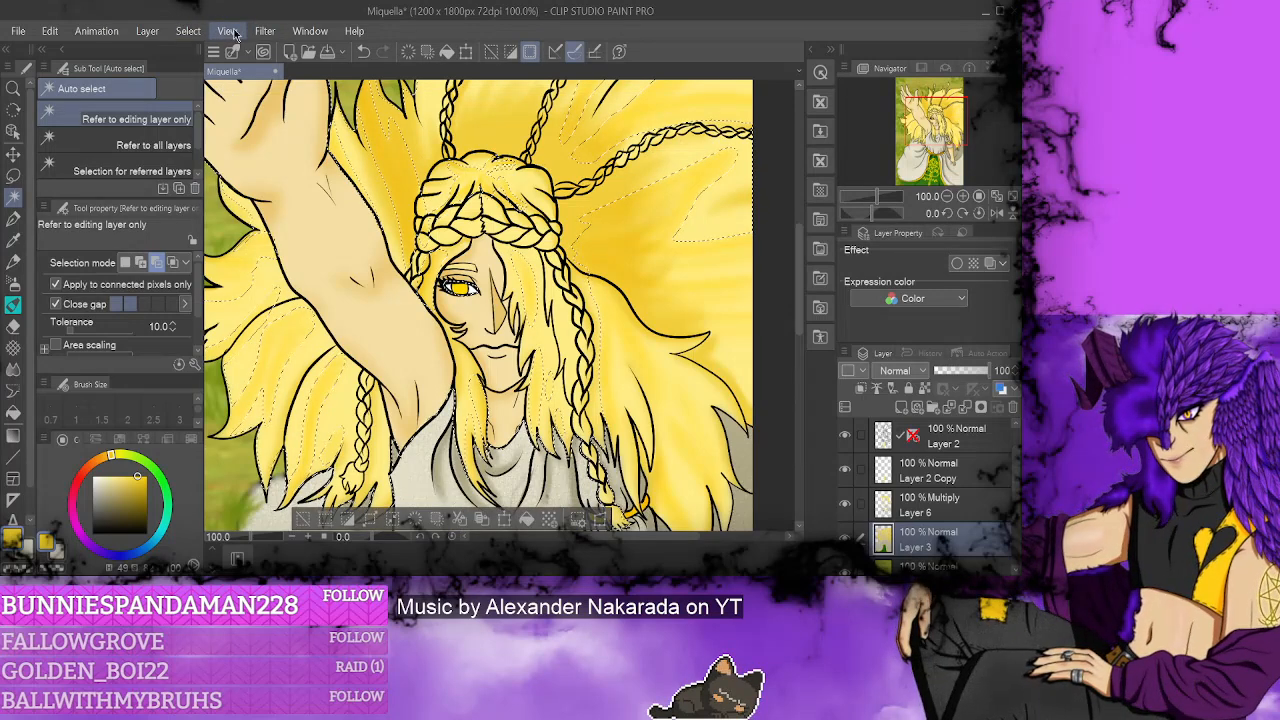
# - Undo the restored selection of the hair on Layer 3
pyautogui.click(363, 55)
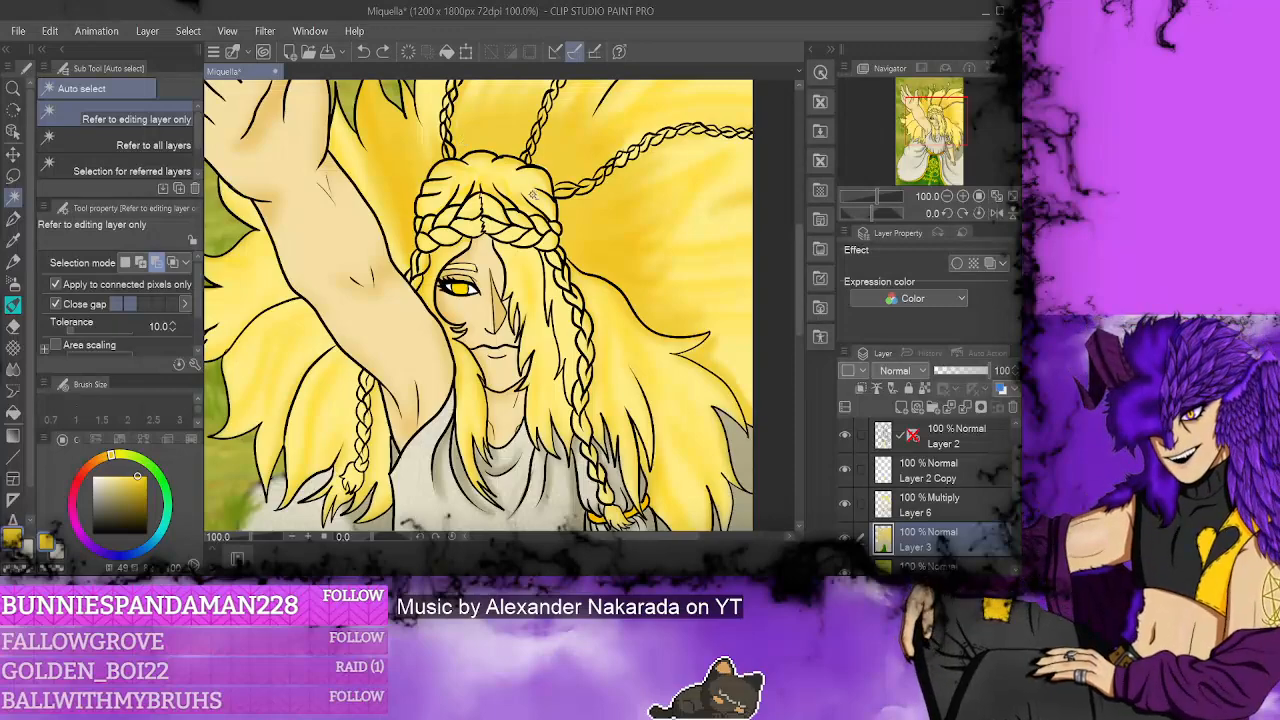
pyautogui.scroll(-5, 533, 193)
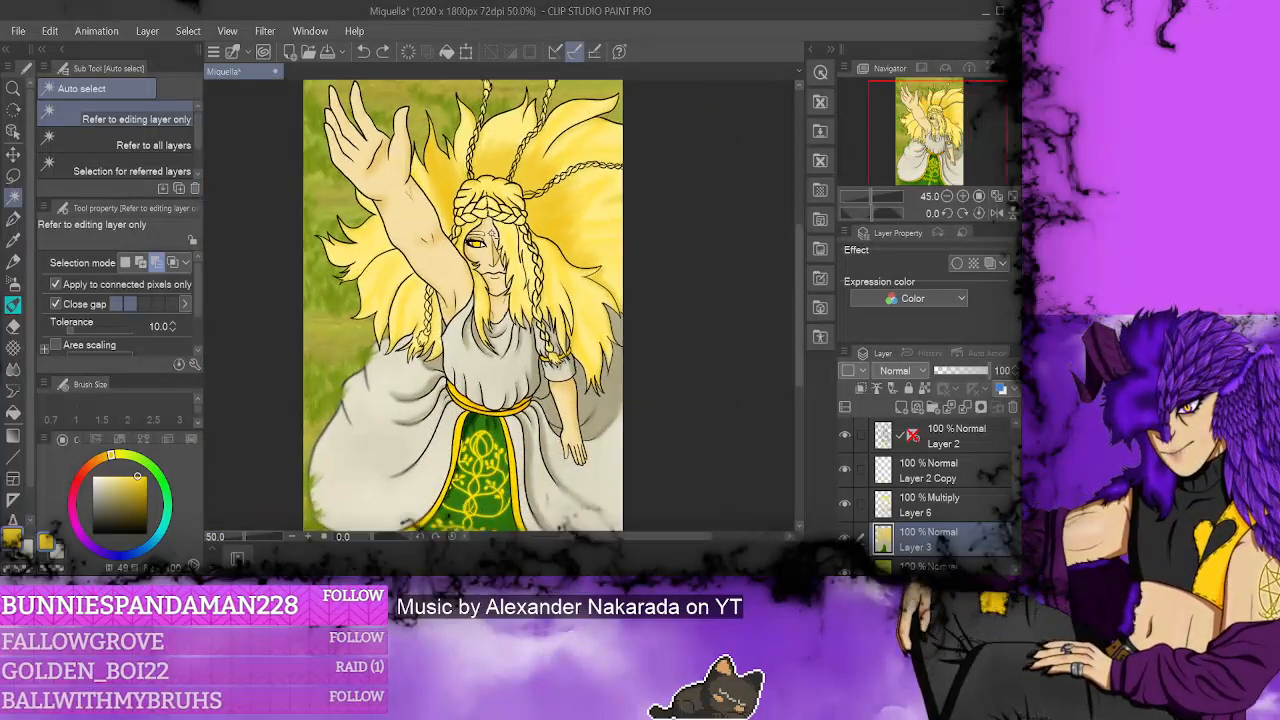
pyautogui.scroll(5, 491, 231)
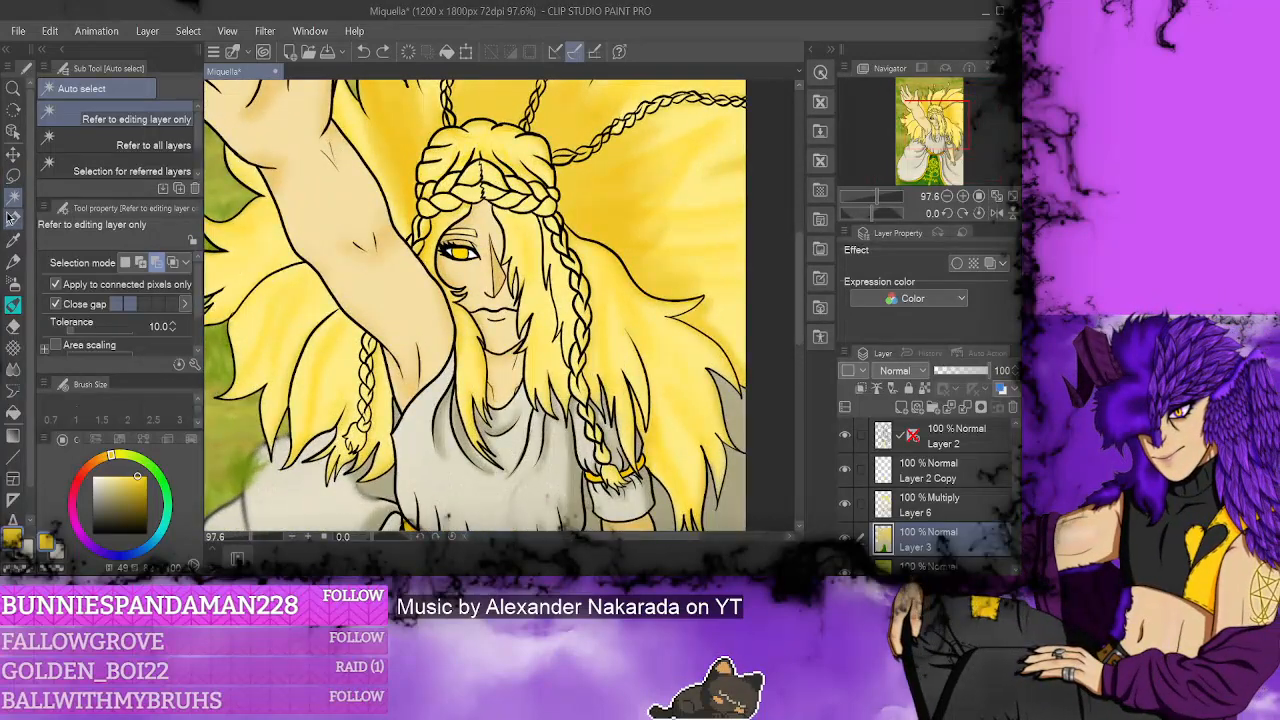
pyautogui.click(470, 232)
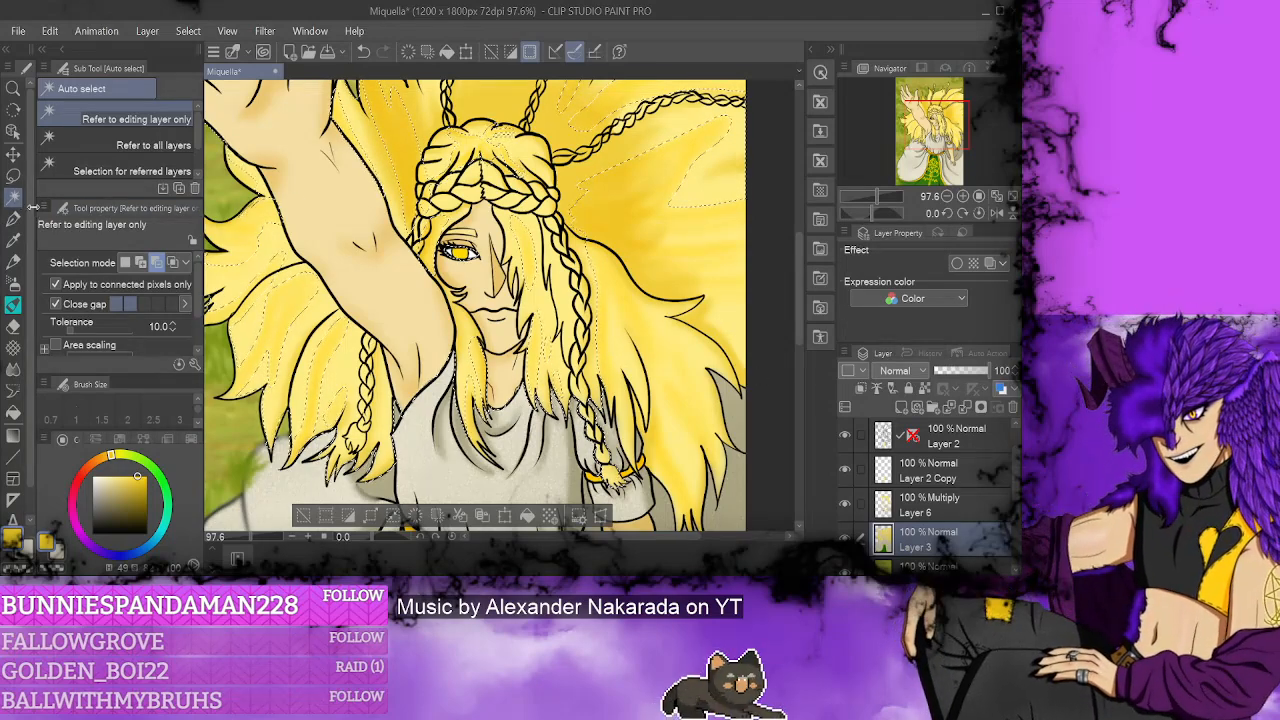
pyautogui.click(13, 352)
pyautogui.click(13, 306)
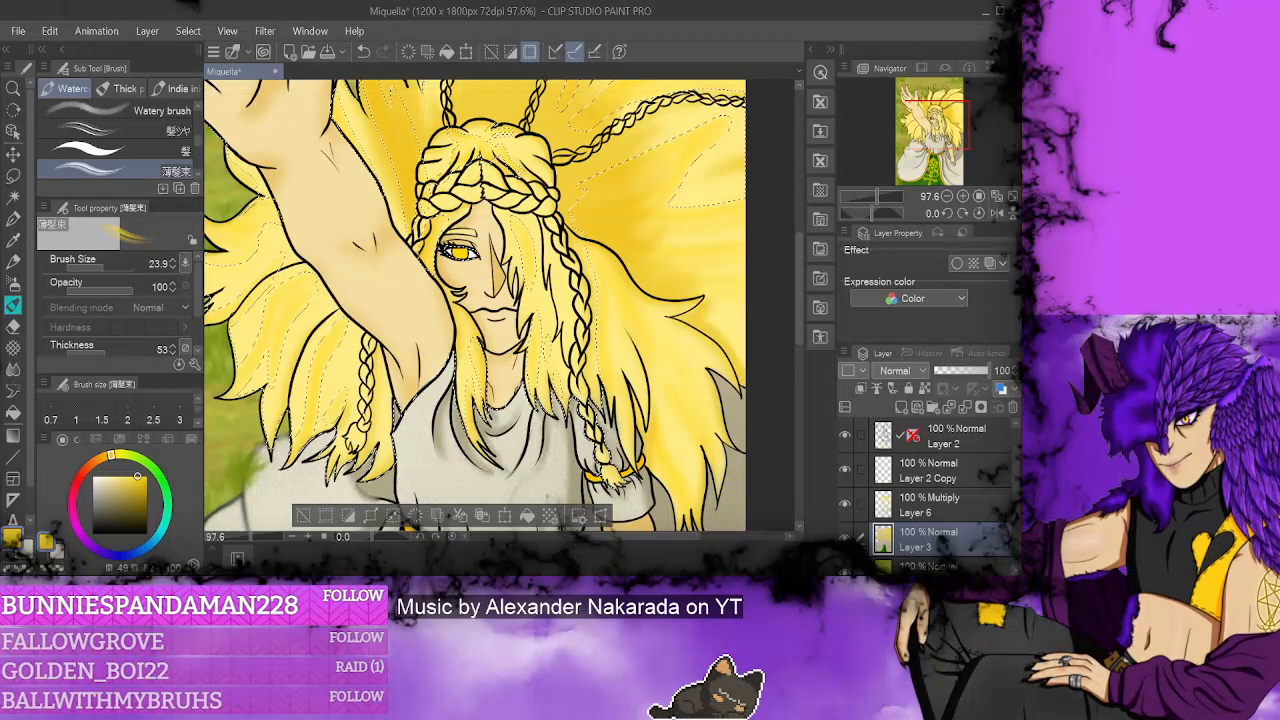
pyautogui.hotkey('ctrl', 'd')
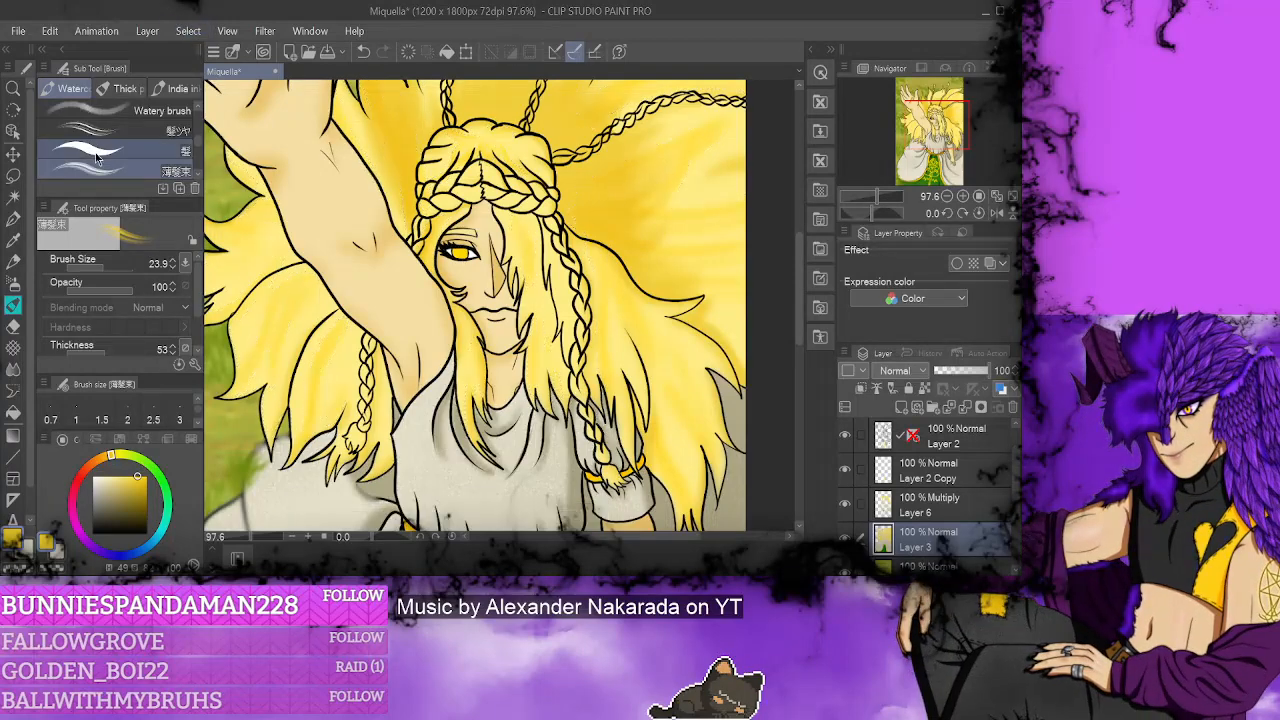
# - Lasso the eyebrow, shade it with the 薄髪束 brush at size 23.9, and clear the selection
pyautogui.press('m')
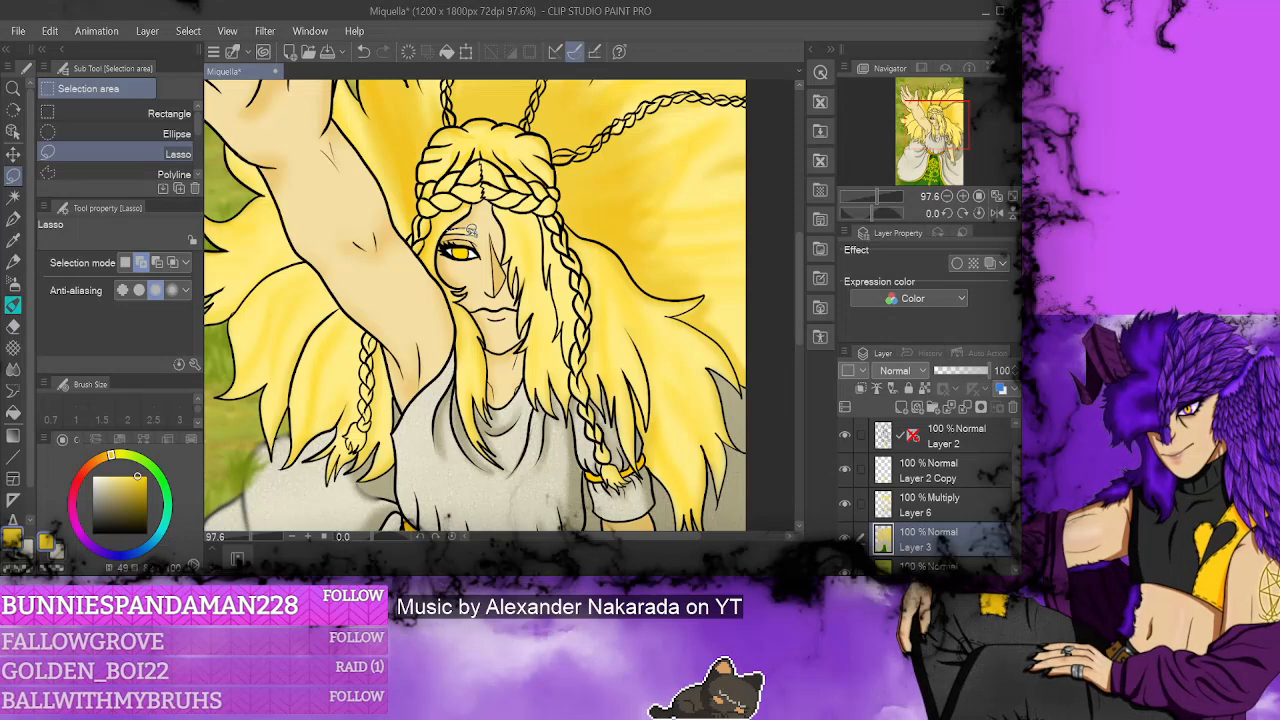
pyautogui.moveTo(449, 226); pyautogui.dragTo(447, 222)
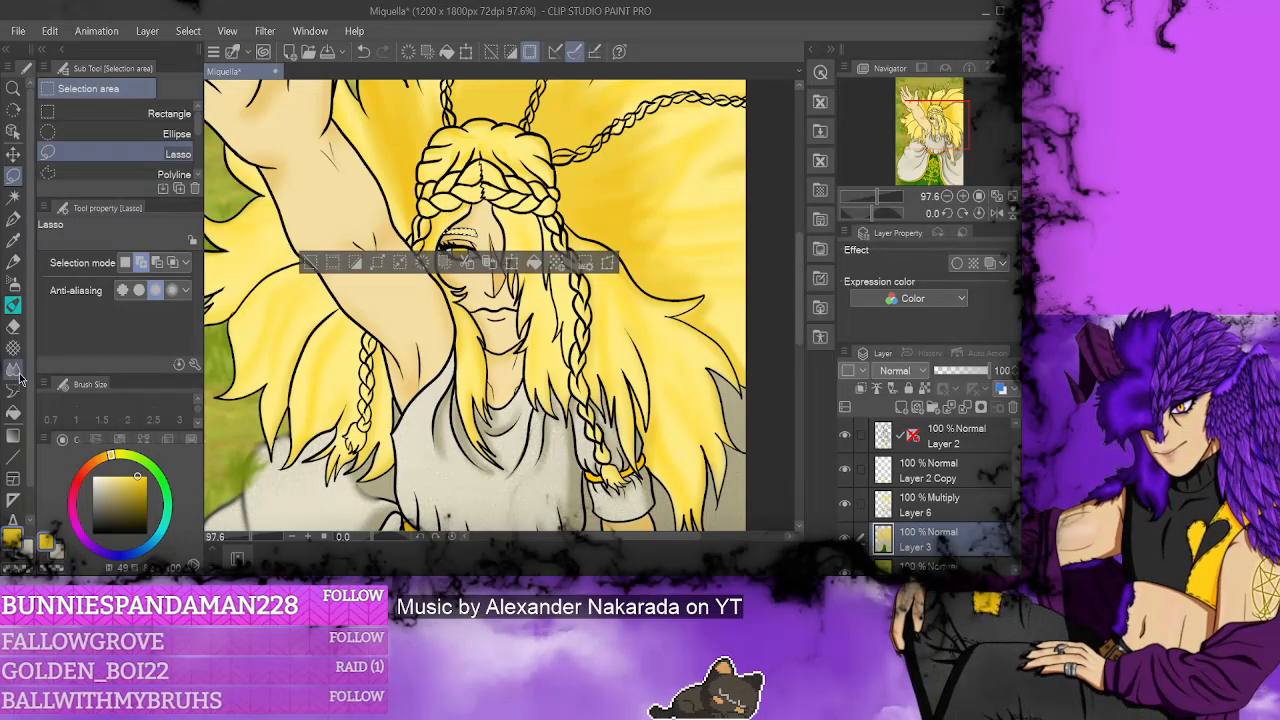
pyautogui.press('b')
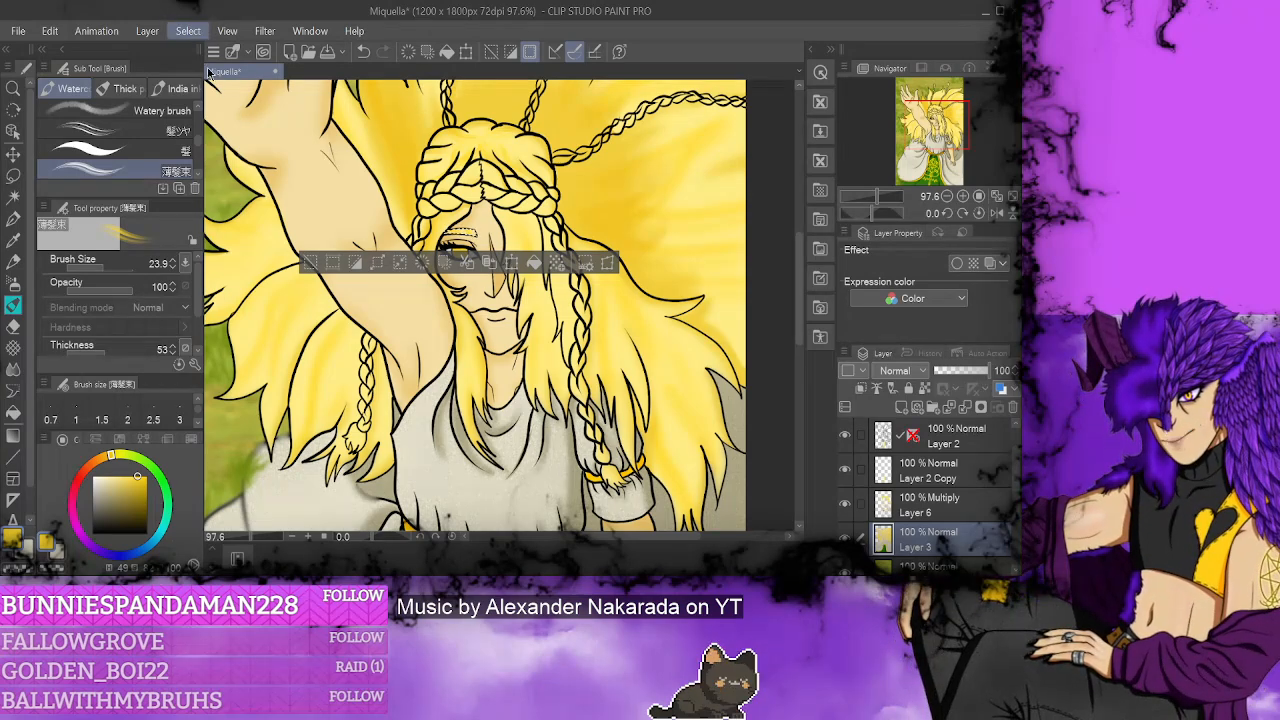
pyautogui.hotkey('ctrl', 'd')
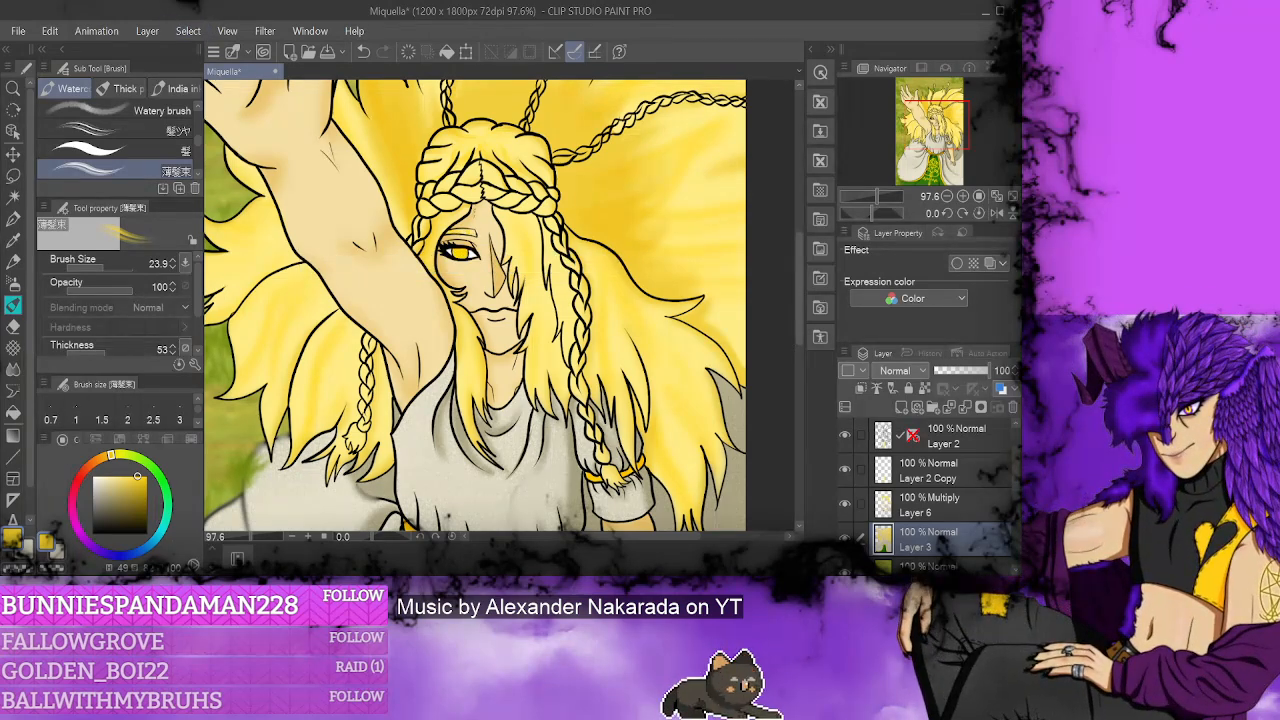
# - Auto-select the yellow iris of the visible eye on Layer 3
pyautogui.hotkey('ctrl', '-')
pyautogui.hotkey('ctrl', 'alt', '0')
pyautogui.scroll(5, 460, 252)
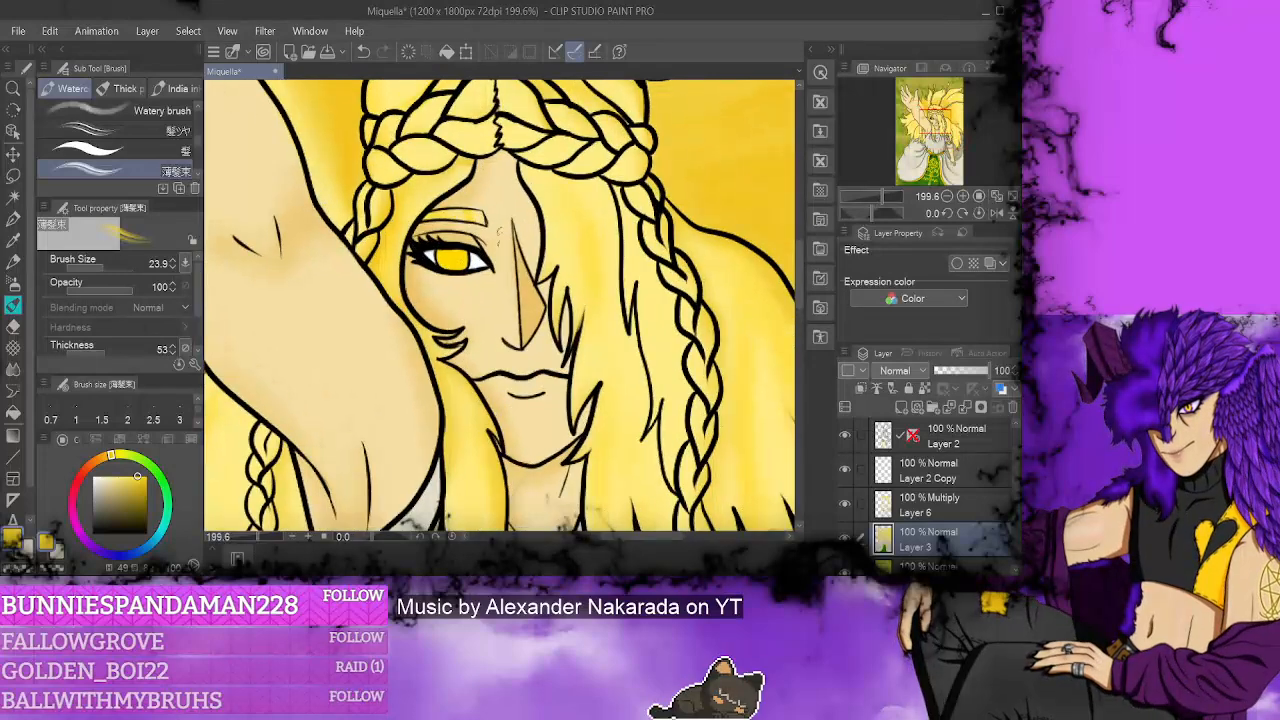
pyautogui.press('w')
pyautogui.click(450, 257)
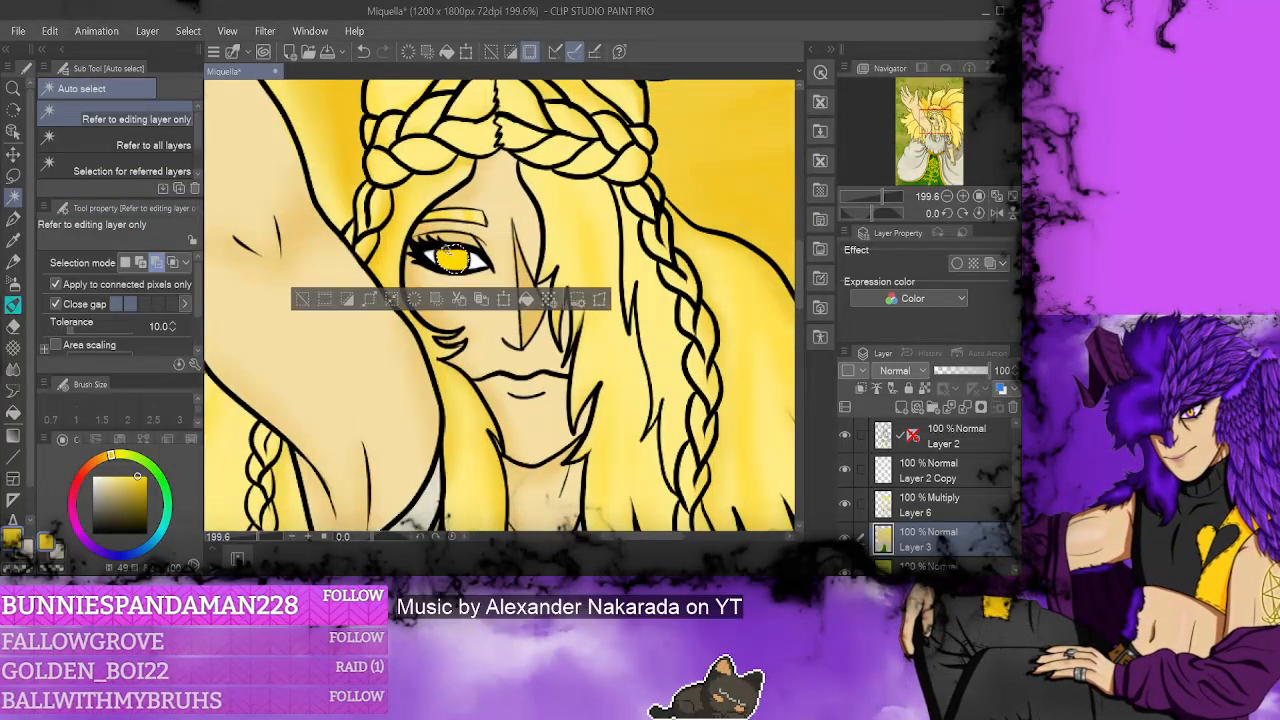
# - Pick a darker yellow and test it inside the selected iris with the 薄髪束 brush, undoing the strokes
pyautogui.click(13, 305)
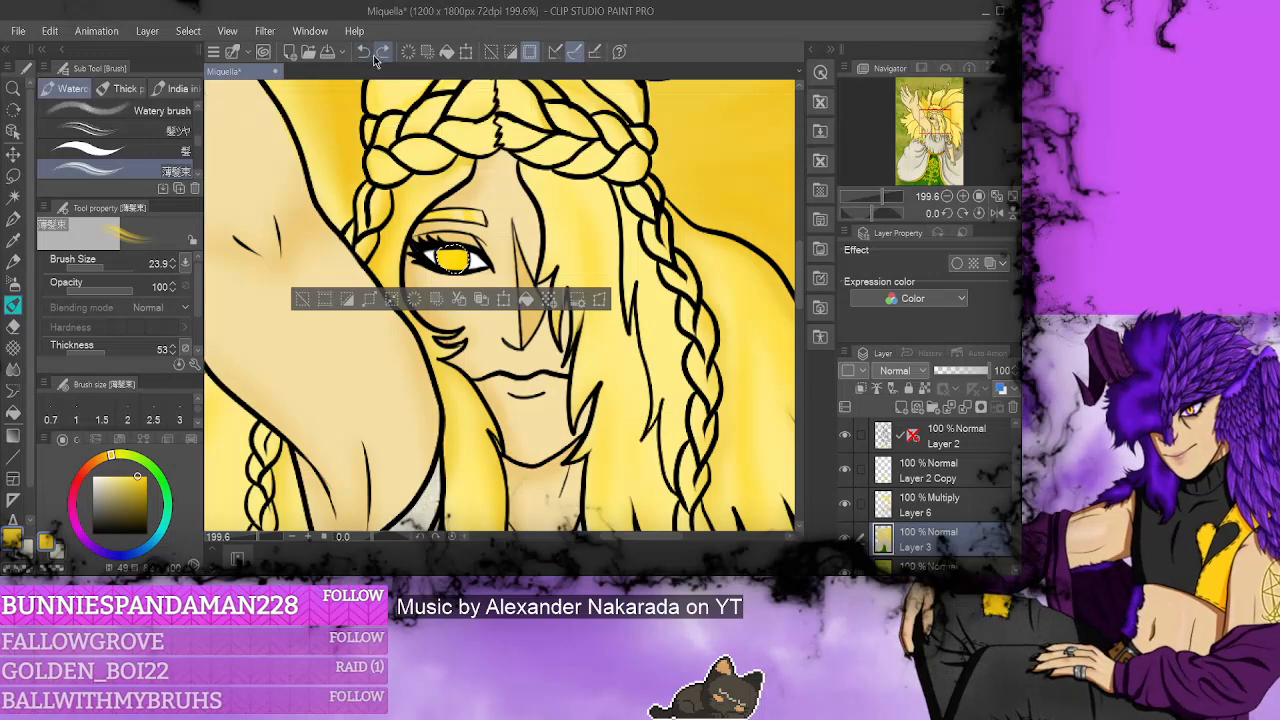
pyautogui.click(146, 485)
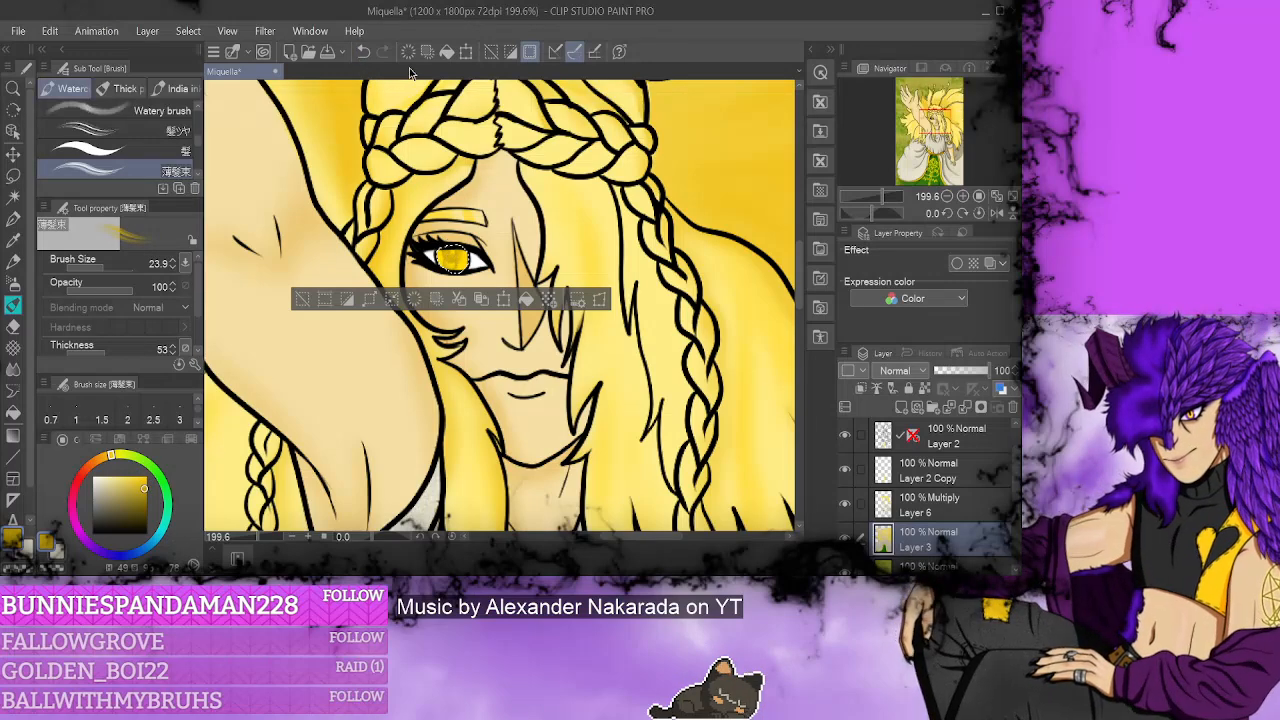
pyautogui.click(363, 51)
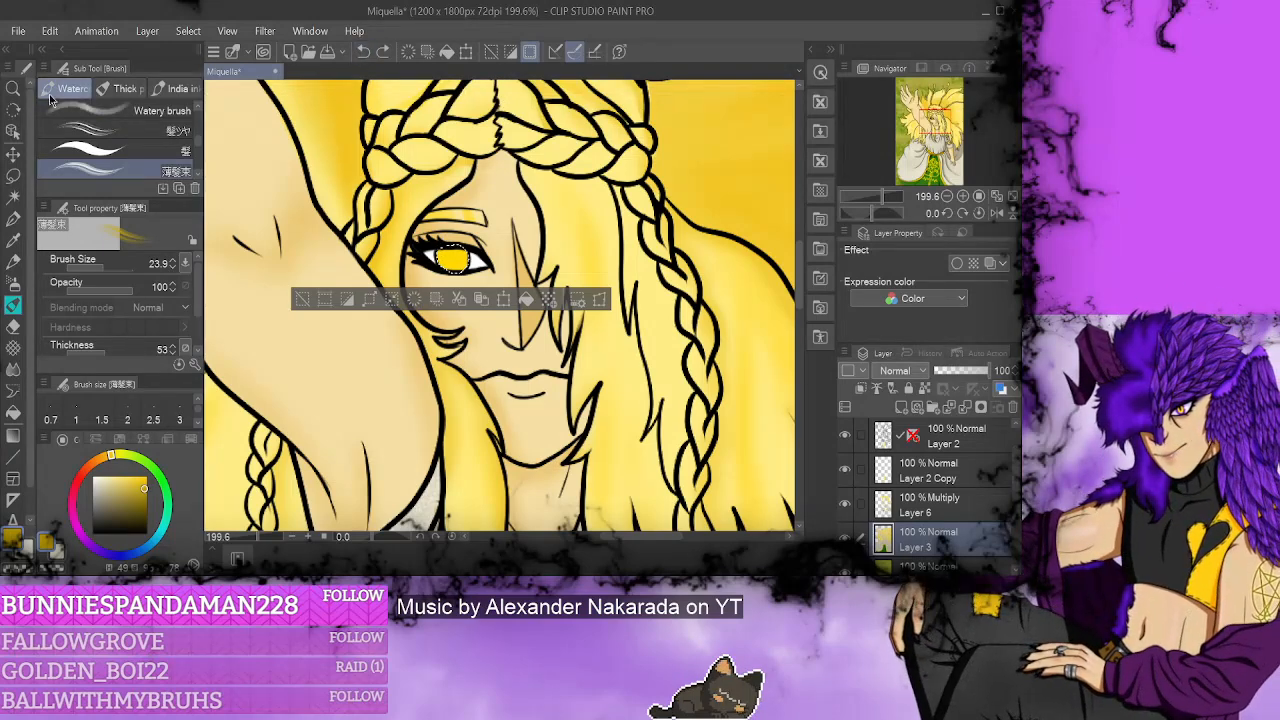
# - Try shading the iris with the 髪ツヤ brush at small sizes up to 10.7, and undo the strokes
pyautogui.click(86, 131)
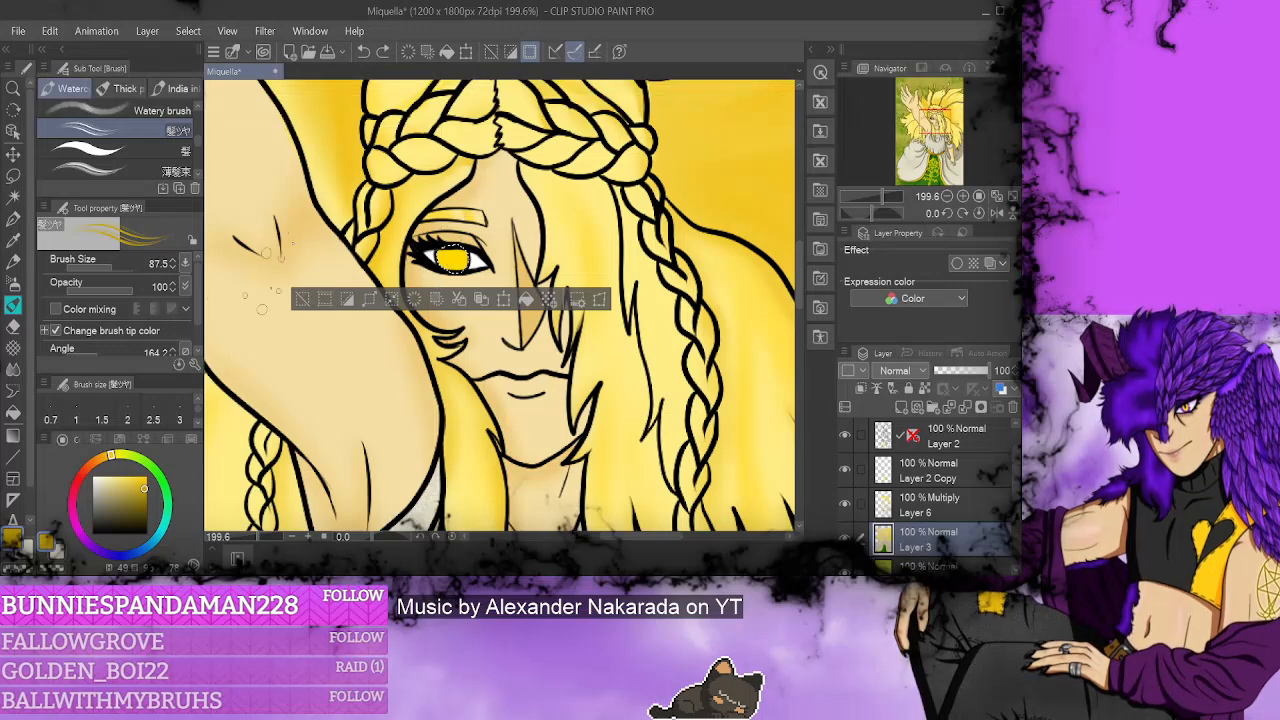
pyautogui.click(104, 264)
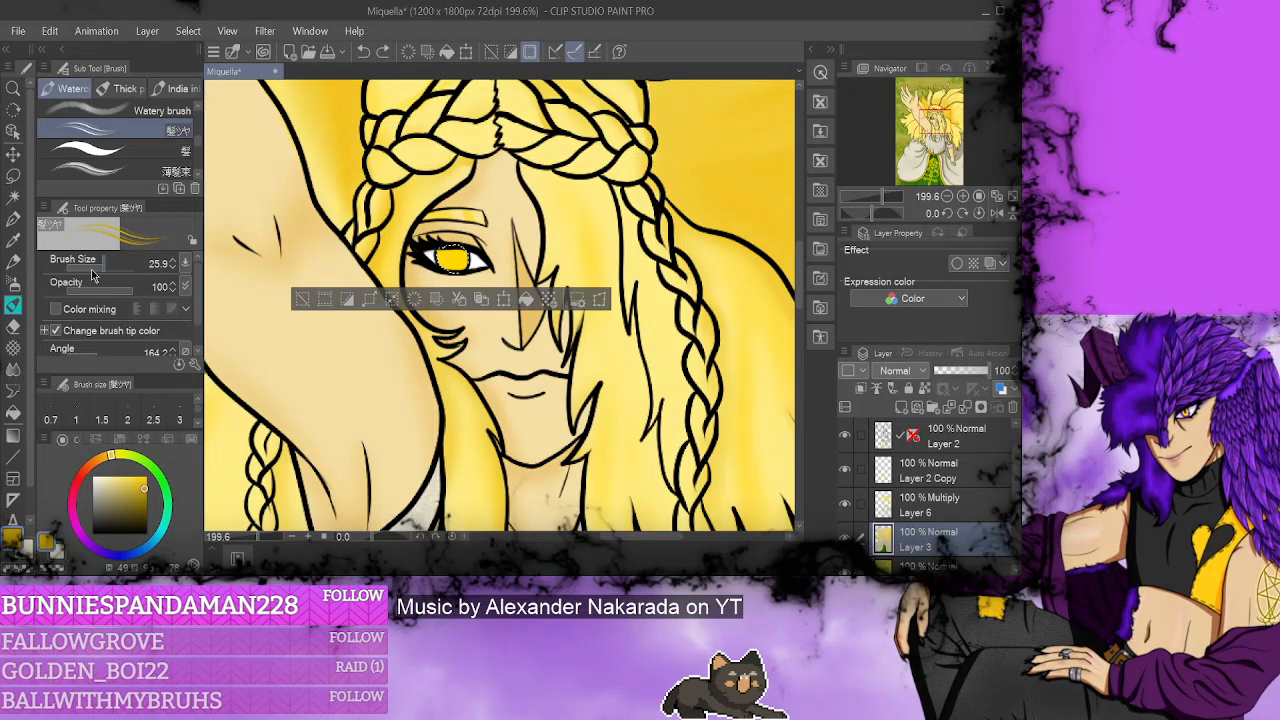
pyautogui.moveTo(92, 266); pyautogui.dragTo(62, 264)
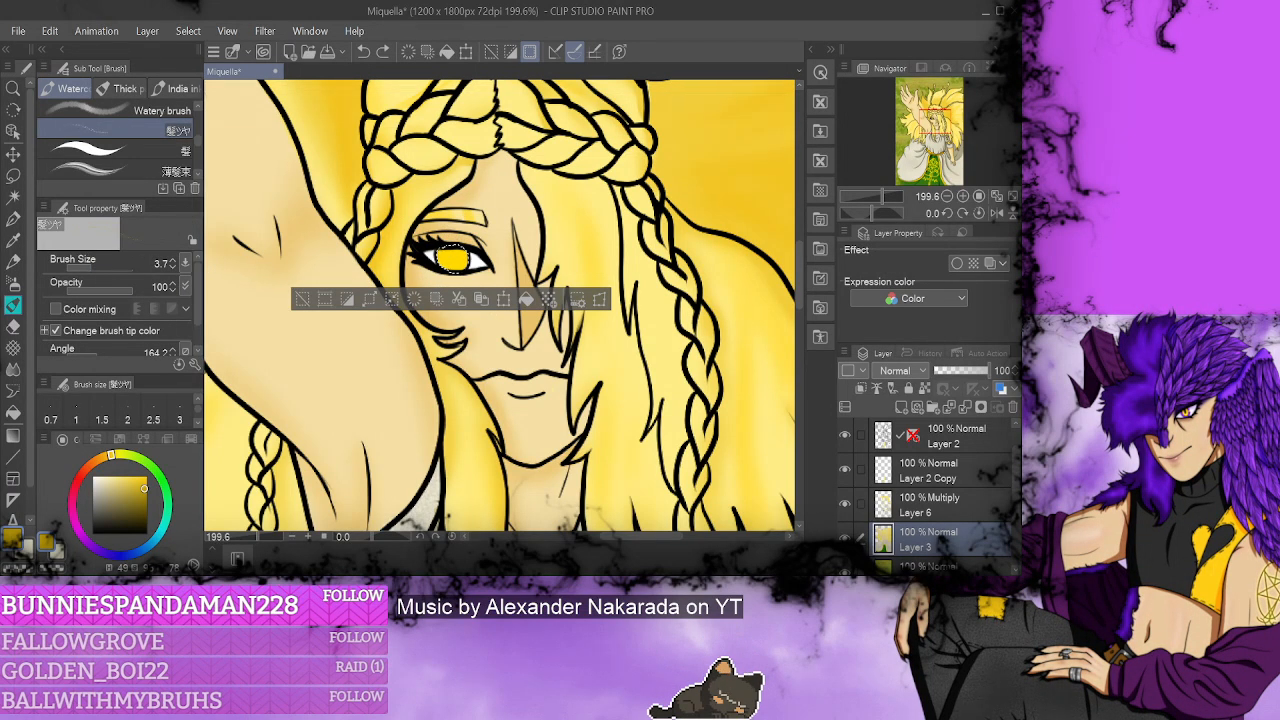
pyautogui.click(94, 266)
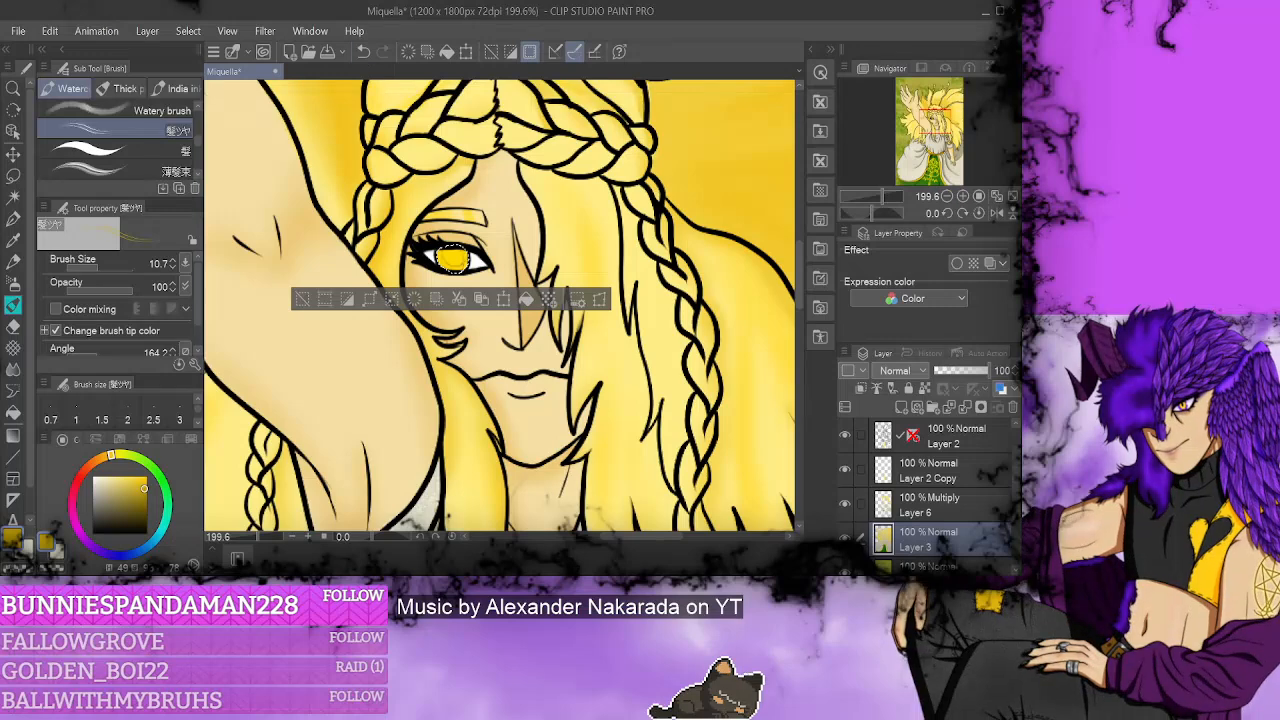
pyautogui.click(363, 51)
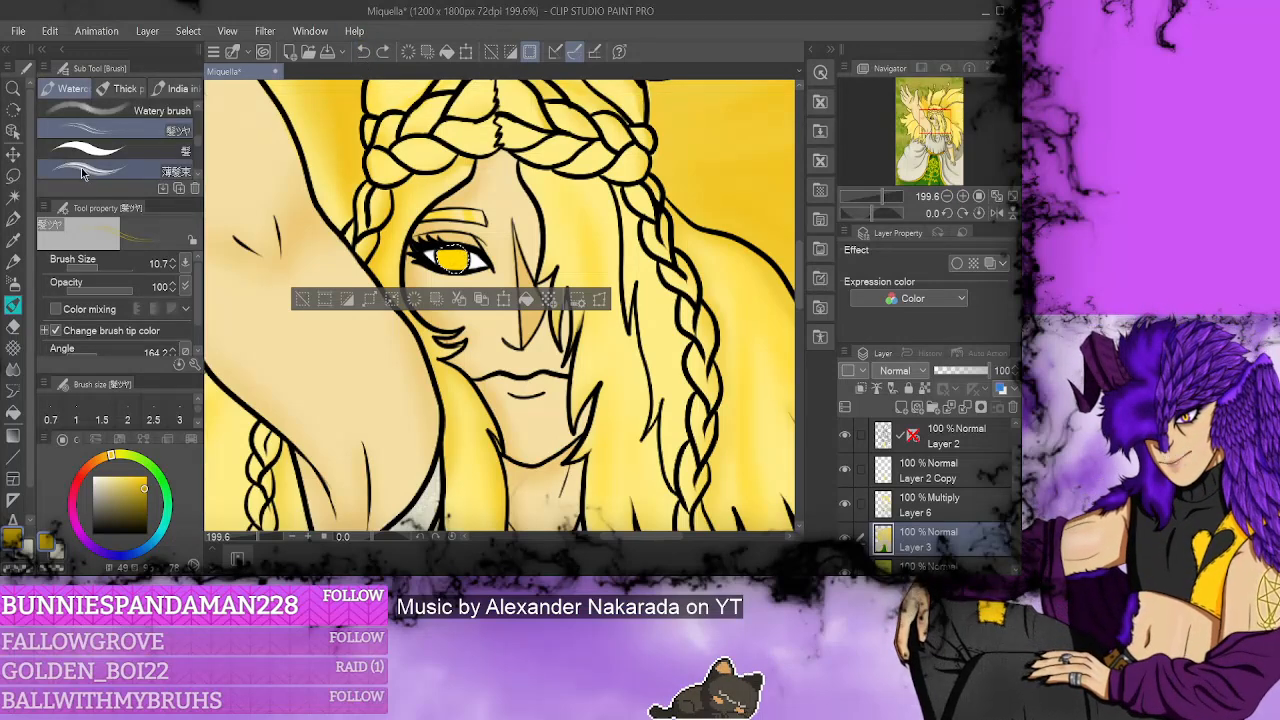
# - Shade the iris with the Turnip pen at size 14.7 and soften the strokes using Blur at size 30.4
pyautogui.click(13, 218)
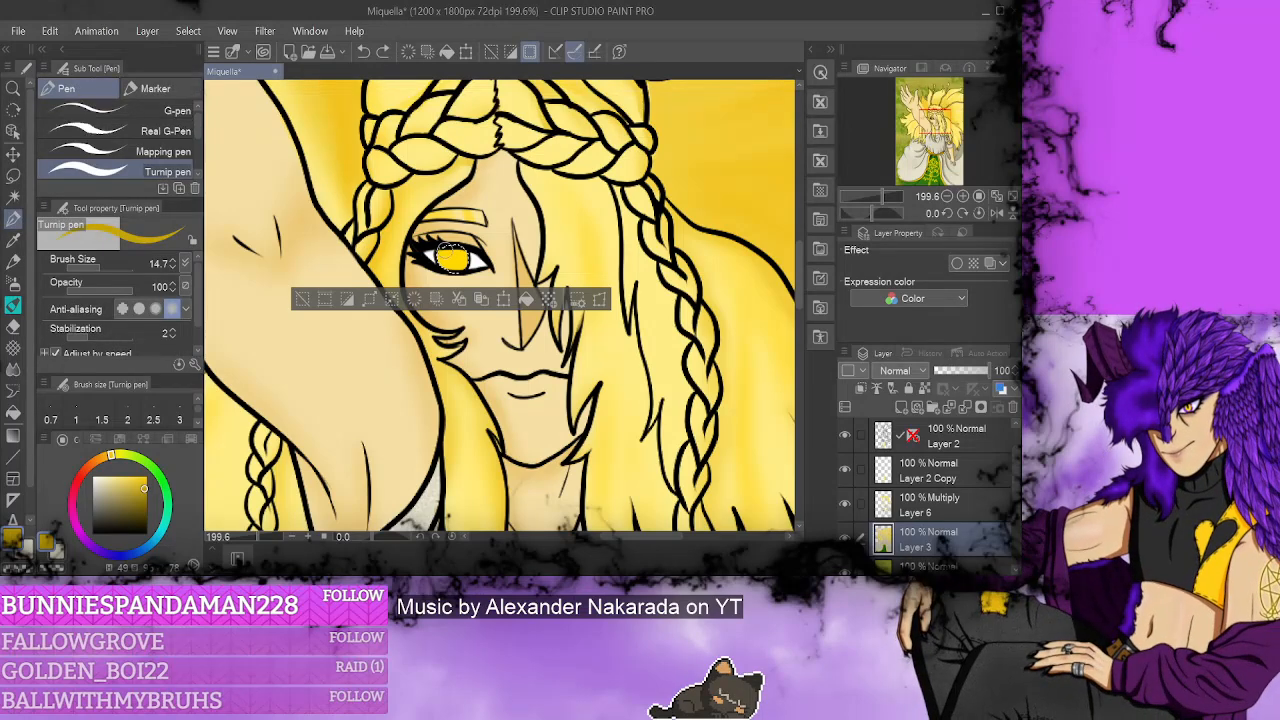
pyautogui.moveTo(446, 253)
pyautogui.mouseDown()
pyautogui.moveTo(444, 264)
pyautogui.moveTo(463, 263)
pyautogui.moveTo(454, 257)
pyautogui.mouseUp()
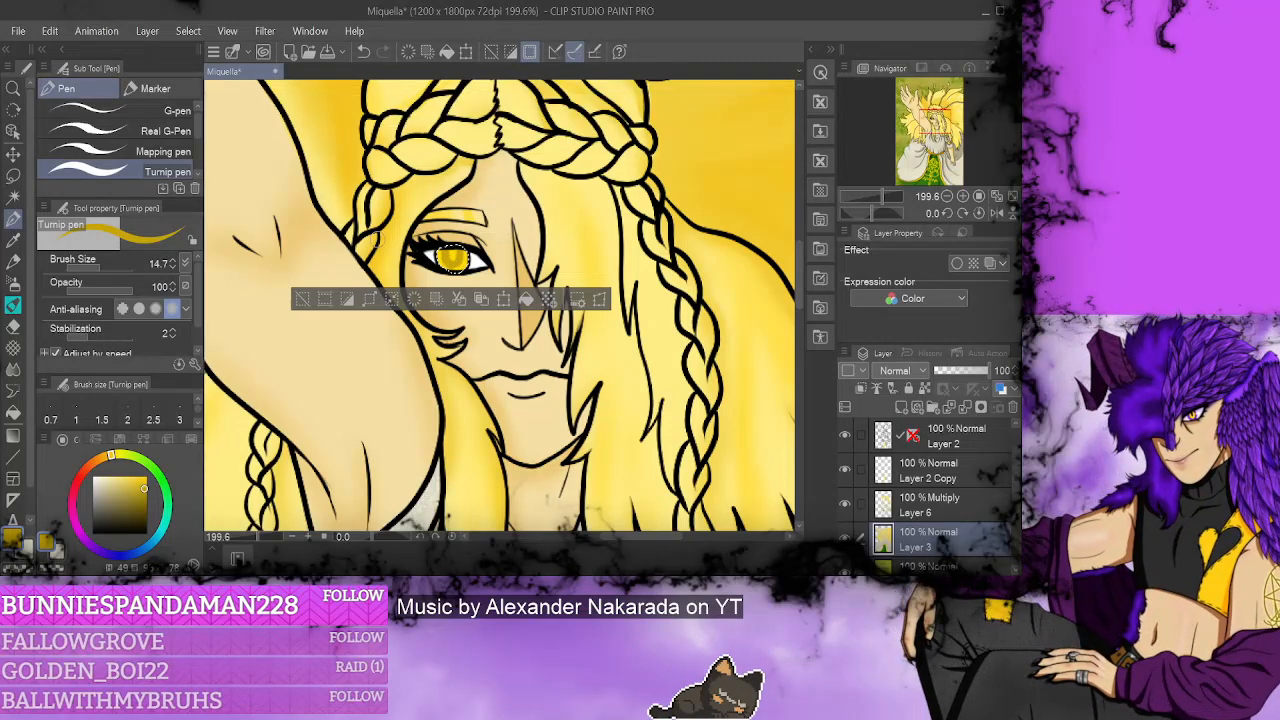
pyautogui.press('j')
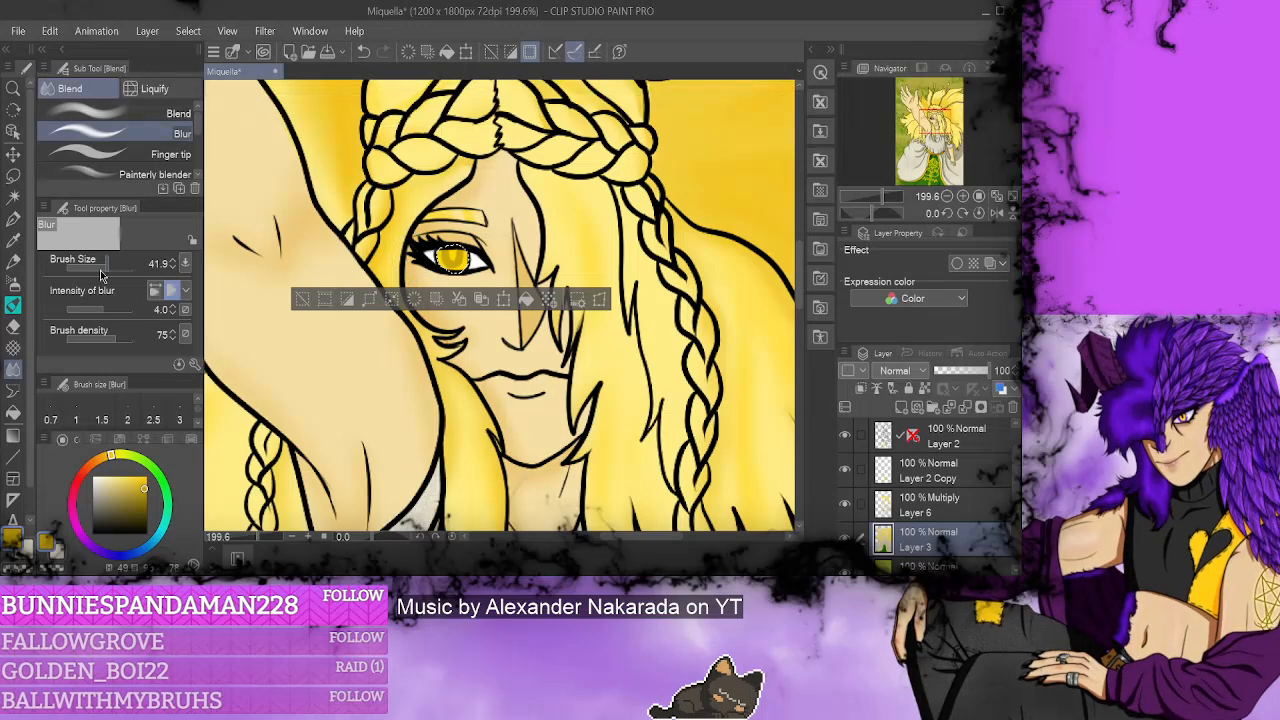
pyautogui.moveTo(104, 270); pyautogui.dragTo(120, 278)
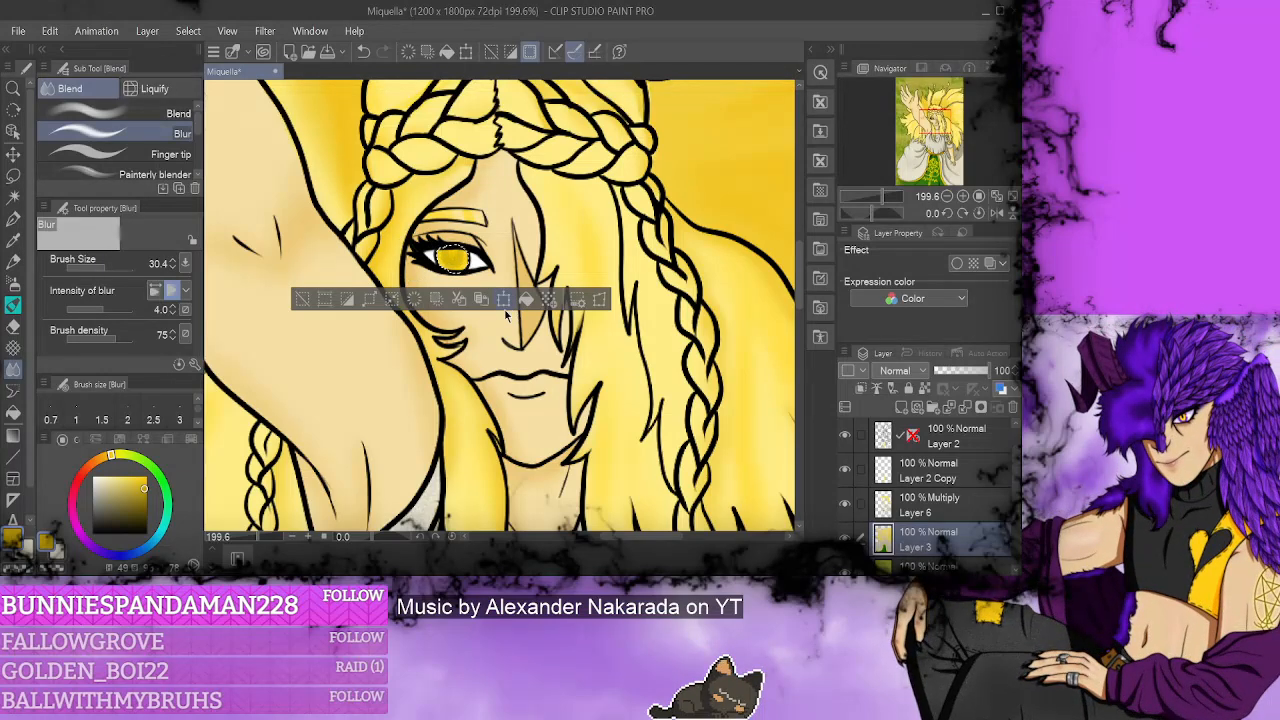
pyautogui.scroll(-1, 478, 218)
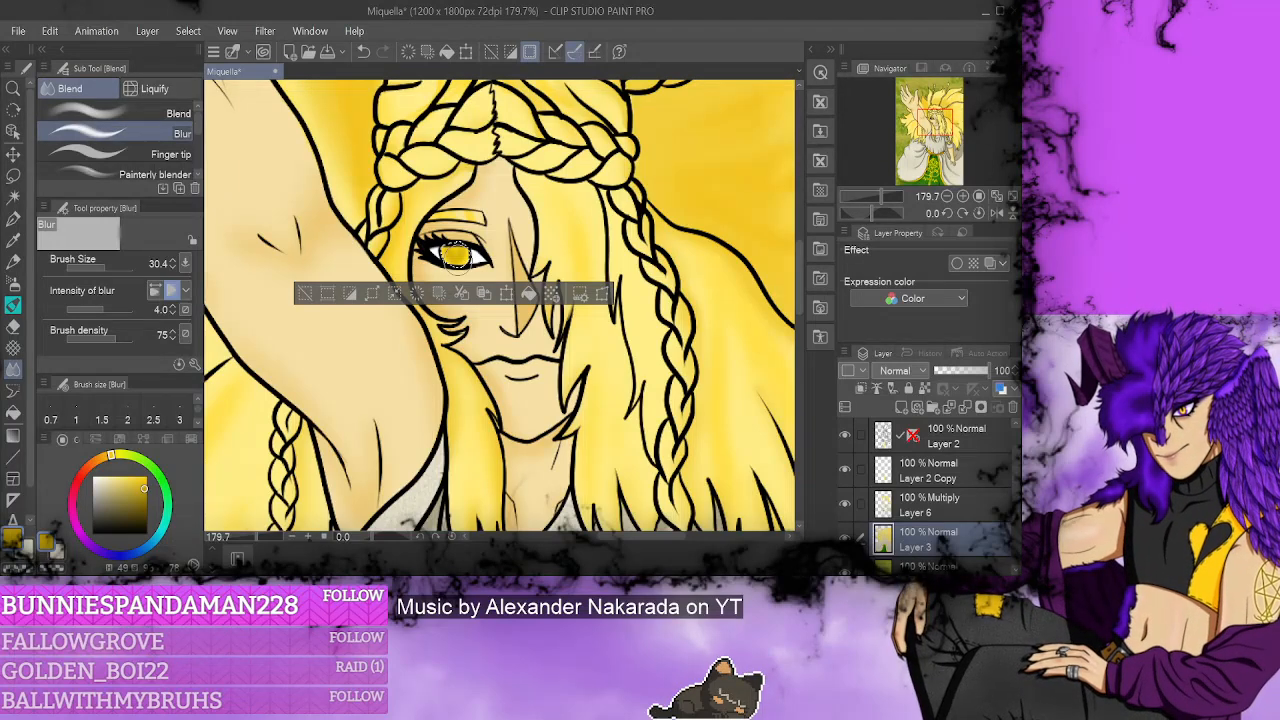
# - Create a new layer directly above Layer 2 and set its blending mode to Add (Glow)
pyautogui.click(975, 440)
pyautogui.scroll(1, 1017, 445)
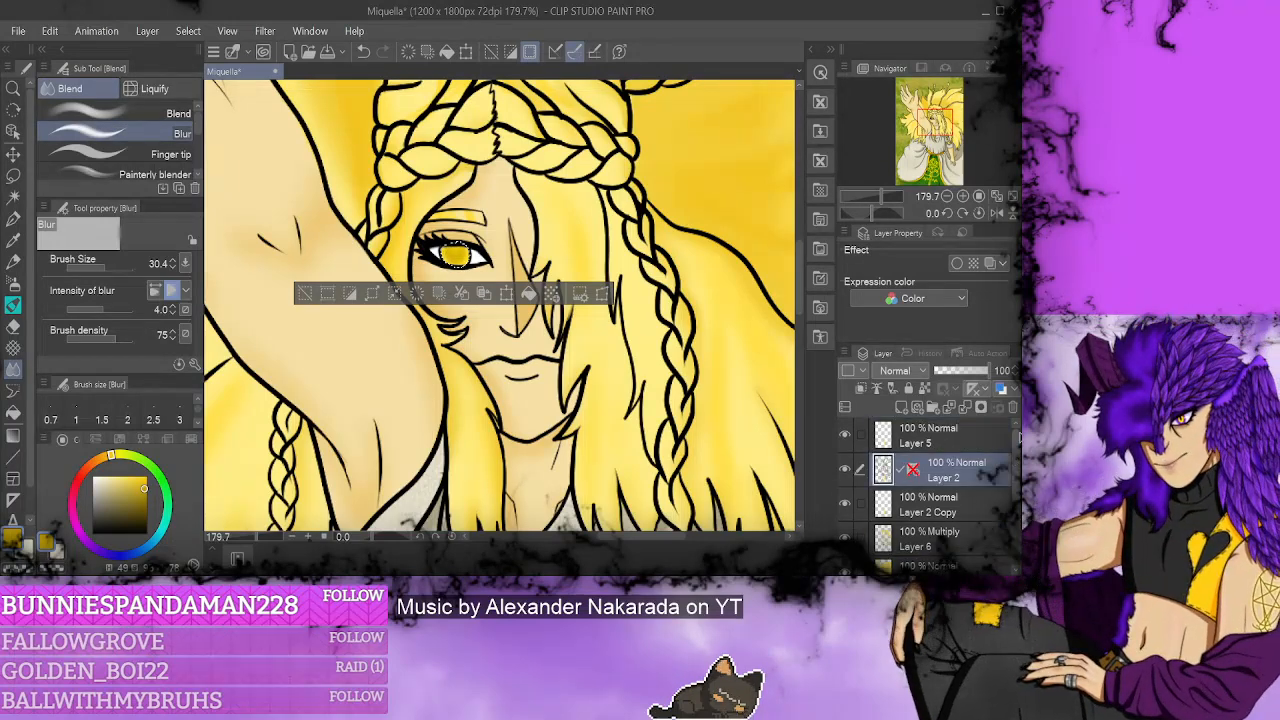
pyautogui.click(903, 407)
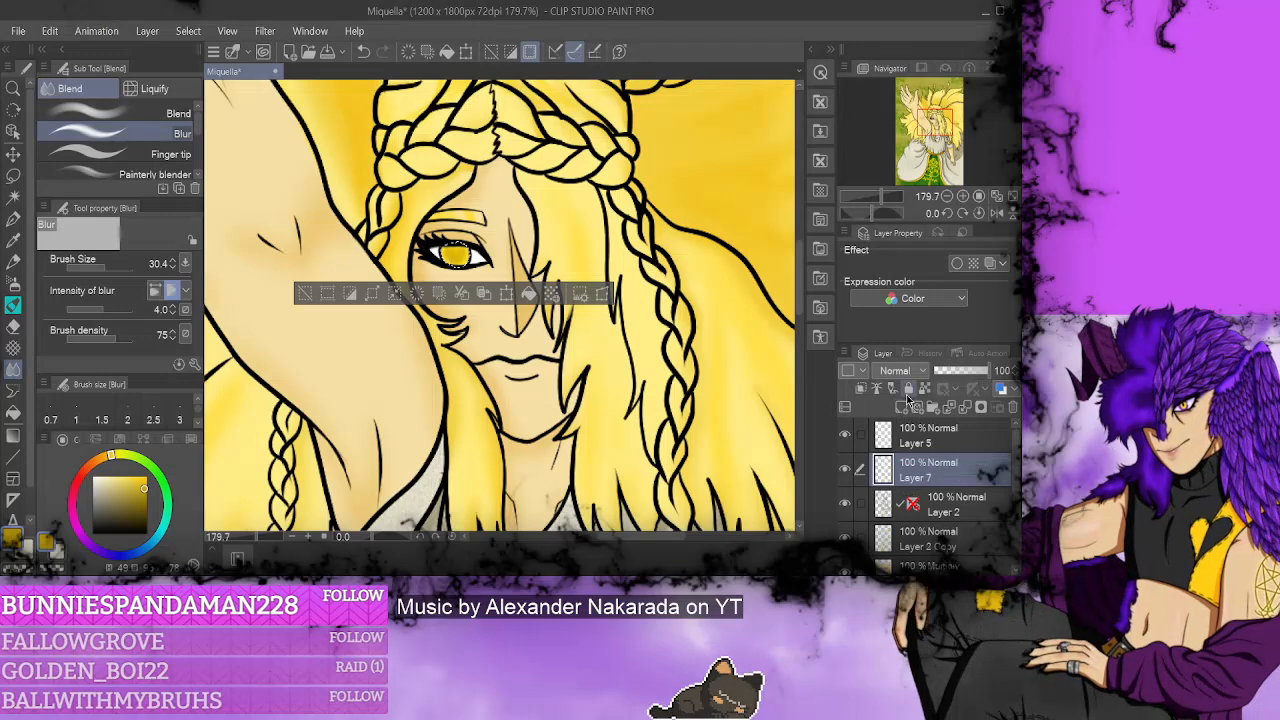
pyautogui.scroll(-12, 926, 372)
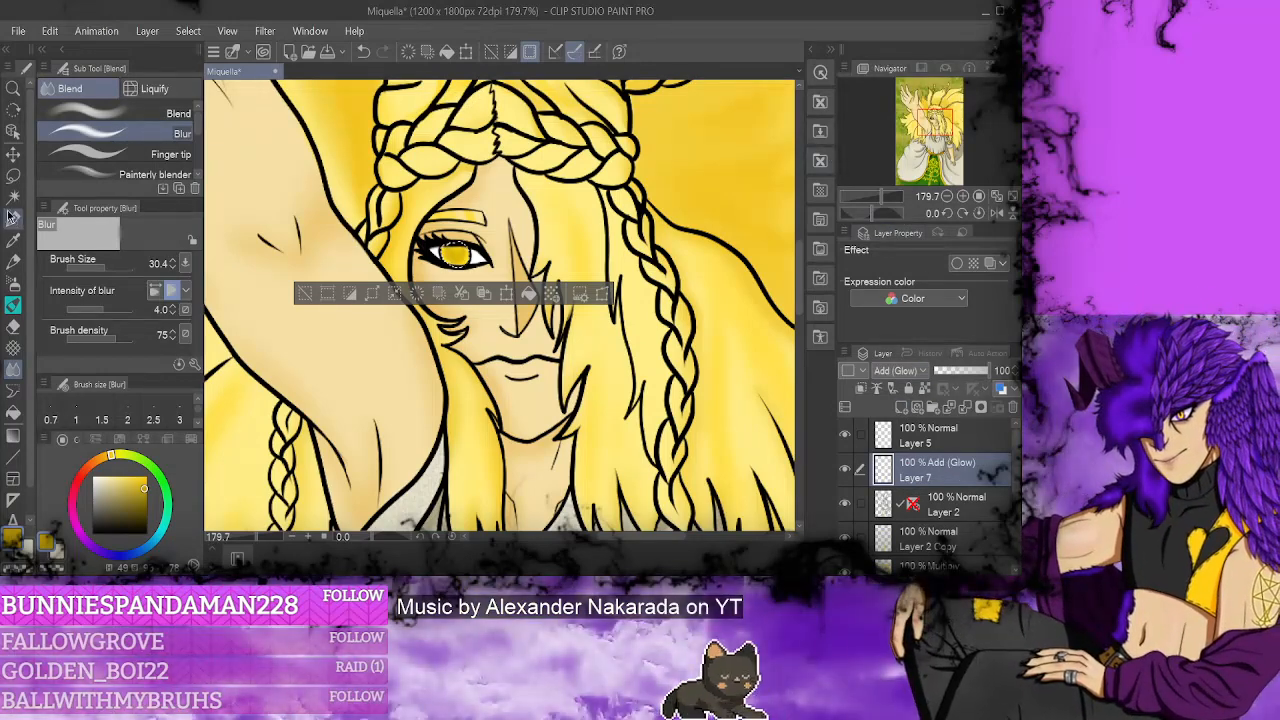
# - Try a blurred Turnip pen highlight in the iris on the Add (Glow) layer, and undo it
pyautogui.click(12, 217)
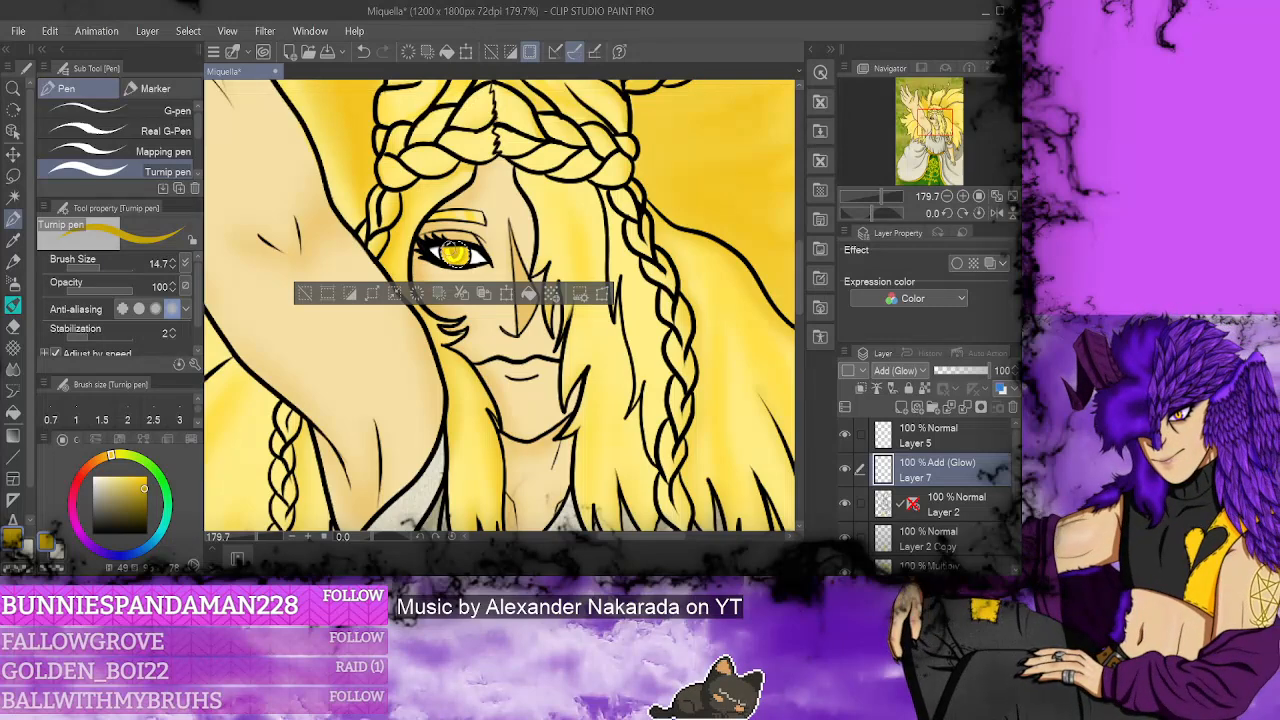
pyautogui.click(13, 368)
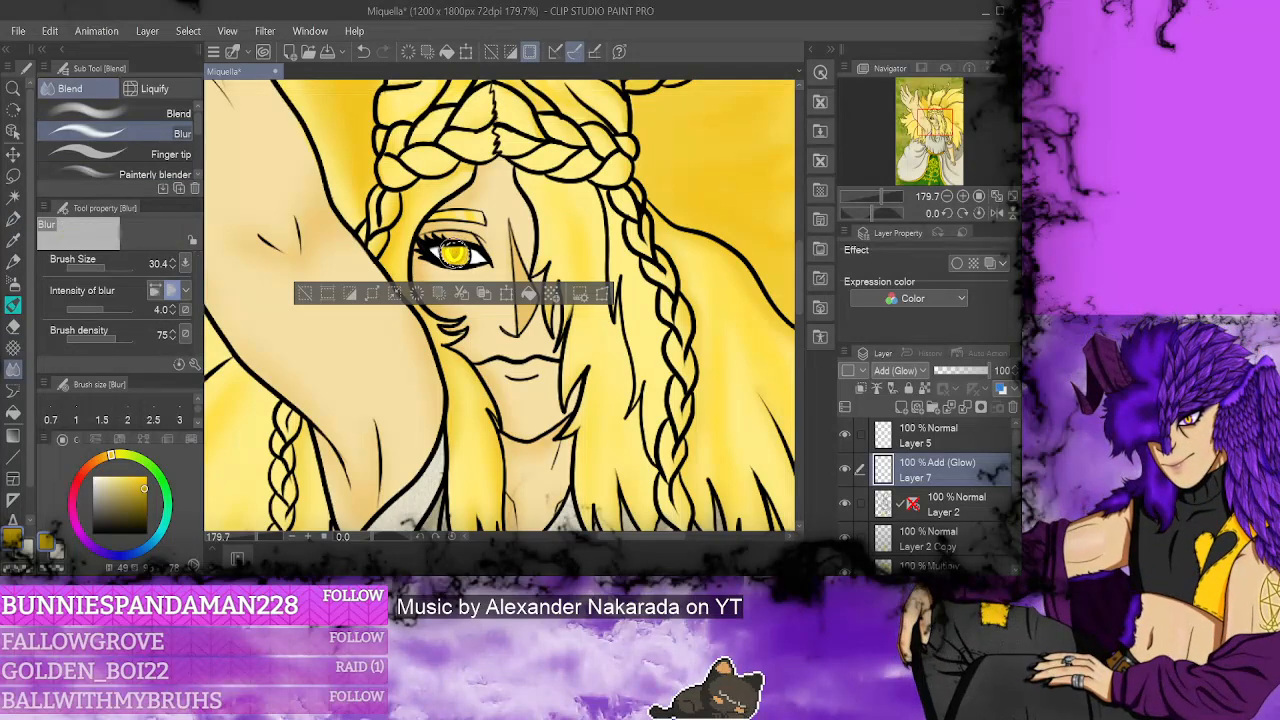
pyautogui.click(364, 51)
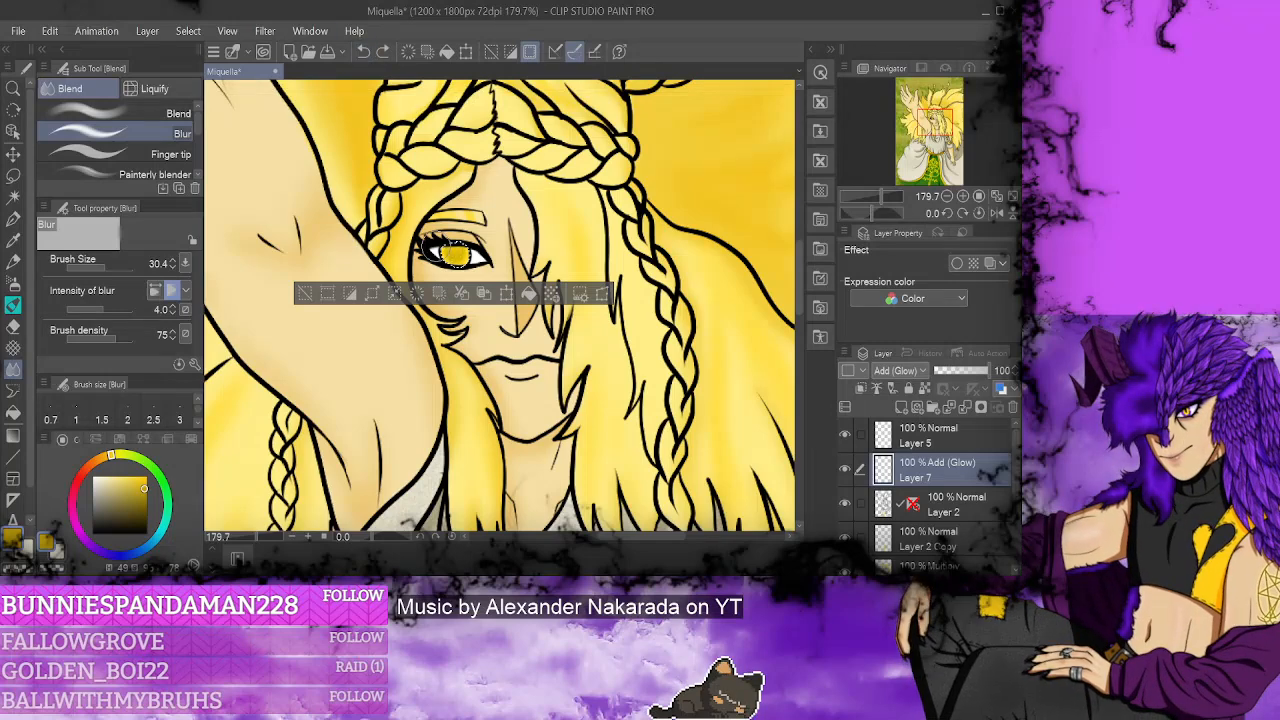
# - Try the iris highlight again with the blur intensity lowered to 1.0, and undo it
pyautogui.click(12, 217)
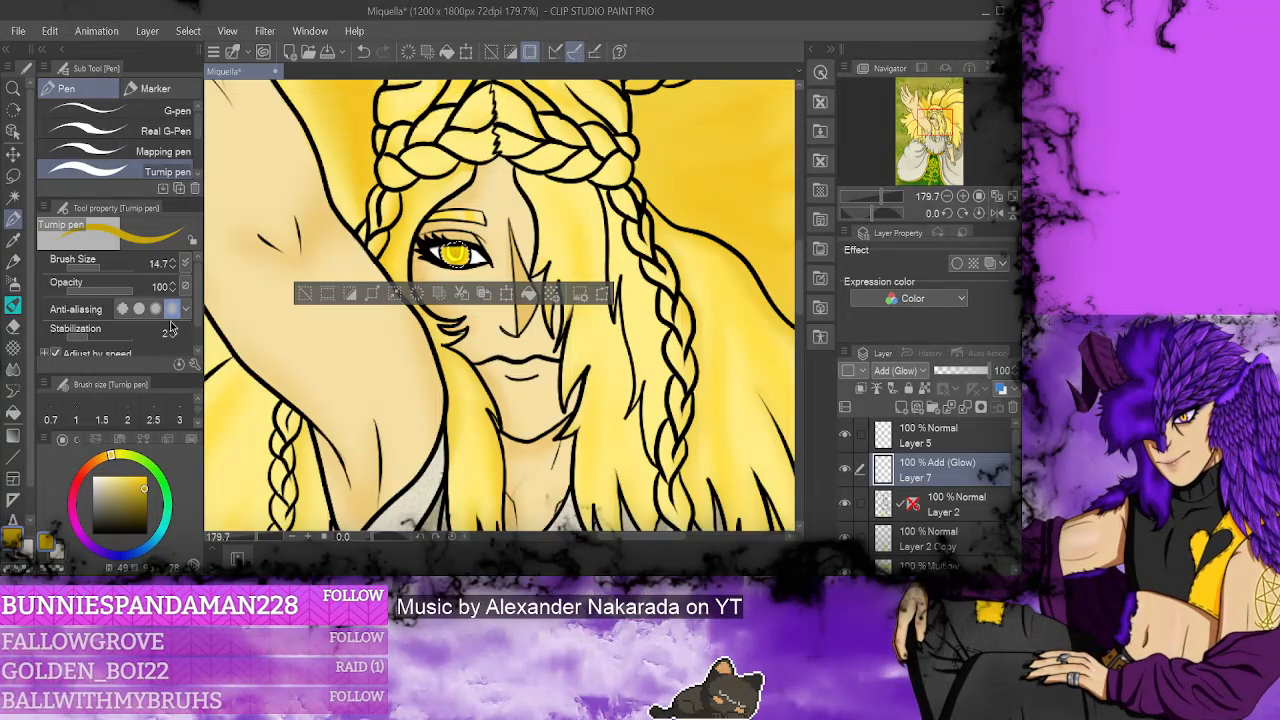
pyautogui.click(13, 367)
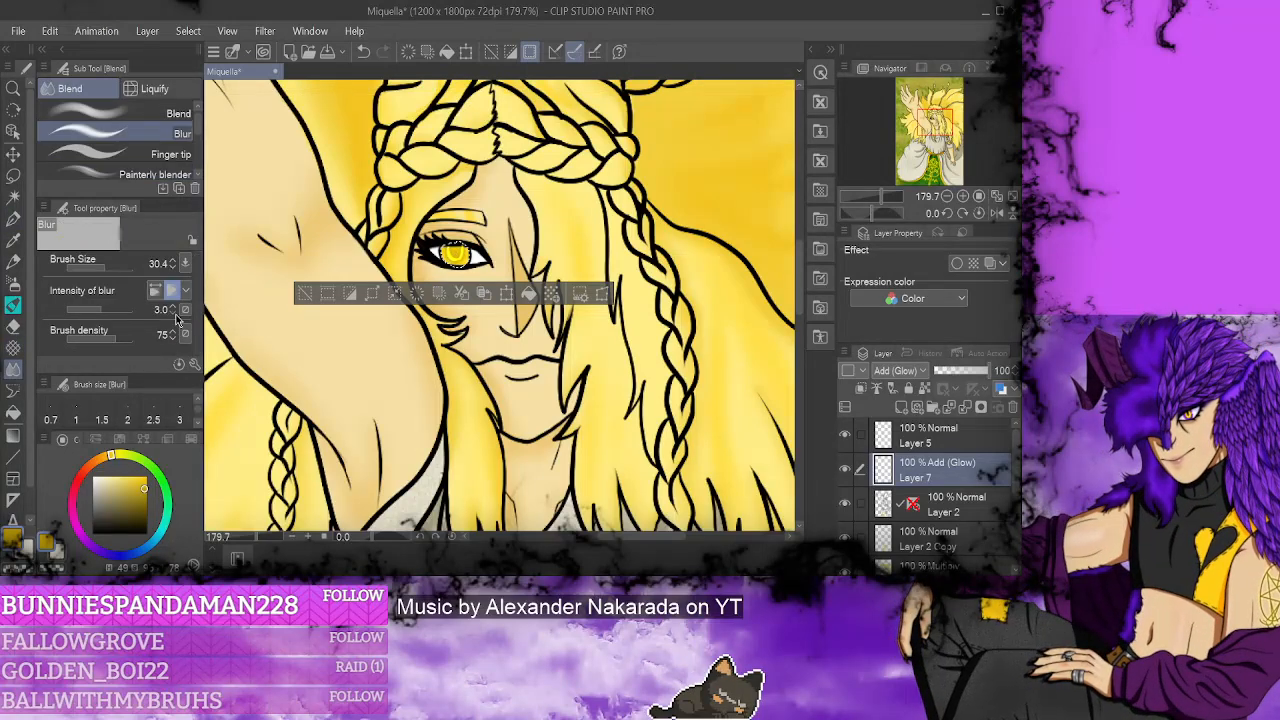
pyautogui.click(172, 312)
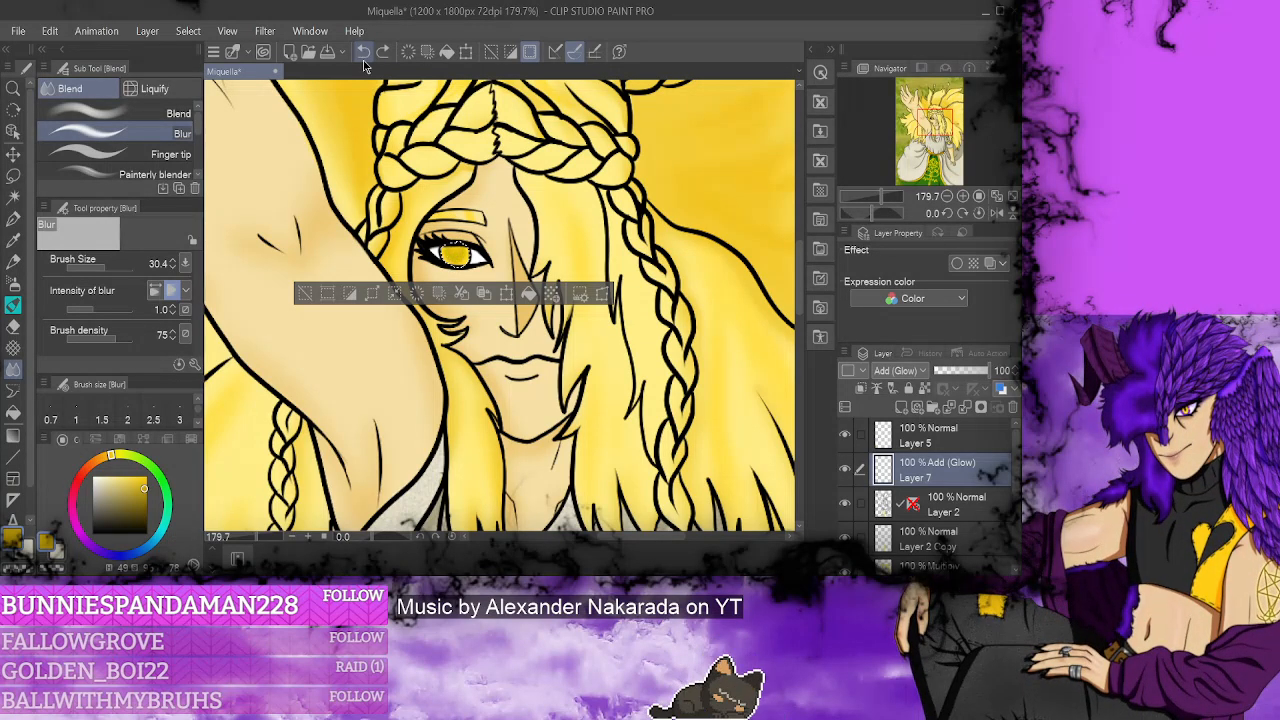
# - Draw a highlight in the iris on the Add (Glow) layer with the G-pen at size 6.0 and soften it with Blur
pyautogui.click(13, 219)
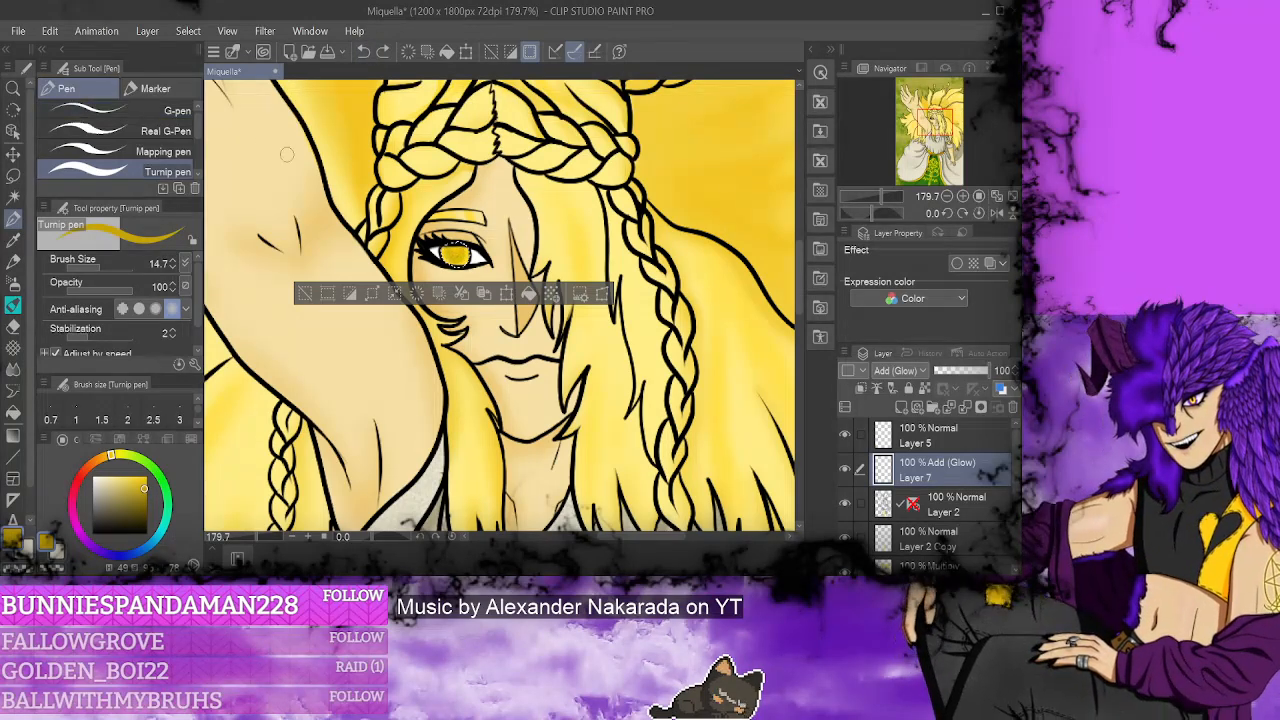
pyautogui.click(120, 112)
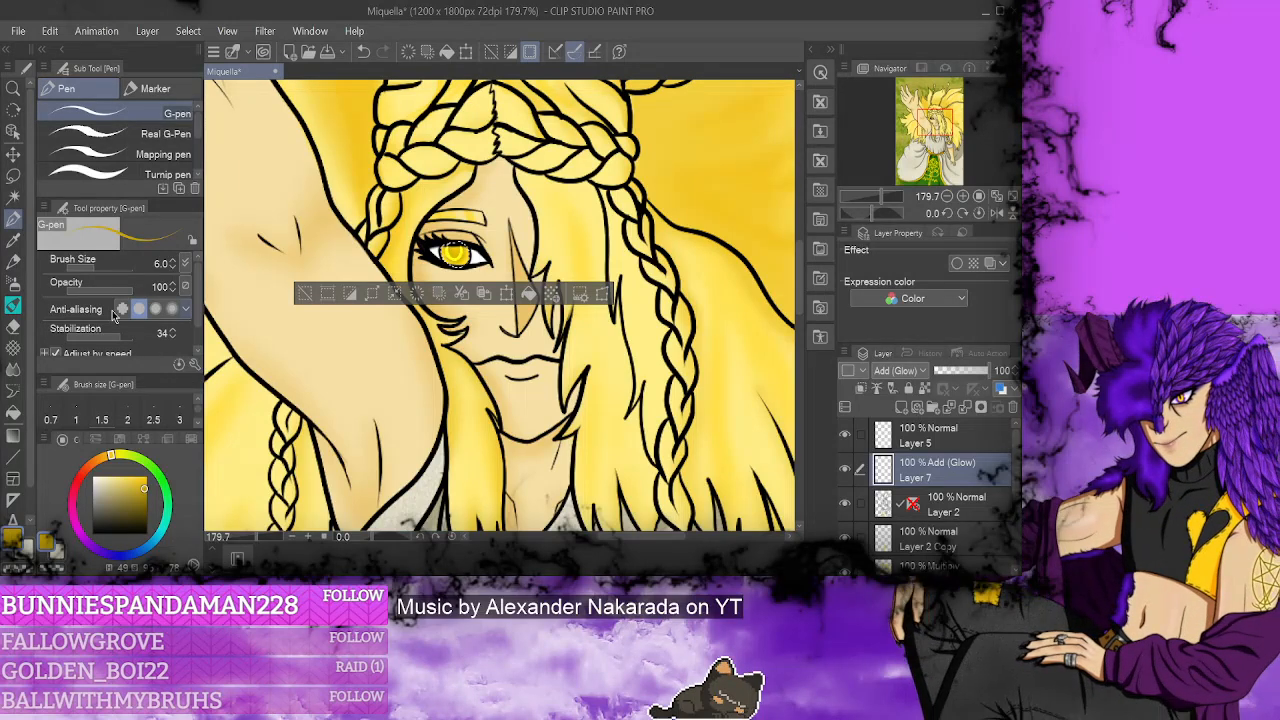
pyautogui.click(13, 368)
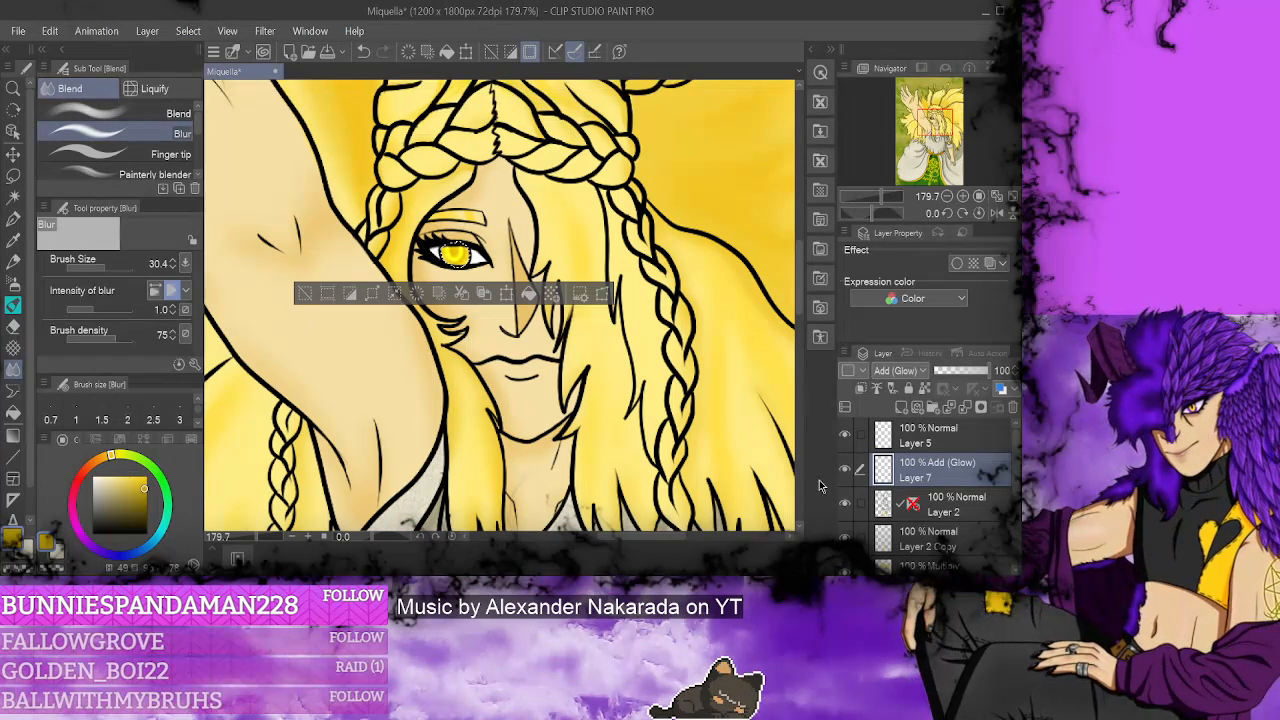
# - Touch up the iris on Layer 3 with the G-pen at size 6.0 and blend the strokes with Blur at size 30.4
pyautogui.scroll(-2, 1000, 470)
pyautogui.click(930, 553)
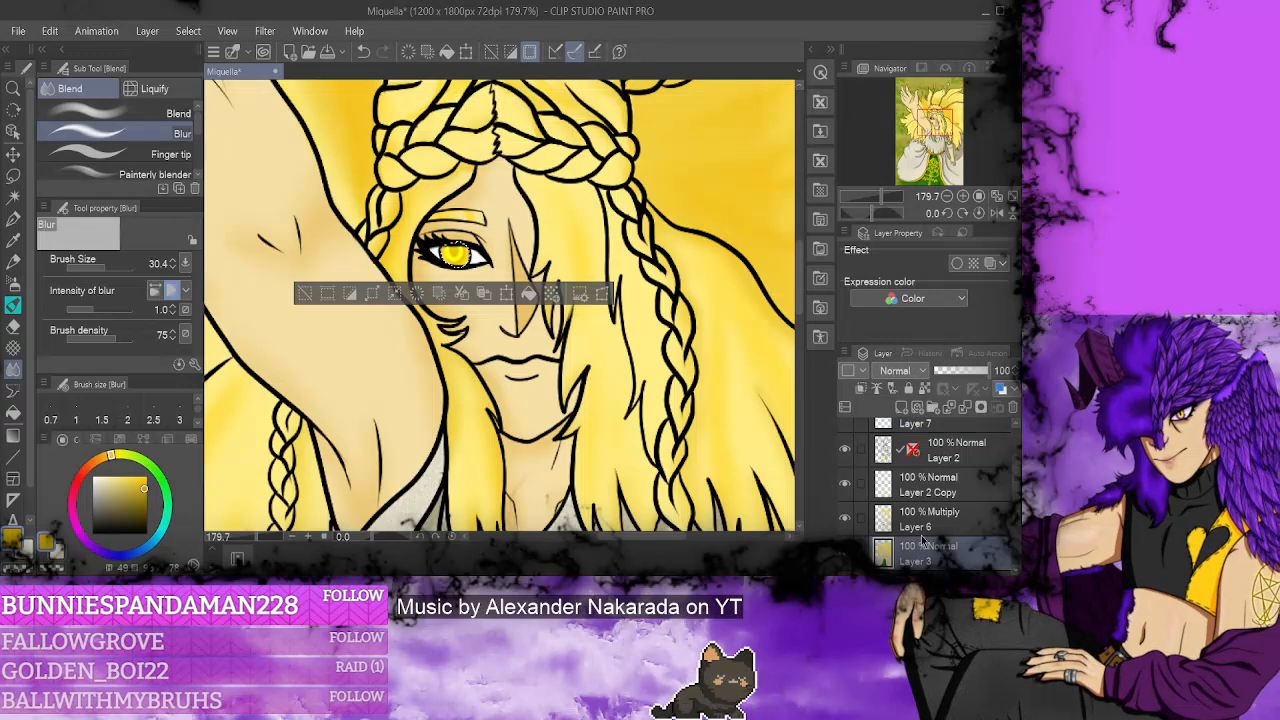
pyautogui.click(13, 220)
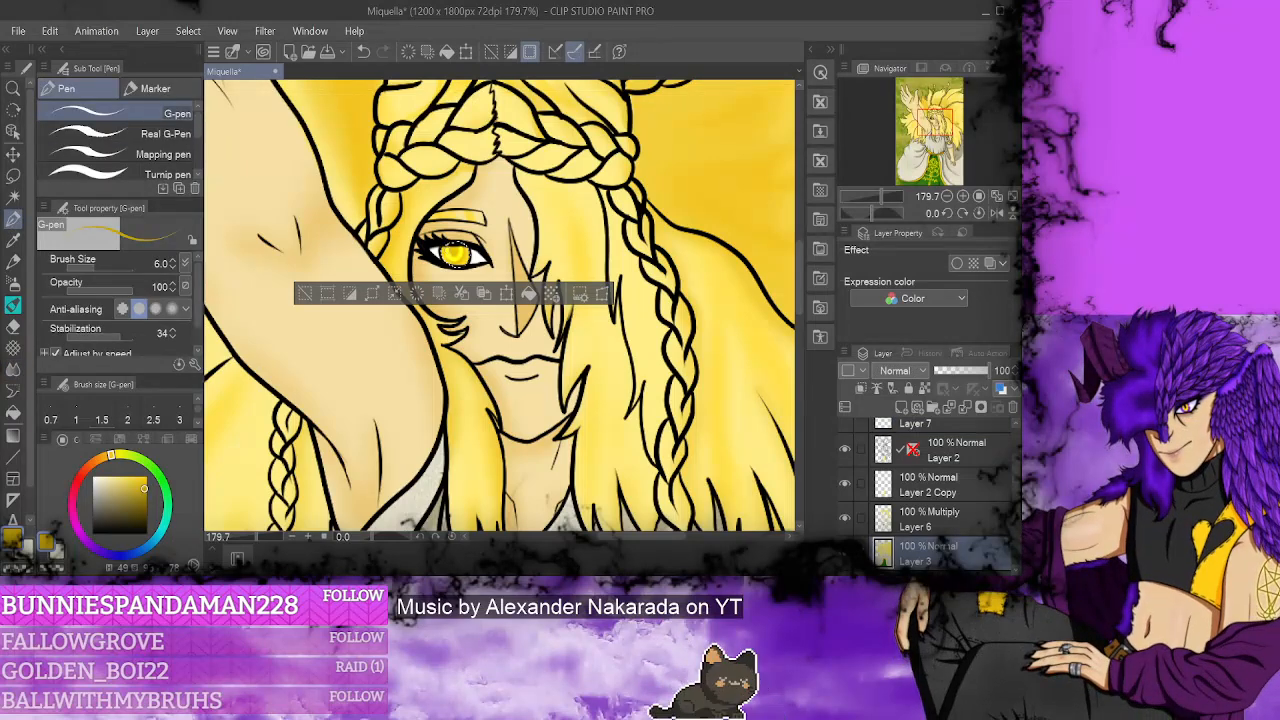
pyautogui.click(13, 368)
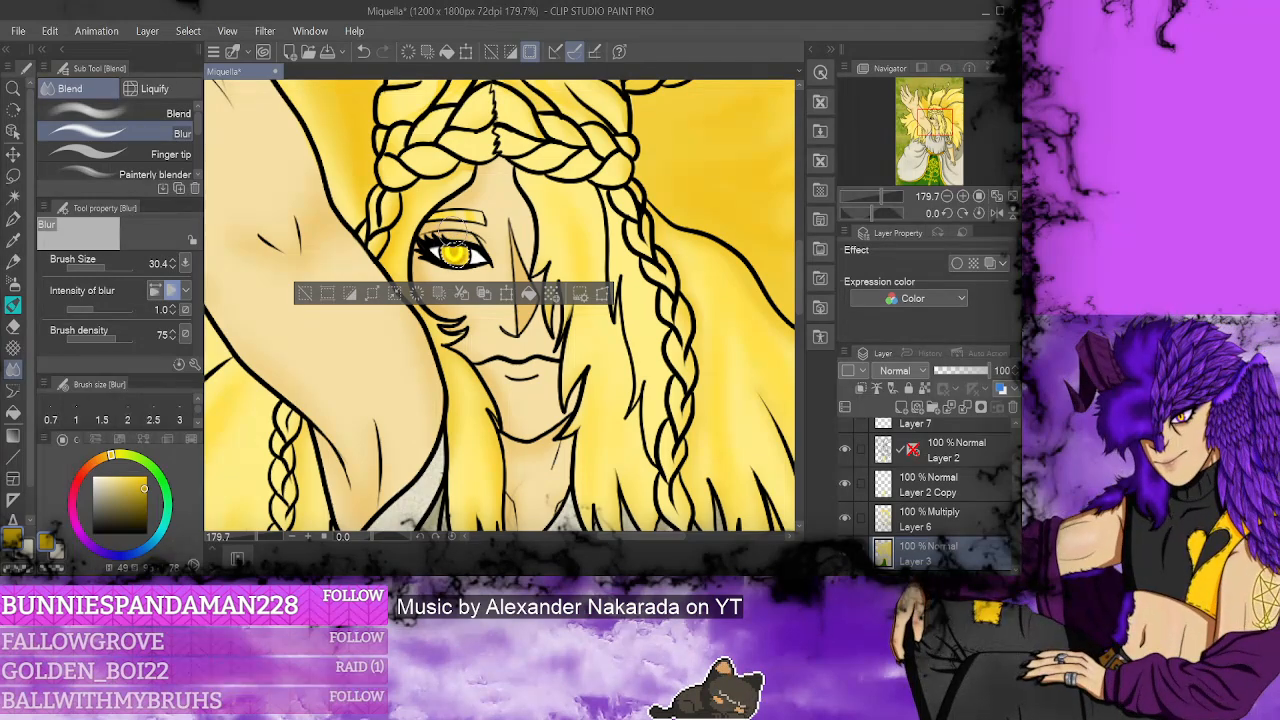
# - Clear the selection around the iris
pyautogui.scroll(-5, 455, 255)
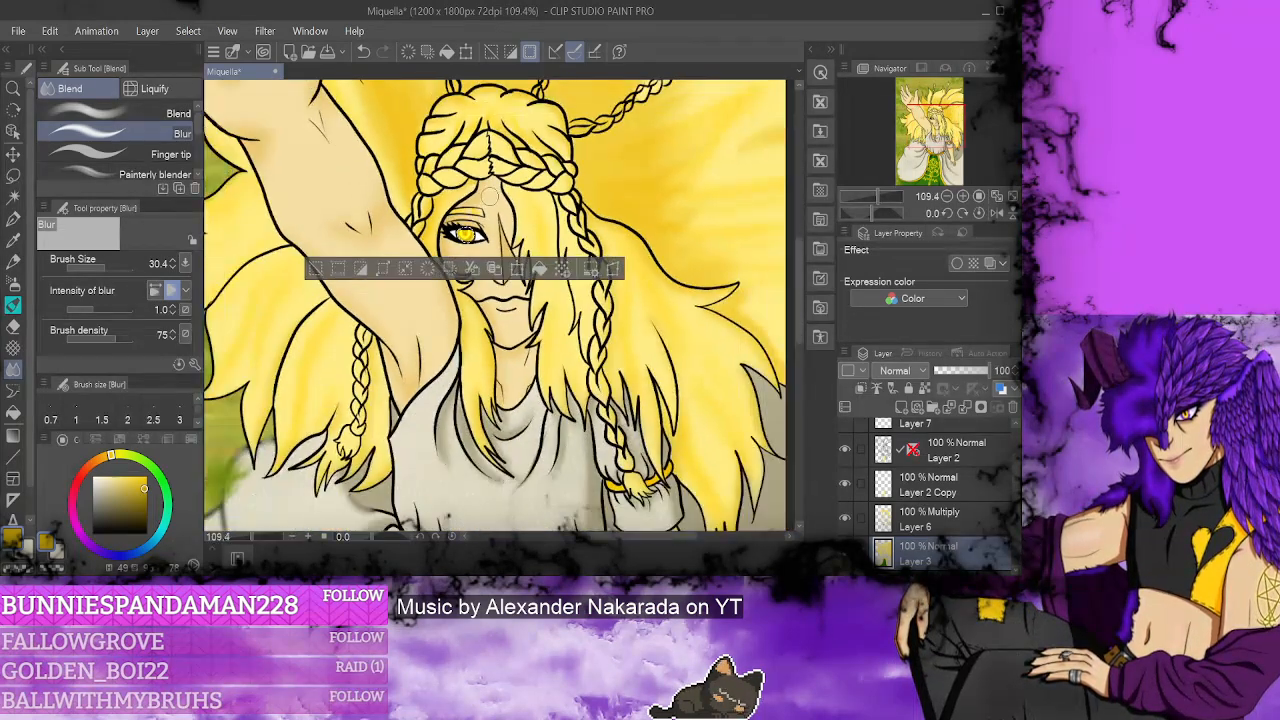
pyautogui.scroll(-6, 488, 194)
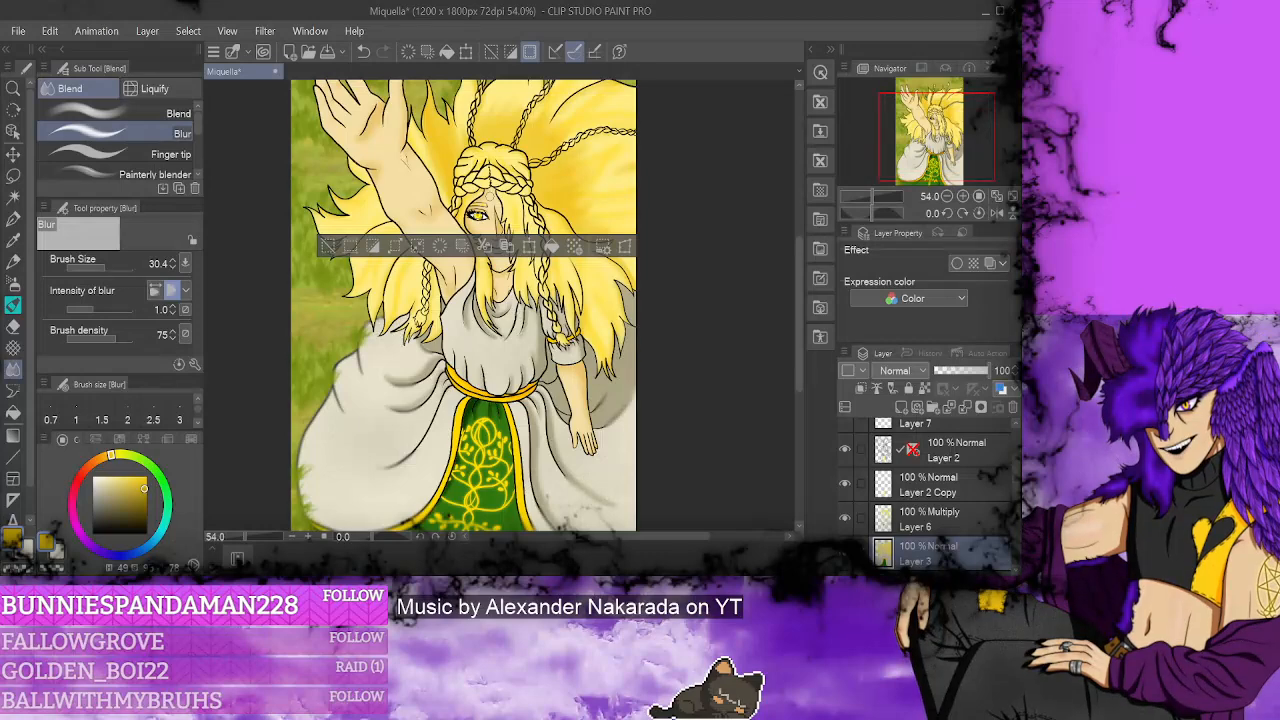
pyautogui.hotkey('ctrl', 'd')
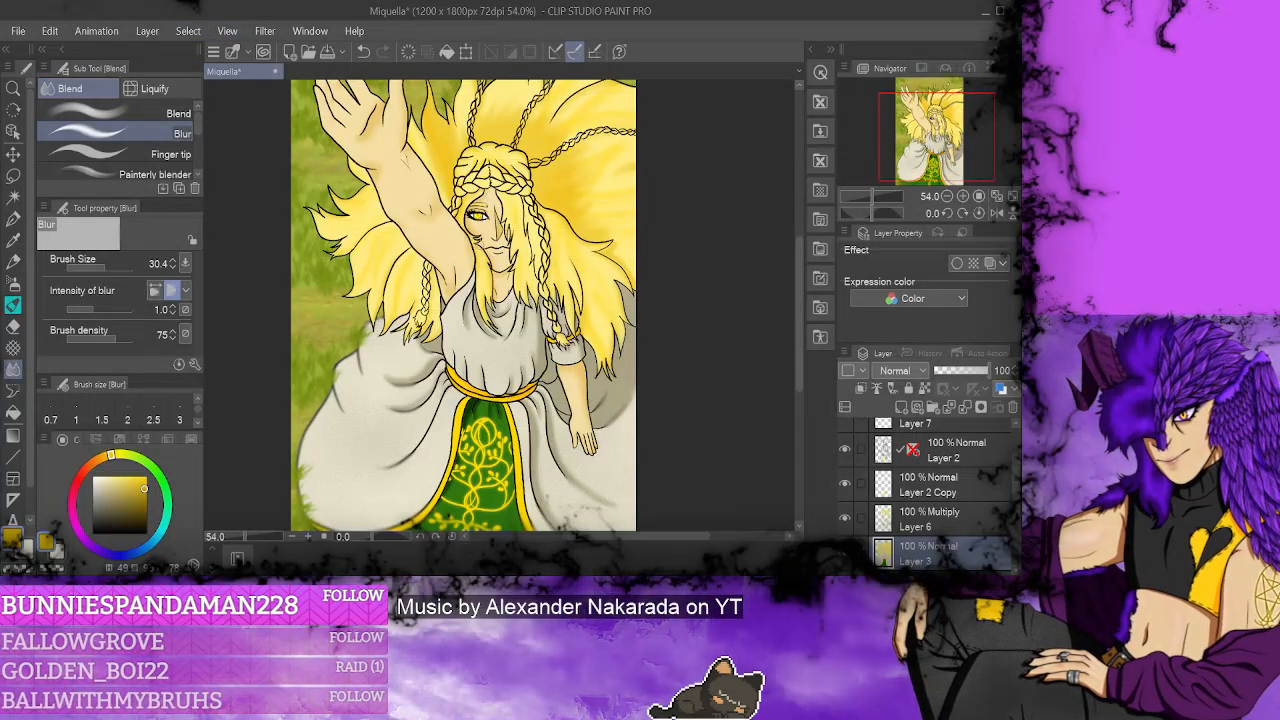
pyautogui.scroll(-1, 565, 253)
pyautogui.scroll(5, 498, 224)
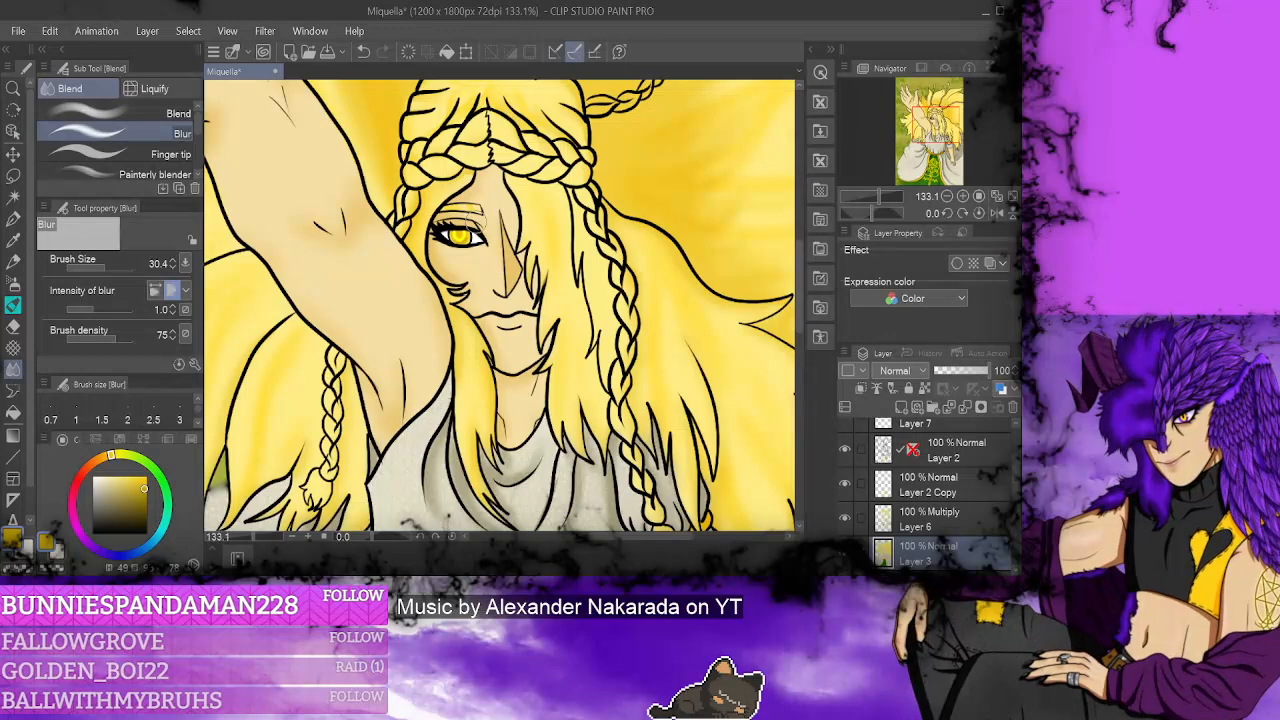
pyautogui.scroll(3, 458, 238)
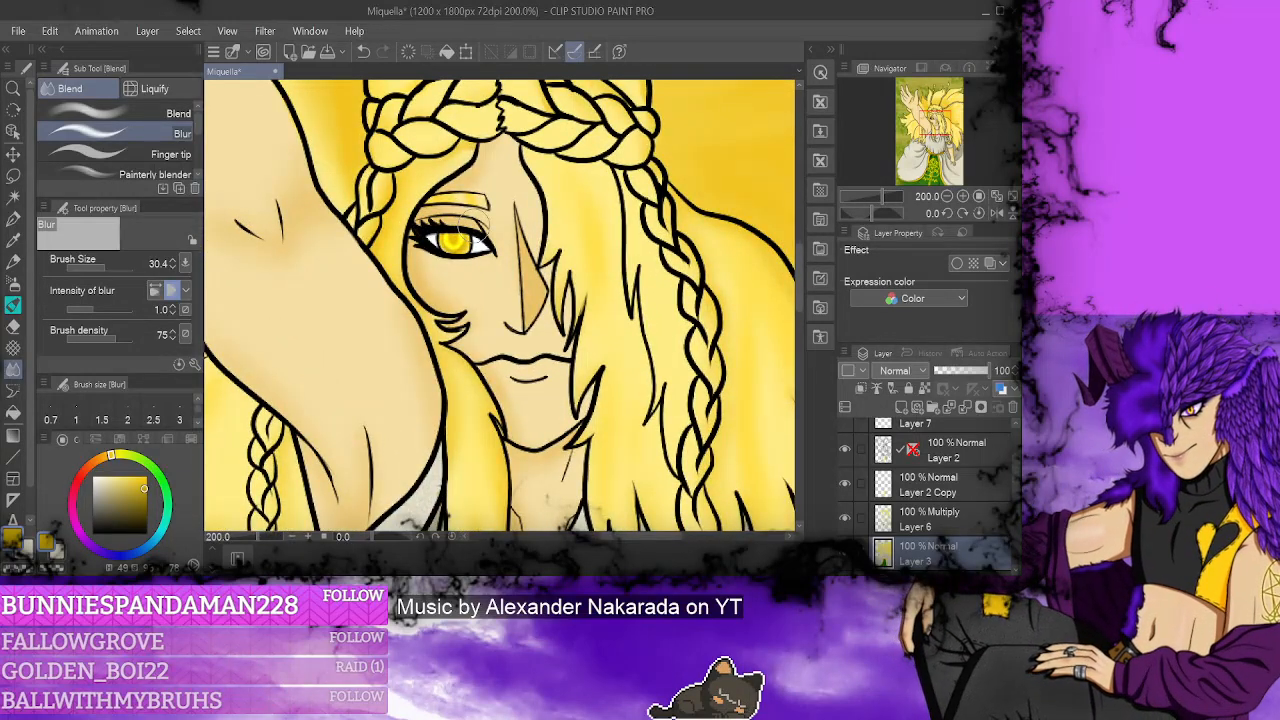
# - Replace the iris glow on Layer 7 by erasing it and painting a fresh G-pen highlight softened with Blur
pyautogui.press('e')
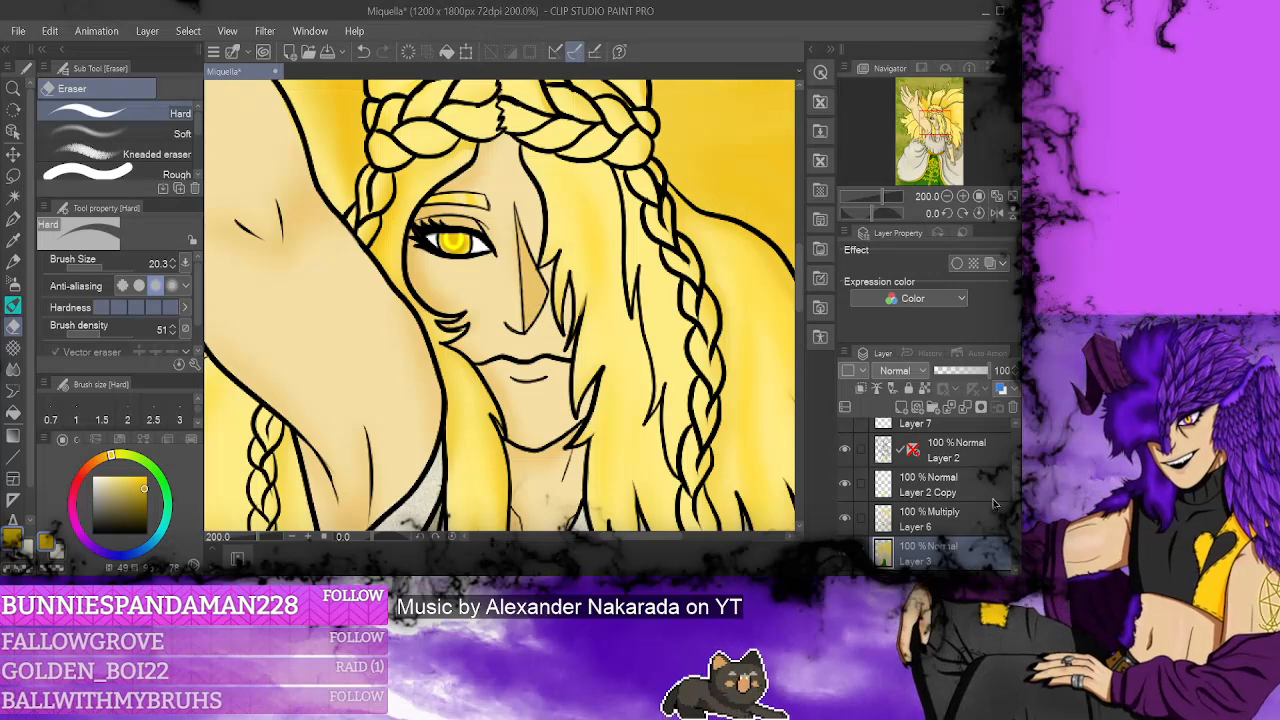
pyautogui.scroll(1, 995, 503)
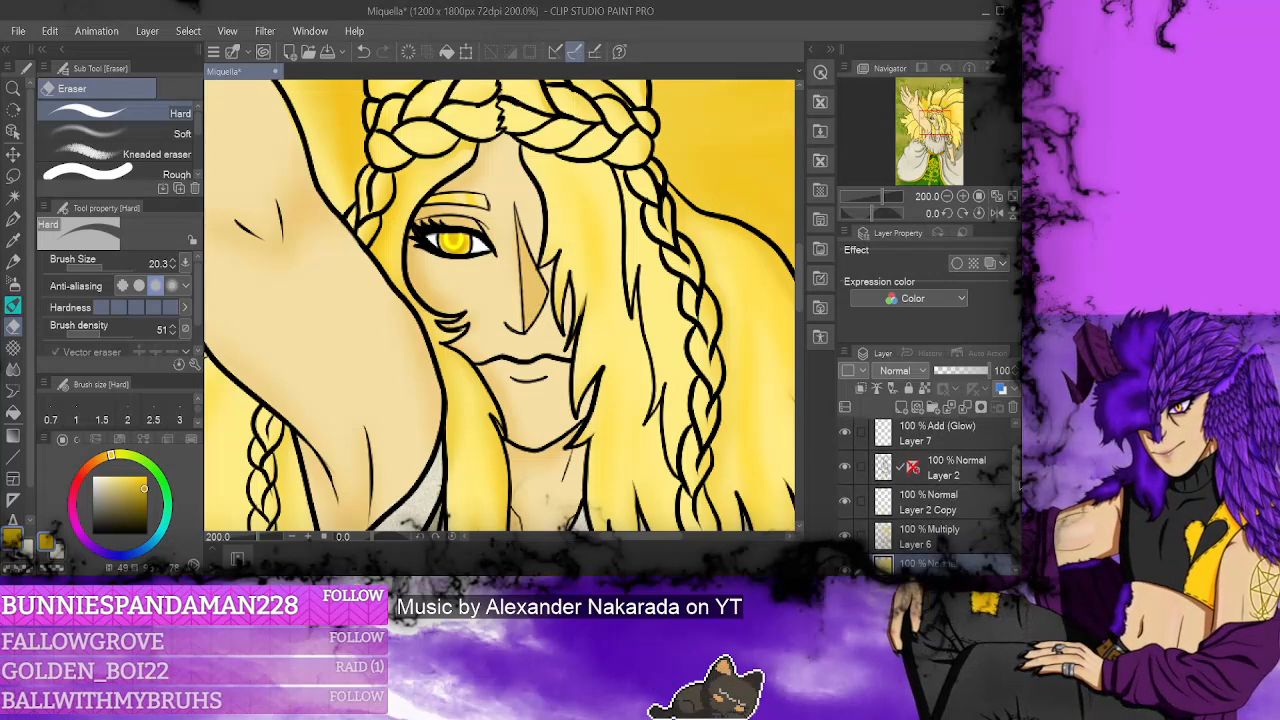
pyautogui.click(960, 440)
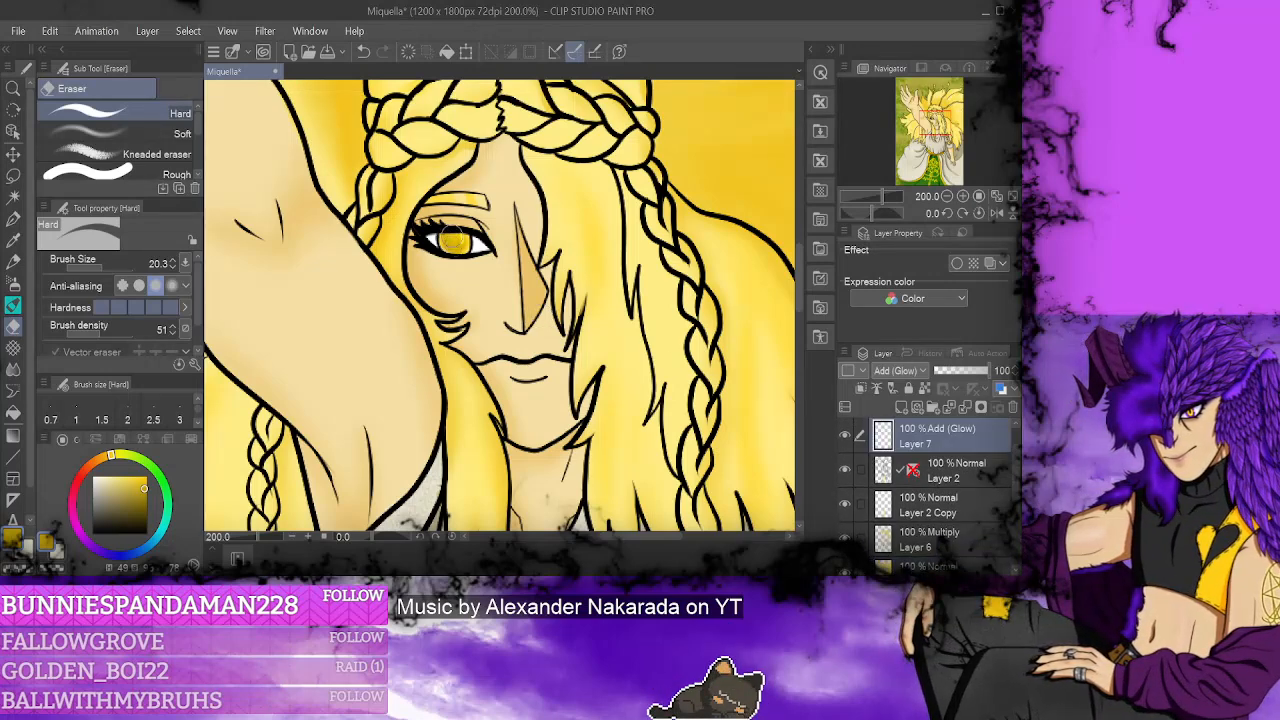
pyautogui.press('p')
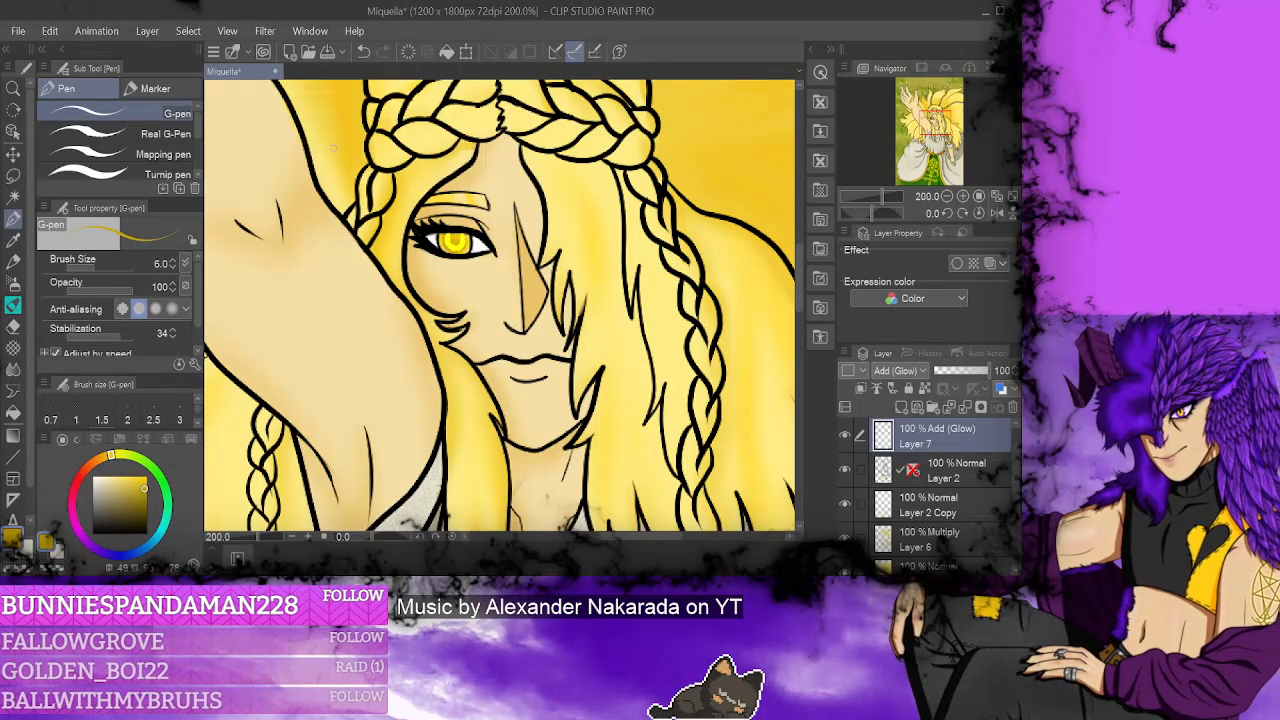
pyautogui.click(13, 368)
pyautogui.moveTo(445, 245); pyautogui.dragTo(452, 242)
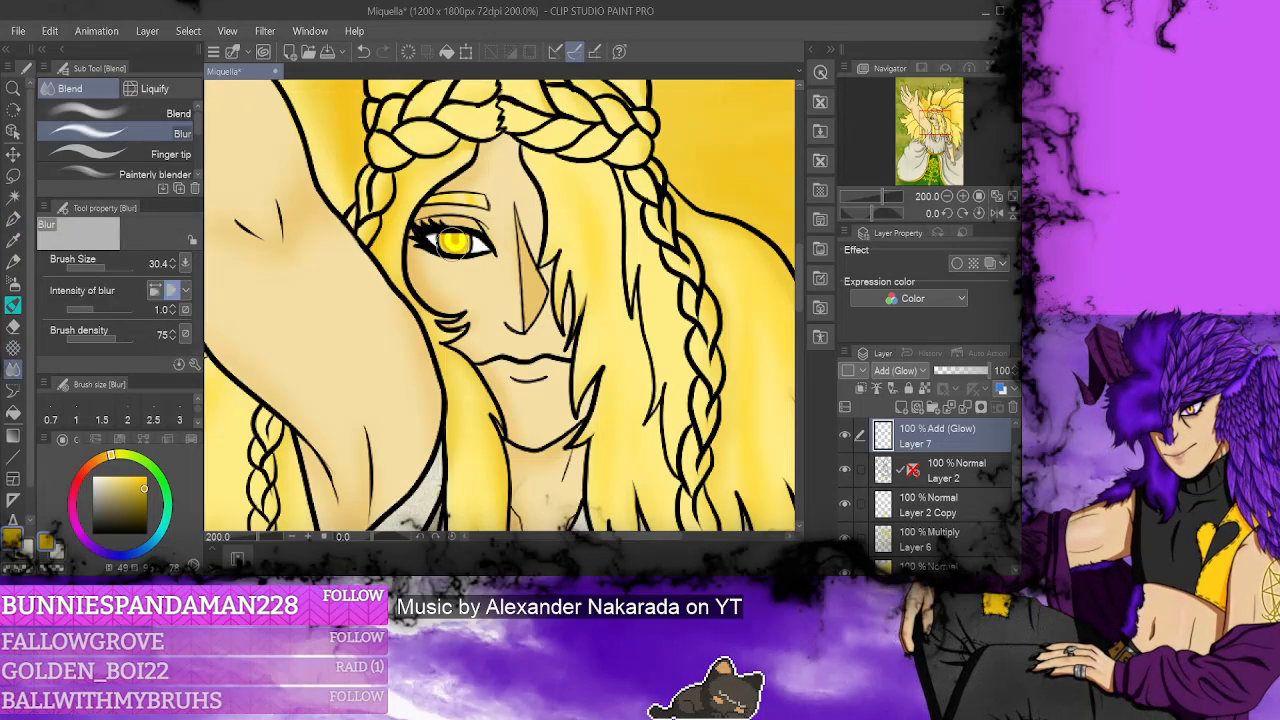
# - Auto-select the large hair areas behind and beside the head on Layer 3, adding each region to the selection
pyautogui.scroll(-5, 453, 241)
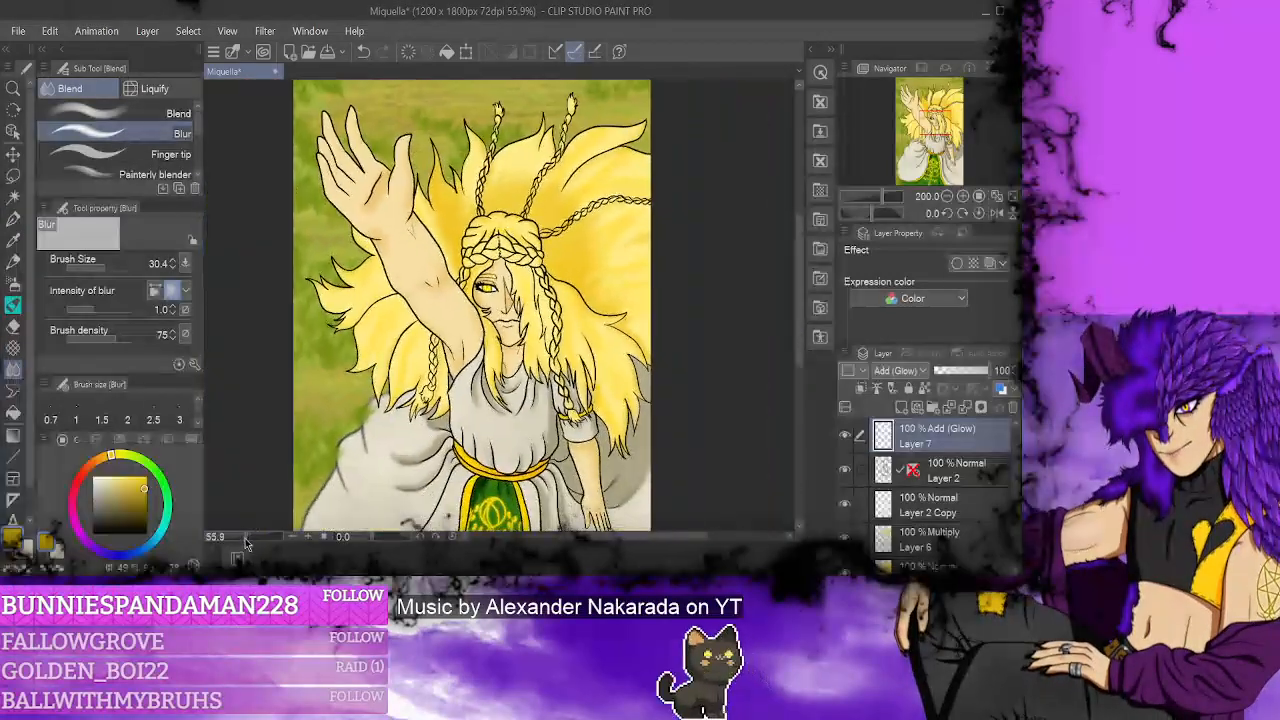
pyautogui.moveTo(797, 248)
pyautogui.mouseDown()
pyautogui.moveTo(797, 267)
pyautogui.moveTo(797, 248)
pyautogui.mouseUp()
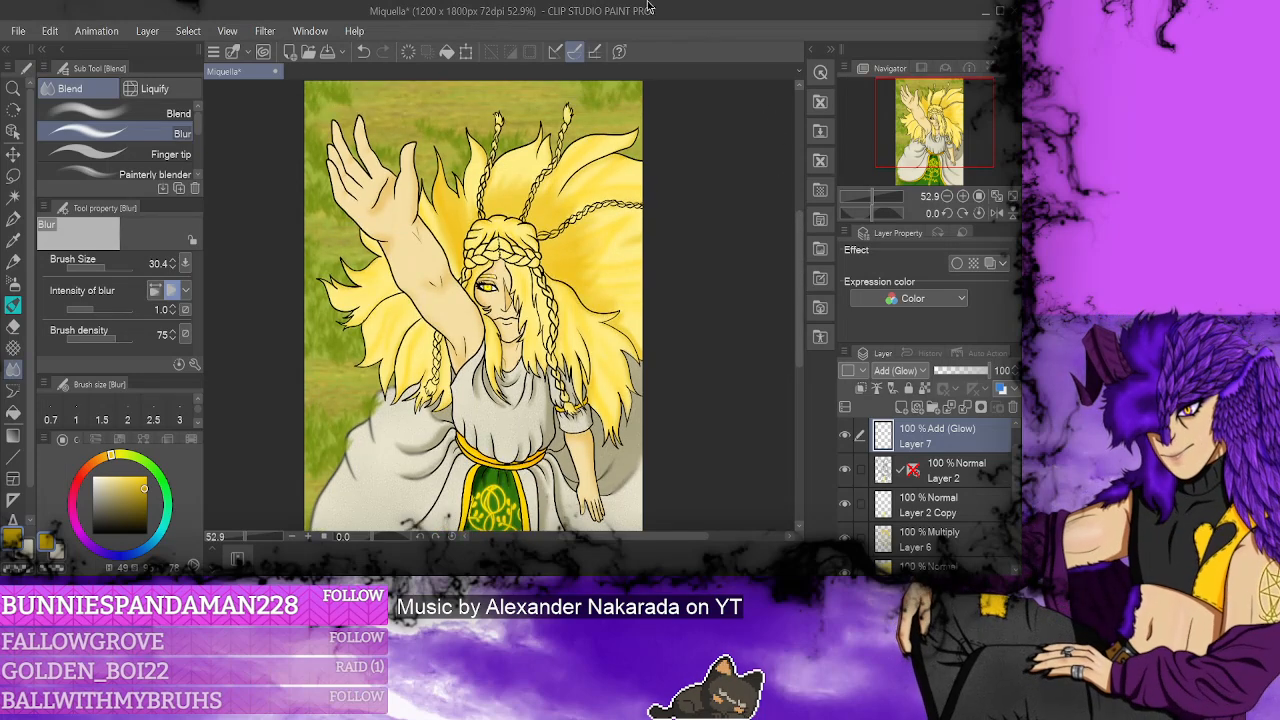
pyautogui.scroll(1, 448, 300)
pyautogui.scroll(4, 448, 241)
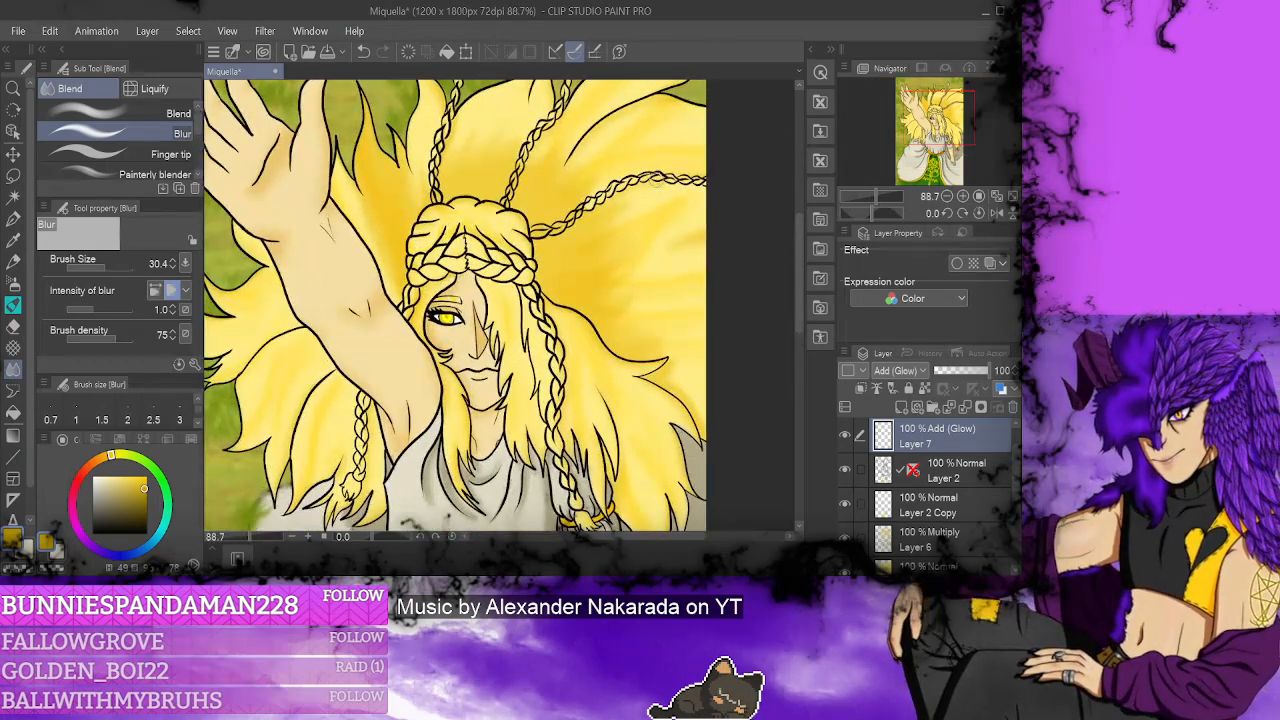
pyautogui.click(13, 196)
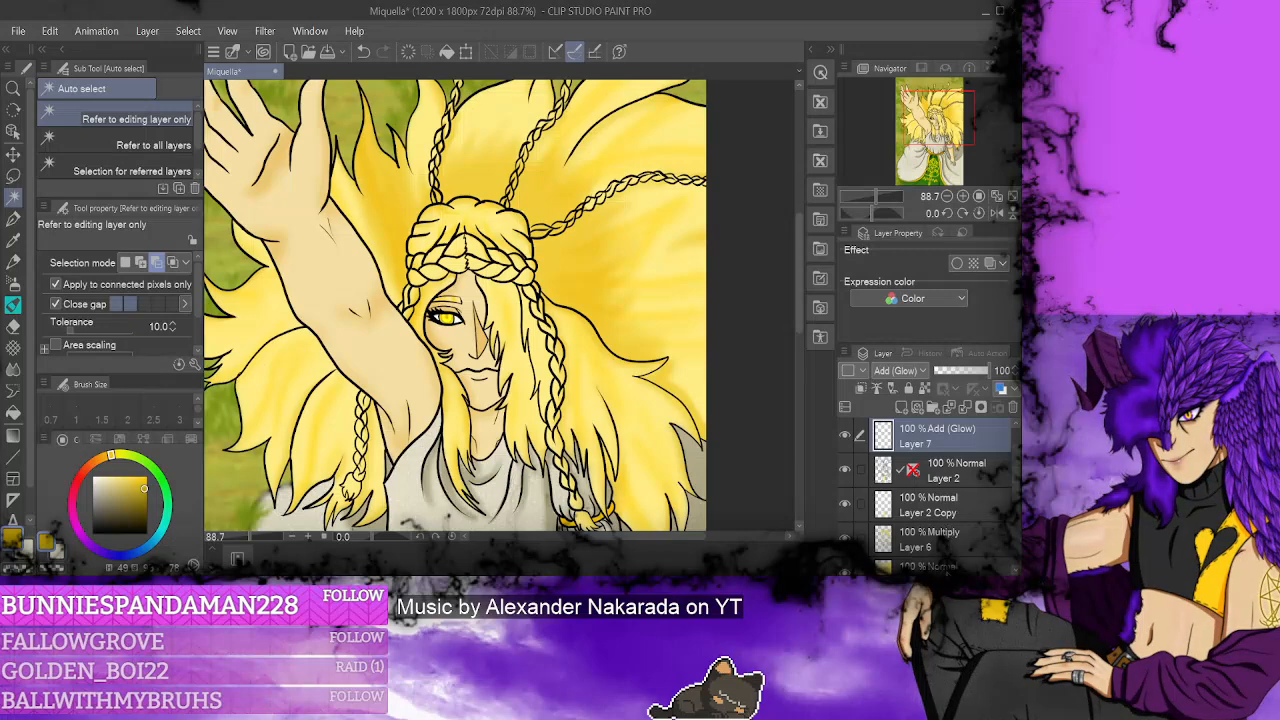
pyautogui.click(993, 562)
pyautogui.click(582, 358)
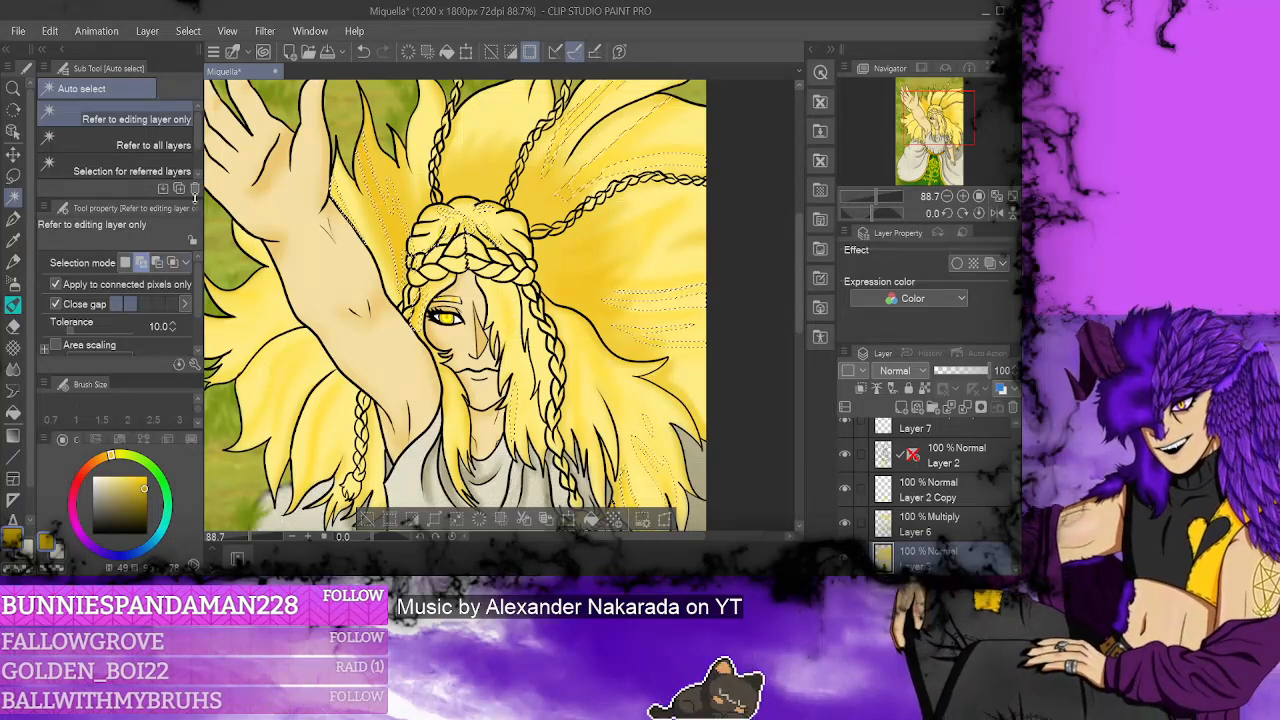
pyautogui.click(364, 60)
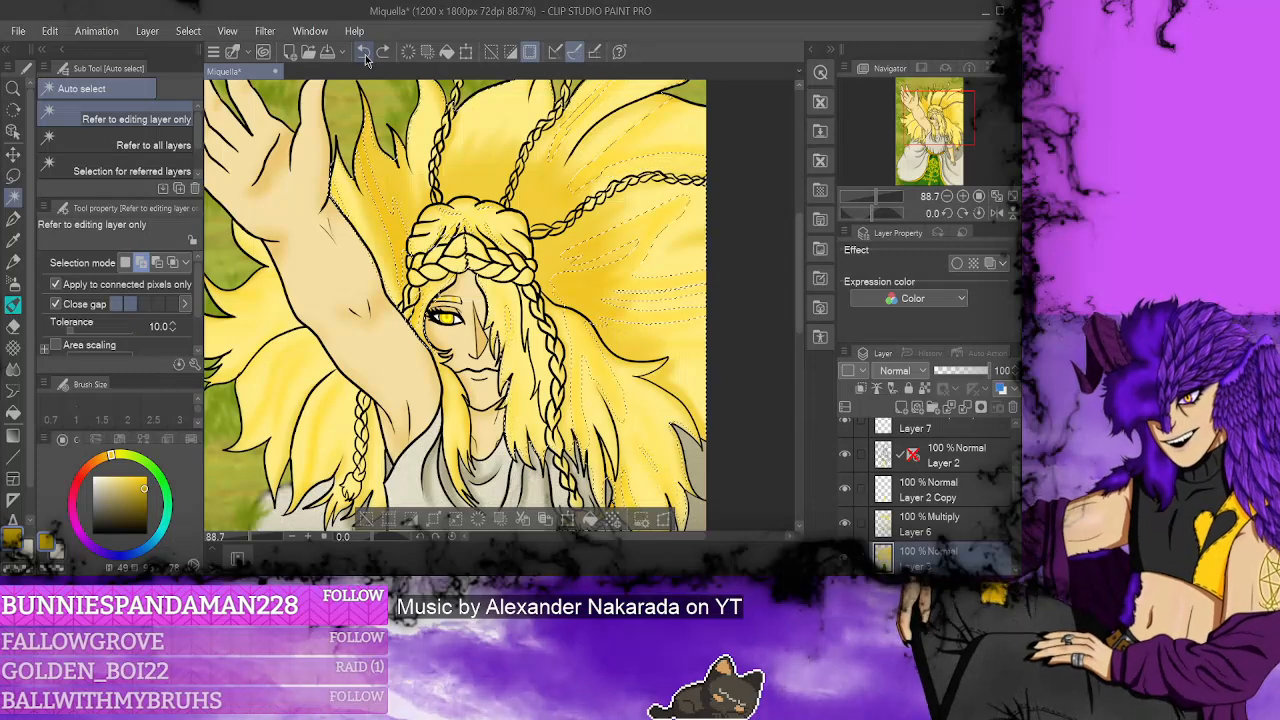
pyautogui.click(477, 213)
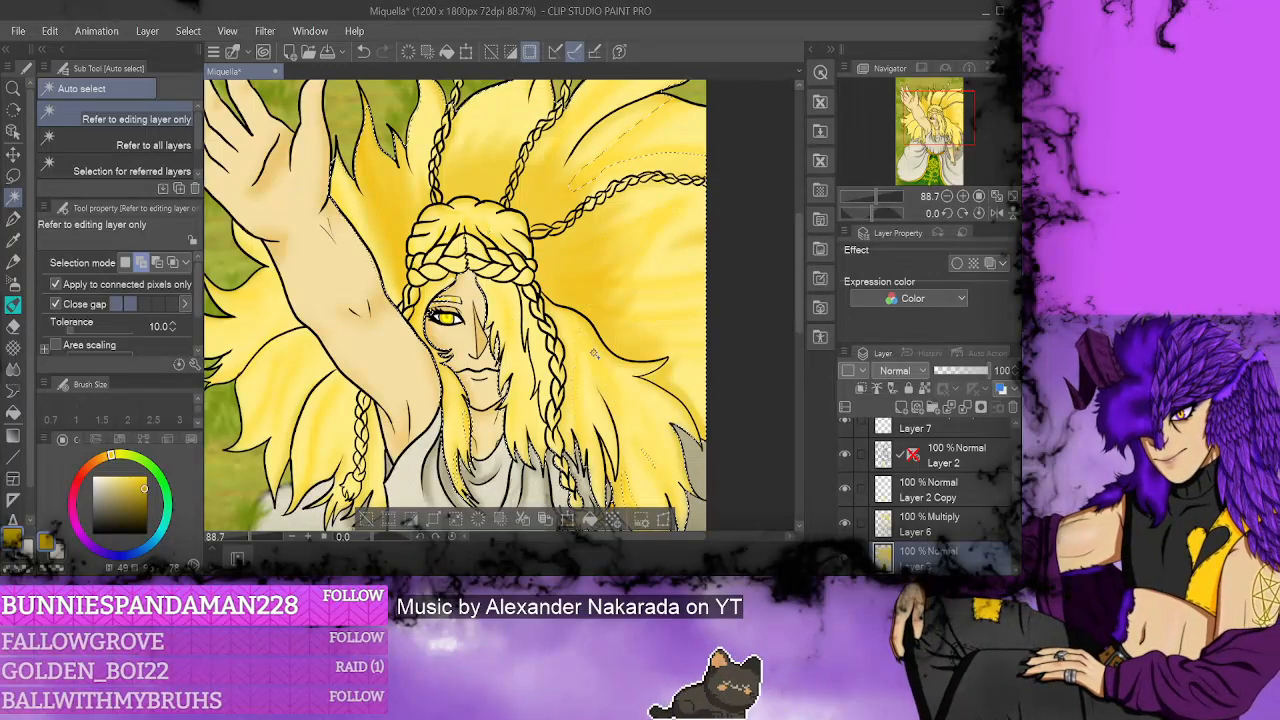
pyautogui.click(598, 183)
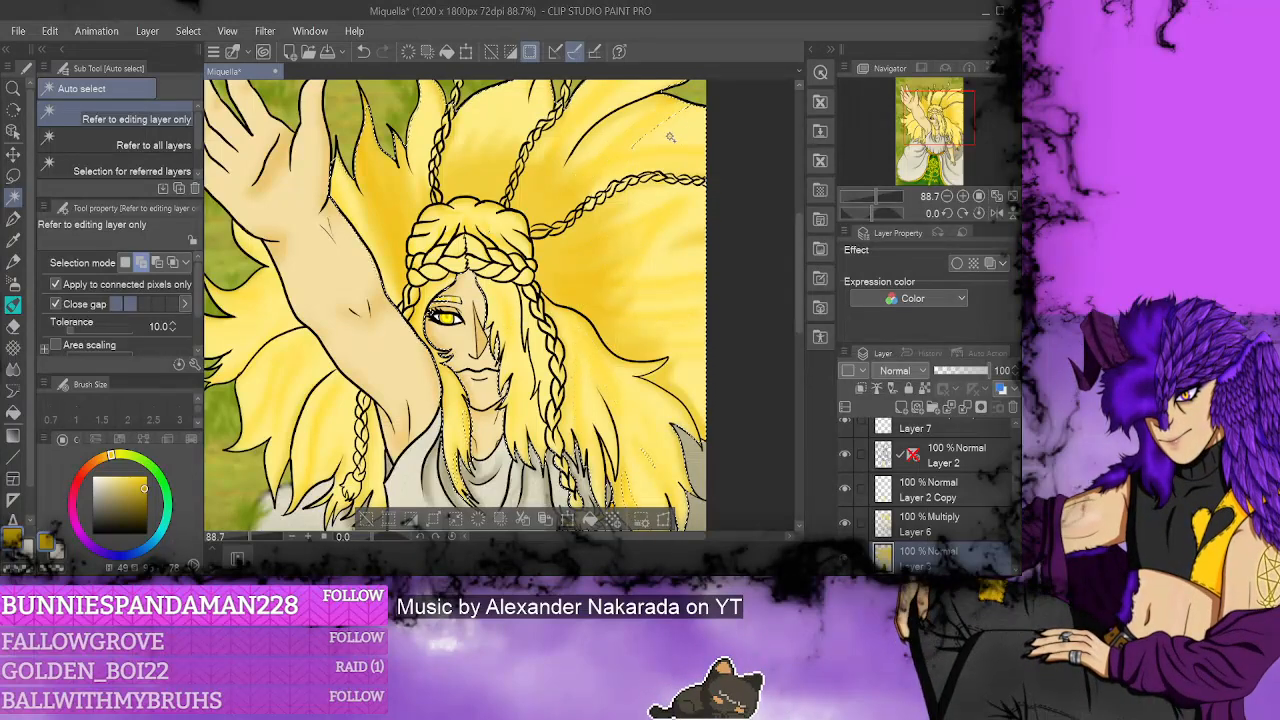
# - Extend the hair selection to the upper tips, the lower locks and the hair beneath the raised arm
pyautogui.scroll(2, 730, 184)
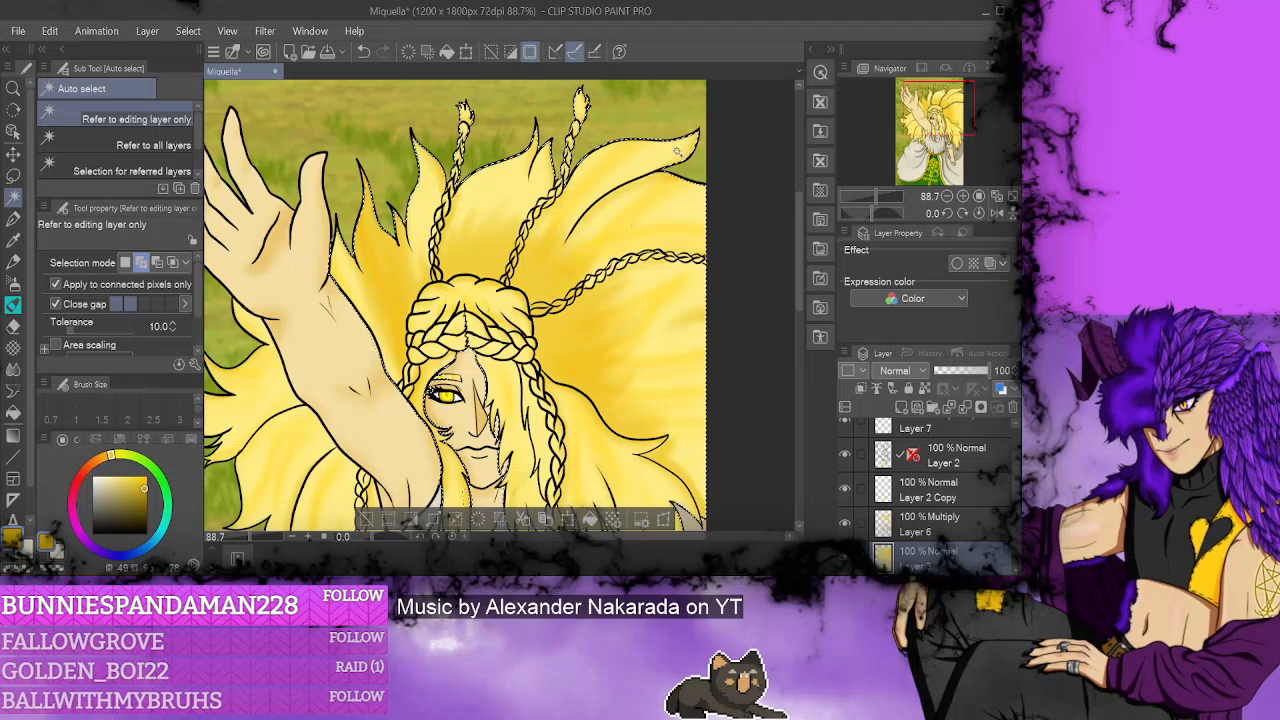
pyautogui.scroll(-5, 334, 347)
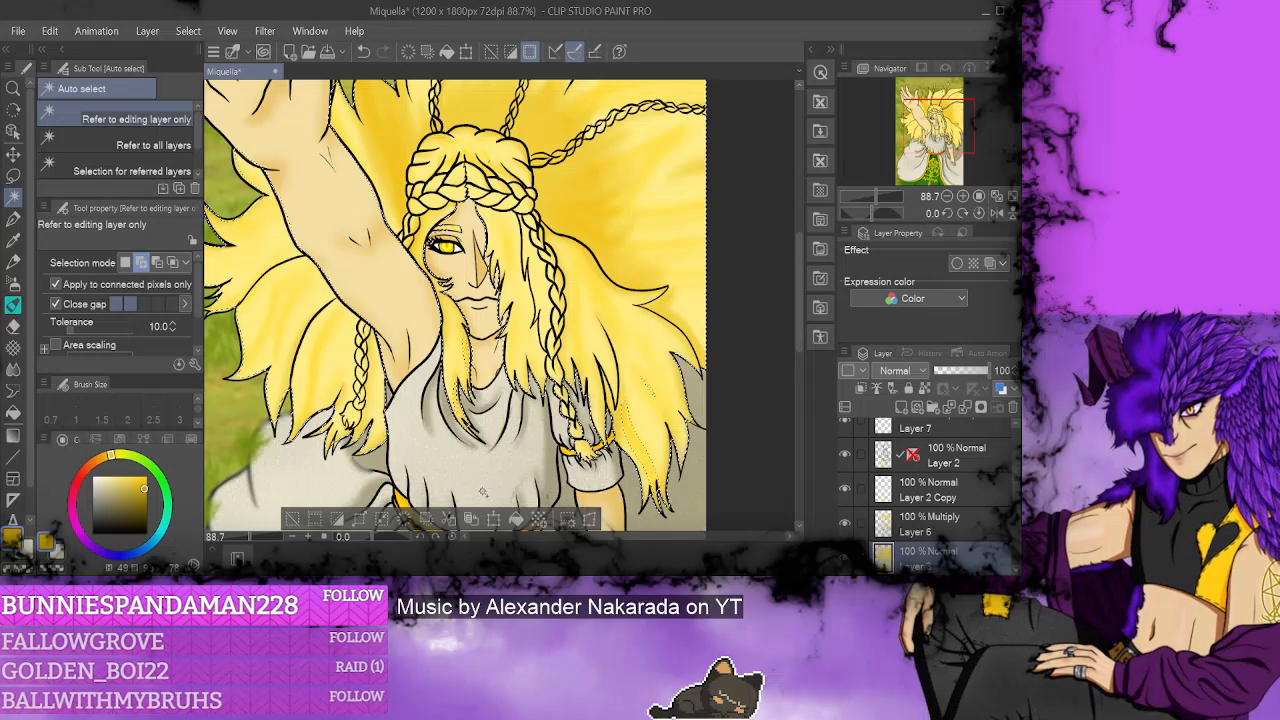
pyautogui.hscroll(-2, 598, 545)
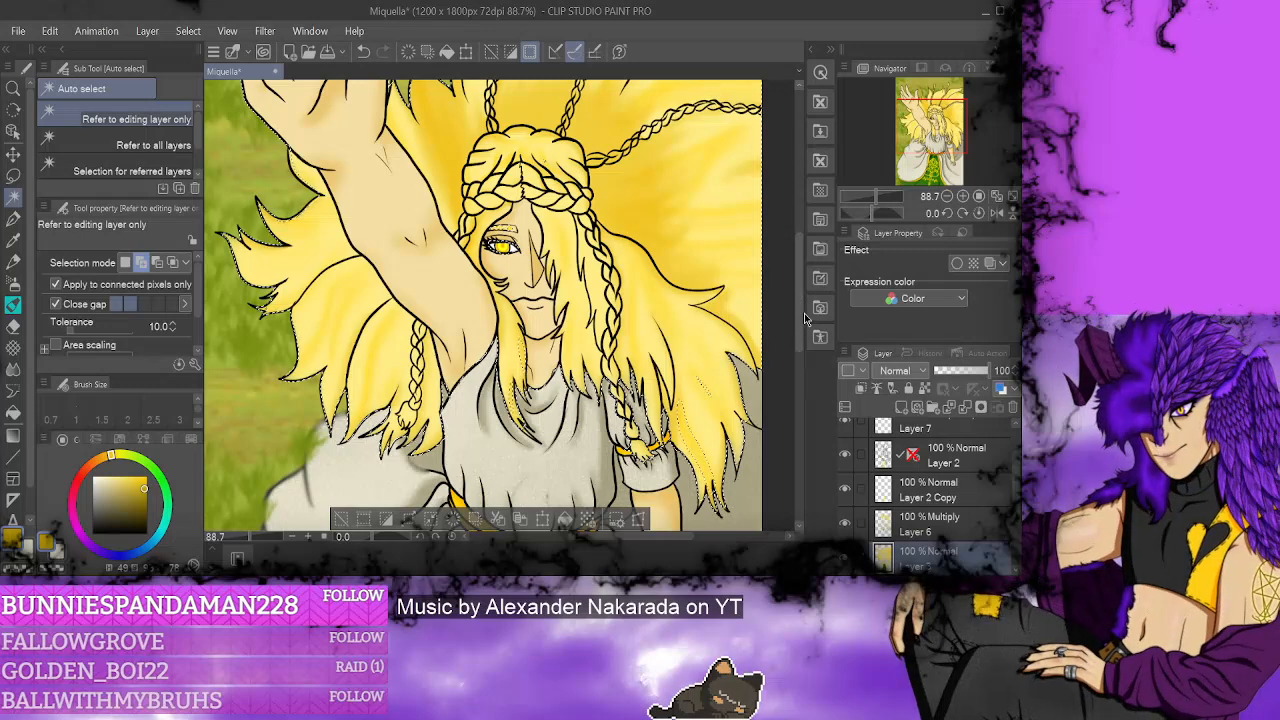
pyautogui.scroll(-2, 800, 314)
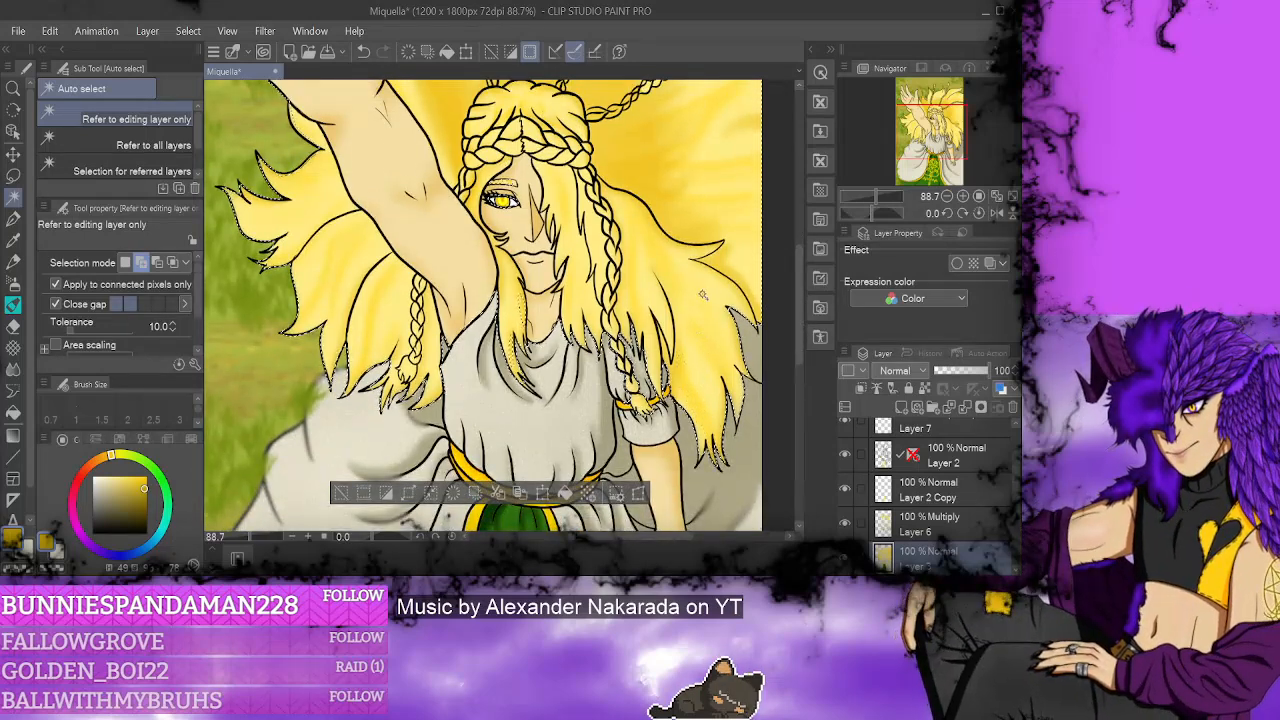
# - Set the 髪ツヤ watercolor brush to size 35.7 and try a strand stroke on the hair beneath the raised arm on Layer 3
pyautogui.click(13, 218)
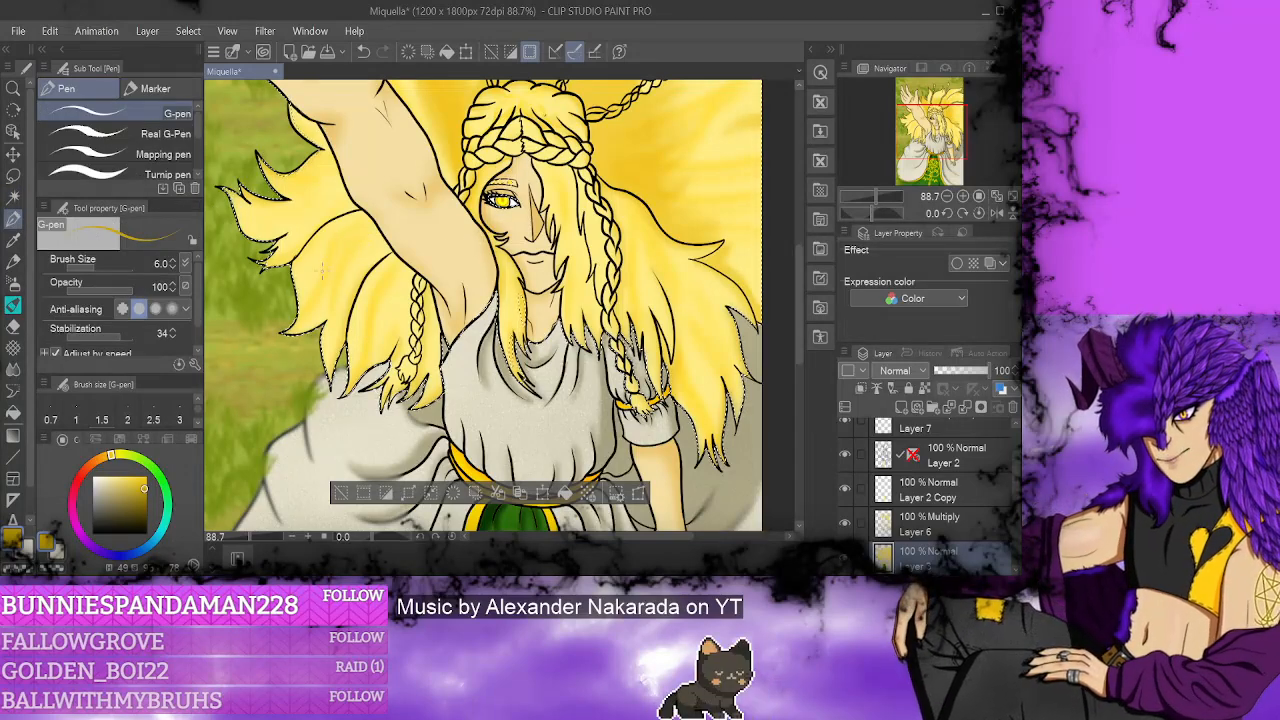
pyautogui.click(13, 326)
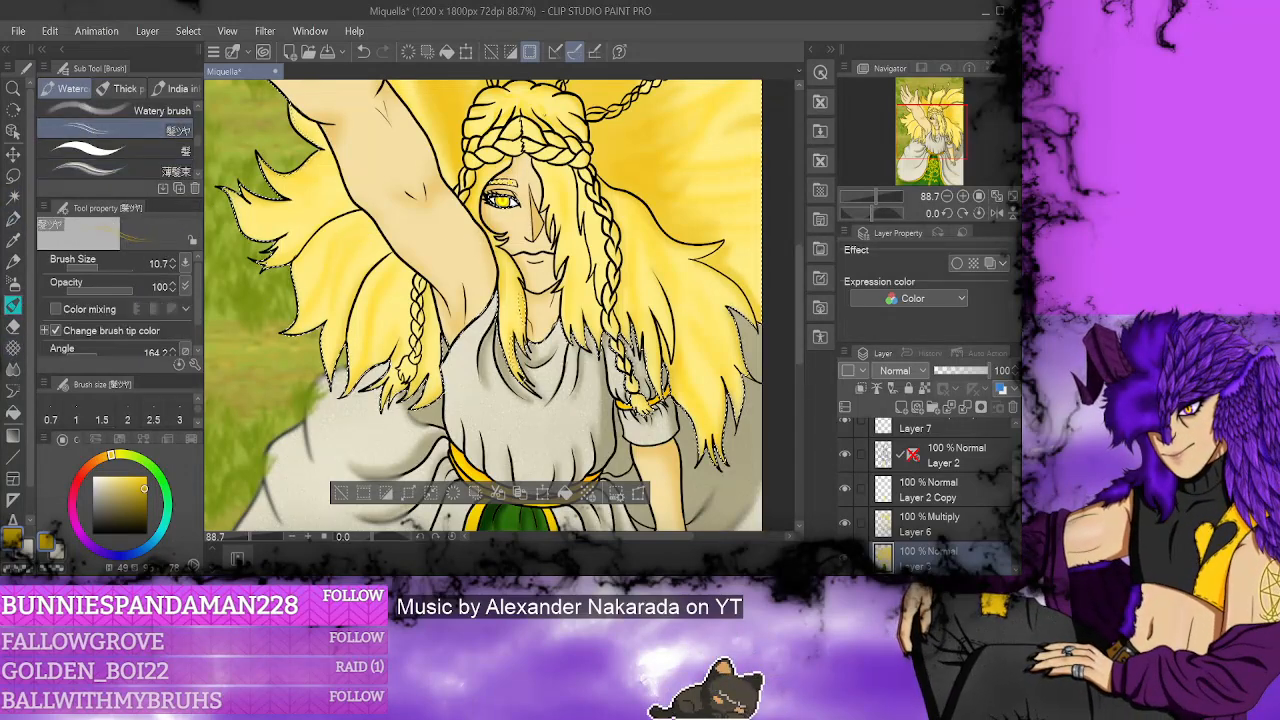
pyautogui.click(110, 266)
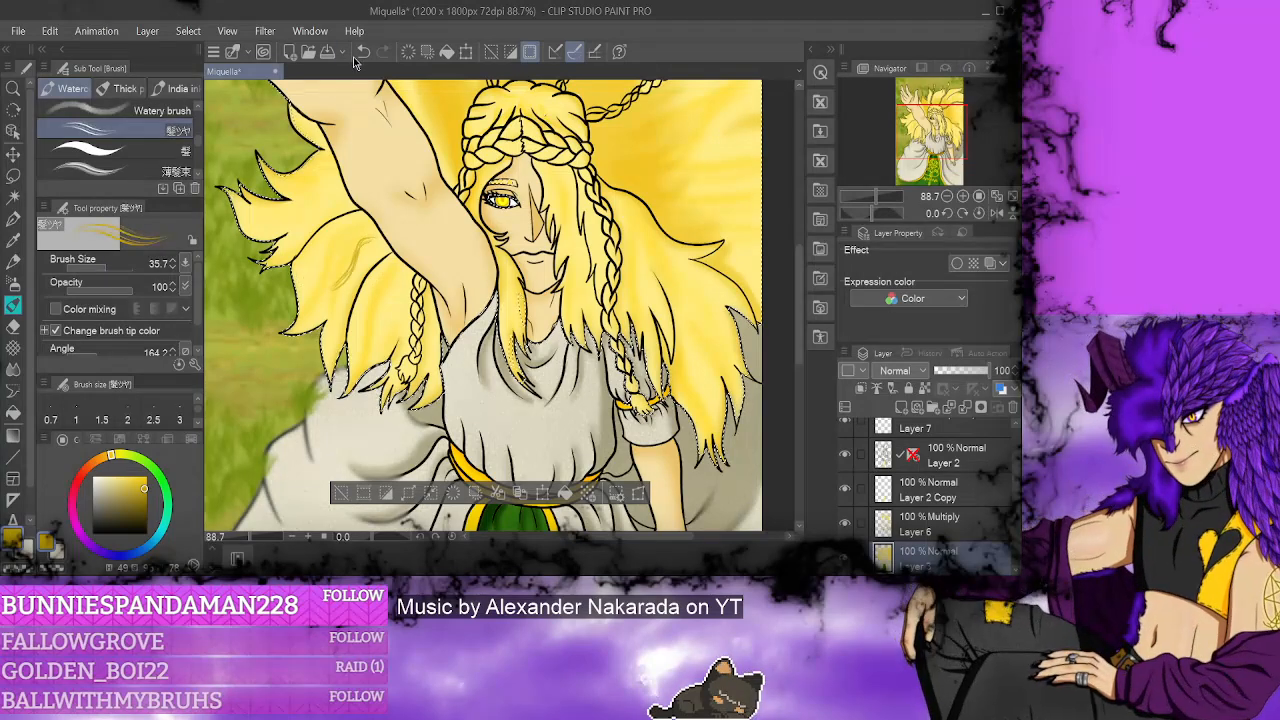
# - Paint glowing strand highlights on the hair beneath the raised arm on Layer 7, using a light yellow sampled from the hair
pyautogui.click(915, 428)
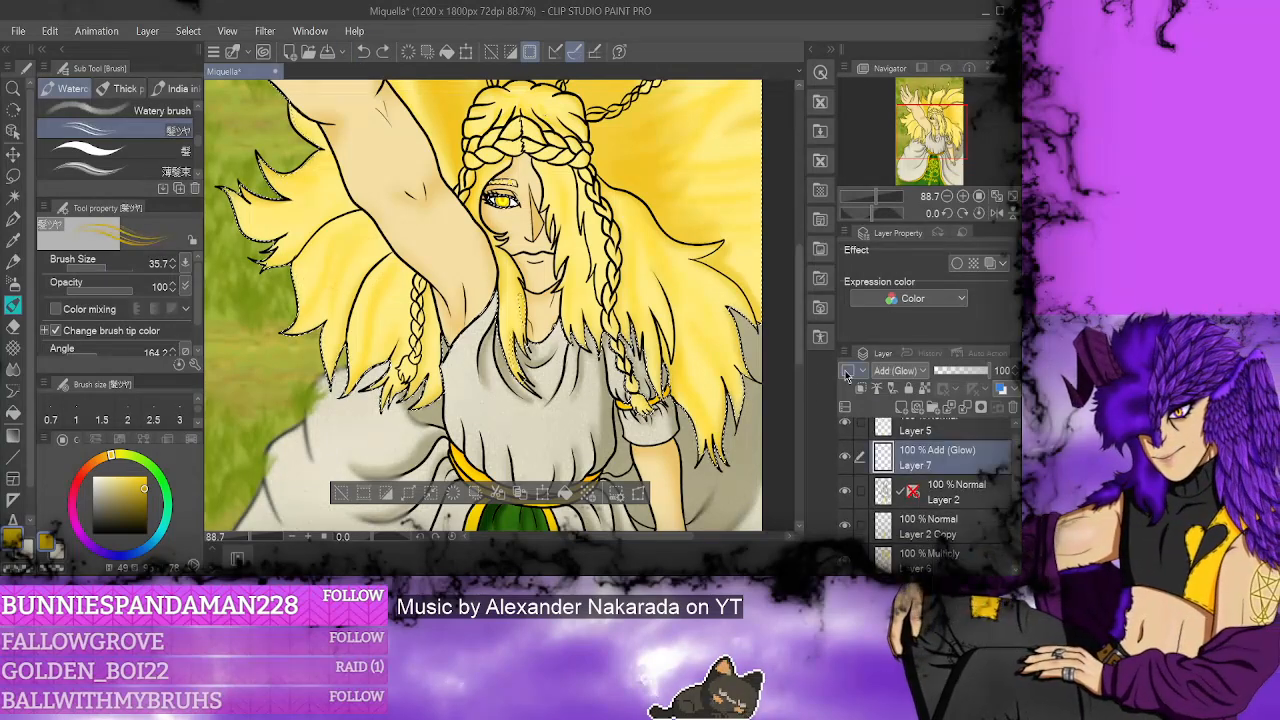
pyautogui.keyDown('alt'); pyautogui.click(300, 205); pyautogui.keyUp('alt')
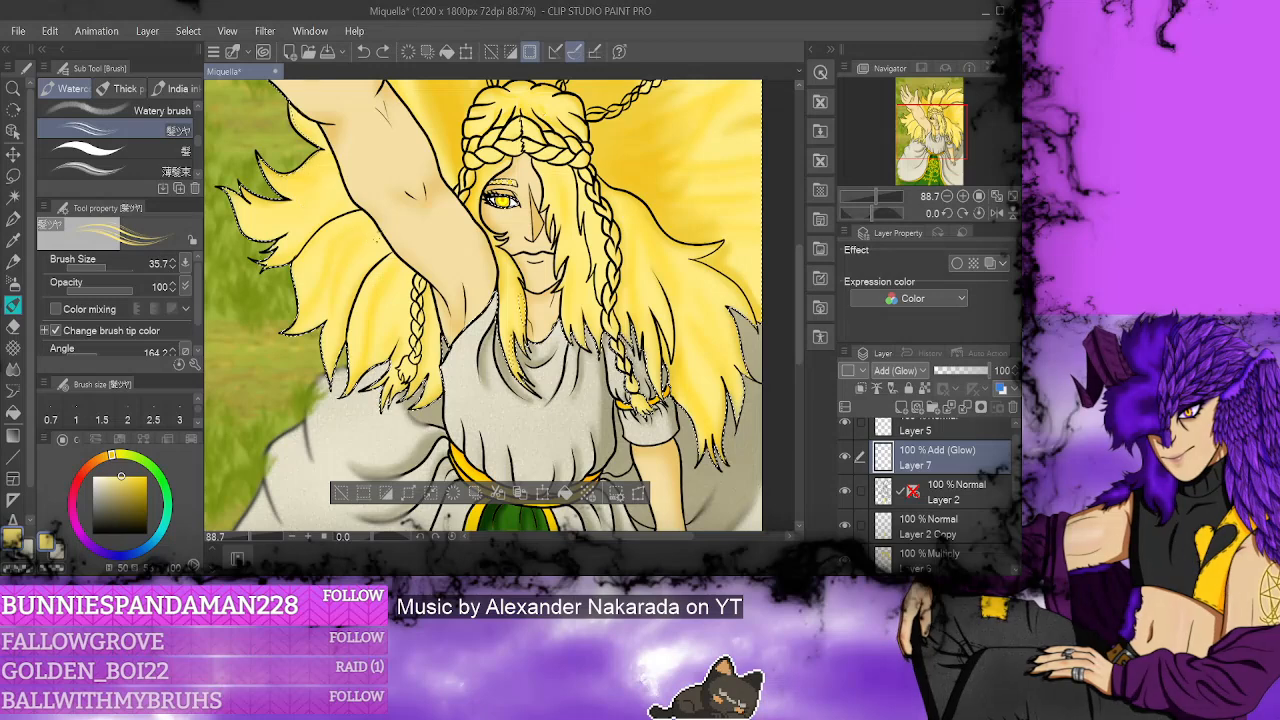
pyautogui.moveTo(378, 232); pyautogui.dragTo(354, 254)
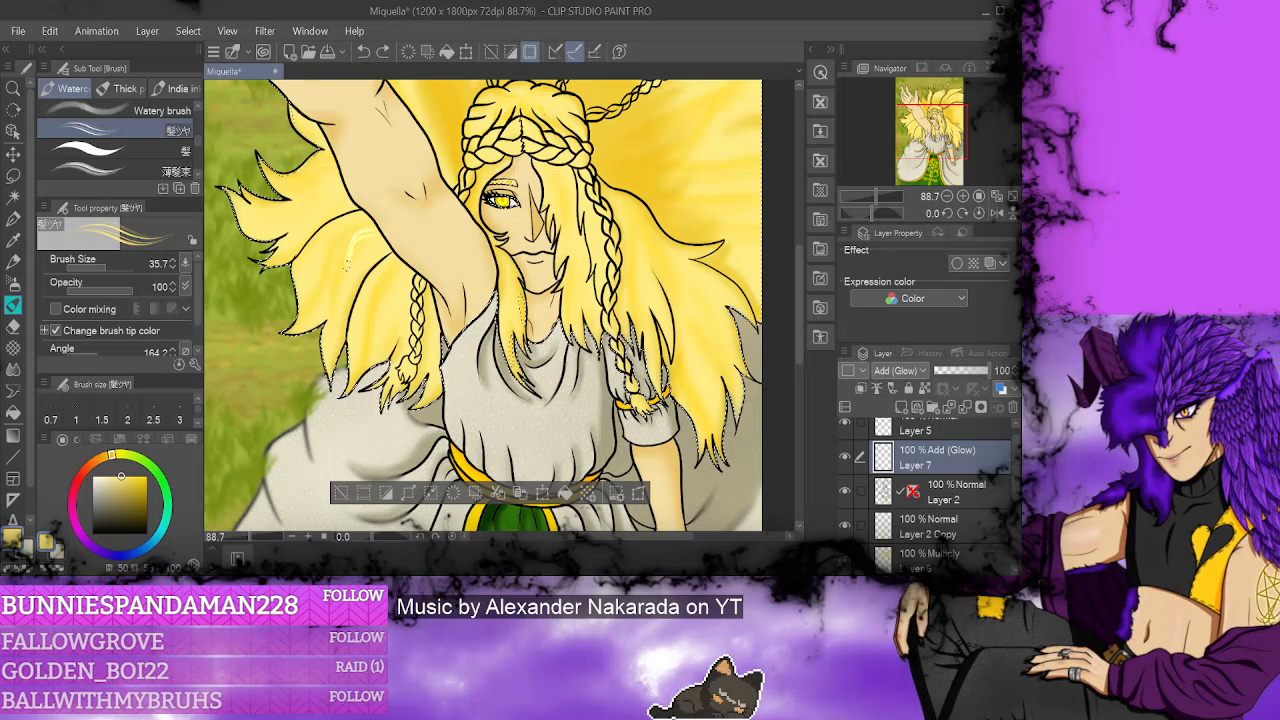
pyautogui.click(363, 51)
pyautogui.moveTo(380, 232); pyautogui.dragTo(354, 258)
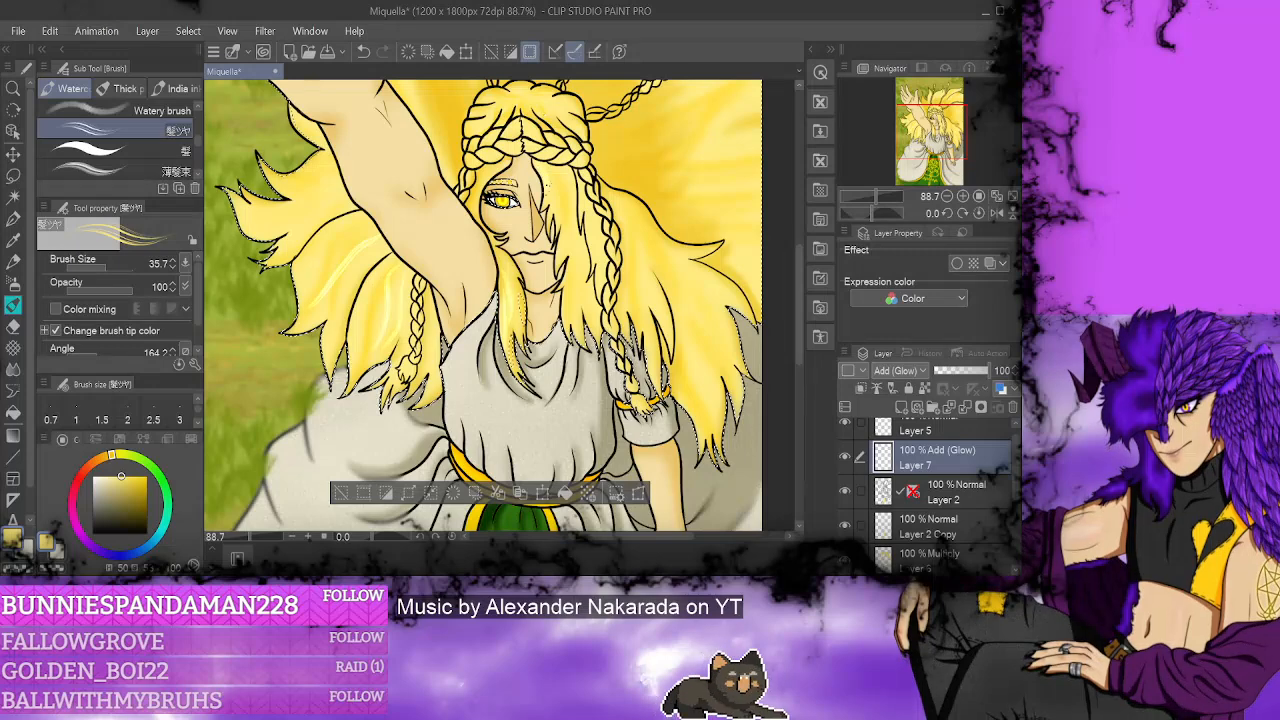
# - Paint glowing strand highlights on the locks covering the face and the hair beside the side braid on Layer 7
pyautogui.moveTo(562, 215); pyautogui.dragTo(558, 177)
pyautogui.moveTo(572, 250); pyautogui.dragTo(560, 178)
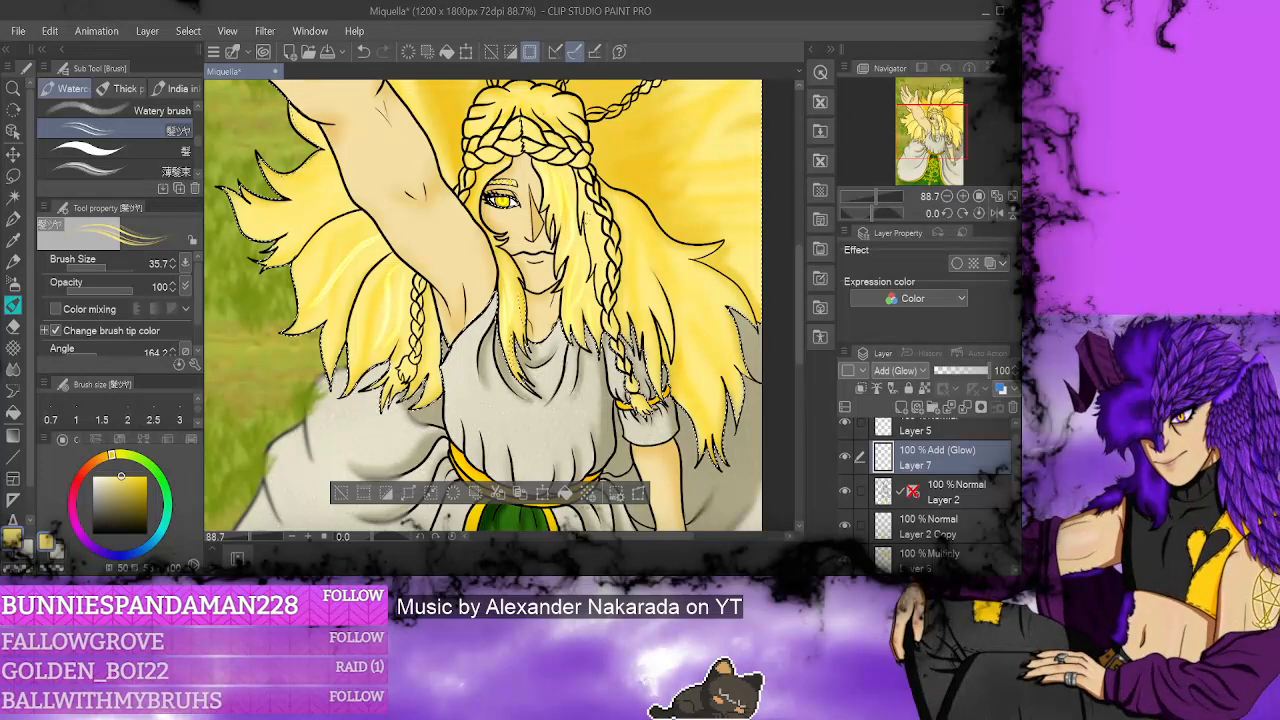
pyautogui.moveTo(583, 212); pyautogui.dragTo(580, 189)
pyautogui.moveTo(603, 276); pyautogui.dragTo(585, 201)
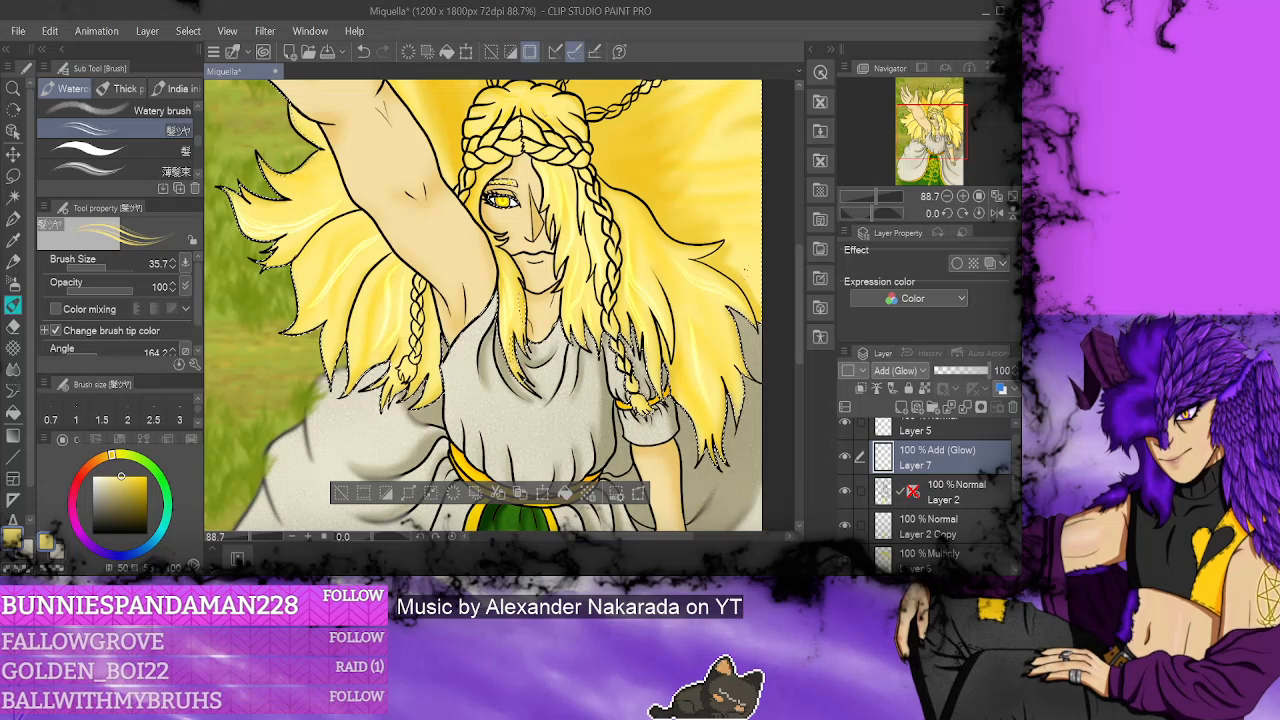
# - Add more glowing strand highlights to the hair beneath the raised arm and the flowing upper hair tips
pyautogui.scroll(2, 483, 307)
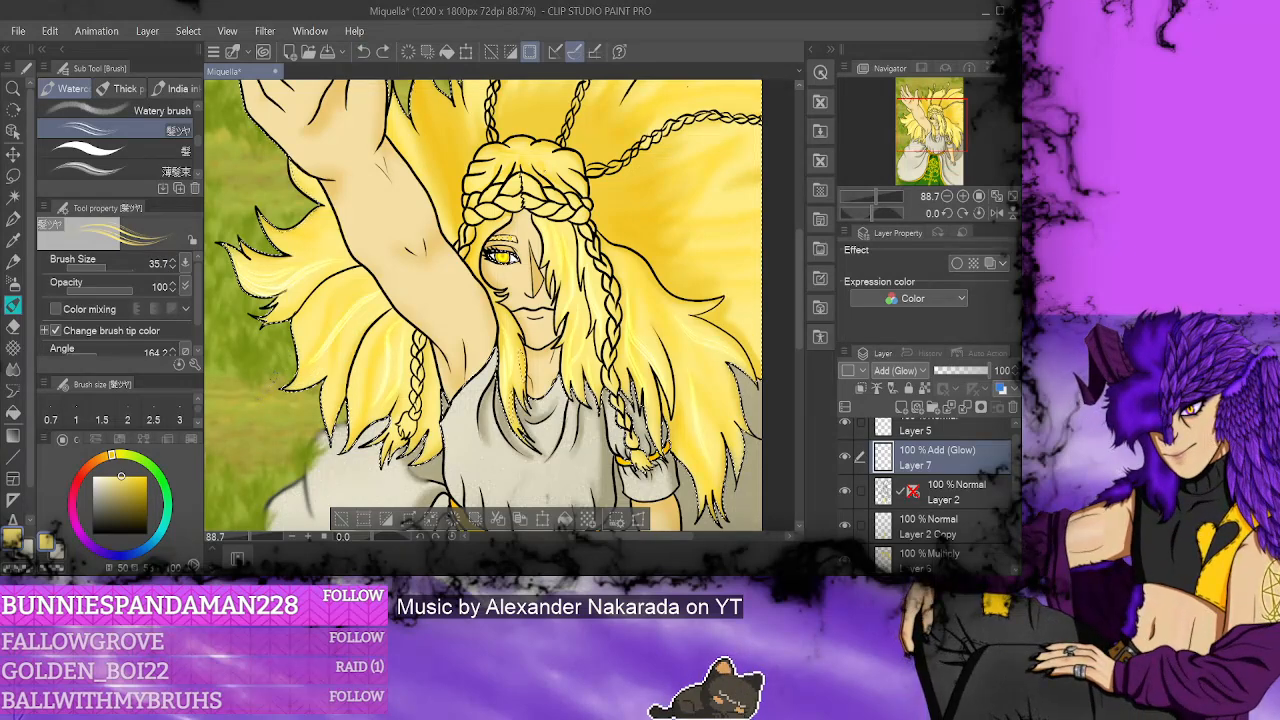
pyautogui.moveTo(362, 312); pyautogui.dragTo(298, 388)
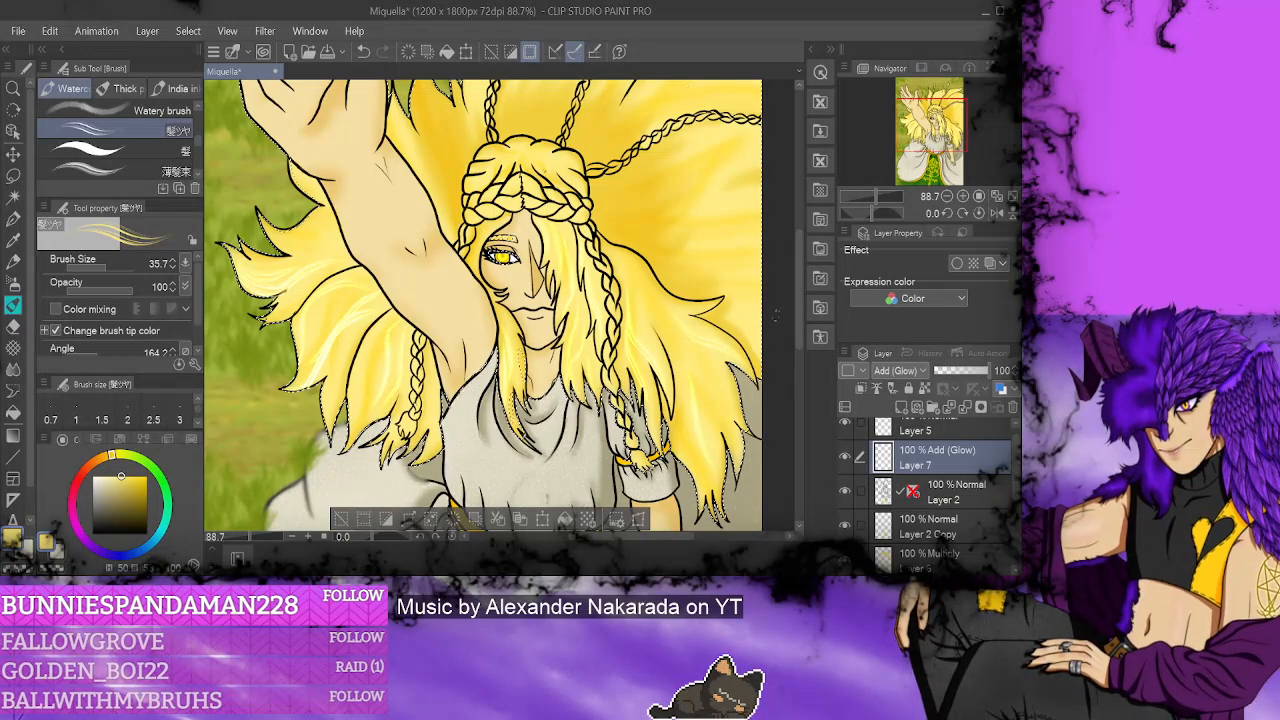
pyautogui.scroll(3, 483, 305)
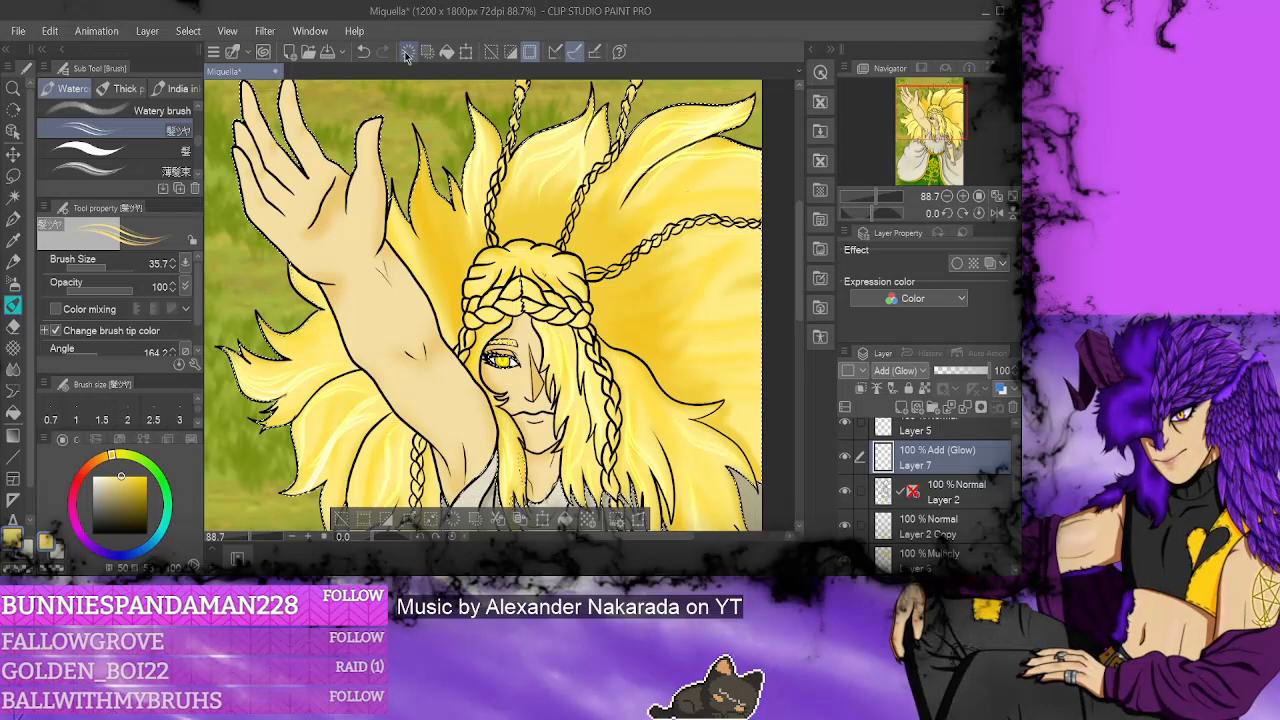
# - Rework the strand highlights on the large hair area behind the head, undoing the unwanted strokes
pyautogui.hotkey('ctrl', 'z')
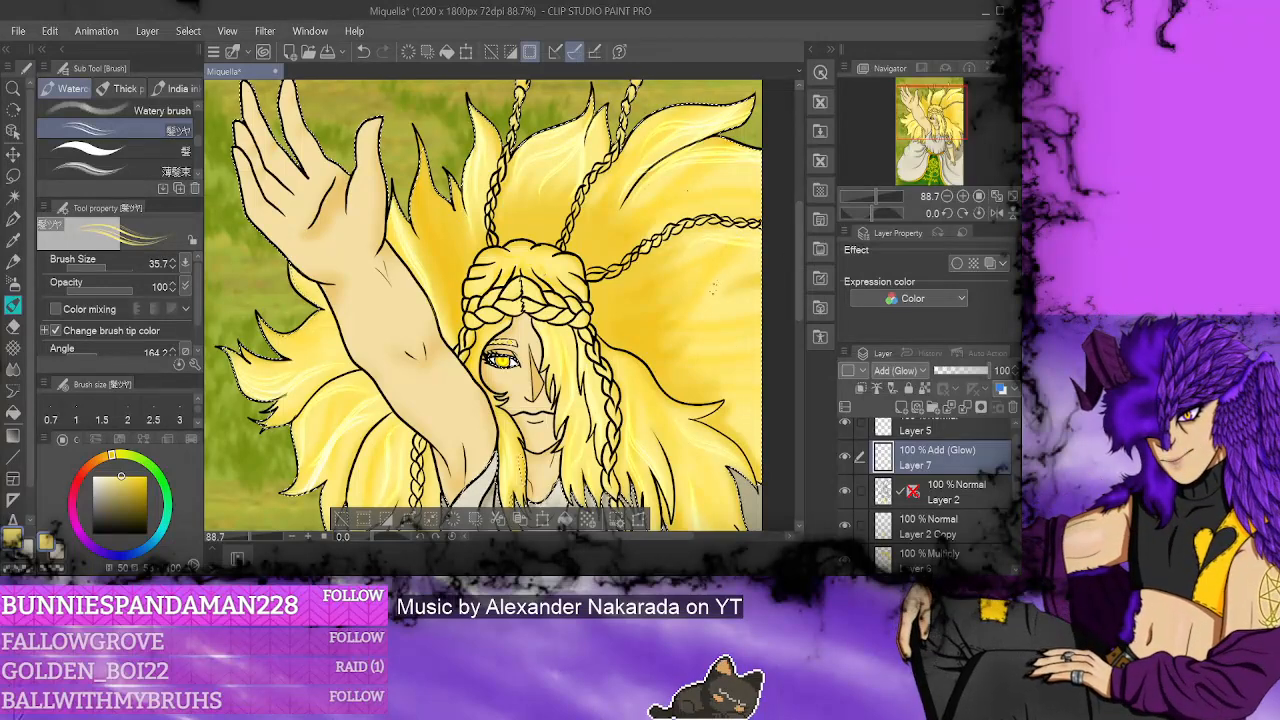
pyautogui.moveTo(678, 311)
pyautogui.mouseDown()
pyautogui.moveTo(755, 310)
pyautogui.moveTo(758, 285)
pyautogui.mouseUp()
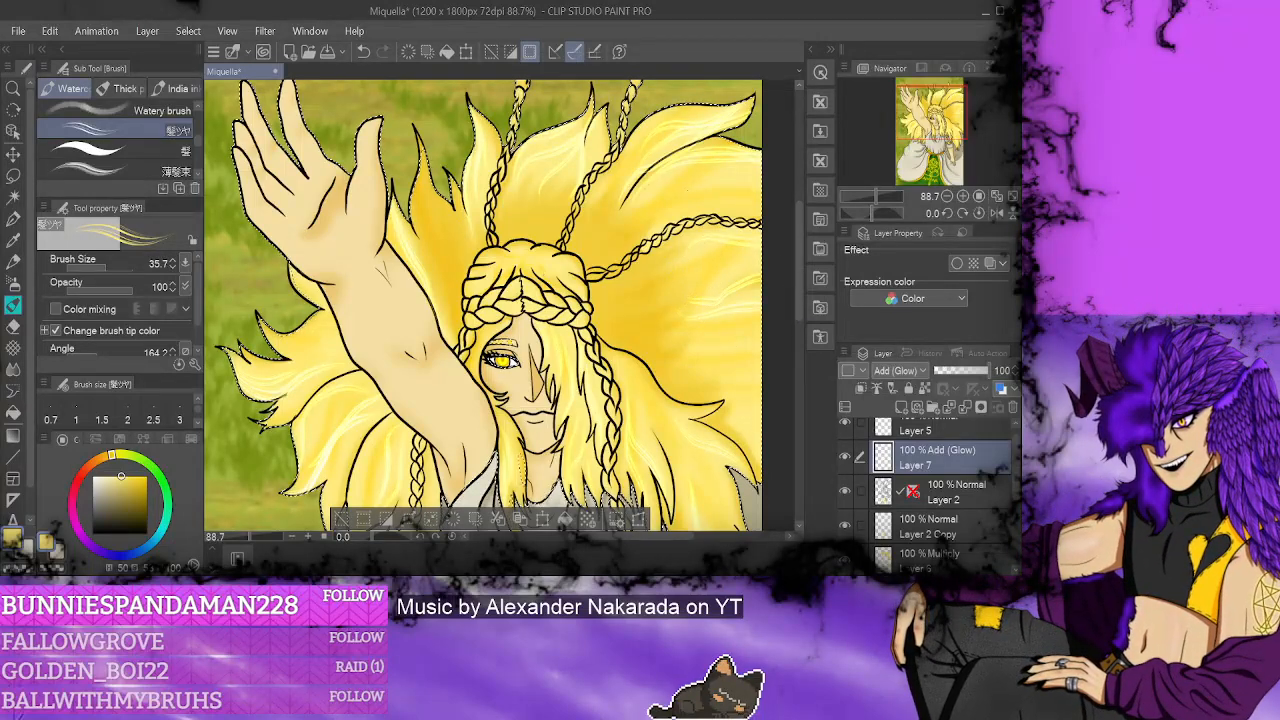
pyautogui.click(365, 55)
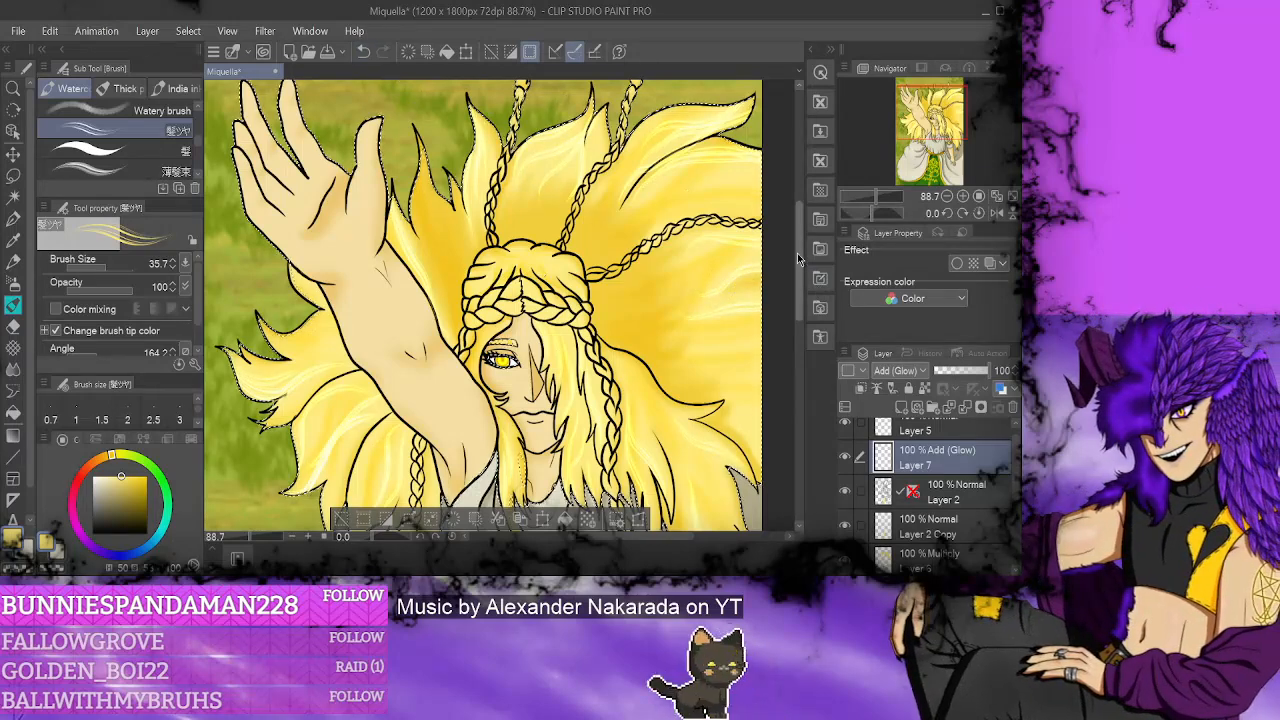
pyautogui.moveTo(798, 259); pyautogui.dragTo(799, 300)
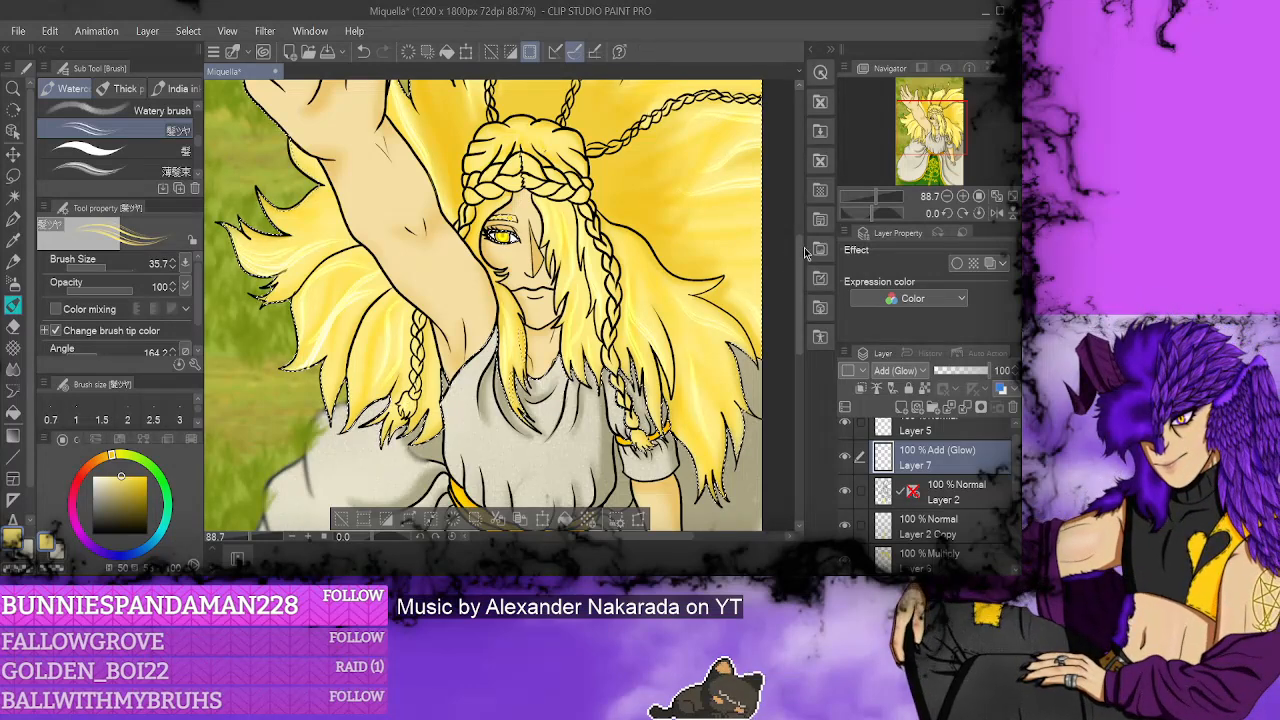
pyautogui.scroll(2, 798, 248)
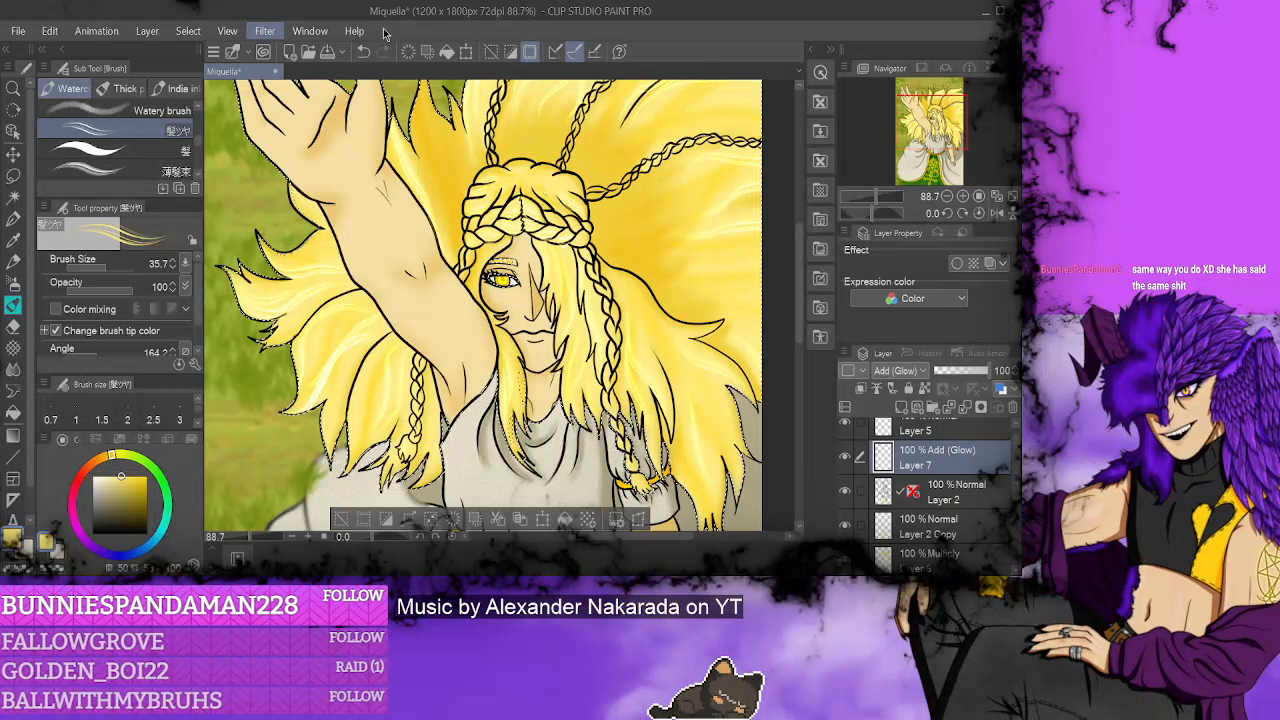
# - Apply a blur filter to the selected hair area on Layer 7 to soften the strand highlights
pyautogui.click(265, 32)
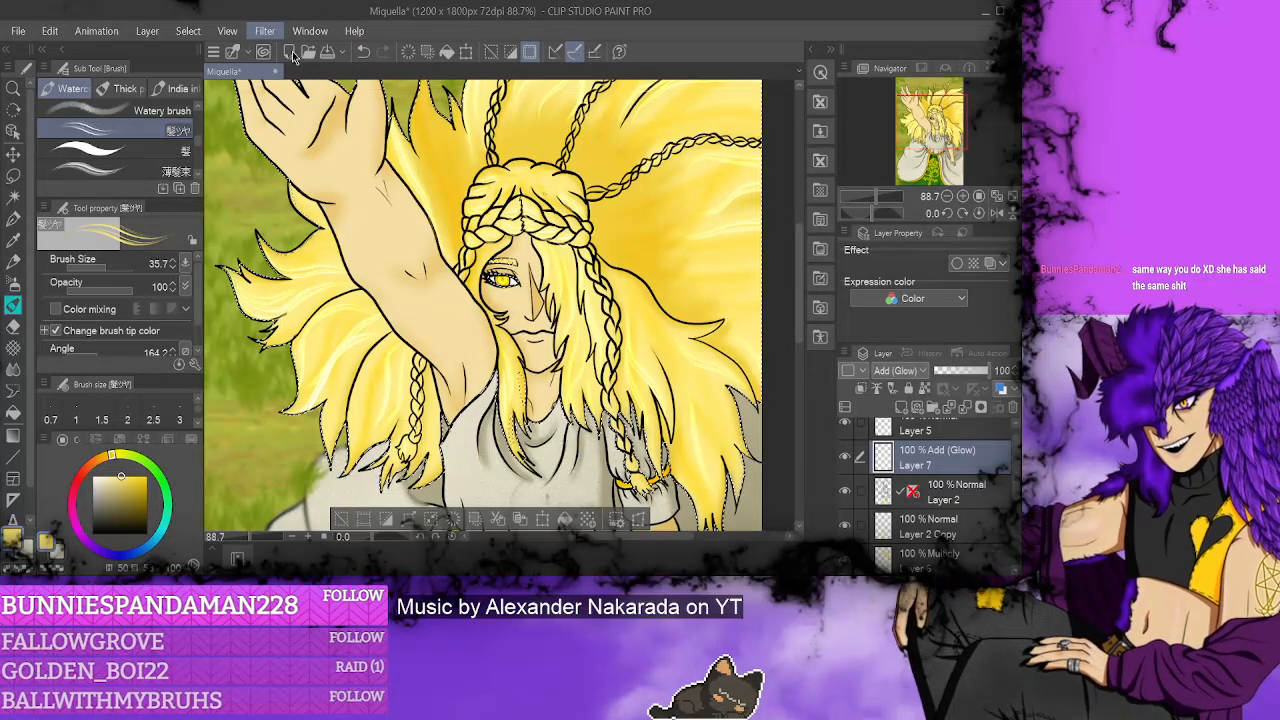
pyautogui.click(435, 151)
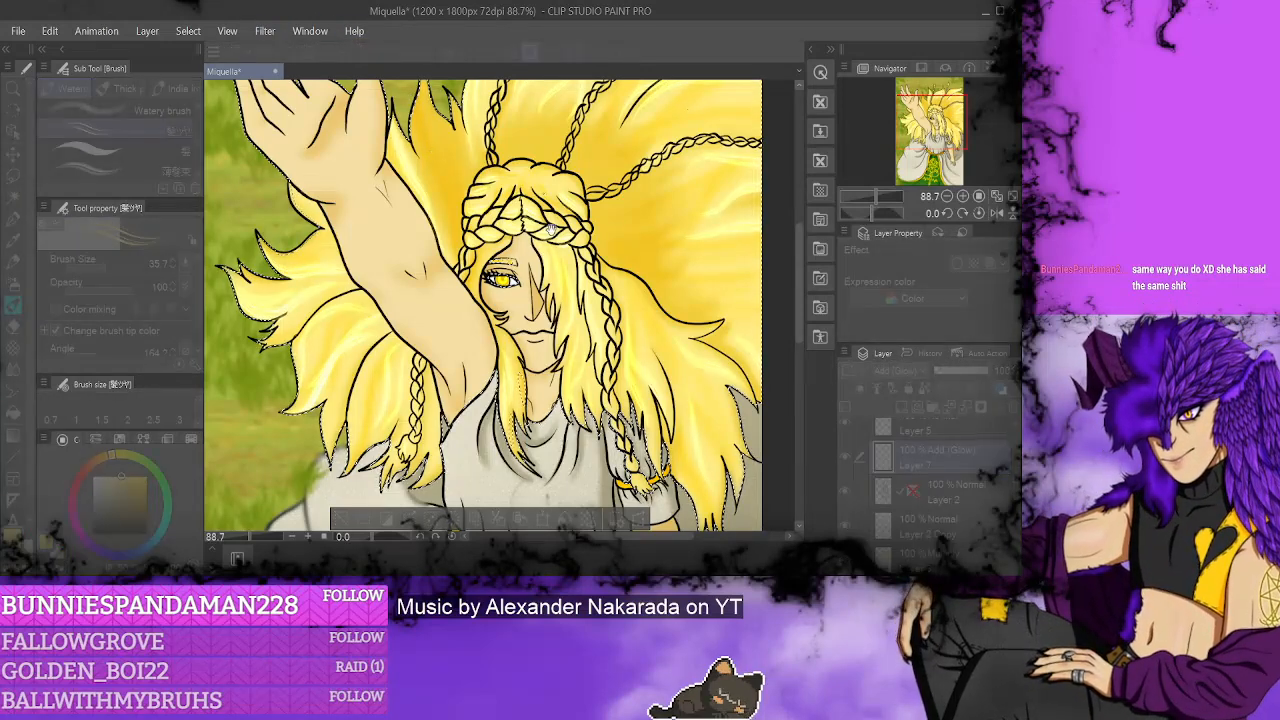
pyautogui.scroll(-1, 580, 250)
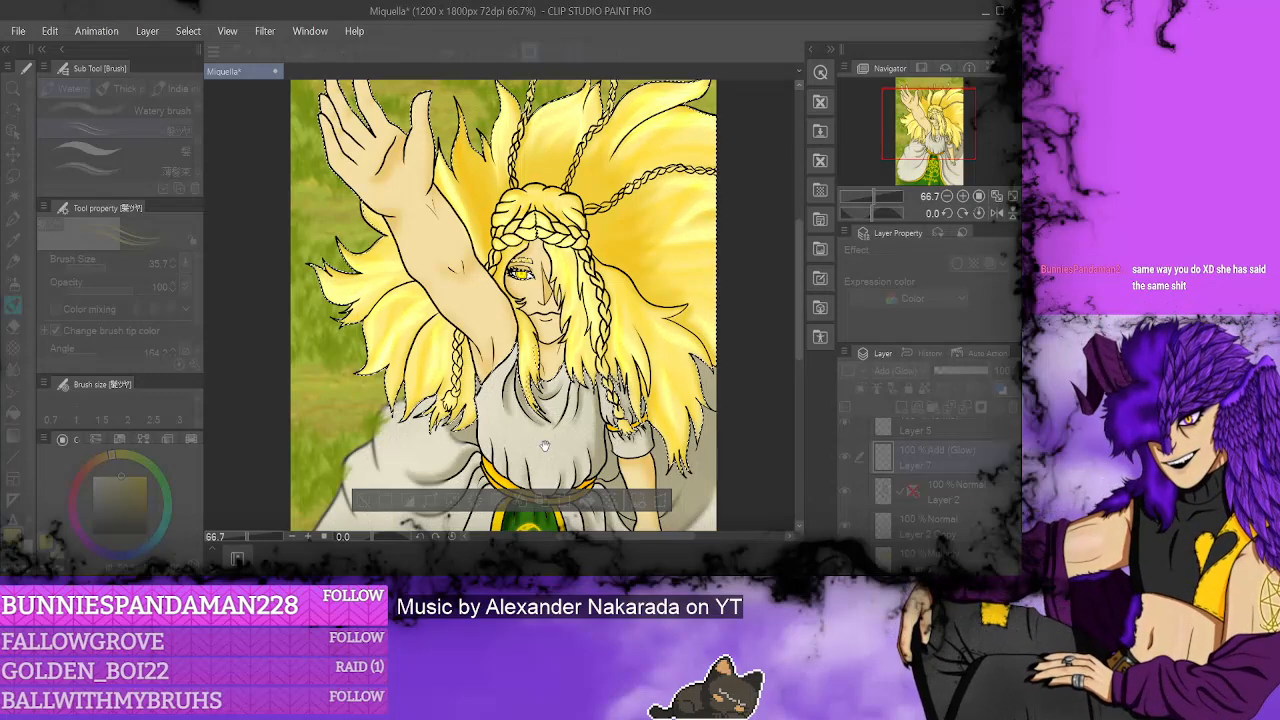
pyautogui.press('Return')
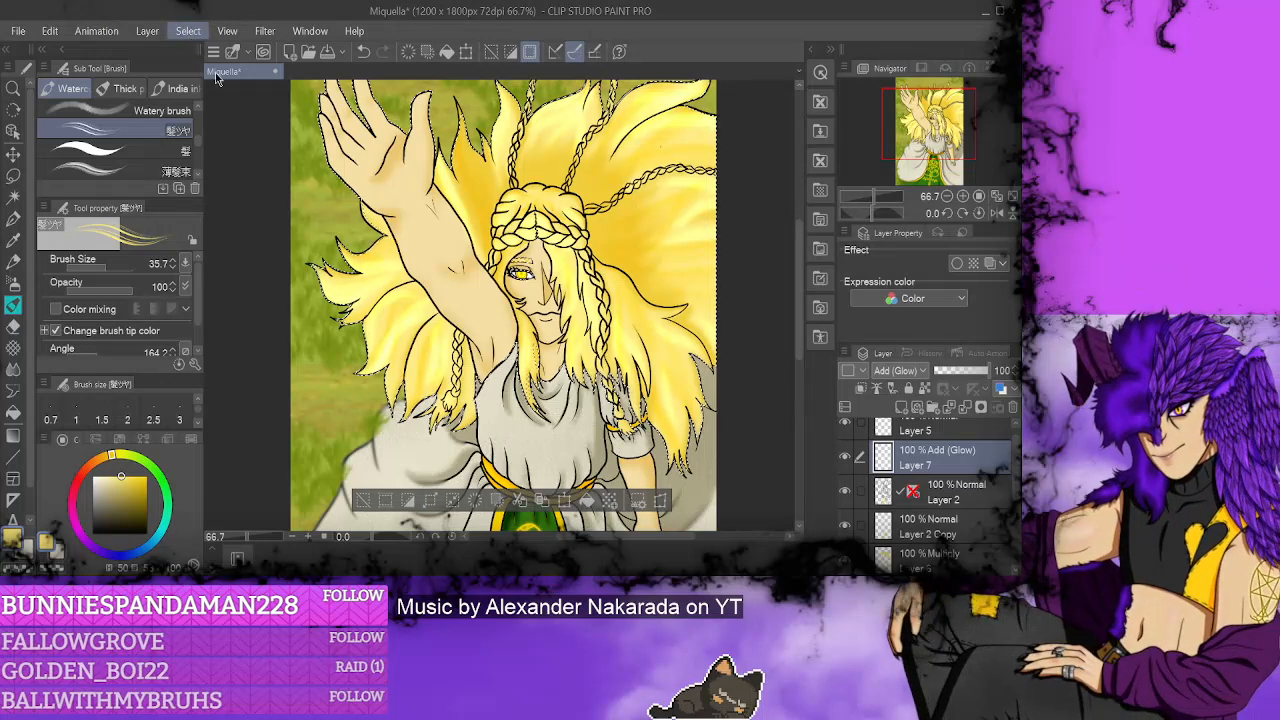
# - Clear the hair selection and auto-select the skin of the raised arm and face on Layer 3
pyautogui.hotkey('ctrl', 'd')
pyautogui.press('w')
pyautogui.scroll(-2, 995, 459)
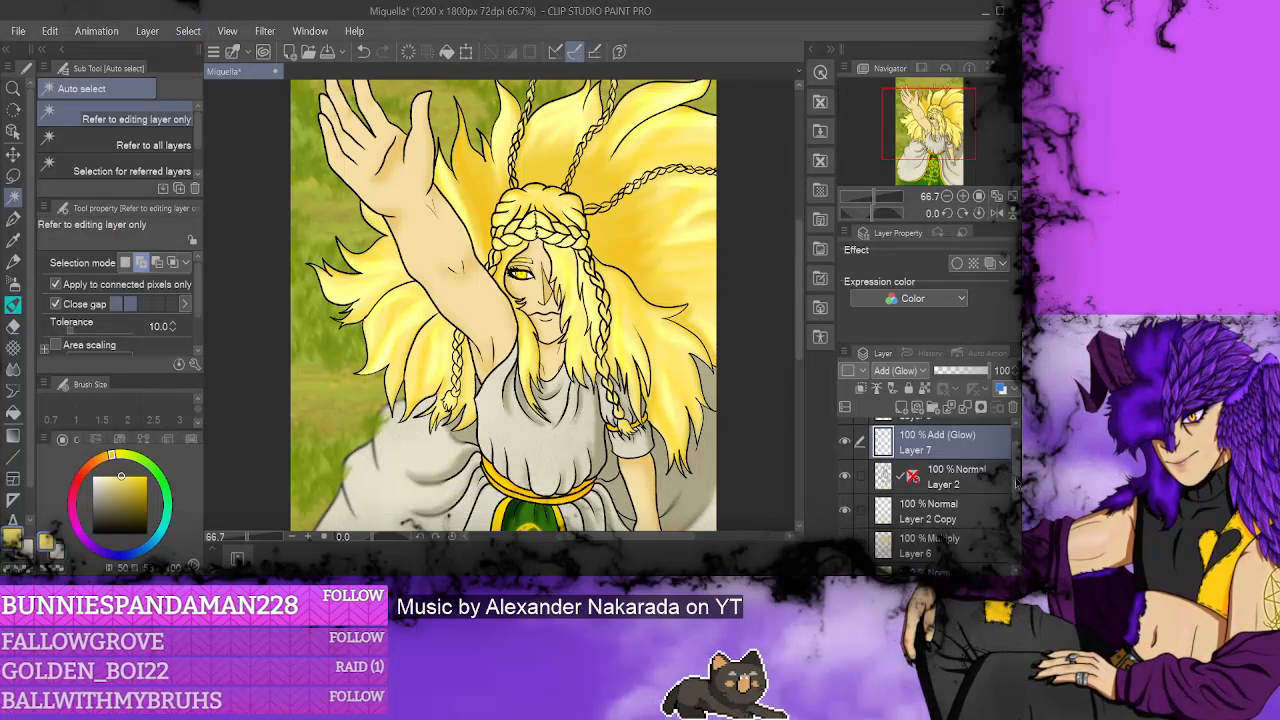
pyautogui.click(940, 556)
pyautogui.click(433, 254)
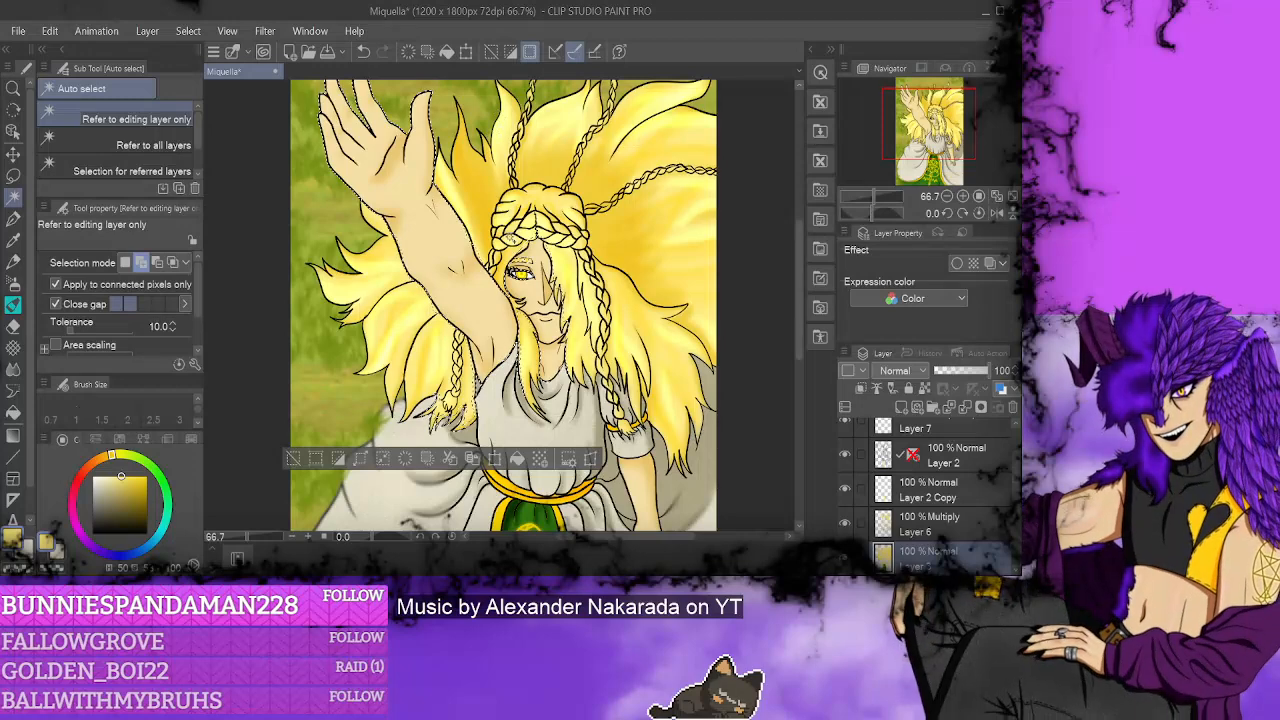
# - Paint a small glowing highlight on the nose on Layer 7 with the G-pen in a light skin tone
pyautogui.scroll(2, 525, 238)
pyautogui.press('p')
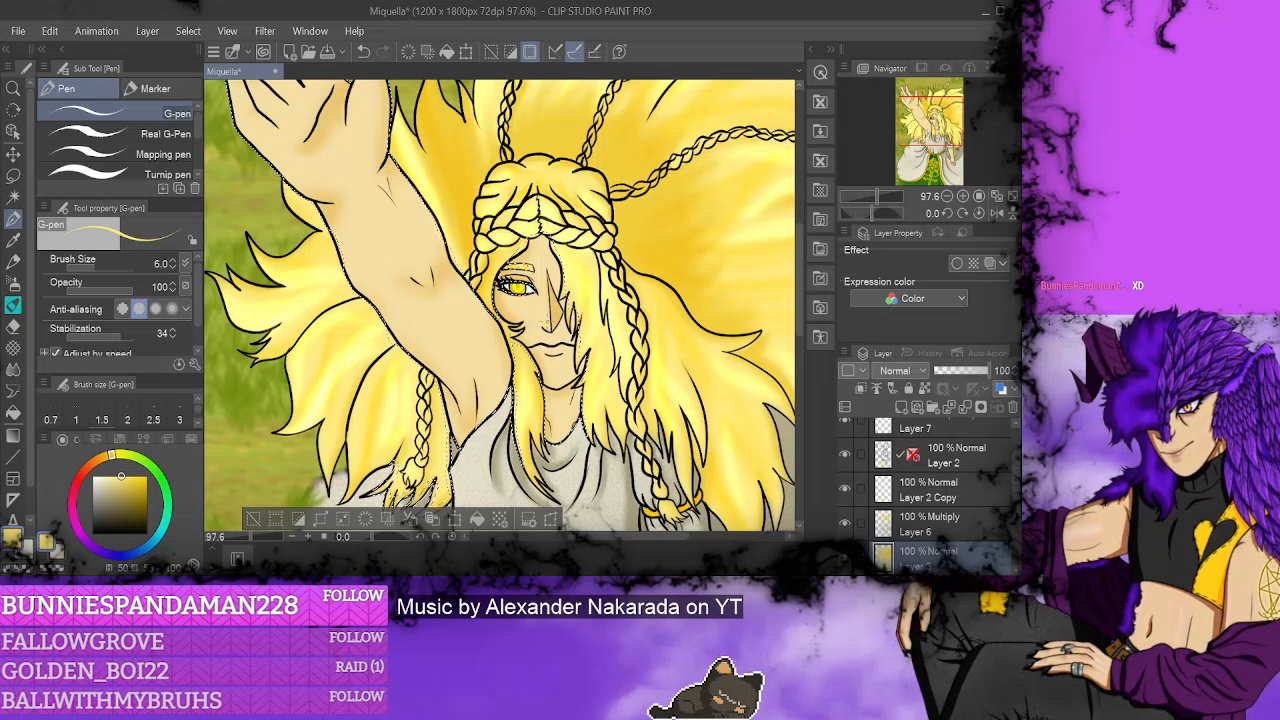
pyautogui.click(952, 432)
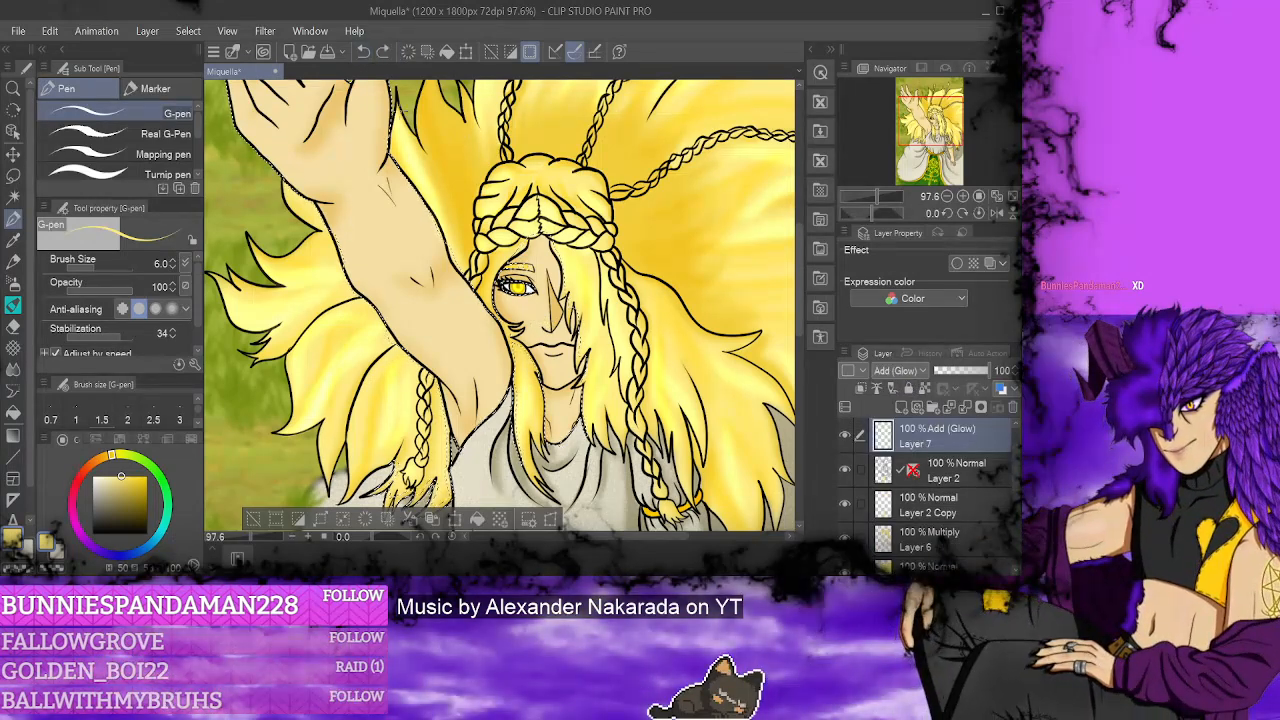
pyautogui.click(110, 478)
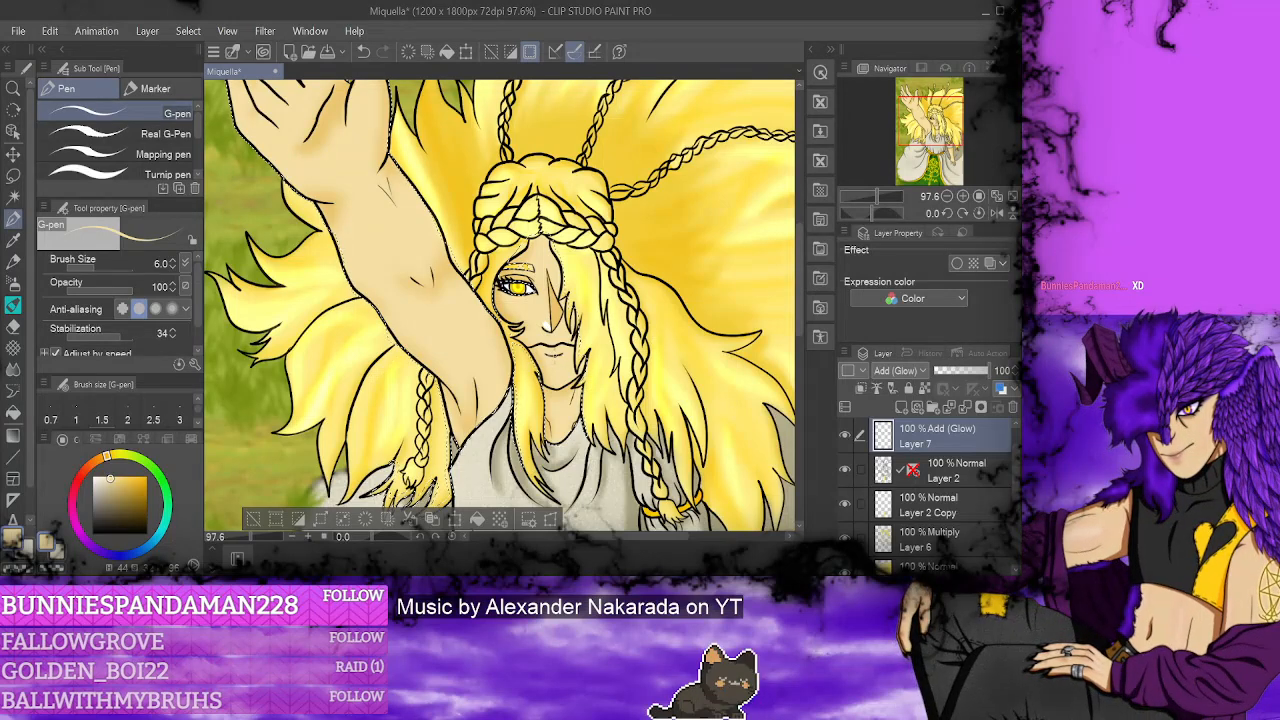
# - Tint the lips on Layer 3 with the size 6.0 G-pen in an orange skin tone and switch to the Blur tool
pyautogui.click(930, 565)
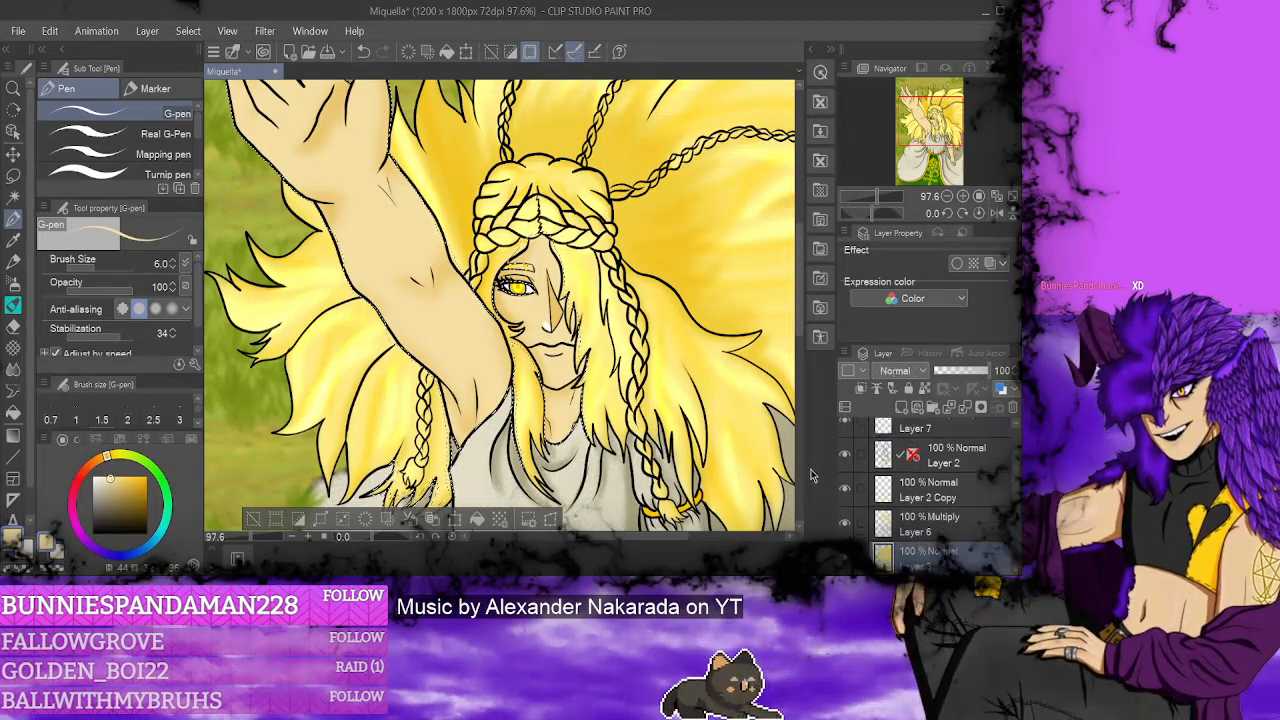
pyautogui.click(104, 456)
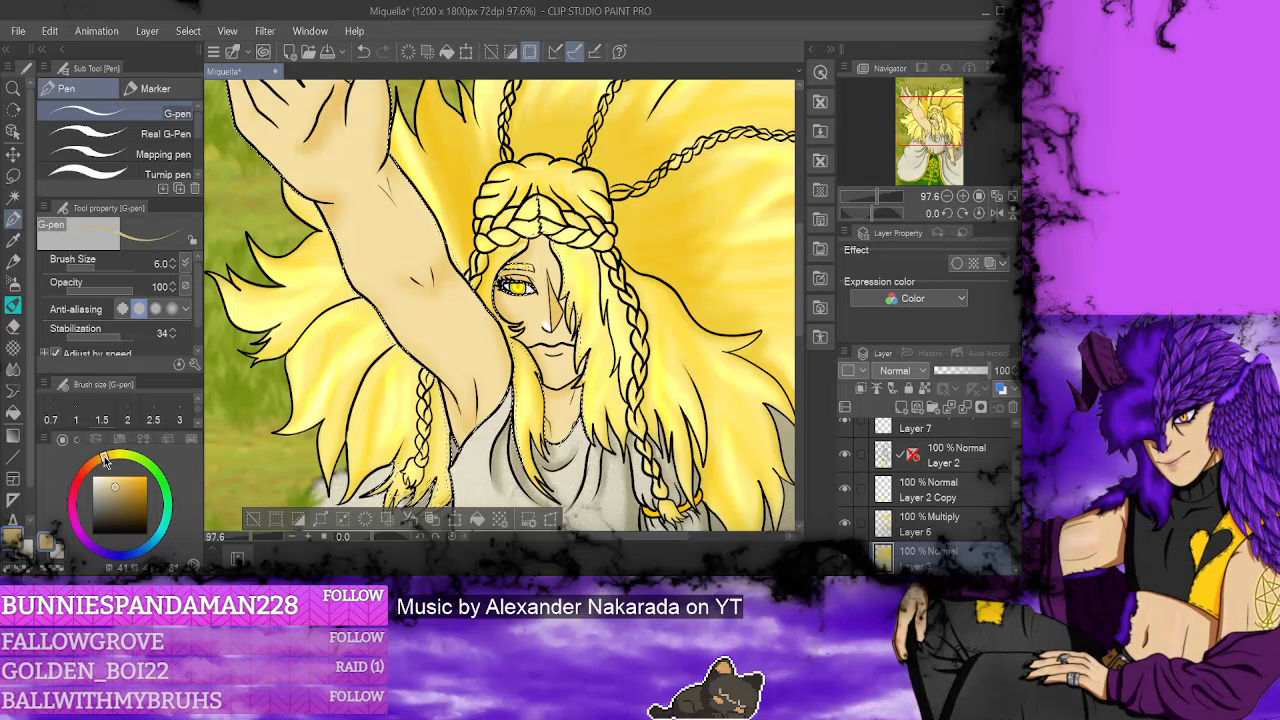
pyautogui.click(121, 481)
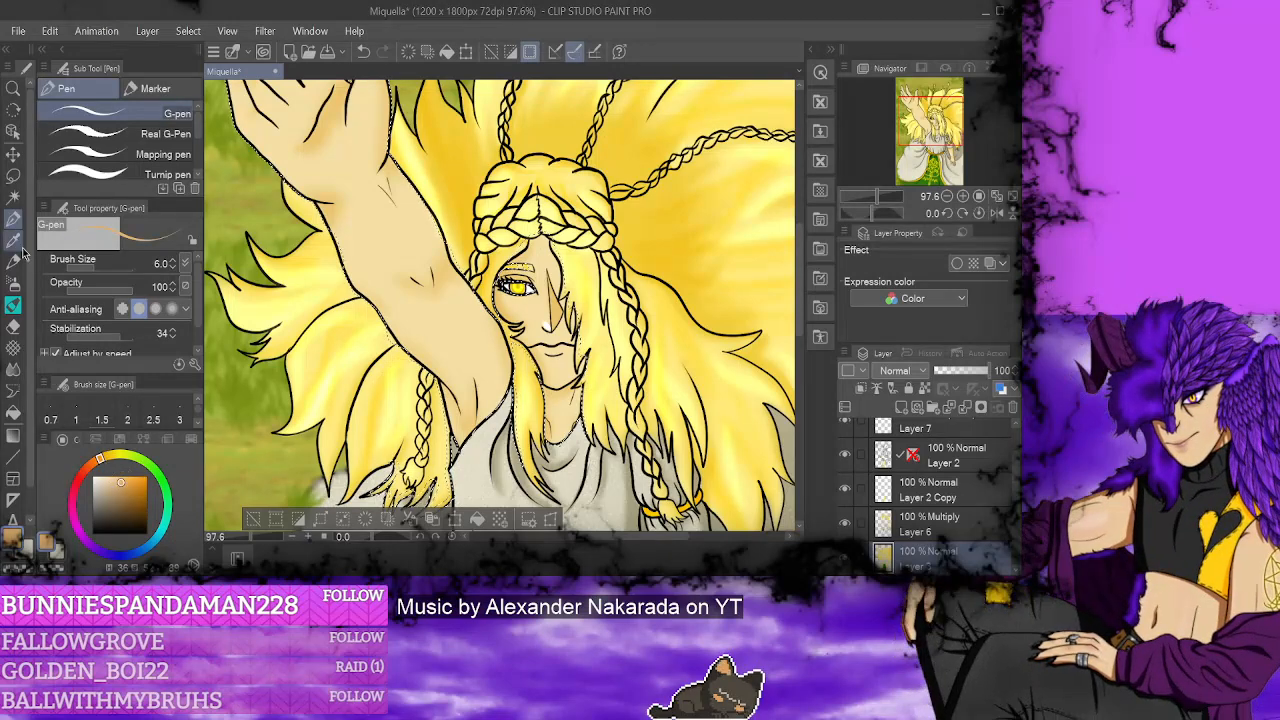
pyautogui.click(104, 466)
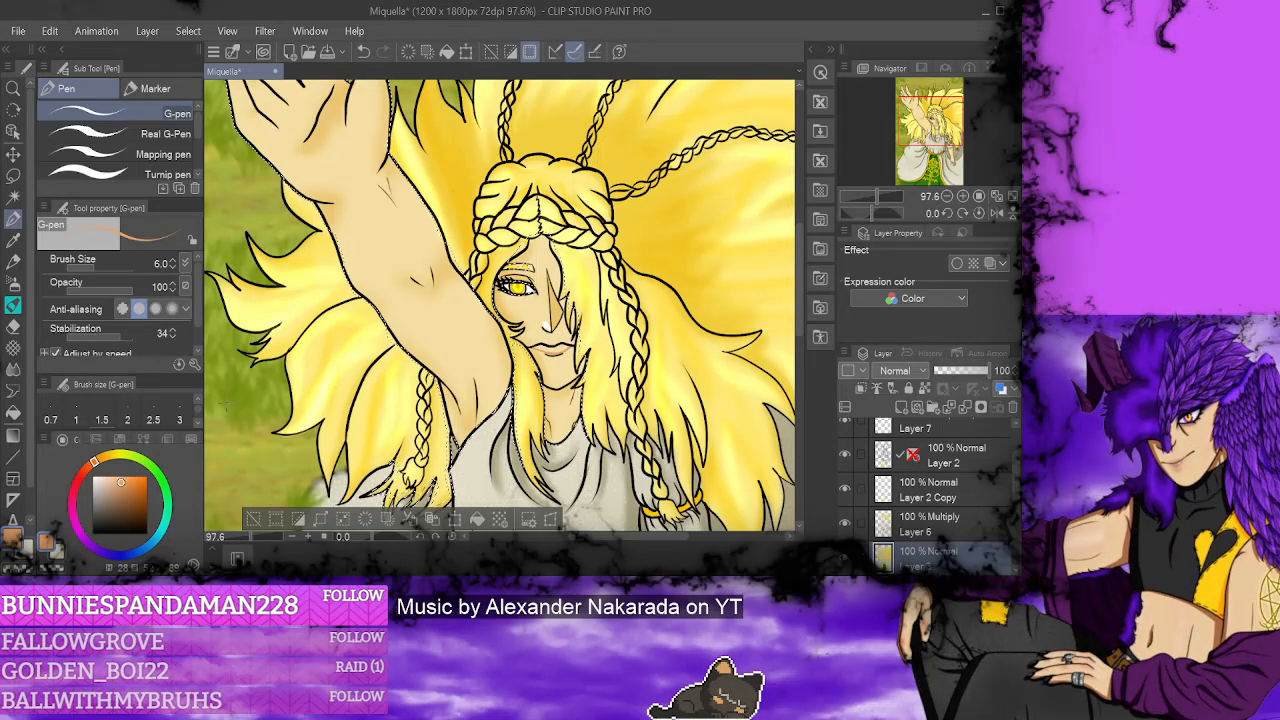
pyautogui.click(100, 466)
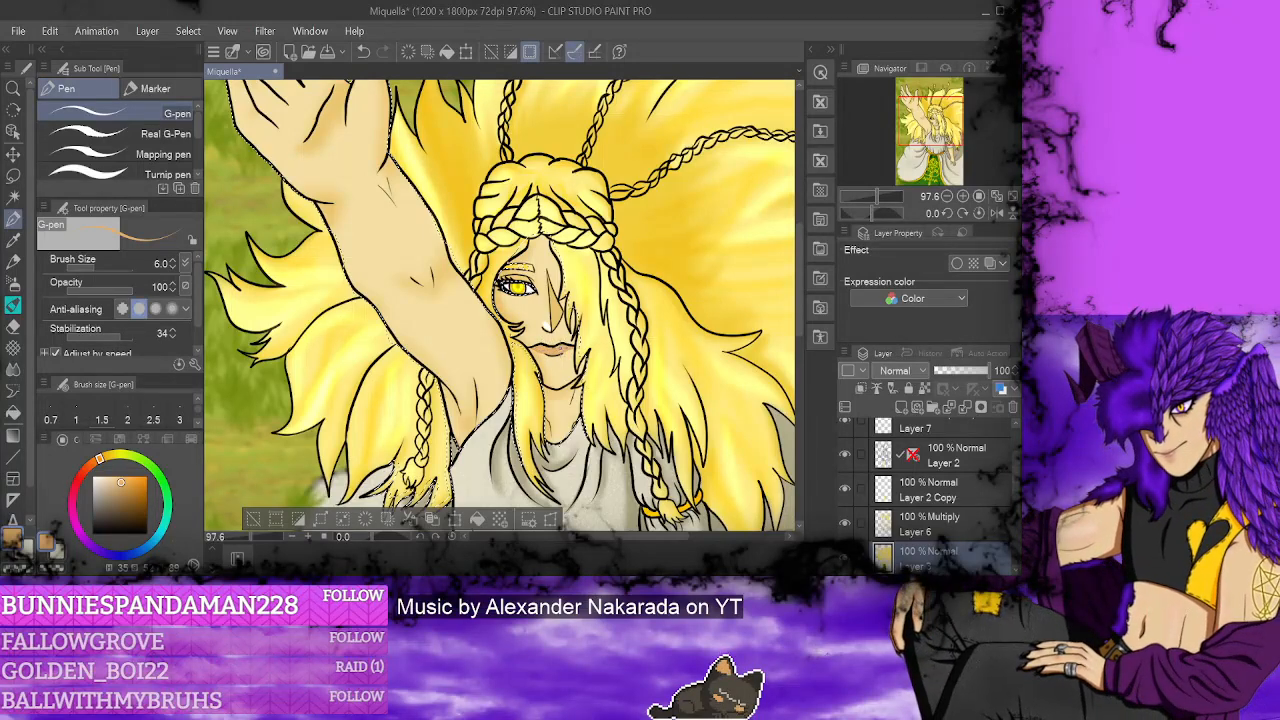
pyautogui.click(14, 368)
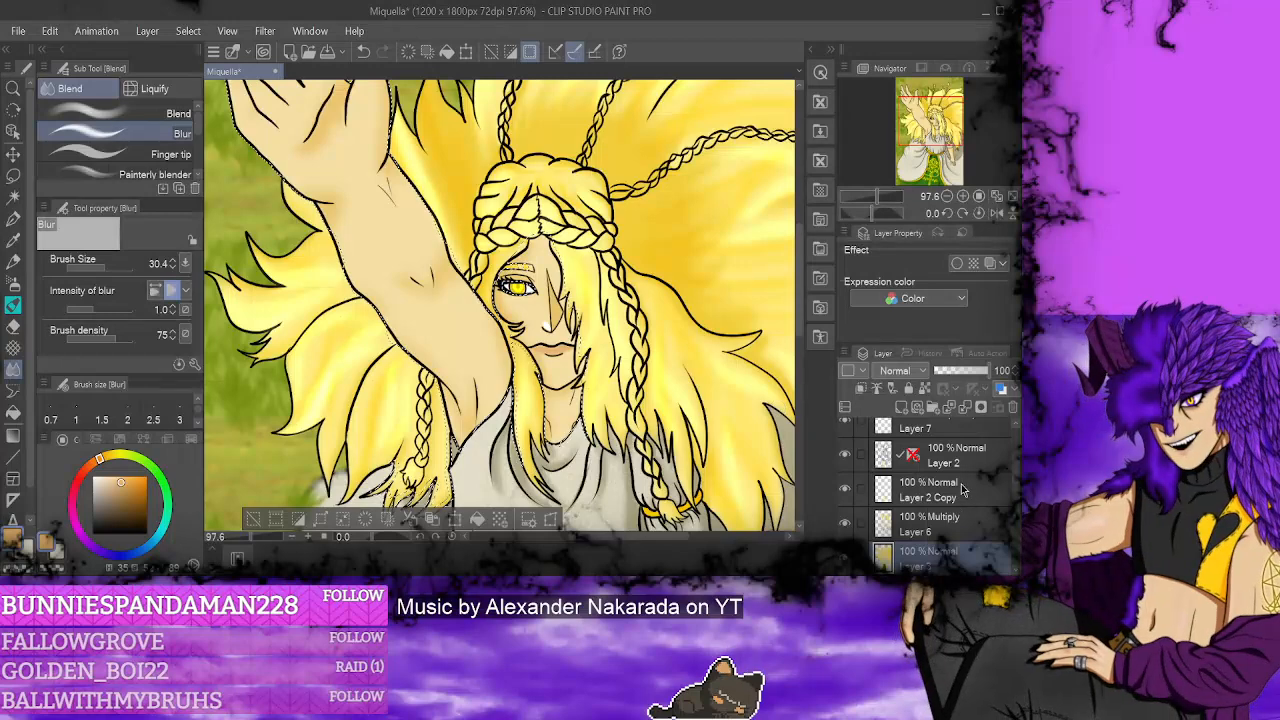
# - Paint glowing skin highlights along the raised arm and hand on Layer 7 with the G-pen in a light skin tone
pyautogui.click(958, 432)
pyautogui.click(13, 218)
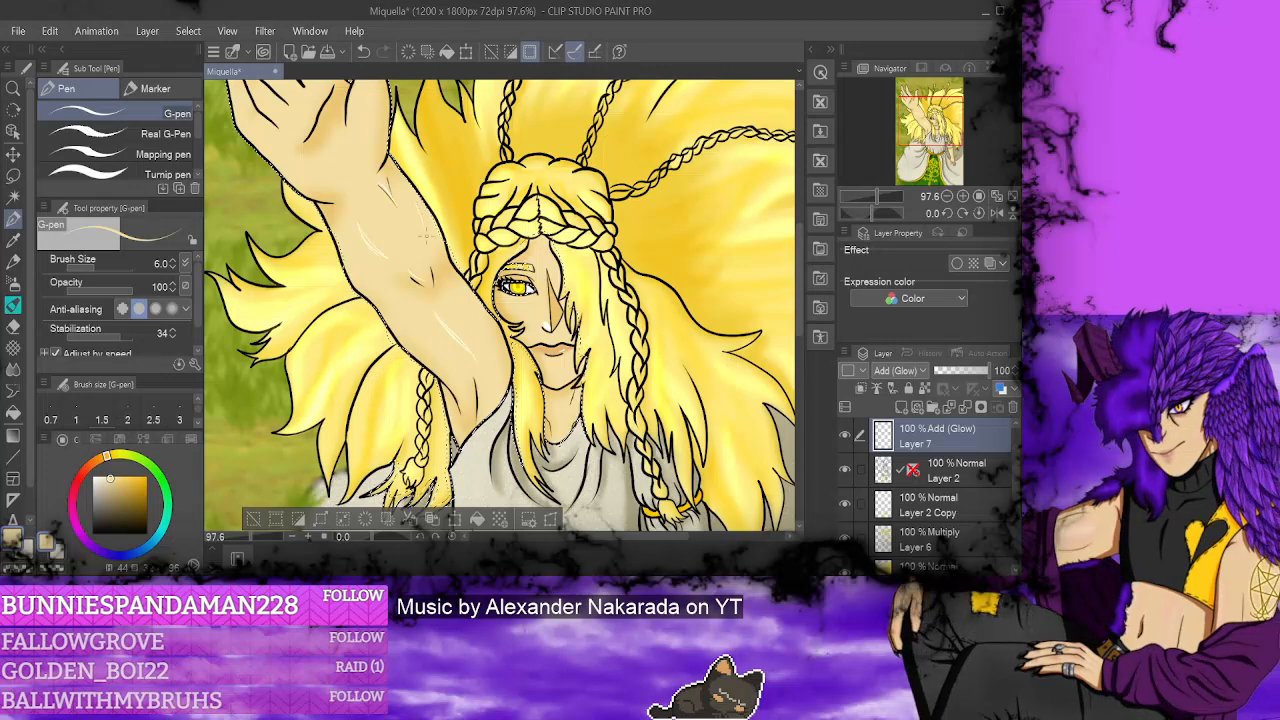
pyautogui.scroll(3, 425, 234)
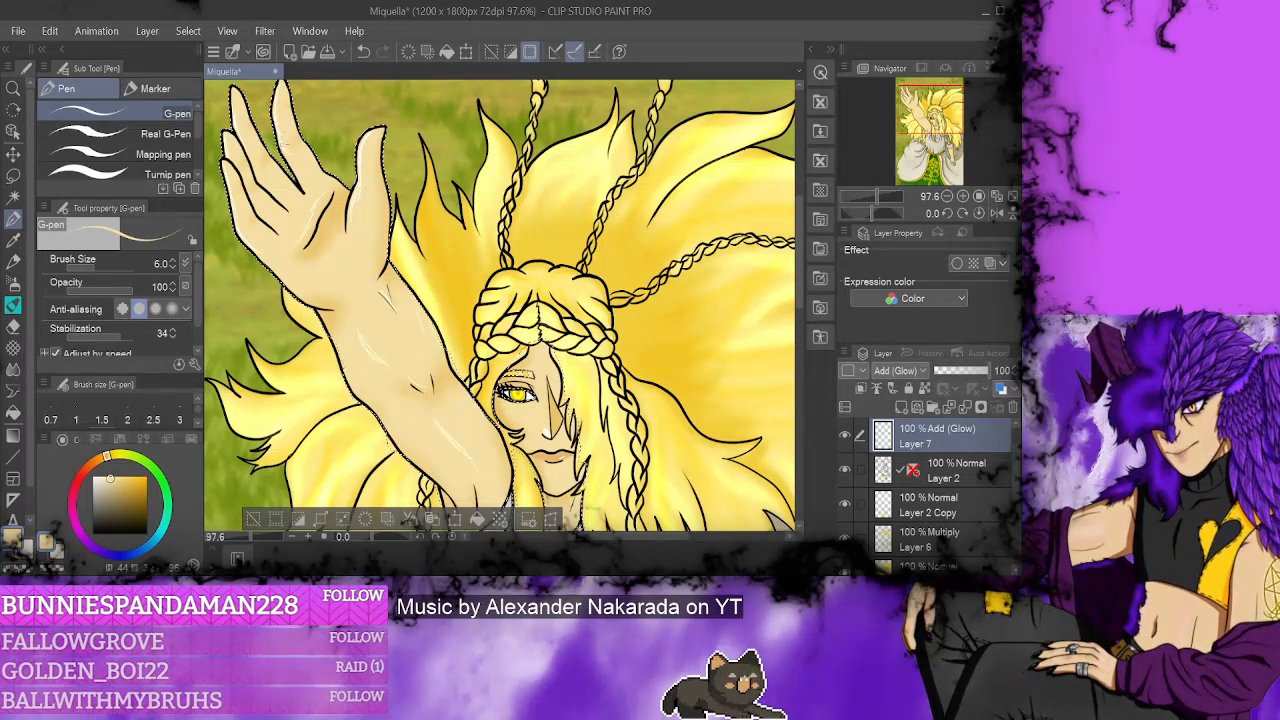
pyautogui.moveTo(800, 258); pyautogui.dragTo(860, 310)
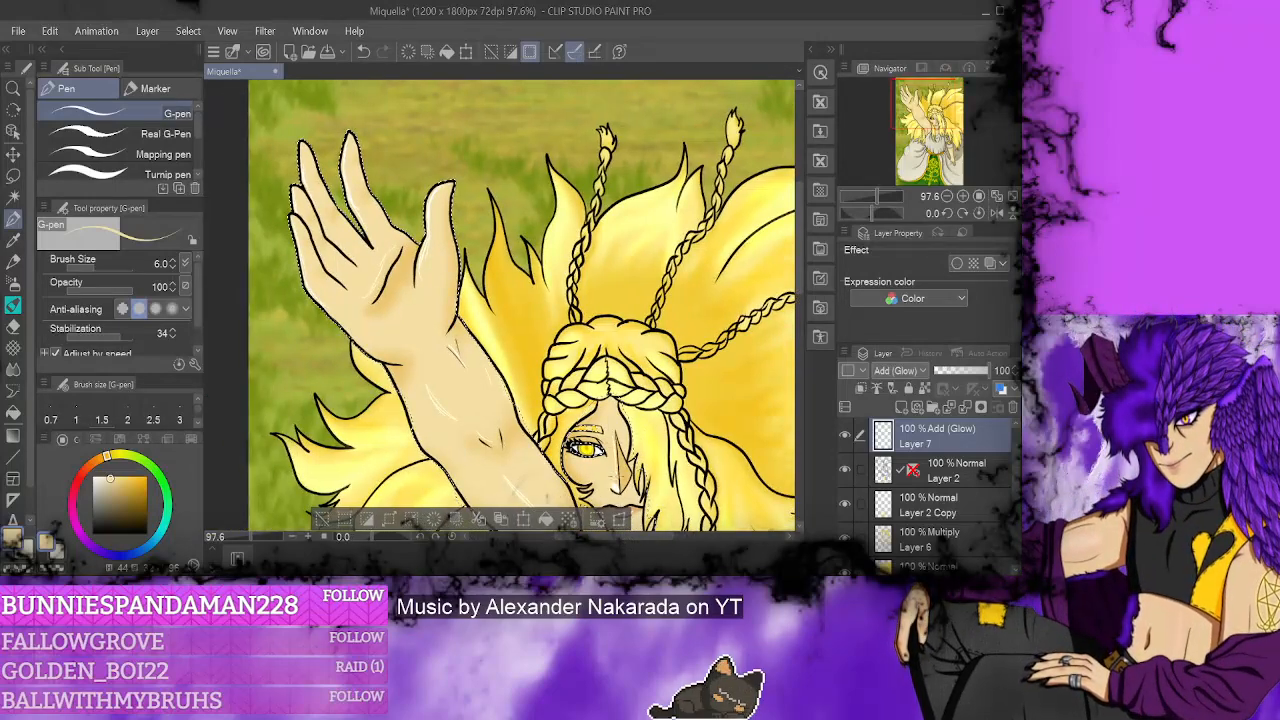
# - Add the lowered arm's skin on Layer 3 to the selection and paint glowing highlights on it on Layer 7 with the G-pen
pyautogui.scroll(-1, 799, 303)
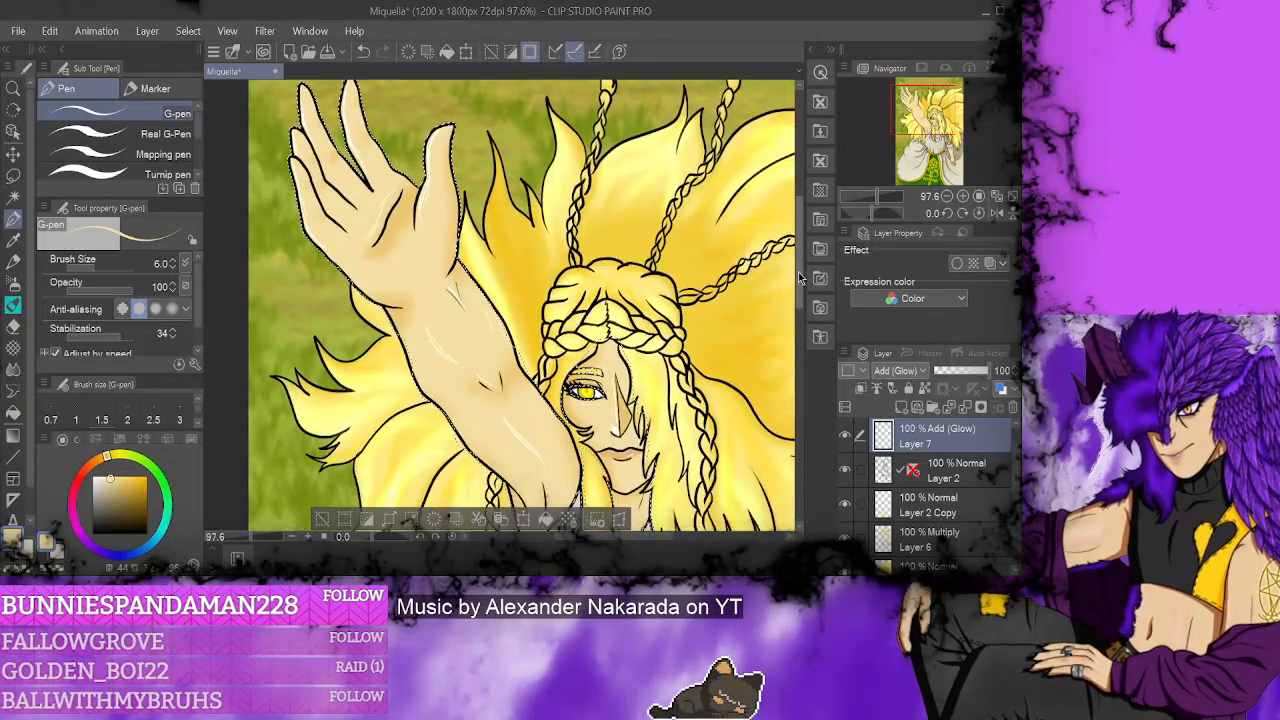
pyautogui.scroll(-3, 799, 303)
pyautogui.scroll(-1, 799, 303)
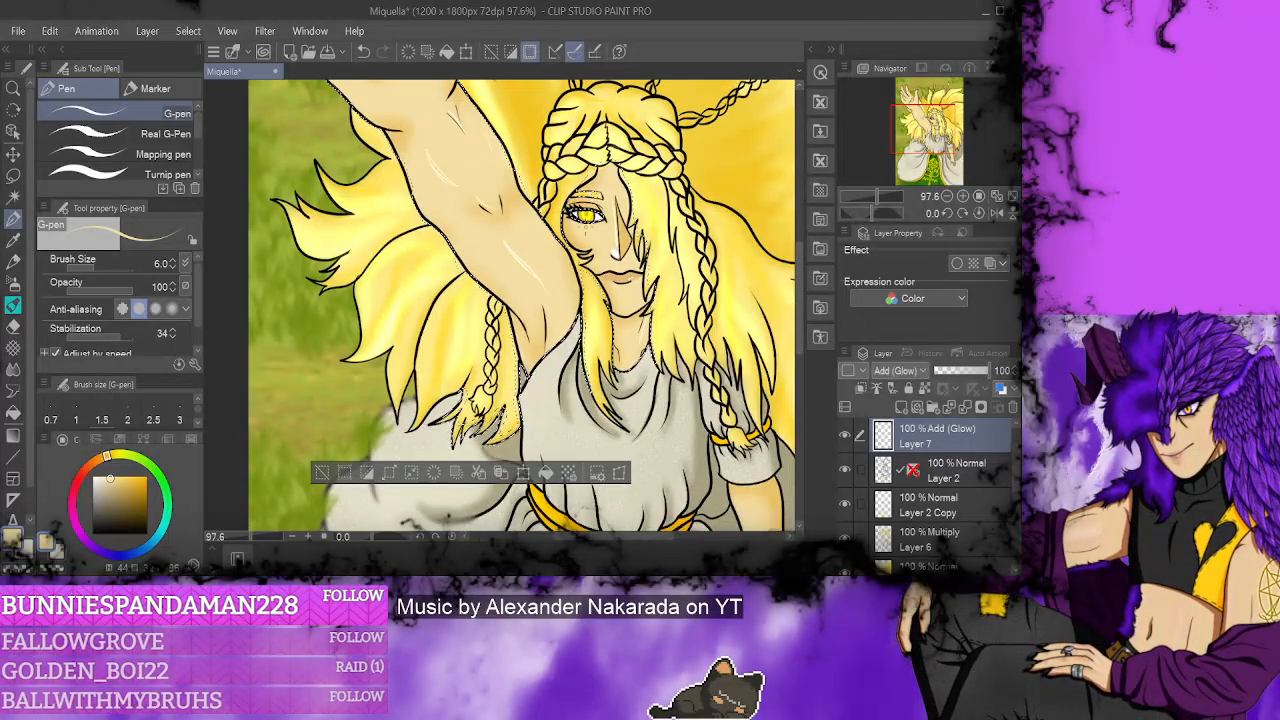
pyautogui.scroll(-1, 799, 322)
pyautogui.scroll(-5, 799, 322)
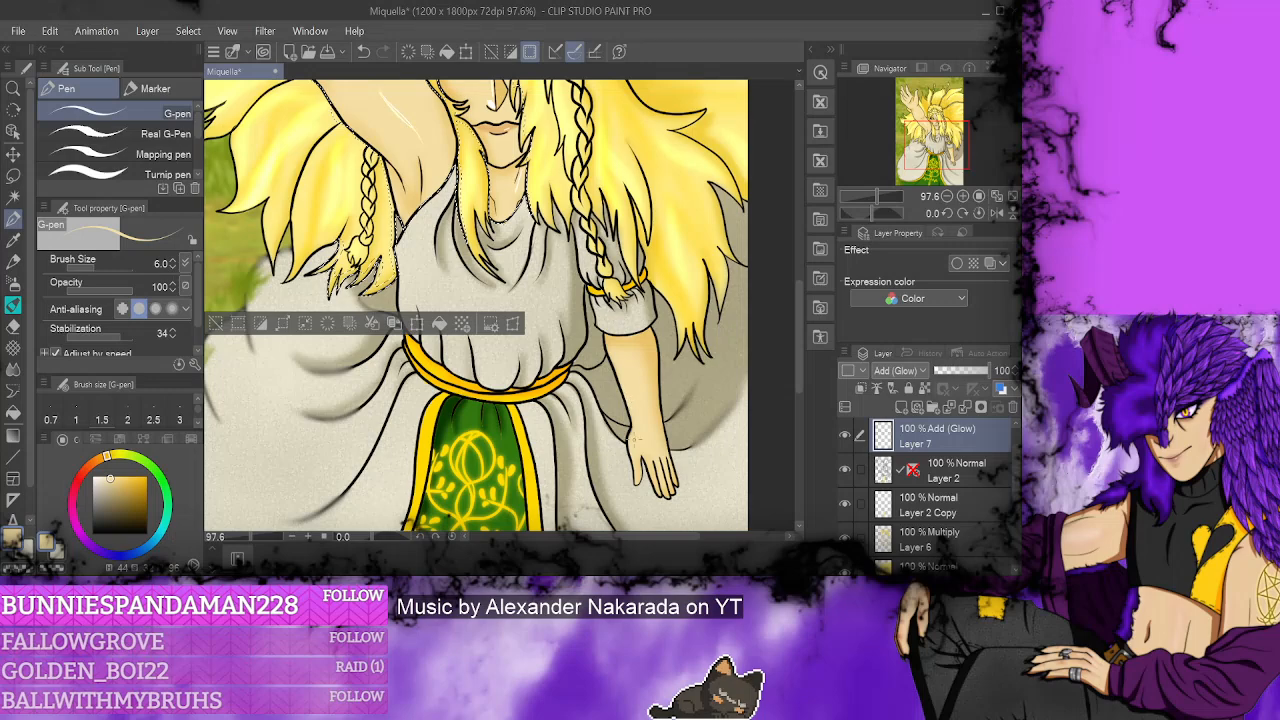
pyautogui.press('w')
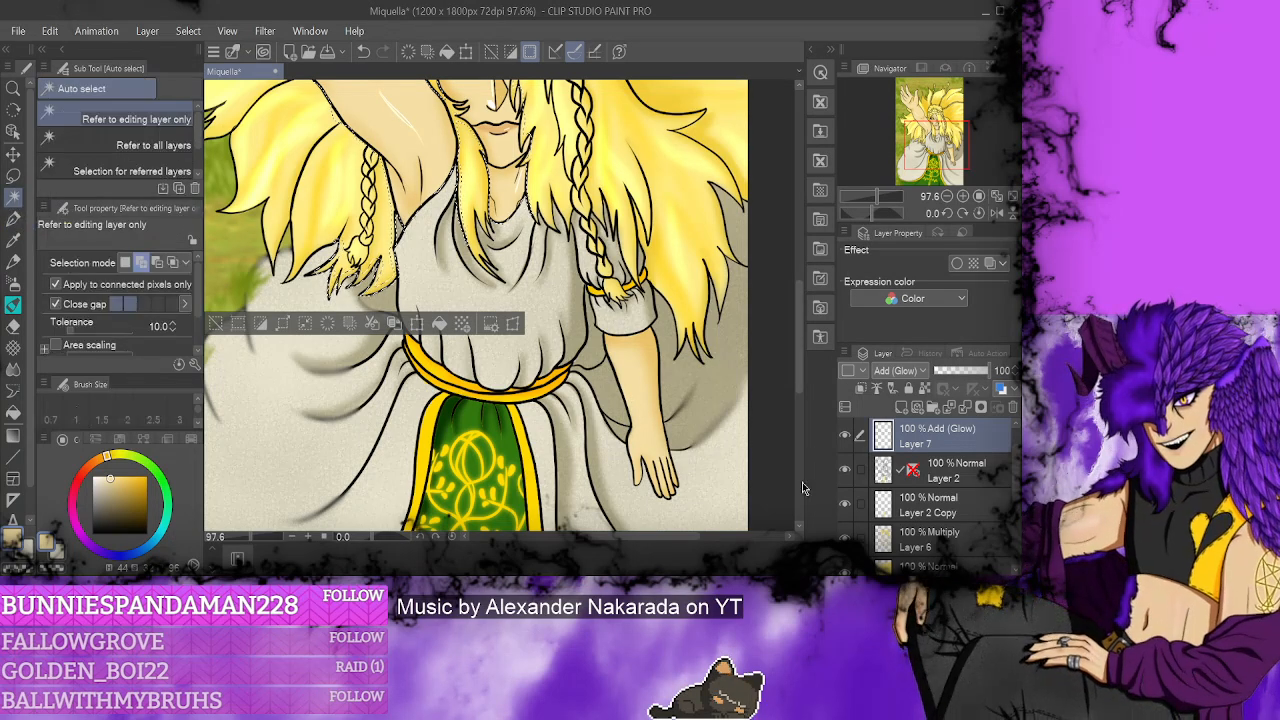
pyautogui.click(987, 569)
pyautogui.click(634, 362)
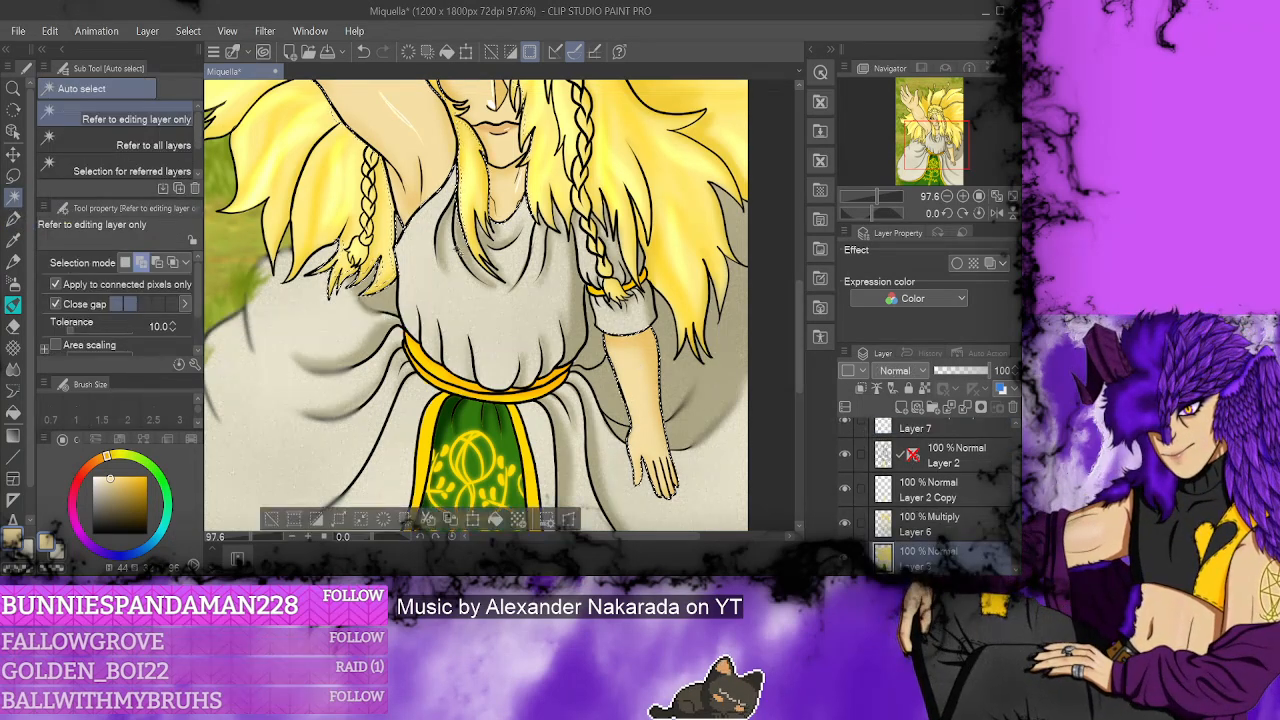
pyautogui.press('p')
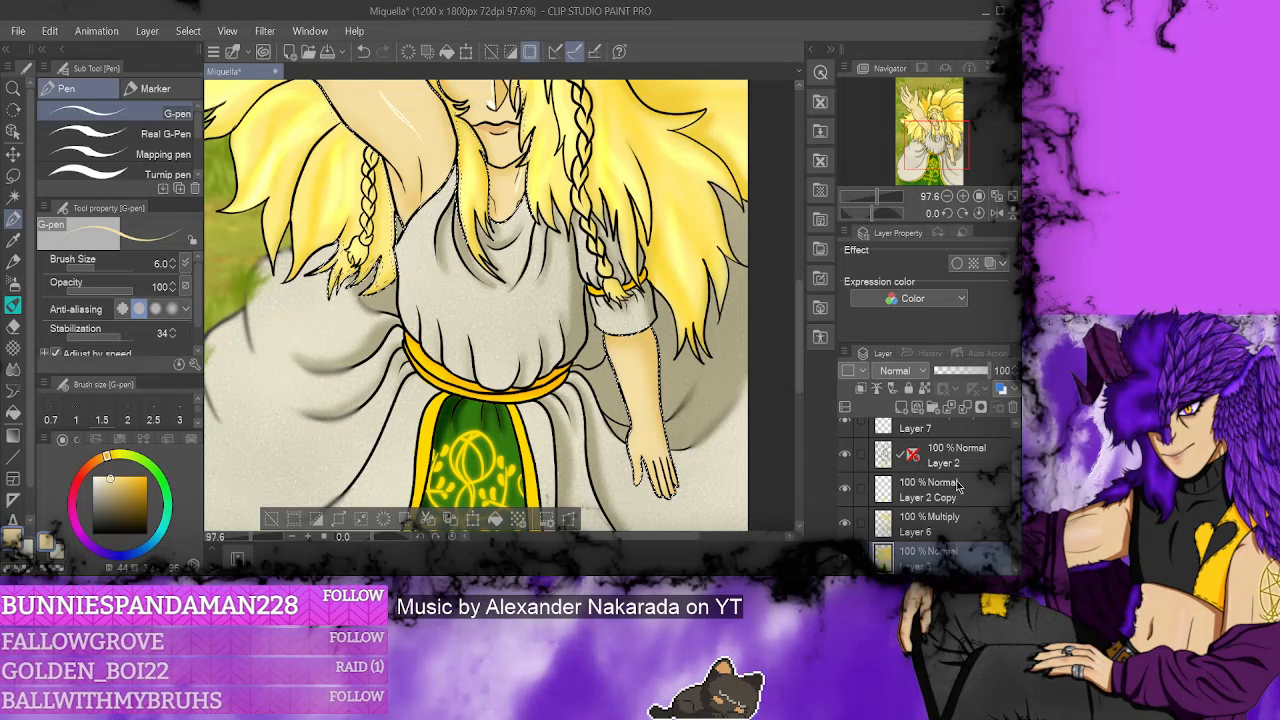
pyautogui.click(968, 434)
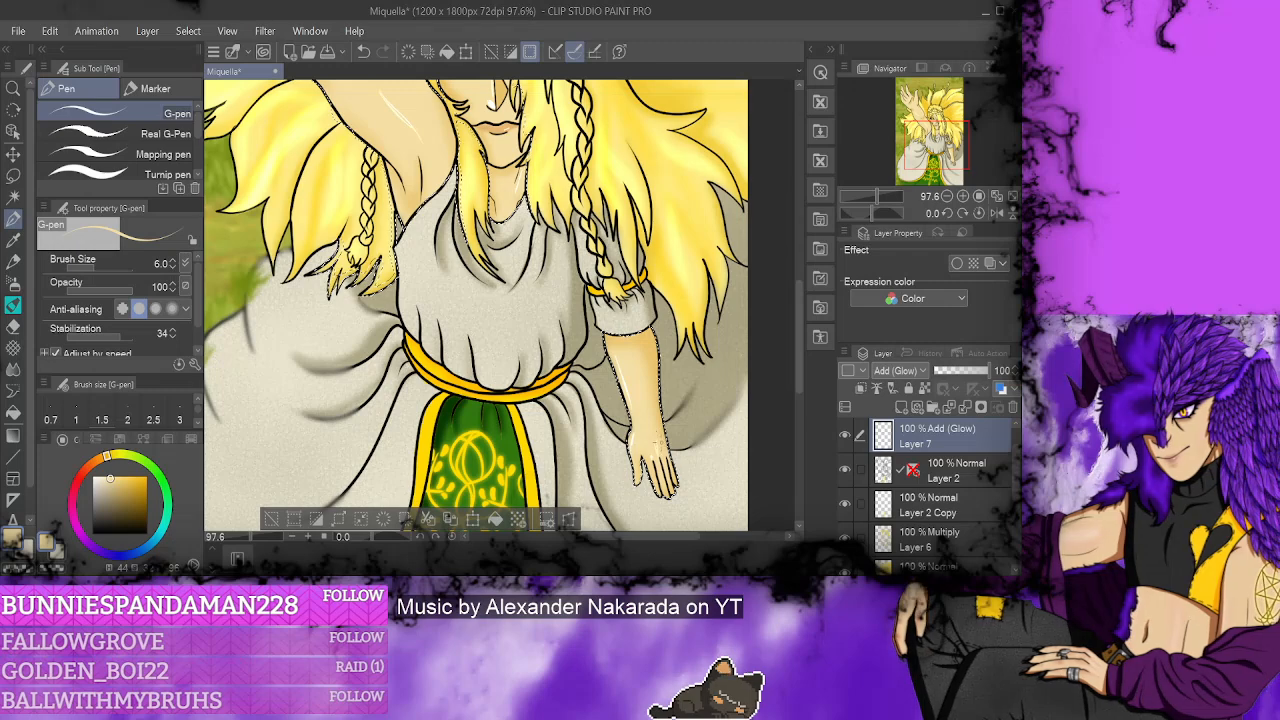
# - Soften the glowing highlights on the lowered arm on Layer 7 with the Blur tool at intensity 4.0
pyautogui.click(13, 368)
pyautogui.click(172, 306)
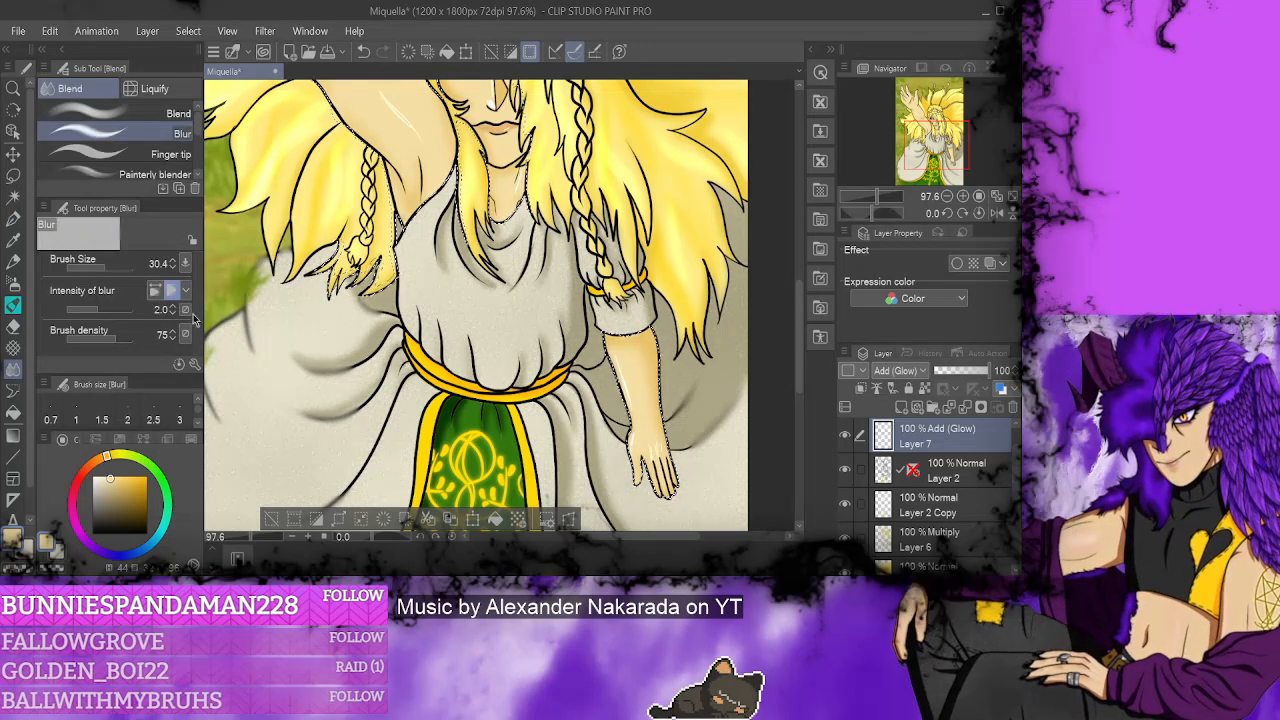
pyautogui.click(172, 306)
pyautogui.click(172, 306)
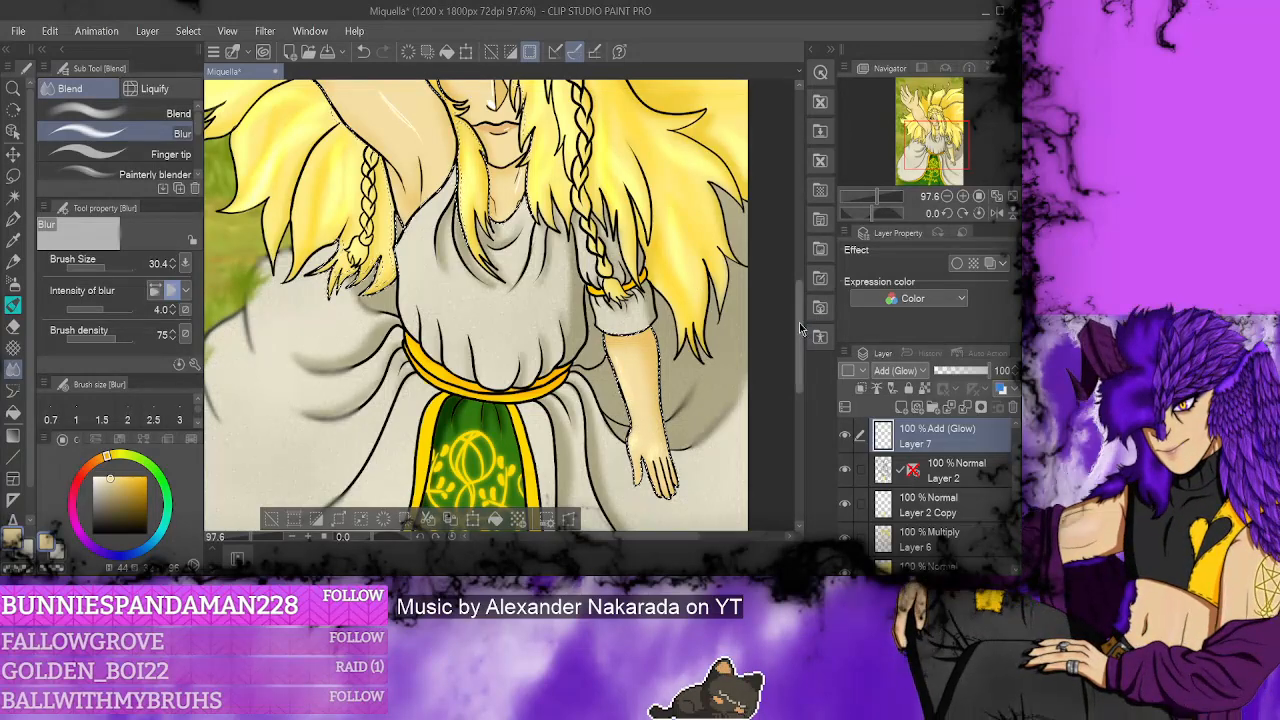
# - Blur the glowing highlights along the raised arm and hand on Layer 7, and clear the skin selection
pyautogui.scroll(3, 600, 285)
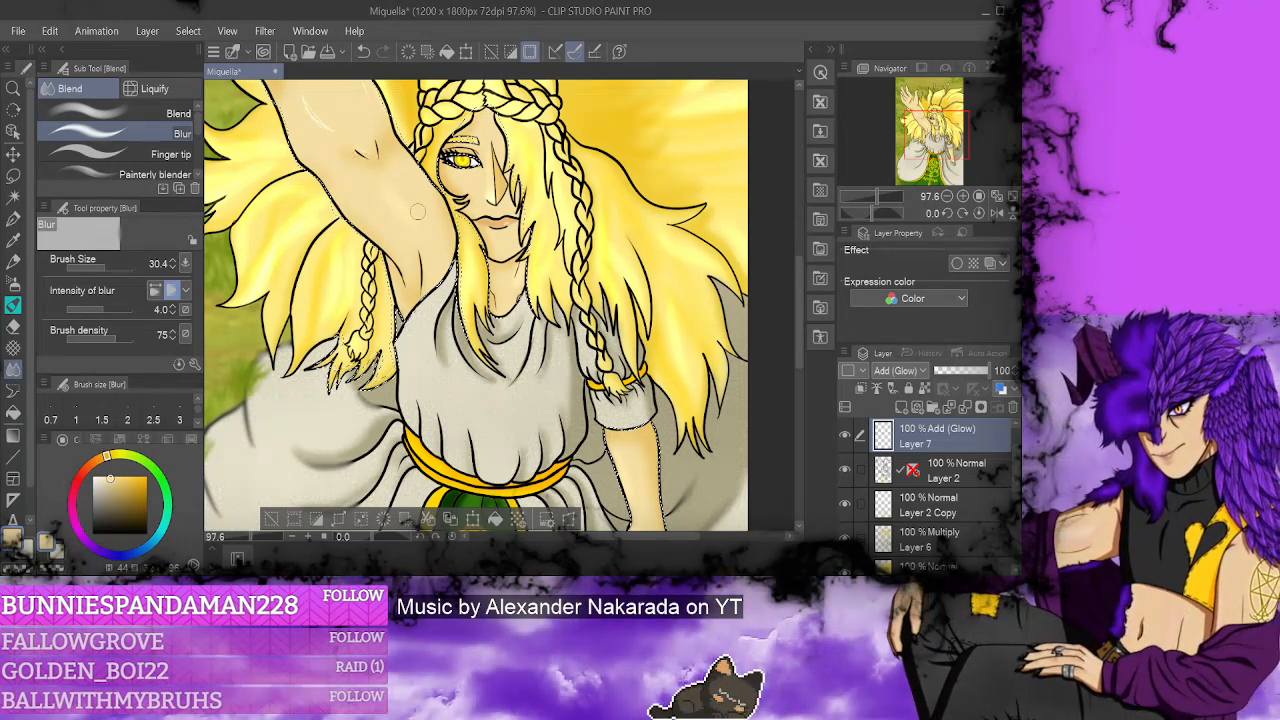
pyautogui.scroll(3, 799, 279)
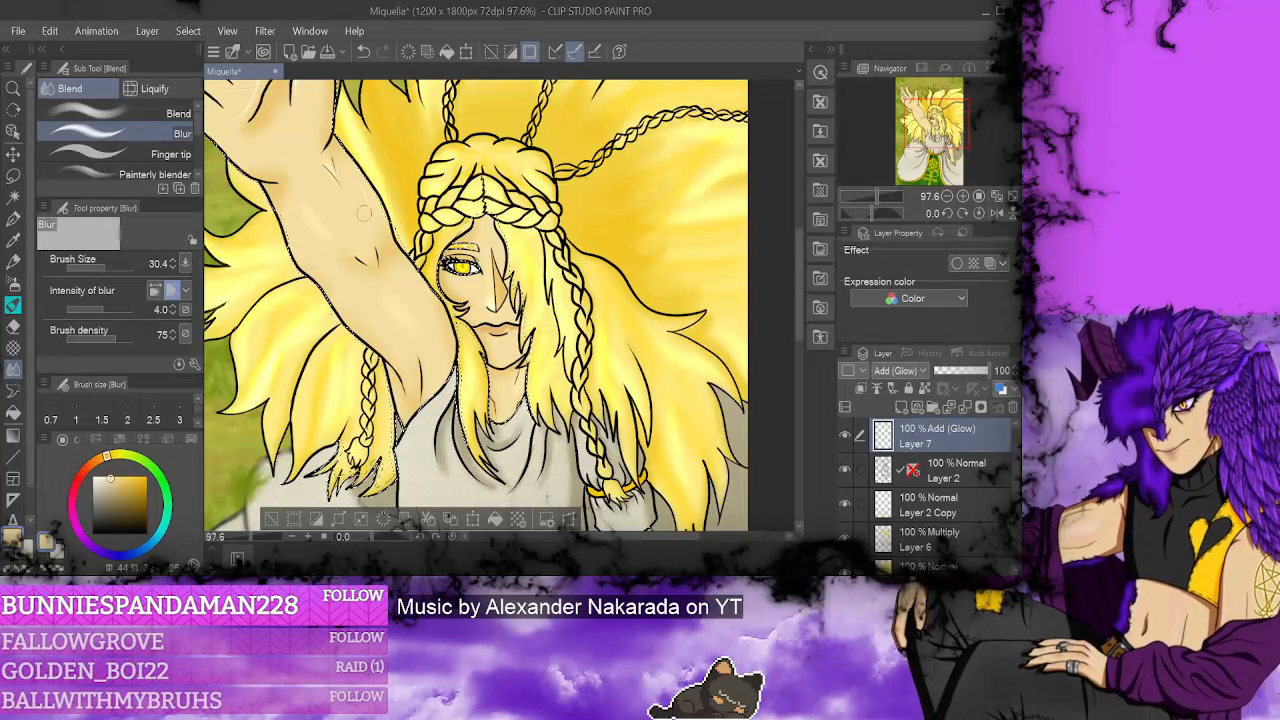
pyautogui.scroll(3, 798, 266)
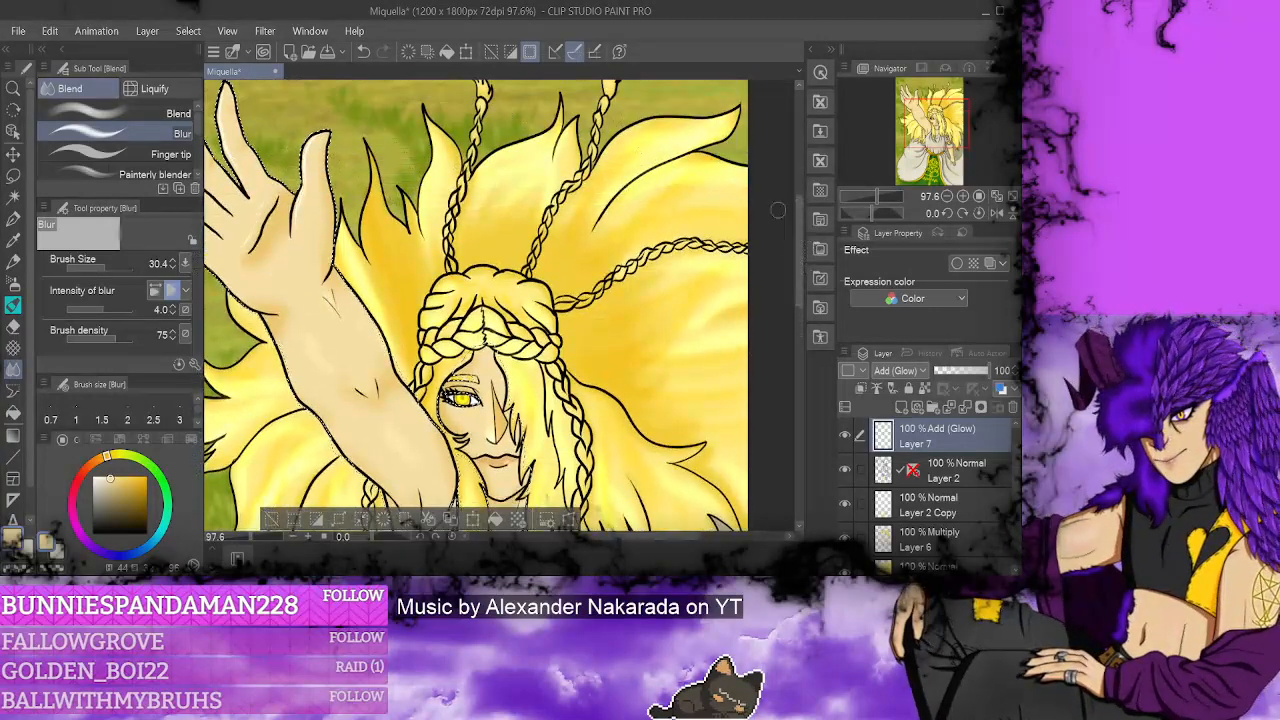
pyautogui.hscroll(-3, 459, 400)
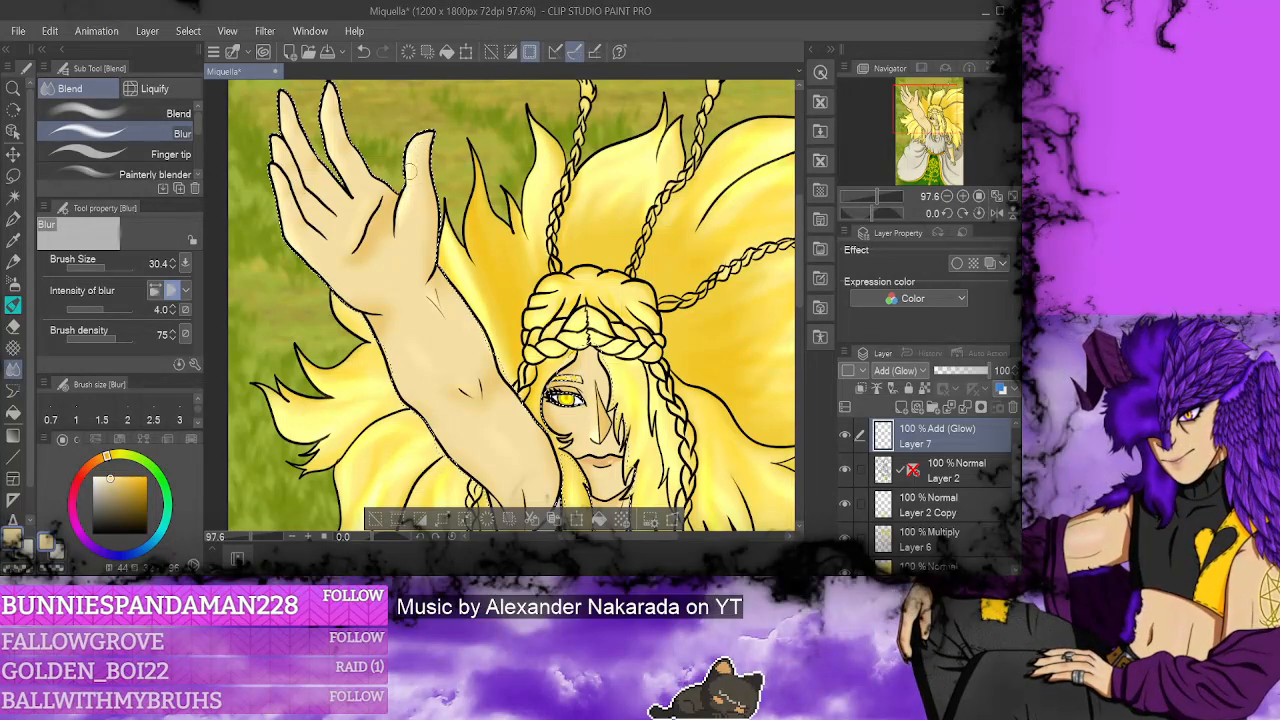
pyautogui.scroll(-3, 411, 171)
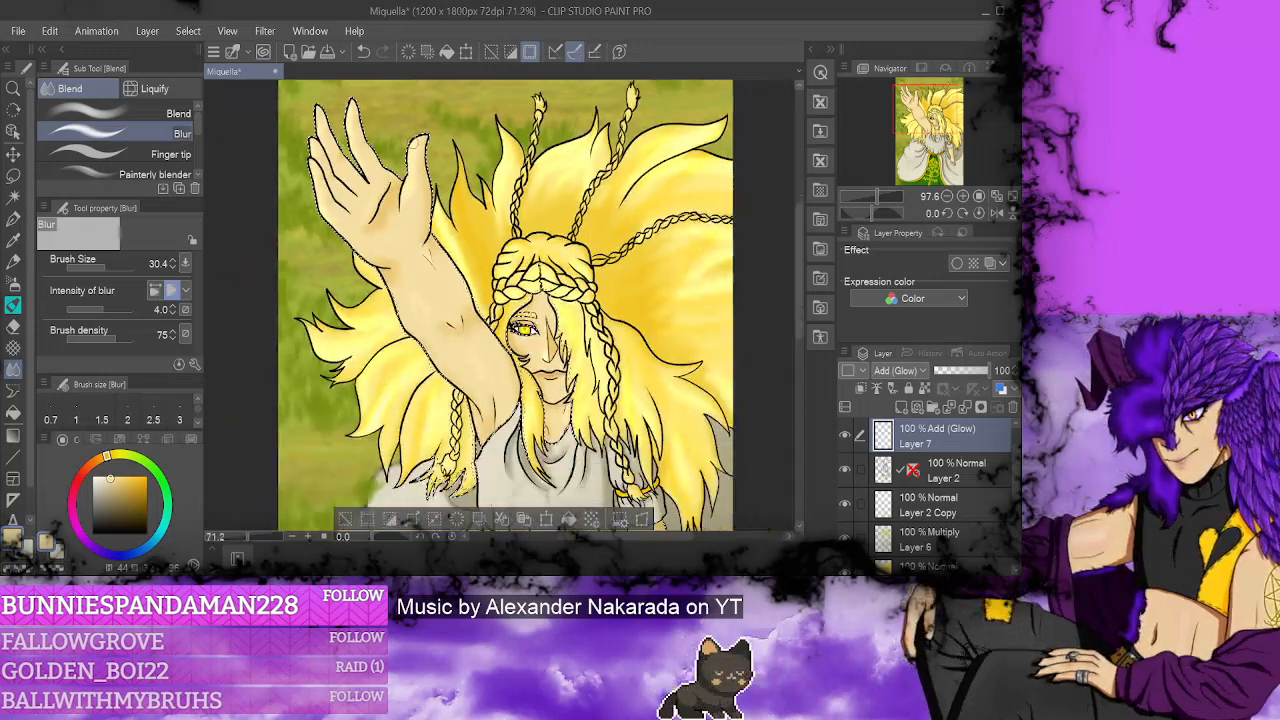
pyautogui.scroll(-4, 418, 142)
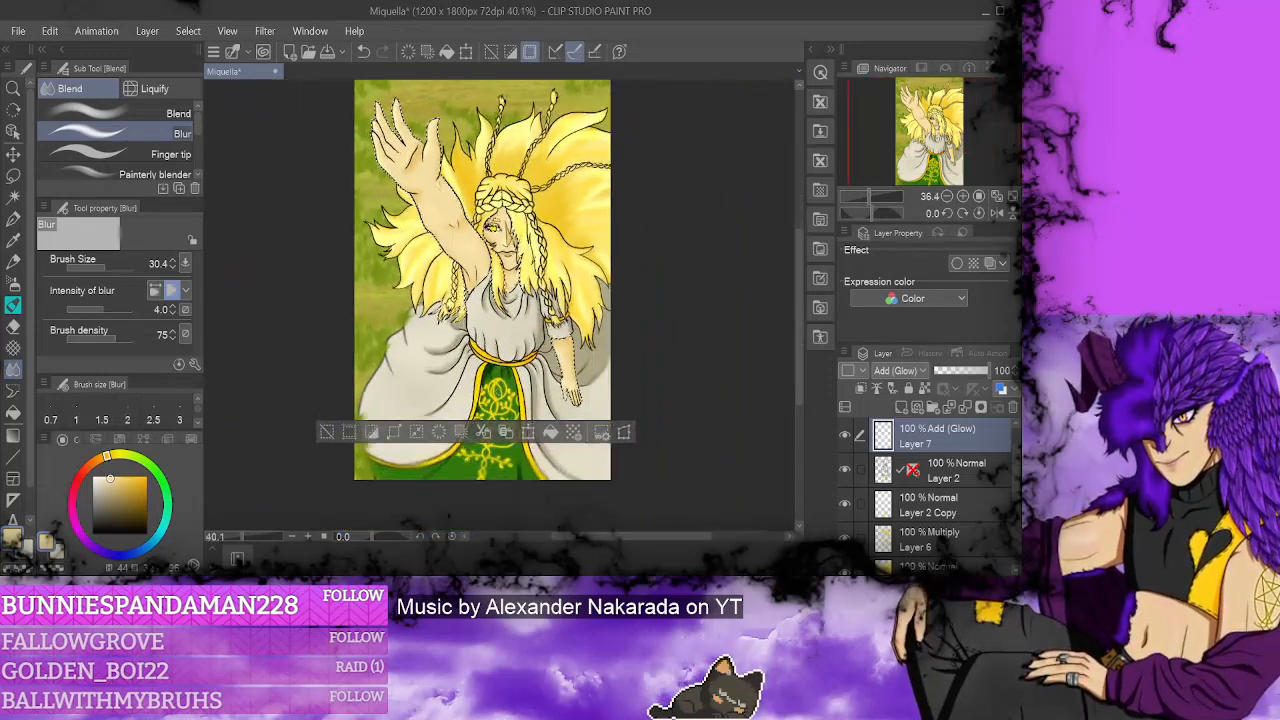
pyautogui.scroll(5, 510, 387)
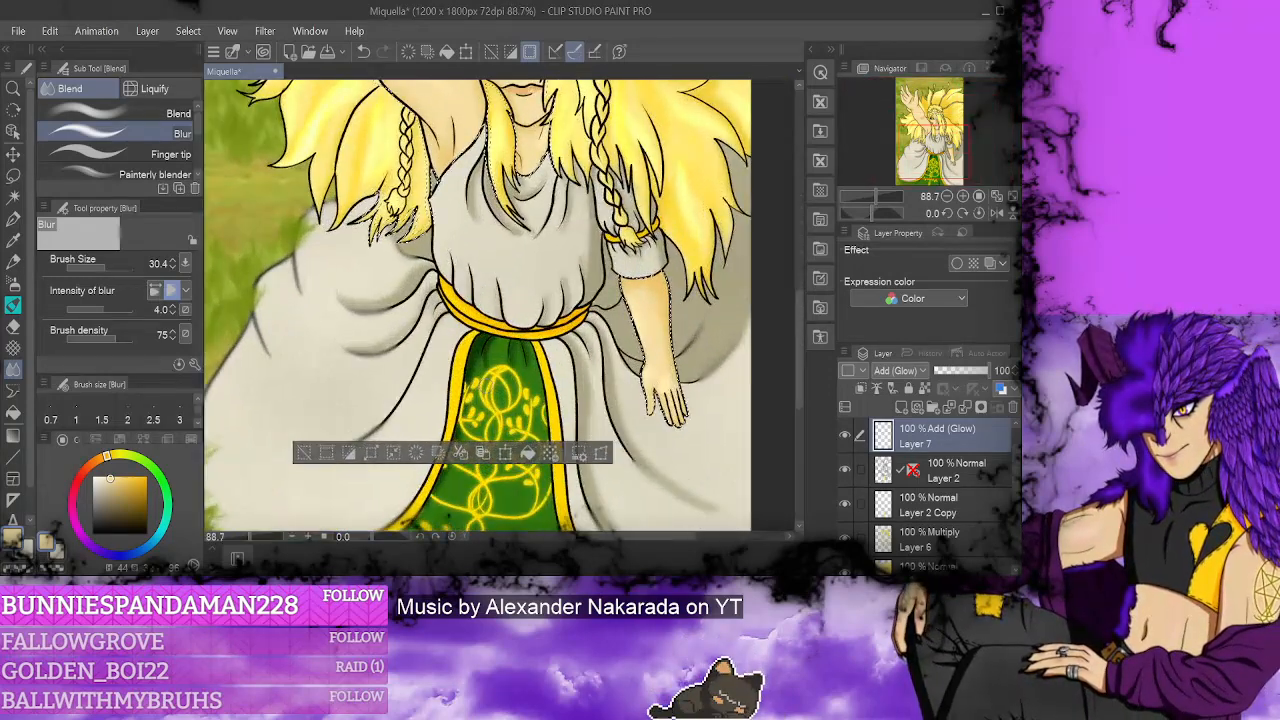
pyautogui.hotkey('ctrl', 'd')
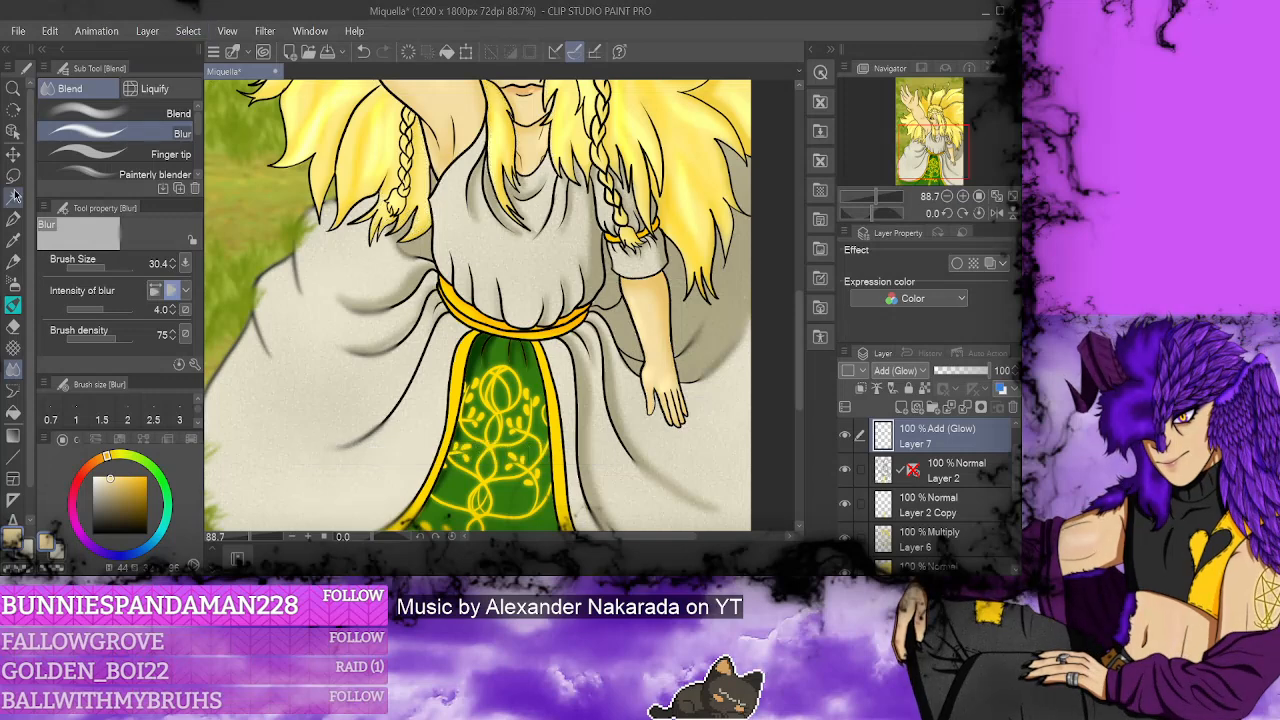
# - Select the pale dress area on Layer 3 with the Auto select tool
pyautogui.click(14, 195)
pyautogui.click(921, 556)
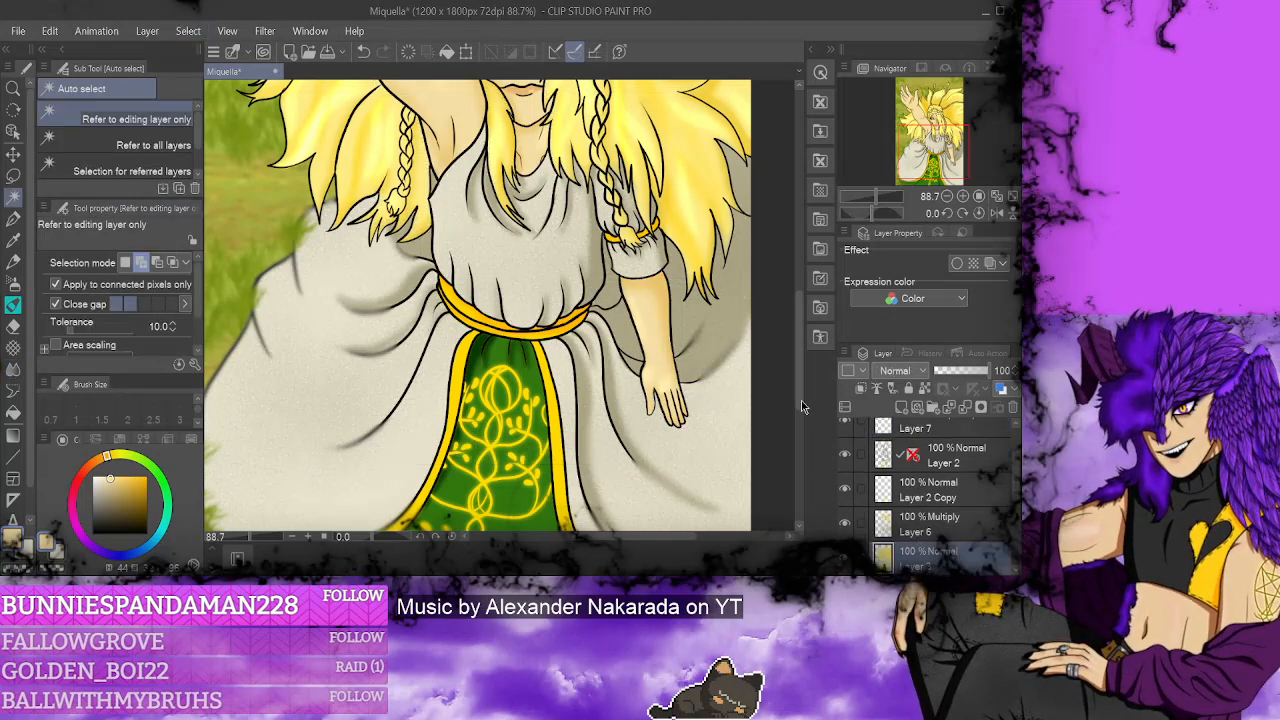
pyautogui.click(527, 260)
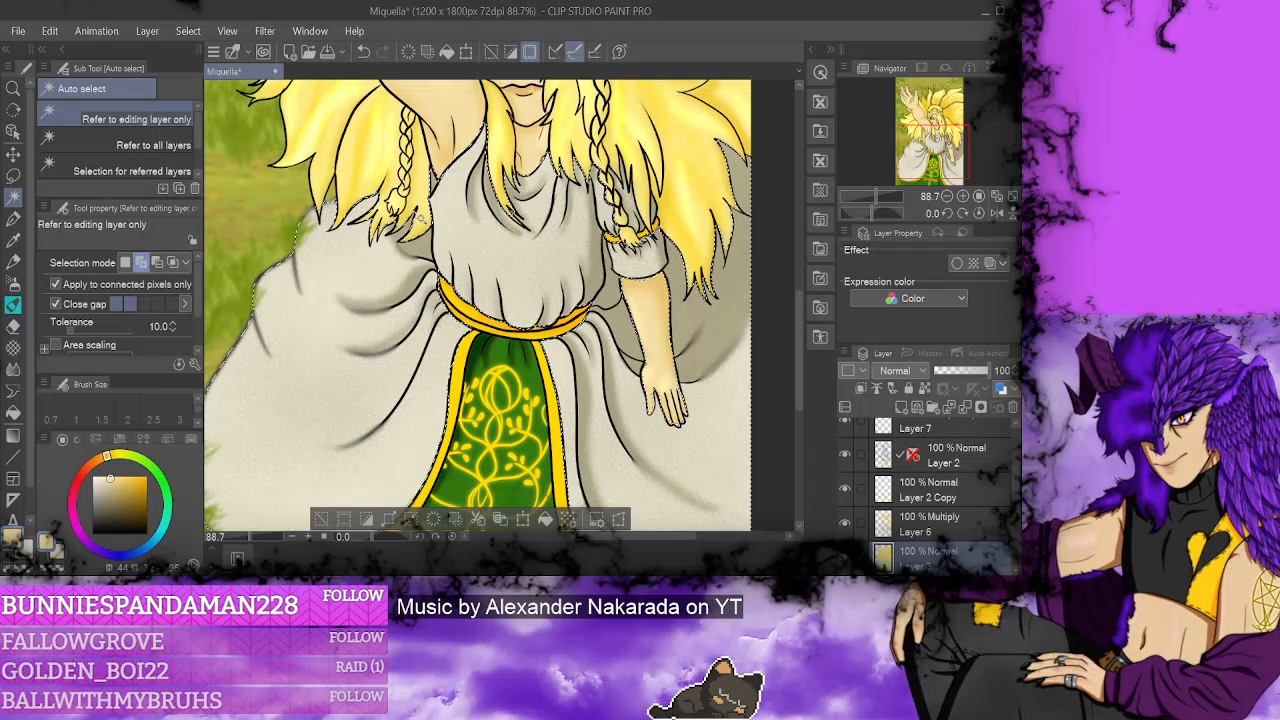
# - Sample the dress's light colour and set up the Soft airbrush at size 38.7 on Layer 7
pyautogui.press('p')
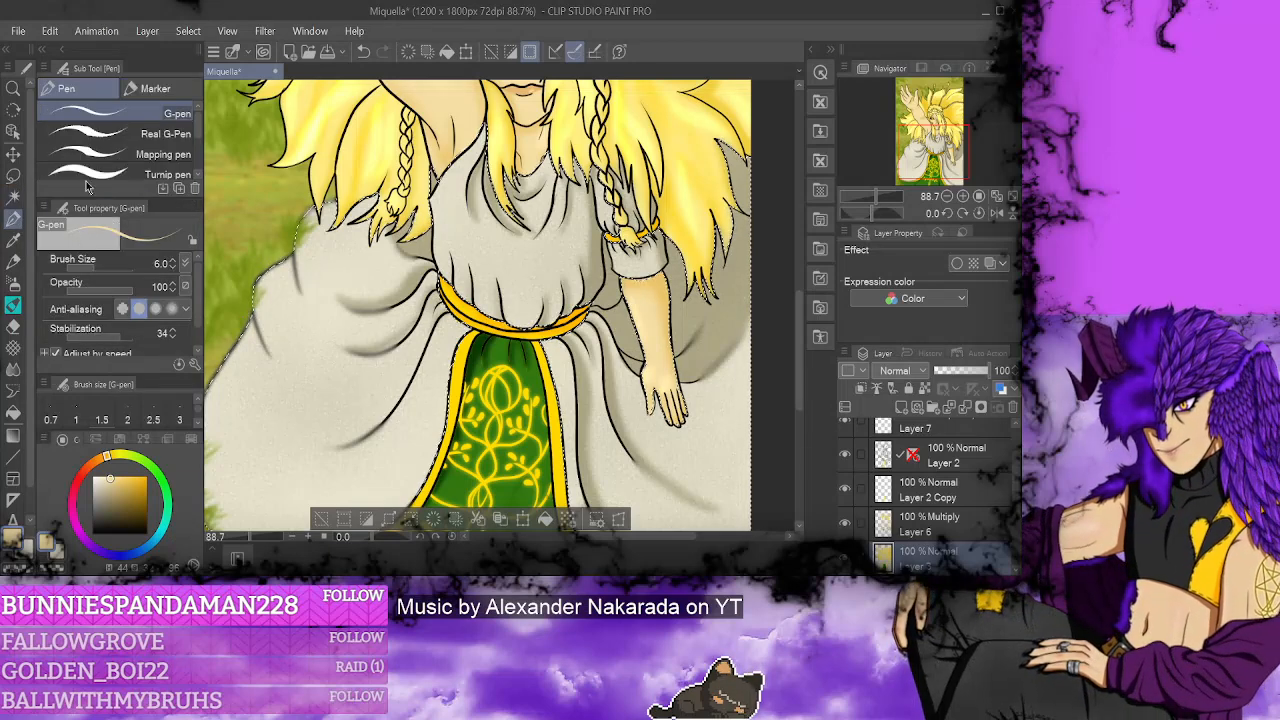
pyautogui.keyDown('alt'); pyautogui.click(386, 373); pyautogui.keyUp('alt')
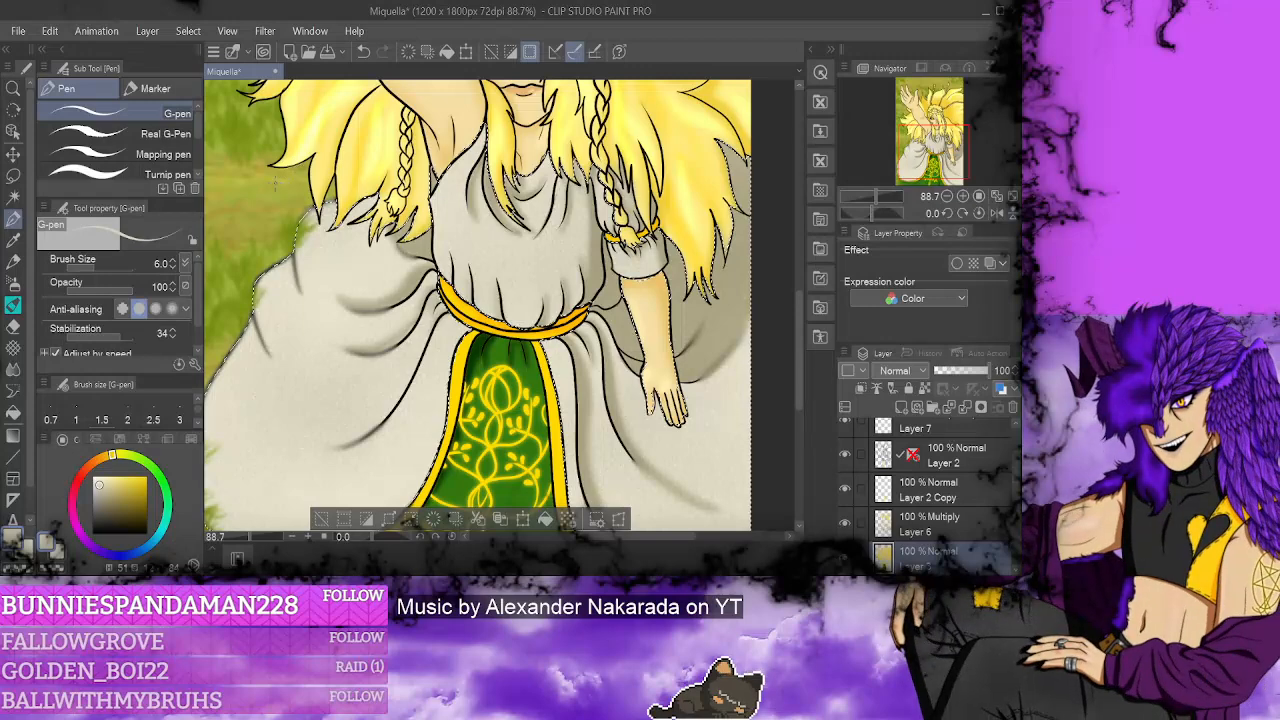
pyautogui.click(13, 283)
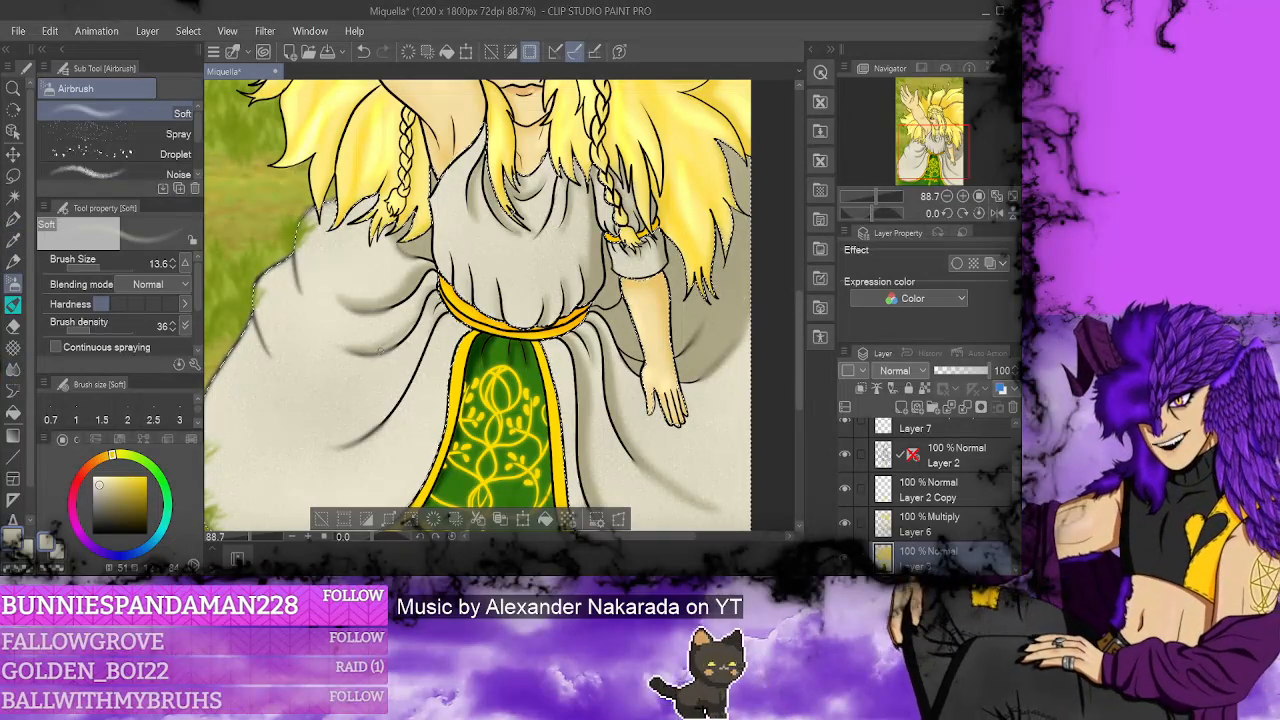
pyautogui.moveTo(150, 268); pyautogui.dragTo(183, 278)
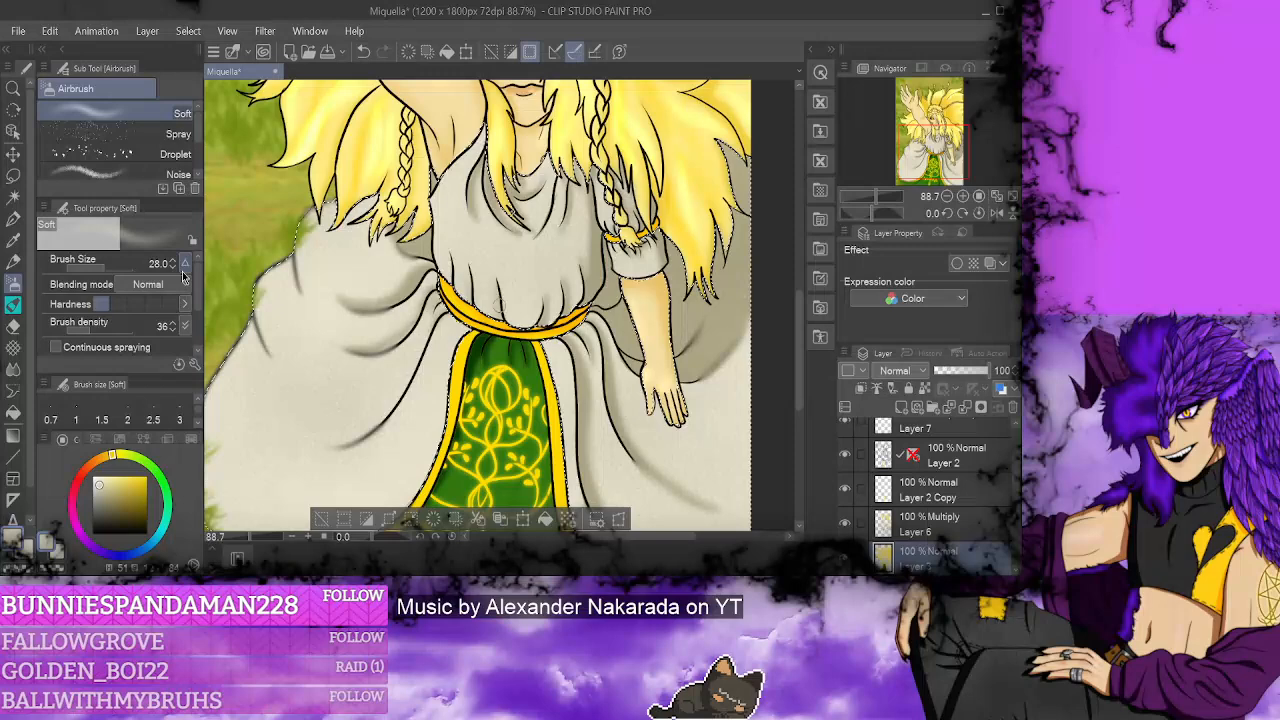
pyautogui.click(118, 267)
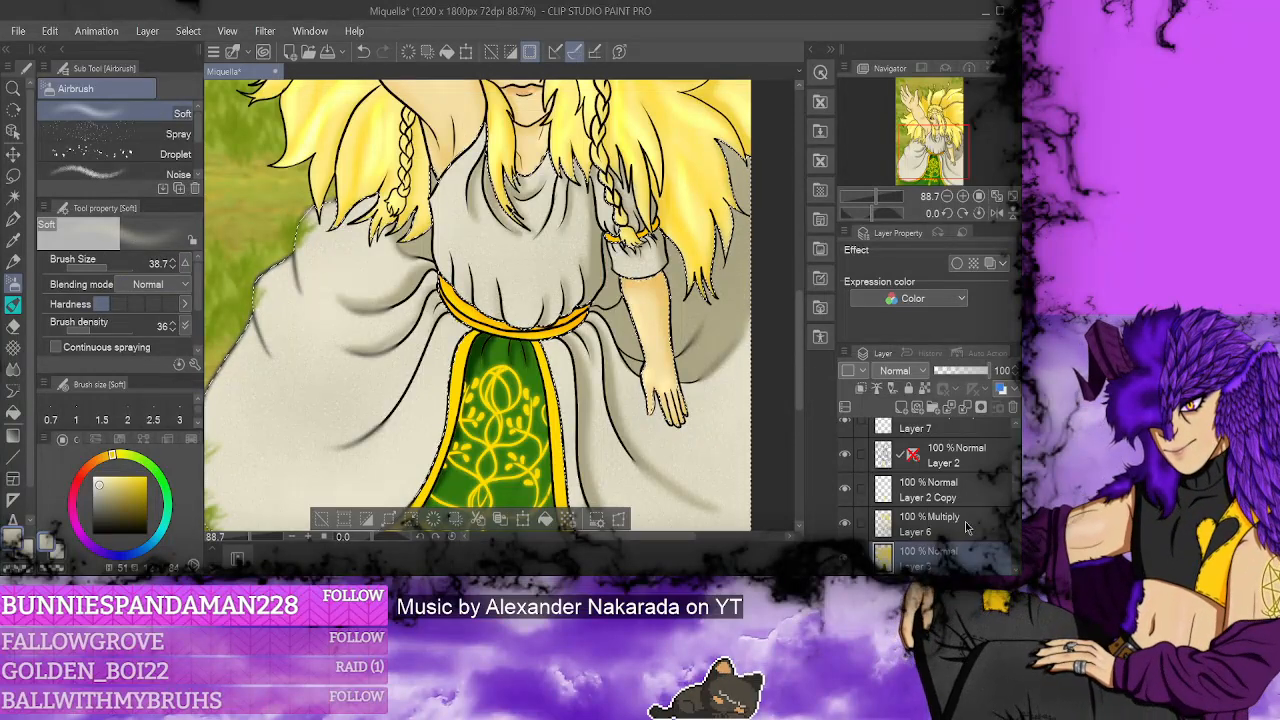
pyautogui.click(956, 434)
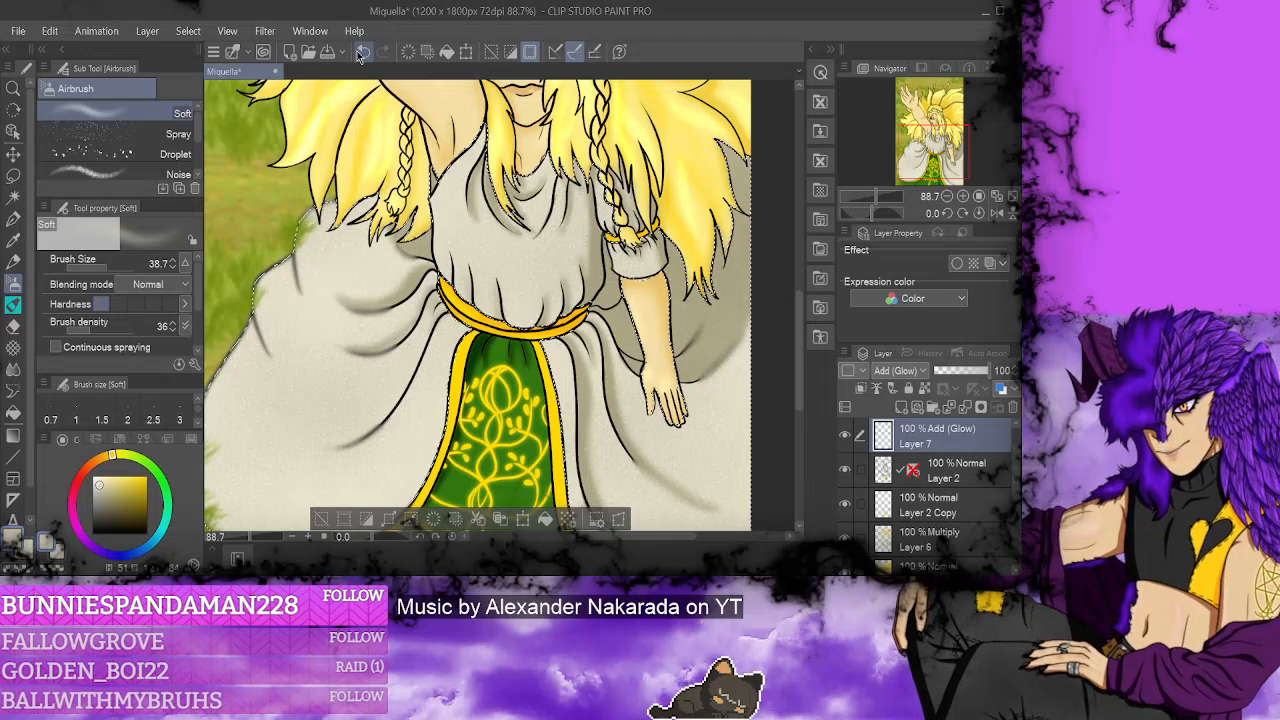
# - Try a soft glowing highlight stroke along the skirt fold beside the green panel, and undo it
pyautogui.moveTo(405, 368); pyautogui.dragTo(340, 428)
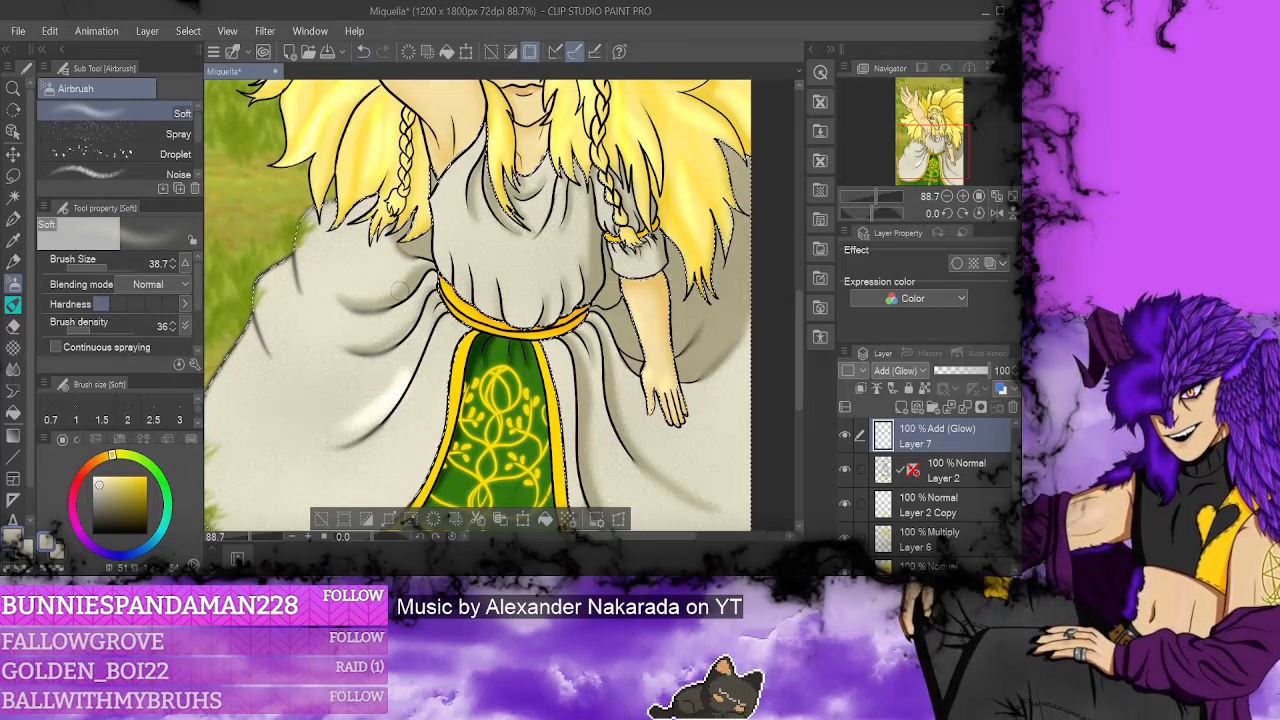
pyautogui.click(363, 55)
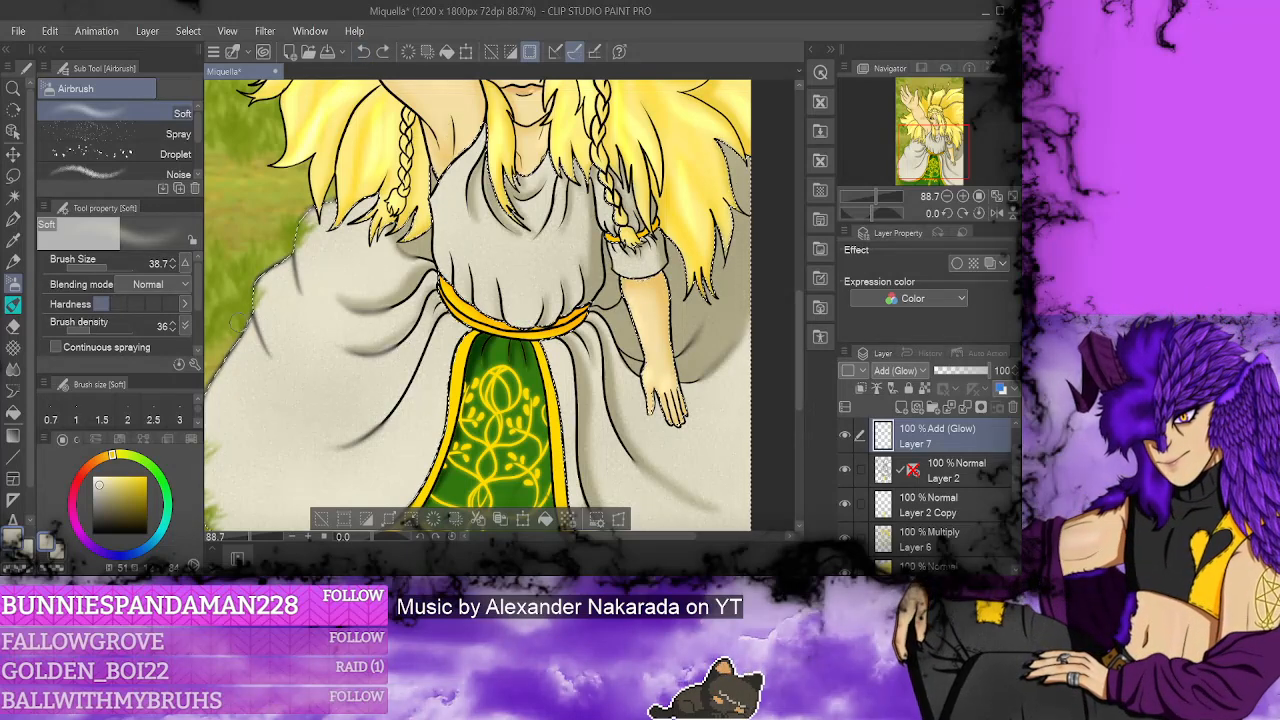
pyautogui.scroll(-2, 199, 320)
pyautogui.scroll(3, 199, 320)
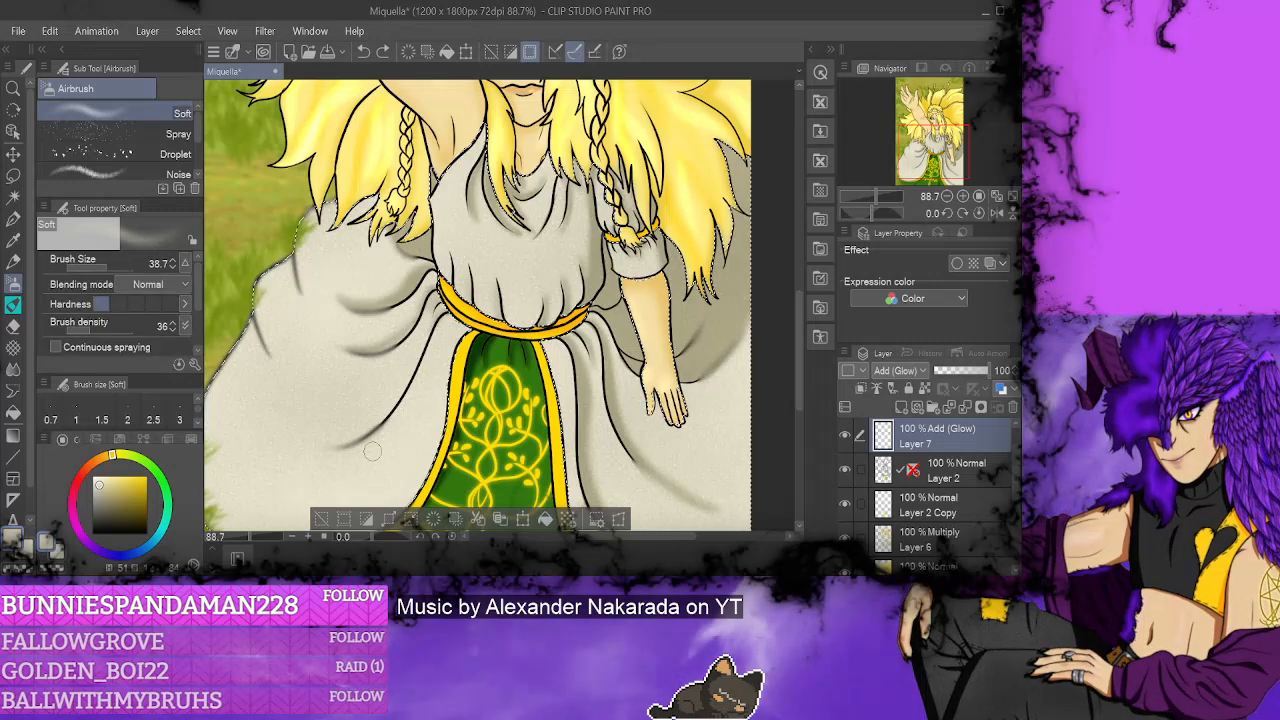
# - Airbrush glowing highlights on the left skirt folds on Layer 7, and a broad glow down the skirt at size 164.8
pyautogui.moveTo(407, 349); pyautogui.dragTo(492, 349)
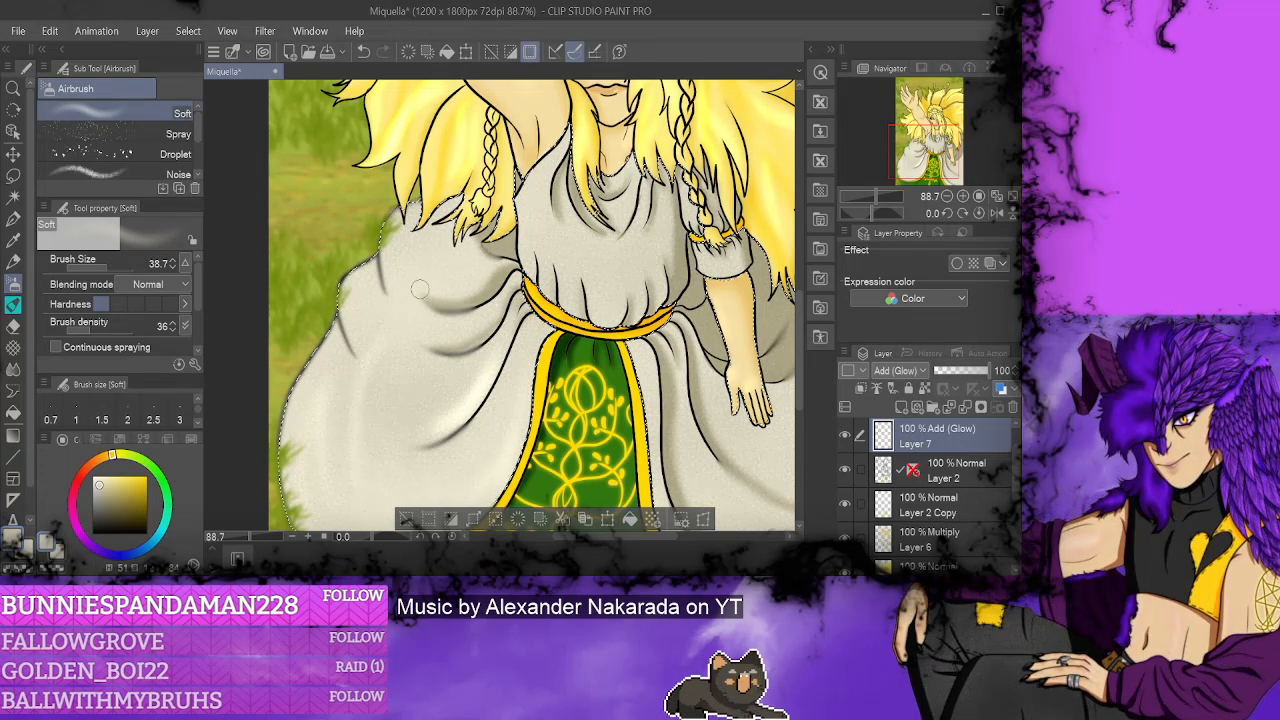
pyautogui.moveTo(432, 285)
pyautogui.mouseDown()
pyautogui.moveTo(510, 300)
pyautogui.moveTo(428, 262)
pyautogui.moveTo(365, 500)
pyautogui.mouseUp()
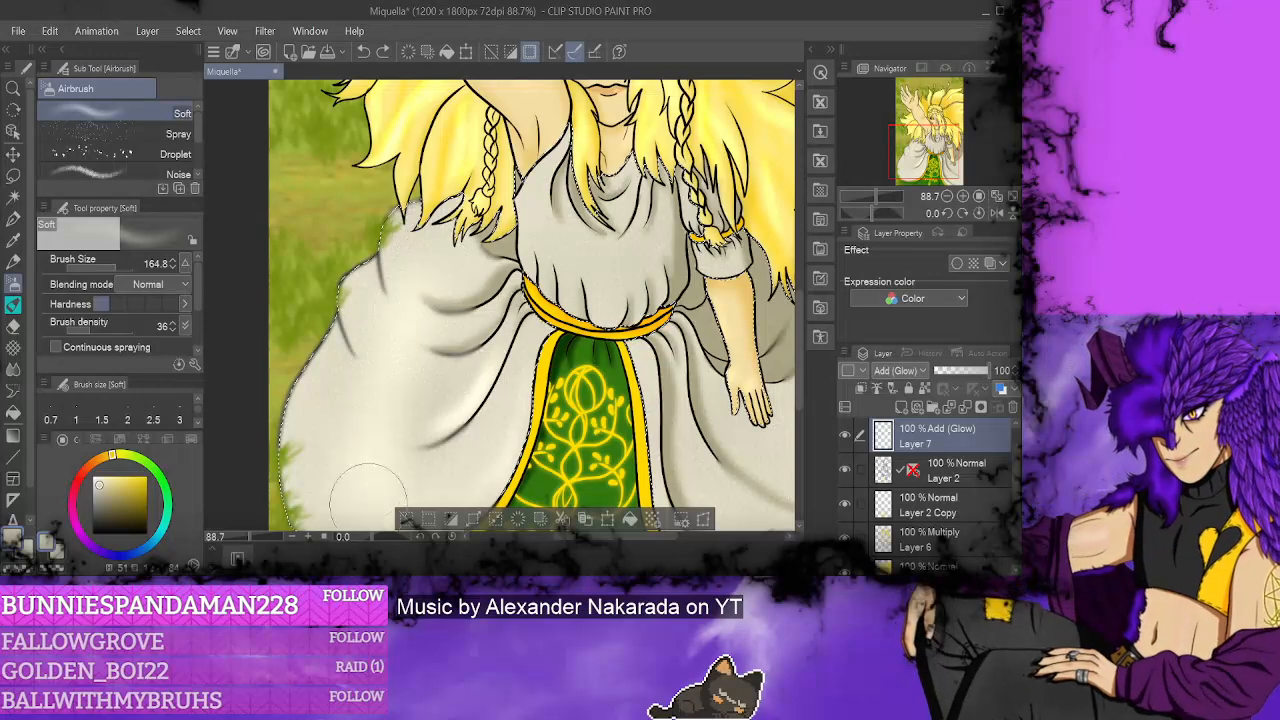
pyautogui.scroll(-3, 800, 328)
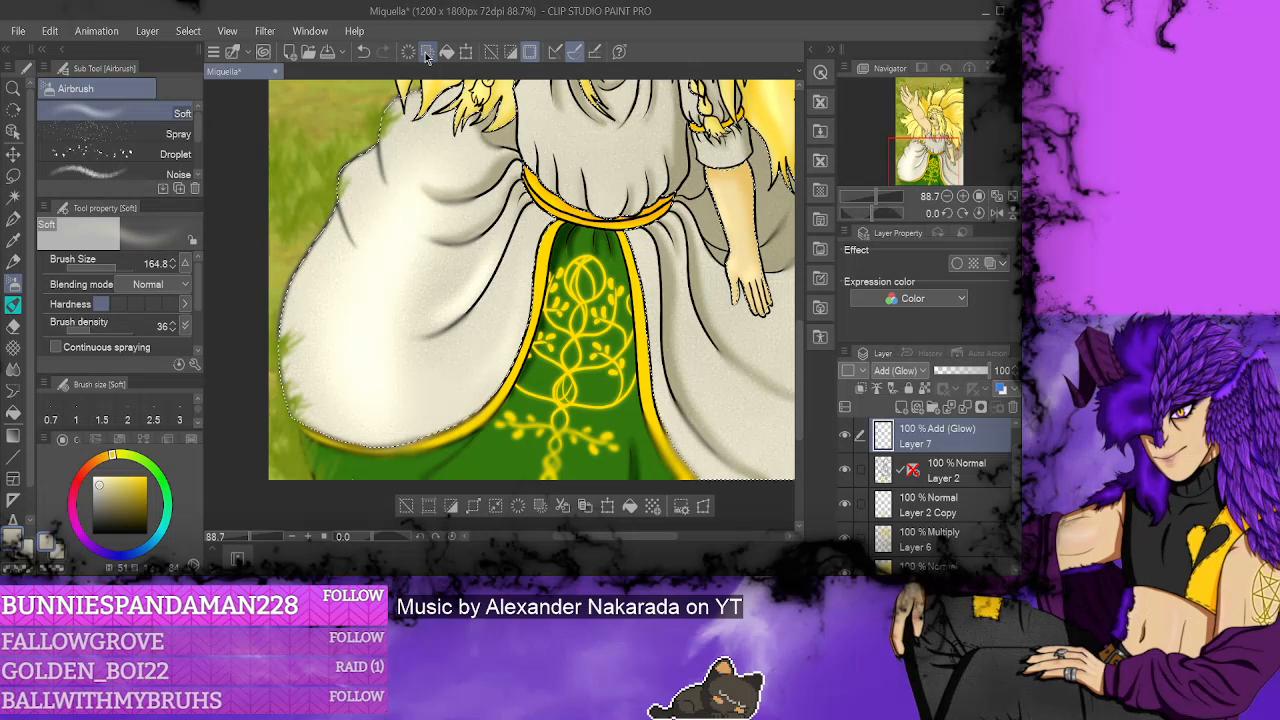
# - Undo the strong broad glow on the left side of the skirt and repaint it more softly with the Soft airbrush
pyautogui.click(364, 52)
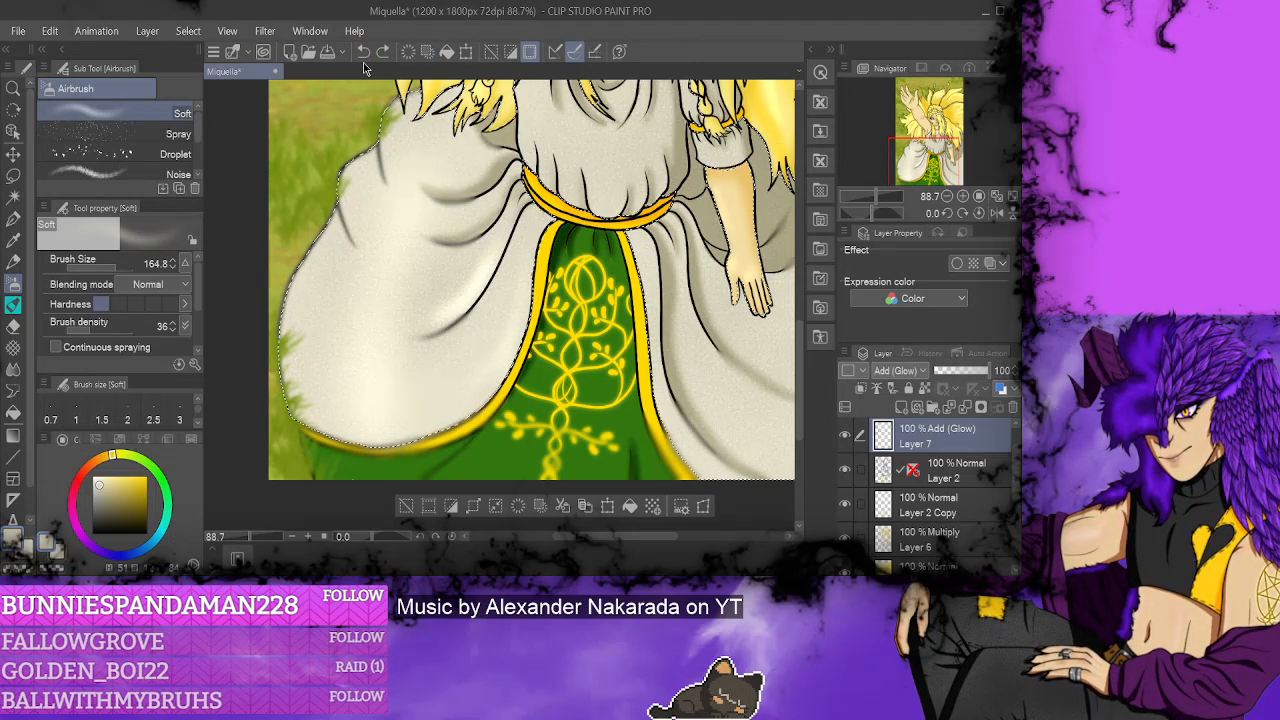
pyautogui.click(364, 52)
pyautogui.moveTo(393, 455)
pyautogui.mouseDown()
pyautogui.moveTo(356, 387)
pyautogui.moveTo(348, 291)
pyautogui.moveTo(399, 178)
pyautogui.moveTo(446, 135)
pyautogui.moveTo(379, 369)
pyautogui.moveTo(445, 447)
pyautogui.mouseUp()
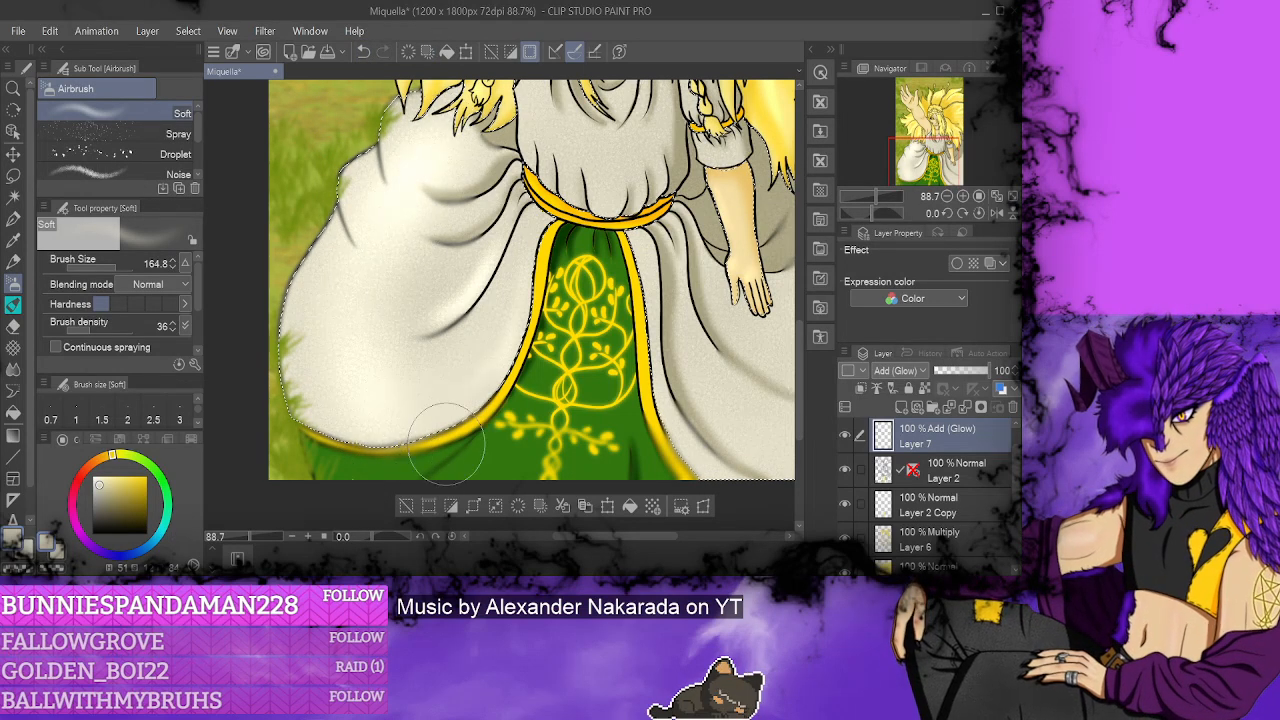
pyautogui.click(364, 52)
pyautogui.moveTo(440, 160)
pyautogui.mouseDown()
pyautogui.moveTo(379, 234)
pyautogui.moveTo(369, 452)
pyautogui.moveTo(446, 443)
pyautogui.moveTo(405, 372)
pyautogui.moveTo(420, 160)
pyautogui.mouseUp()
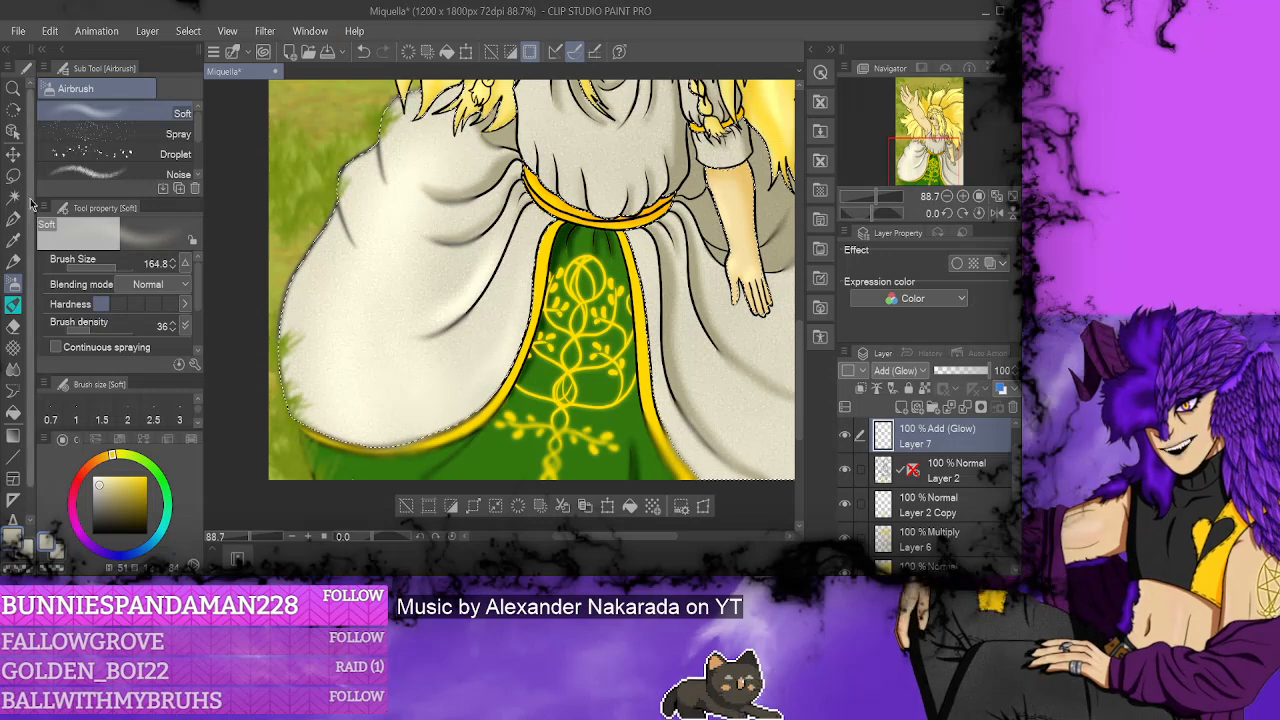
# - Airbrush glowing highlights on the skirt's right side and the bodice on Layer 7, reducing the Soft airbrush to size 38.7
pyautogui.moveTo(731, 411); pyautogui.dragTo(690, 395)
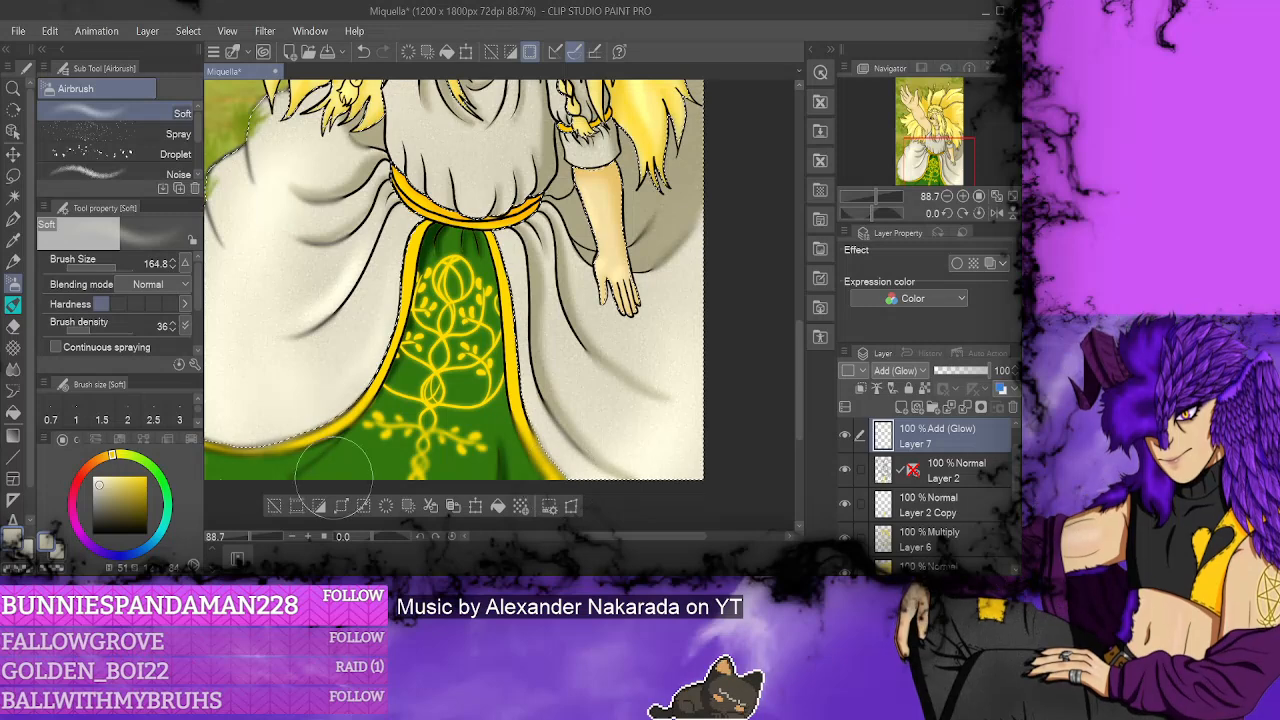
pyautogui.moveTo(107, 272); pyautogui.dragTo(92, 271)
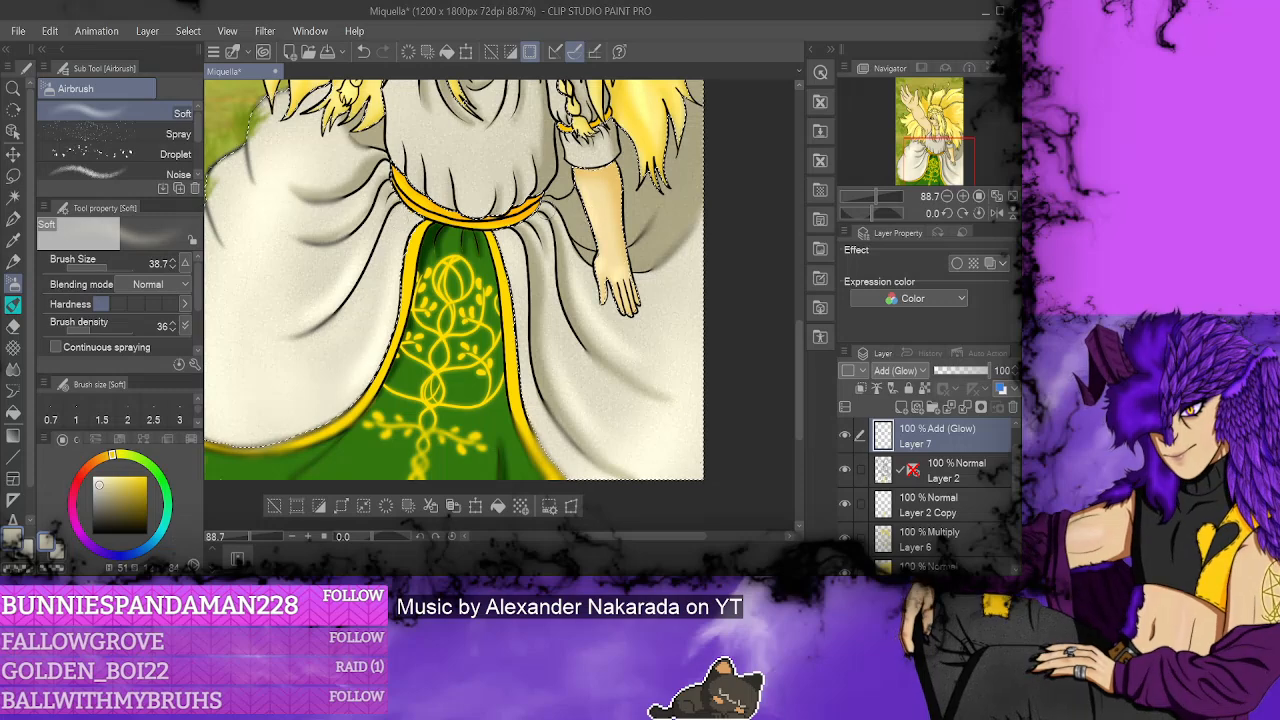
pyautogui.scroll(3, 454, 266)
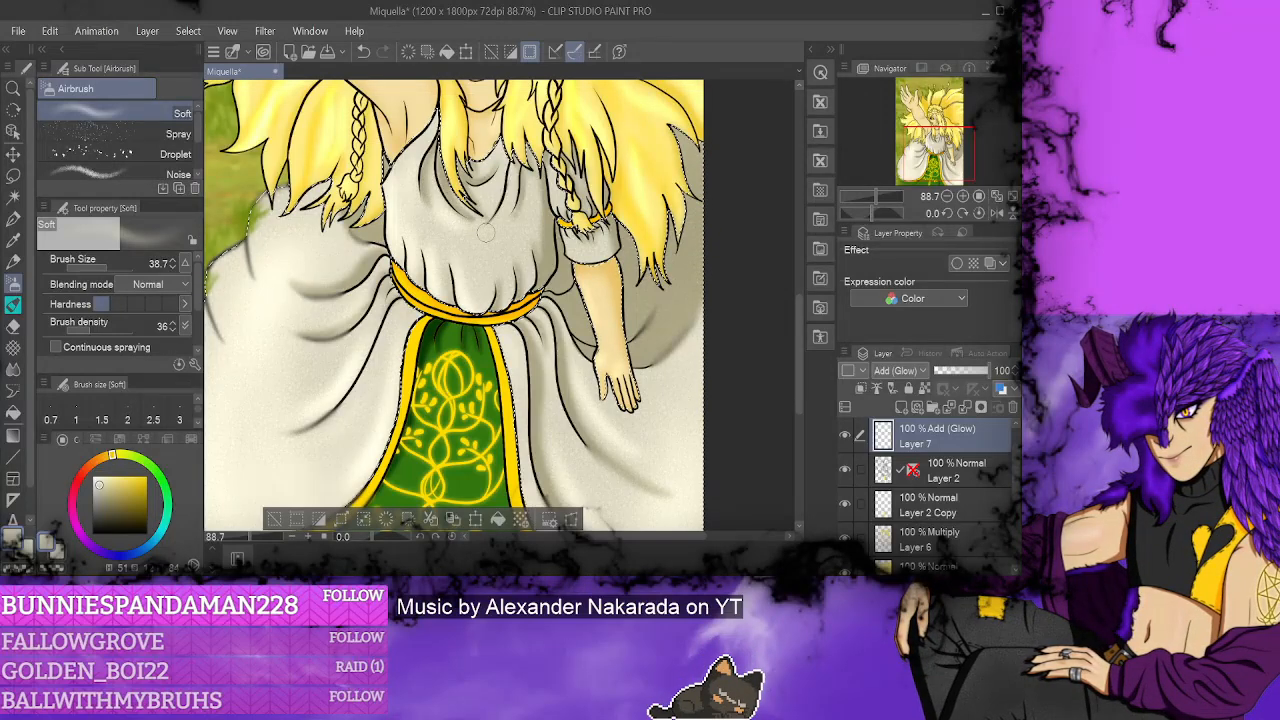
pyautogui.scroll(3, 453, 305)
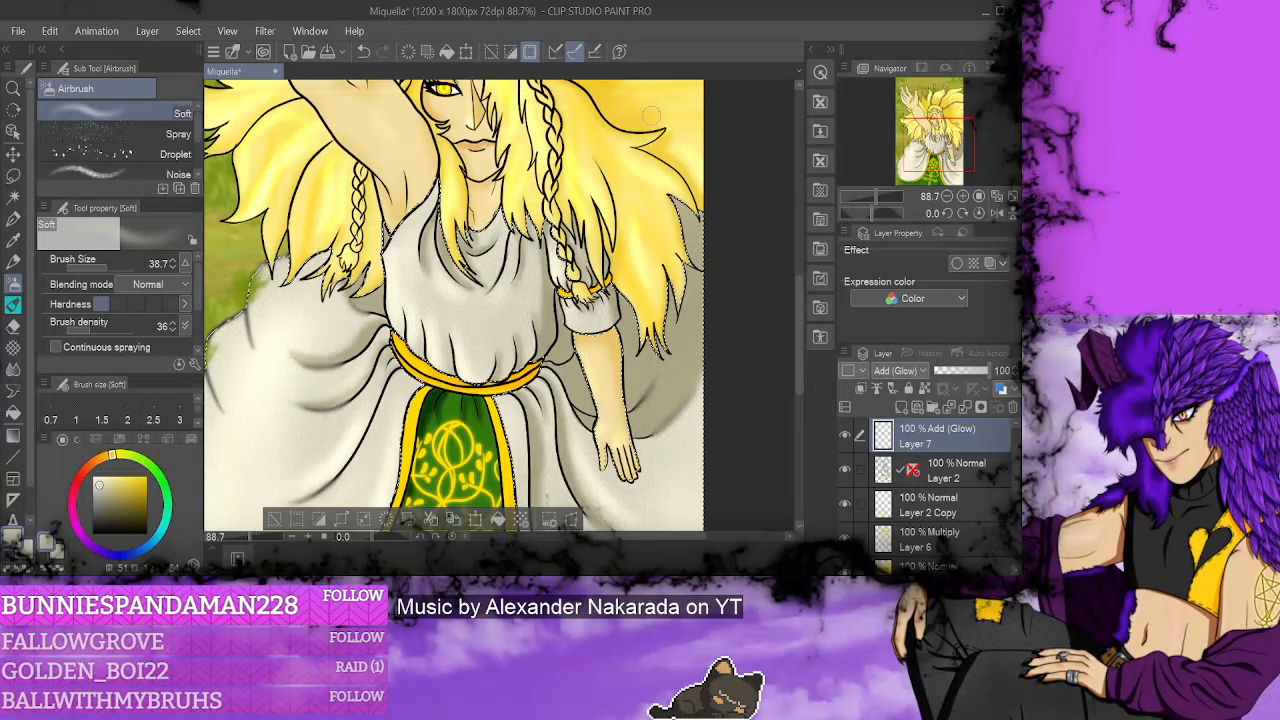
pyautogui.scroll(-3, 703, 270)
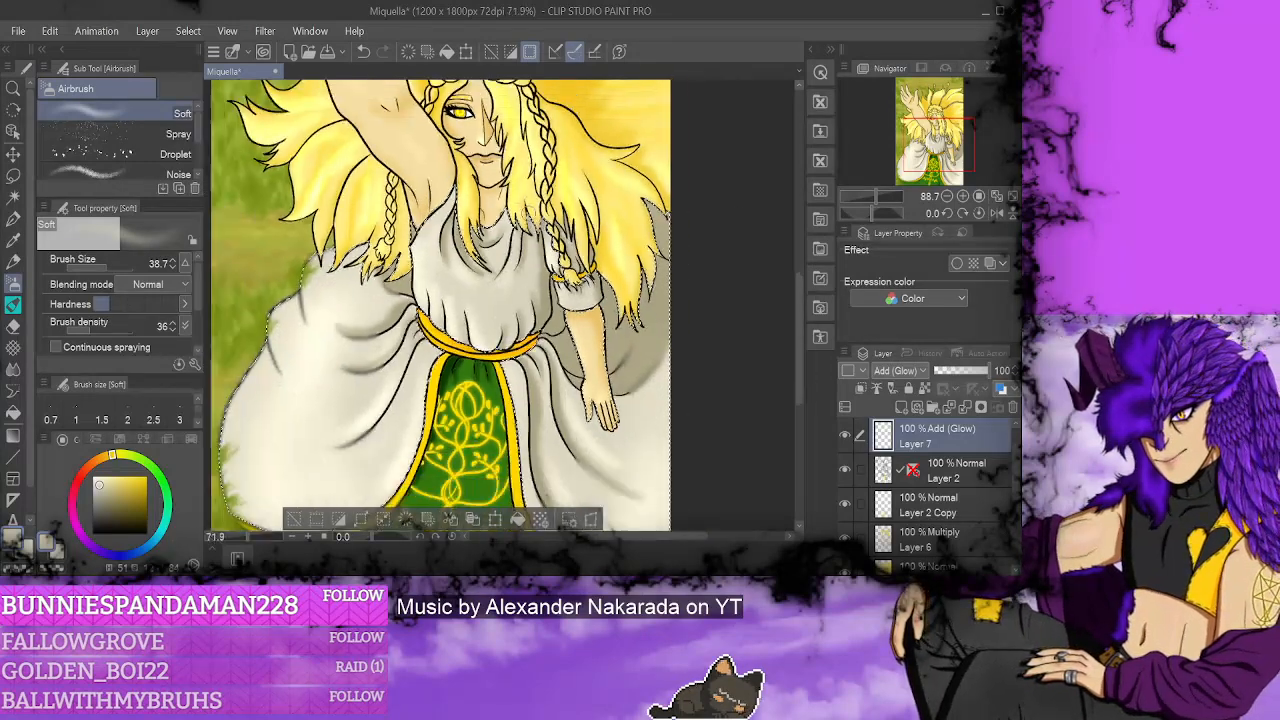
pyautogui.scroll(-2, 488, 274)
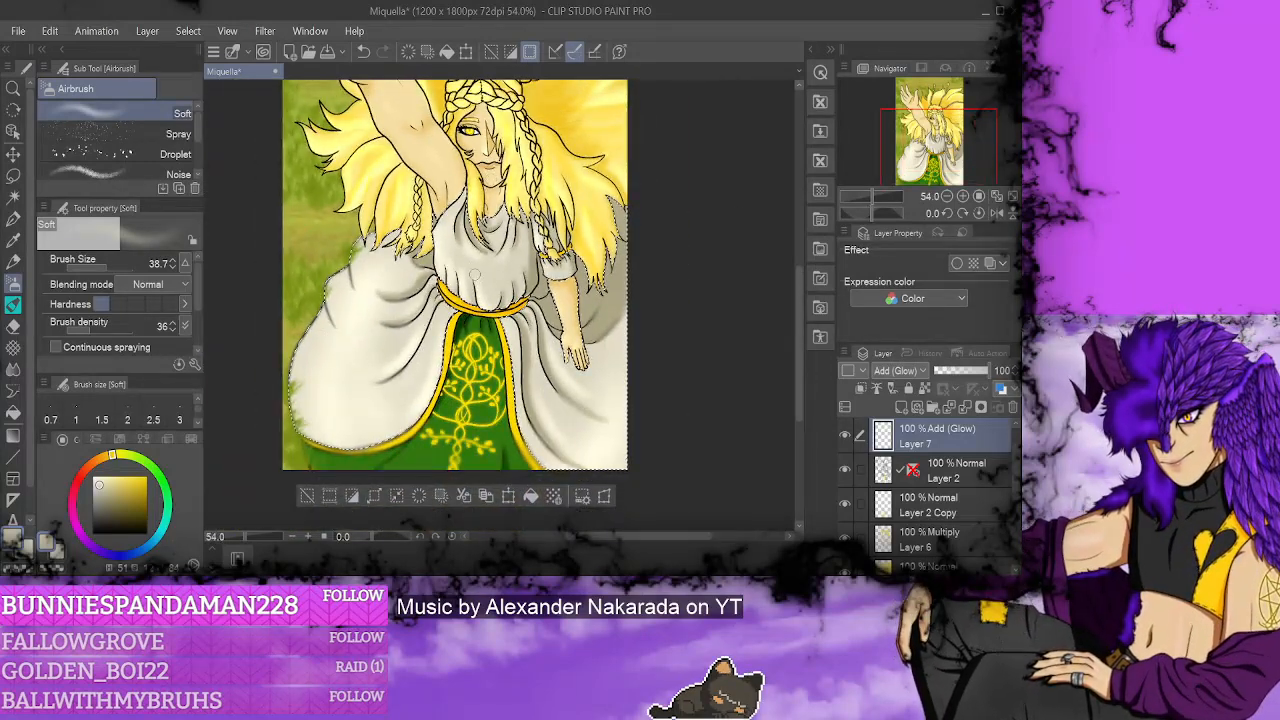
pyautogui.scroll(2, 475, 420)
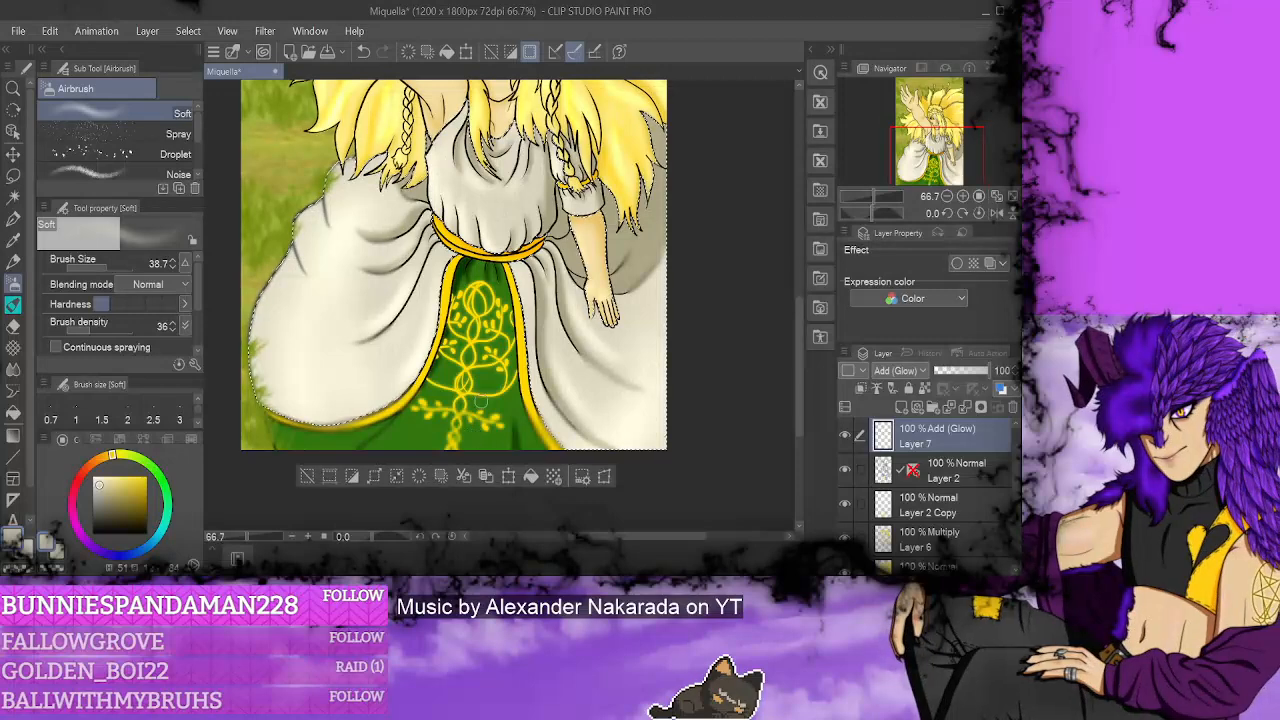
# - Clear the dress selection, sample the trim's gold, and auto-select the gold trim around the green panel on the flat color layer
pyautogui.hotkey('ctrl', 'd')
pyautogui.click(13, 196)
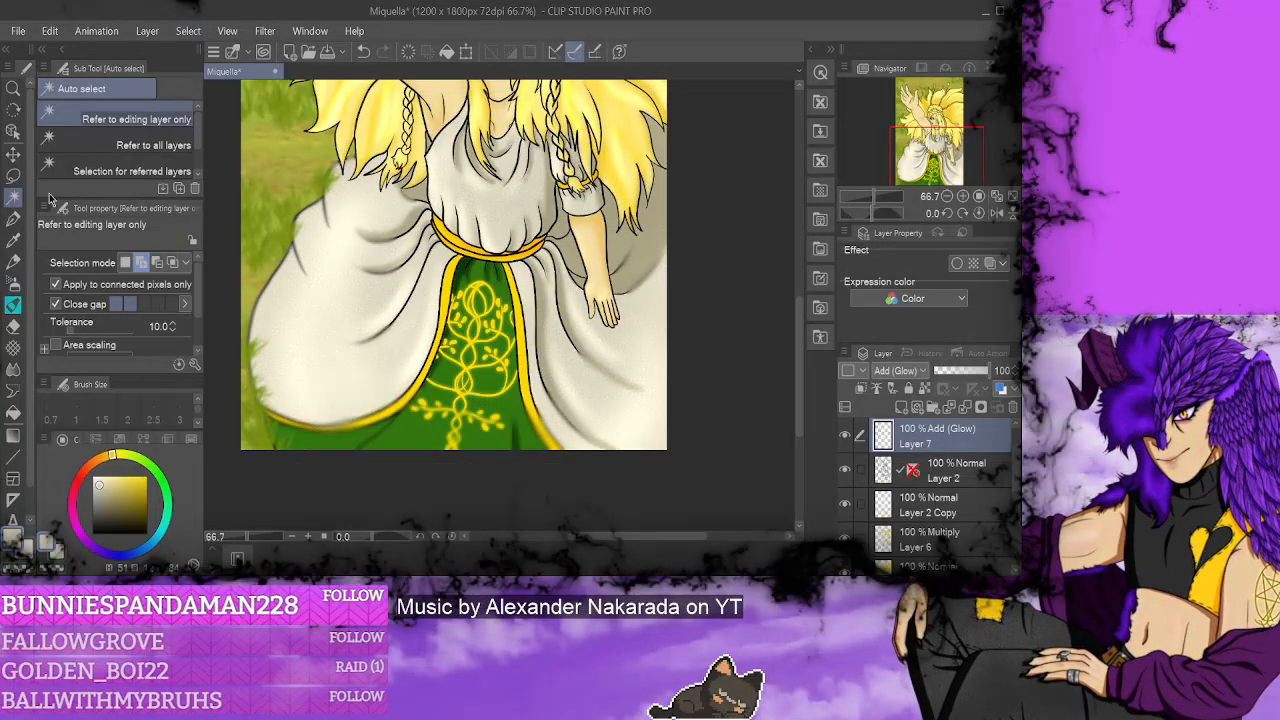
pyautogui.keyDown('alt'); pyautogui.click(455, 273); pyautogui.keyUp('alt')
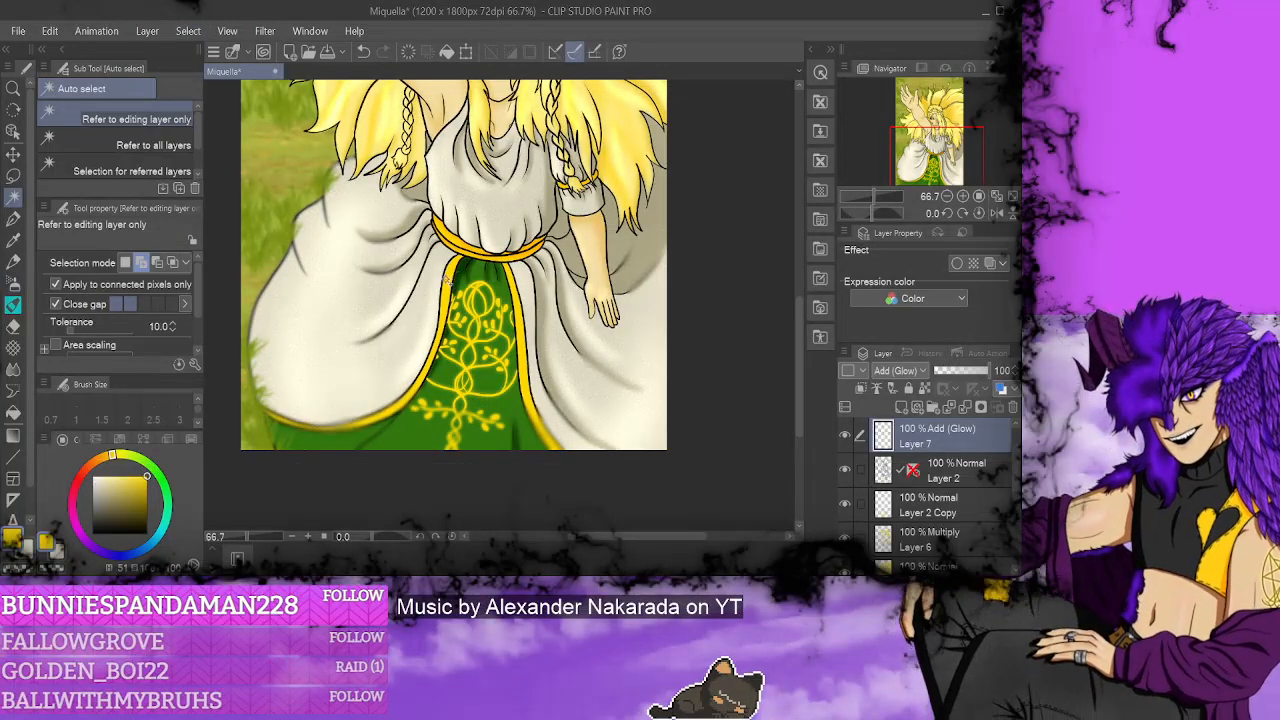
pyautogui.keyDown('ctrl'); pyautogui.keyDown('shift'); pyautogui.click(455, 245); pyautogui.keyUp('shift'); pyautogui.keyUp('ctrl')
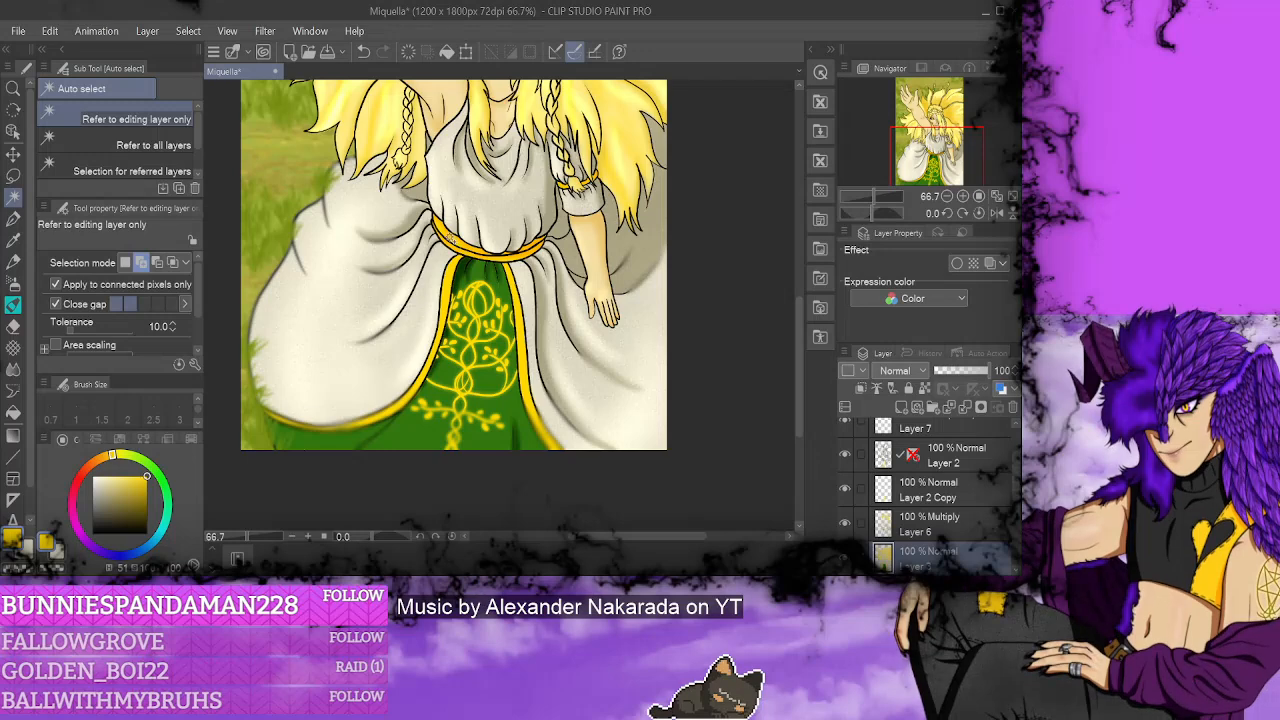
pyautogui.click(452, 238)
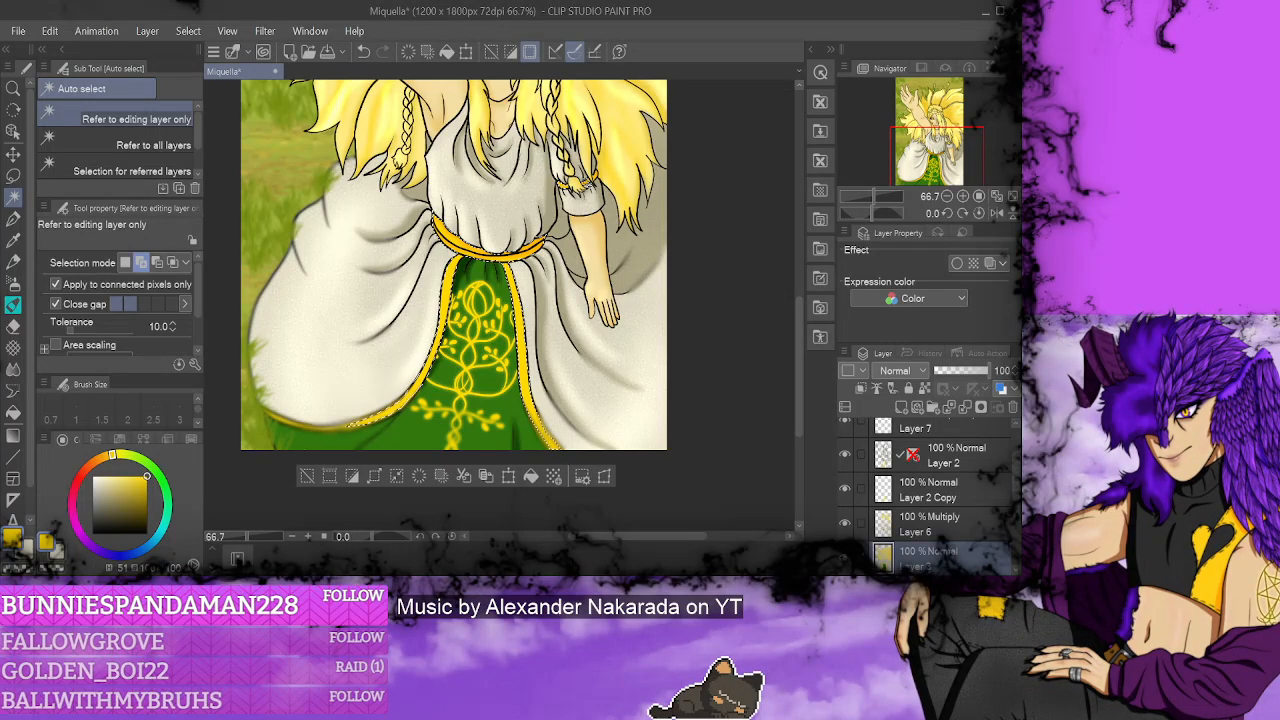
# - Paint gold glow highlights along the skirt trim on Layer 7 with the Turnip pen at size 14.7, and soften them with Blur
pyautogui.click(13, 218)
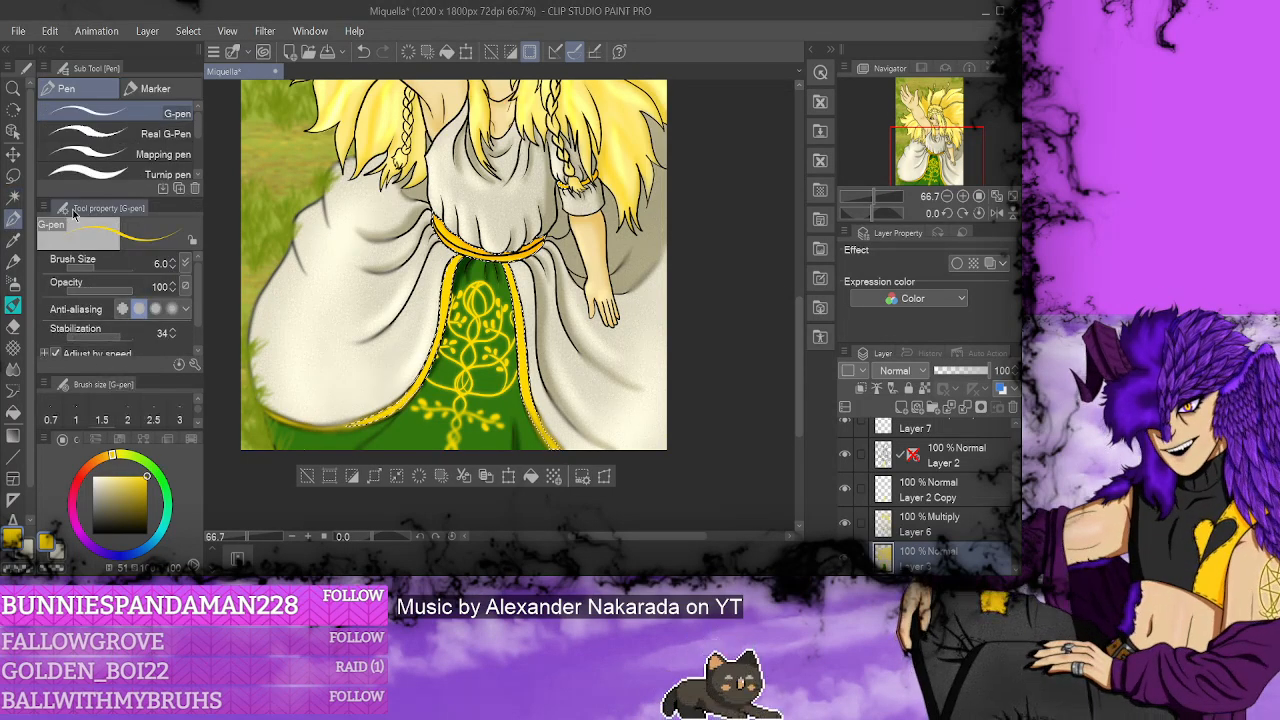
pyautogui.click(930, 428)
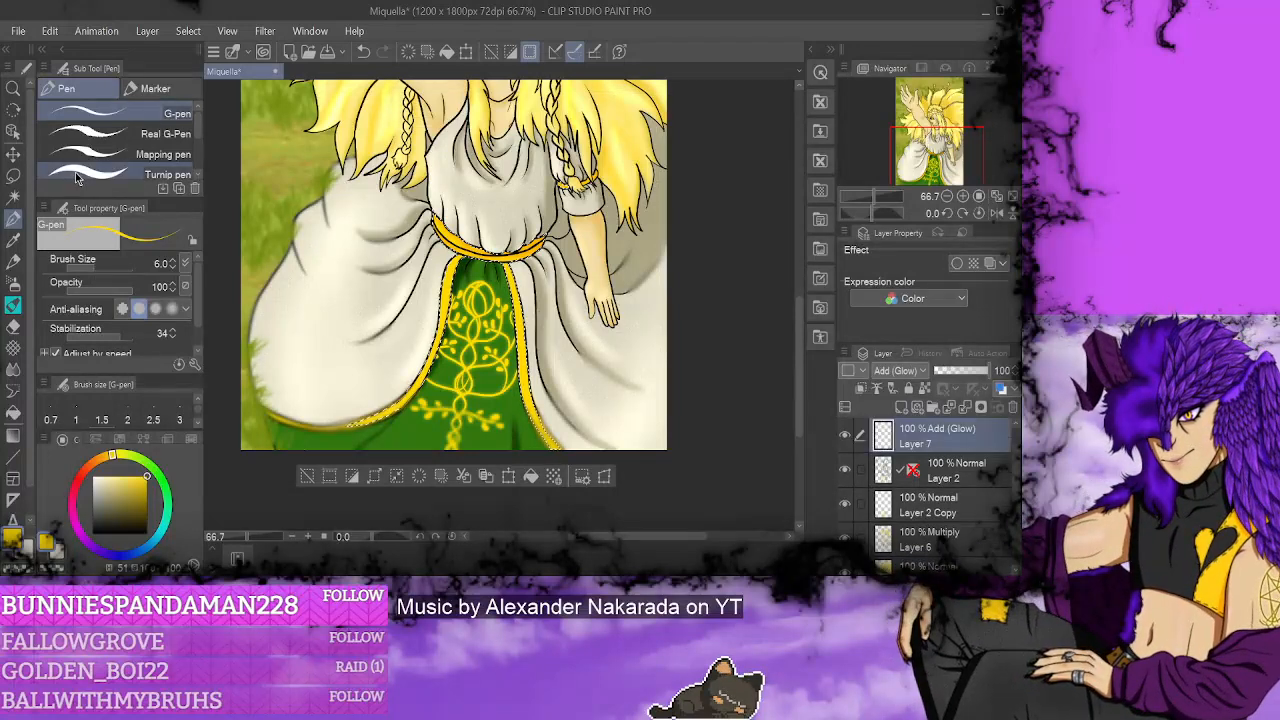
pyautogui.click(110, 172)
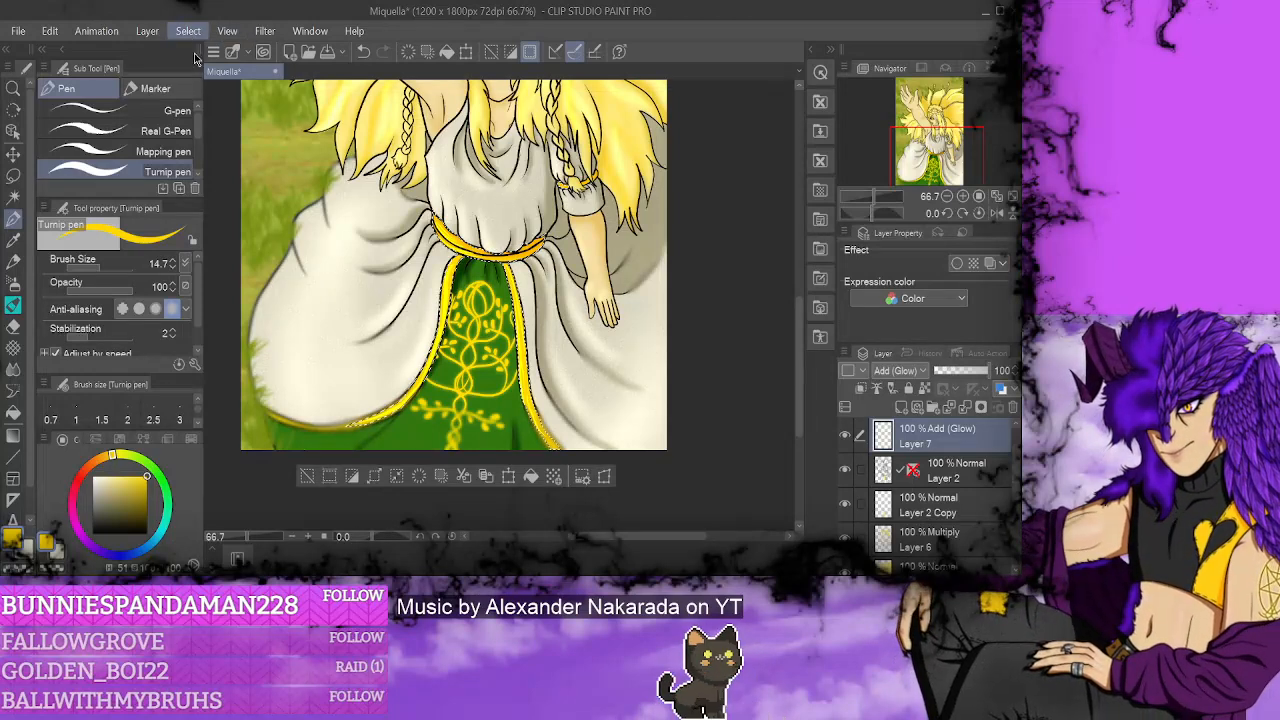
pyautogui.hotkey('ctrl', 'd')
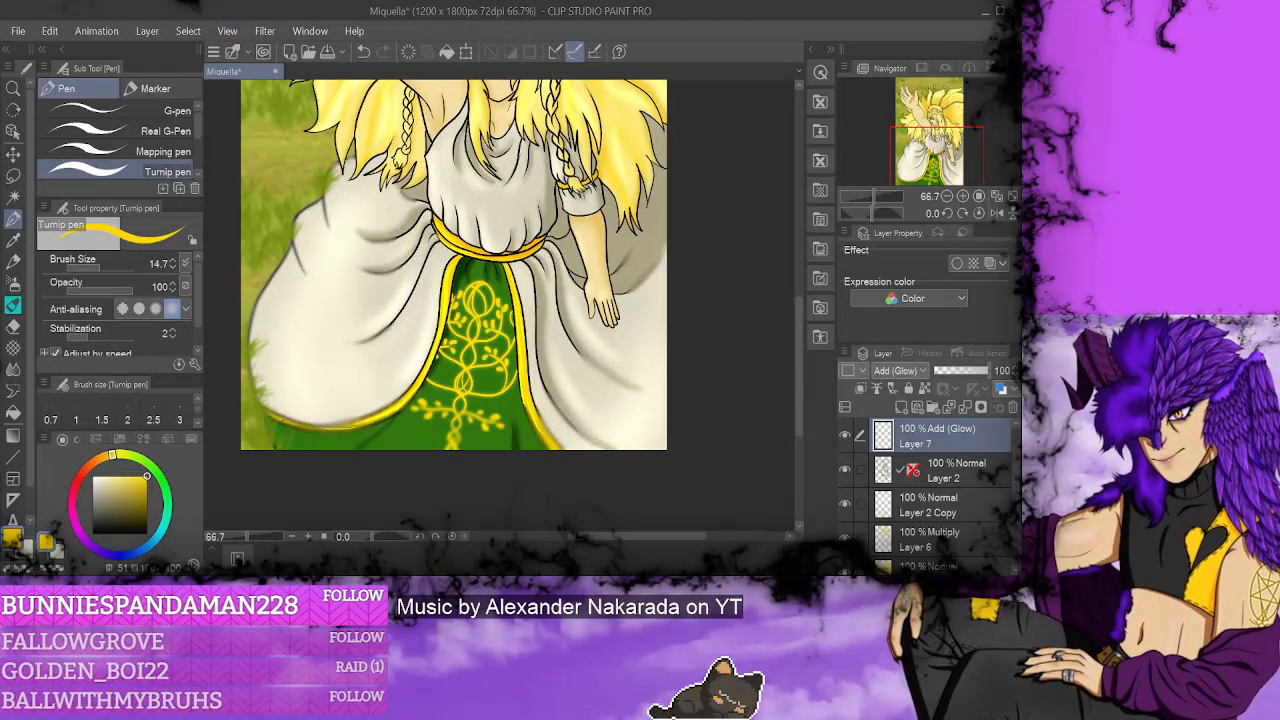
pyautogui.moveTo(272, 418)
pyautogui.mouseDown()
pyautogui.moveTo(347, 429)
pyautogui.moveTo(293, 426)
pyautogui.moveTo(516, 440)
pyautogui.mouseUp()
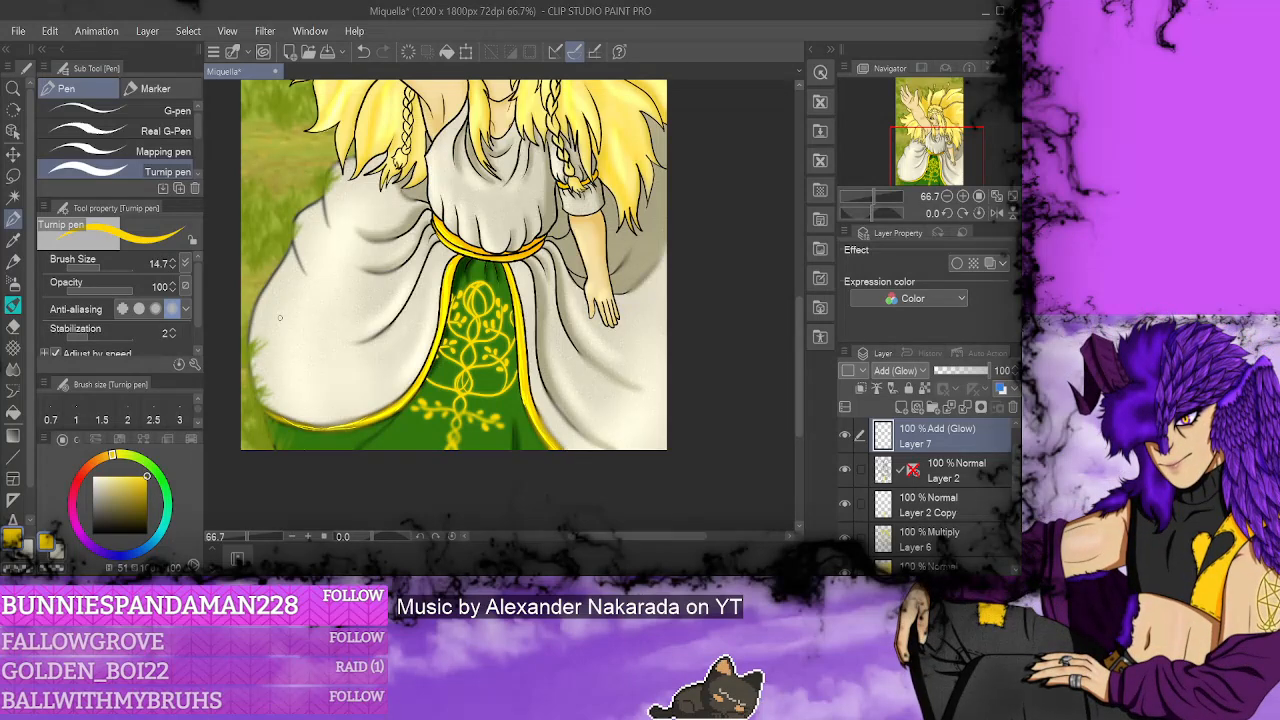
pyautogui.click(14, 369)
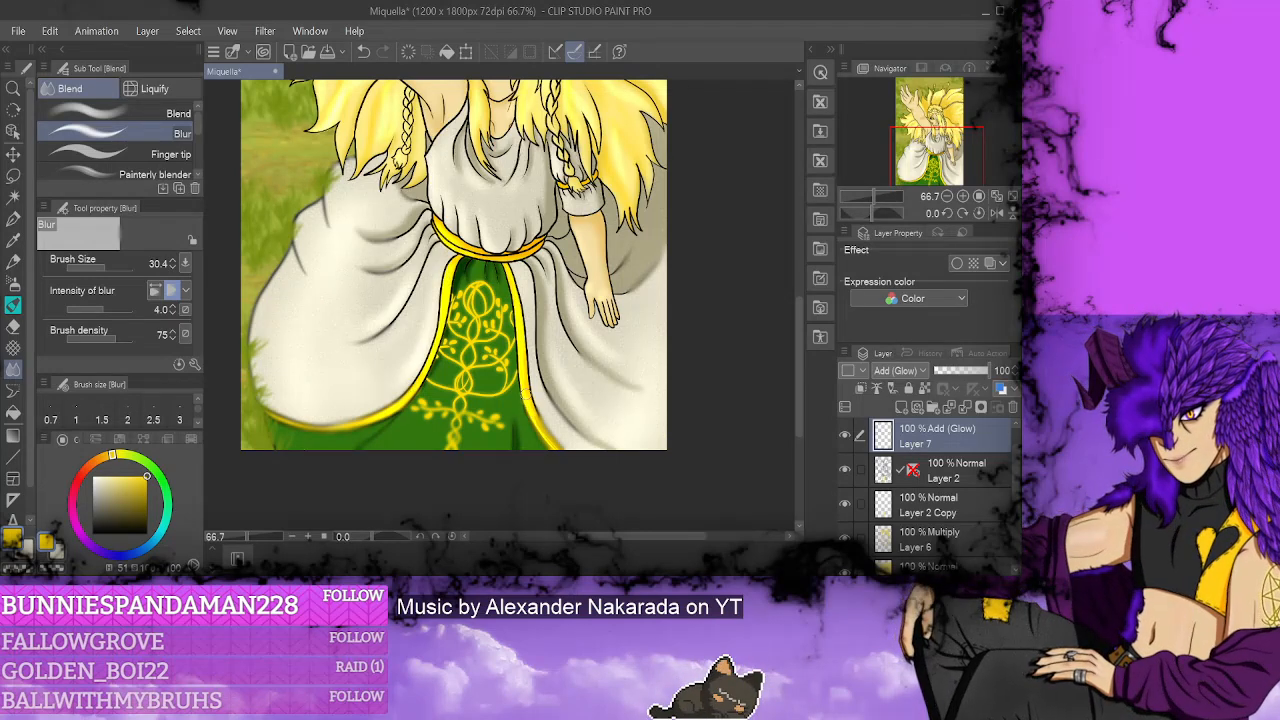
pyautogui.moveTo(526, 394); pyautogui.dragTo(550, 445)
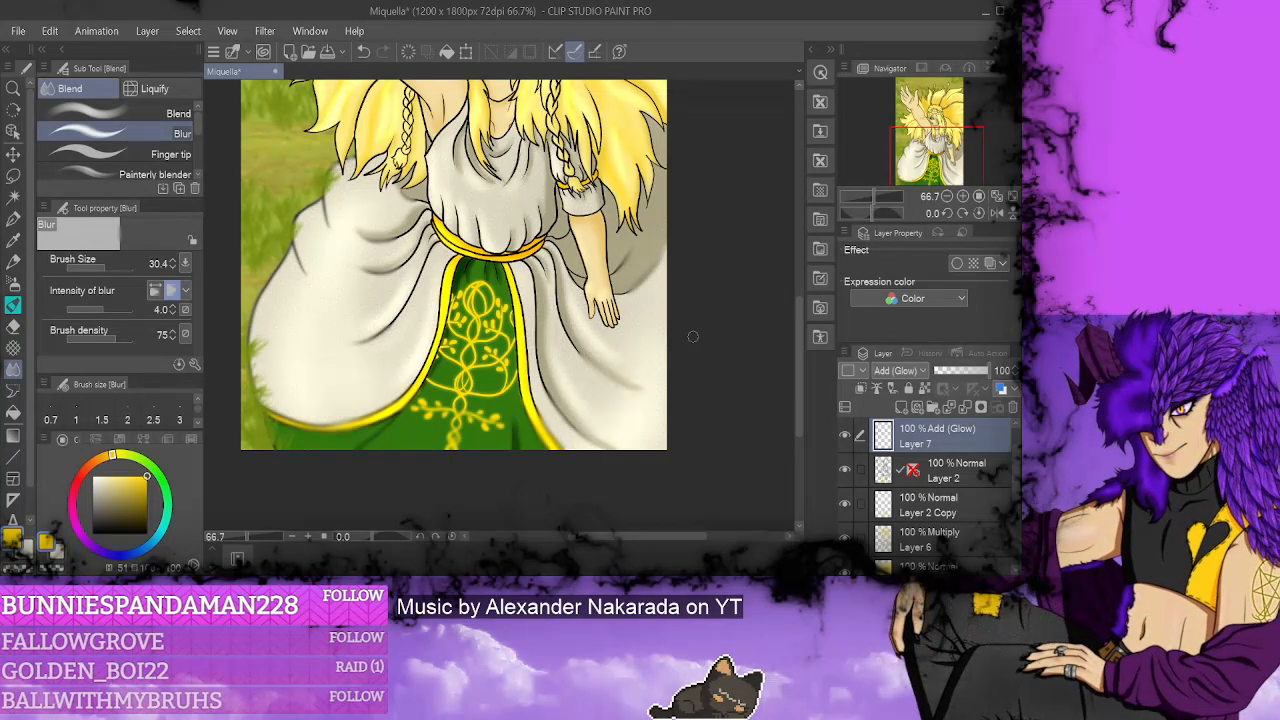
# - Add a gold glow highlight to the band on the sleeve with the Turnip pen, and soften it with Blur
pyautogui.scroll(-1, 692, 336)
pyautogui.scroll(-3, 437, 435)
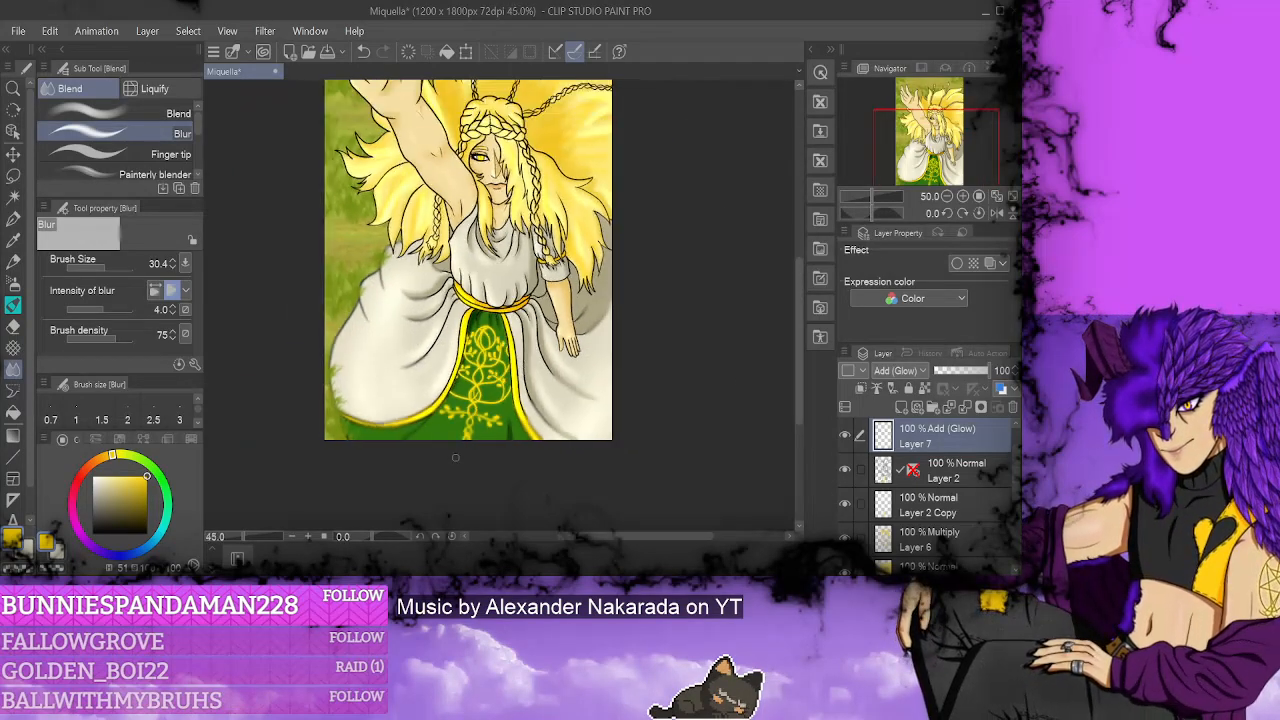
pyautogui.scroll(2, 499, 279)
pyautogui.scroll(5, 543, 270)
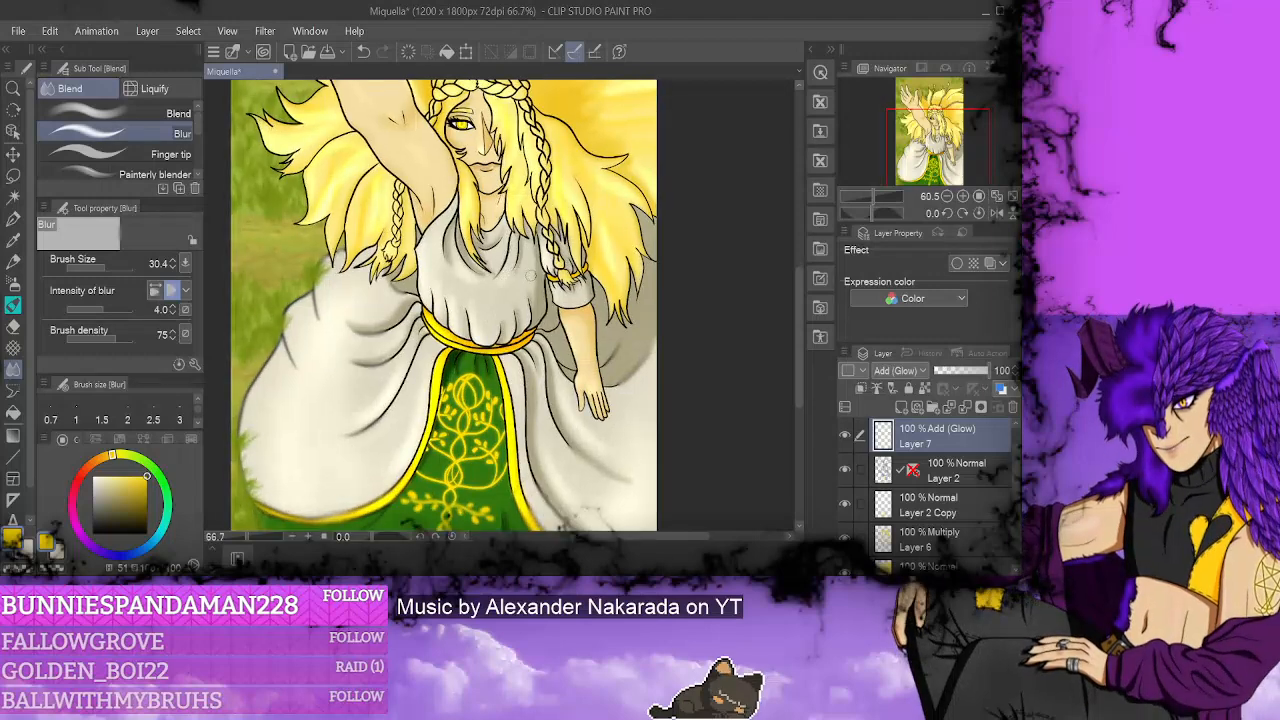
pyautogui.click(13, 218)
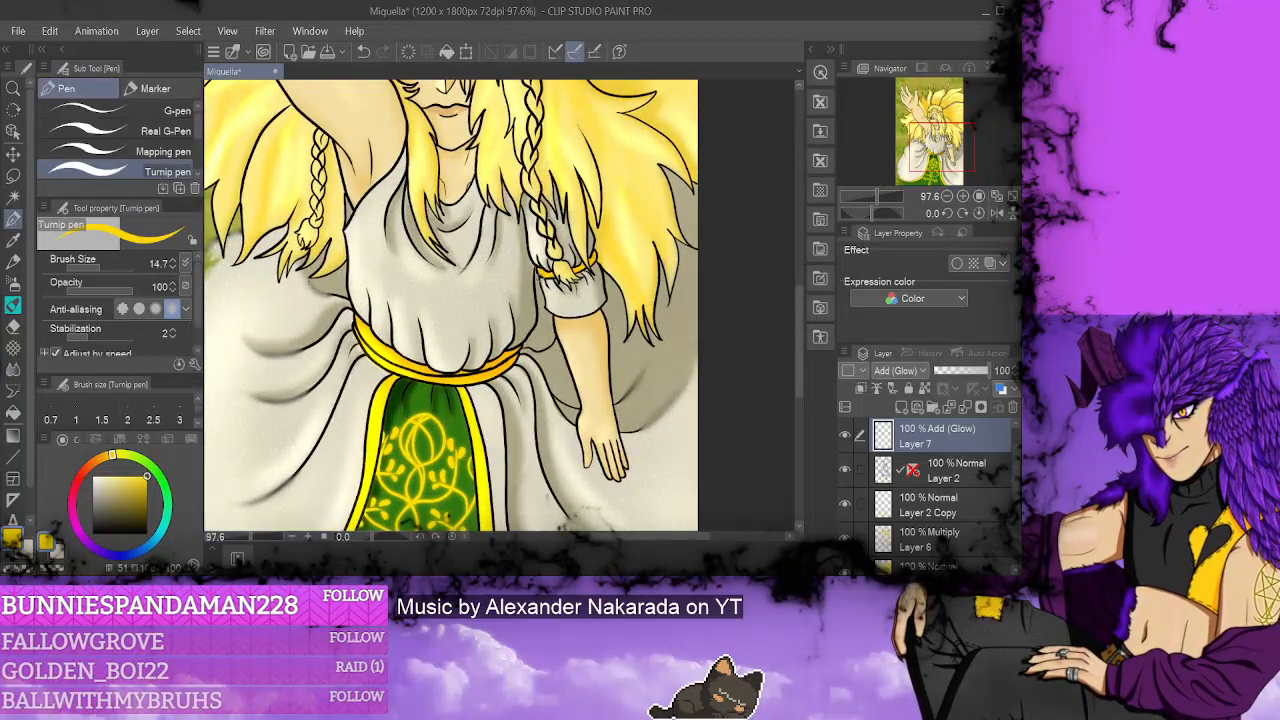
pyautogui.click(13, 369)
pyautogui.moveTo(538, 265); pyautogui.dragTo(553, 272)
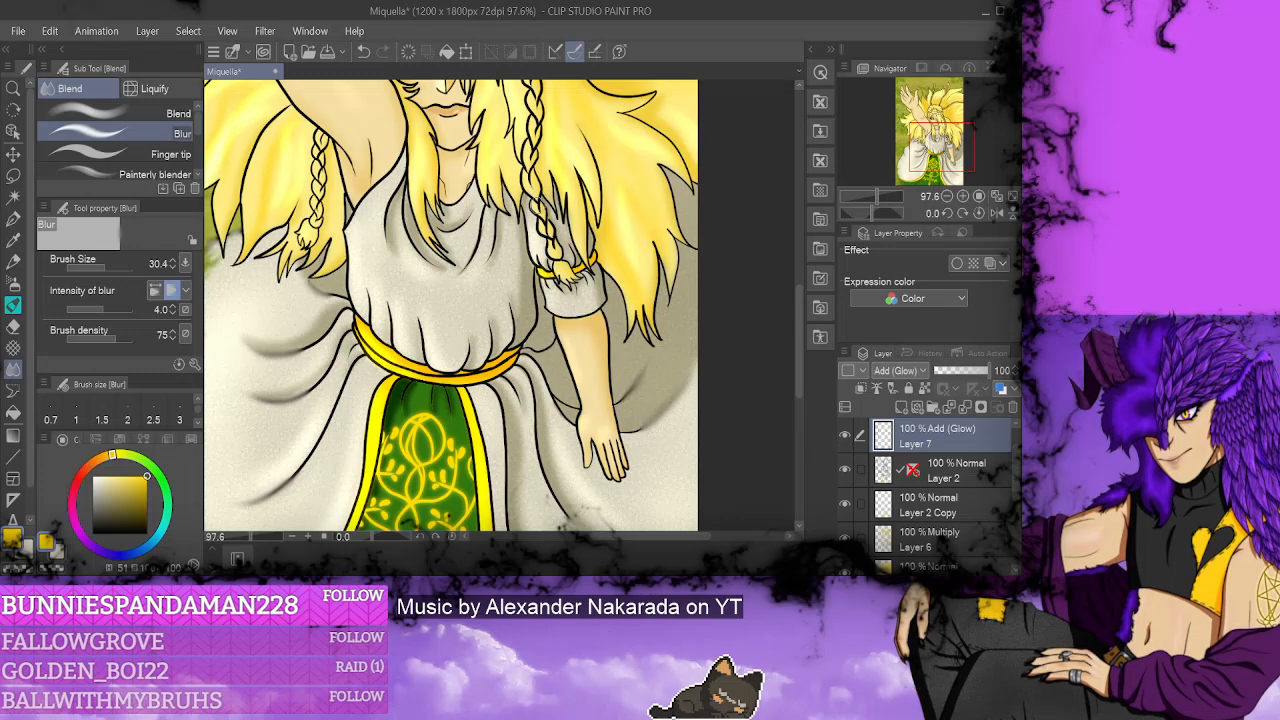
pyautogui.click(13, 218)
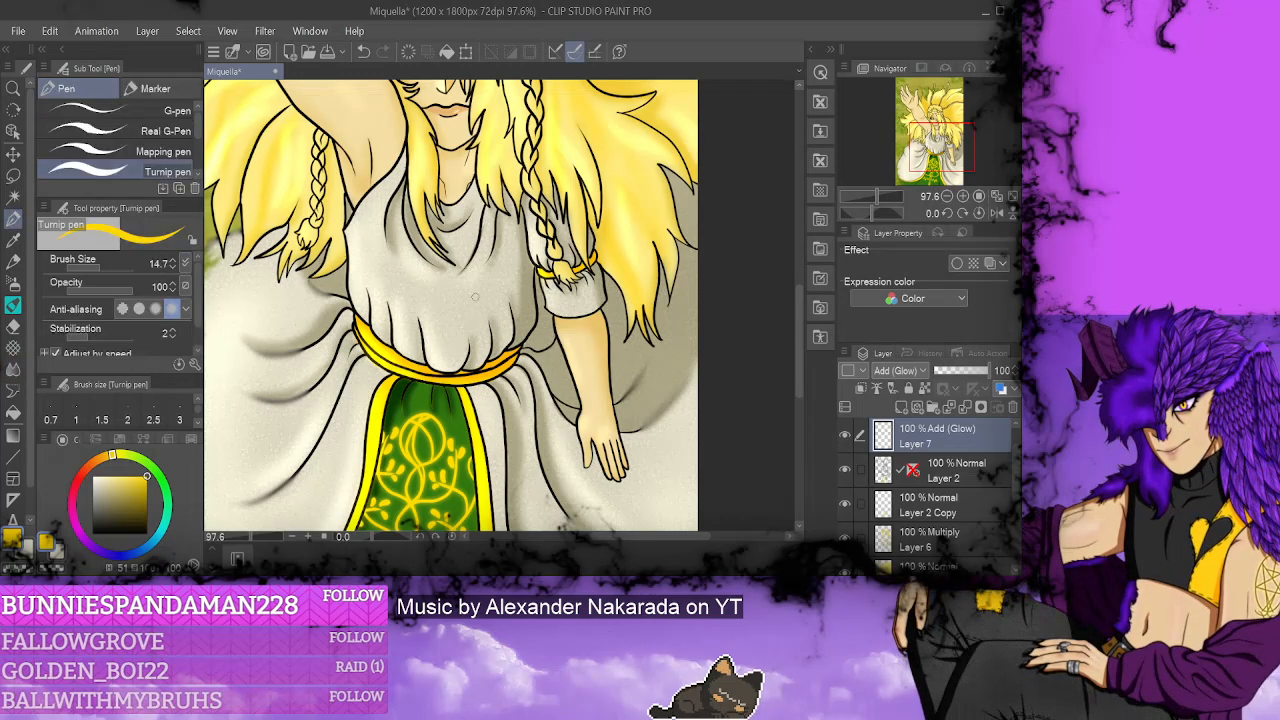
# - Paint glowing highlights on the hanging braids beside the face on Layer 7 with the G-pen at size 6.0, using a sampled pale yellow
pyautogui.scroll(-5, 475, 297)
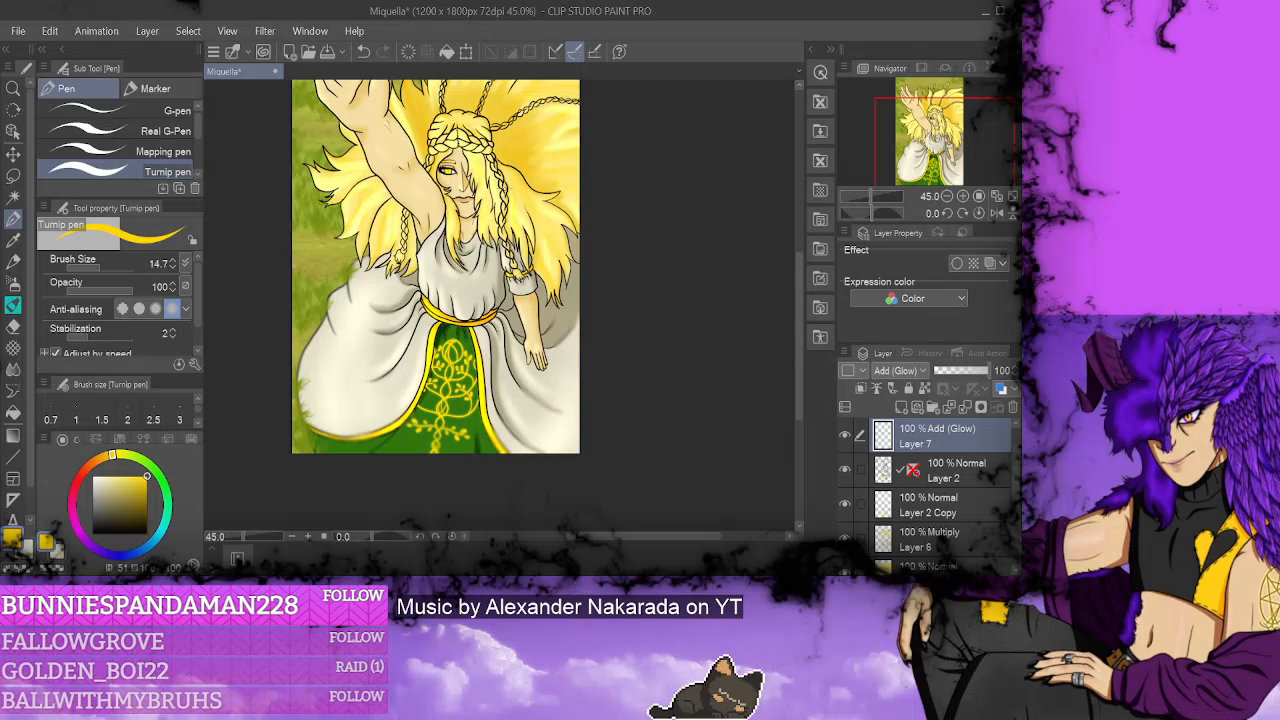
pyautogui.scroll(4, 505, 150)
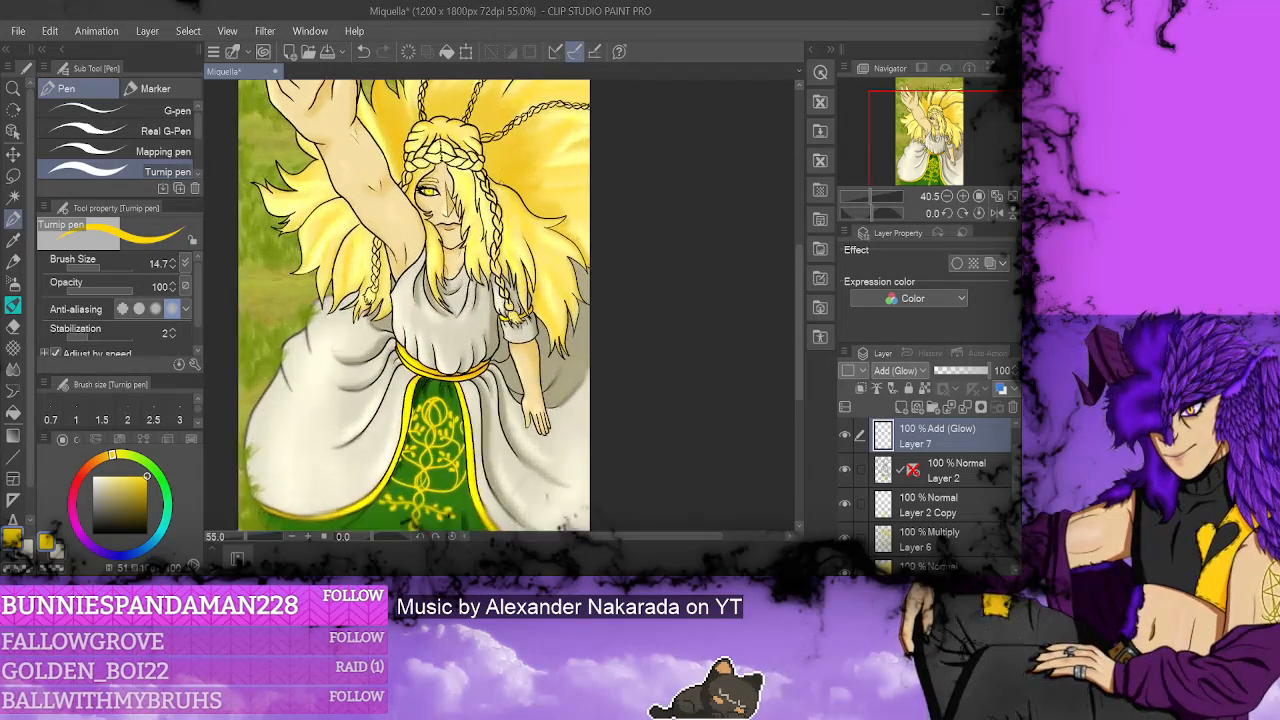
pyautogui.scroll(2, 477, 148)
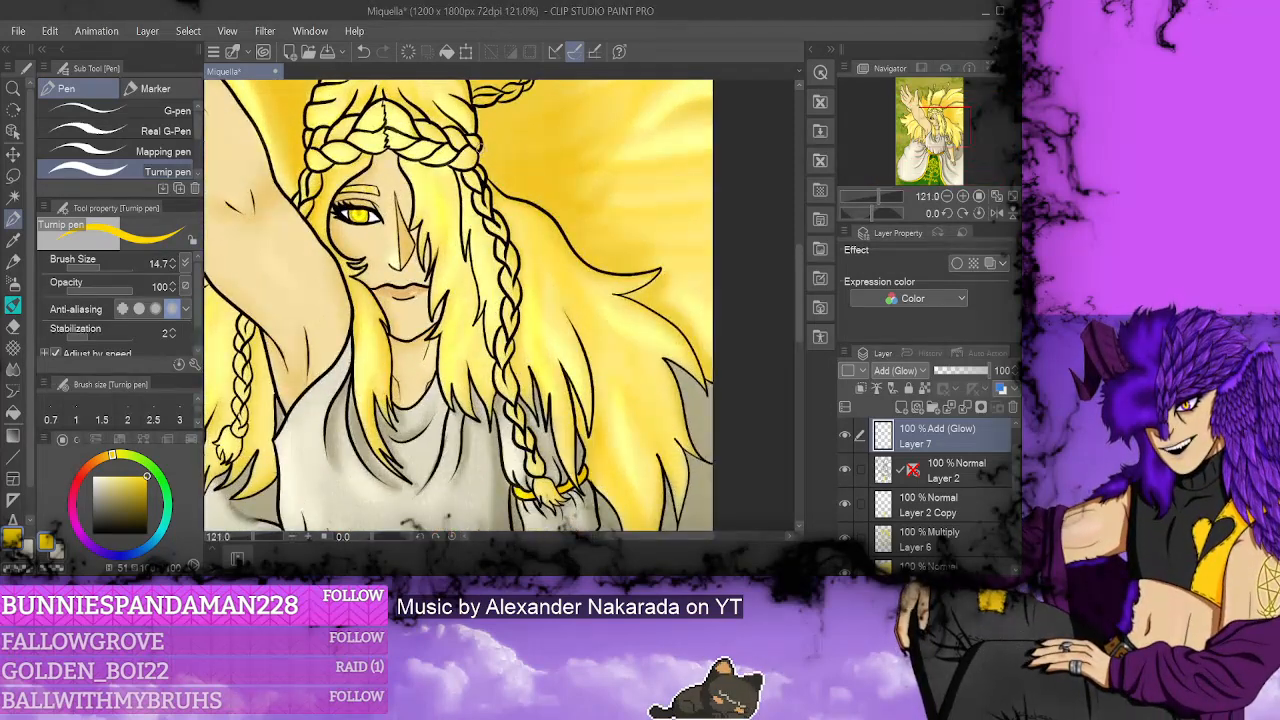
pyautogui.click(120, 113)
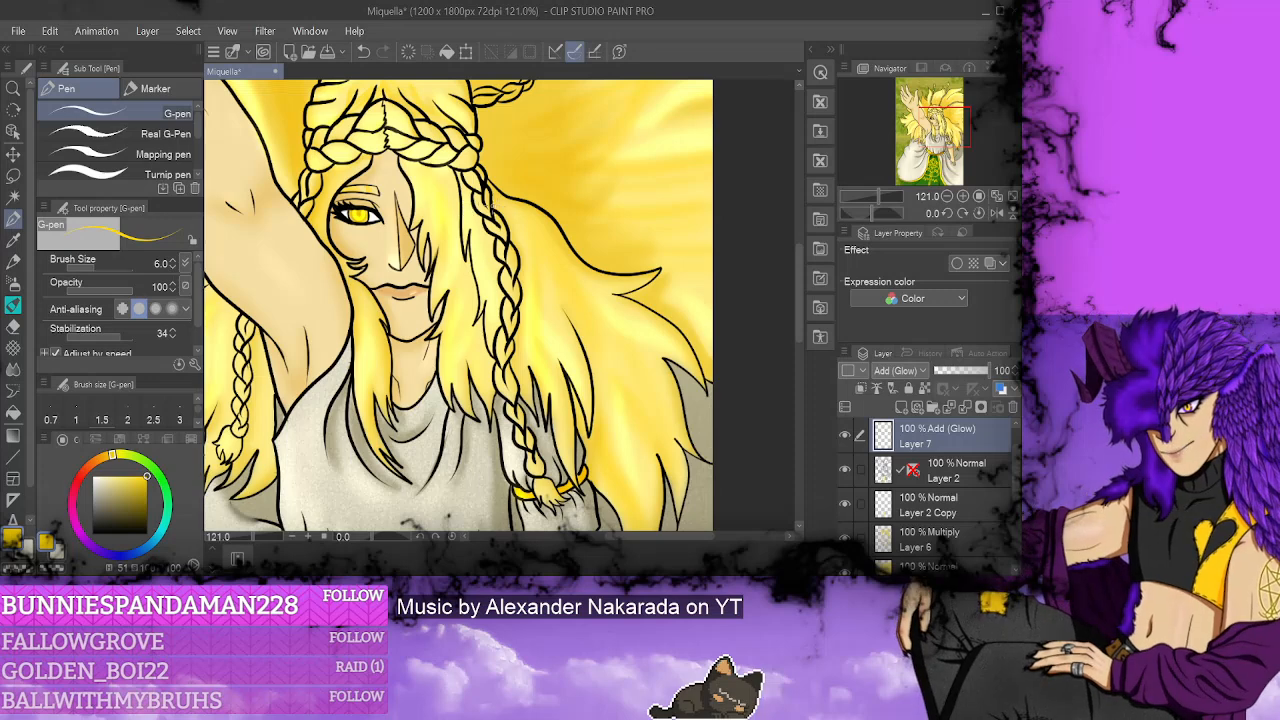
pyautogui.keyDown('alt'); pyautogui.click(479, 212); pyautogui.keyUp('alt')
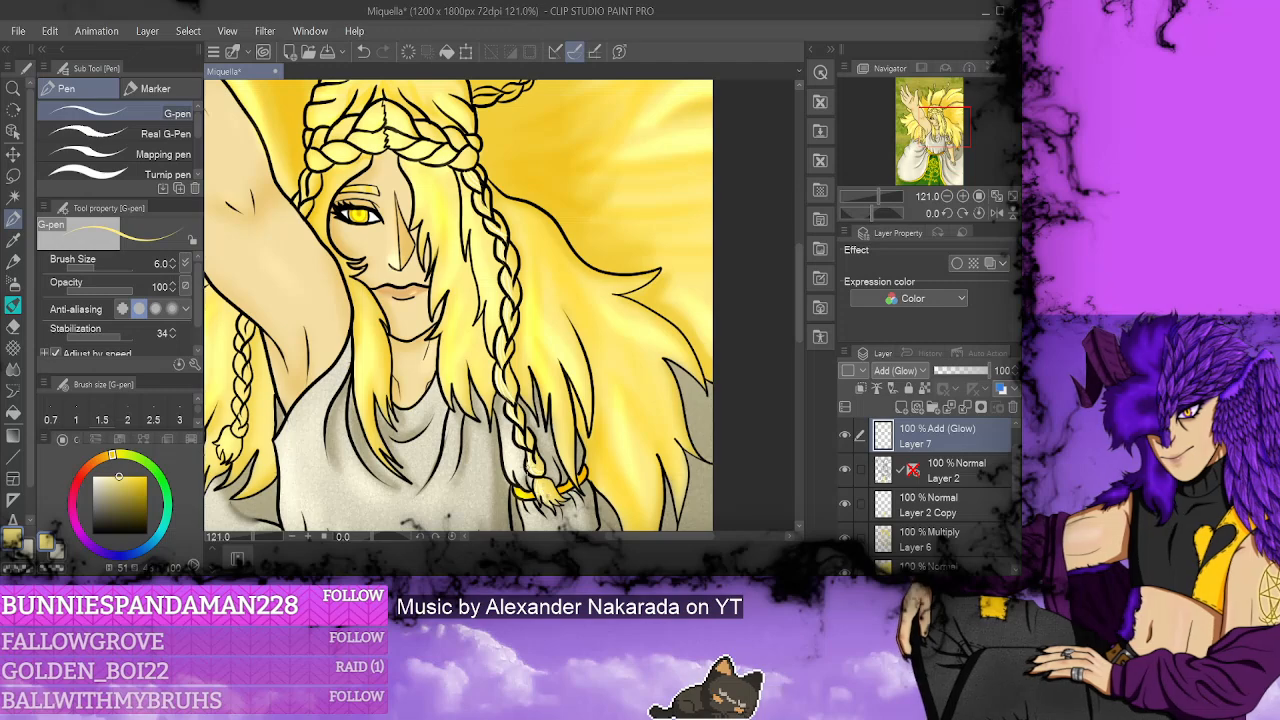
pyautogui.moveTo(248, 297); pyautogui.dragTo(418, 297)
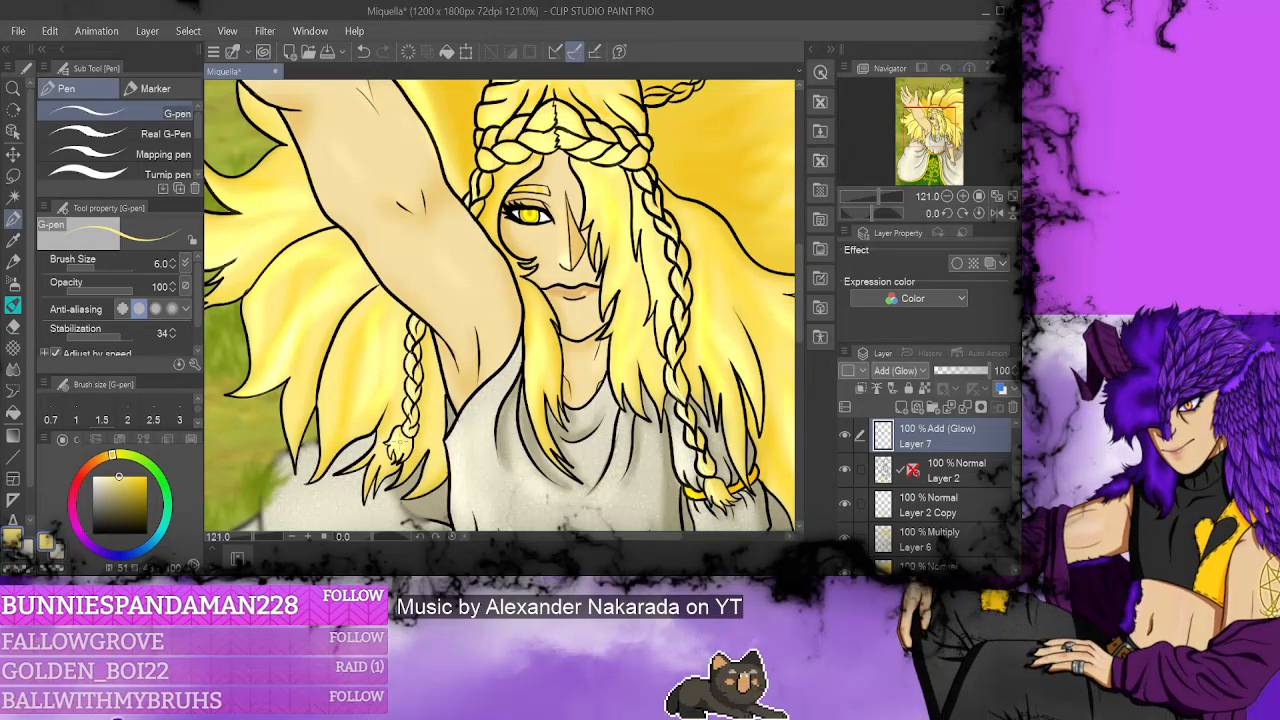
# - Paint glowing highlights on the crown braid and the three raised braids with the G-pen, rotating the canvas as needed and resetting it
pyautogui.scroll(5, 772, 204)
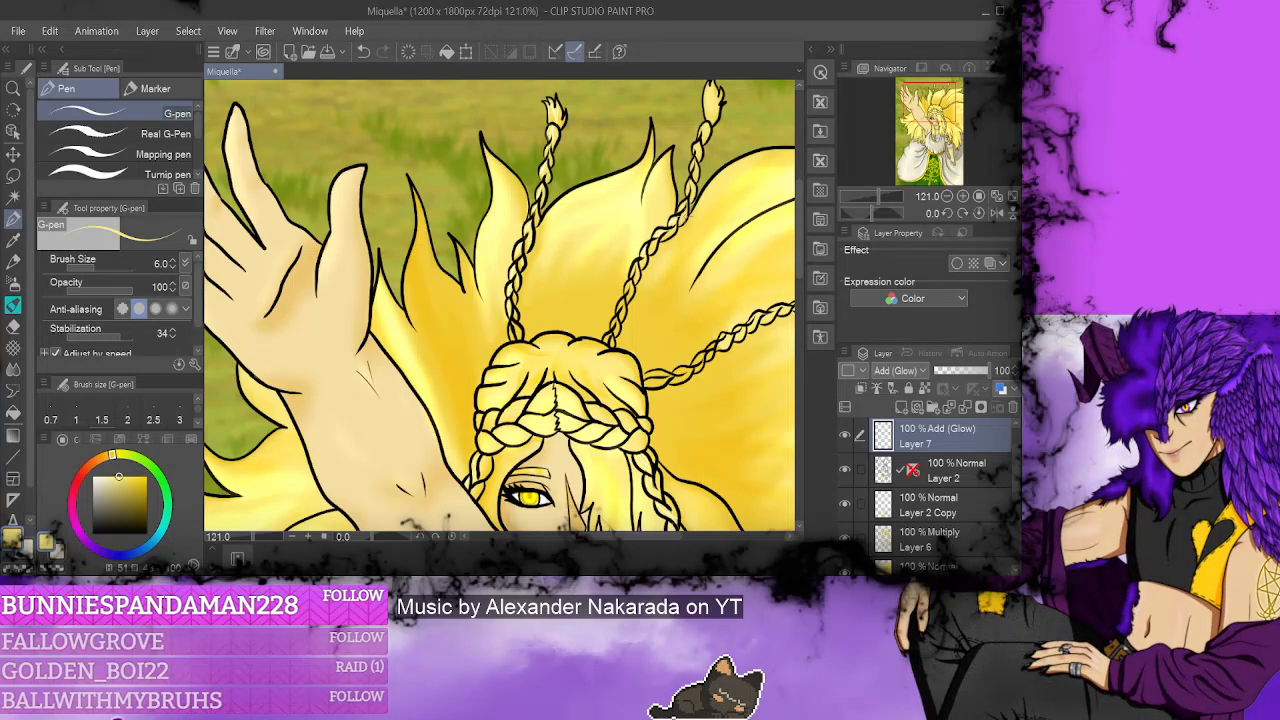
pyautogui.moveTo(693, 206); pyautogui.dragTo(600, 206)
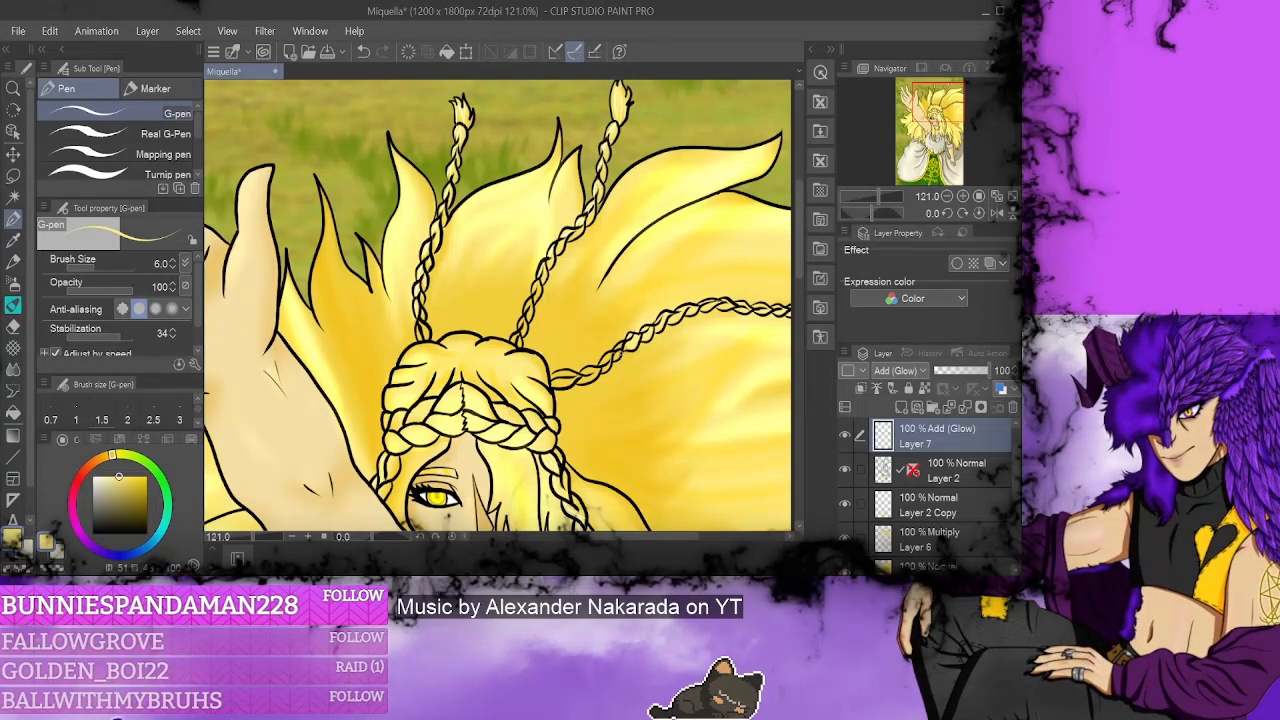
pyautogui.moveTo(686, 250); pyautogui.dragTo(566, 123)
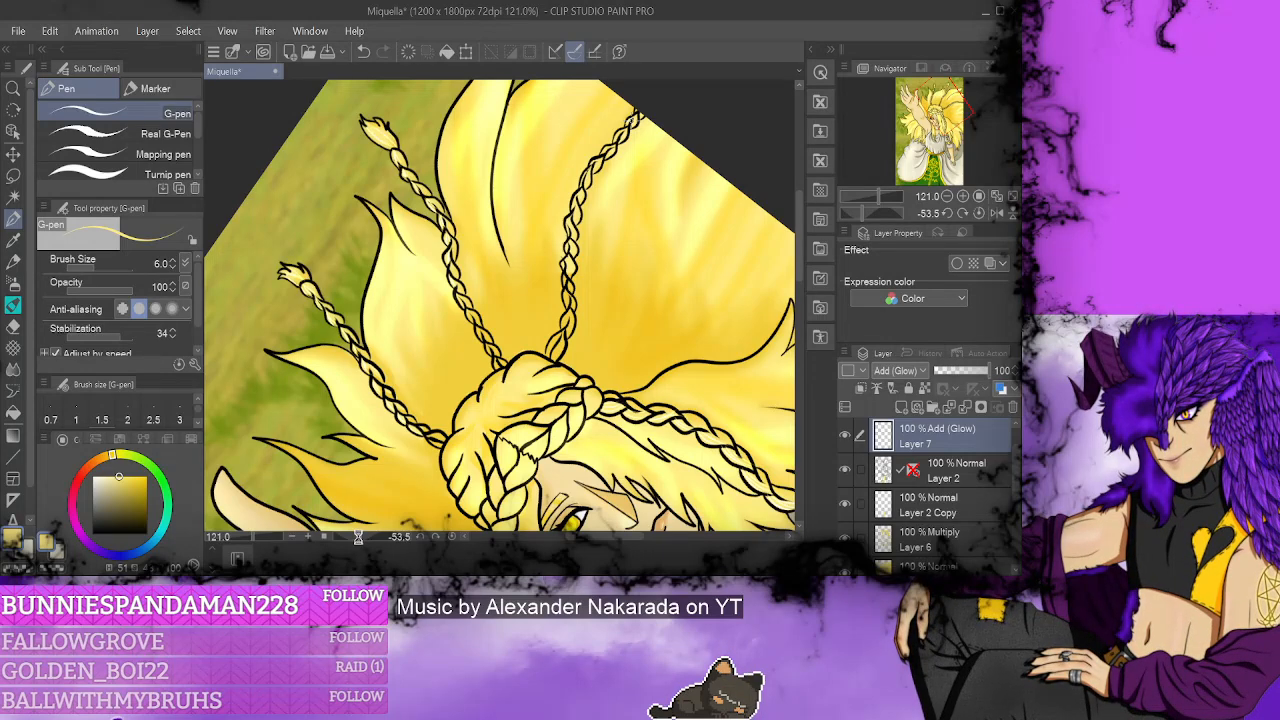
pyautogui.moveTo(358, 537); pyautogui.dragTo(352, 537)
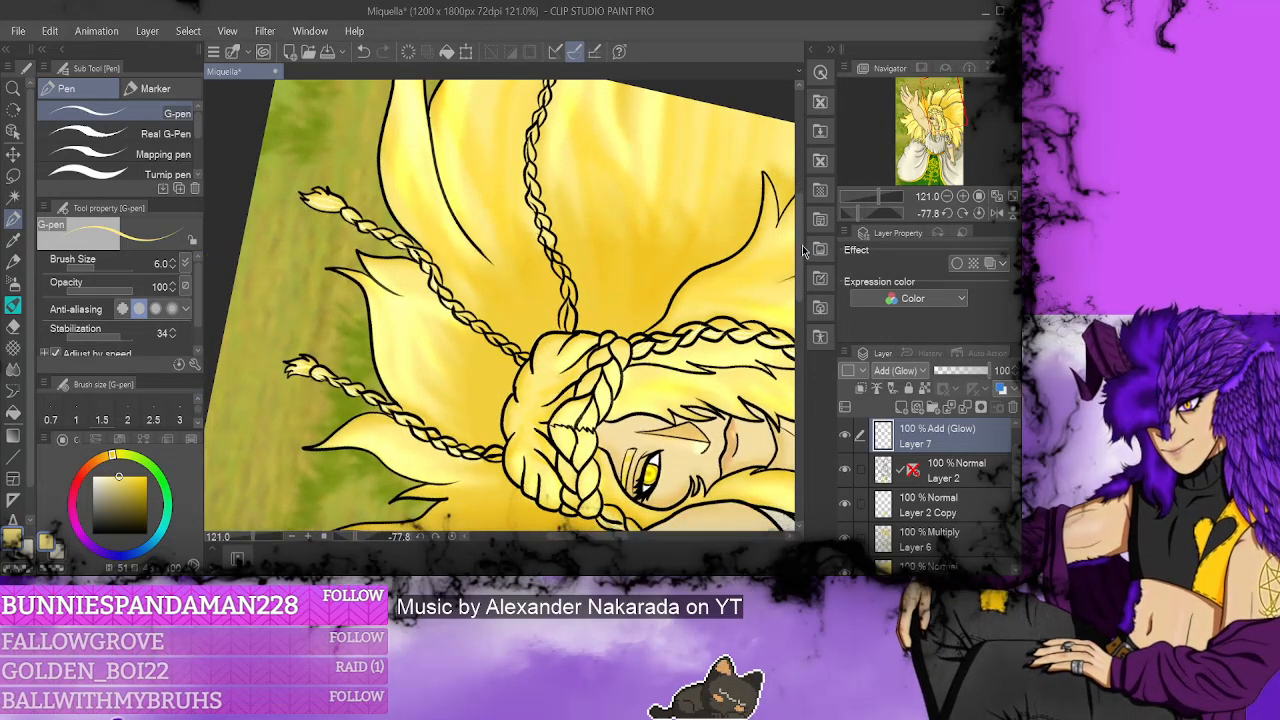
pyautogui.scroll(2, 775, 207)
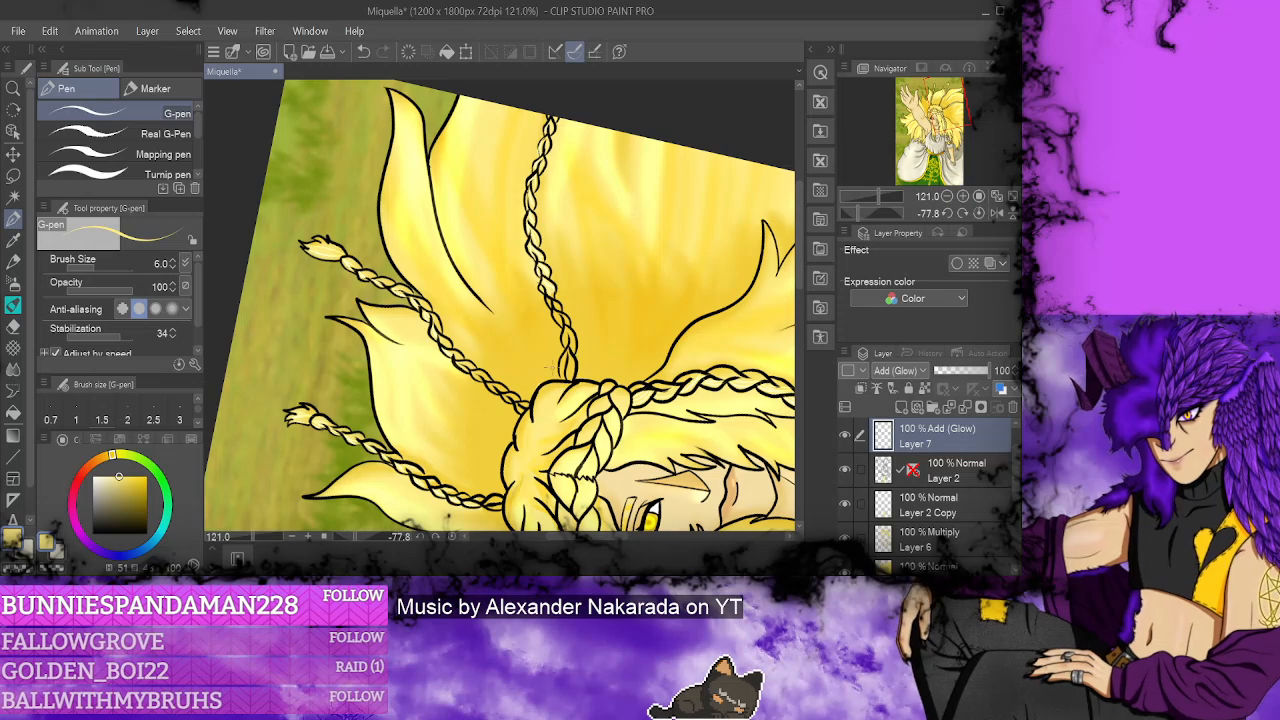
pyautogui.click(452, 536)
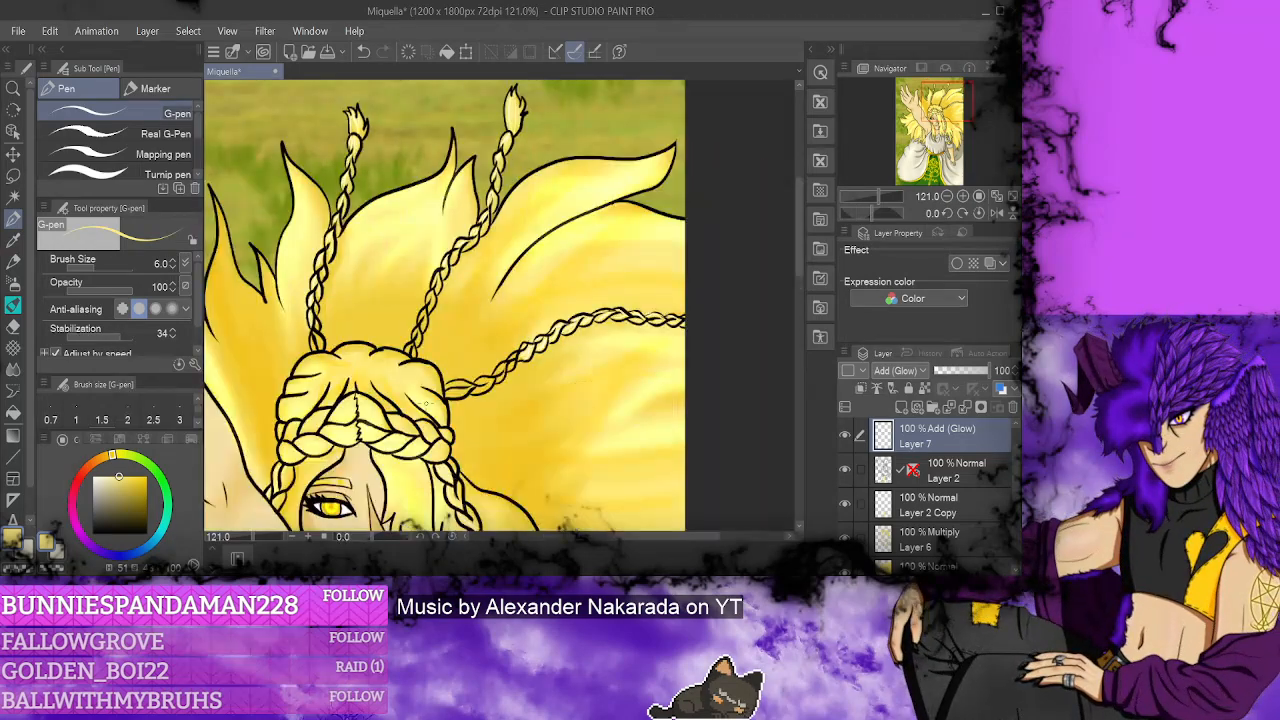
# - Add a new layer directly below Layer 3, set its blending mode to Multiply, and choose an olive green drawing color
pyautogui.scroll(-5, 655, 380)
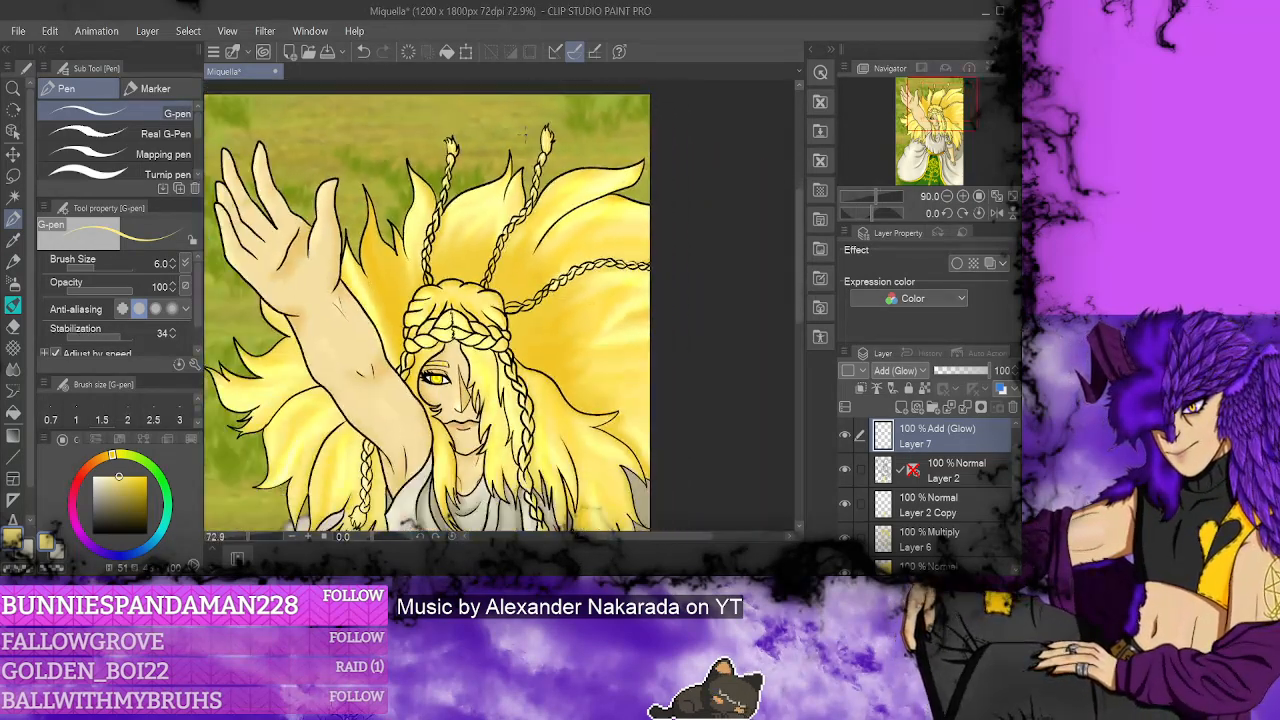
pyautogui.scroll(-2, 465, 315)
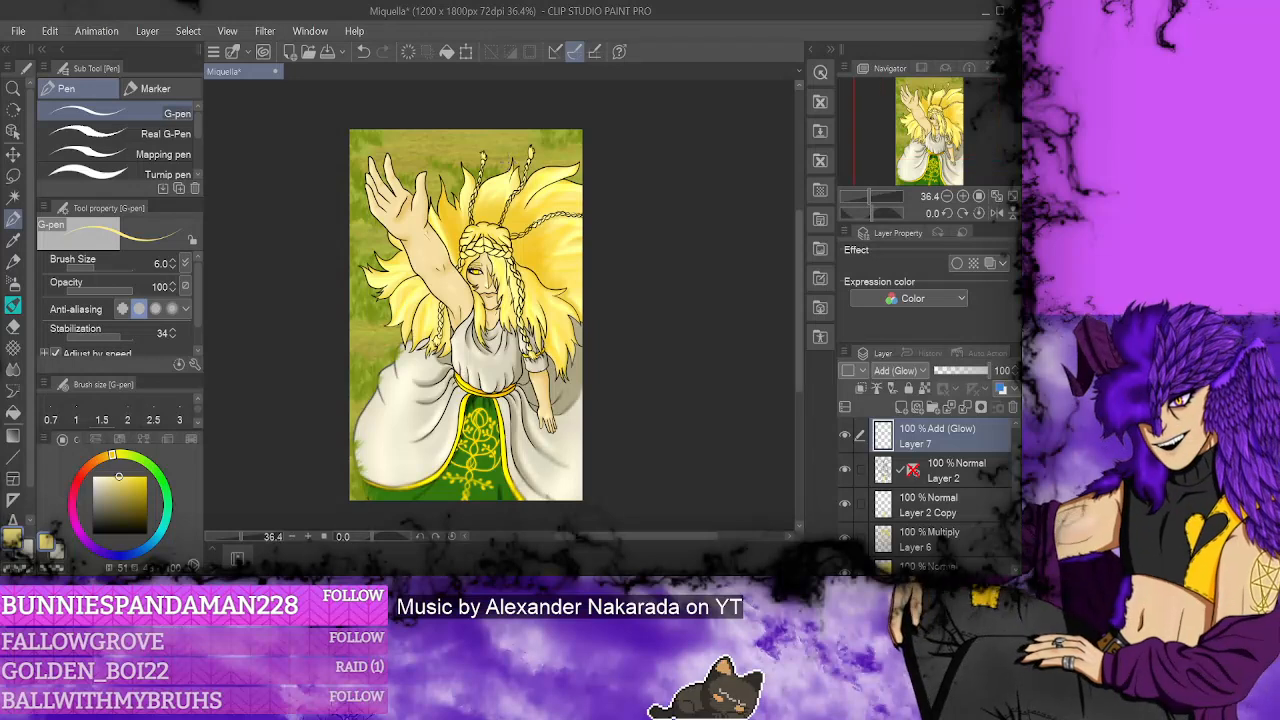
pyautogui.scroll(-1, 801, 250)
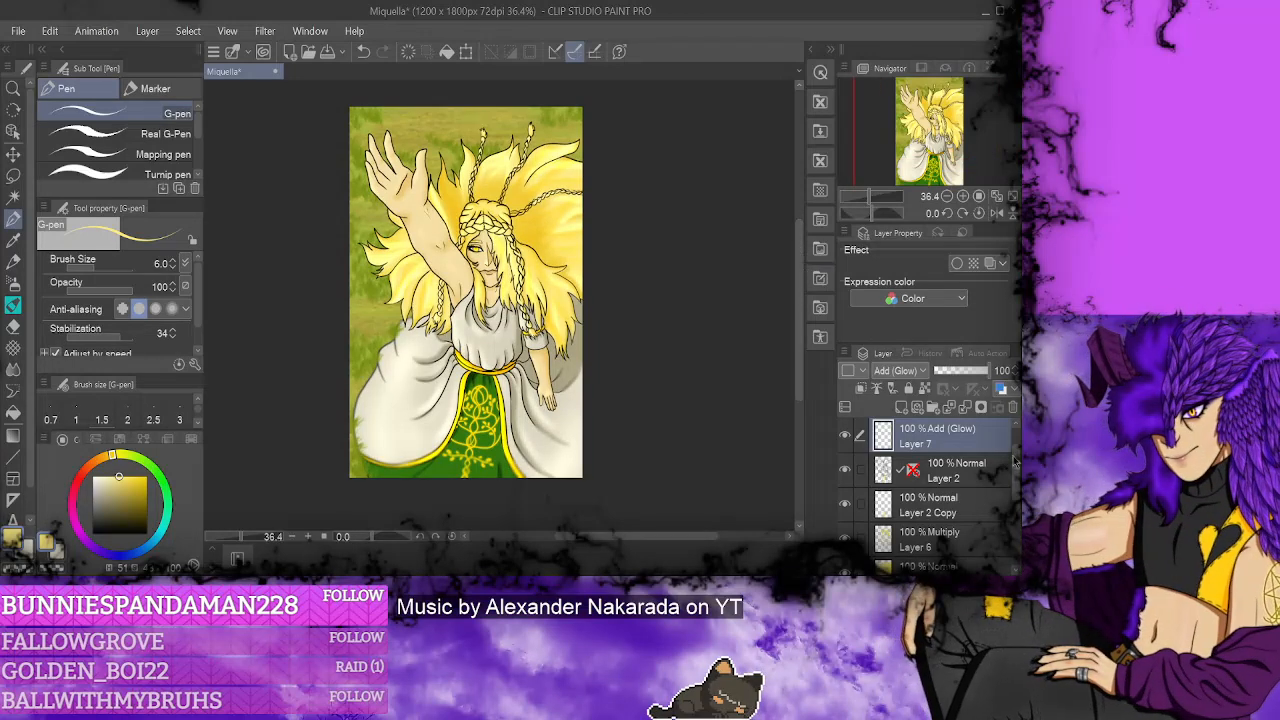
pyautogui.scroll(1, 978, 448)
pyautogui.scroll(-3, 957, 500)
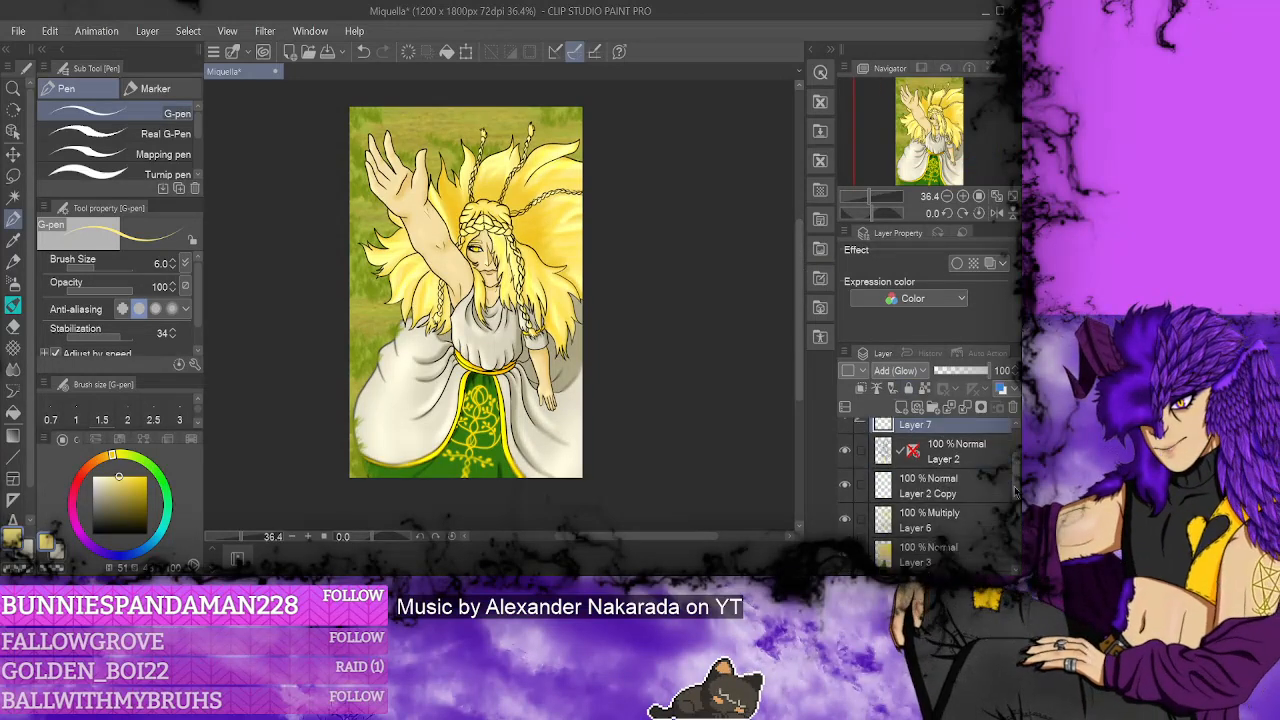
pyautogui.click(940, 544)
pyautogui.click(902, 408)
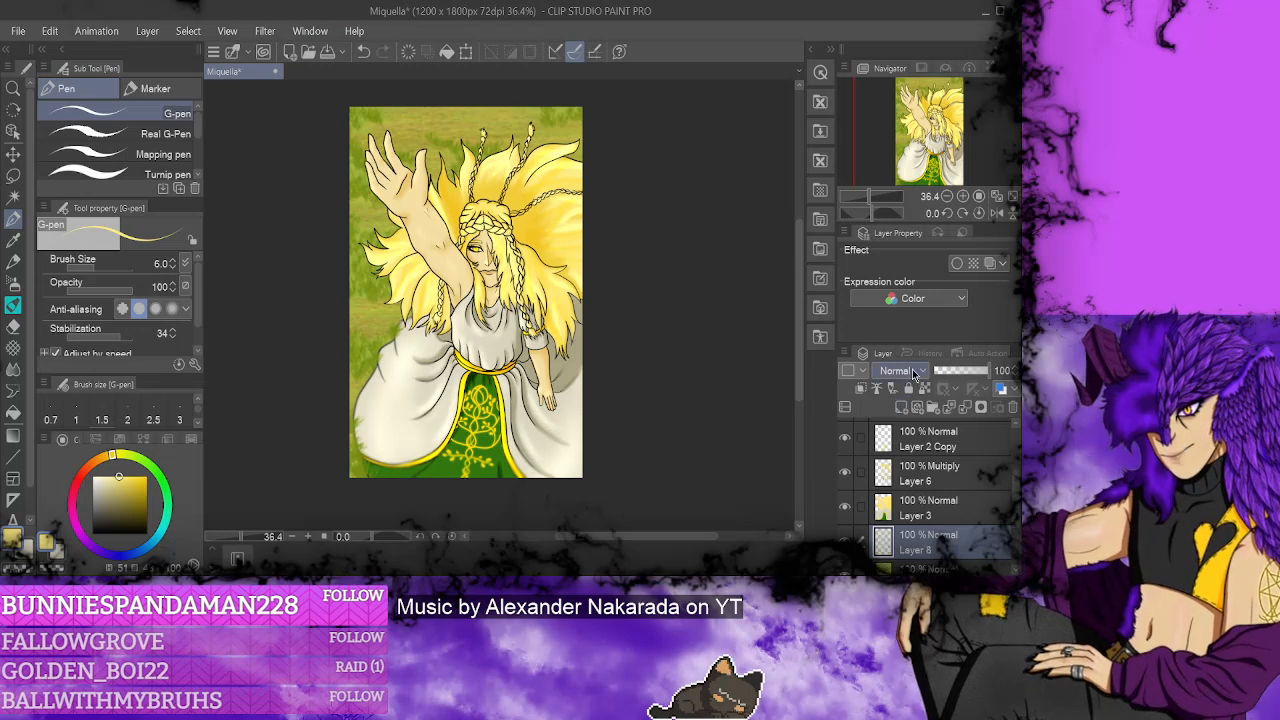
pyautogui.click(895, 370)
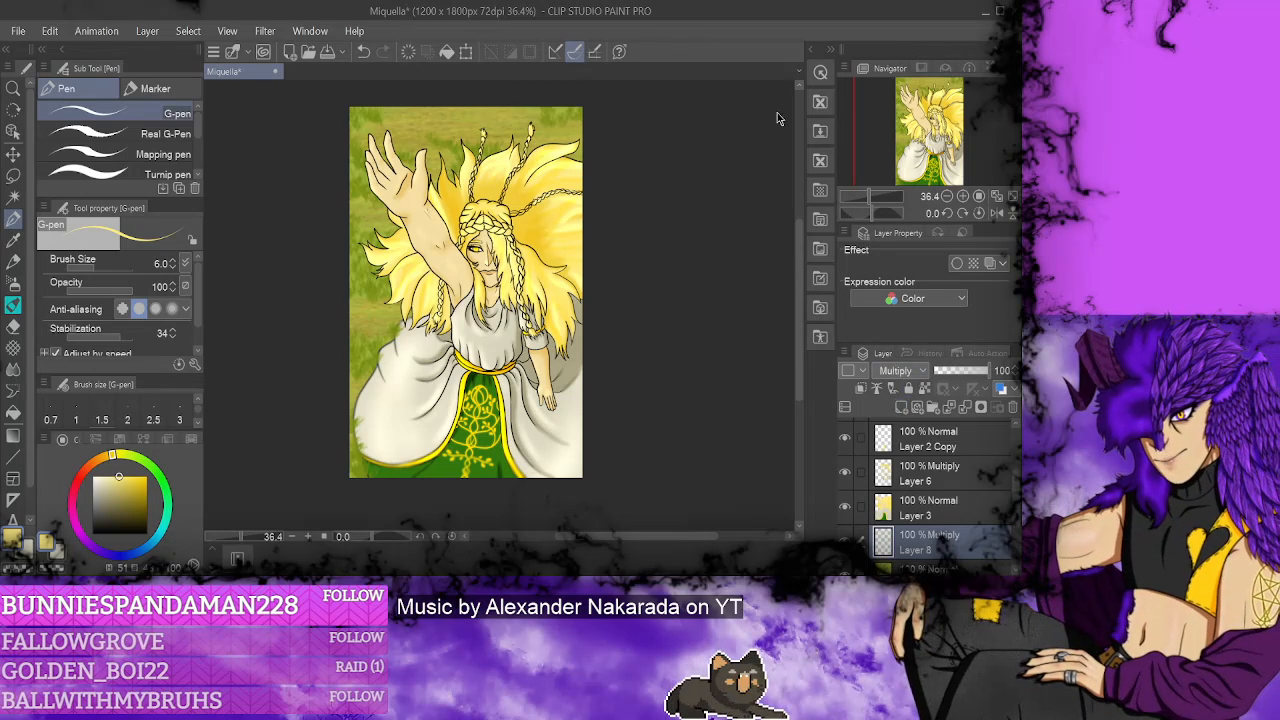
pyautogui.click(895, 412)
pyautogui.click(126, 495)
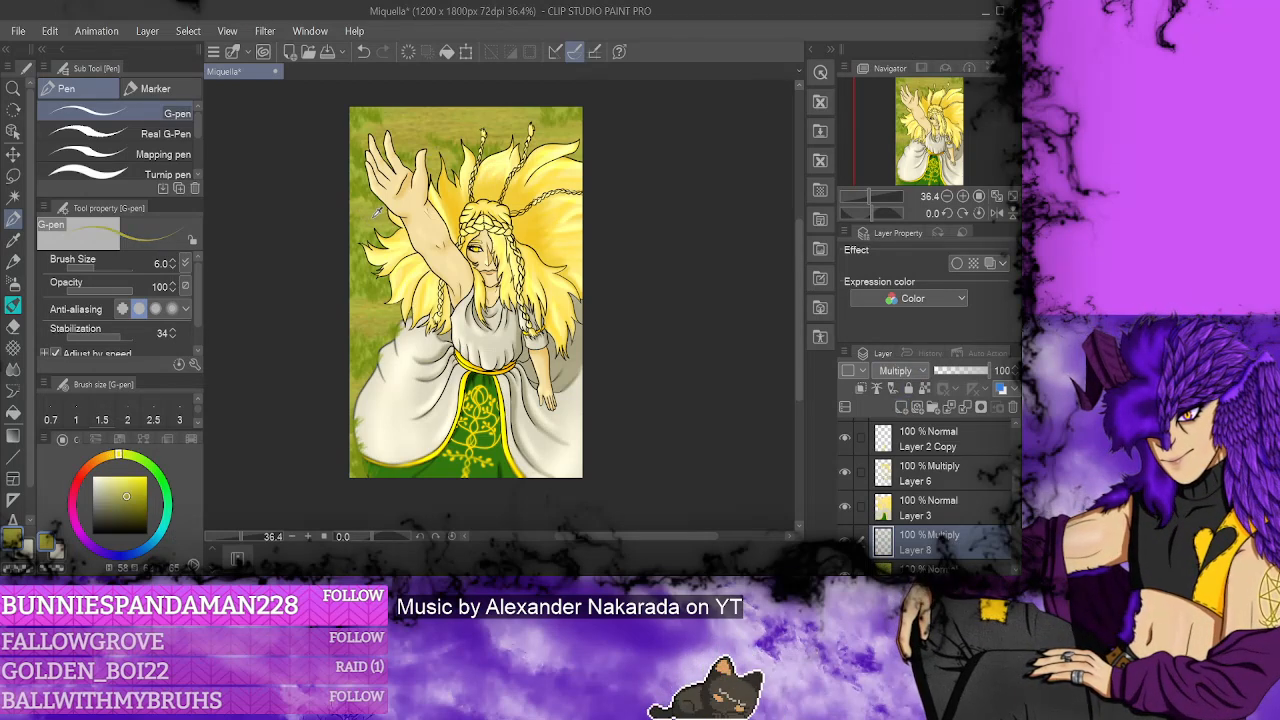
# - Airbrush olive green shadows over the grass in the upper right of Layer 8 with the Soft airbrush at size 209.9
pyautogui.click(13, 283)
pyautogui.click(116, 266)
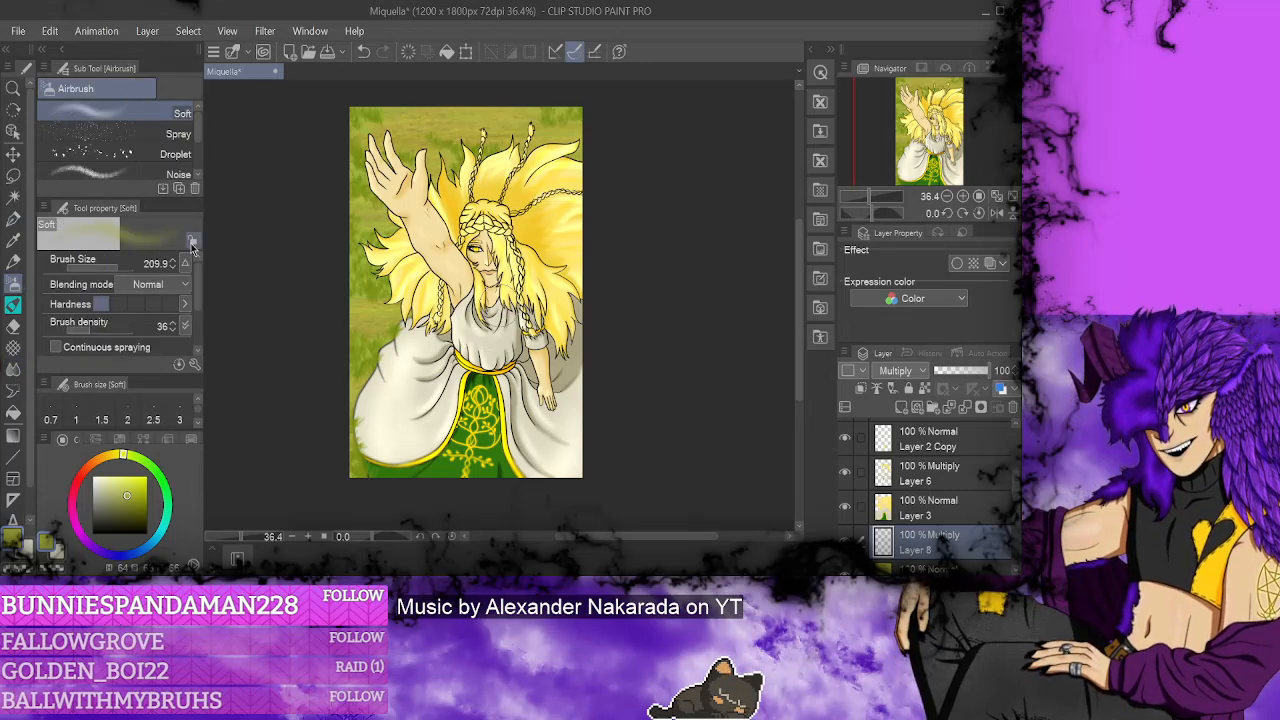
pyautogui.moveTo(572, 140)
pyautogui.mouseDown()
pyautogui.moveTo(578, 153)
pyautogui.moveTo(545, 205)
pyautogui.moveTo(521, 155)
pyautogui.moveTo(505, 170)
pyautogui.moveTo(486, 155)
pyautogui.moveTo(440, 225)
pyautogui.mouseUp()
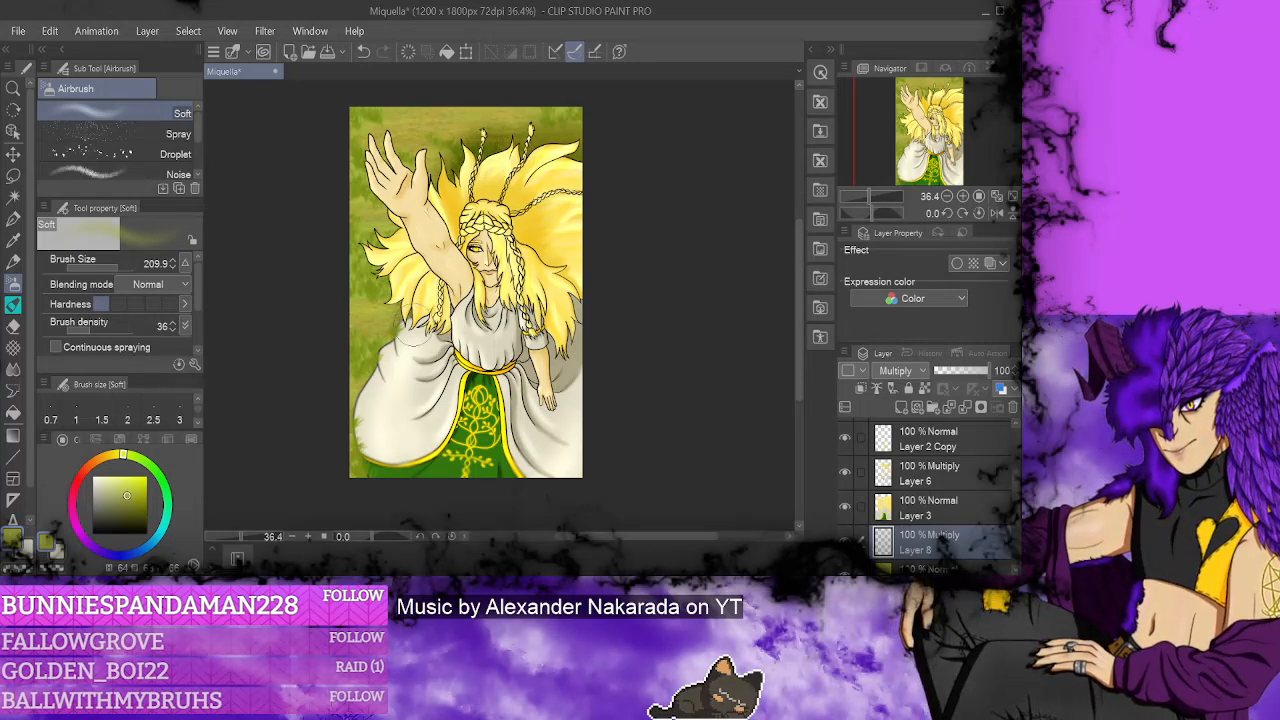
pyautogui.moveTo(558, 115); pyautogui.dragTo(585, 116)
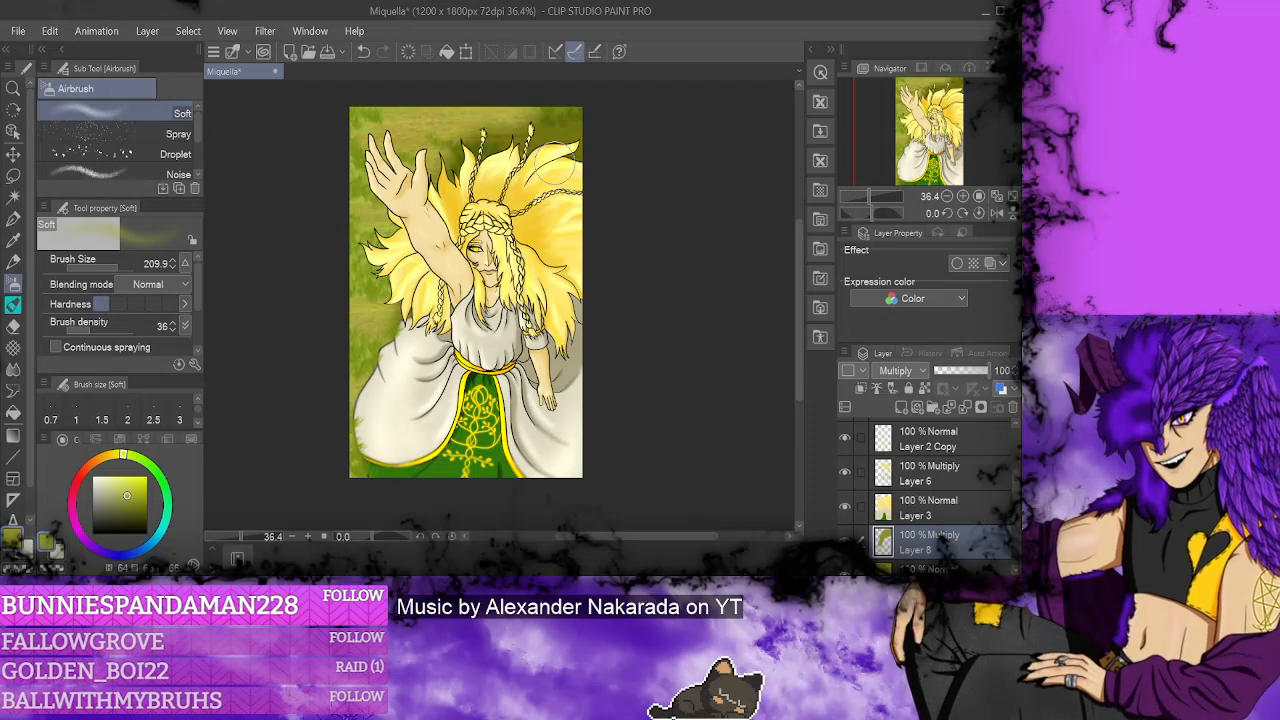
# - Check Layer 5 by toggling its visibility, add a new layer above it, and set the new layer's blending mode to Add (Glow)
pyautogui.scroll(3, 955, 445)
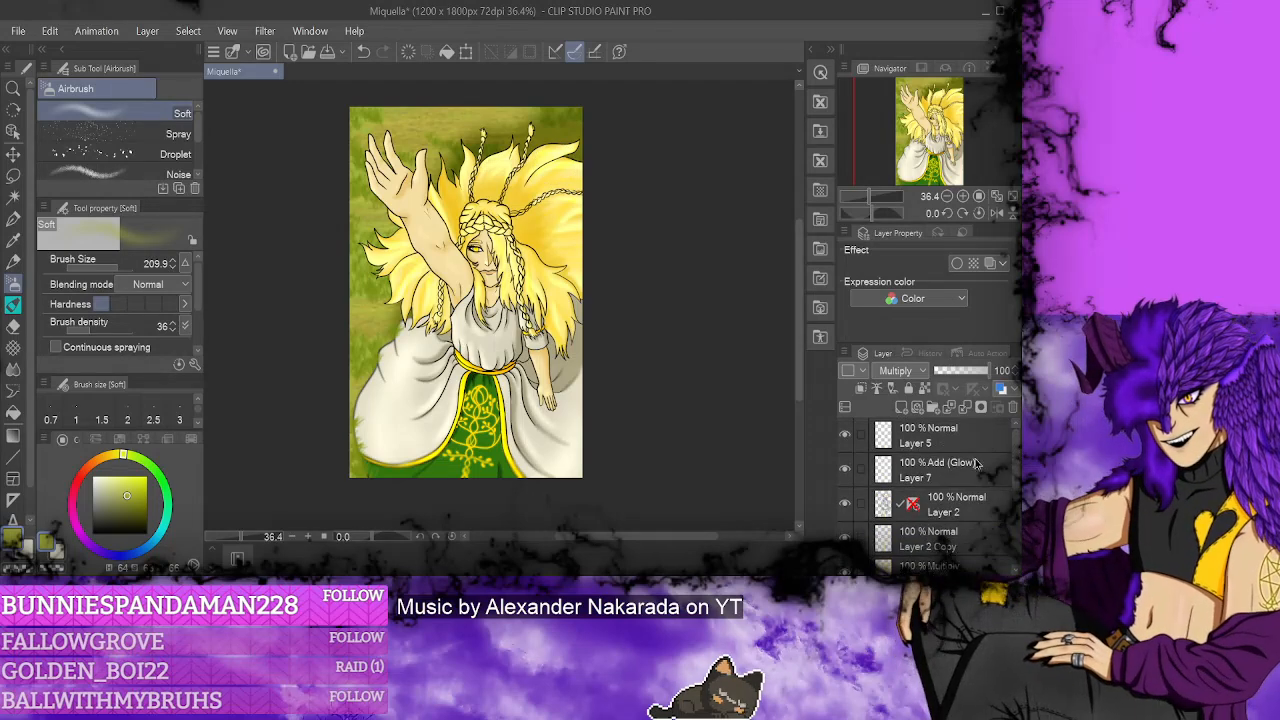
pyautogui.click(845, 438)
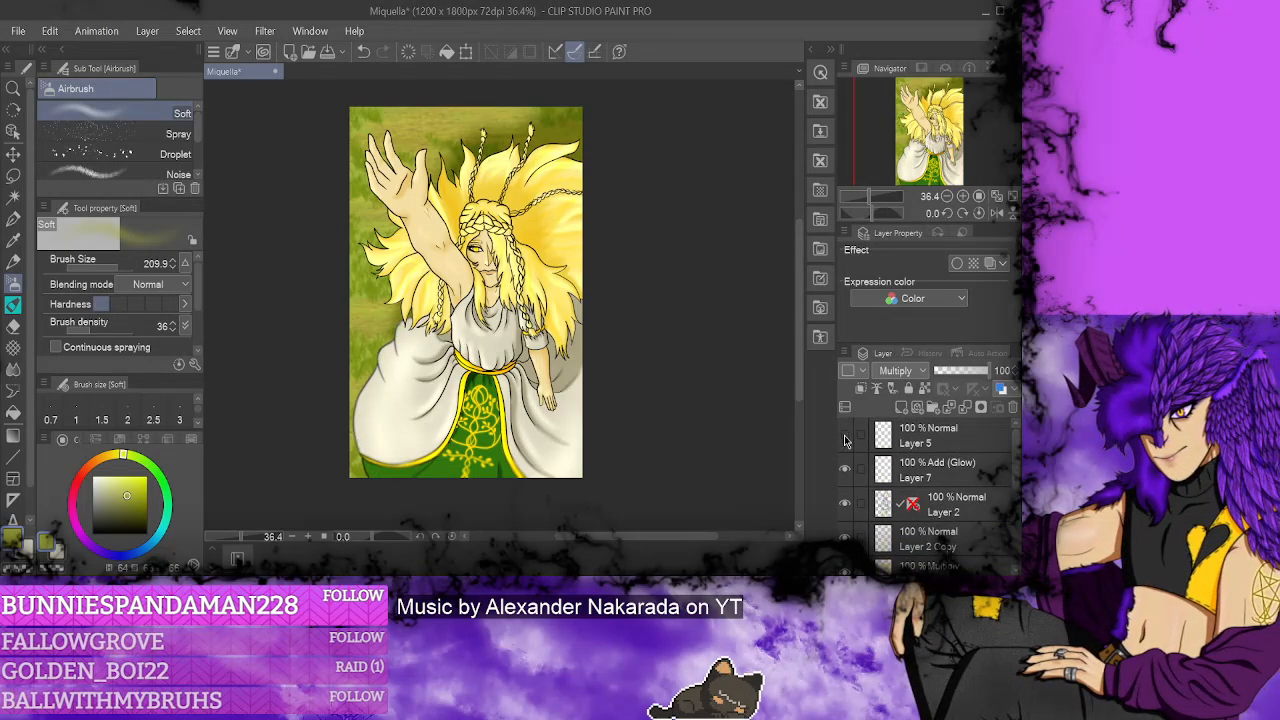
pyautogui.click(845, 438)
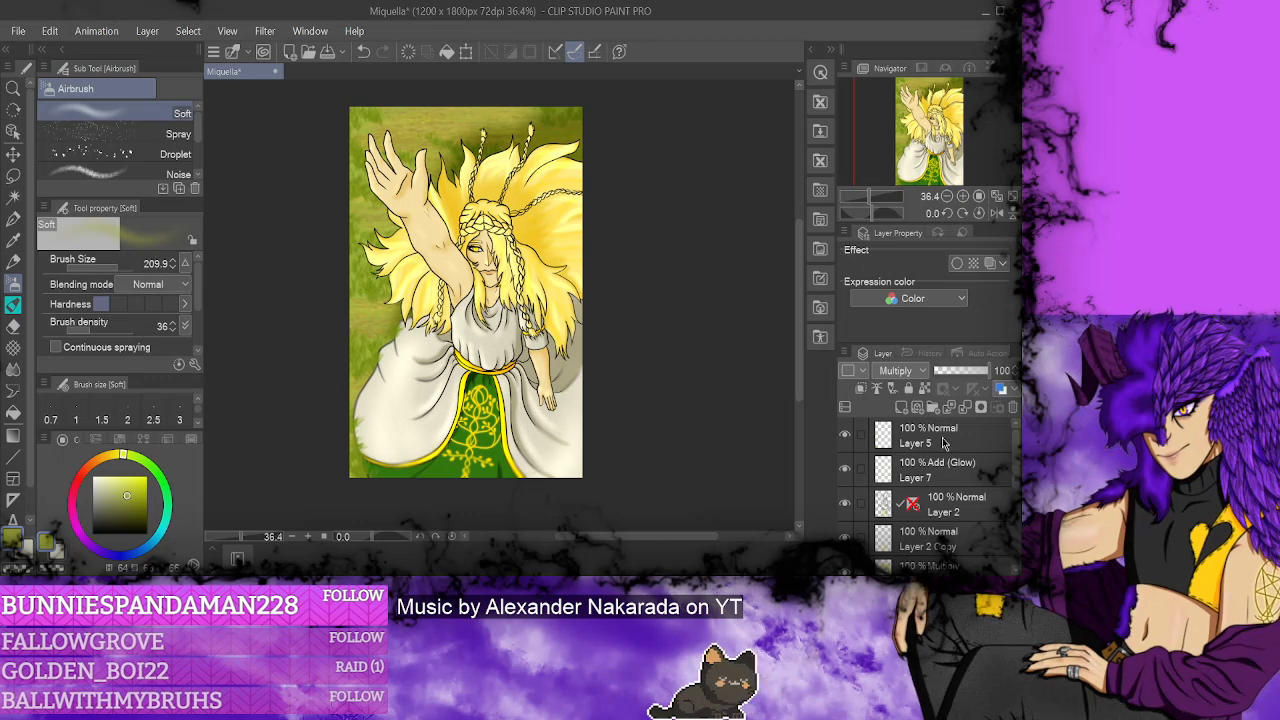
pyautogui.click(945, 443)
pyautogui.click(902, 407)
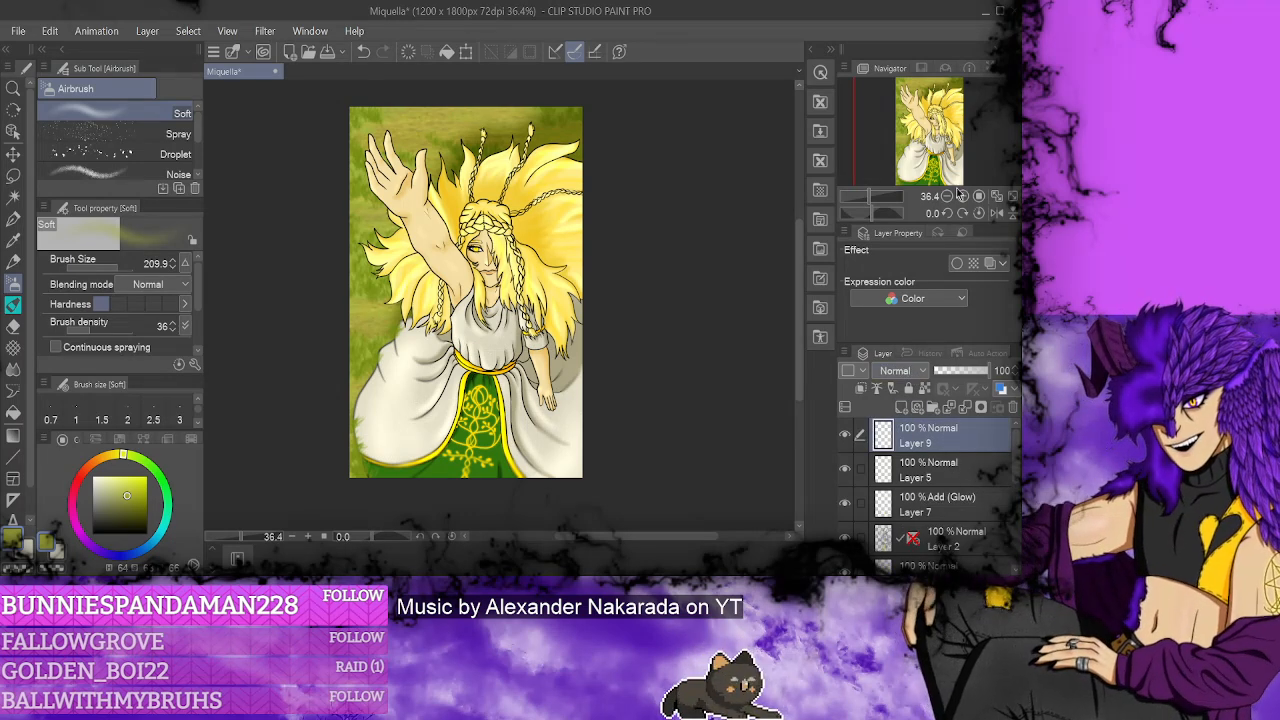
pyautogui.click(913, 209)
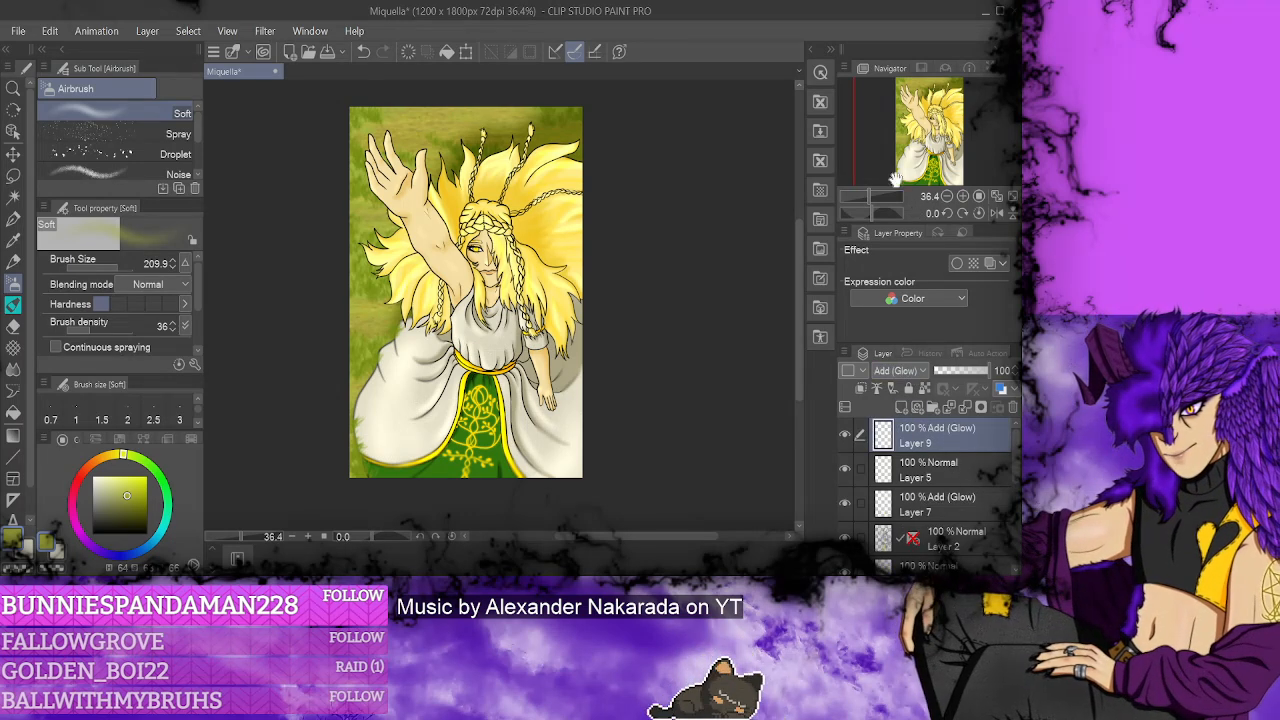
# - Draw thin golden yellow light rays fanning out from the illustration's upper-left corner with the Straight line tool at size 7.1
pyautogui.click(13, 456)
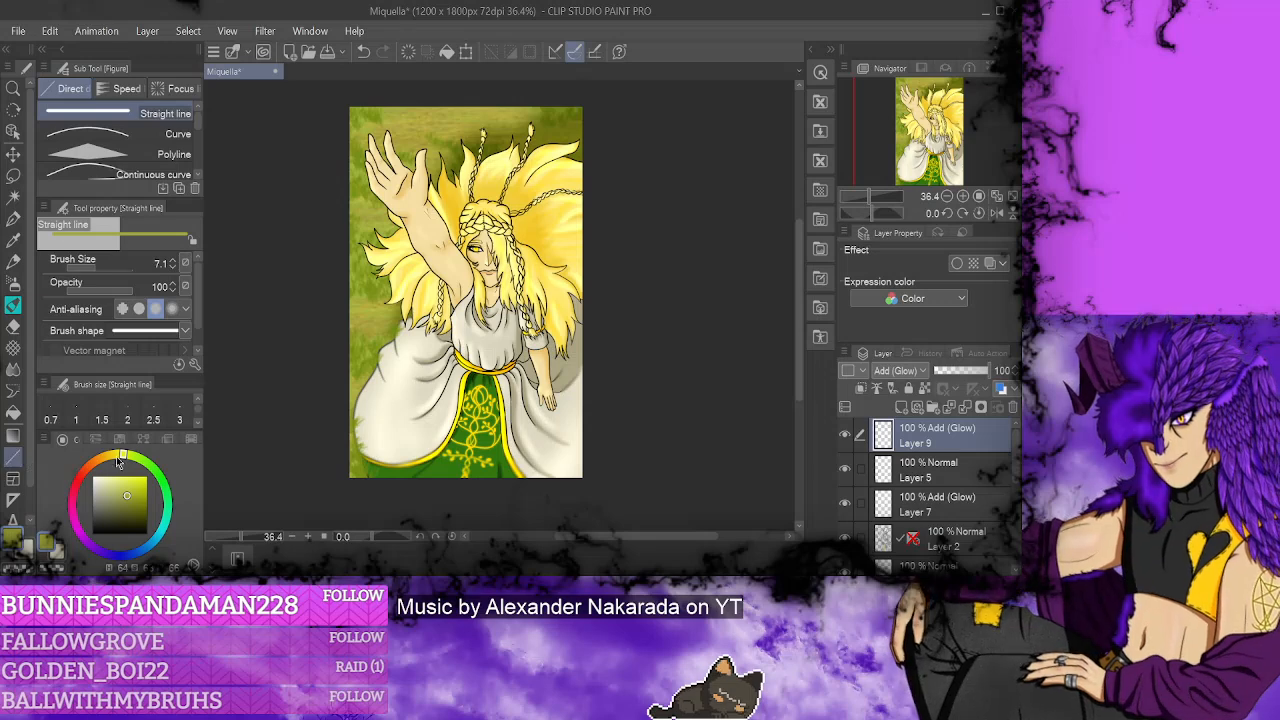
pyautogui.click(147, 477)
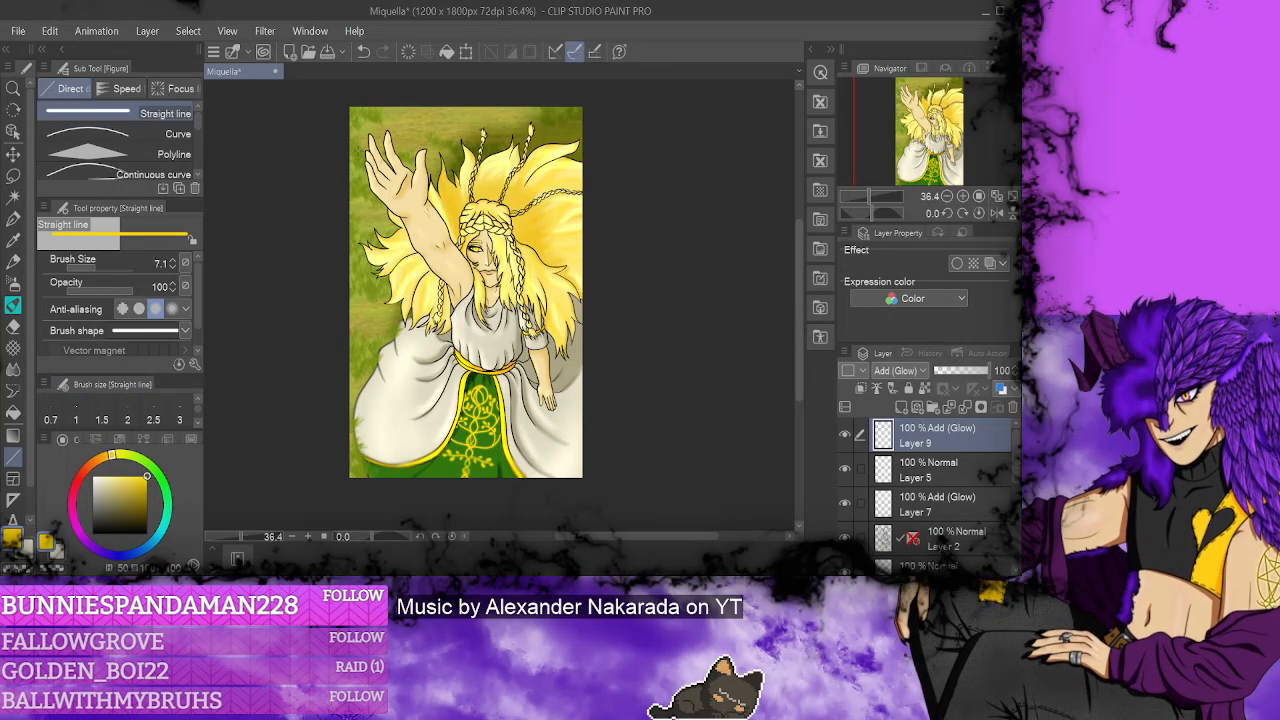
pyautogui.moveTo(348, 134)
pyautogui.mouseDown()
pyautogui.moveTo(392, 238)
pyautogui.moveTo(500, 418)
pyautogui.moveTo(558, 450)
pyautogui.mouseUp()
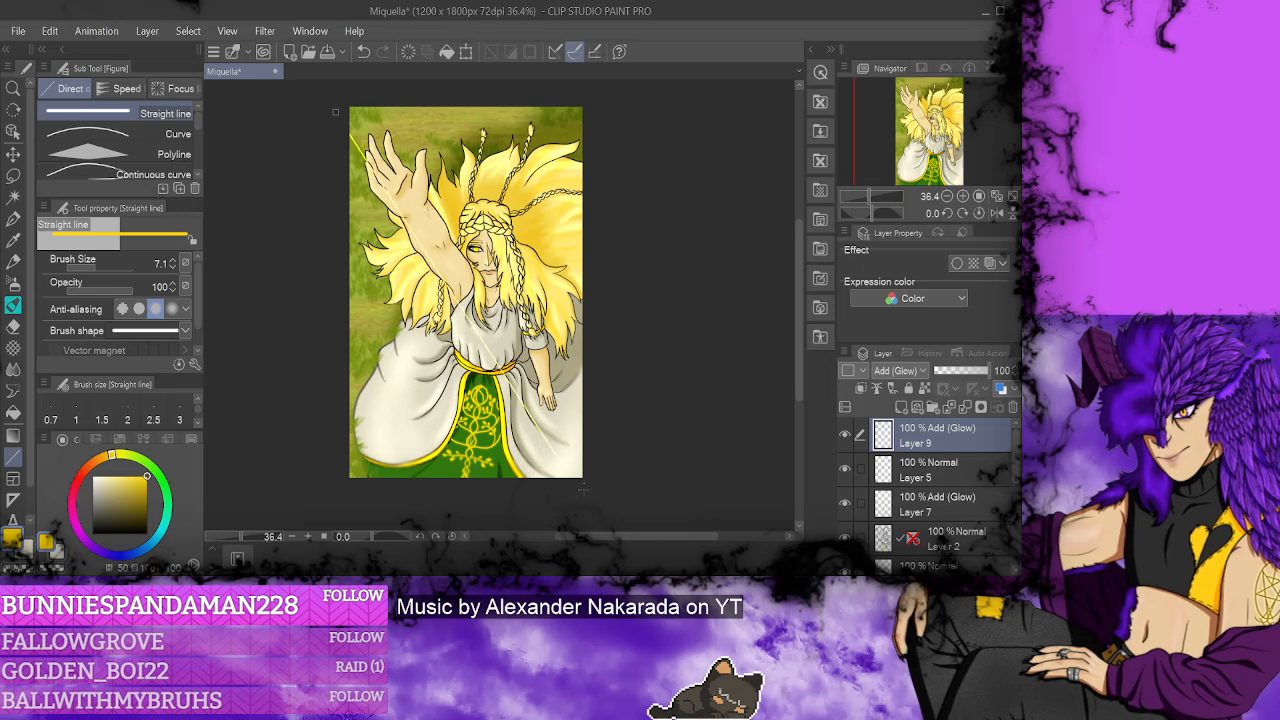
pyautogui.click(363, 51)
pyautogui.moveTo(336, 92); pyautogui.dragTo(366, 152)
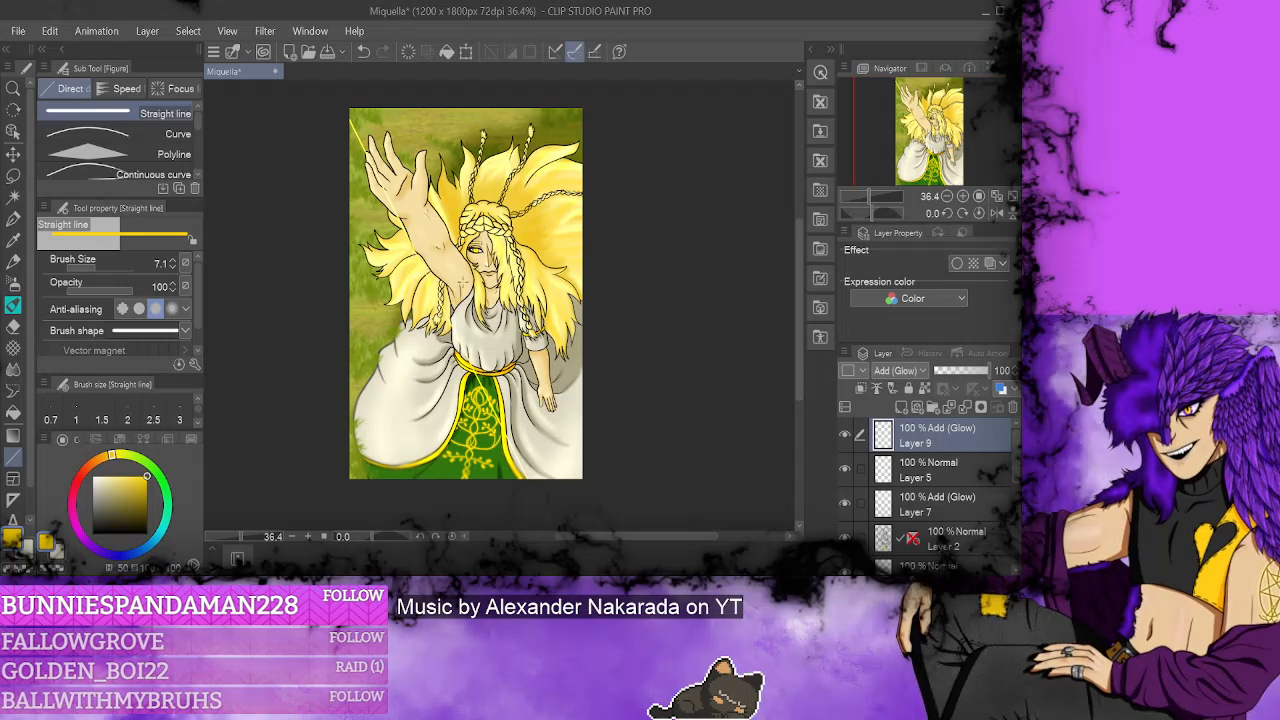
pyautogui.hotkey('ctrl', '-')
pyautogui.moveTo(352, 114); pyautogui.dragTo(620, 470)
pyautogui.scroll(-1, 465, 290)
pyautogui.moveTo(356, 106); pyautogui.dragTo(466, 162)
pyautogui.moveTo(358, 112); pyautogui.dragTo(400, 240)
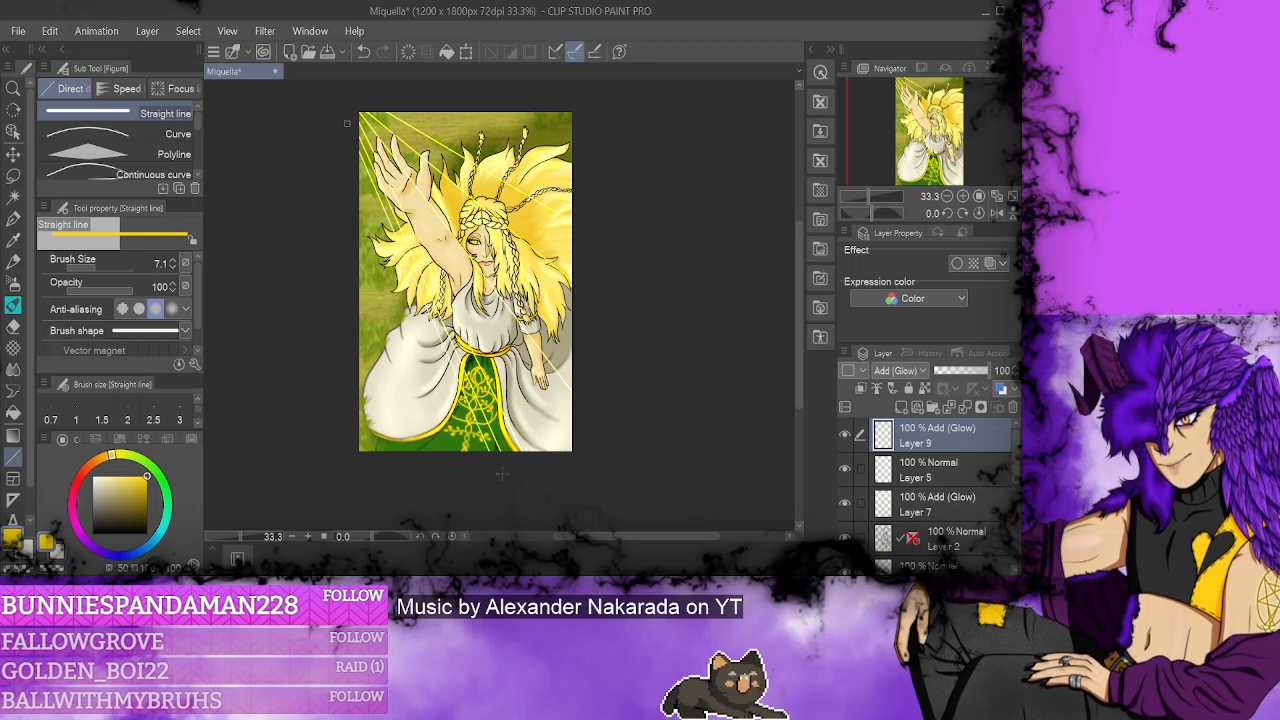
pyautogui.scroll(-1, 465, 280)
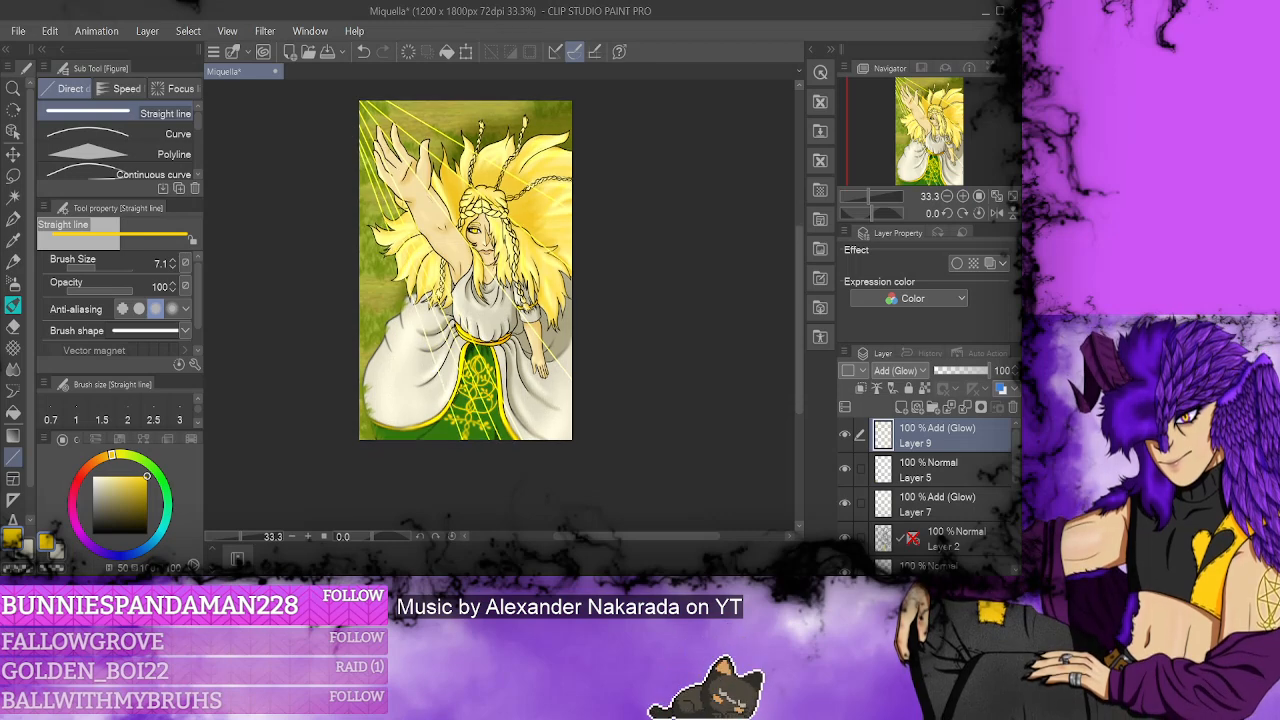
# - Add thicker light rays from the upper-left corner across the hair, body and skirt with straight lines at size 23.9
pyautogui.click(110, 268)
pyautogui.moveTo(356, 116)
pyautogui.mouseDown()
pyautogui.moveTo(482, 440)
pyautogui.moveTo(560, 404)
pyautogui.mouseUp()
pyautogui.moveTo(356, 104); pyautogui.dragTo(568, 248)
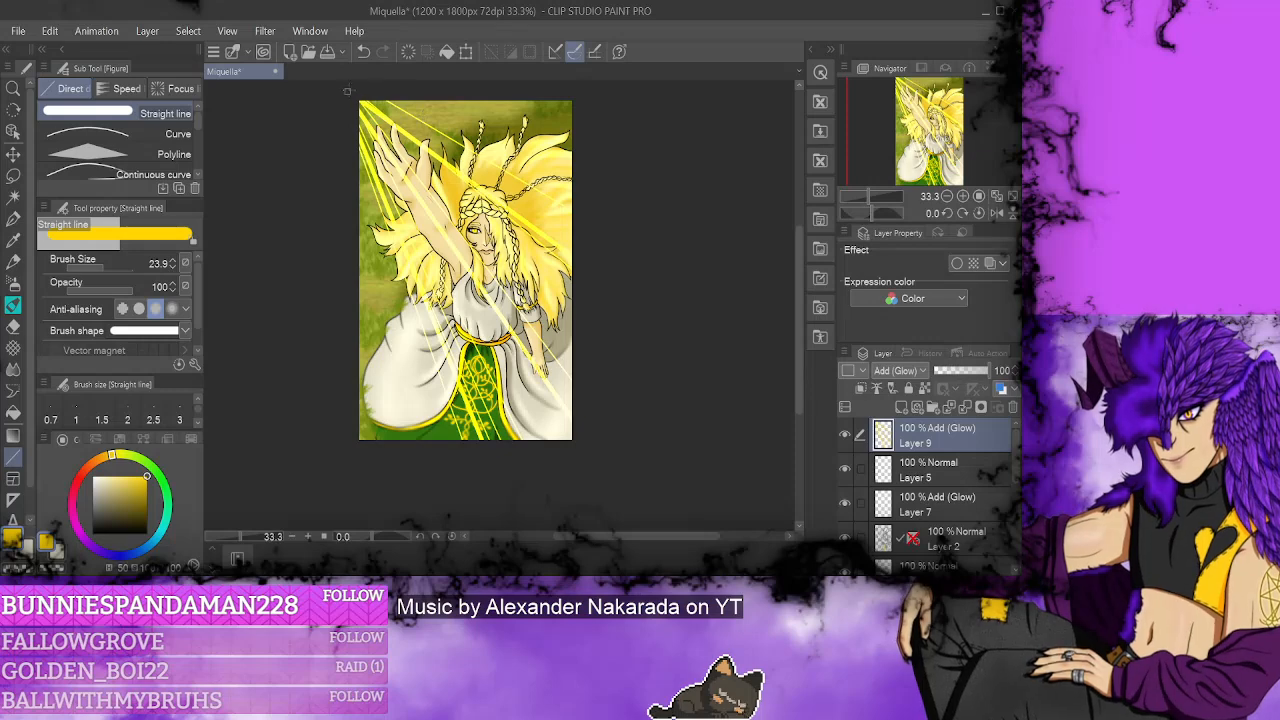
pyautogui.moveTo(347, 91); pyautogui.dragTo(596, 218)
pyautogui.moveTo(370, 92); pyautogui.dragTo(637, 247)
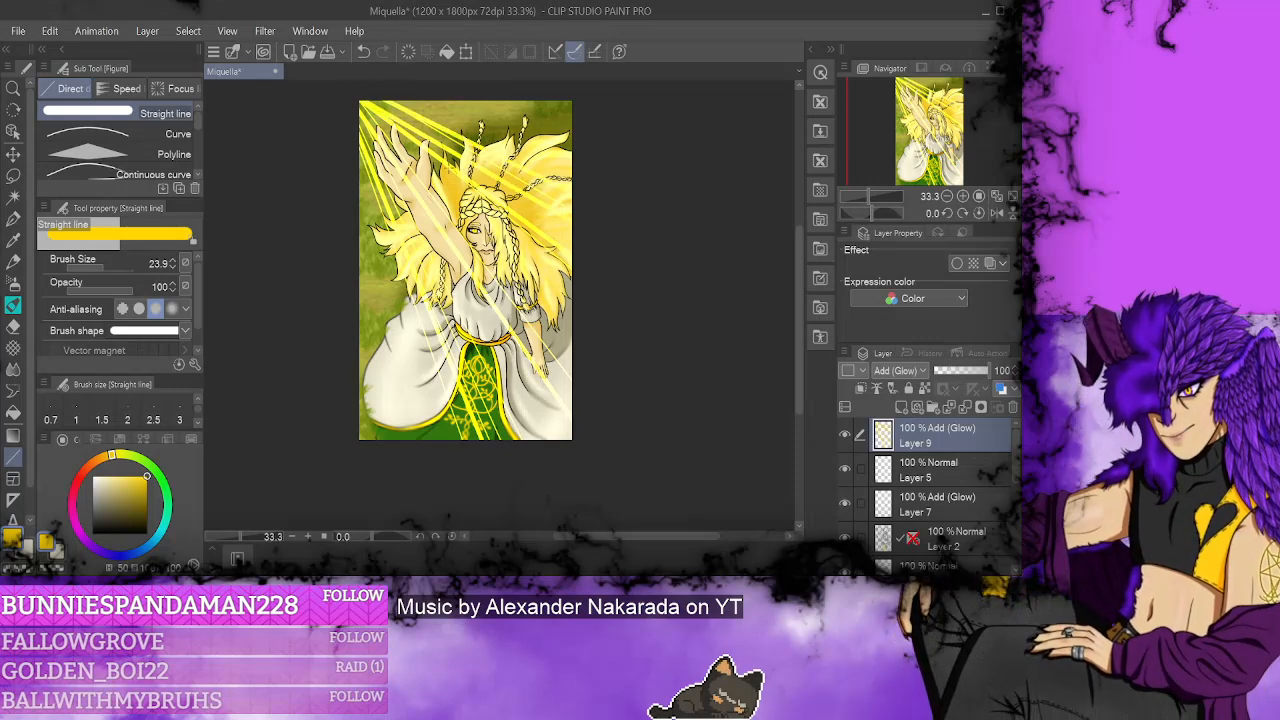
pyautogui.moveTo(363, 99)
pyautogui.mouseDown()
pyautogui.moveTo(548, 424)
pyautogui.moveTo(520, 440)
pyautogui.mouseUp()
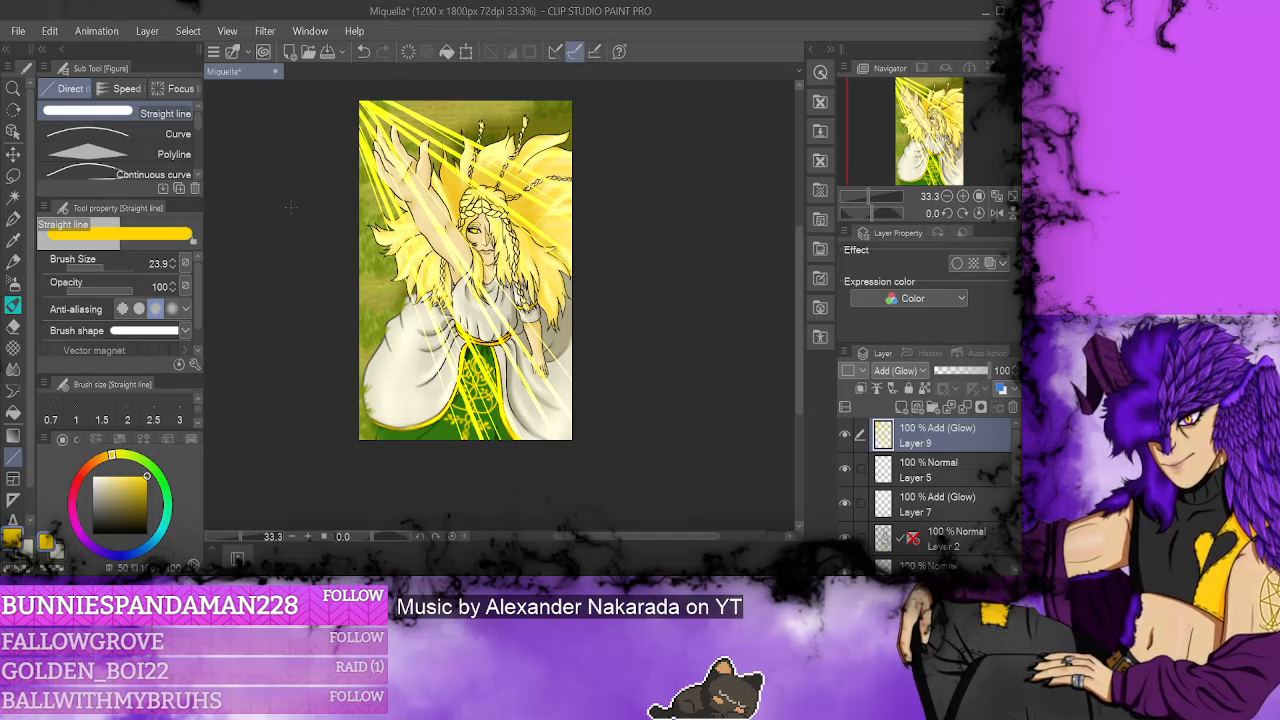
# - Draw broad light rays at size 79.9 from the upper-left corner down over the raised arm and skirt, redoing one misplaced ray
pyautogui.moveTo(110, 265); pyautogui.dragTo(210, 228)
pyautogui.moveTo(350, 100); pyautogui.dragTo(520, 440)
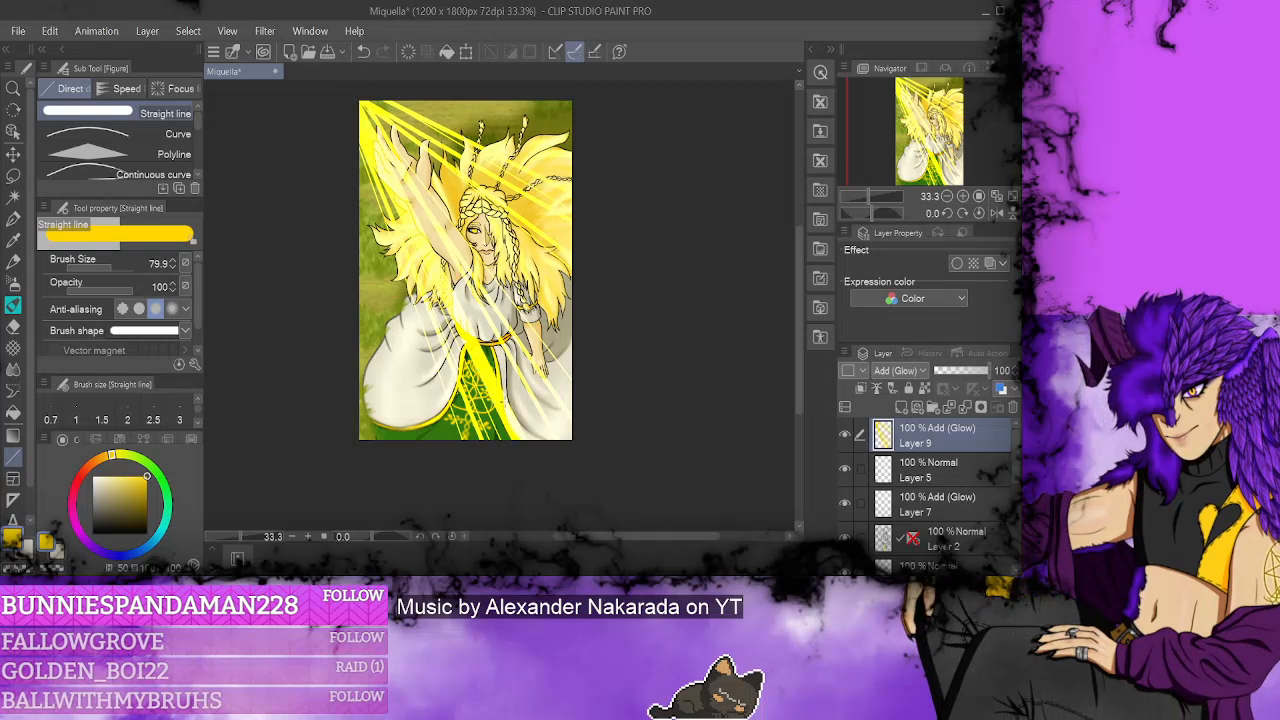
pyautogui.moveTo(355, 104); pyautogui.dragTo(438, 375)
pyautogui.moveTo(352, 135); pyautogui.dragTo(385, 187)
pyautogui.scroll(2, 582, 96)
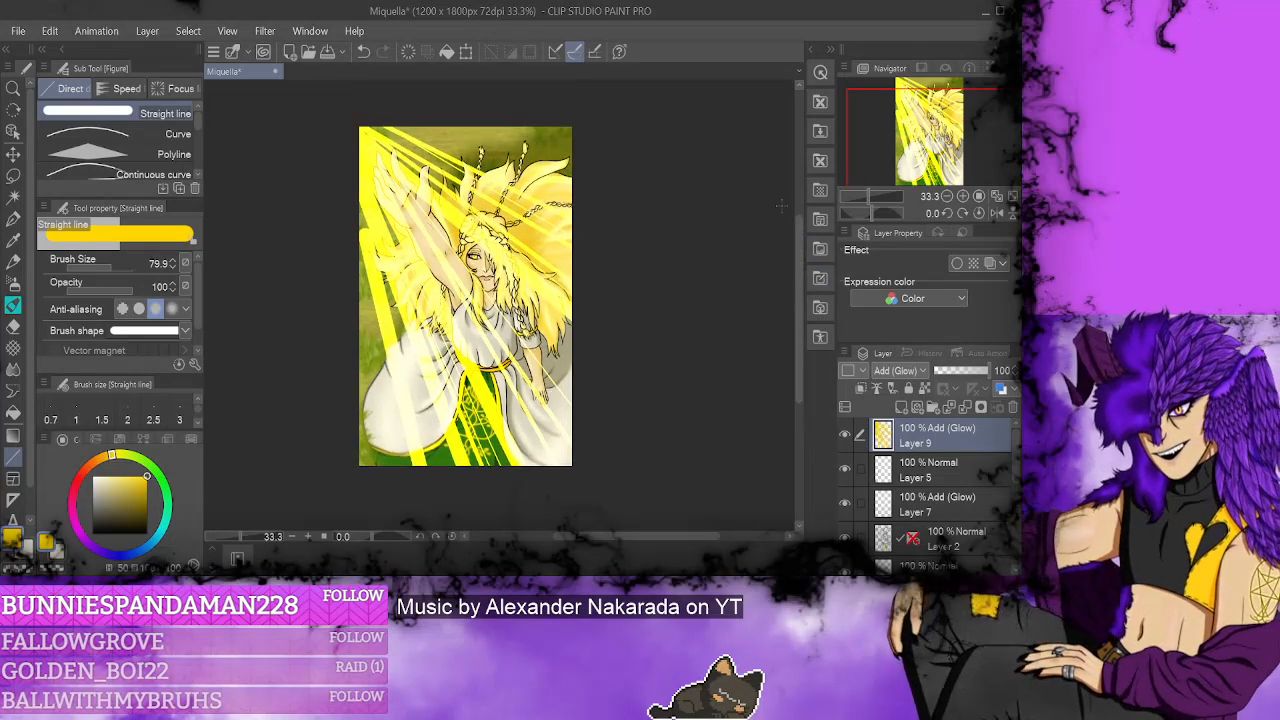
pyautogui.hotkey('ctrl', 'z')
pyautogui.moveTo(352, 125); pyautogui.dragTo(430, 465)
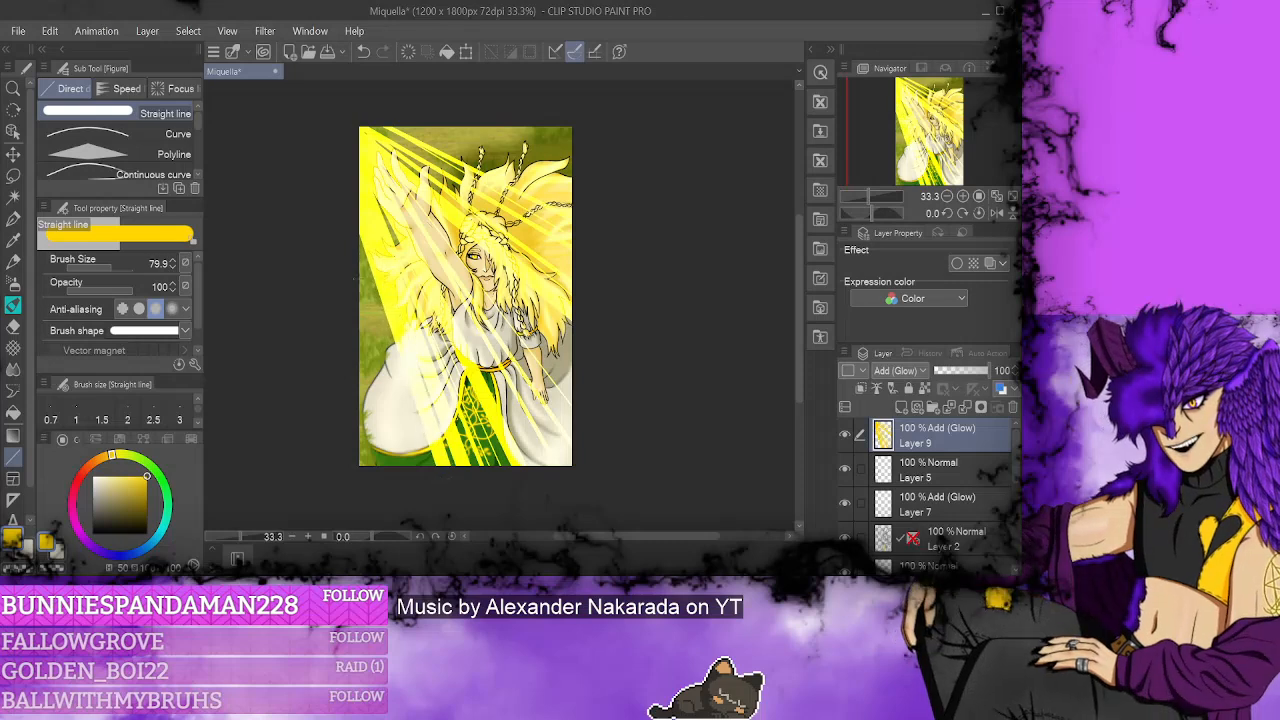
# - Extend the broad rays along the illustration's left edge and across the face, hair and upper-right background
pyautogui.moveTo(344, 223); pyautogui.dragTo(428, 440)
pyautogui.moveTo(350, 112)
pyautogui.mouseDown()
pyautogui.moveTo(618, 196)
pyautogui.moveTo(541, 247)
pyautogui.moveTo(445, 250)
pyautogui.moveTo(600, 405)
pyautogui.mouseUp()
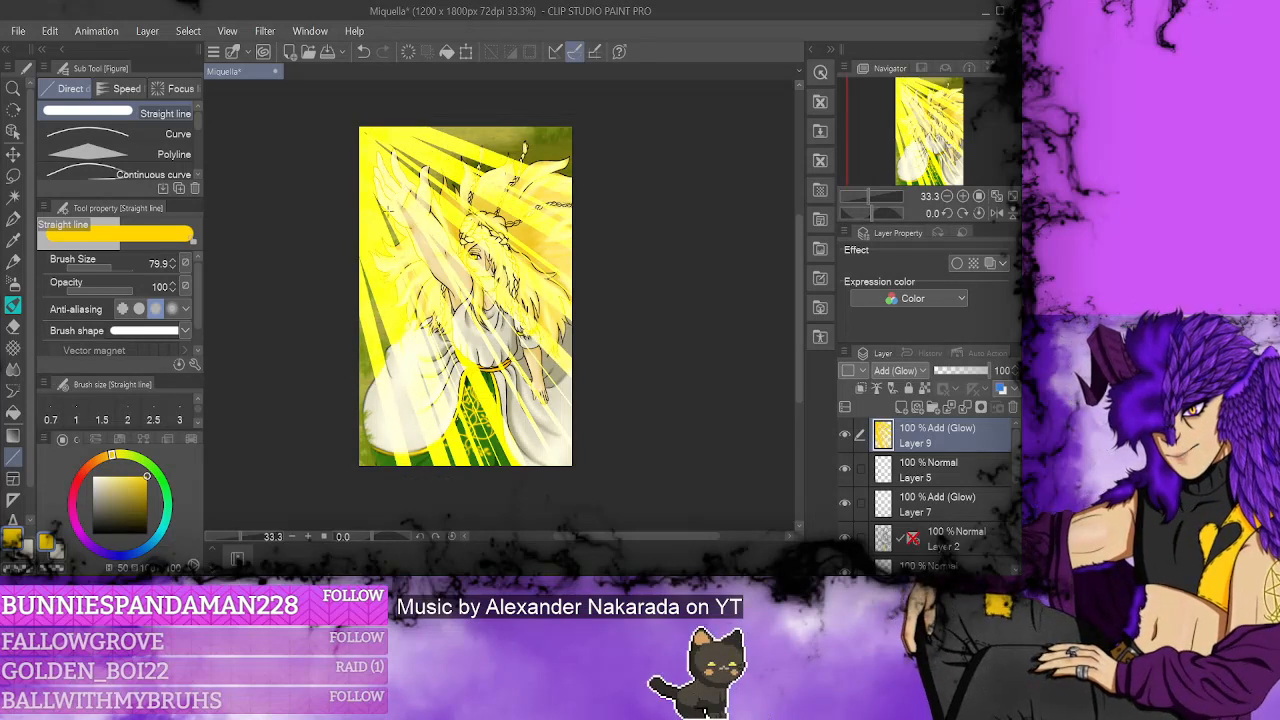
pyautogui.moveTo(342, 124); pyautogui.dragTo(630, 503)
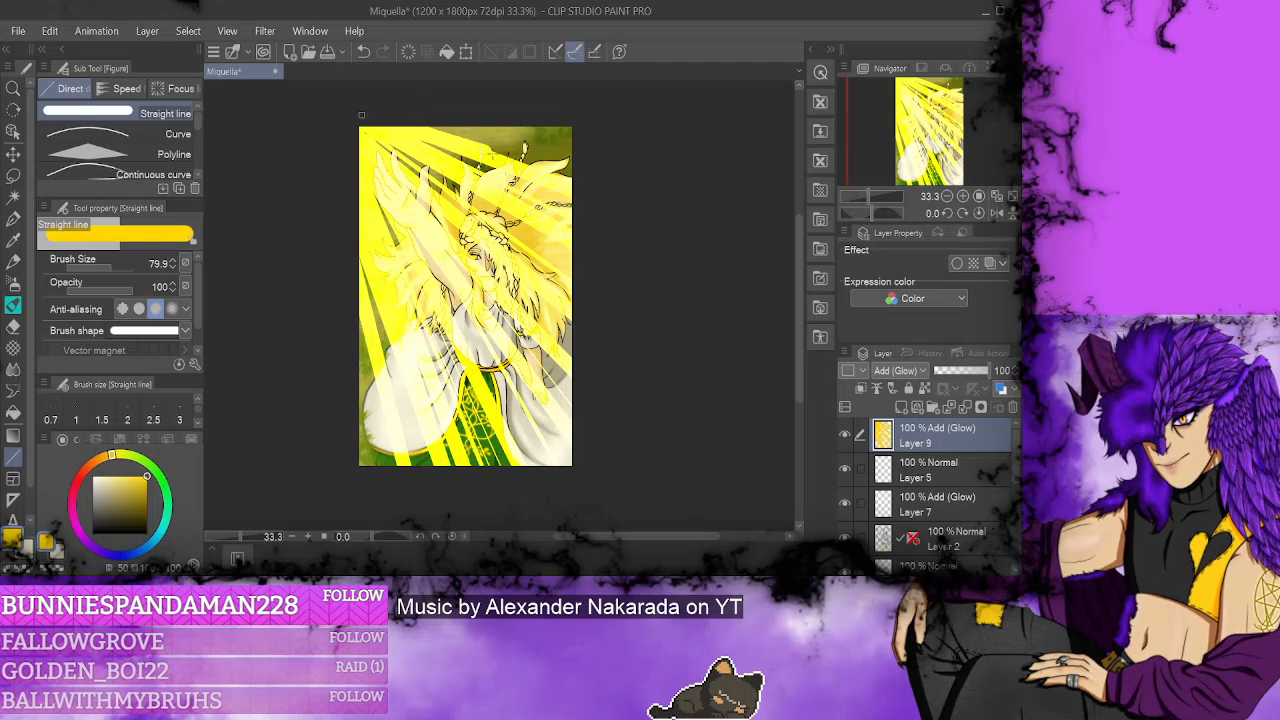
pyautogui.moveTo(397, 112); pyautogui.dragTo(704, 196)
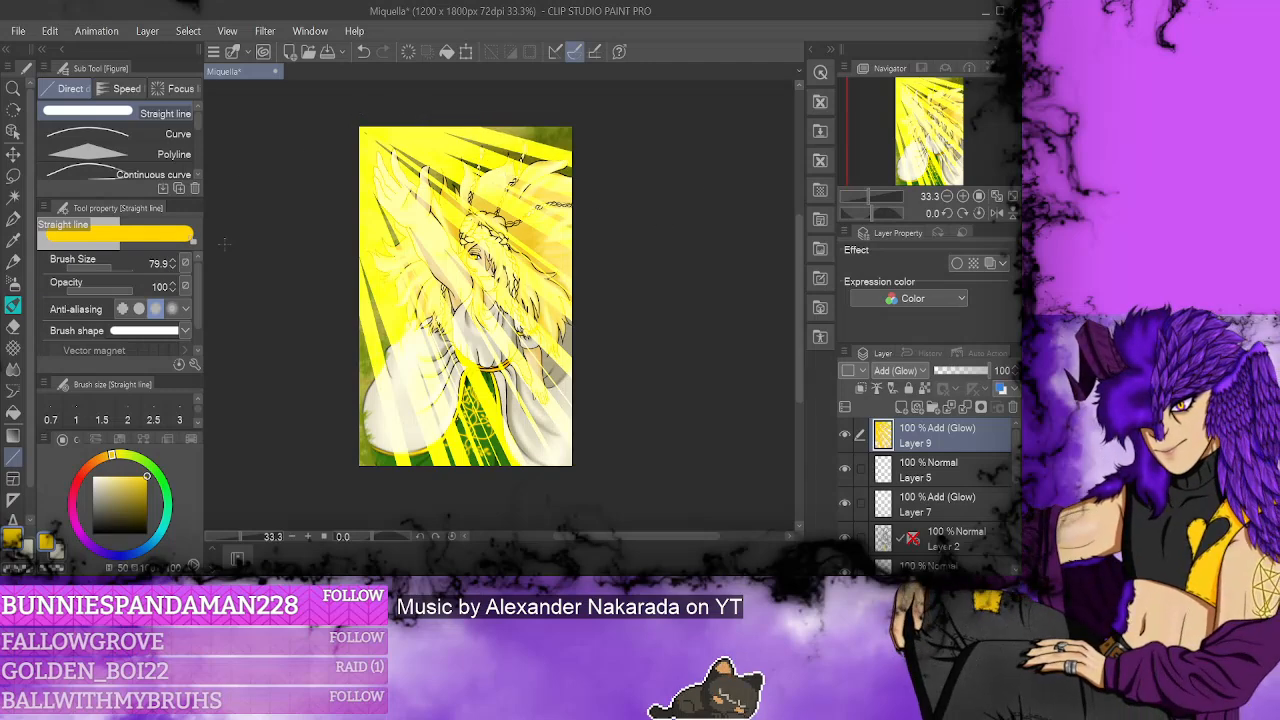
pyautogui.scroll(-2, 368, 212)
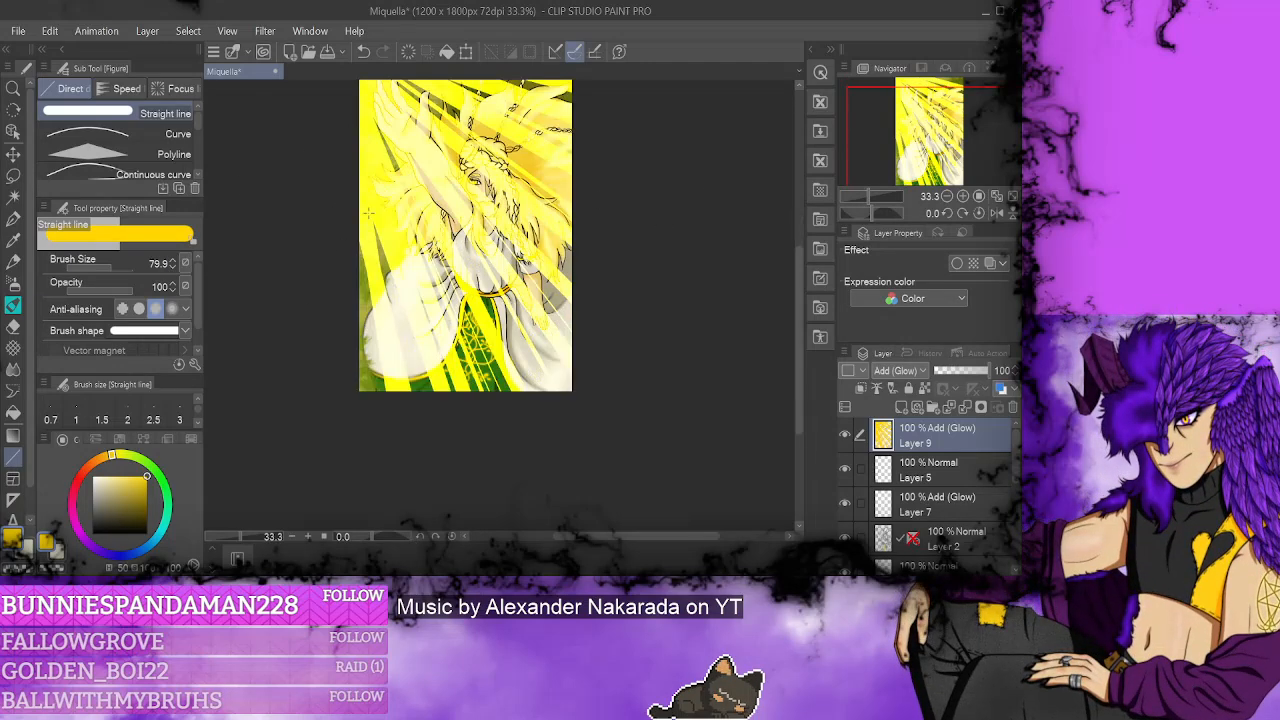
pyautogui.moveTo(343, 95); pyautogui.dragTo(397, 448)
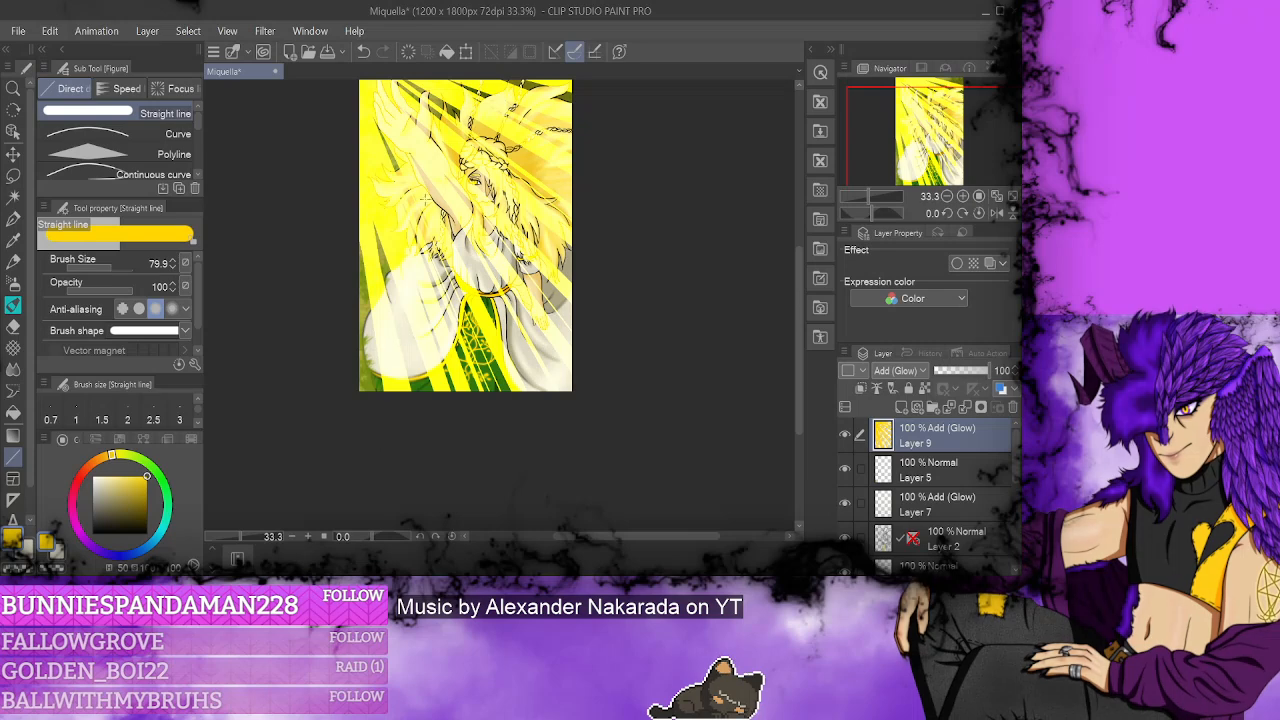
# - Reduce the straight line size to 41.9 and fill gaps between the broad rays over the lower dress and left side
pyautogui.scroll(2, 801, 302)
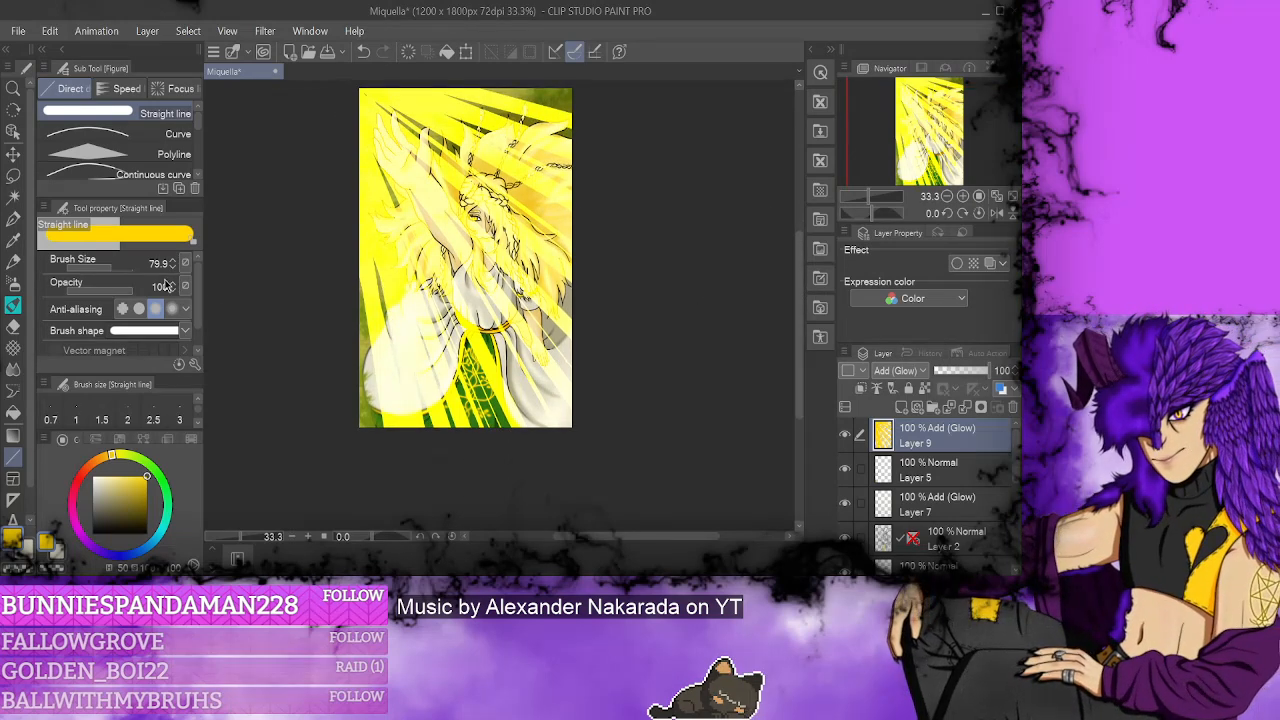
pyautogui.press('[')
pyautogui.press('[')
pyautogui.press('[')
pyautogui.press('[')
pyautogui.press('[')
pyautogui.press('[')
pyautogui.press('[')
pyautogui.press('[')
pyautogui.moveTo(374, 158); pyautogui.dragTo(490, 425)
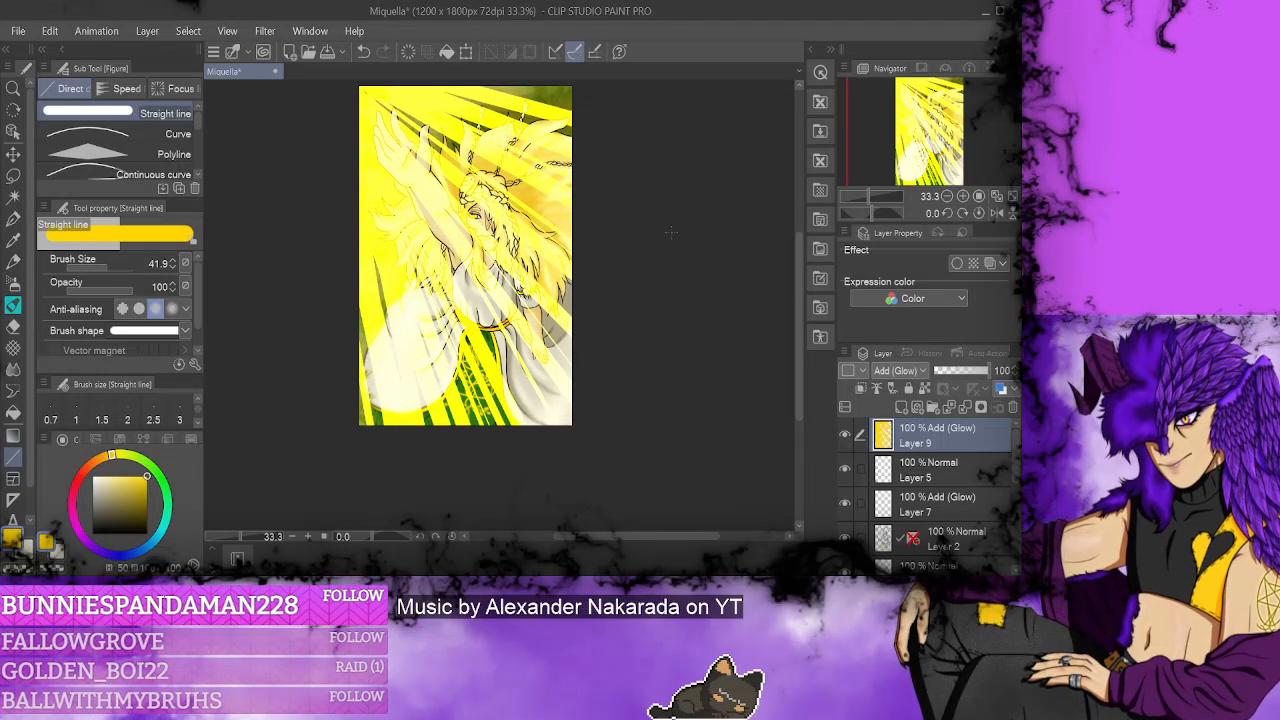
# - Add fine rays at size 8.4 between the existing beams, and apply a softening filter to the rays on Layer 9
pyautogui.scroll(2, 655, 200)
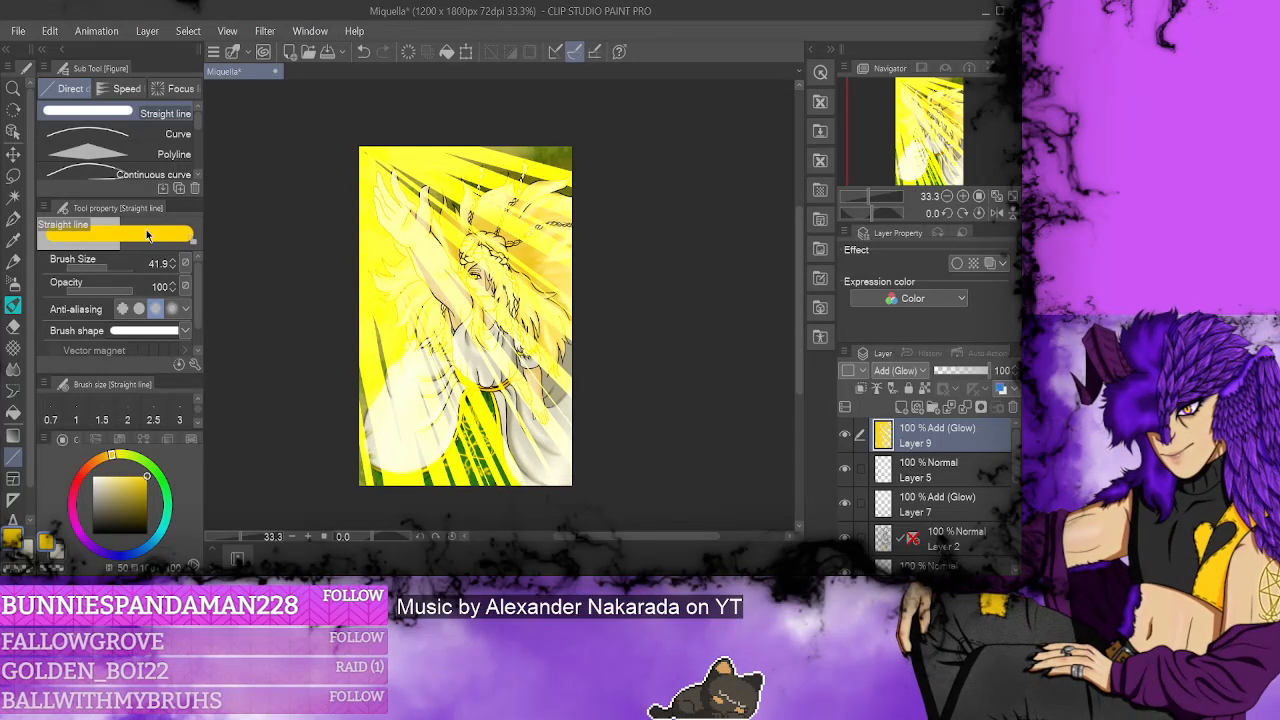
pyautogui.click(108, 265)
pyautogui.moveTo(410, 172); pyautogui.dragTo(552, 268)
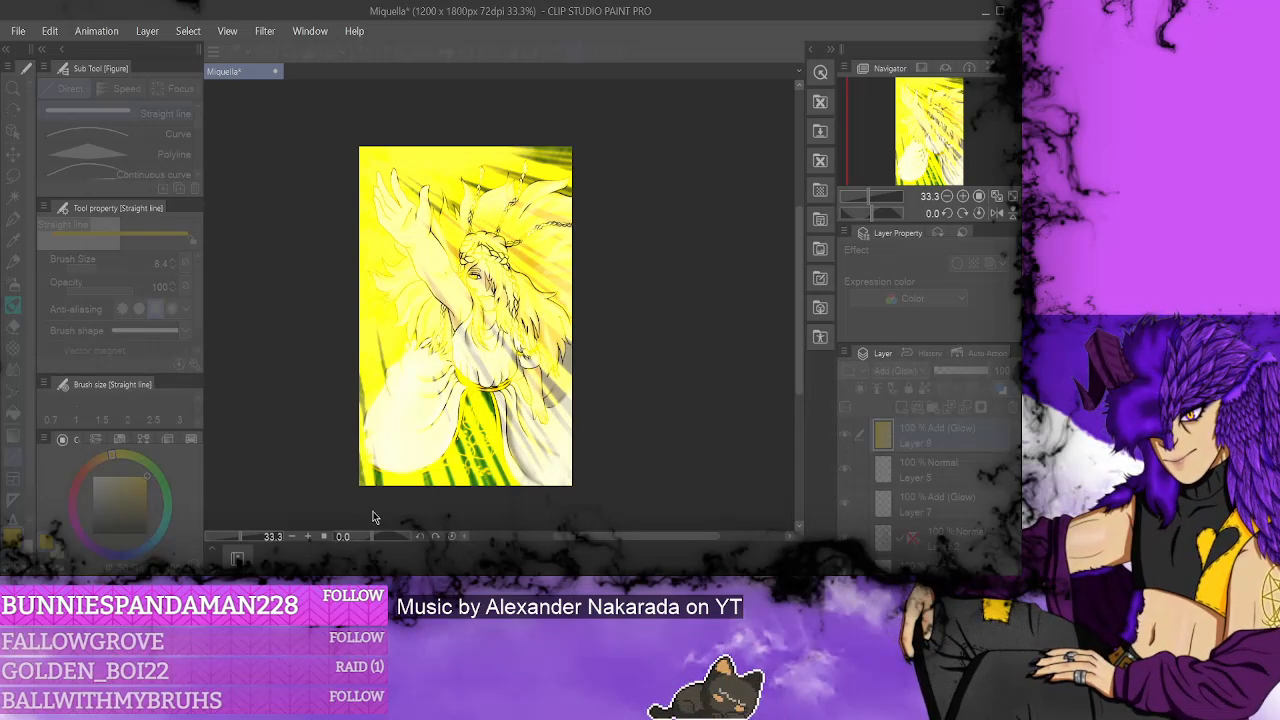
pyautogui.press('Return')
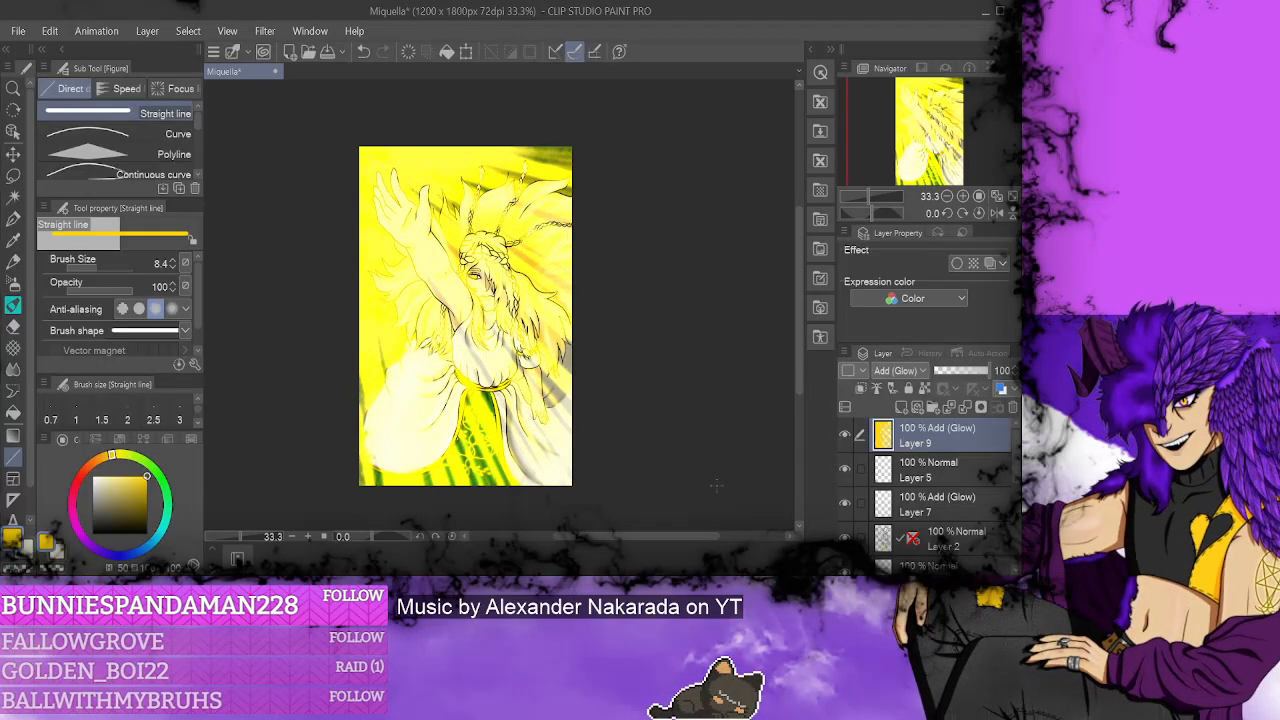
# - Lower the opacity of the light ray layer, Layer 9, to 10% and inspect the glow over the upper figure
pyautogui.moveTo(983, 377); pyautogui.dragTo(942, 370)
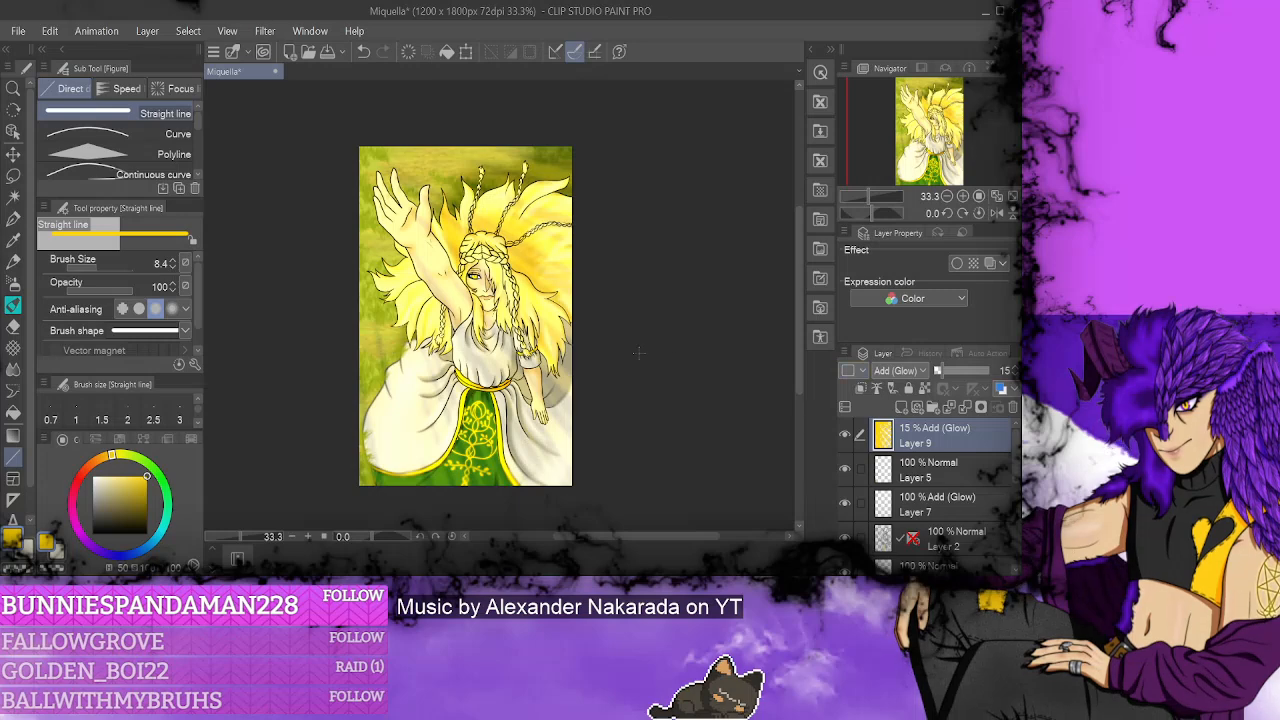
pyautogui.scroll(2, 449, 384)
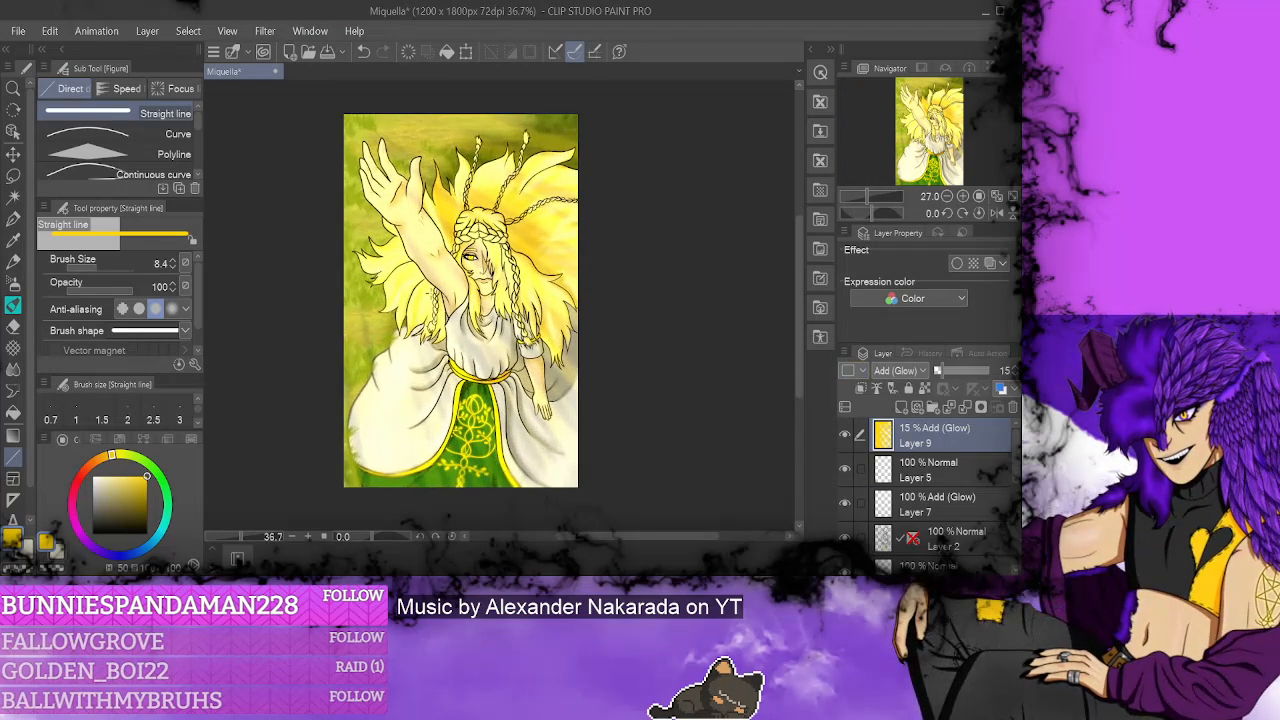
pyautogui.scroll(-1, 411, 287)
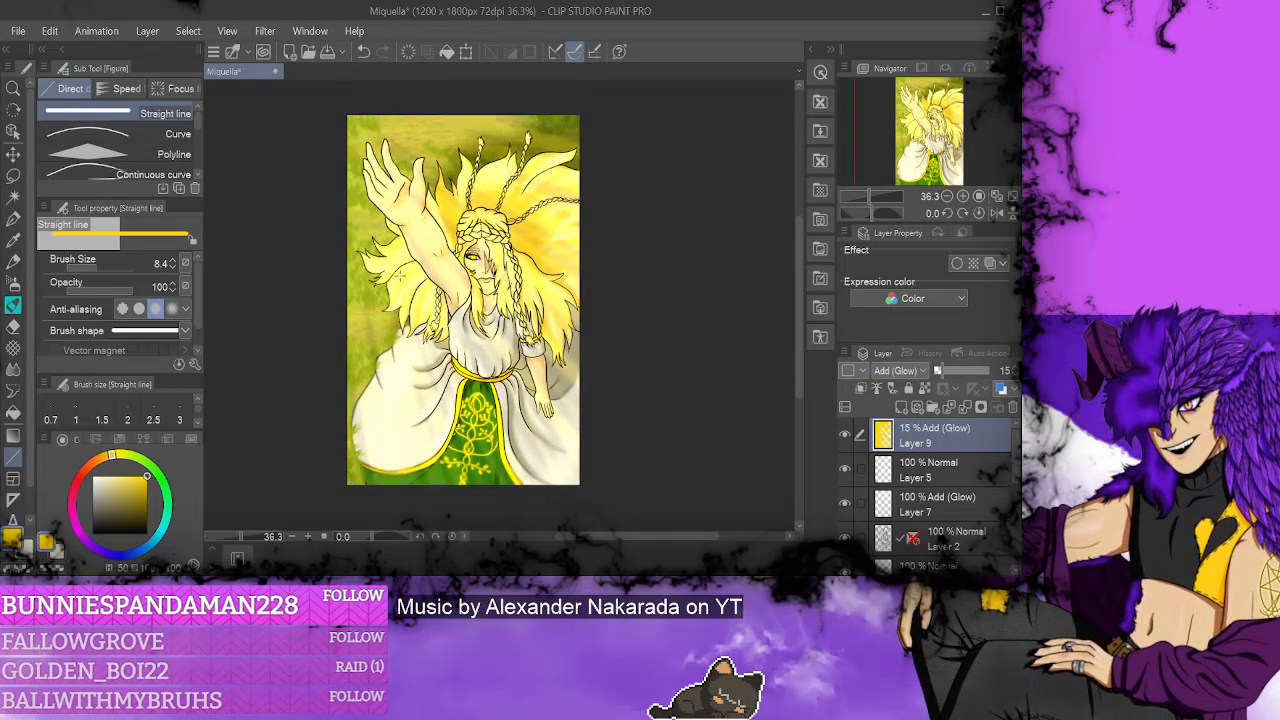
pyautogui.scroll(1, 400, 276)
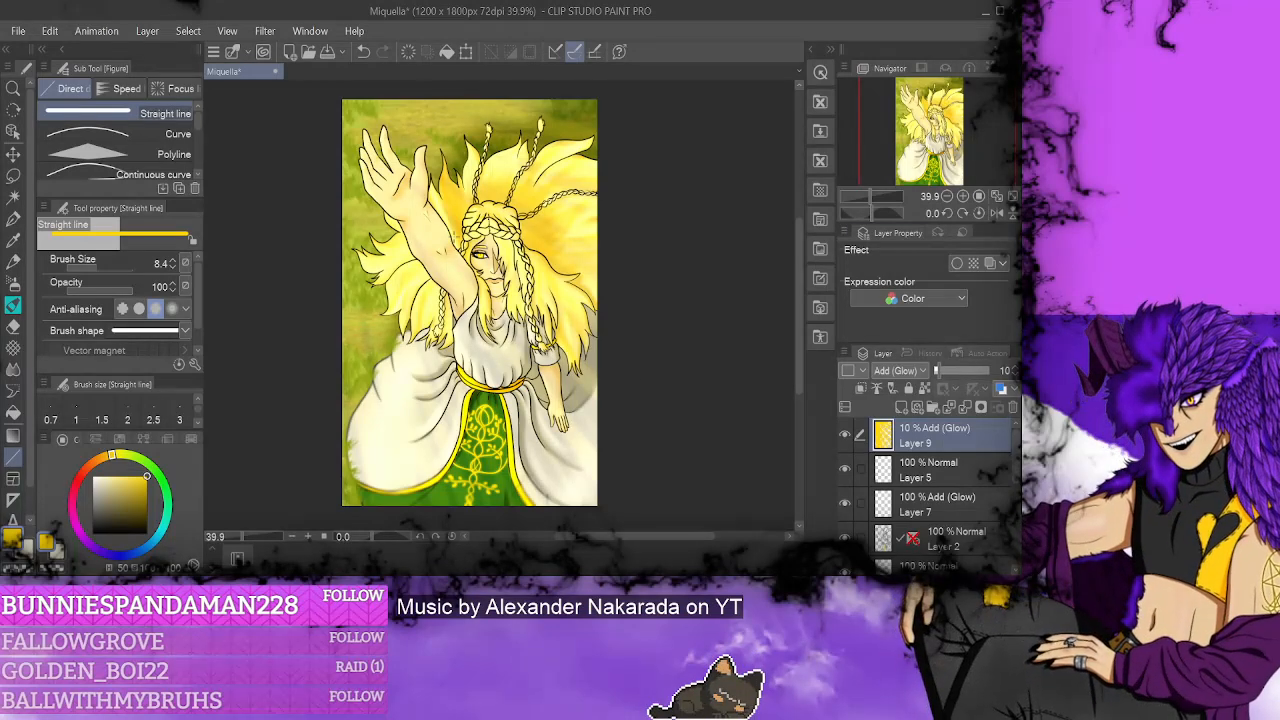
pyautogui.hotkey('ctrl', '+')
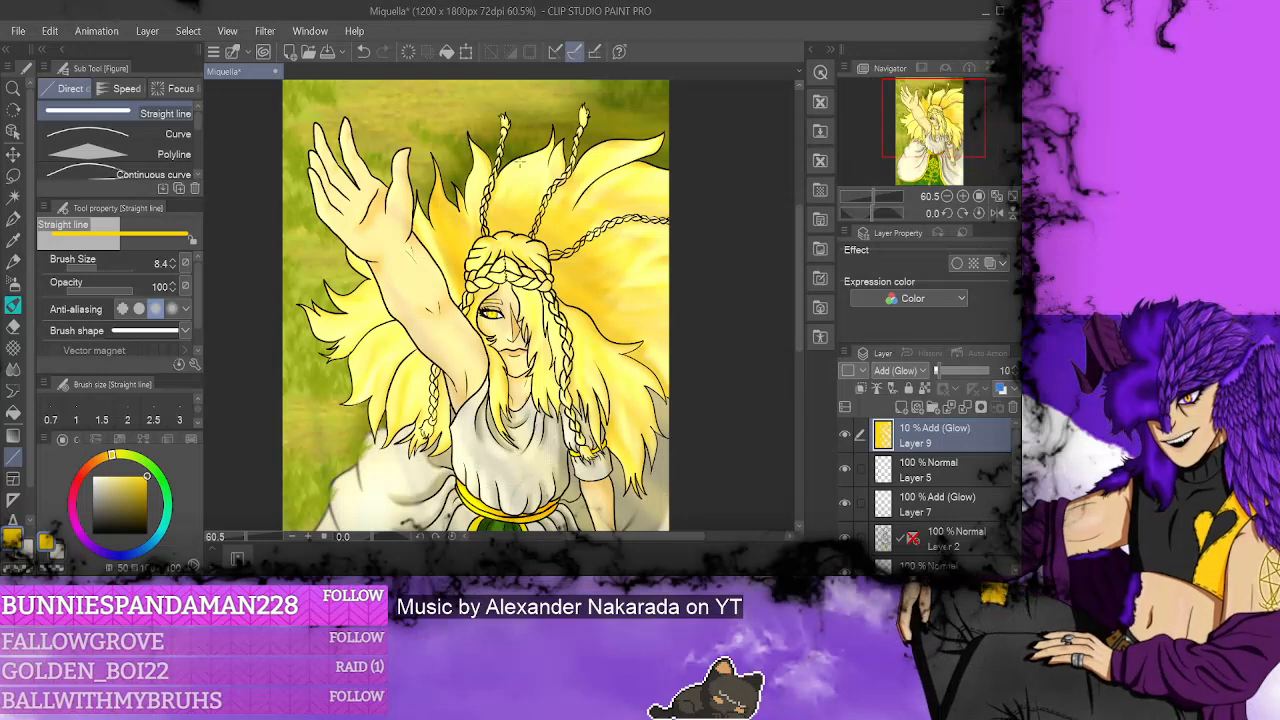
# - Check the glow over the upper figure up close and save the Miquella illustration
pyautogui.hotkey('ctrl', '+')
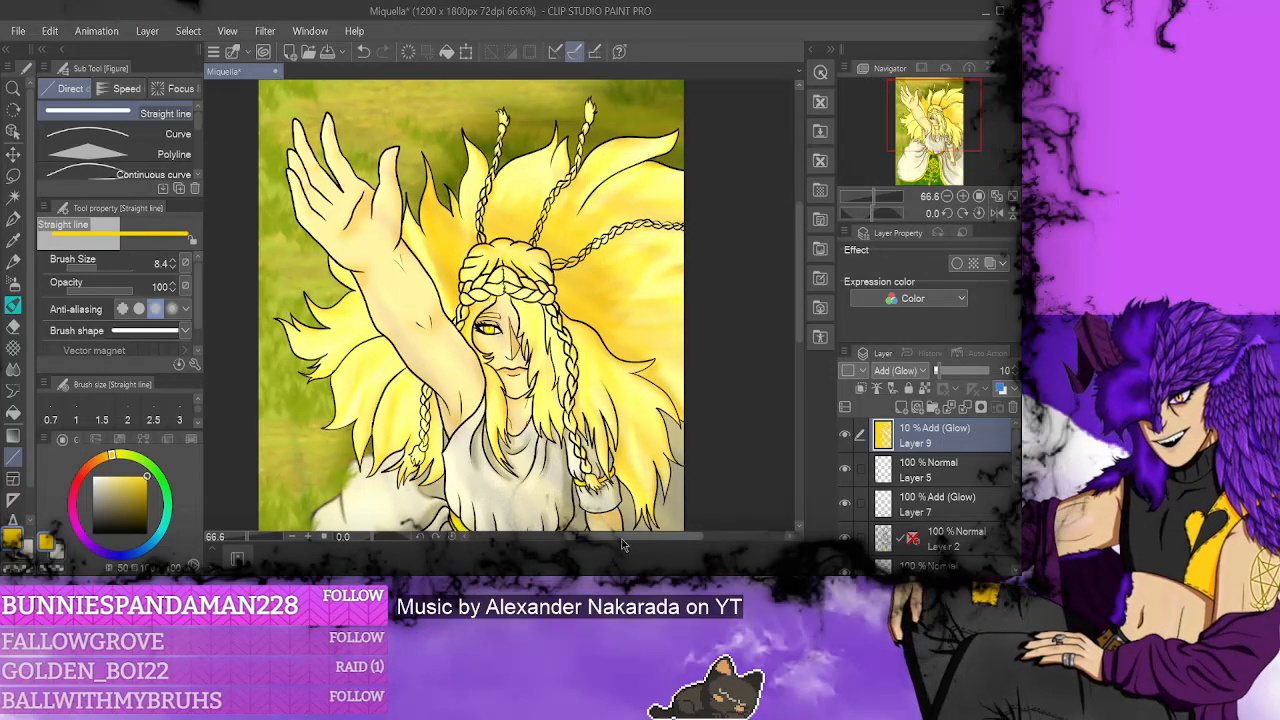
pyautogui.hscroll(-1, 480, 300)
pyautogui.scroll(1, 800, 232)
pyautogui.scroll(-1, 800, 232)
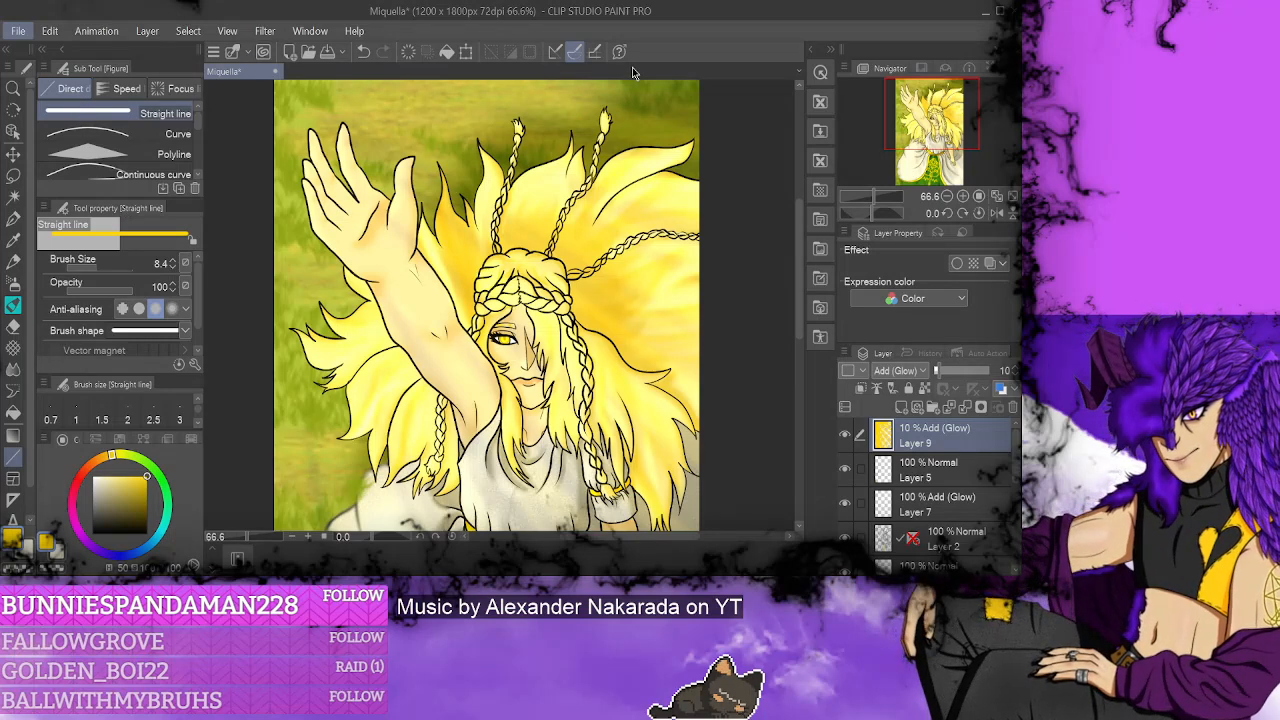
pyautogui.hotkey('ctrl', 's')
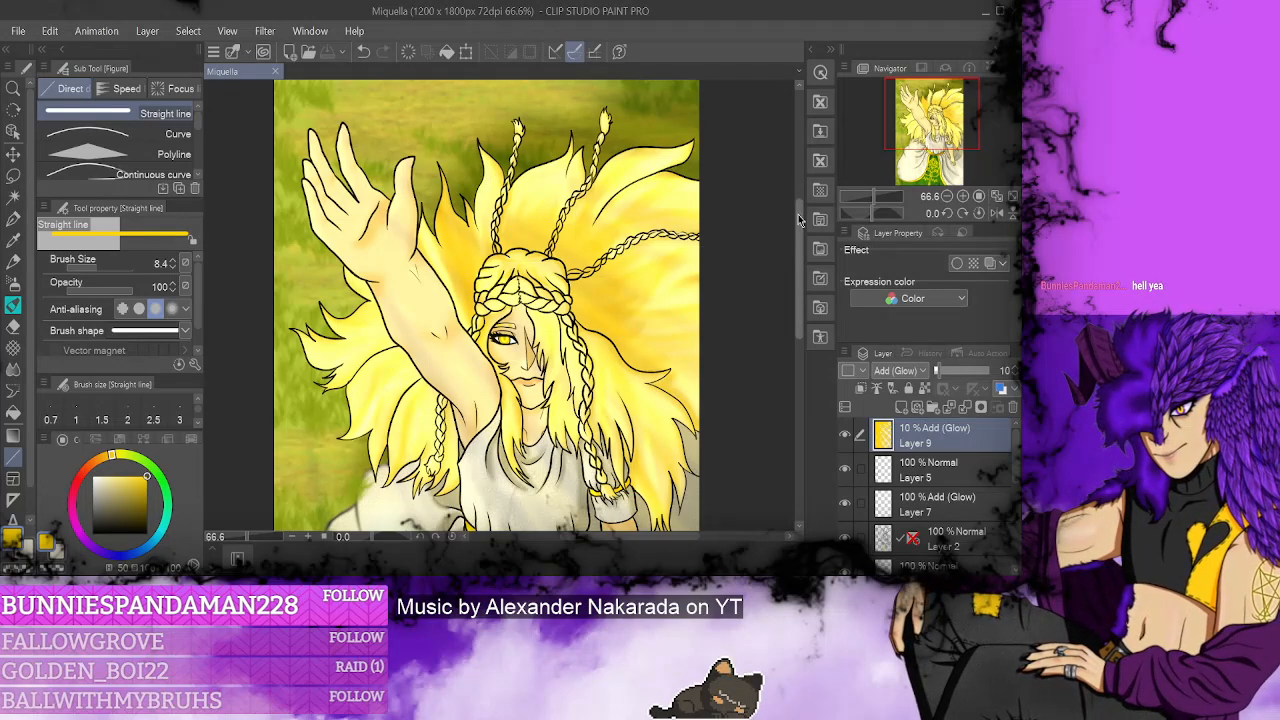
# - Review the whole illustration and change the drawing colour to a bright, fully saturated sky blue with hue 199
pyautogui.moveTo(800, 202); pyautogui.dragTo(815, 262)
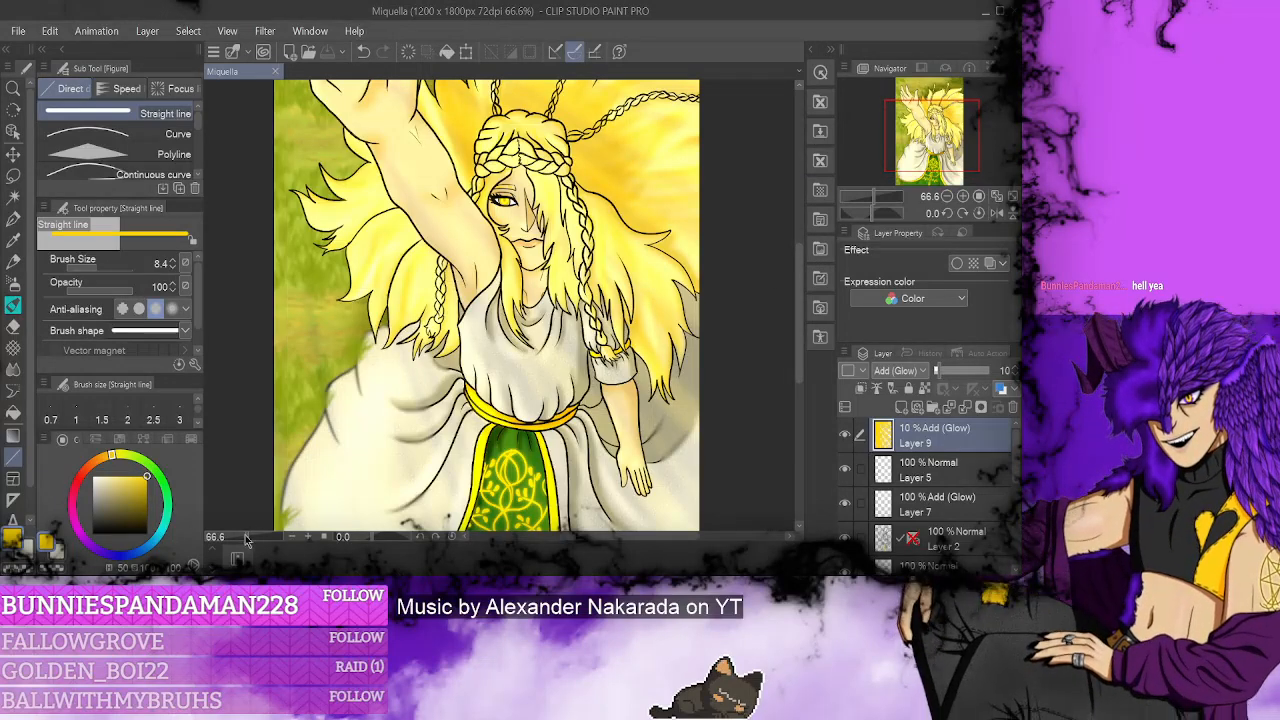
pyautogui.scroll(-2, 487, 305)
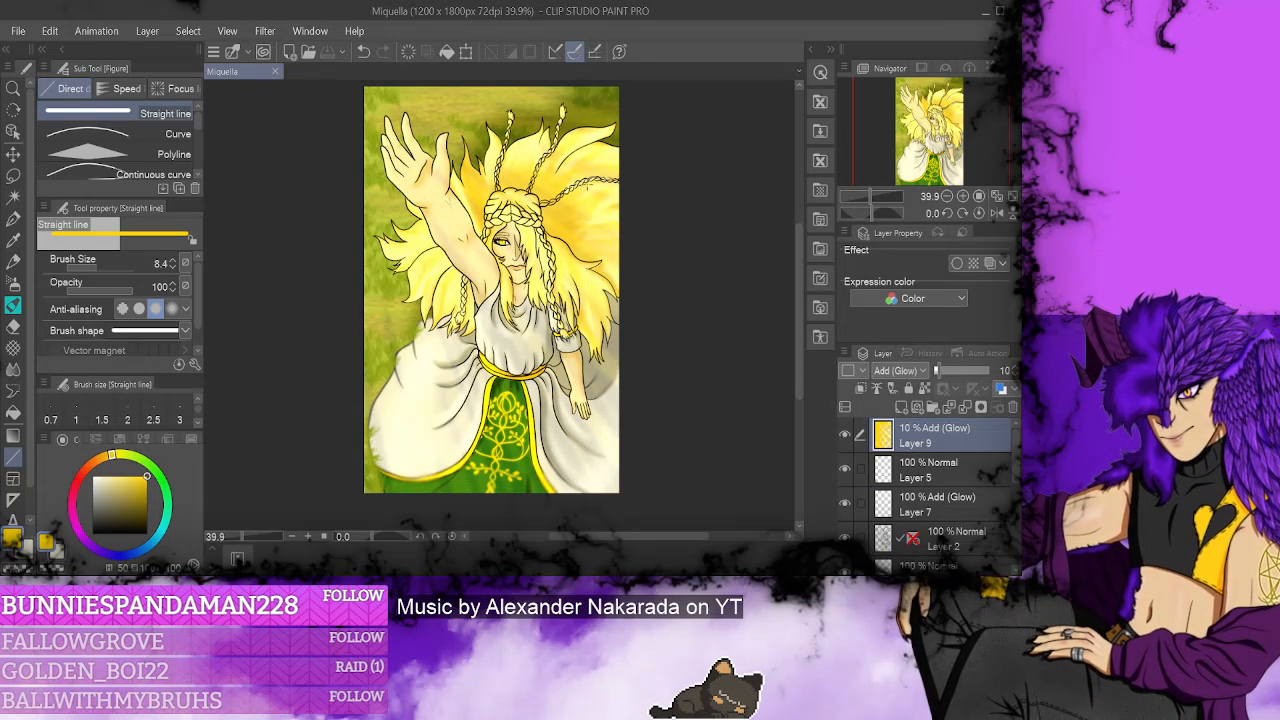
pyautogui.scroll(2, 799, 247)
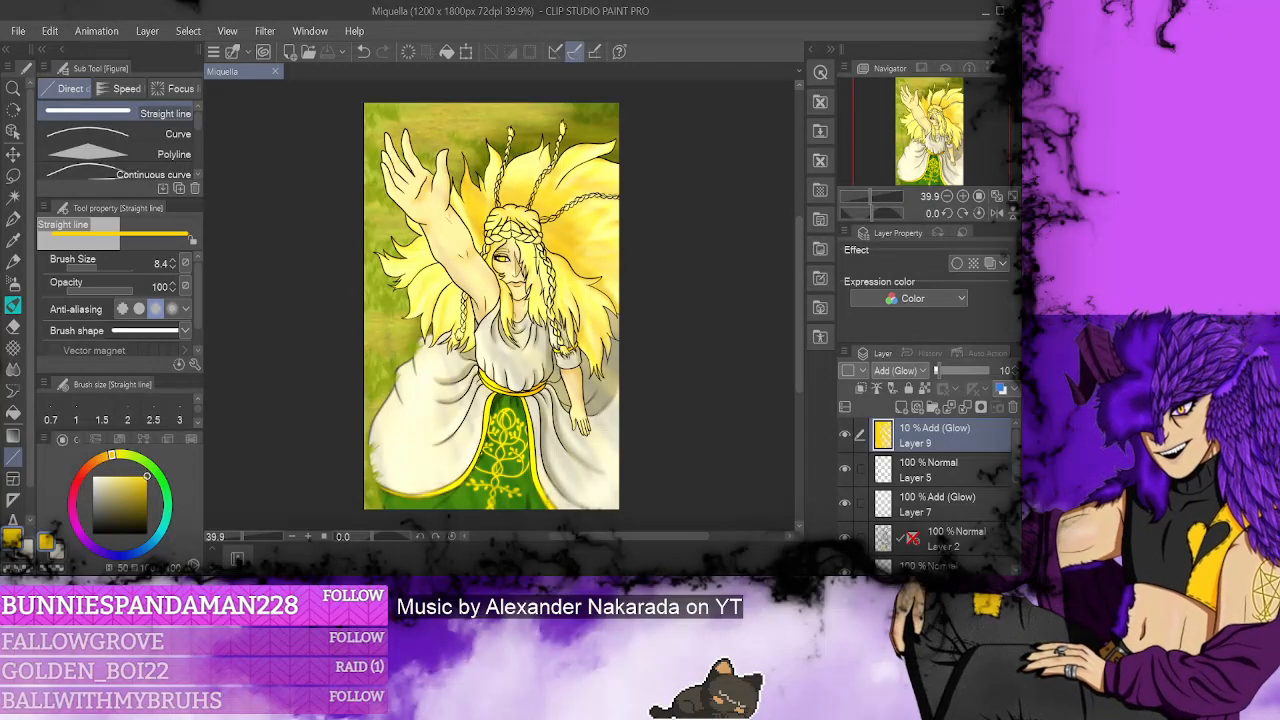
pyautogui.scroll(4, 490, 282)
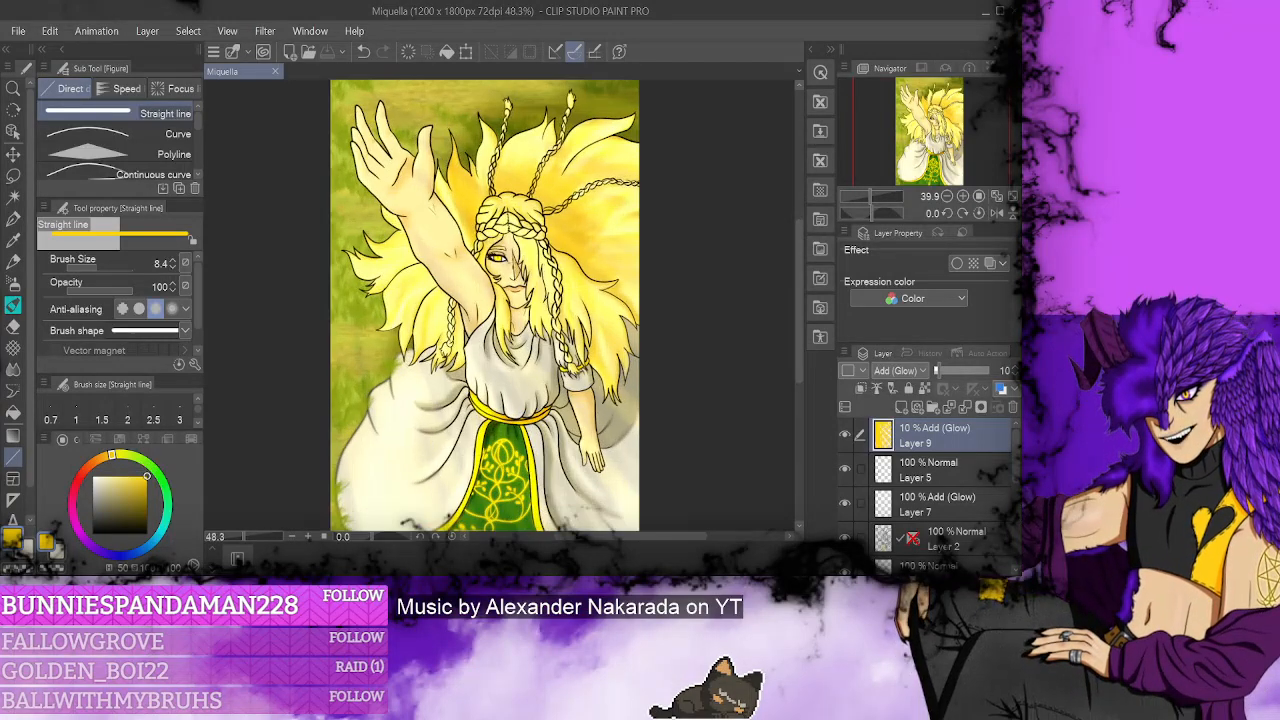
pyautogui.scroll(-3, 520, 262)
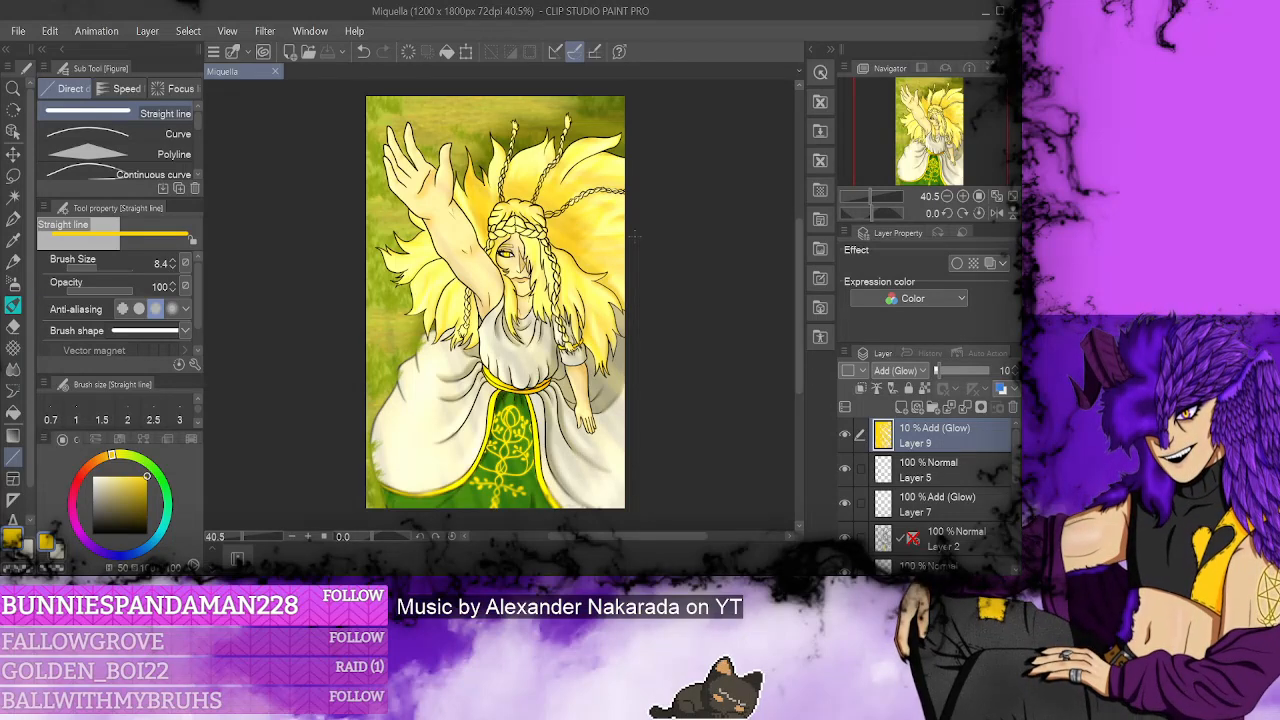
pyautogui.click(104, 518)
pyautogui.click(148, 548)
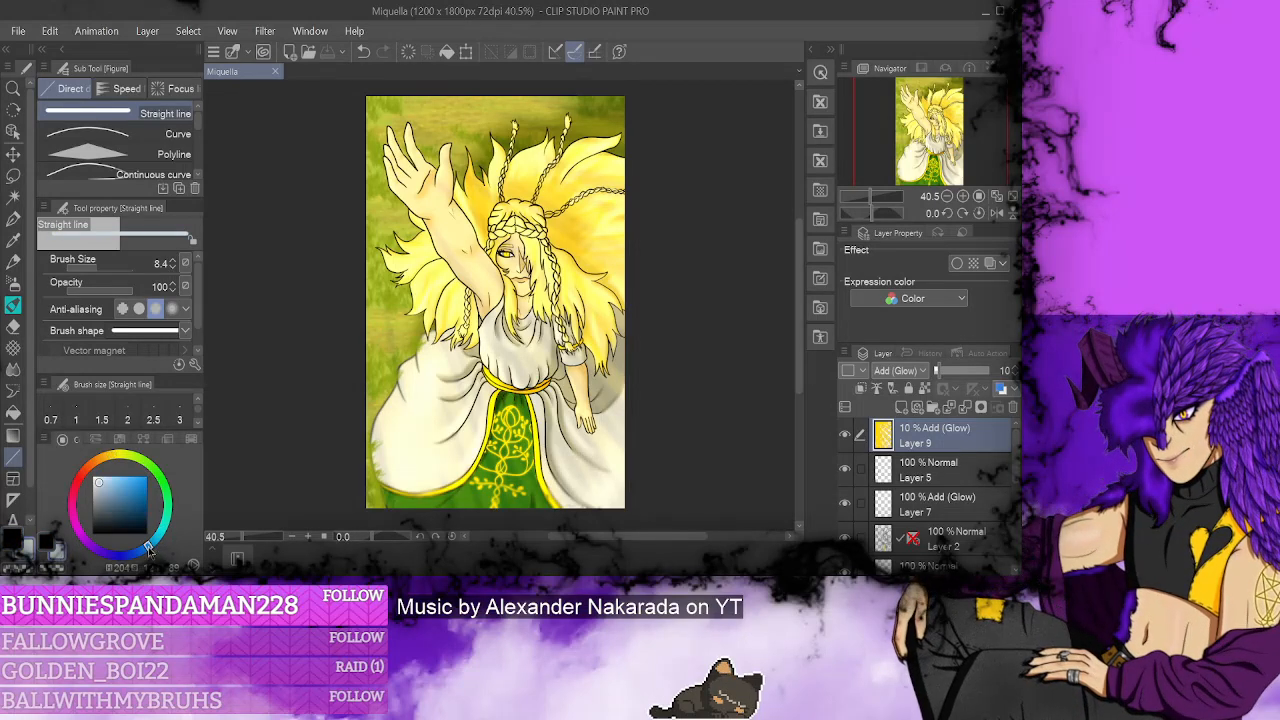
pyautogui.moveTo(133, 493); pyautogui.dragTo(155, 450)
pyautogui.click(150, 545)
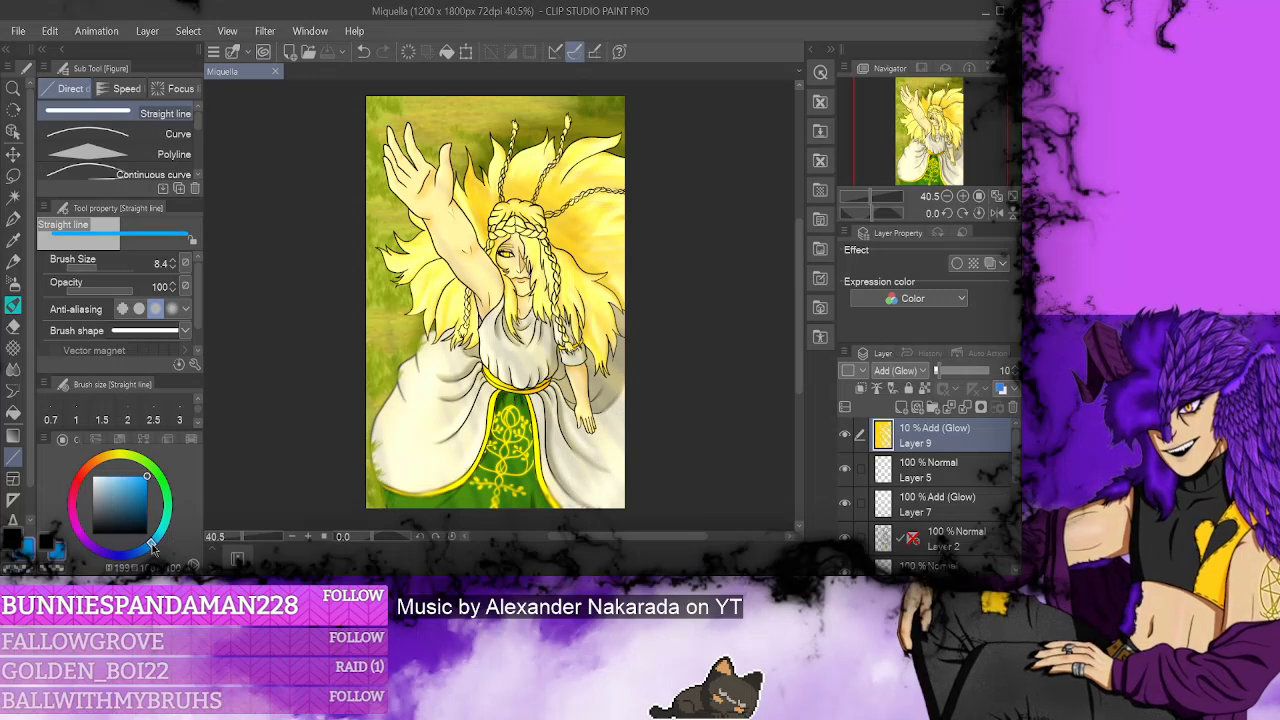